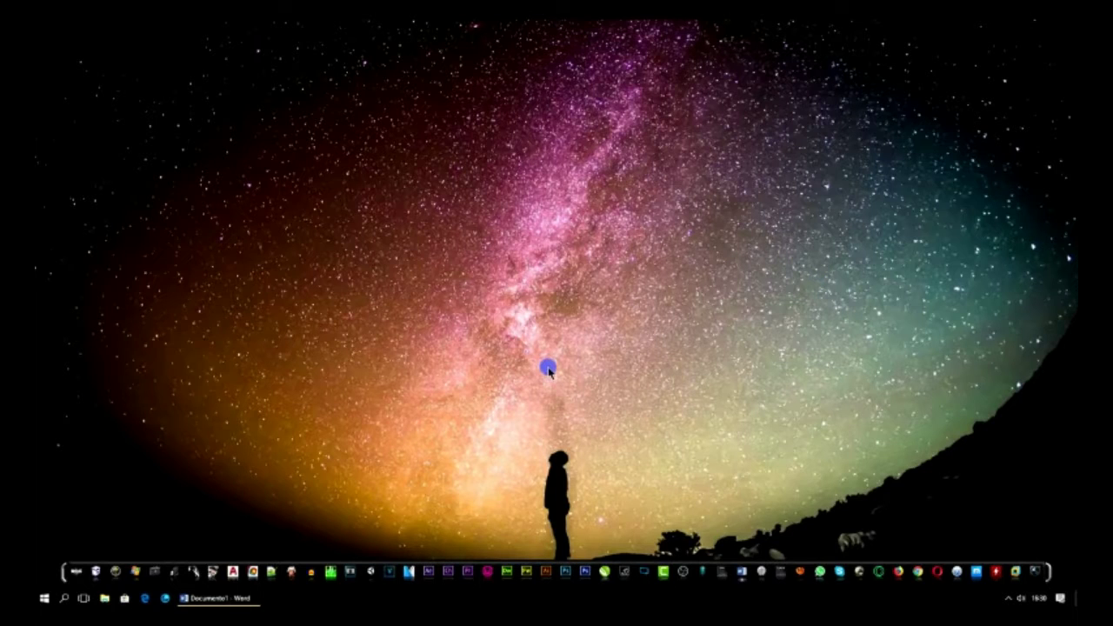
- Restore the blank Documento1 Word window from the taskbar
left_click(256, 598)
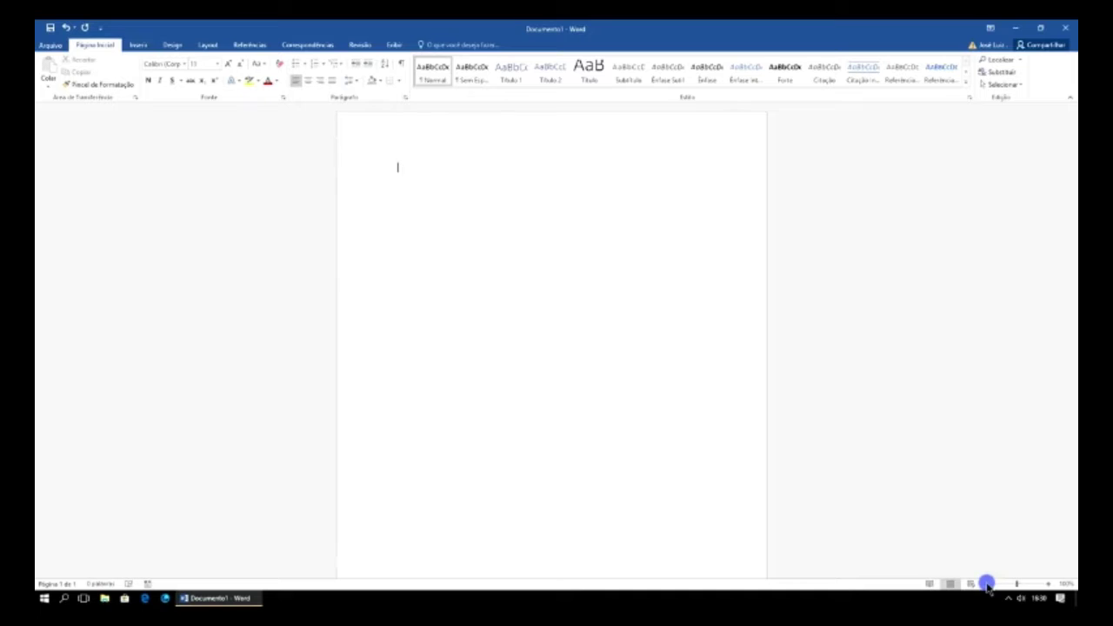
- Zoom the blank page to about 210% and scroll back to its top edge
left_click(987, 584)
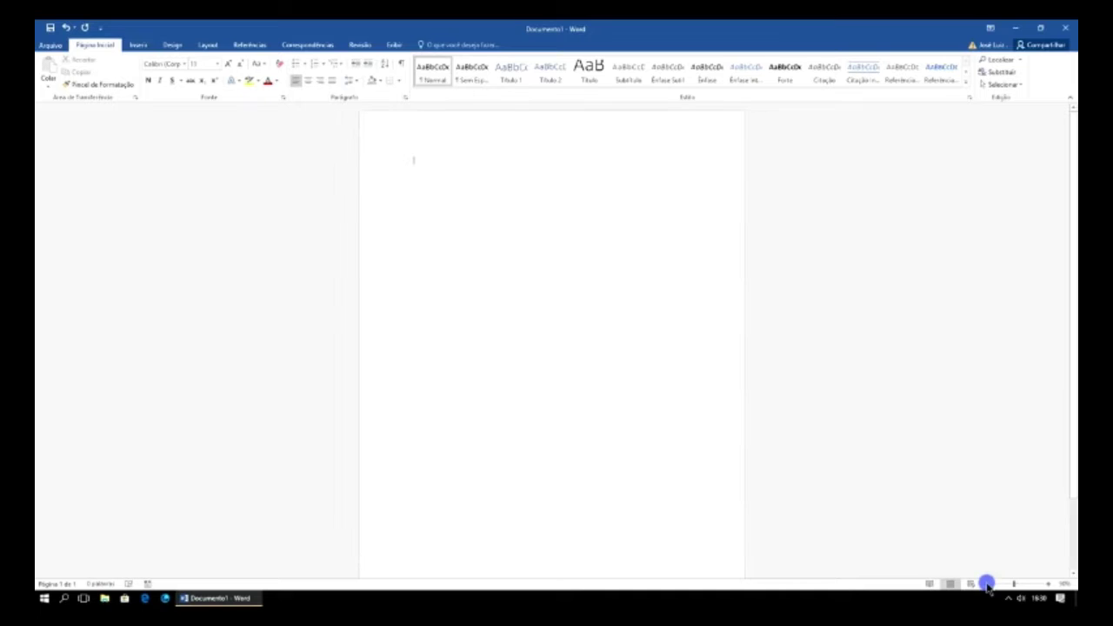
left_click(1046, 584)
left_click(1046, 584)
left_click(1046, 584)
left_click(1046, 584)
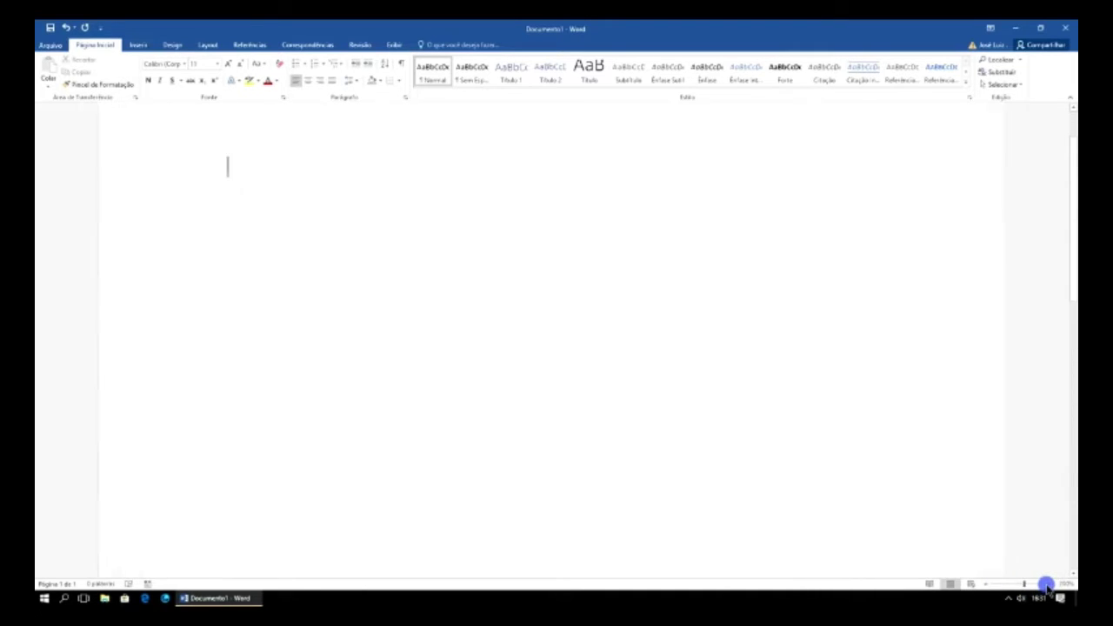
left_click(1046, 584)
left_click(988, 584)
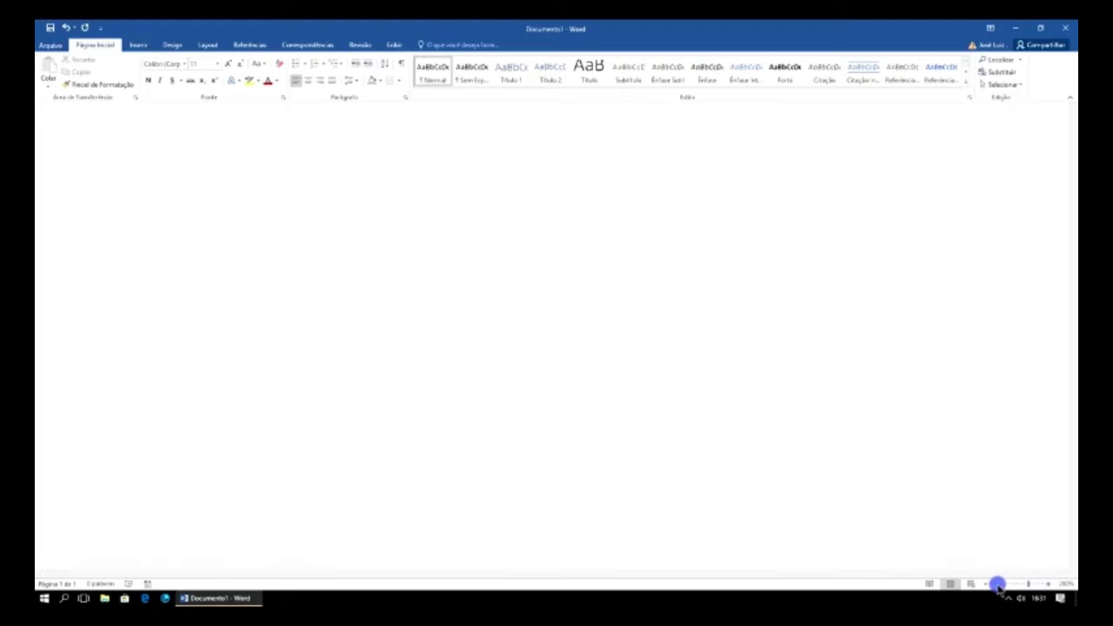
left_click(987, 584)
left_click(986, 584)
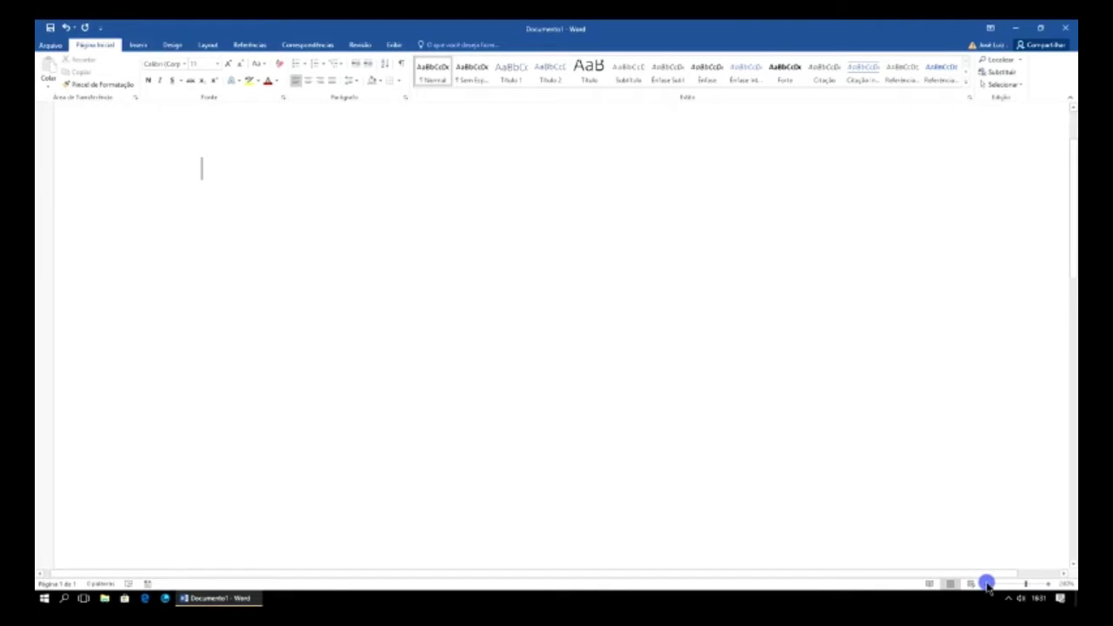
left_click(986, 584)
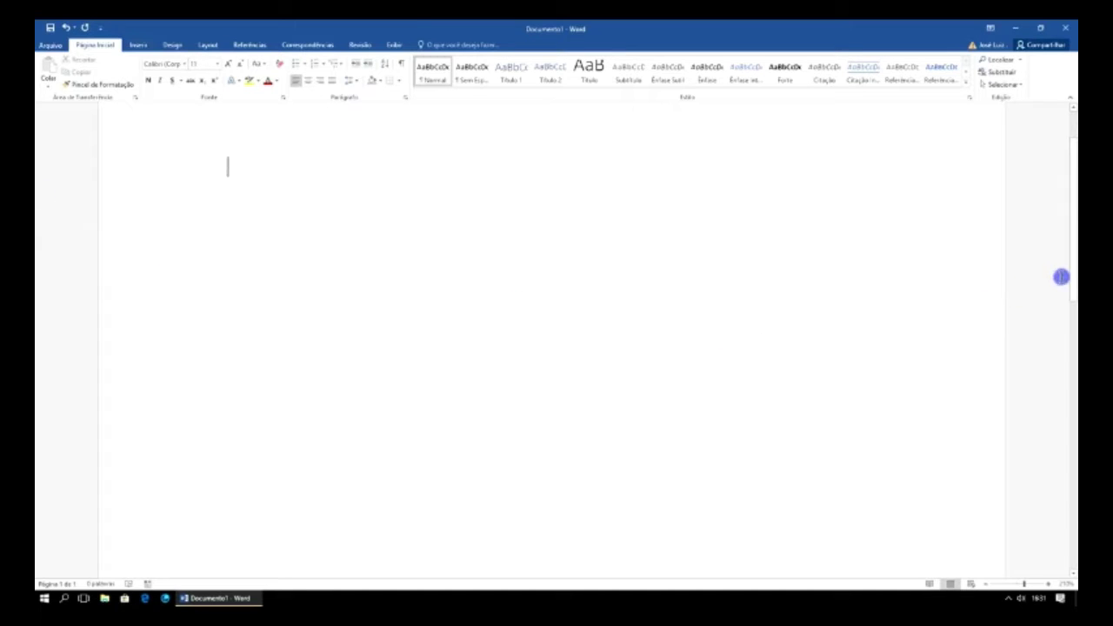
left_click_drag(1072, 273, 1071, 229)
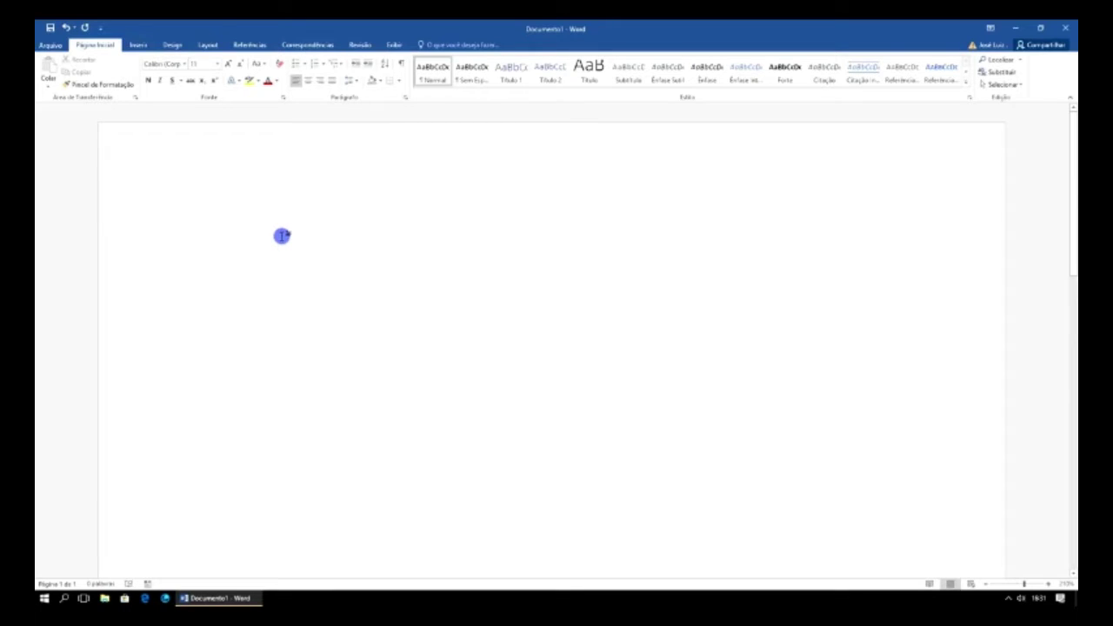
- Type 'Word' on the page and set it in the 28 Days Later font
double_click(282, 236)
type("Word")
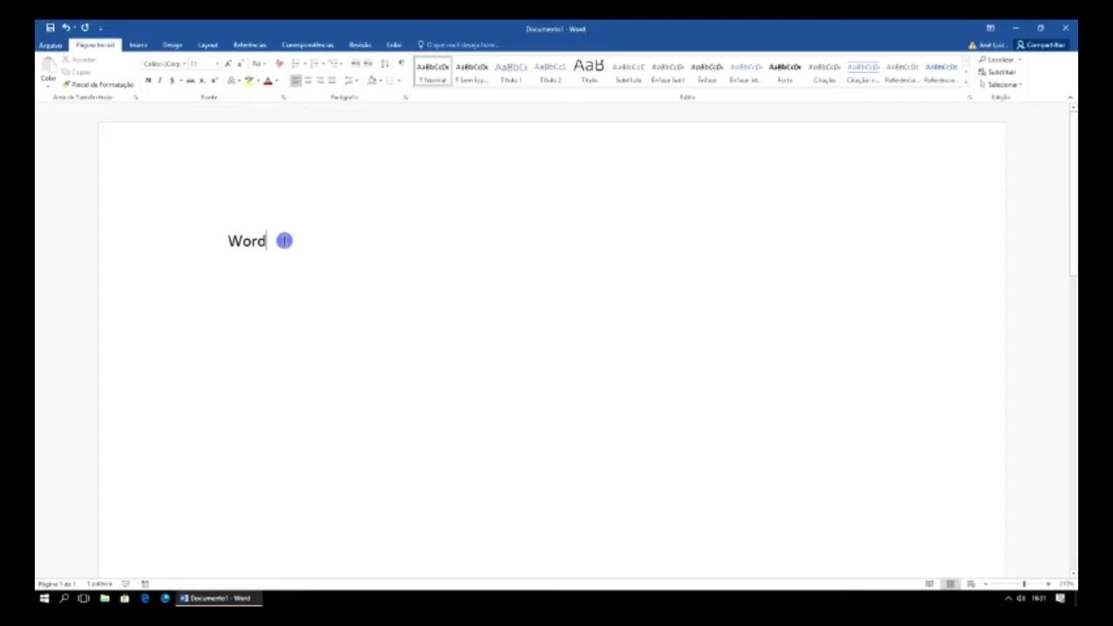
left_click_drag(284, 240, 230, 240)
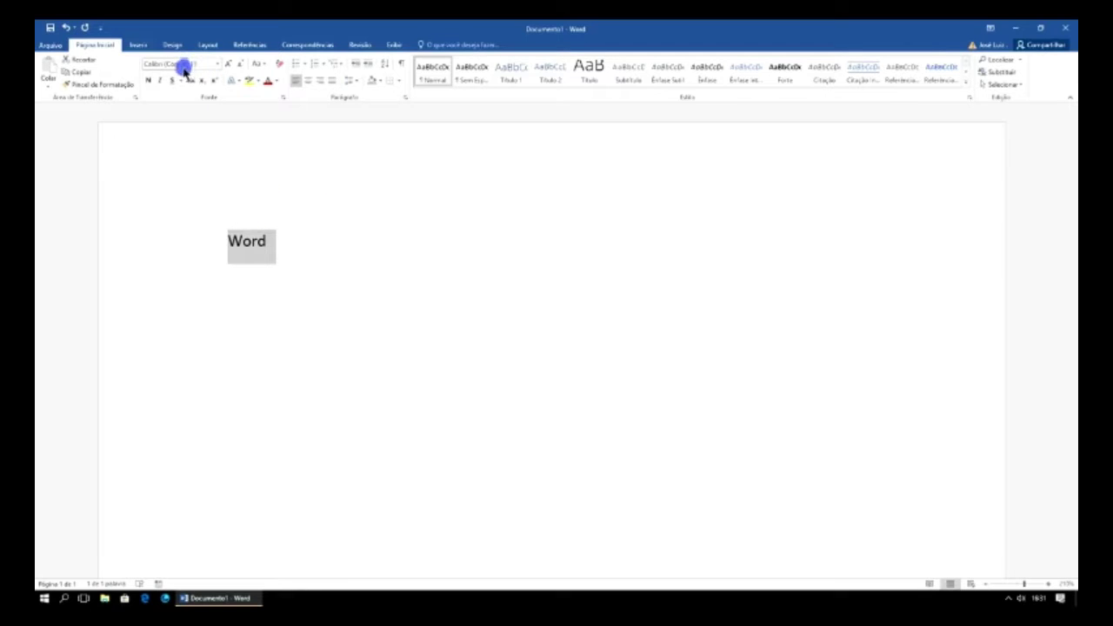
right_click(255, 248)
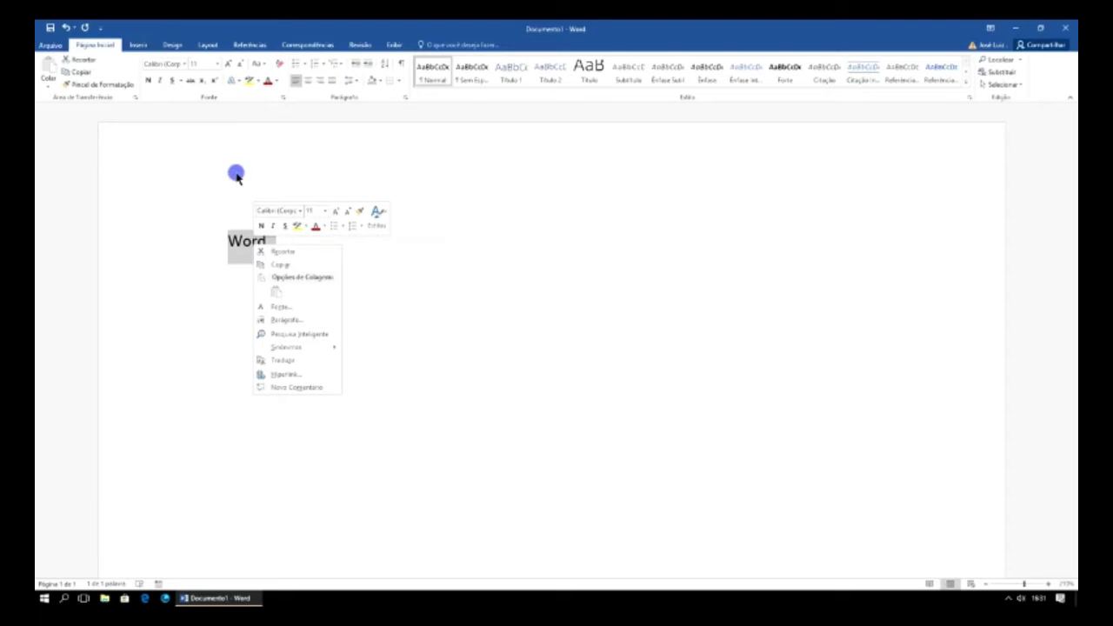
left_click(183, 65)
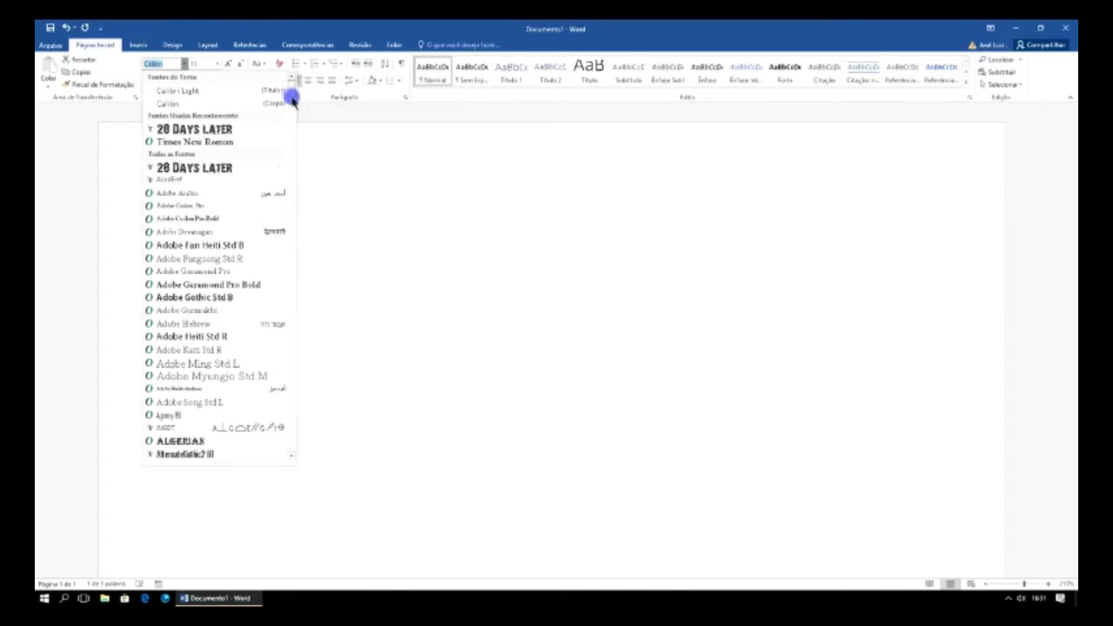
scroll(293, 102, "down", 5)
scroll(293, 103, "up", 1)
scroll(293, 103, "up", 3)
scroll(293, 103, "up", 1)
left_click(200, 169)
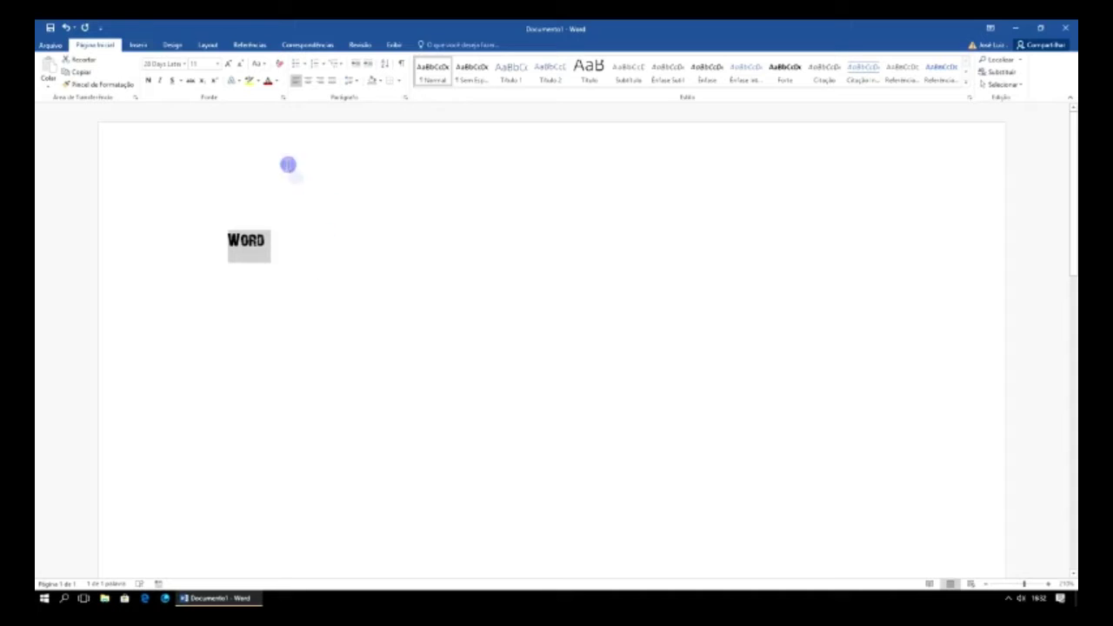
- Set WORD to 72 pt and make it bold
left_click(218, 64)
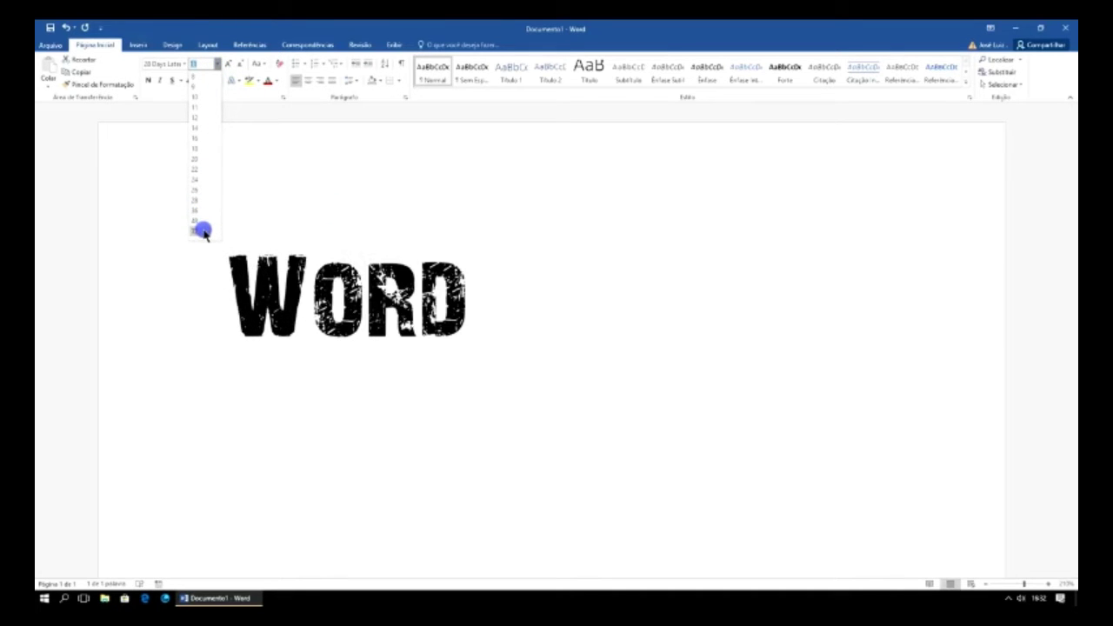
left_click(203, 230)
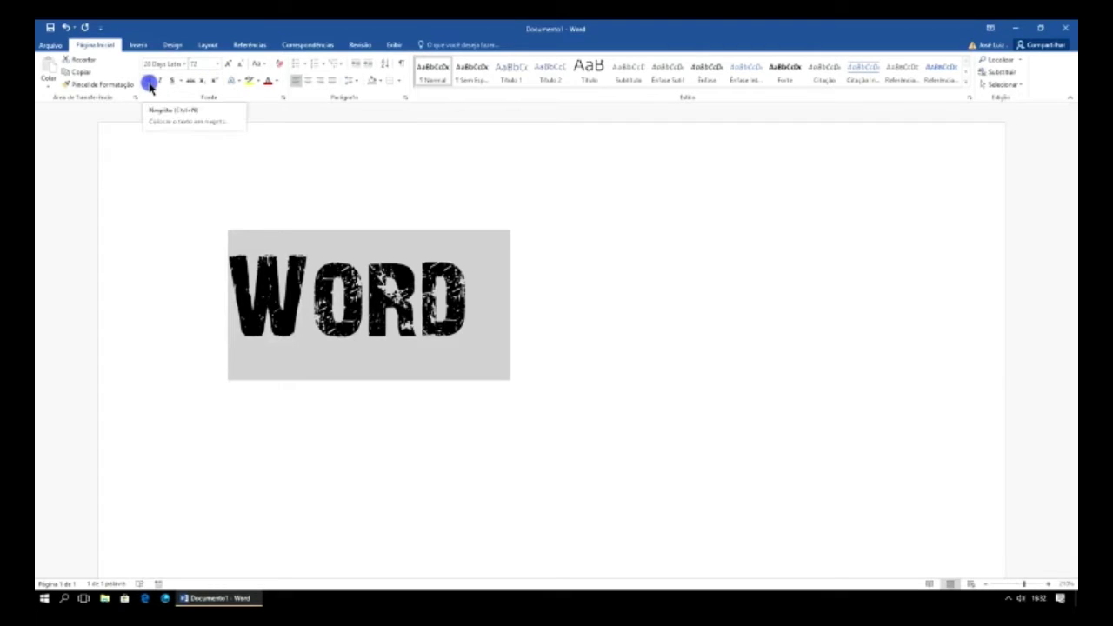
left_click(149, 81)
left_click(150, 82)
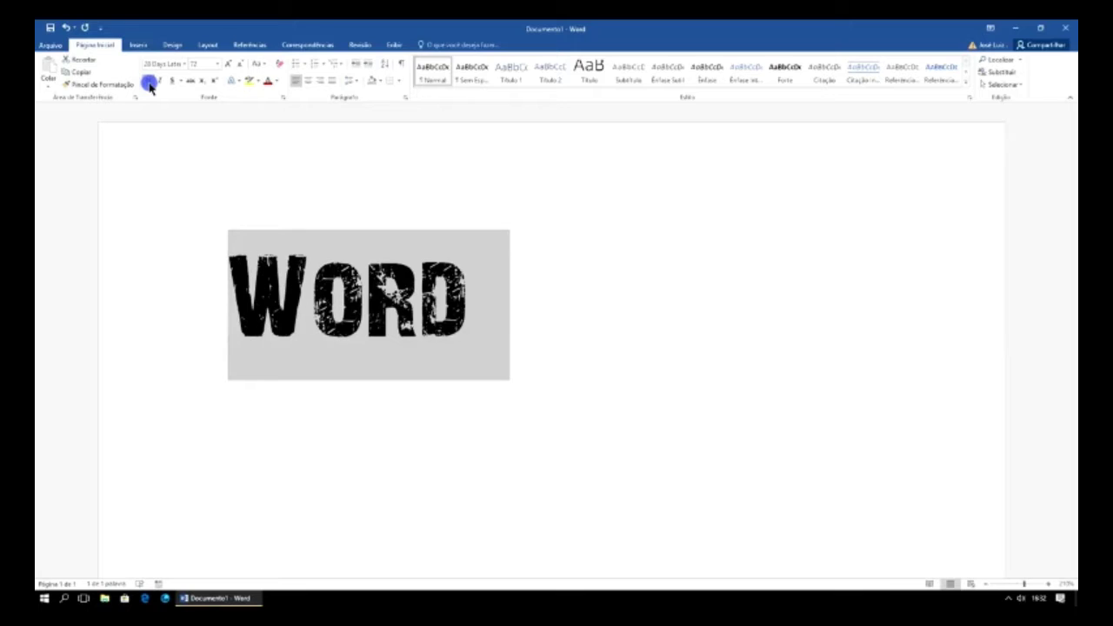
left_click(150, 81)
left_click(149, 82)
left_click(150, 83)
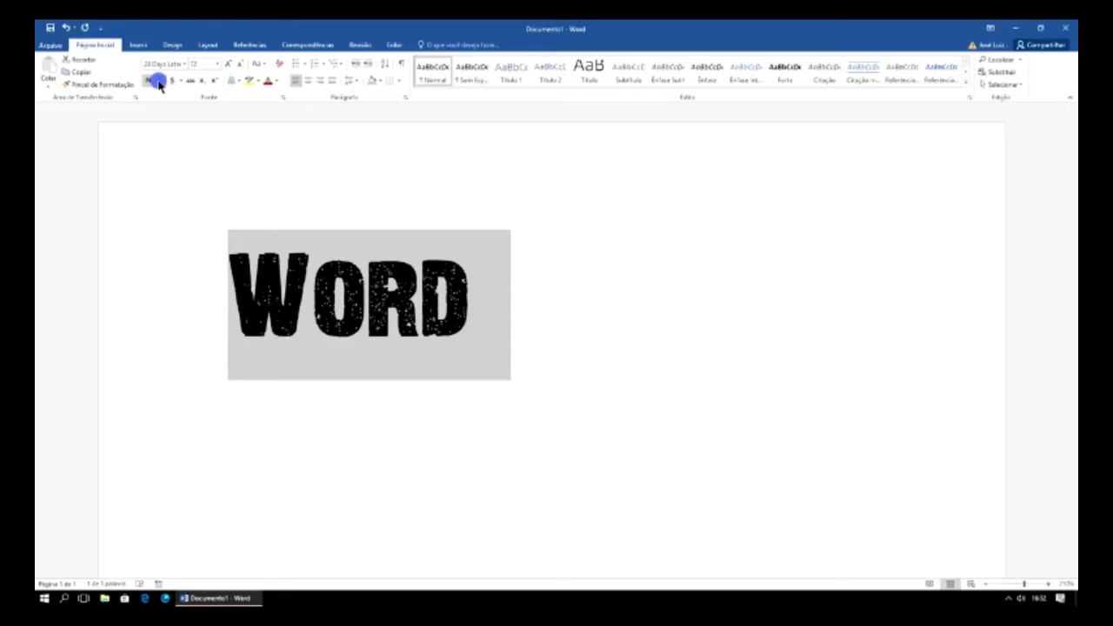
- Make WORD italic with a thick dashed underline
left_click(159, 82)
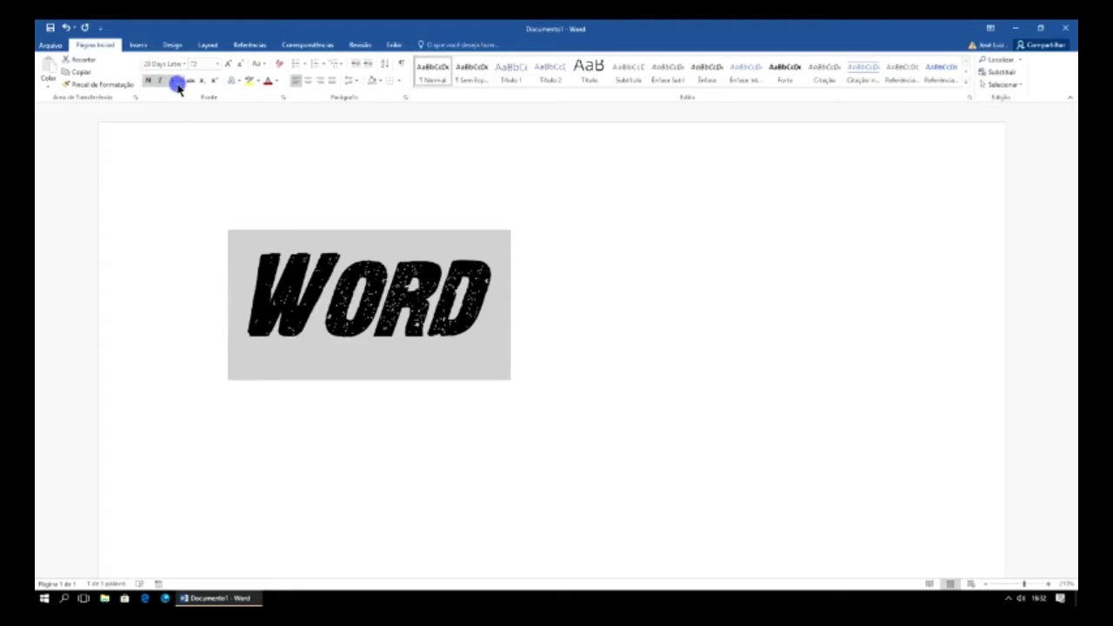
left_click(175, 81)
left_click(180, 82)
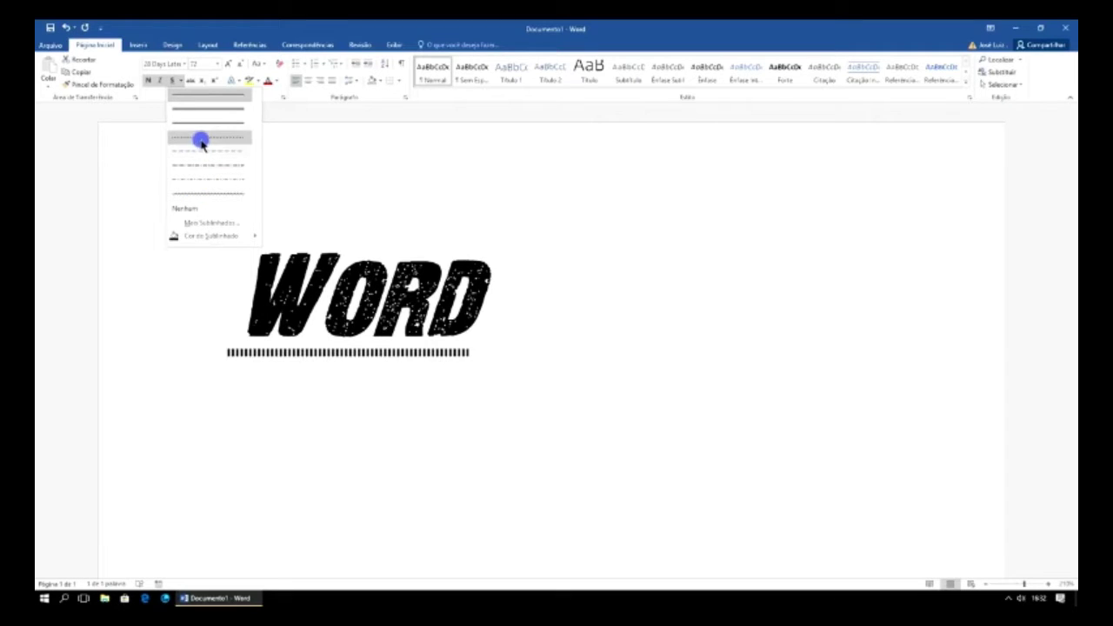
left_click(200, 140)
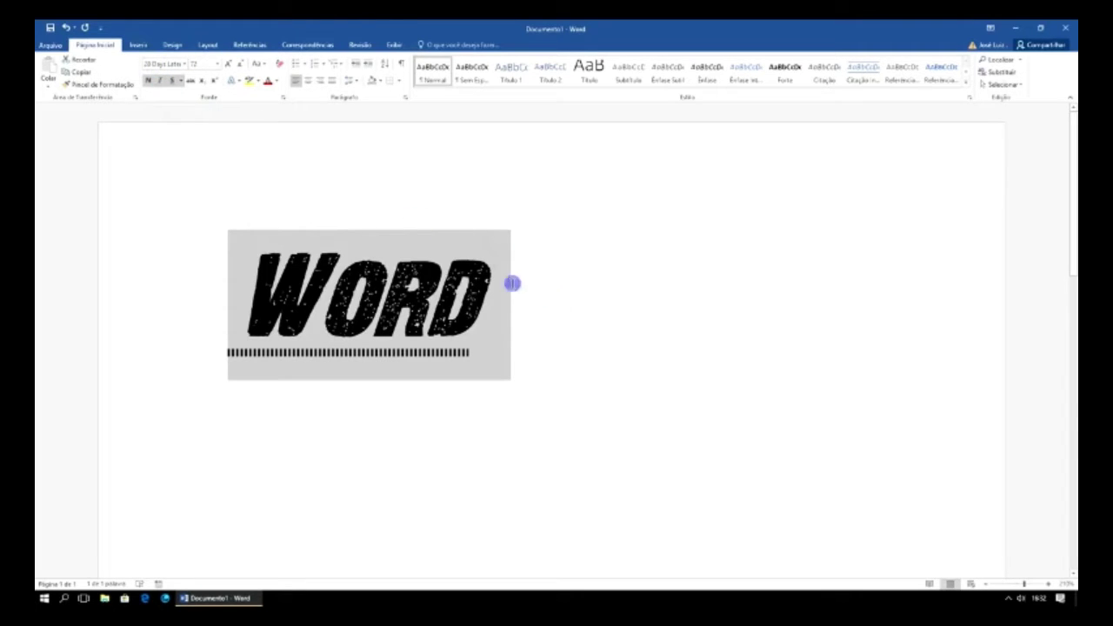
- Colour WORD dark blue and turn italic off for text typed after it
left_click(278, 81)
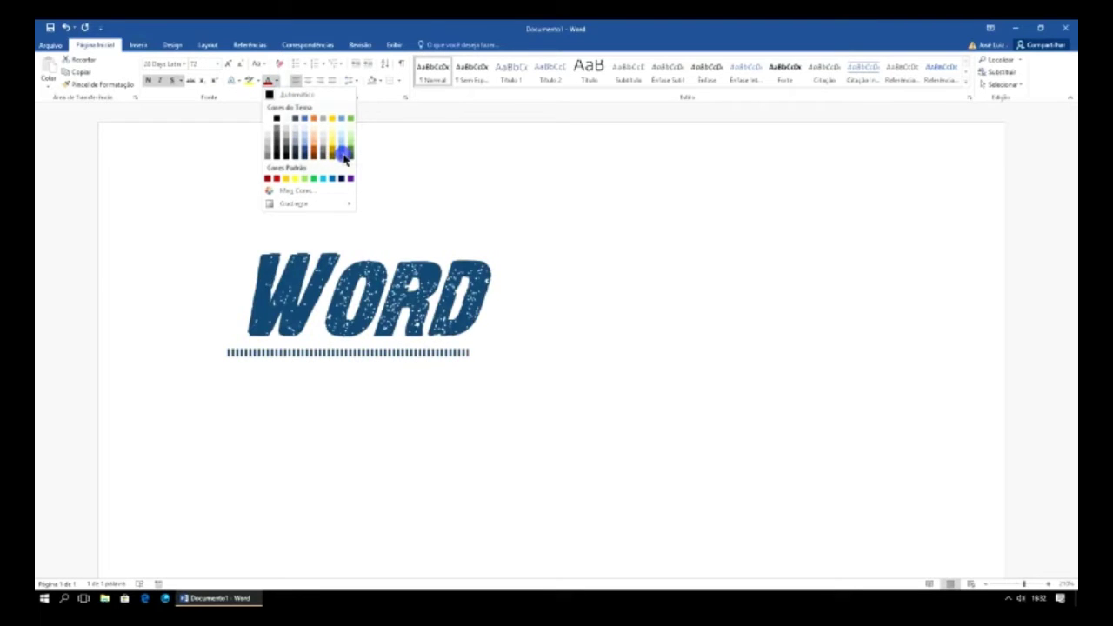
left_click(344, 157)
left_click(547, 253)
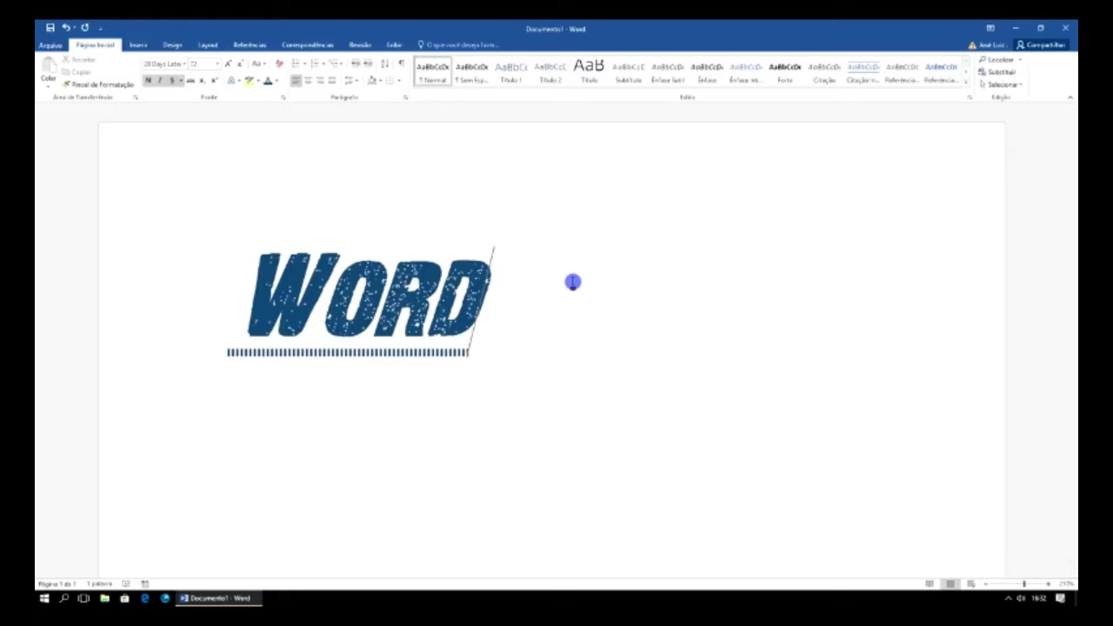
type("JI")
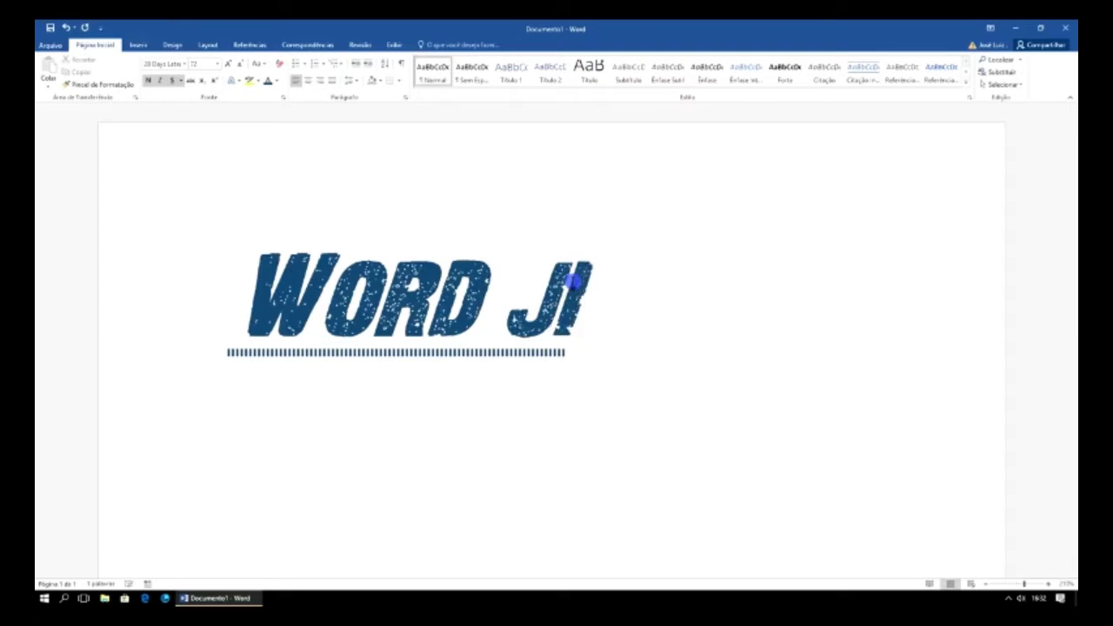
key("BackSpace")
key("BackSpace")
key("BackSpace")
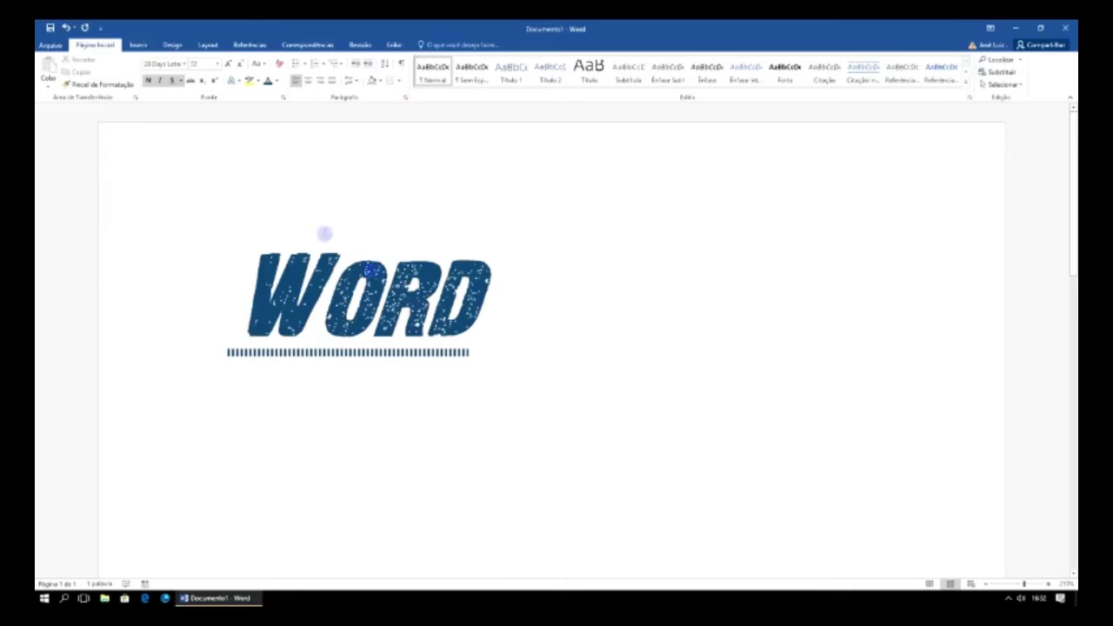
left_click(156, 80)
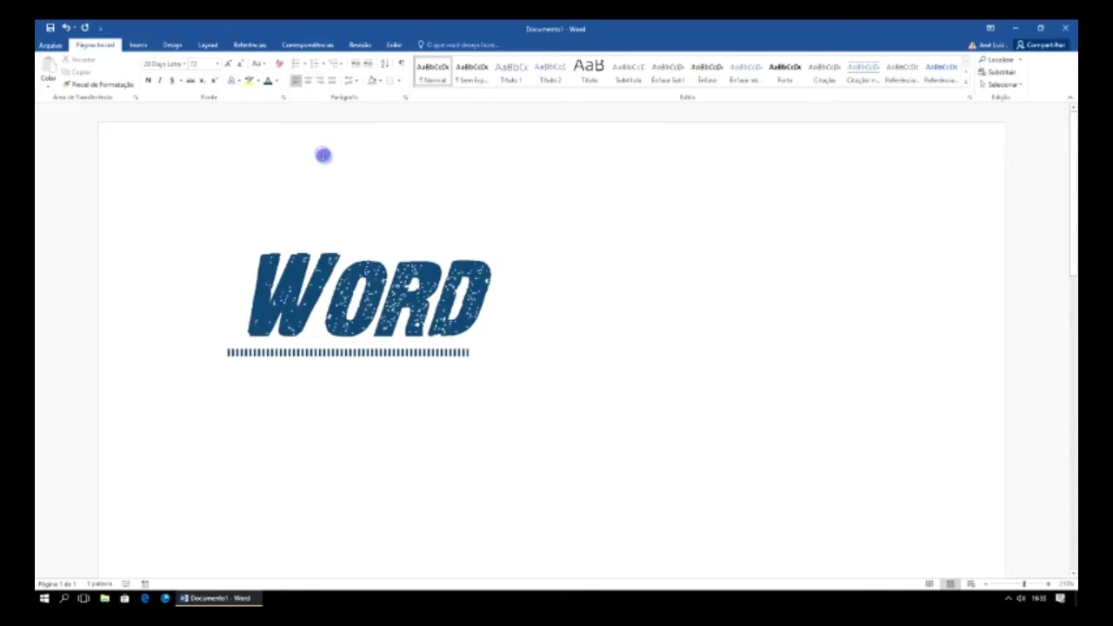
- Type and erase trial letters after the WORD title
type("dsds")
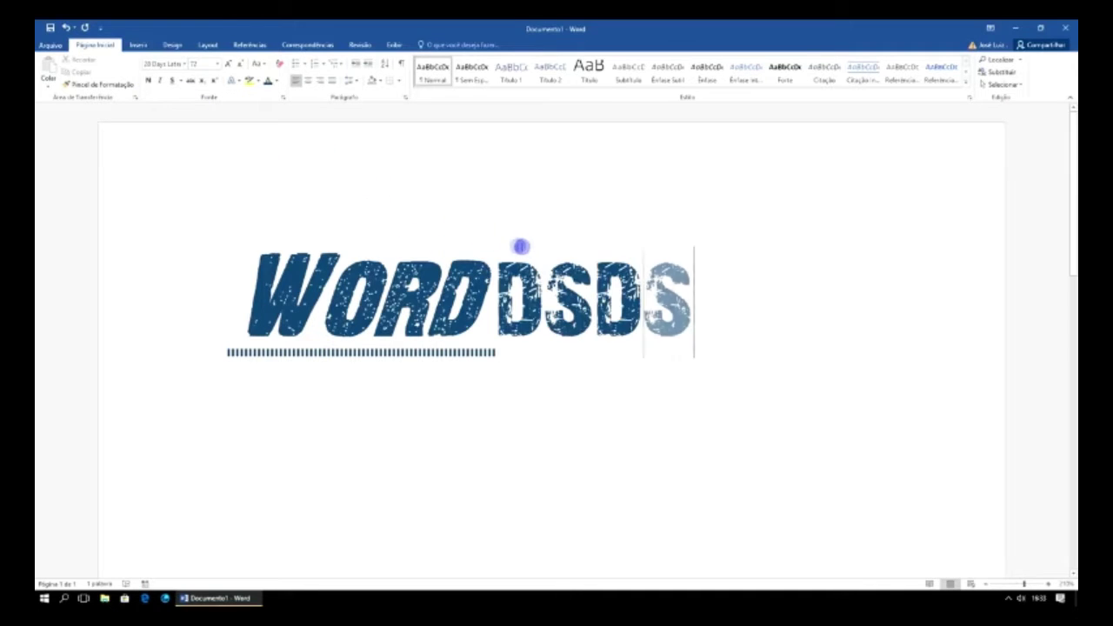
type("ds")
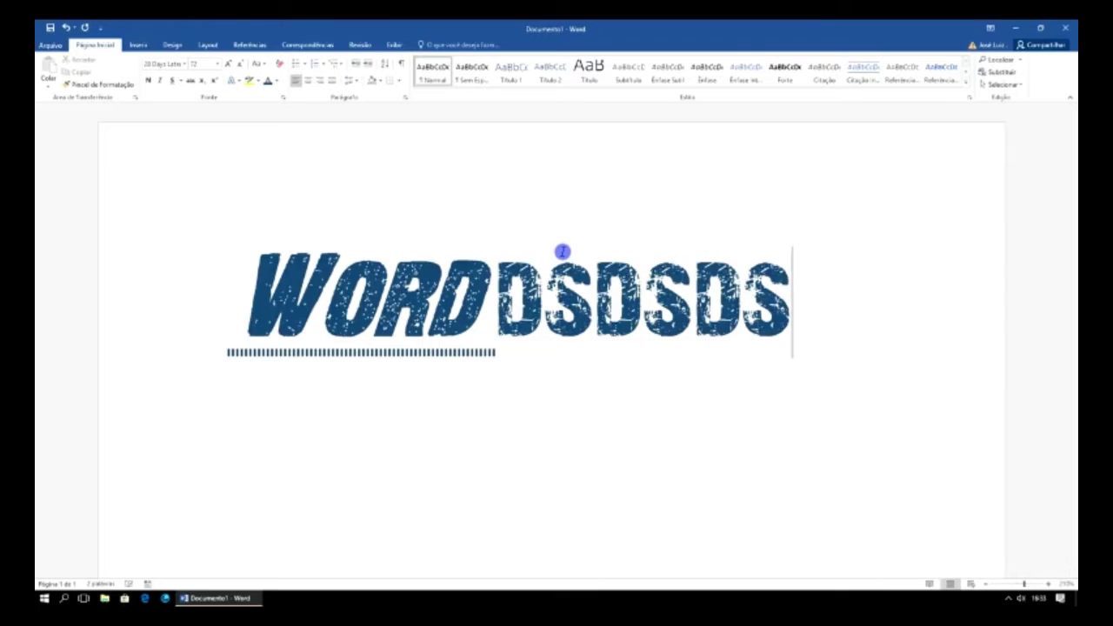
key("BackSpace")
key("BackSpace")
key("BackSpace")
key("BackSpace")
key("BackSpace")
key("BackSpace")
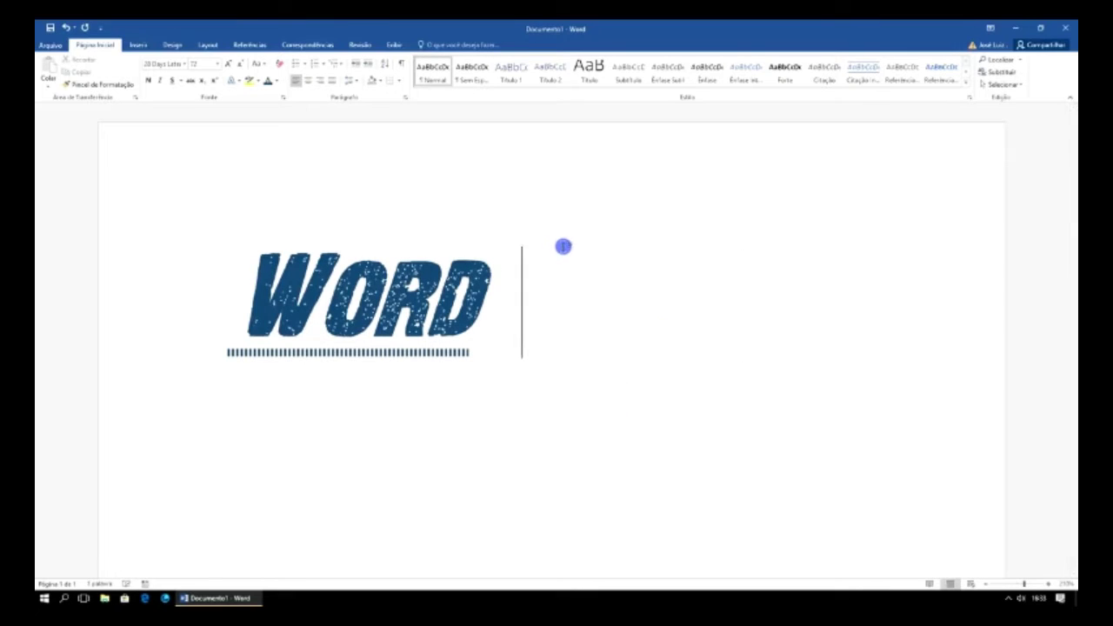
left_click(185, 65)
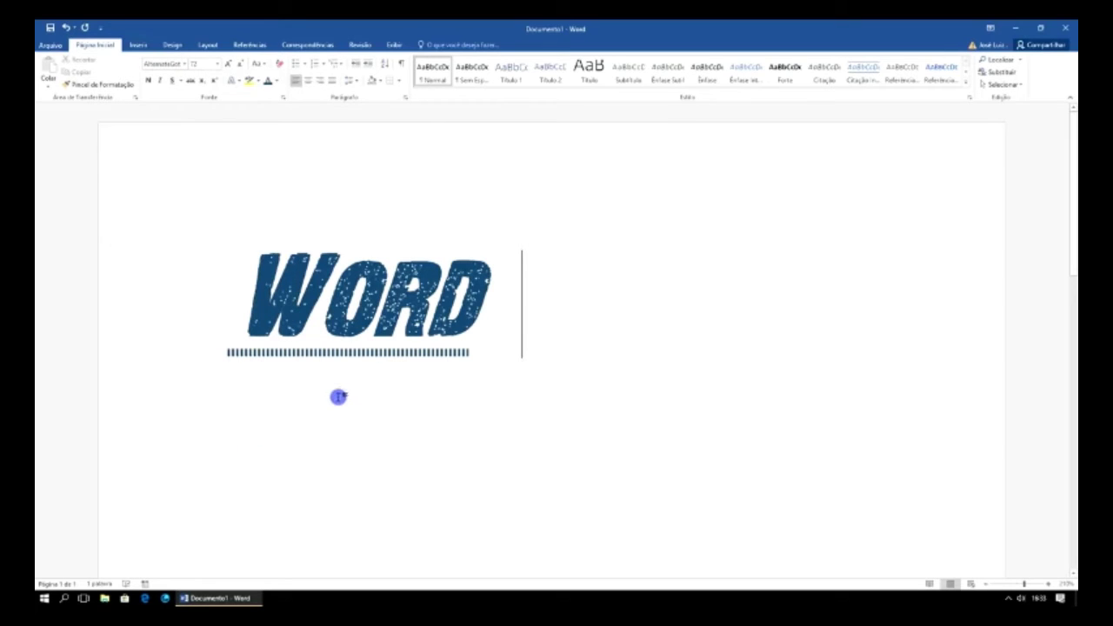
type("fdfvdvfdvd")
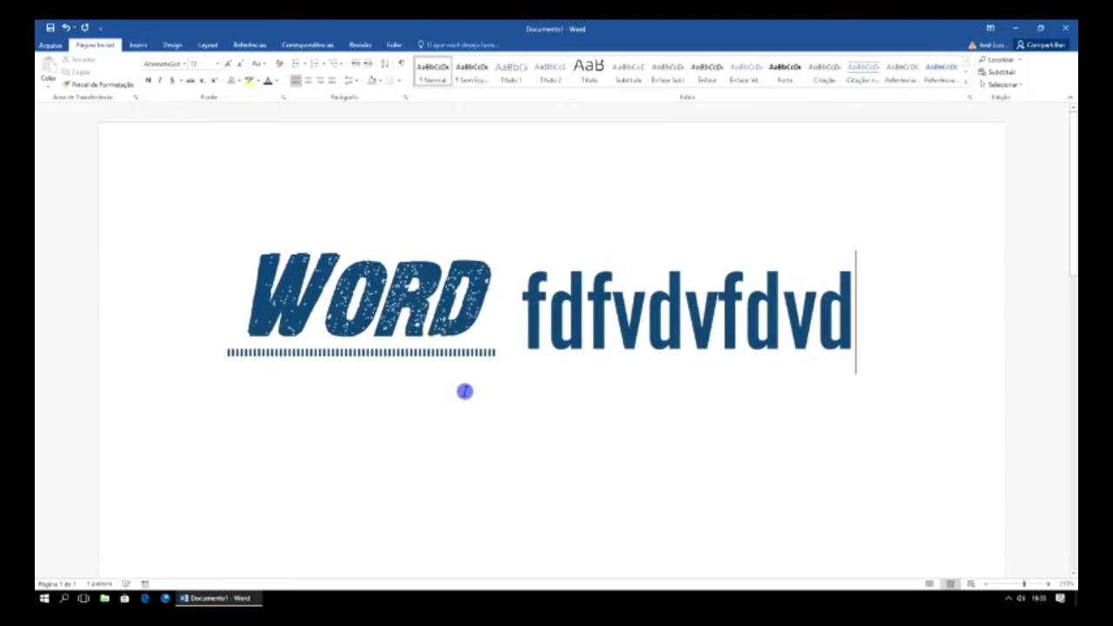
key("BackSpace")
key("BackSpace")
key("BackSpace")
key("BackSpace")
key("BackSpace")
key("BackSpace")
key("BackSpace")
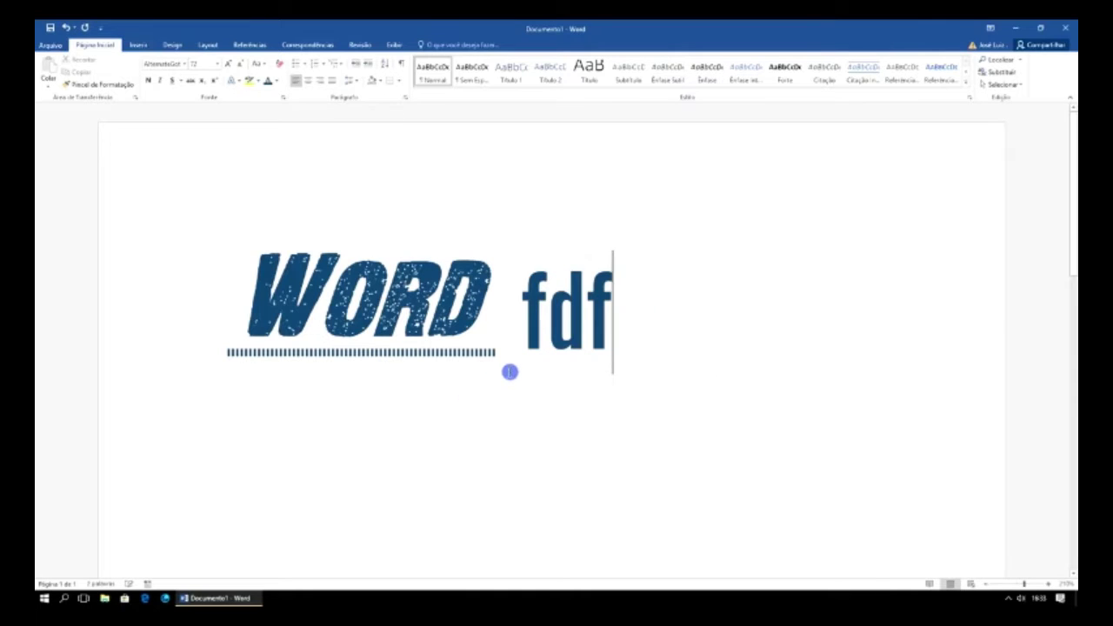
key("BackSpace")
key("BackSpace")
key("BackSpace")
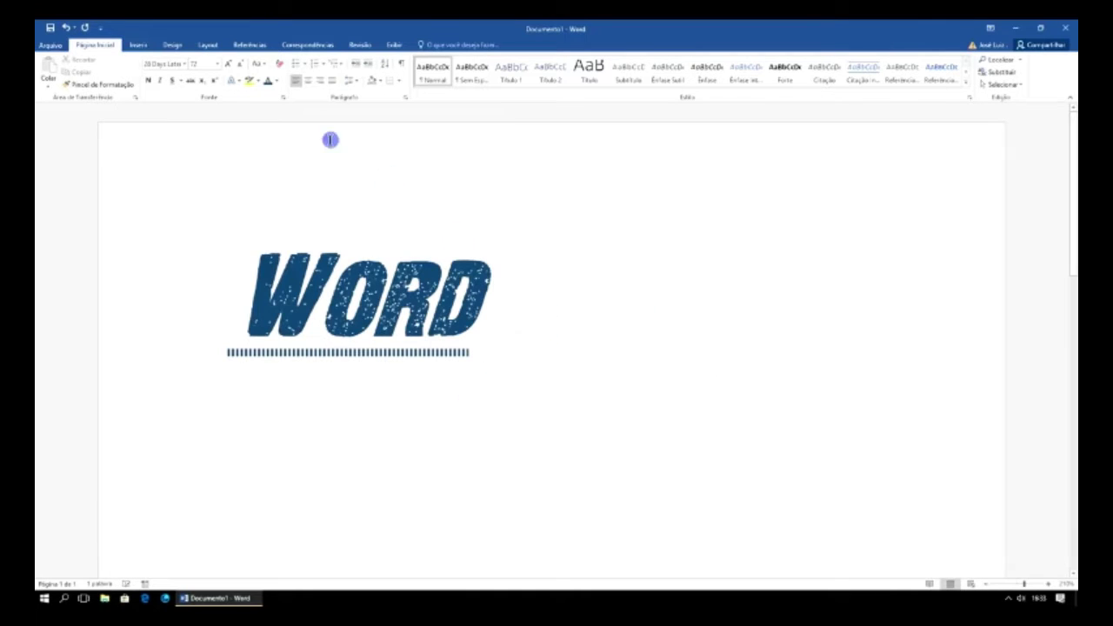
- Type 'DFGFG' in Automático colour and set it in Adobe Heiti Std R
left_click(276, 81)
left_click(270, 98)
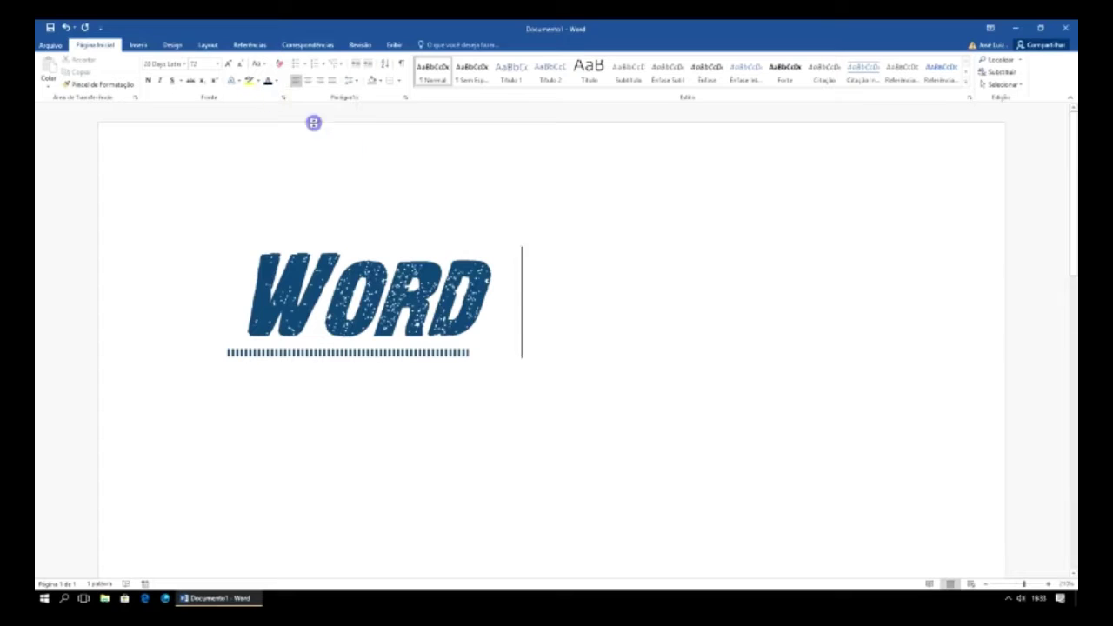
type("DFG")
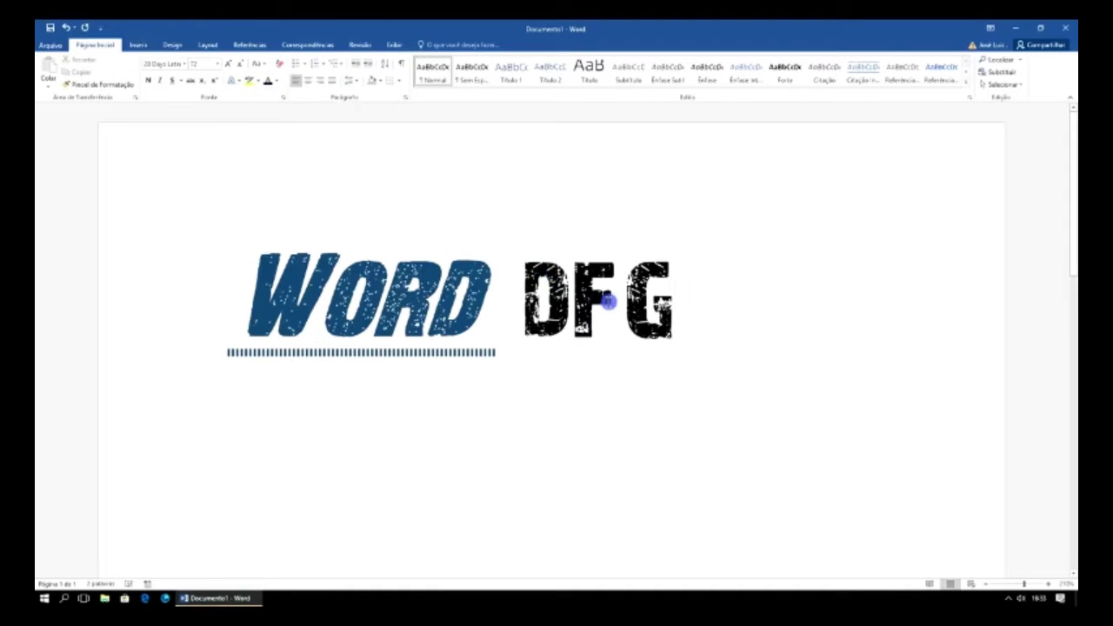
type("FG")
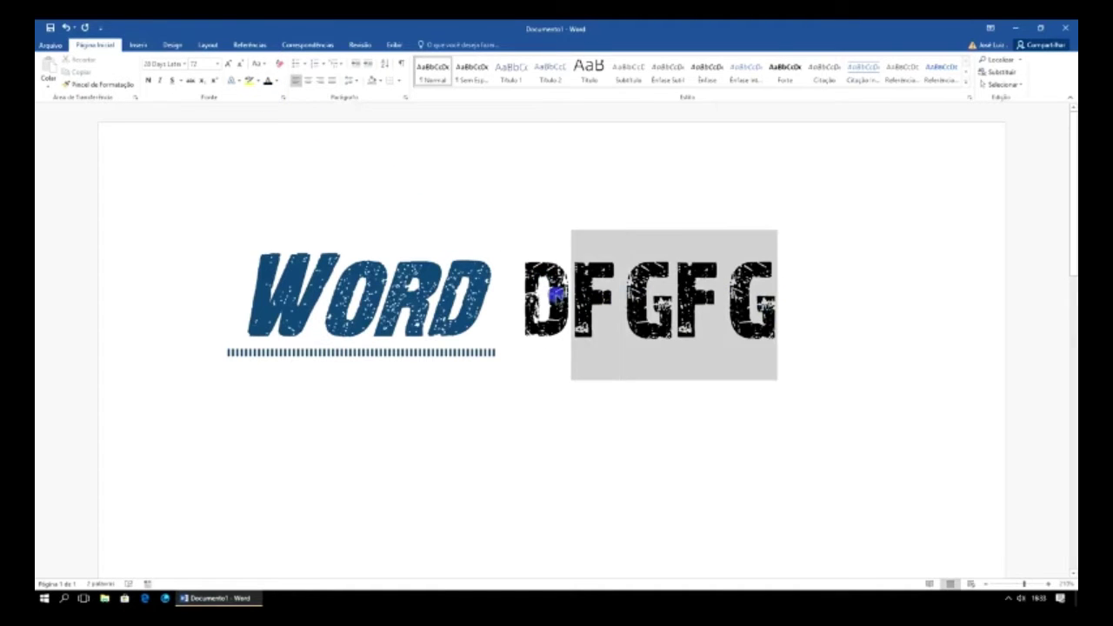
left_click_drag(757, 297, 525, 294)
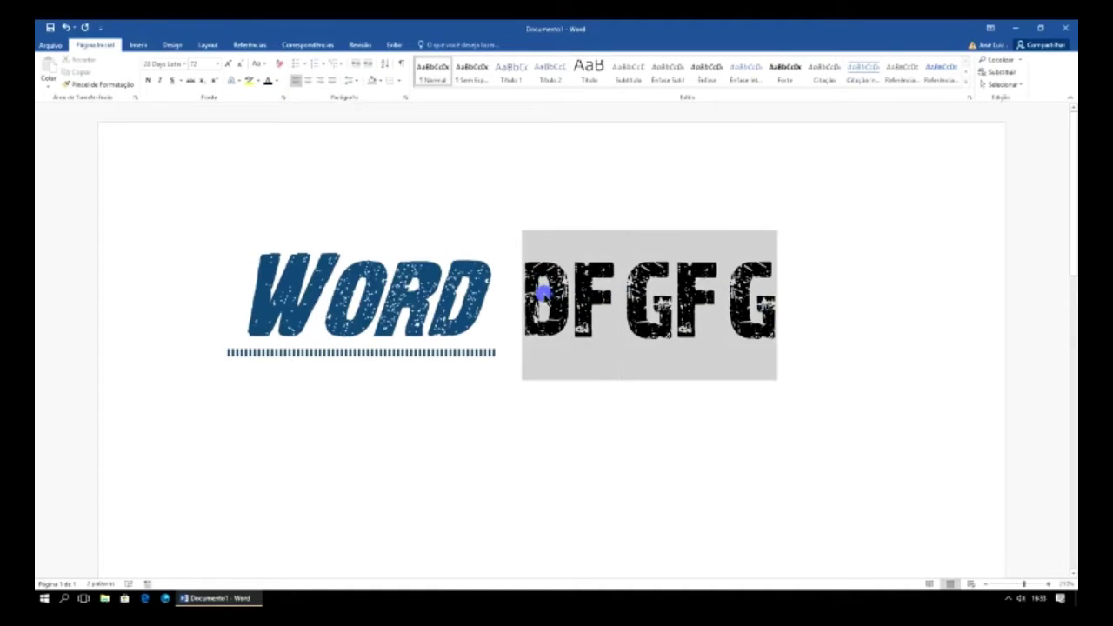
left_click(186, 66)
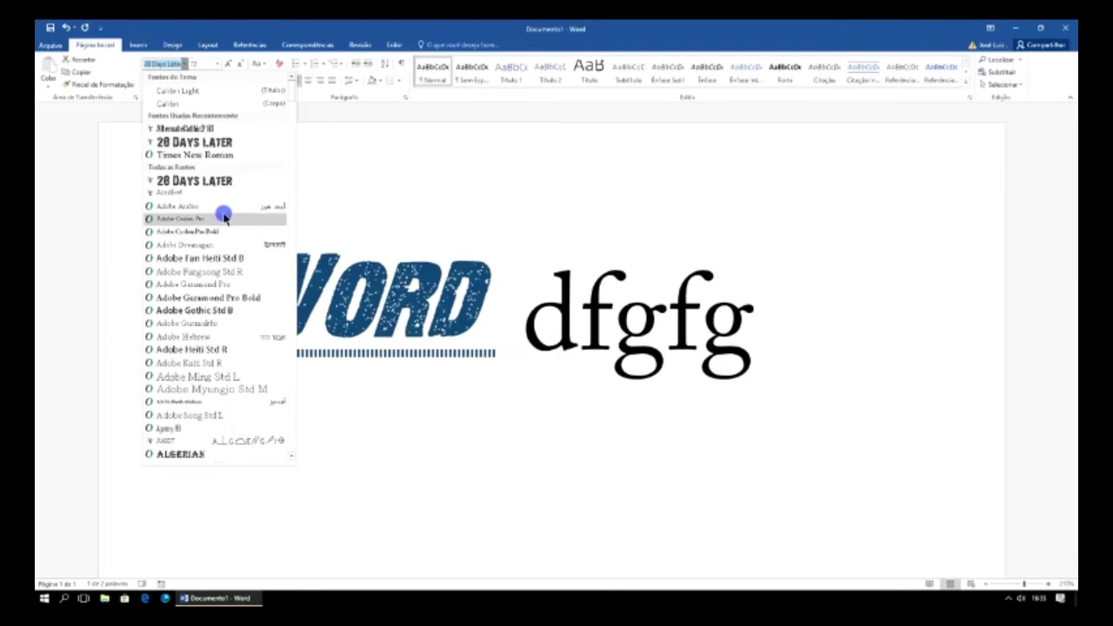
left_click(204, 349)
left_click(834, 330)
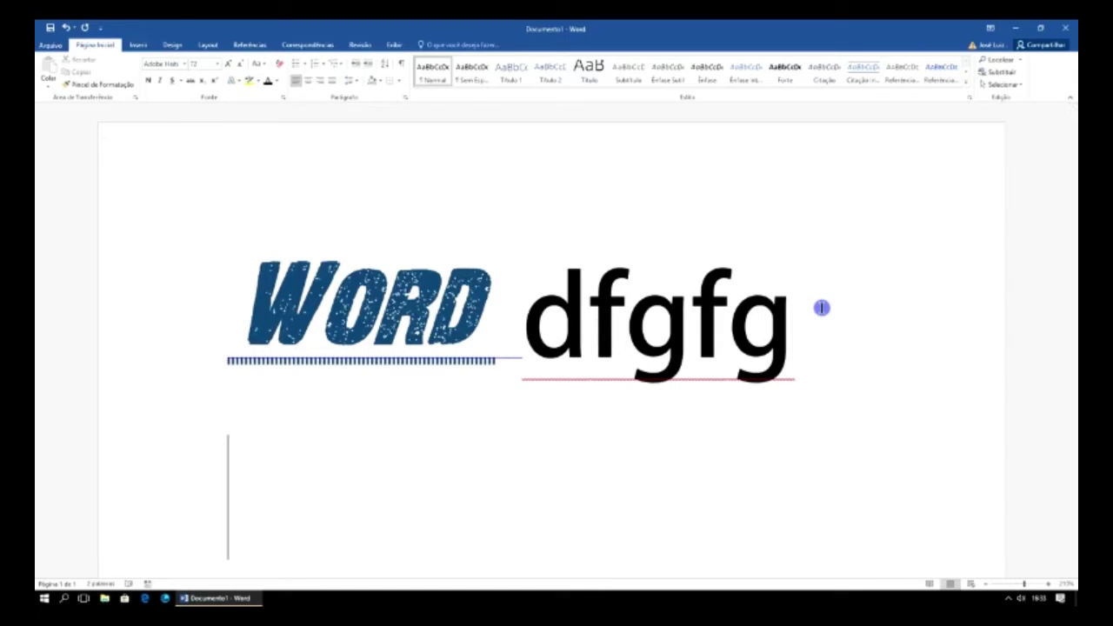
key("Return")
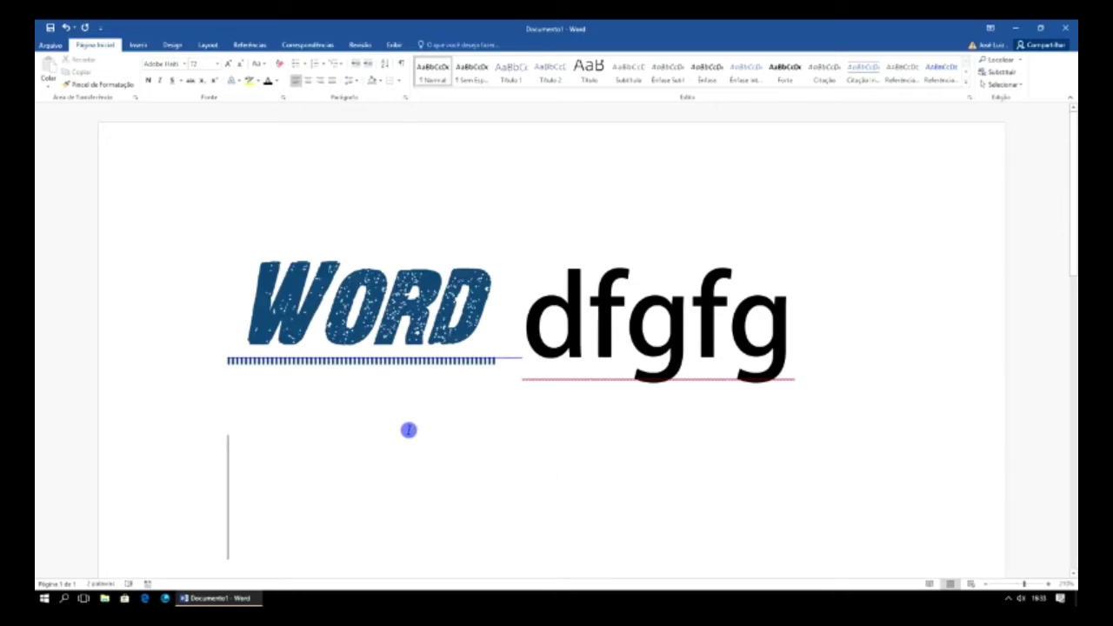
- Delete the test word dfgfg, leaving only the WORD title
left_click(494, 425)
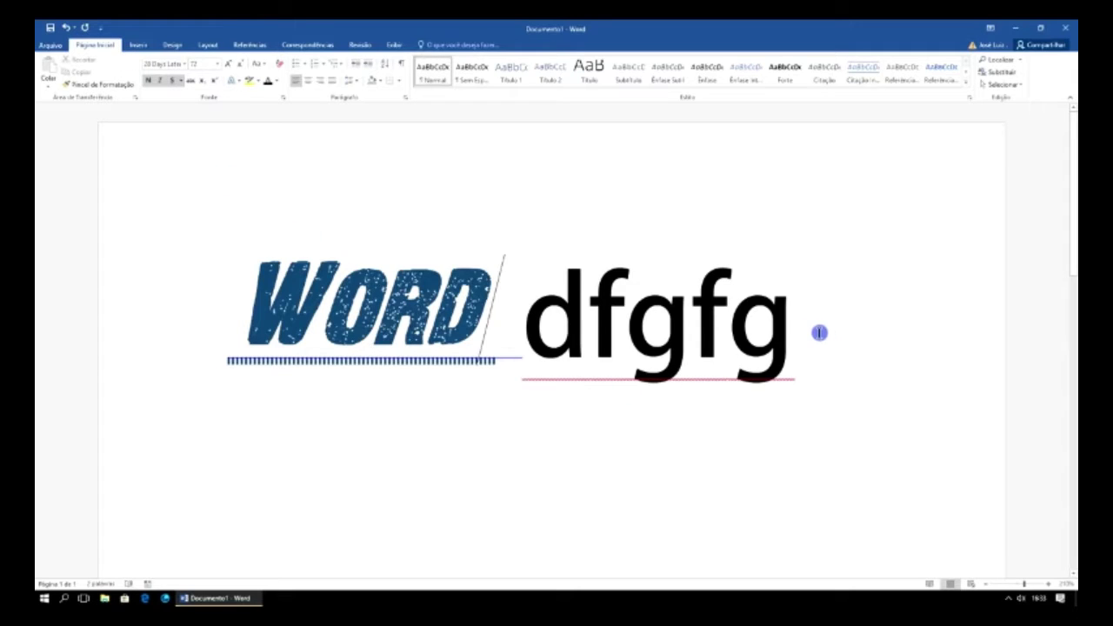
left_click_drag(819, 332, 540, 295)
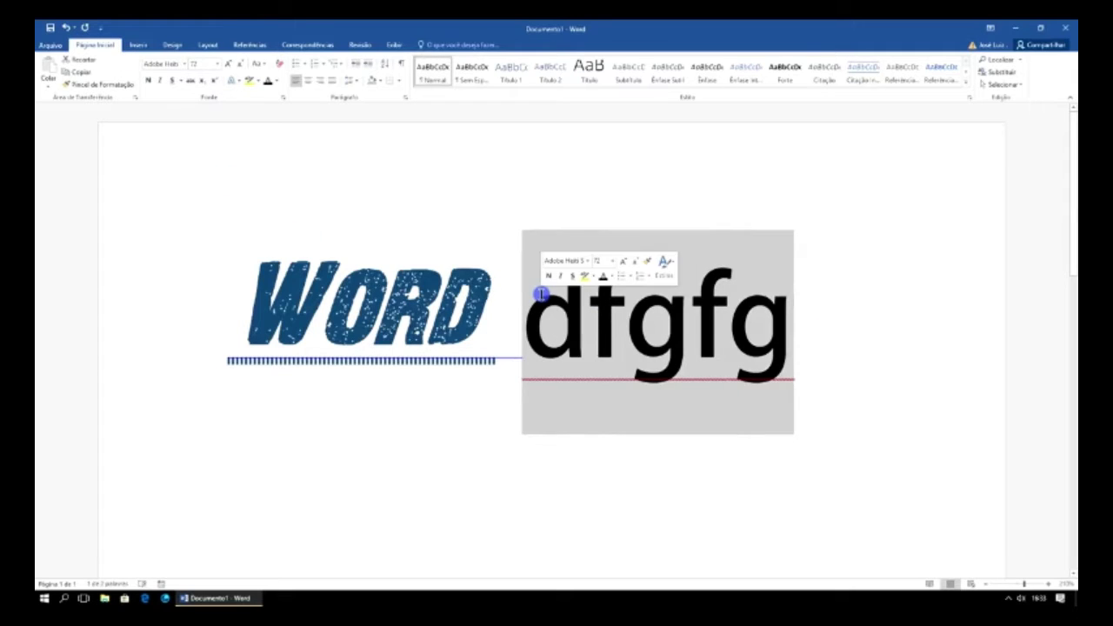
key("Delete")
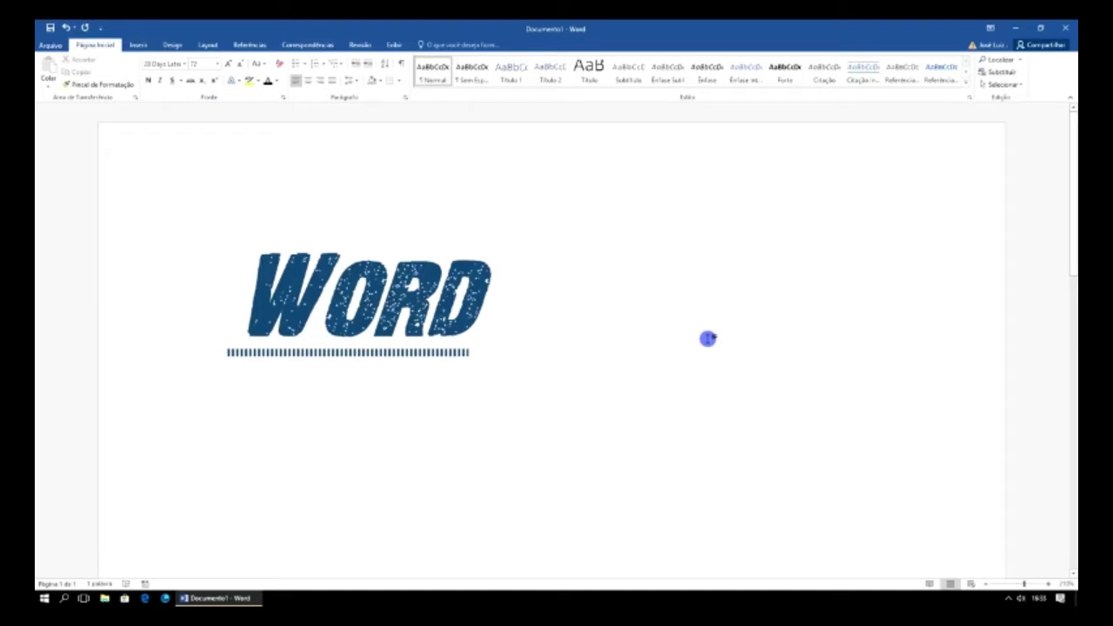
- Type 'Efeito' after WORD and set it in Adobe Fan Heiti Std B with strikethrough
type("Efeit")
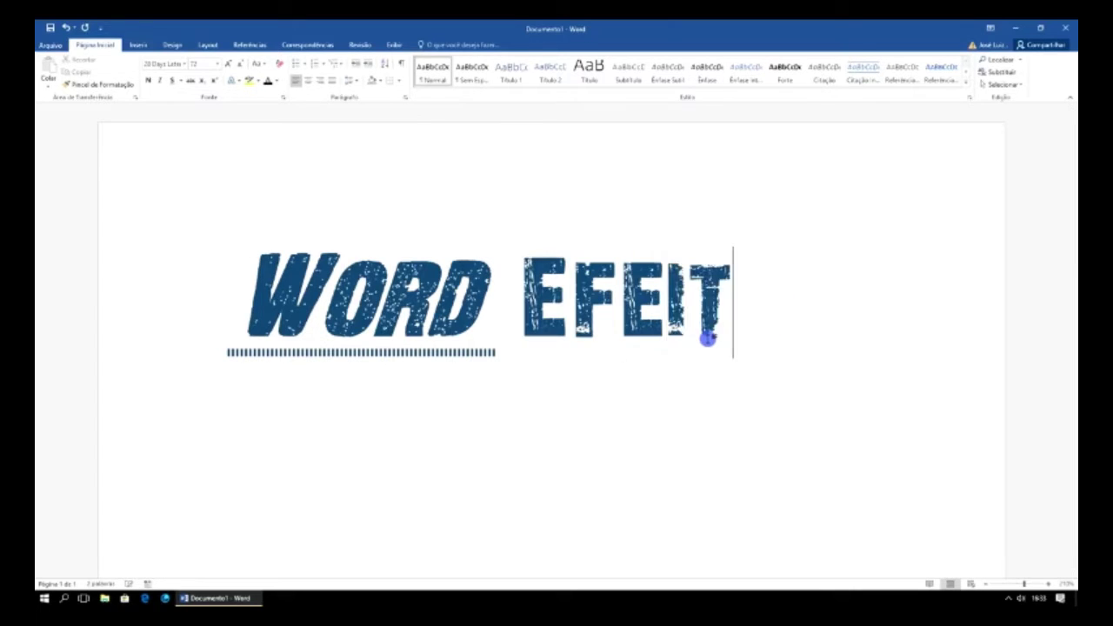
type("o")
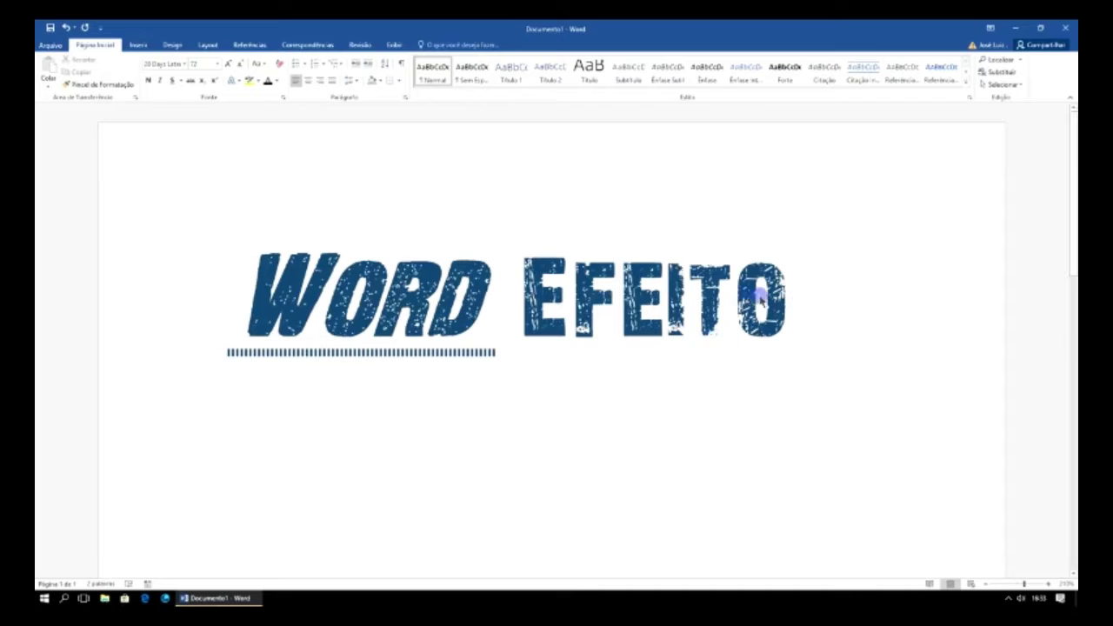
left_click_drag(788, 296, 523, 295)
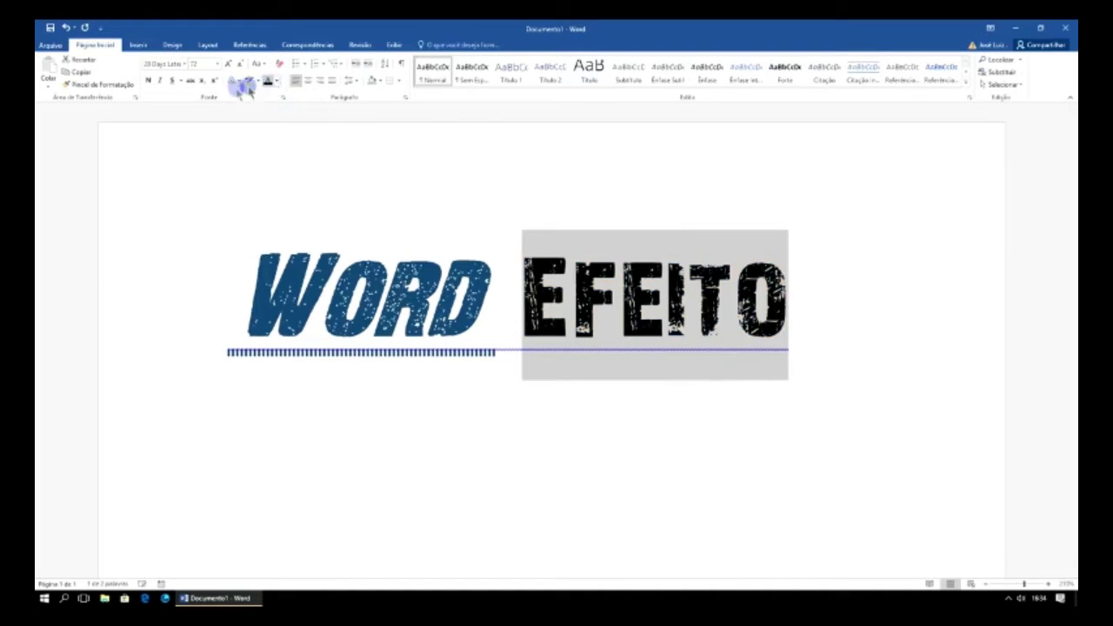
left_click(184, 63)
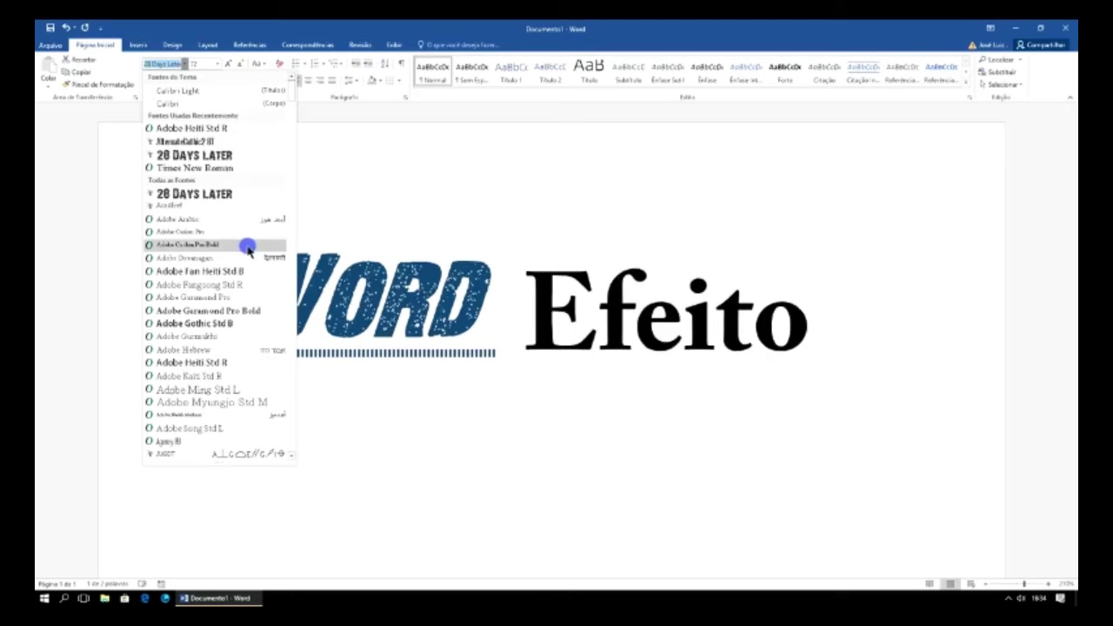
left_click(271, 272)
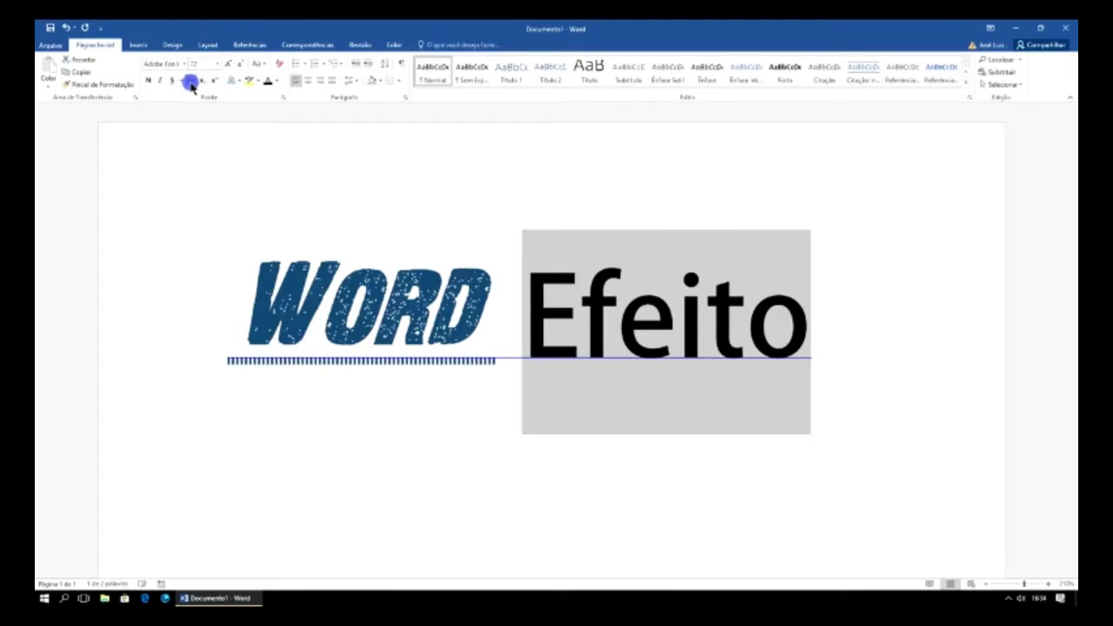
left_click(190, 83)
left_click(840, 243)
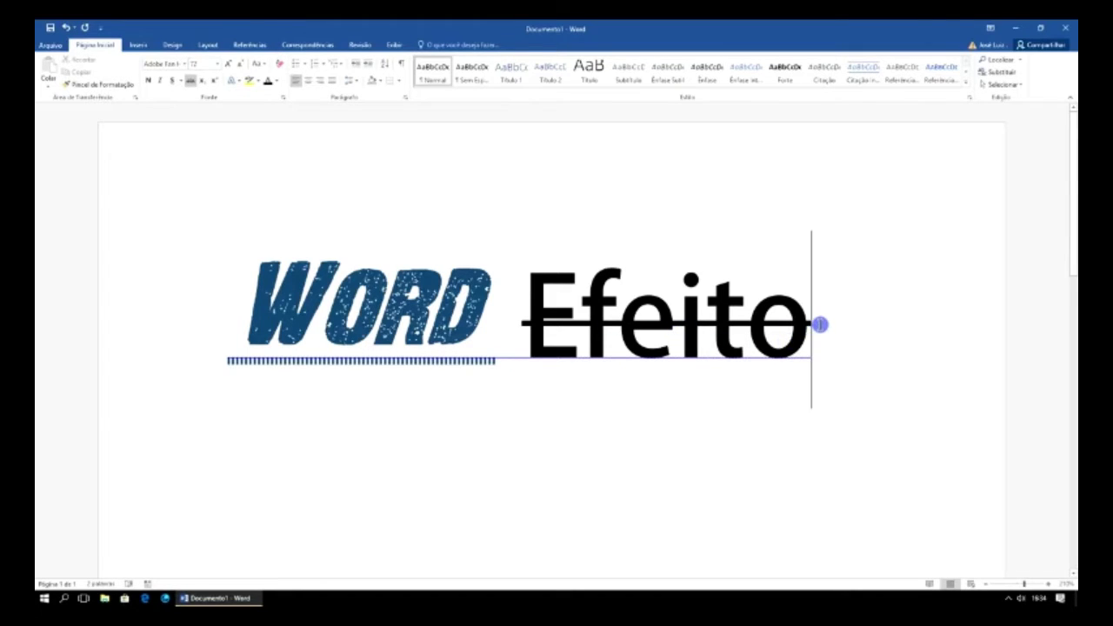
left_click_drag(819, 329, 269, 290)
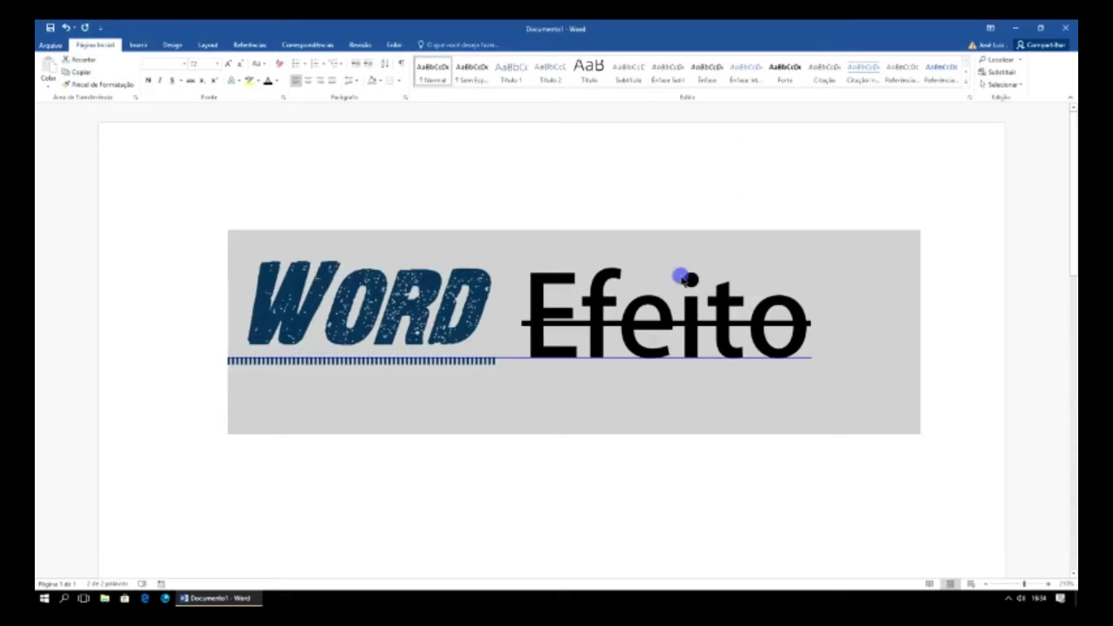
left_click(598, 193)
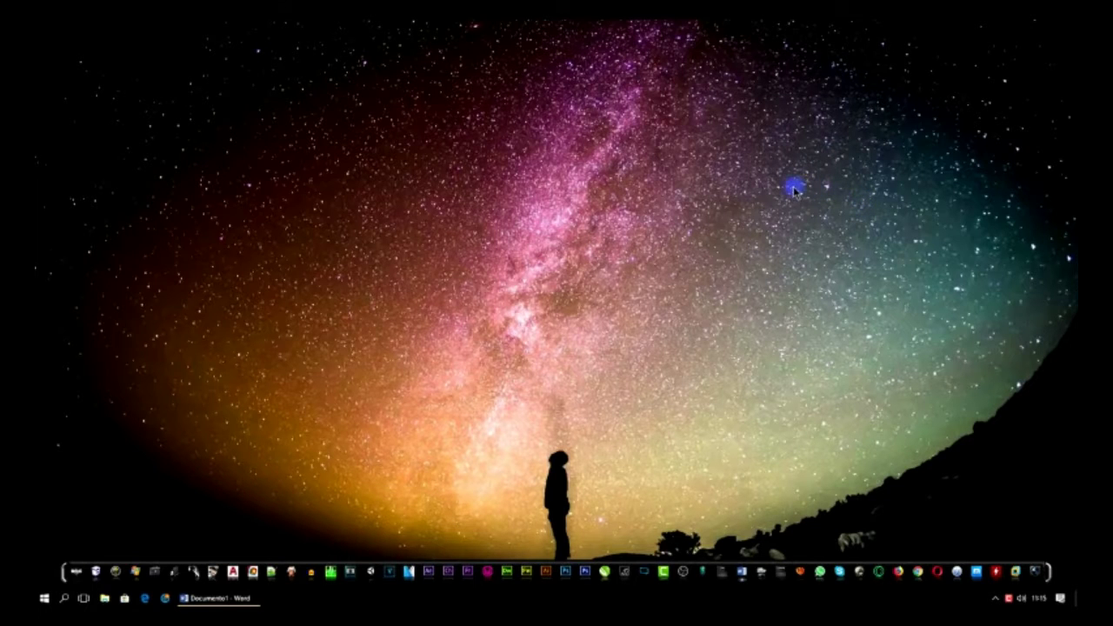
mouse_move(217, 598)
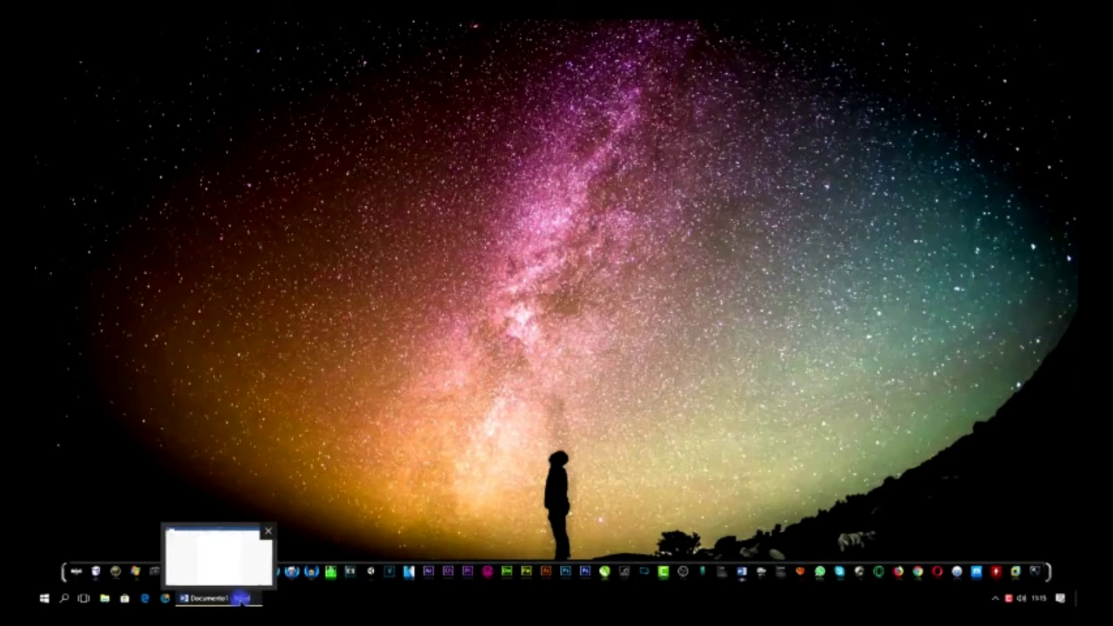
- Bring Documento1 back on screen and zoom out until the whole page fits
left_click(242, 599)
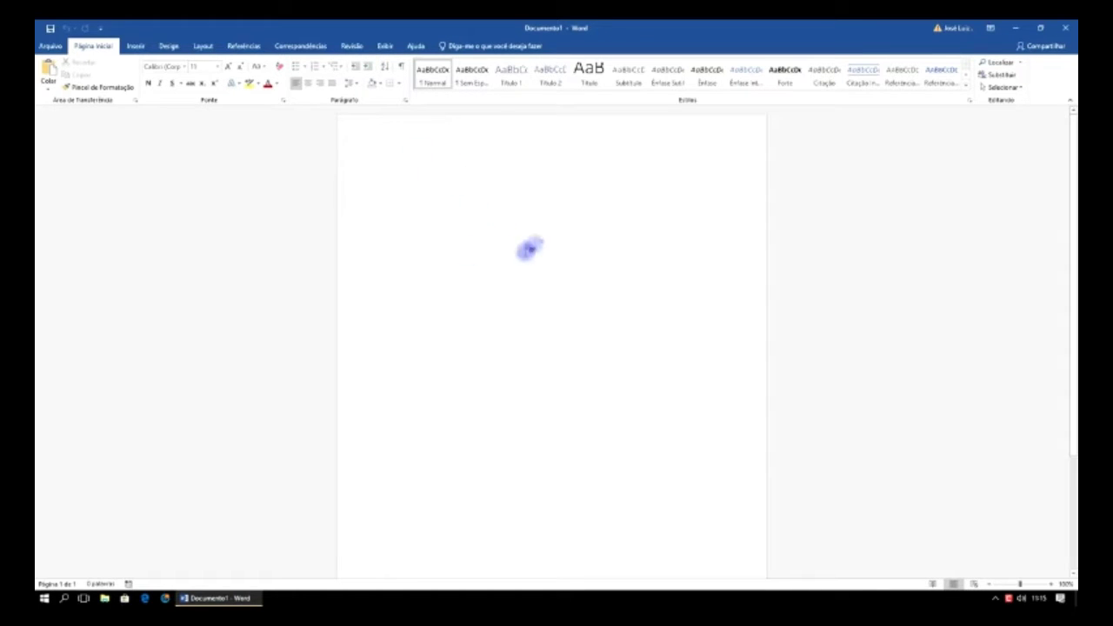
left_click(1016, 587)
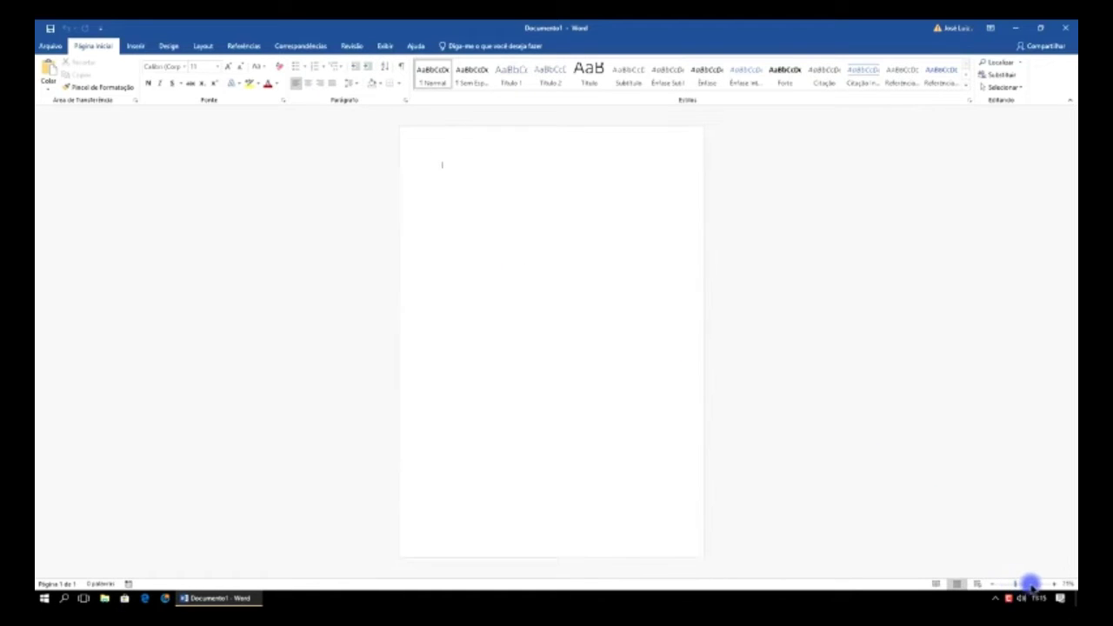
left_click(1049, 589)
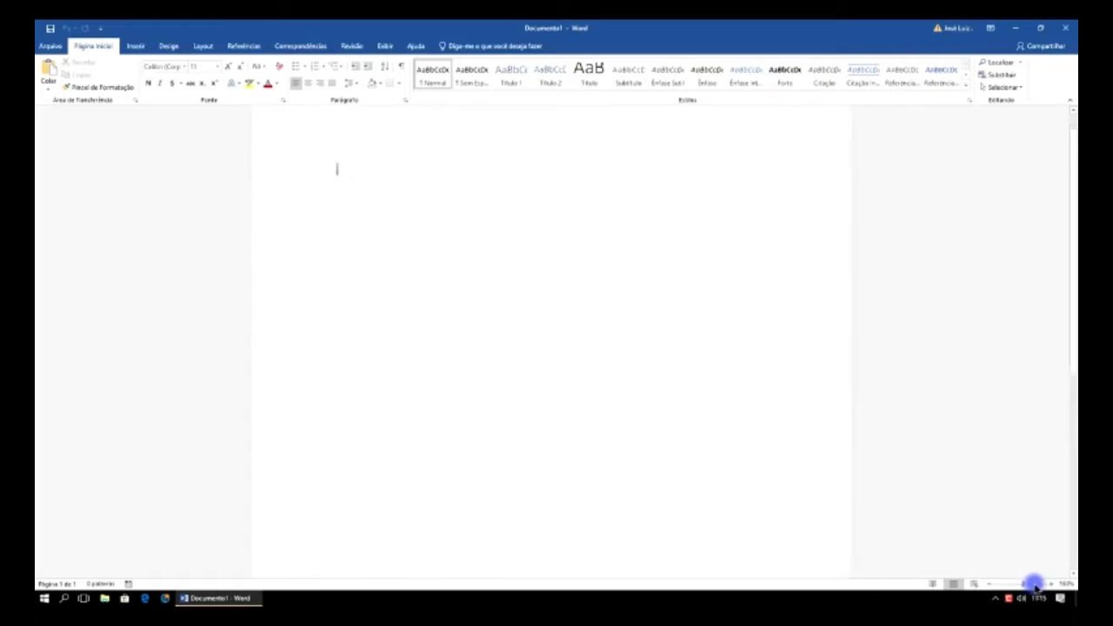
left_click(1052, 587)
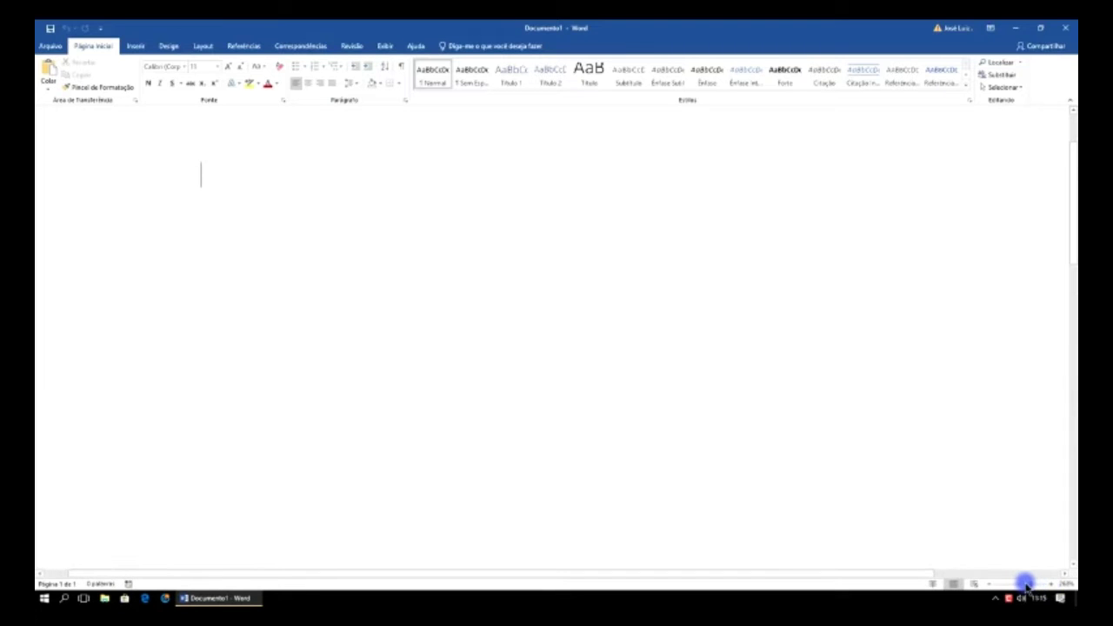
left_click(1026, 587)
left_click_drag(1026, 588, 1011, 588)
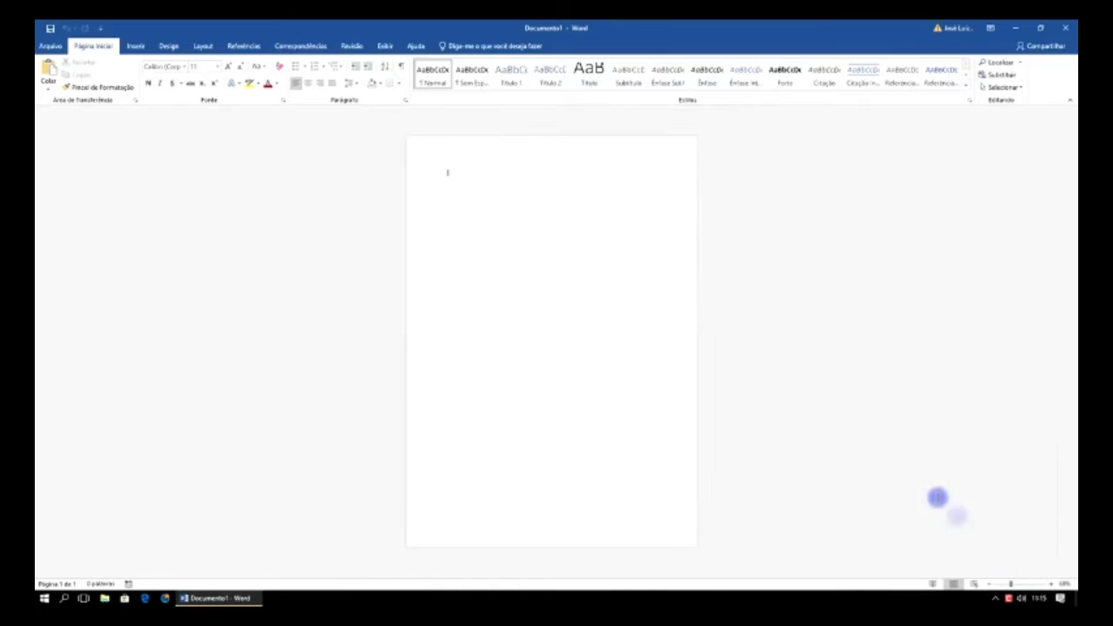
- Switch the page to landscape orientation and select all the text
left_click(204, 46)
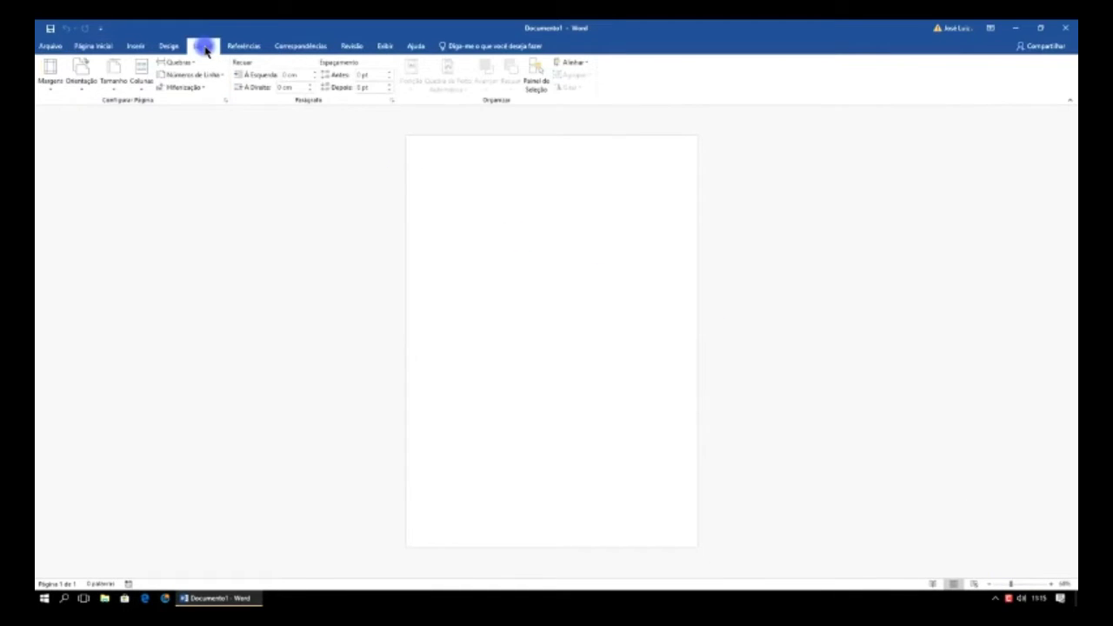
left_click(81, 74)
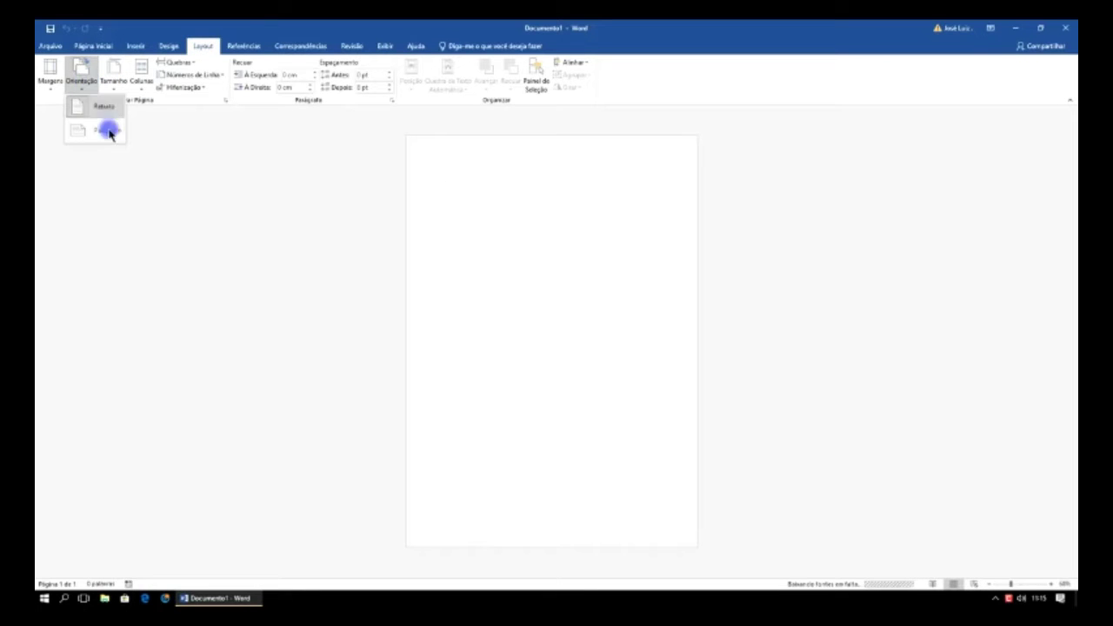
left_click(107, 130)
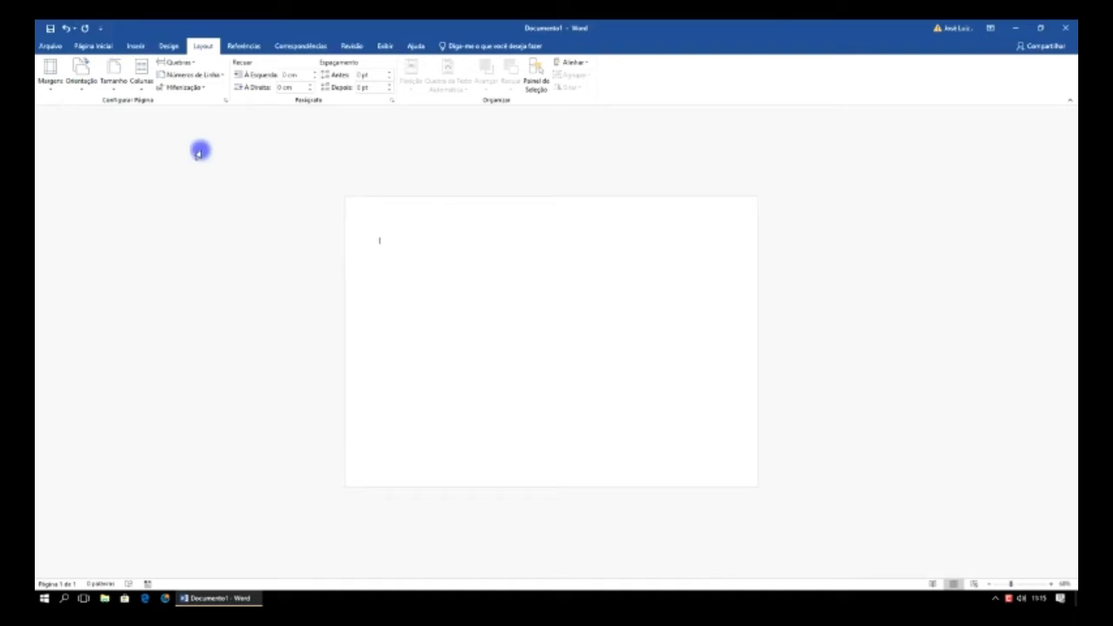
left_click(91, 45)
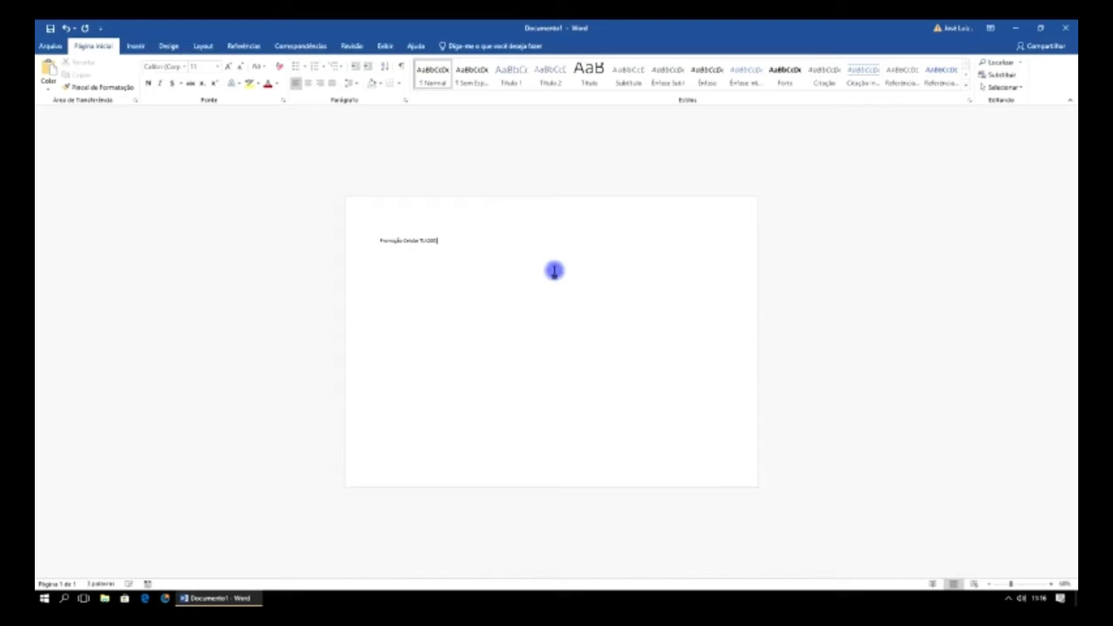
key("ctrl+a")
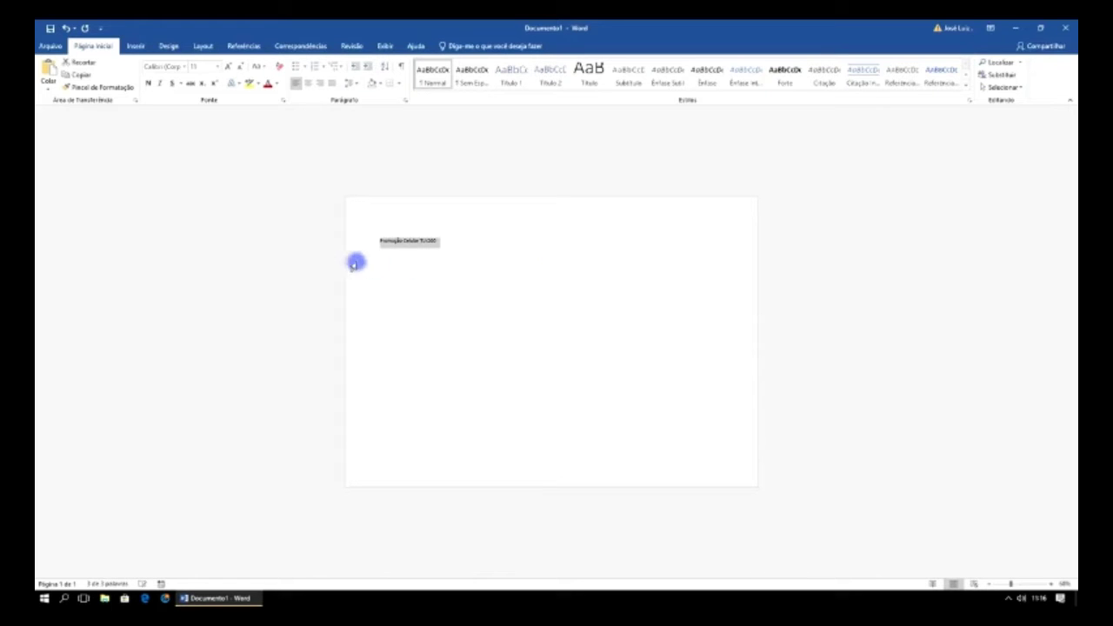
- Set the title to 48 pt and extend it with ' de R$1,100 Por R$900,00'
left_click(217, 66)
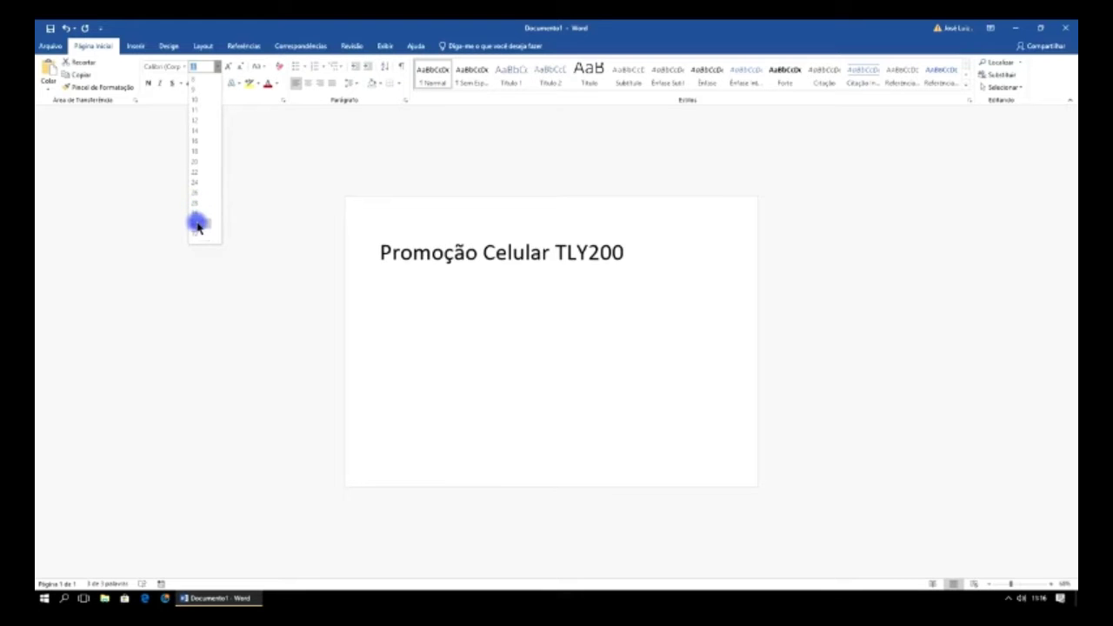
left_click(197, 226)
left_click_drag(310, 251, 611, 263)
left_click(611, 254)
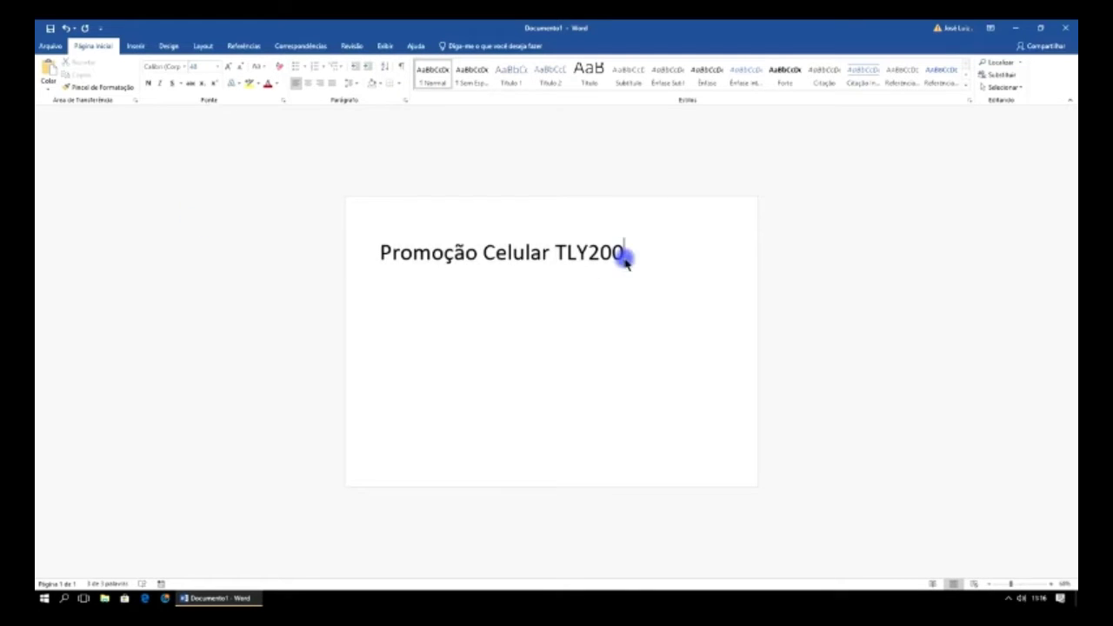
left_click(735, 249)
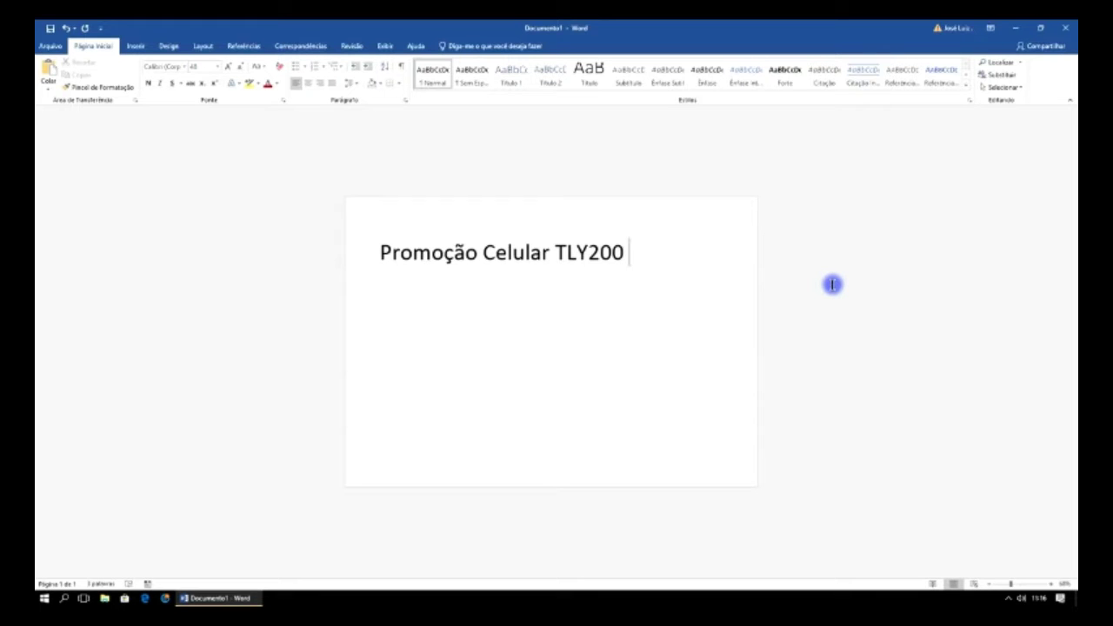
type("de R$1,1")
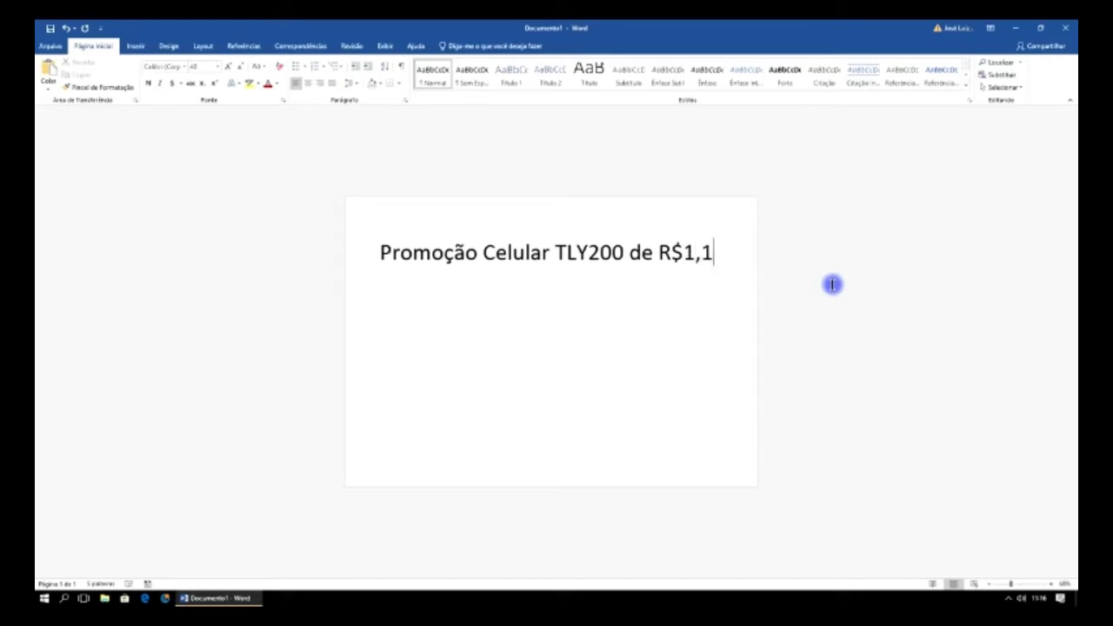
type("0 ")
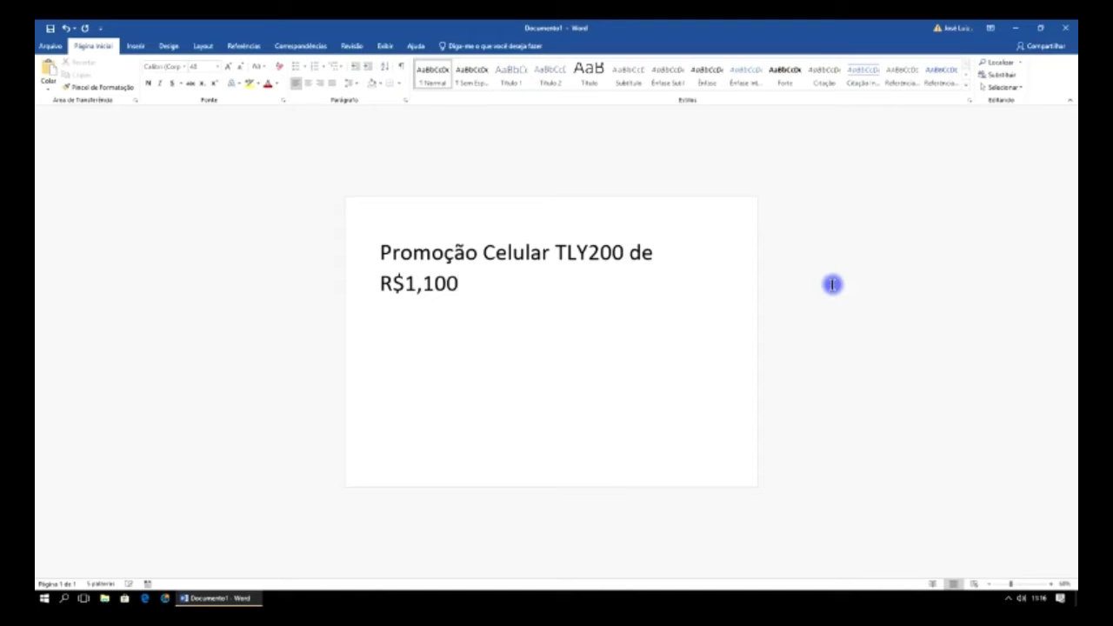
type("Por R")
type("$900,00")
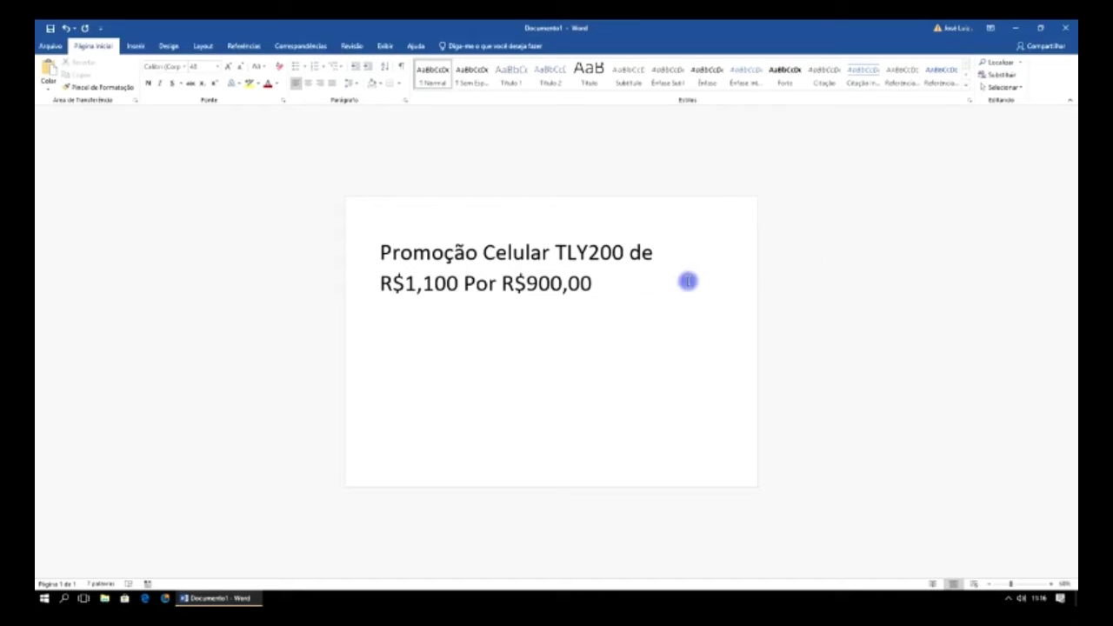
- Centre both promotion lines and set them in the Arial Black font
mouse_move(604, 284)
left_mouse_down()
mouse_move(442, 281)
mouse_move(379, 252)
left_mouse_up()
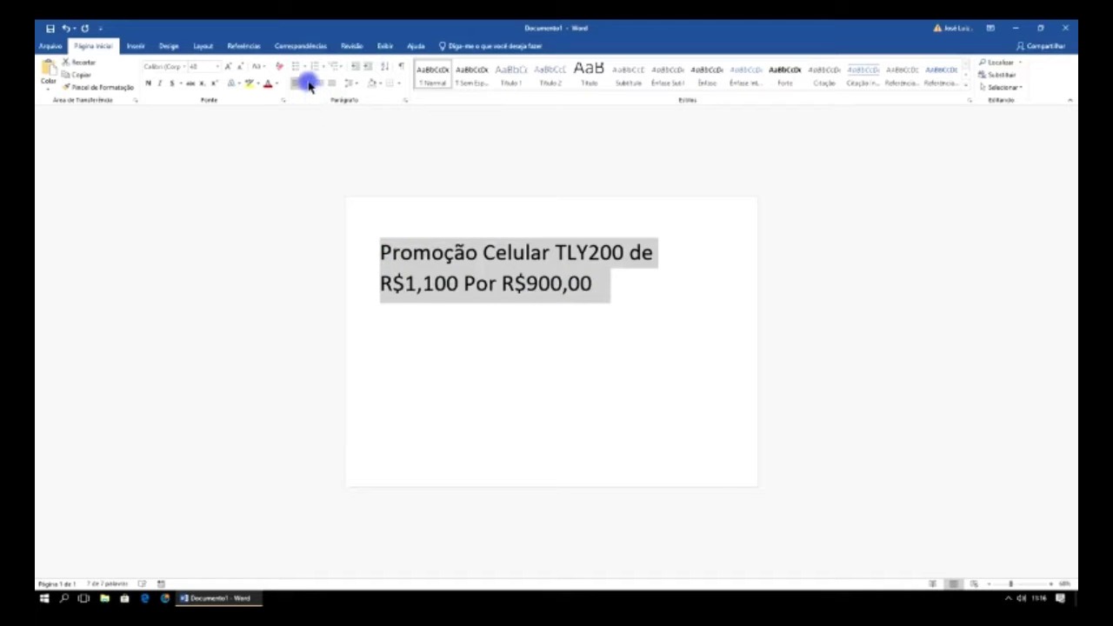
left_click(308, 83)
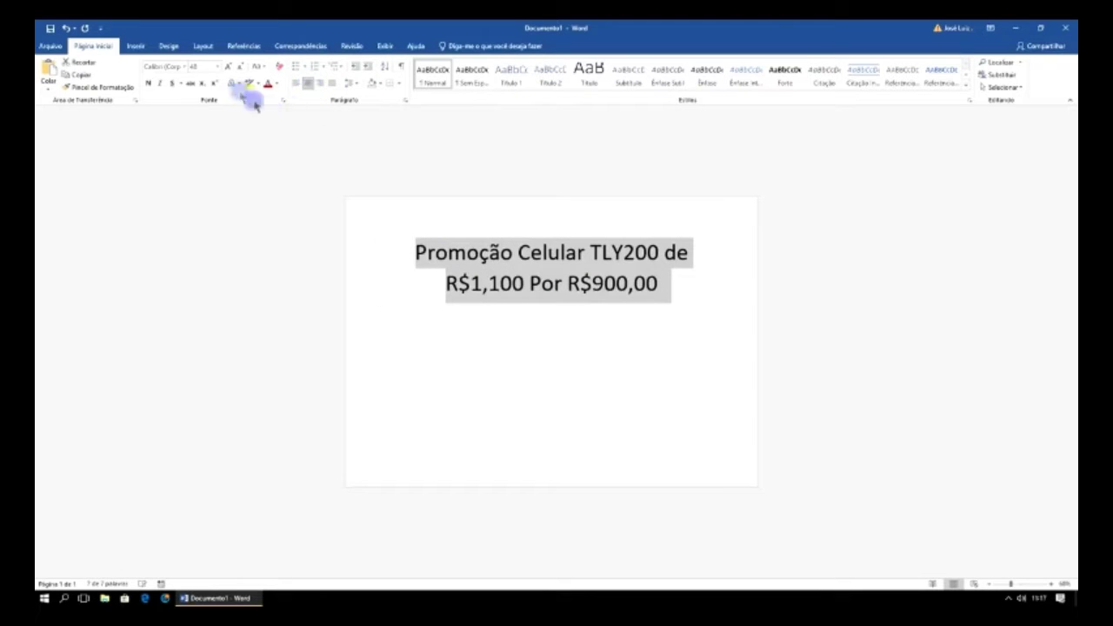
left_click(184, 67)
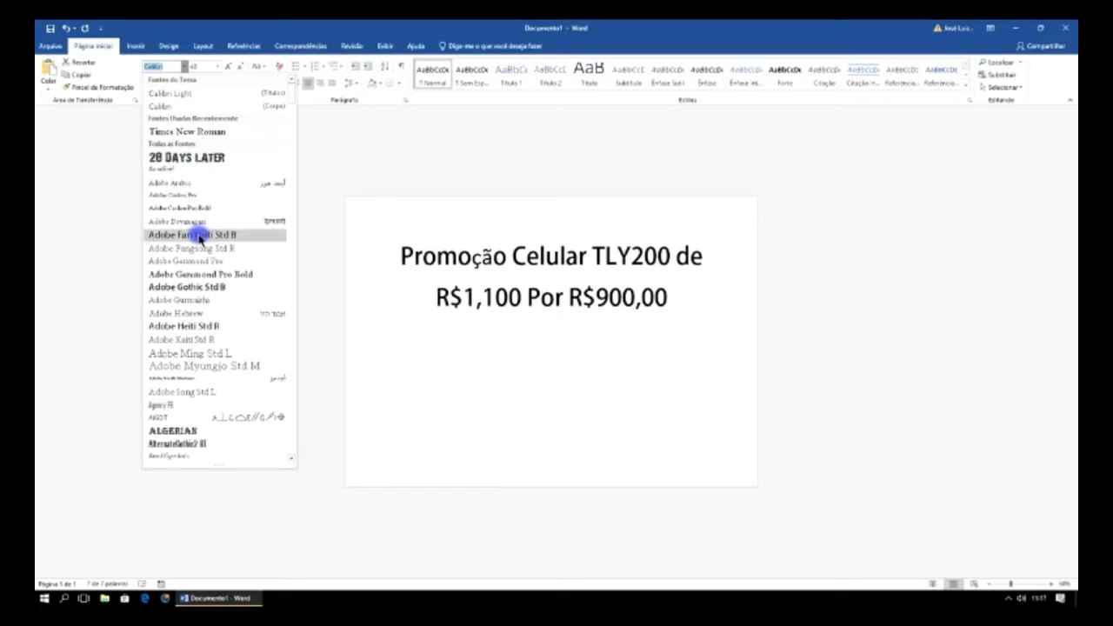
scroll(202, 339, "down", 2)
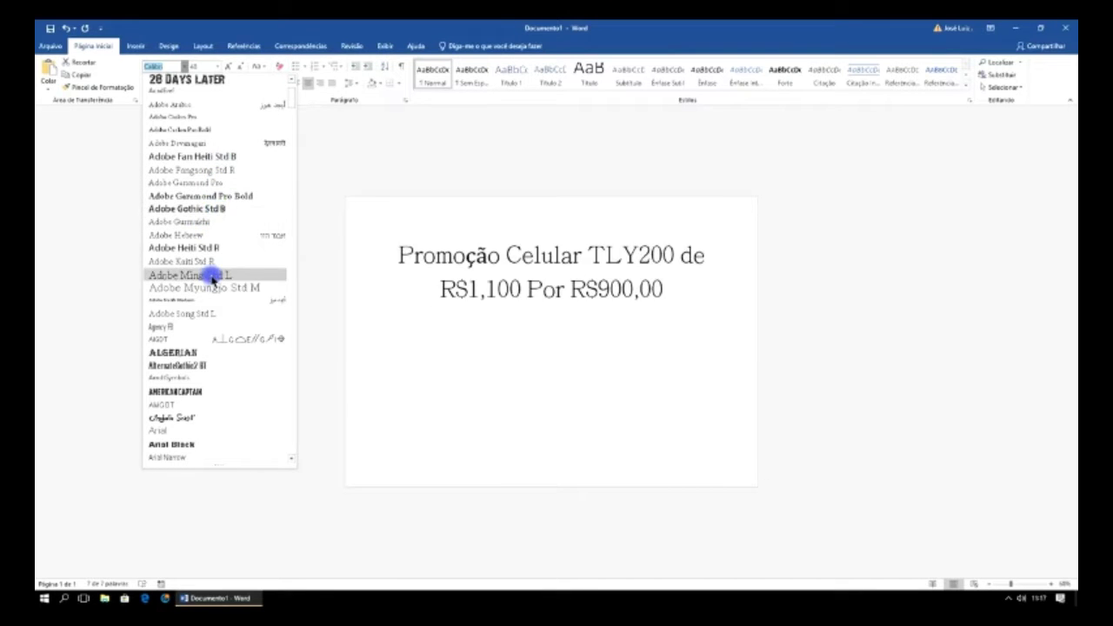
scroll(211, 295, "down", 2)
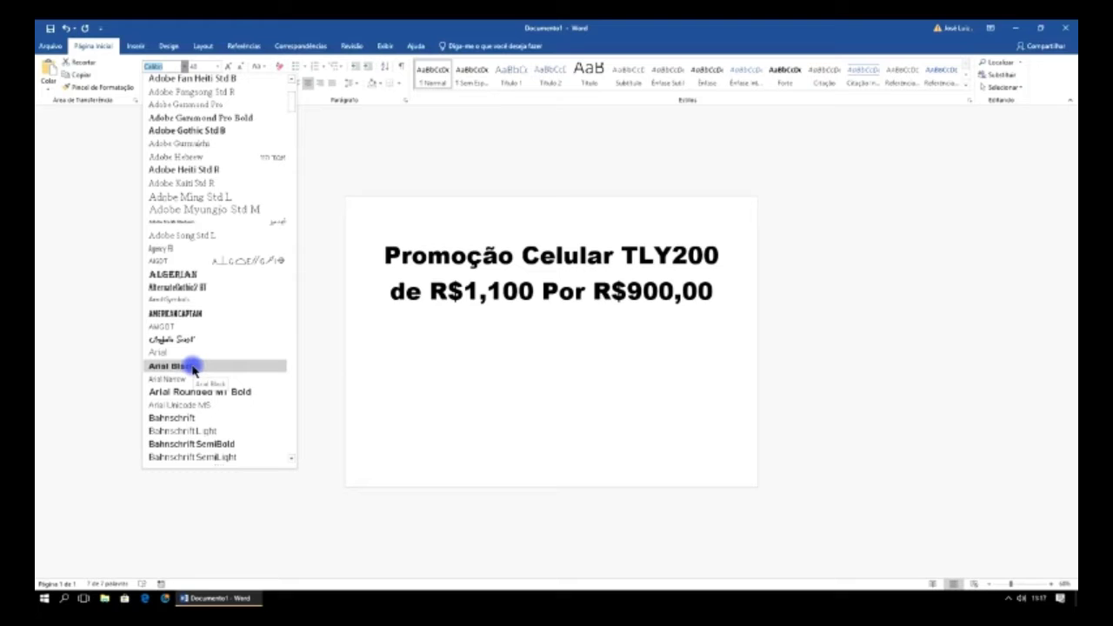
left_click(192, 367)
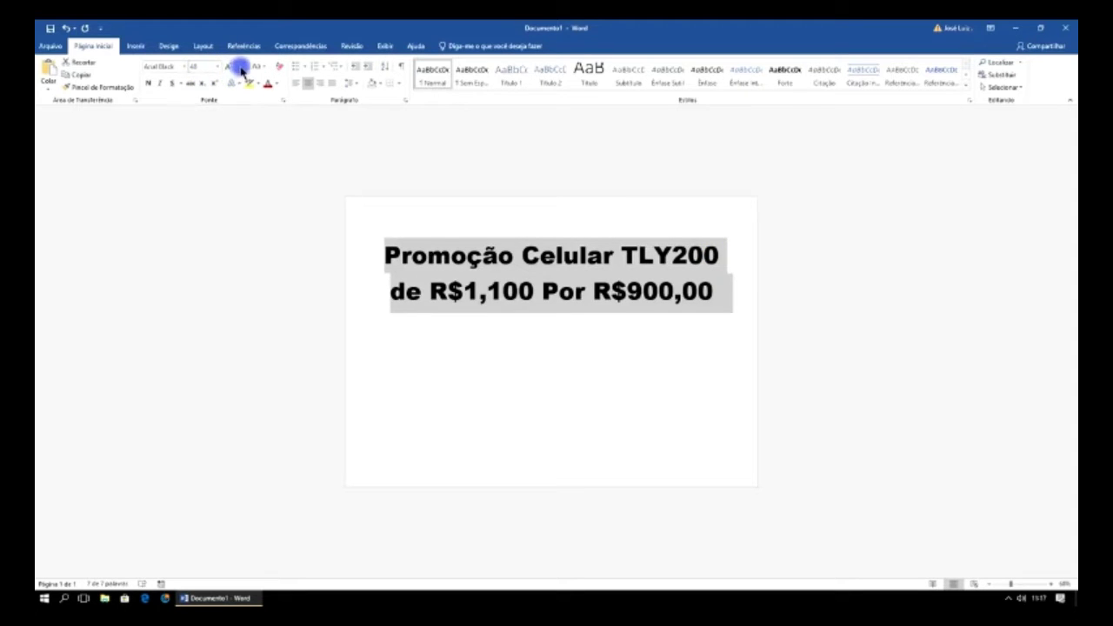
- Try font sizes 72, 48 and 60, then settle on 65 pt for the promotion text
left_click(227, 69)
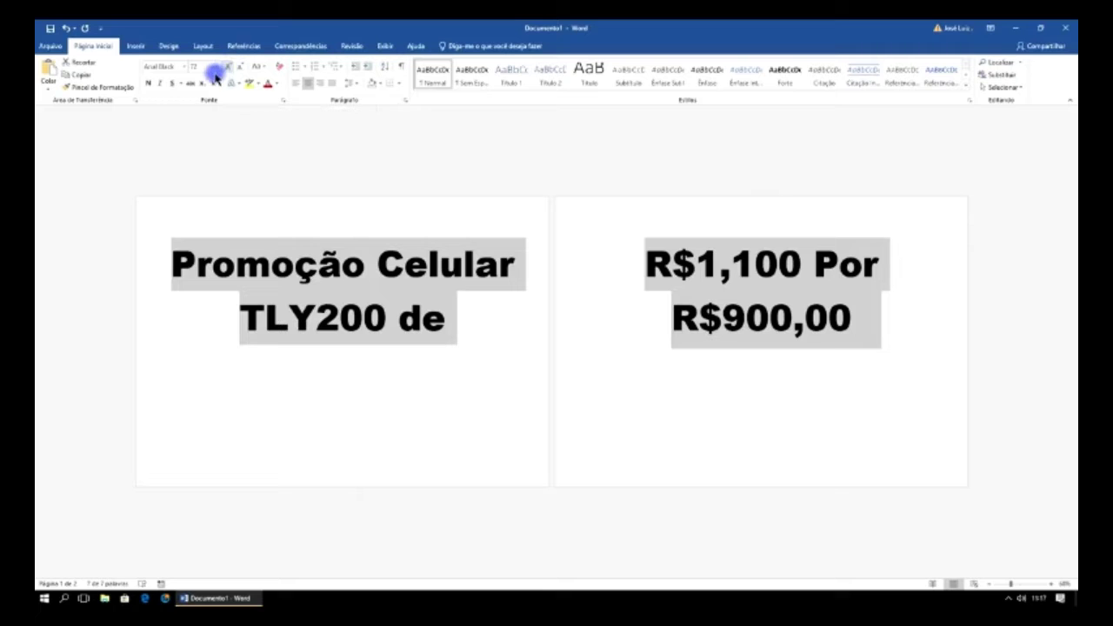
left_click(241, 70)
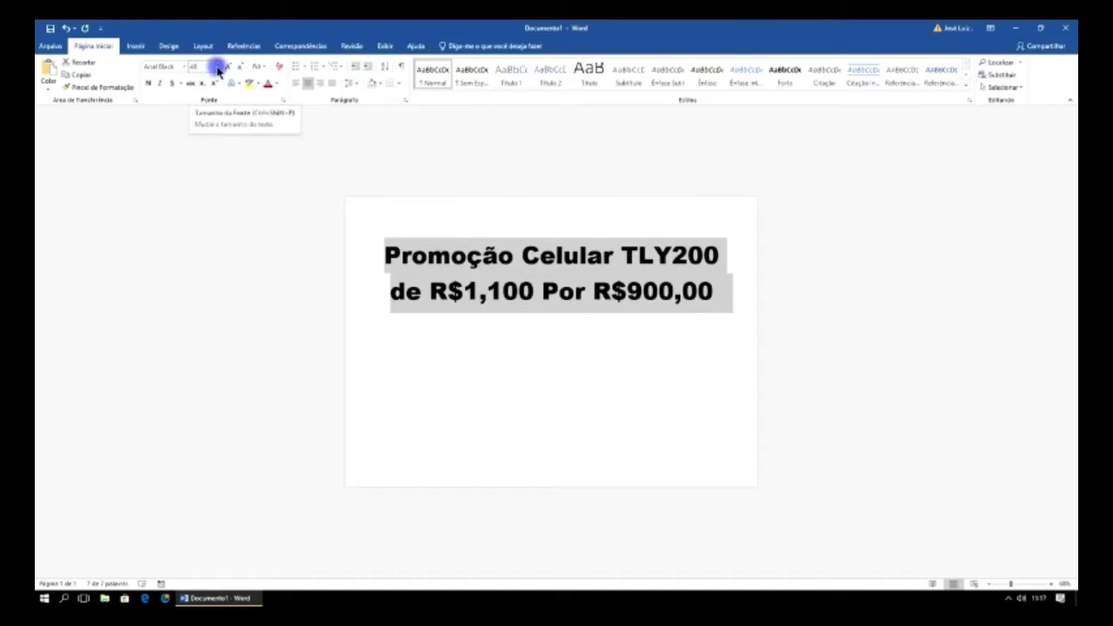
left_click(217, 68)
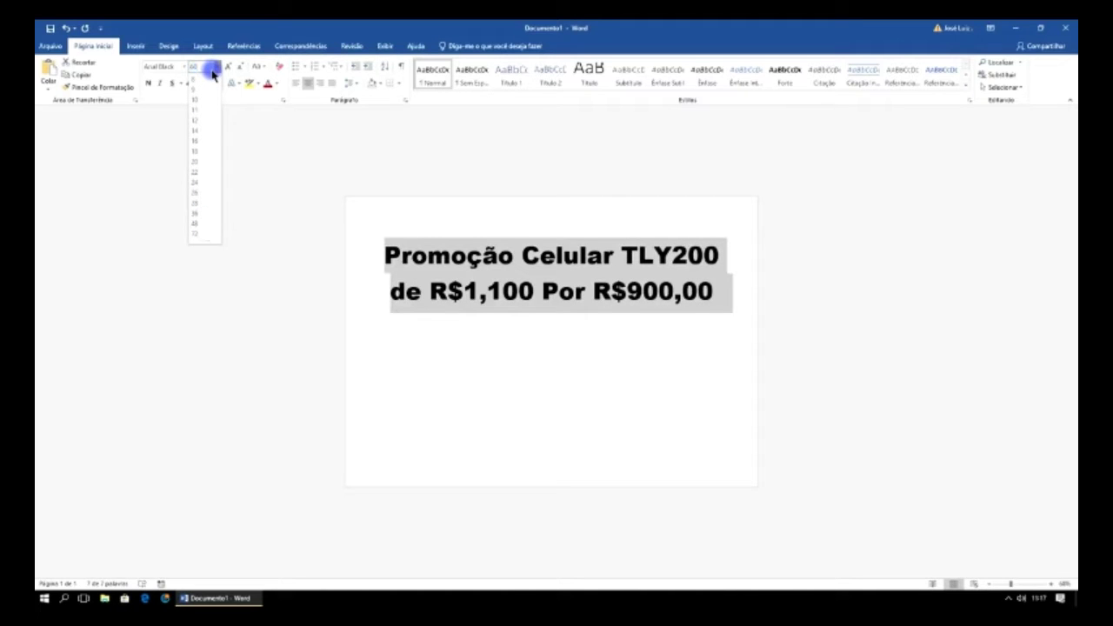
left_click(212, 75)
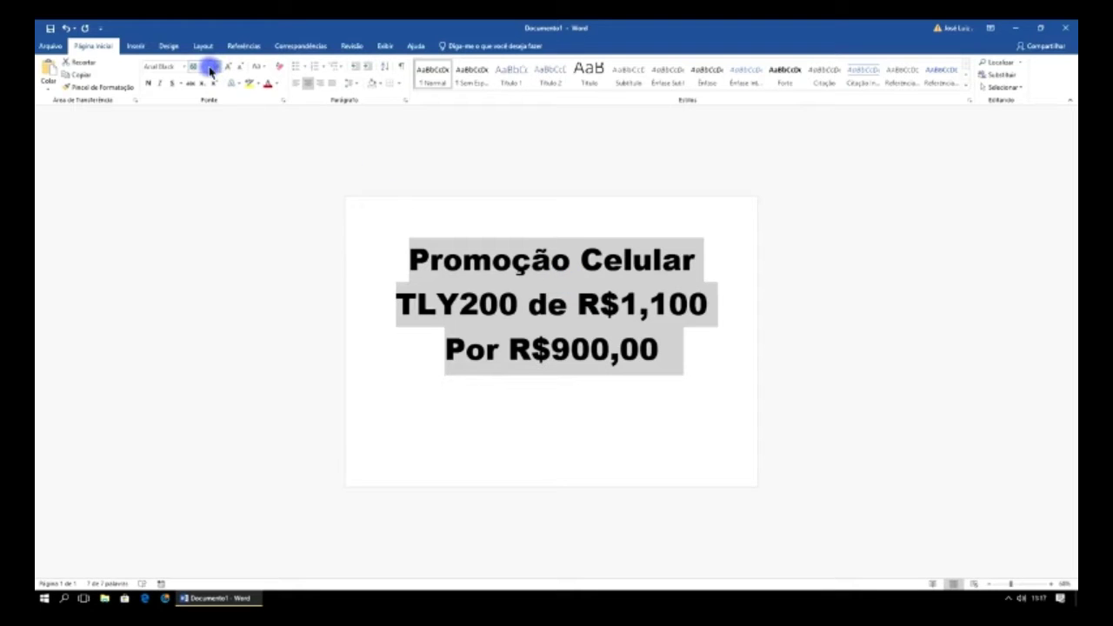
key("Return")
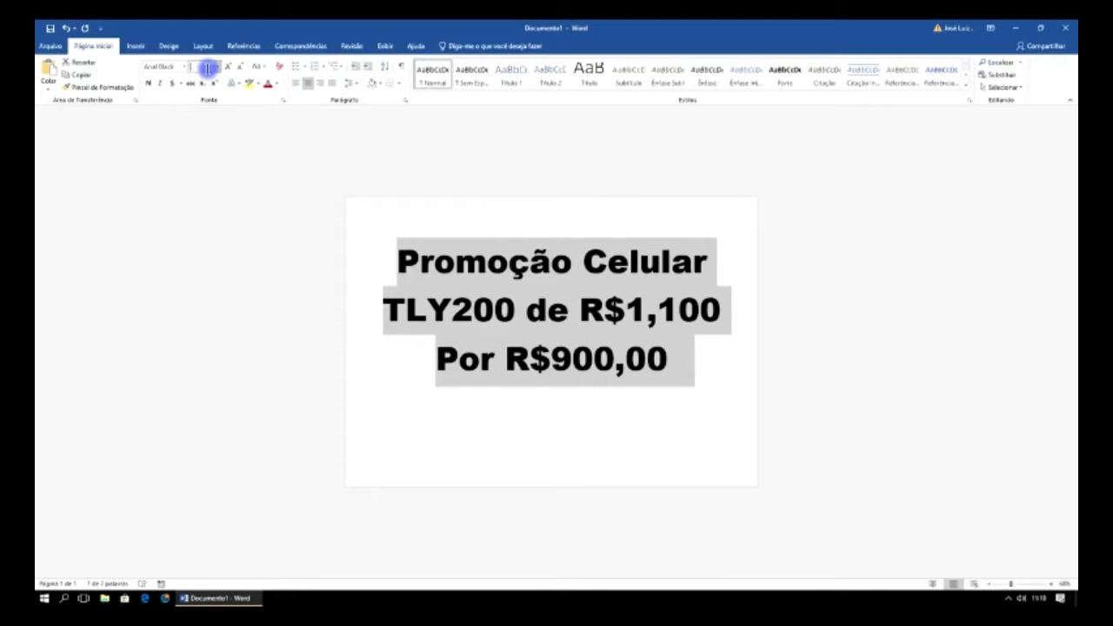
key("Return")
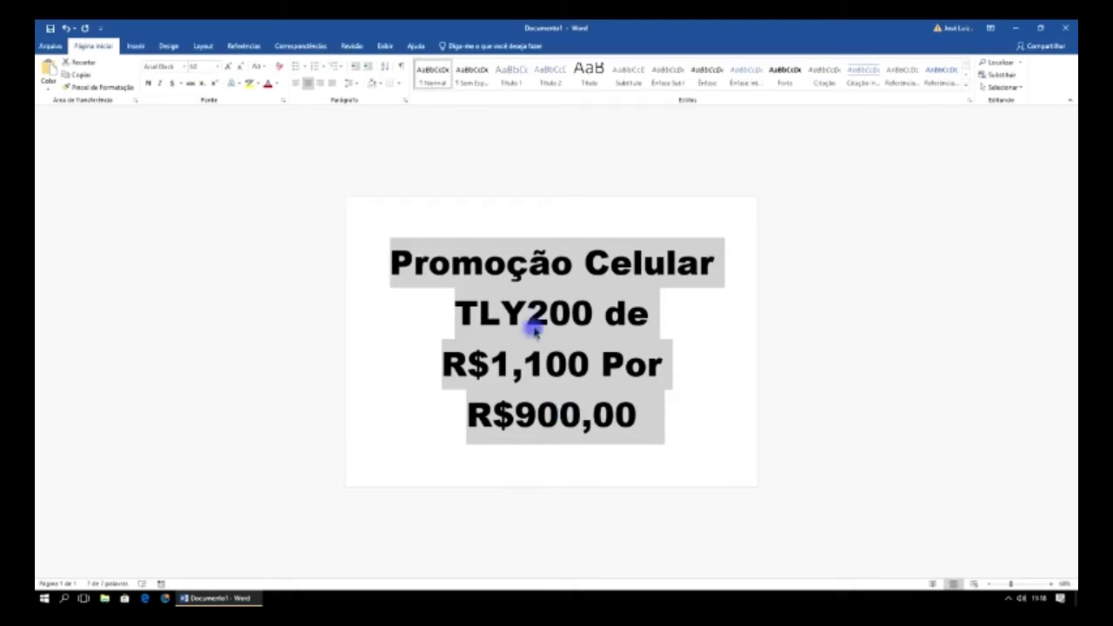
left_click(206, 66)
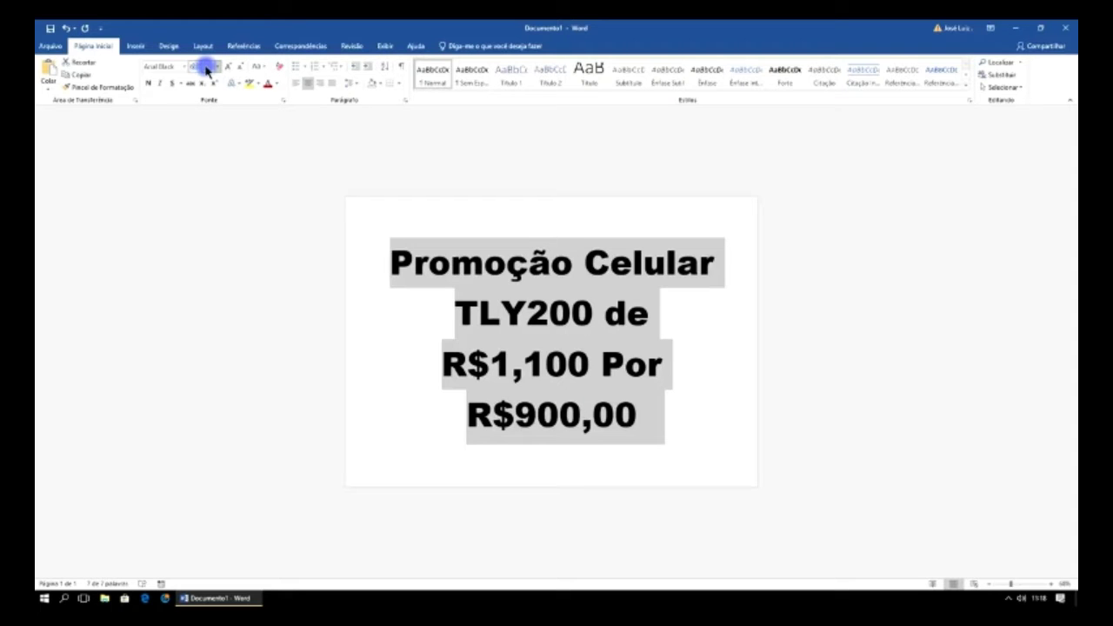
type("65")
key("Return")
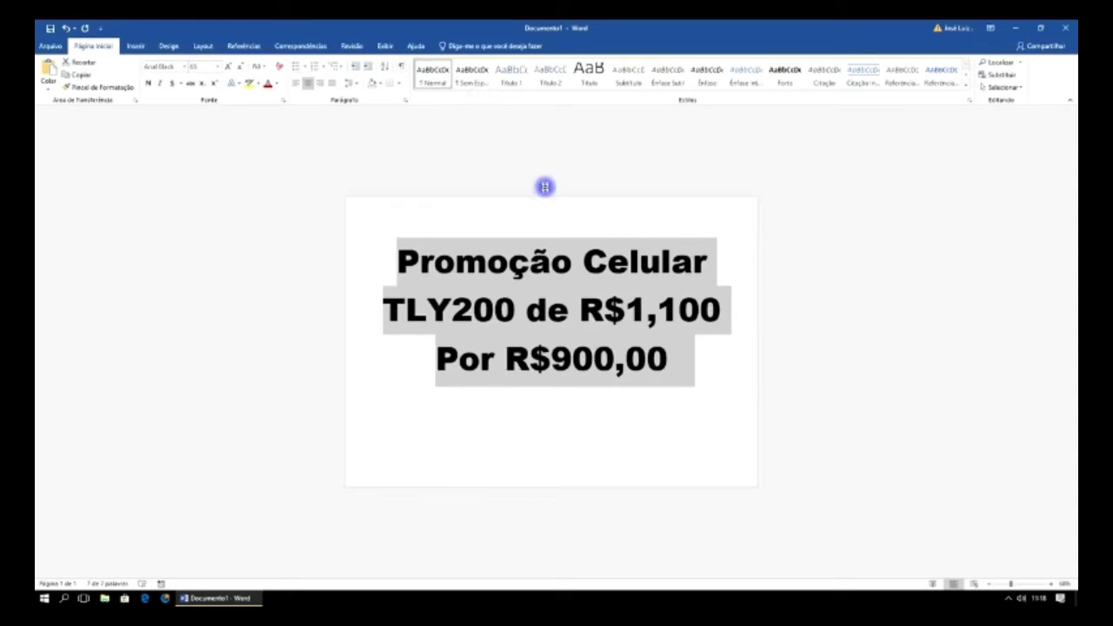
- Deselect the text and test adding then removing an empty line above it
left_click(543, 185)
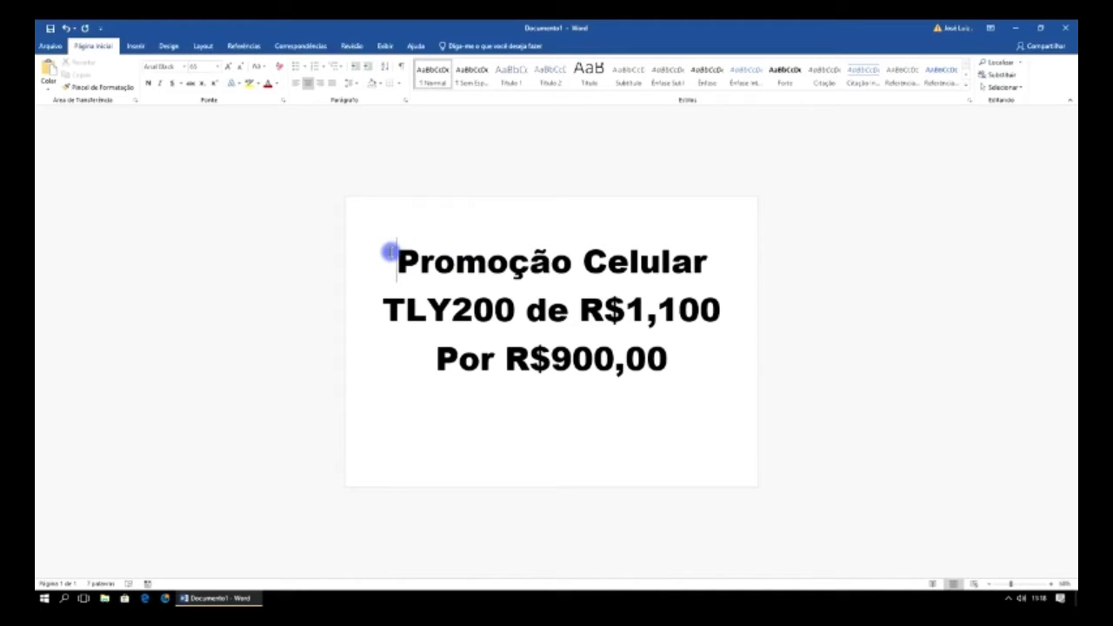
key("Return")
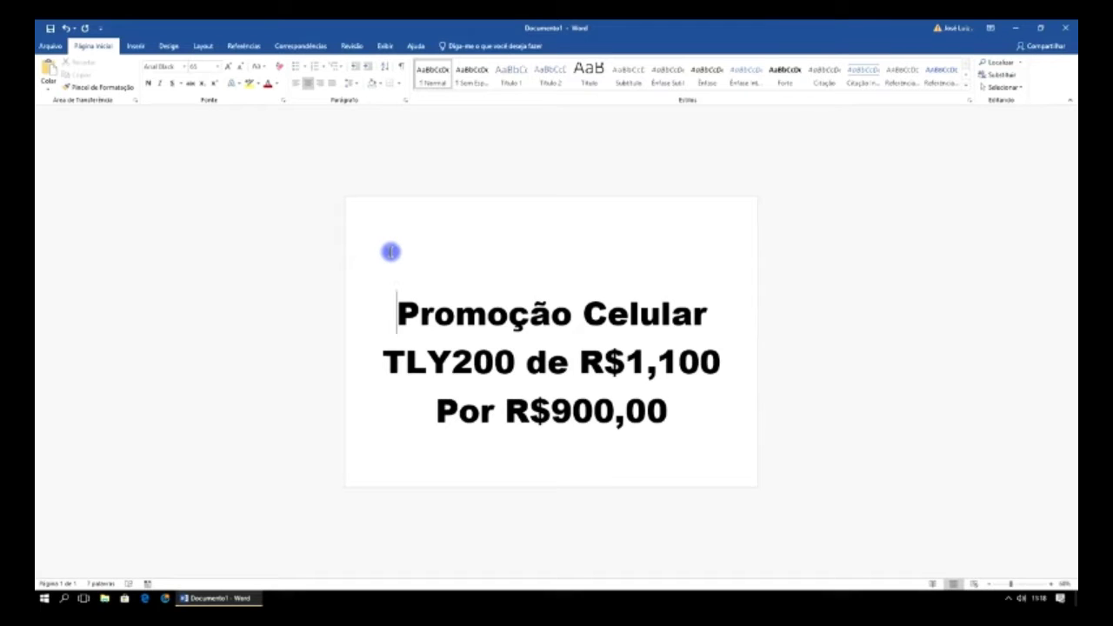
key("BackSpace")
key("Return")
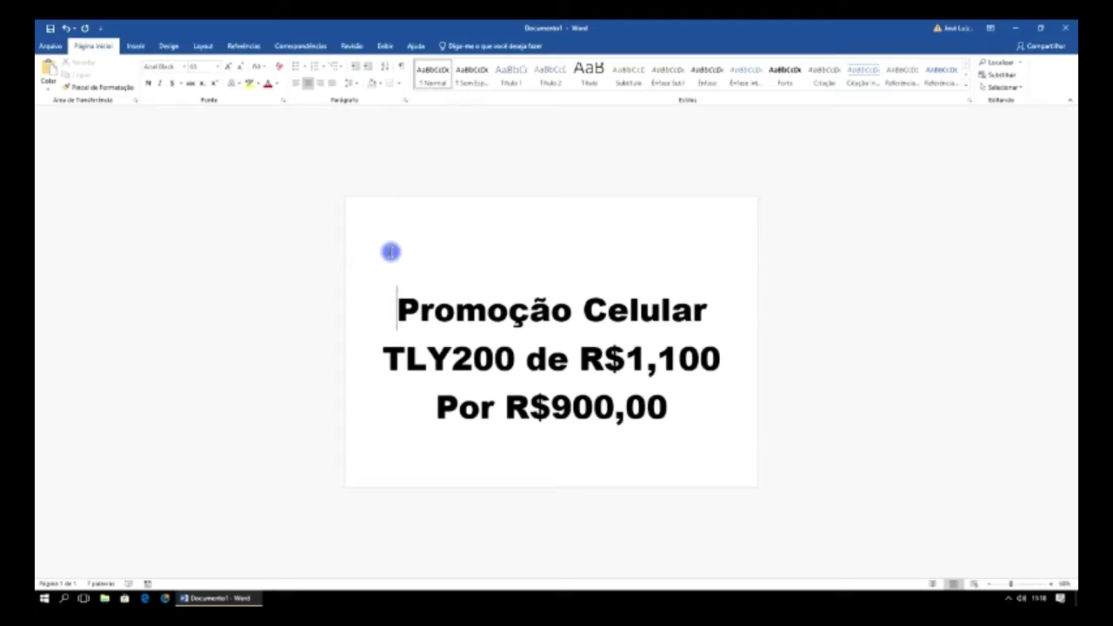
key("BackSpace")
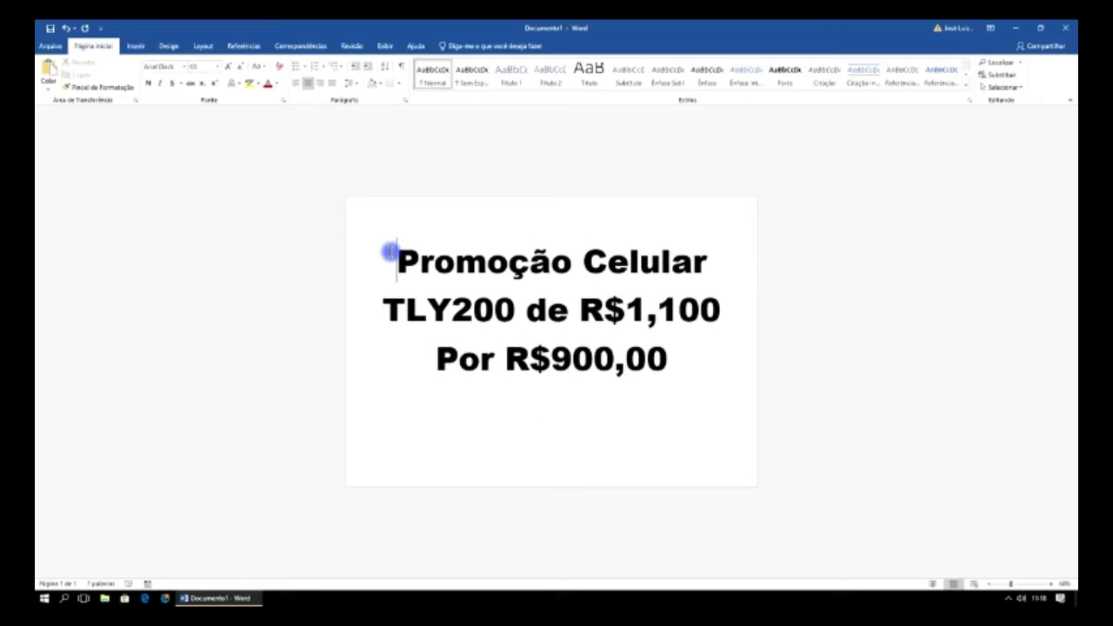
- Colour the old price R$1,100 red, then return the caret to the first line
left_click(735, 362)
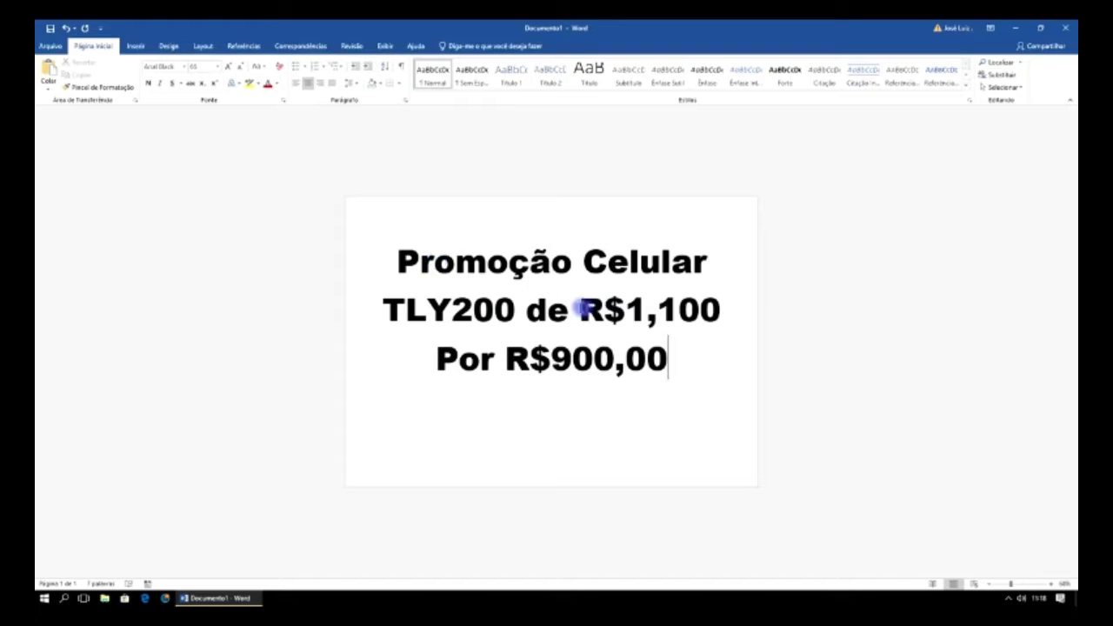
left_click_drag(581, 311, 719, 313)
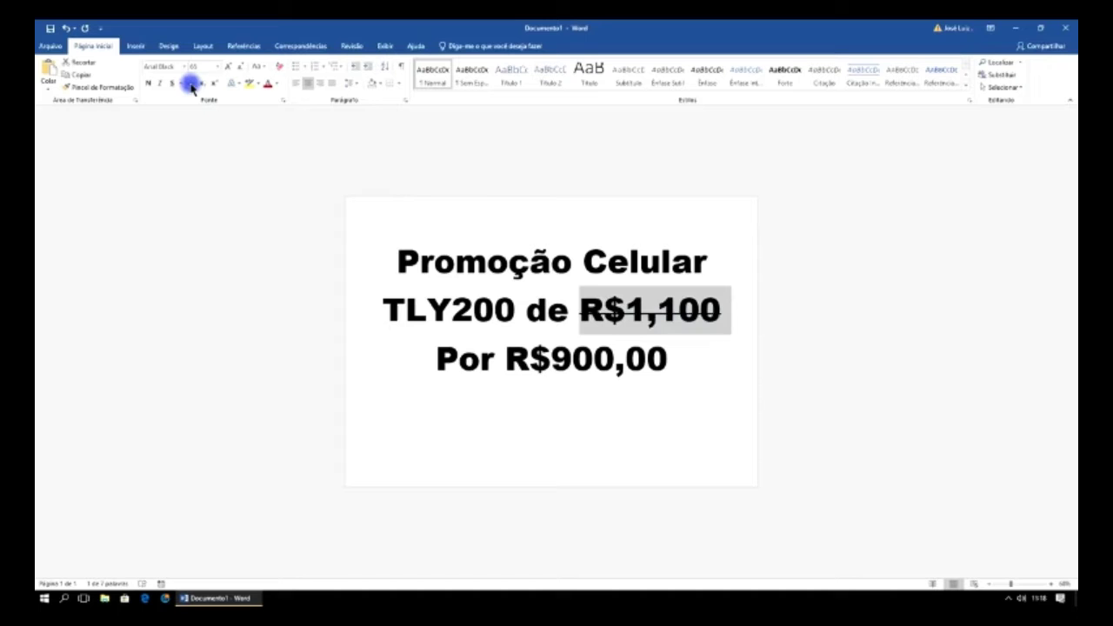
left_click(277, 84)
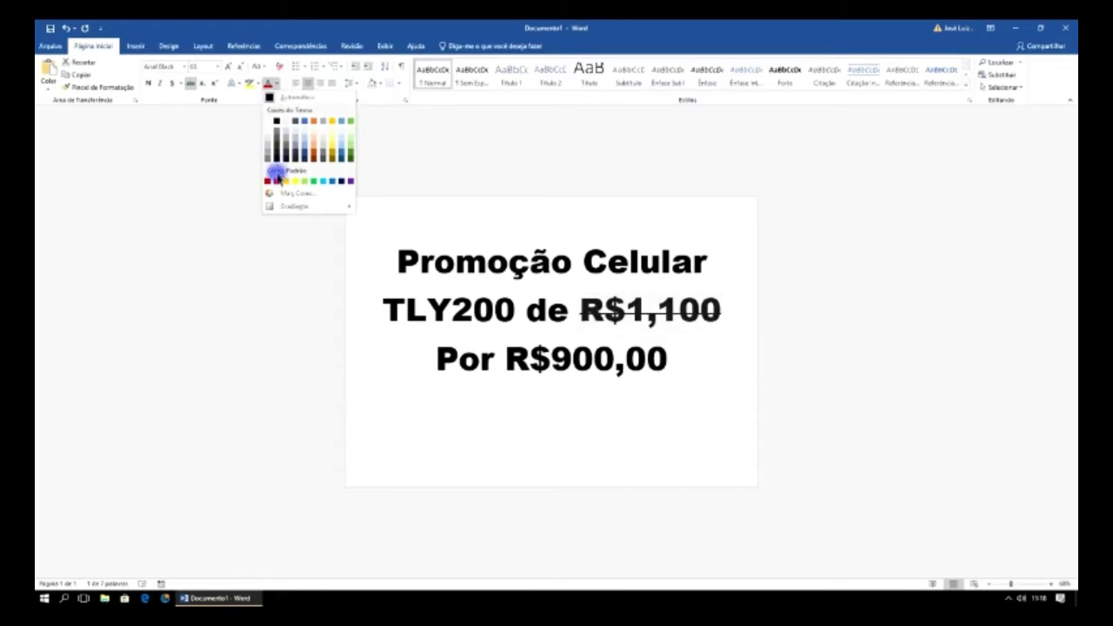
left_click(277, 179)
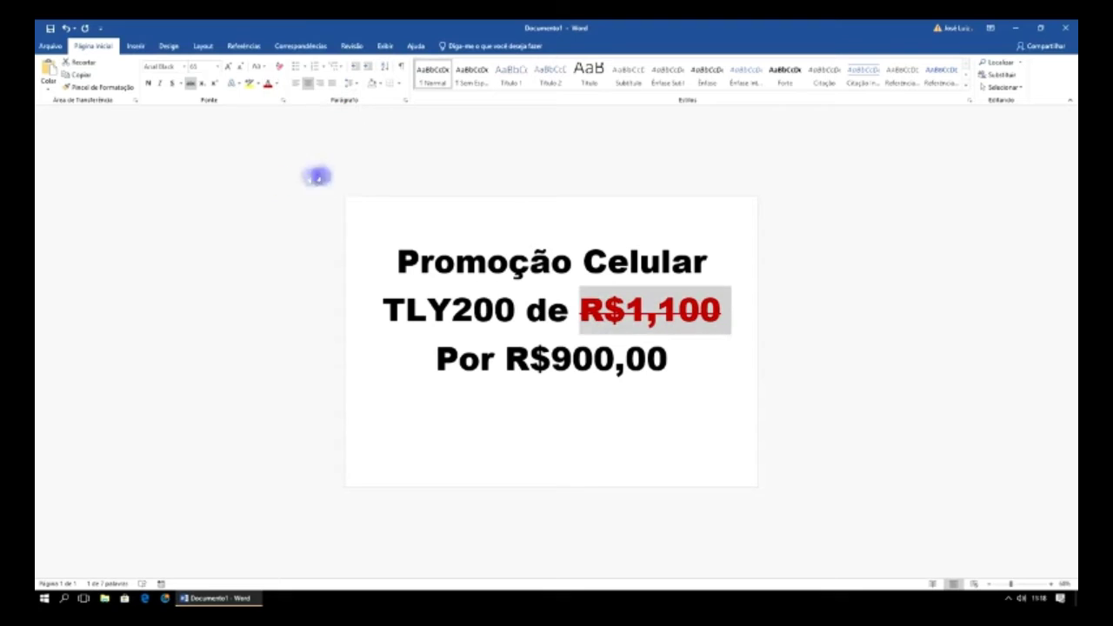
left_click(712, 361)
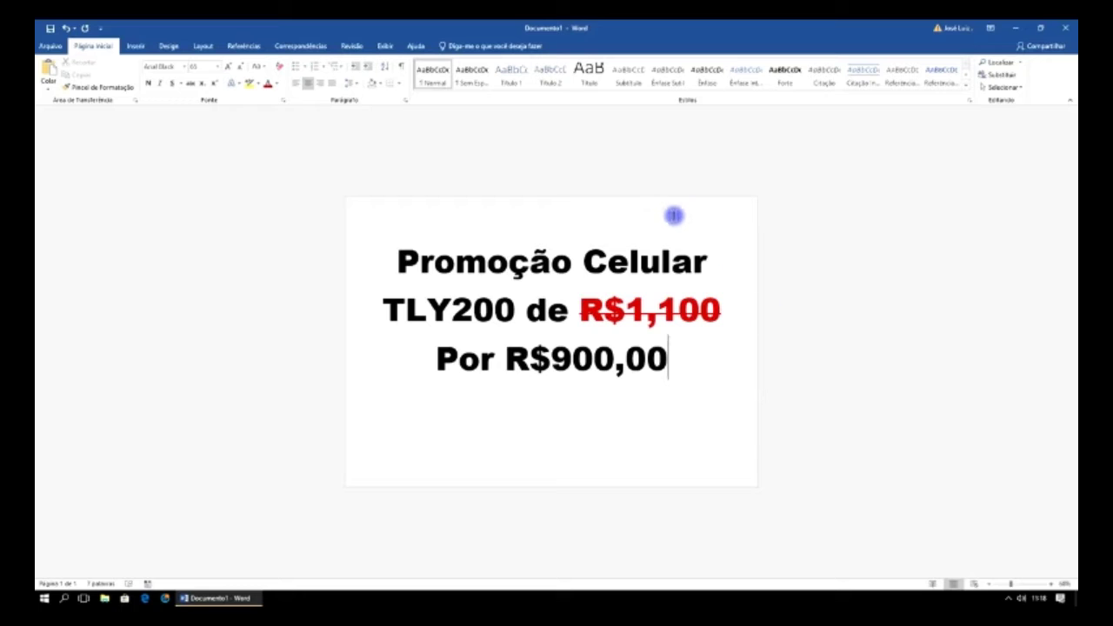
key("Up")
key("Up")
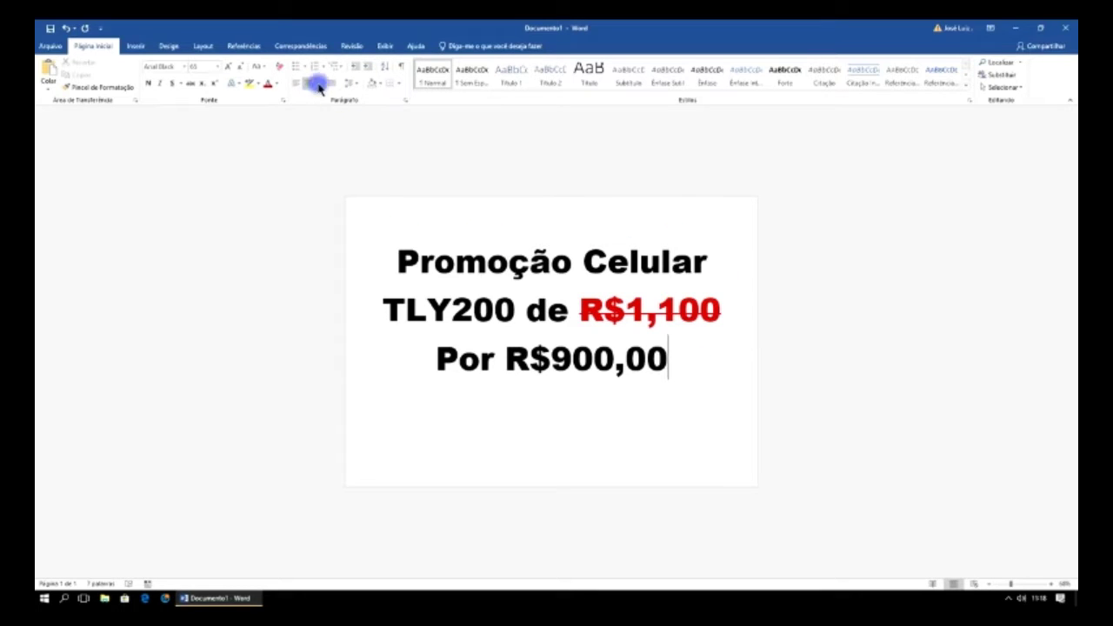
- Browse the Inserir, Layout and Design ribbon tabs, ending on Design
left_click(139, 48)
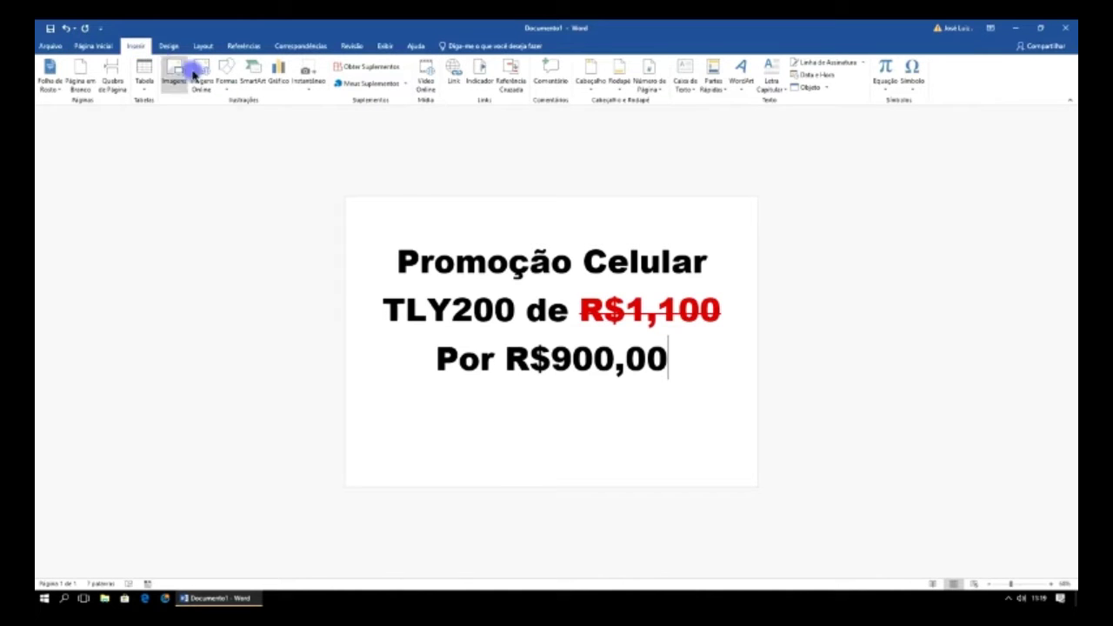
left_click(207, 48)
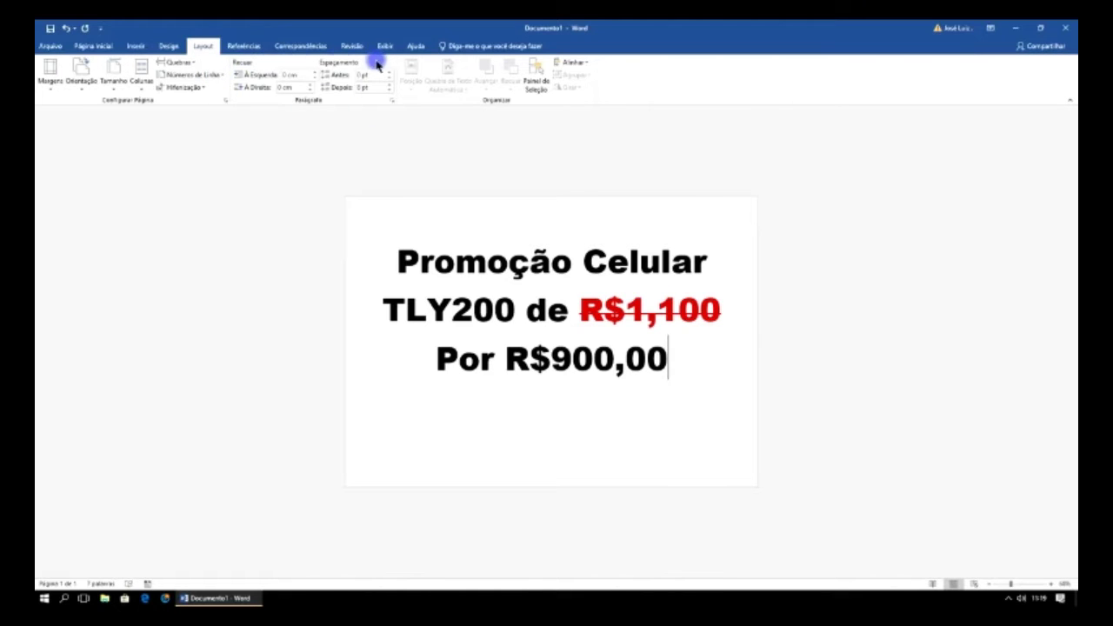
left_click(136, 46)
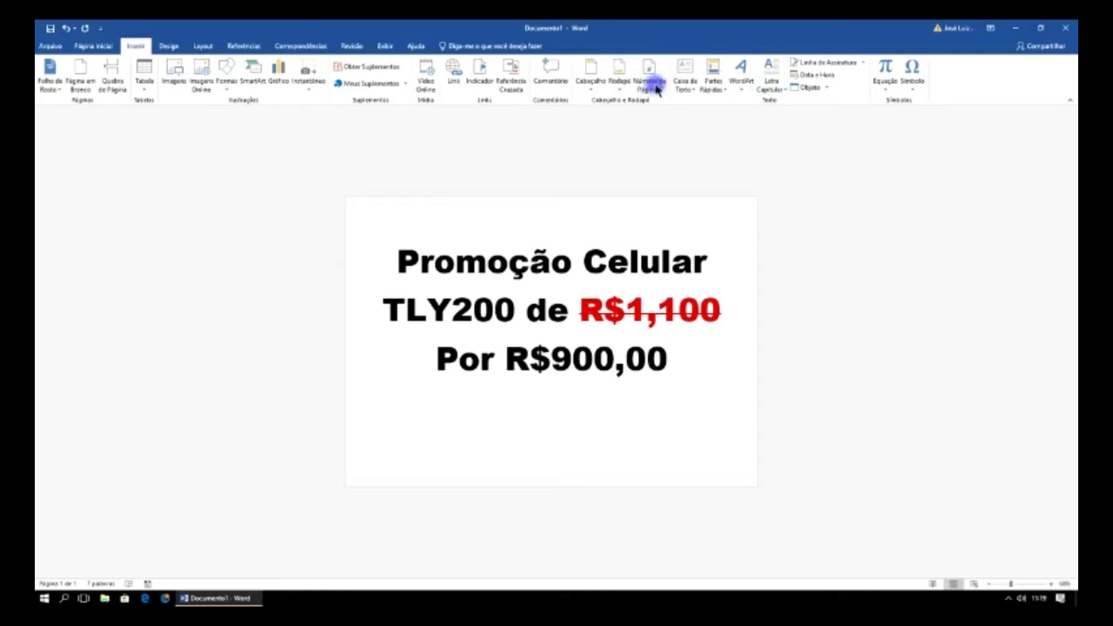
left_click(170, 48)
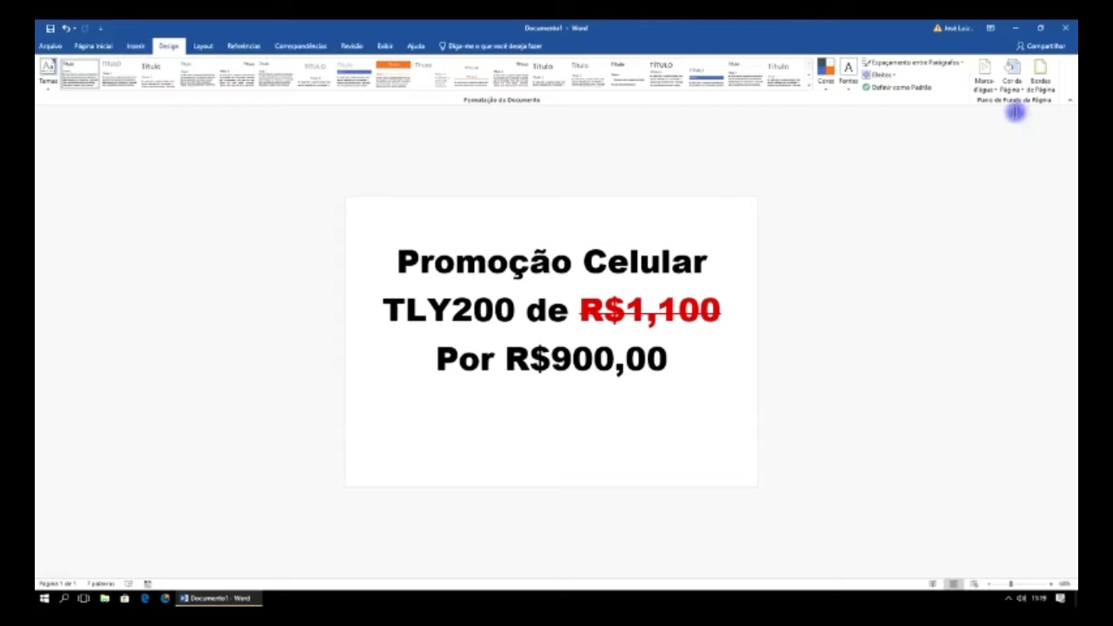
left_click(207, 48)
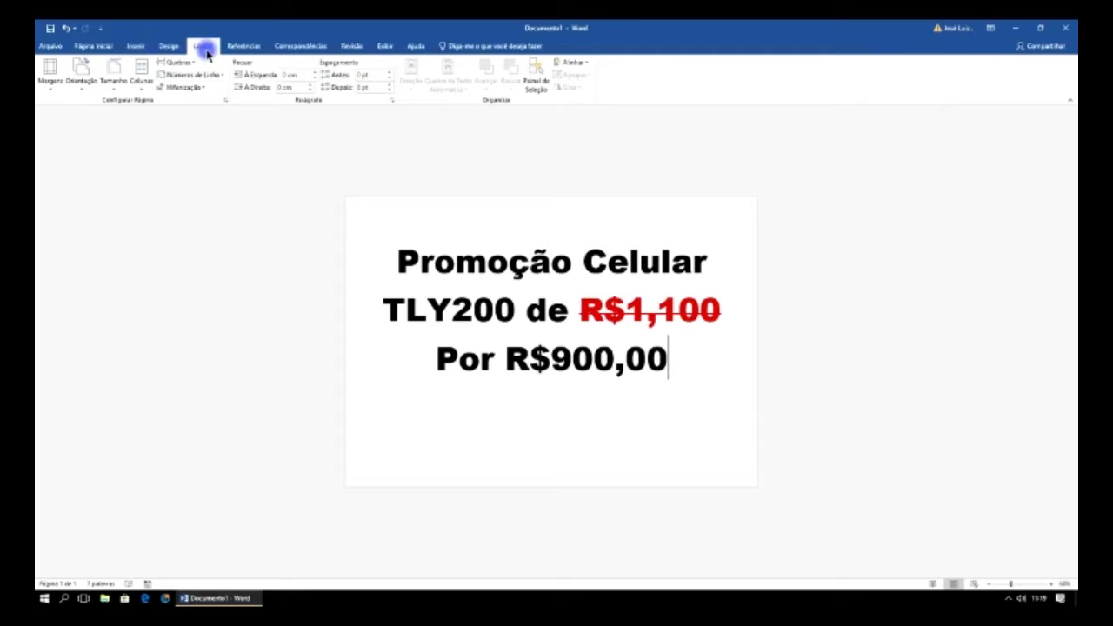
left_click(168, 45)
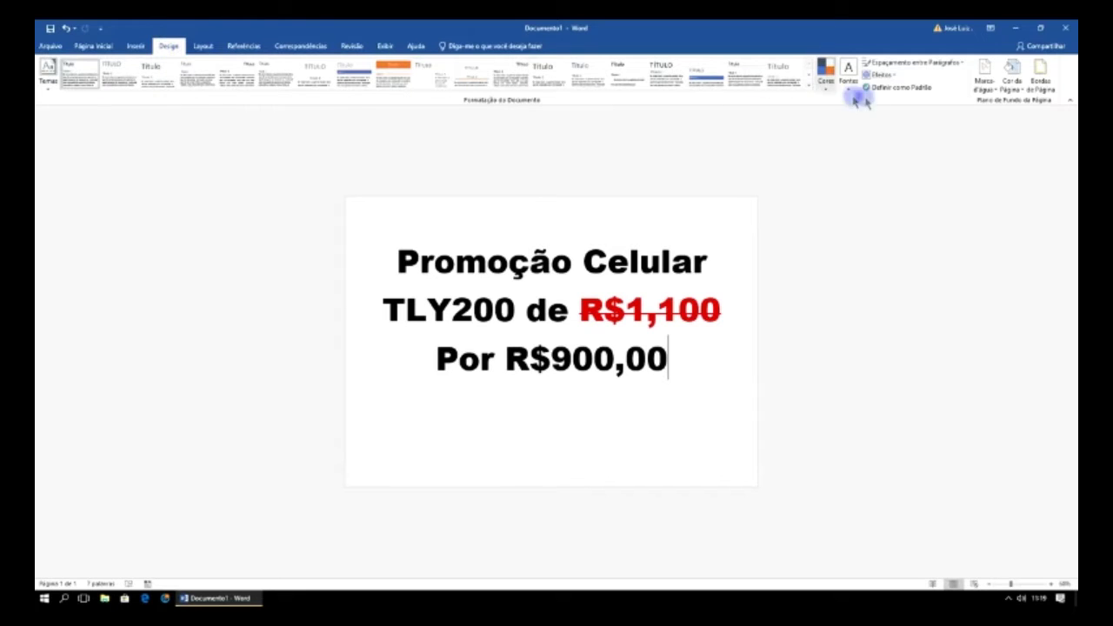
- Frame the page with a thick 3 pt yellow box border
left_click(1042, 85)
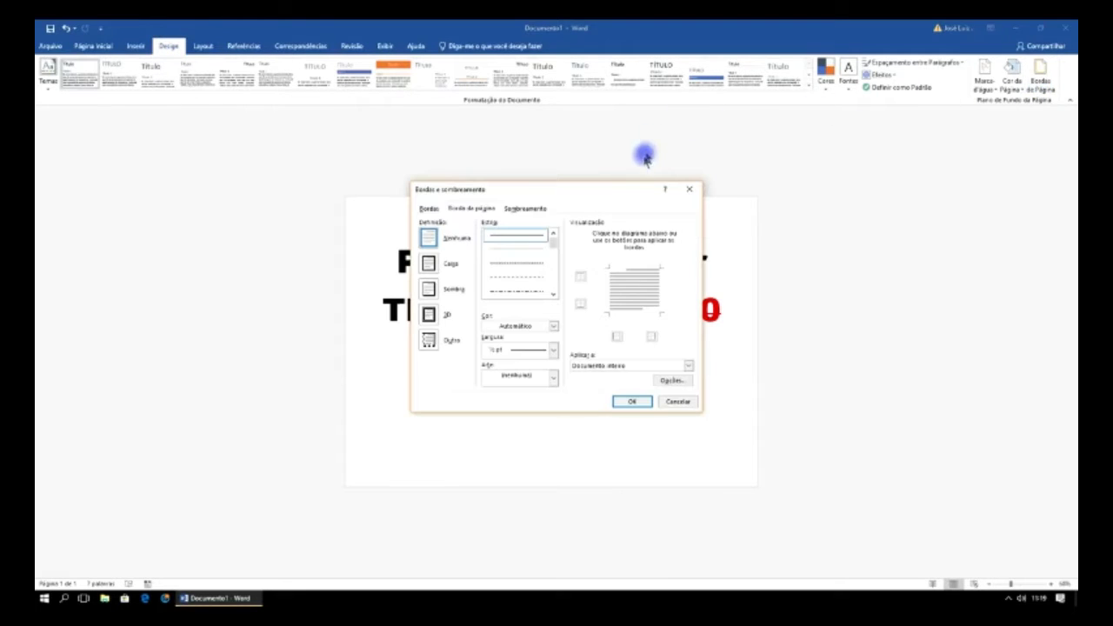
left_click_drag(614, 186, 756, 168)
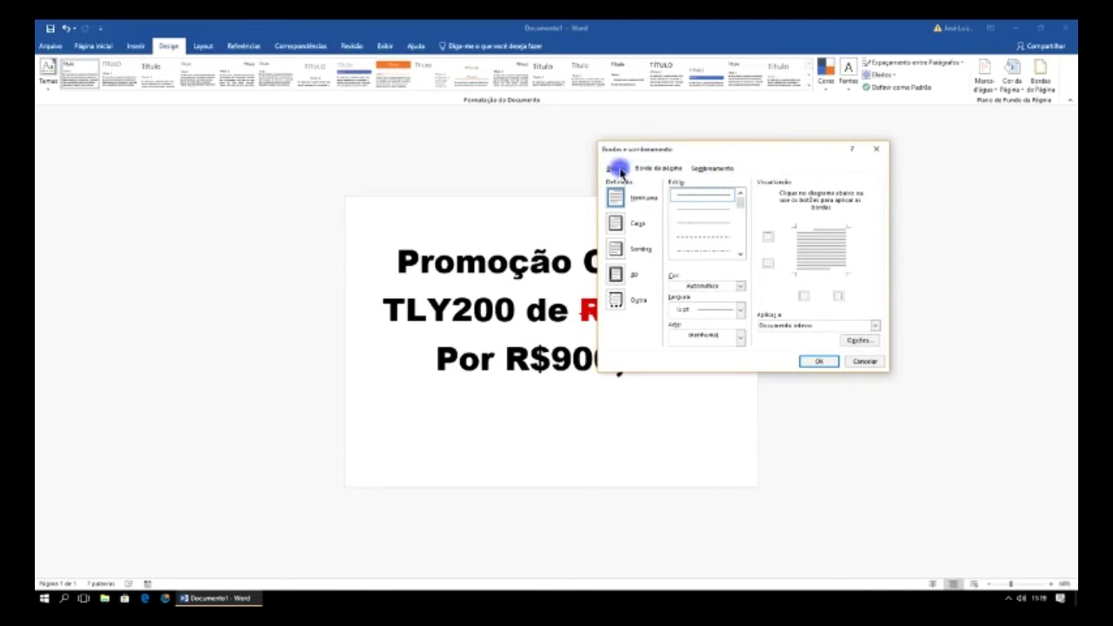
left_click(614, 168)
left_click(715, 168)
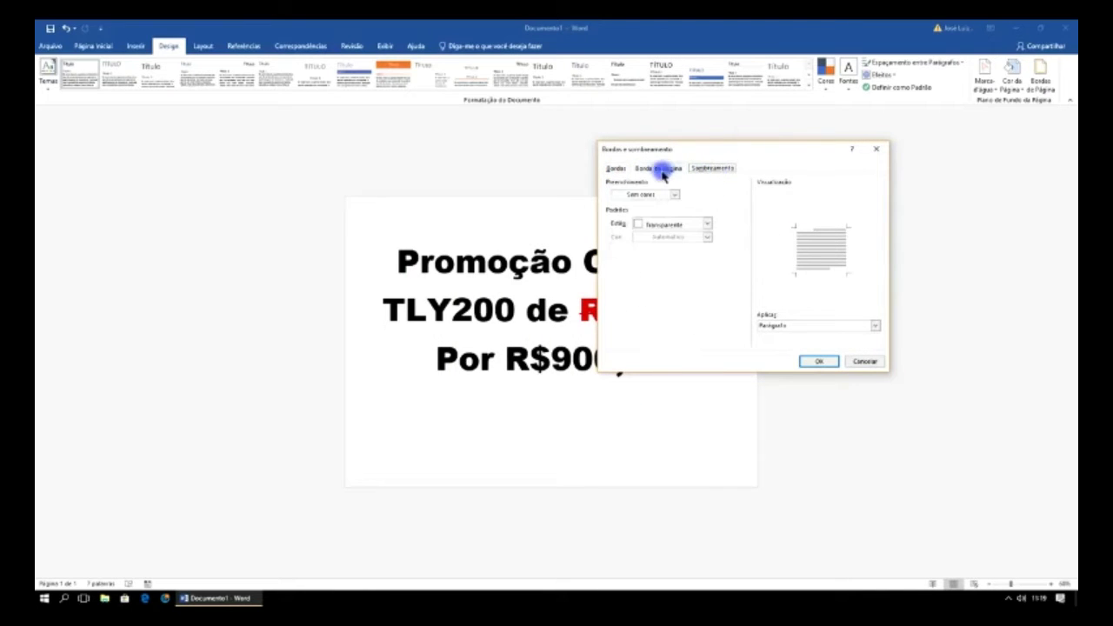
left_click(658, 168)
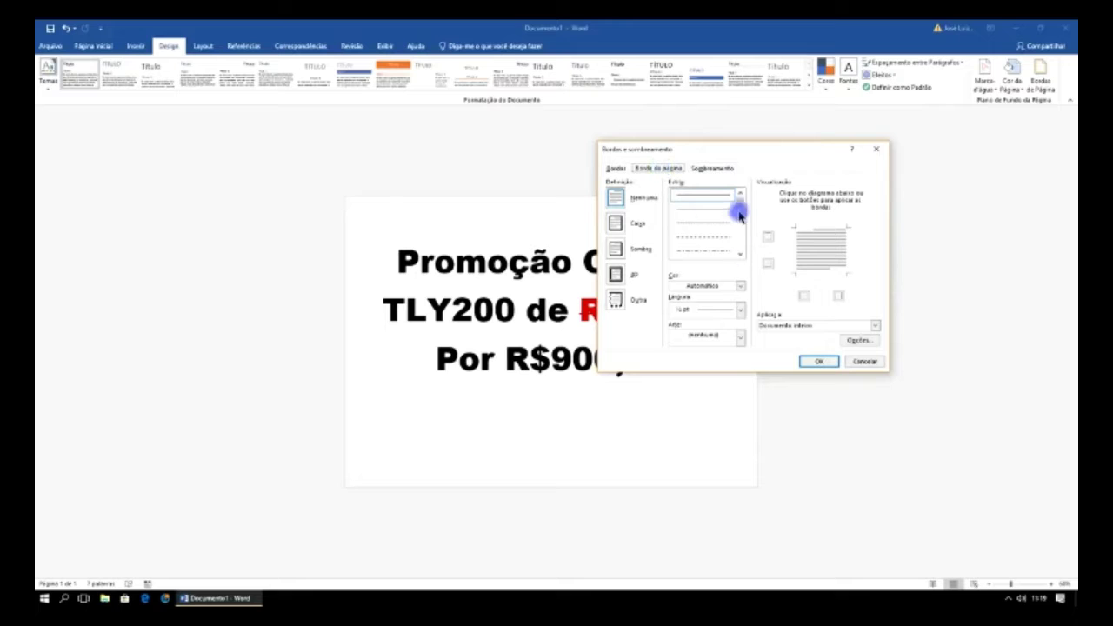
scroll(741, 208, "down", 3)
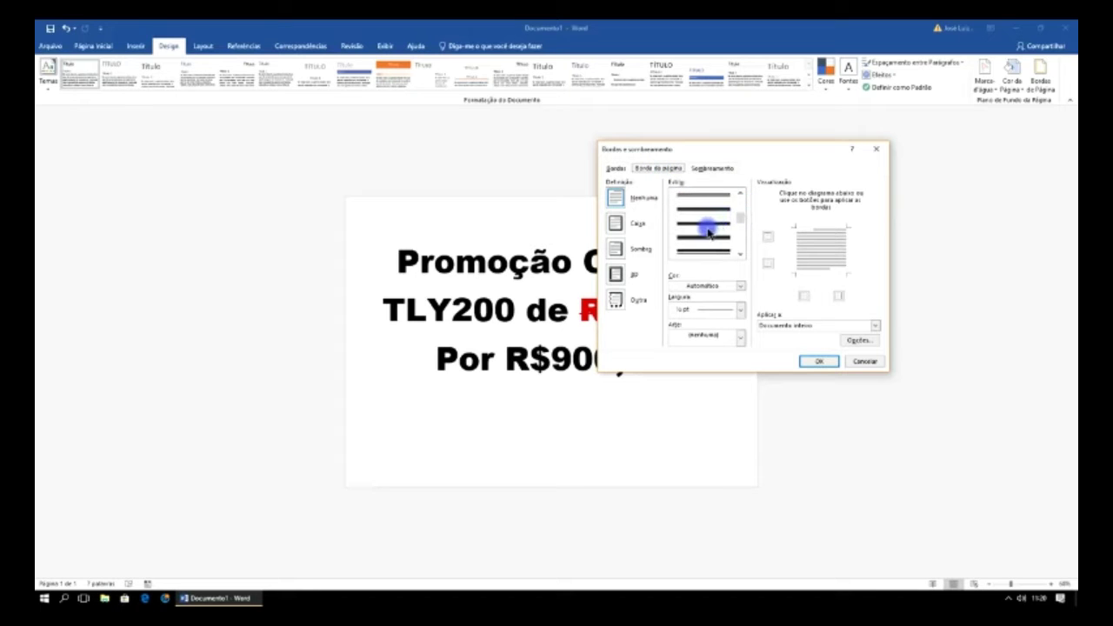
left_click(709, 226)
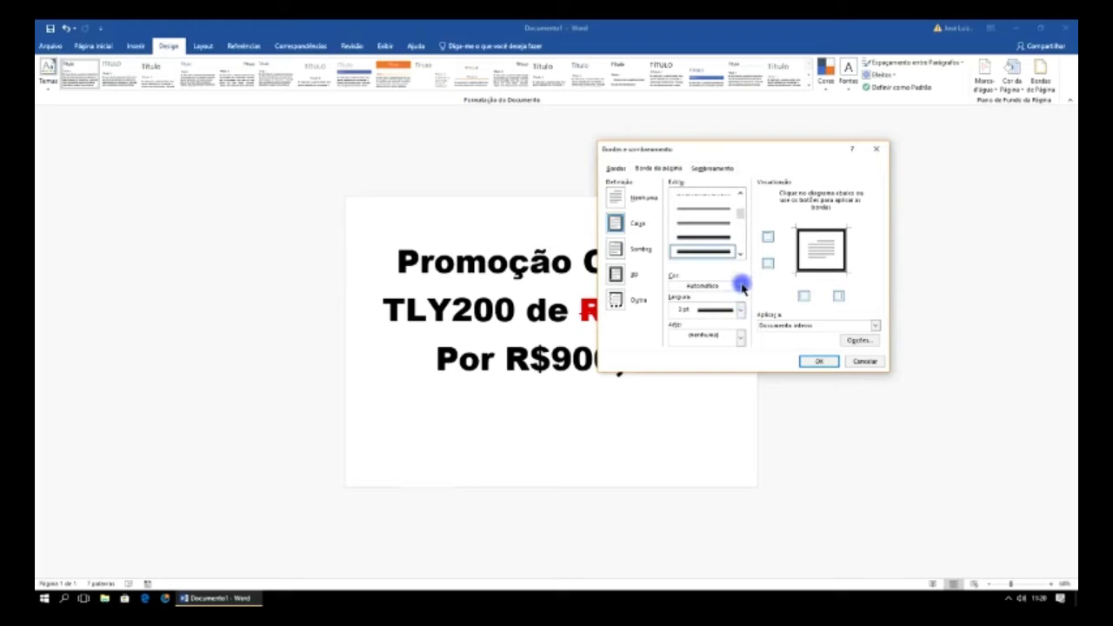
left_click(739, 286)
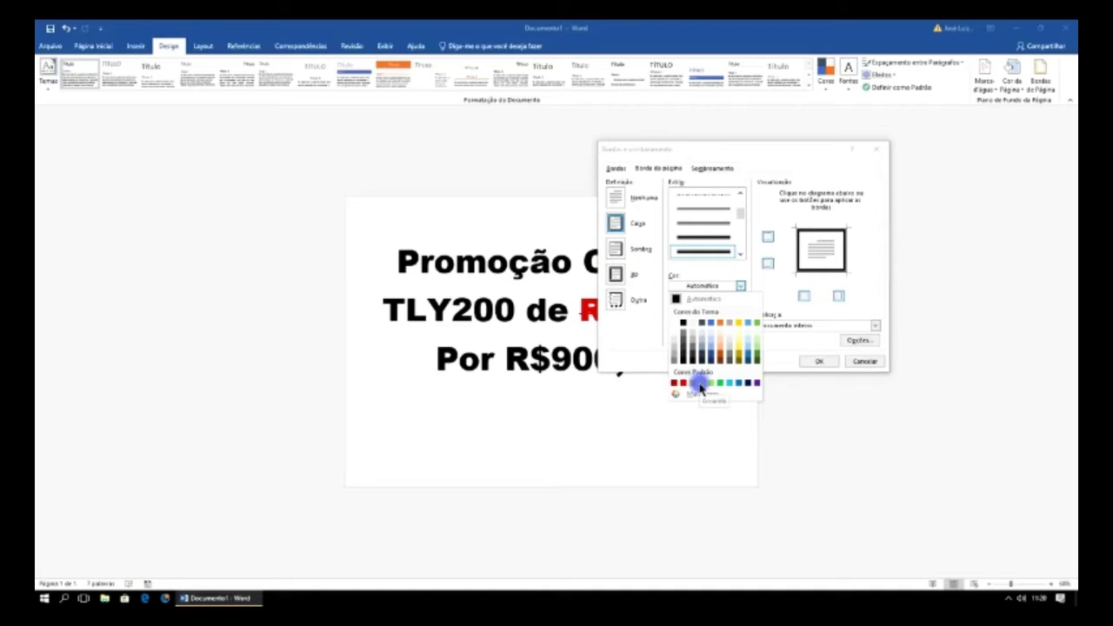
left_click(700, 385)
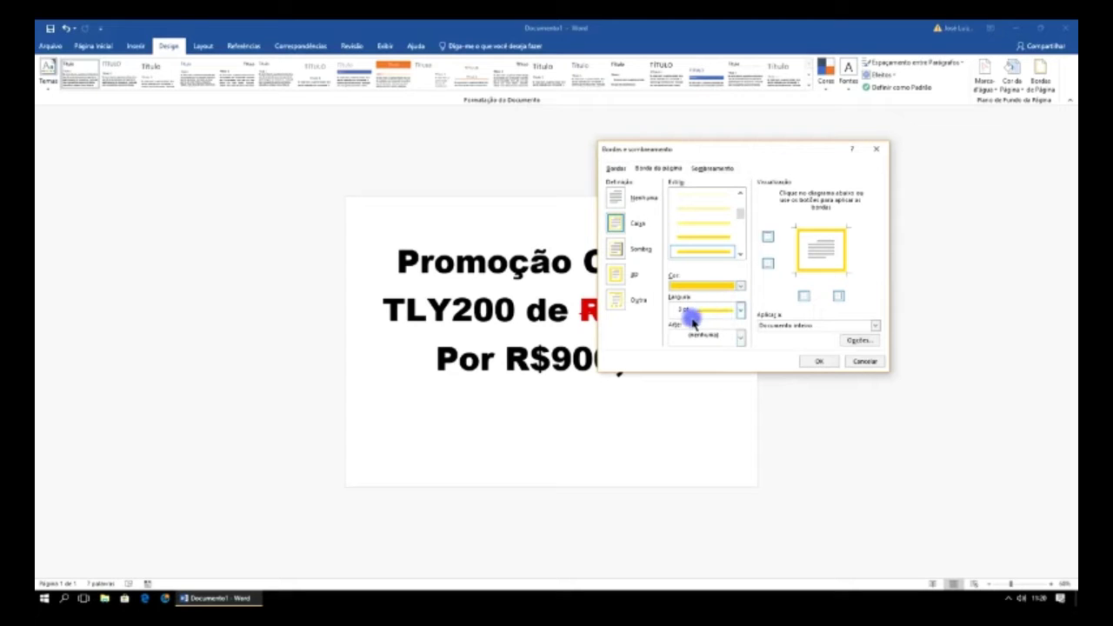
left_click(821, 362)
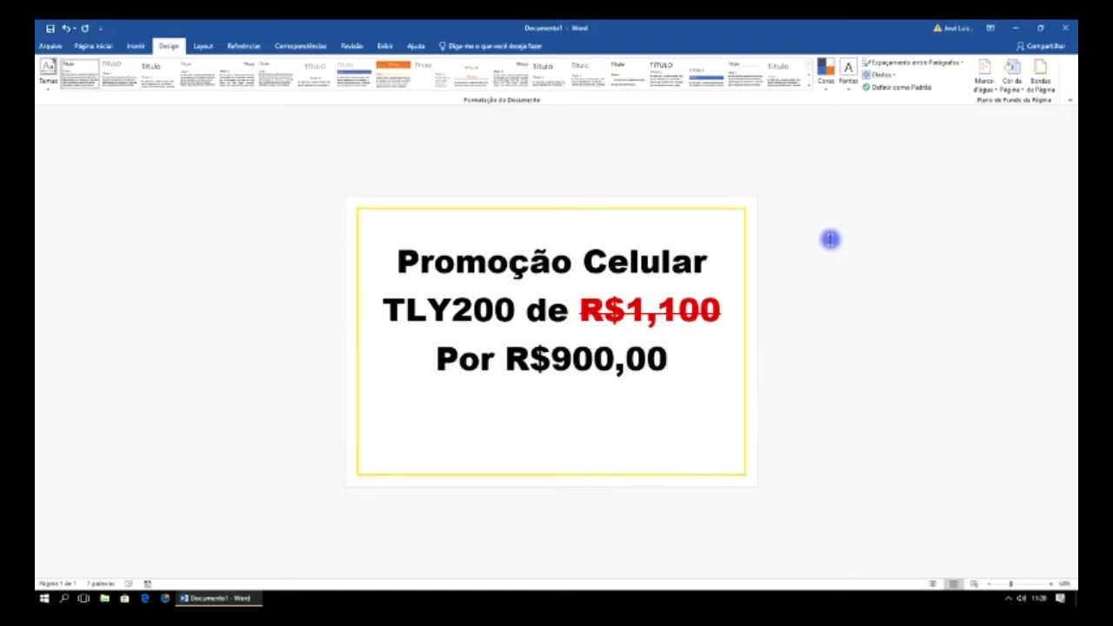
left_click(789, 241)
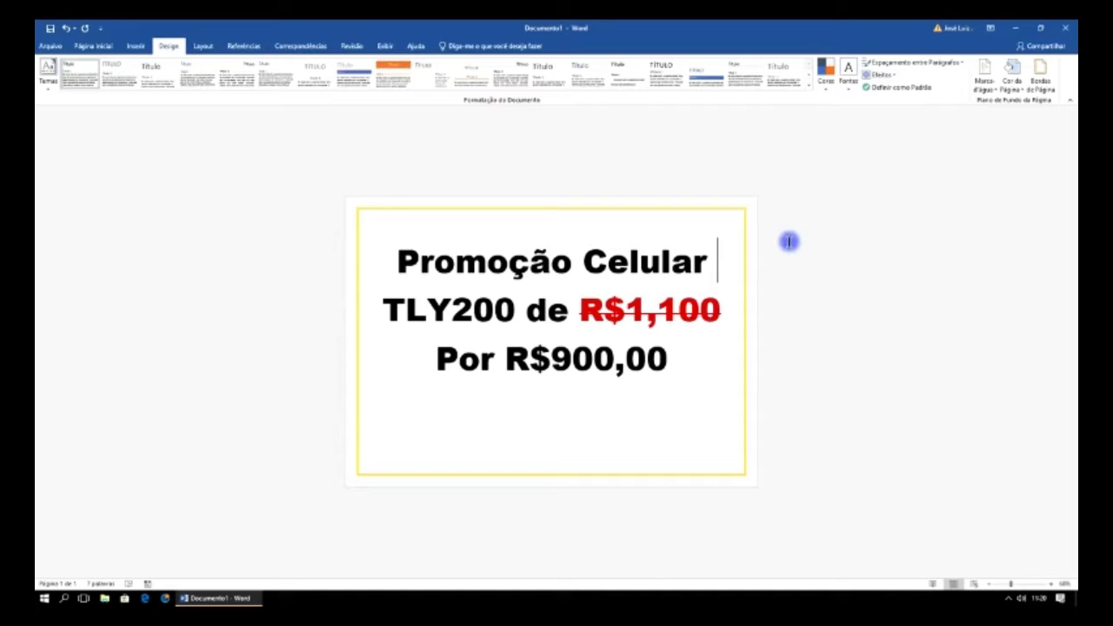
- Save the document to the desktop as 'Promoção Celular TLY200 de R' and close Word
left_click(707, 356)
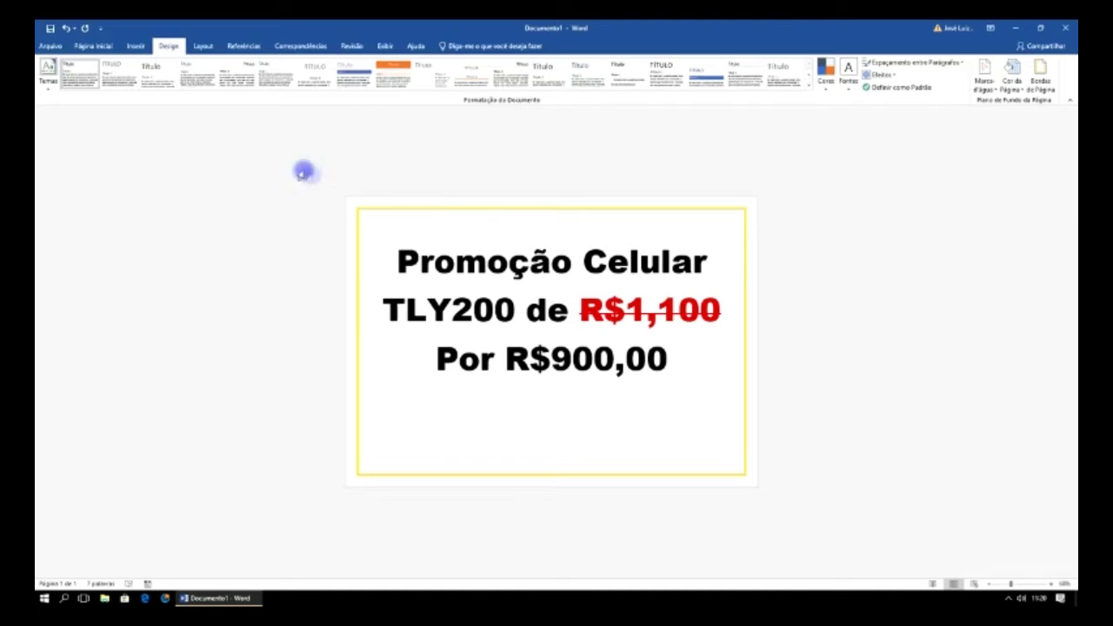
left_click(42, 47)
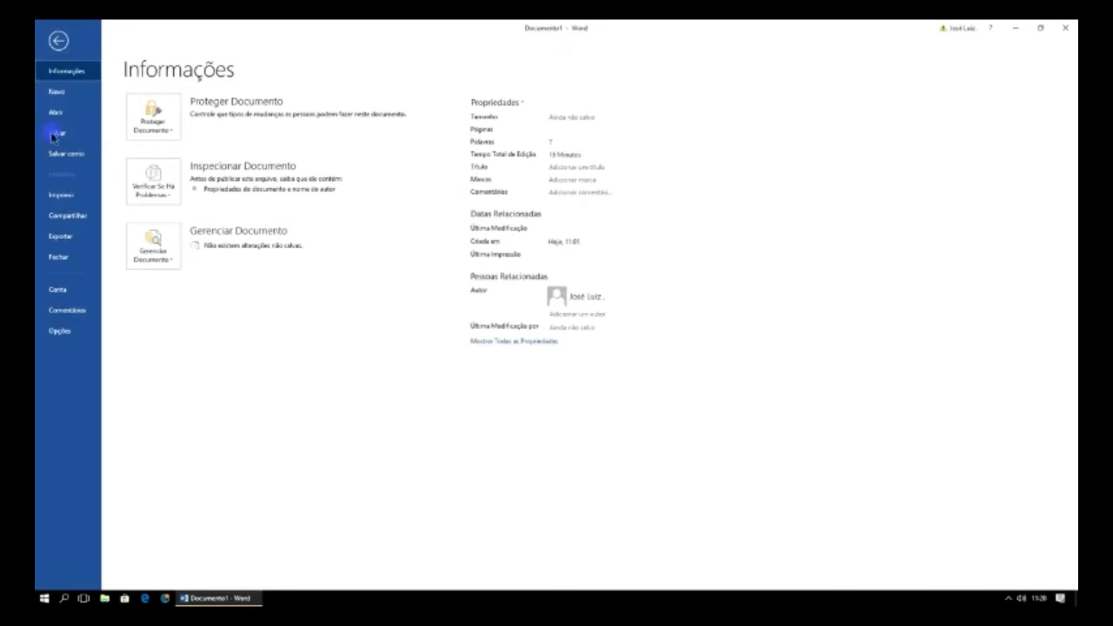
left_click(61, 154)
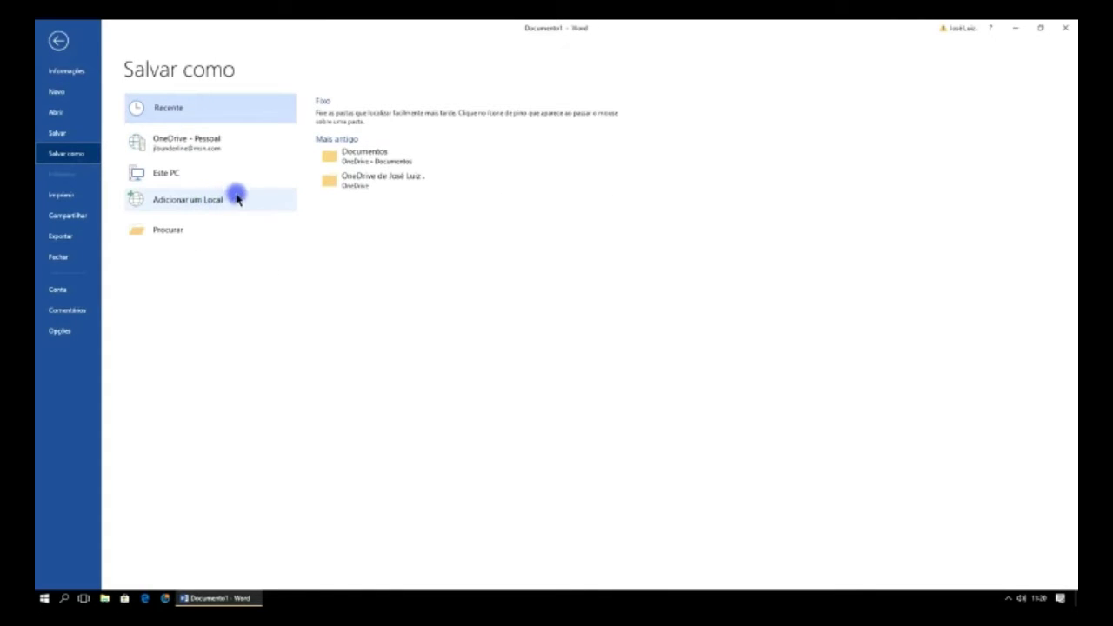
left_click(178, 231)
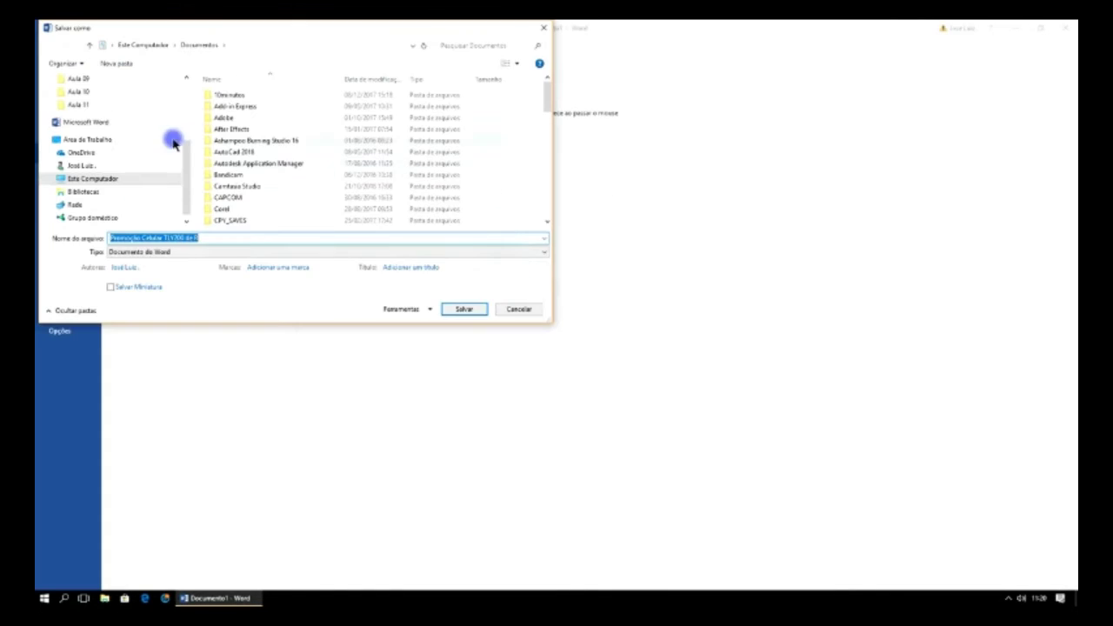
left_click(109, 141)
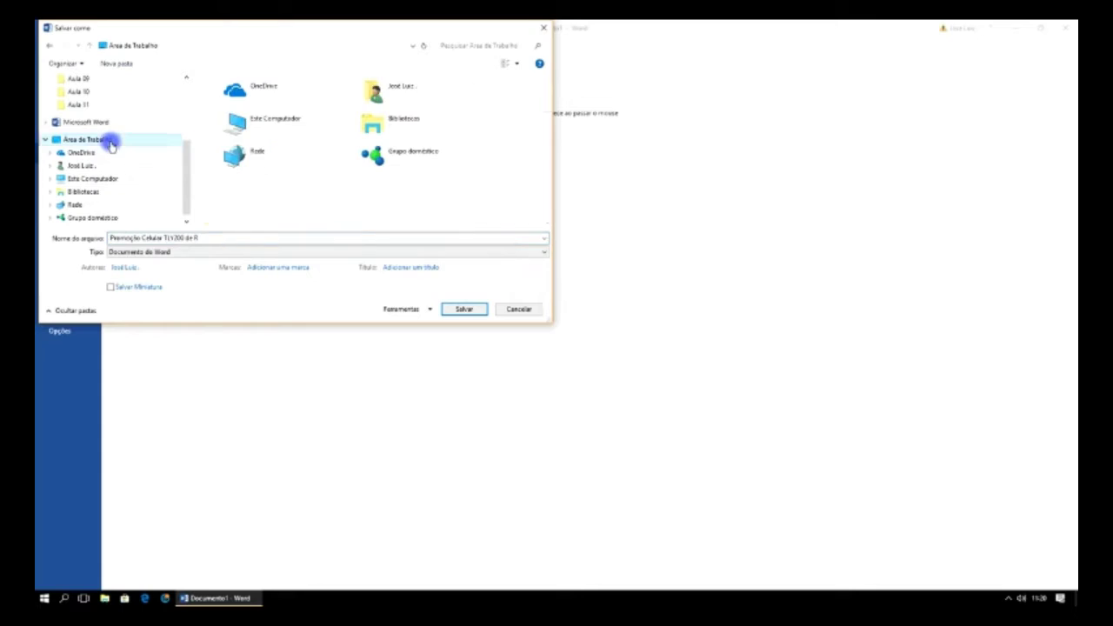
left_click(465, 311)
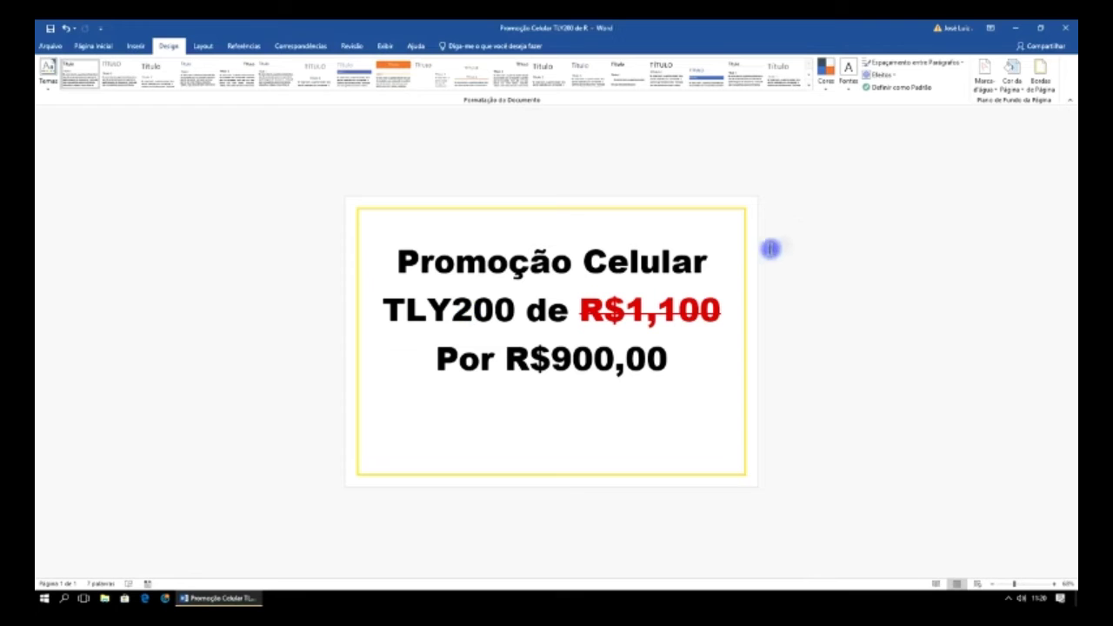
left_click(1068, 30)
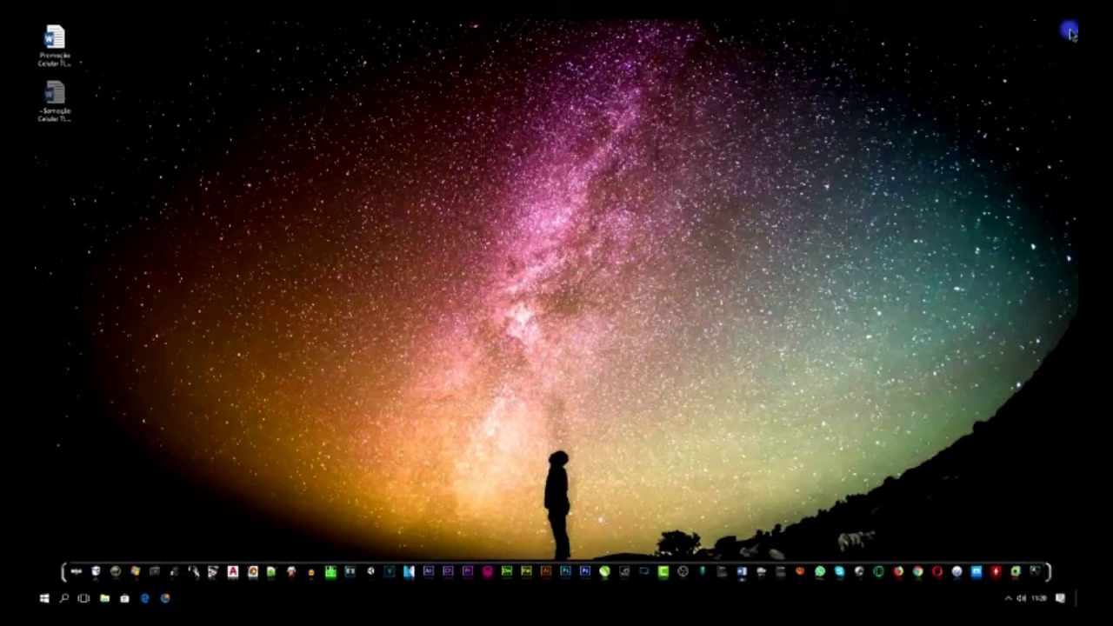
- Reopen the 'Promoção Celular TLY200 de R' file from its desktop icon
left_click(76, 68)
left_click(131, 92)
left_click(57, 57)
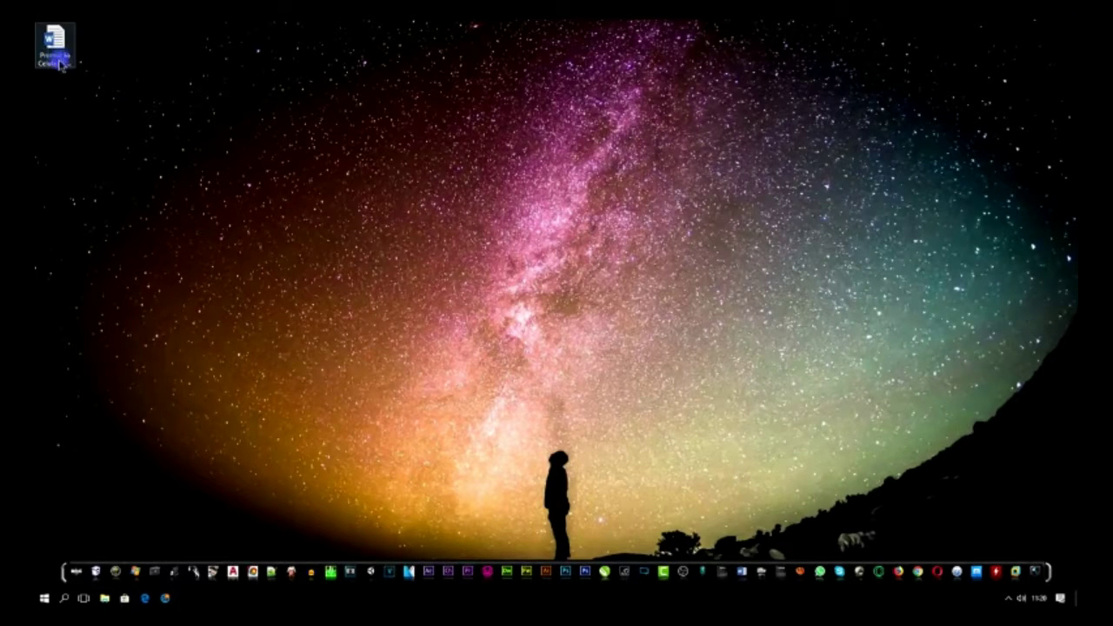
double_click(61, 62)
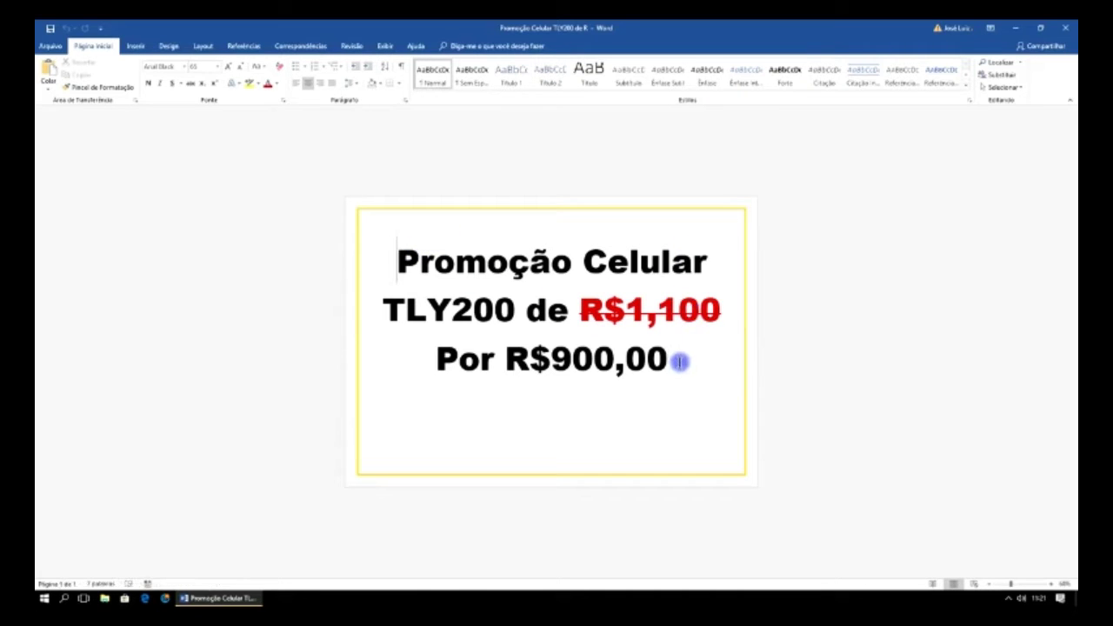
- Set all the promotion text to 28 pt
mouse_move(678, 360)
left_mouse_down()
mouse_move(509, 356)
mouse_move(389, 261)
left_mouse_up()
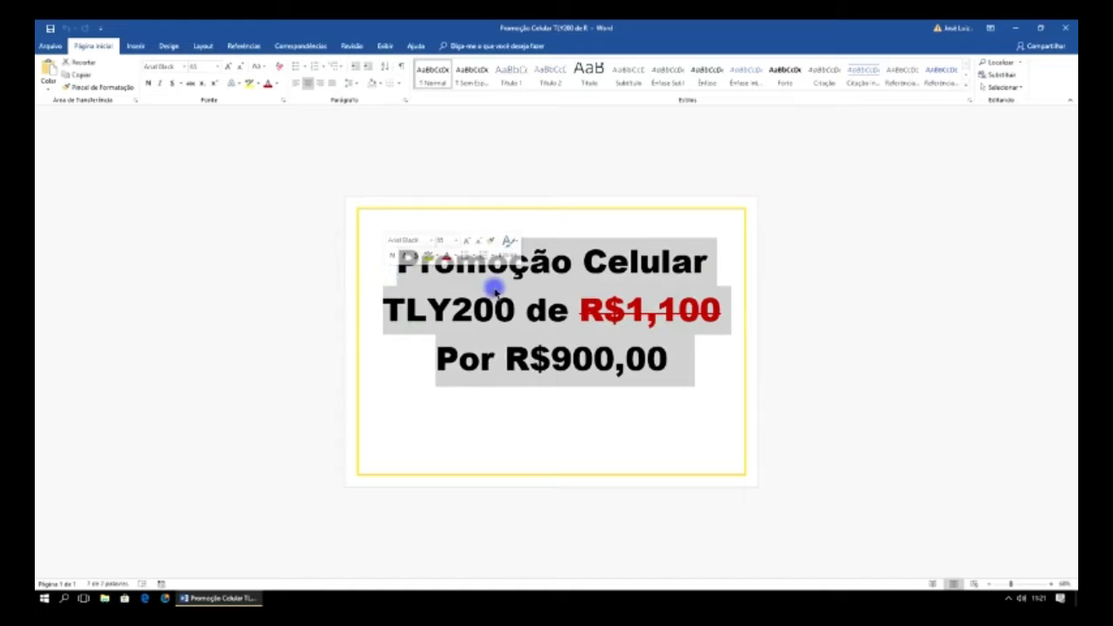
left_click(216, 67)
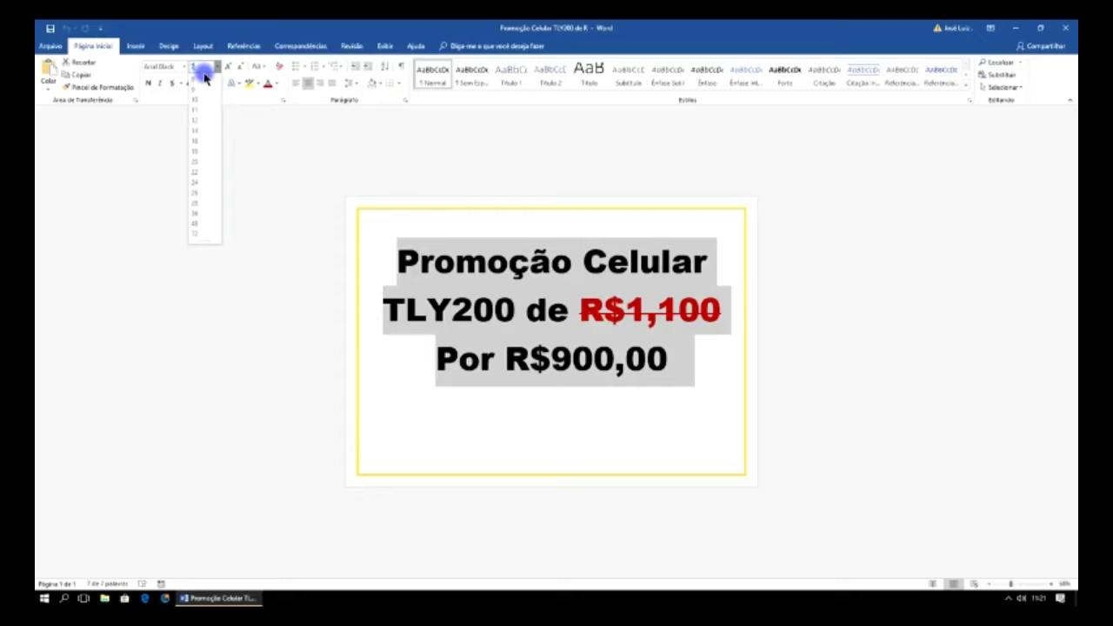
type("28")
key("Return")
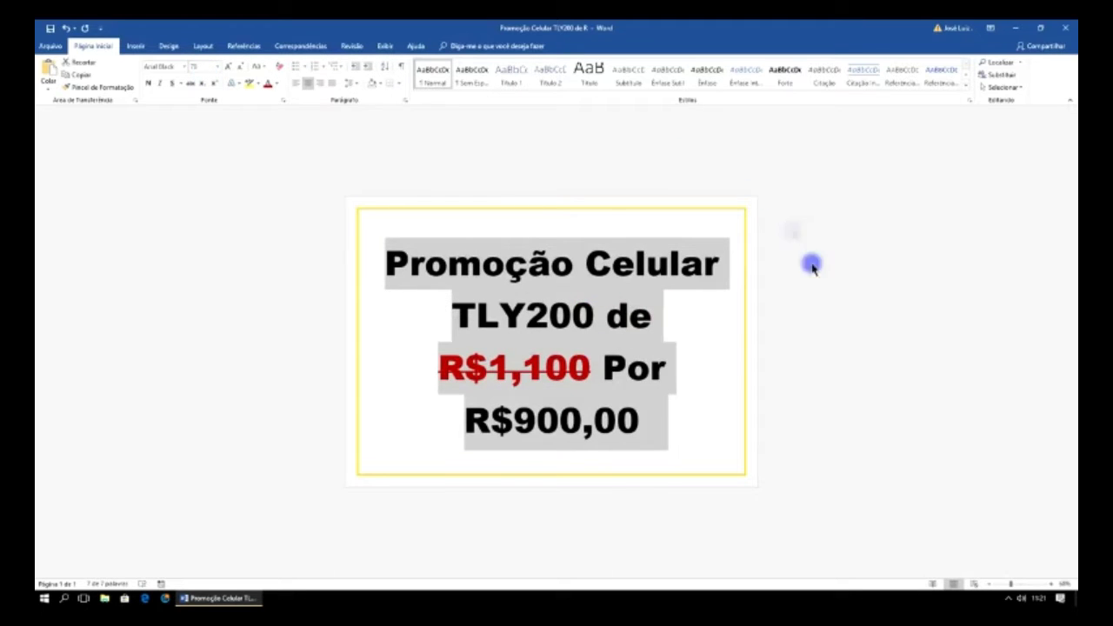
left_click(853, 332)
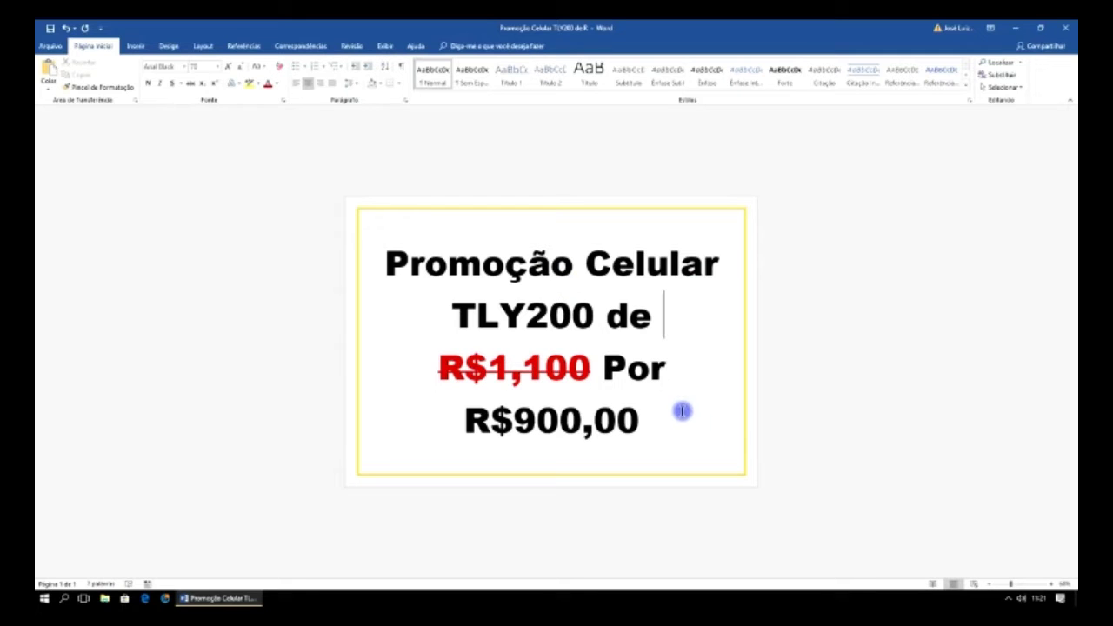
- Make the price R$900,00 dark blue
left_click_drag(619, 423, 461, 422)
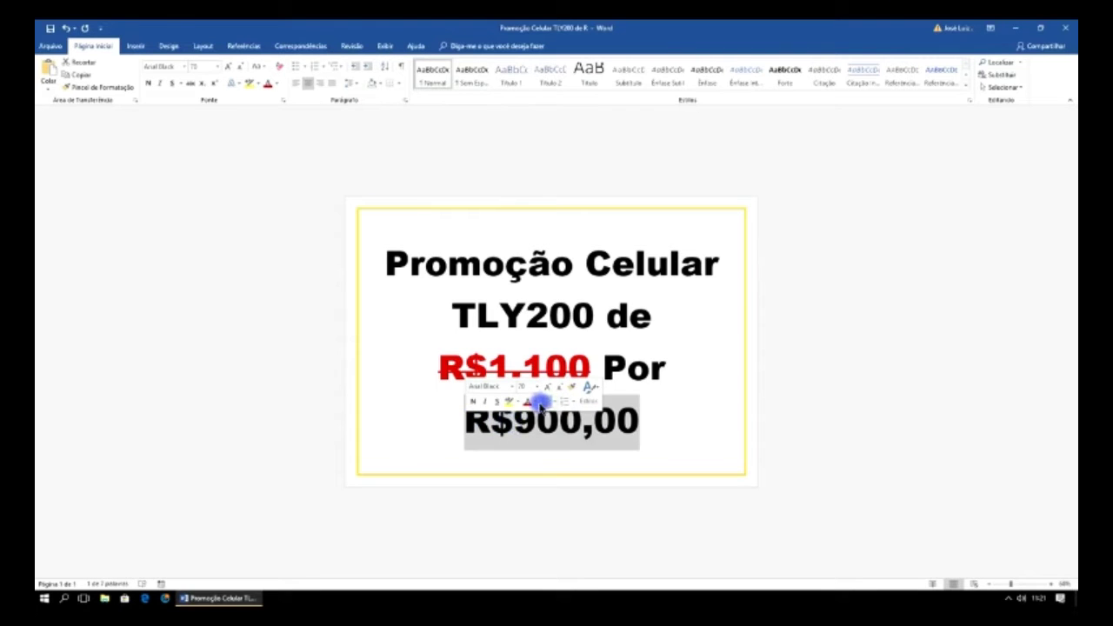
left_click(534, 402)
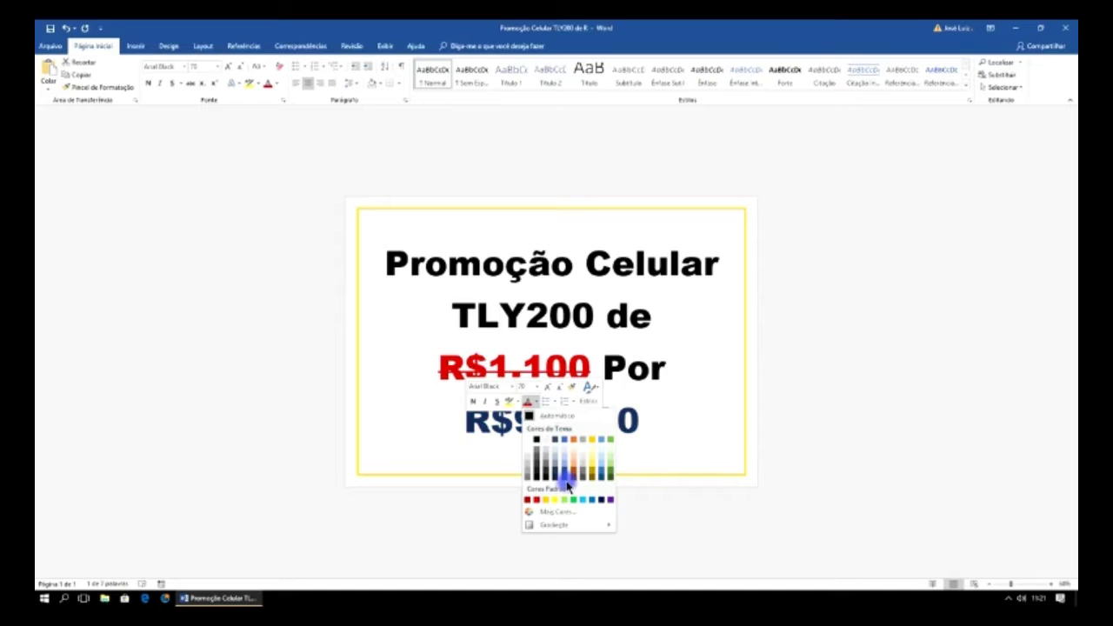
left_click(565, 477)
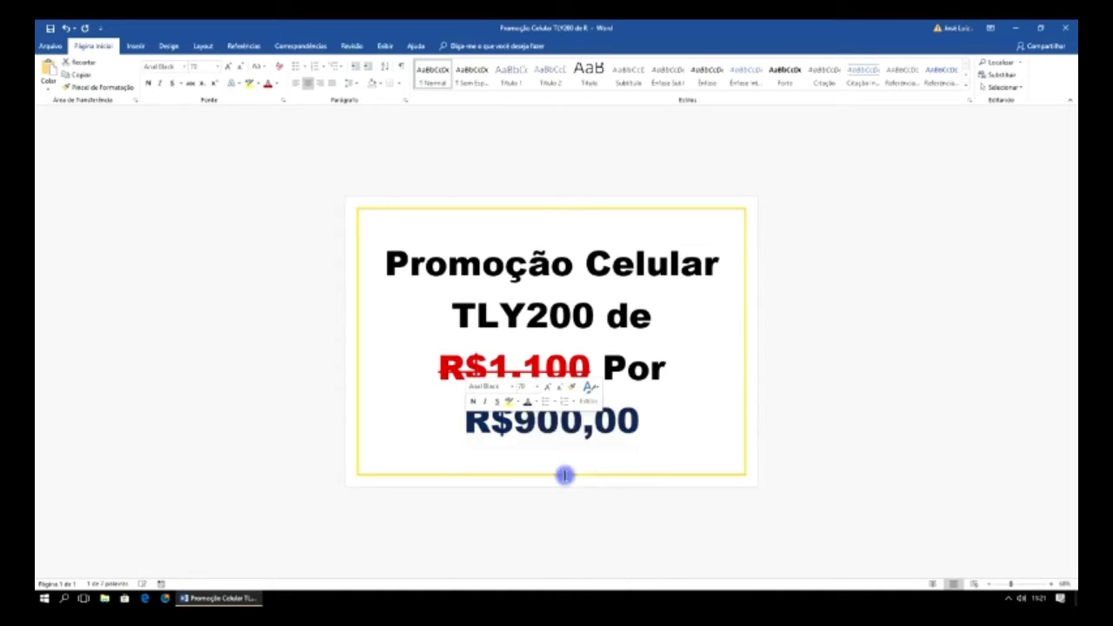
left_click(720, 385)
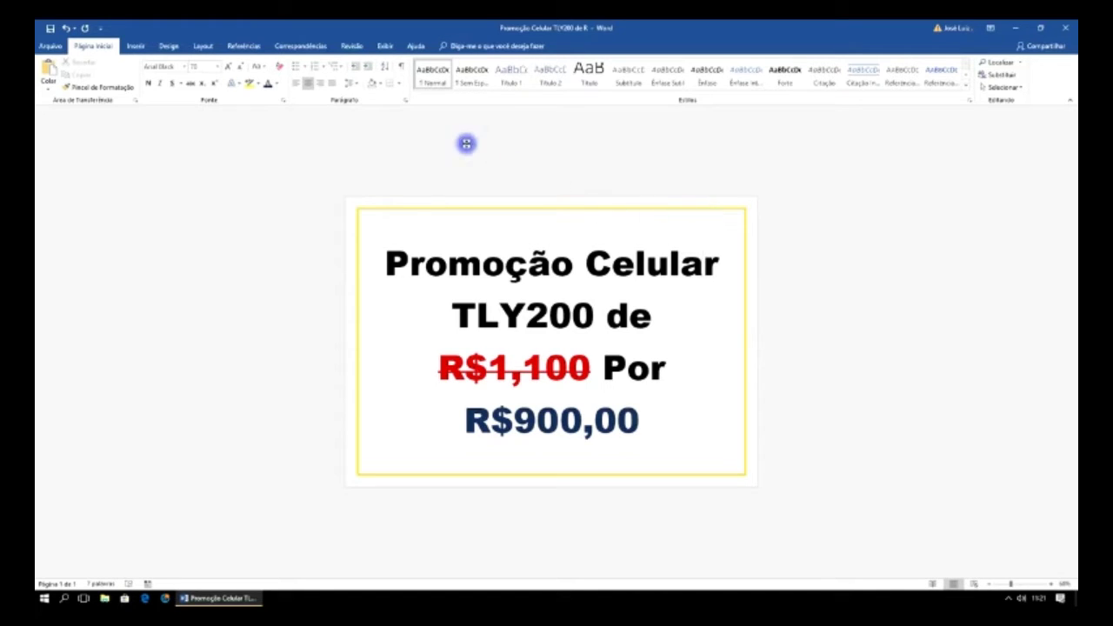
- Change the page border to a 4½ pt blue line
left_click(174, 48)
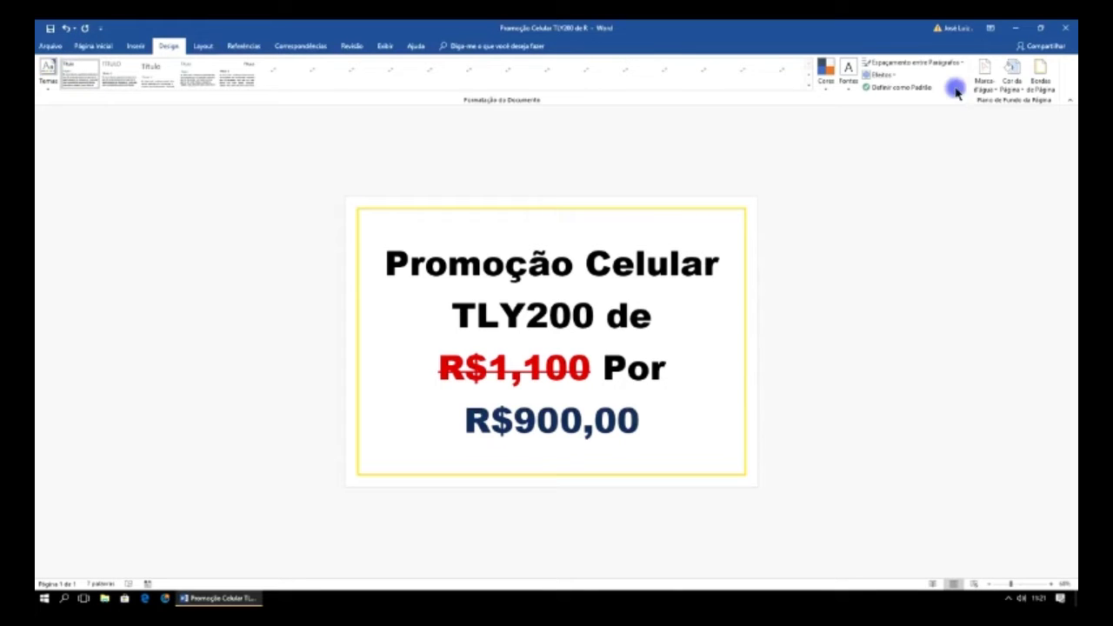
left_click(1040, 78)
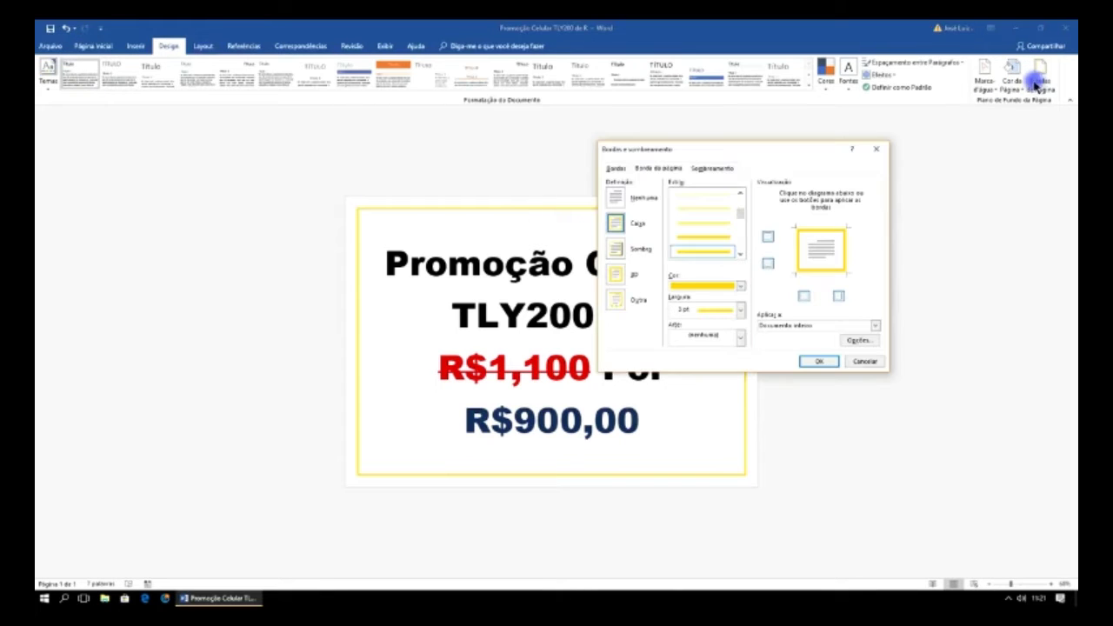
left_click(742, 311)
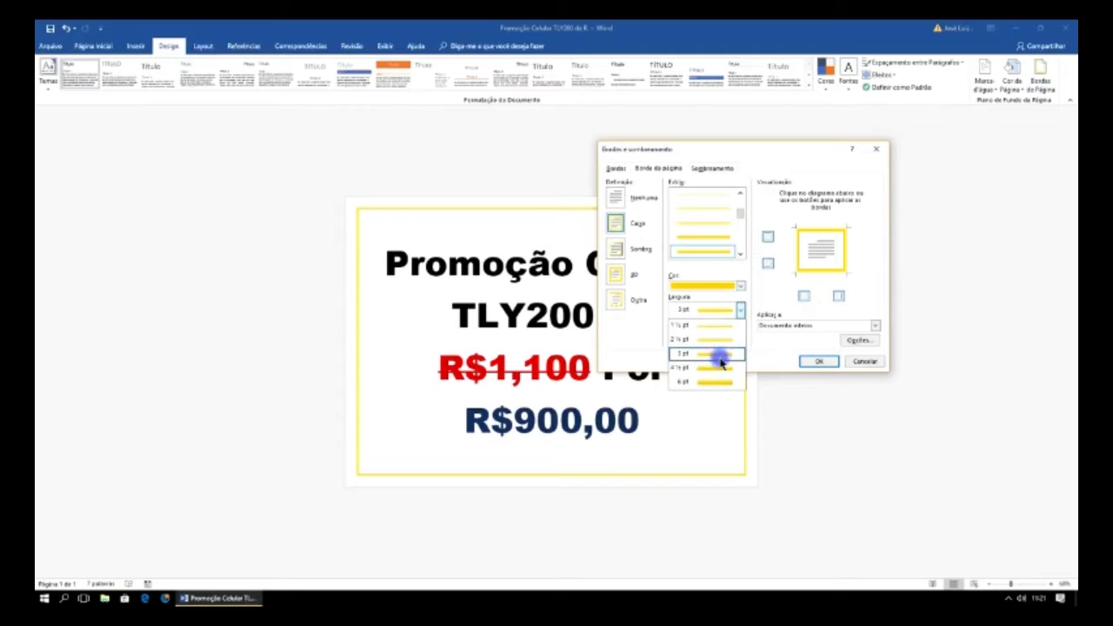
left_click(717, 368)
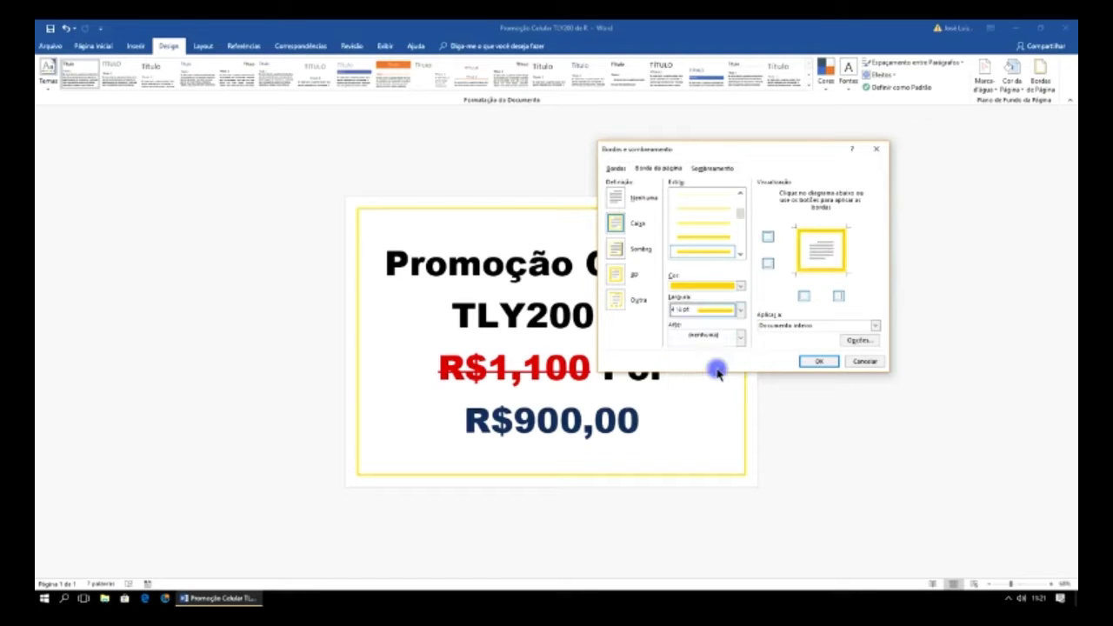
left_click(740, 285)
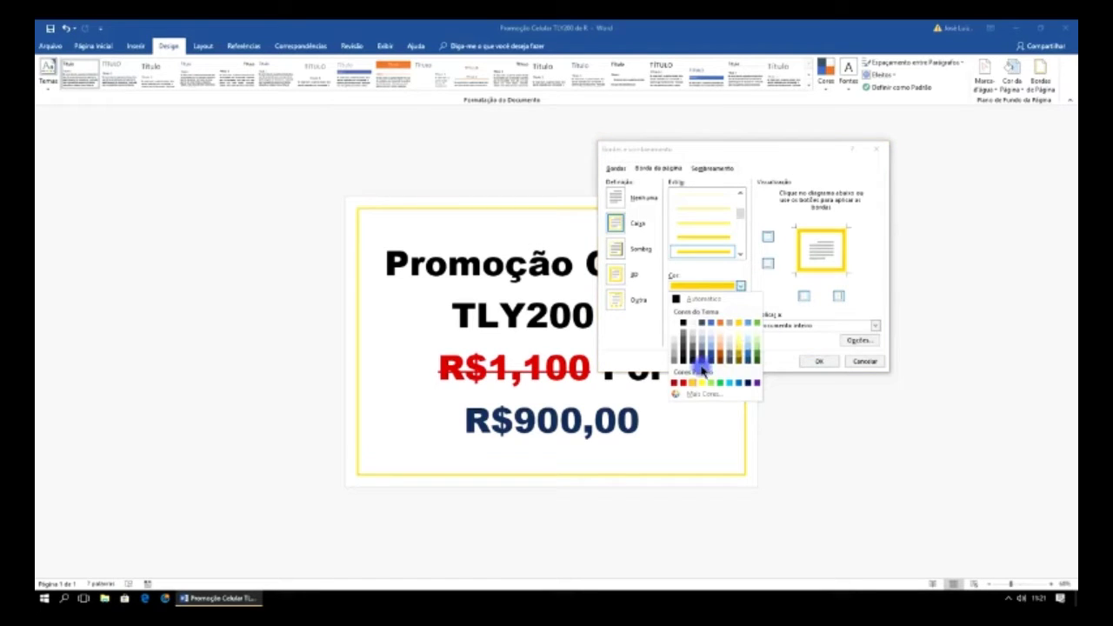
left_click(747, 359)
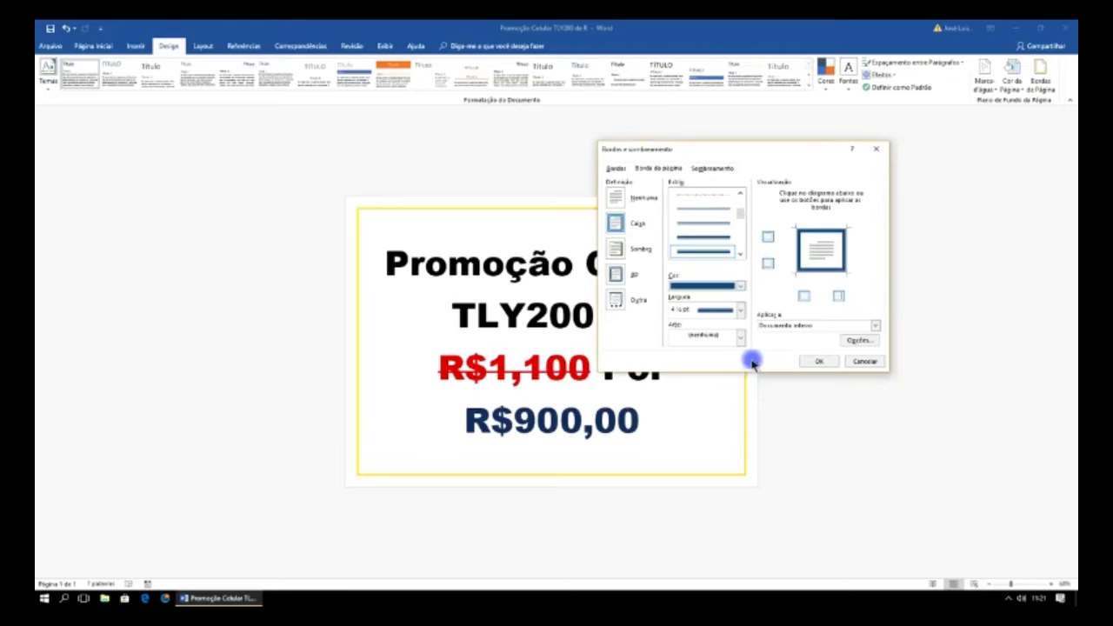
left_click(818, 361)
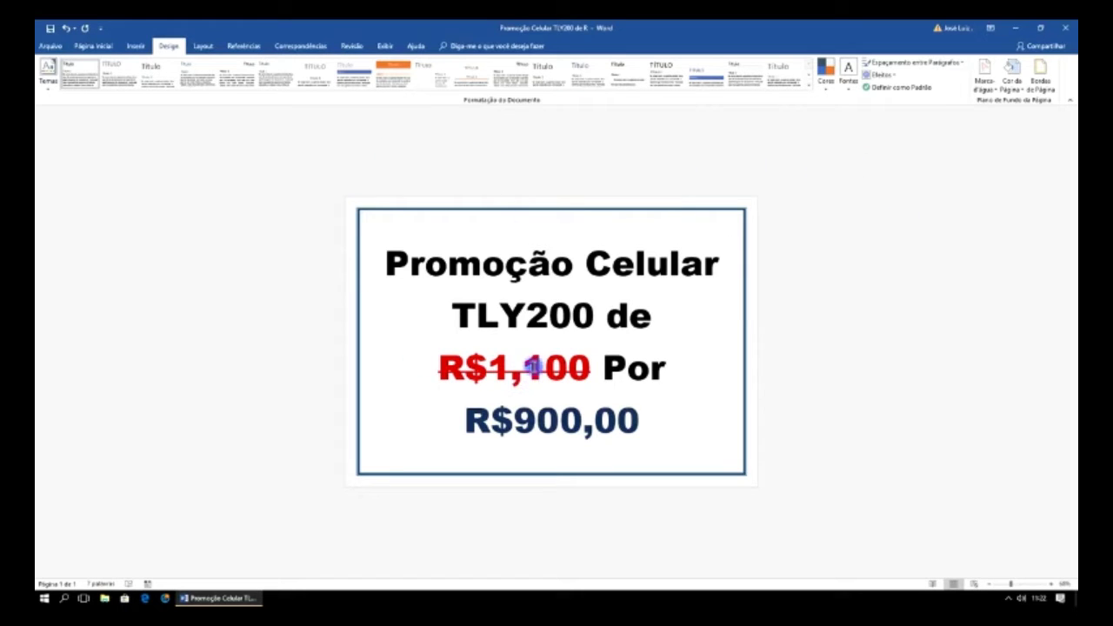
- Select the old price R$1,100, then place the caret after Promoção Celular
left_click_drag(600, 368, 437, 367)
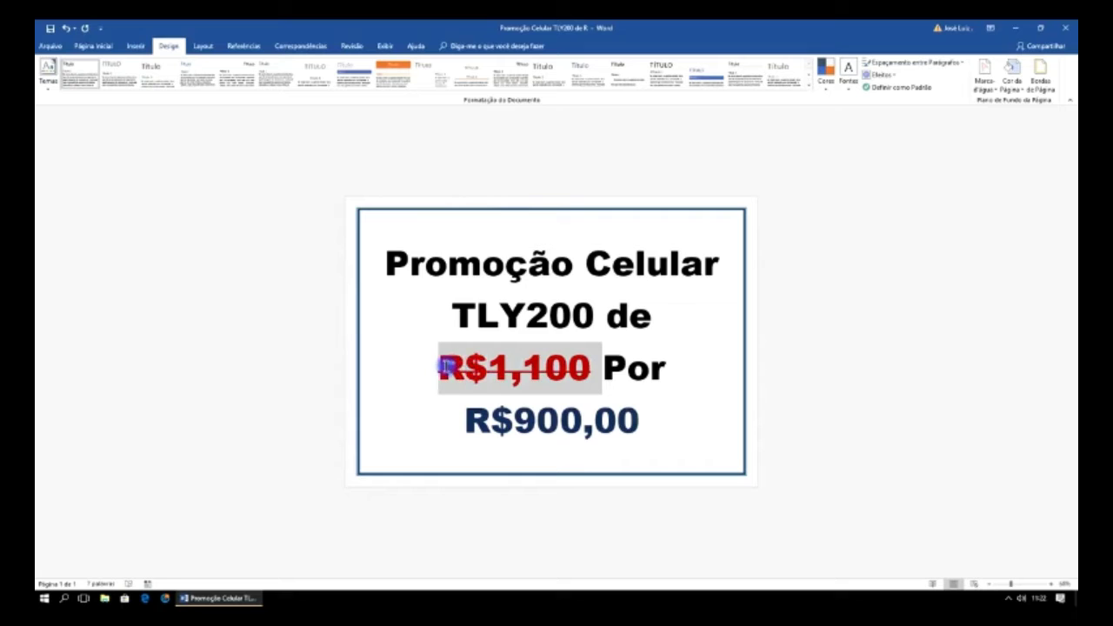
left_click(653, 338)
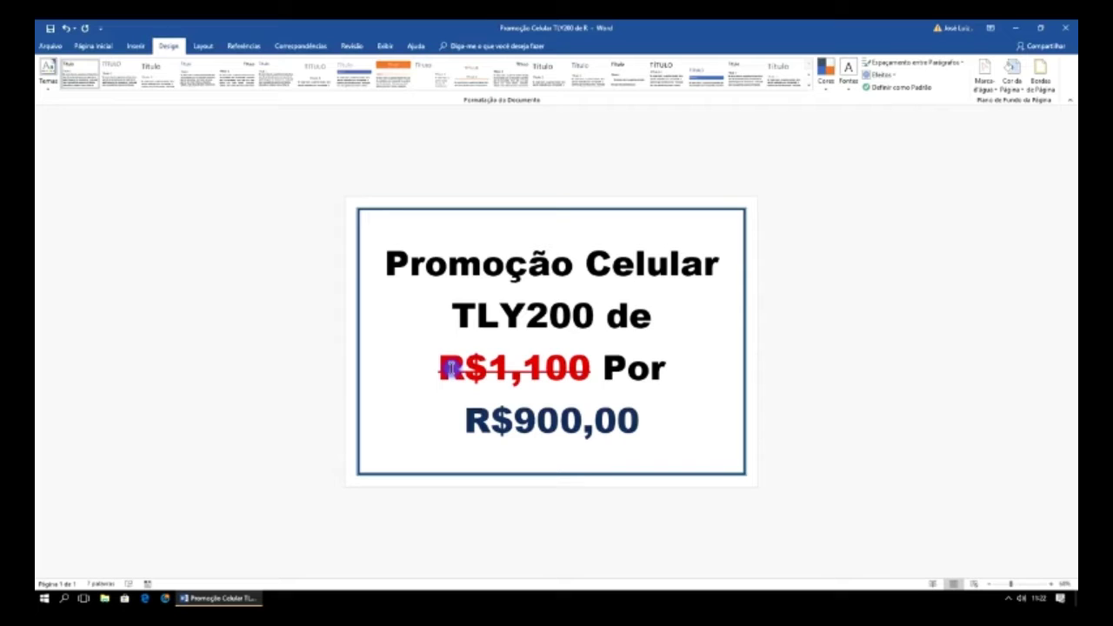
left_click(841, 257)
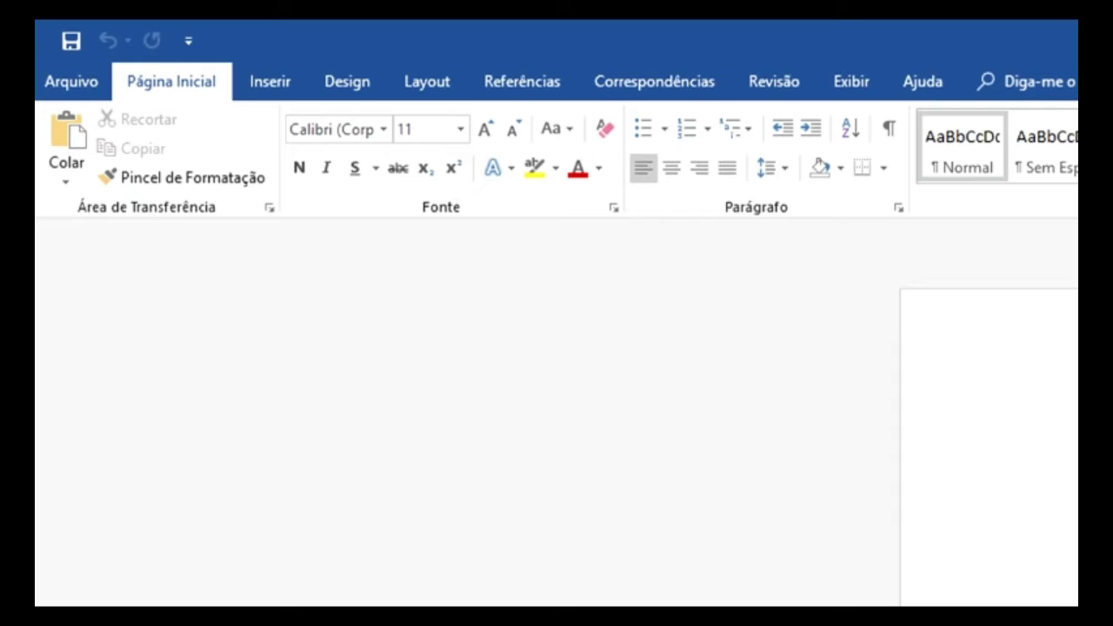
- Set the font size to 72 and type H2O and X2 on two lines
left_click(460, 129)
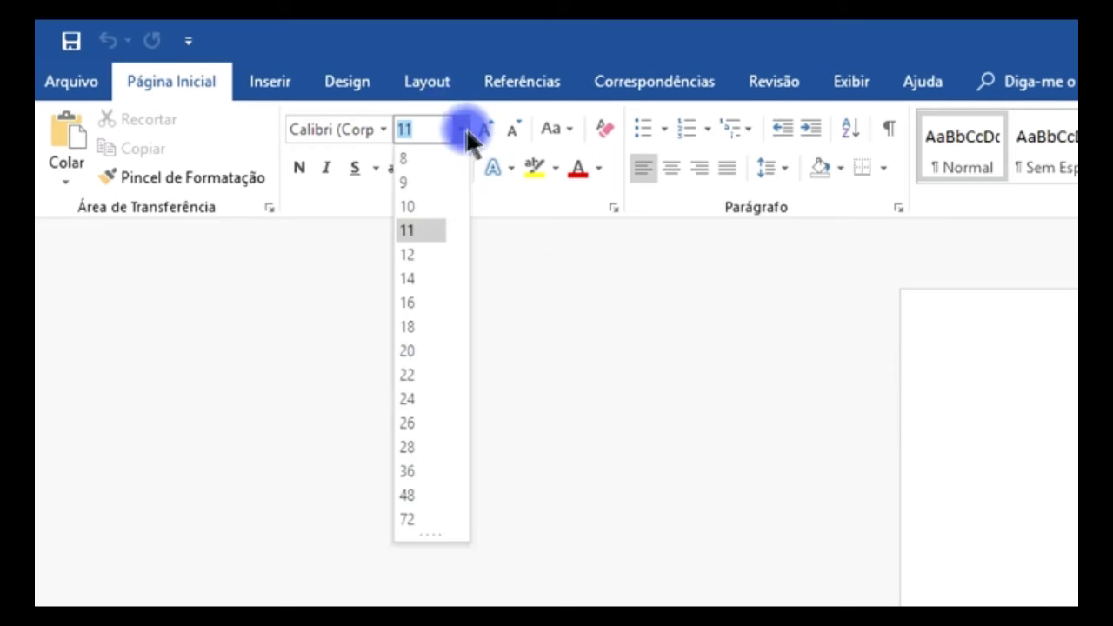
left_click(409, 519)
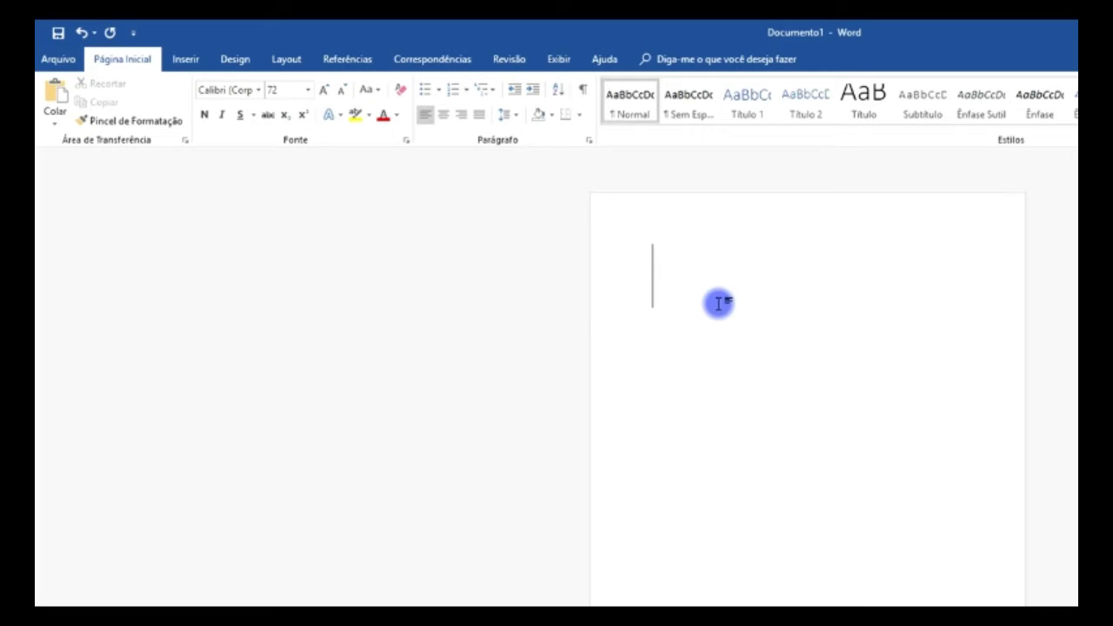
type("H2")
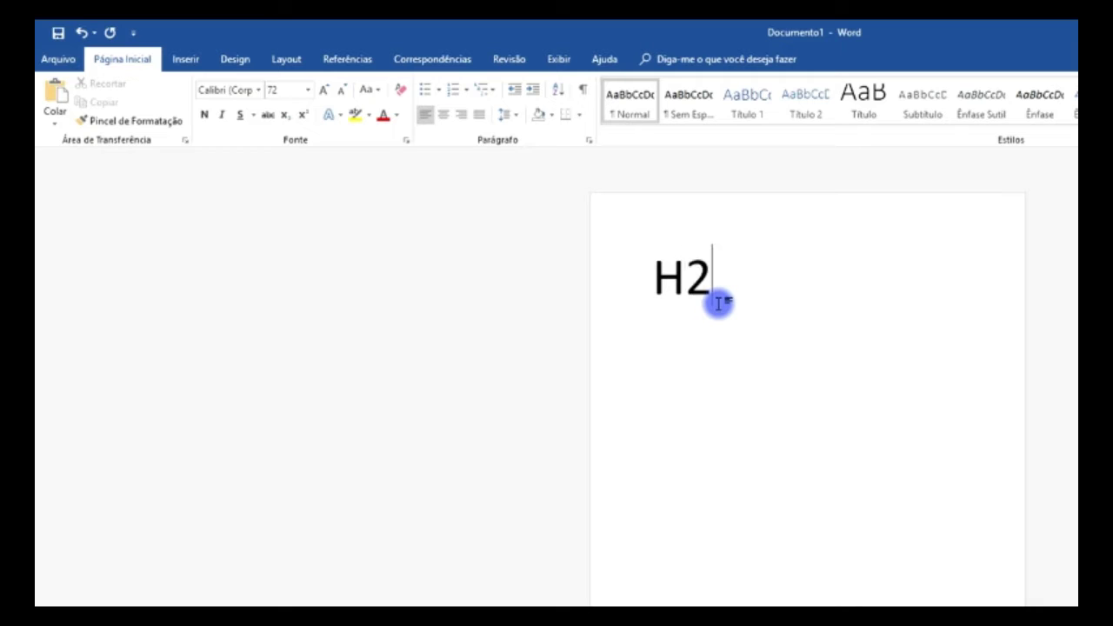
type("O")
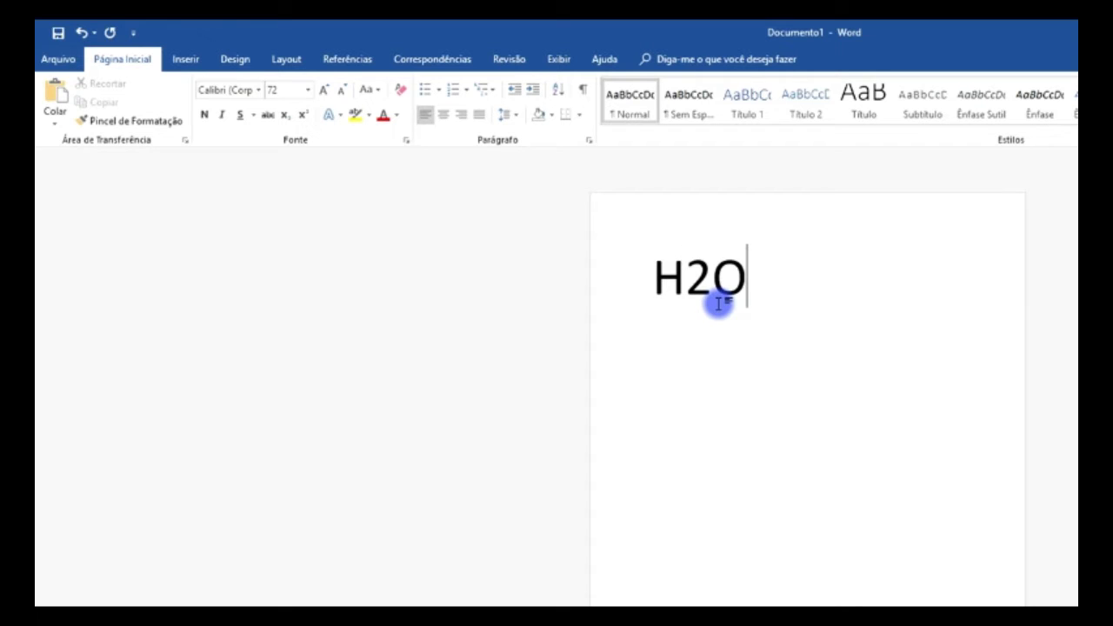
key("Return")
type("X2")
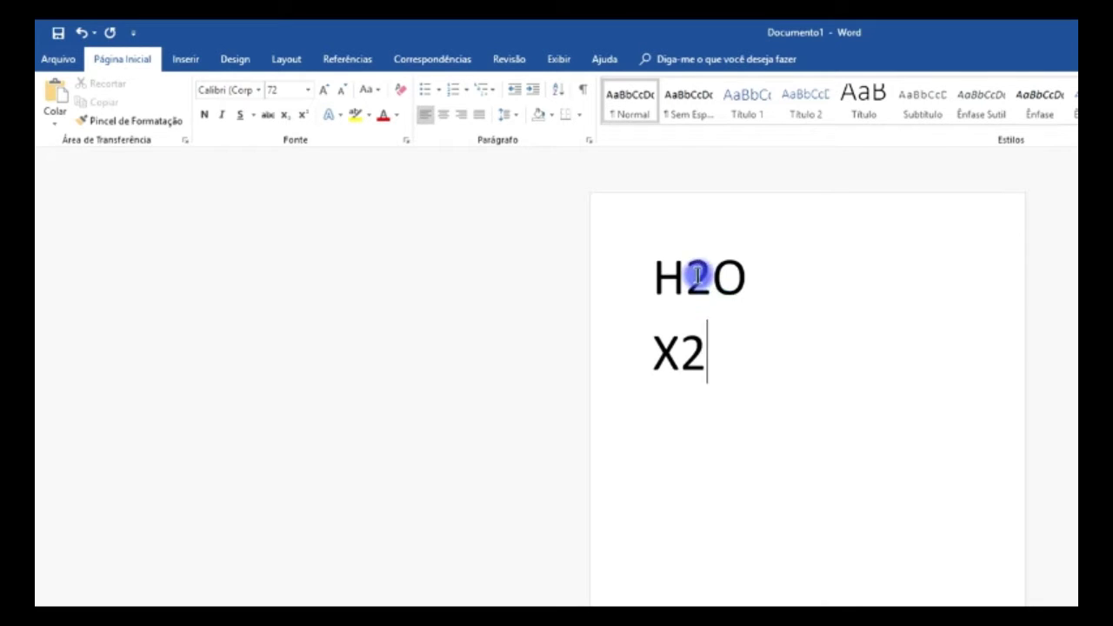
- Make the 2 in H2O subscript and the 2 in X2 superscript
left_click(704, 272)
left_click_drag(699, 269, 700, 282)
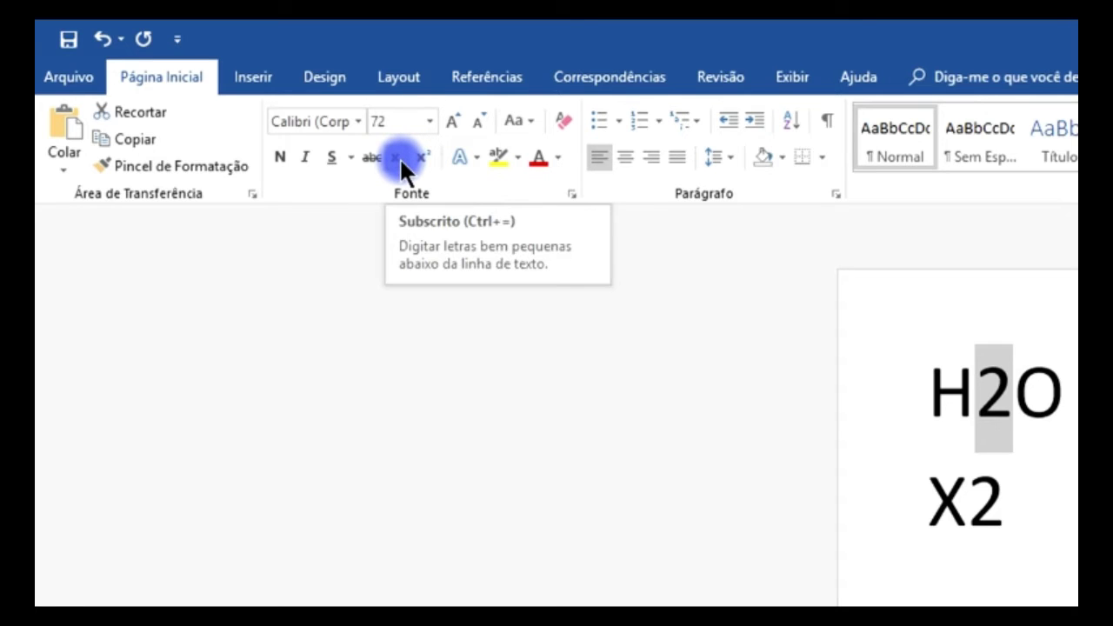
left_click(399, 156)
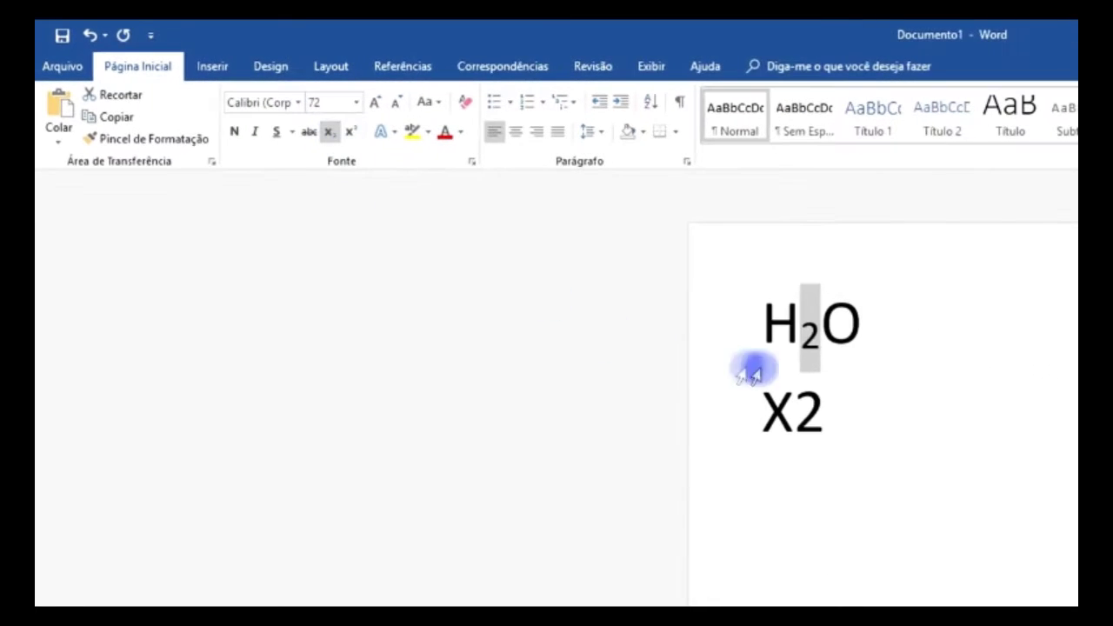
left_click_drag(822, 419, 794, 419)
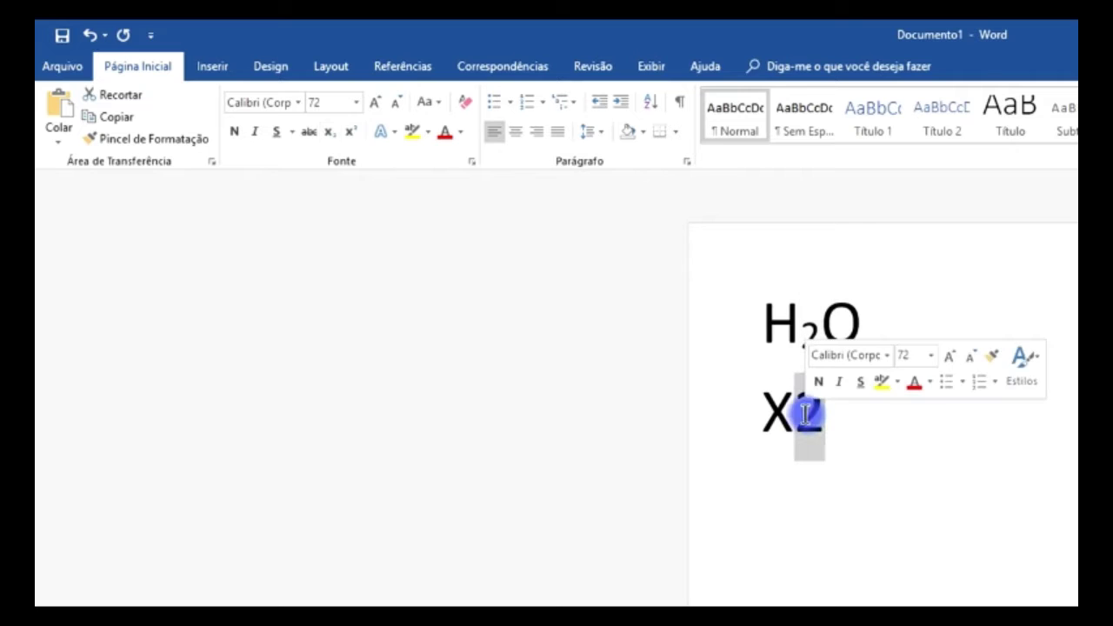
left_click(352, 132)
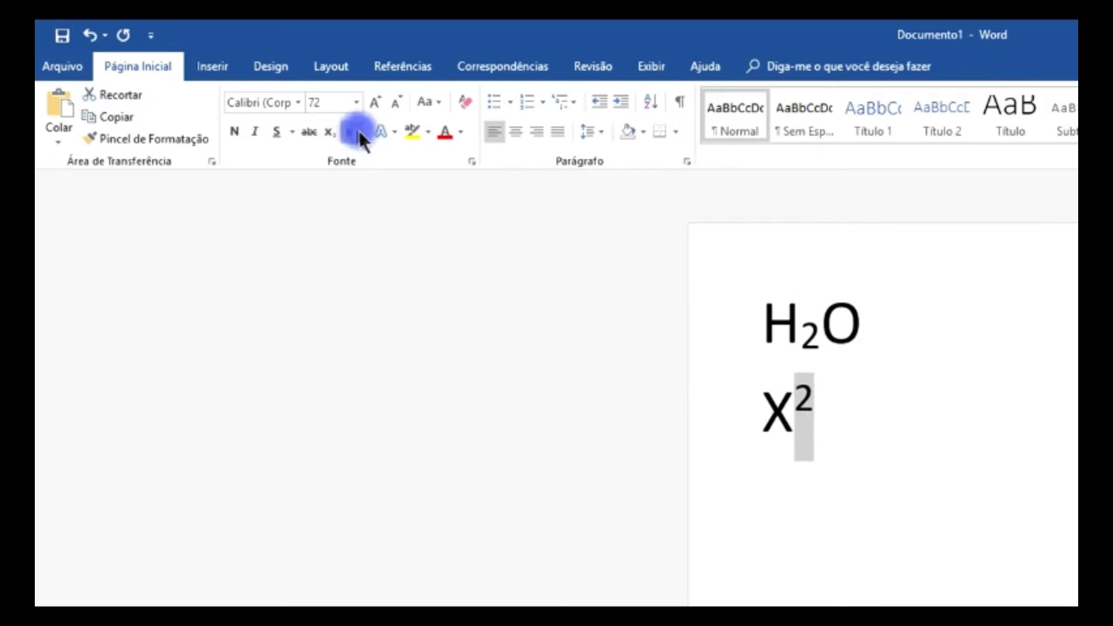
left_click(845, 403)
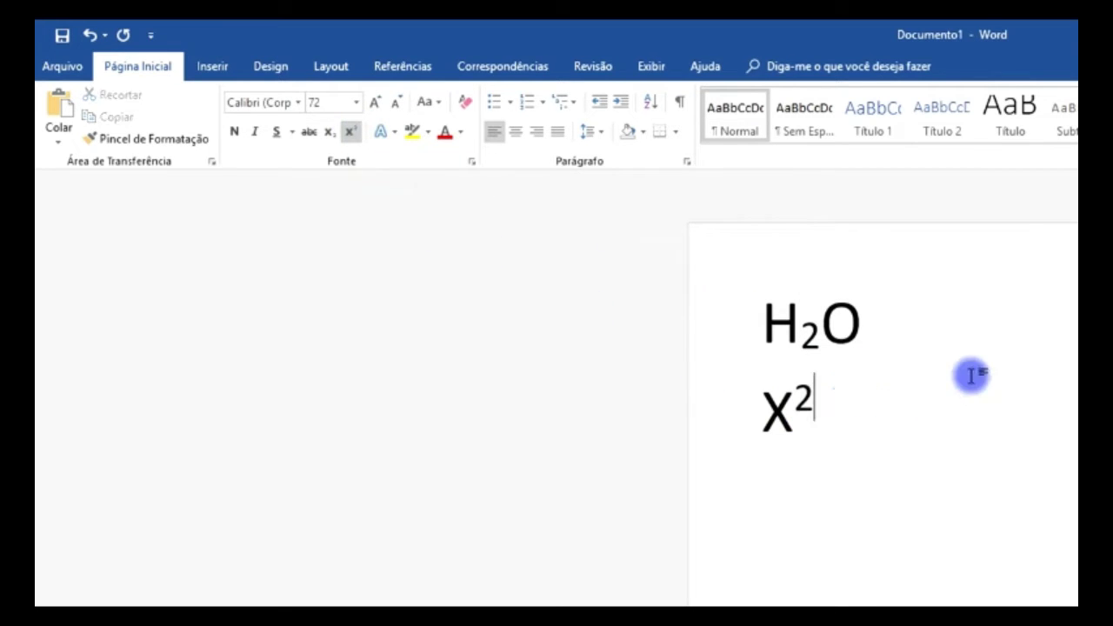
- Add a third line of test text, turning superscript off and trimming 'saxasxsax' back
key("Return")
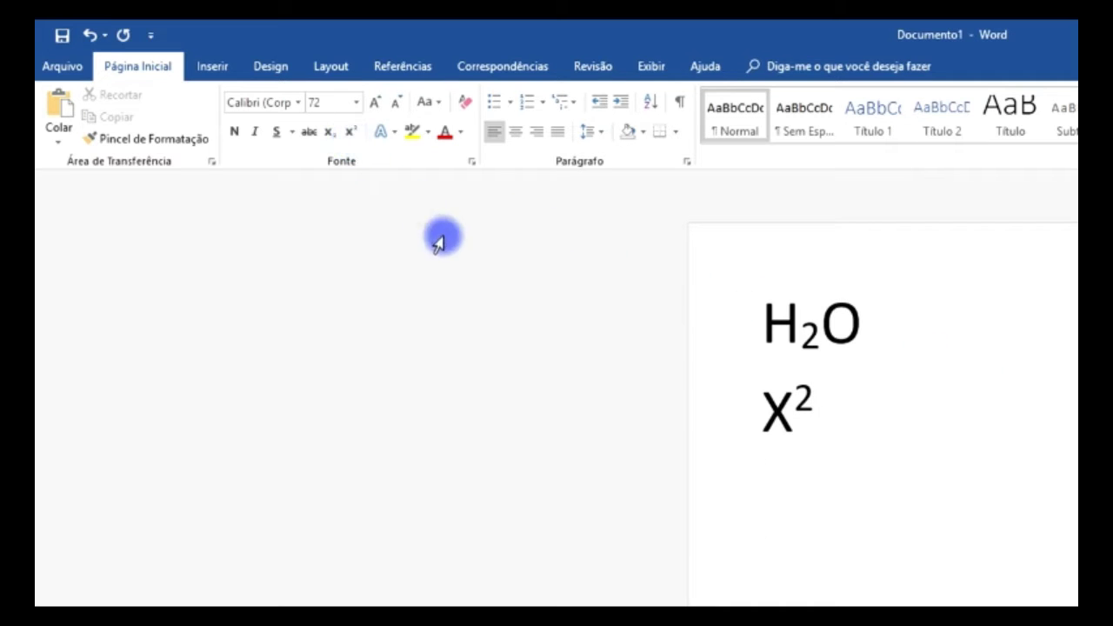
left_click(352, 135)
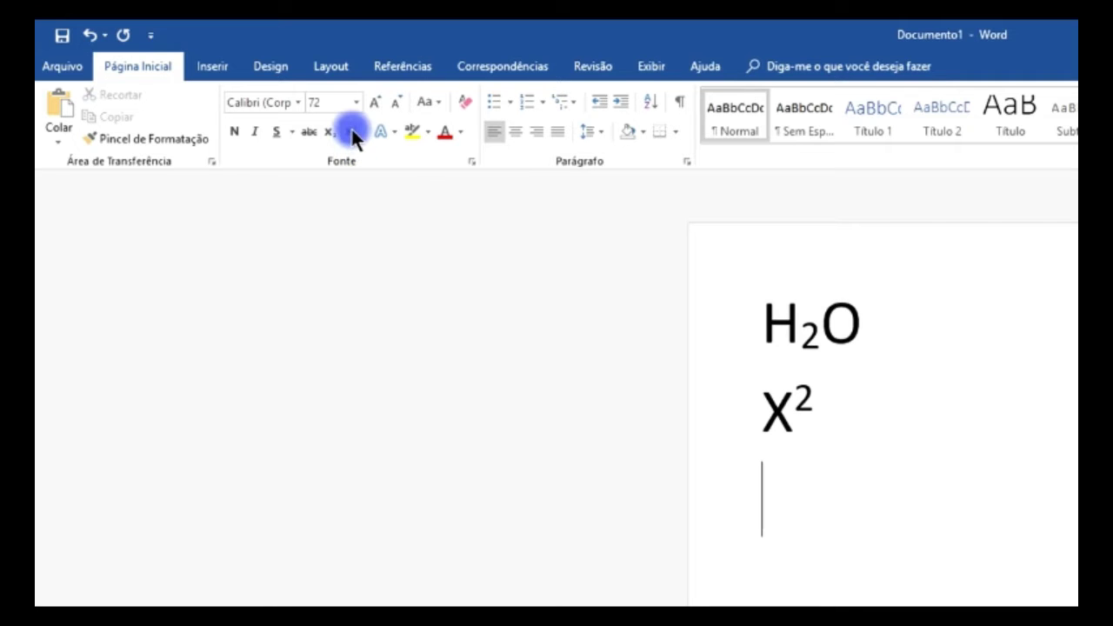
type("c")
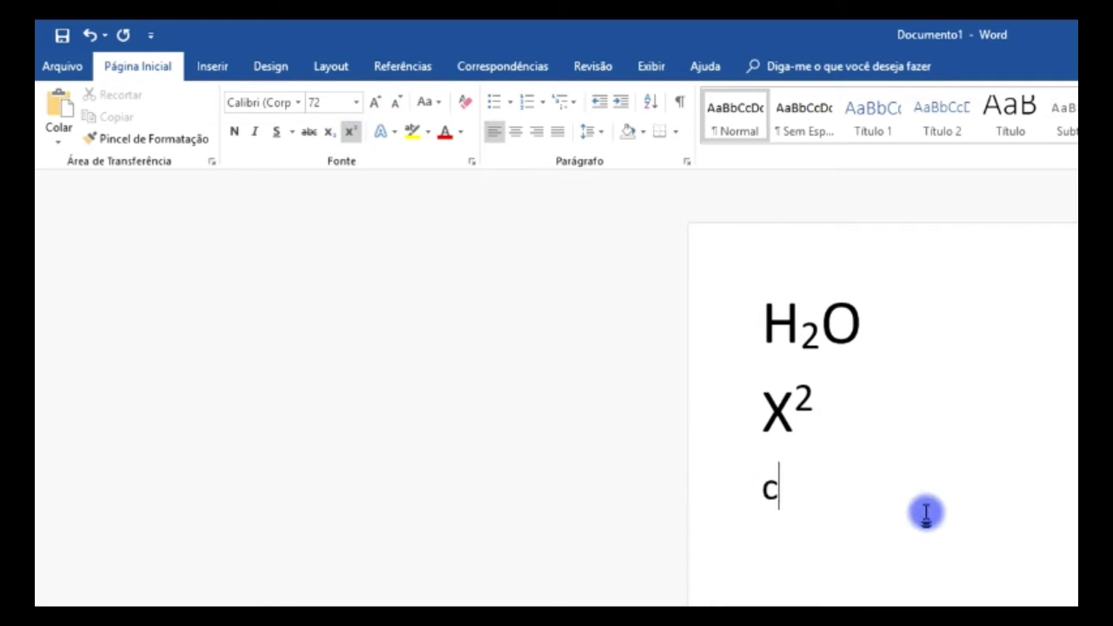
type("zczcz")
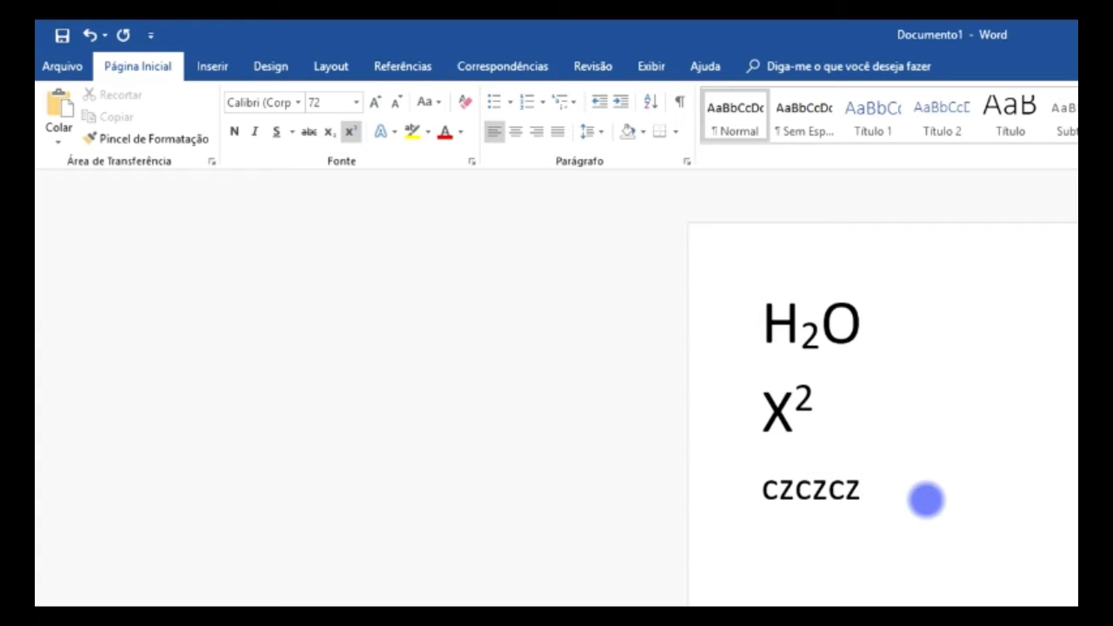
type("11313")
key("BackSpace")
key("BackSpace")
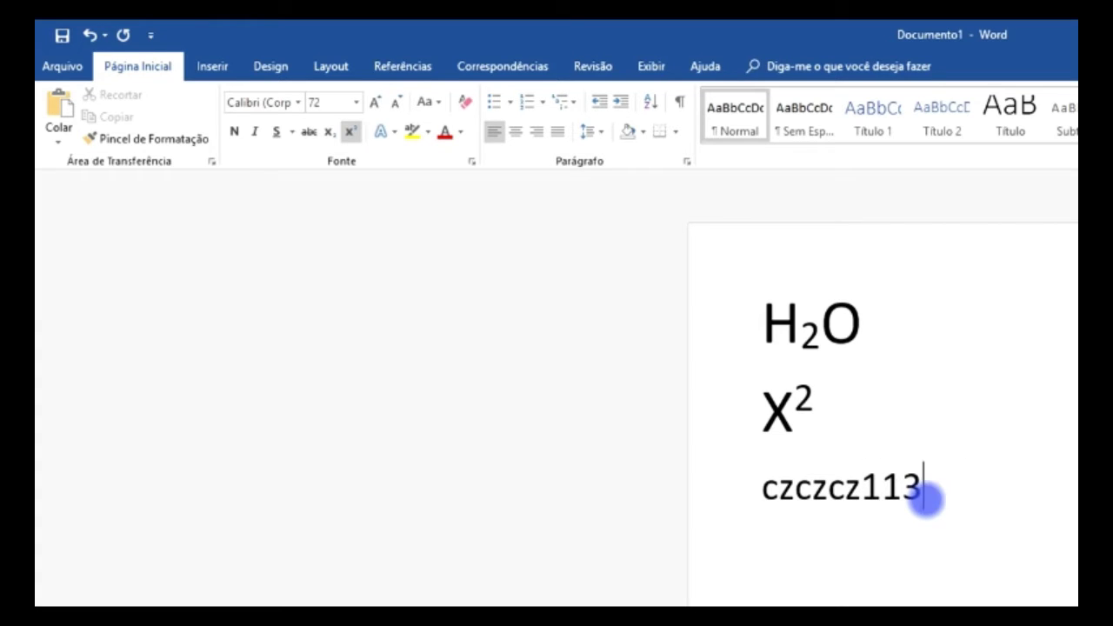
key("BackSpace")
key("BackSpace")
key("BackSpace")
key("BackSpace")
key("BackSpace")
key("BackSpace")
key("BackSpace")
key("BackSpace")
key("BackSpace")
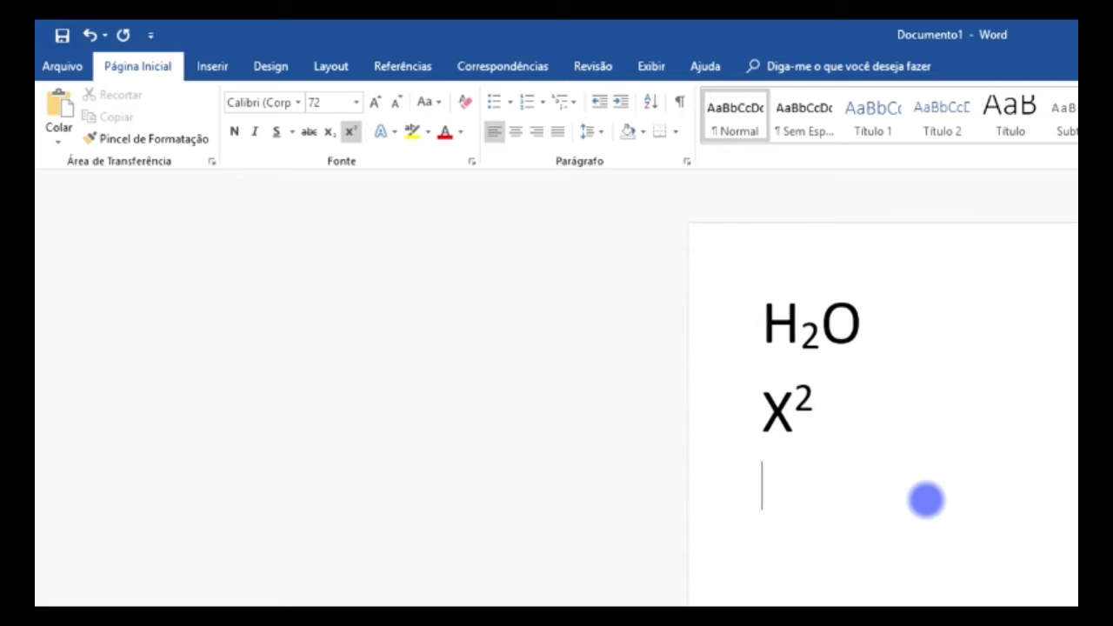
left_click(348, 132)
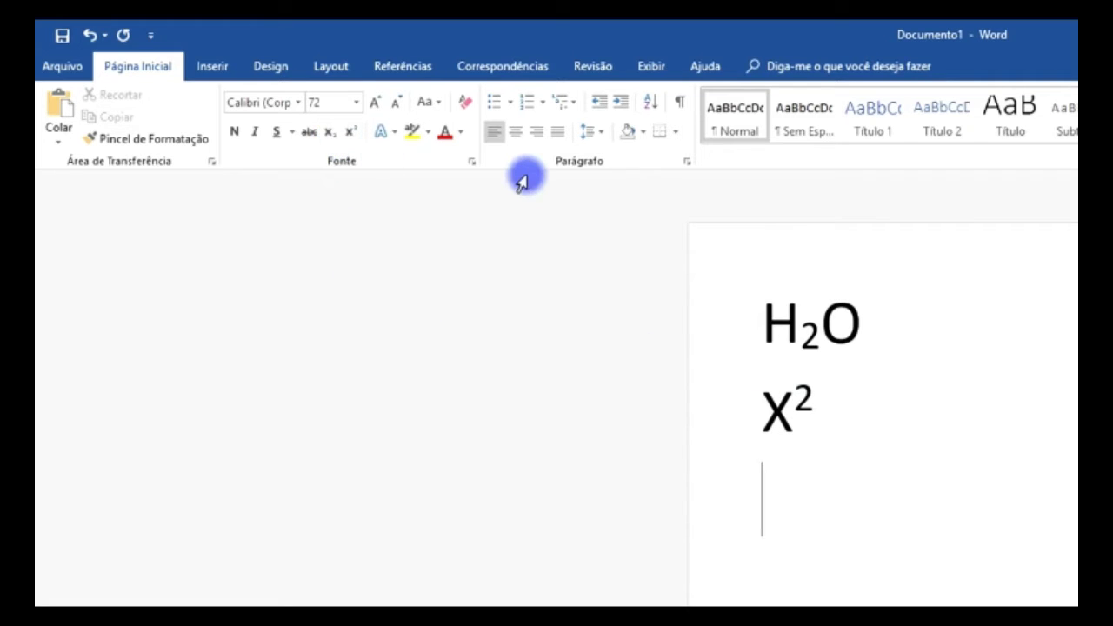
type("saxasxsax")
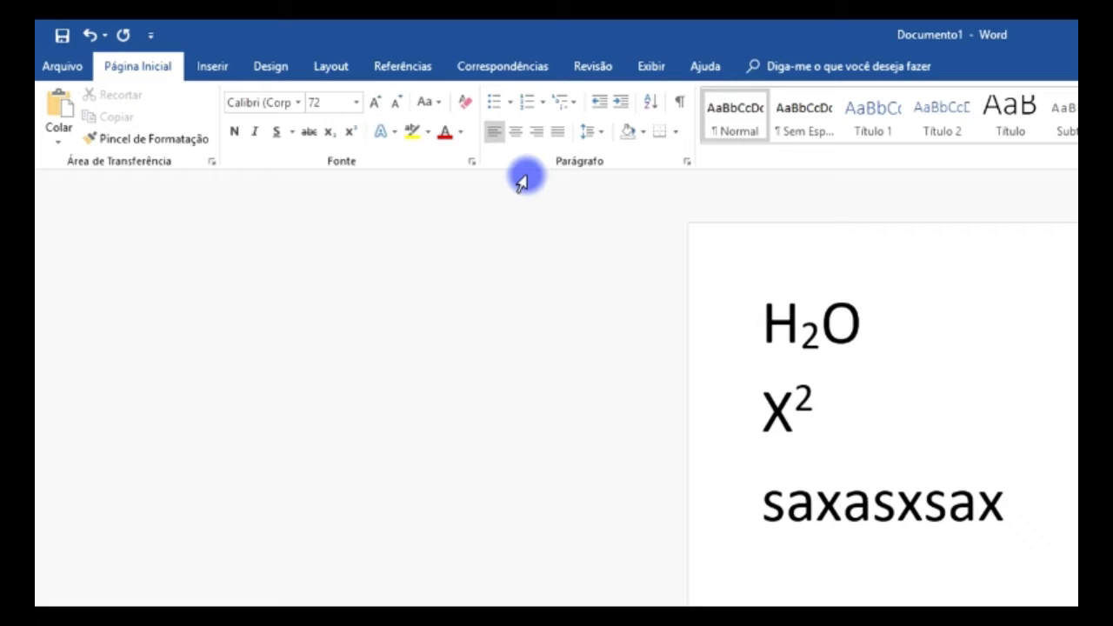
key("BackSpace")
key("BackSpace")
key("BackSpace")
key("BackSpace")
key("BackSpace")
key("BackSpace")
key("BackSpace")
key("BackSpace")
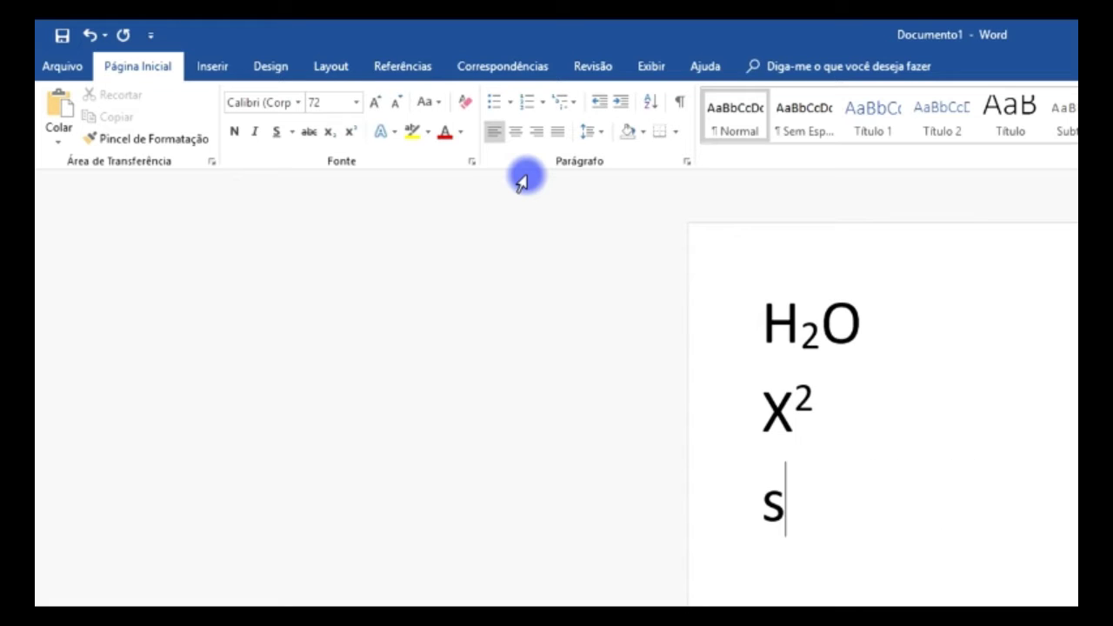
key("BackSpace")
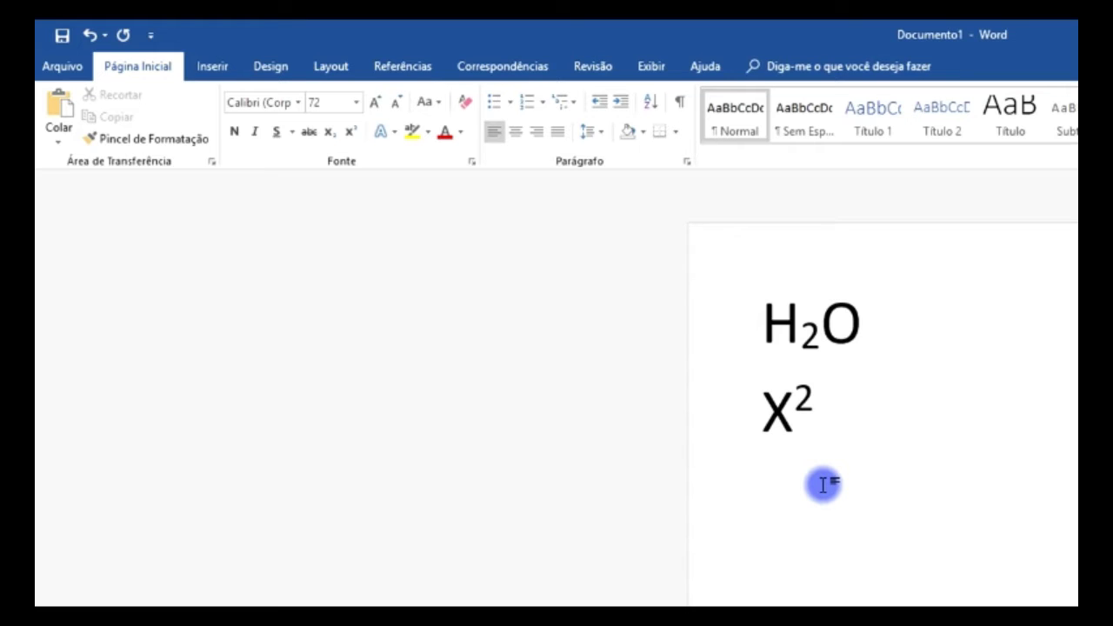
- Type 'Holá, tudo bem?' and correct it to 'Olá, tudo bem?'
type("H")
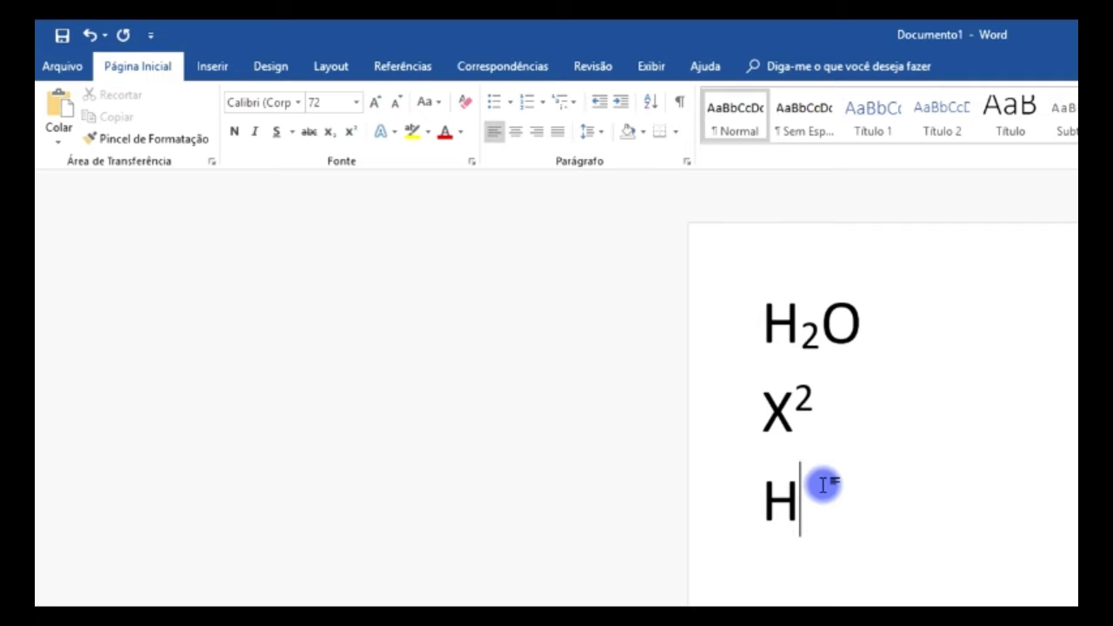
type("olá")
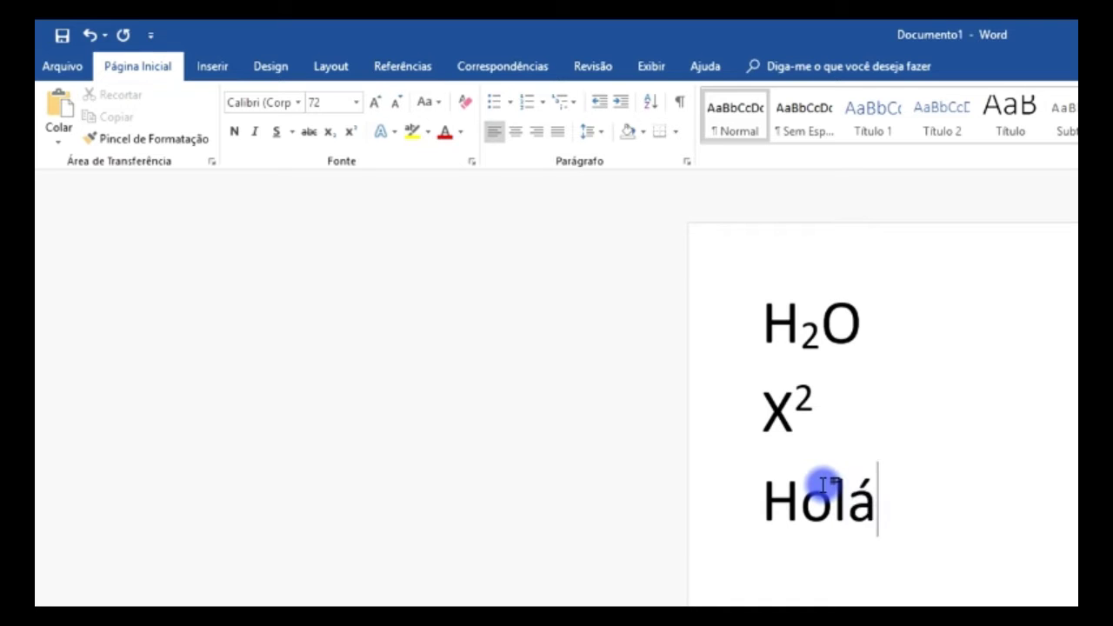
type(", ")
type("t")
type("udo ")
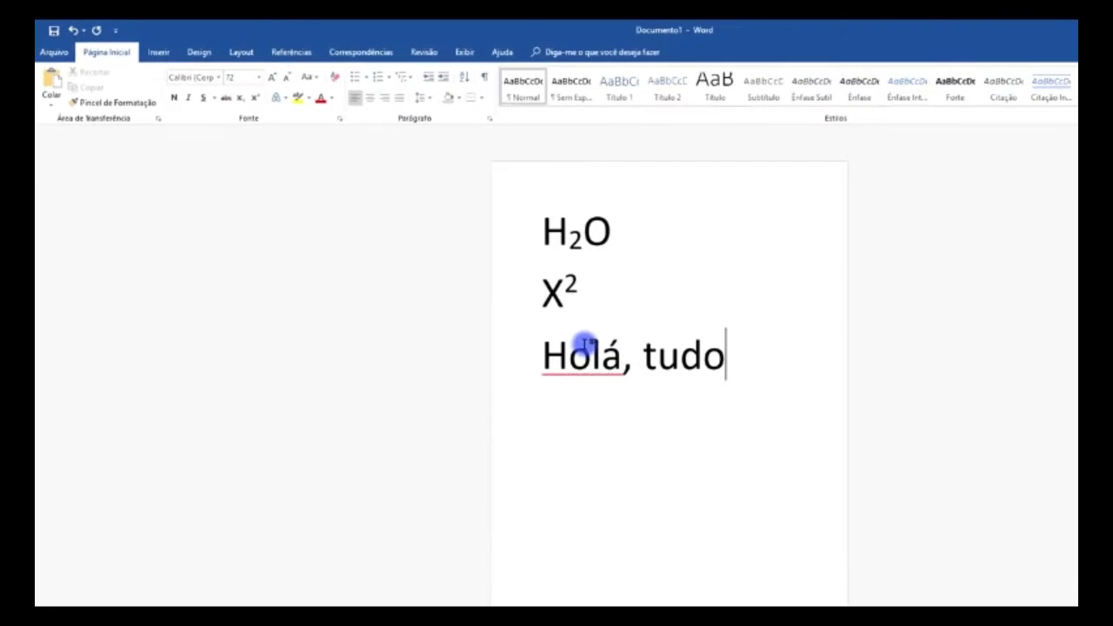
type("be")
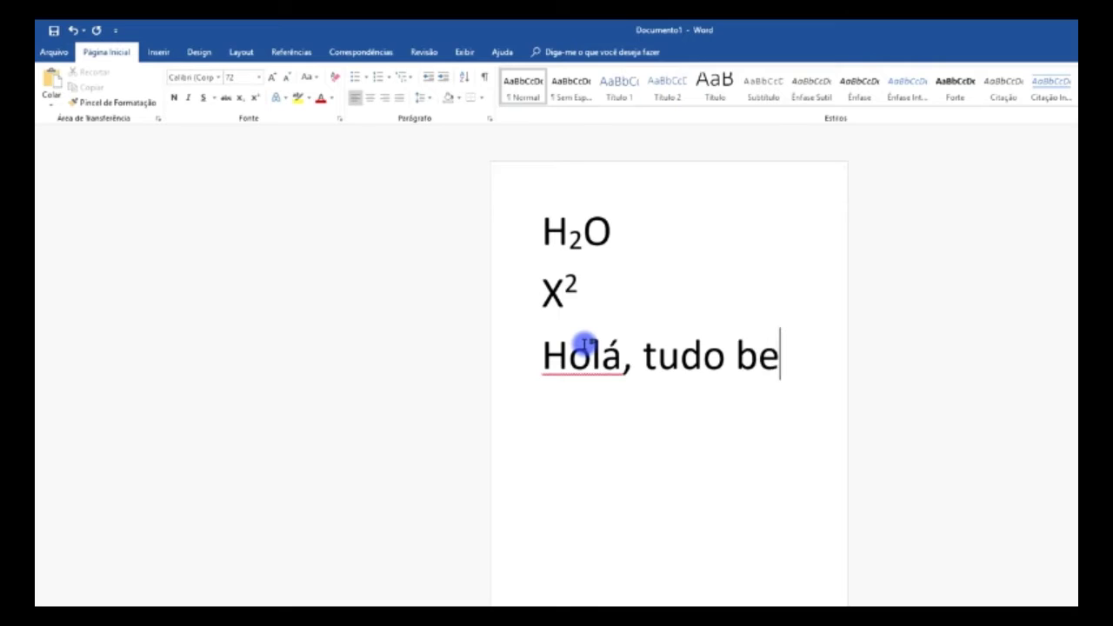
type("m")
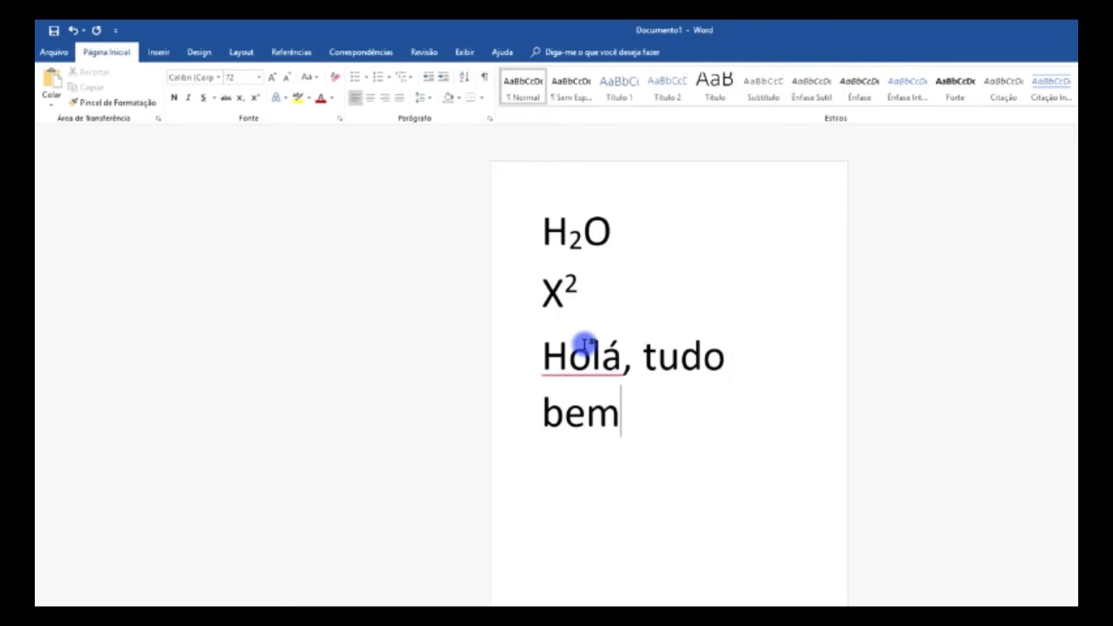
type("?")
key("Up")
key("Left")
key("Left")
key("Left")
key("Left")
key("BackSpace")
key("BackSpace")
type("O")
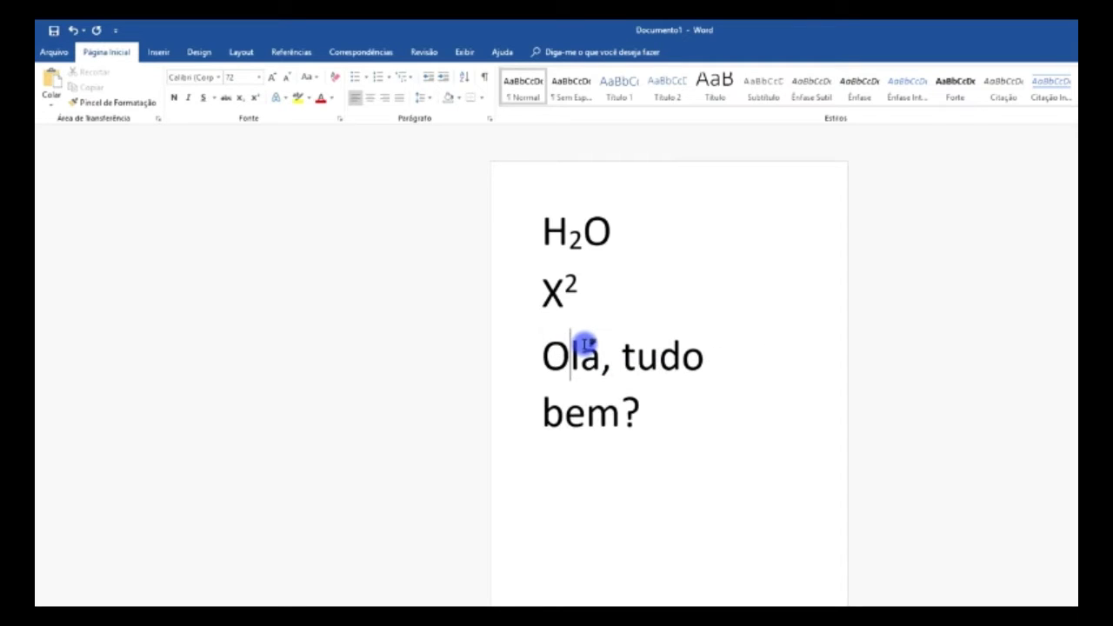
- Shrink the selected greeting line to 48 pt so it fits on one line
left_click_drag(648, 415, 525, 369)
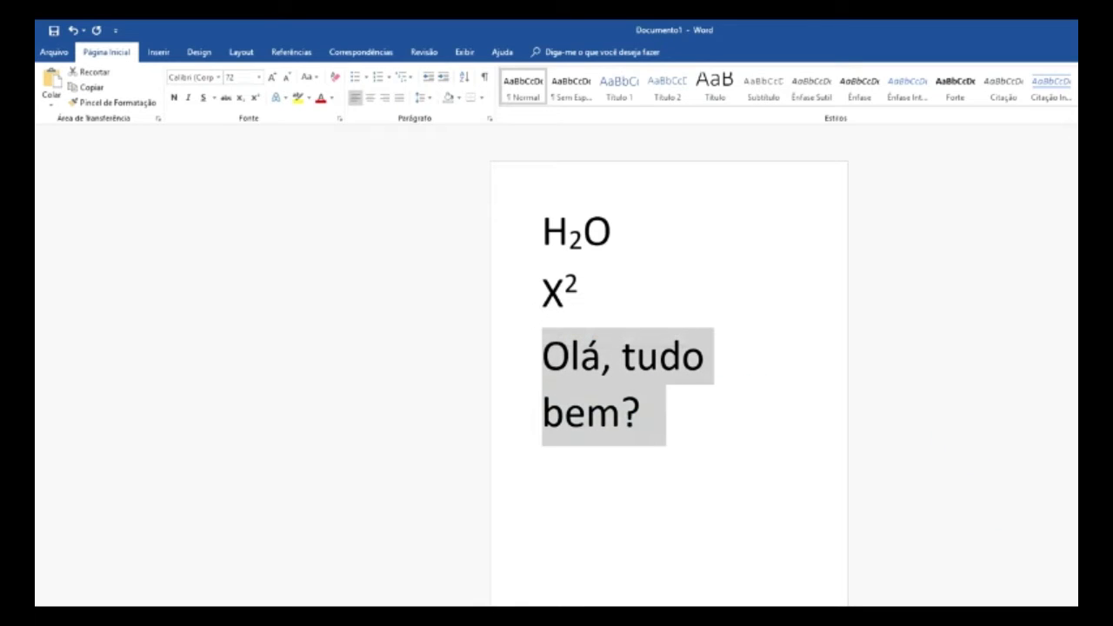
scroll(609, 365, "up", 1)
scroll(609, 365, "up", 1)
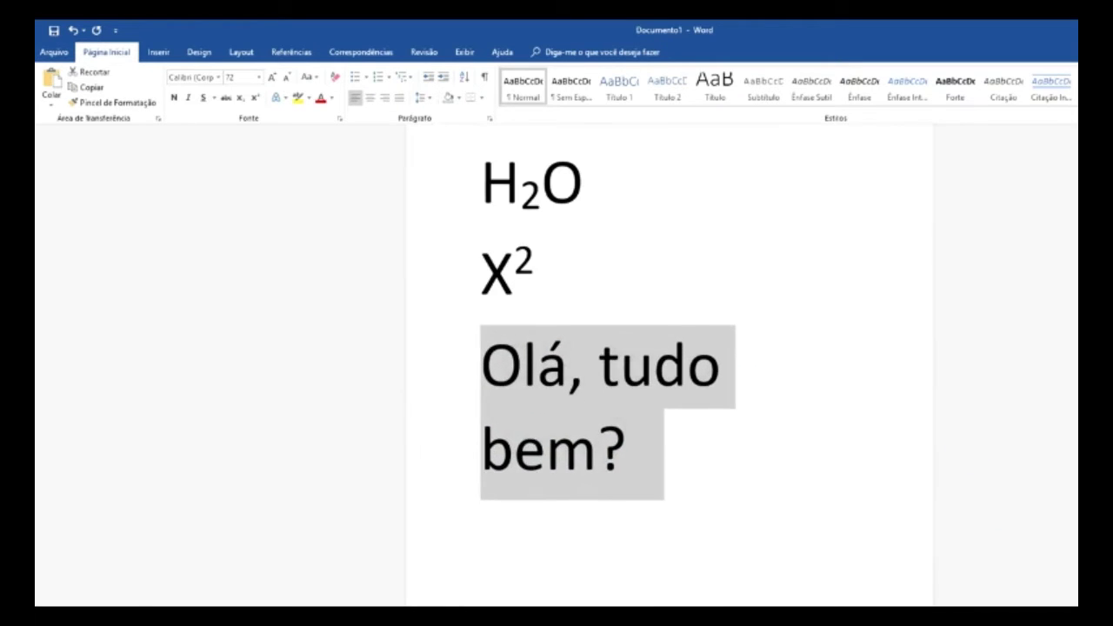
scroll(609, 365, "up", 1)
scroll(608, 365, "down", 2)
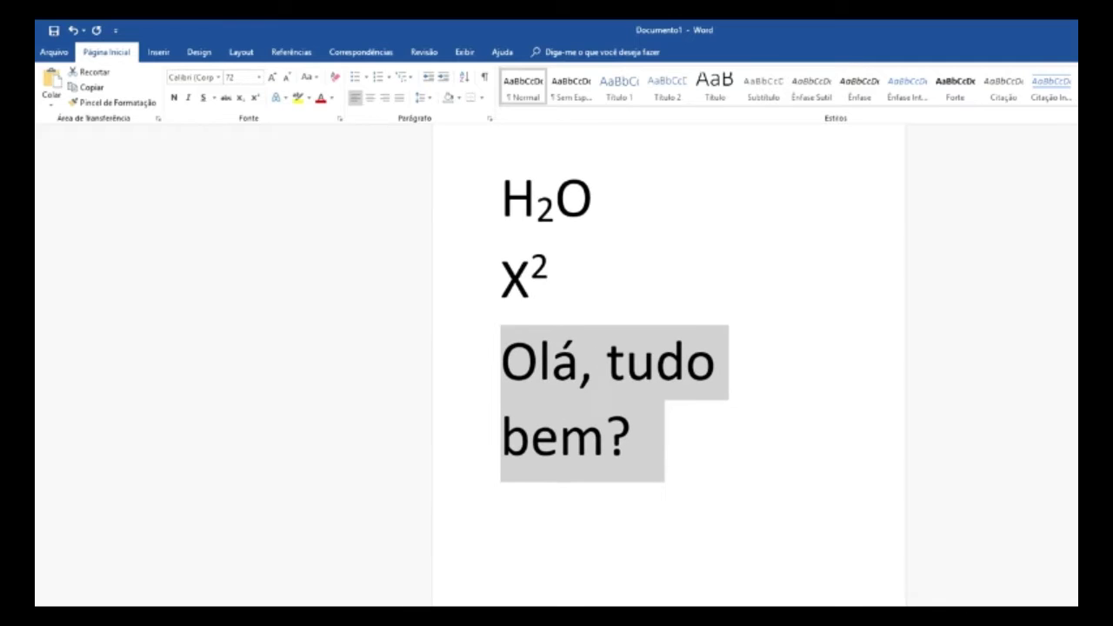
scroll(608, 365, "down", 2)
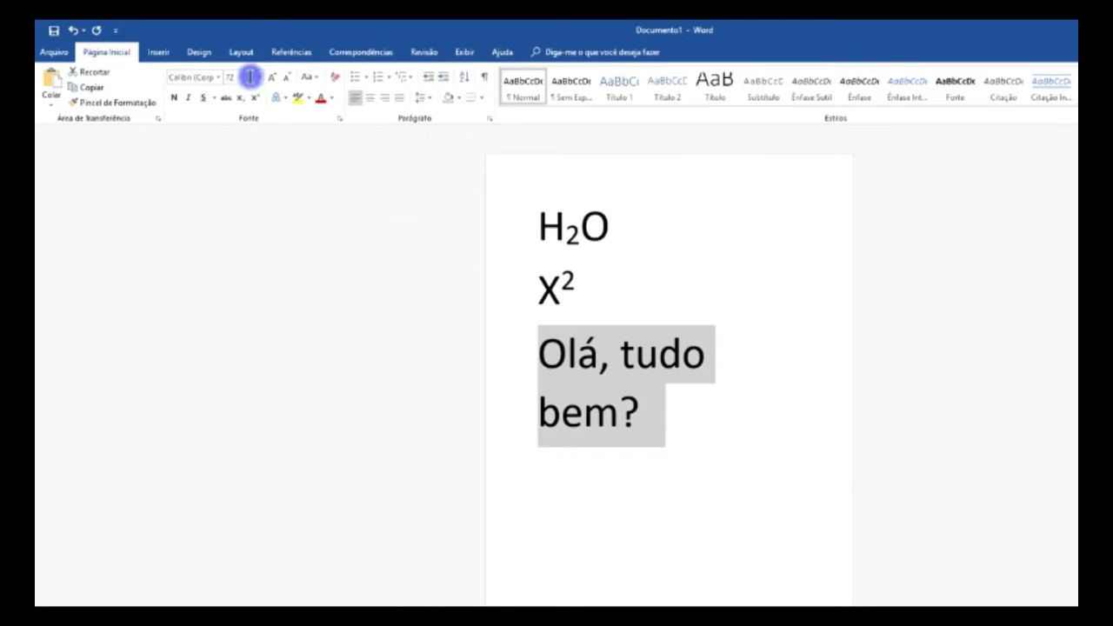
left_click(288, 78)
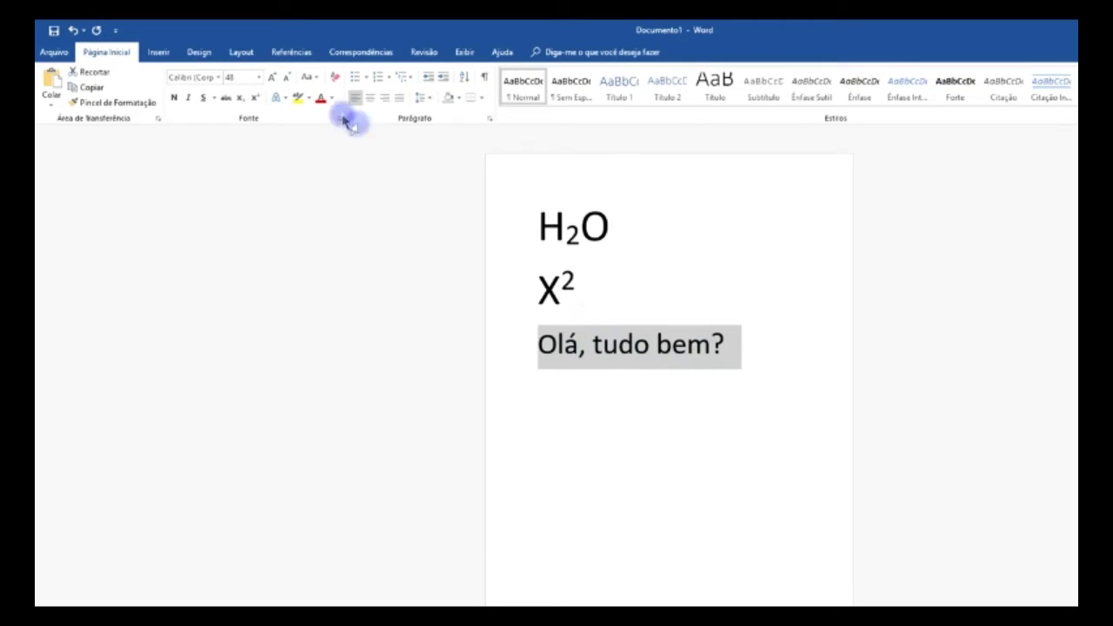
- Try uppercase and lowercase on the greeting, then switch it to sentence case
left_click(311, 78)
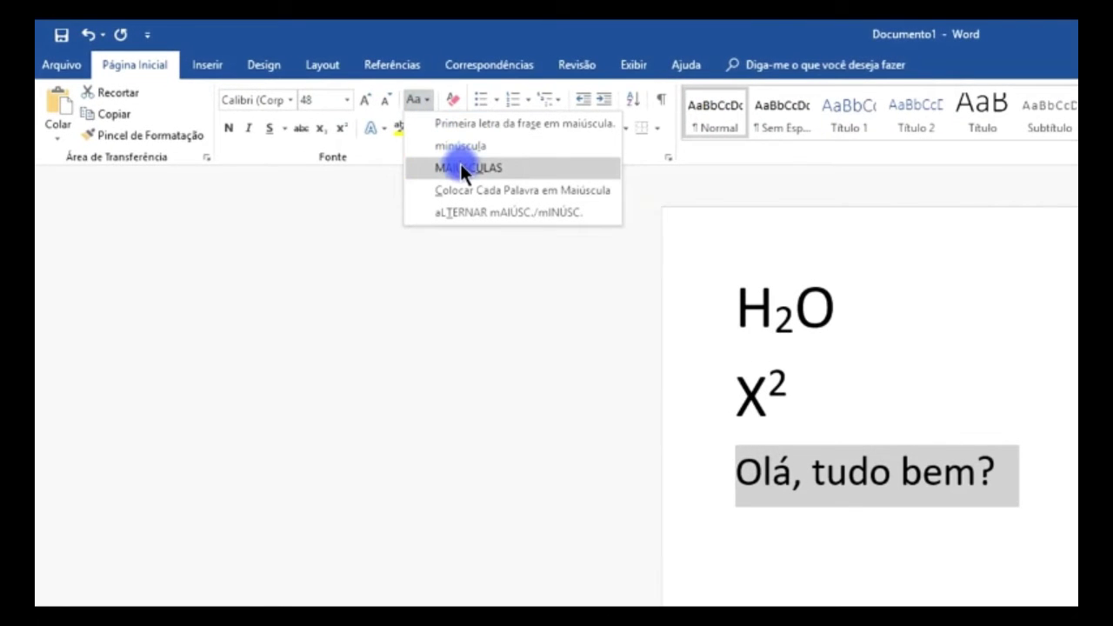
left_click(462, 167)
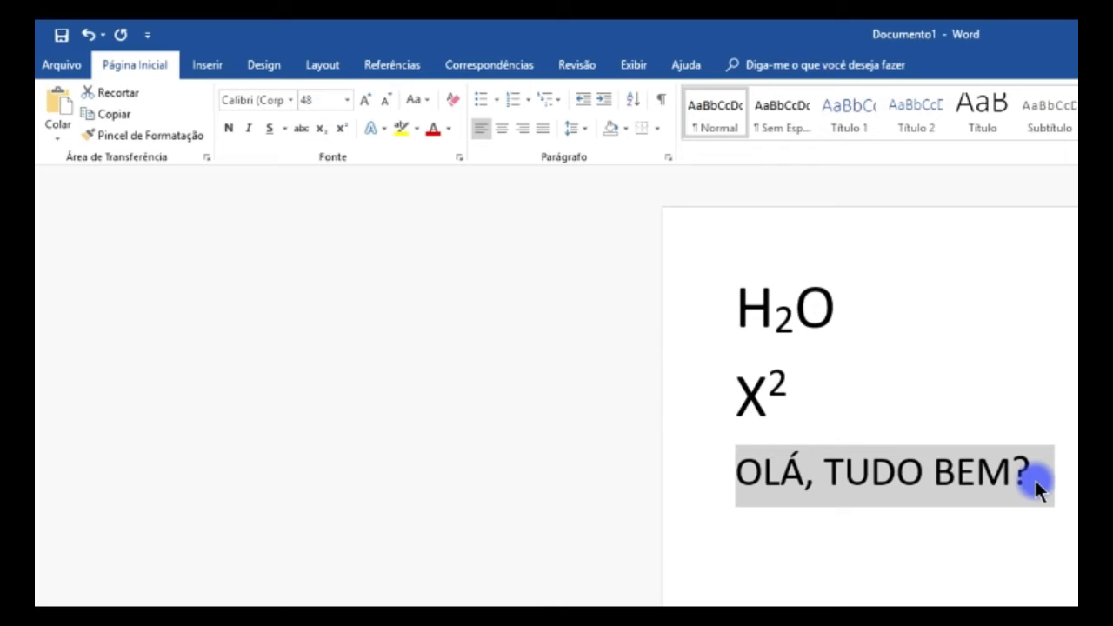
key("ctrl+a")
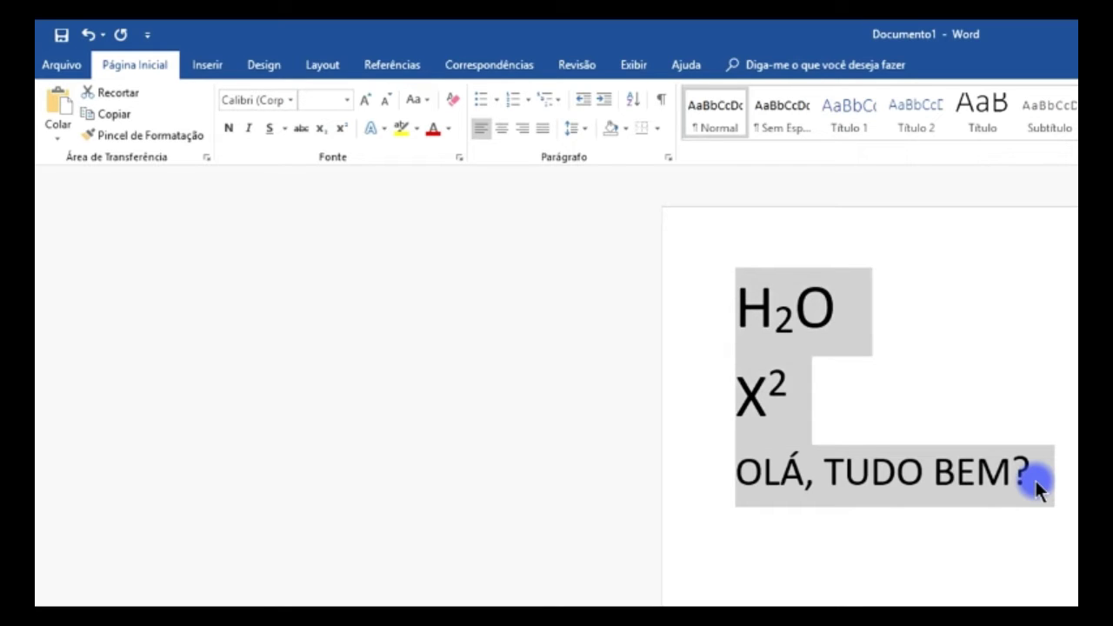
left_click(1035, 481)
left_click_drag(1035, 480, 702, 472)
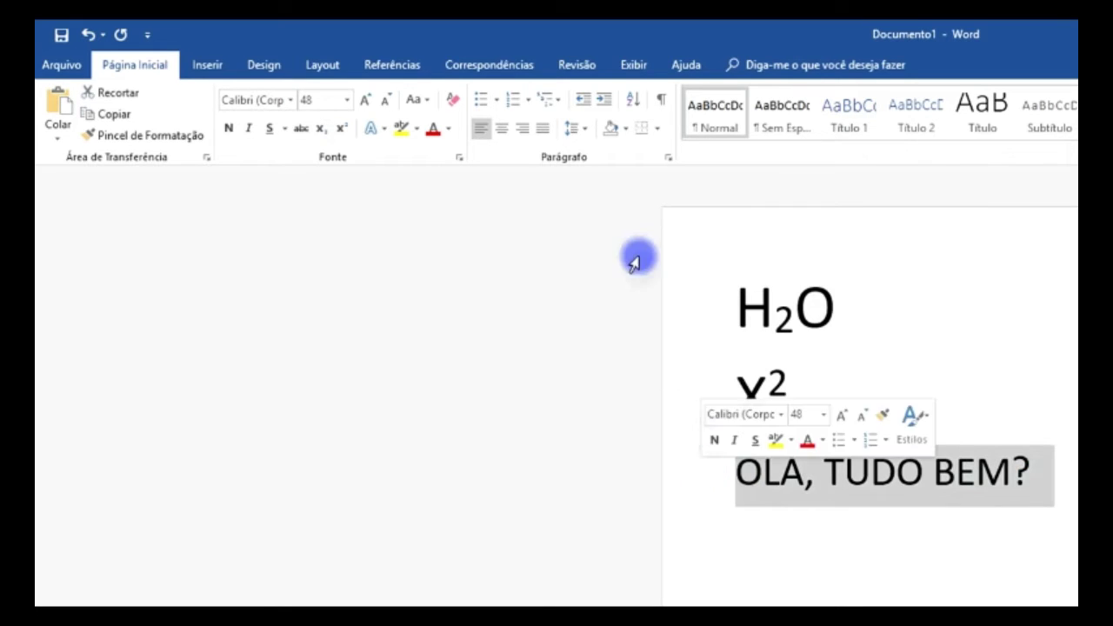
left_click(424, 103)
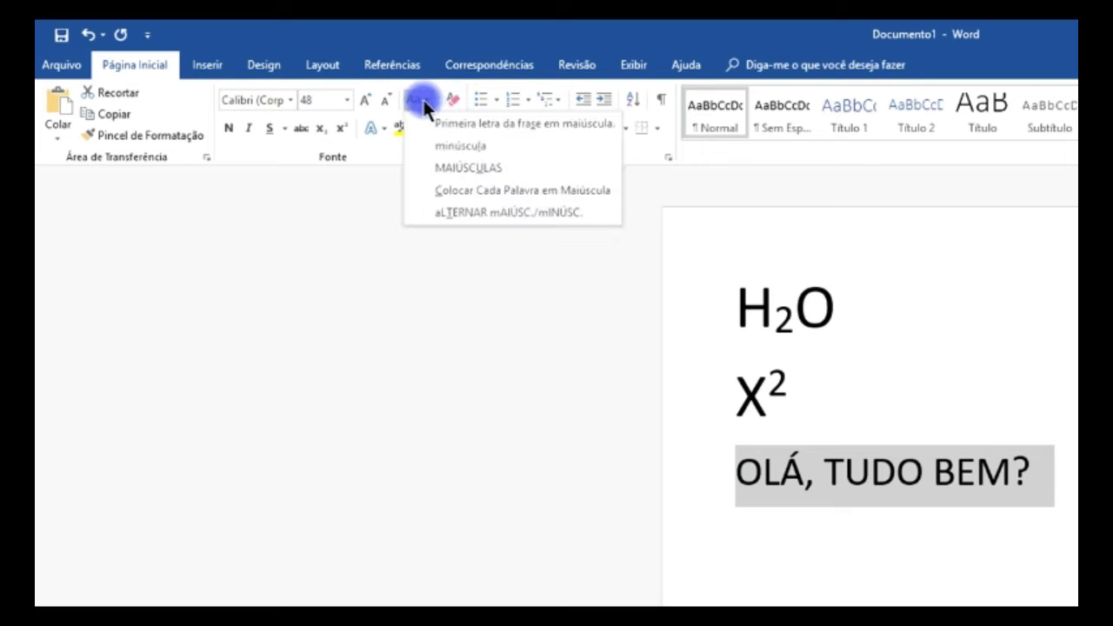
left_click(453, 146)
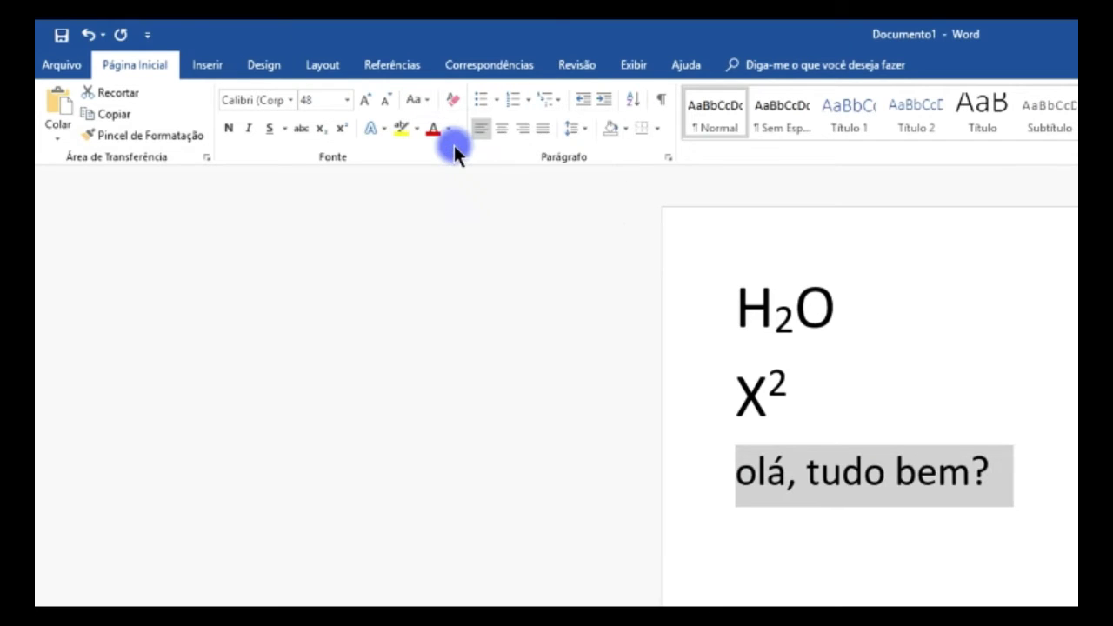
left_click(424, 94)
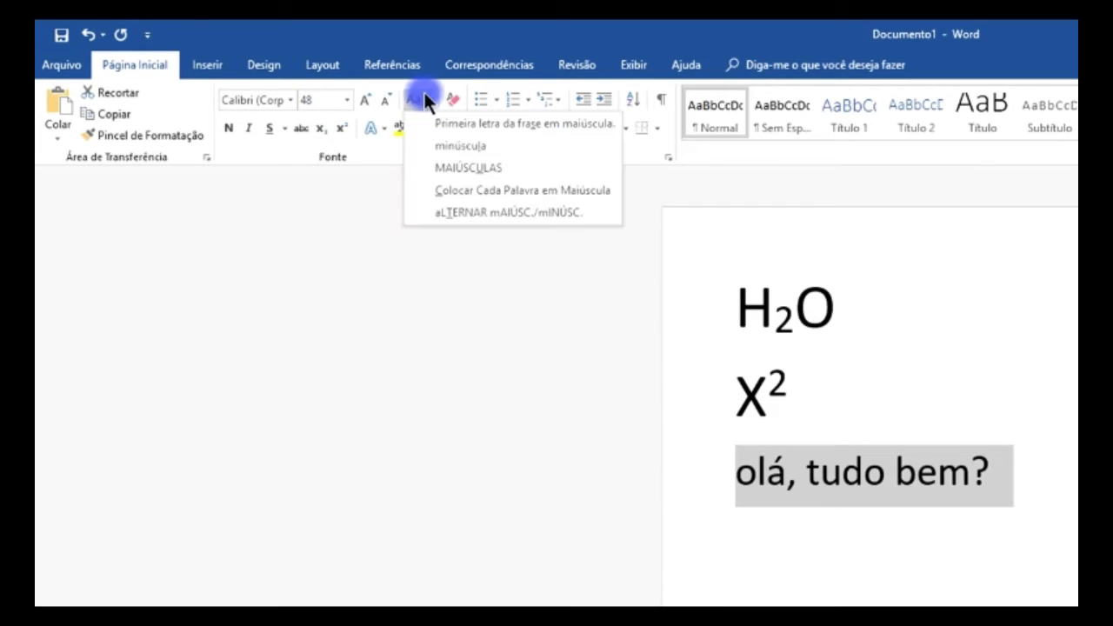
left_click(549, 125)
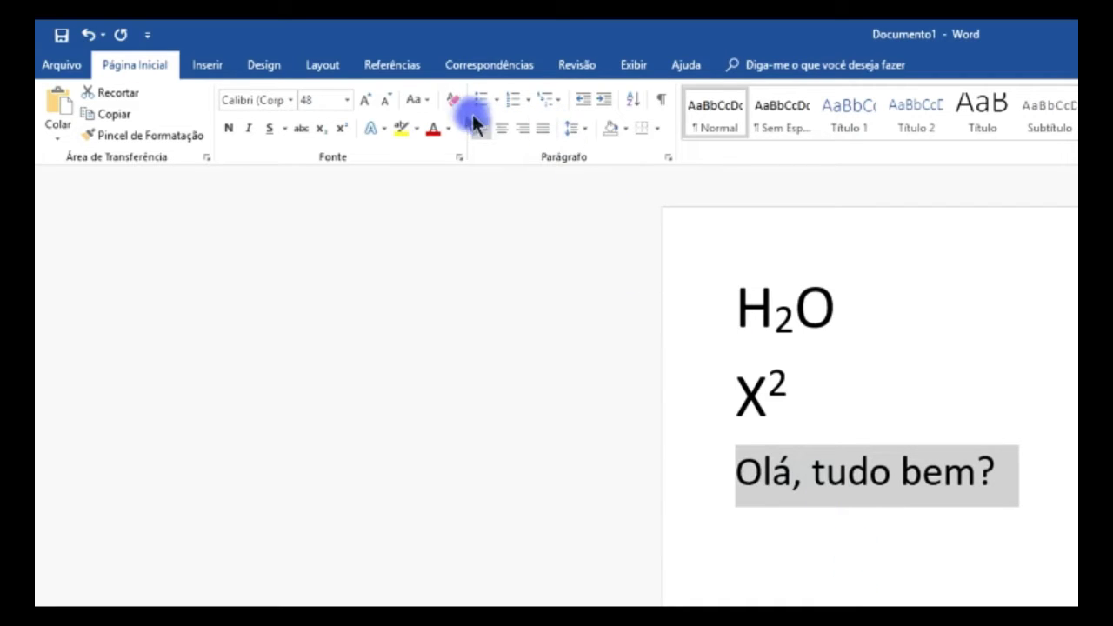
- Try toggle case and capitalise-each-word, then settle on sentence case 'Olá, tudo bem?'
left_click(423, 100)
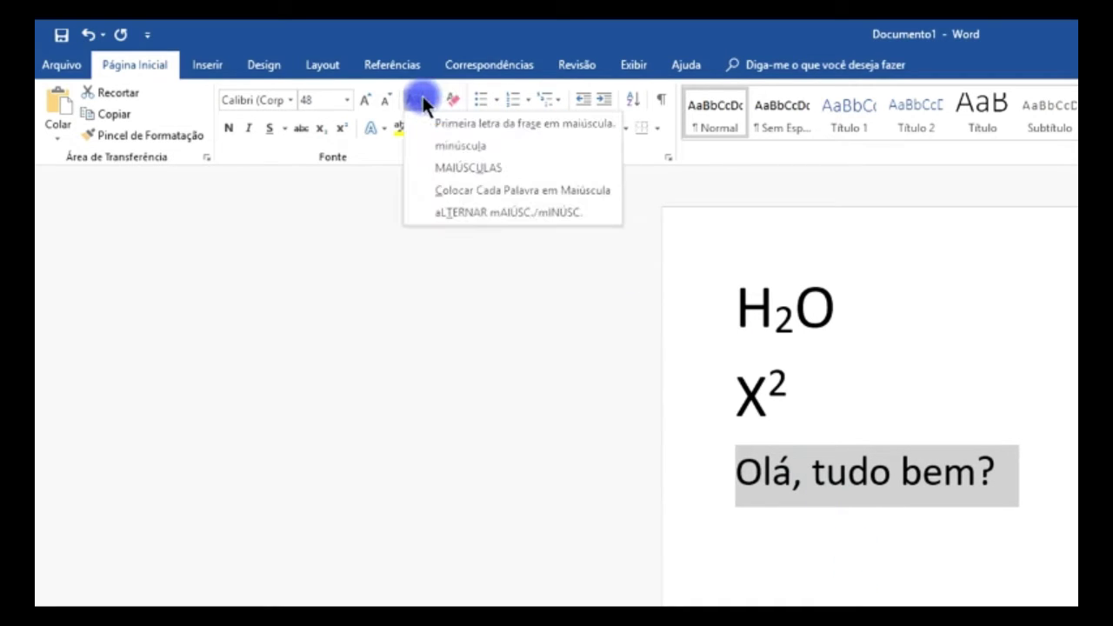
left_click(500, 215)
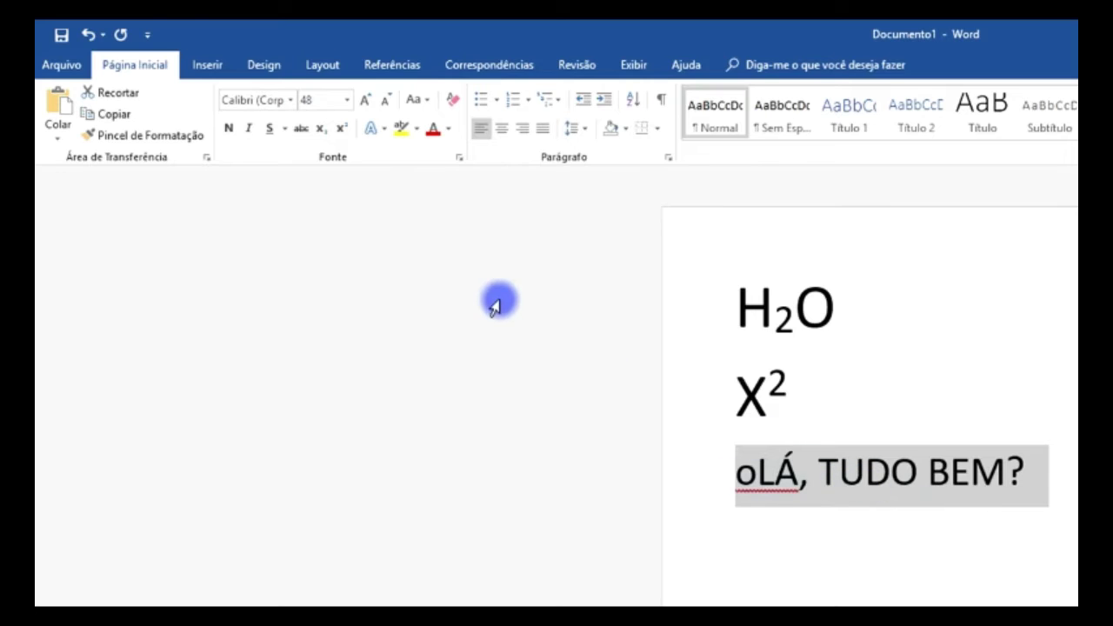
left_click(427, 99)
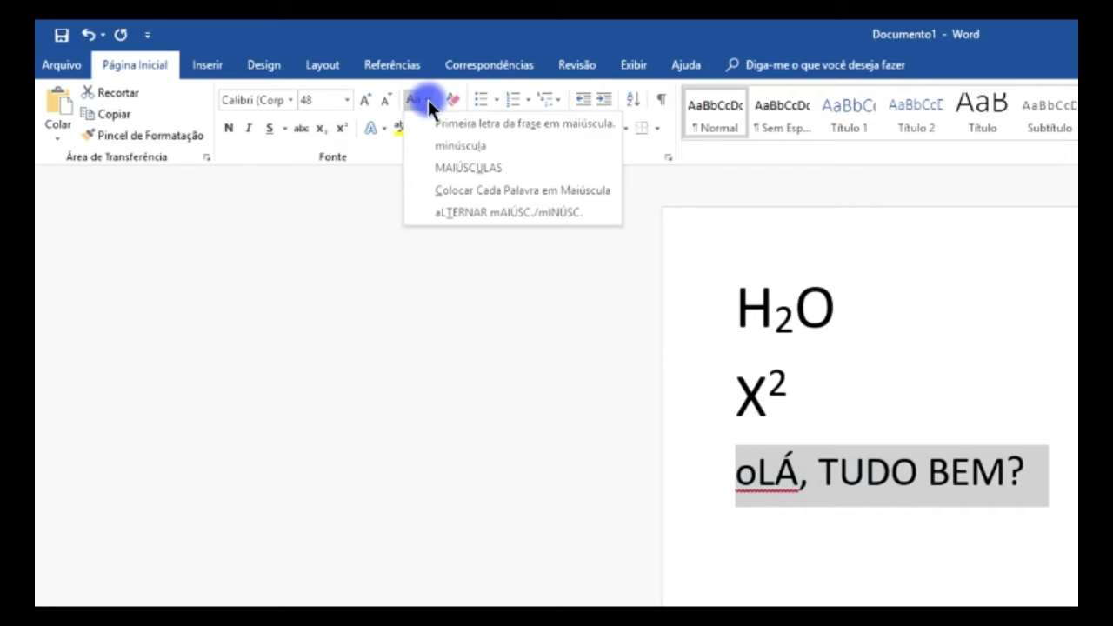
left_click(478, 190)
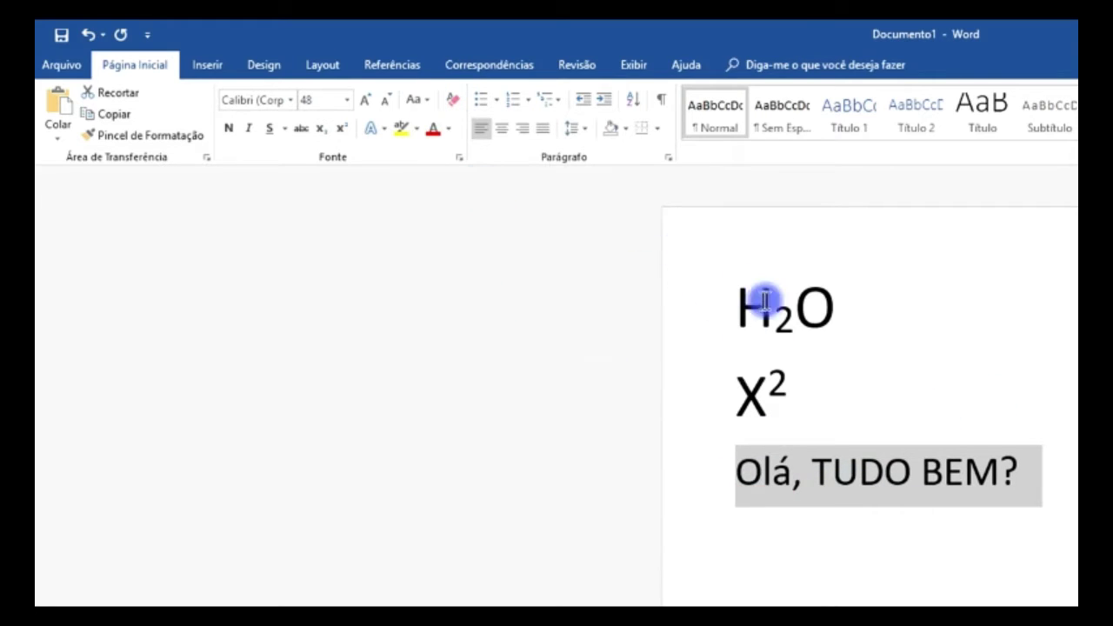
left_click(425, 100)
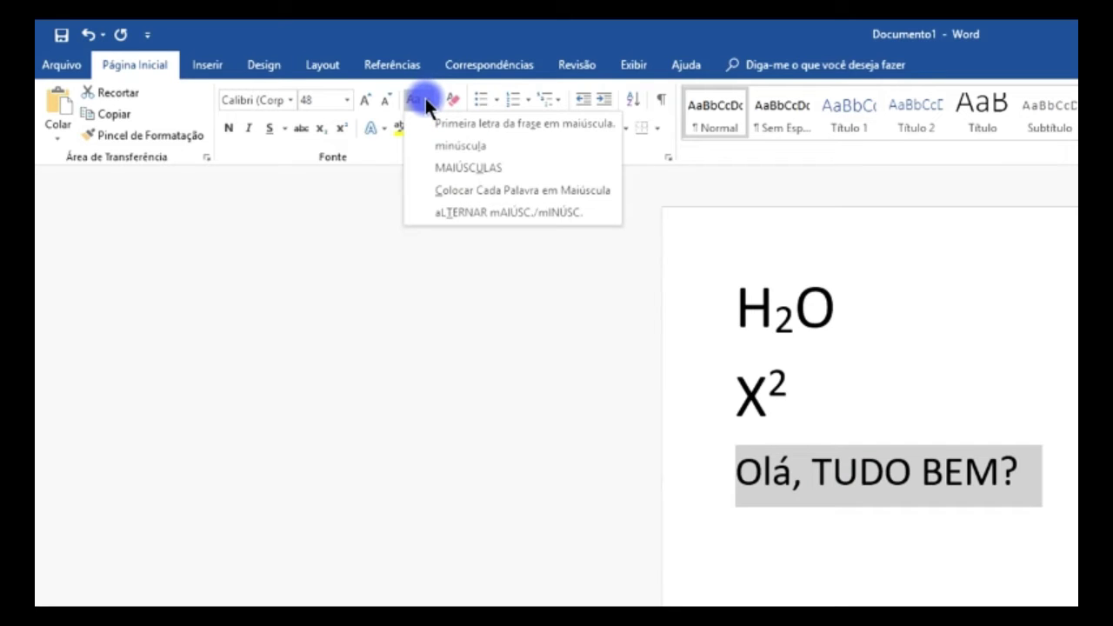
left_click(447, 120)
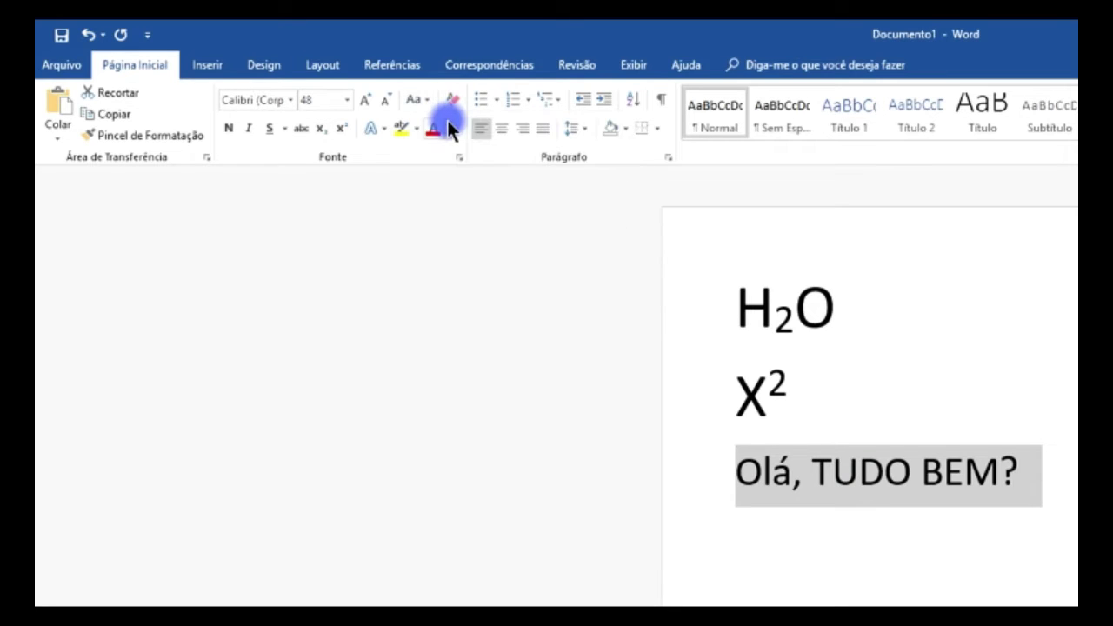
left_click(426, 99)
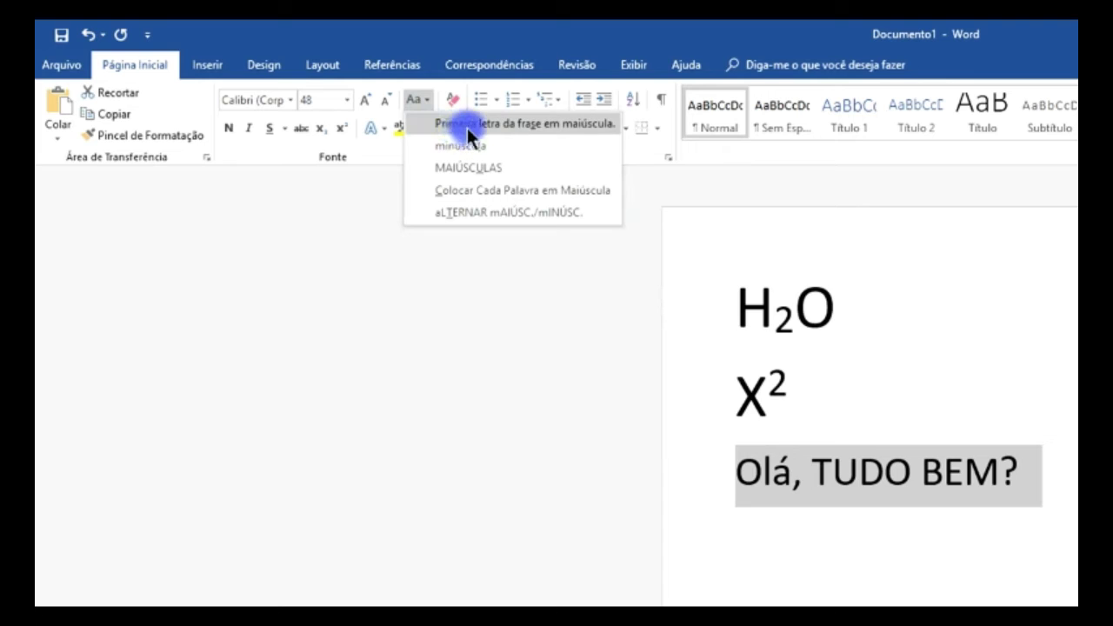
left_click(545, 126)
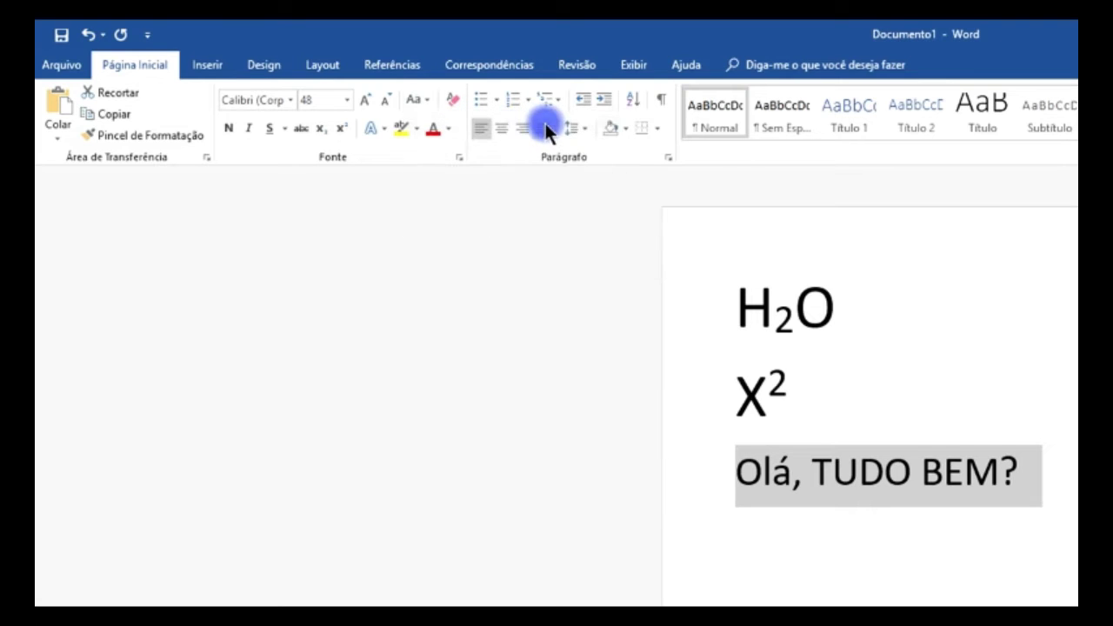
left_click(423, 102)
left_click(467, 154)
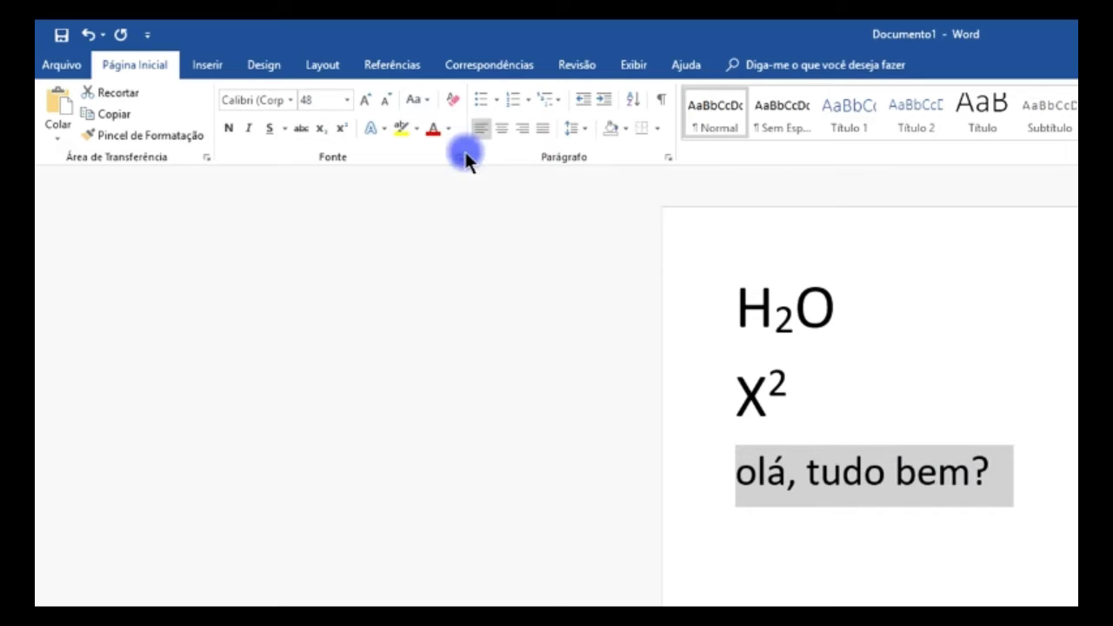
left_click(412, 98)
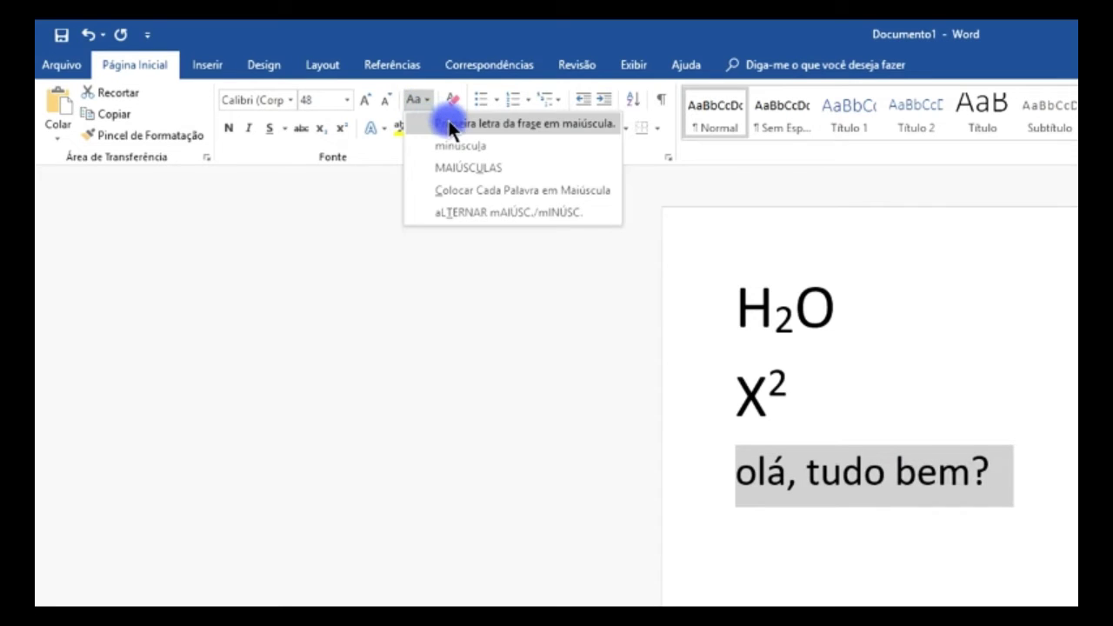
left_click(451, 124)
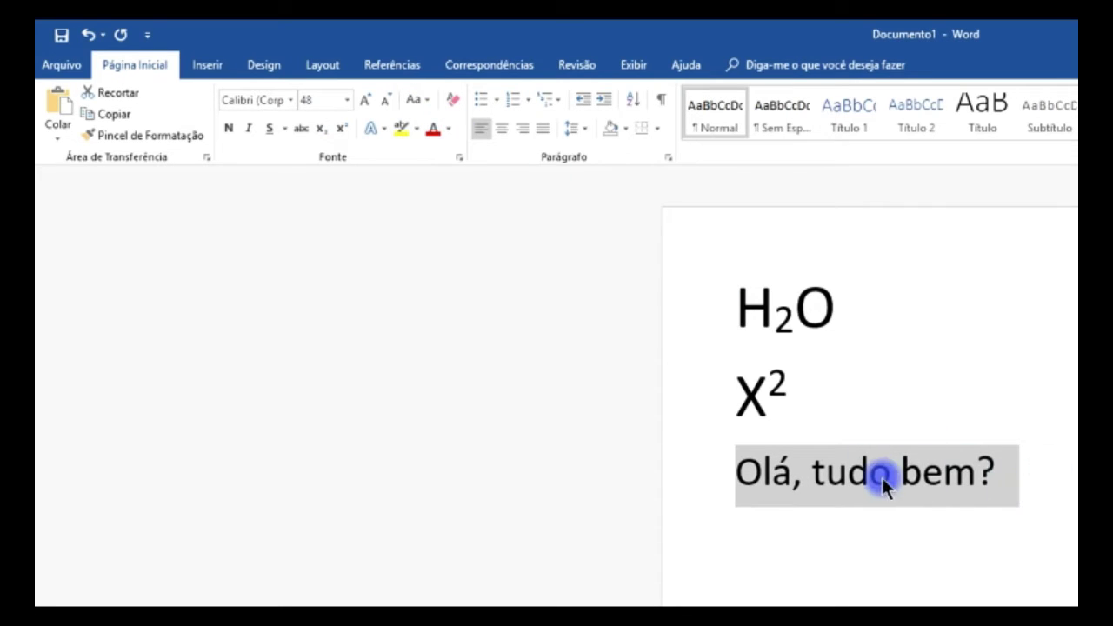
- Click at the end of 'Olá, tudo bem?' to clear the selection
left_click(1055, 470)
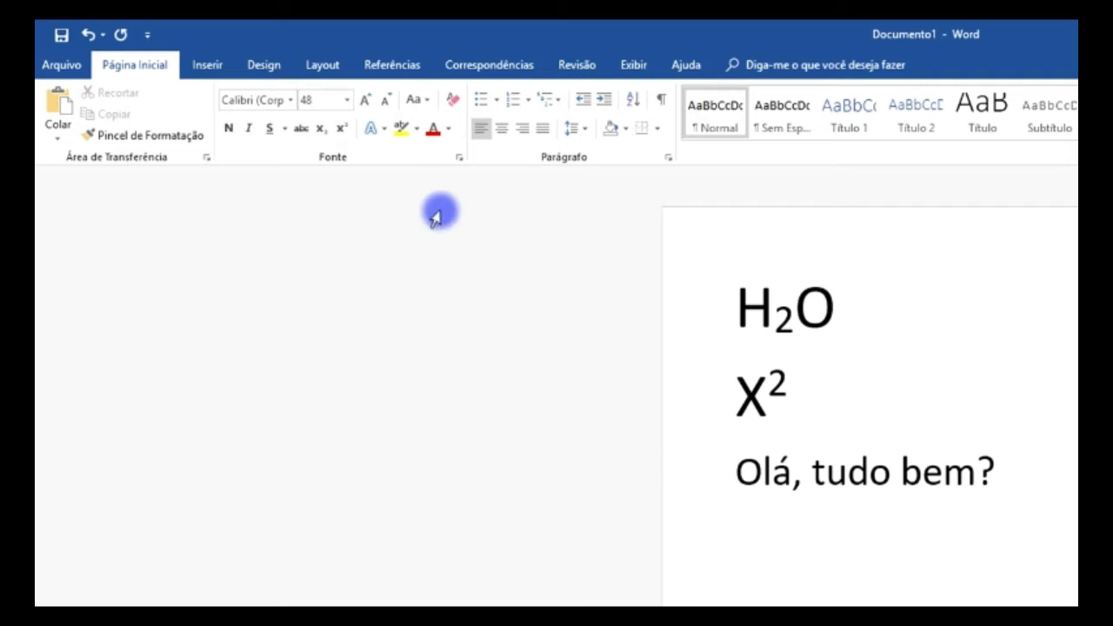
- Type 'Trabalho de Geografia' with the orange outline effect, centred at 72 pt
left_click(381, 133)
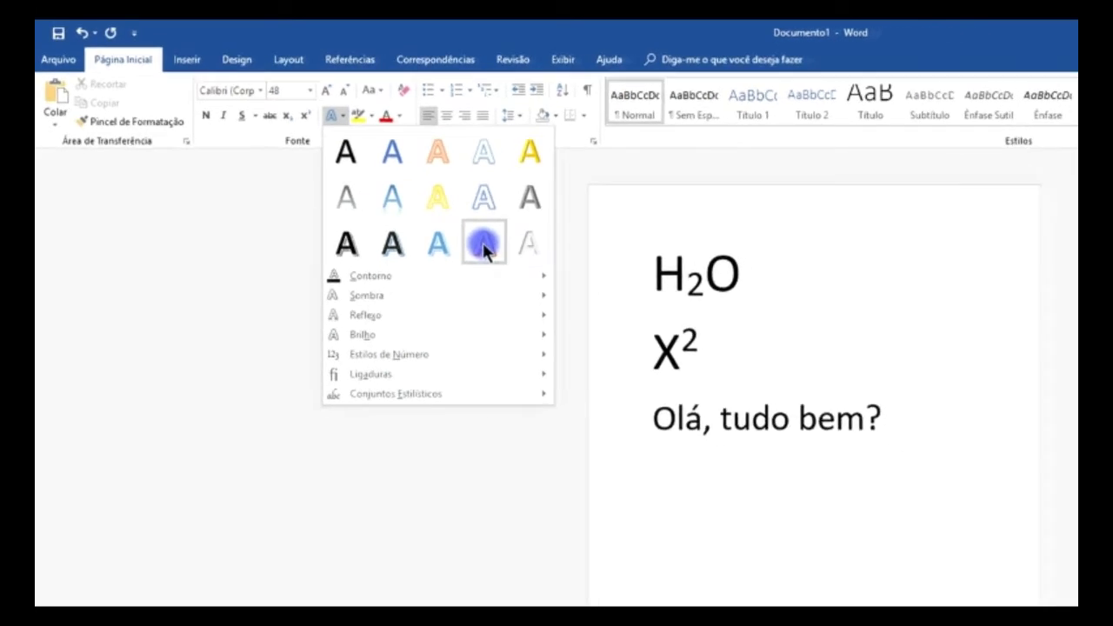
left_click(484, 250)
type("Trabalho de Gografia")
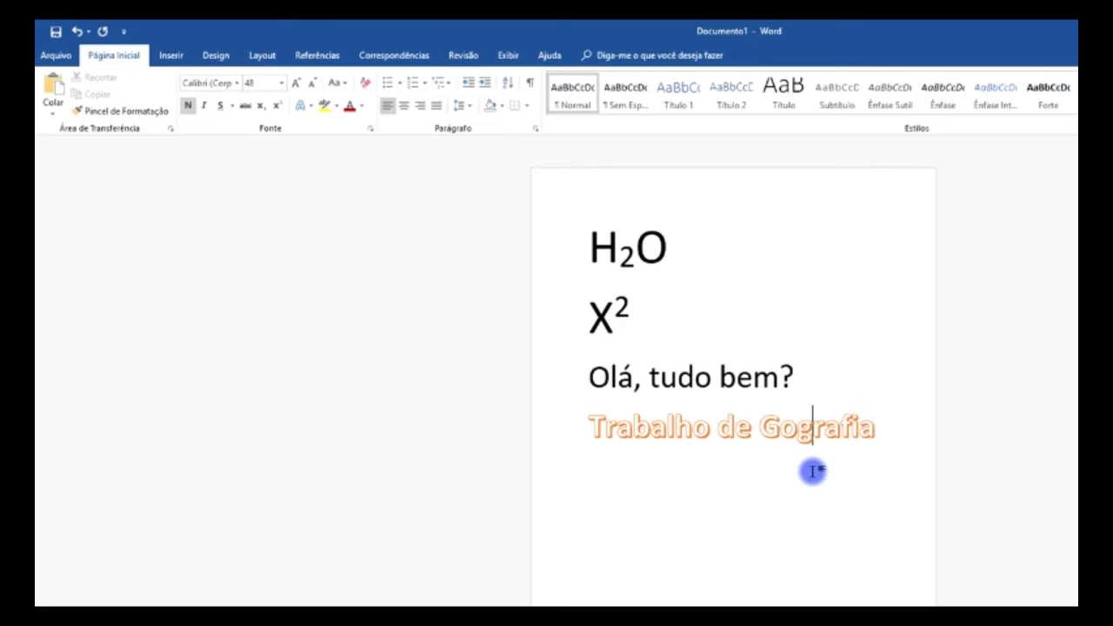
type("e")
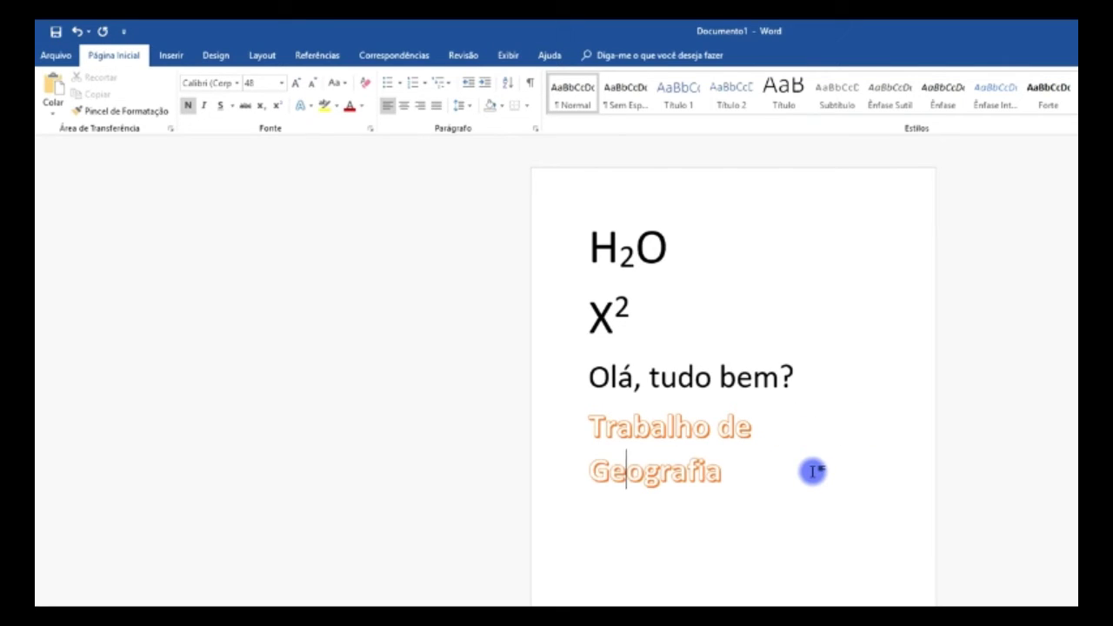
left_click_drag(743, 478, 585, 431)
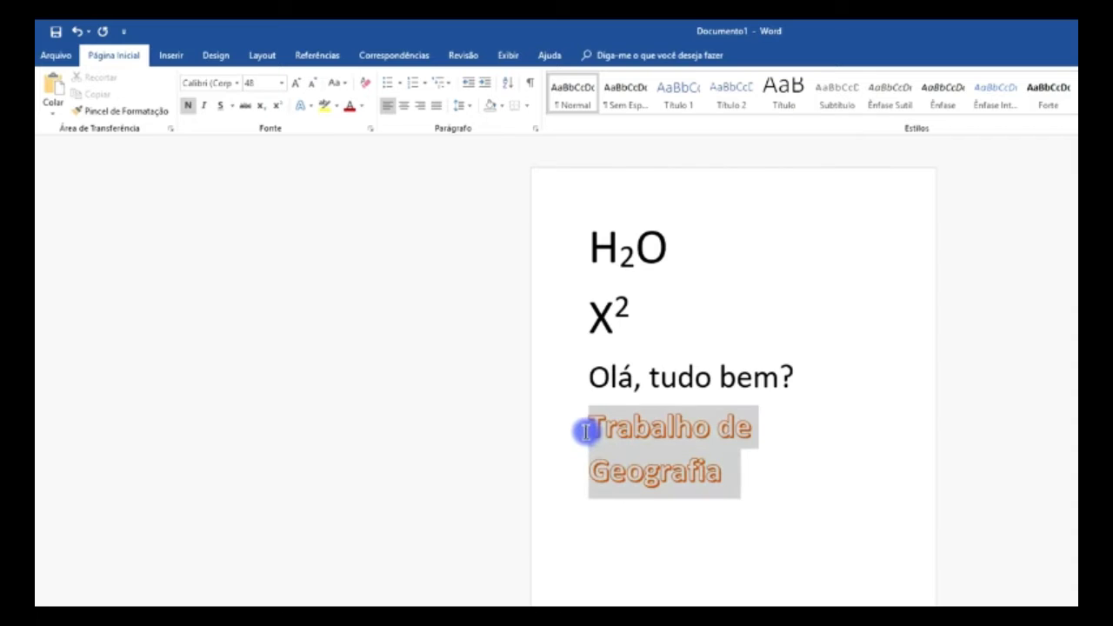
left_click(404, 107)
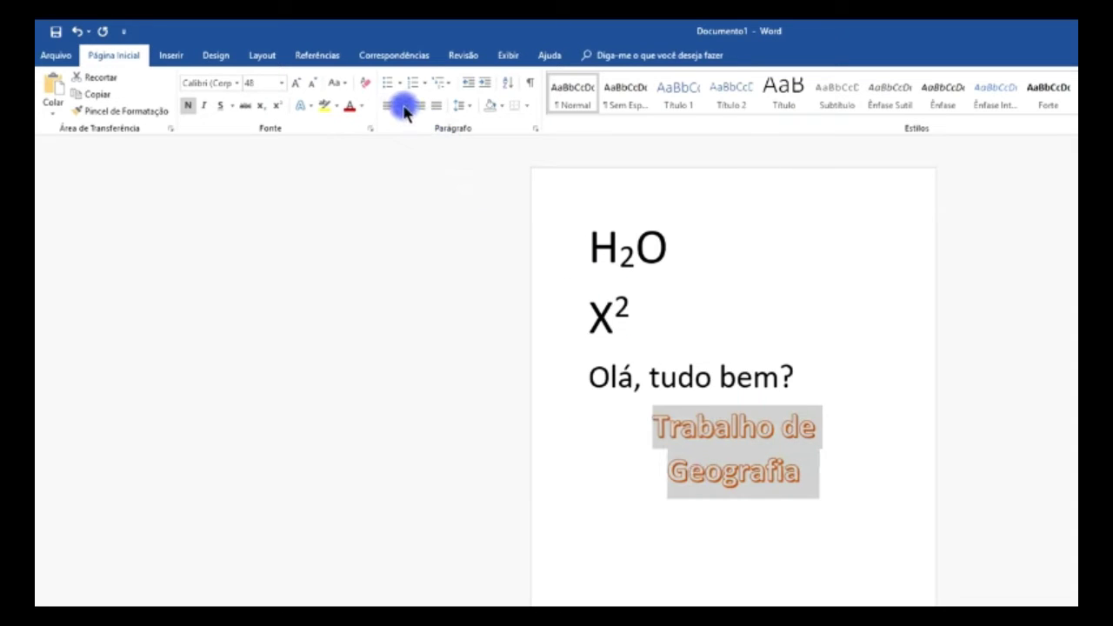
left_click(297, 84)
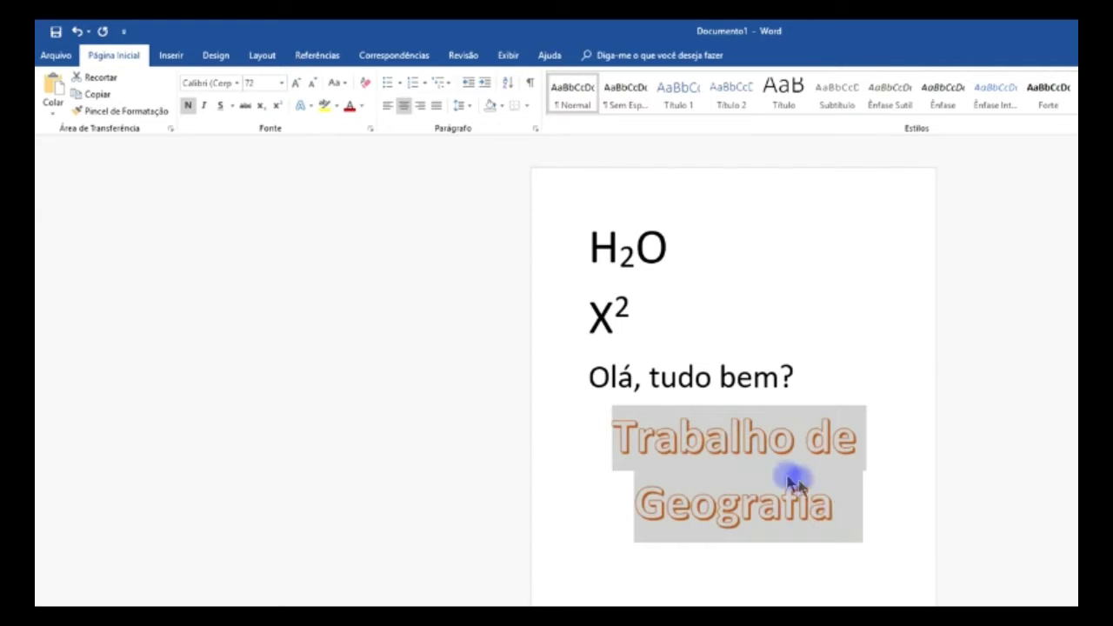
left_click(816, 600)
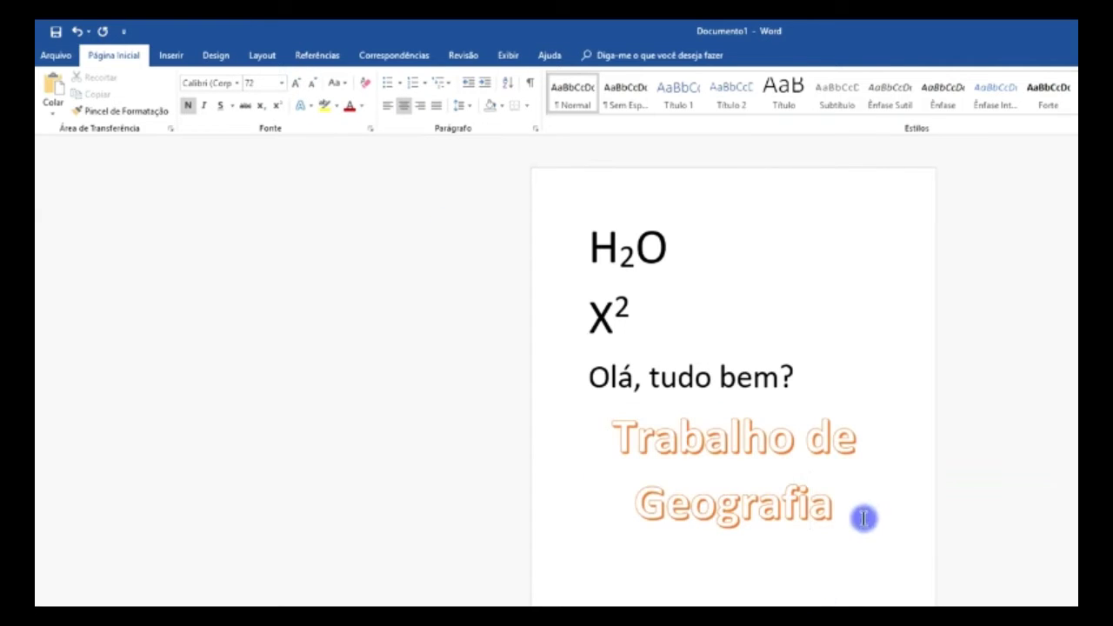
- Reselect the title and reapply the orange outlined text effect
left_click_drag(863, 518, 601, 454)
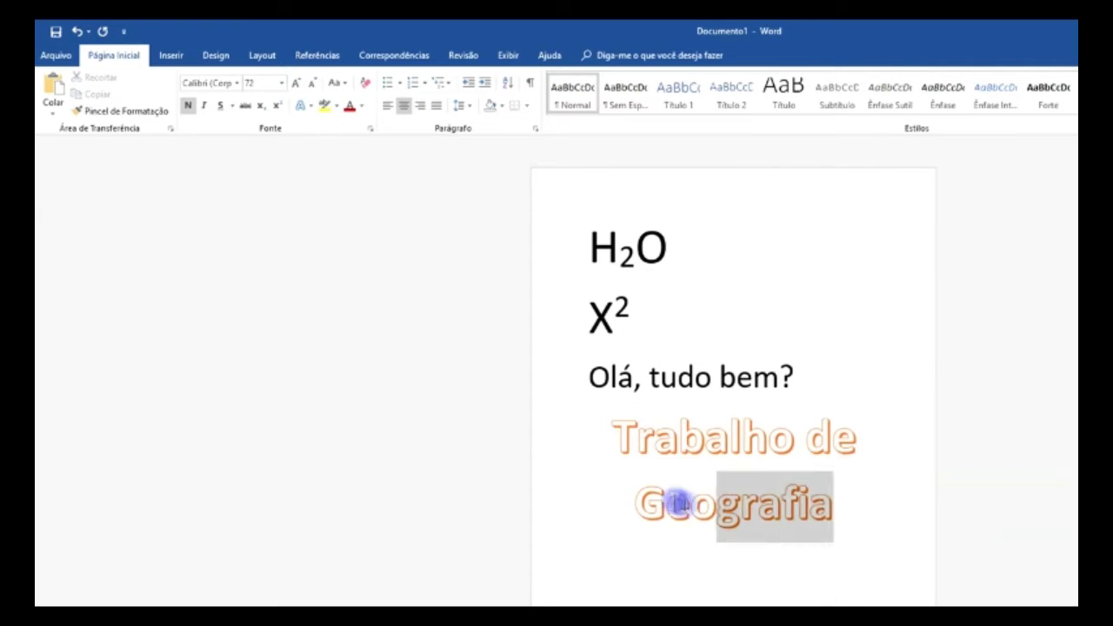
left_click(310, 112)
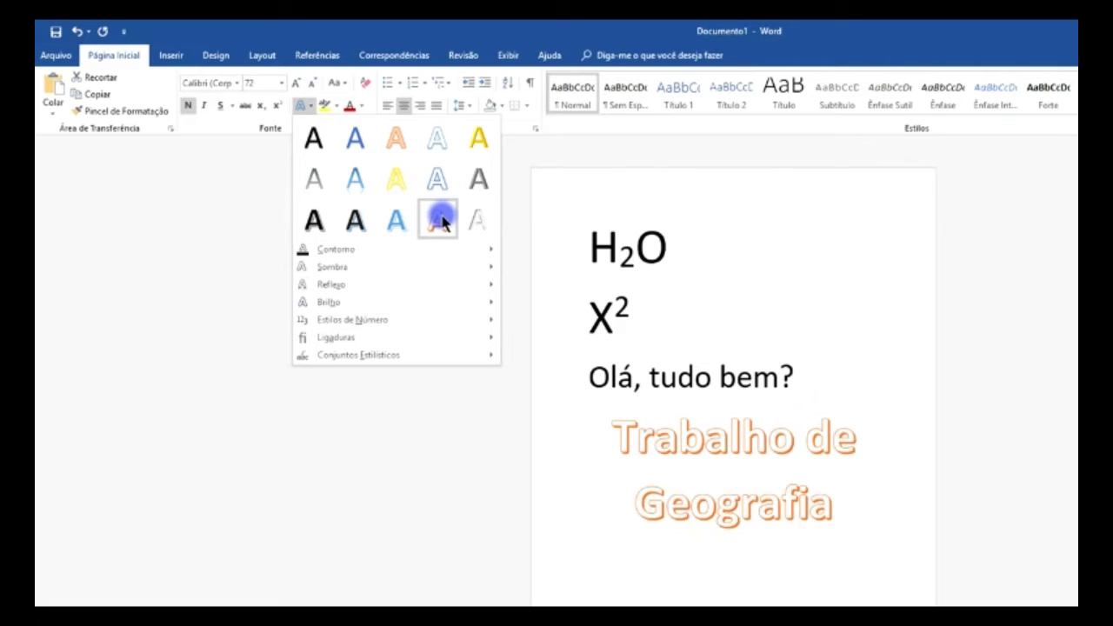
left_click(440, 220)
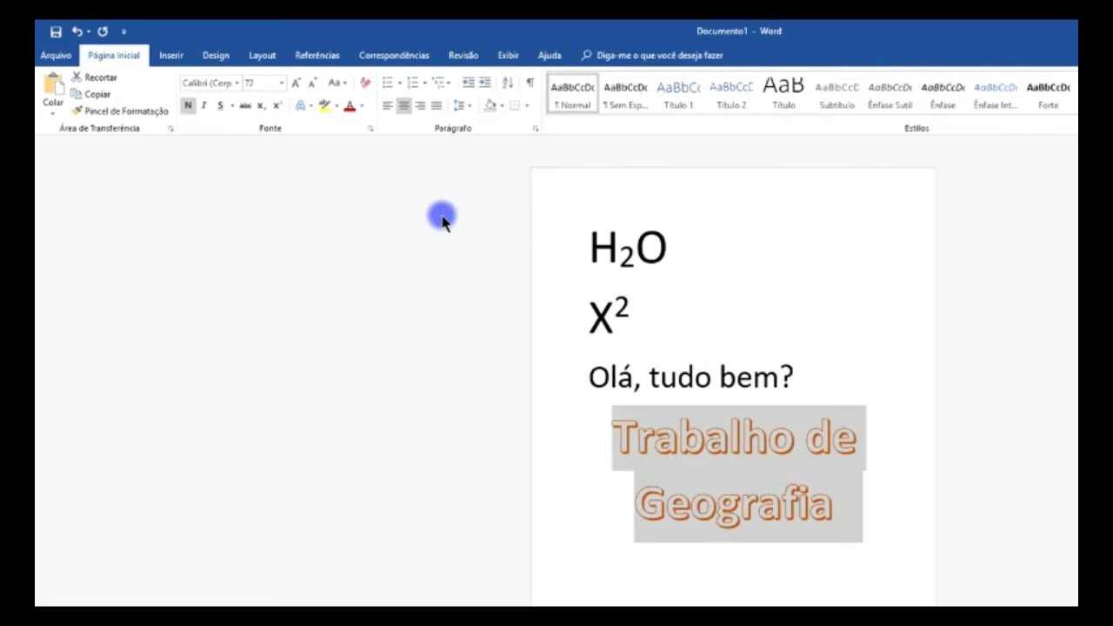
left_click(306, 106)
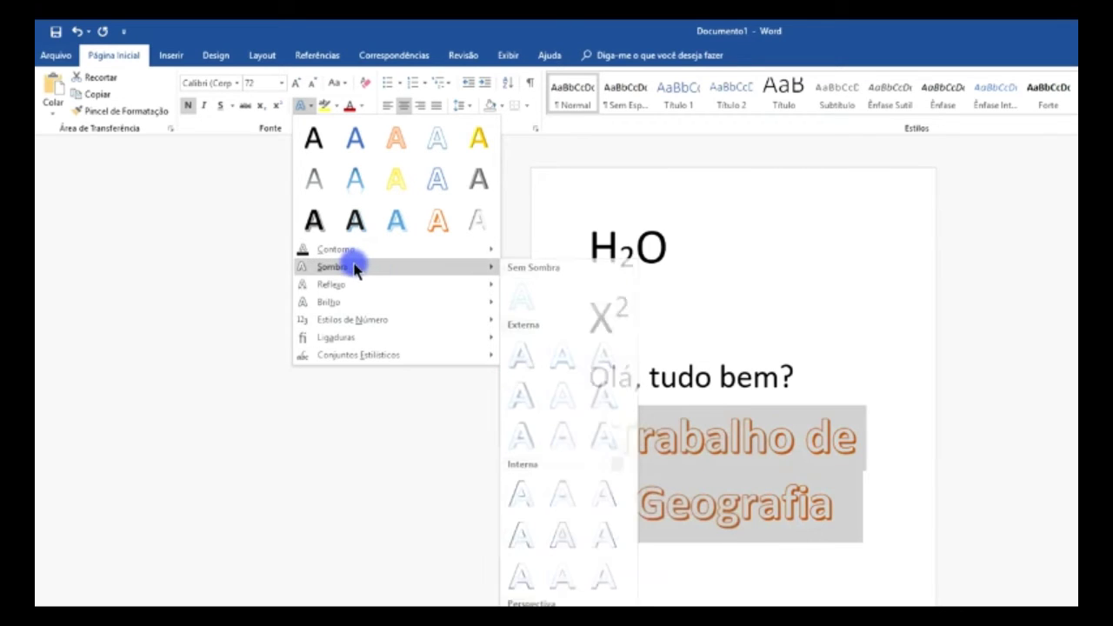
mouse_move(332, 267)
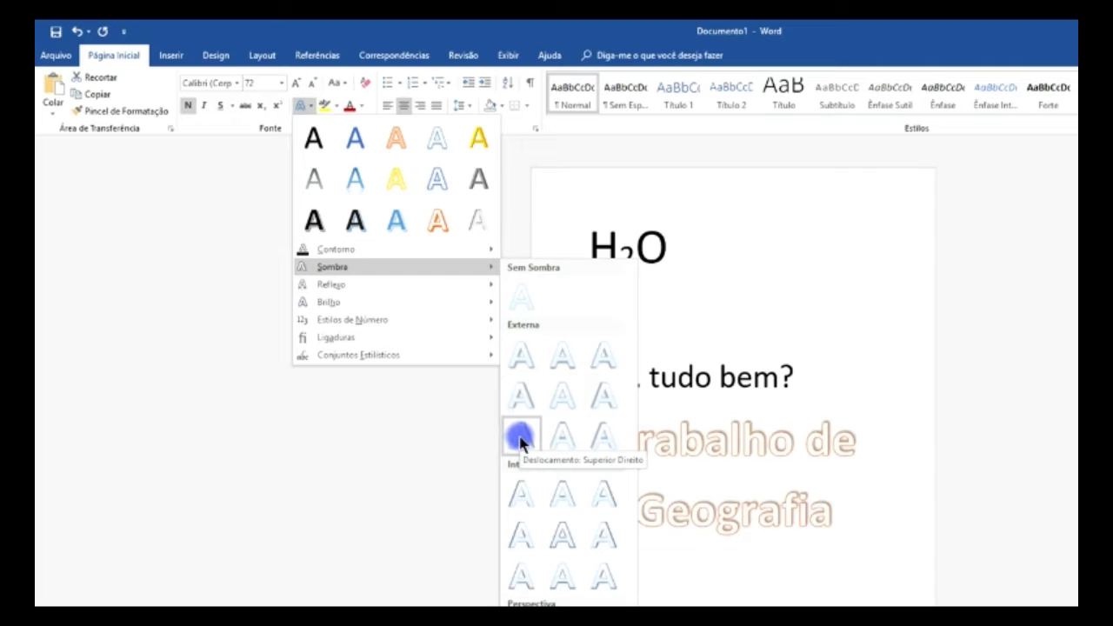
- Add an offset shadow to the title, then click after it to deselect
left_click(520, 438)
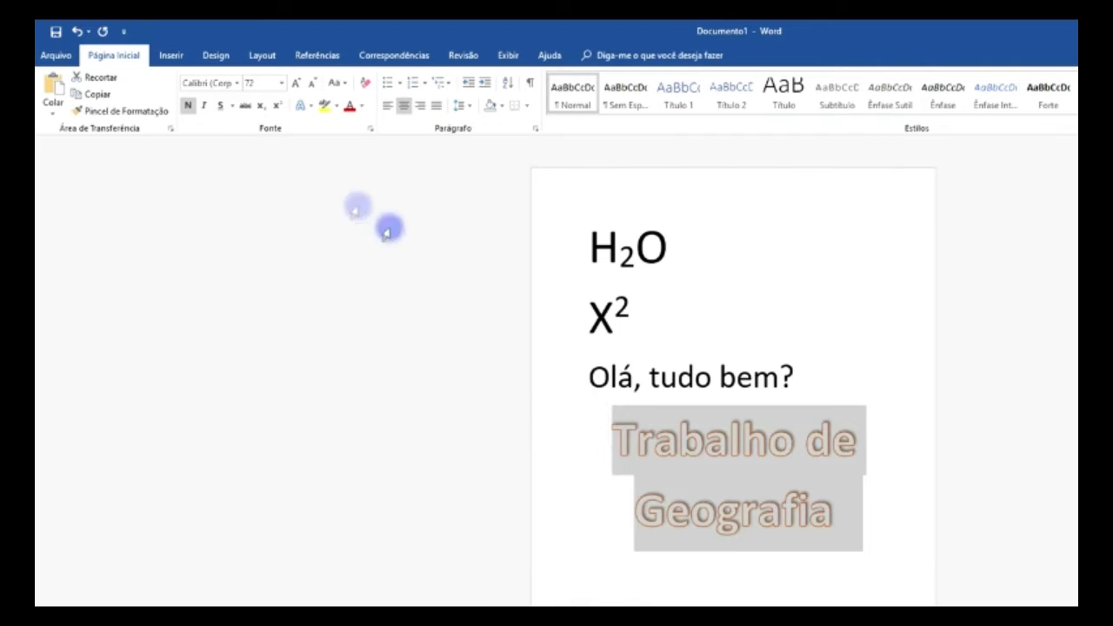
left_click(304, 106)
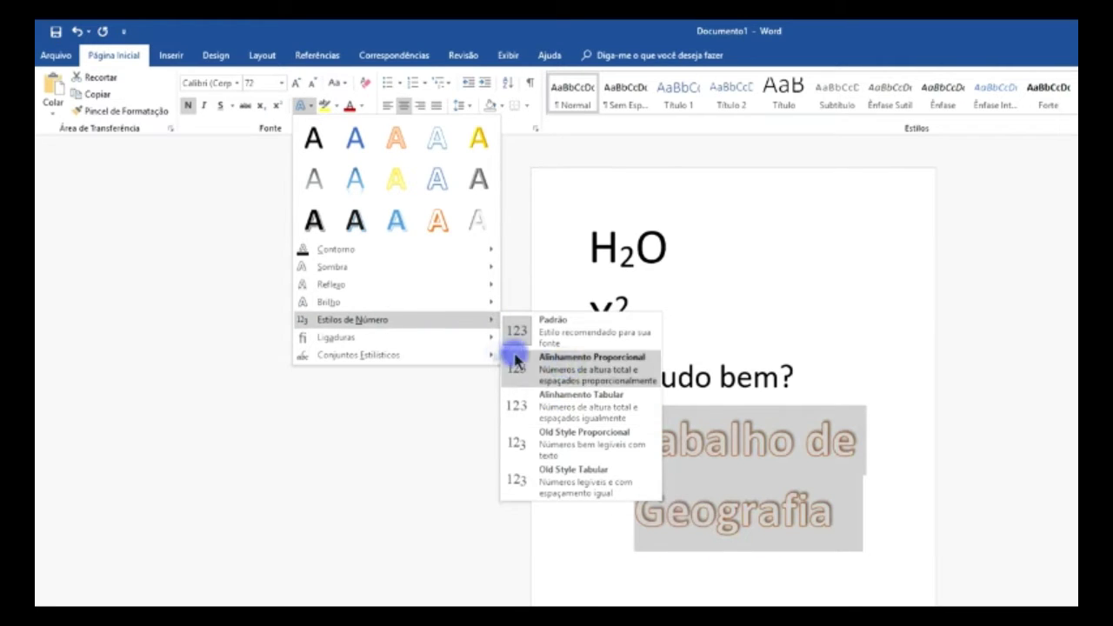
mouse_move(358, 355)
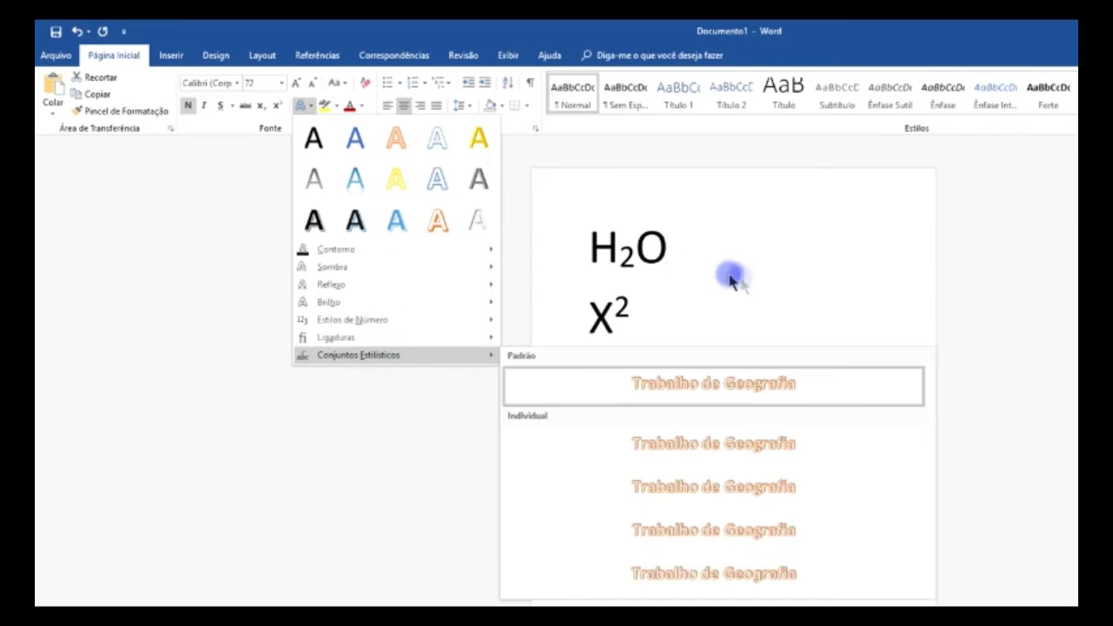
left_click(806, 265)
left_click(842, 514)
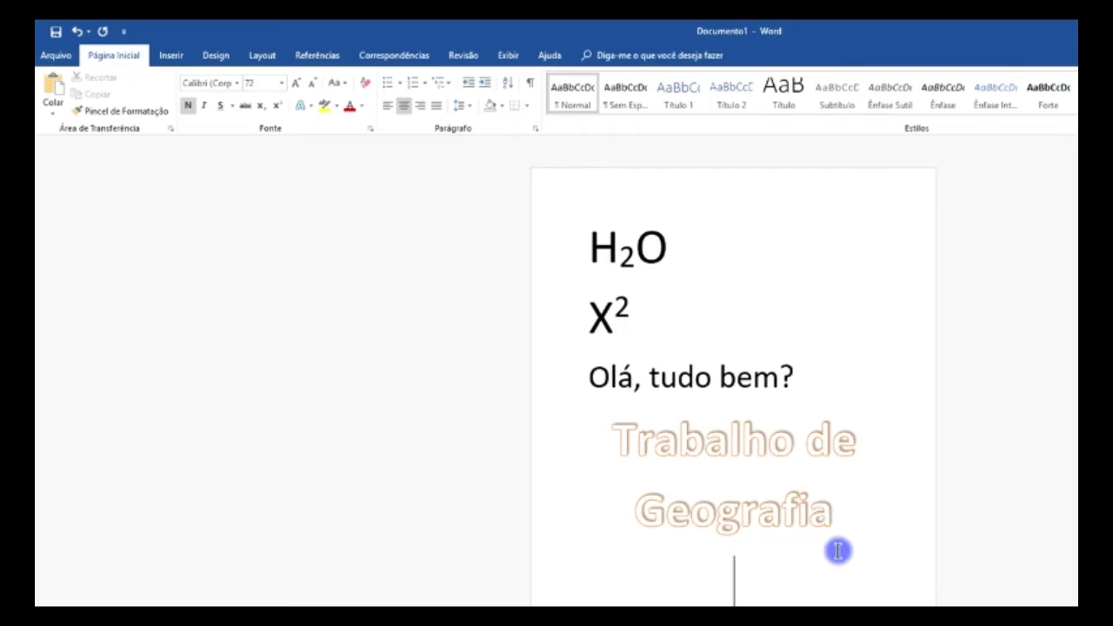
- Clear the test characters below the title and reset the empty line to Normal style
type("jjj")
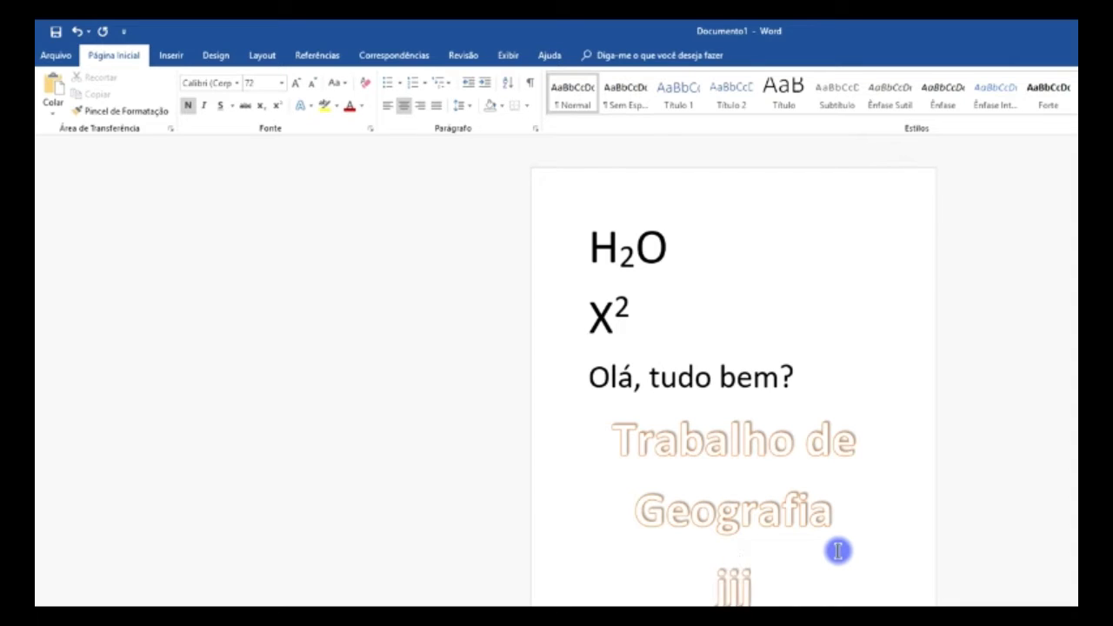
key("BackSpace")
key("BackSpace")
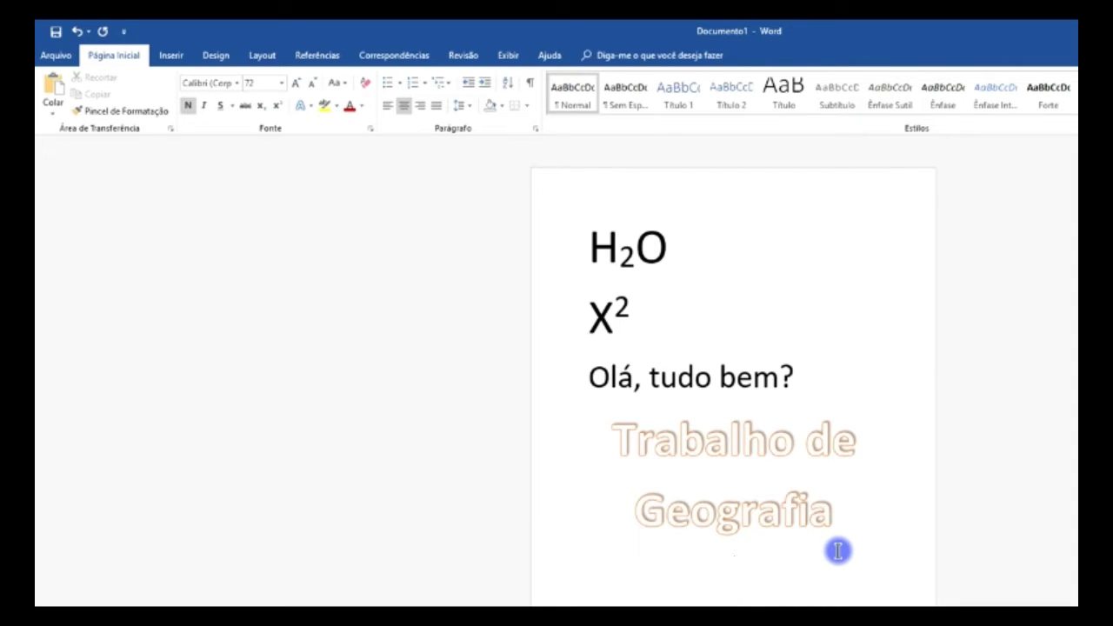
left_click(309, 106)
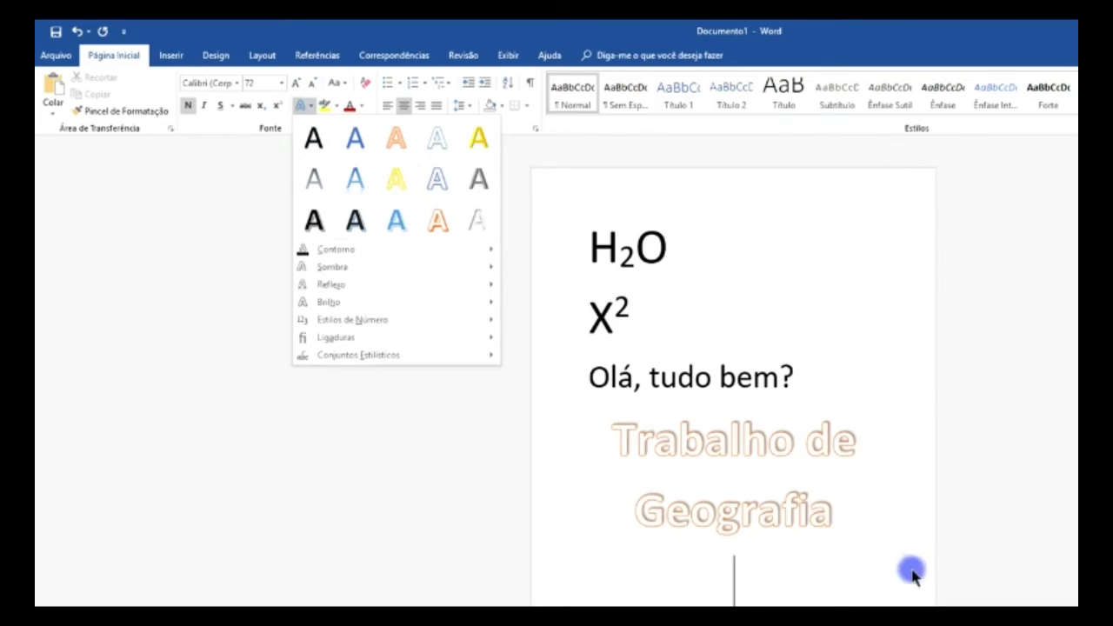
left_click(739, 583)
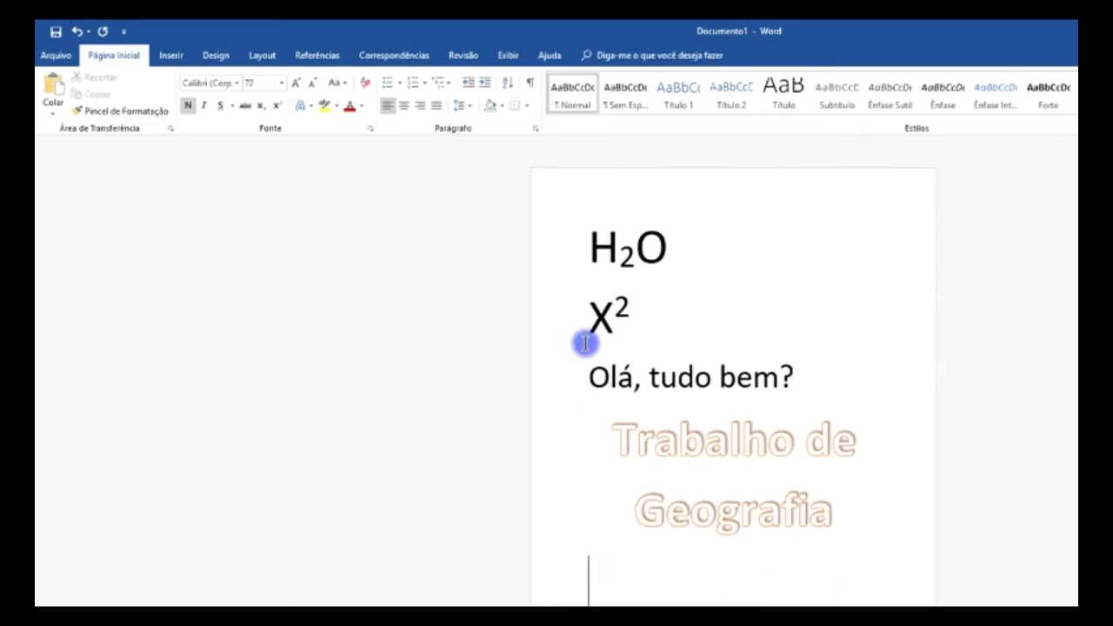
type("fdf")
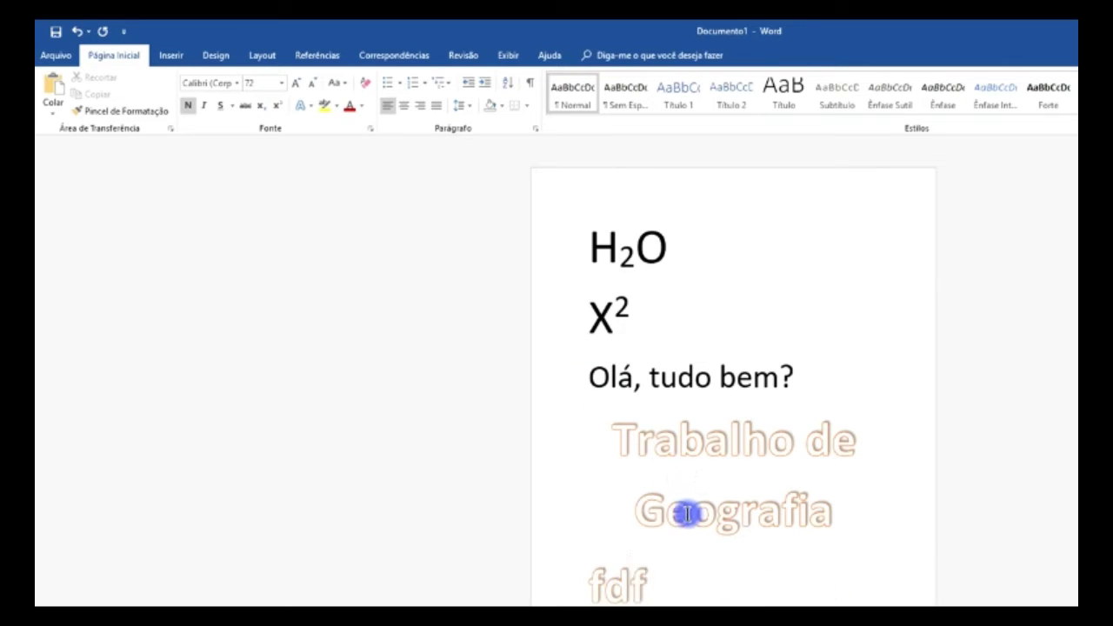
key("BackSpace")
key("BackSpace")
key("BackSpace")
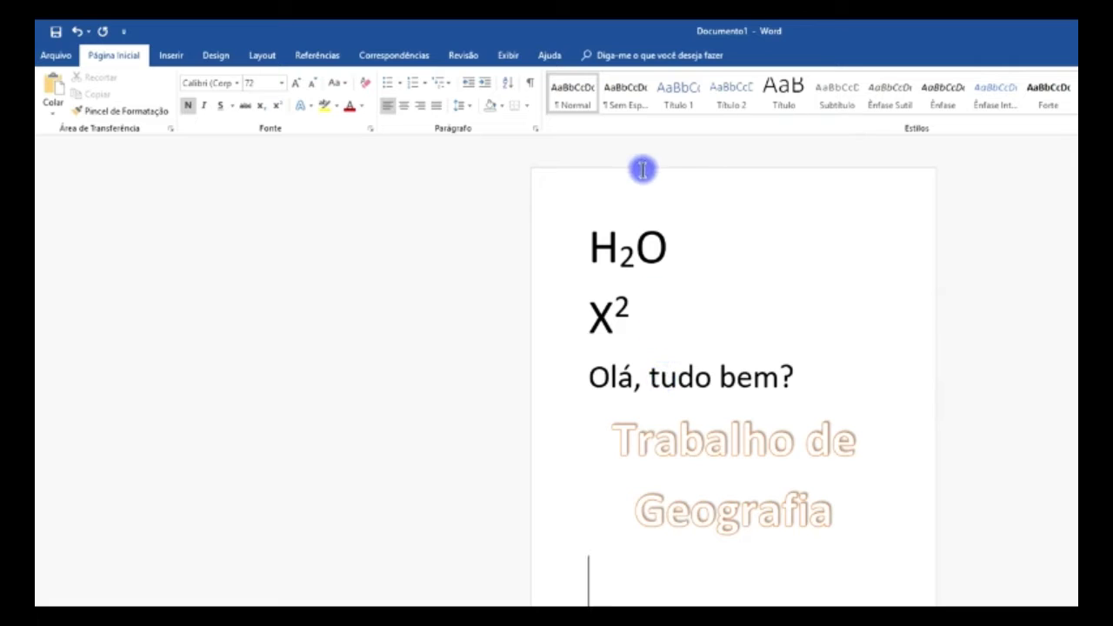
left_click(576, 98)
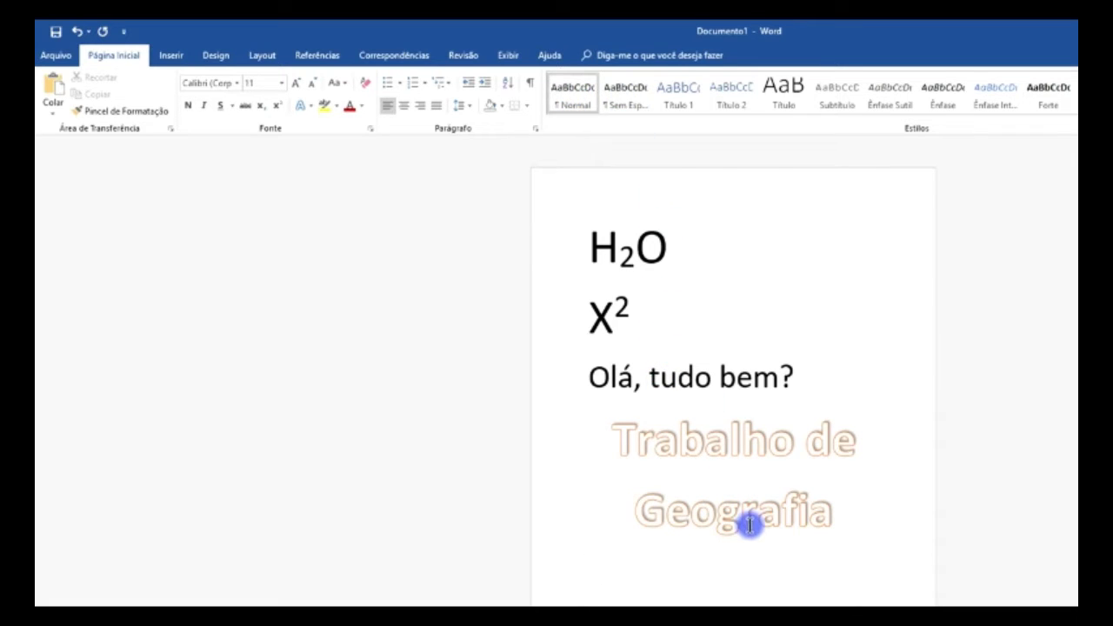
- Type trial text 'sfsdfsdf', set it to 48 pt, then delete it
type("sfsdfsdf")
key("shift+Up")
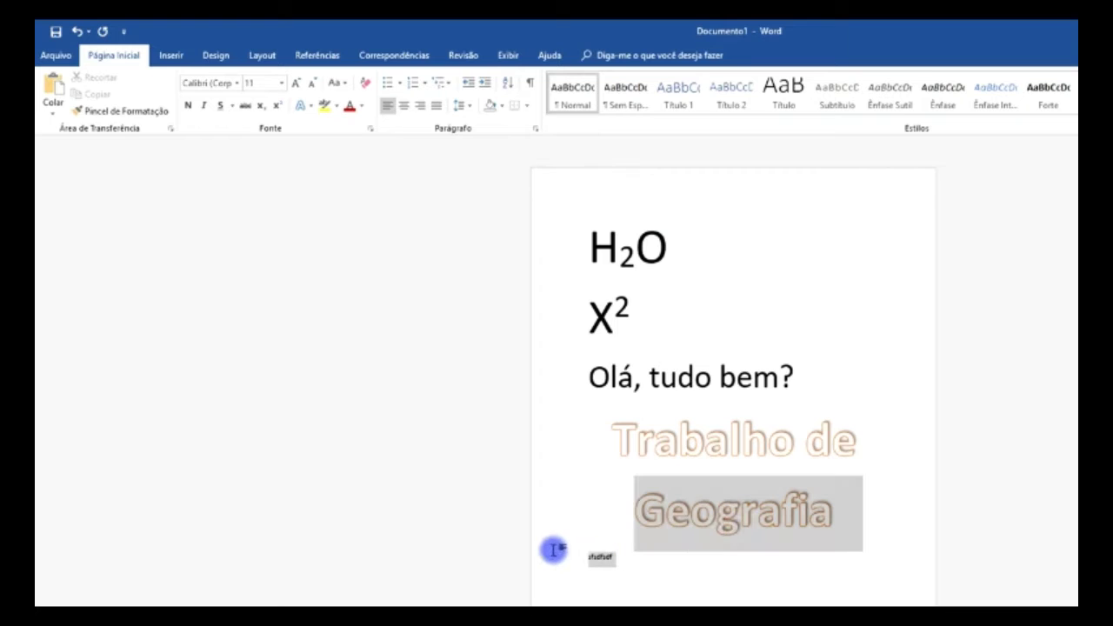
left_click(611, 571)
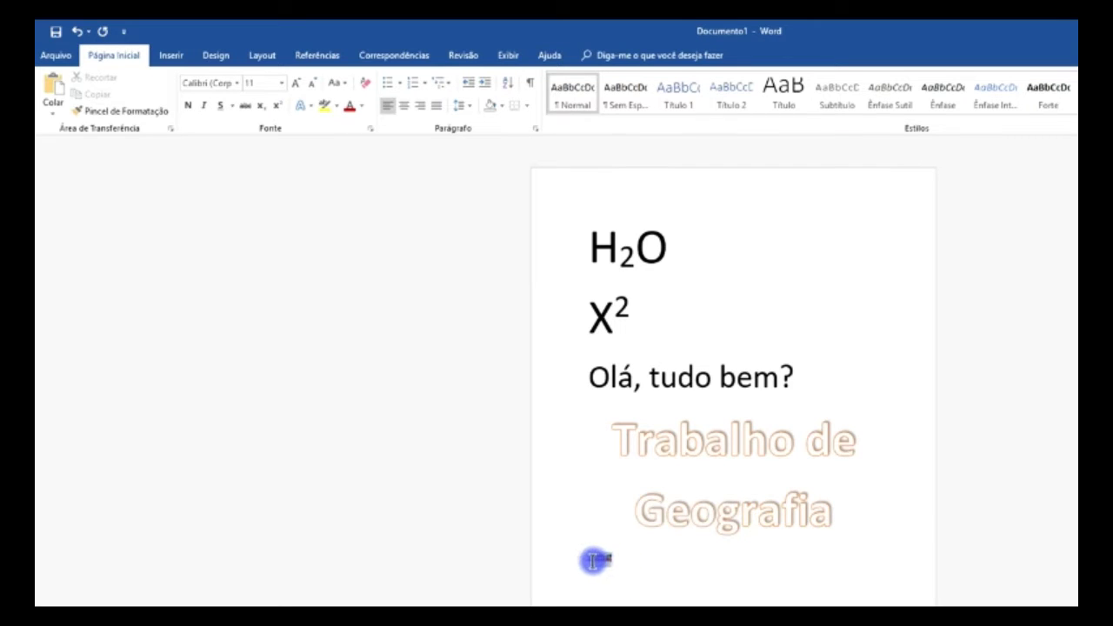
double_click(595, 561)
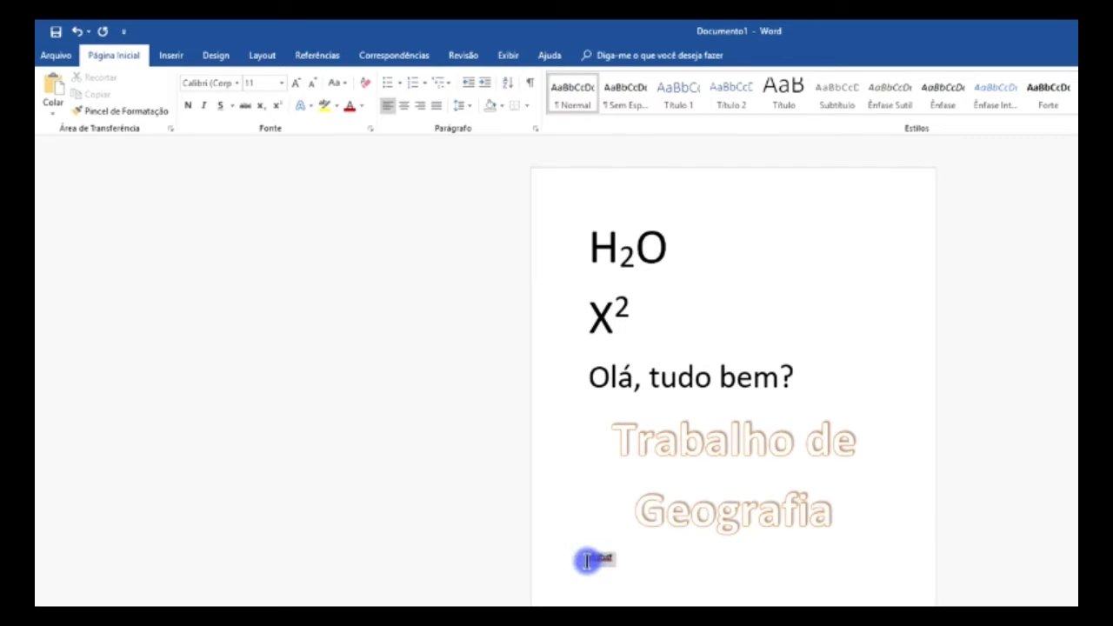
left_click(282, 84)
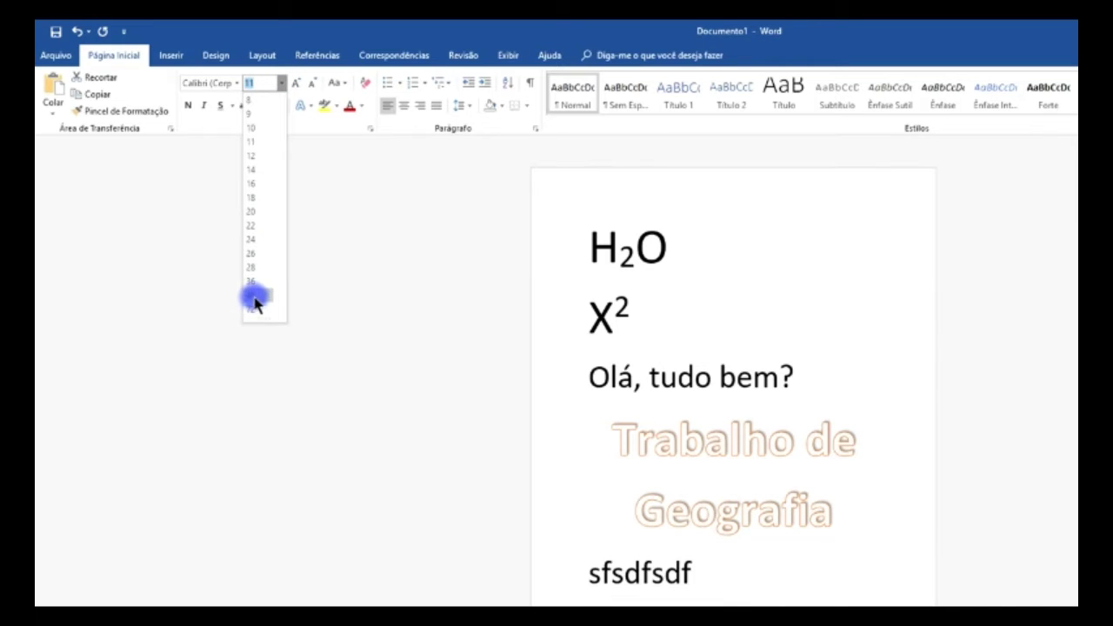
left_click(254, 296)
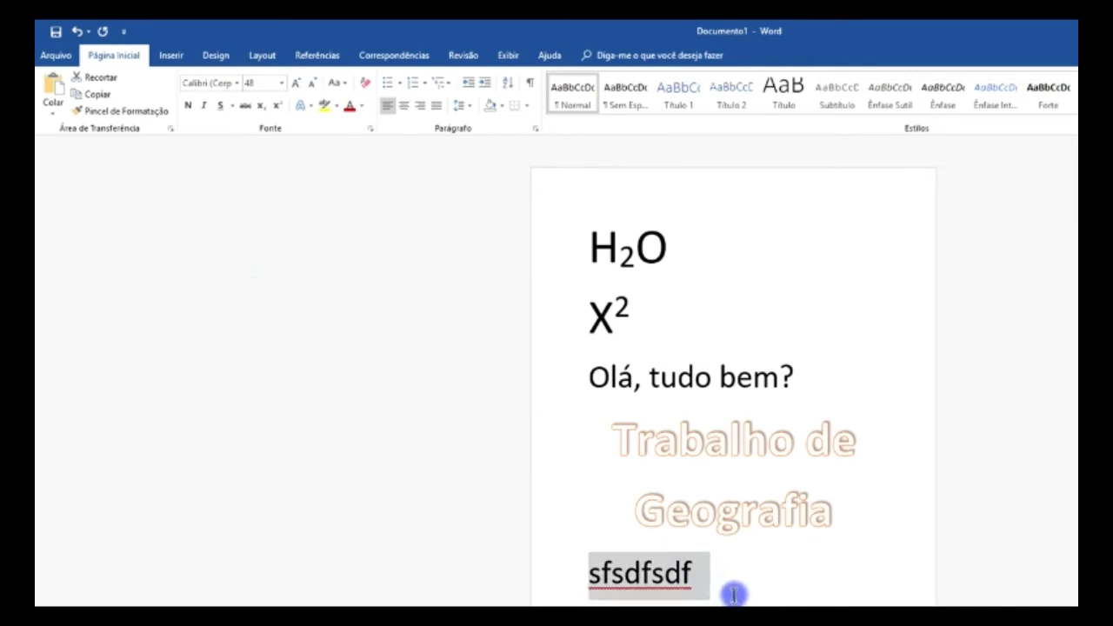
left_click_drag(719, 575, 593, 572)
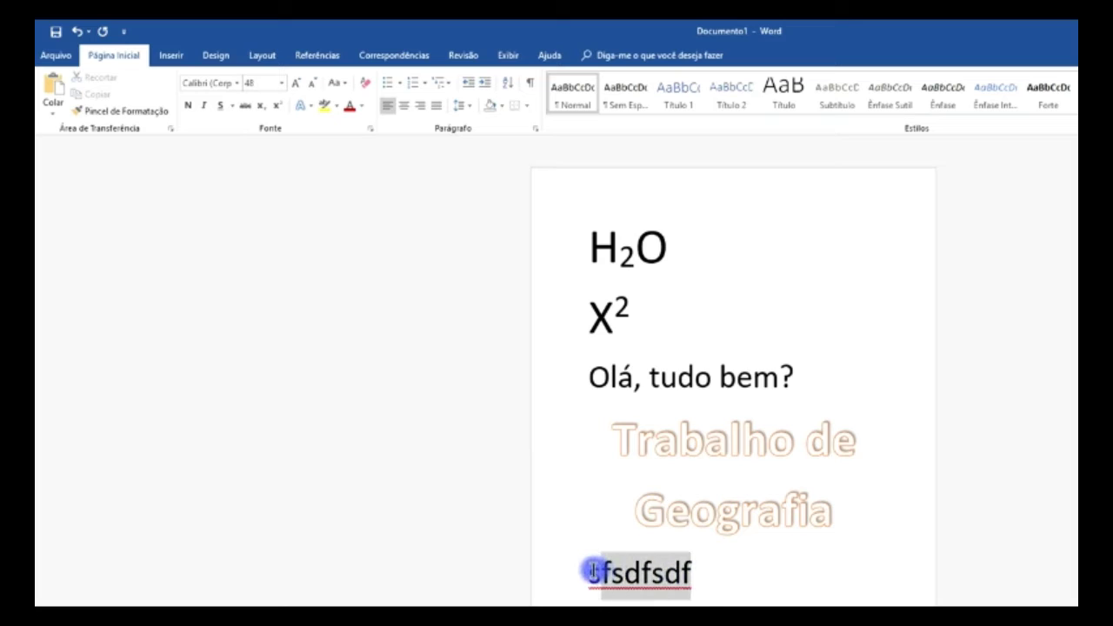
key("BackSpace")
key("BackSpace")
- Left-align the new last line and set its font size to 48
type("d")
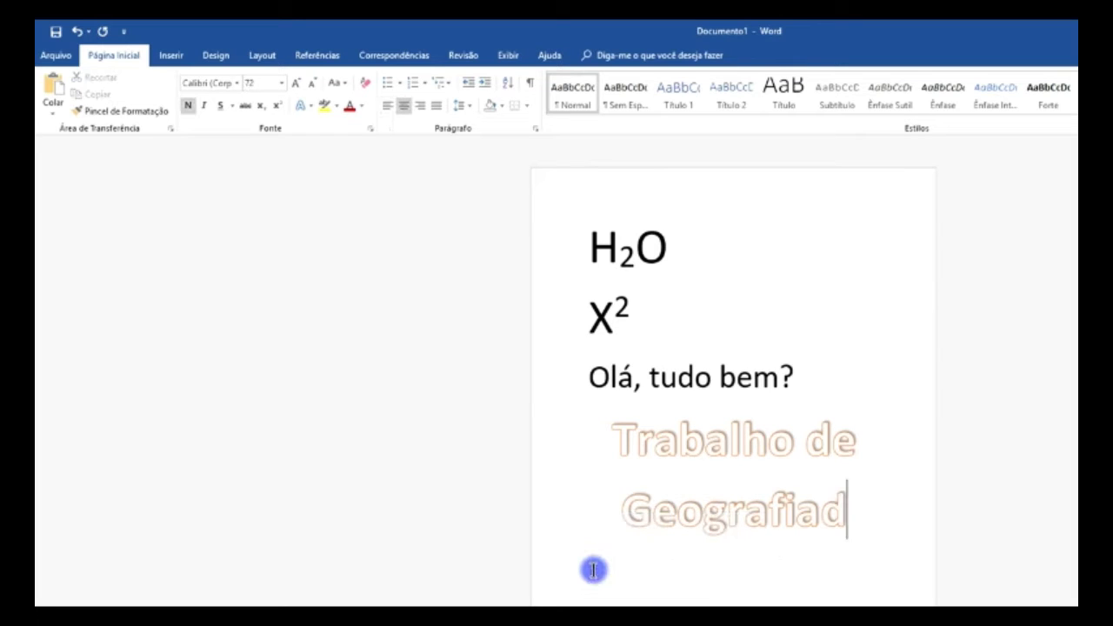
key("BackSpace")
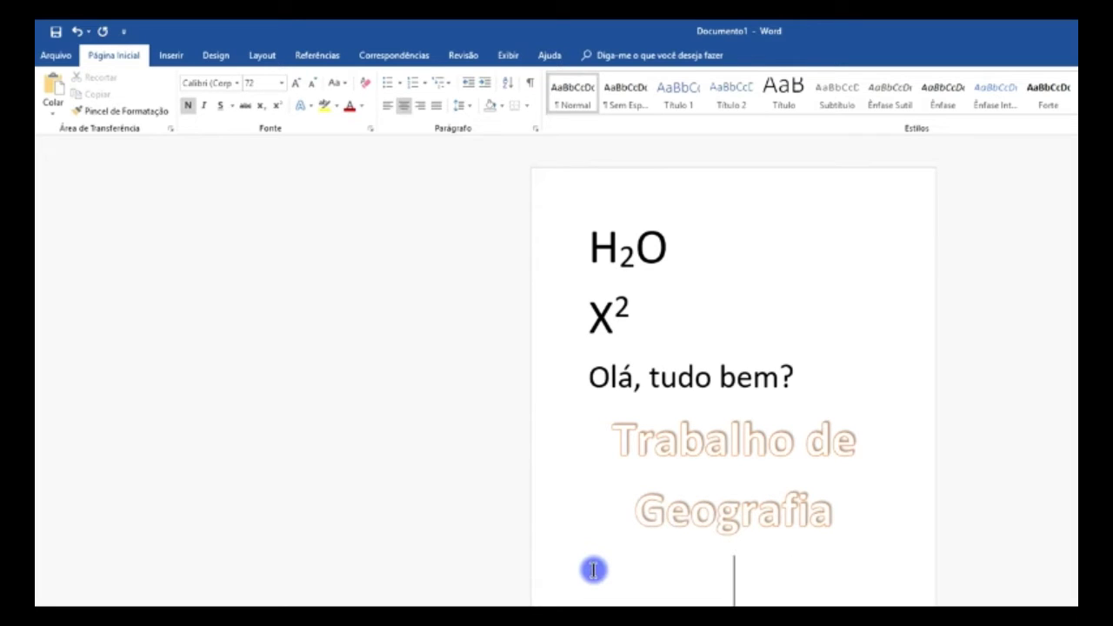
type("s")
key("BackSpace")
key("BackSpace")
key("ctrl+q")
type("s")
key("BackSpace")
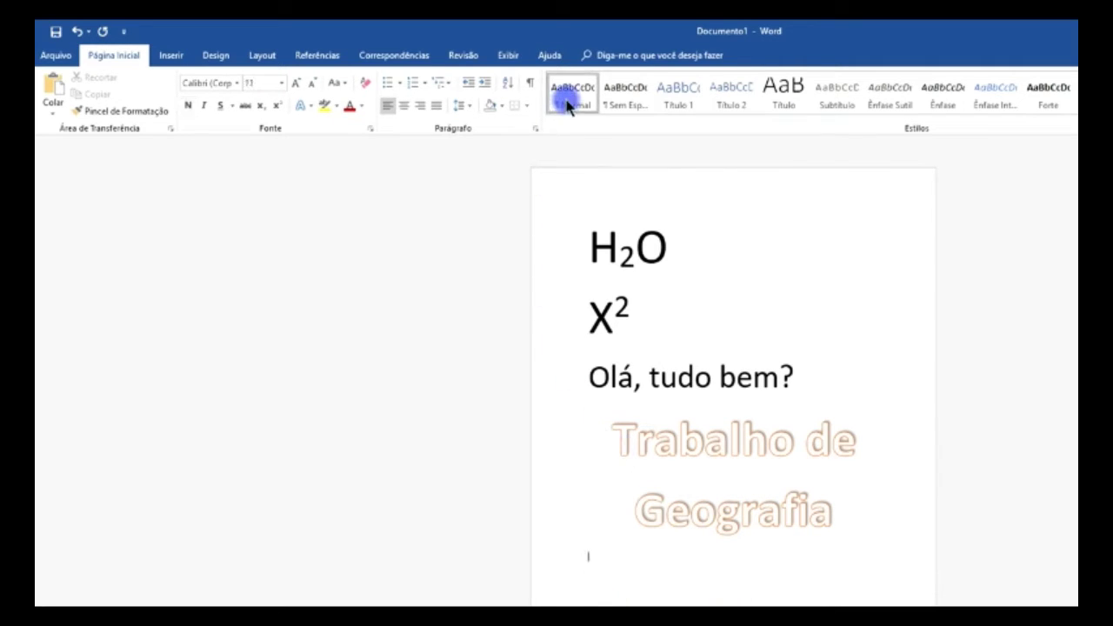
left_click(281, 82)
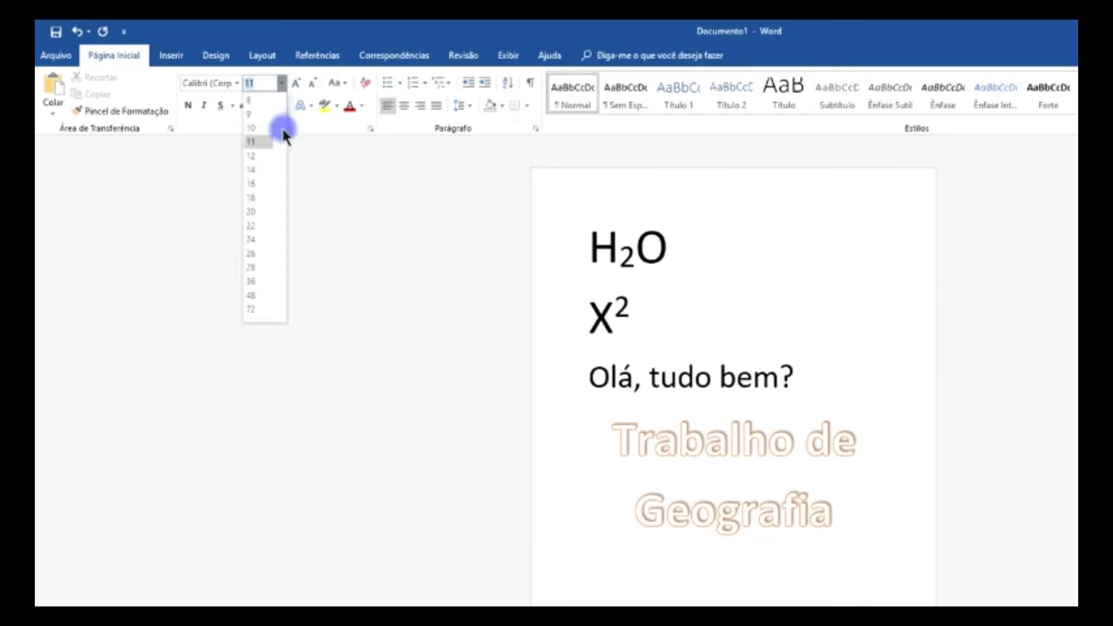
left_click(256, 295)
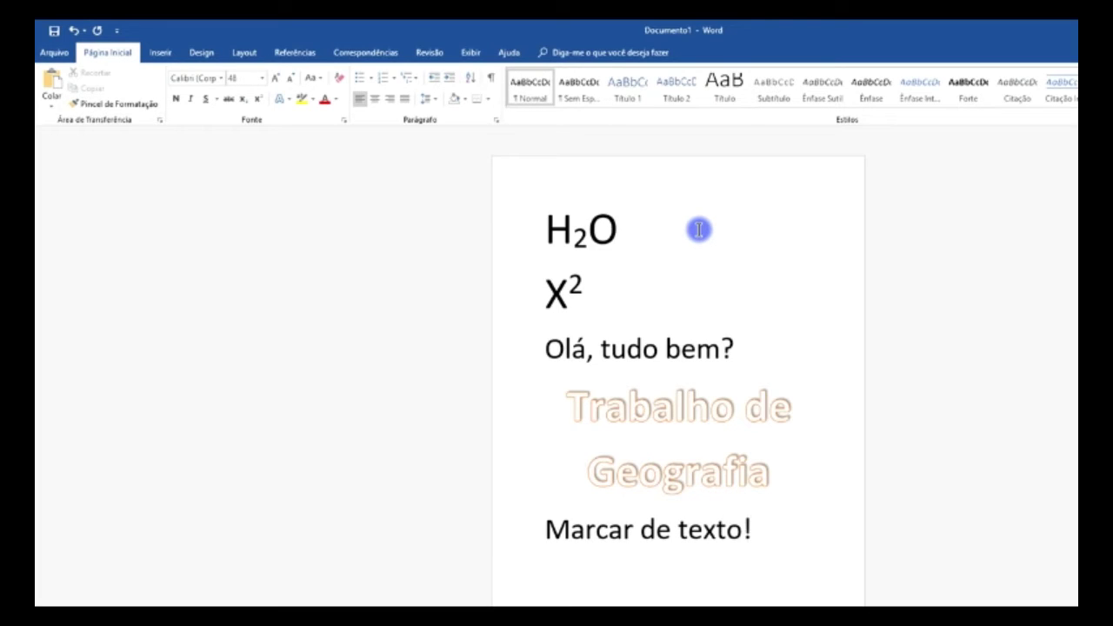
- Try a yellow highlight on the whole 'Marcar de texto!' line, then remove it
triple_click(551, 521)
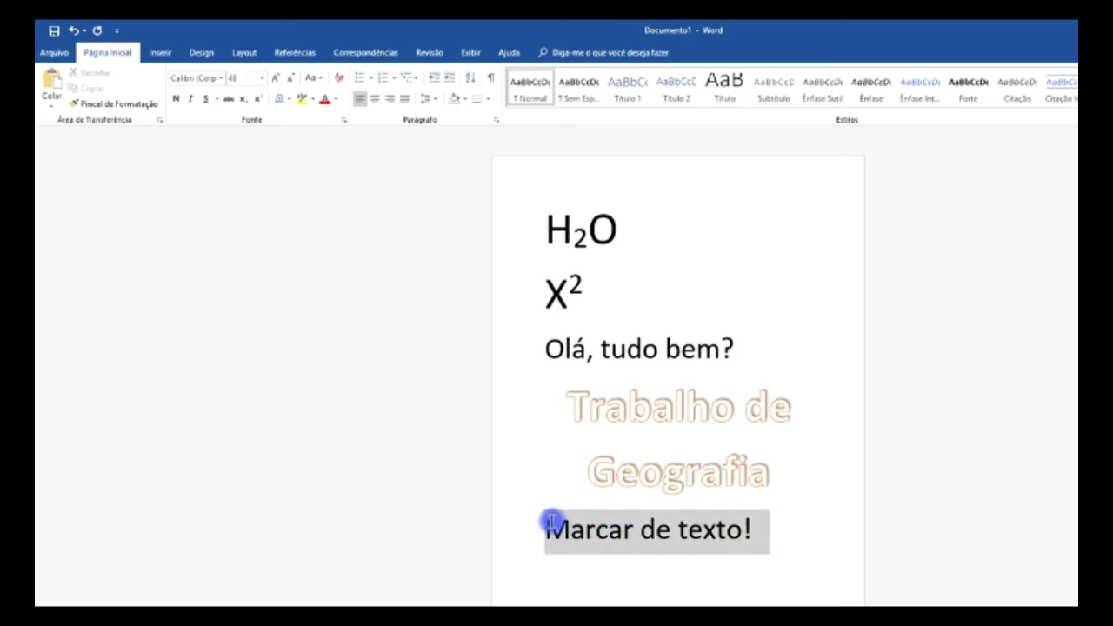
left_click(312, 99)
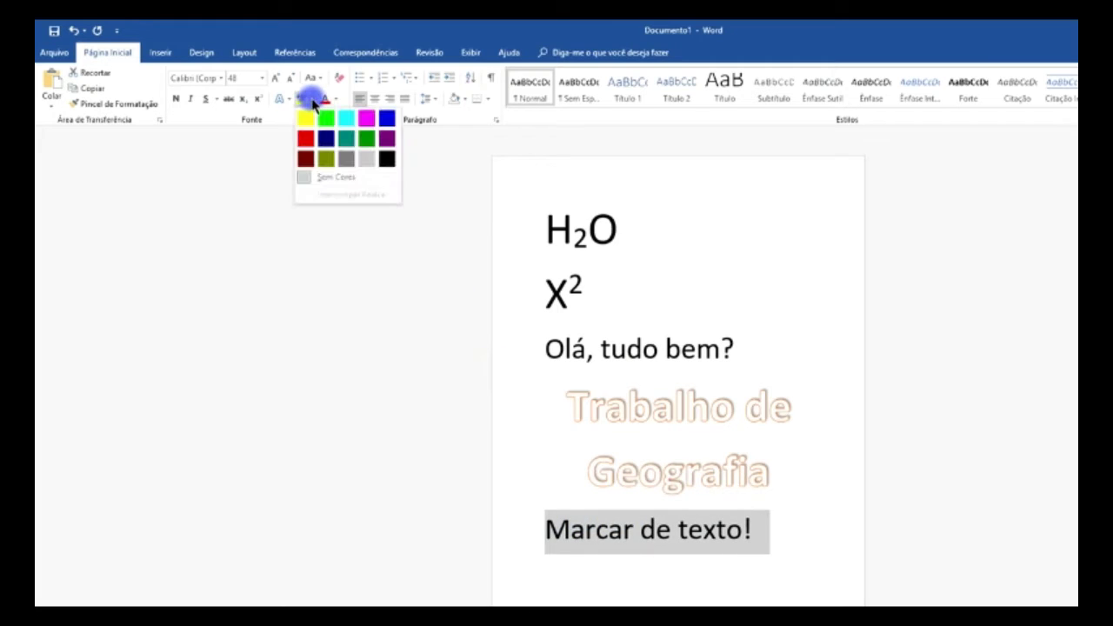
left_click(307, 117)
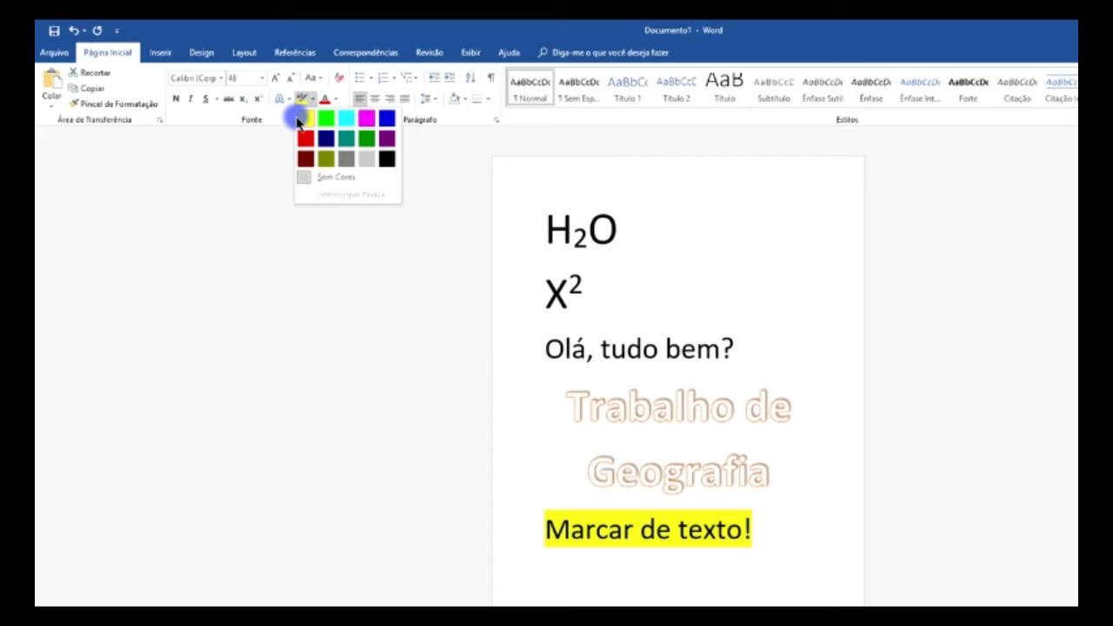
left_click(365, 177)
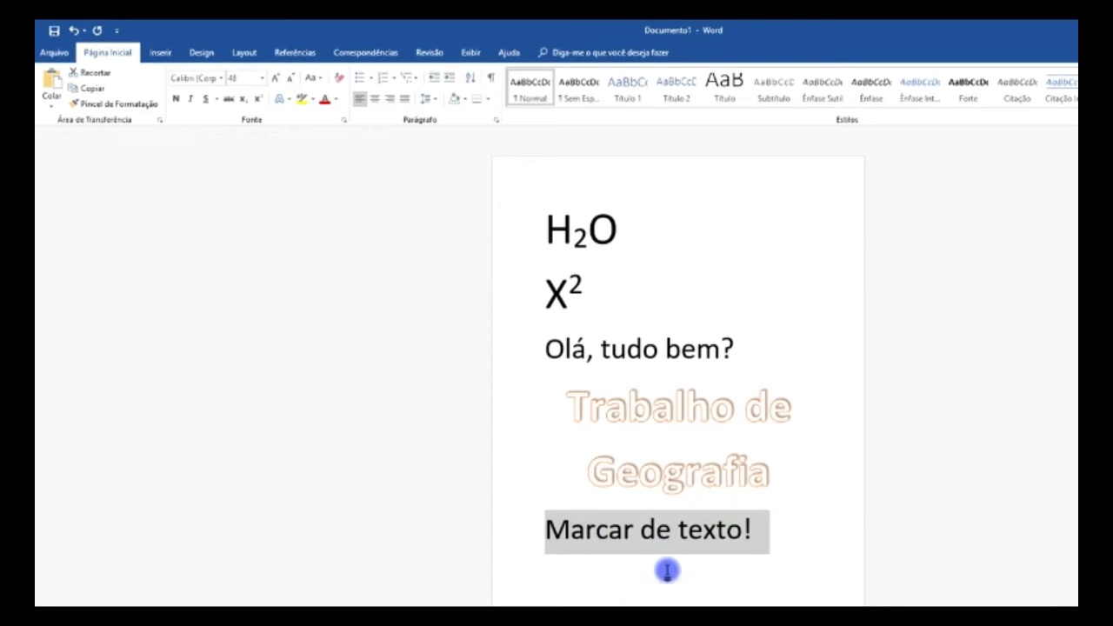
left_click(678, 530)
- Highlight just the word 'texto' in yellow, then reselect the whole line
left_click_drag(684, 532, 741, 530)
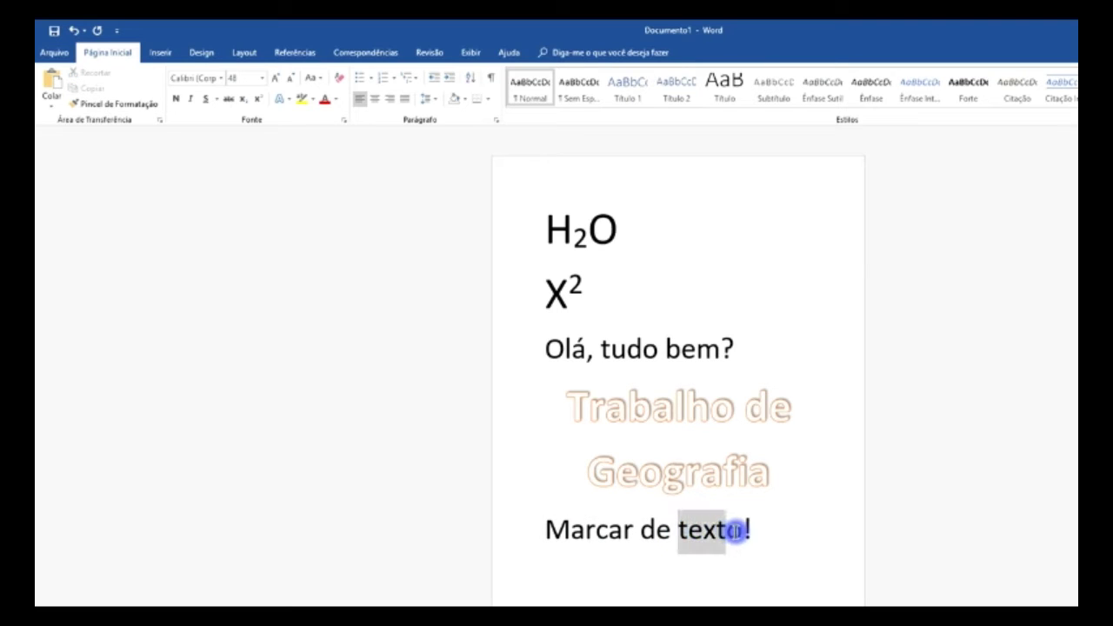
left_click(312, 98)
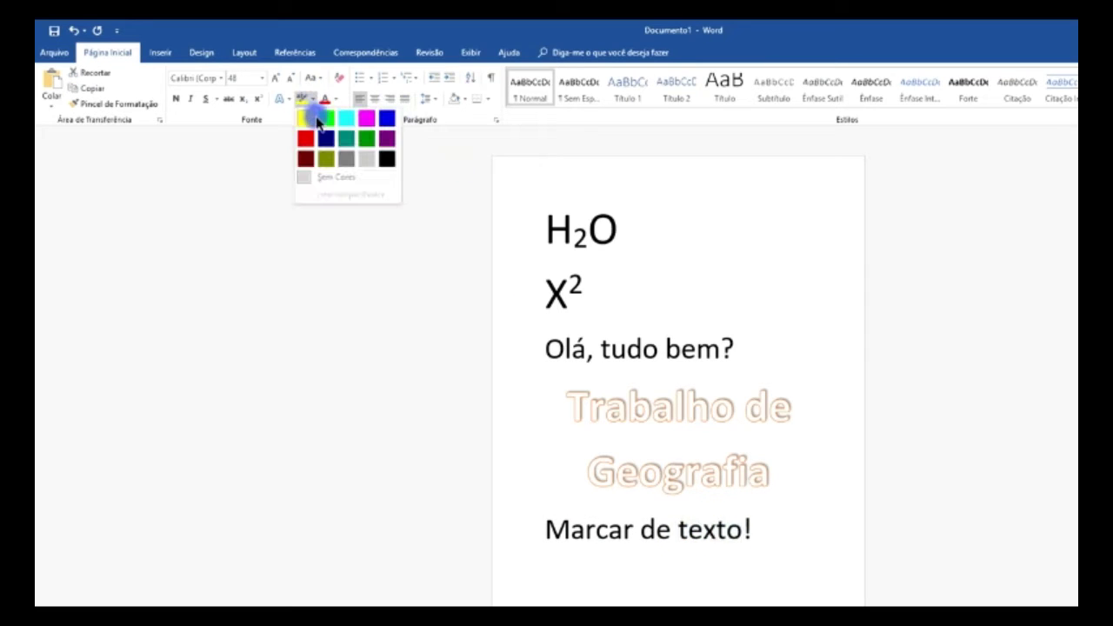
left_click(312, 118)
left_click(782, 312)
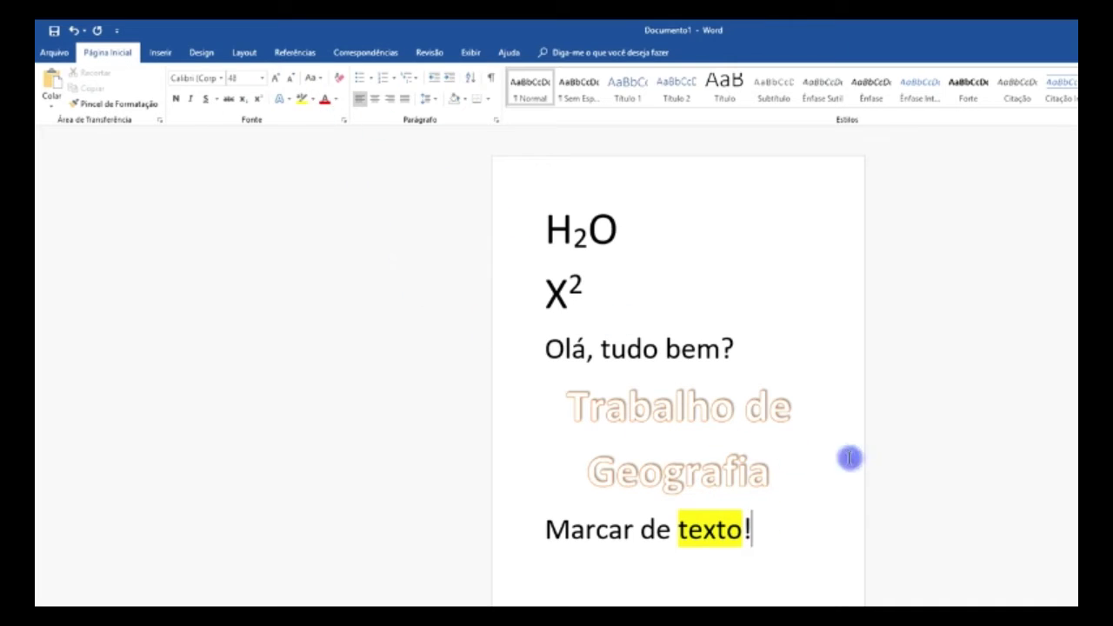
left_click_drag(786, 528, 537, 530)
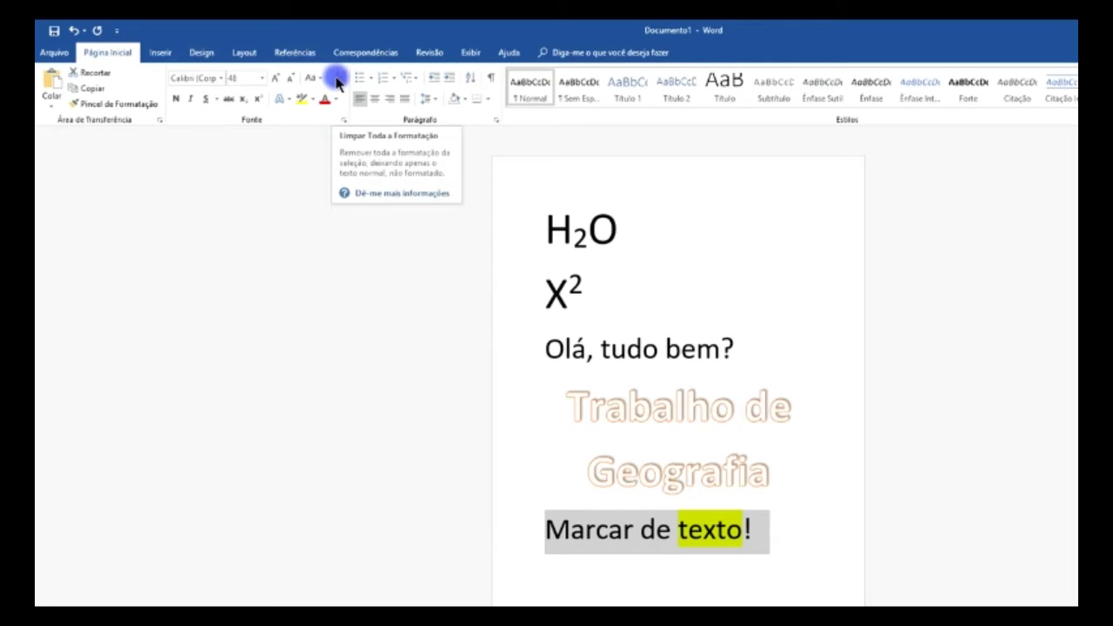
- Clear formatting, then try size 72, the 28 Days Later font, bold, italic and underline
left_click(337, 78)
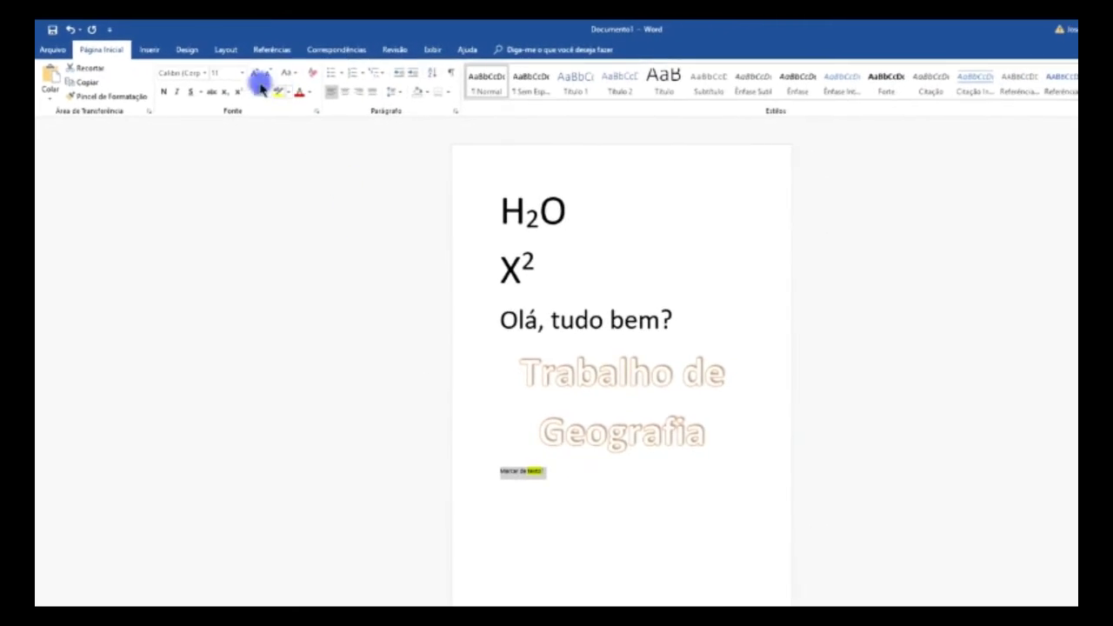
left_click(241, 73)
left_click(229, 262)
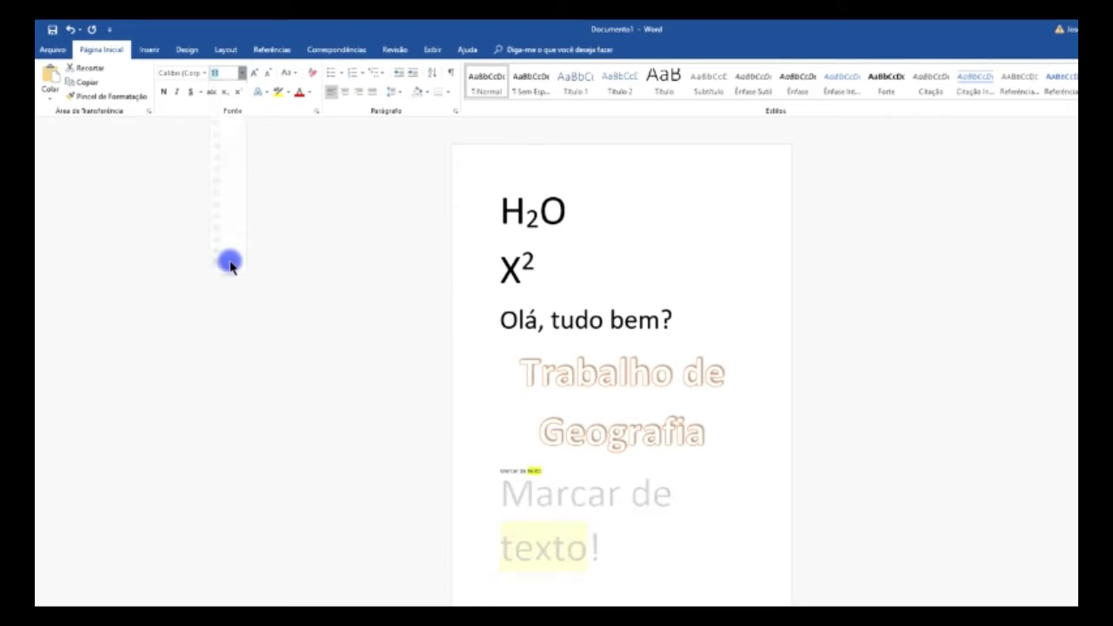
left_click(209, 75)
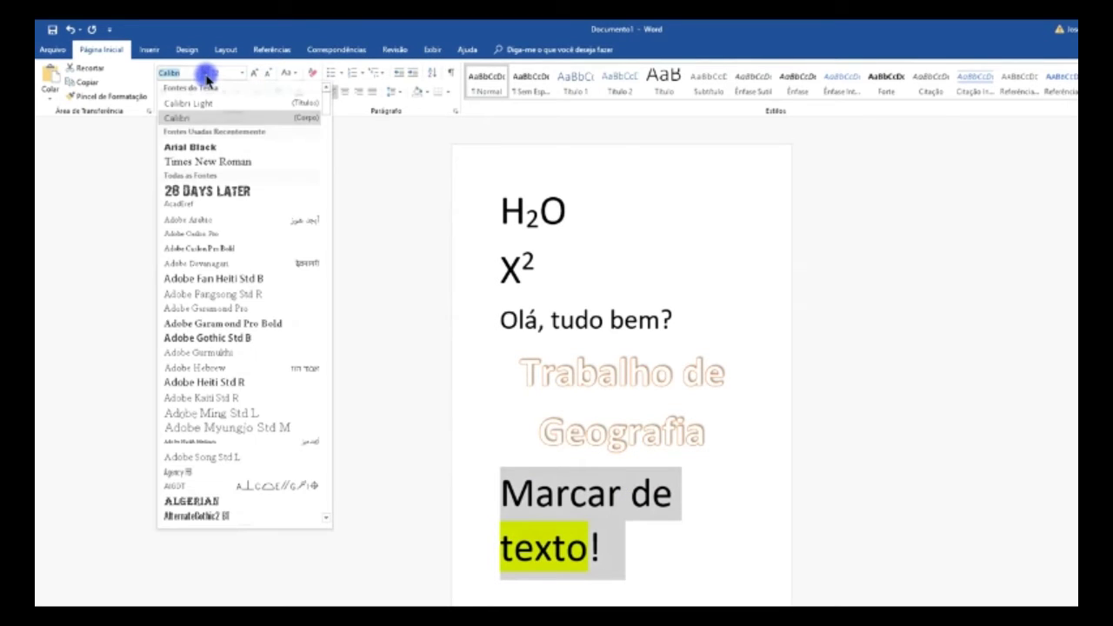
left_click(221, 193)
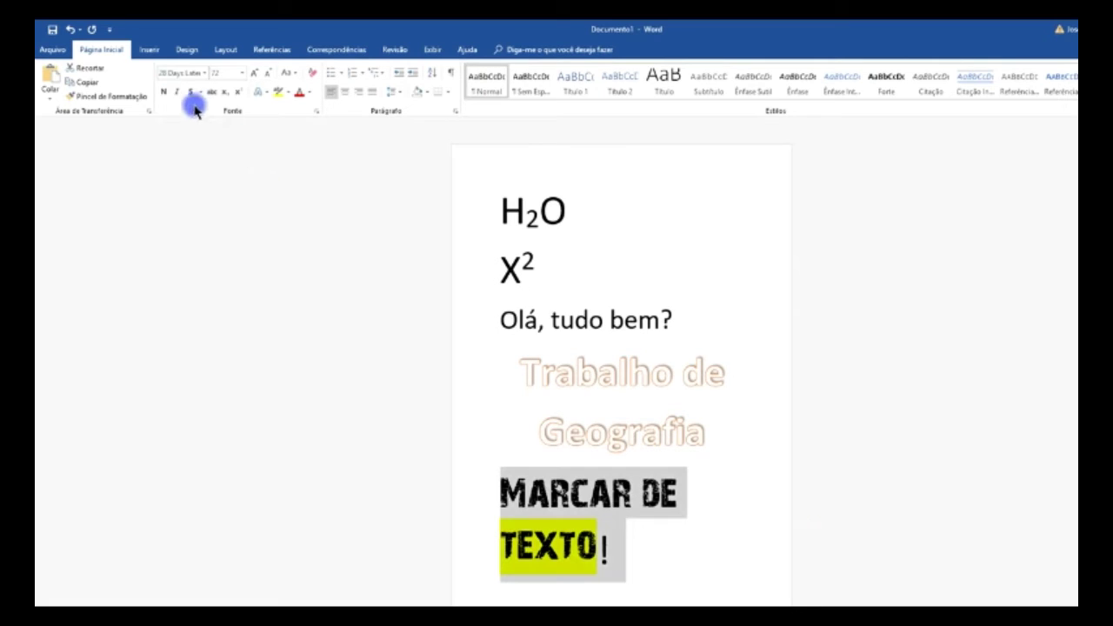
left_click(164, 92)
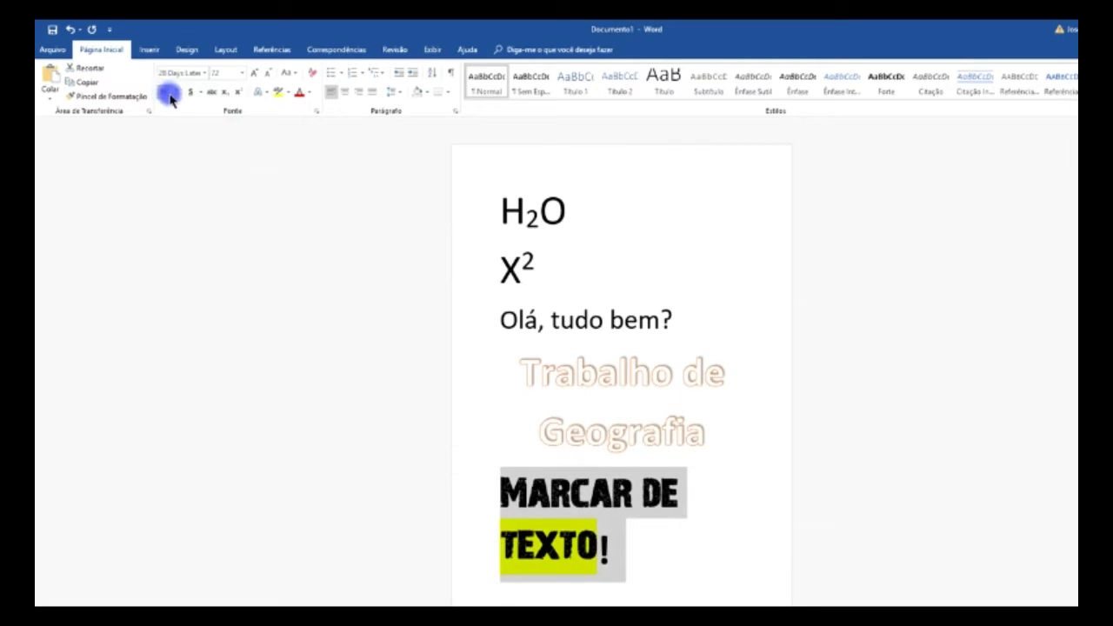
left_click(177, 94)
left_click(191, 93)
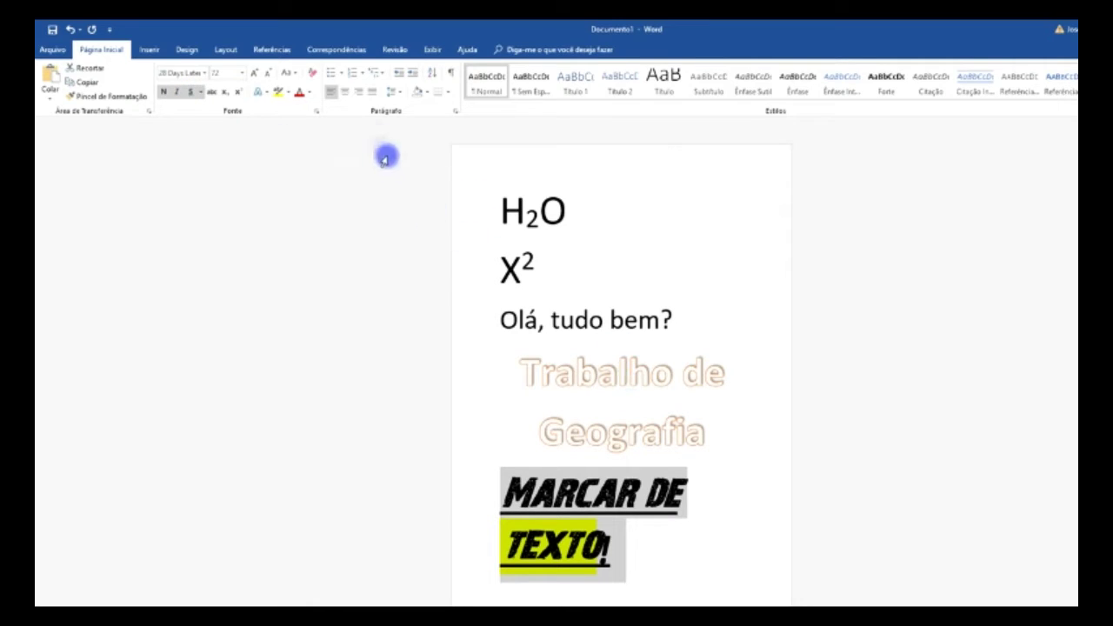
- Clear all formatting again and grow the font three steps
left_click(313, 74)
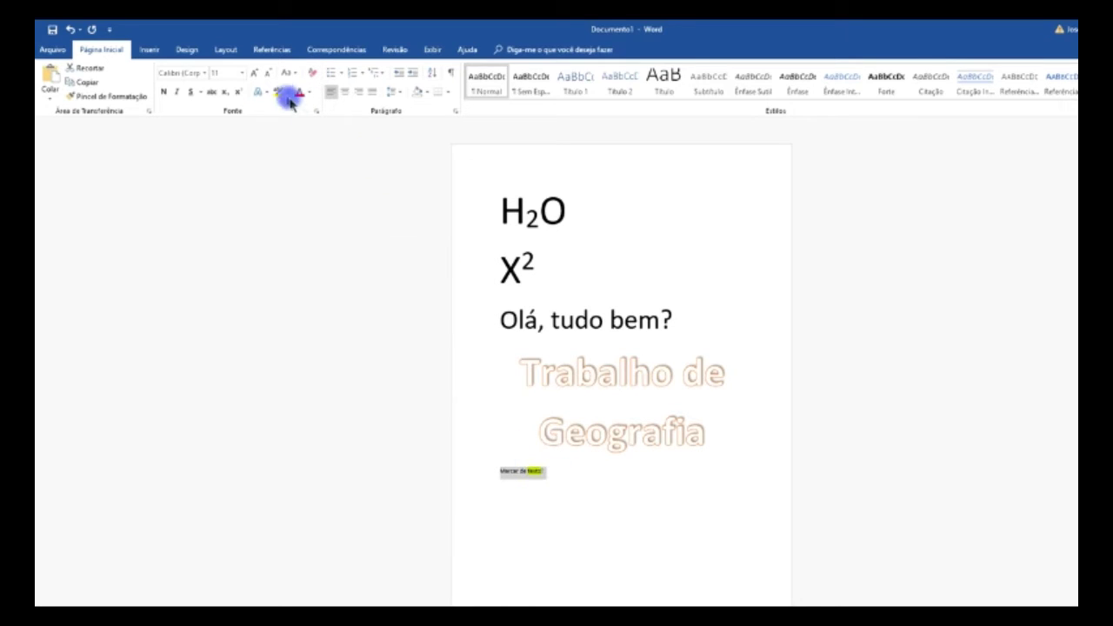
left_click(257, 77)
left_click(258, 76)
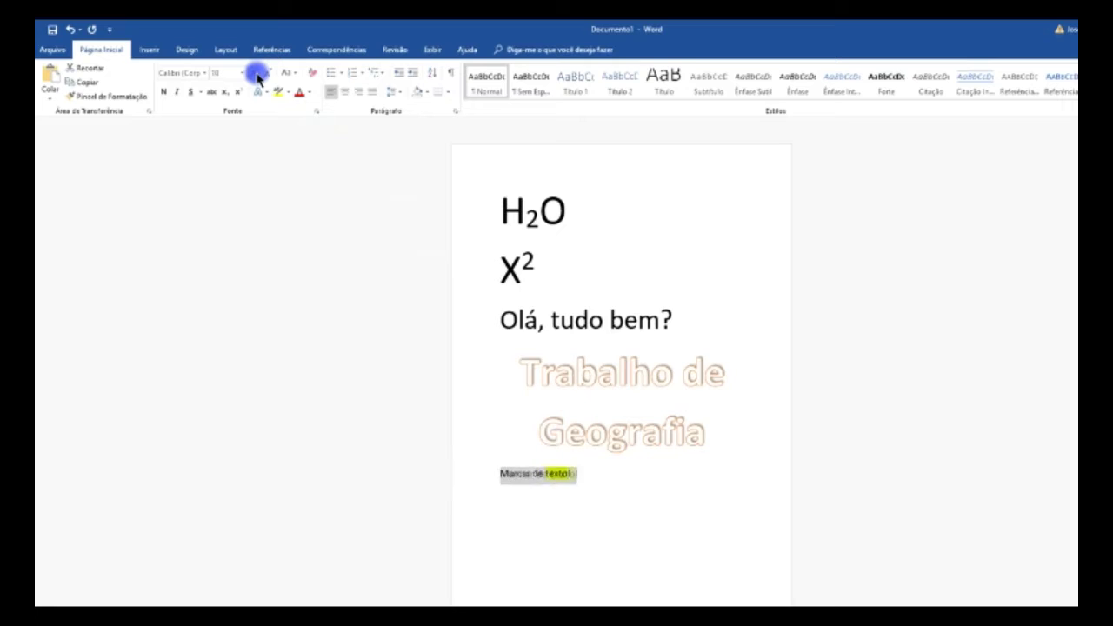
left_click(257, 76)
left_click(257, 77)
left_click(257, 77)
left_click(257, 76)
- Remove and reapply the yellow highlight on 'texto', then place the cursor after '!'
left_click(622, 475)
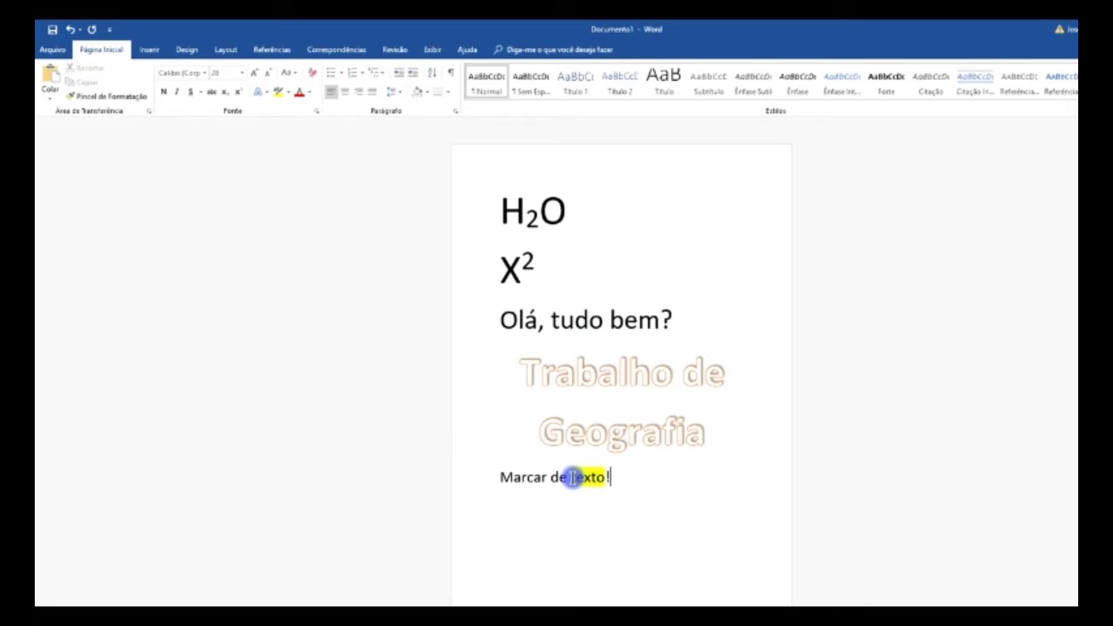
left_click_drag(574, 477, 600, 478)
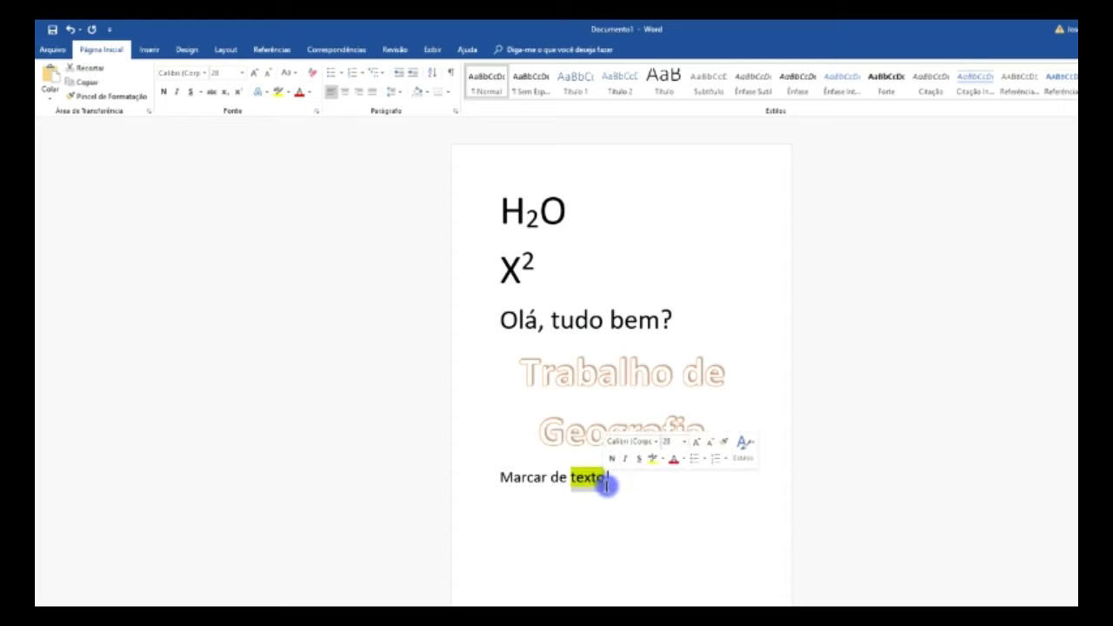
left_click(290, 94)
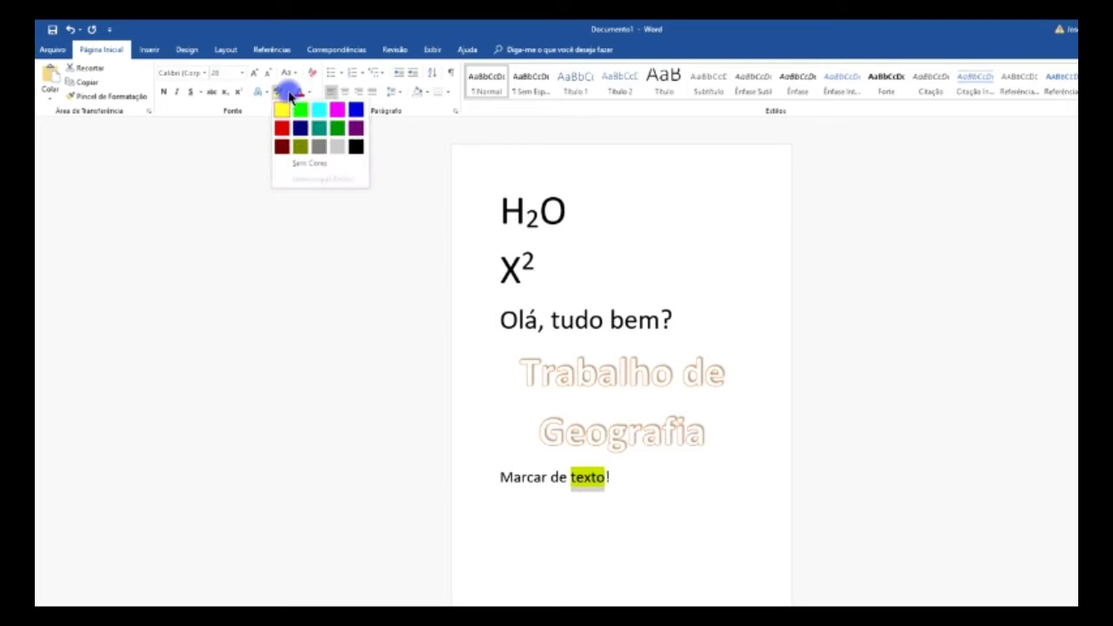
left_click(319, 166)
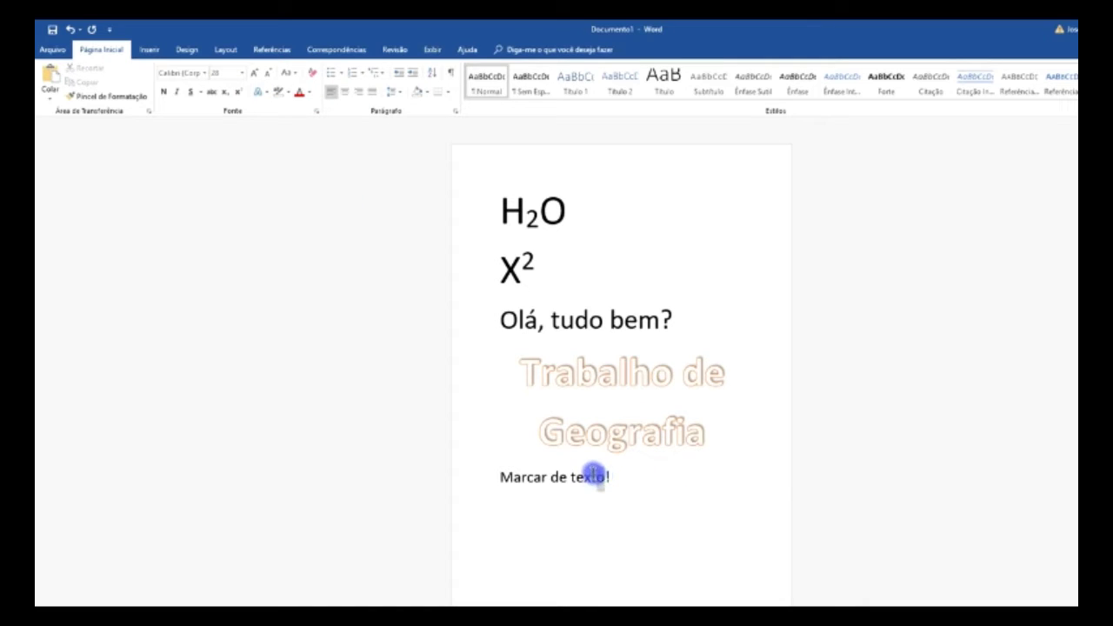
left_click_drag(606, 476, 570, 476)
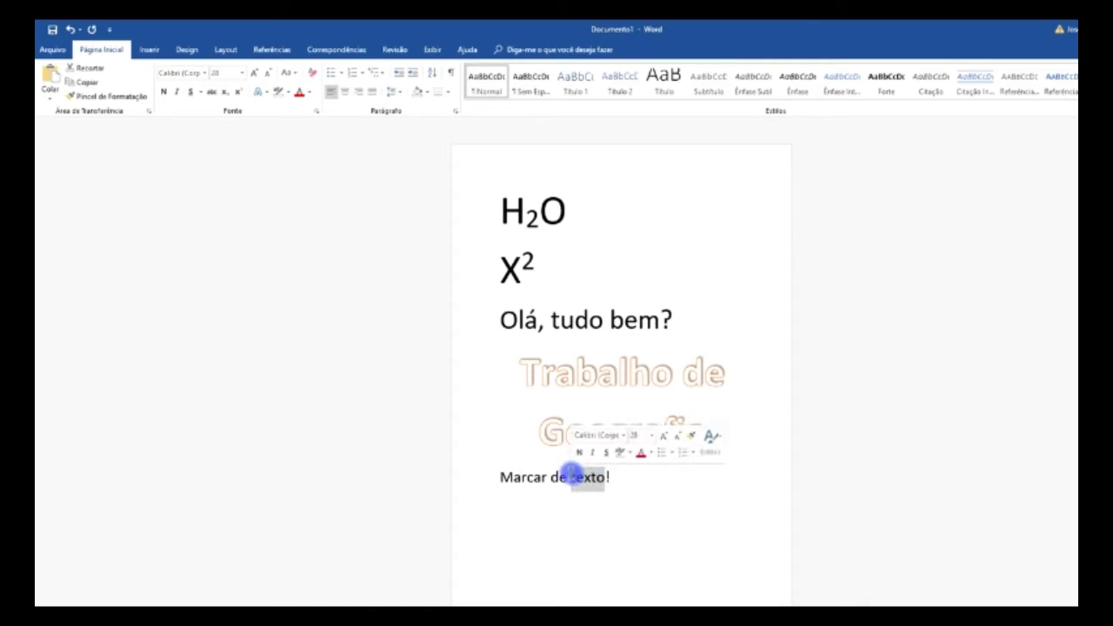
left_click(287, 92)
left_click(281, 109)
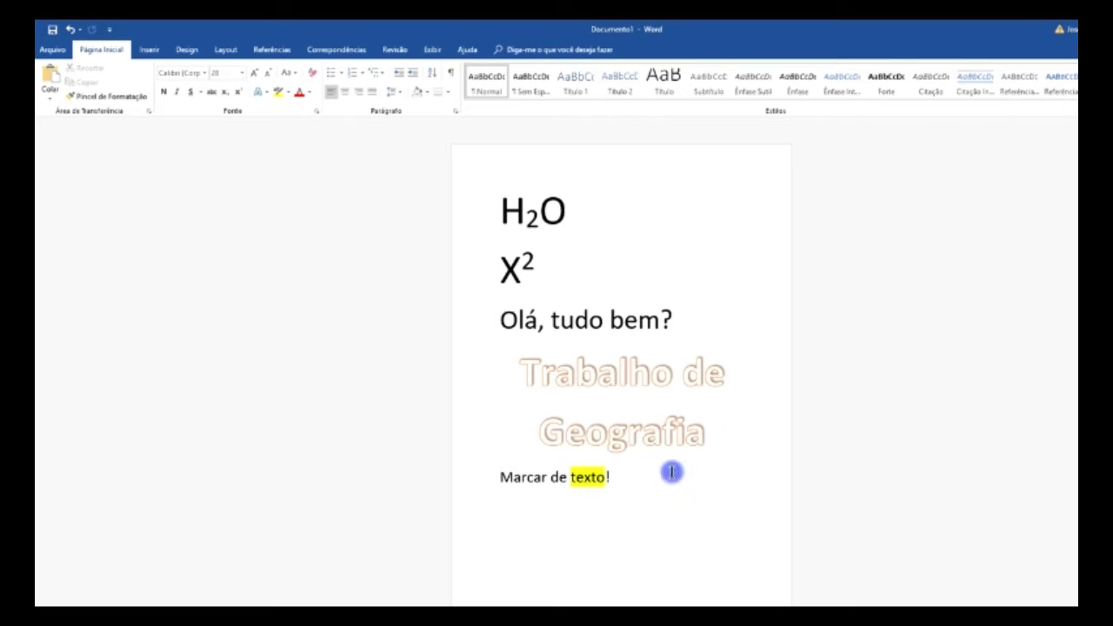
left_click(643, 476)
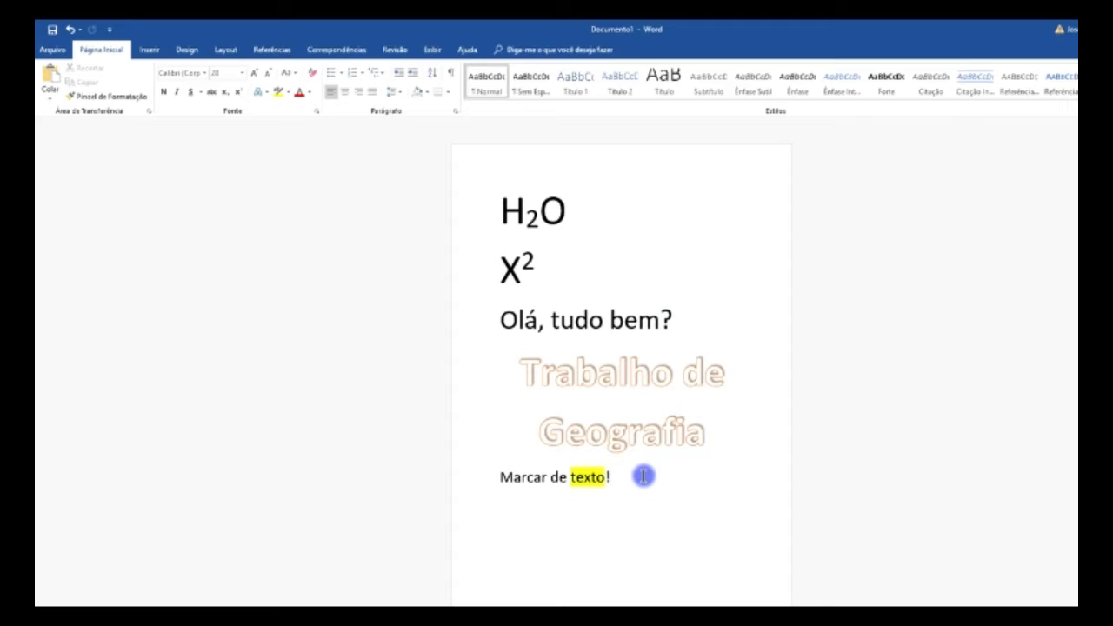
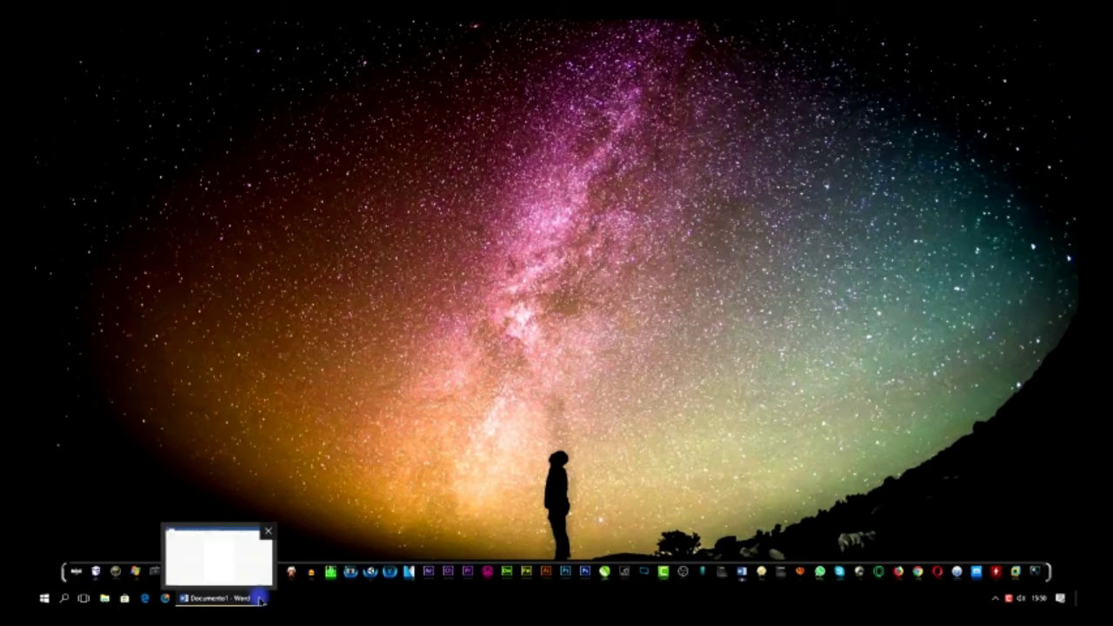
- Restore the blank Documento1 window and zoom the page view in two increments
left_click(222, 598)
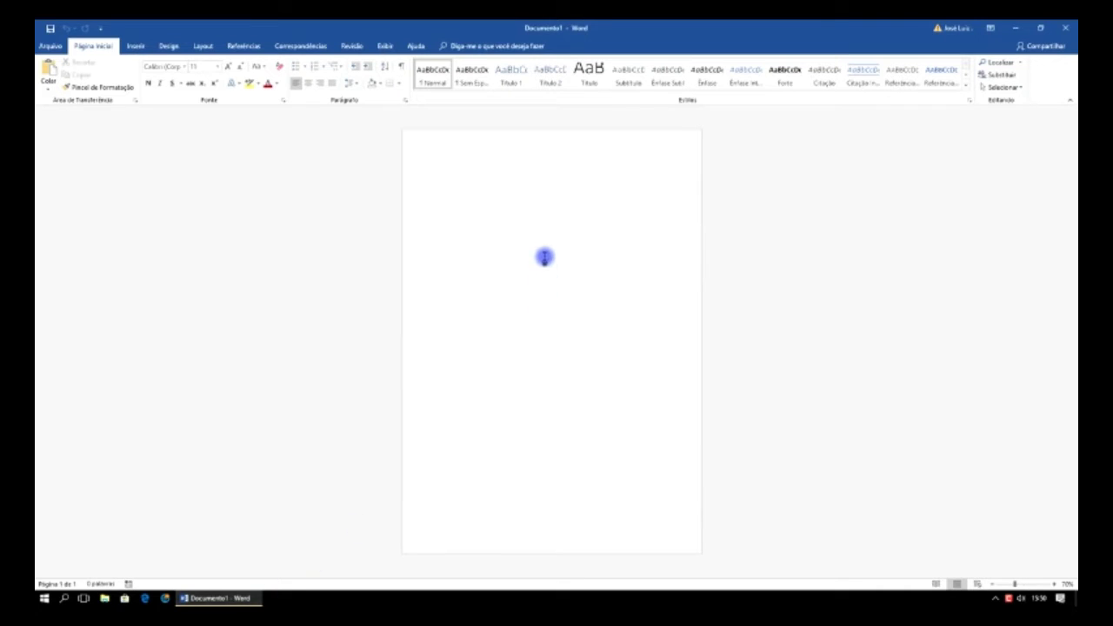
left_click(1054, 584)
left_click(1053, 584)
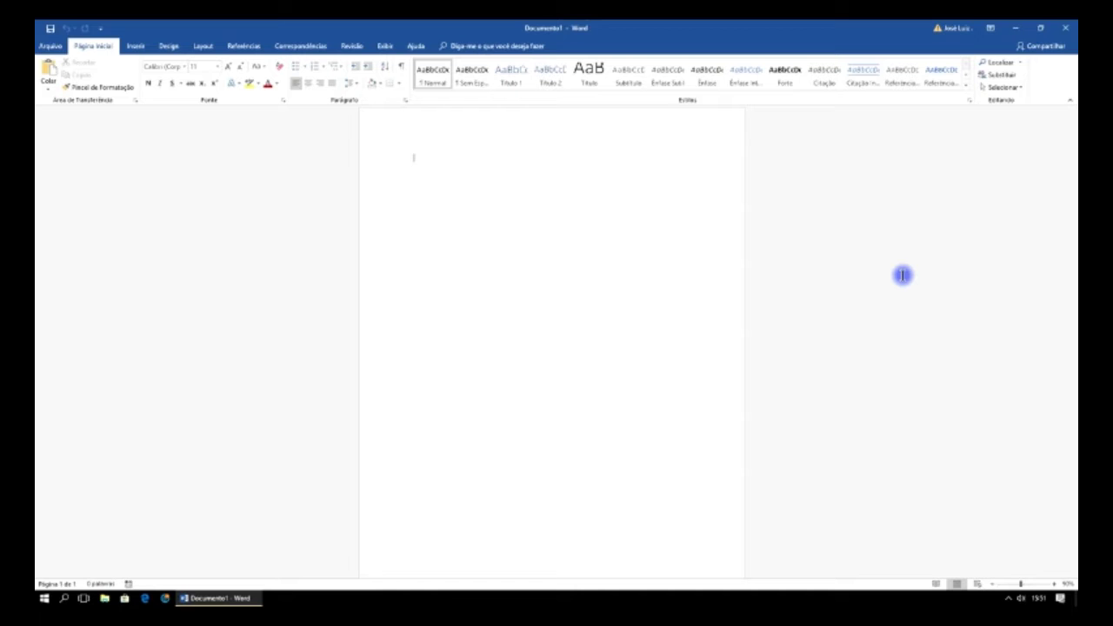
- Type the title 'Reino Animal' at size 28, centred, and left-align the line below
left_click(218, 67)
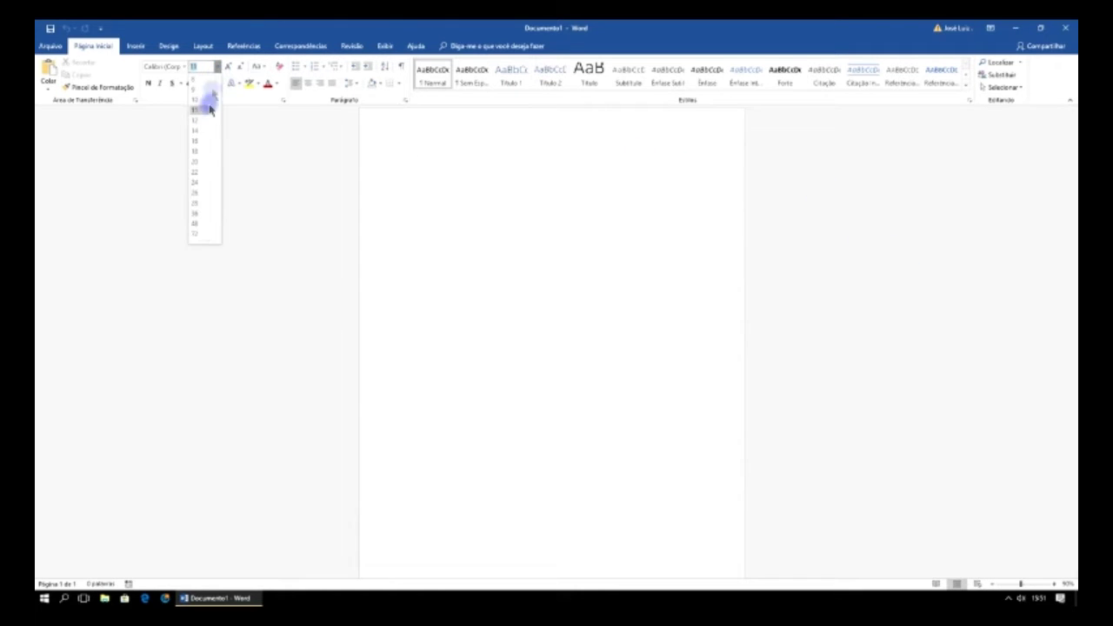
left_click(200, 207)
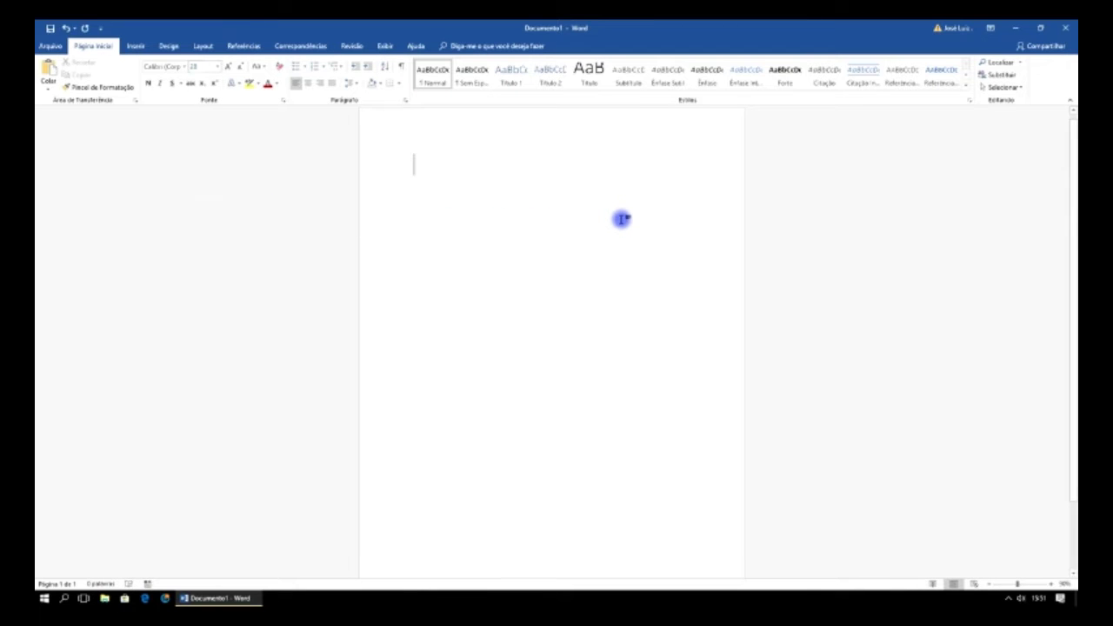
type("Reino ")
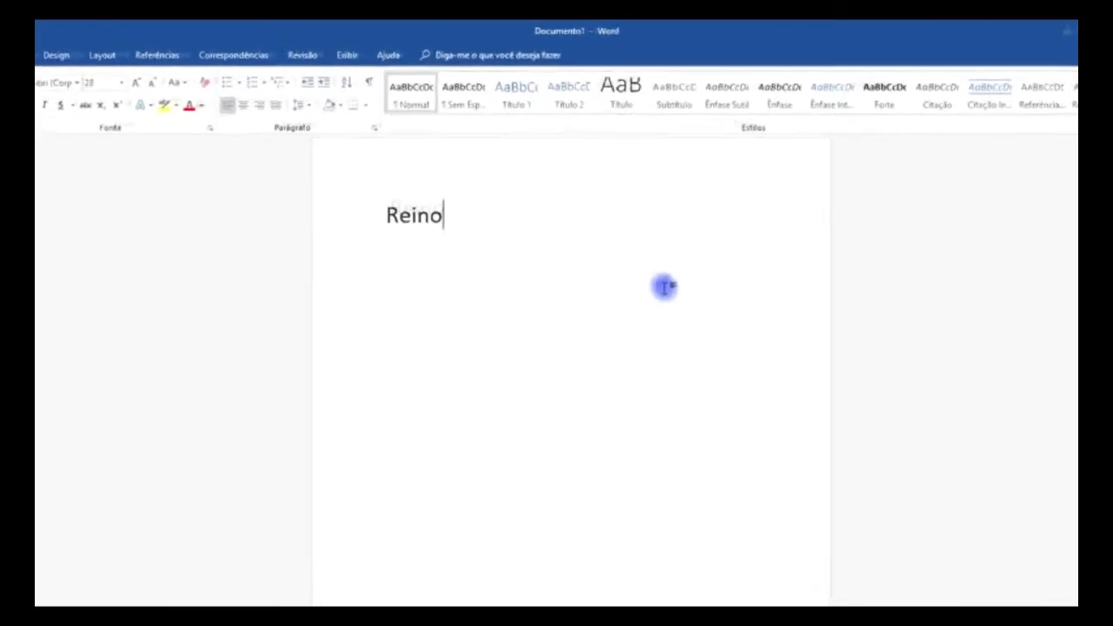
type("Anima")
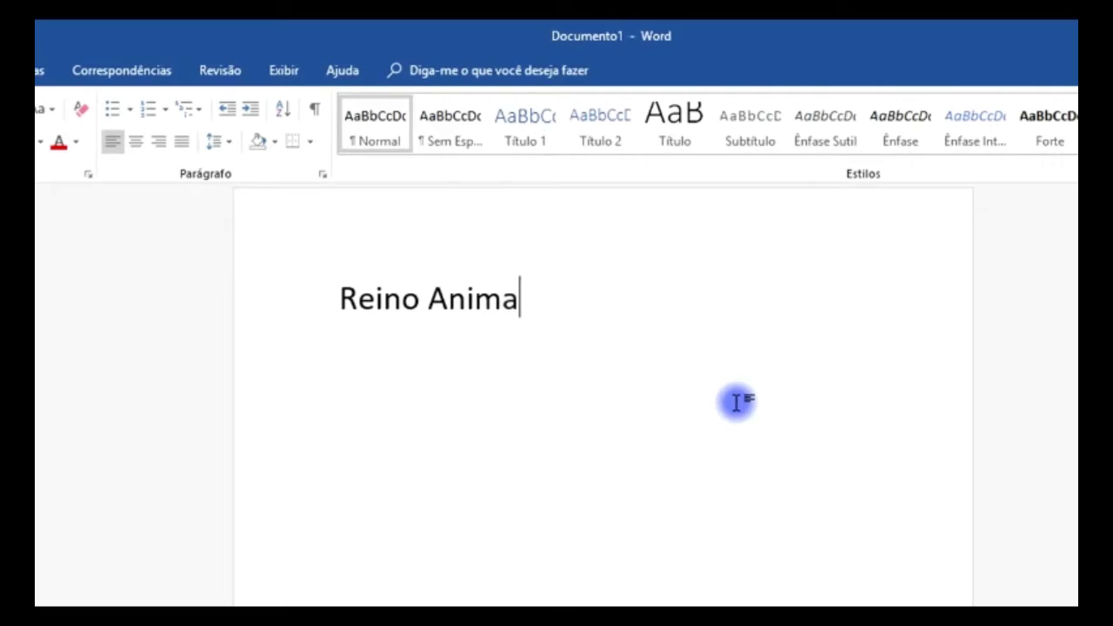
type("l")
left_click(137, 144)
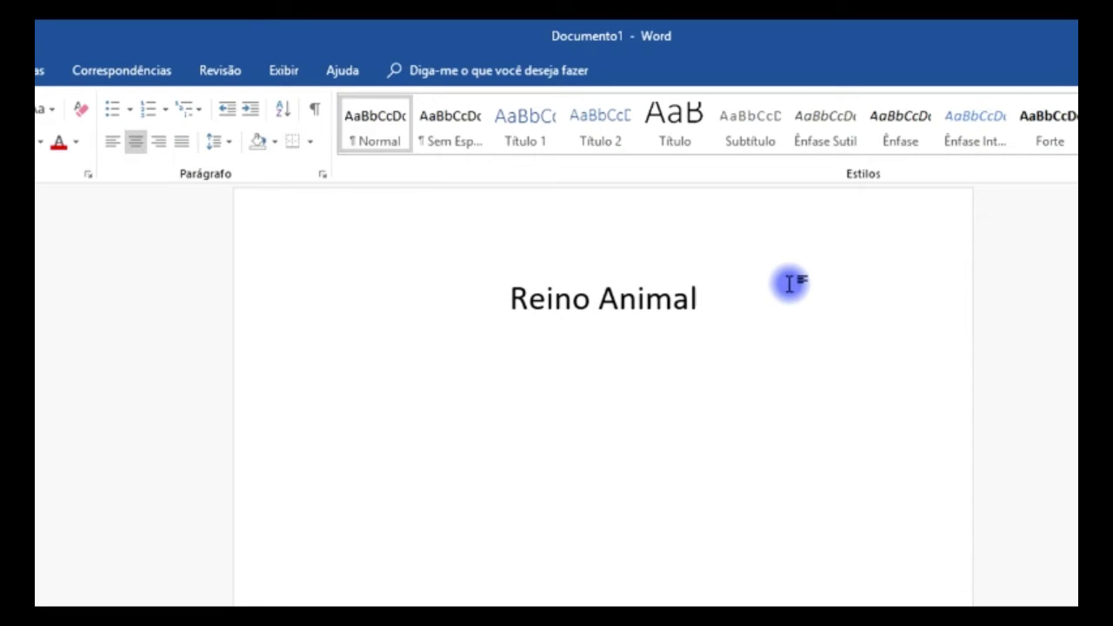
key("Return")
key("ctrl+q")
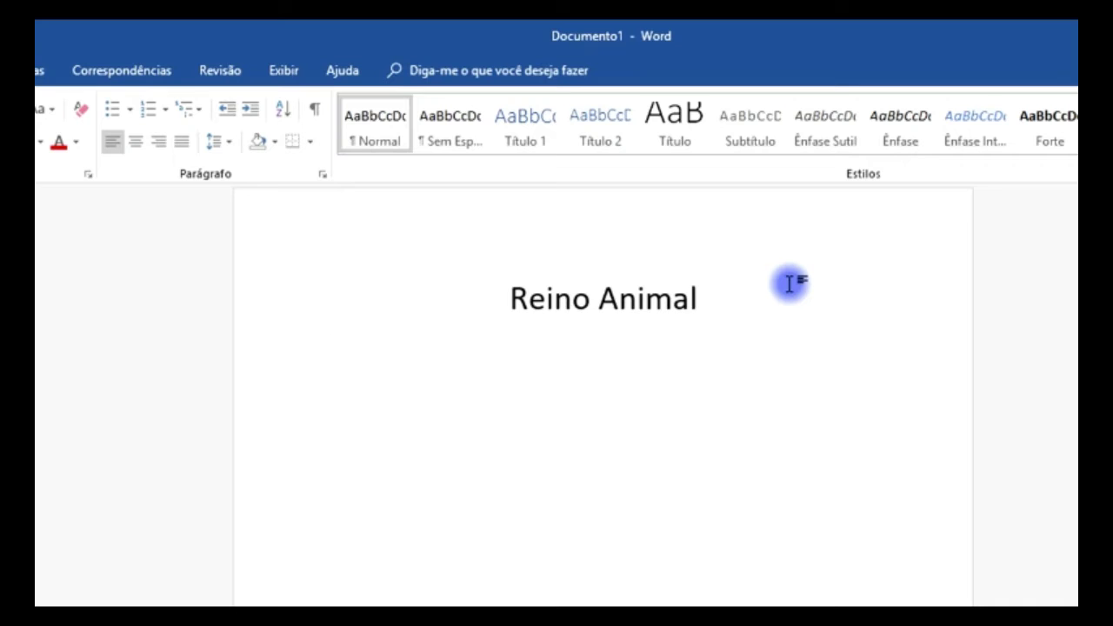
- Browse the list galleries, then start a filled-round-bullet list under the title
left_click(130, 109)
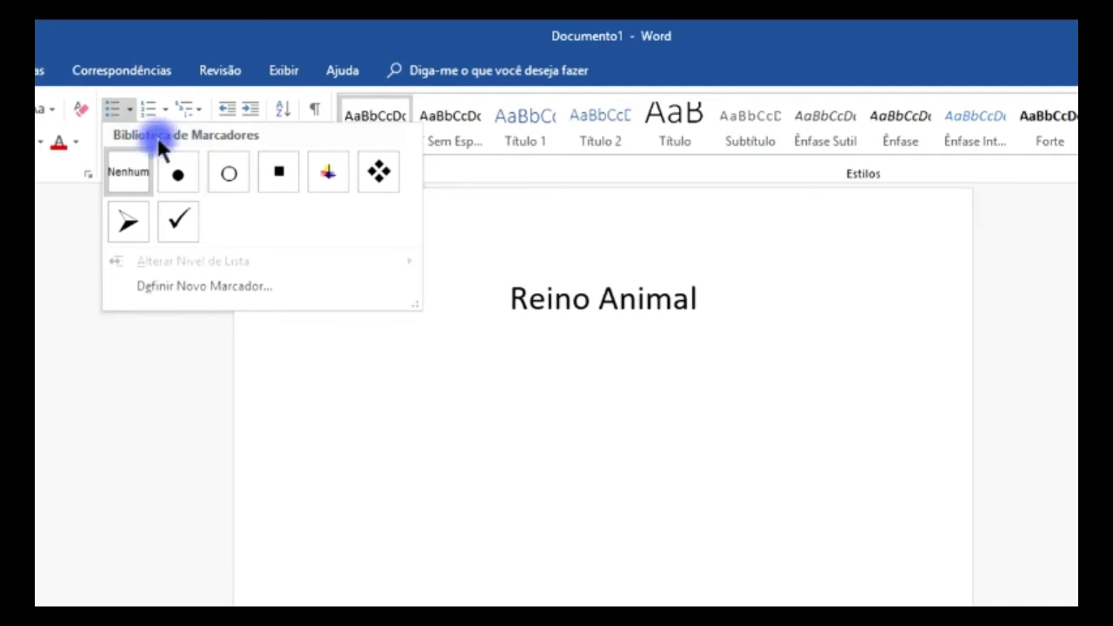
left_click(164, 110)
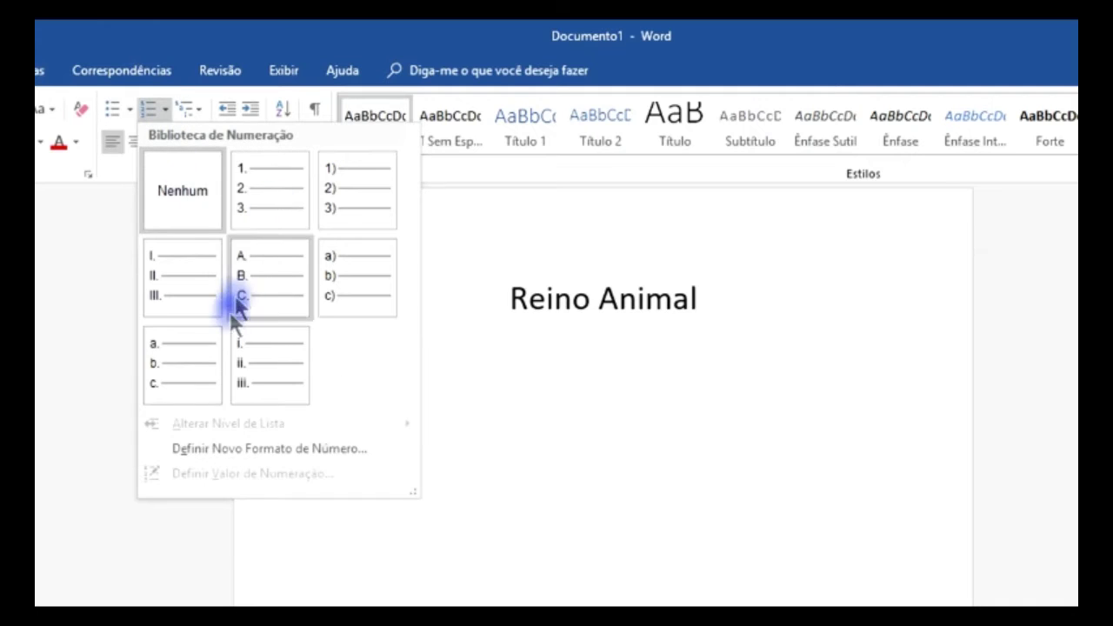
left_click(196, 108)
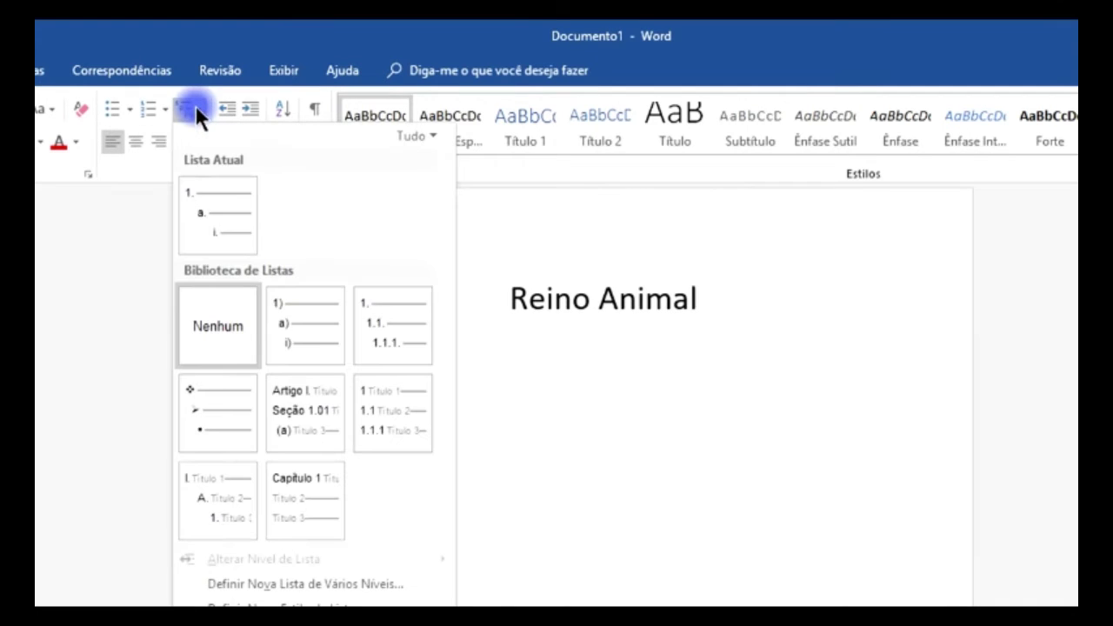
left_click(126, 107)
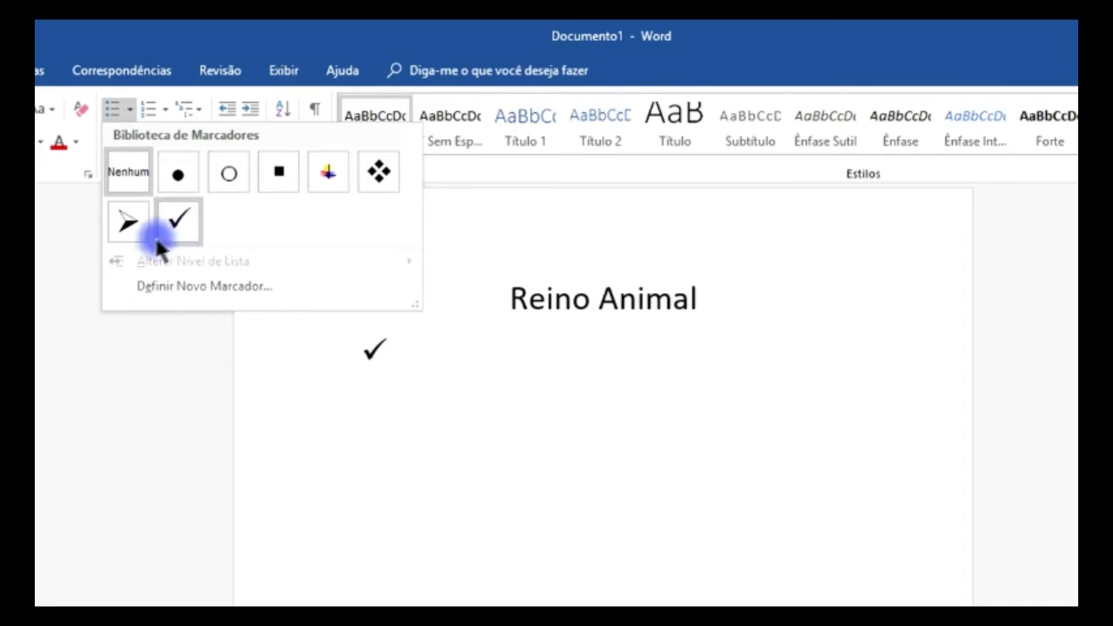
left_click(180, 173)
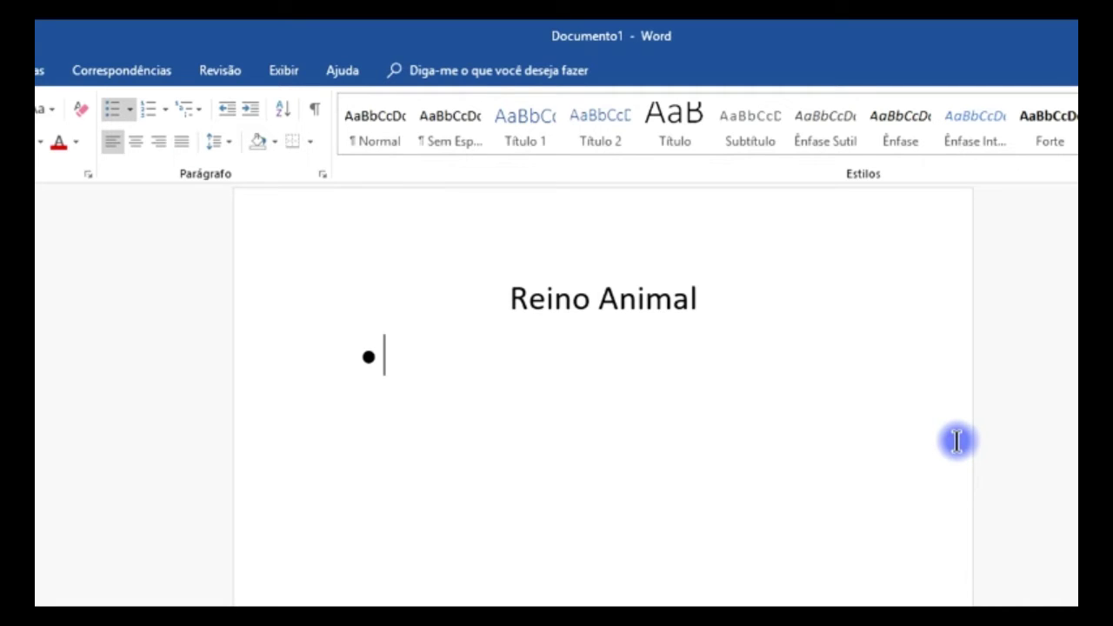
- Type the bullet items 'Caninos' and 'Felinos', correcting the 'Felinmos' typo
type("Can")
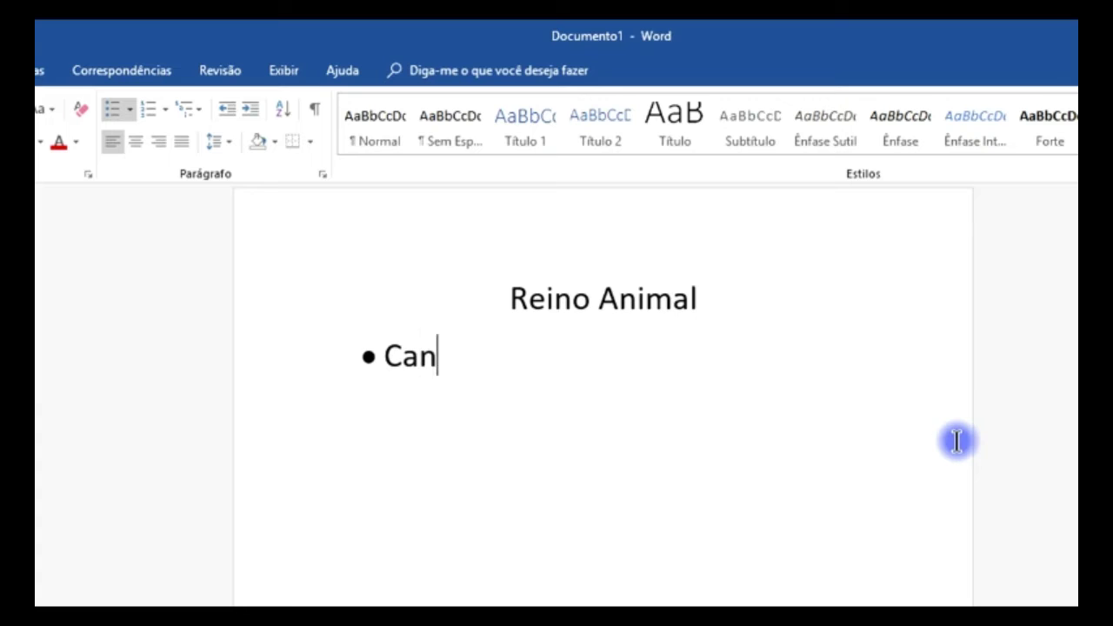
type("inos")
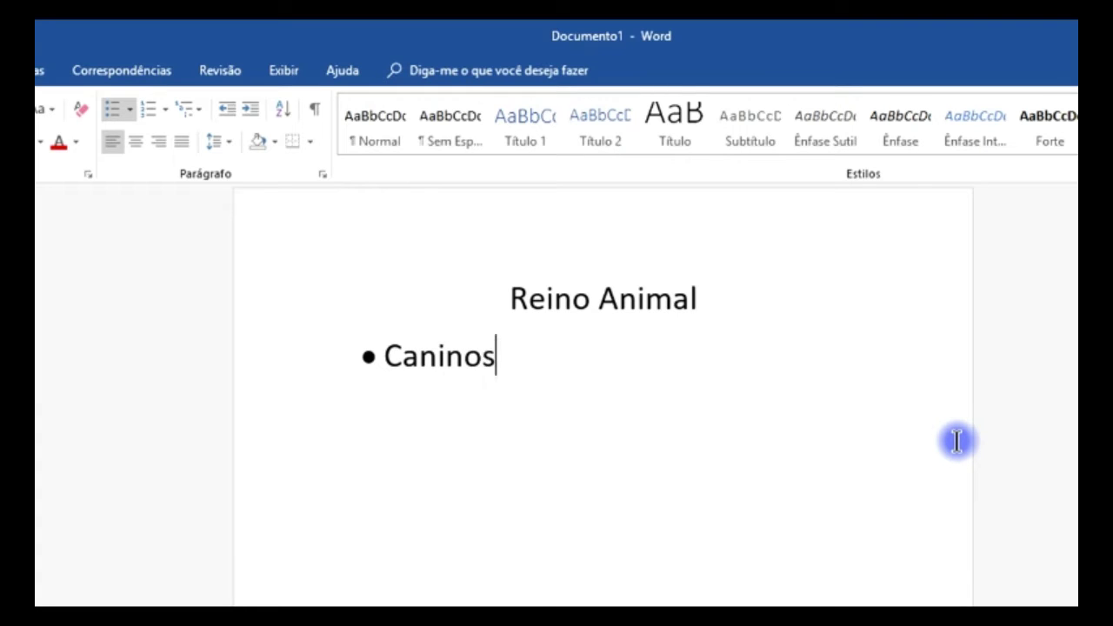
key("Return")
type("Felinmos")
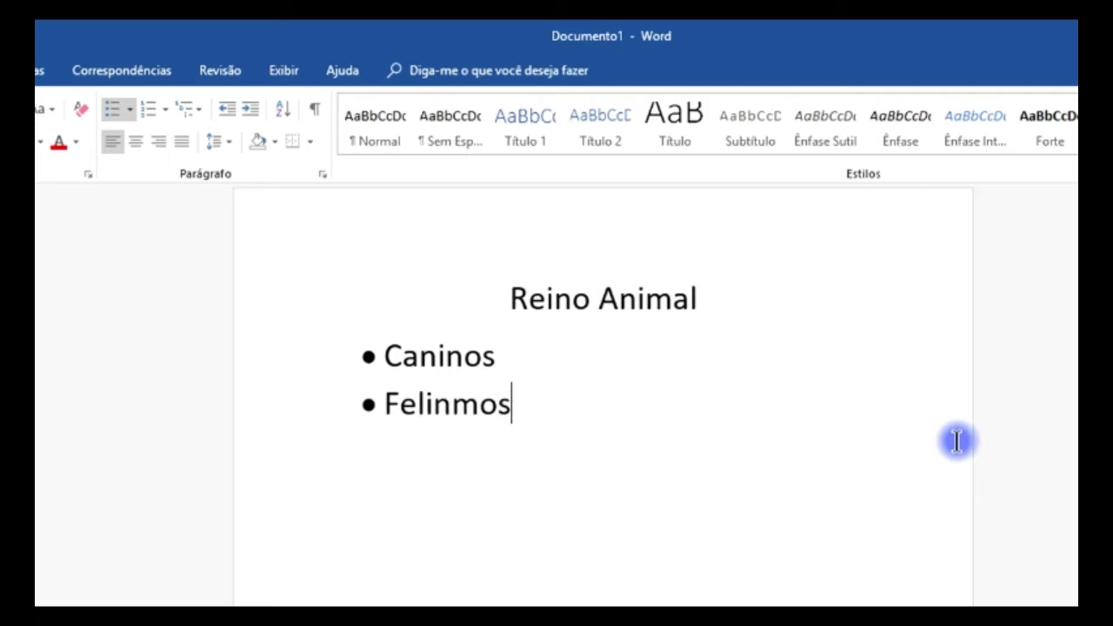
key("Left")
key("Left")
key("BackSpace")
key("Delete")
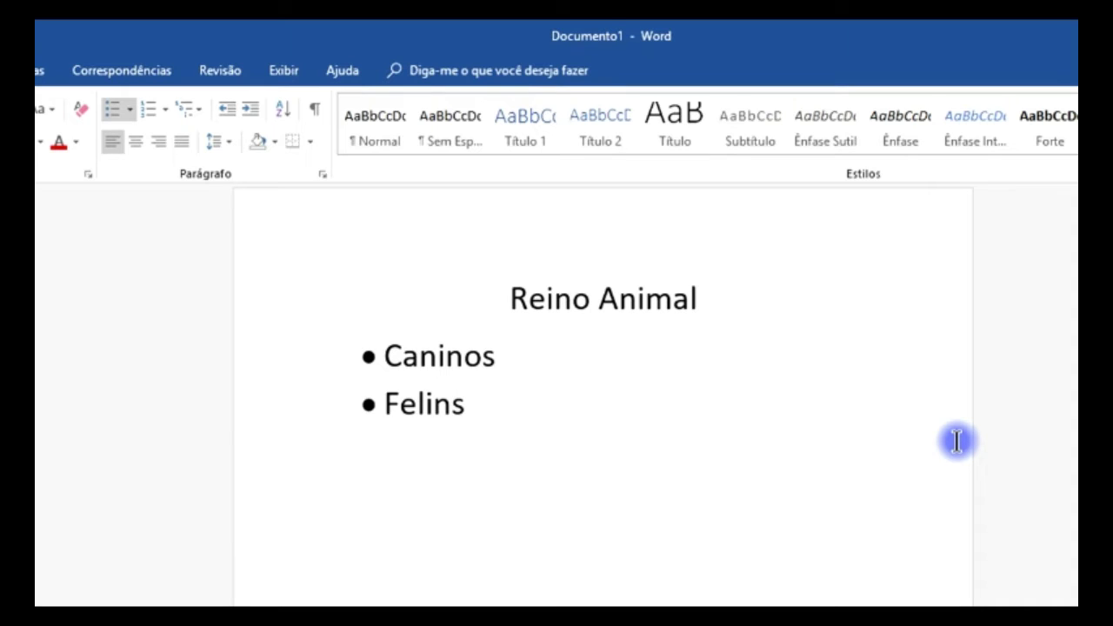
type("o")
key("Right")
key("Up")
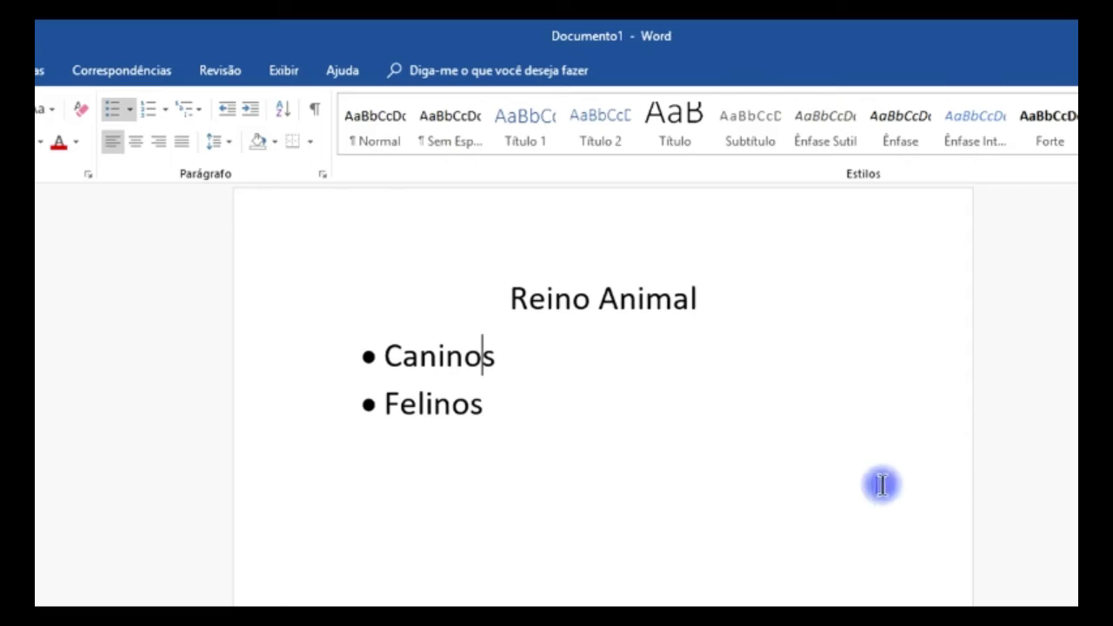
left_click(526, 357)
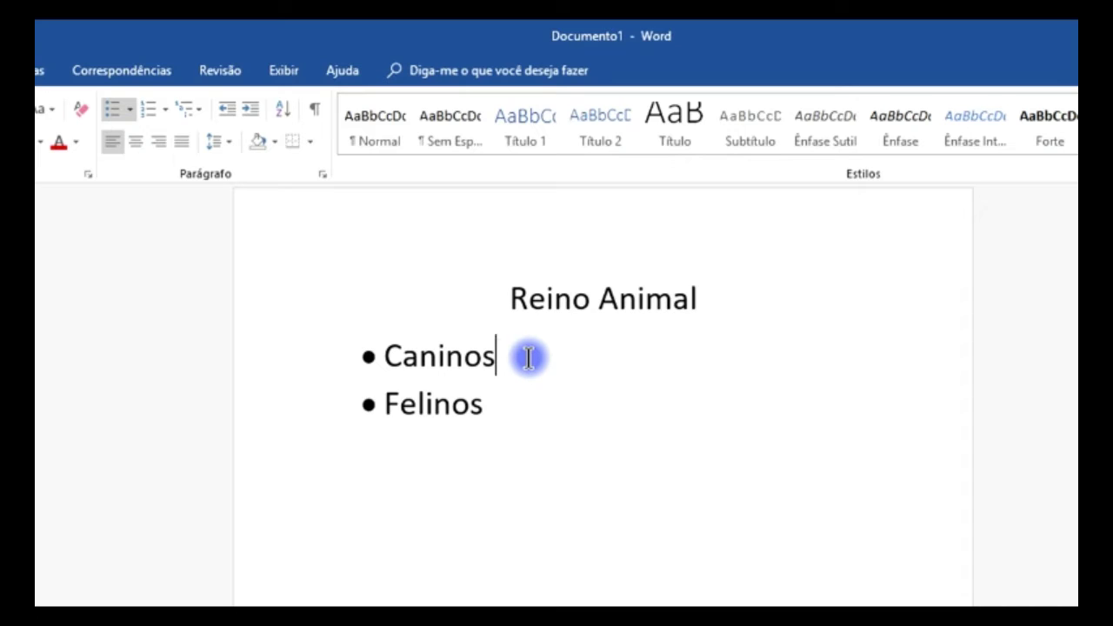
- Add hollow-bullet sub-items 'Cão' and 'Lobo' under Caninos
key("Return")
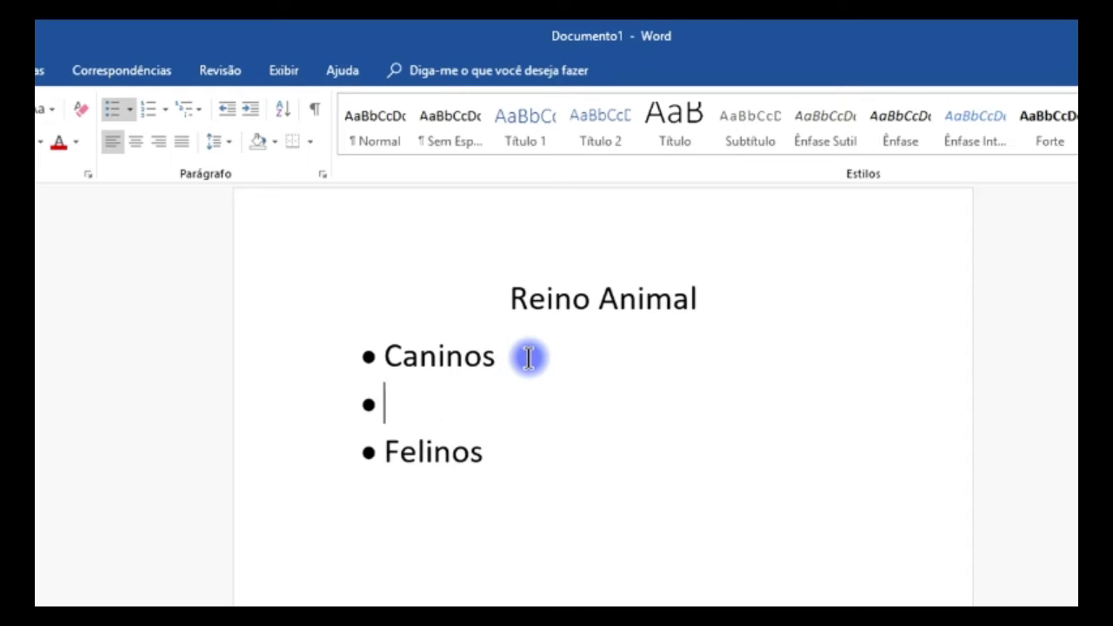
key("BackSpace")
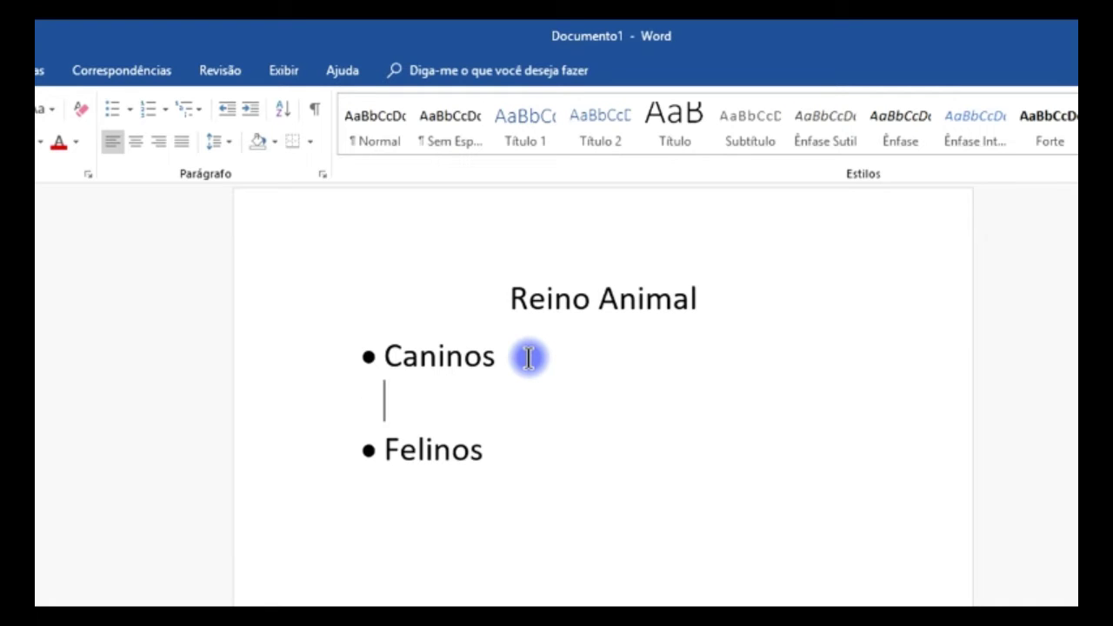
left_click(131, 110)
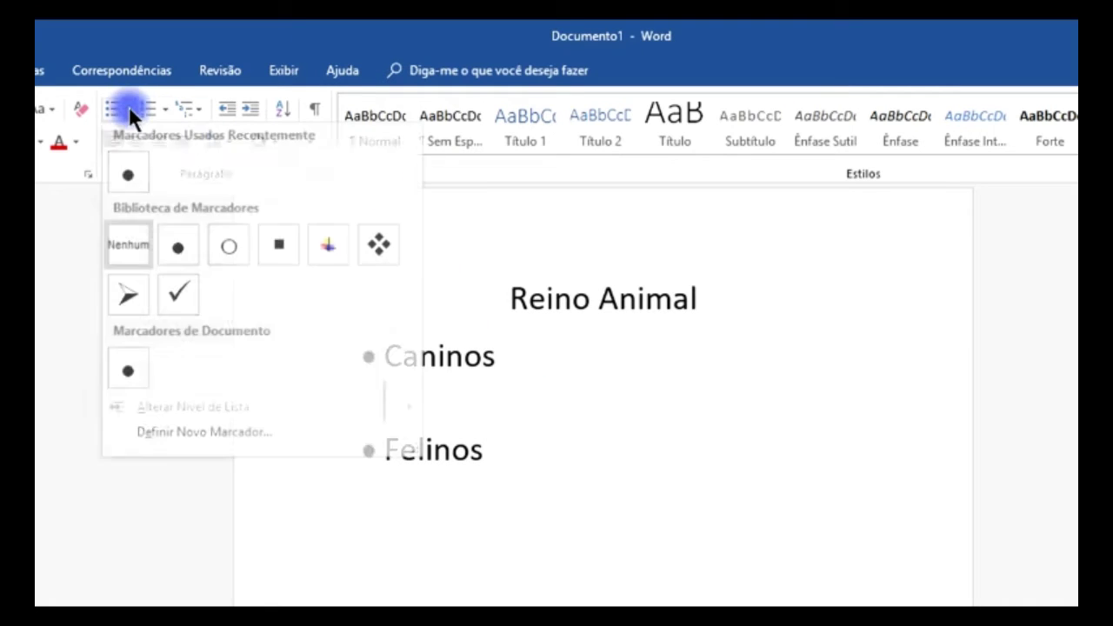
left_click(233, 246)
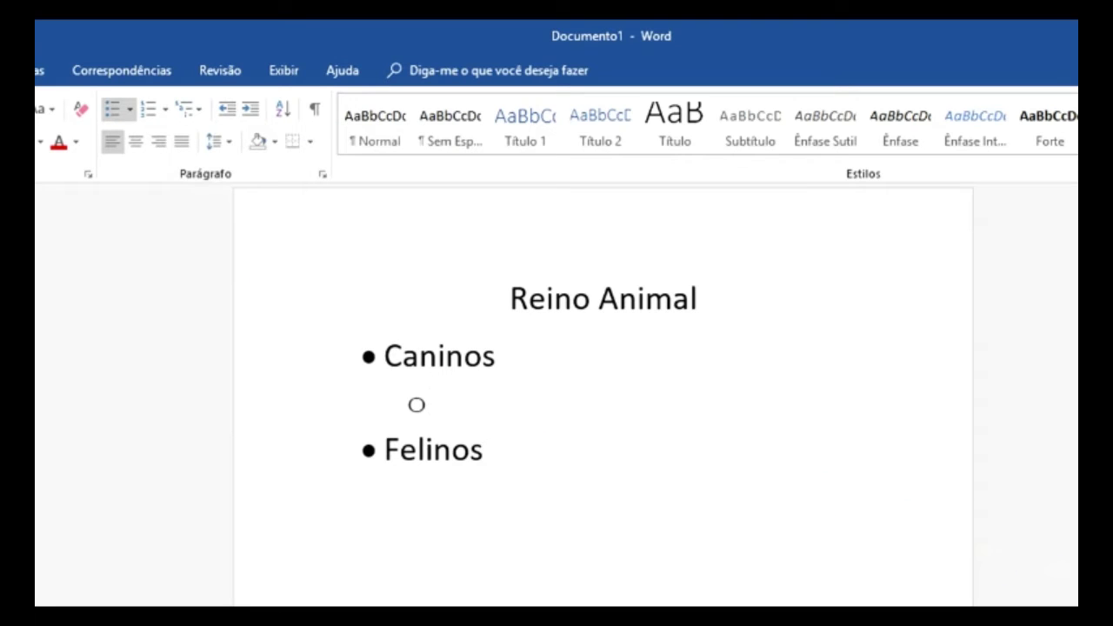
type("Cão")
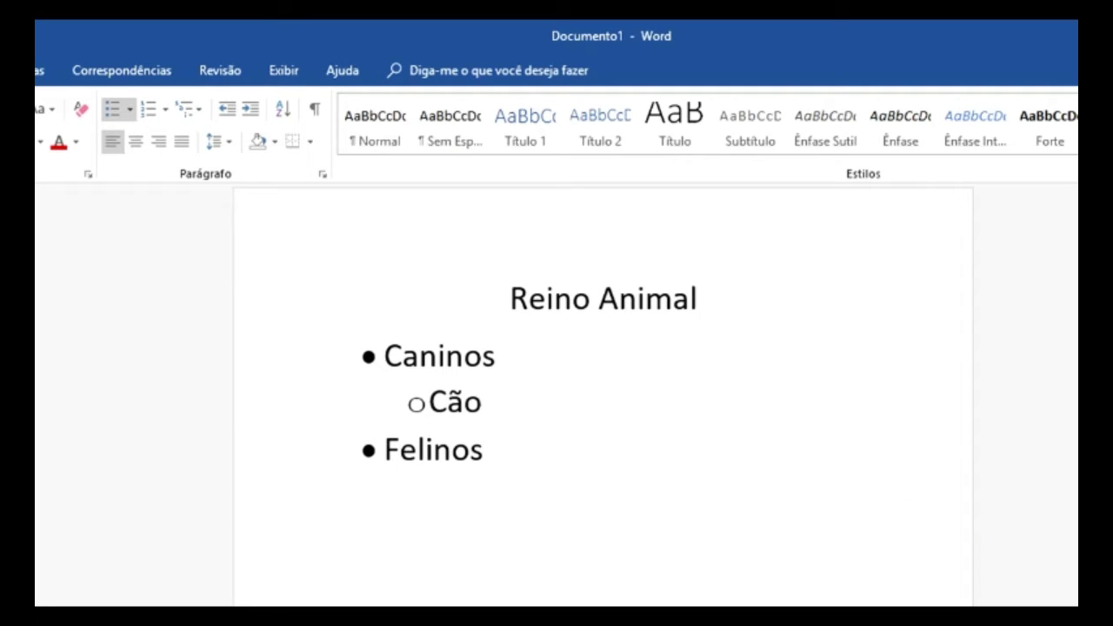
key("Return")
type("Lo")
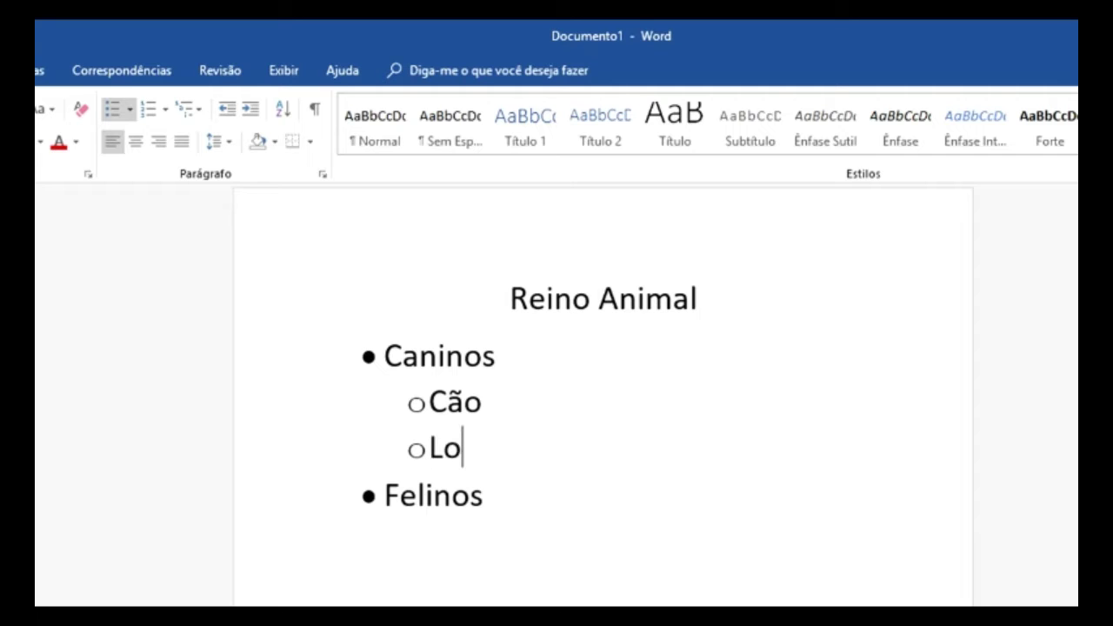
type("bo")
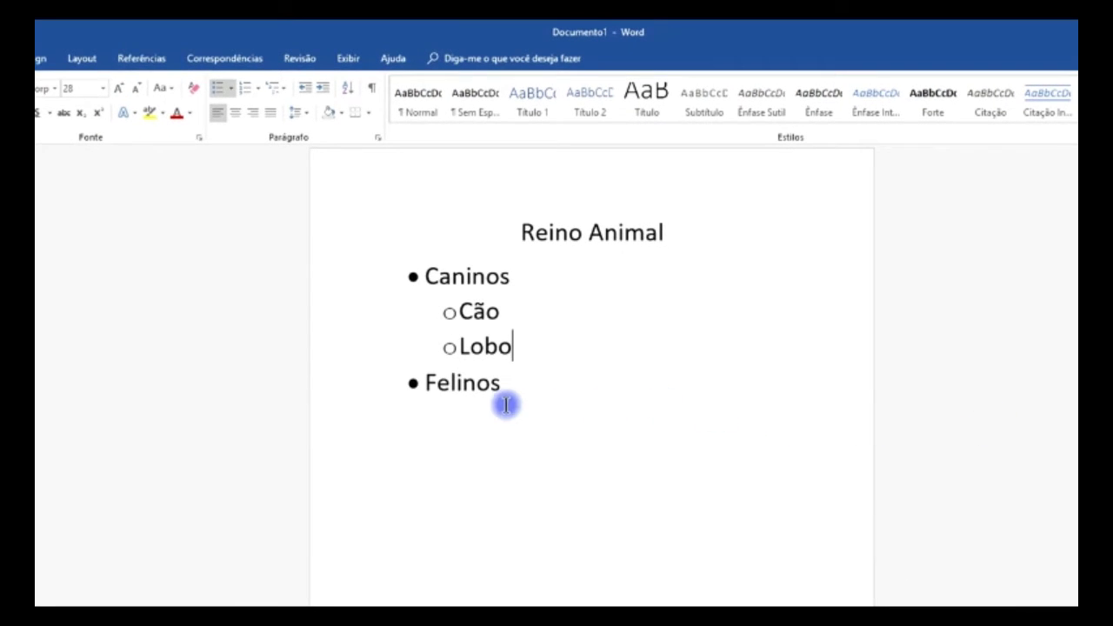
- Add hollow-bullet sub-items 'Gato' and 'Tigre' under Felinos
left_click(510, 387)
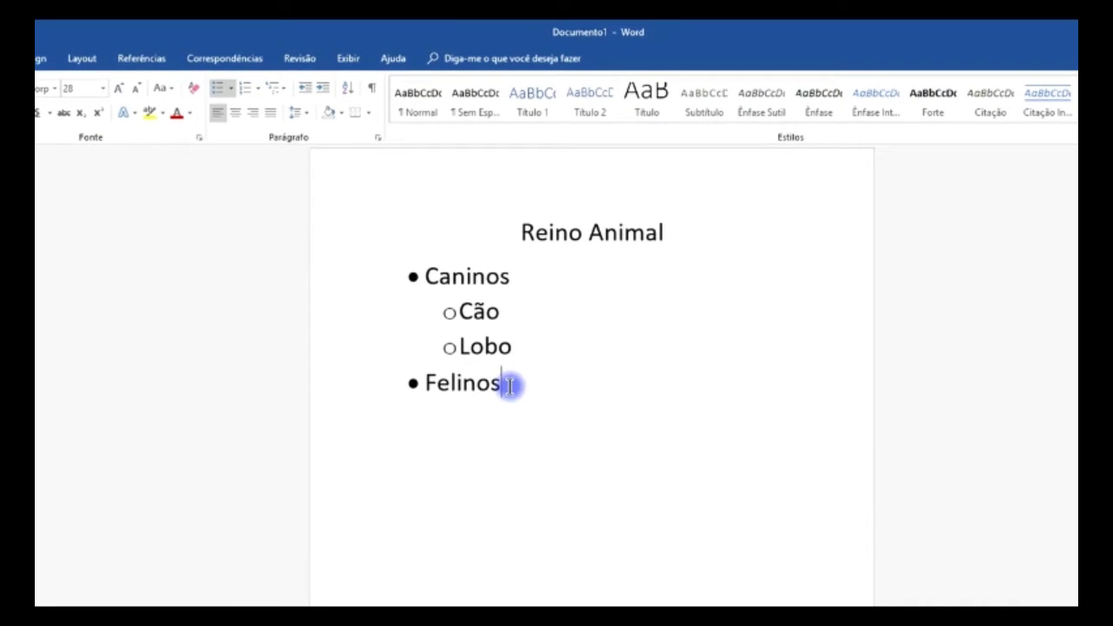
key("Return")
key("BackSpace")
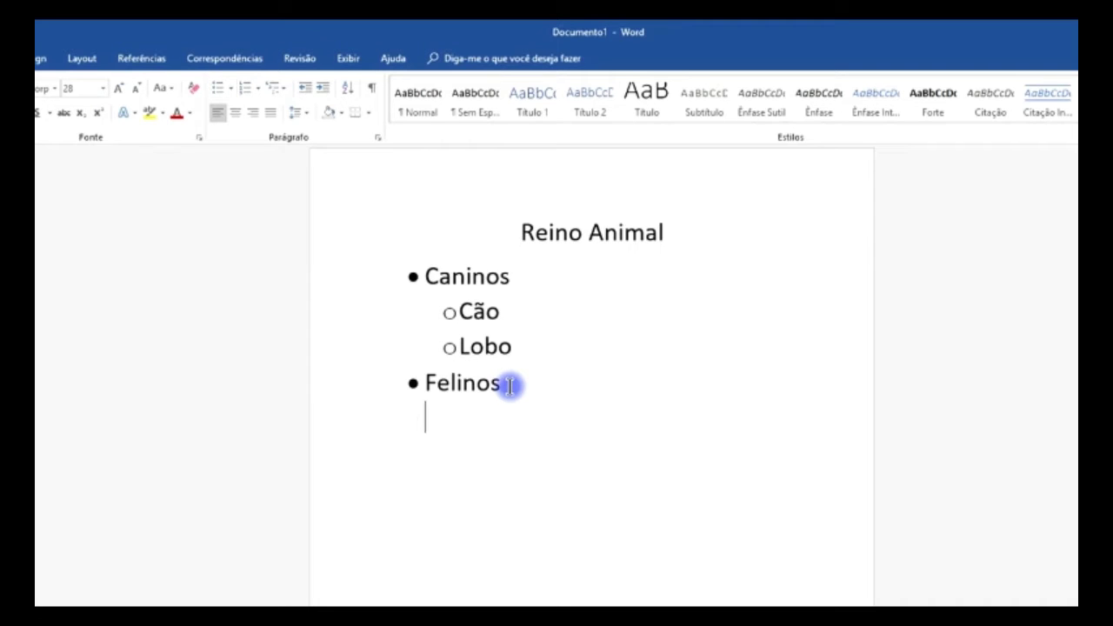
left_click(230, 89)
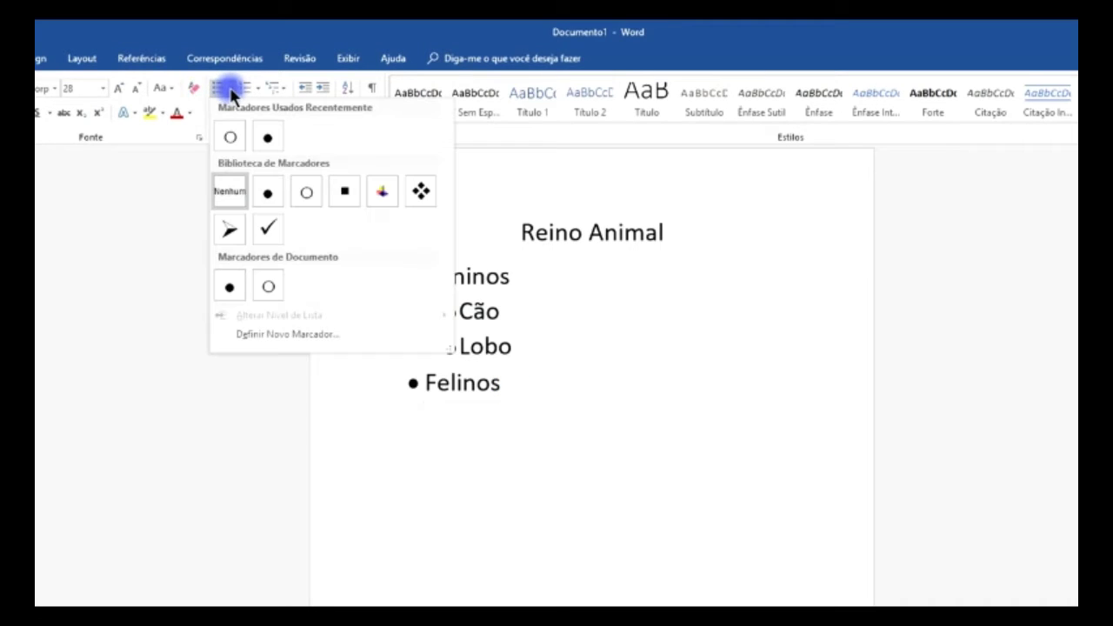
left_click(230, 135)
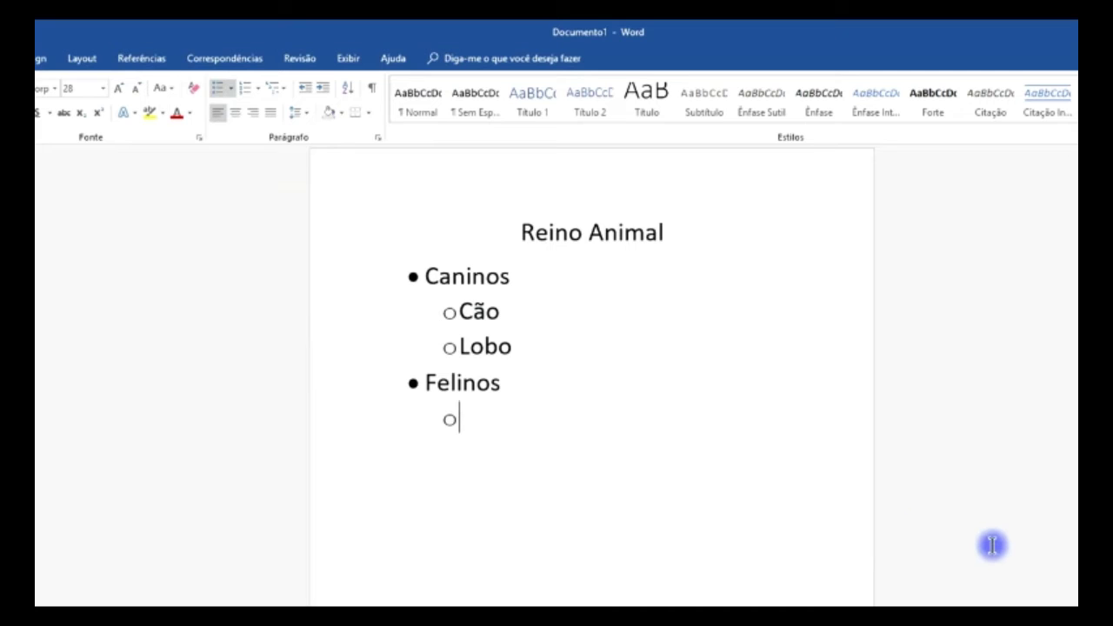
type("Gato")
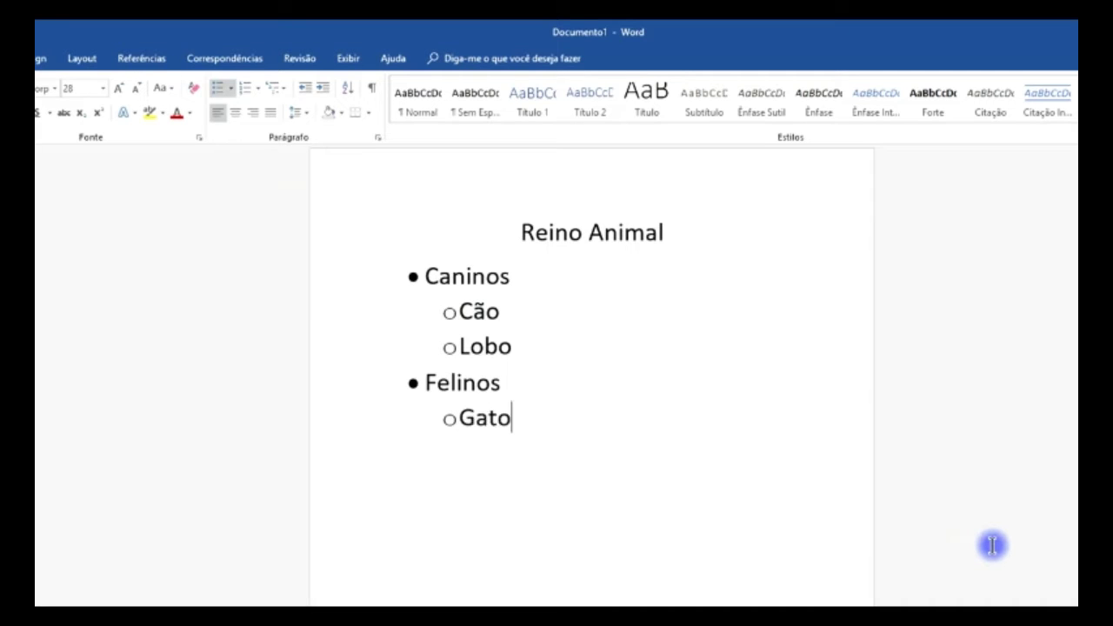
key("Return")
type("T")
type("igre")
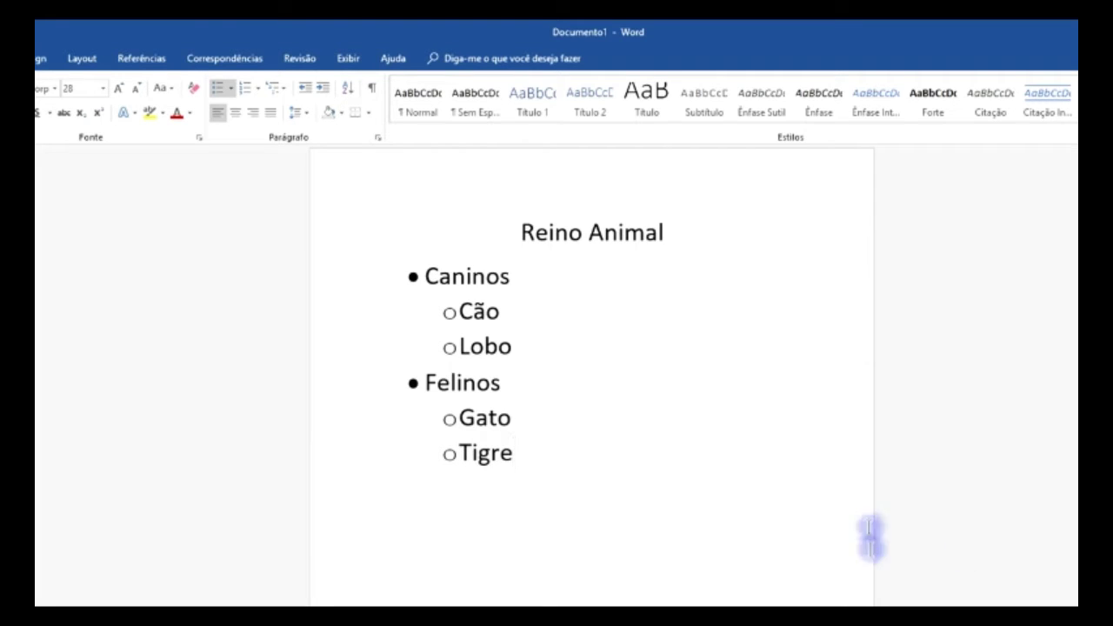
left_click(527, 309)
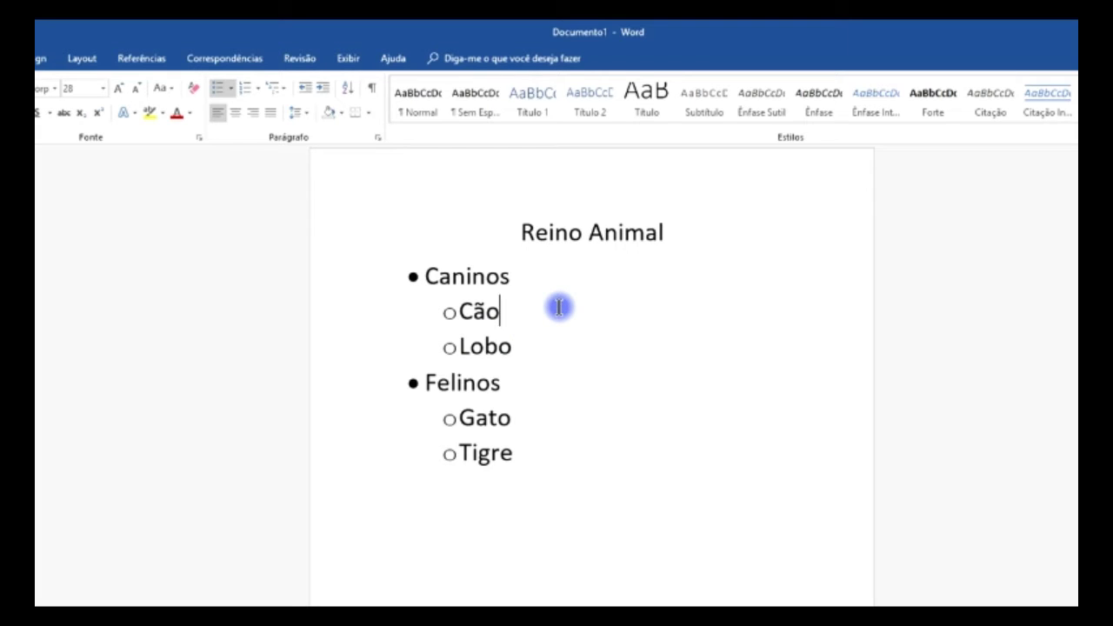
- Add diamond-bullet items 'Pastor Alemão' and 'Vira Lata' under Cão
key("Return")
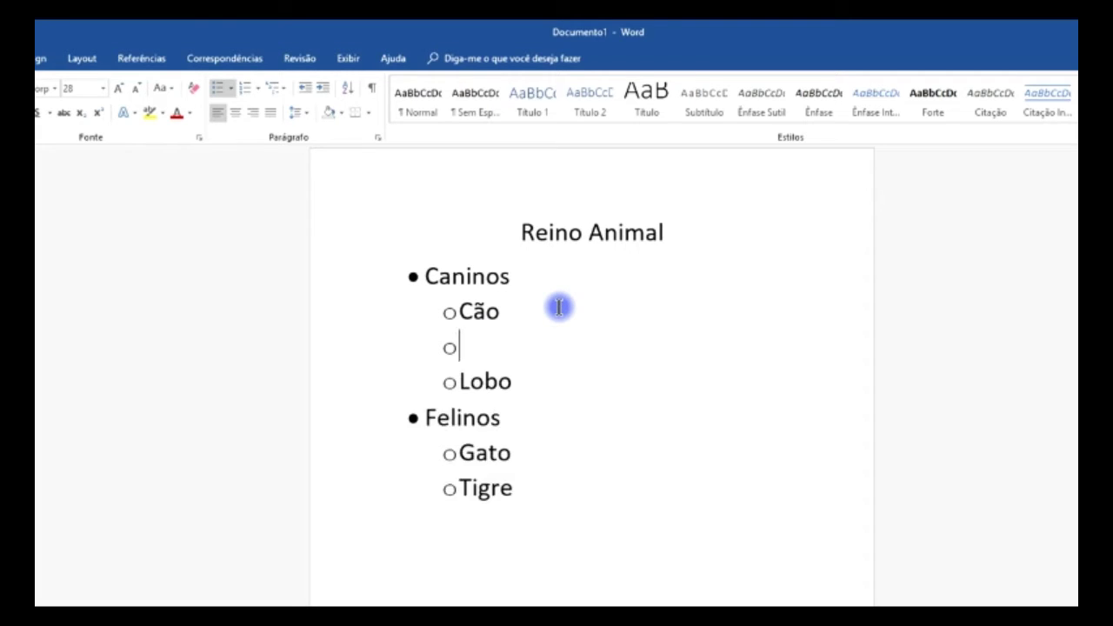
key("BackSpace")
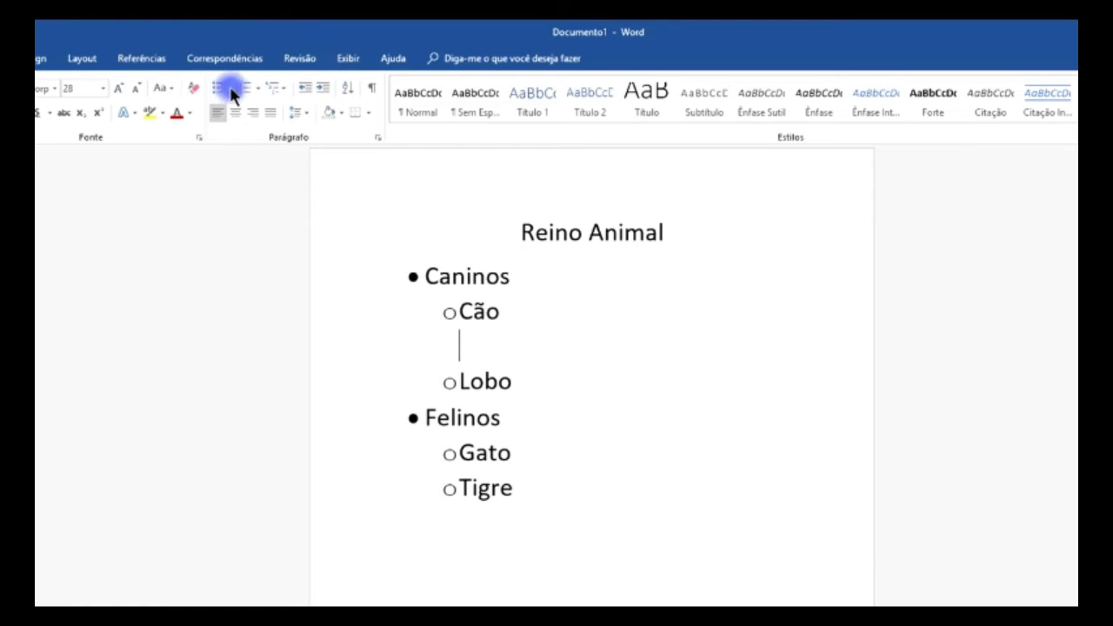
left_click(234, 88)
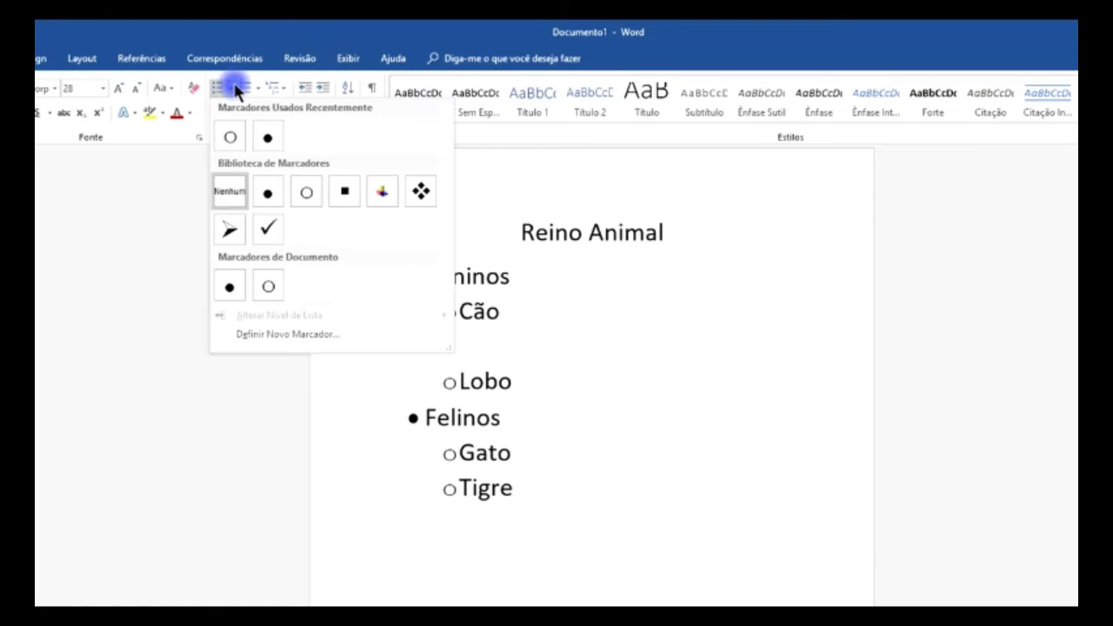
left_click(420, 191)
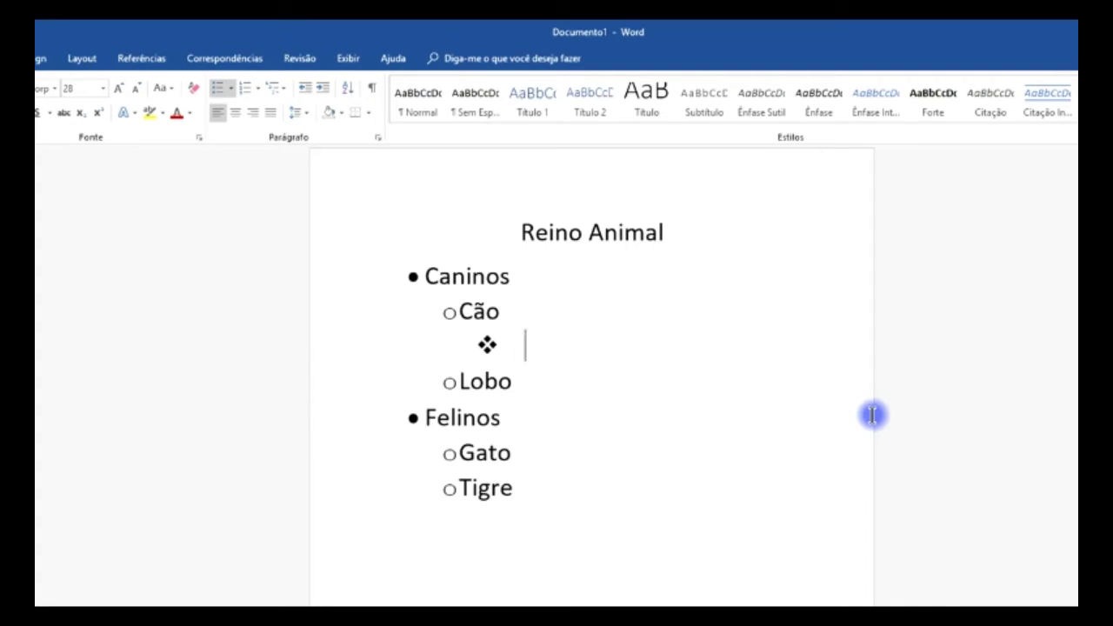
type("Pa")
type("stor Ale")
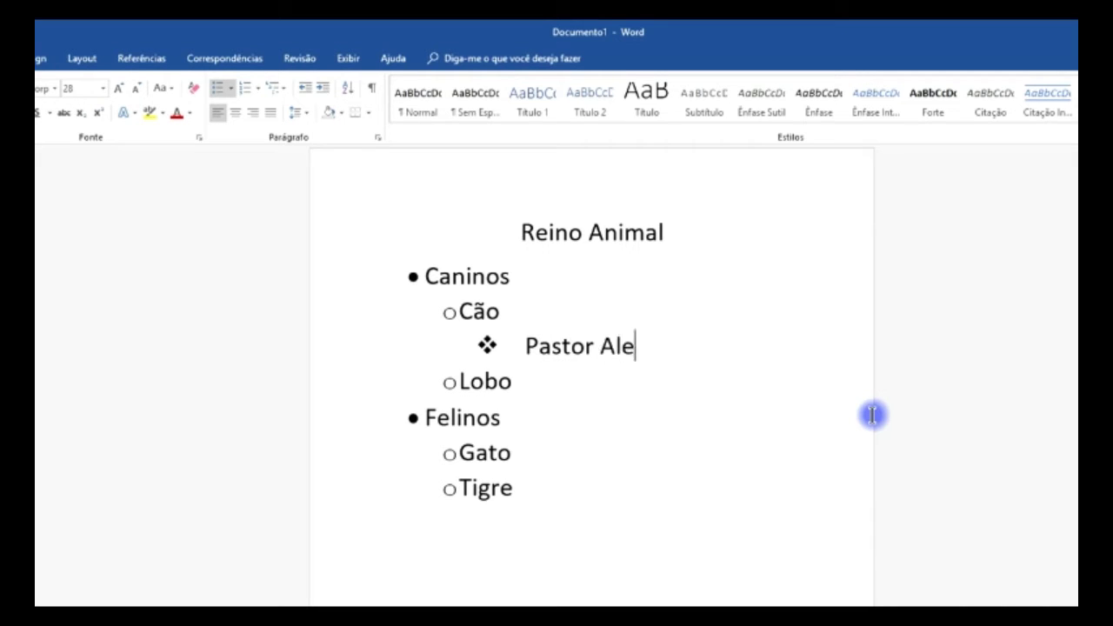
type("mão")
key("Return")
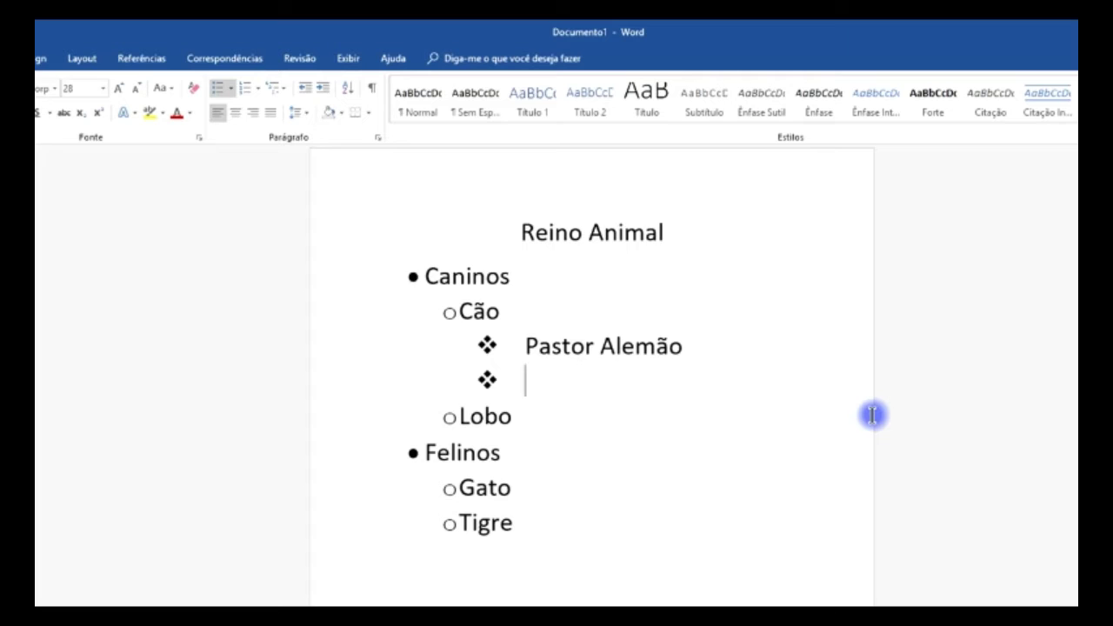
type("Vira ")
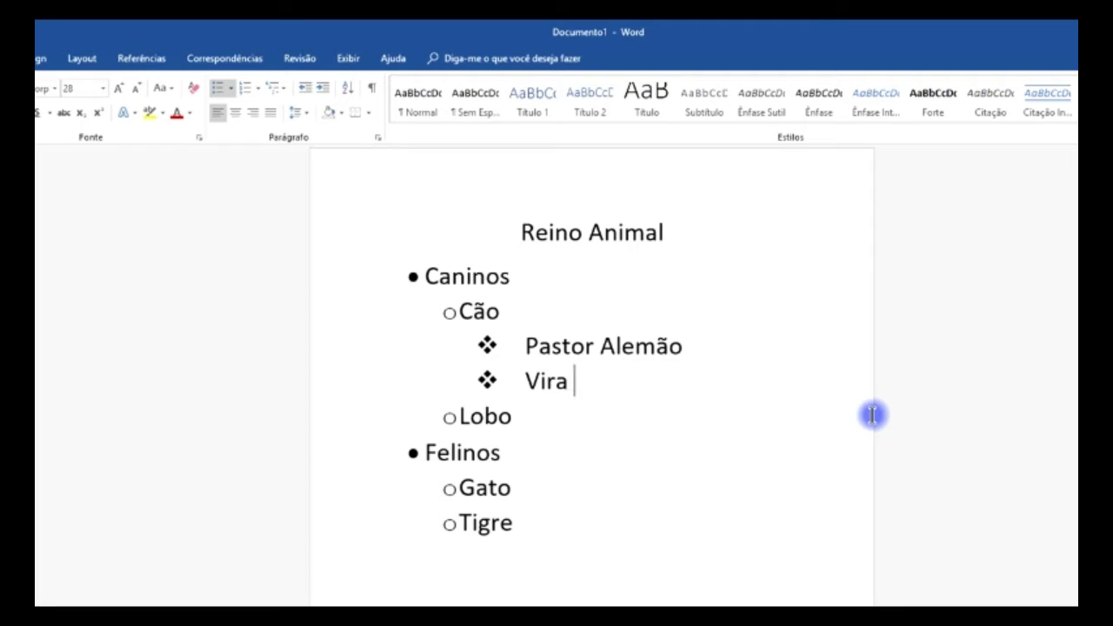
type("Latas")
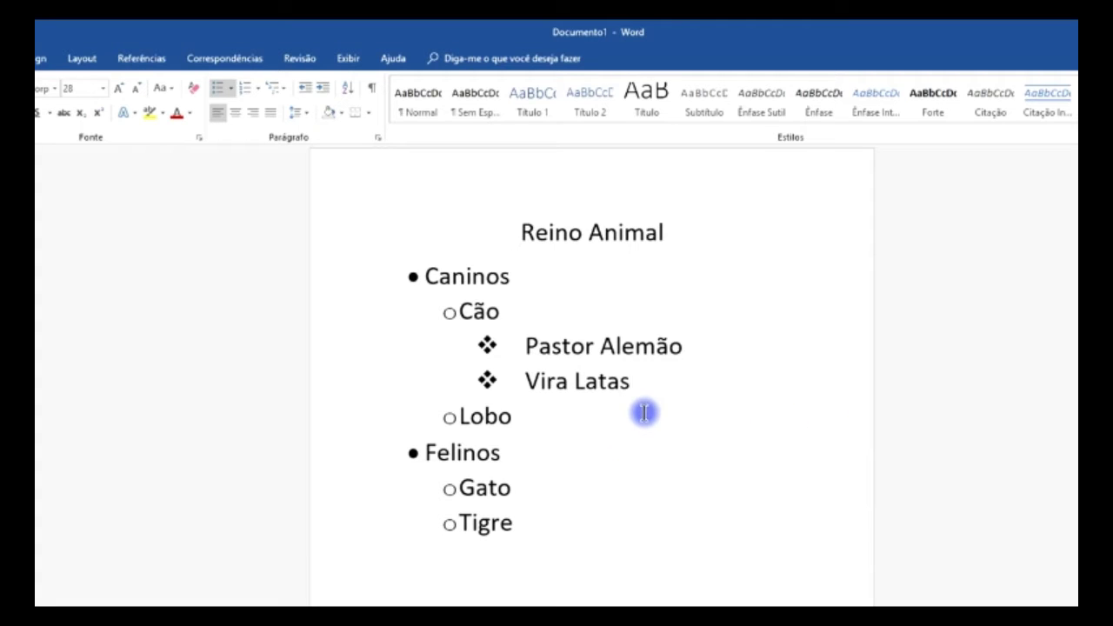
key("BackSpace")
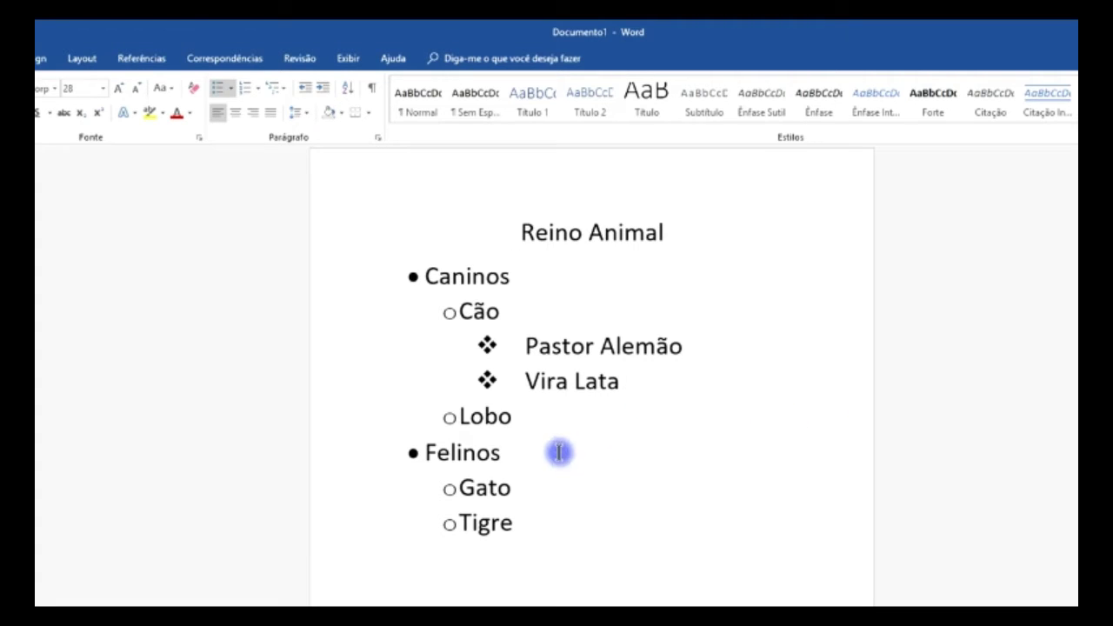
- Add diamond-bullet items 'Guará' and 'Cinzento' under Lobo
left_click(551, 418)
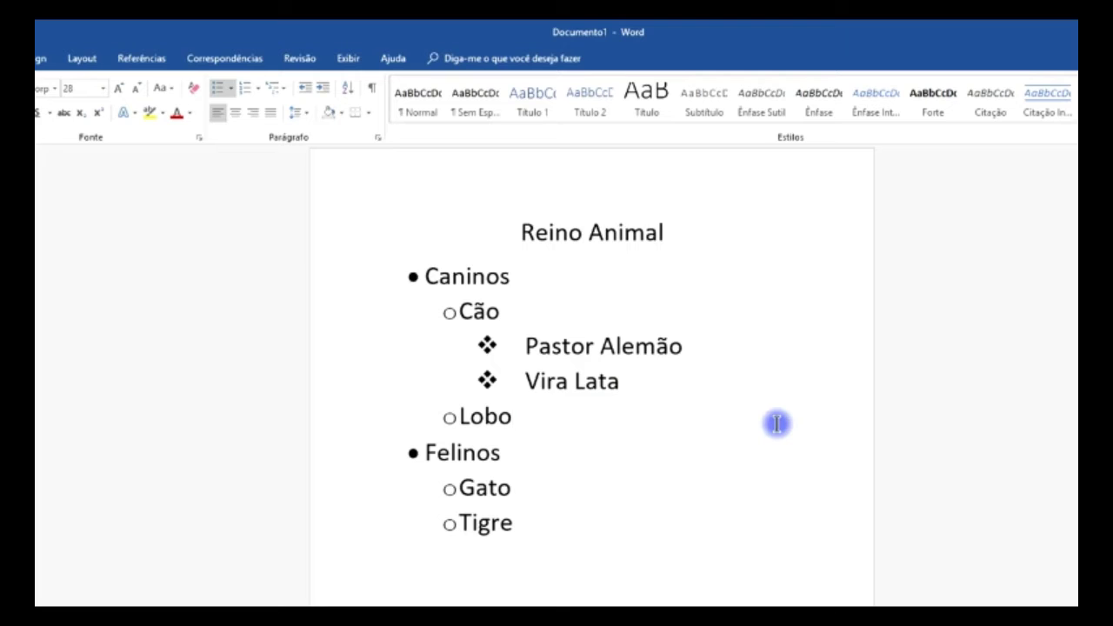
key("Return")
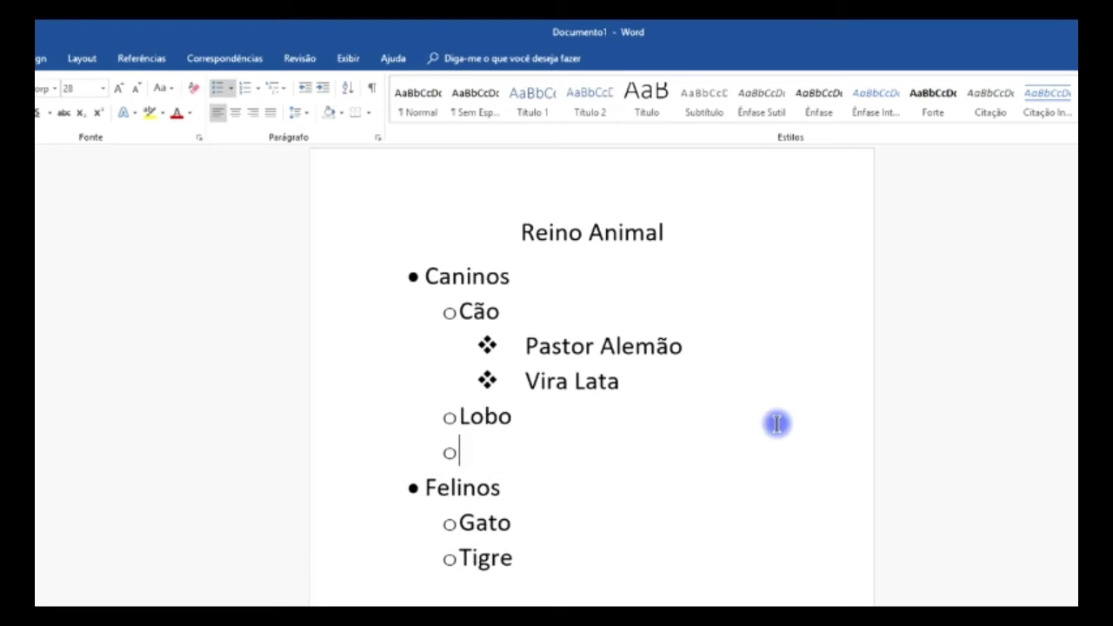
key("BackSpace")
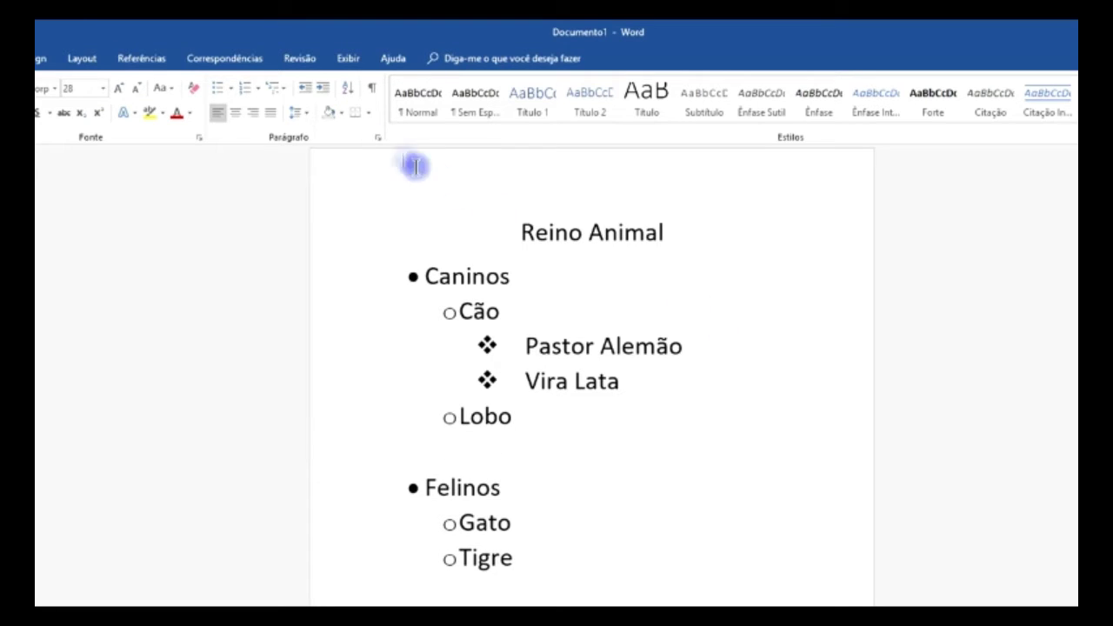
left_click(231, 88)
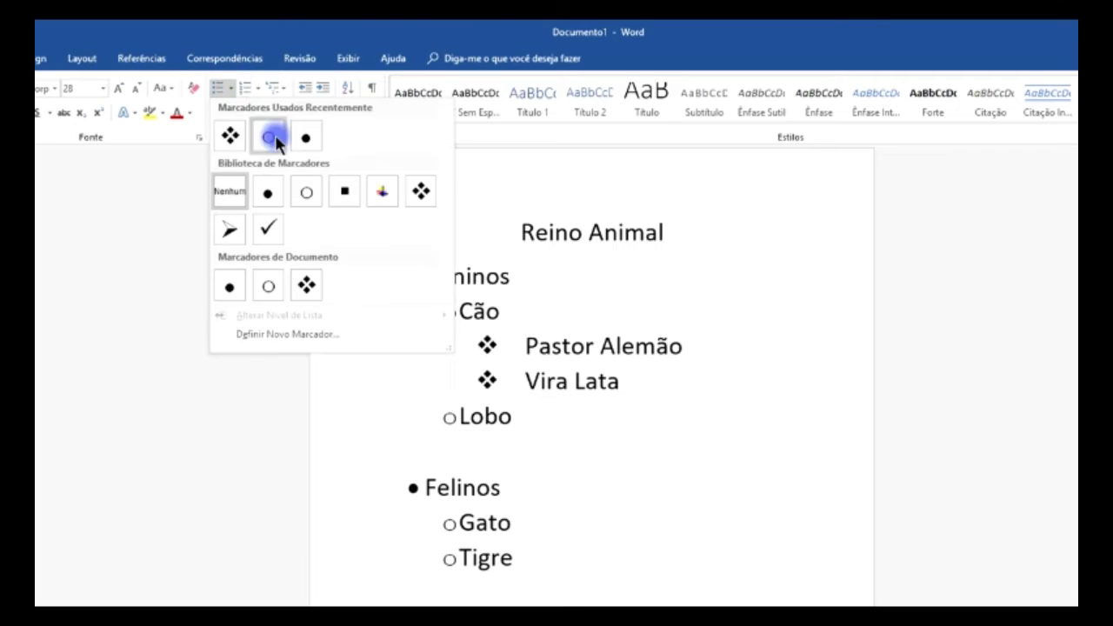
left_click(230, 137)
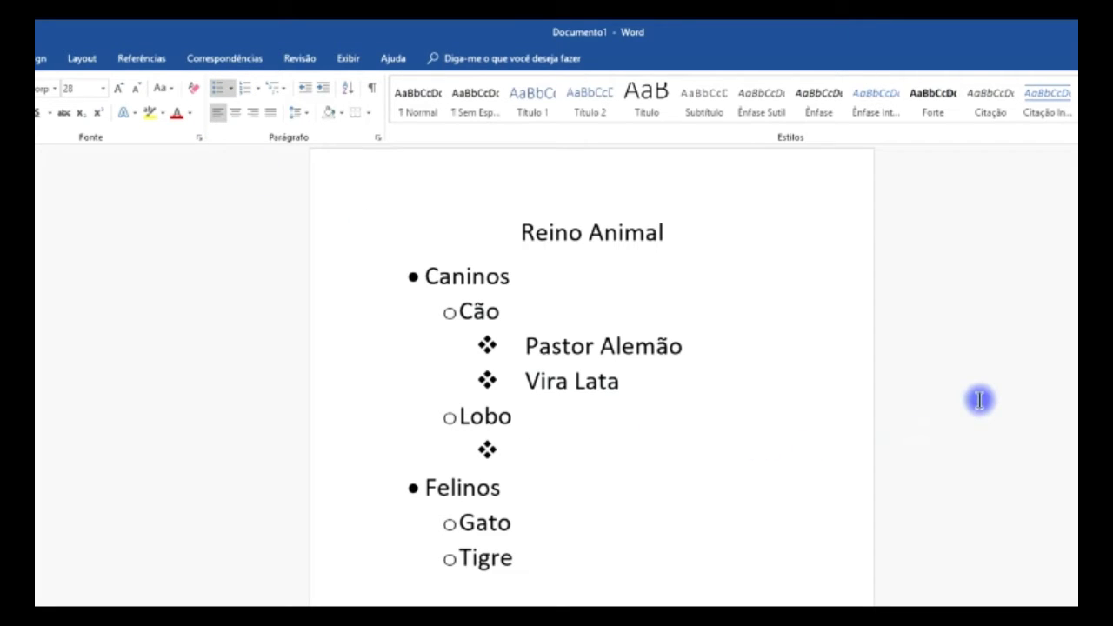
type("Gur")
key("BackSpace")
type("a")
type("rá")
key("Return")
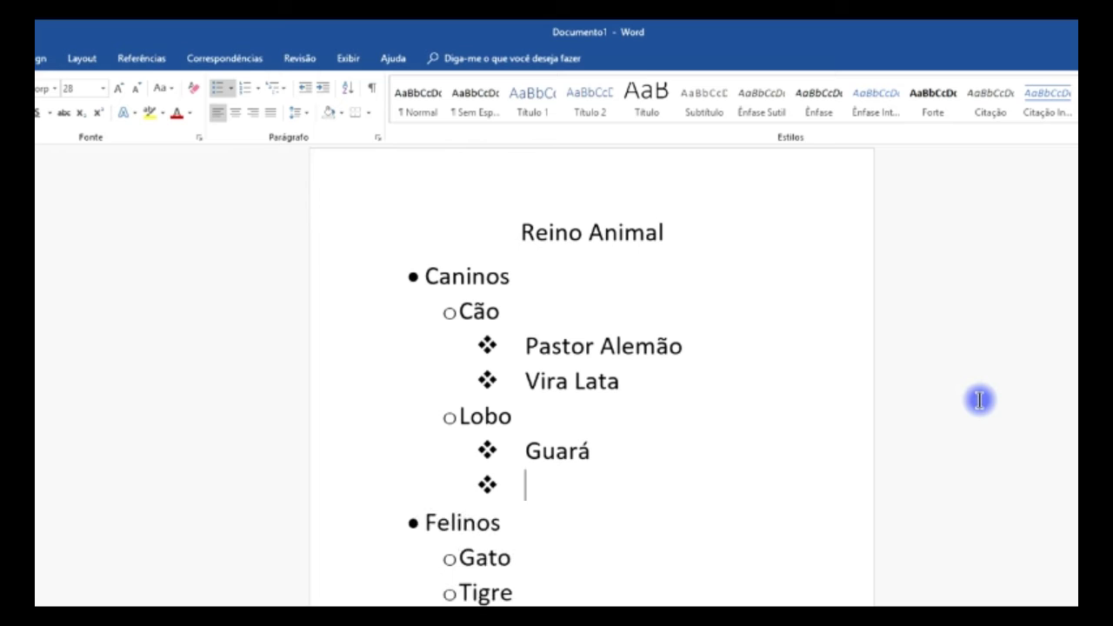
type("C")
type("inzento")
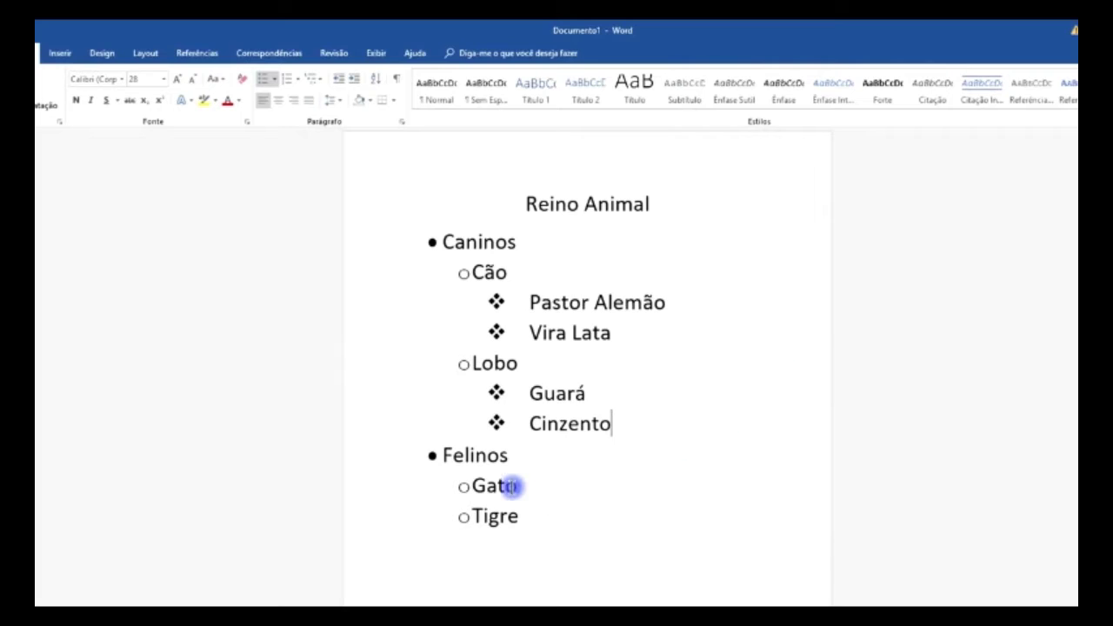
- Add diamond items 'Persa' and 'Siamês' under Gato, then open an unbulleted line under Tigre
left_click(530, 485)
key("Return")
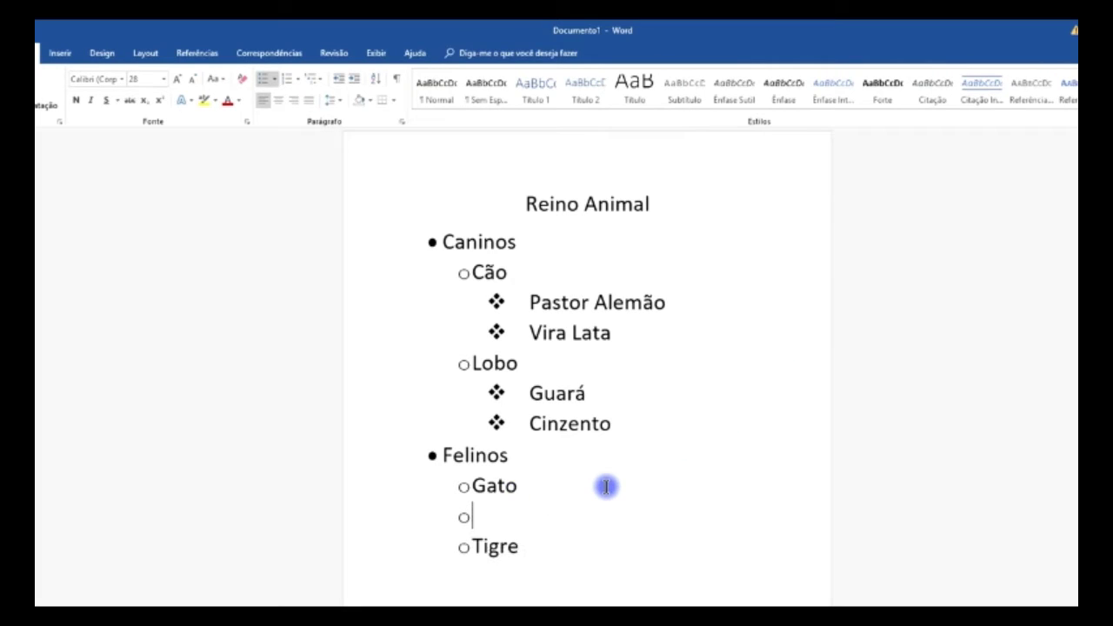
key("BackSpace")
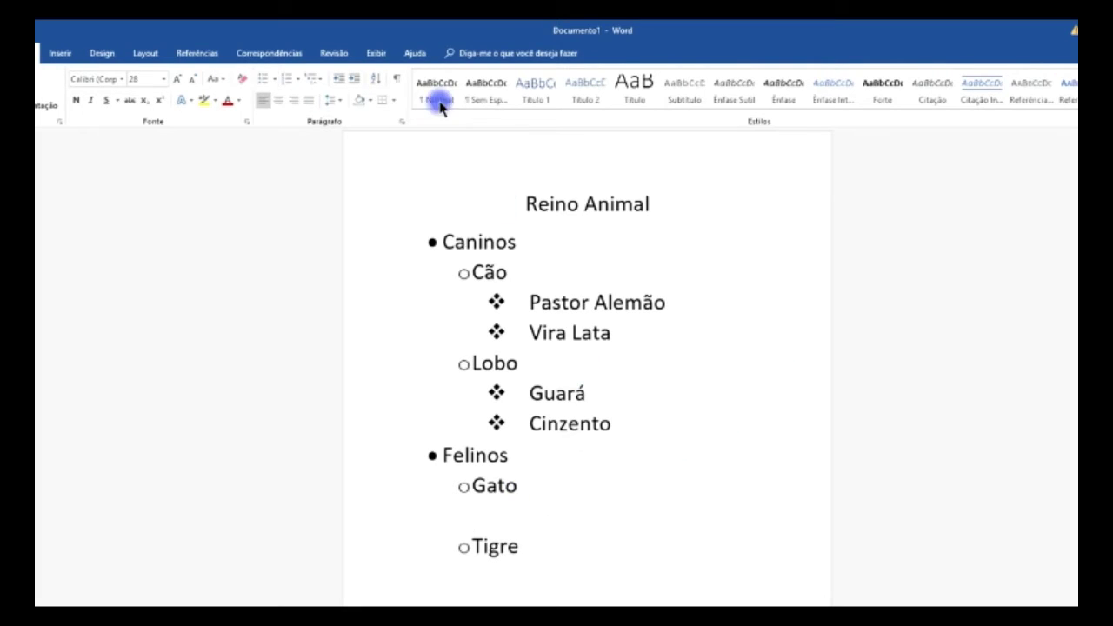
left_click(273, 79)
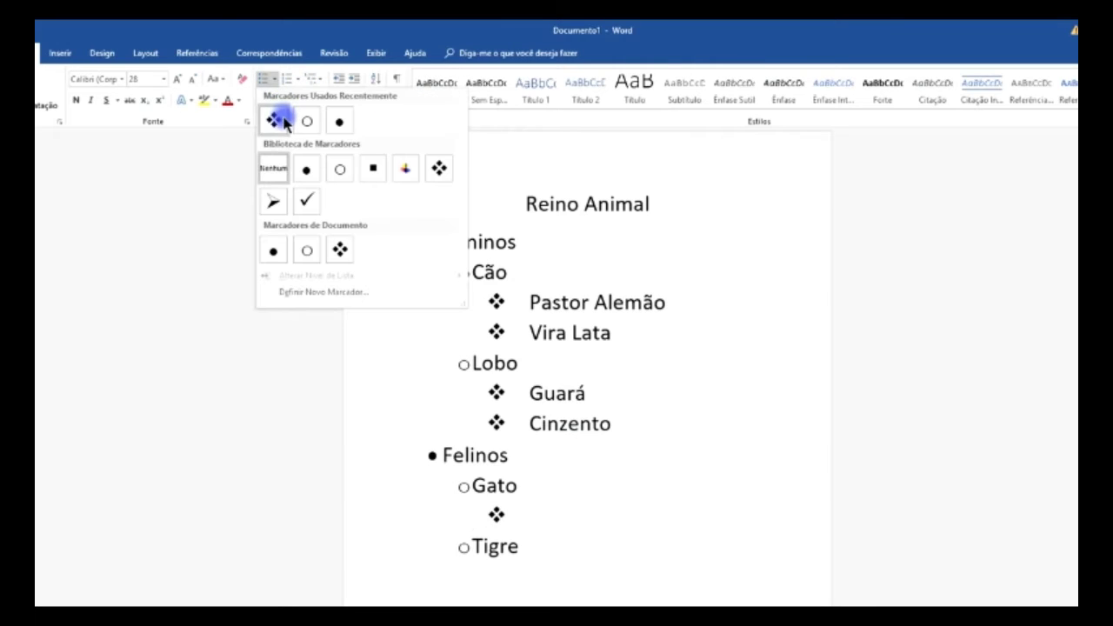
left_click(278, 116)
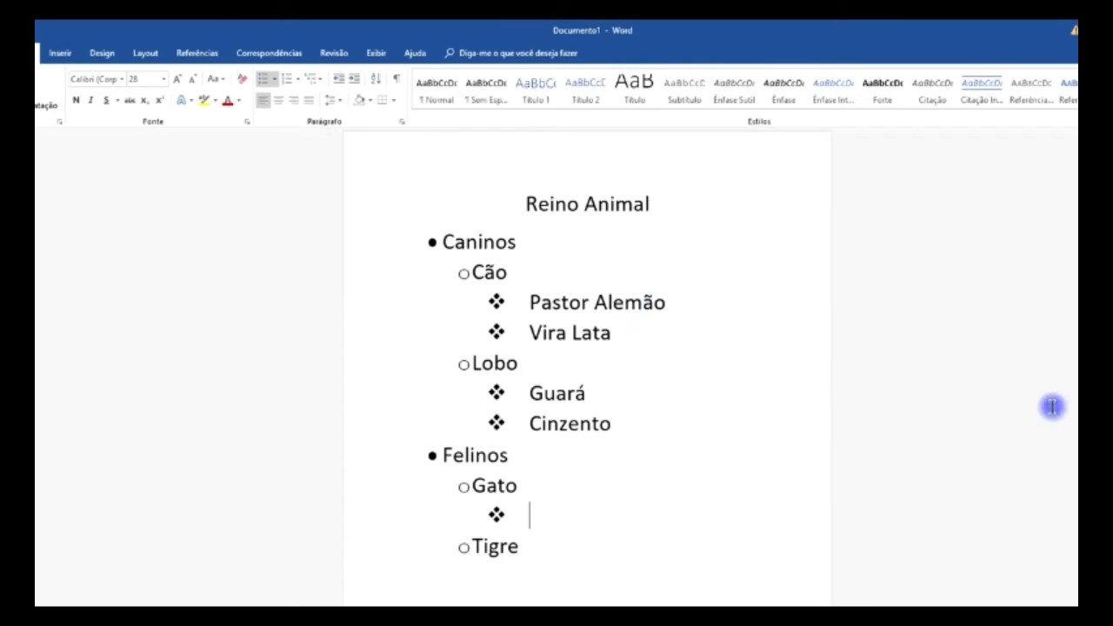
type("Per")
type("sa")
key("Return")
type("S")
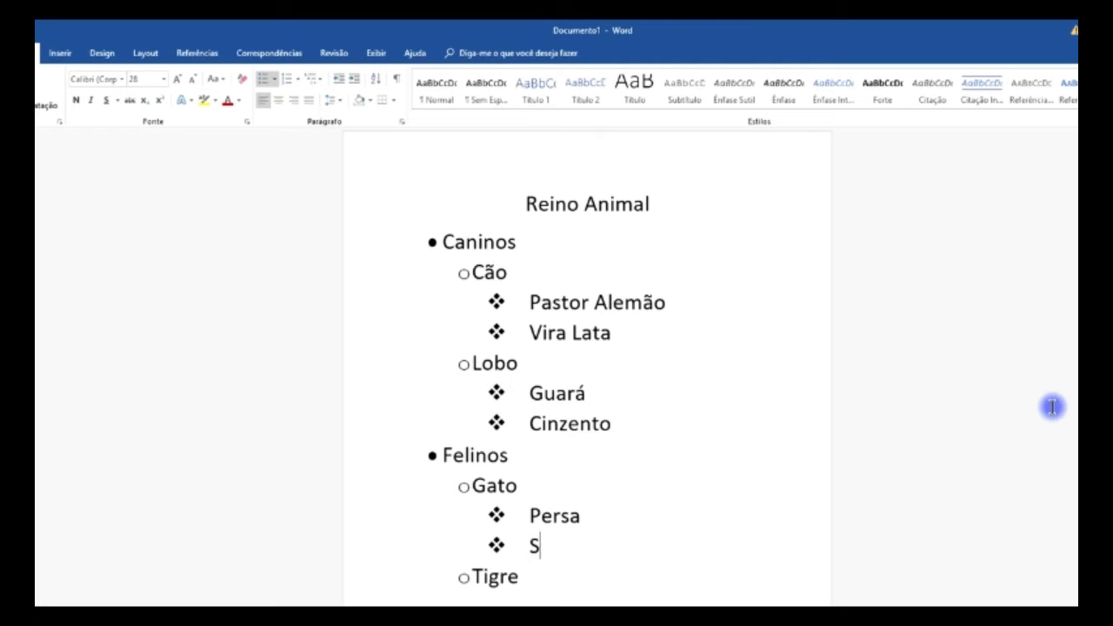
type("iamê")
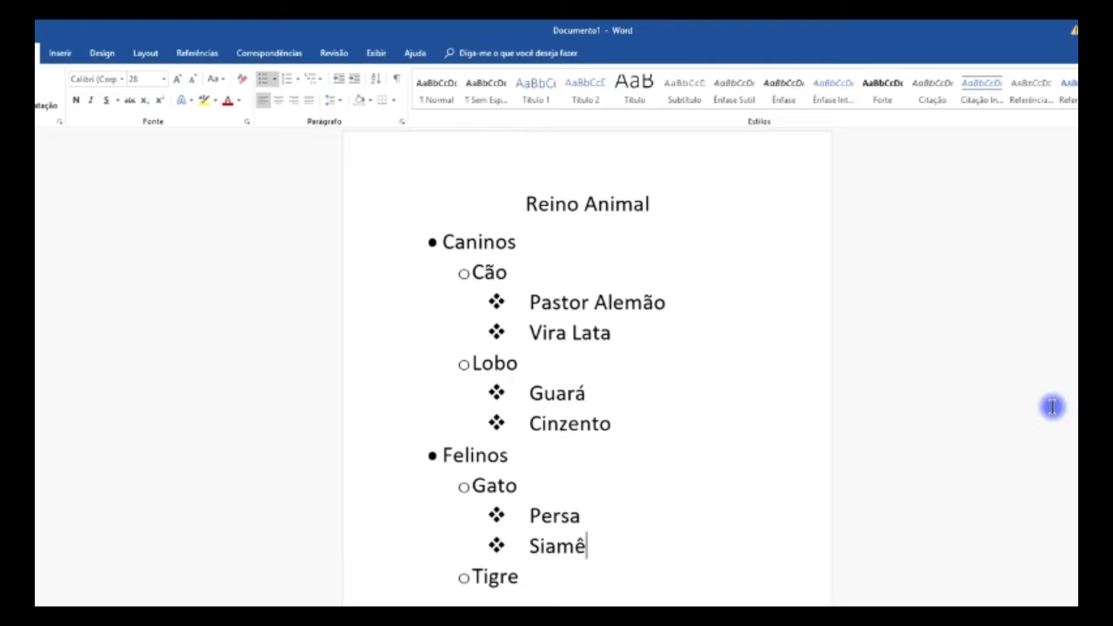
type("s")
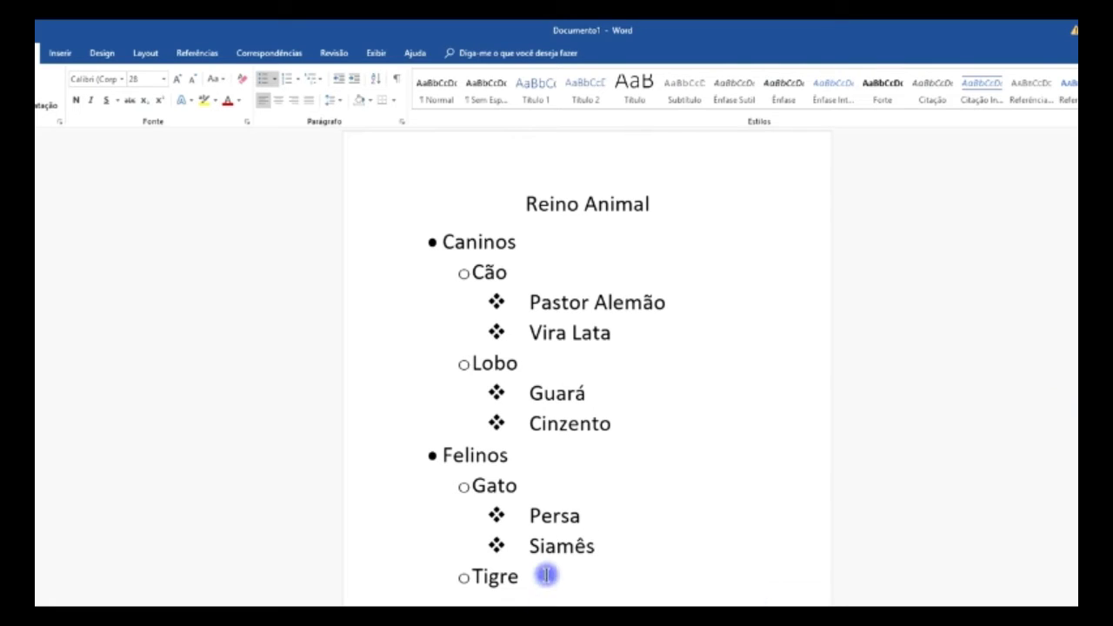
left_click(658, 576)
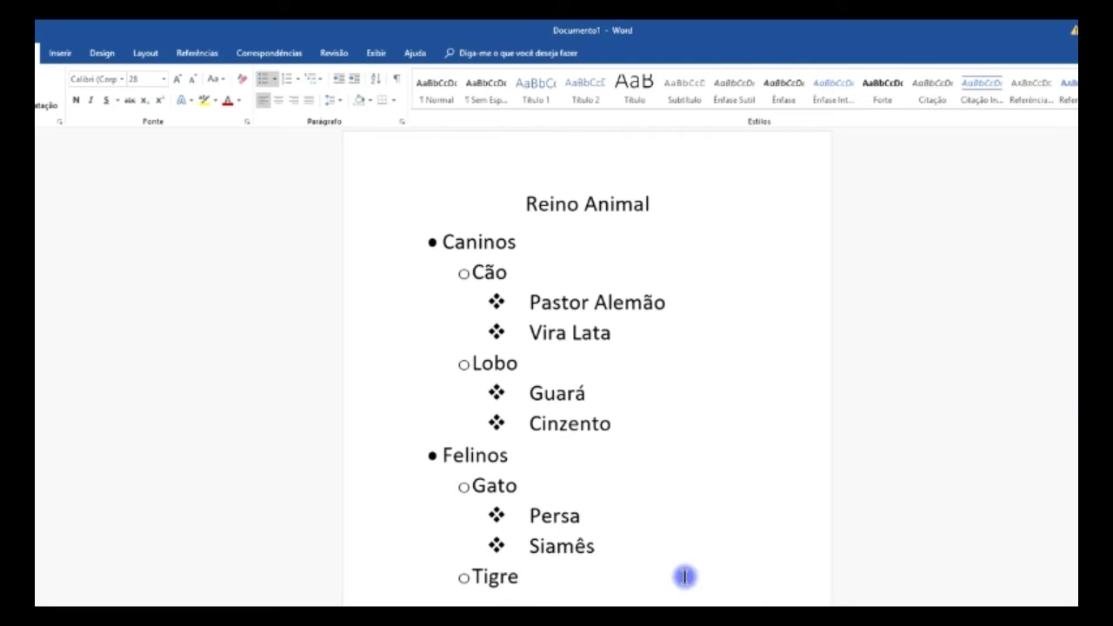
key("Return")
key("BackSpace")
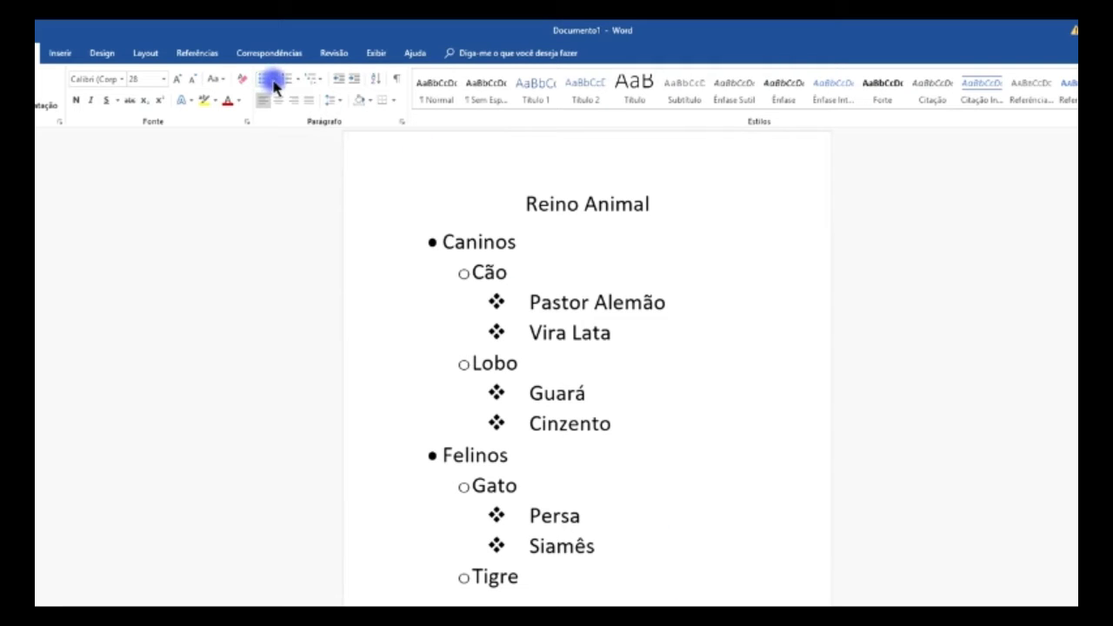
- Add diamond-bullet items 'Bengala' and 'Siberiano' under Tigre
left_click(273, 79)
left_click(273, 116)
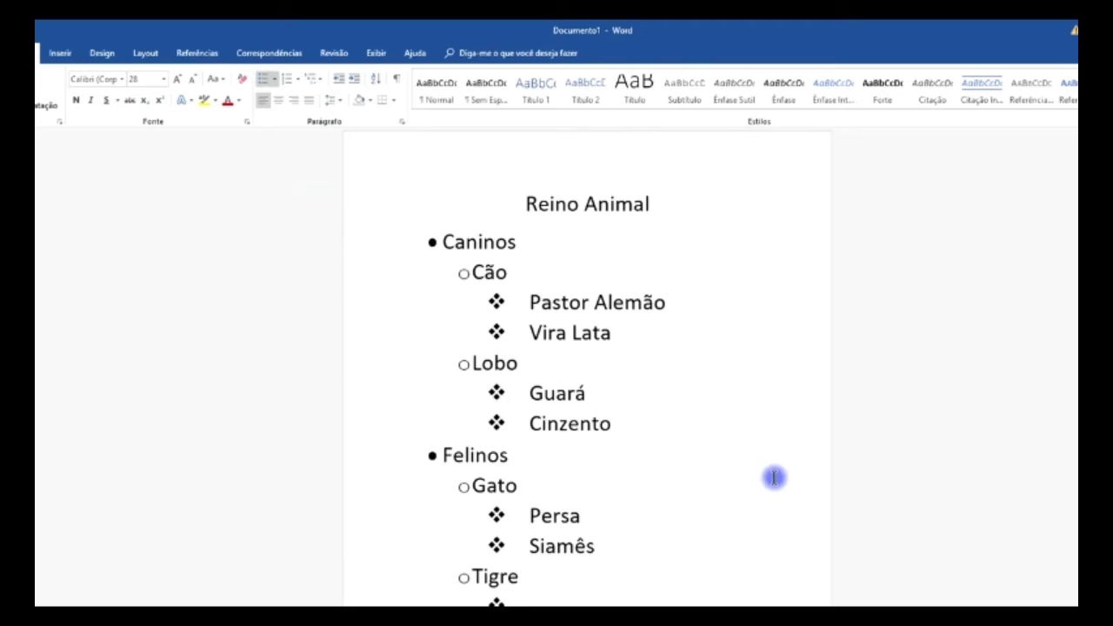
scroll(774, 477, "down", 2)
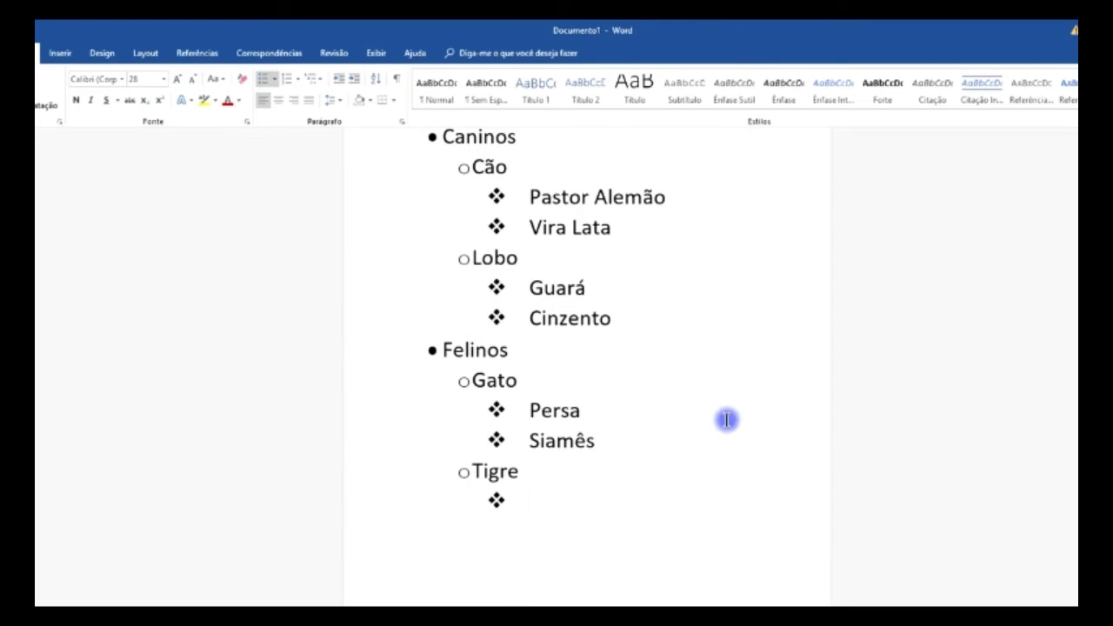
type("De ")
type("Ben")
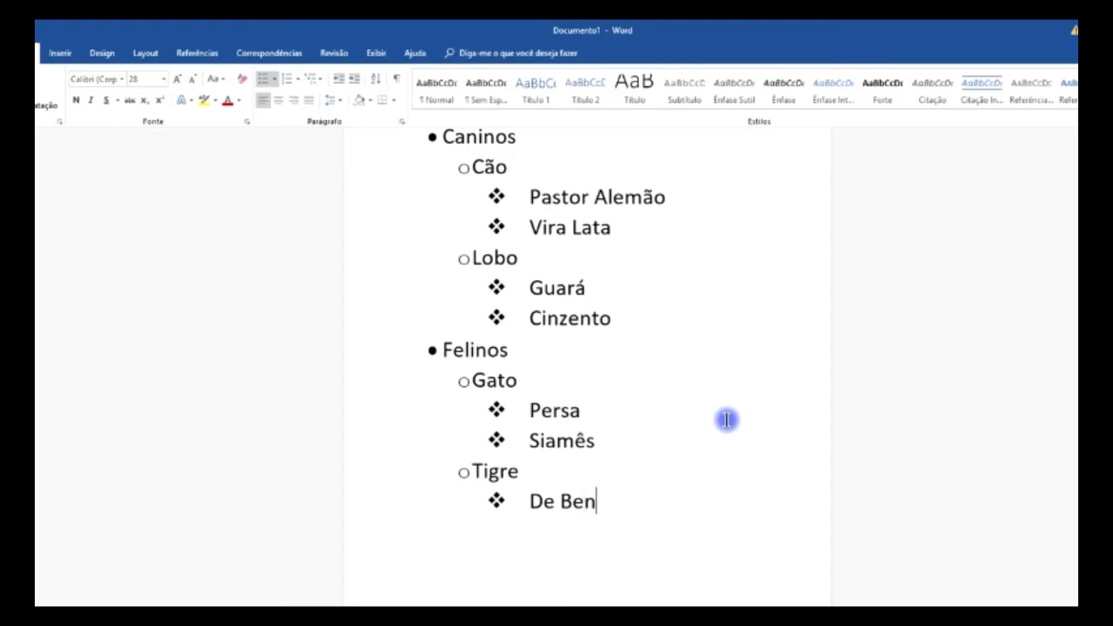
type("gala")
key("Left")
key("Left")
key("Left")
key("Left")
key("Left")
key("BackSpace")
key("BackSpace")
key("BackSpace")
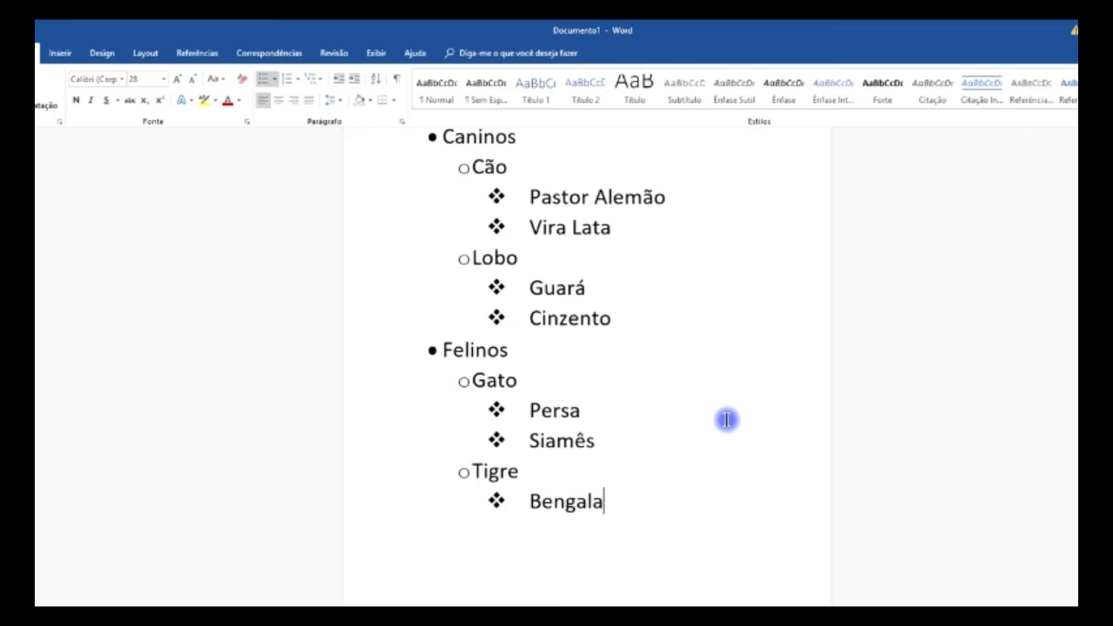
key("End")
key("Return")
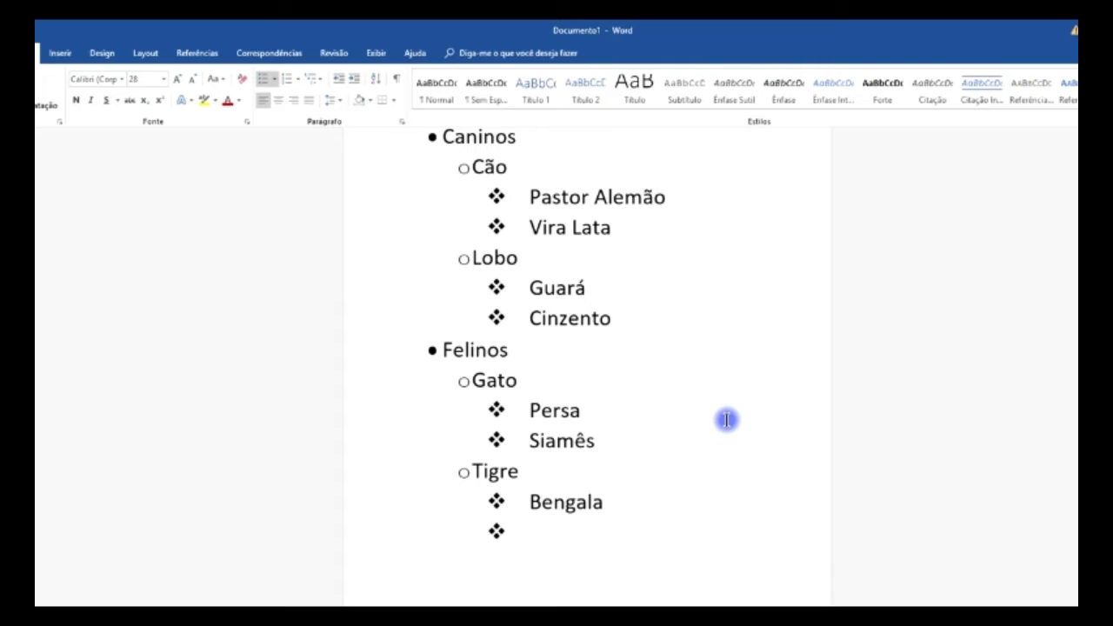
type("S")
type("iberia")
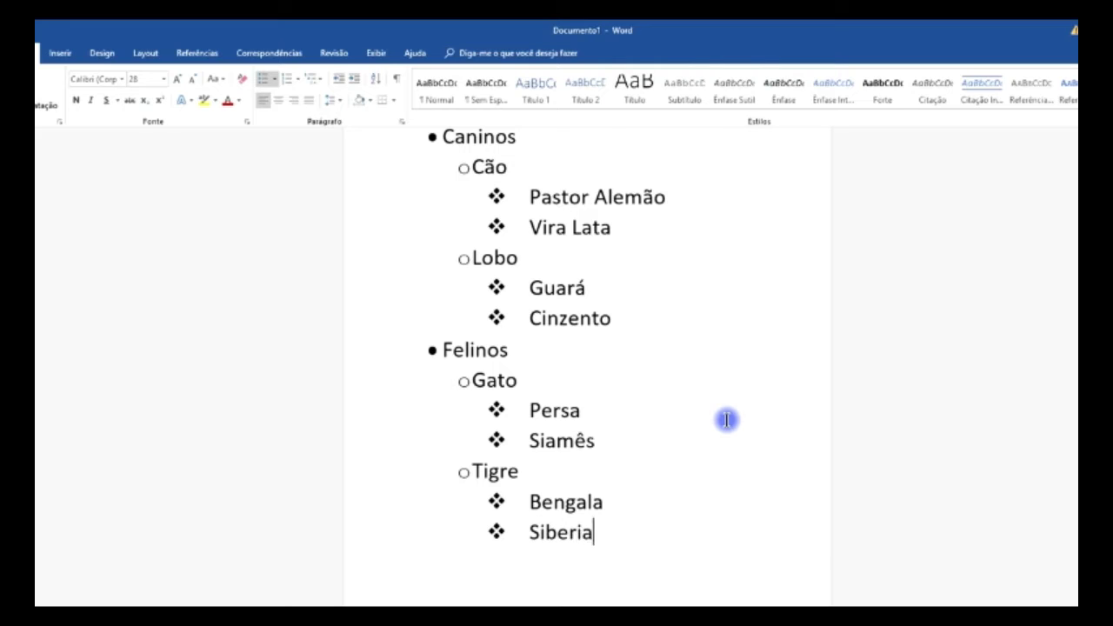
type("no")
scroll(656, 440, "up", 1)
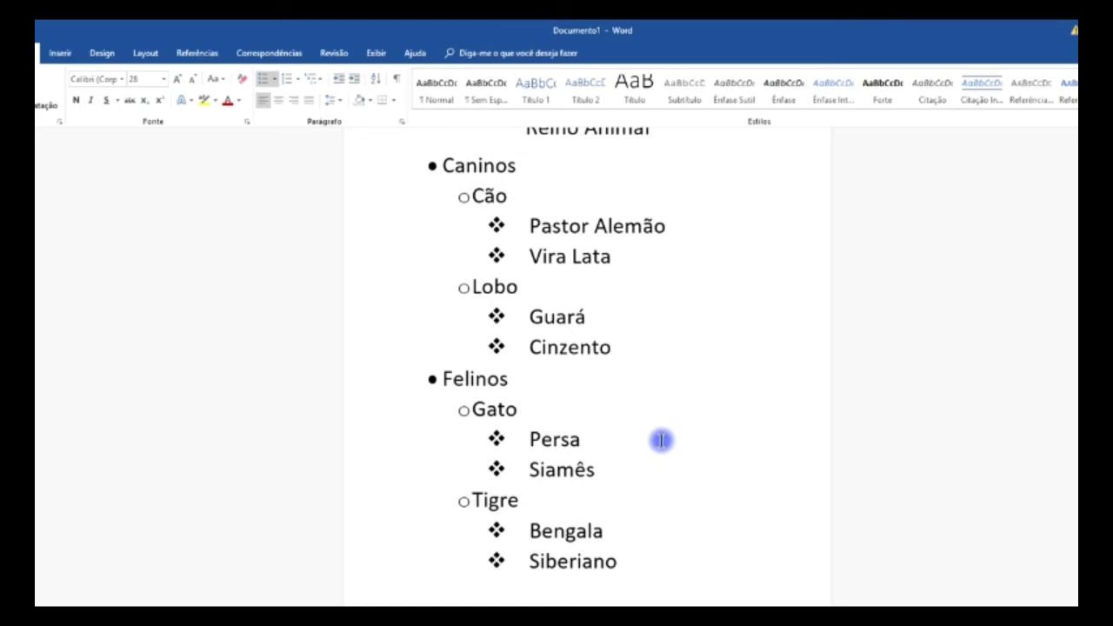
scroll(661, 440, "up", 1)
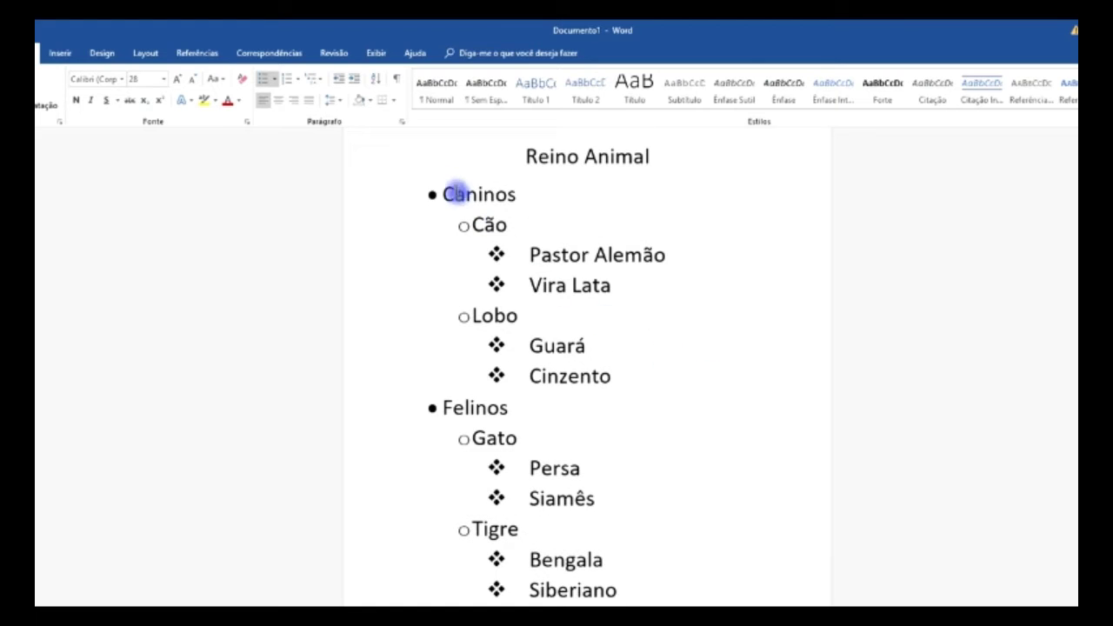
- End the list after Siberiano and type the plain unindented line 'Onde falarei sobre cada um:'
scroll(676, 577, "down", 1)
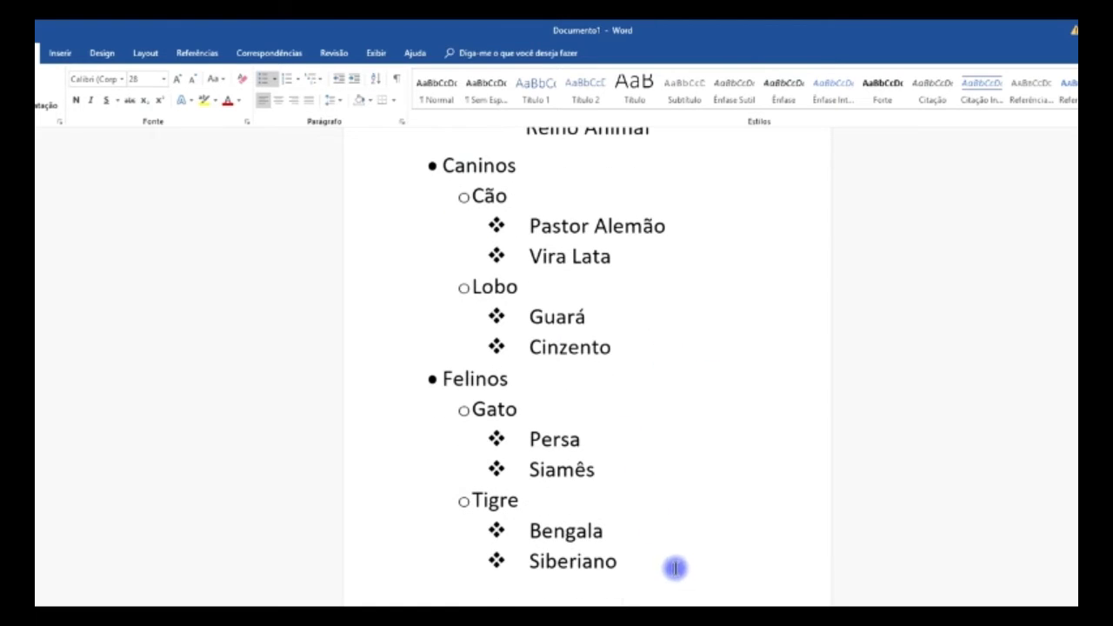
key("Return")
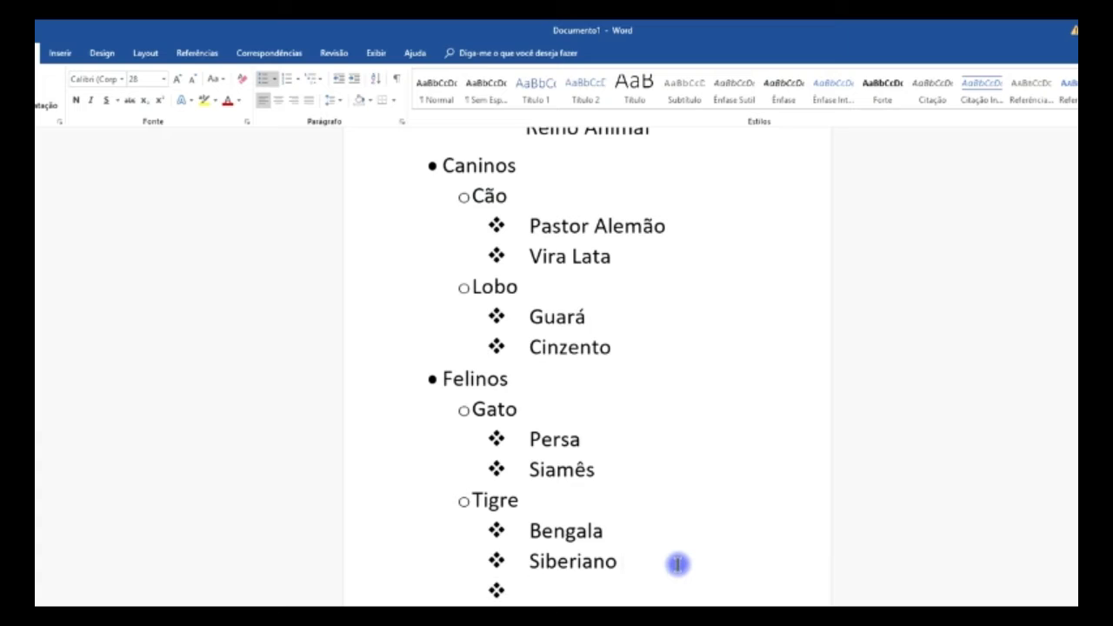
key("BackSpace")
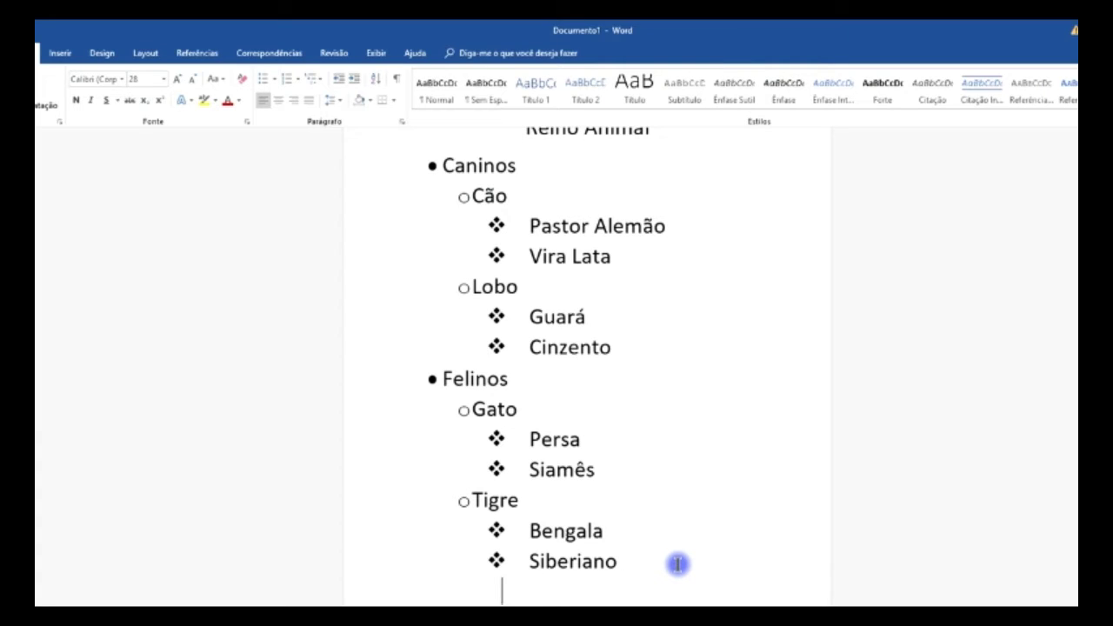
key("BackSpace")
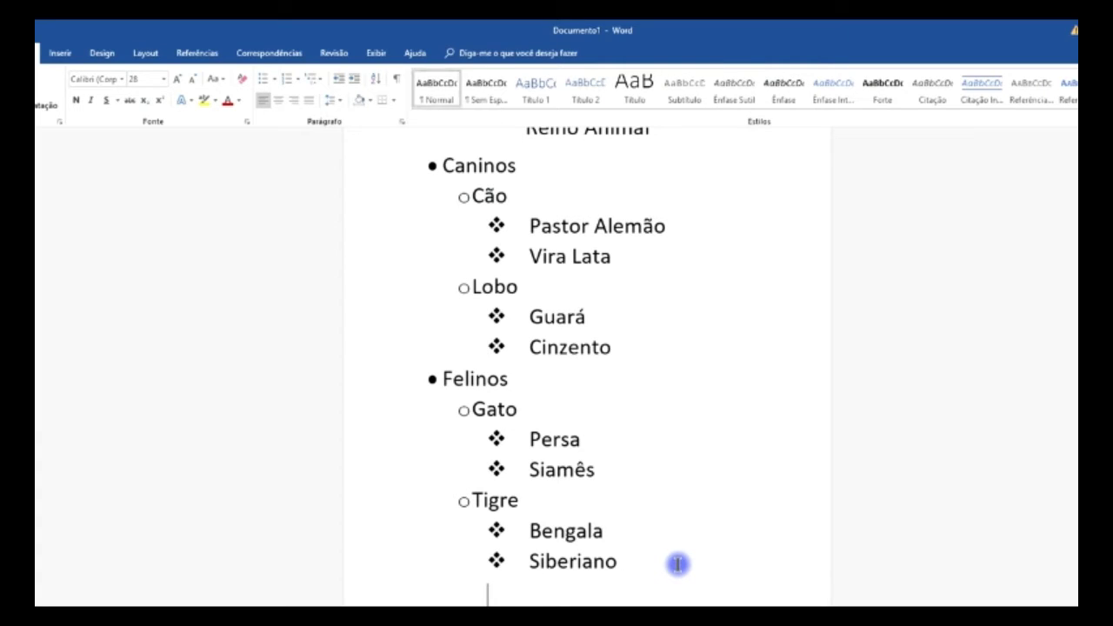
key("BackSpace")
type("O")
type("nde falar")
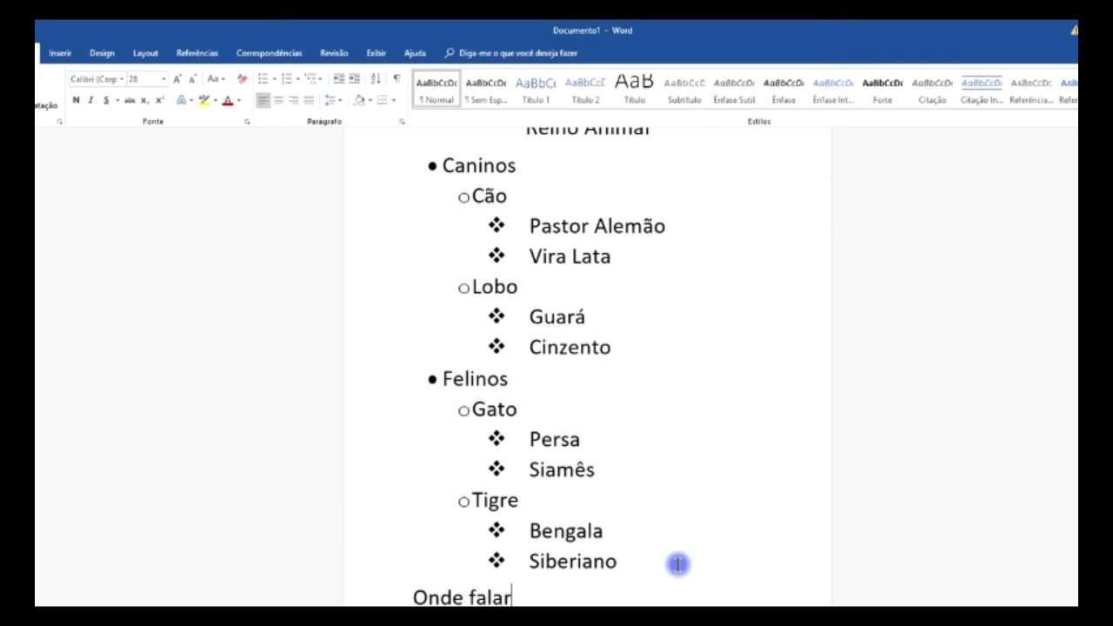
type("ei sob")
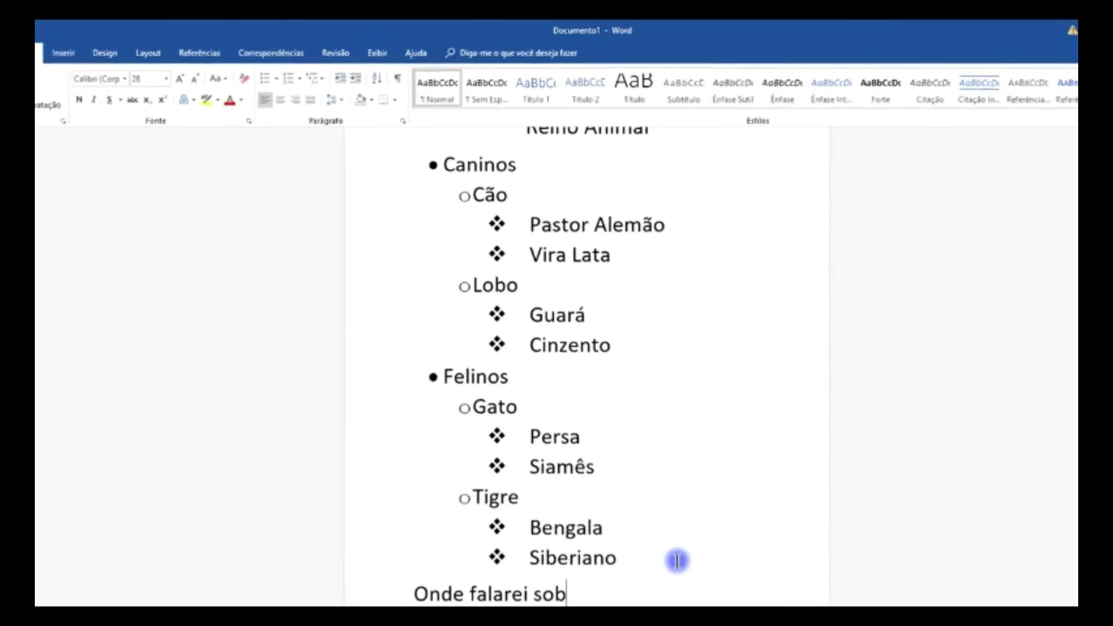
type("re cada")
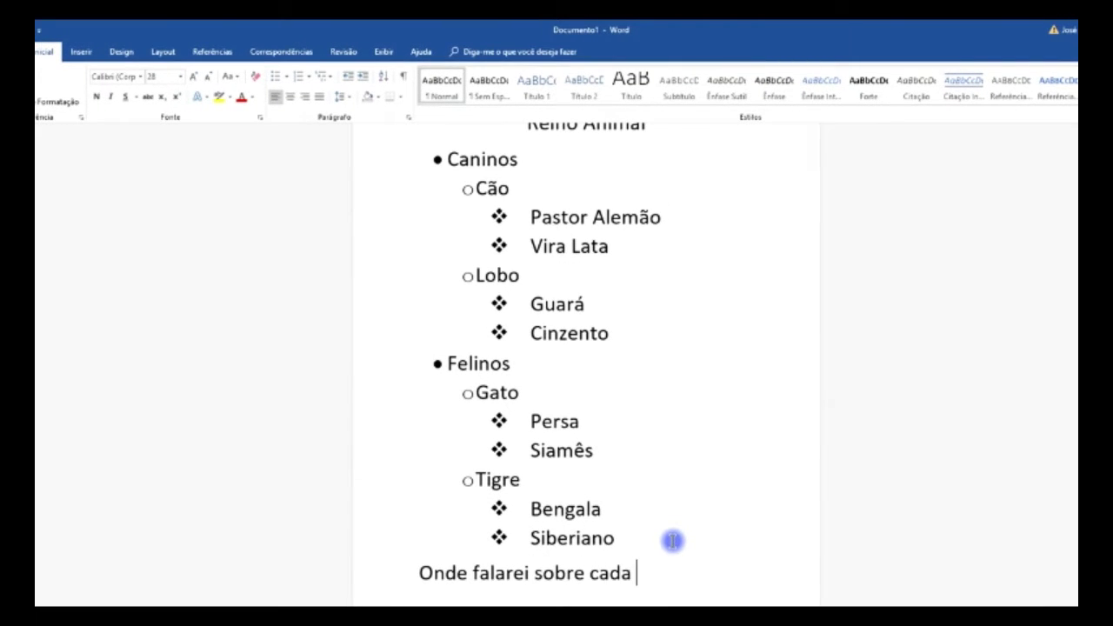
type(" um:")
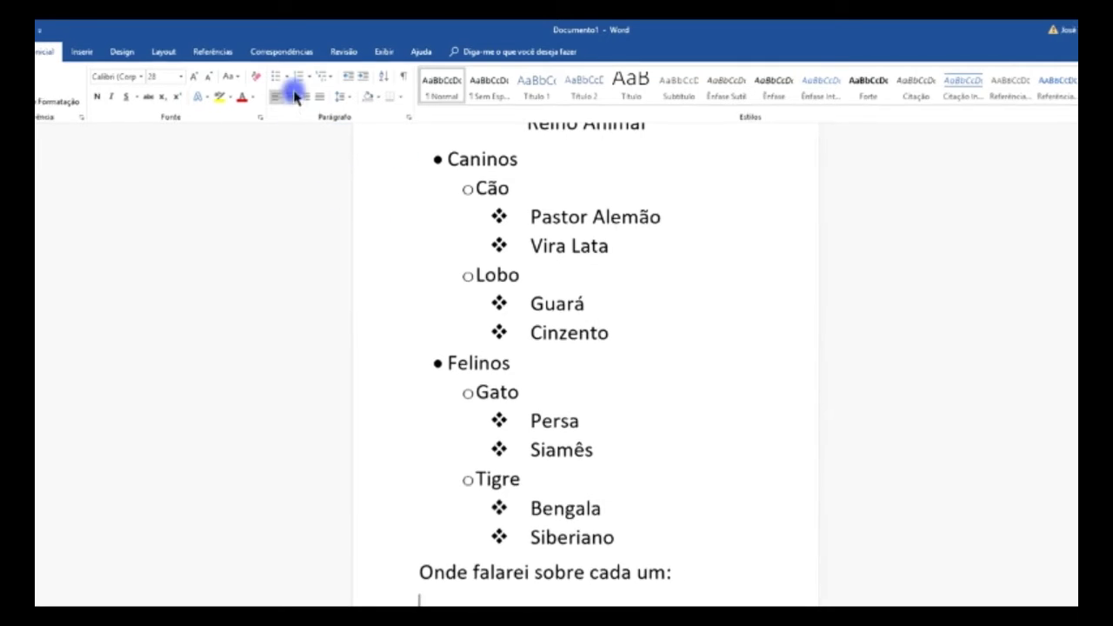
- Give the new line a square bullet and turn on the ruler under Exibir
left_click(313, 77)
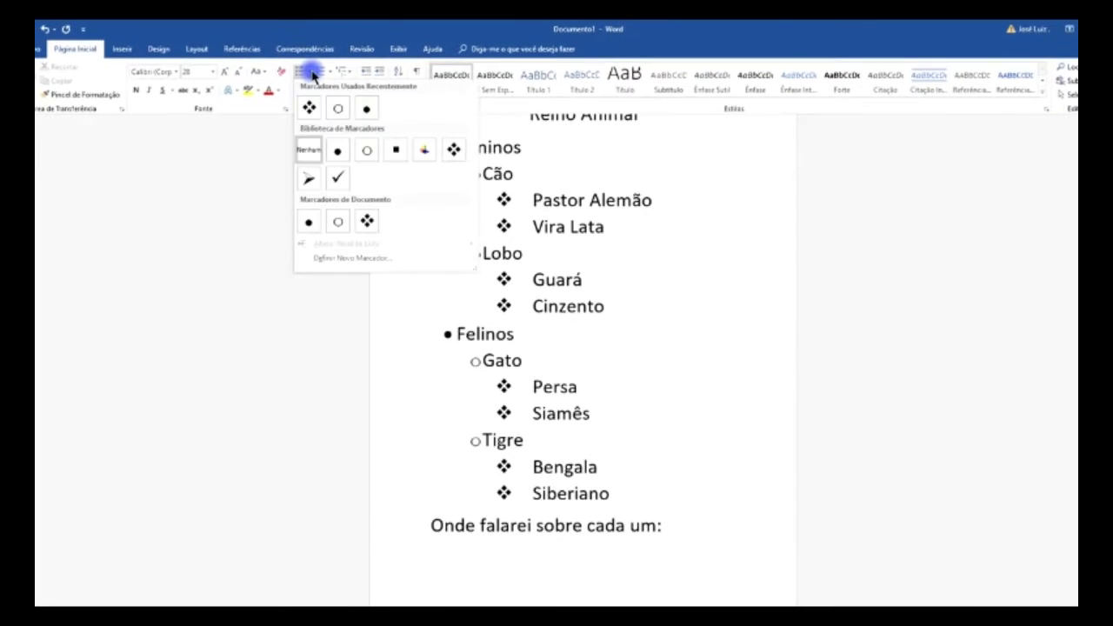
left_click(396, 150)
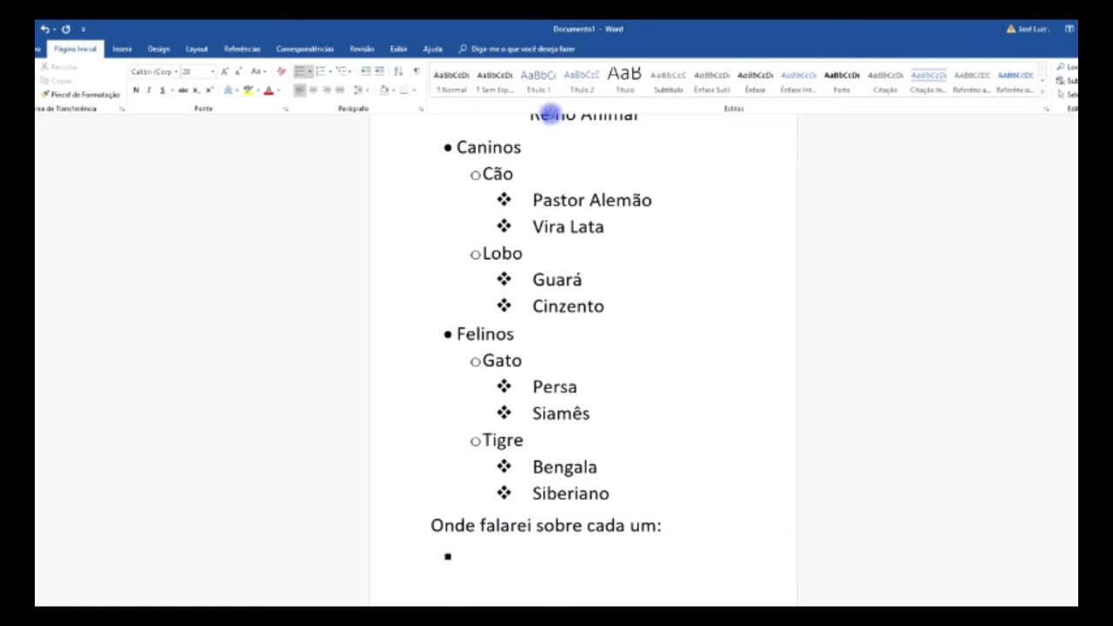
left_click(401, 52)
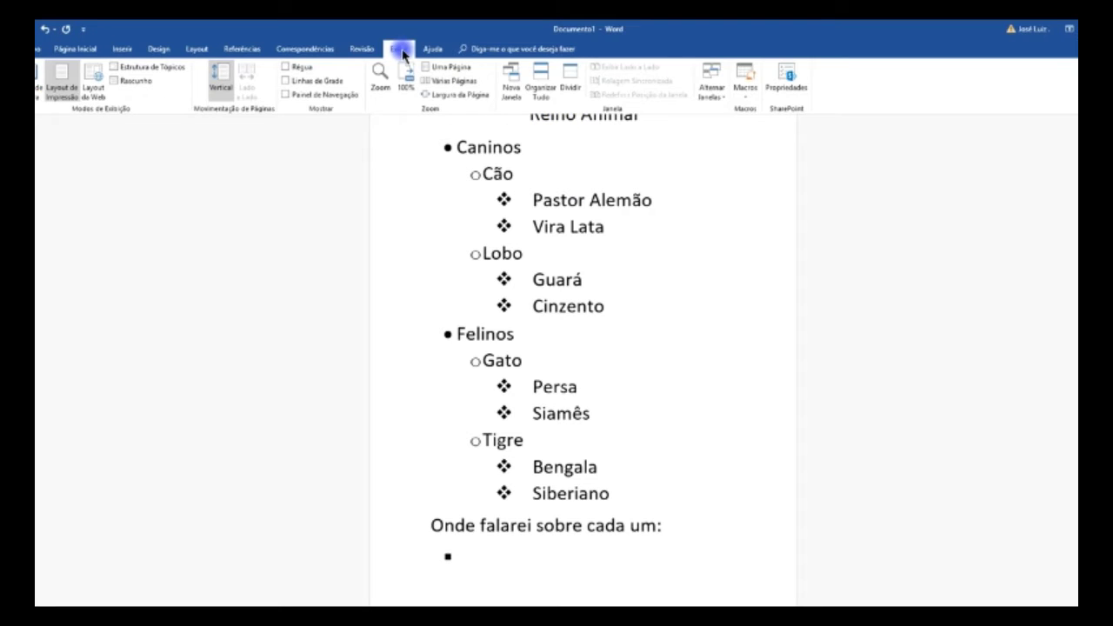
left_click(286, 67)
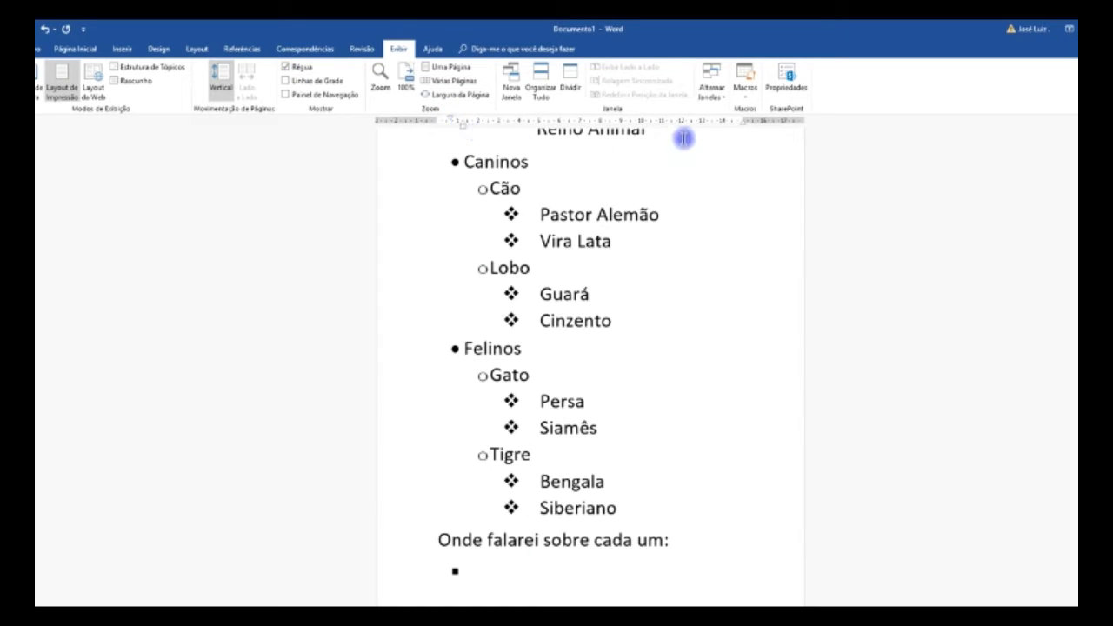
- Type 'ddddddd' on the square-bullet line and adjust its indent with the ruler markers
left_click(463, 127)
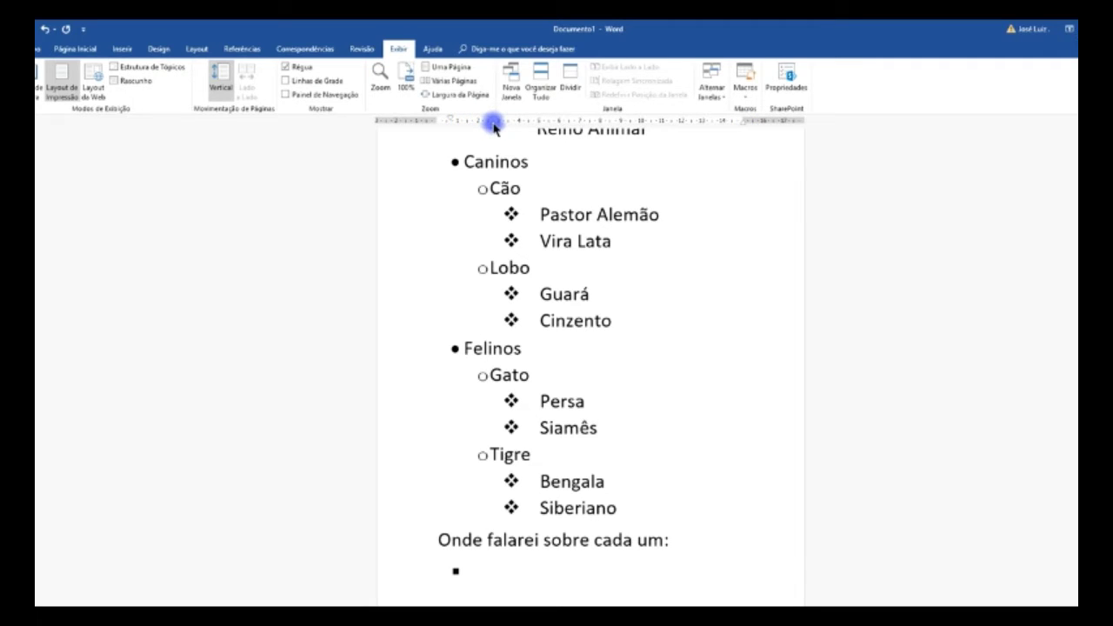
left_click_drag(492, 127, 526, 129)
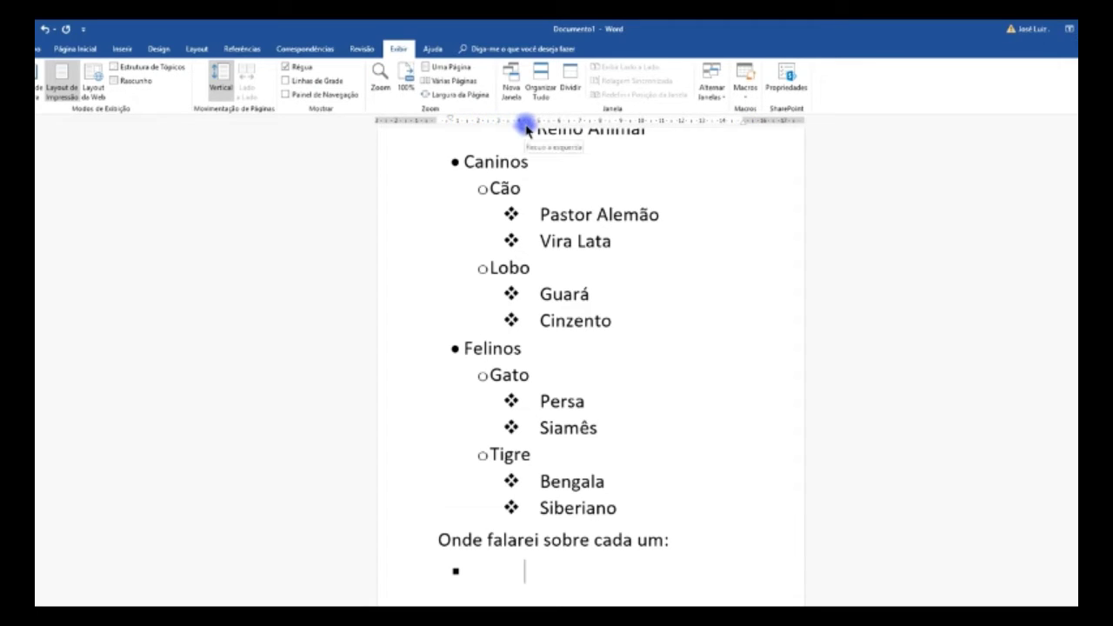
type("ddddddd")
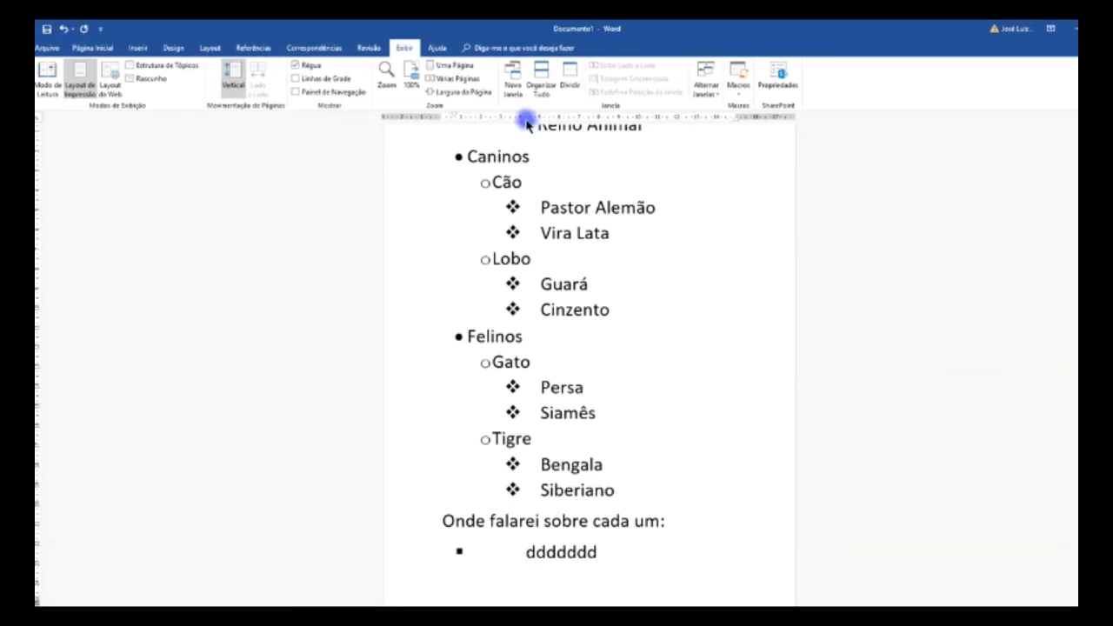
left_click_drag(526, 122, 452, 125)
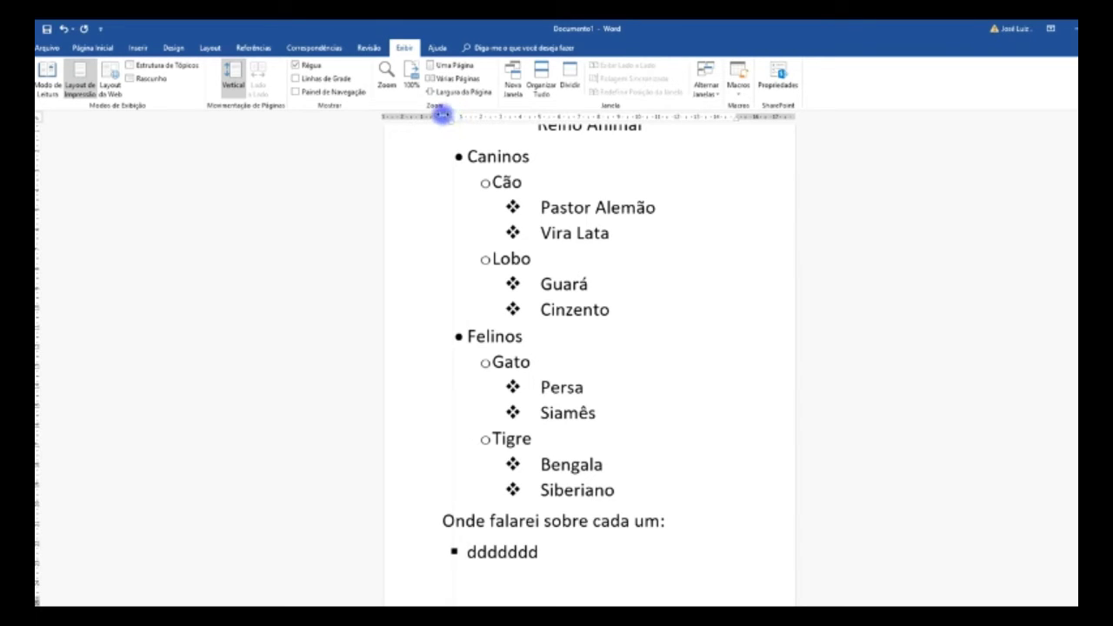
left_click_drag(452, 124, 461, 122)
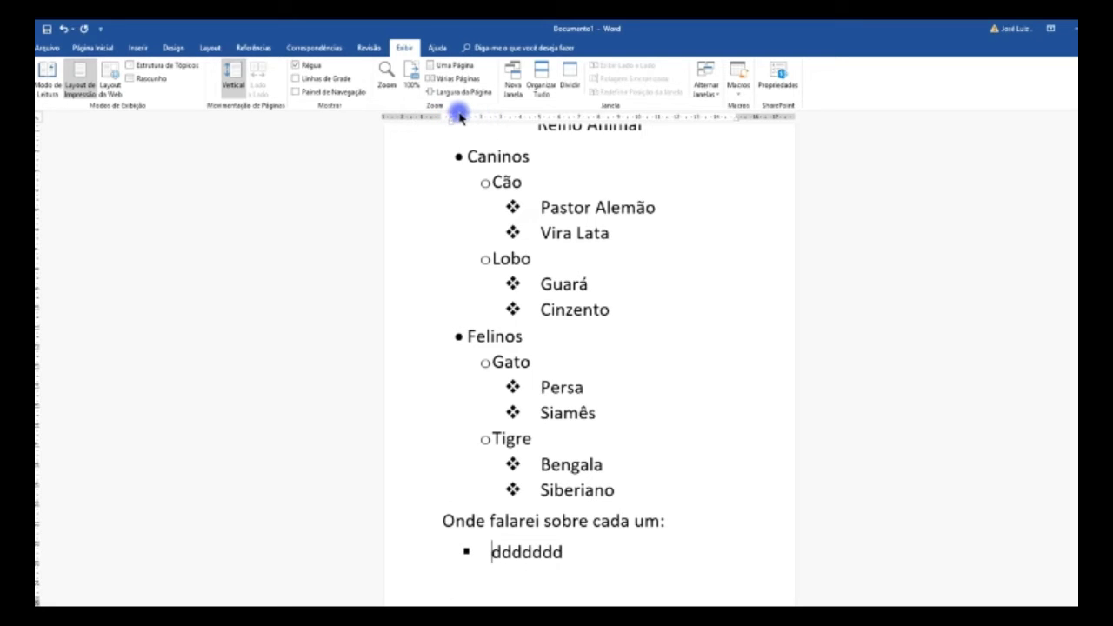
left_click_drag(461, 118, 569, 117)
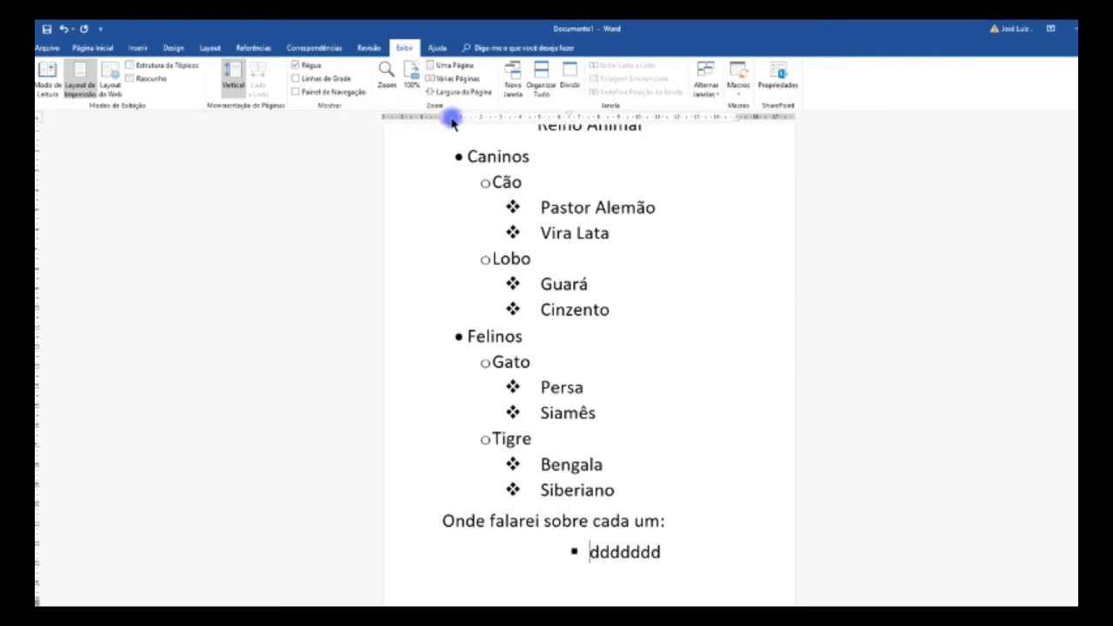
left_click_drag(452, 119, 564, 131)
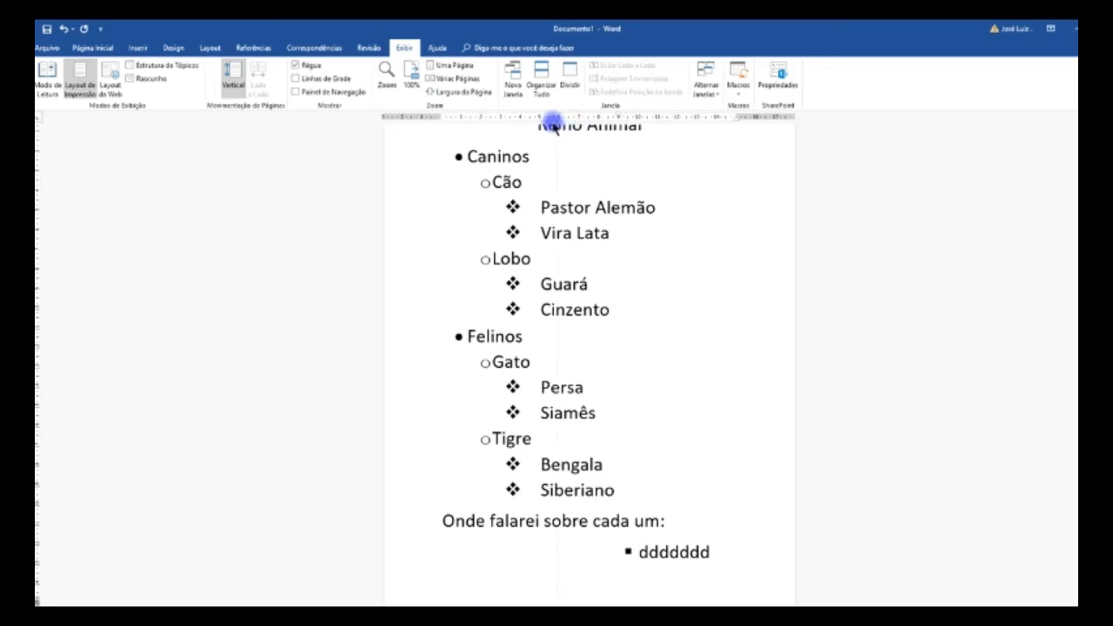
mouse_move(564, 126)
left_mouse_down()
mouse_move(604, 119)
mouse_move(590, 116)
left_mouse_up()
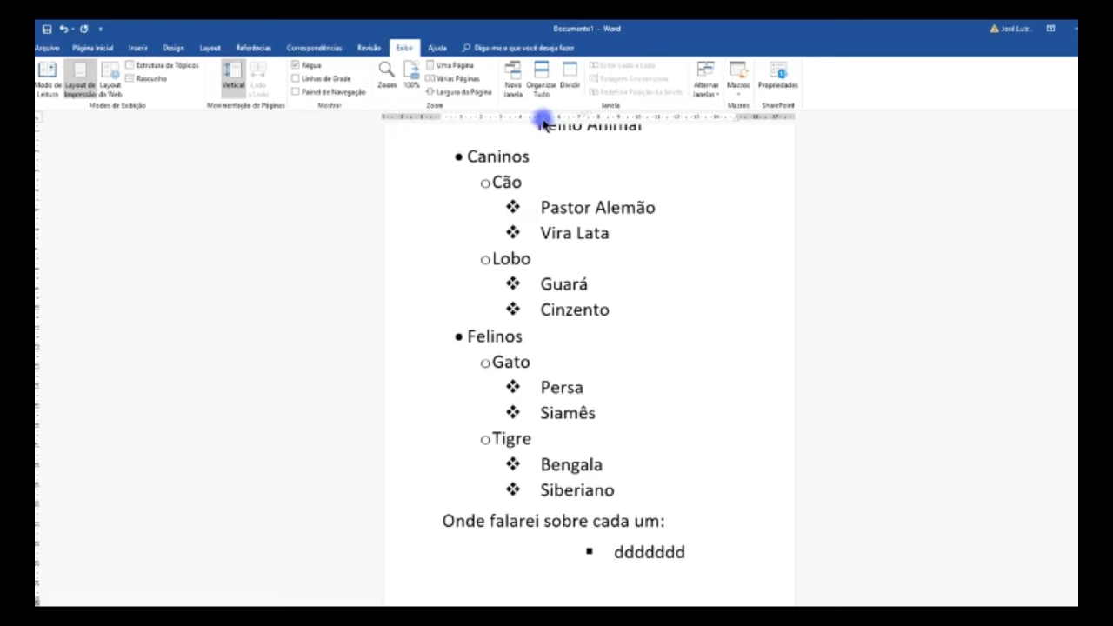
left_click_drag(548, 124, 540, 123)
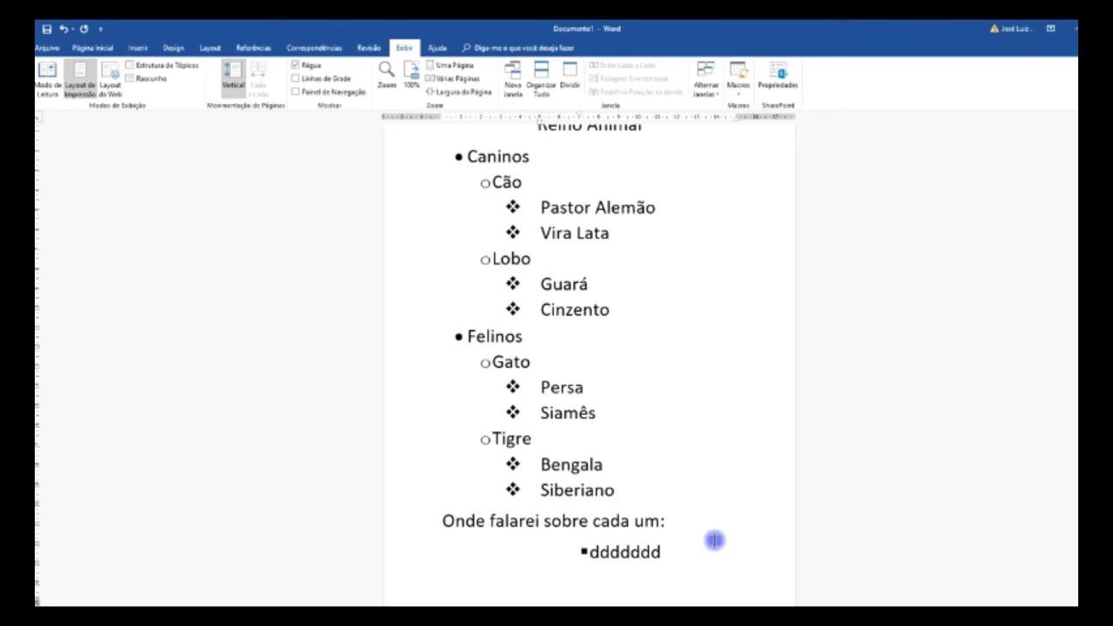
- Add a bullet line, test Pastor Alemão's ruler indent, then realign it with Vira Lata
key("Return")
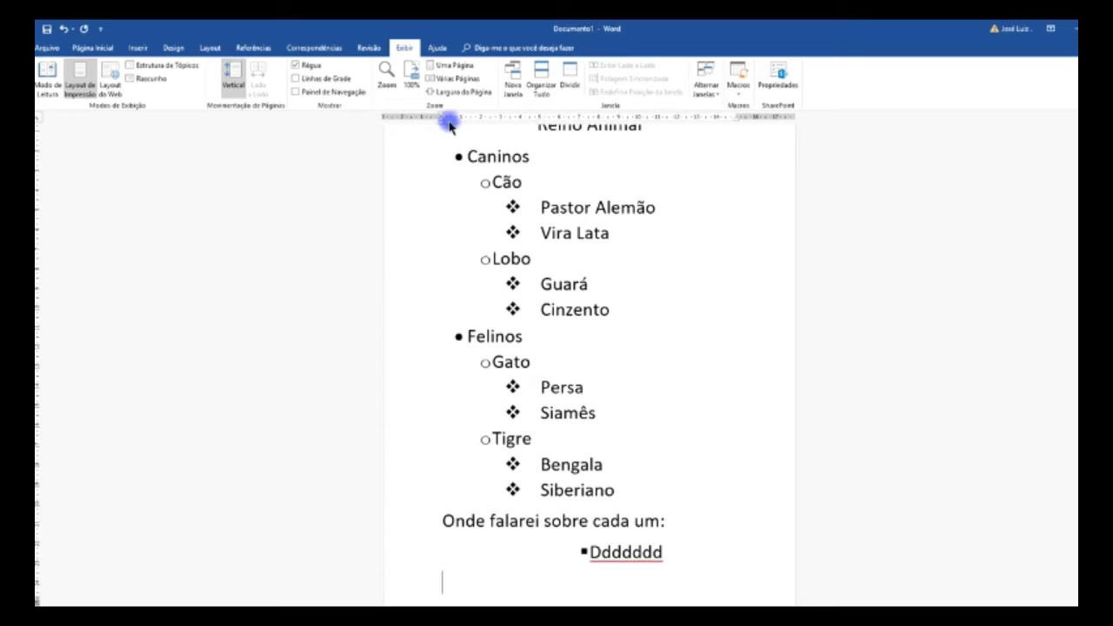
scroll(591, 256, "down", 1)
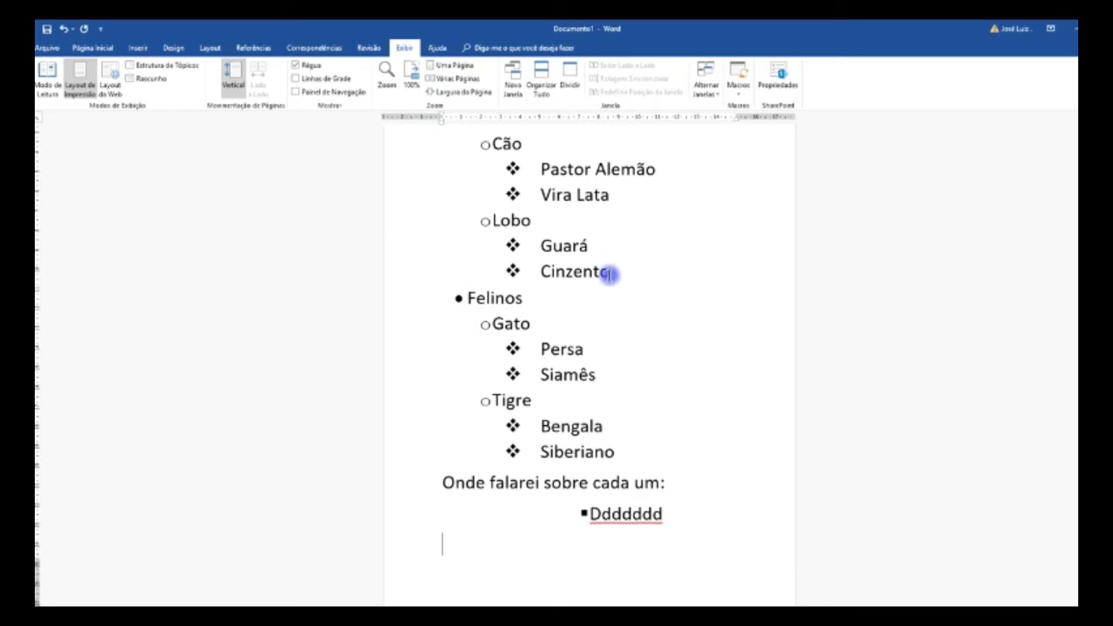
left_click(589, 514)
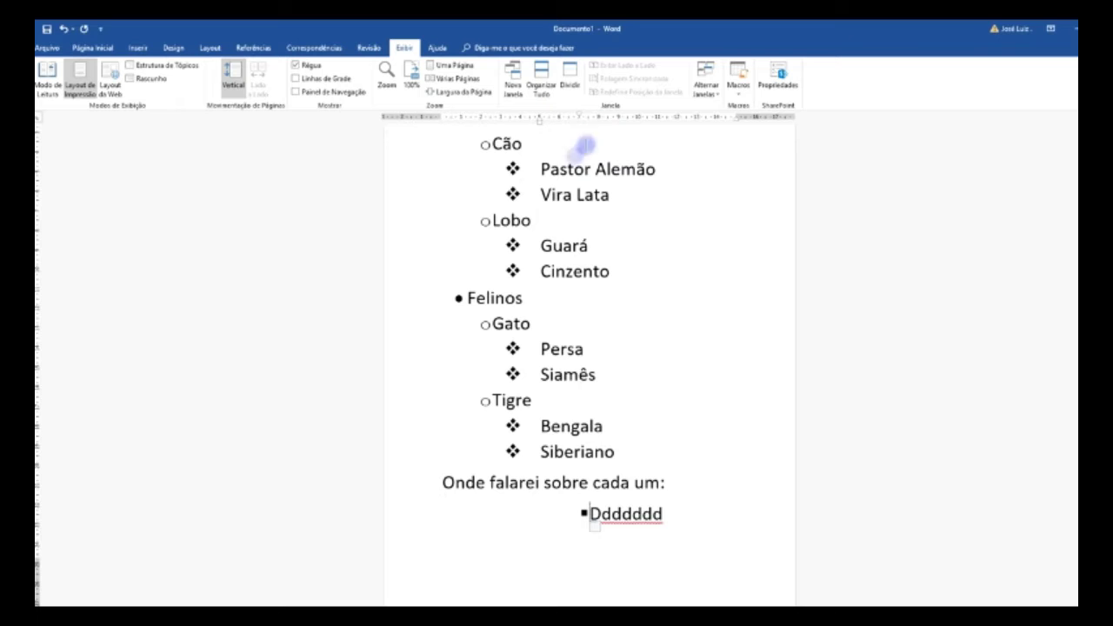
left_click(540, 168)
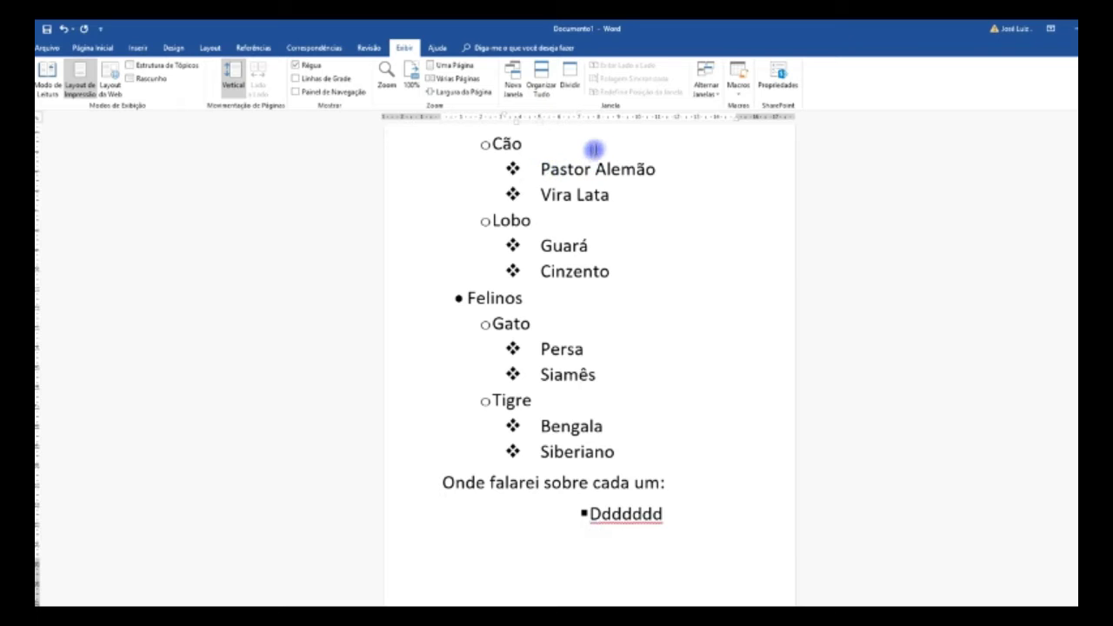
mouse_move(504, 117)
left_mouse_down()
mouse_move(515, 121)
mouse_move(502, 127)
left_mouse_up()
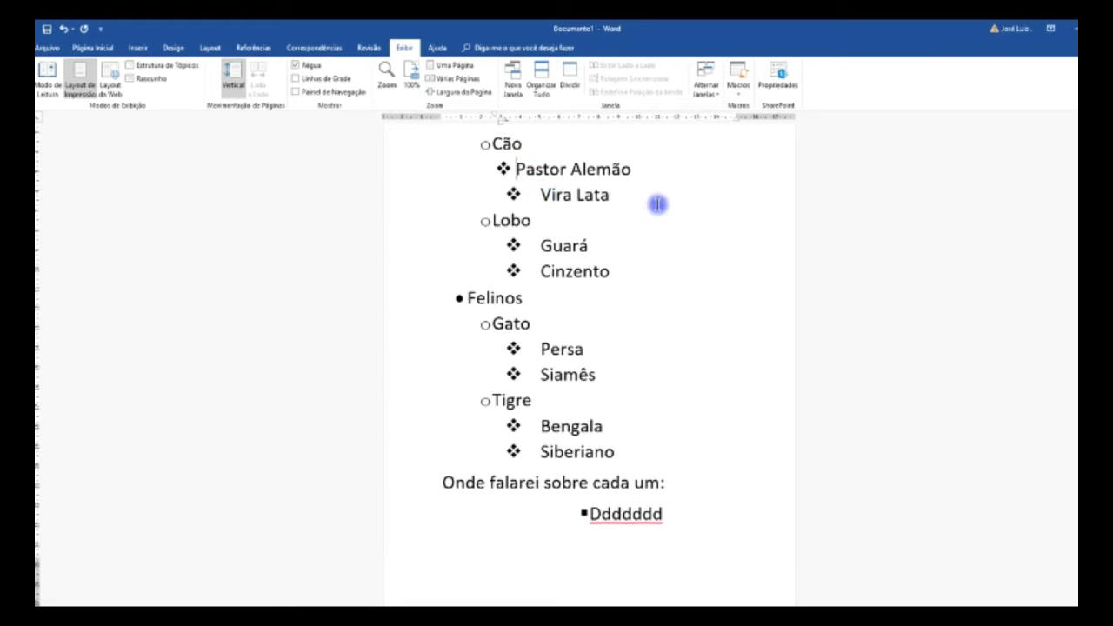
key("Tab")
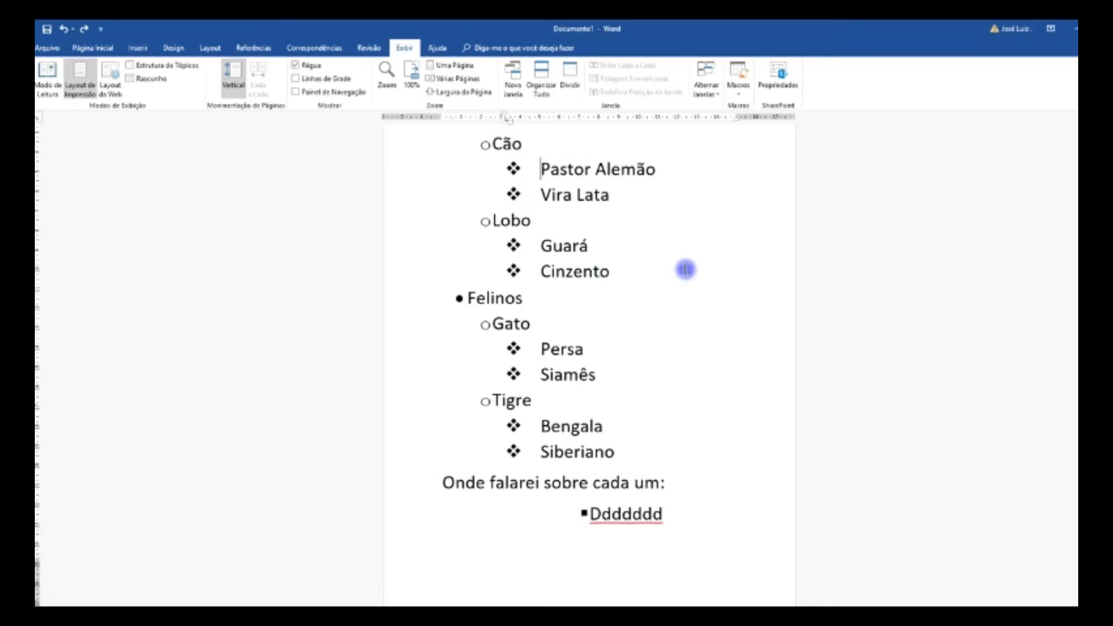
scroll(682, 270, "up", 2)
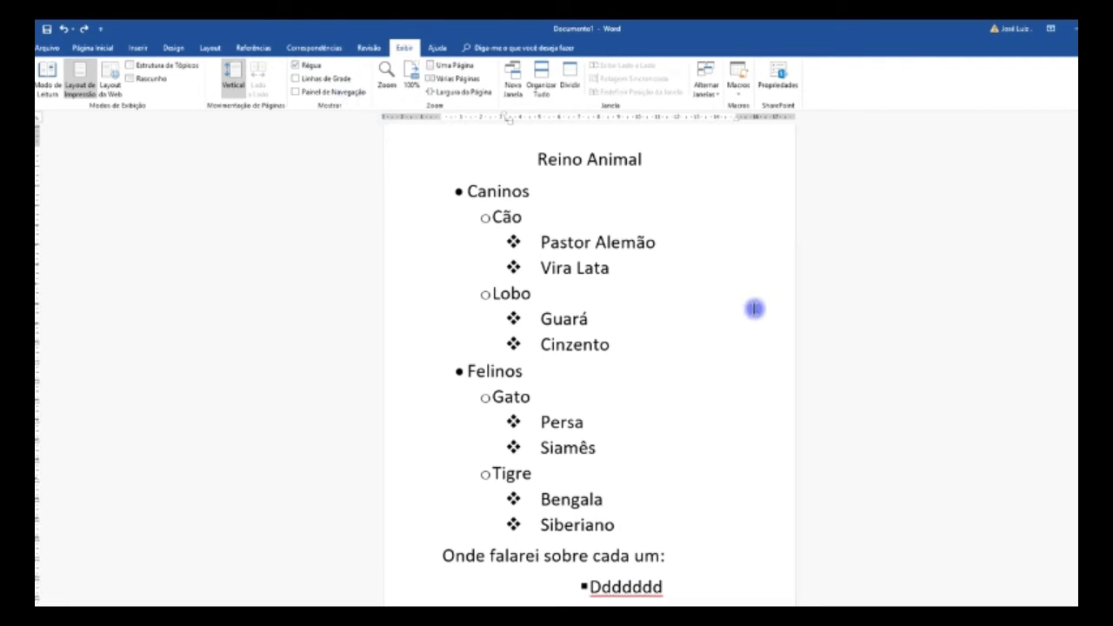
scroll(837, 345, "down", 1)
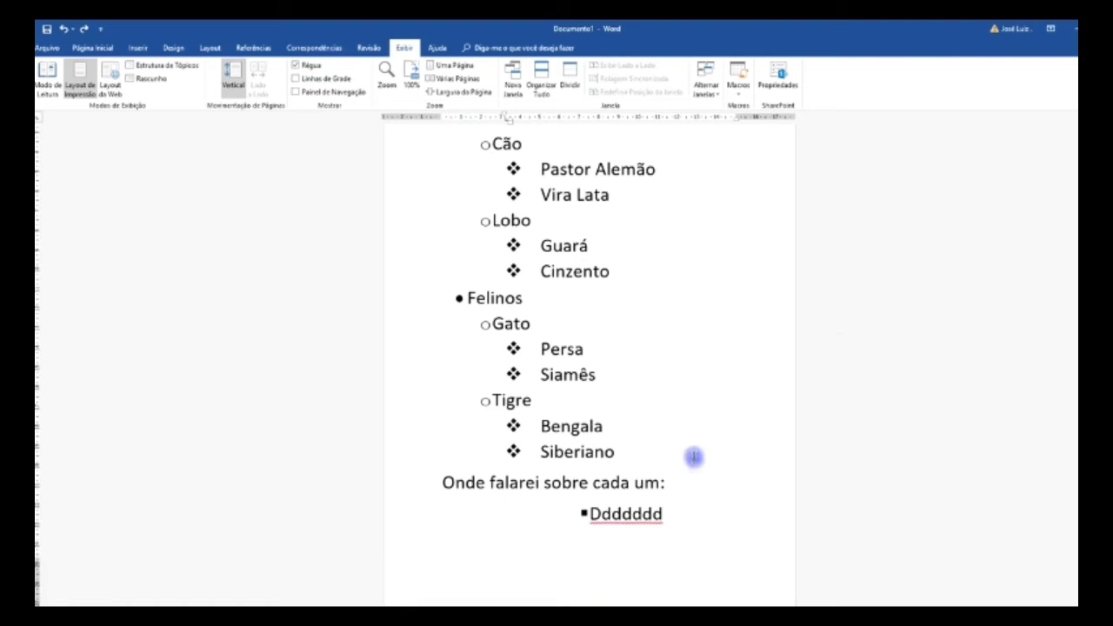
left_click(685, 512)
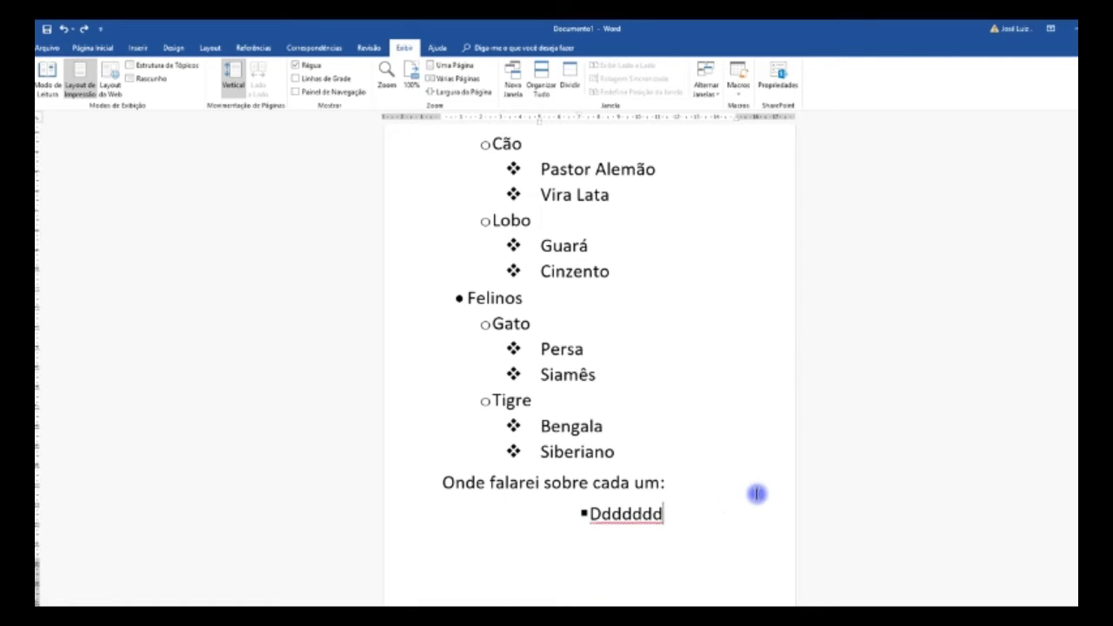
- Correct the last square bullet so it reads 'Marcador.'
key("BackSpace")
key("BackSpace")
key("BackSpace")
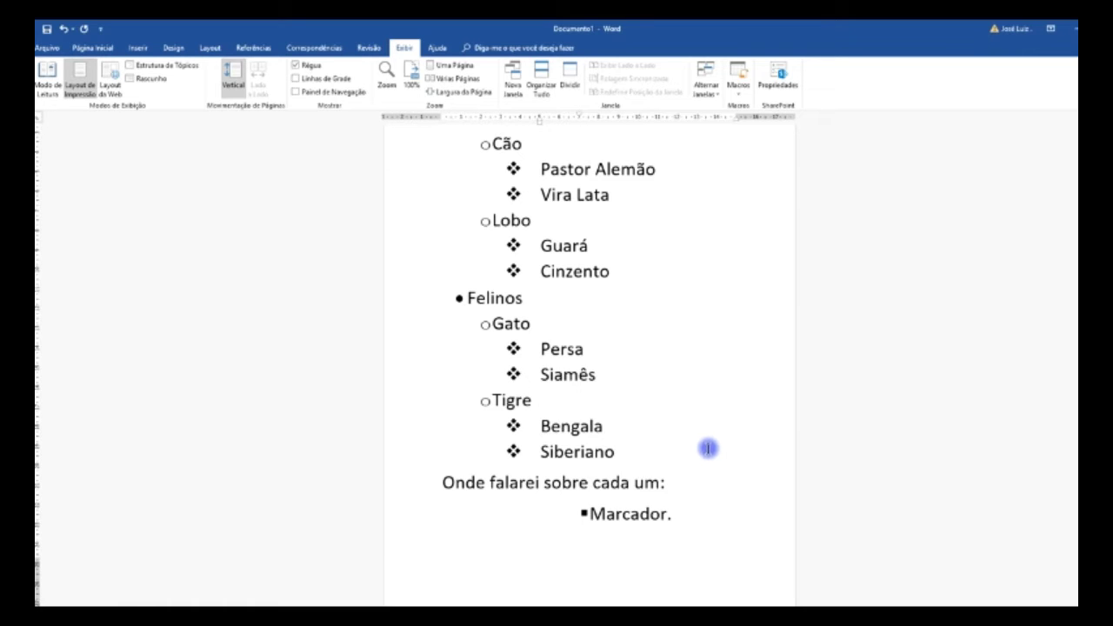
scroll(704, 365, "up", 1)
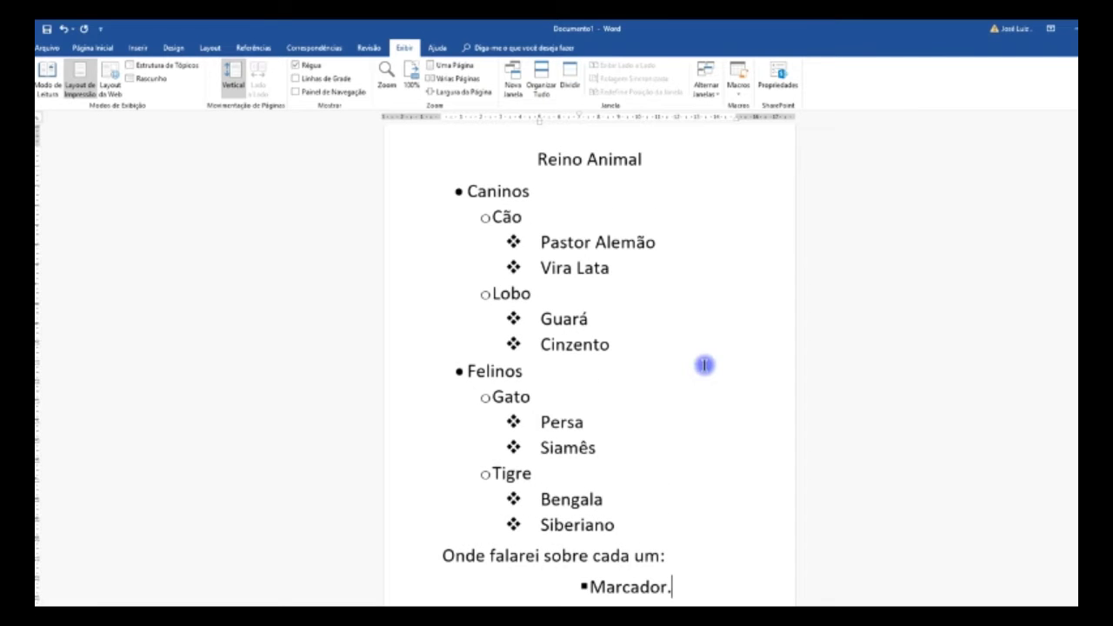
scroll(704, 366, "up", 1)
scroll(704, 364, "down", 1)
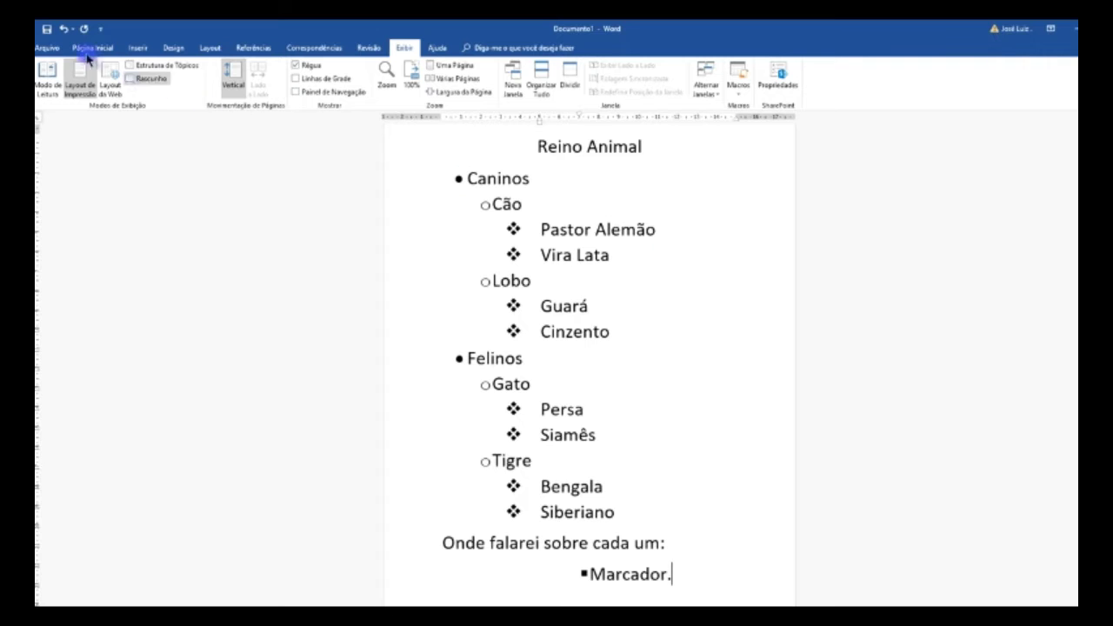
- Insert a page break after the list to start a blank second page
left_click(47, 48)
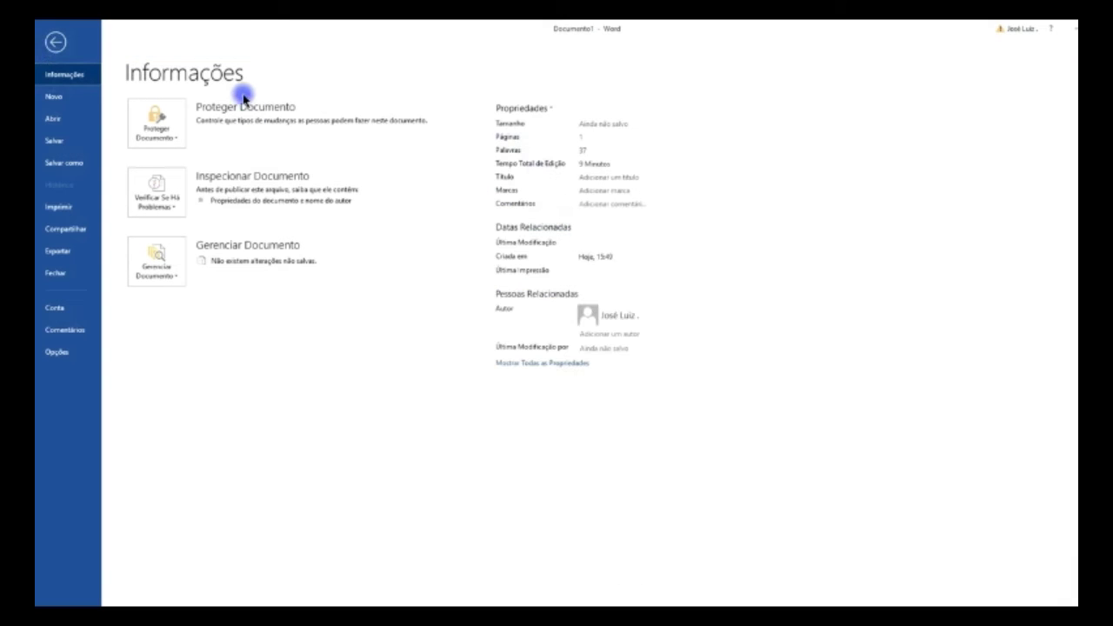
key("Escape")
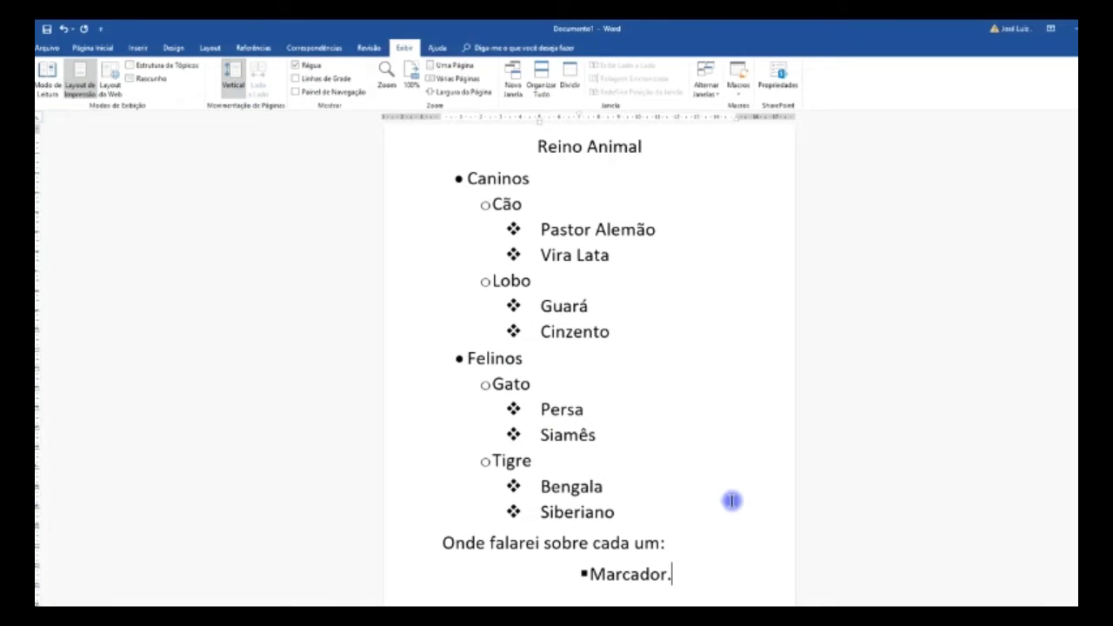
key("Return")
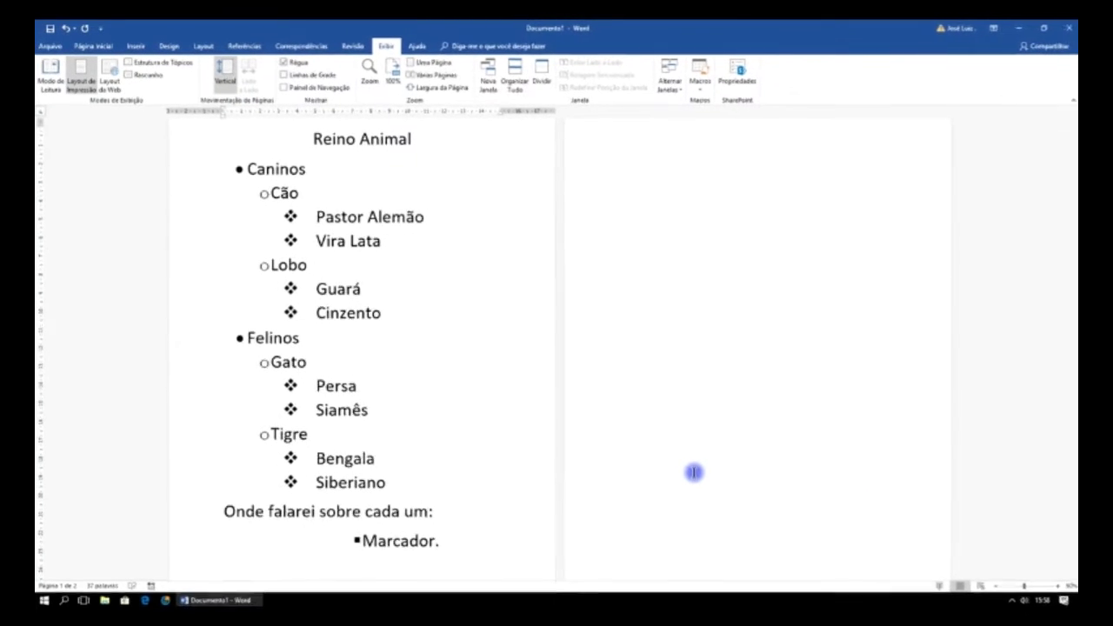
- Put the cursor at the top of page 2 and zoom to about 120%
left_click(638, 189)
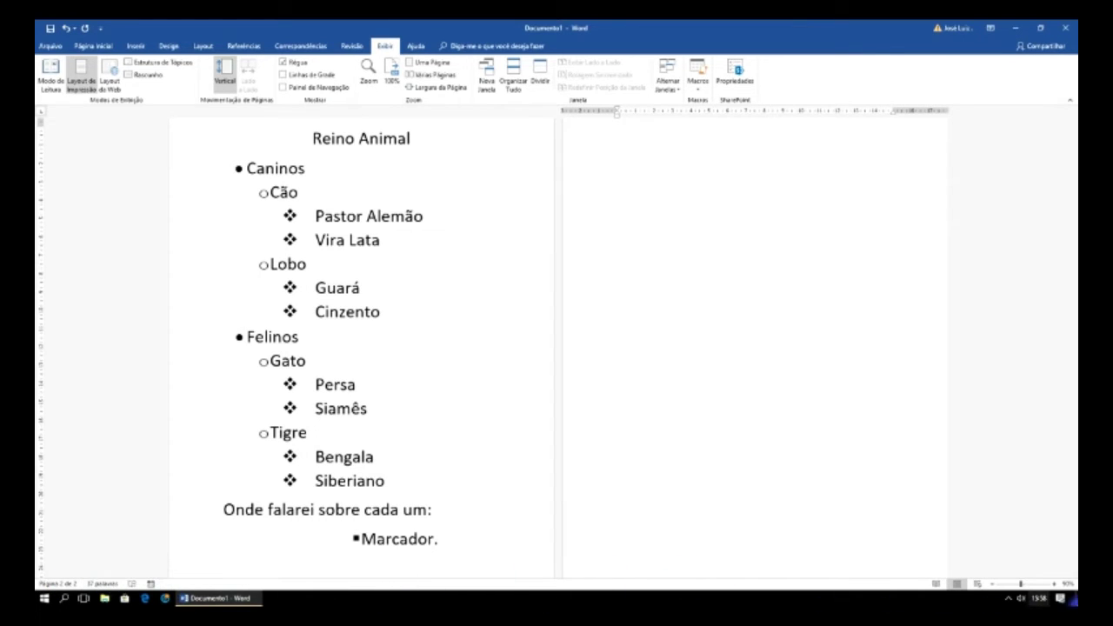
left_click(1052, 584)
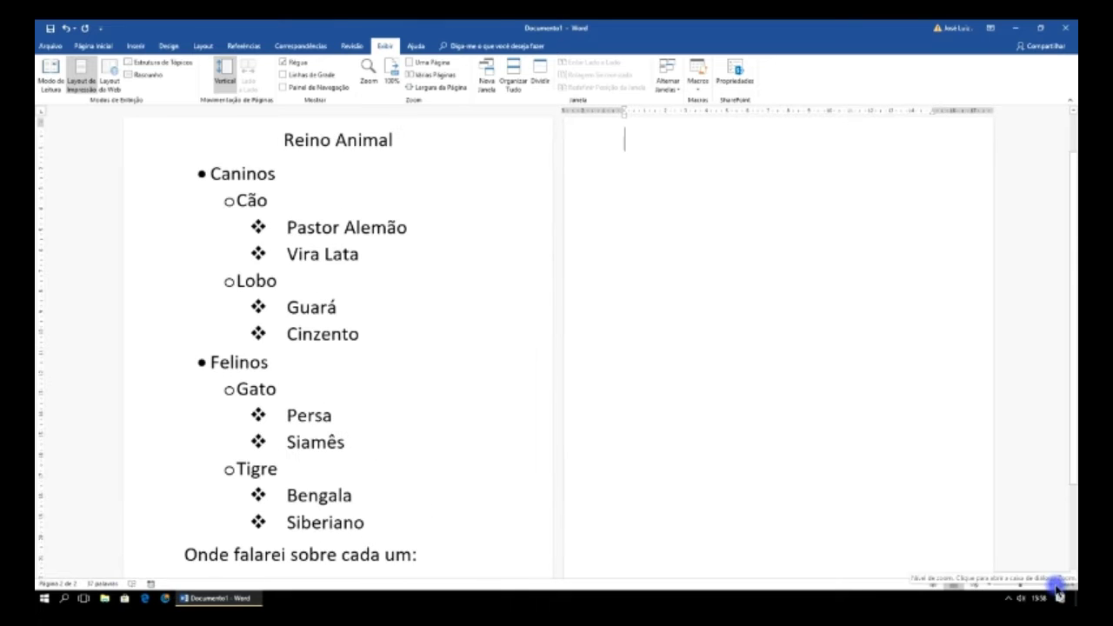
left_click(1065, 583)
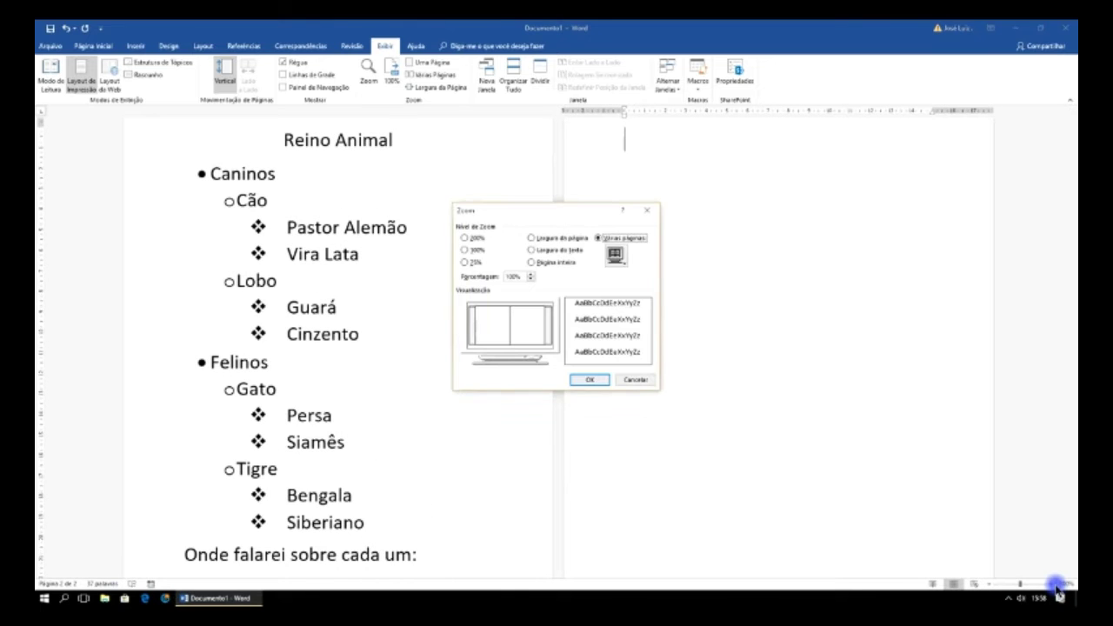
left_click(635, 379)
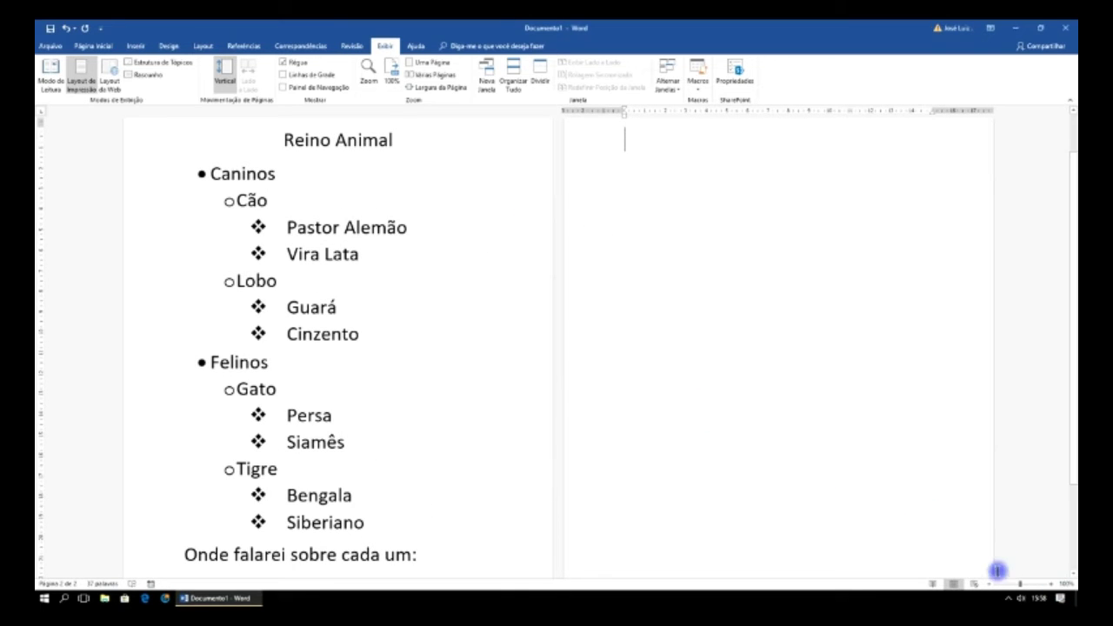
left_click(1049, 587)
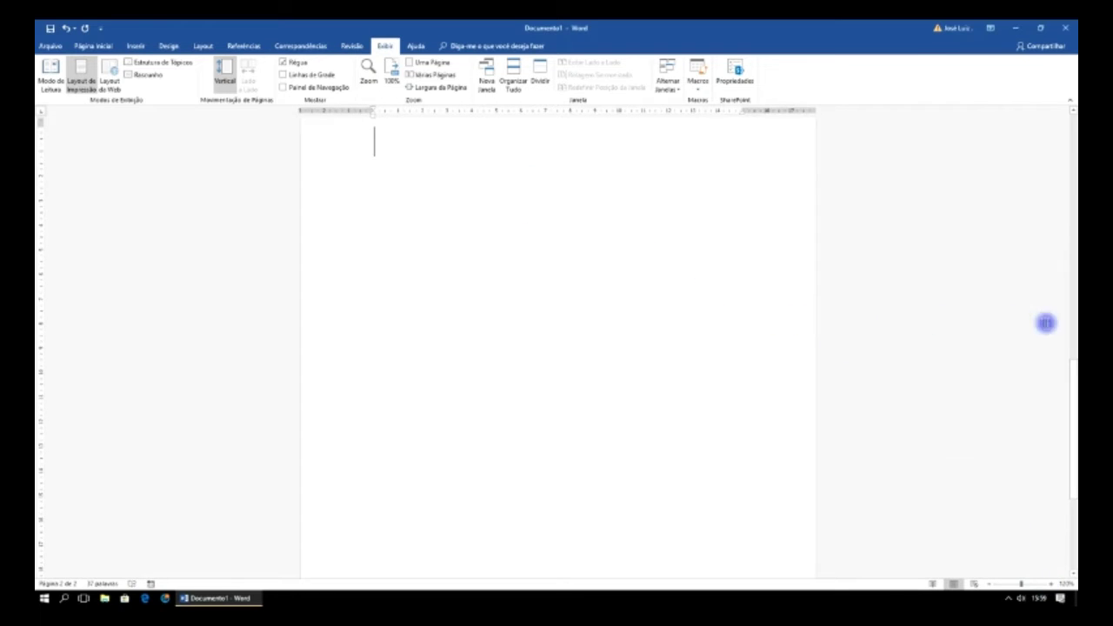
- Type the heading 'Posição' on page 2 and select it
scroll(760, 257, "up", 5)
scroll(761, 257, "down", 3)
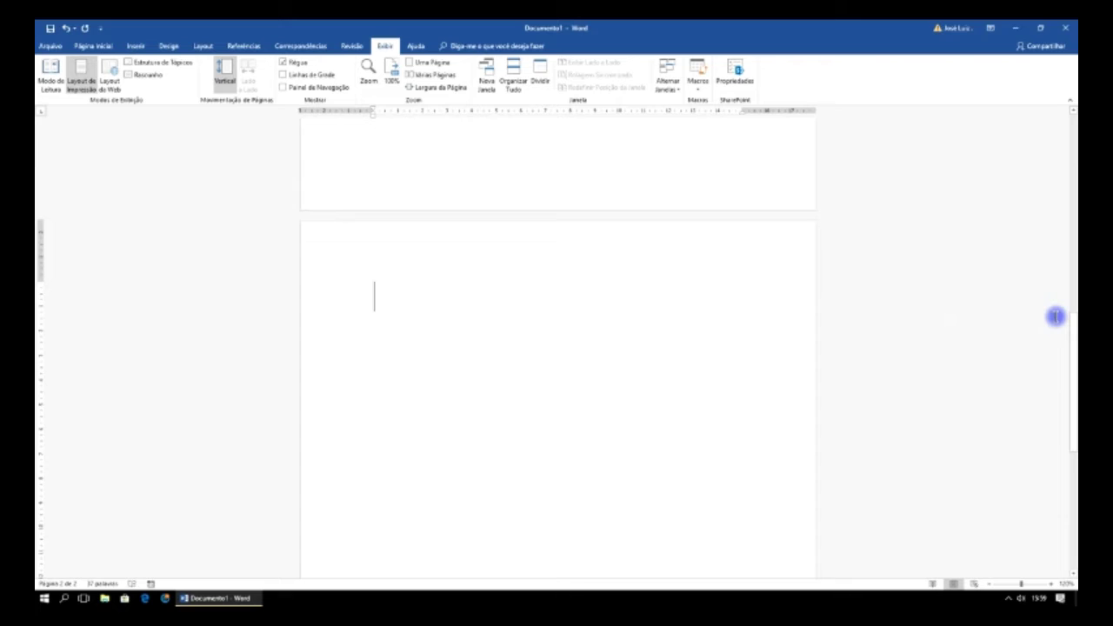
type("Posição")
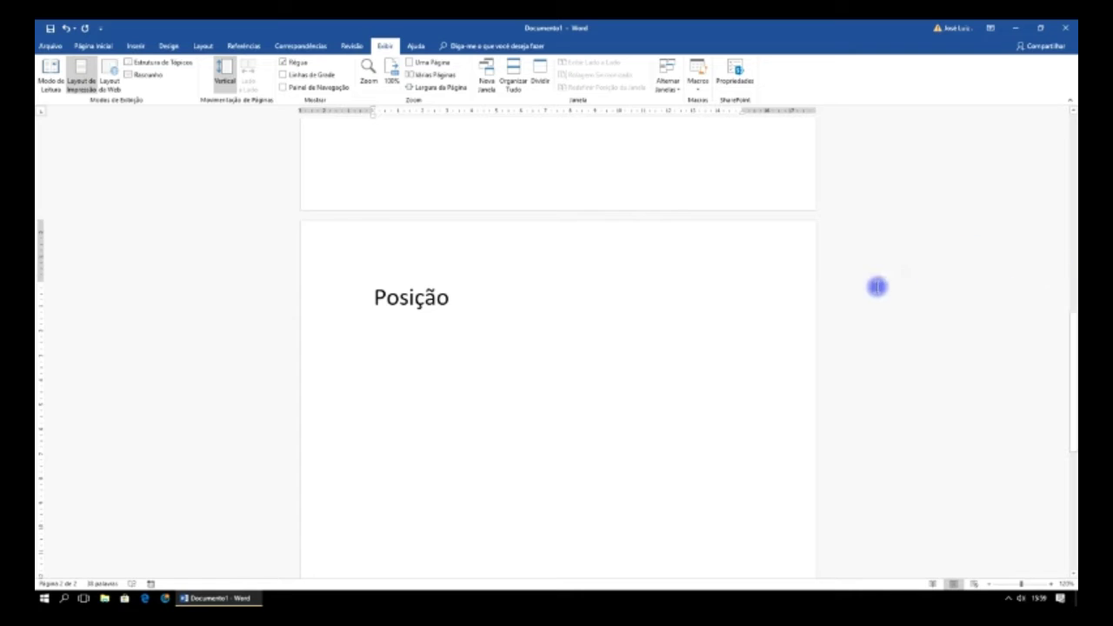
left_click_drag(465, 297, 369, 292)
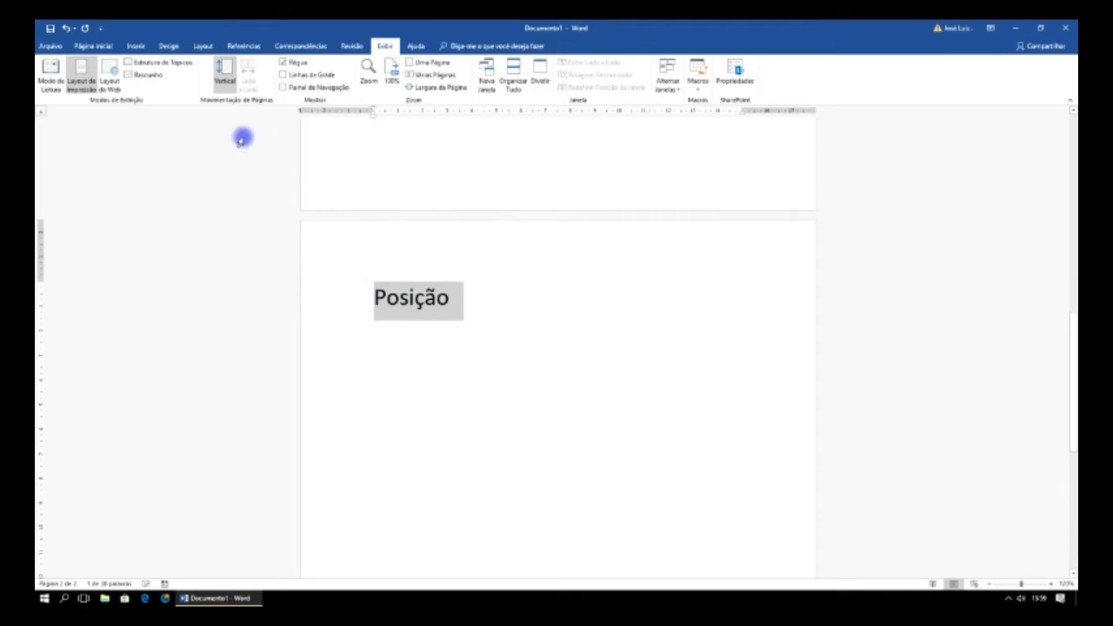
- Try left, centre and right alignment on Posição, leave it centred, and add a new line below
left_click(103, 48)
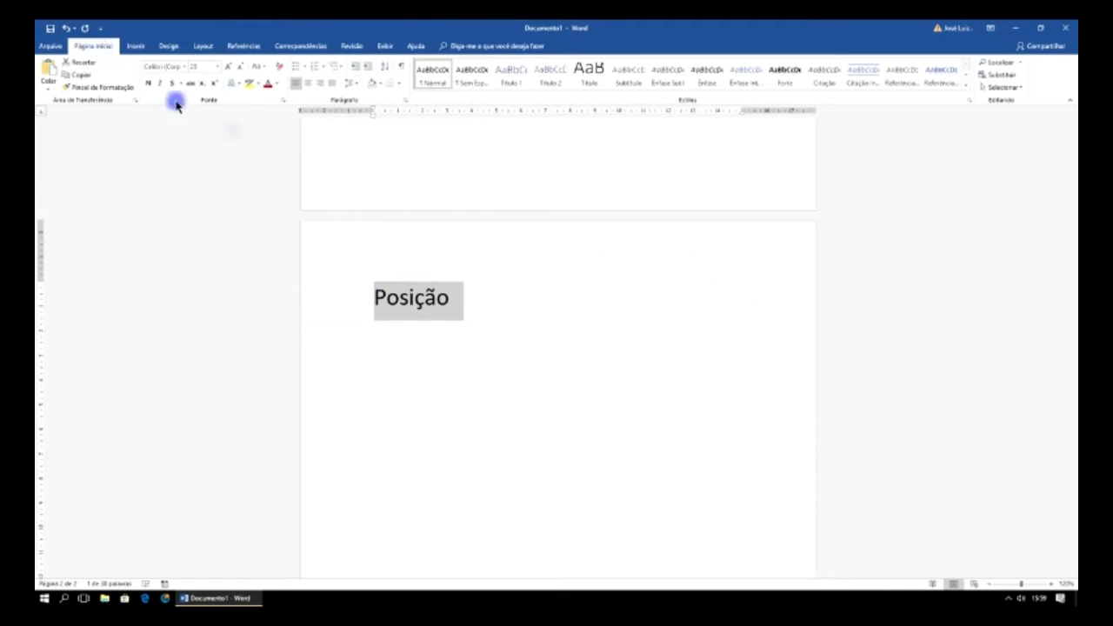
left_click(298, 87)
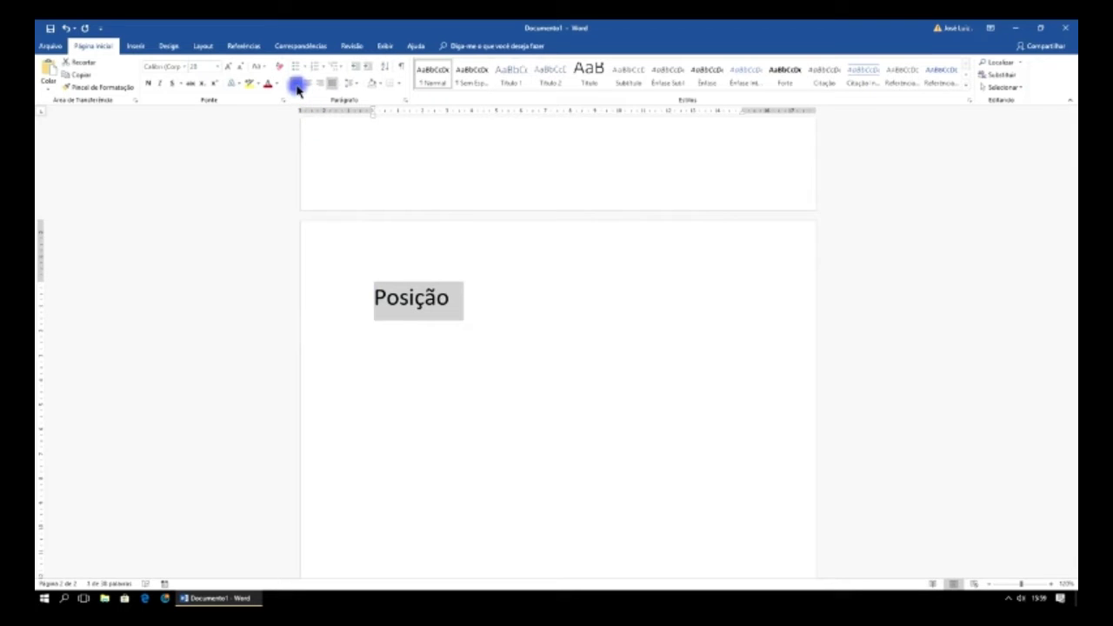
left_click(310, 85)
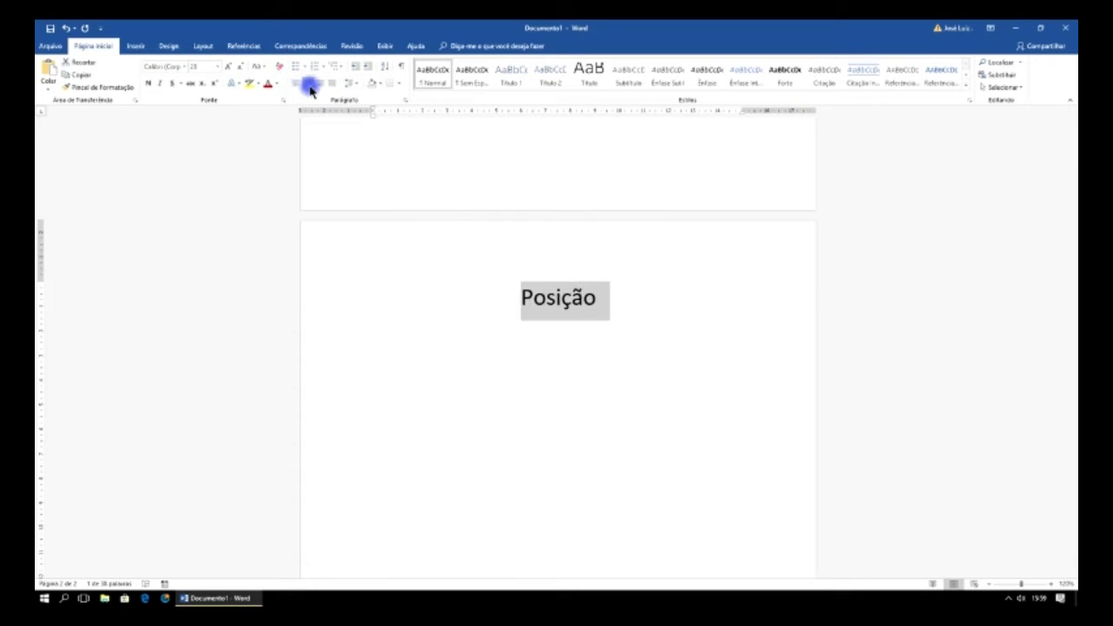
left_click(319, 84)
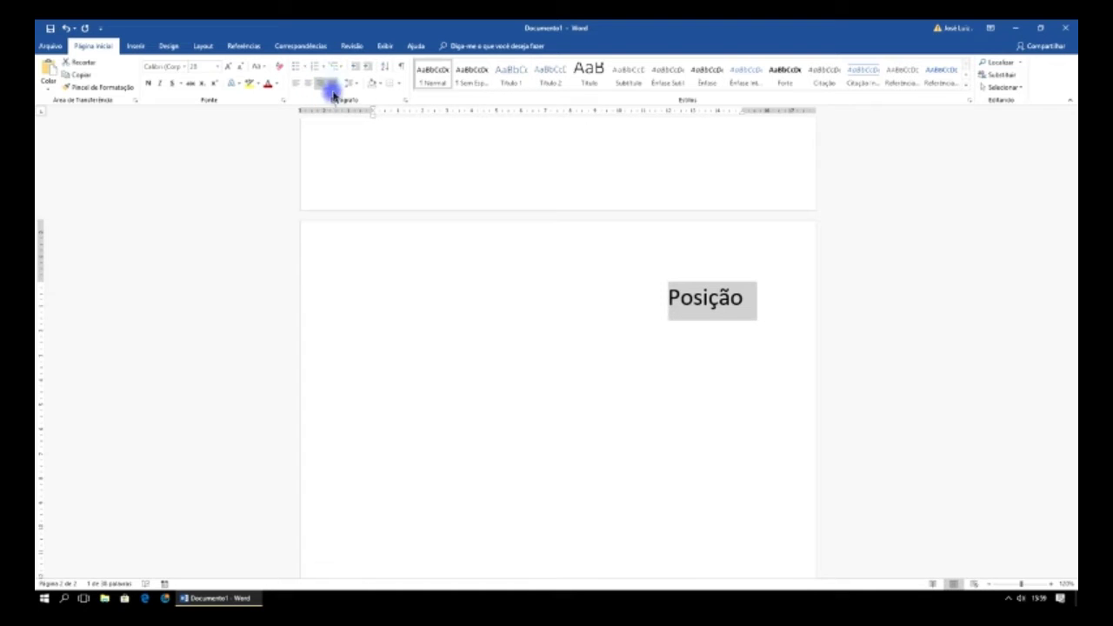
left_click(303, 85)
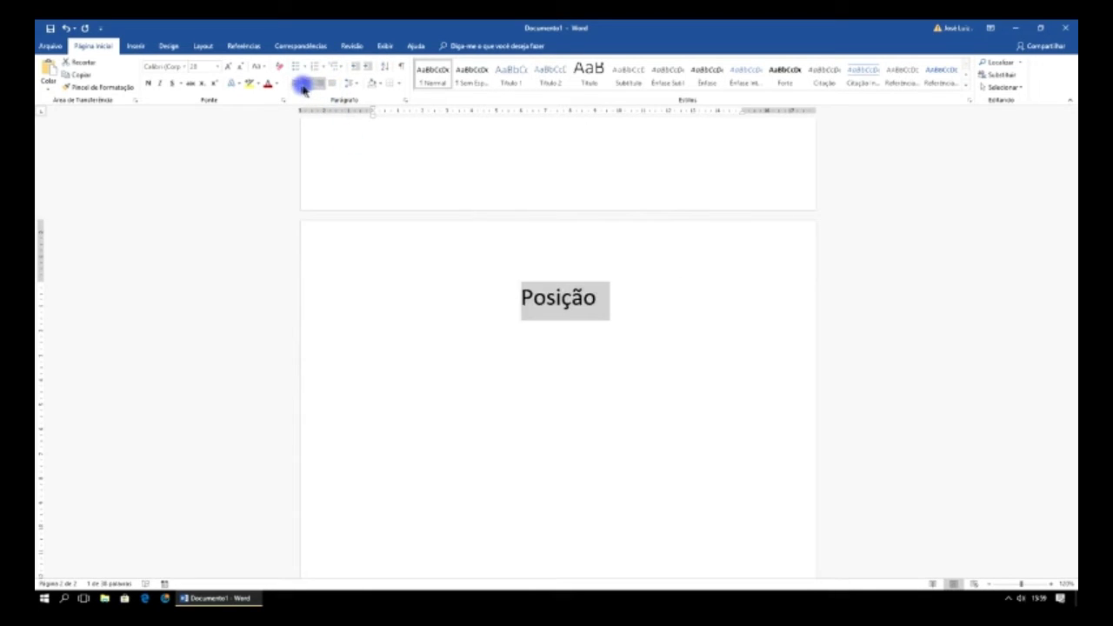
left_click(296, 83)
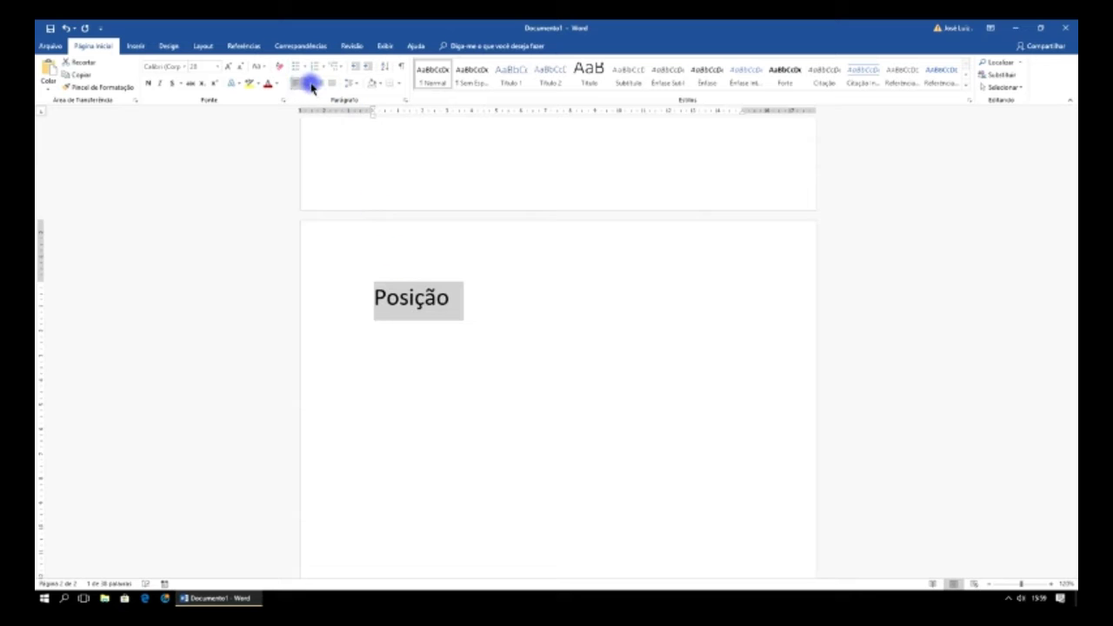
left_click(311, 84)
left_click(318, 84)
left_click(306, 83)
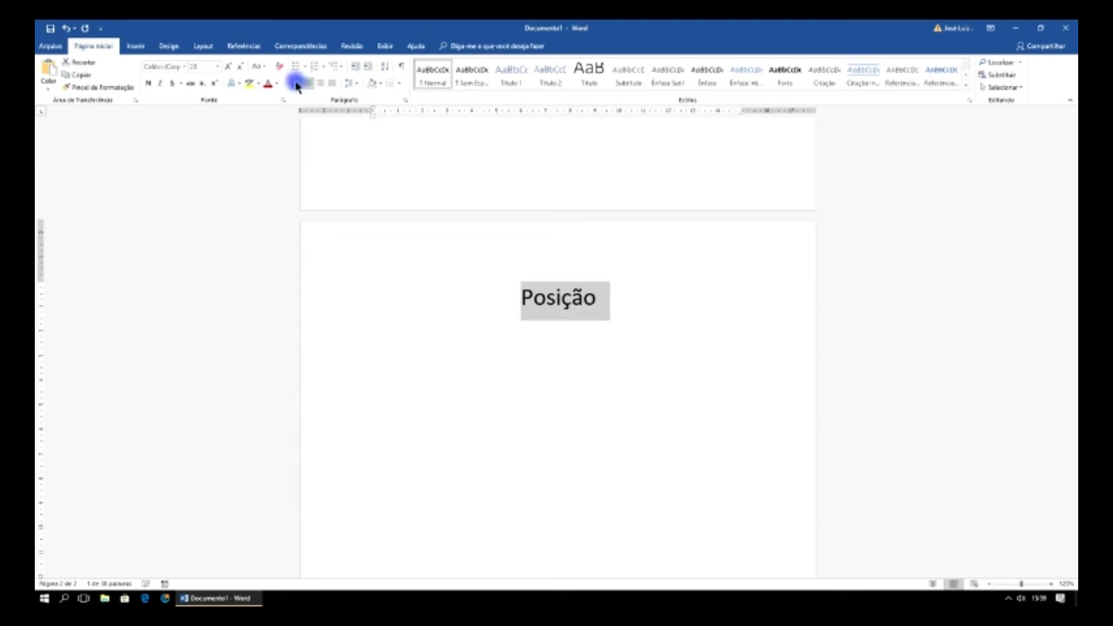
left_click(295, 84)
left_click(308, 82)
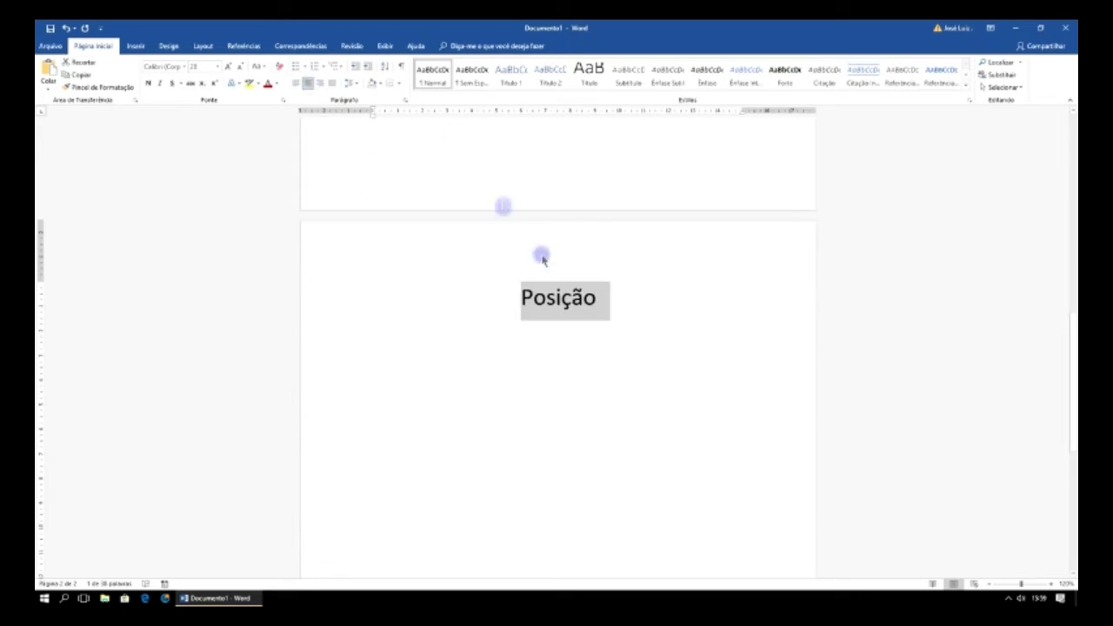
left_click(621, 296)
key("Return")
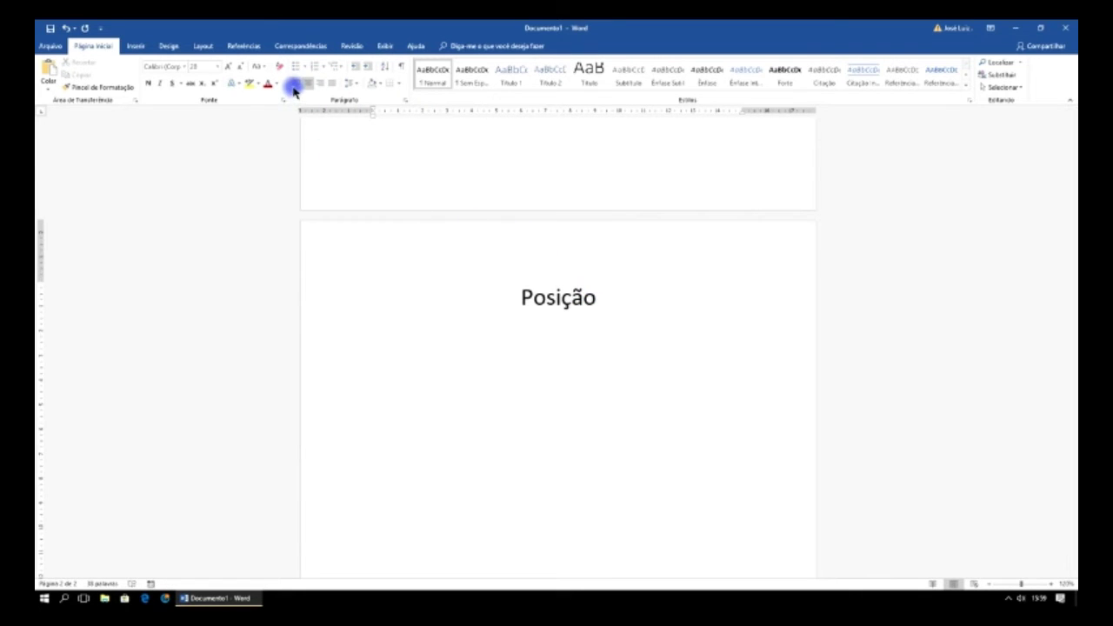
- Type 'Normal' as a left-aligned line below the centred Posição heading
left_click(296, 84)
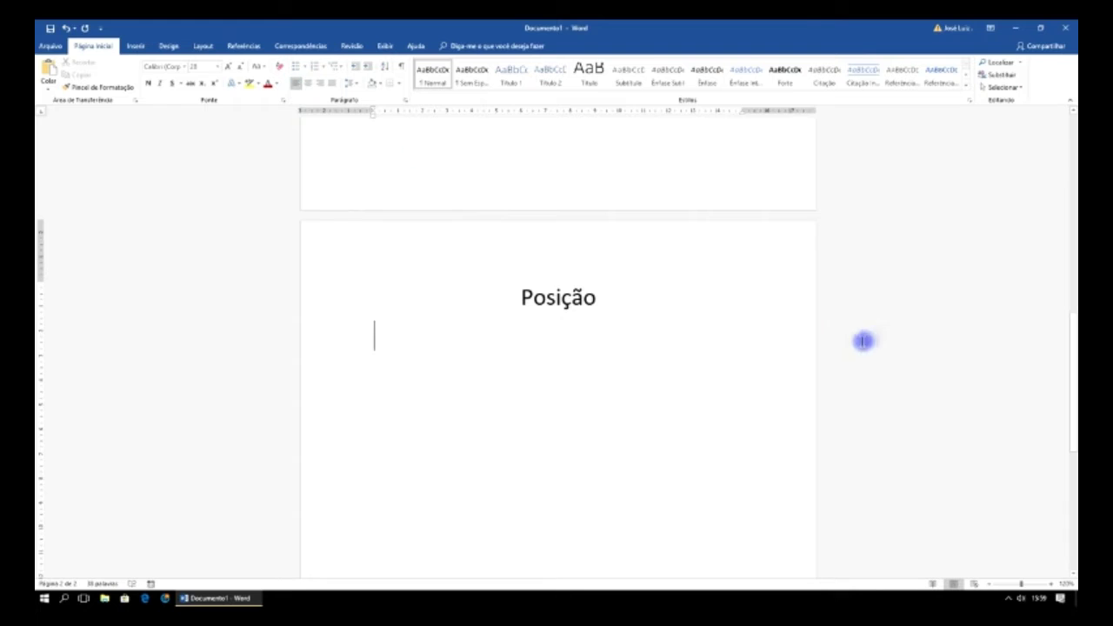
type("N")
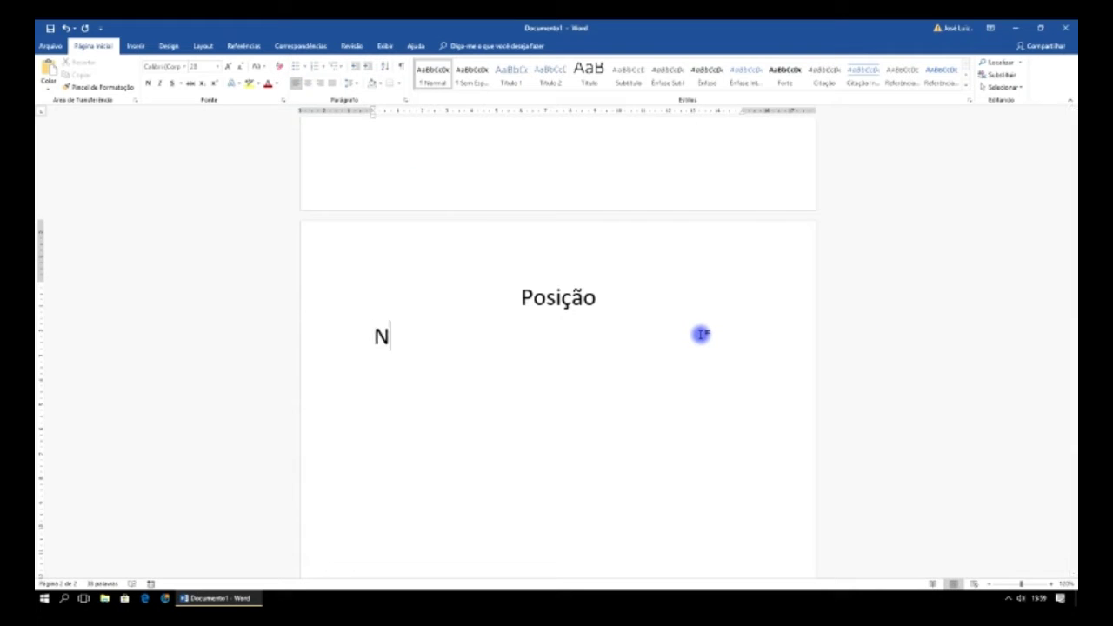
type("ormal")
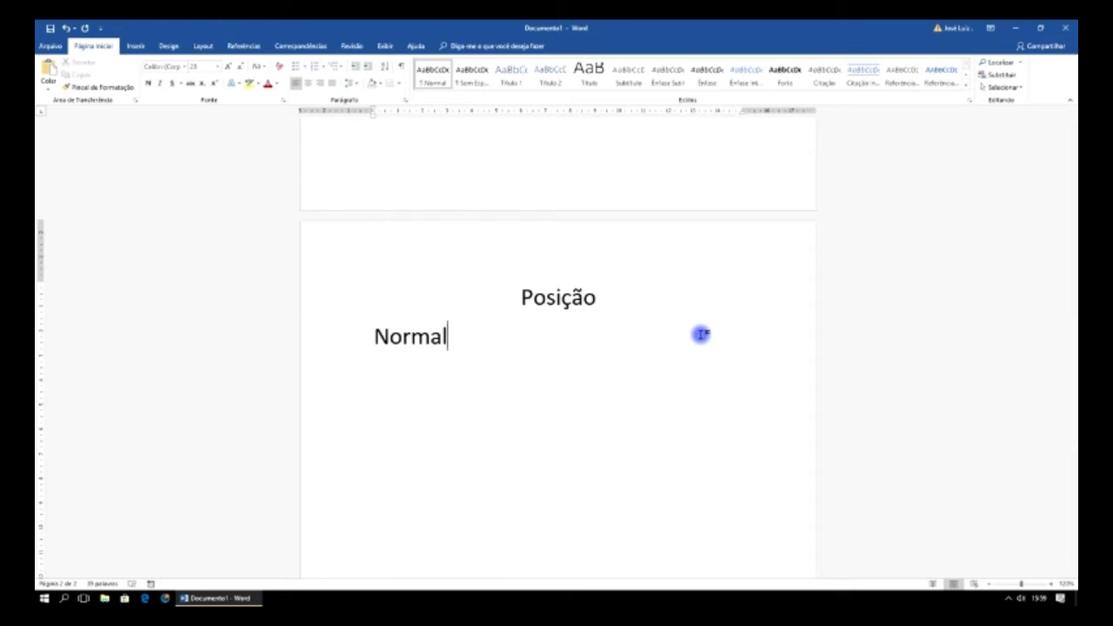
scroll(765, 317, "up", 2)
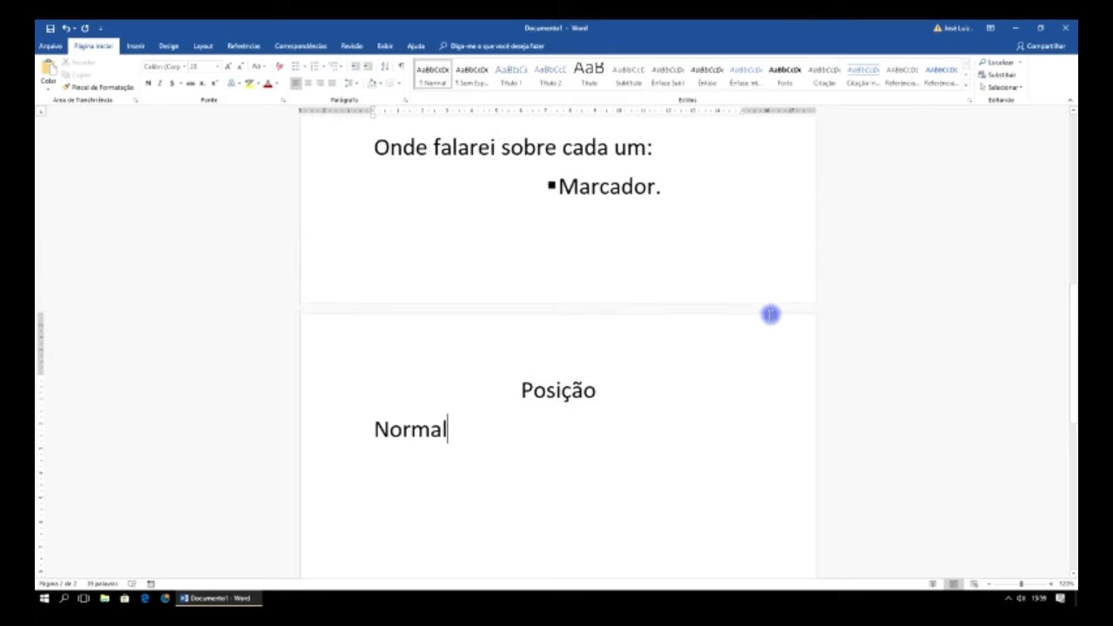
scroll(770, 314, "up", 3)
scroll(771, 314, "up", 3)
scroll(772, 313, "up", 5)
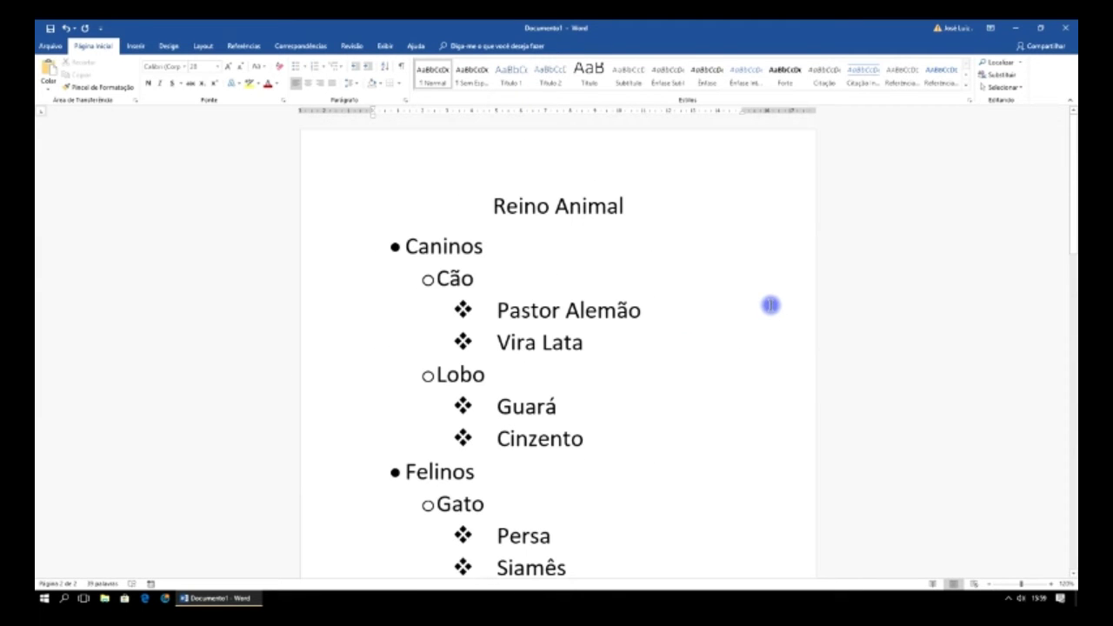
scroll(769, 305, "down", 2)
scroll(769, 305, "up", 2)
scroll(737, 271, "down", 3)
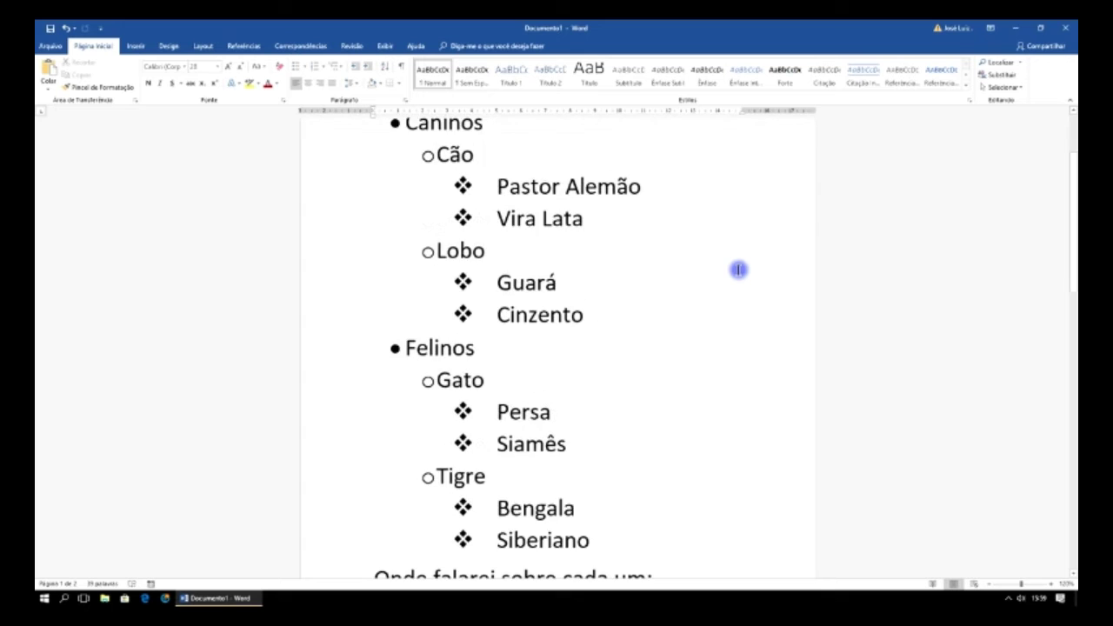
scroll(737, 270, "down", 3)
- Scroll to the end of the document and close Word, returning to the desktop
scroll(737, 270, "down", 3)
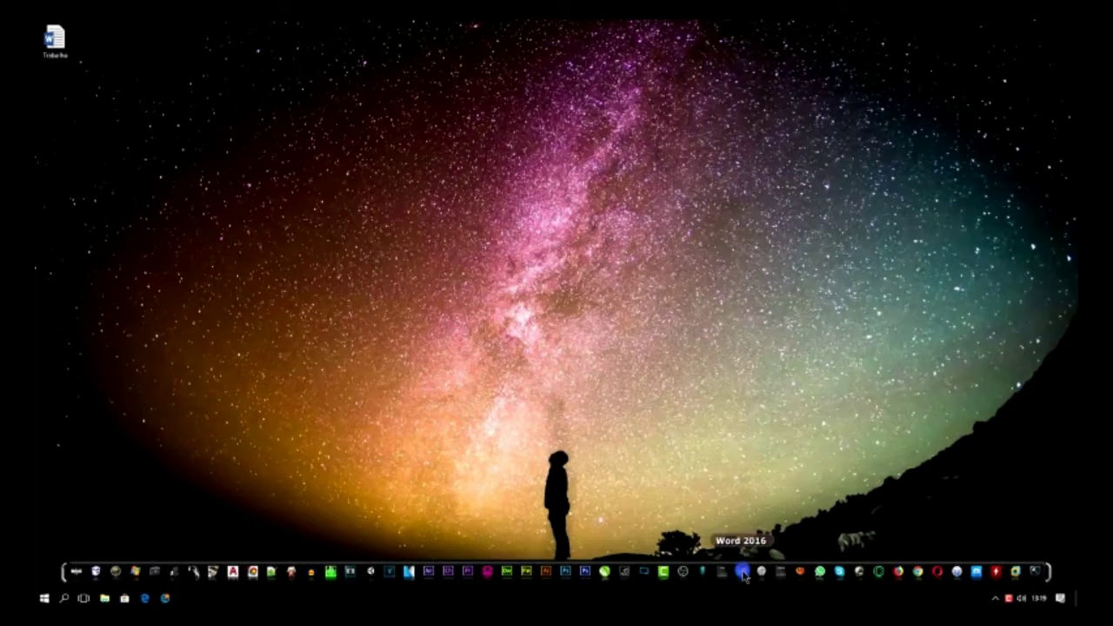
- Launch Word 2016 from the dock and create a blank document (Documento em branco)
left_click(743, 573)
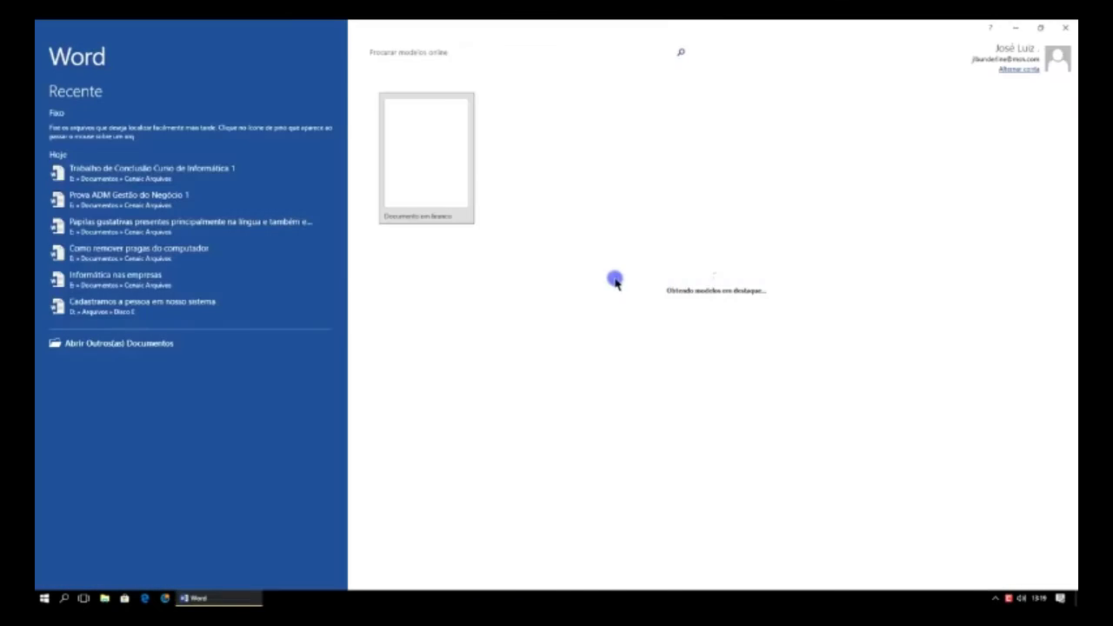
left_click(441, 145)
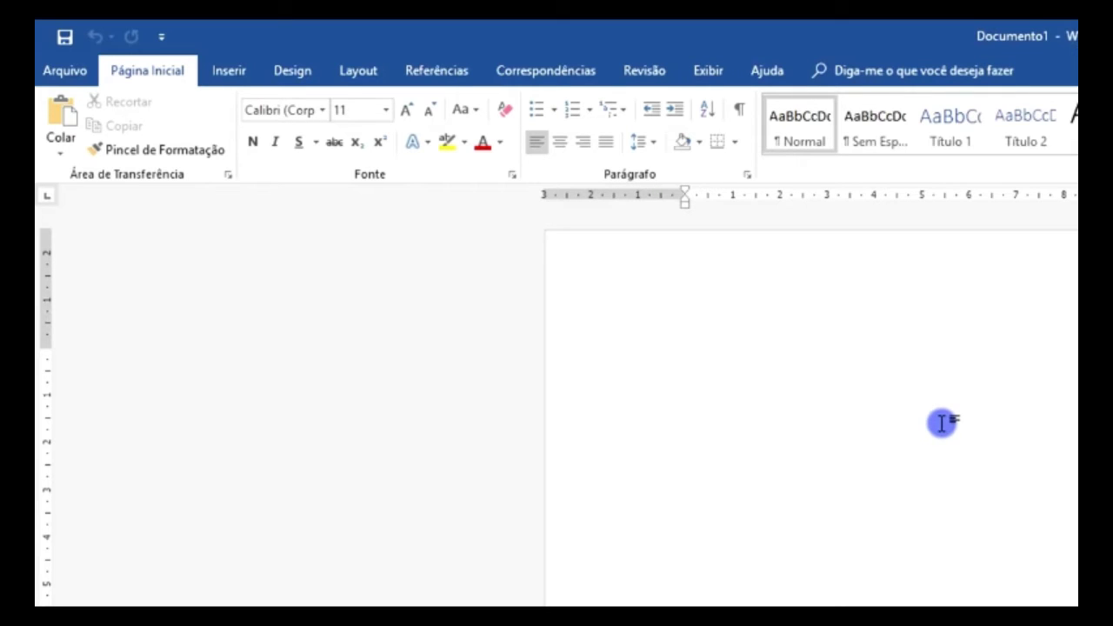
- Type the heading 'Cadastro' followed by three people's first names, one per line
type("Cada")
type("stro")
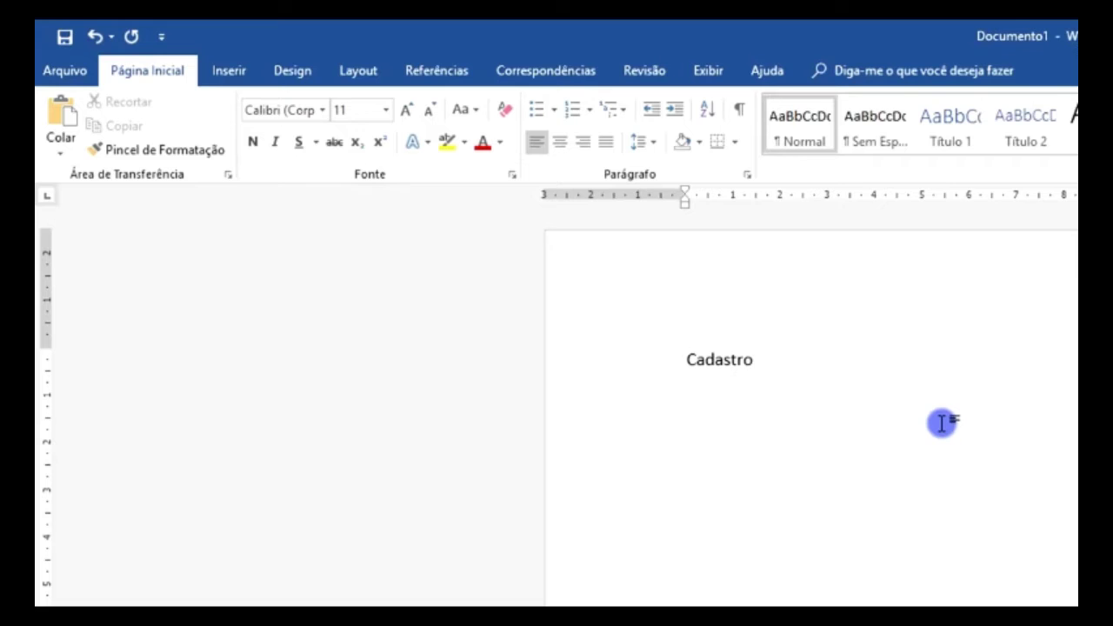
key("Return")
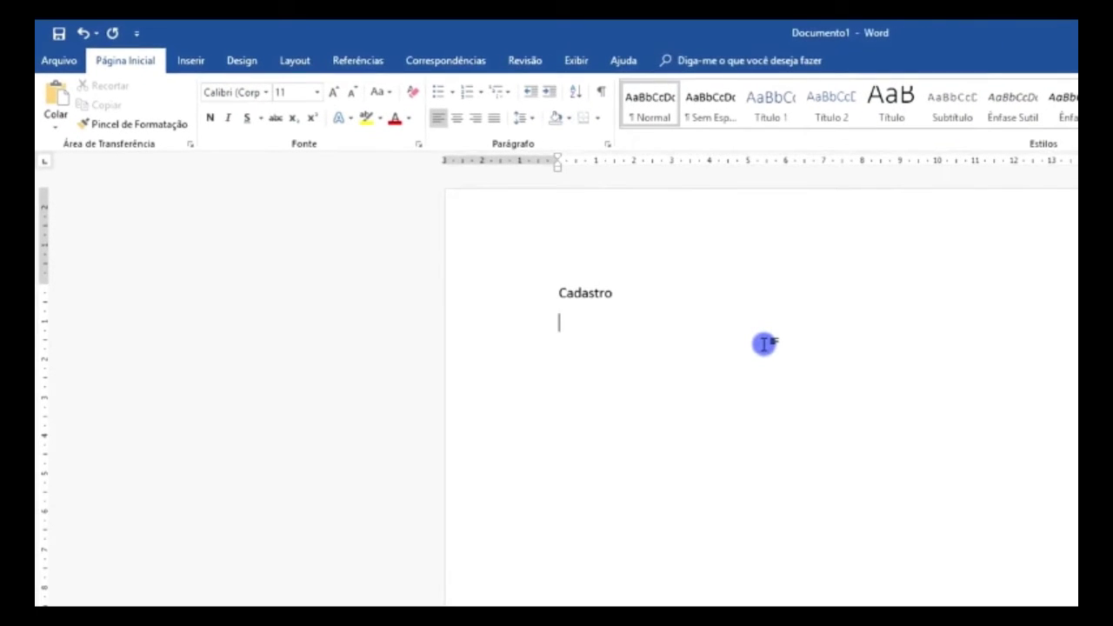
type("Fabio")
key("Return")
type("L")
type("uiza")
key("Return")
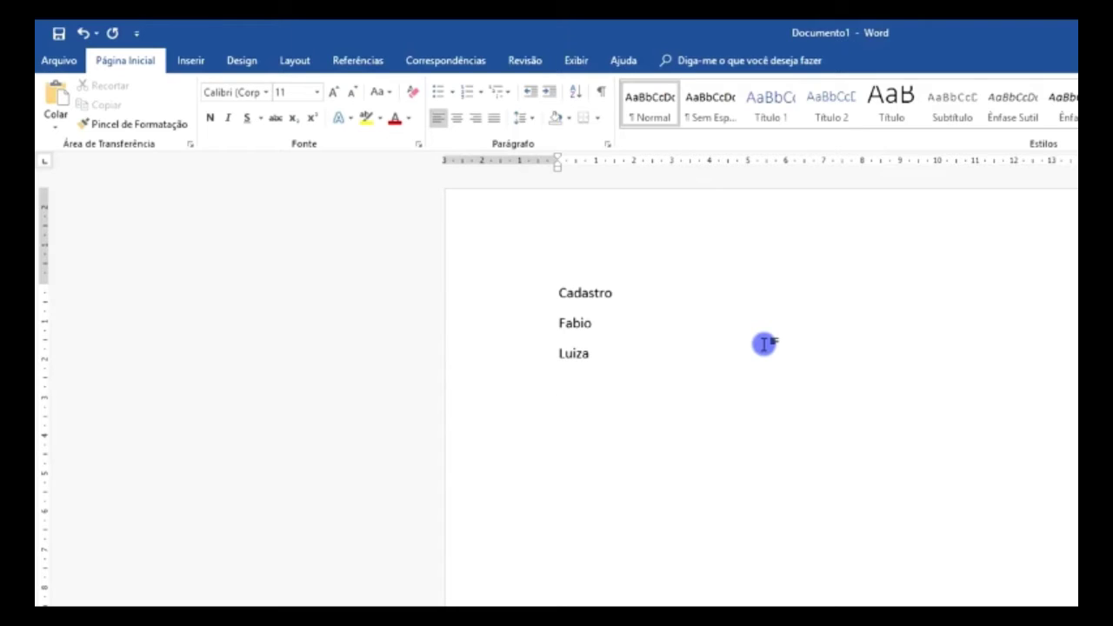
type("Bianca")
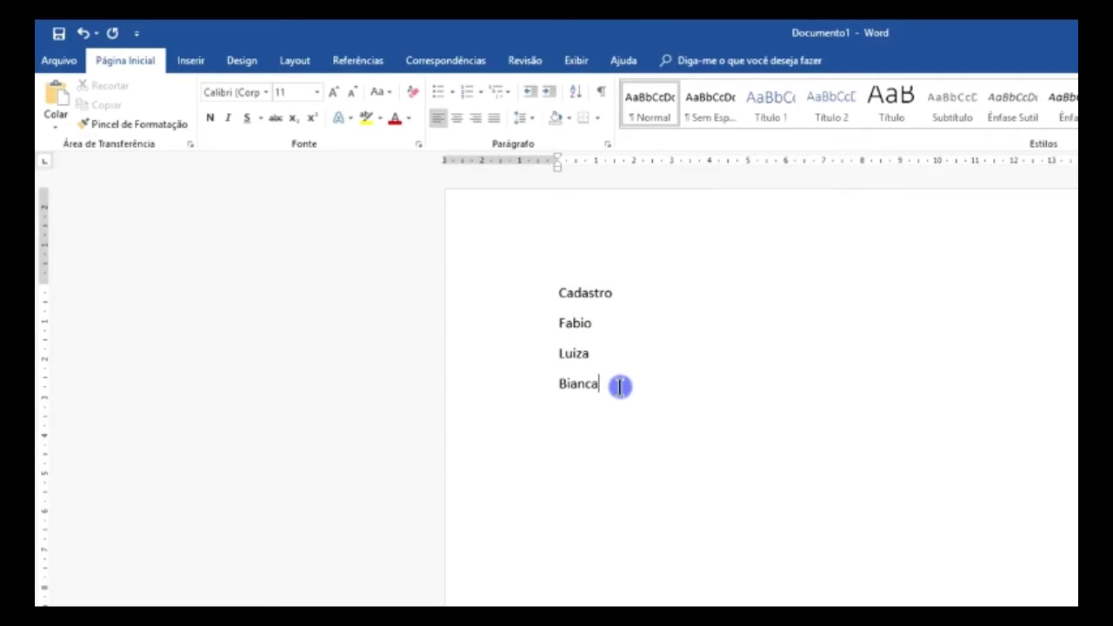
- Sort the three names in ascending order by paragraph text using Classificar
left_click_drag(588, 388, 548, 329)
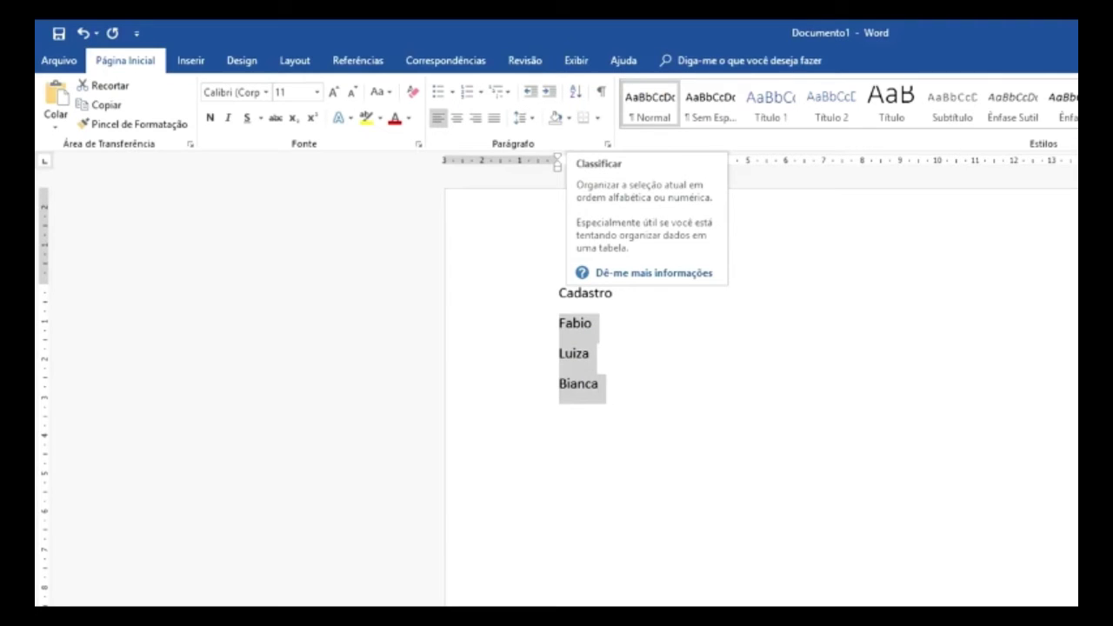
left_click(576, 92)
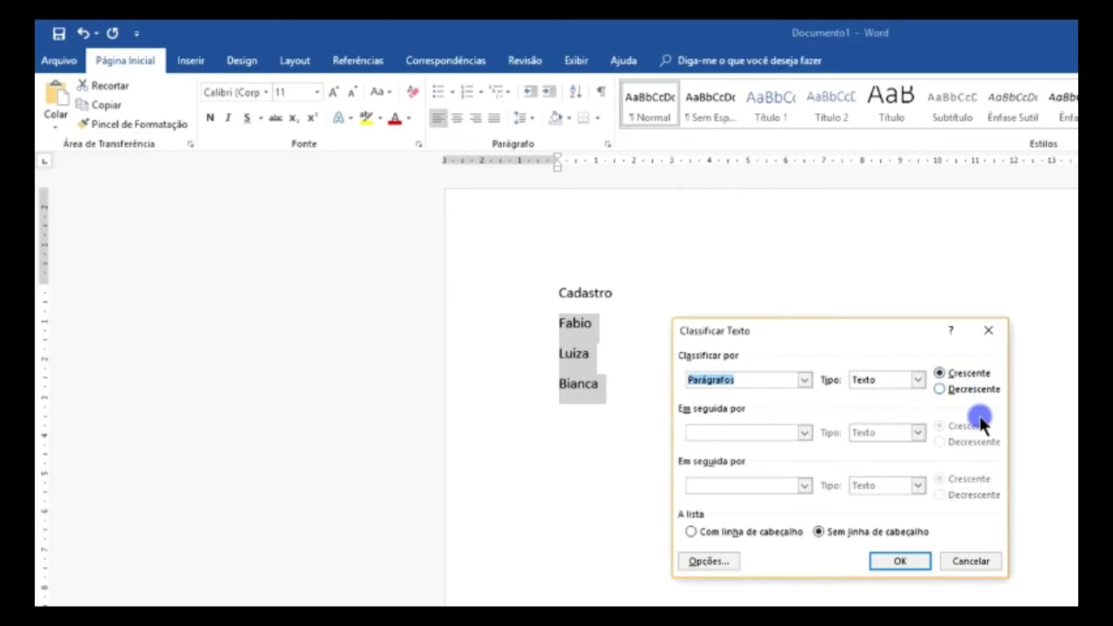
left_click(909, 563)
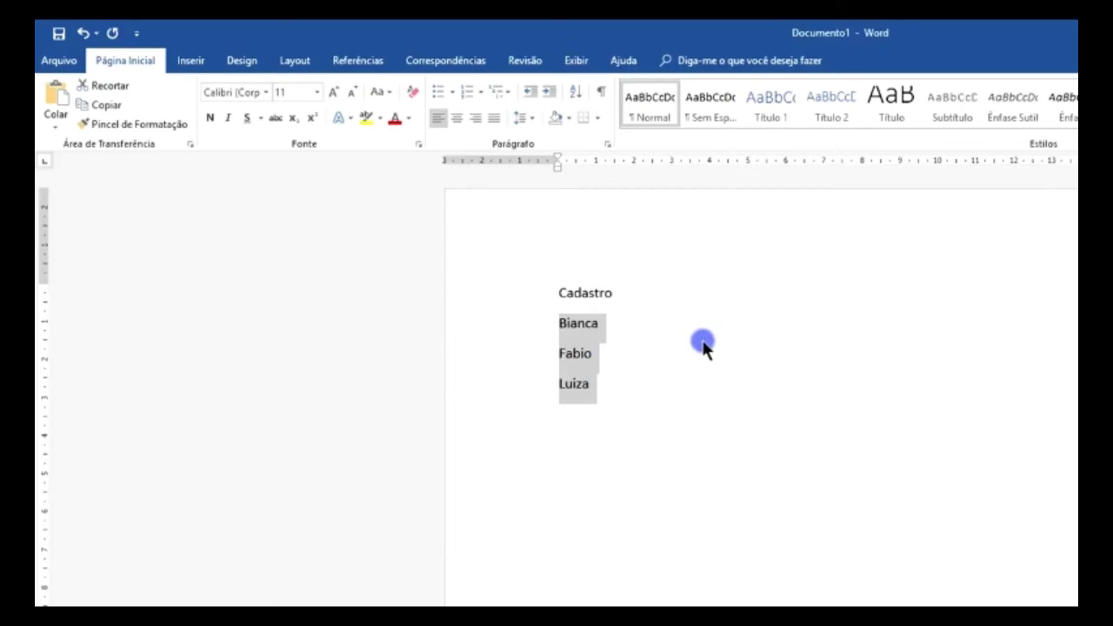
left_click(599, 339)
left_click_drag(616, 388, 539, 303)
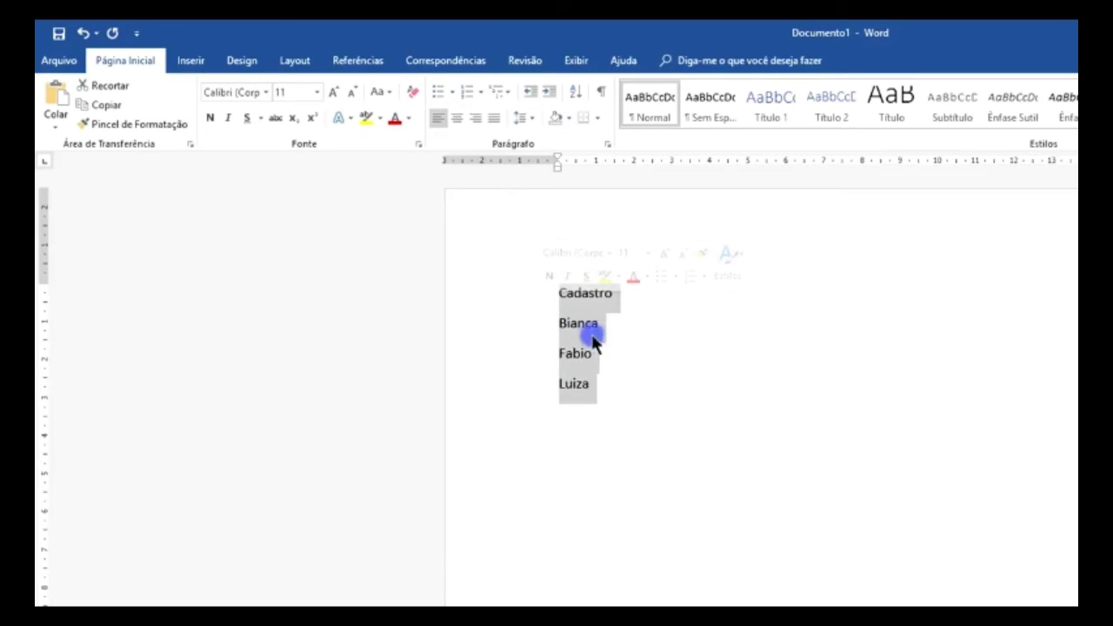
left_click(597, 119)
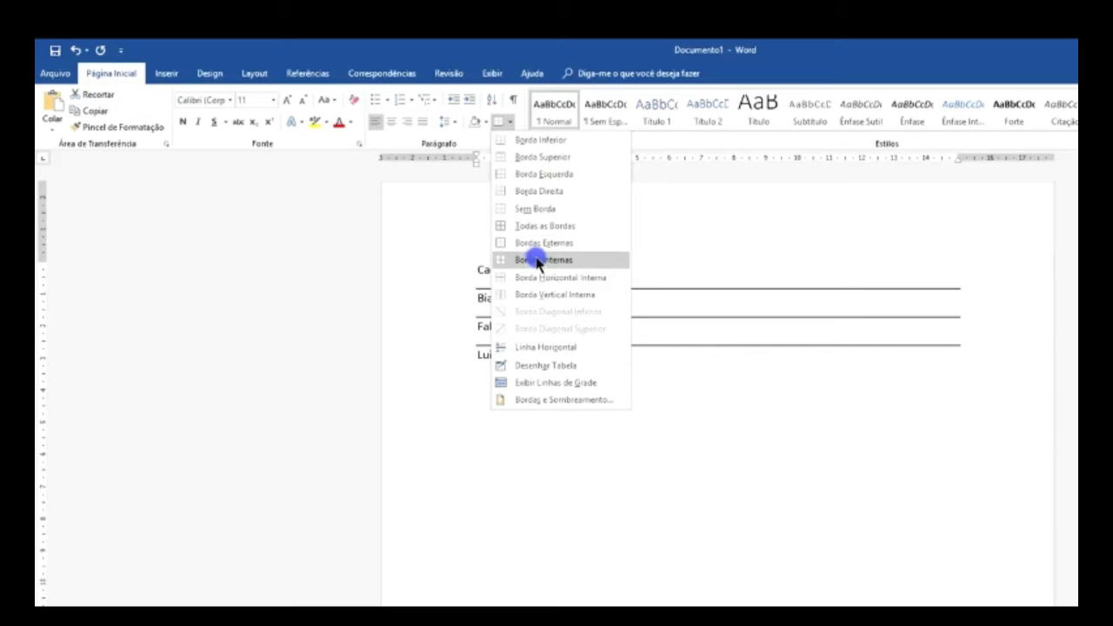
- Apply Todas as Bordas to the Cadastro heading and the three names
left_click(541, 226)
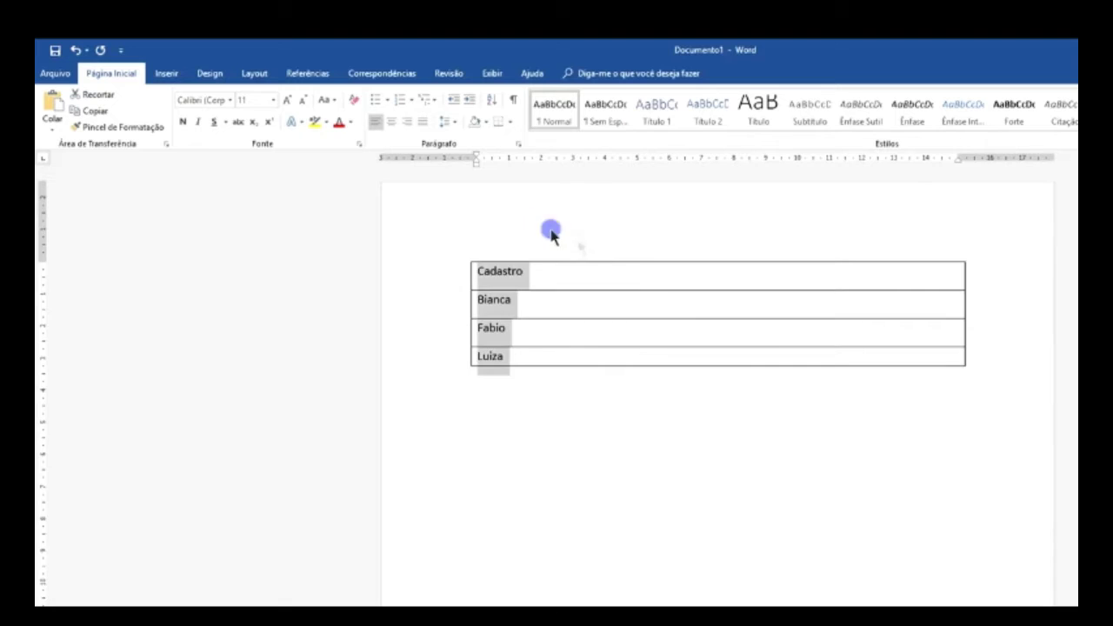
left_click(765, 452)
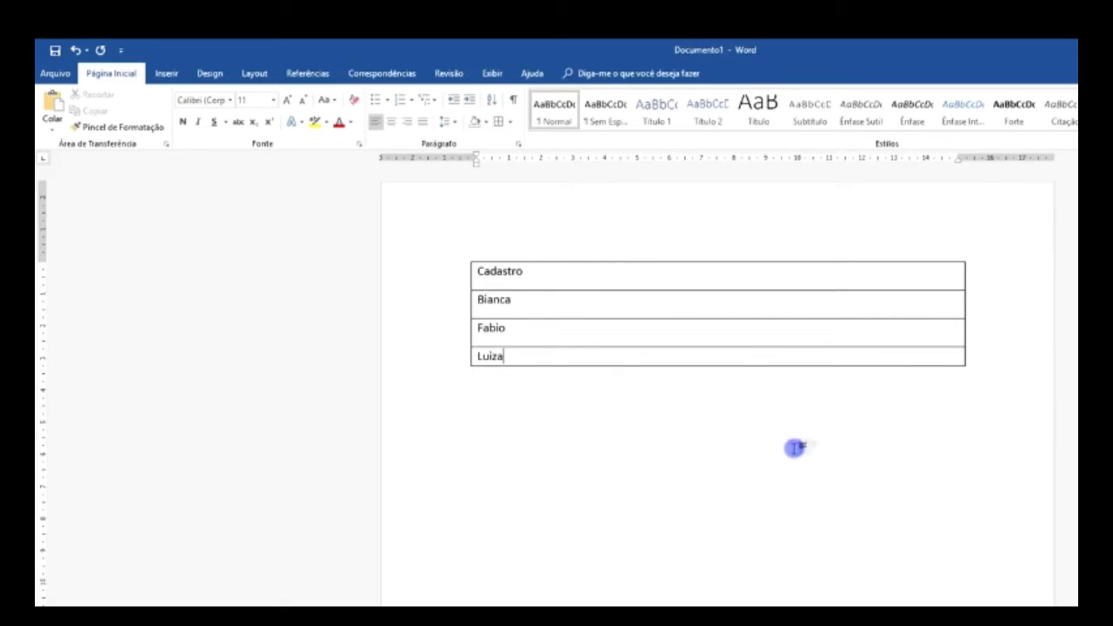
left_click(1019, 328)
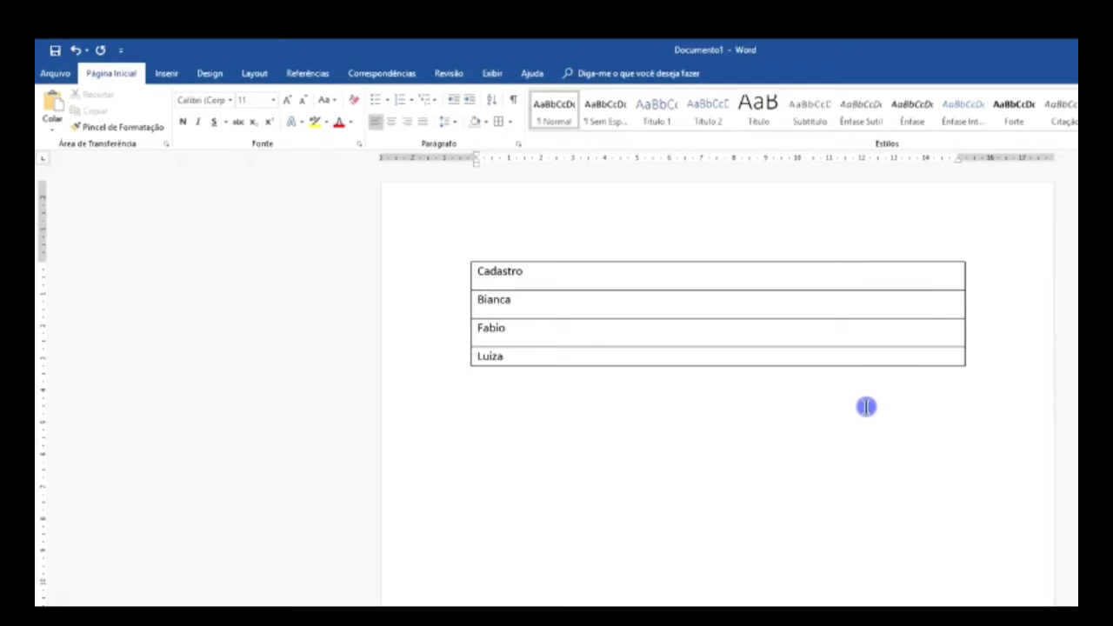
- Undo the borders and the sort, then delete all four lines
key("ctrl+z")
key("ctrl+z")
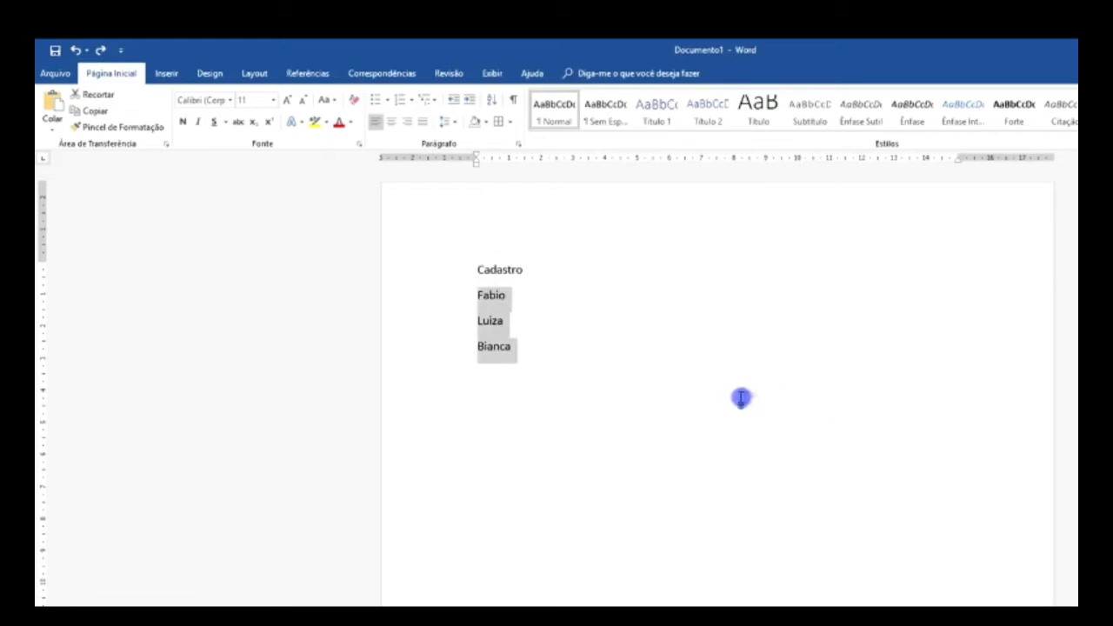
left_click(600, 357)
left_click_drag(431, 275, 439, 246)
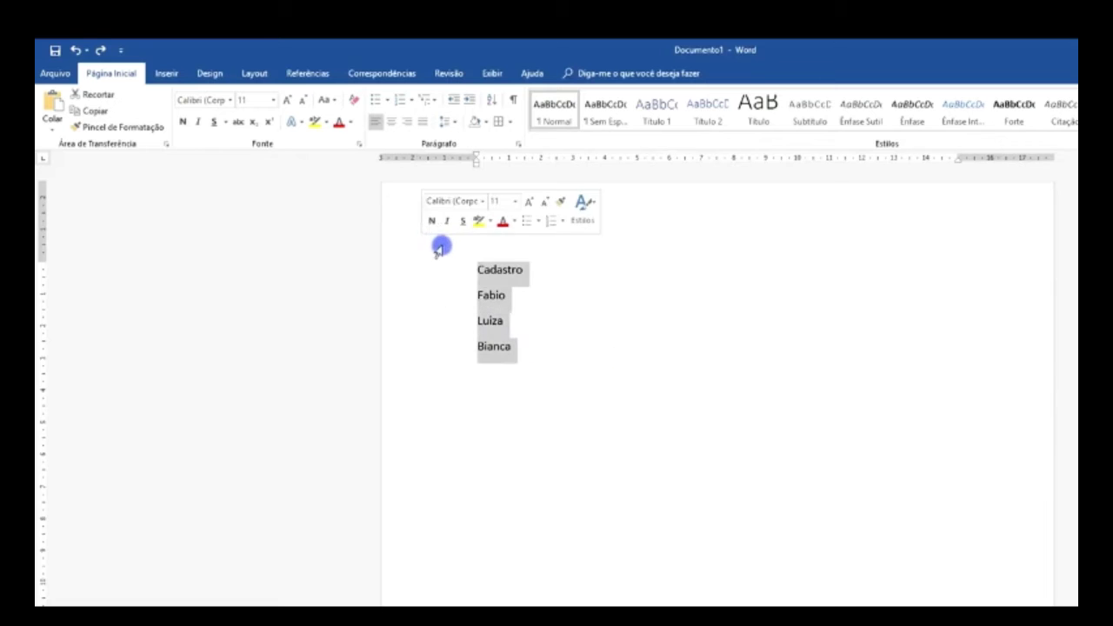
key("Delete")
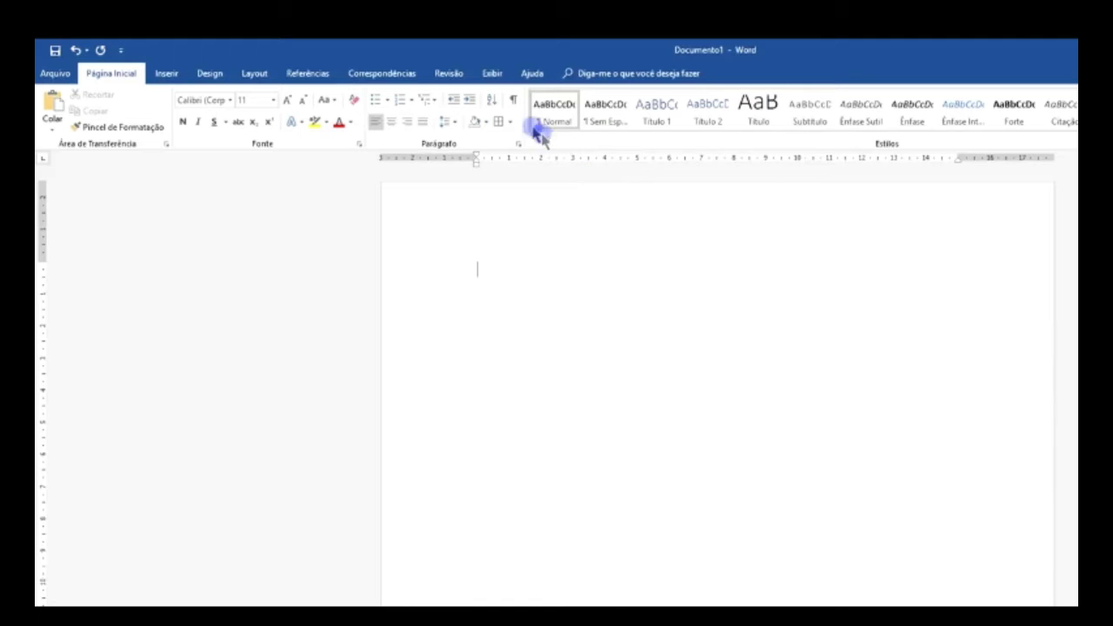
- Show formatting marks and type a few test lines of placeholder text
left_click(514, 99)
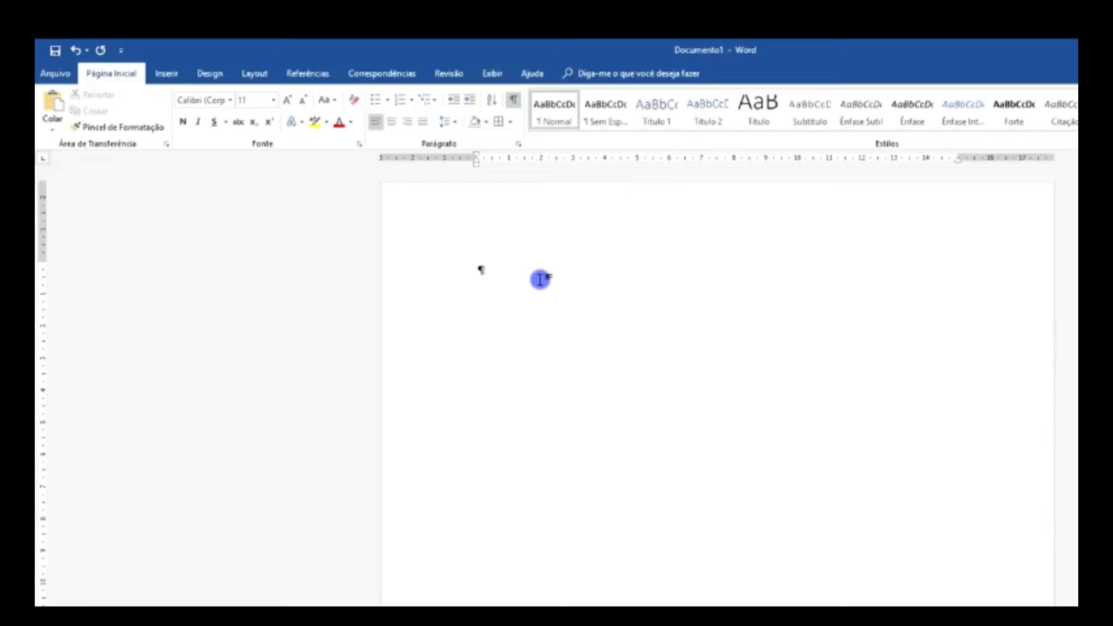
type("sdnfnsdfn")
key("Return")
type("Fsdfçsdjçfjsd")
key("Return")
type("sdfsdfsdfj")
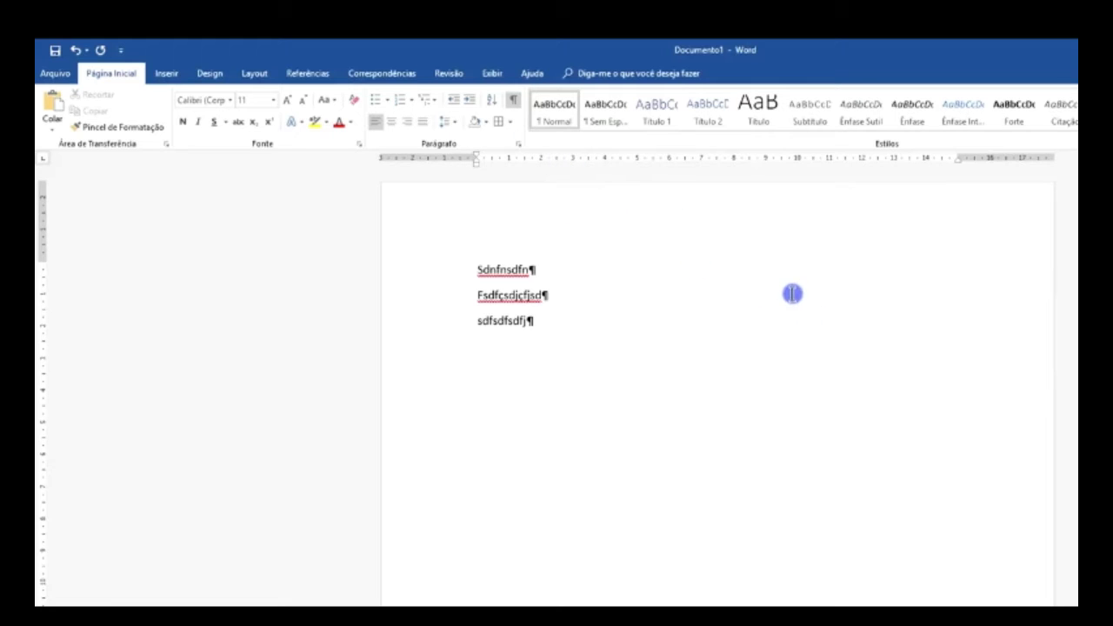
key("Return")
type("sdfsdfsdfsdfsdfsd")
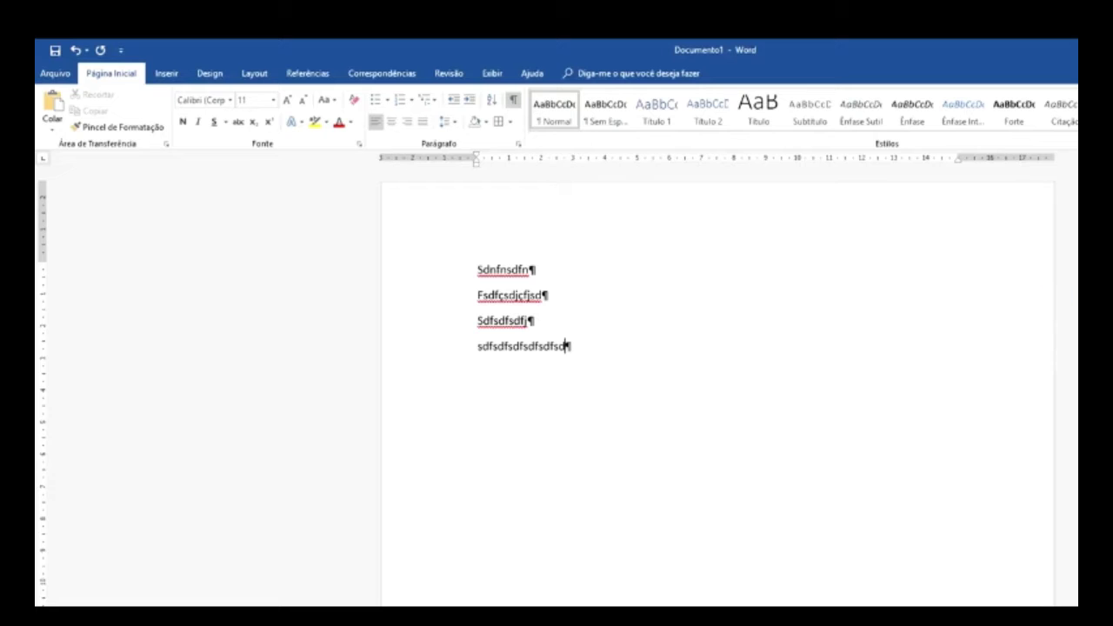
- Close Word with Não Salvar and relaunch it on a new blank document
key("alt+F4")
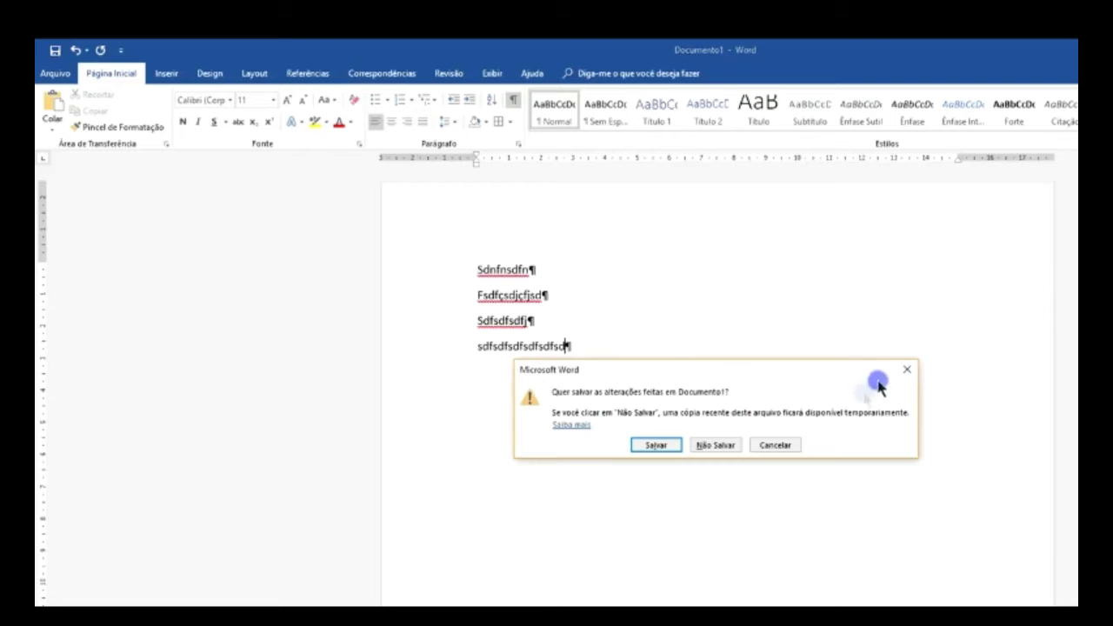
left_click(718, 444)
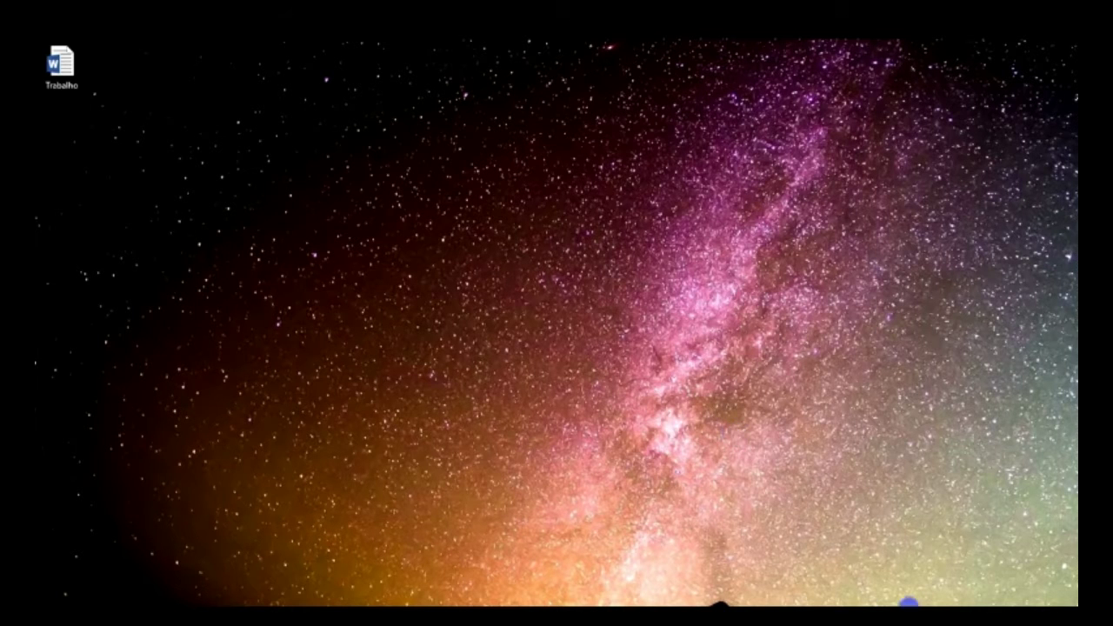
left_click(718, 605)
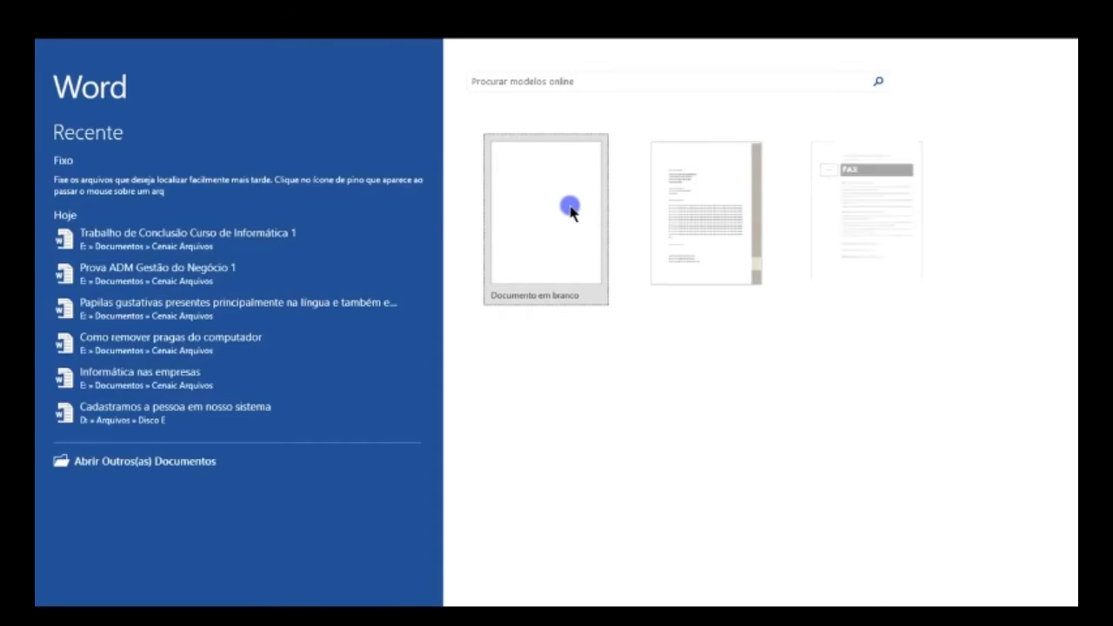
left_click(566, 210)
type("sdfsdfsdf")
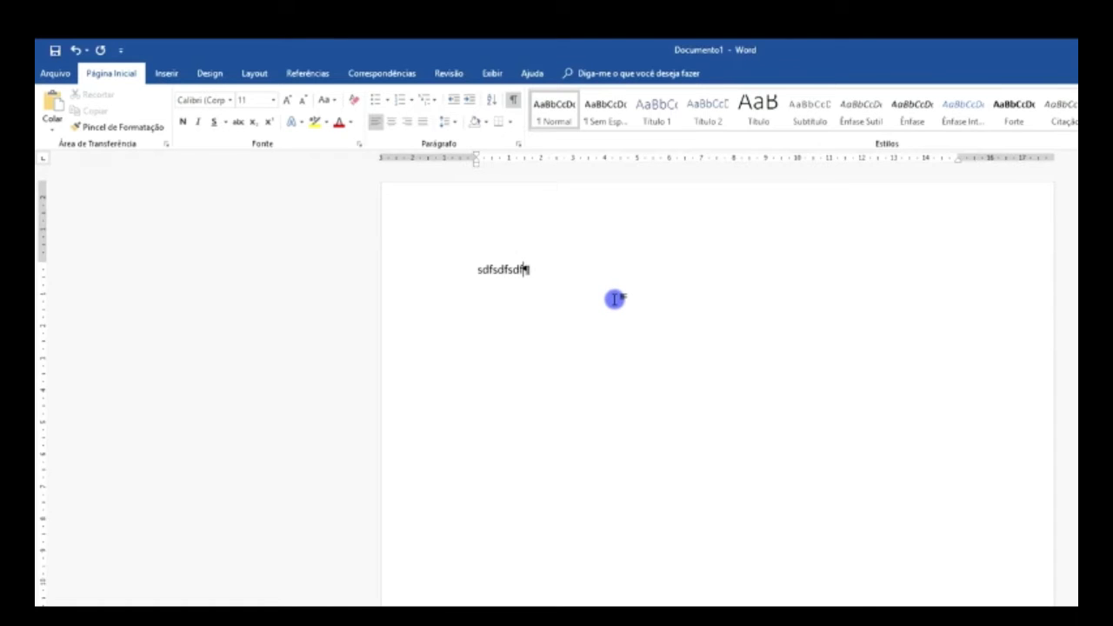
- Add two empty paragraphs, then select all the test text and delete it
key("Return")
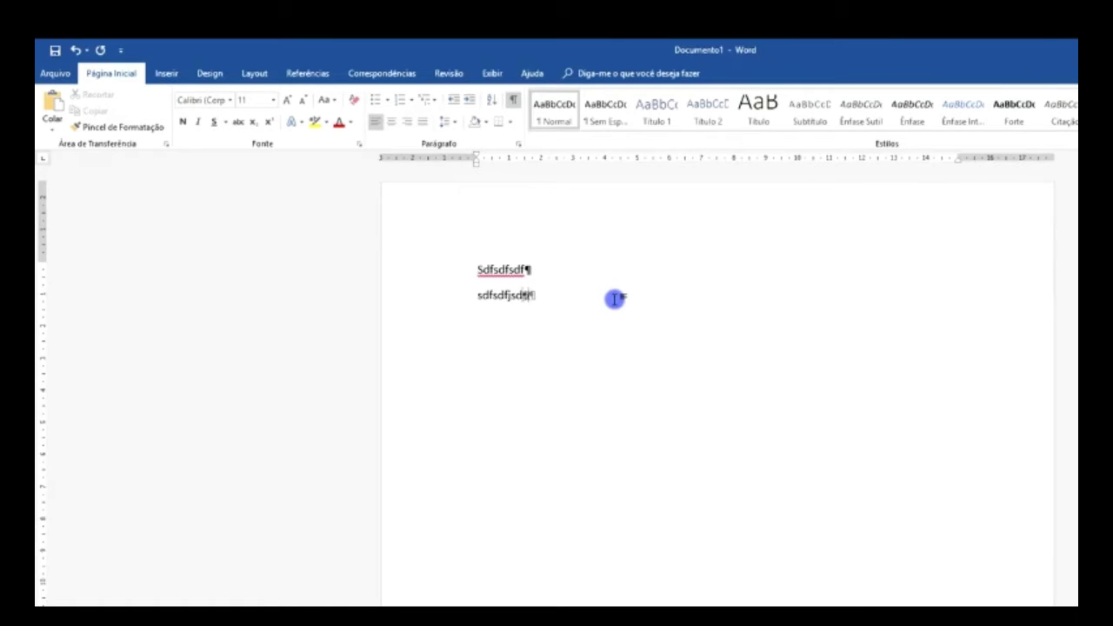
key("Return")
type("fsdfpsdjpfjsdf")
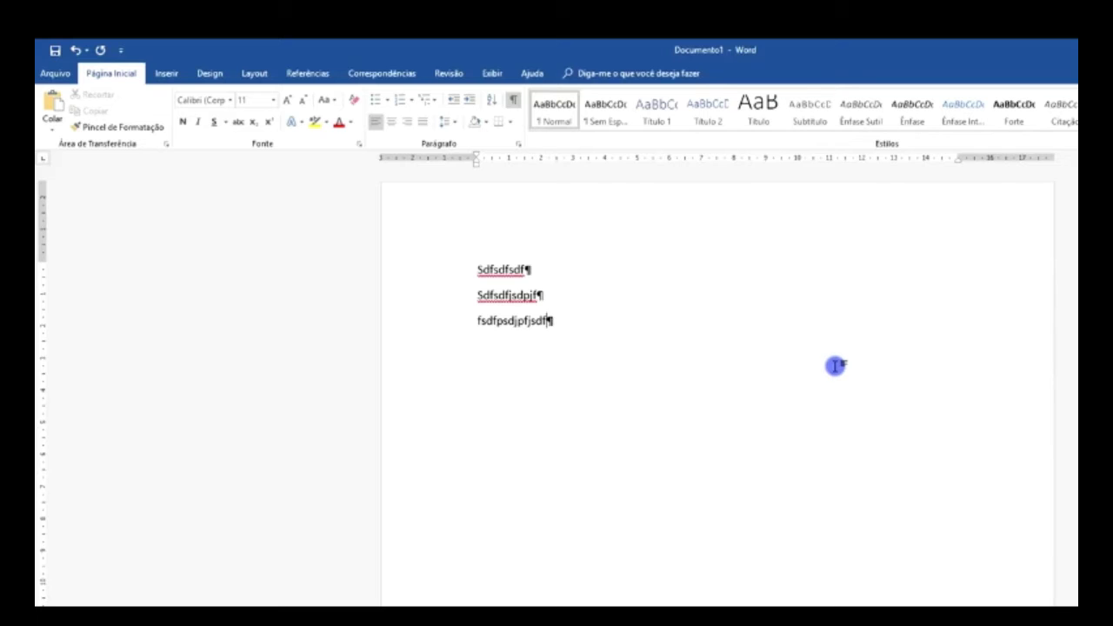
key("ctrl+a")
key("Delete")
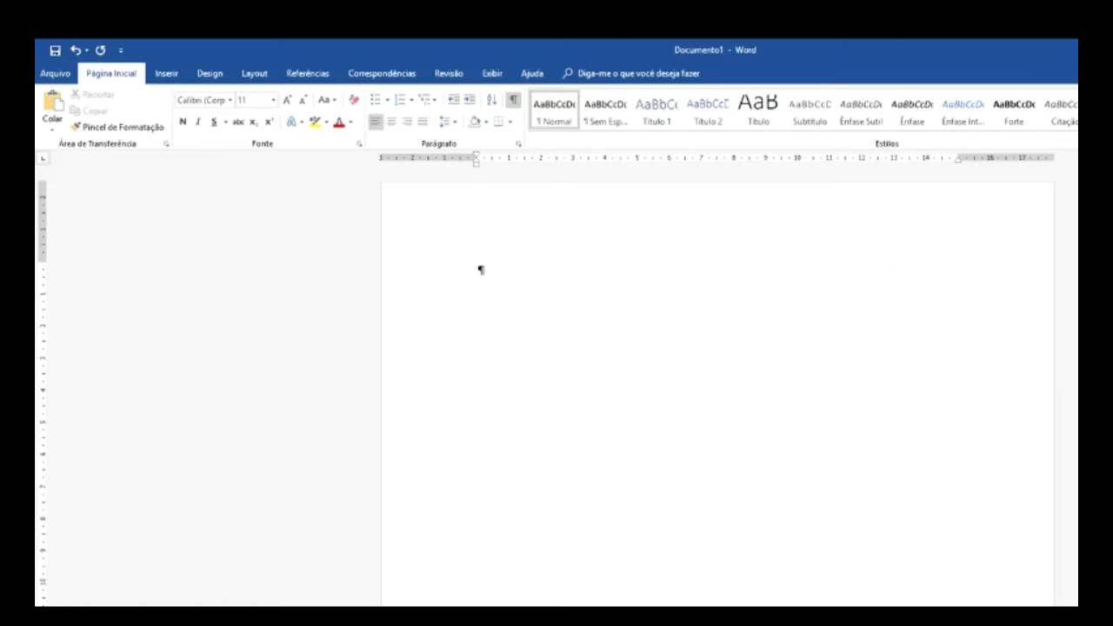
- Toggle formatting marks on and off, then close Word without saving
left_click(515, 101)
left_click(514, 102)
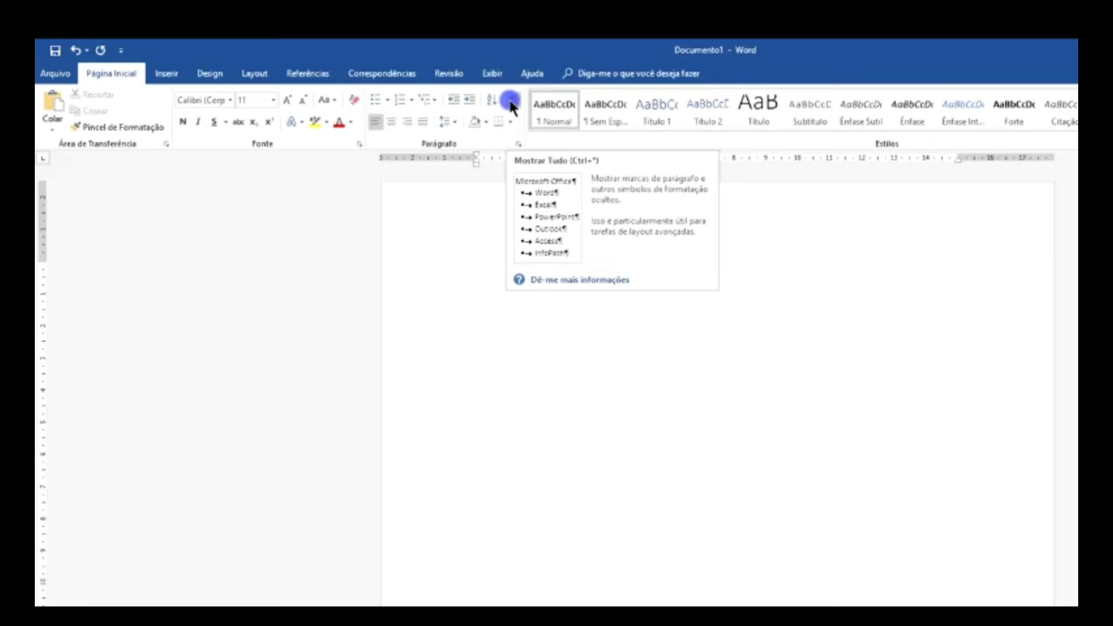
double_click(484, 304)
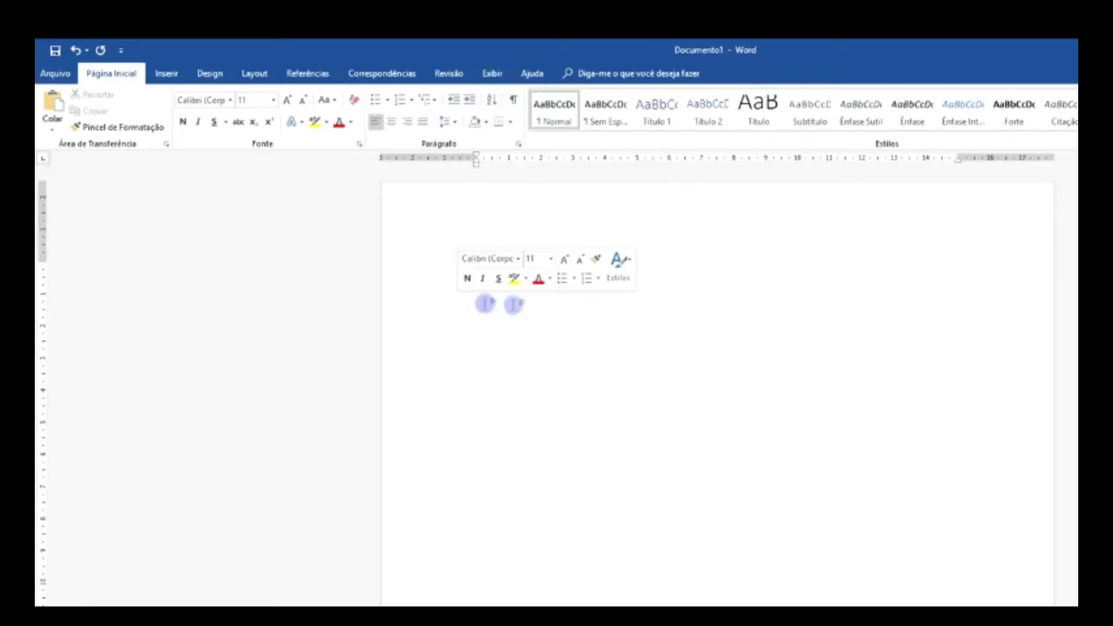
key("alt+F4")
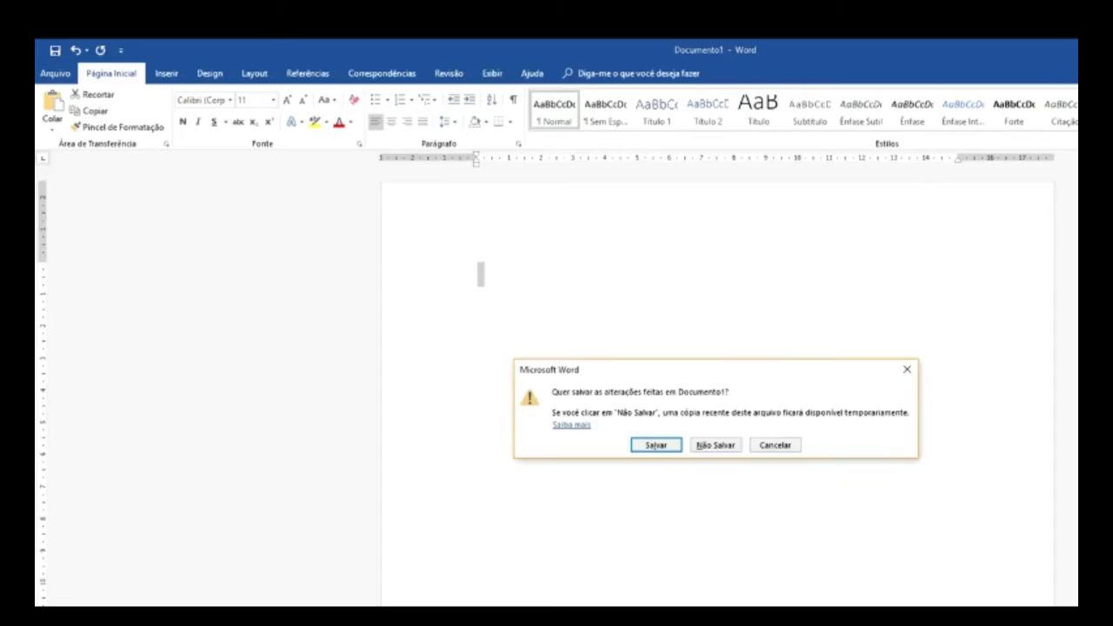
left_click(730, 446)
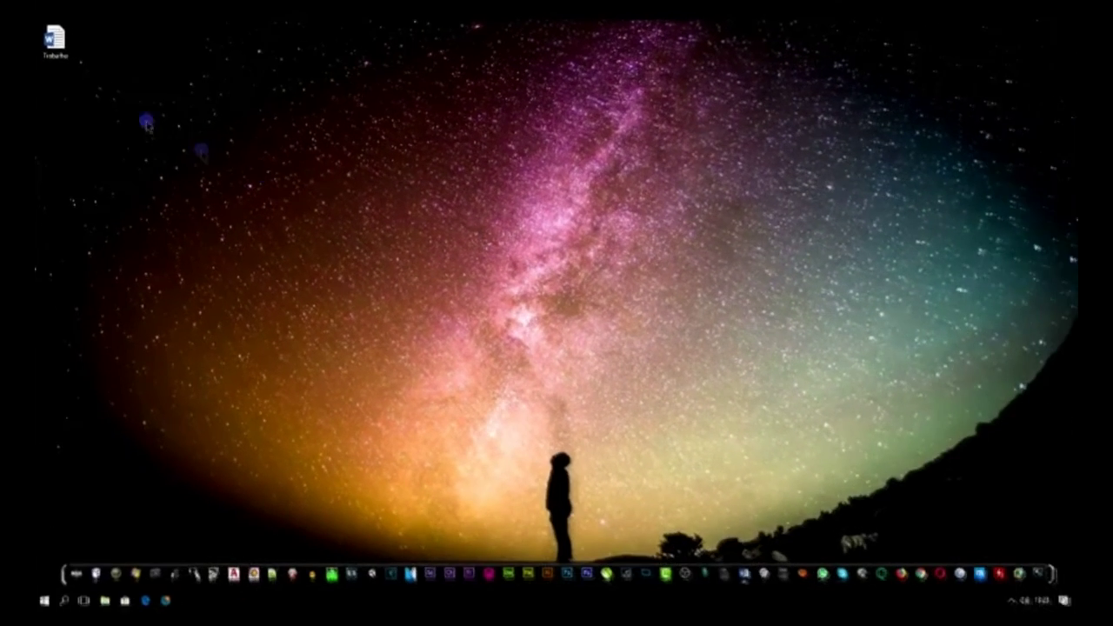
- Open the Trabalho document from its desktop icon in Word
double_click(55, 39)
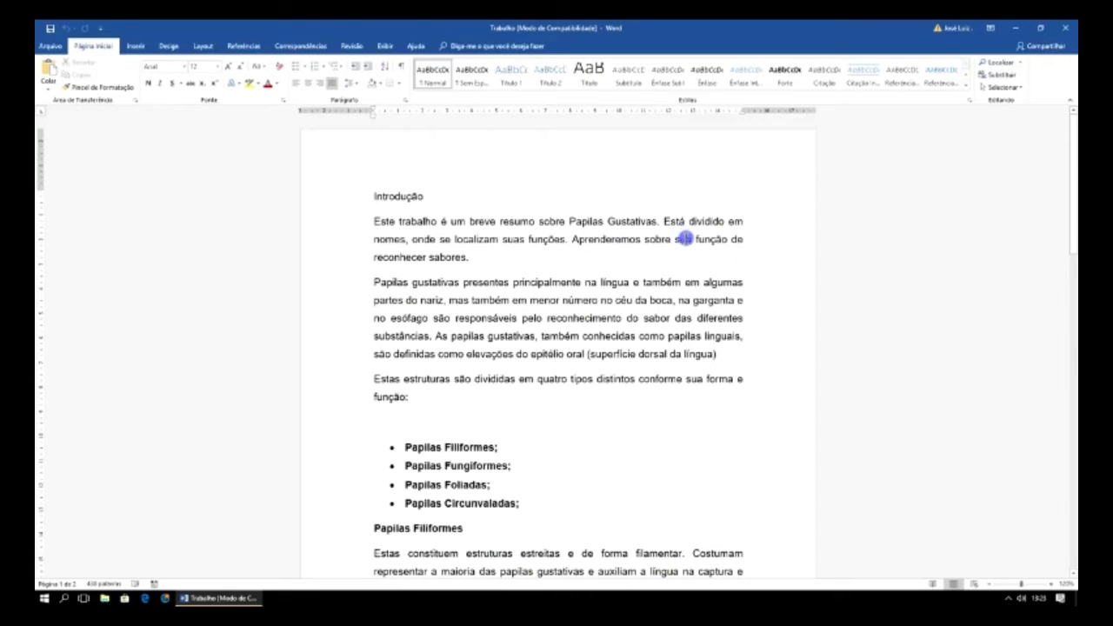
- Clear all formatting from the entire report, removing styles and bullets
key("ctrl+a")
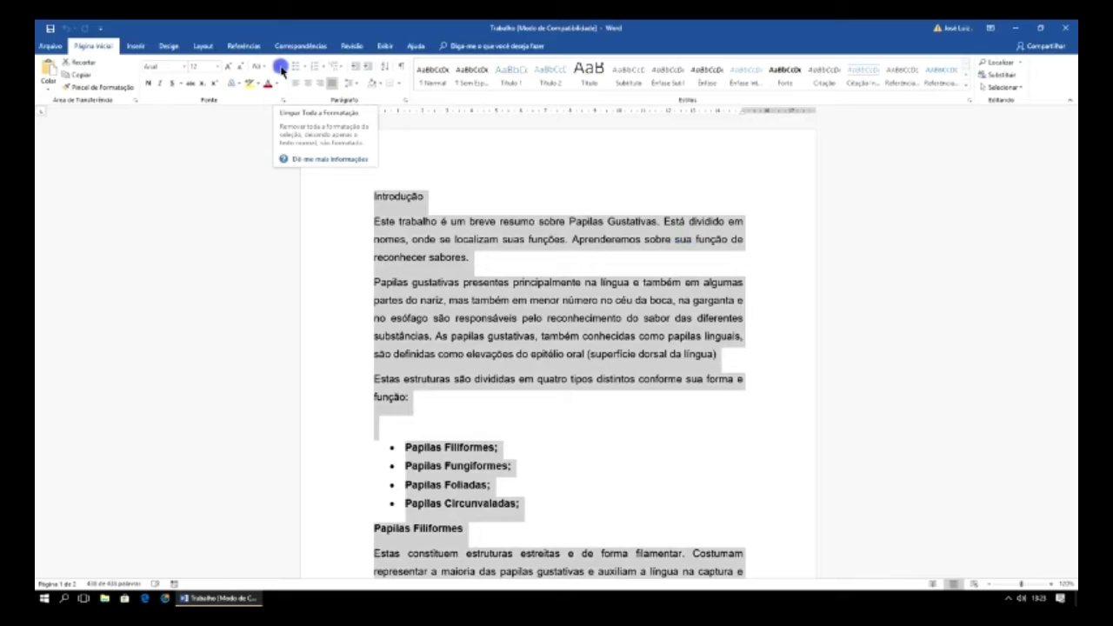
left_click(279, 67)
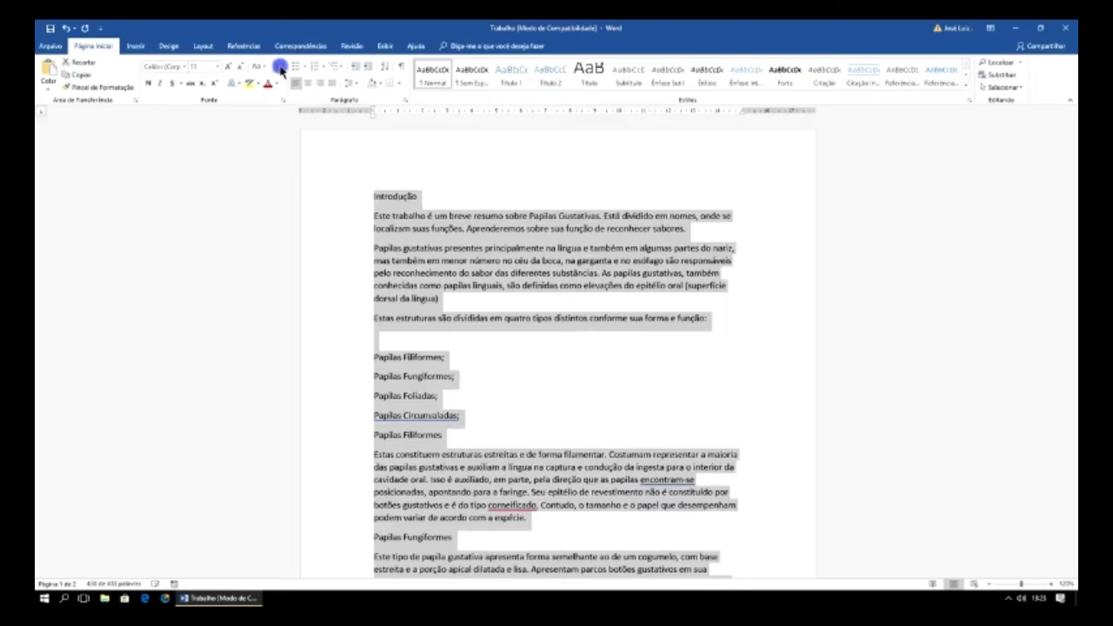
scroll(654, 265, "down", 3)
left_click(630, 252)
- Delete the blank lines above Papilas Filiformes and before 'Diversas glândulas'
left_click(414, 213)
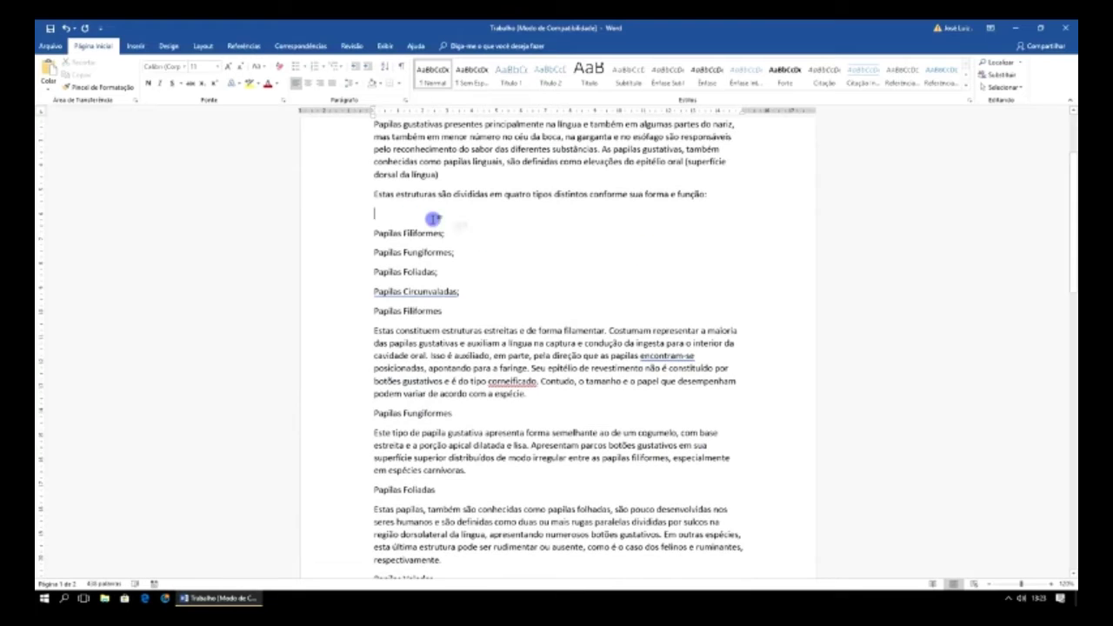
key("Delete")
scroll(646, 276, "down", 2)
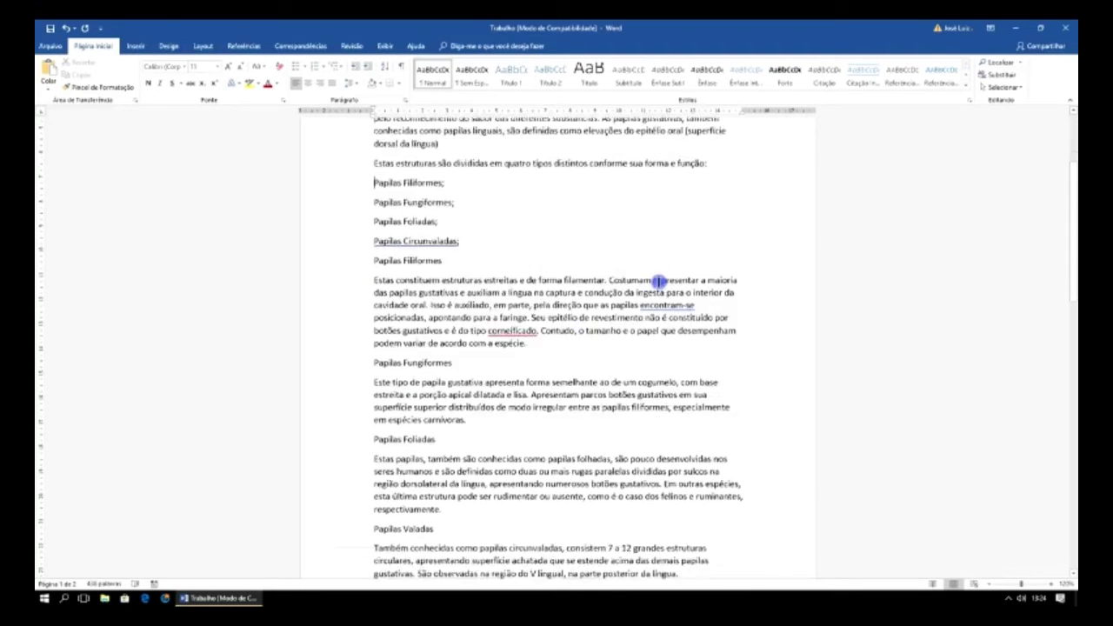
scroll(666, 287, "down", 3)
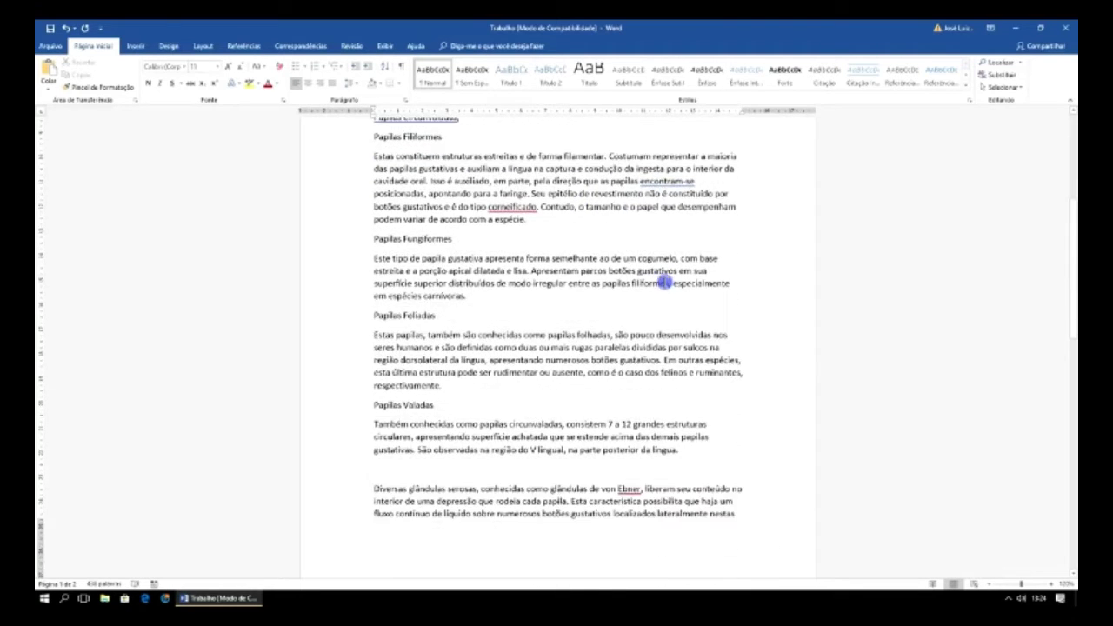
scroll(666, 280, "down", 3)
left_click(426, 376)
key("Delete")
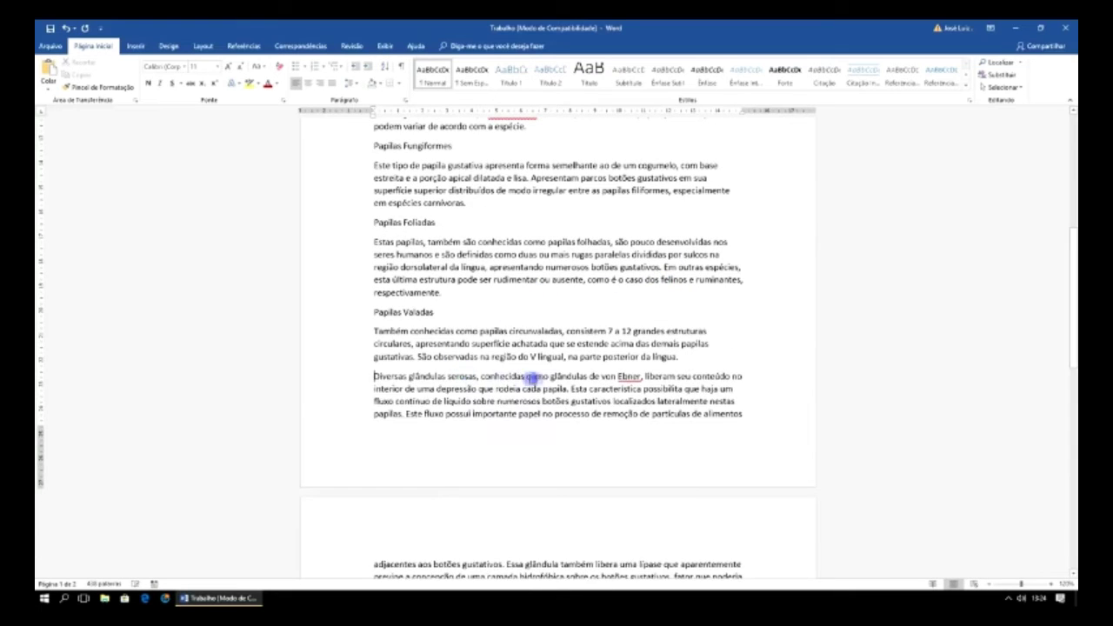
scroll(539, 382, "down", 3)
scroll(455, 433, "down", 3)
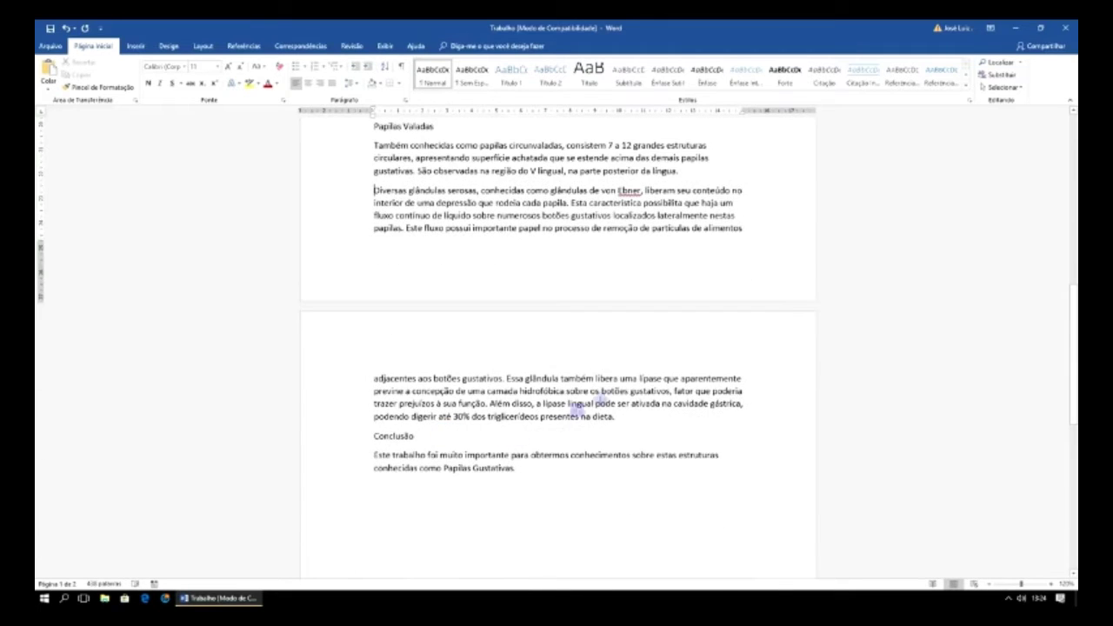
scroll(554, 389, "up", 4)
scroll(556, 388, "up", 7)
scroll(565, 385, "up", 8)
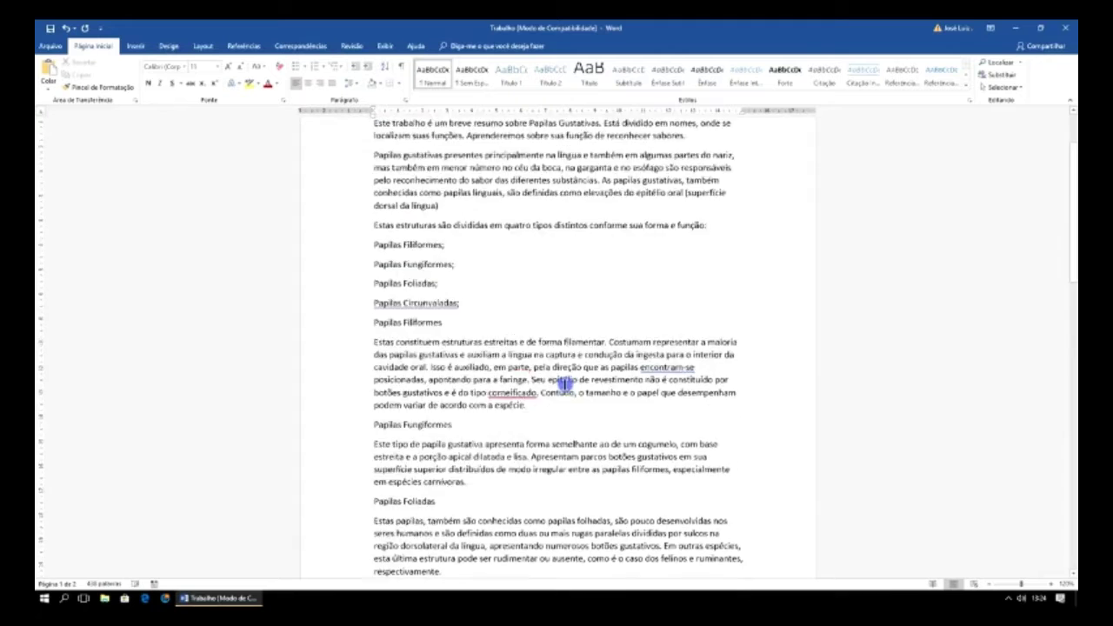
scroll(565, 382, "up", 3)
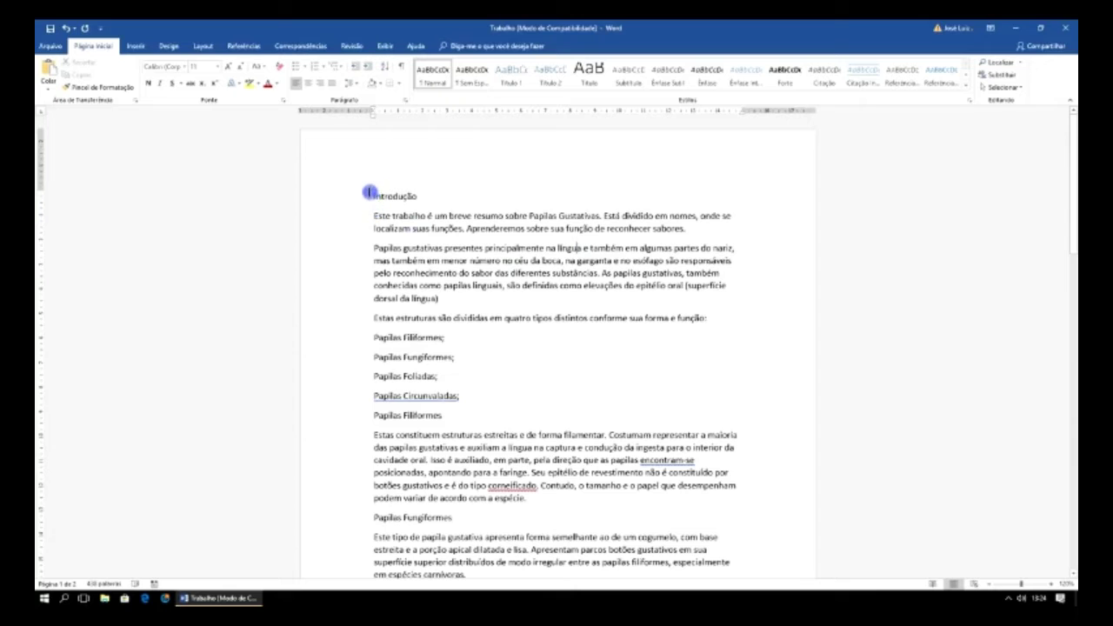
- Justify the whole report's text after briefly testing centered and right alignment
key("ctrl+a")
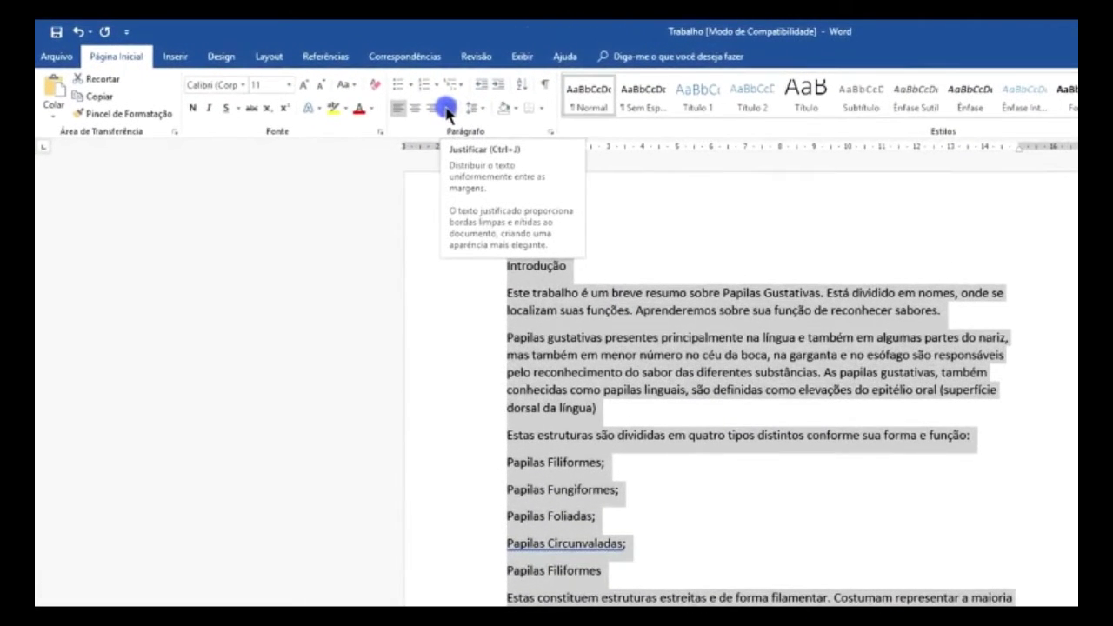
key("ctrl+j")
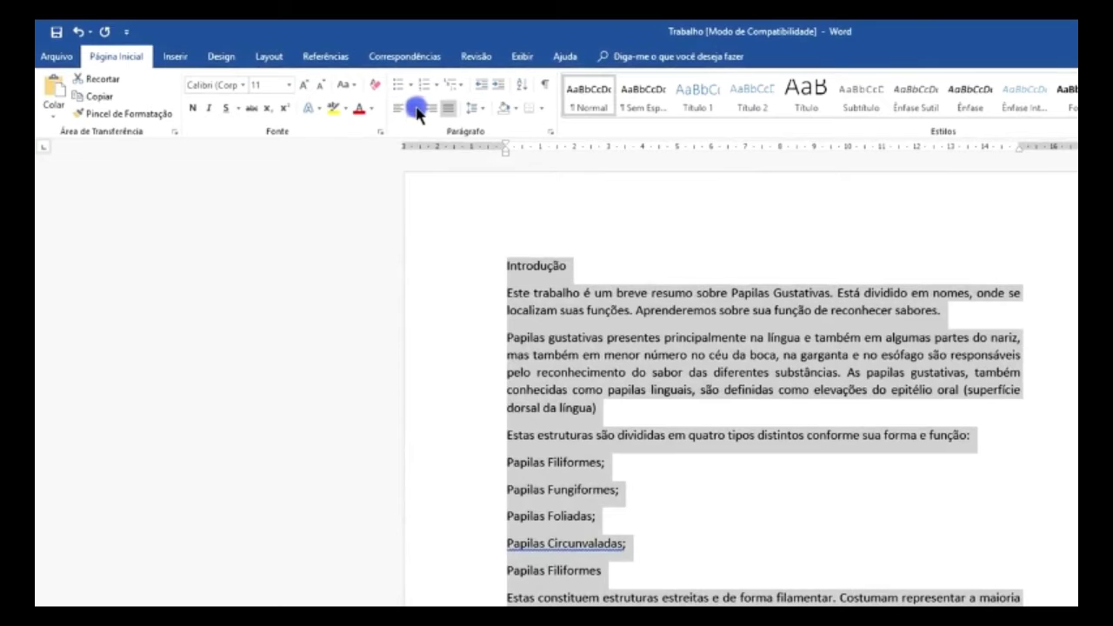
left_click(415, 108)
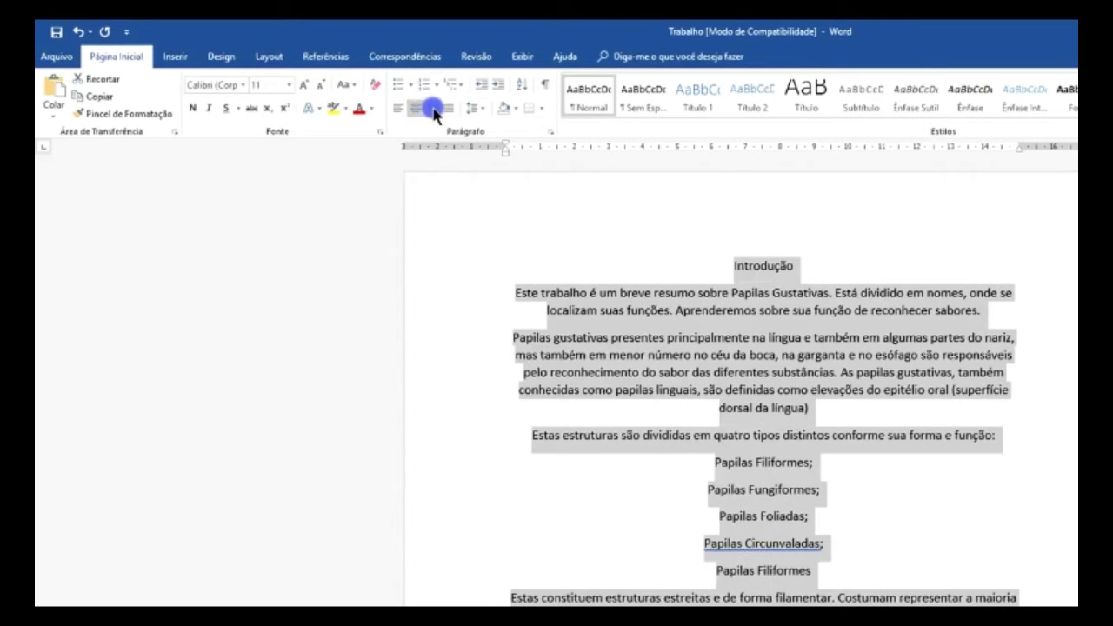
left_click(432, 109)
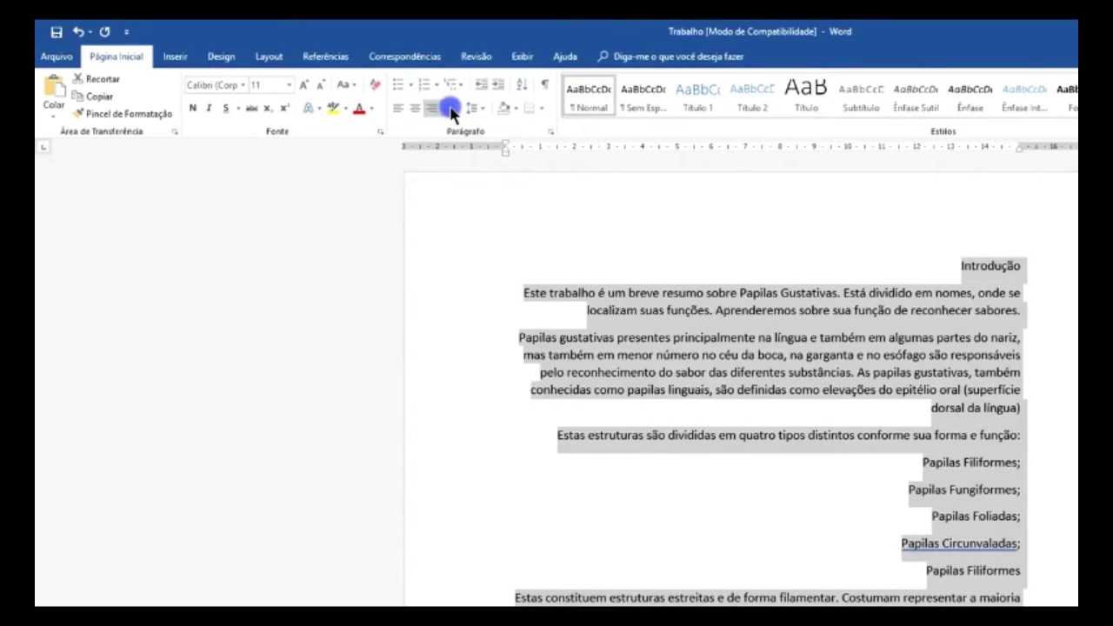
left_click(448, 109)
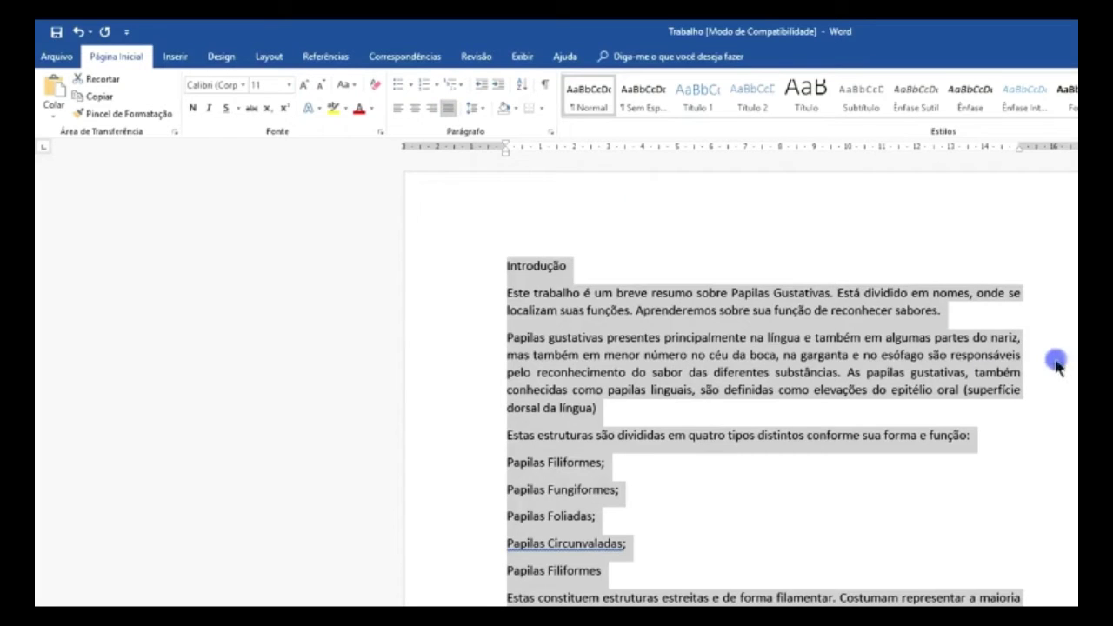
left_click(1030, 321)
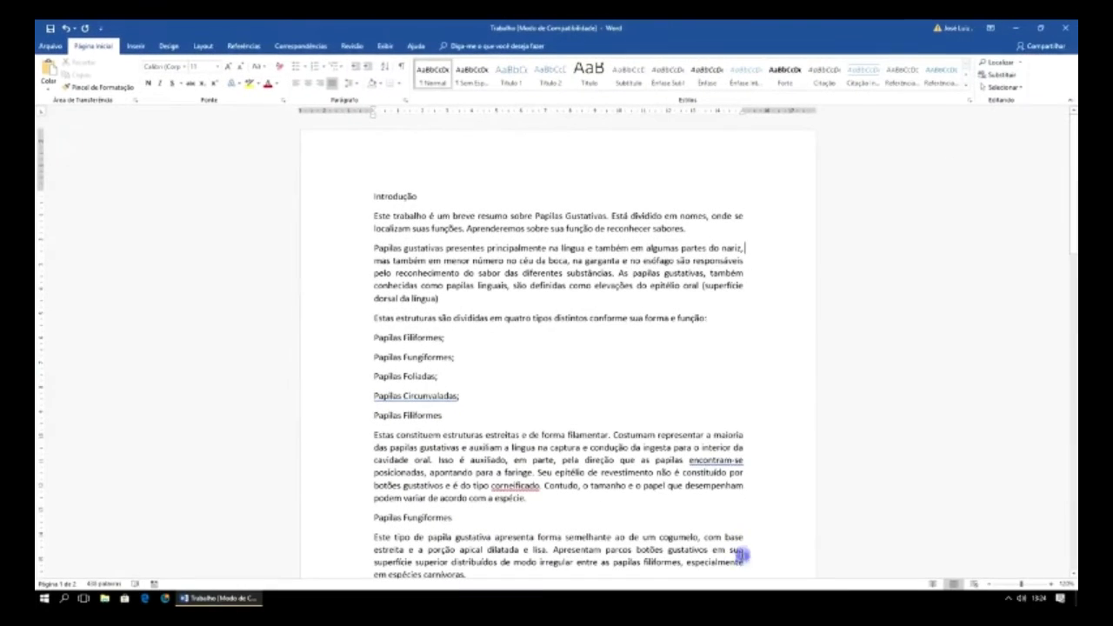
- Check spelling suggestions for 'encontram-se', then right-align the entire document
left_click(728, 460)
right_click(728, 463)
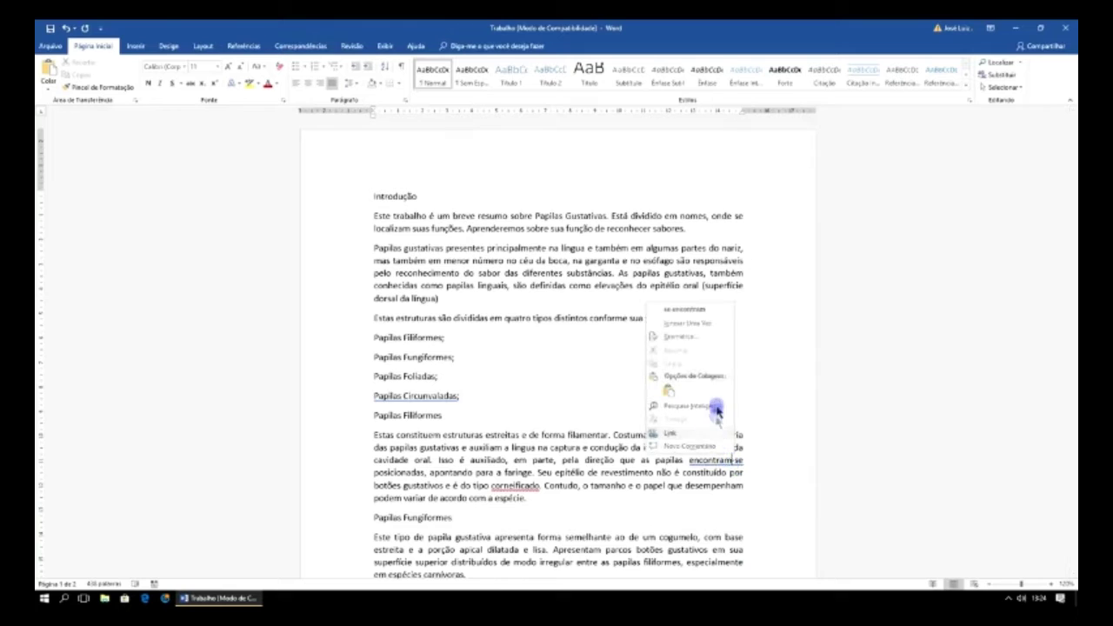
left_click(767, 339)
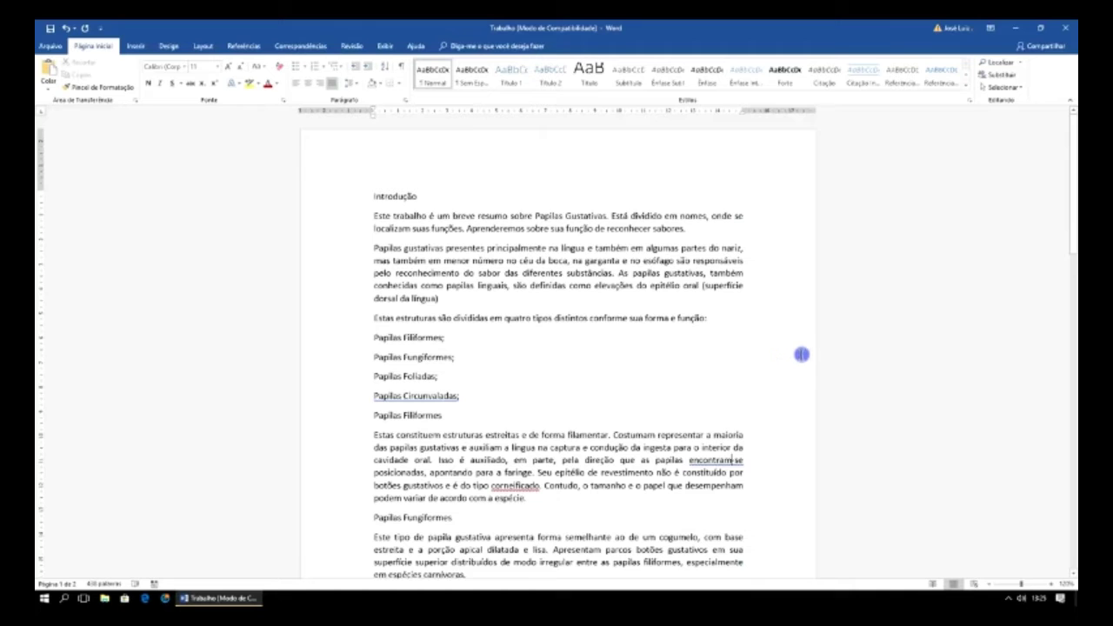
key("ctrl+t")
key("ctrl+g")
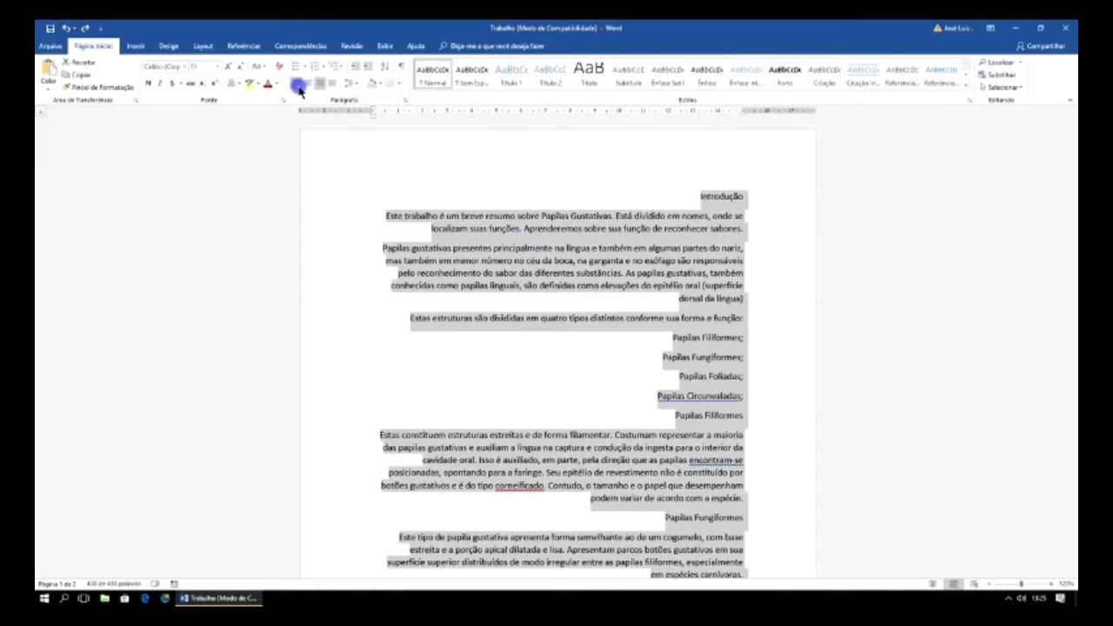
- Left-align the whole document and scroll through to review the text
left_click(297, 84)
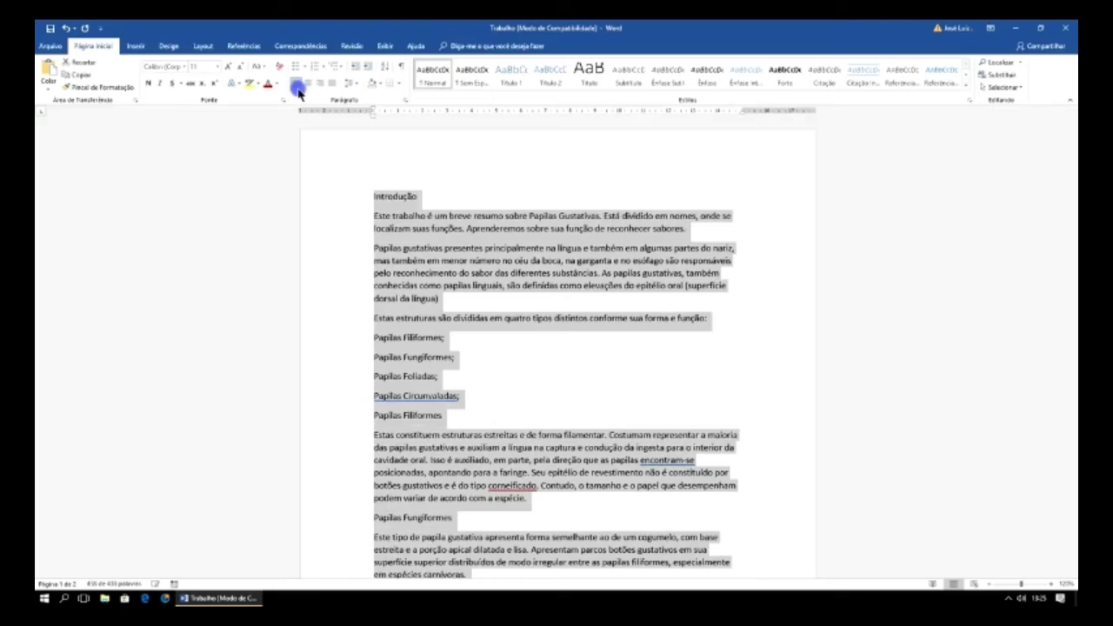
left_click(740, 365)
left_click(705, 229)
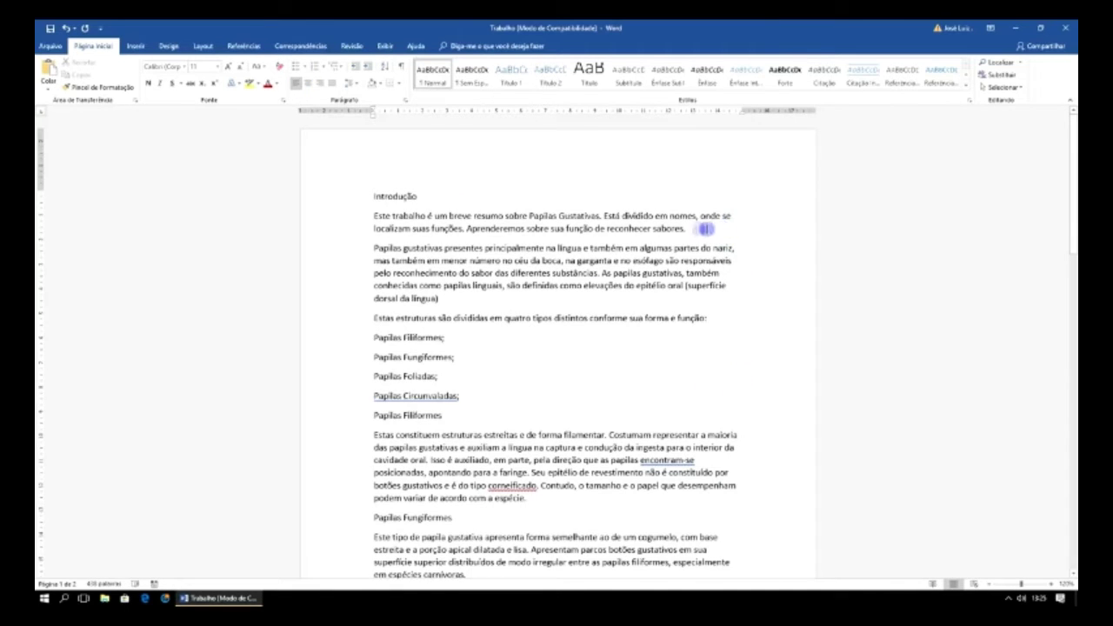
left_click(735, 248)
scroll(727, 293, "down", 2)
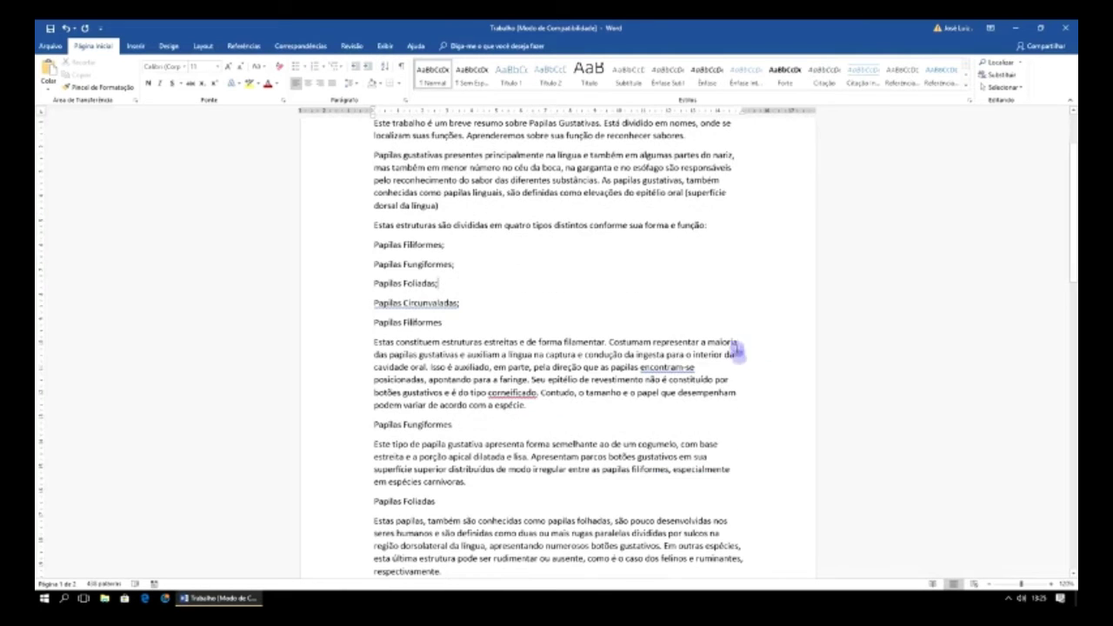
scroll(733, 355, "down", 3)
scroll(745, 424, "down", 2)
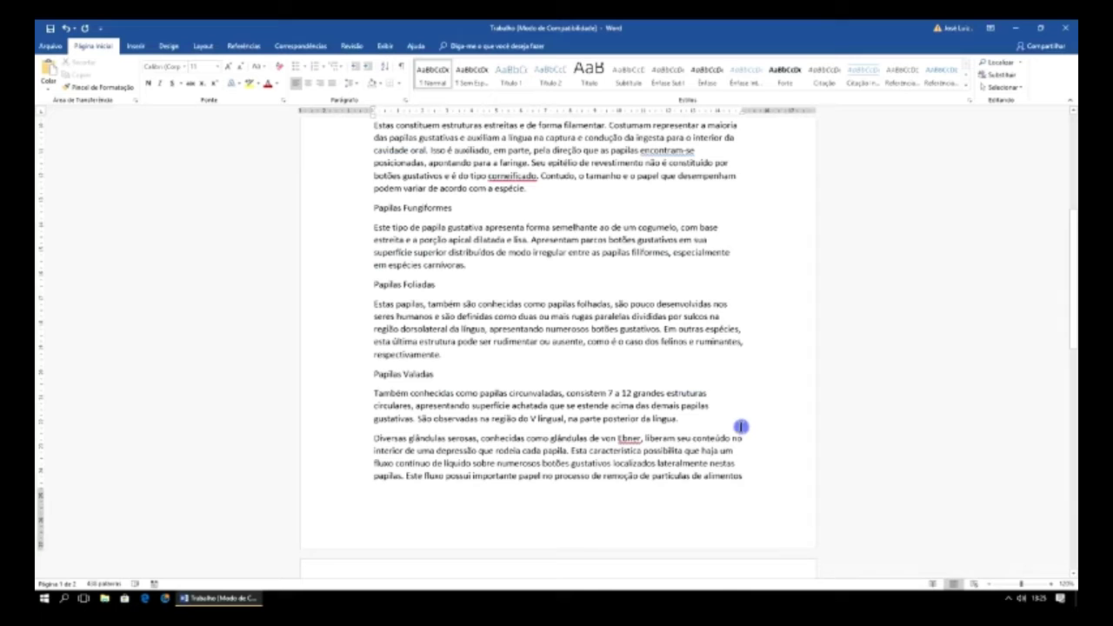
scroll(740, 426, "up", 1)
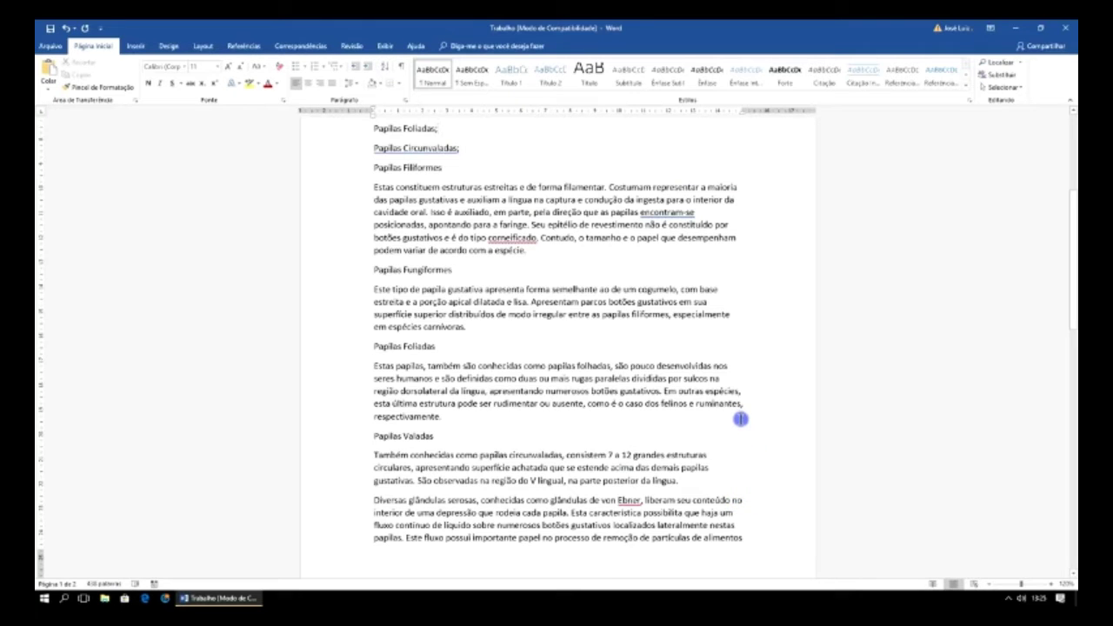
- Justify all the document text, then reselect the entire document
key("ctrl+a")
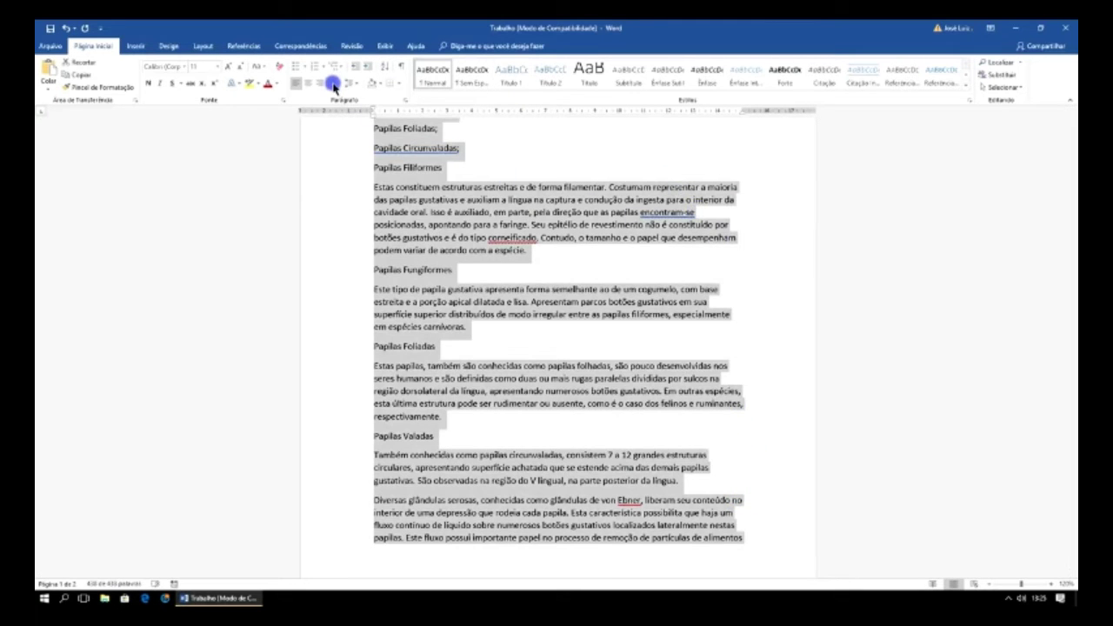
left_click(332, 85)
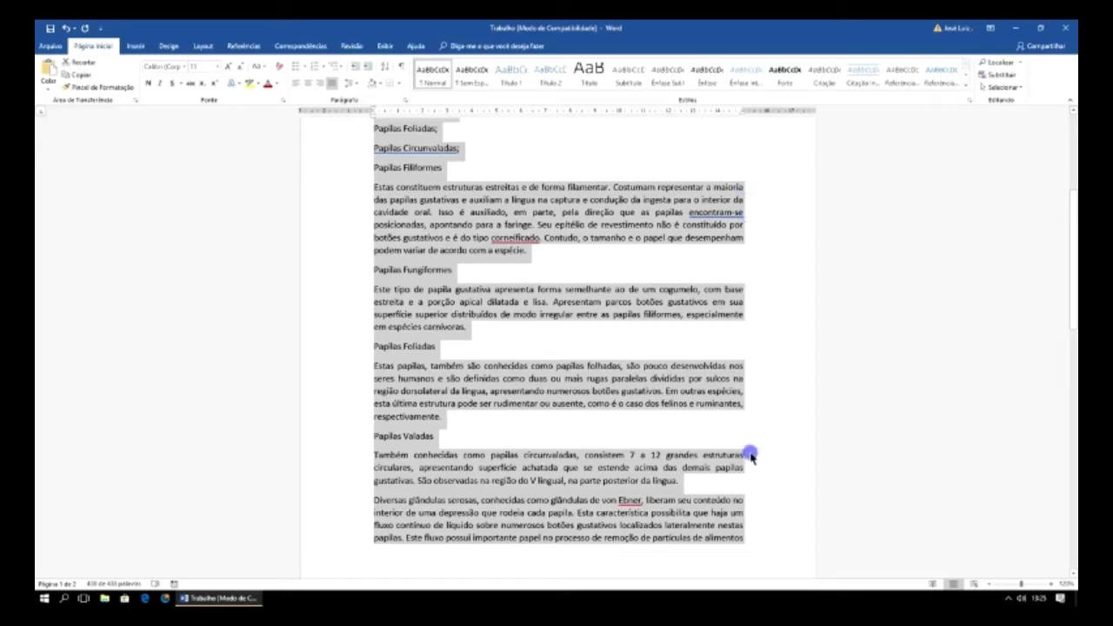
scroll(713, 469, "up", 2)
left_click(702, 313)
scroll(709, 313, "up", 4)
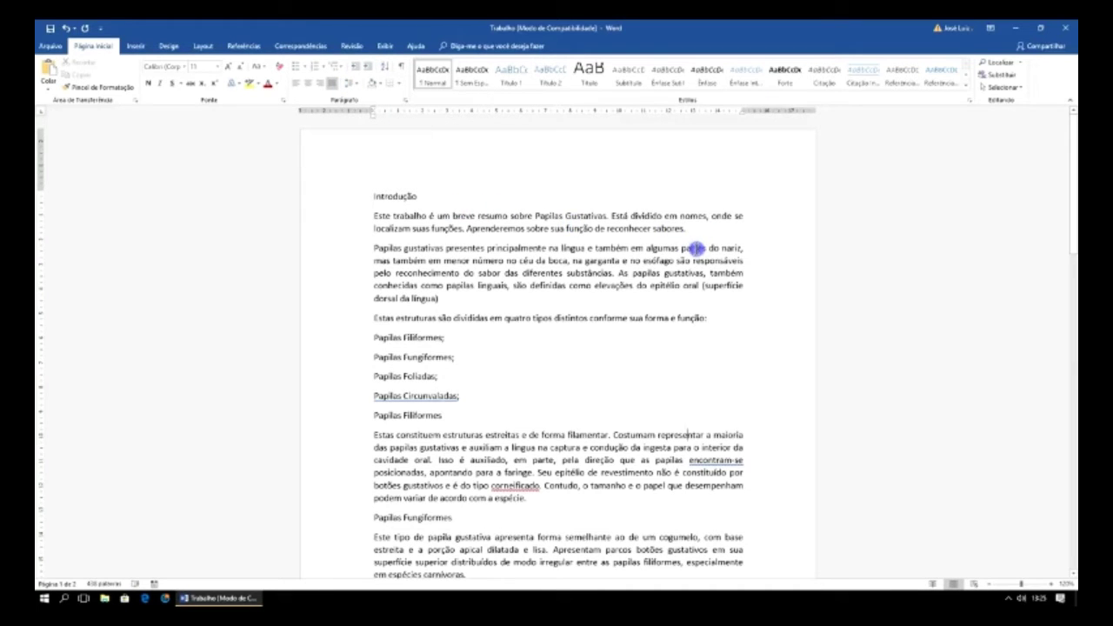
key("ctrl+a")
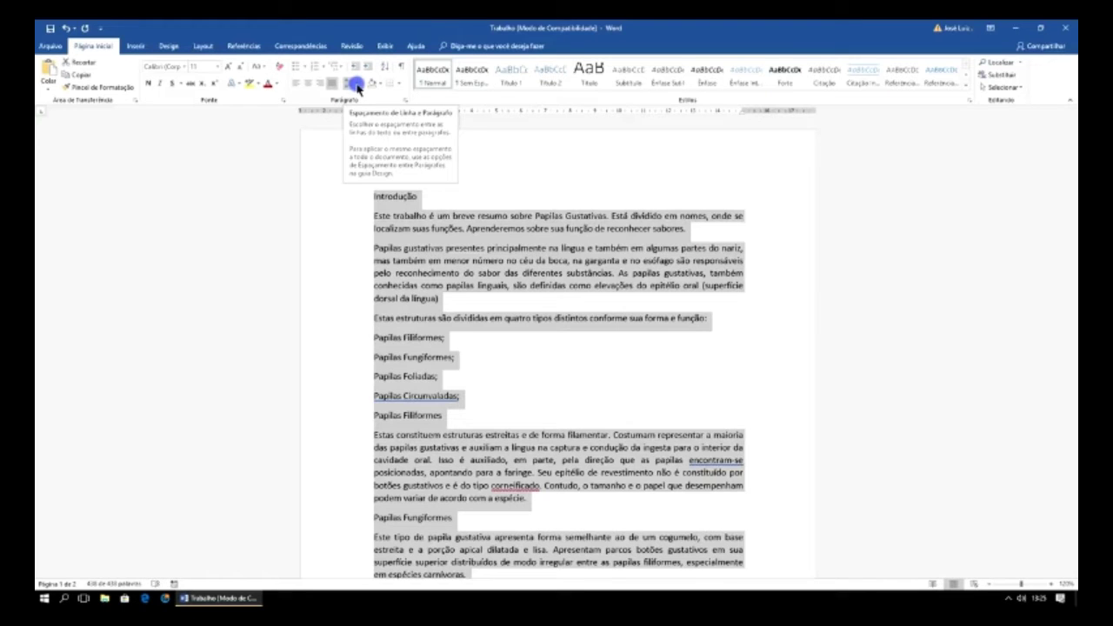
- Try 1,0 and then 2,5 line spacing on the report and review the pages
left_click(357, 84)
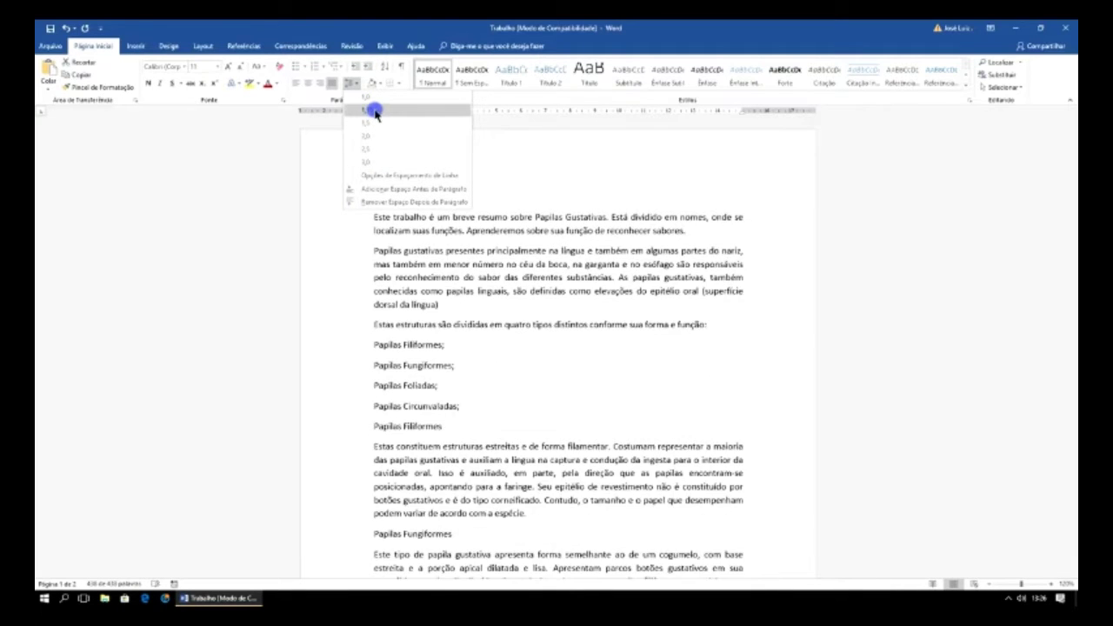
left_click(369, 103)
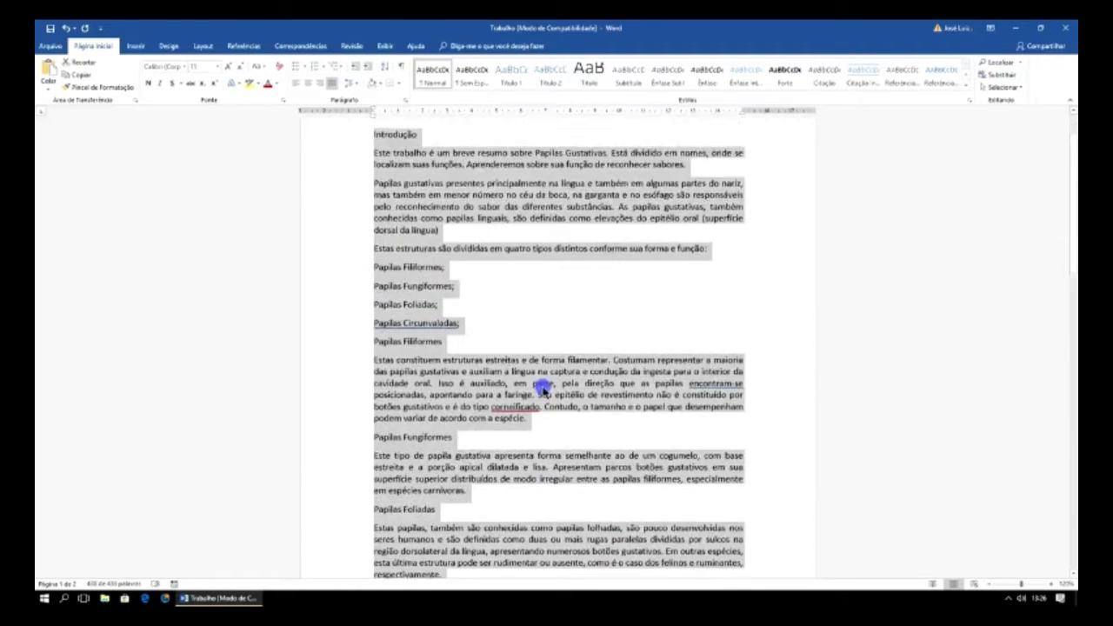
left_click(351, 82)
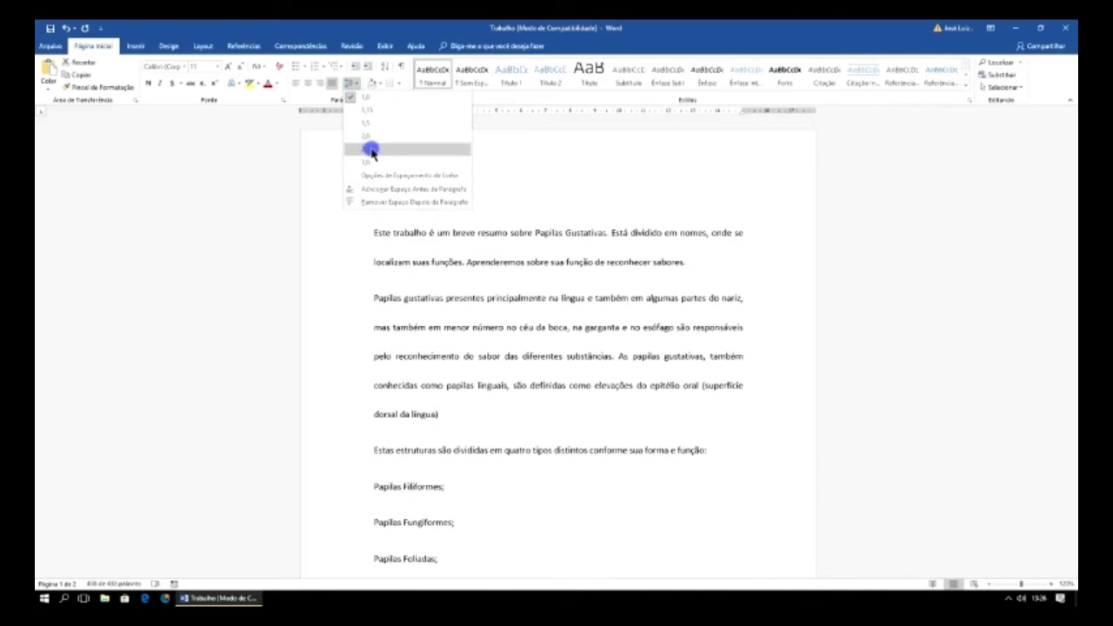
left_click(371, 152)
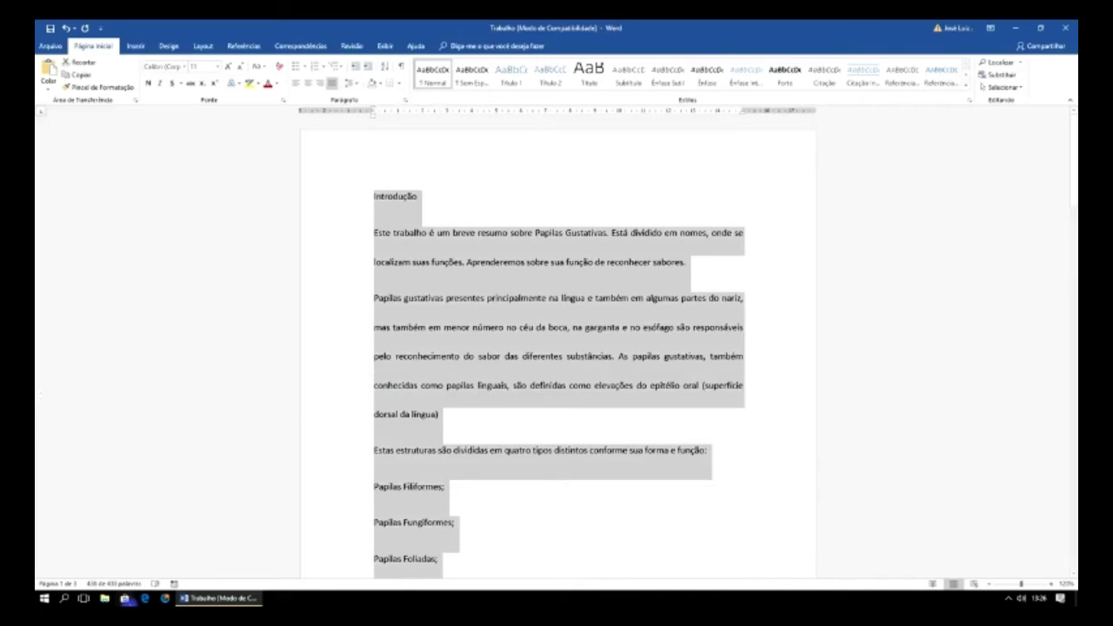
scroll(310, 479, "down", 3)
scroll(473, 472, "down", 2)
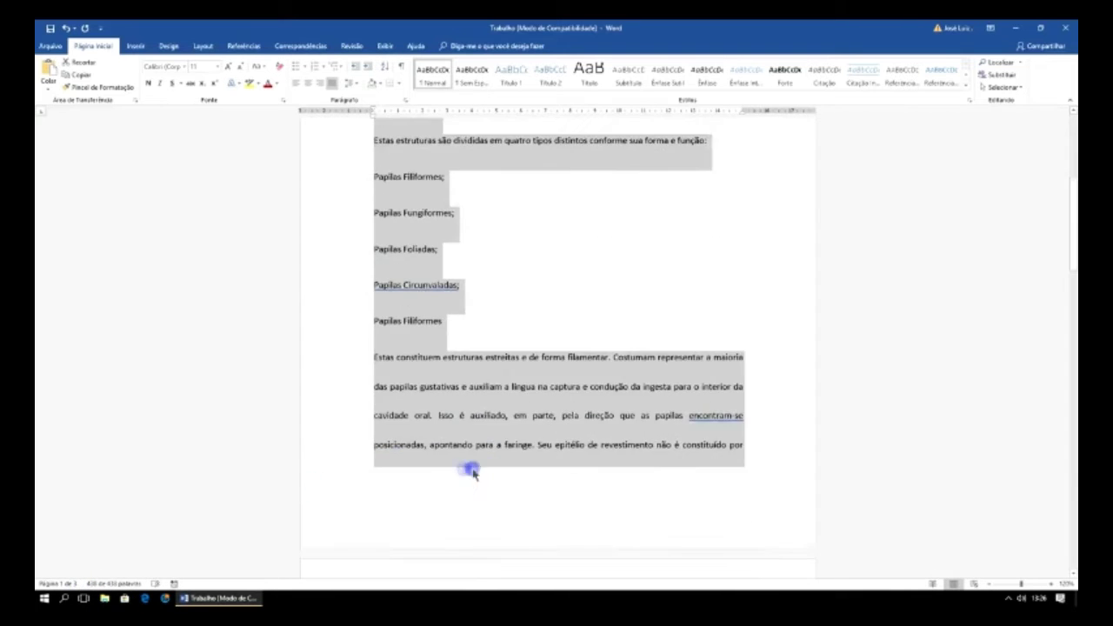
scroll(472, 472, "down", 3)
scroll(566, 454, "down", 3)
scroll(472, 459, "down", 3)
scroll(574, 440, "down", 3)
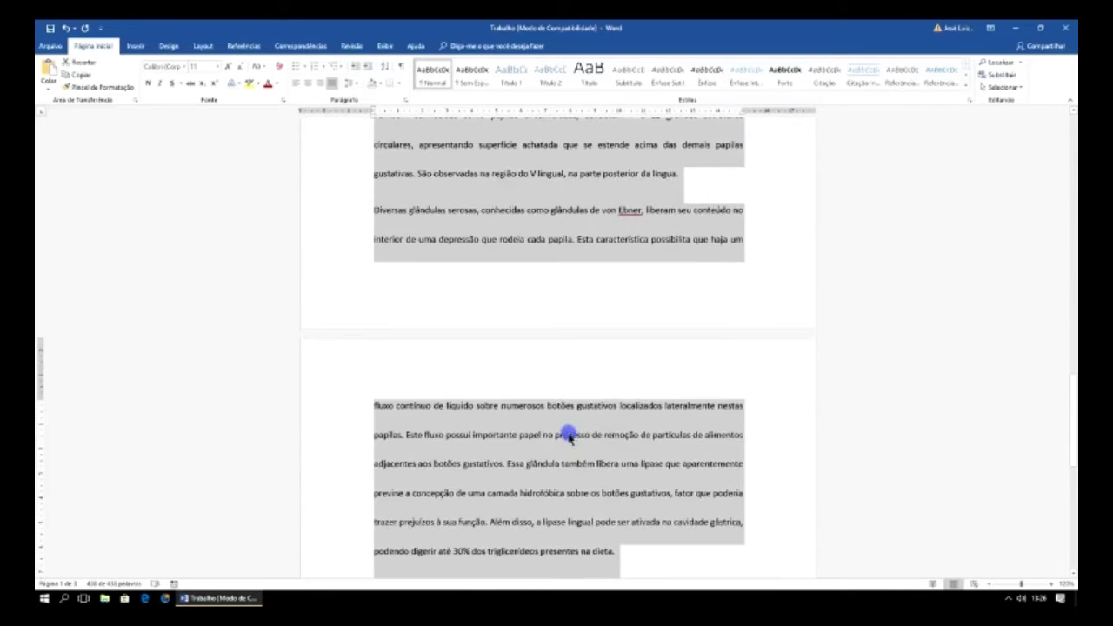
scroll(567, 436, "down", 3)
scroll(566, 433, "down", 2)
scroll(568, 435, "down", 2)
scroll(569, 427, "up", 2)
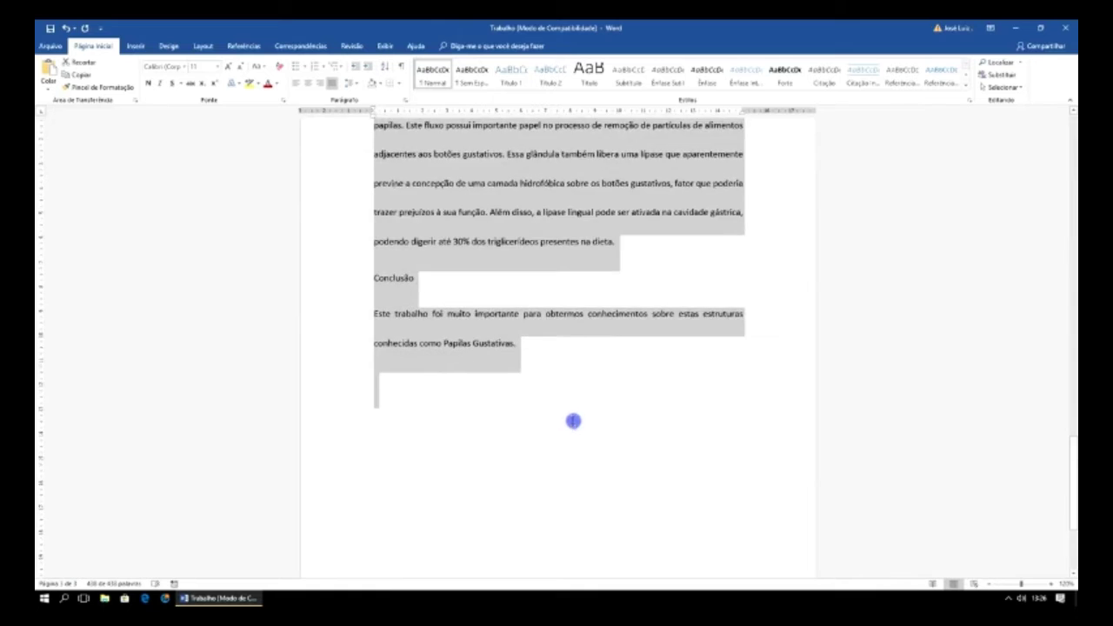
scroll(572, 421, "up", 4)
scroll(547, 365, "up", 2)
scroll(452, 217, "up", 3)
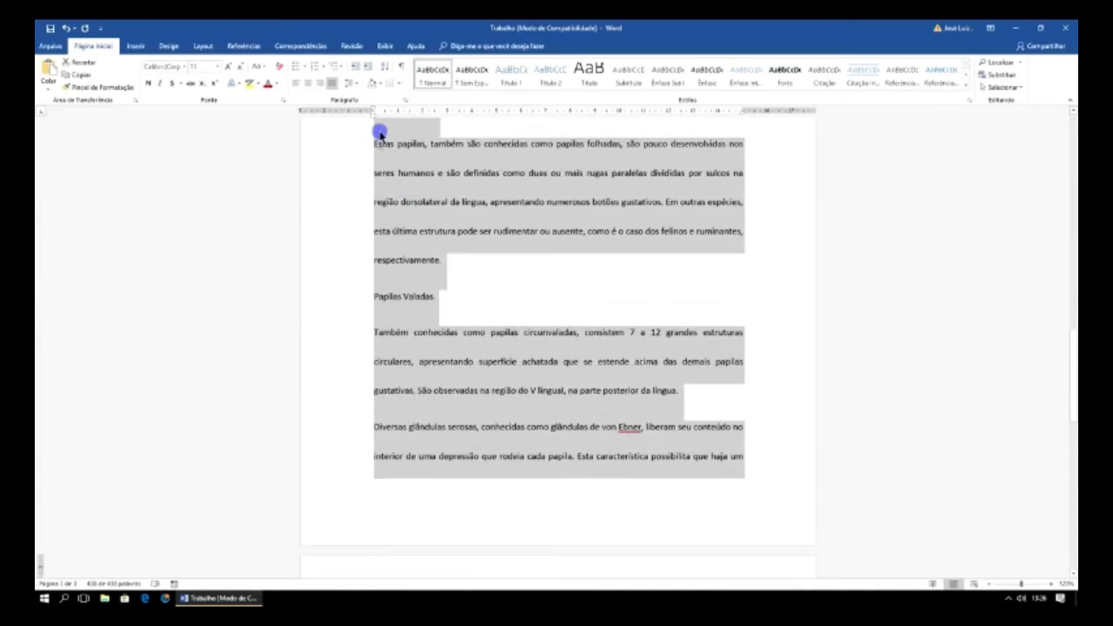
- Apply 3,0 line spacing, review the result, and reselect all the text
left_click(358, 85)
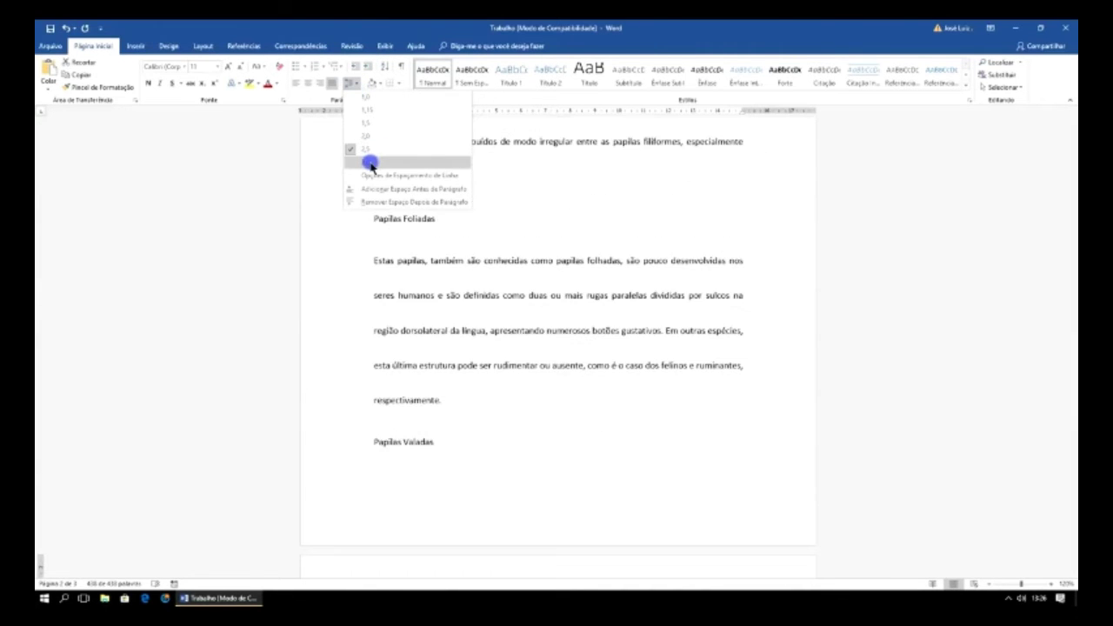
left_click(369, 163)
left_click(187, 294)
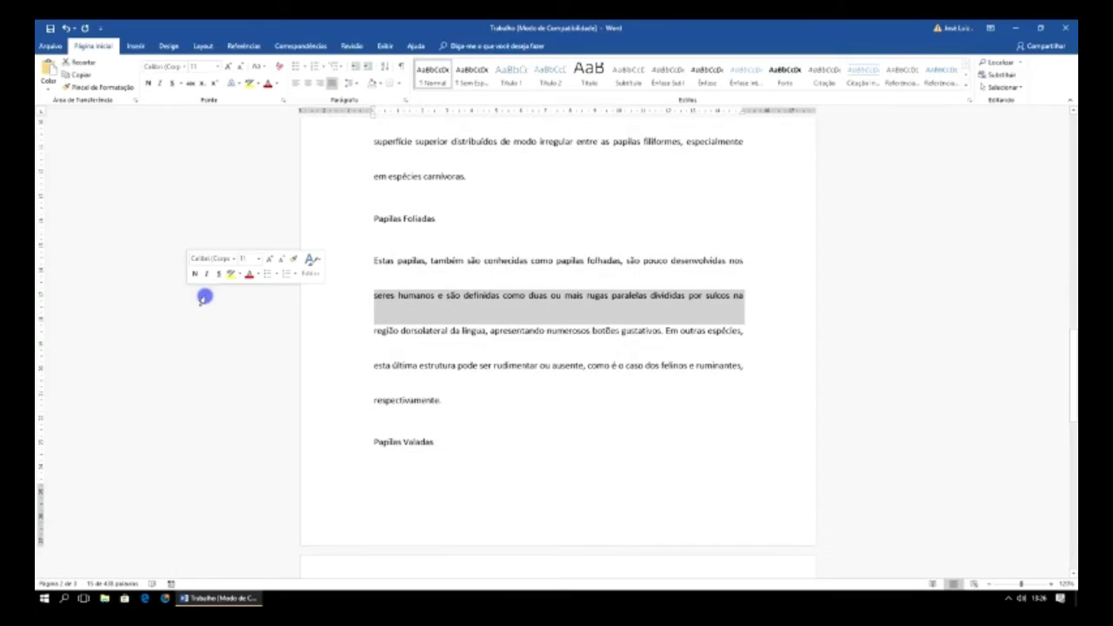
scroll(261, 330, "down", 1)
scroll(365, 374, "down", 4)
scroll(347, 408, "down", 3)
scroll(452, 418, "down", 4)
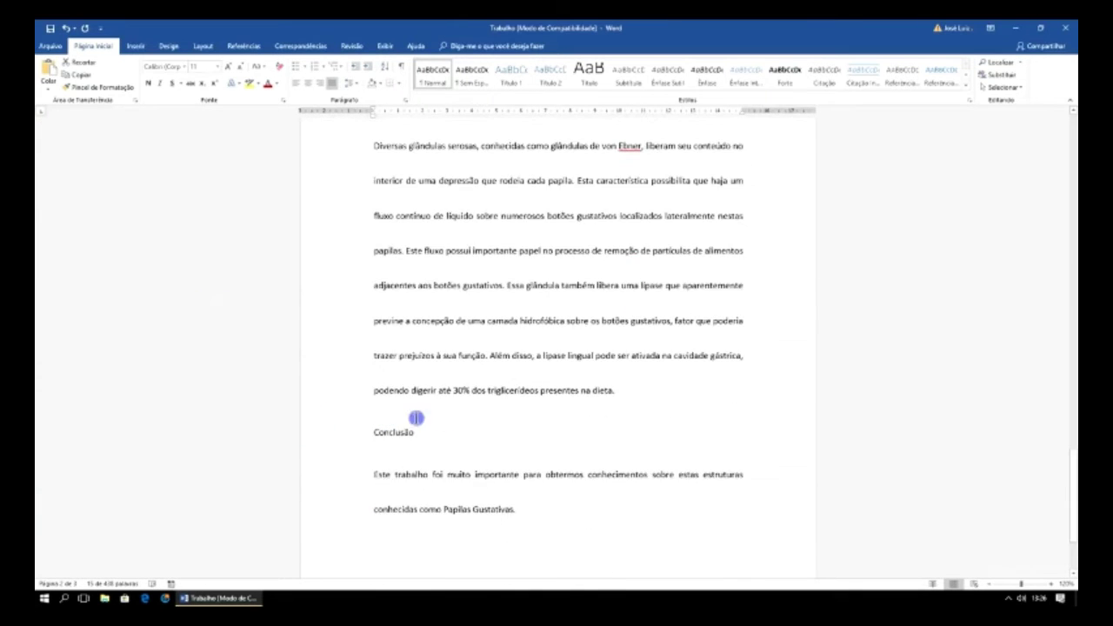
scroll(527, 422, "down", 2)
scroll(537, 410, "up", 3)
scroll(532, 404, "up", 5)
scroll(533, 404, "up", 3)
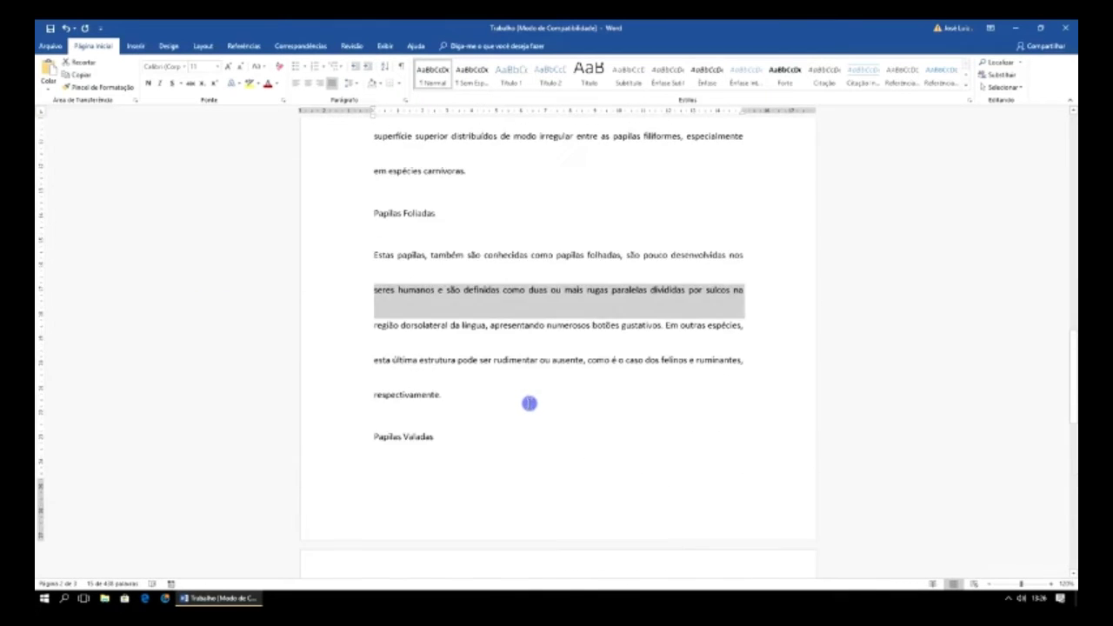
scroll(529, 403, "up", 2)
scroll(530, 404, "up", 4)
key("ctrl+a")
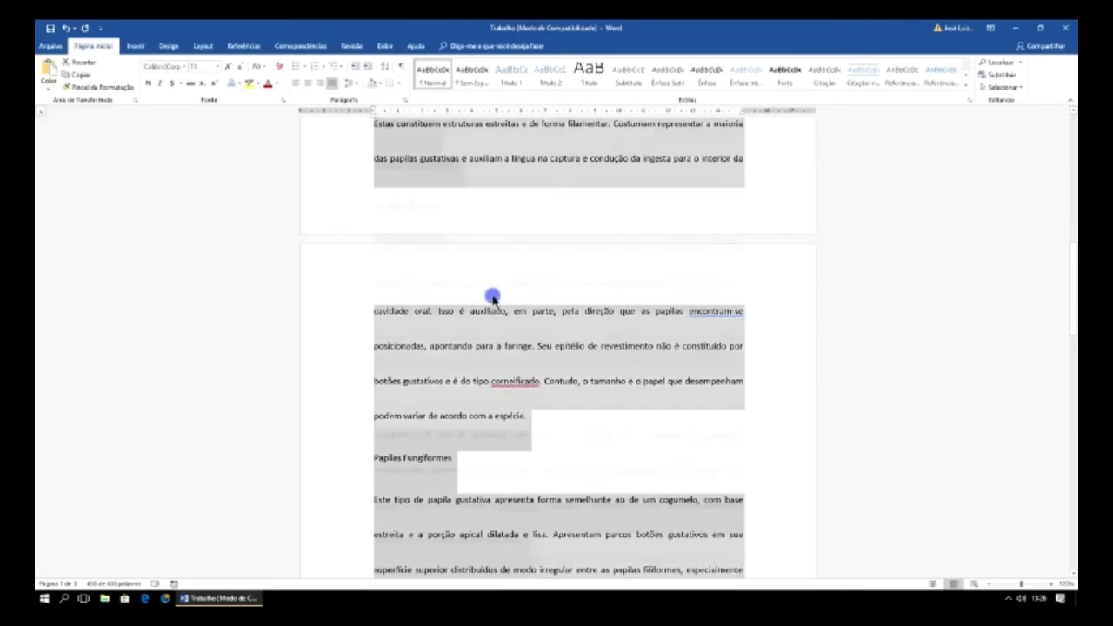
scroll(473, 253, "up", 5)
scroll(400, 166, "up", 3)
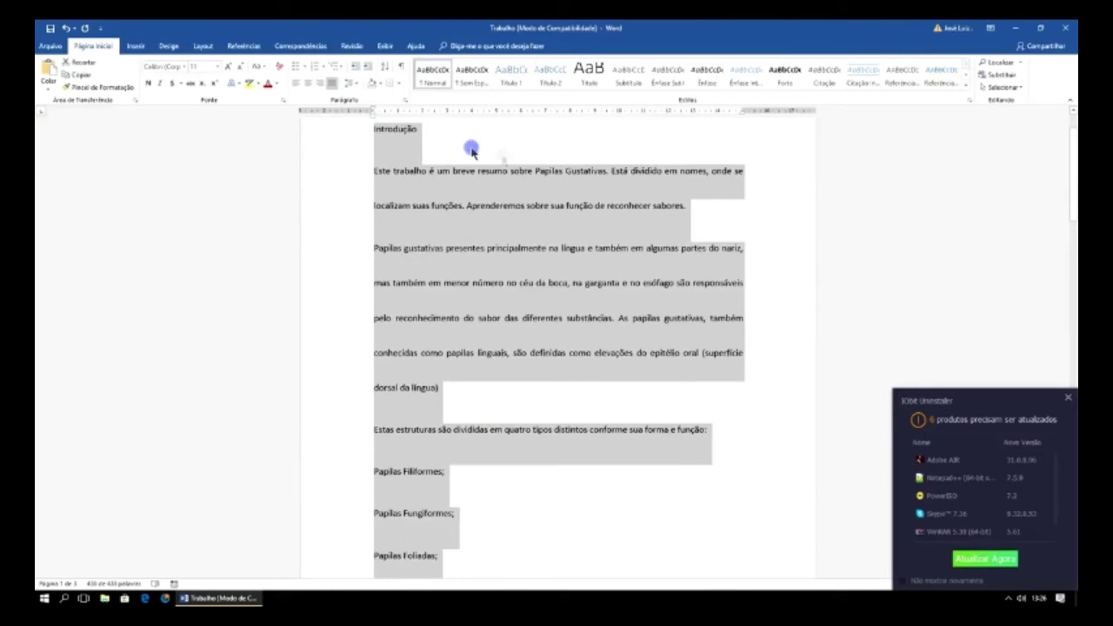
- Apply 1,5 line spacing, dismiss the update notification, and review the report
left_click(354, 81)
left_click(368, 116)
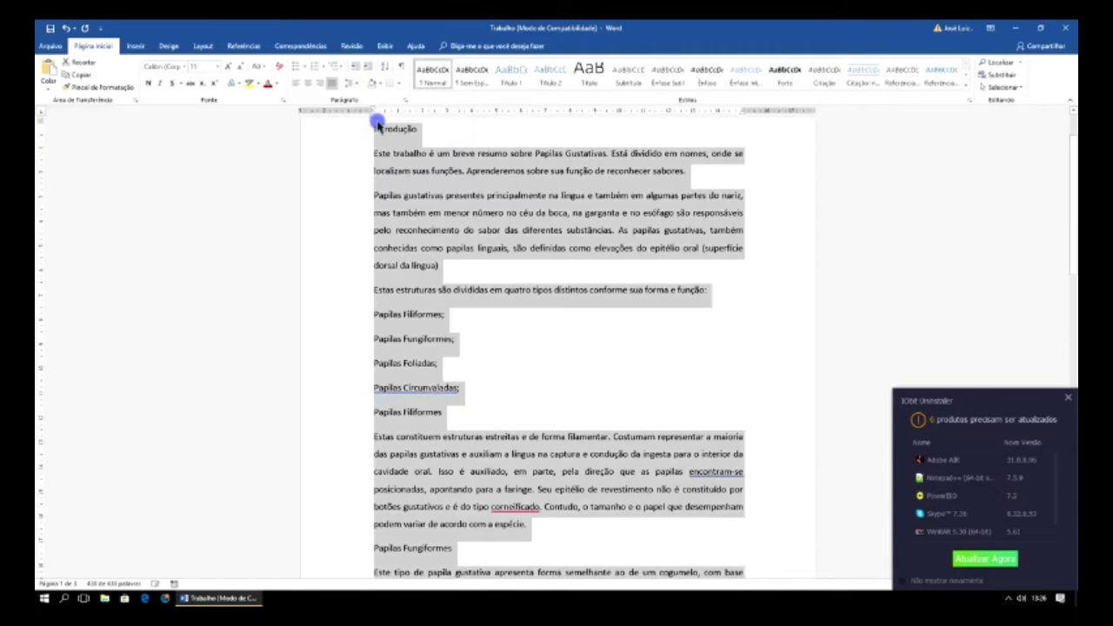
left_click(212, 232)
left_click(1067, 397)
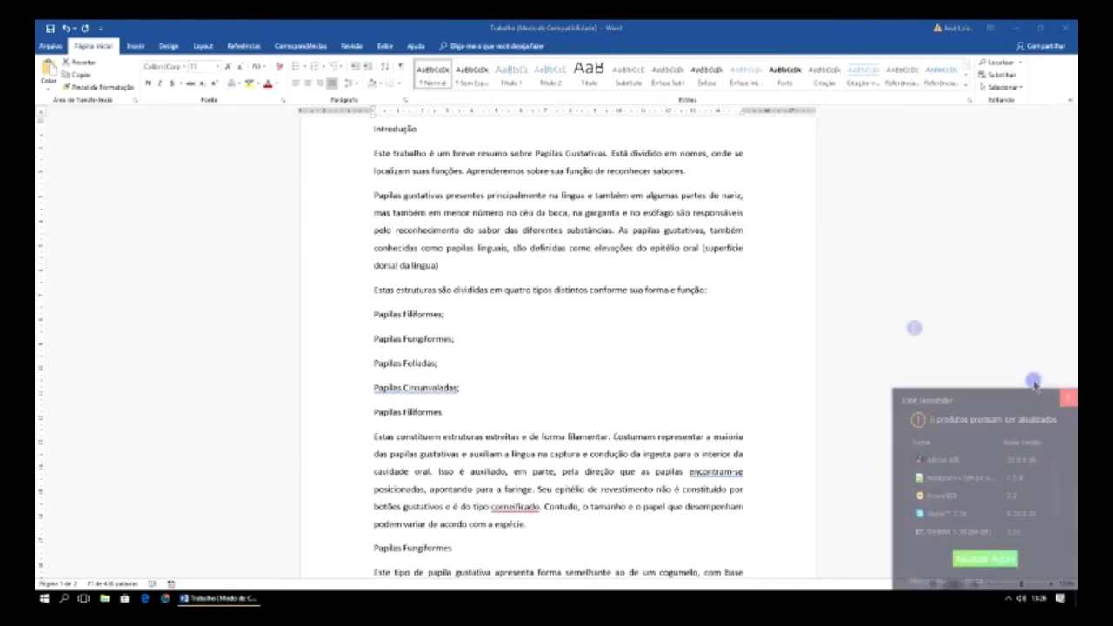
scroll(894, 263, "down", 3)
scroll(909, 315, "down", 5)
scroll(909, 316, "down", 5)
scroll(901, 313, "down", 3)
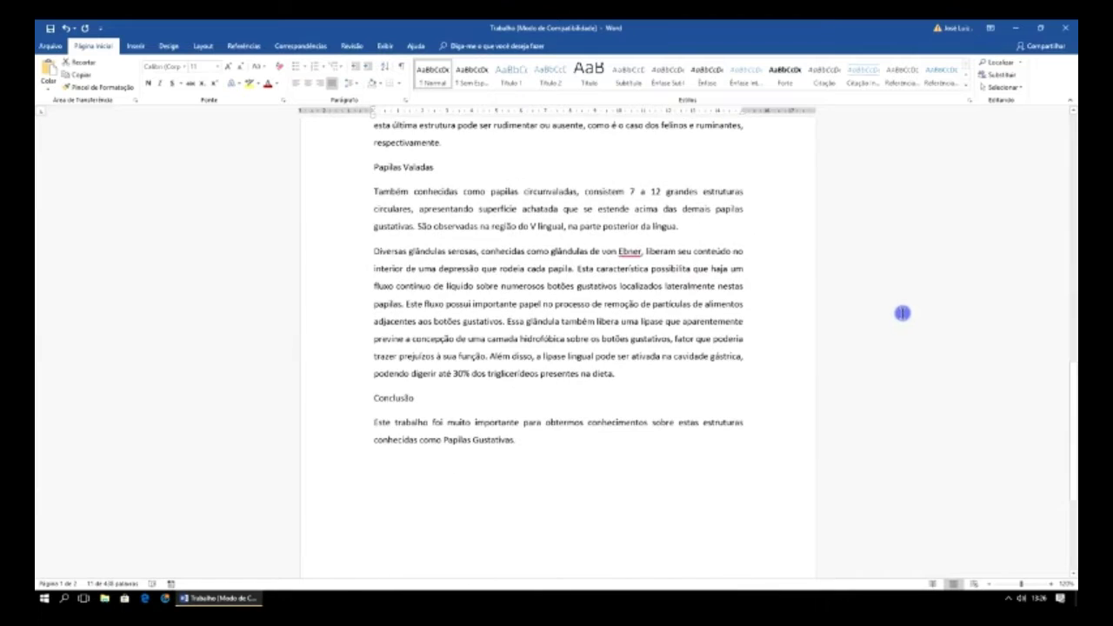
scroll(902, 313, "down", 2)
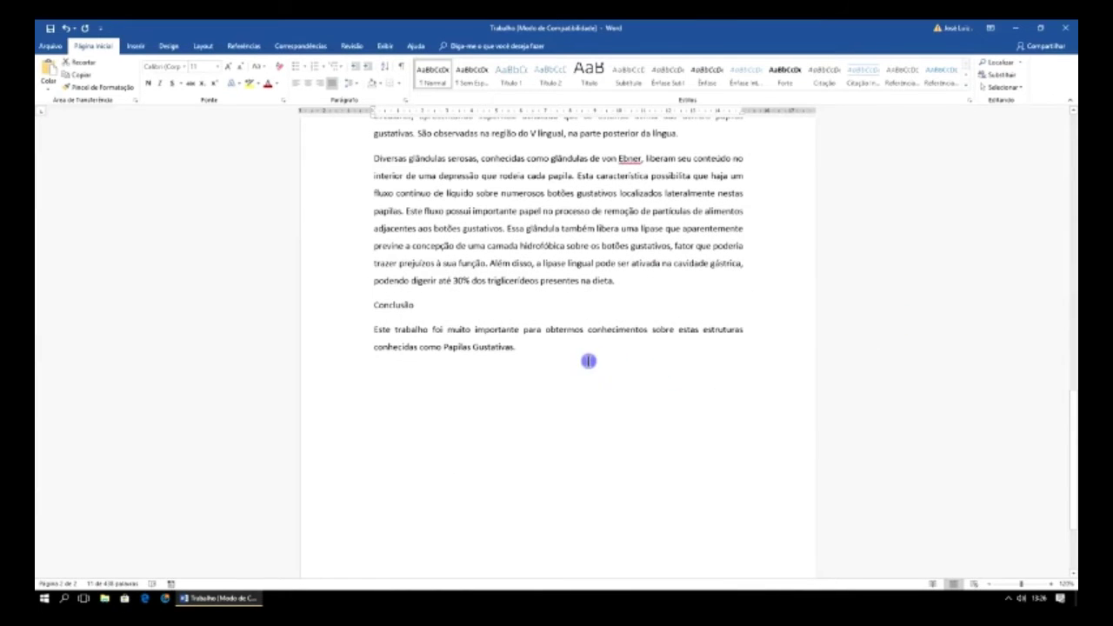
scroll(591, 365, "up", 5)
scroll(577, 348, "up", 2)
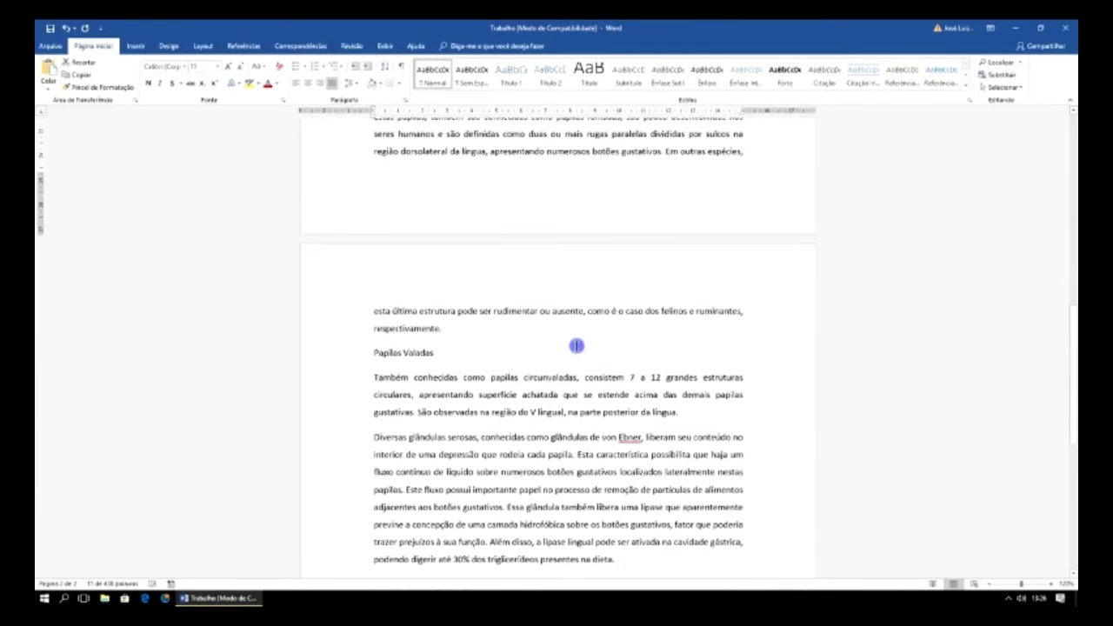
scroll(576, 346, "down", 3)
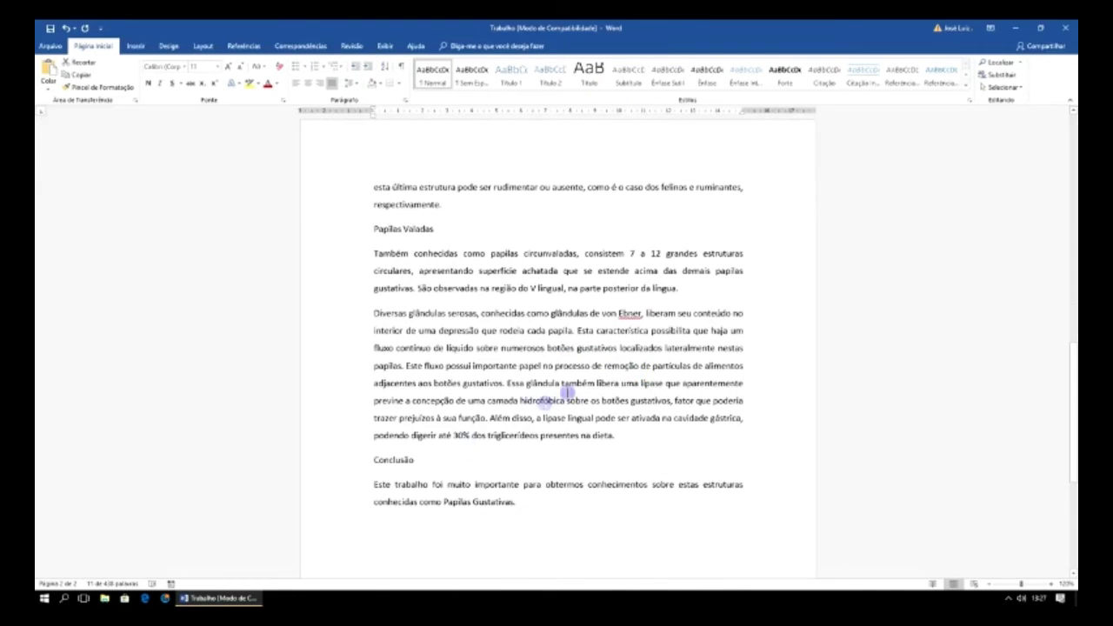
scroll(569, 382, "up", 4)
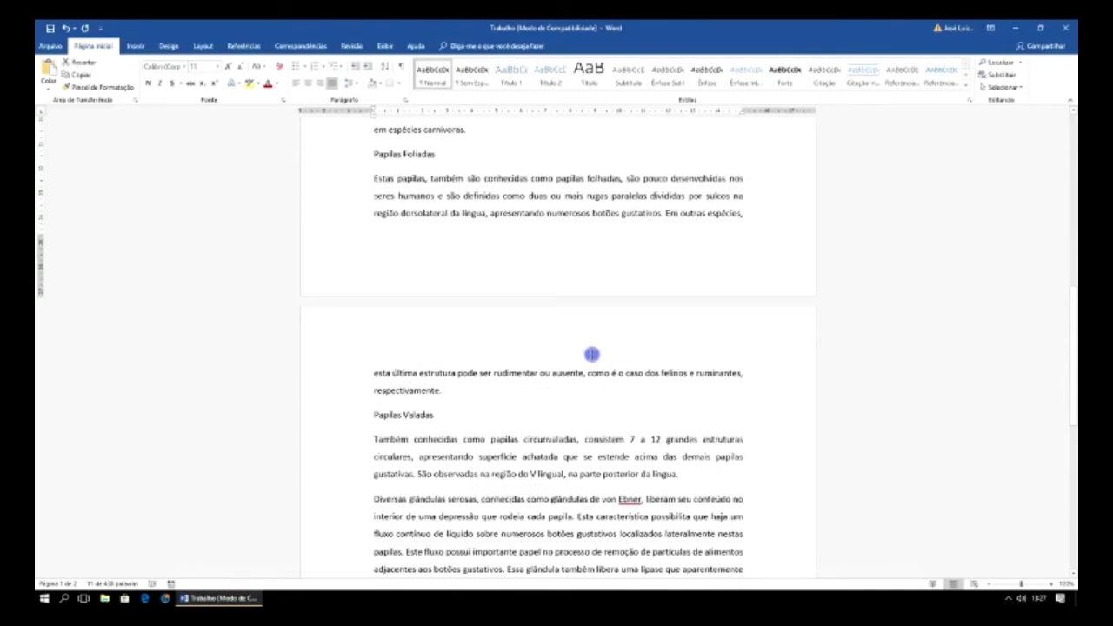
- Briefly try single spacing, then reapply 1,5 line spacing to the whole report
key("ctrl+a")
scroll(598, 307, "up", 3)
scroll(527, 258, "up", 5)
scroll(499, 169, "up", 5)
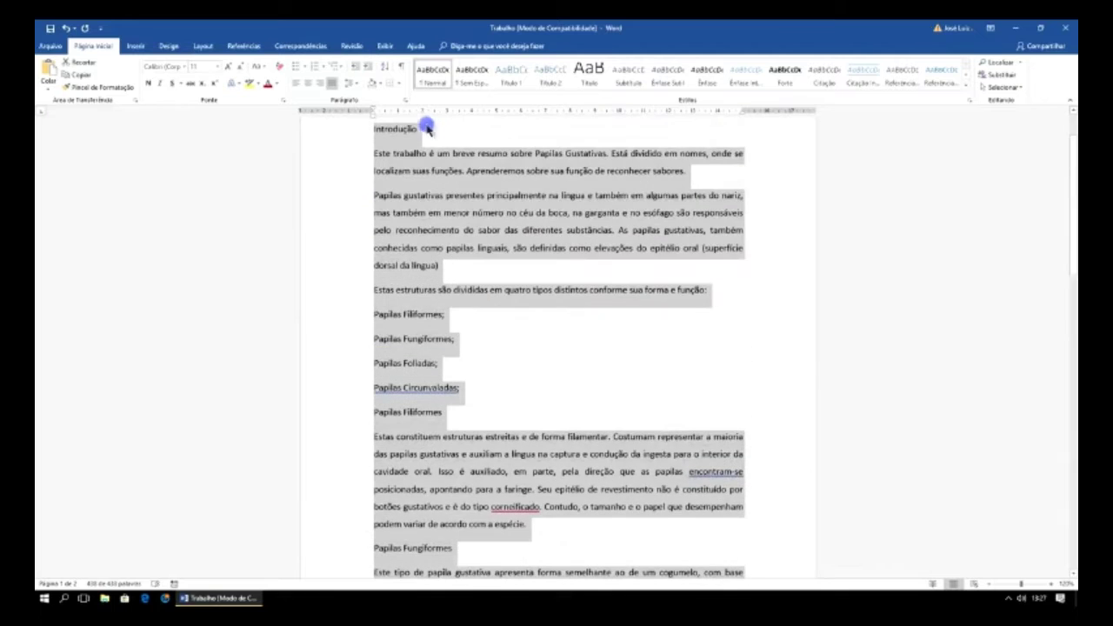
left_click(351, 83)
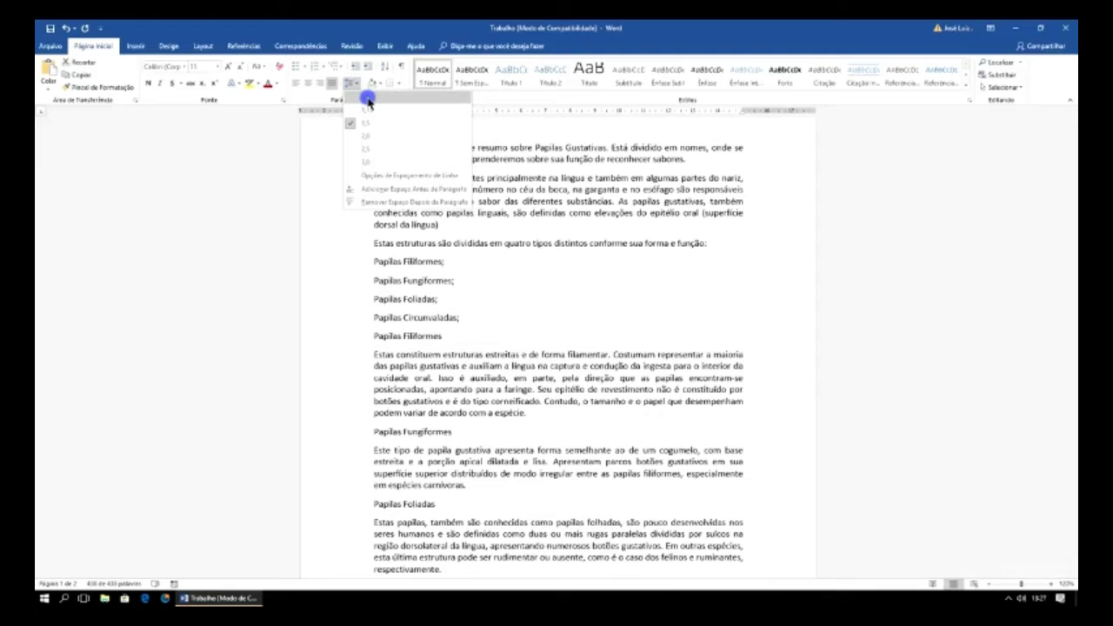
left_click(368, 102)
left_click(502, 193)
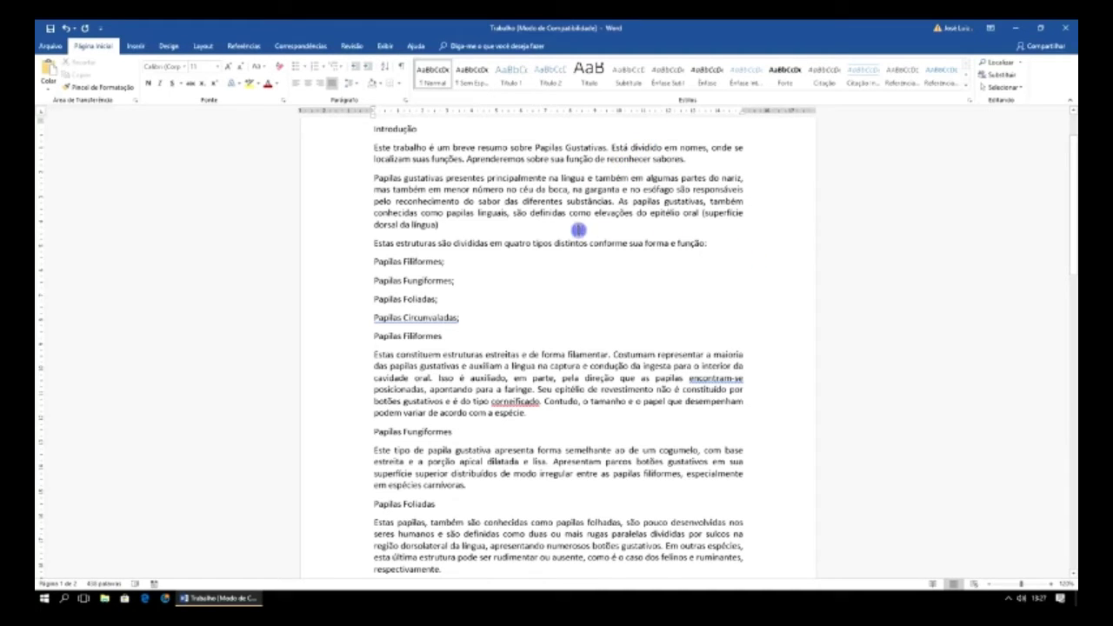
key("ctrl+a")
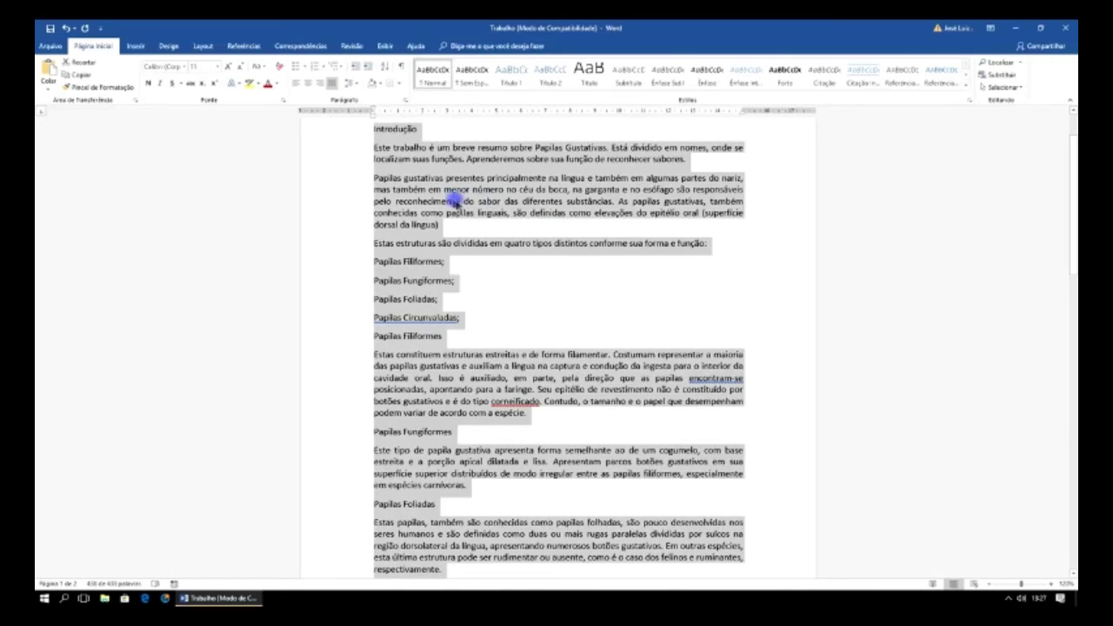
left_click(357, 84)
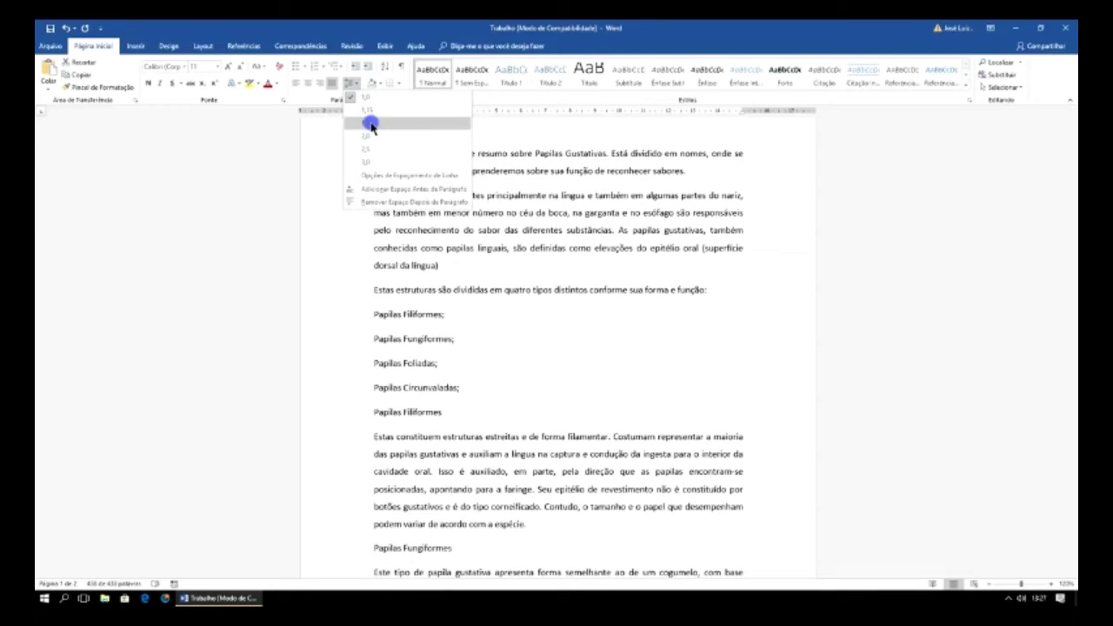
left_click(370, 124)
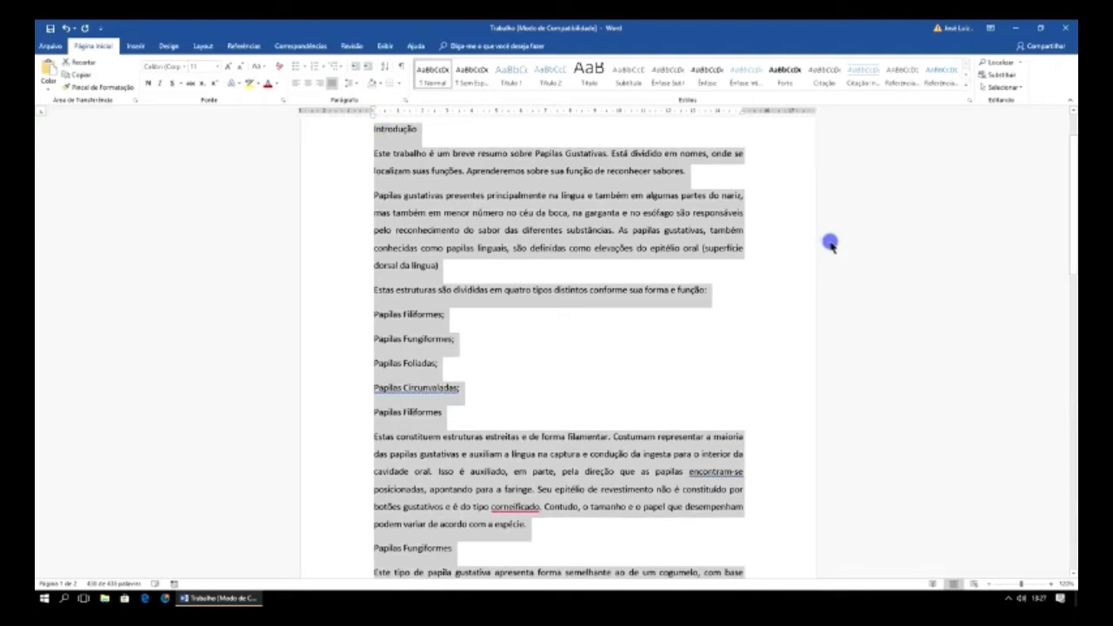
left_click(704, 195)
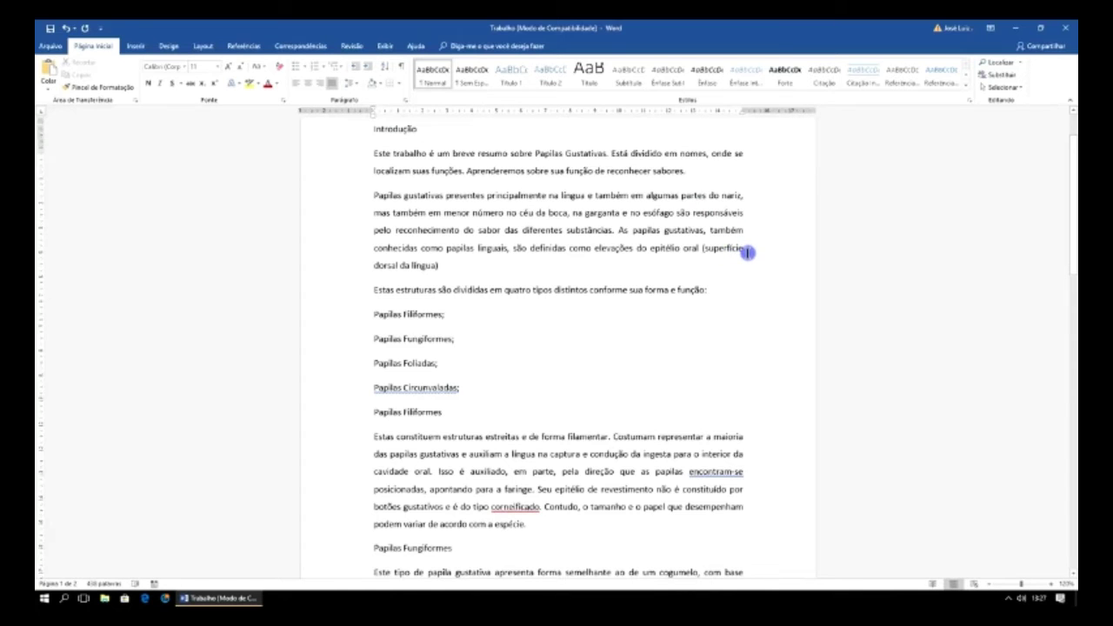
scroll(748, 252, "up", 2)
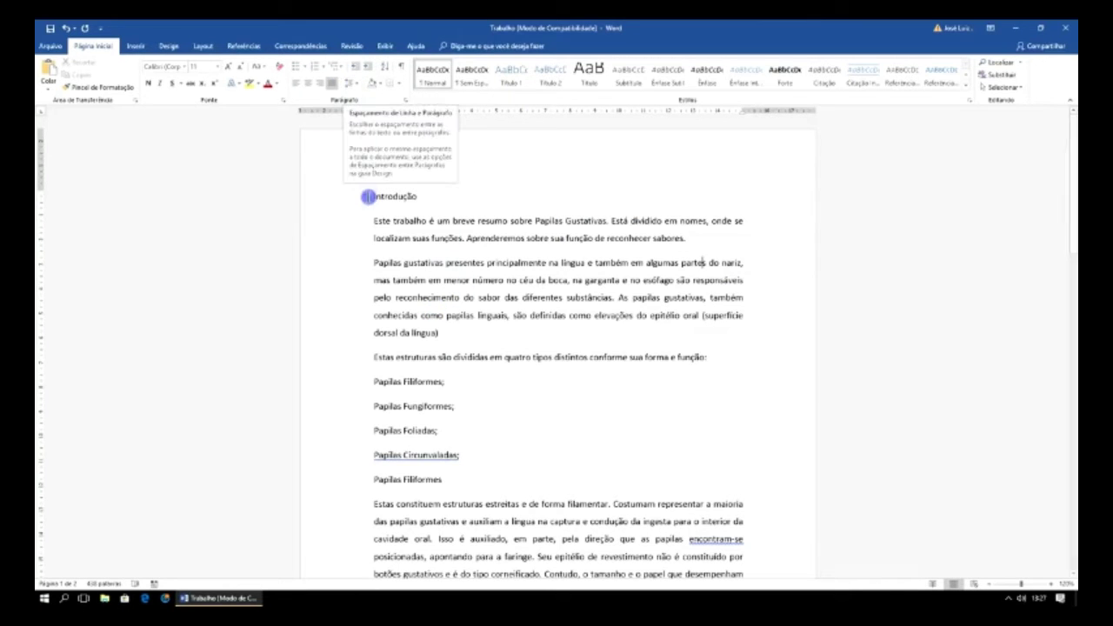
left_click(369, 70)
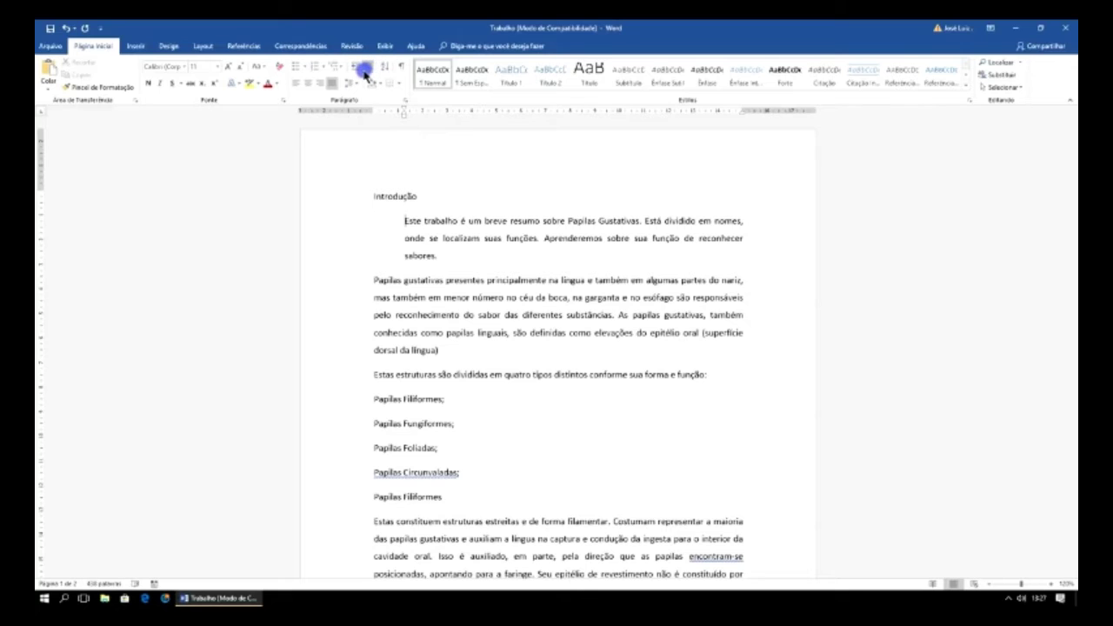
left_click(355, 68)
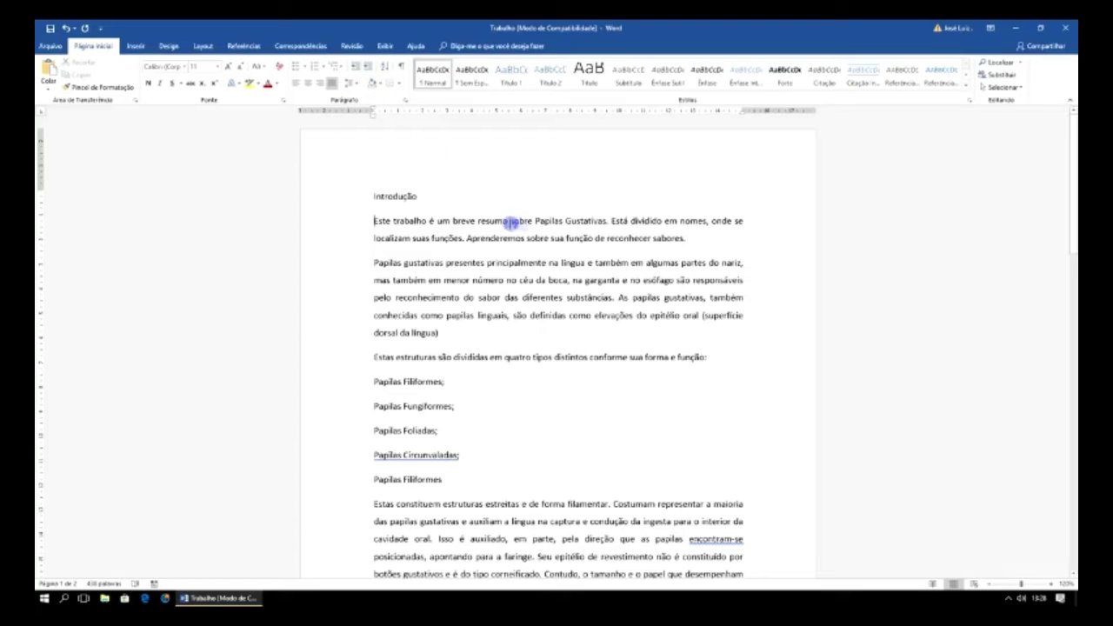
left_click(366, 66)
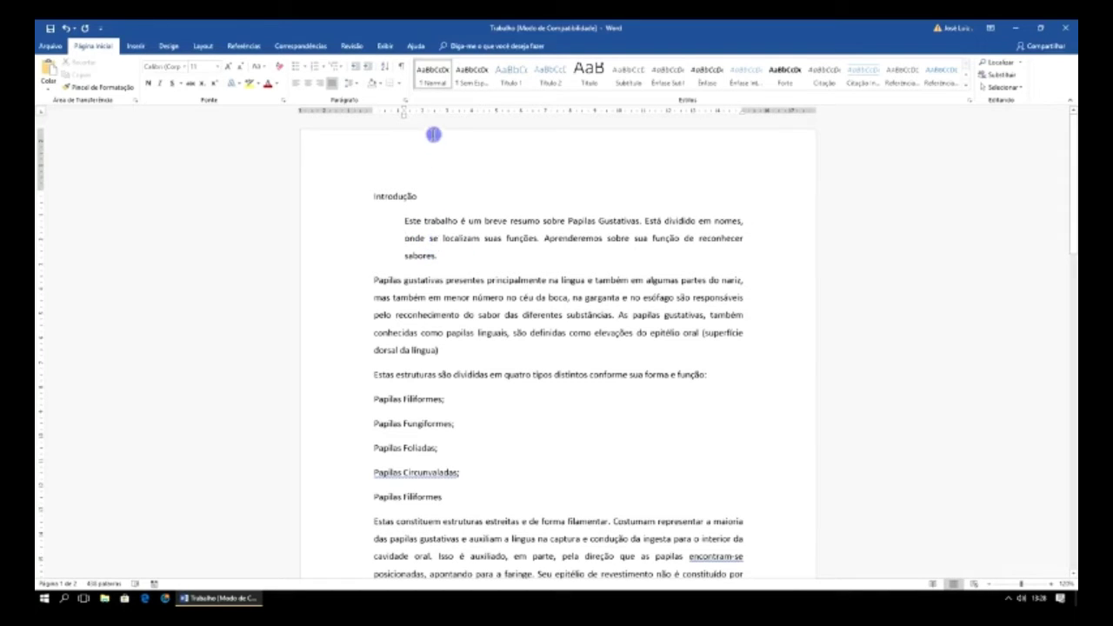
left_click_drag(404, 109, 373, 118)
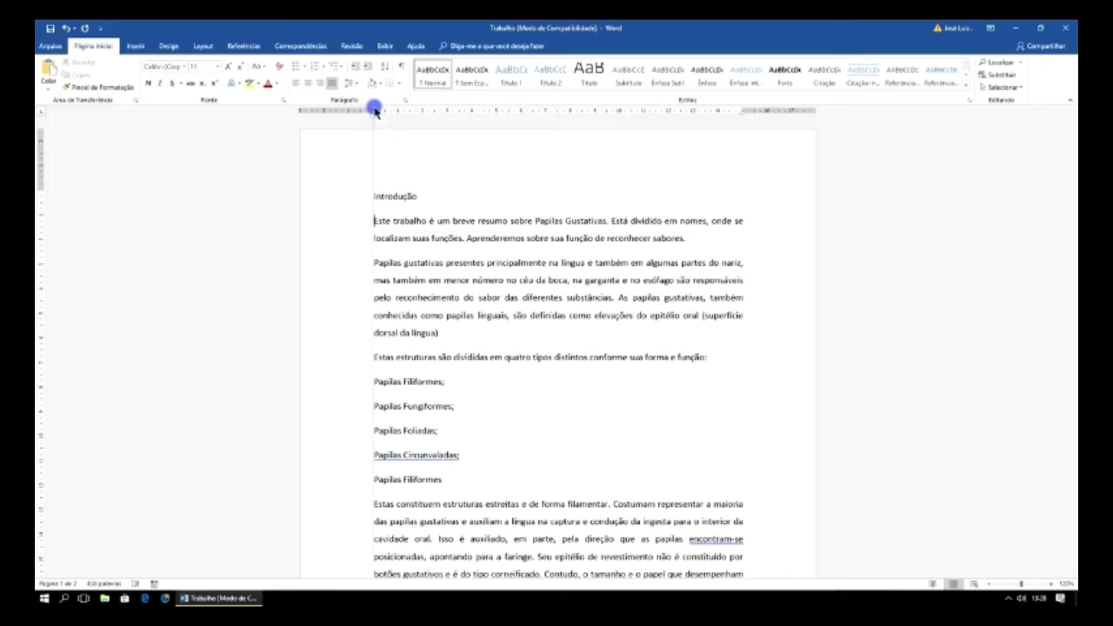
- Drag the ruler's first-line indent marker to indent the 'Este trabalho' paragraph
left_click_drag(375, 111, 391, 111)
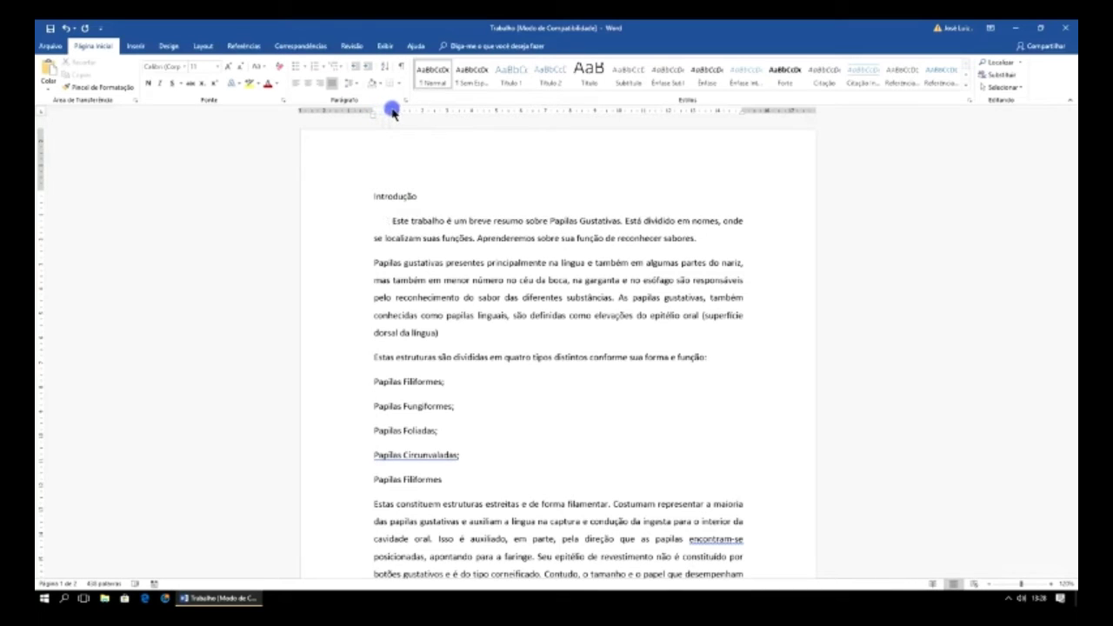
left_click_drag(470, 223, 459, 221)
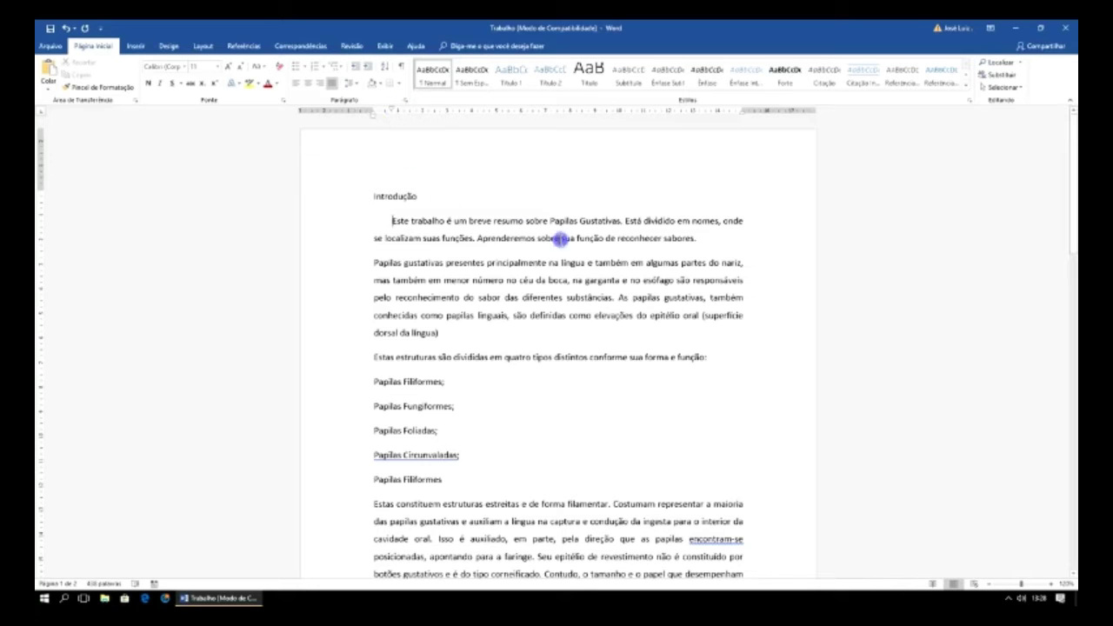
left_click(393, 220)
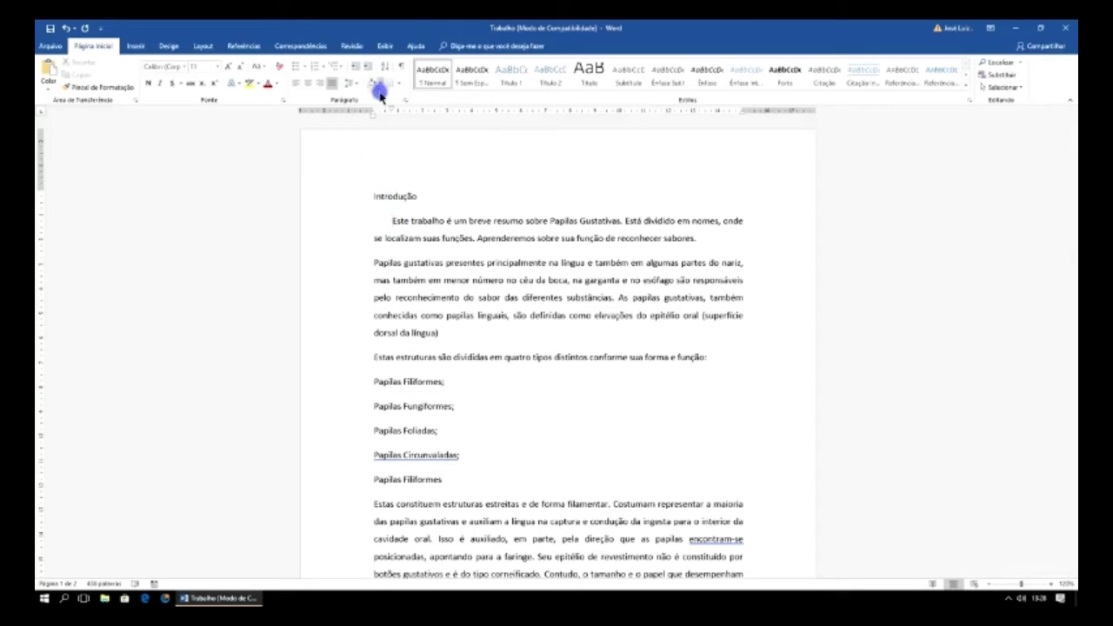
left_click(392, 221)
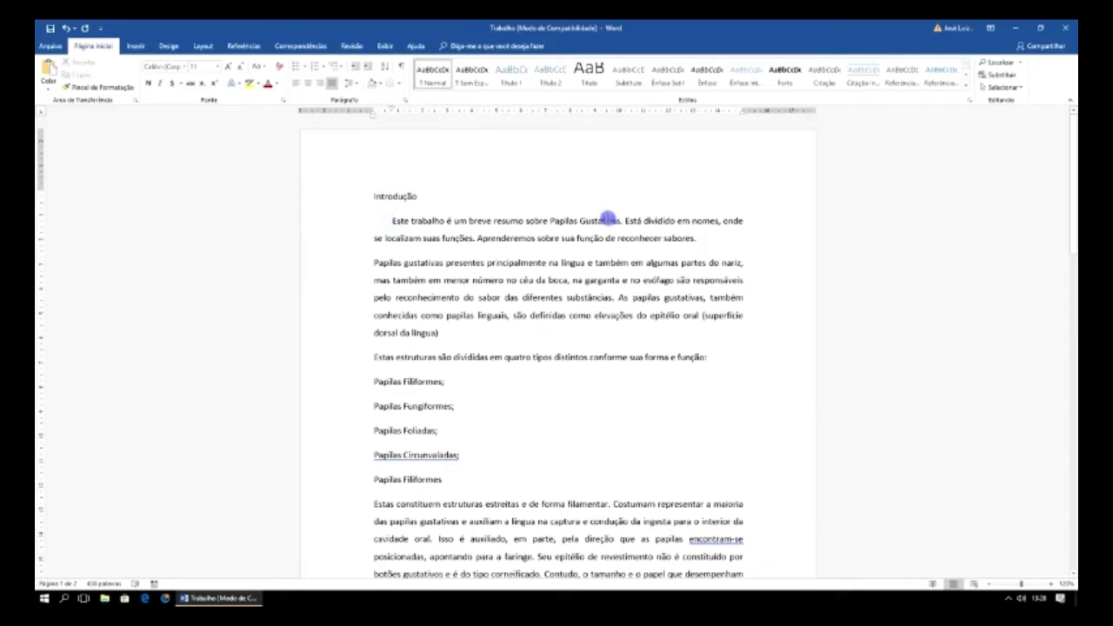
scroll(481, 206, "down", 1)
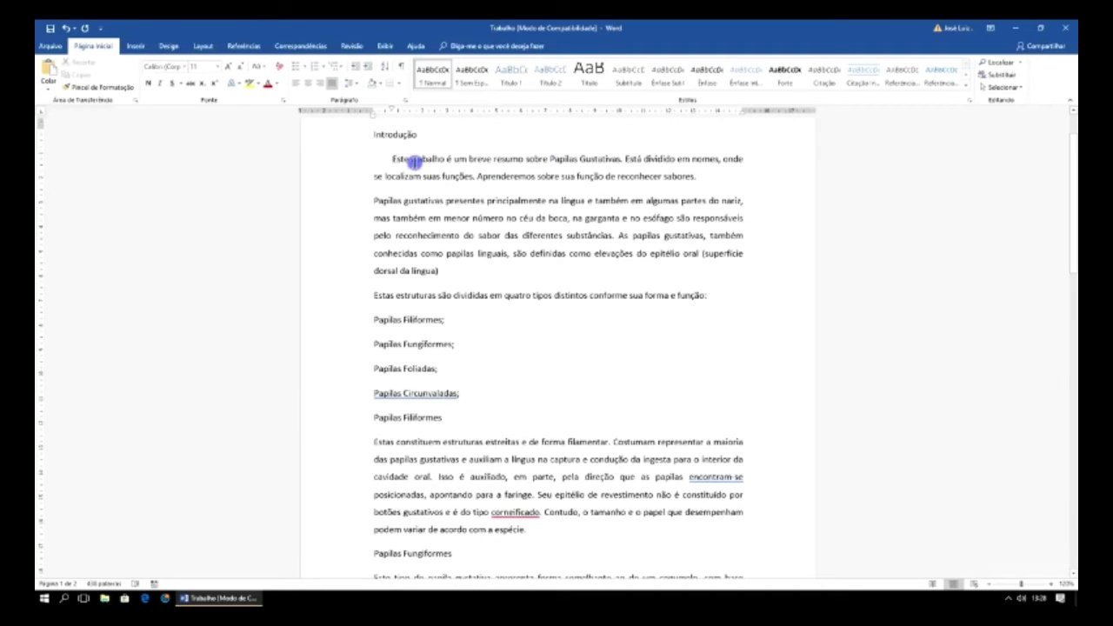
left_click(358, 130)
key("Down")
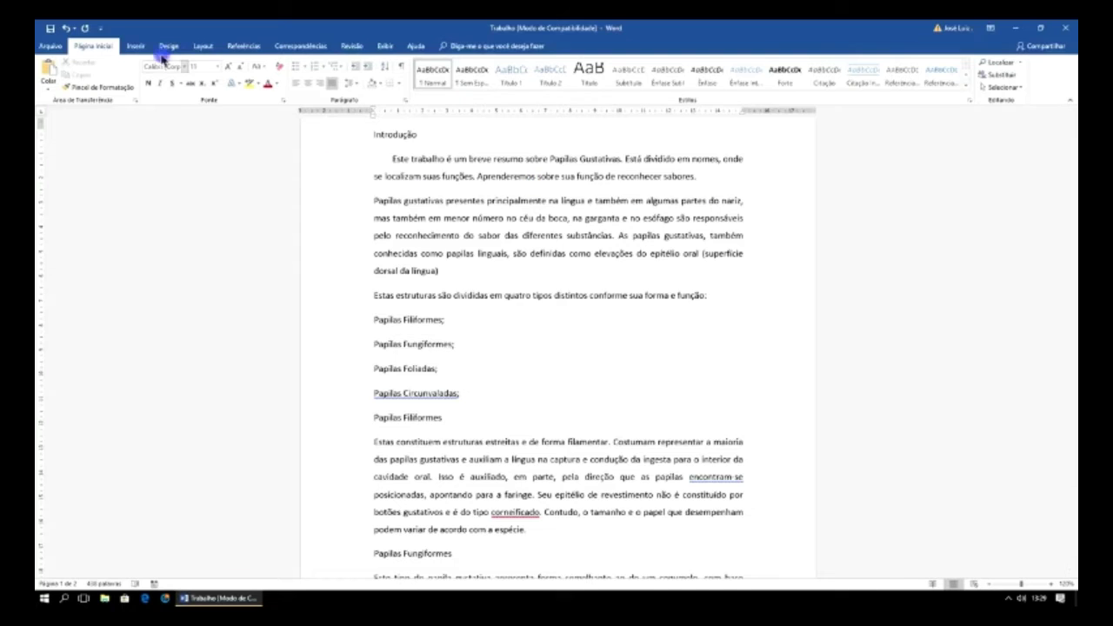
left_click(930, 222)
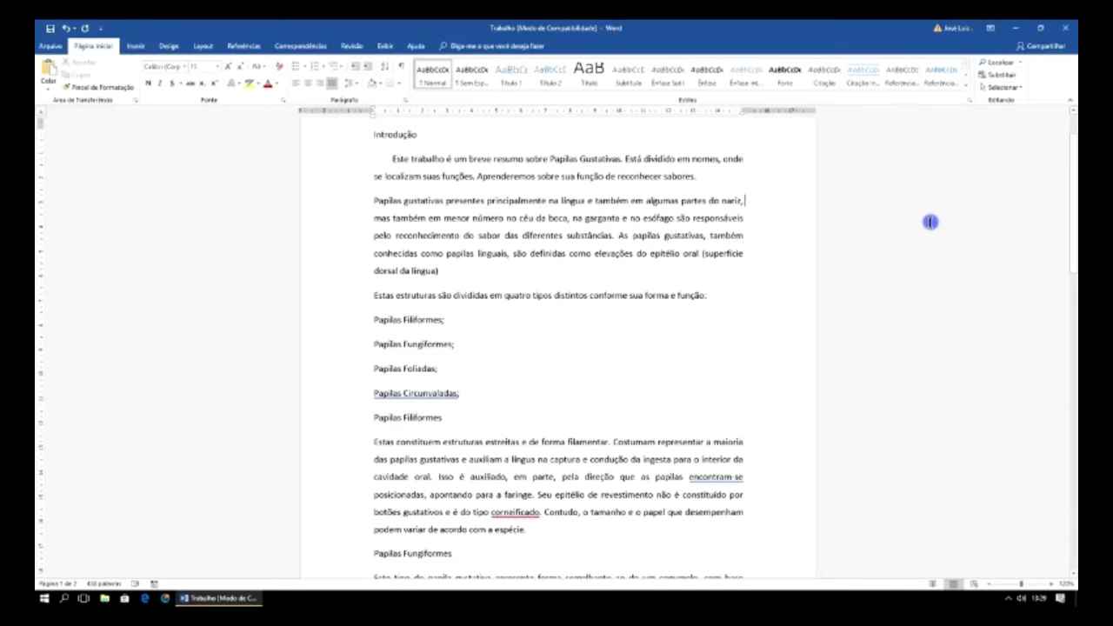
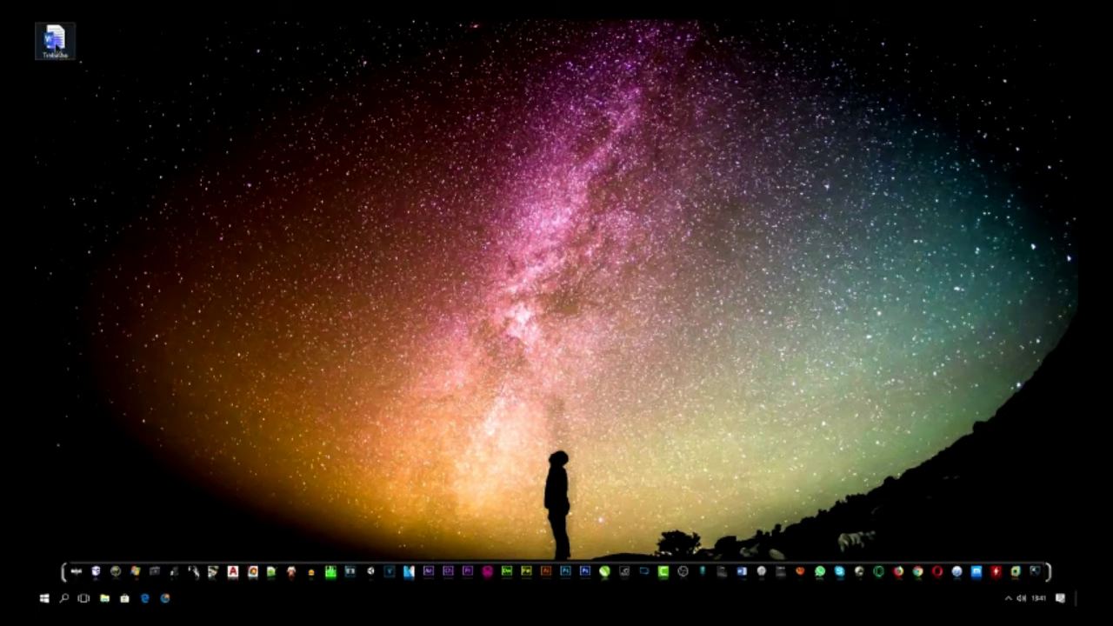
- Open the Trabalho document from the desktop and scroll through its sections
left_click(54, 41)
double_click(54, 41)
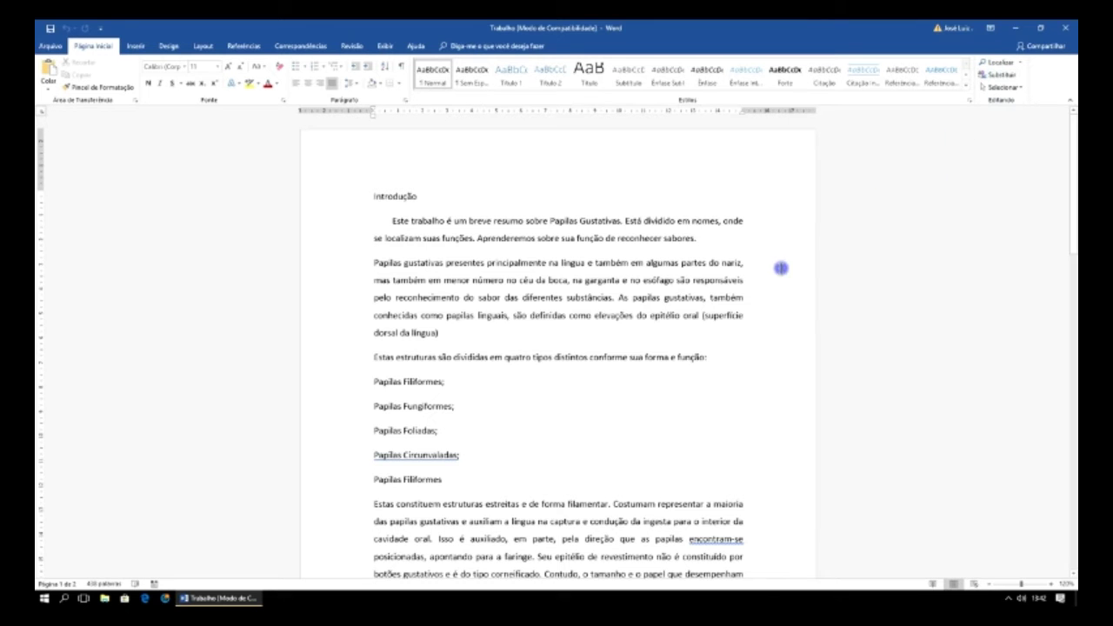
scroll(836, 273, "down", 3)
scroll(836, 274, "down", 5)
scroll(874, 264, "down", 4)
scroll(887, 266, "down", 4)
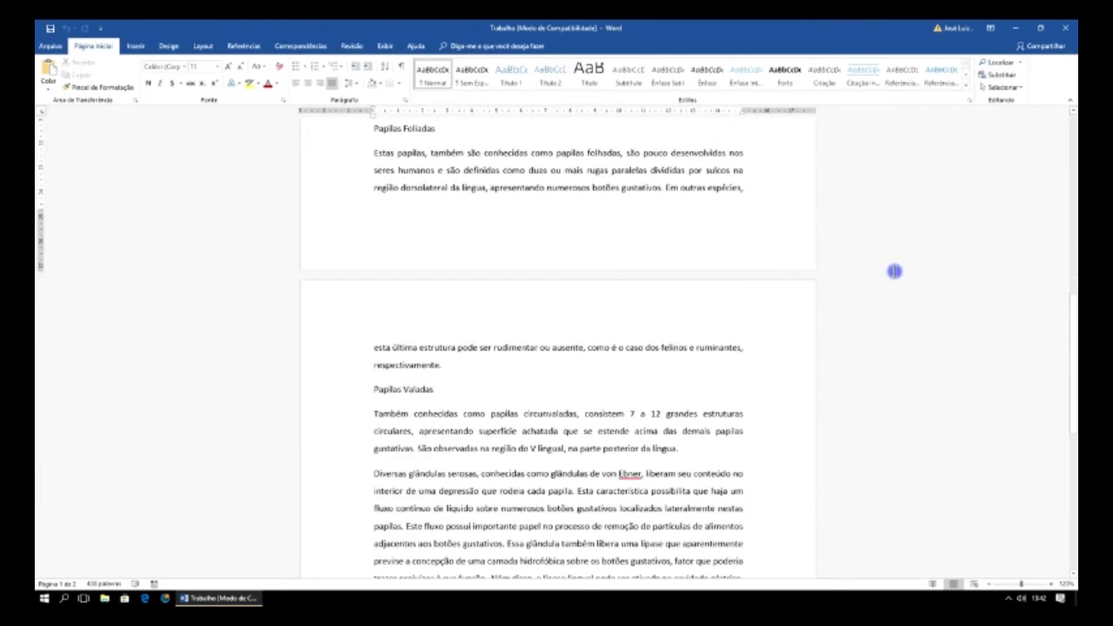
scroll(894, 269, "down", 3)
scroll(907, 264, "up", 5)
scroll(909, 263, "up", 2)
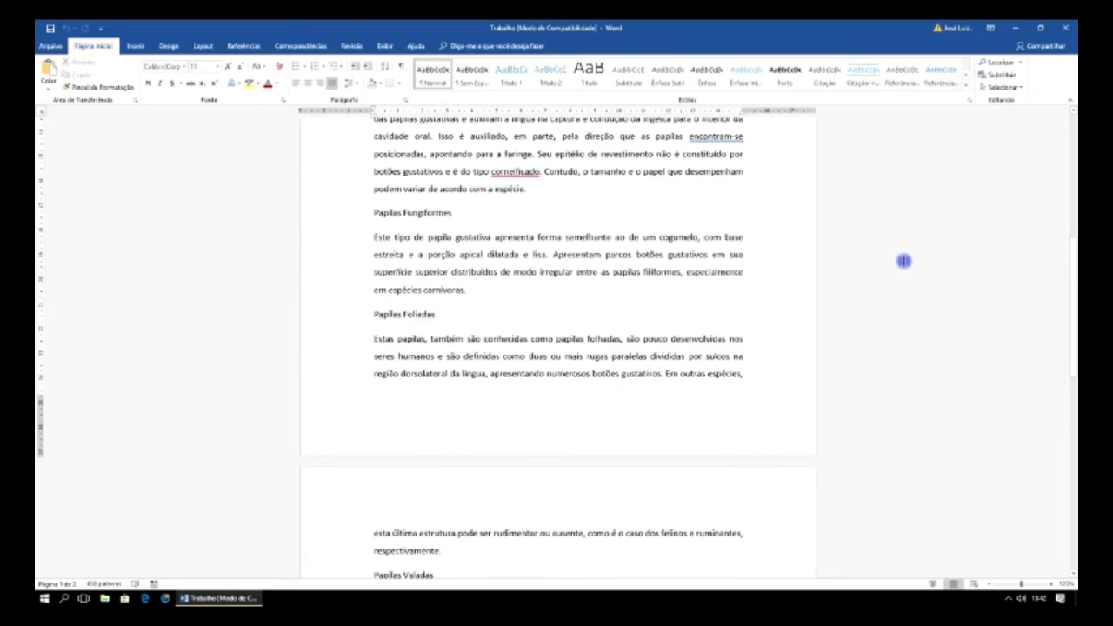
scroll(903, 261, "down", 4)
scroll(902, 259, "down", 1)
scroll(901, 258, "down", 2)
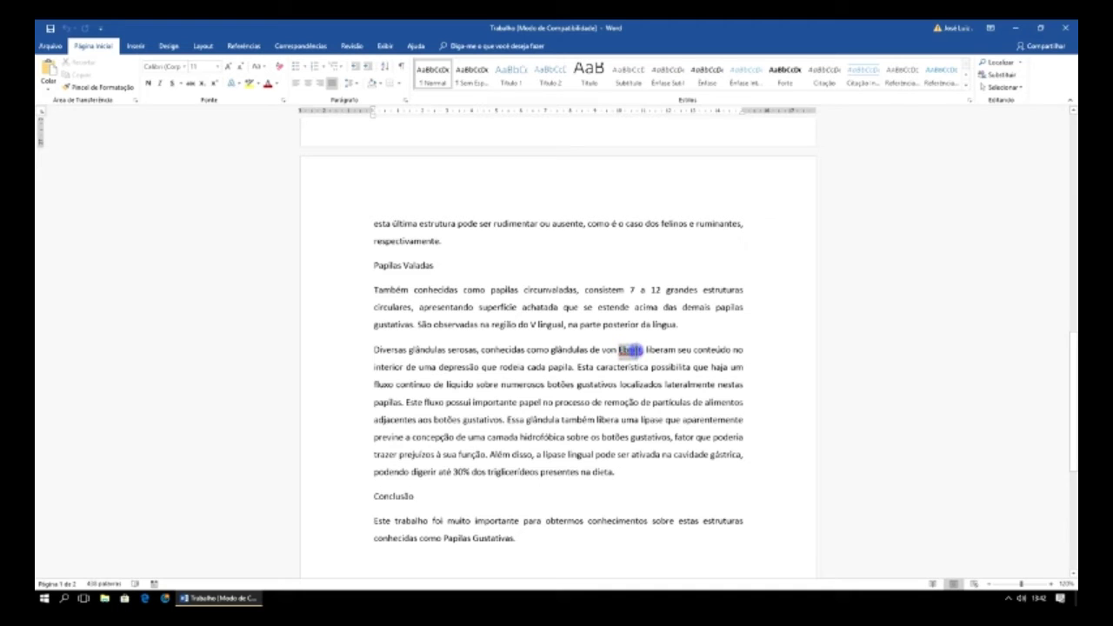
- Select and deselect the word Ebner in the text, then return toward the top
left_click(627, 350)
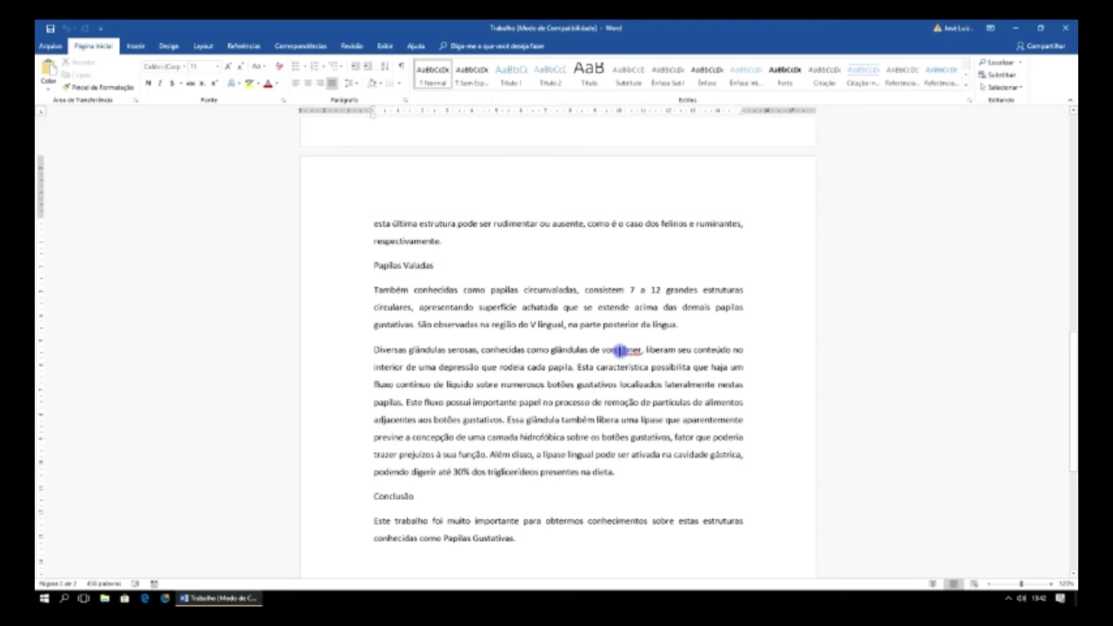
left_click_drag(639, 351, 633, 350)
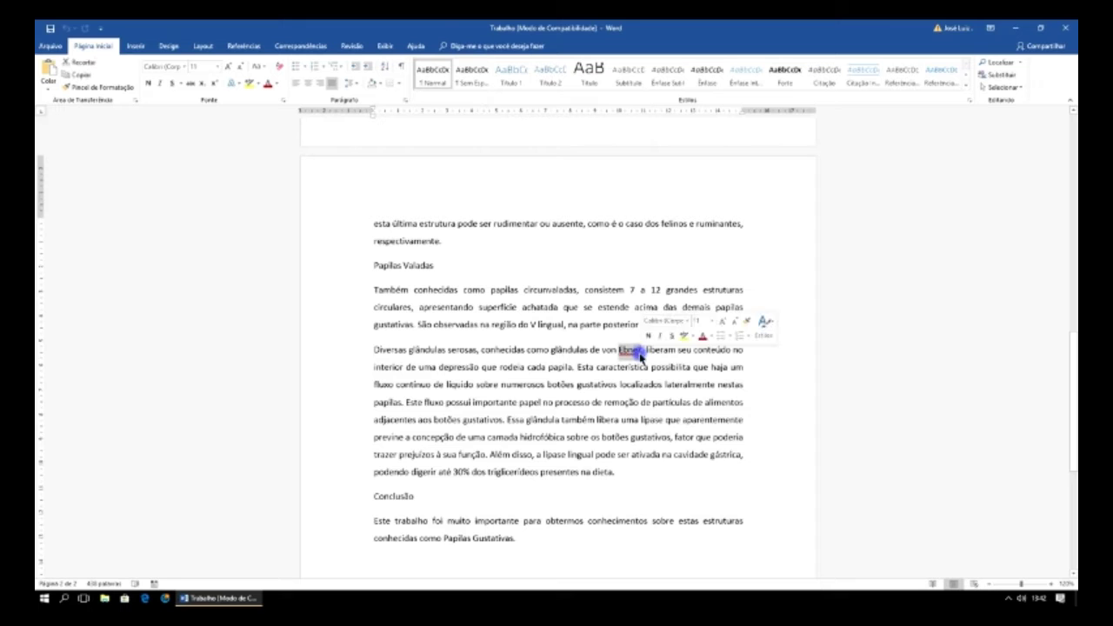
left_click(631, 351)
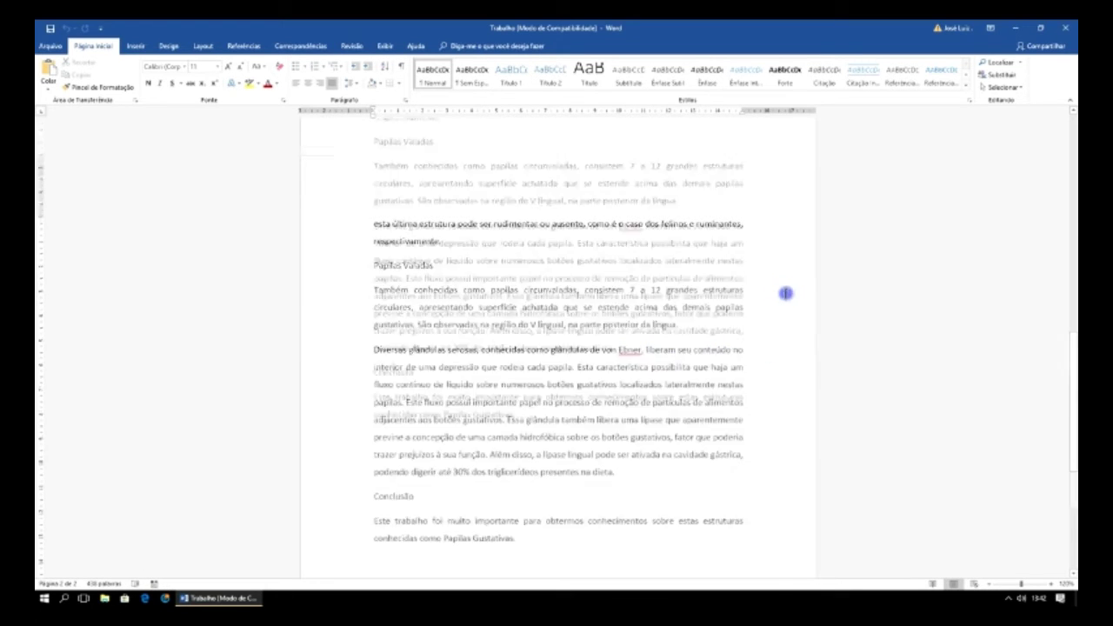
scroll(805, 281, "up", 15)
scroll(810, 281, "up", 2)
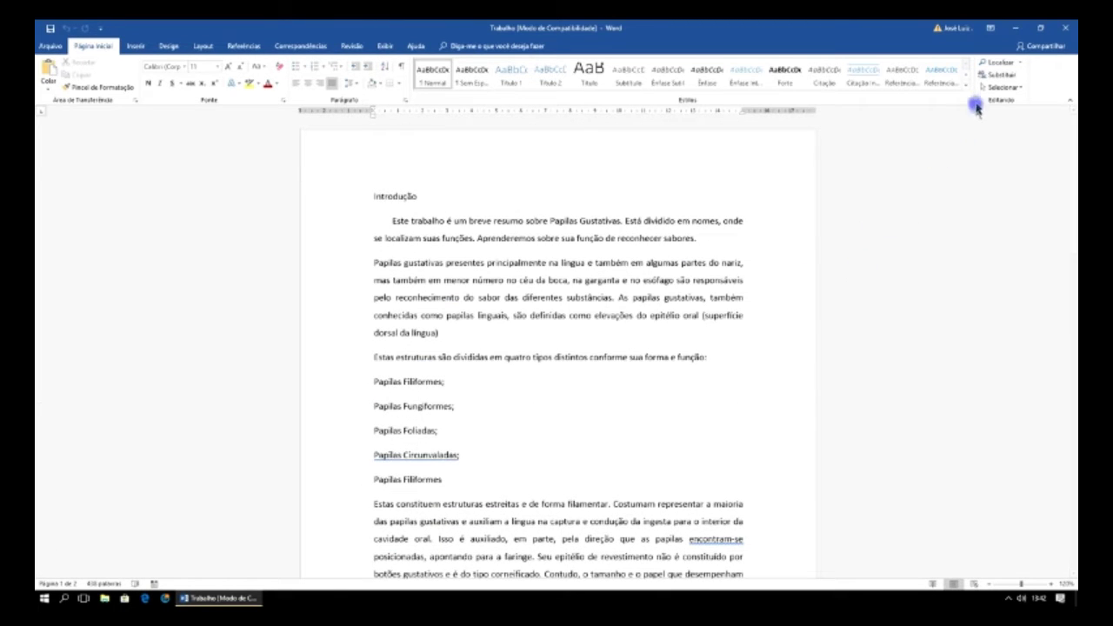
- Search for 'ebner' in the Navigation pane and jump to the match in the text
left_click(994, 63)
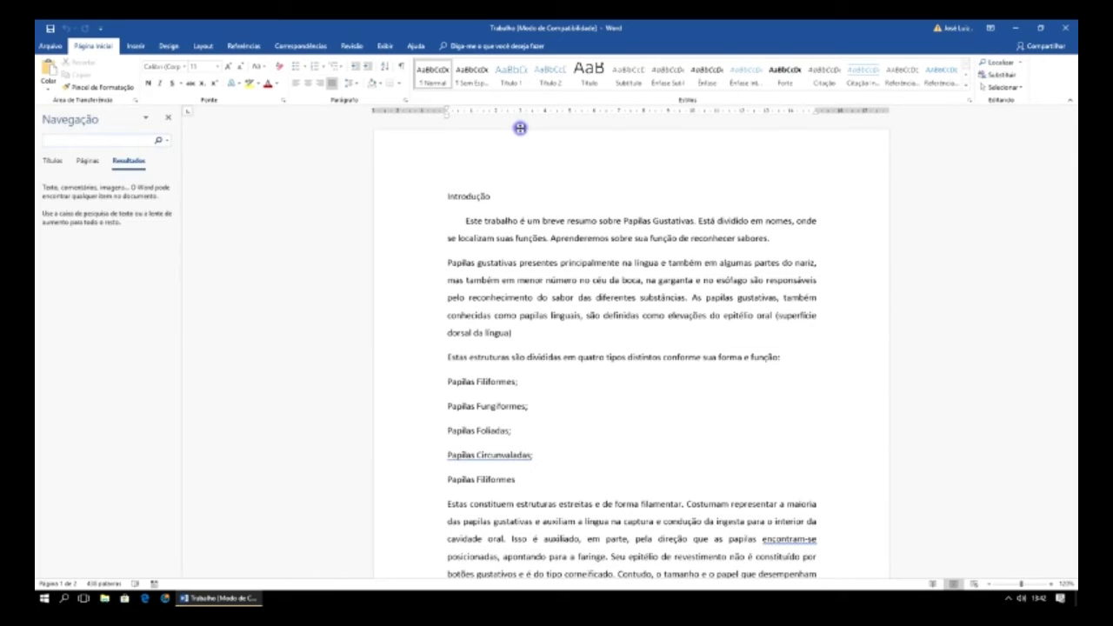
left_click(149, 144)
type("r")
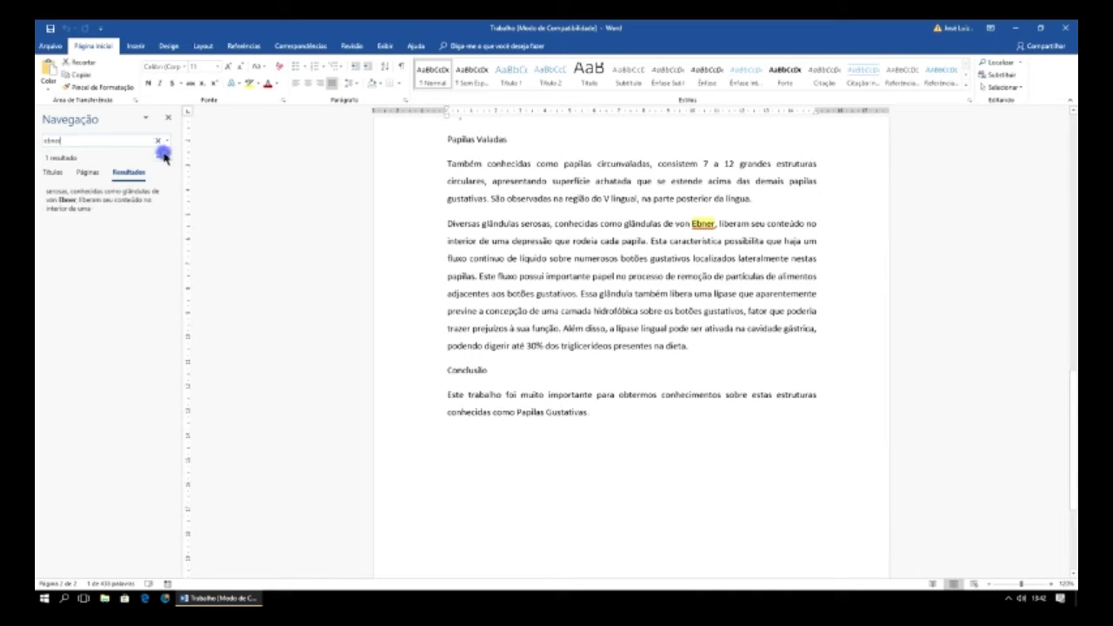
left_click(704, 225)
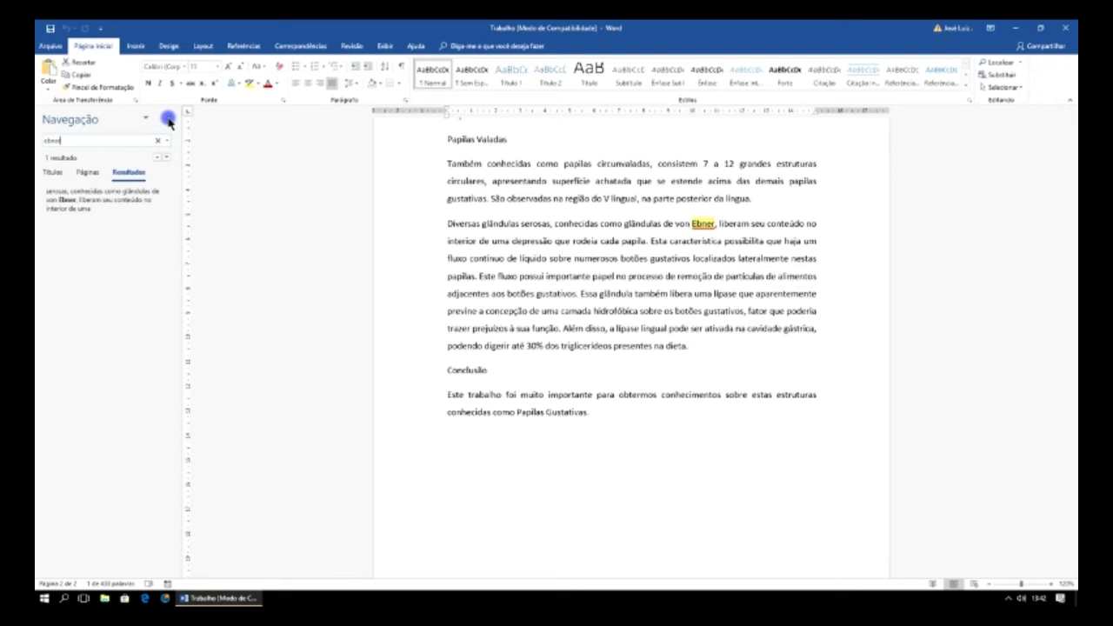
- Overwrite the search term, then delete the stray characters accidentally typed into Ebner
left_click_drag(98, 140, 38, 136)
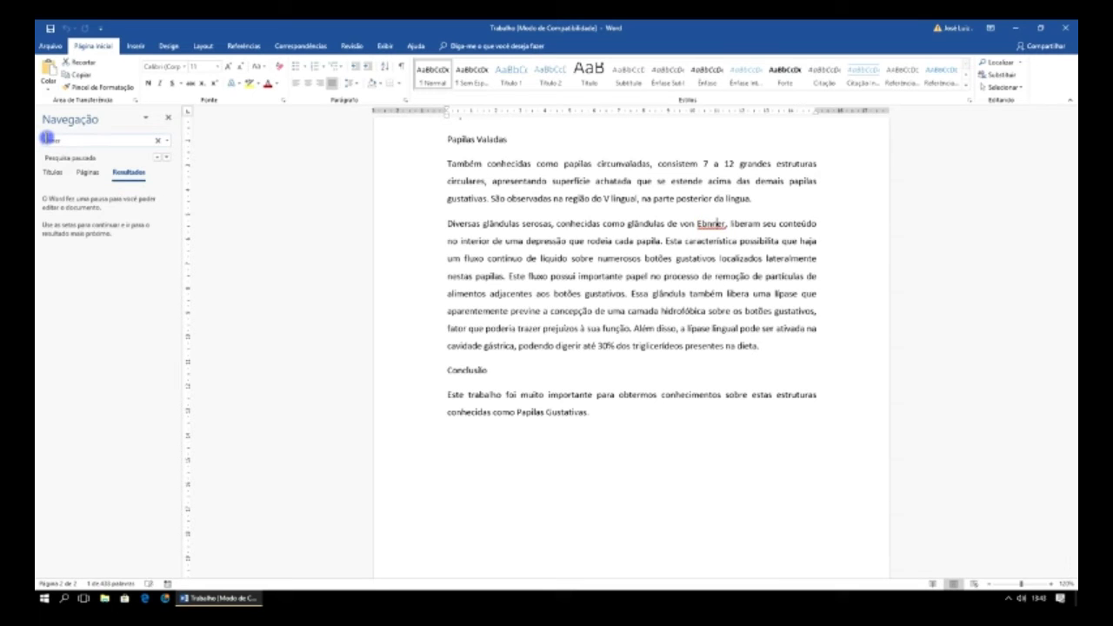
type("nãö")
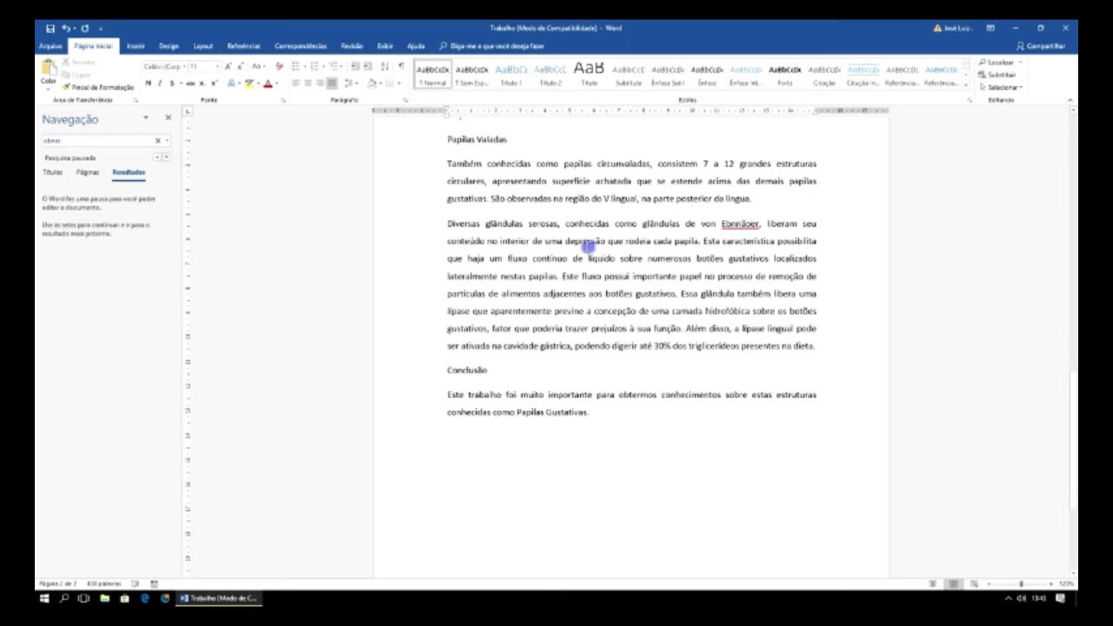
key("BackSpace")
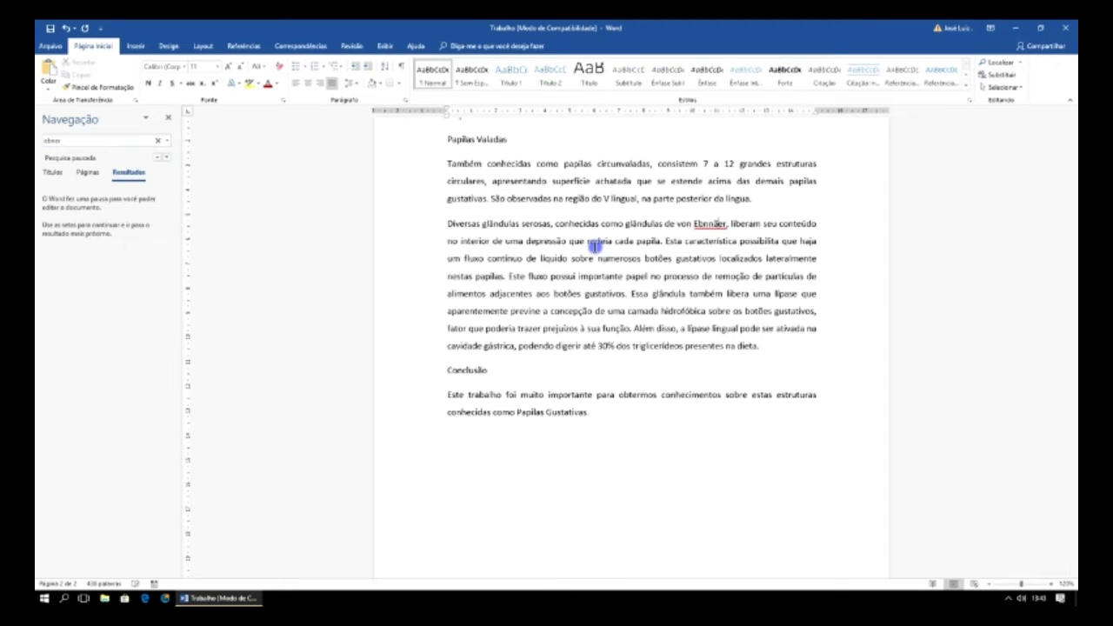
key("BackSpace")
key("BackSpace")
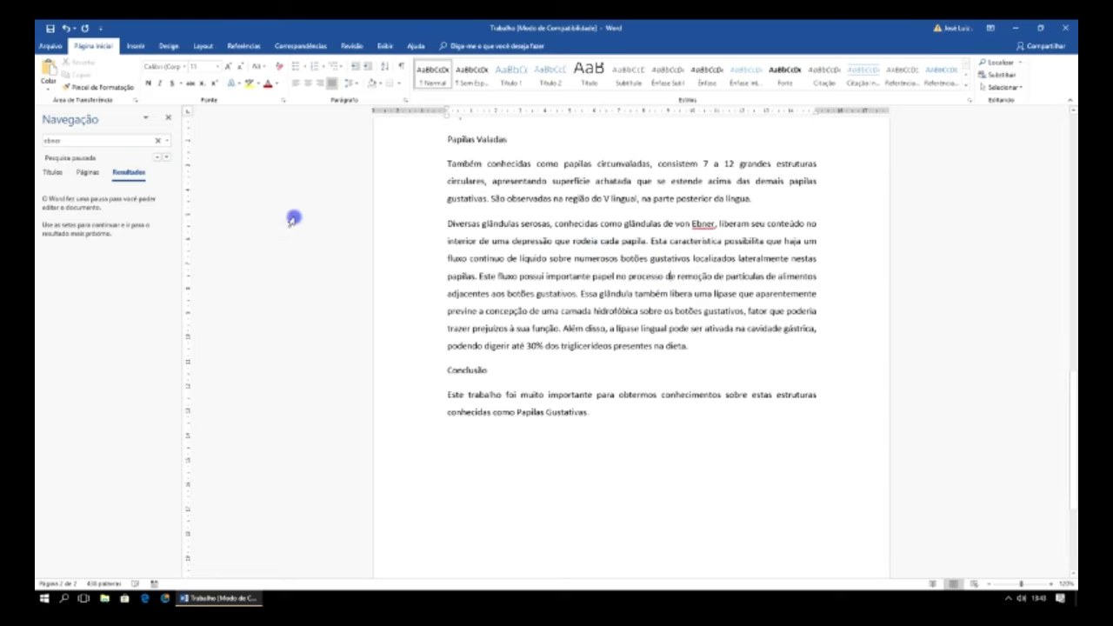
- Change the Navigation search term from 'ebner' to 'não' and then 'o'
left_click(238, 208)
left_click(98, 141)
type("não")
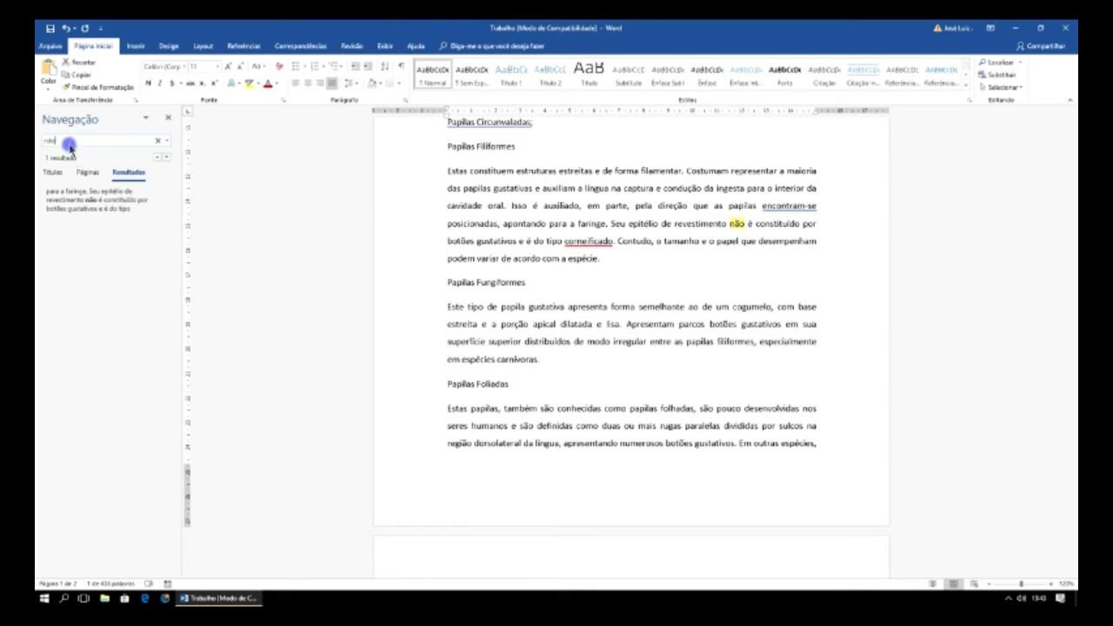
left_click_drag(66, 140, 38, 141)
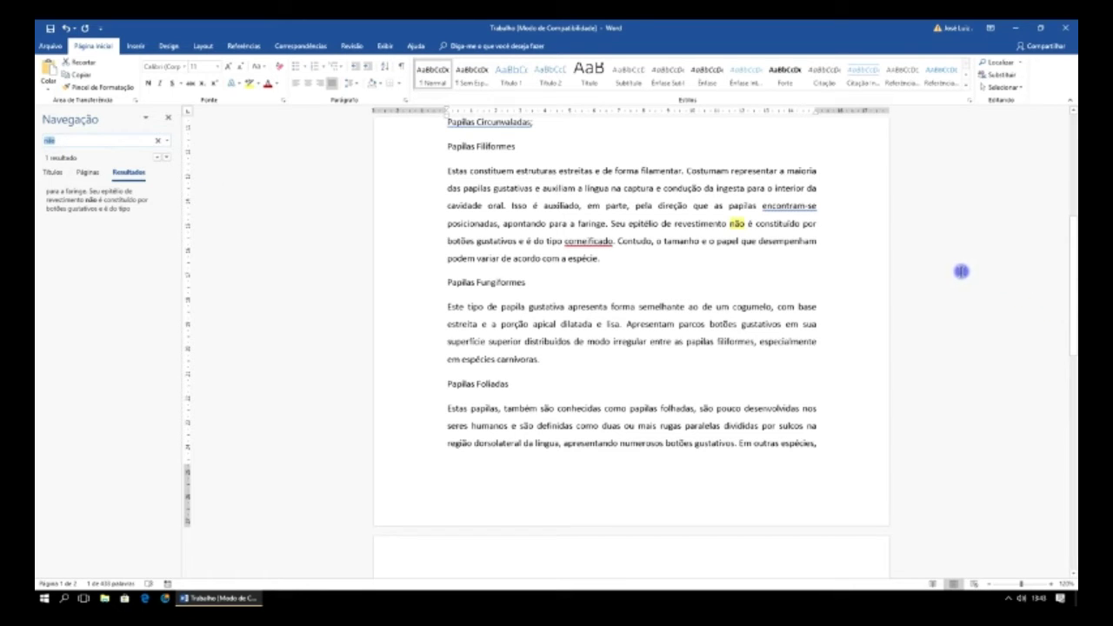
type("eo")
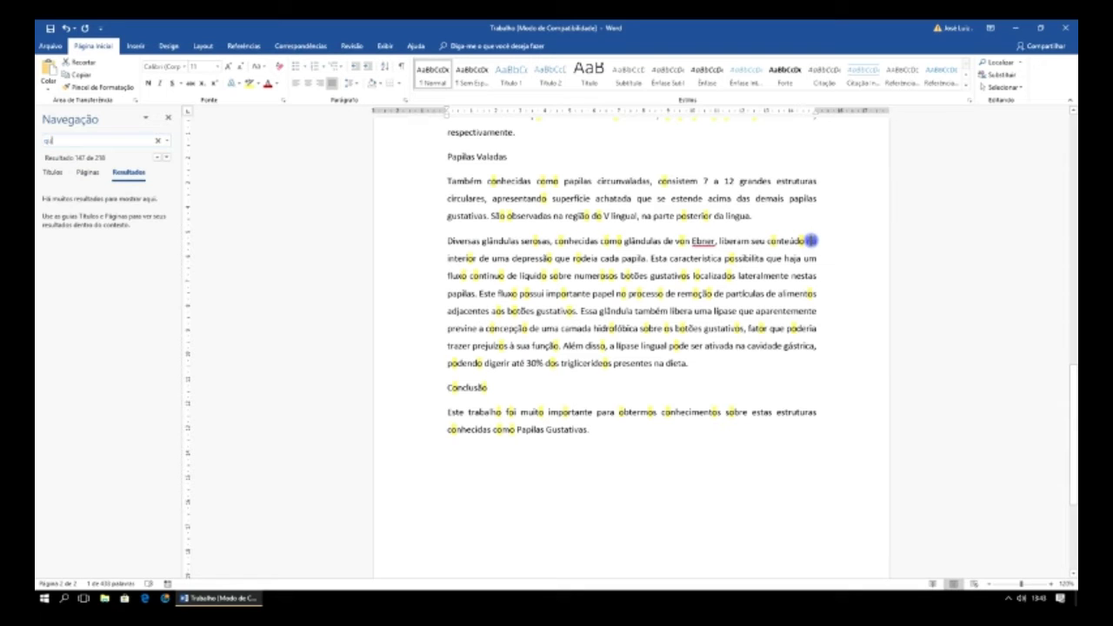
- Step back and forth through the 'que' matches, then close the Navigation pane
scroll(810, 241, "down", 1)
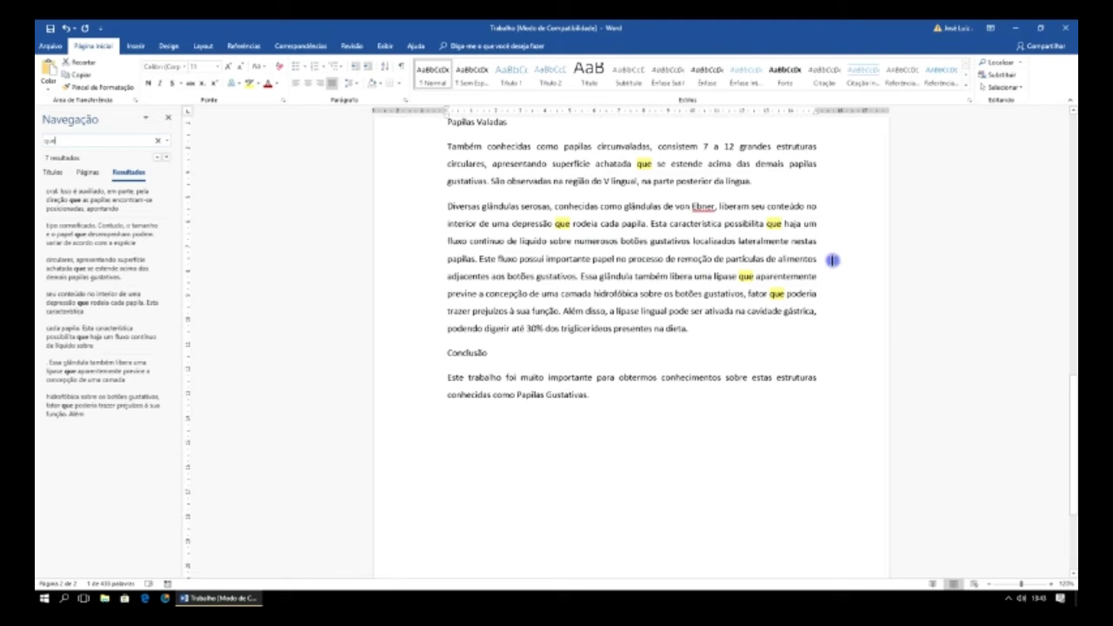
scroll(831, 259, "up", 3)
scroll(835, 260, "up", 3)
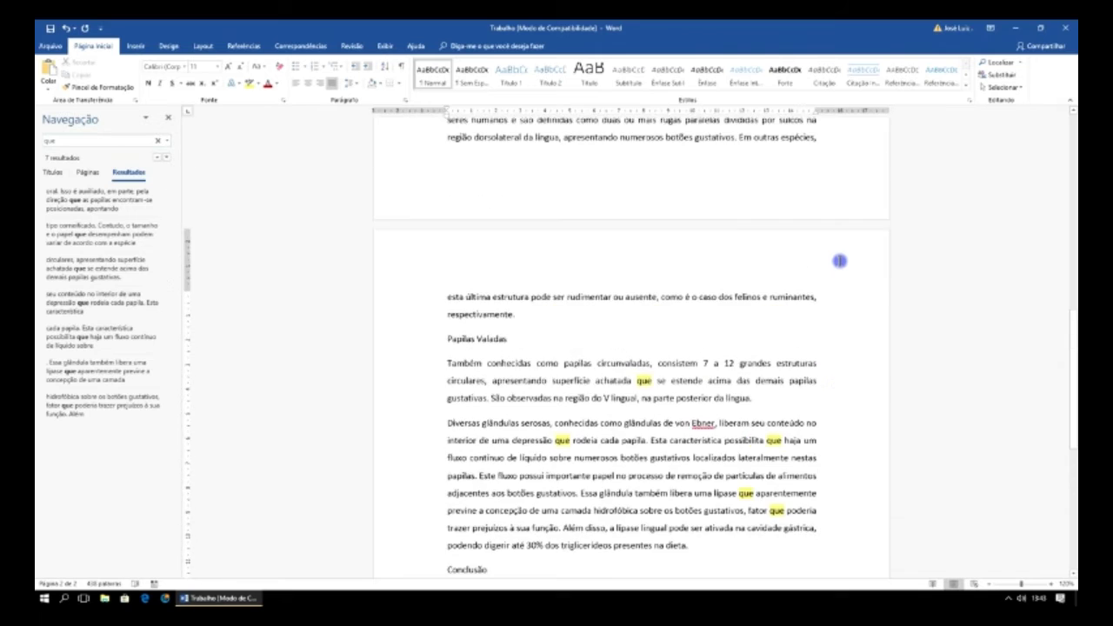
scroll(838, 261, "up", 4)
scroll(838, 260, "up", 4)
scroll(819, 258, "up", 5)
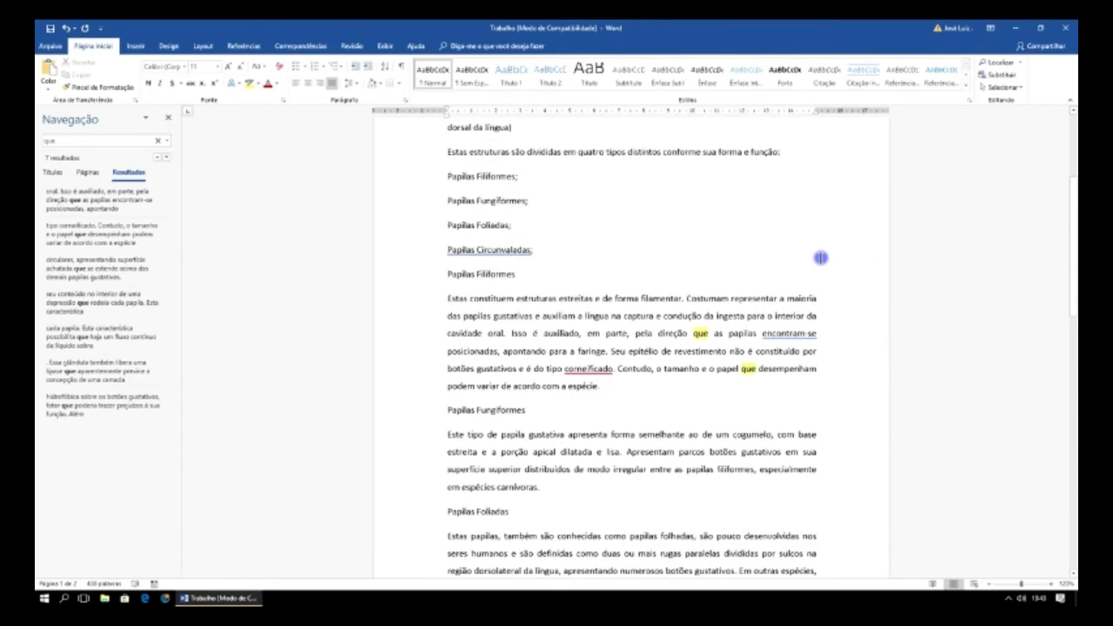
scroll(821, 258, "up", 2)
scroll(821, 258, "up", 2)
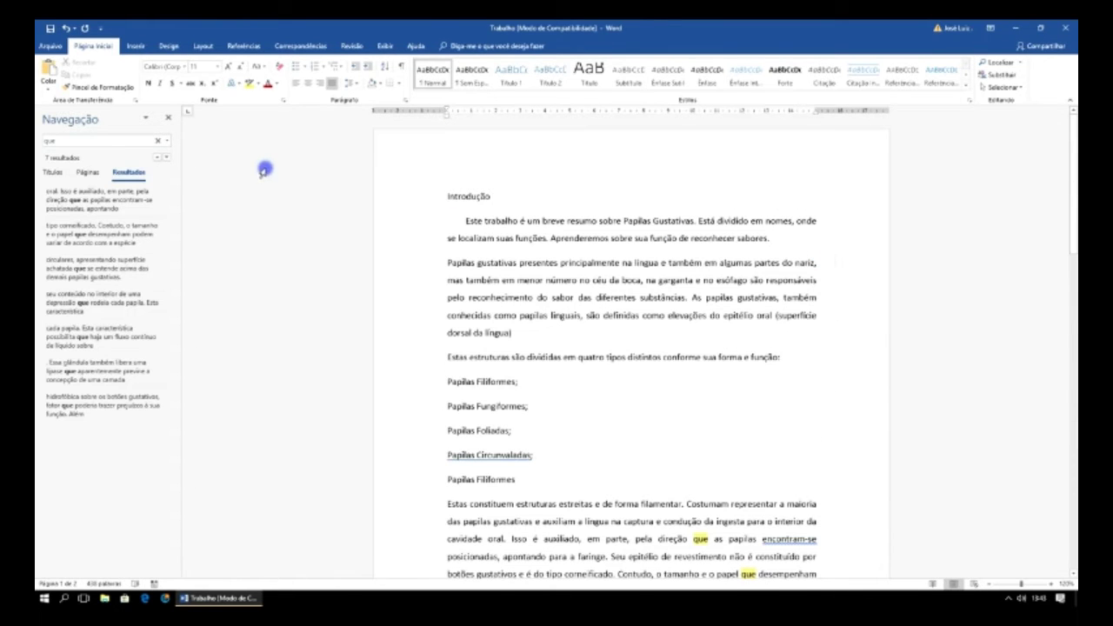
left_click(165, 159)
left_click(165, 158)
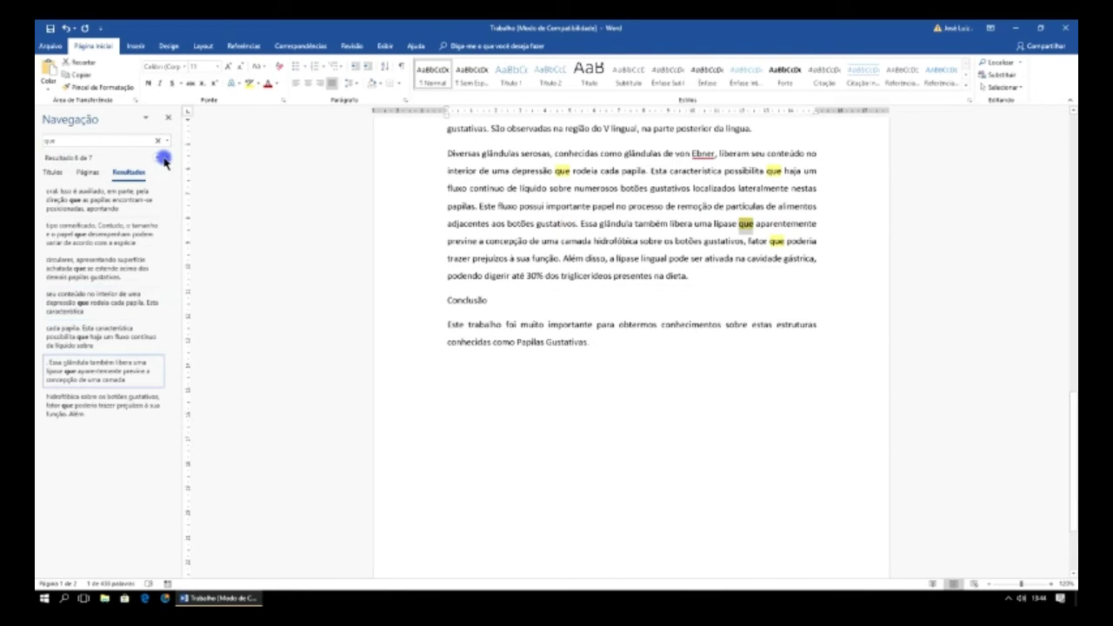
left_click(165, 158)
left_click(165, 158)
left_click(165, 158)
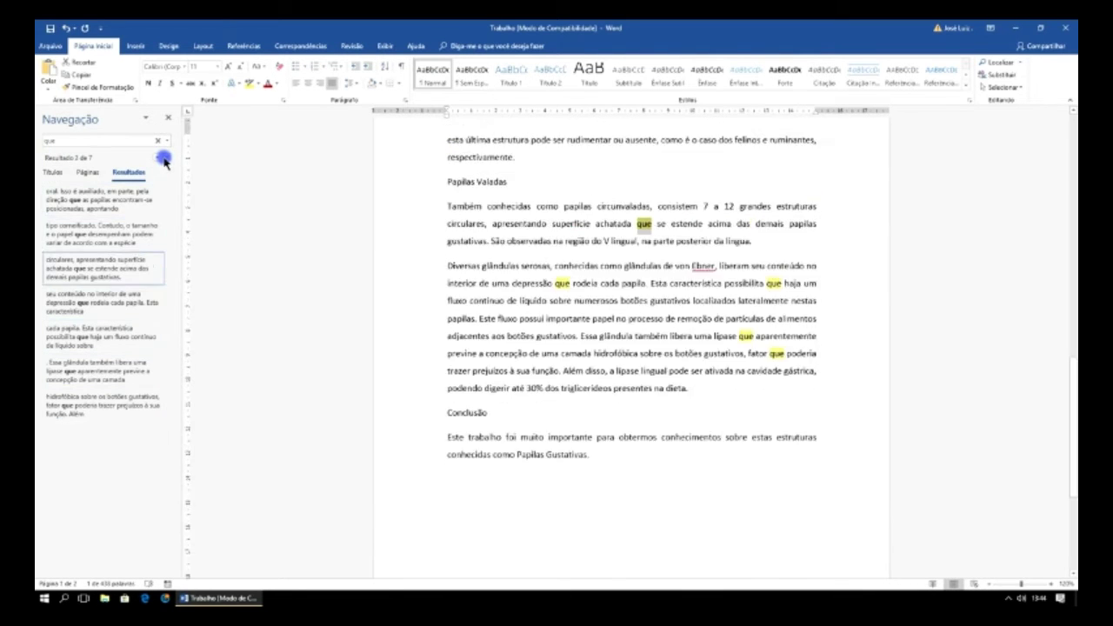
left_click(165, 120)
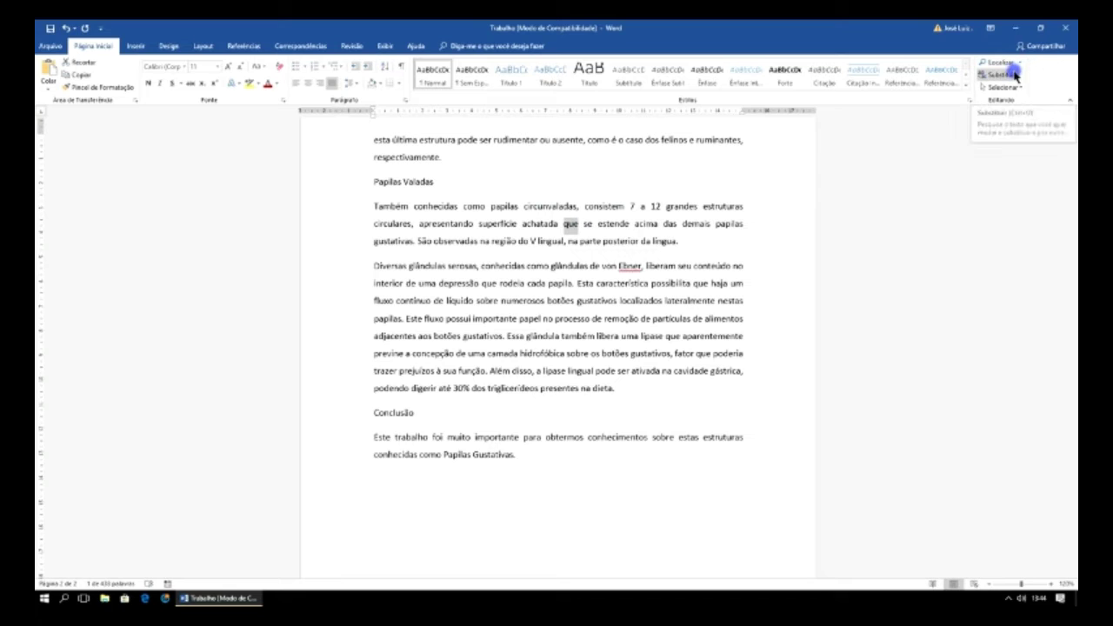
- In Find and Replace, set 'que' as the search text and 'maçã' as the replacement
left_click(1008, 76)
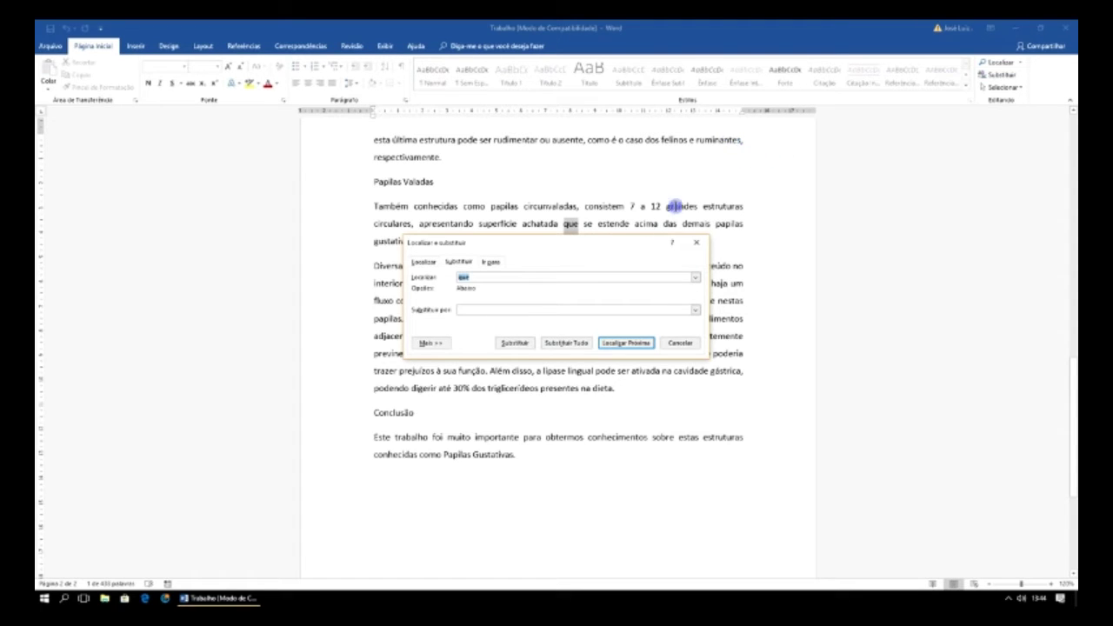
left_click(426, 276)
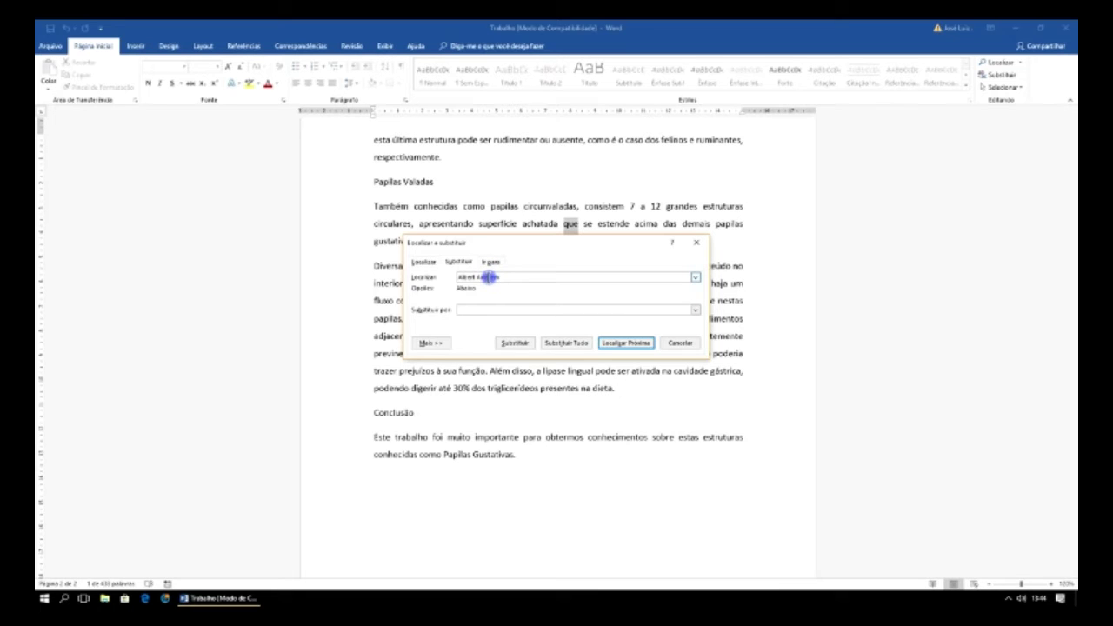
left_click(506, 278)
left_click(474, 278)
double_click(463, 277)
left_click(495, 310)
left_click_drag(482, 276, 440, 276)
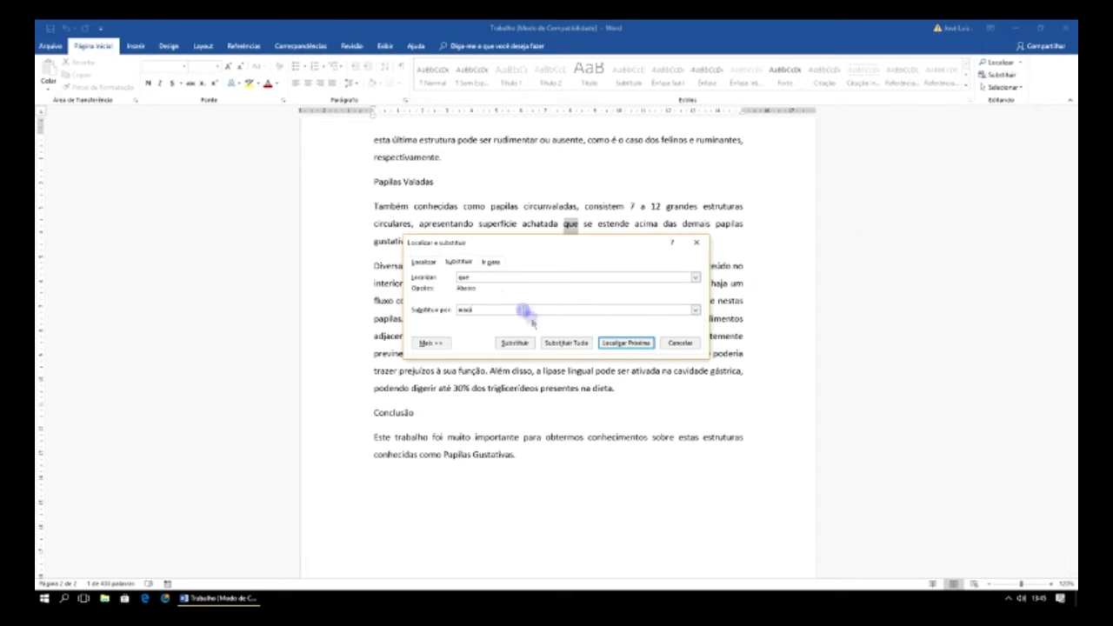
- Replace all five occurrences, close the dialog, and return to the top of the document
left_click(567, 345)
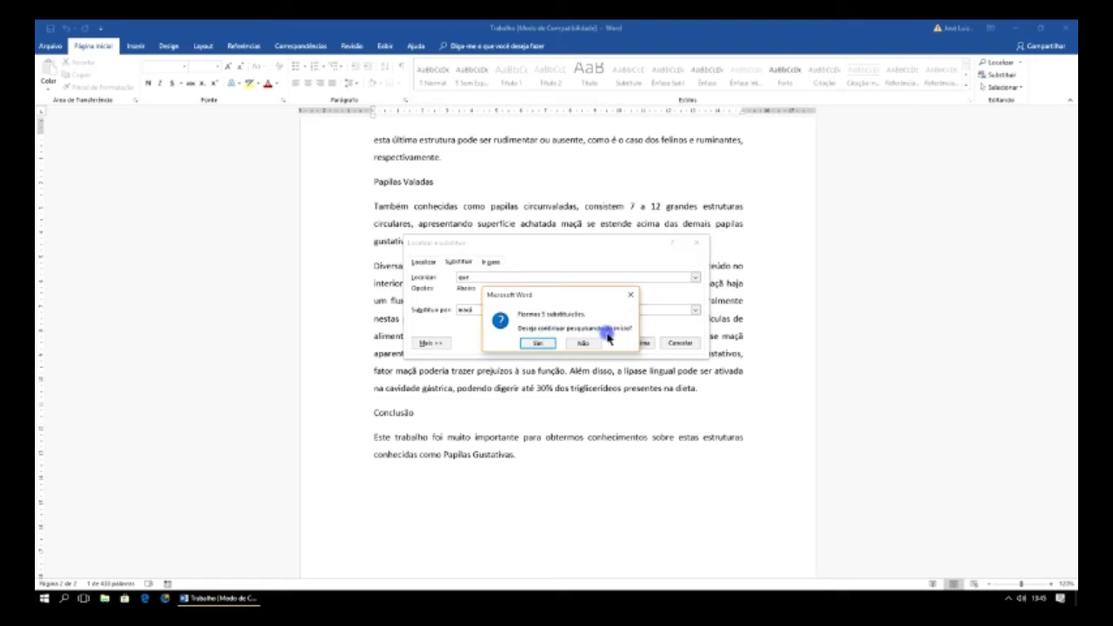
left_click(583, 343)
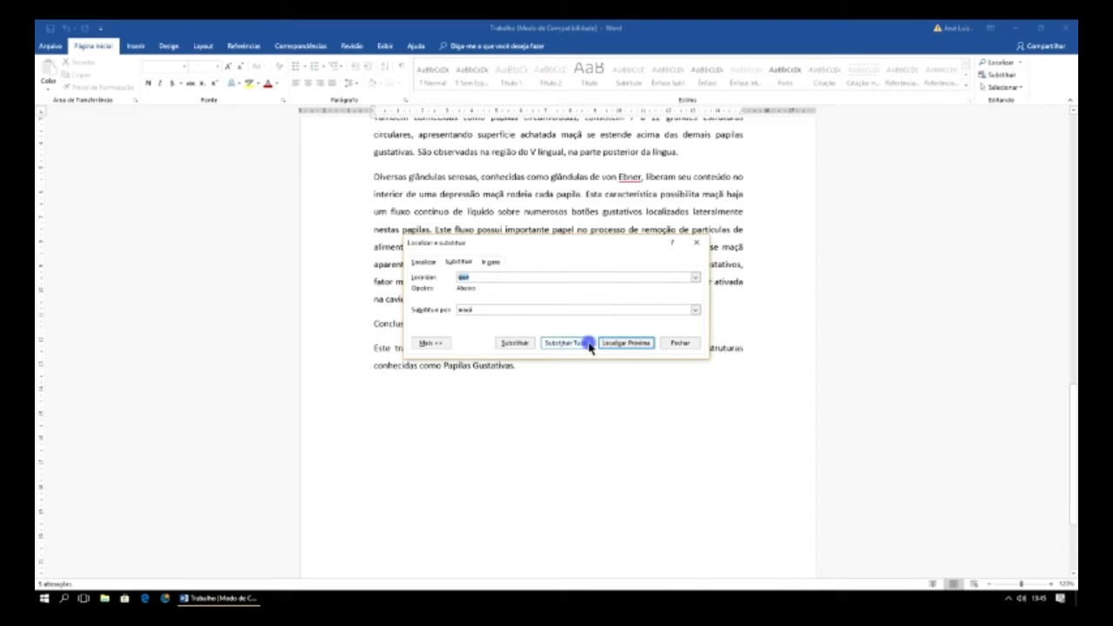
left_click(682, 344)
scroll(732, 280, "up", 3)
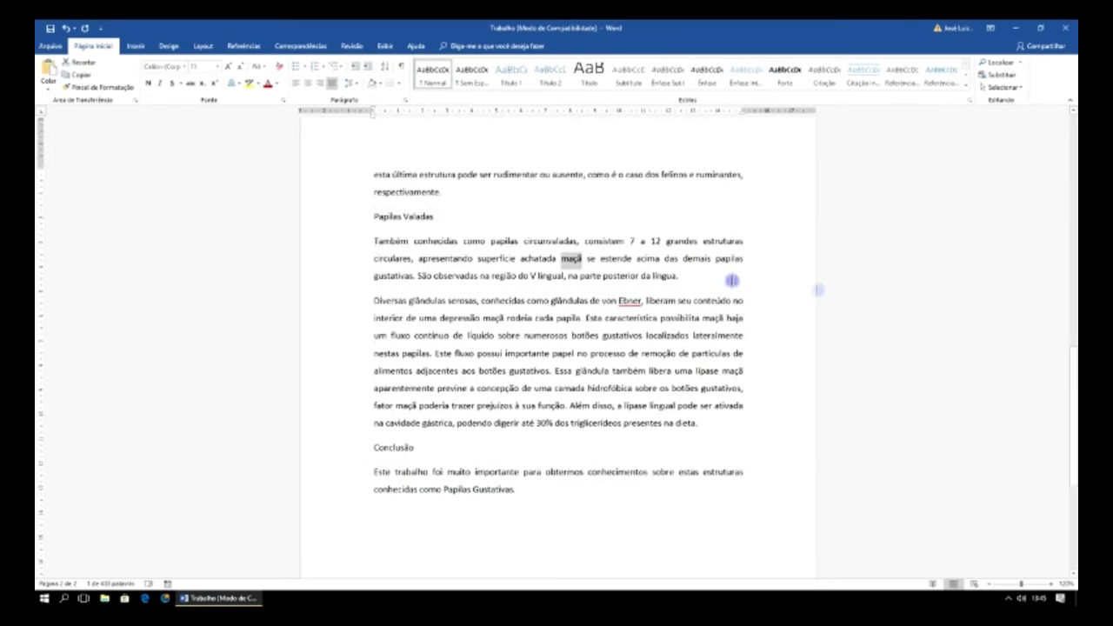
scroll(713, 280, "up", 3)
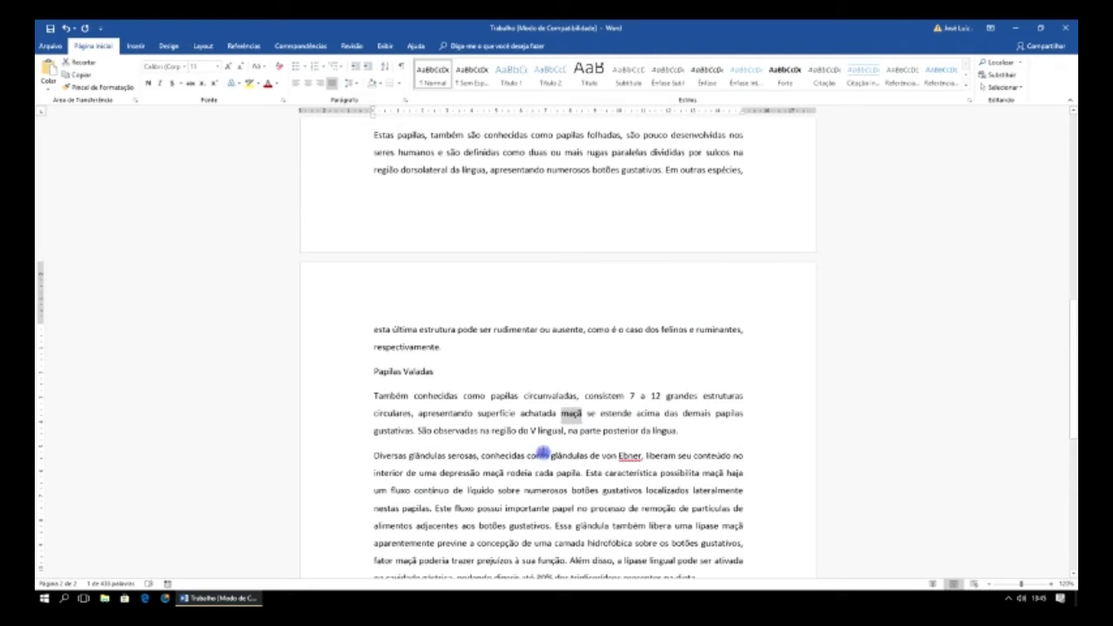
scroll(610, 393, "up", 2)
scroll(611, 390, "up", 5)
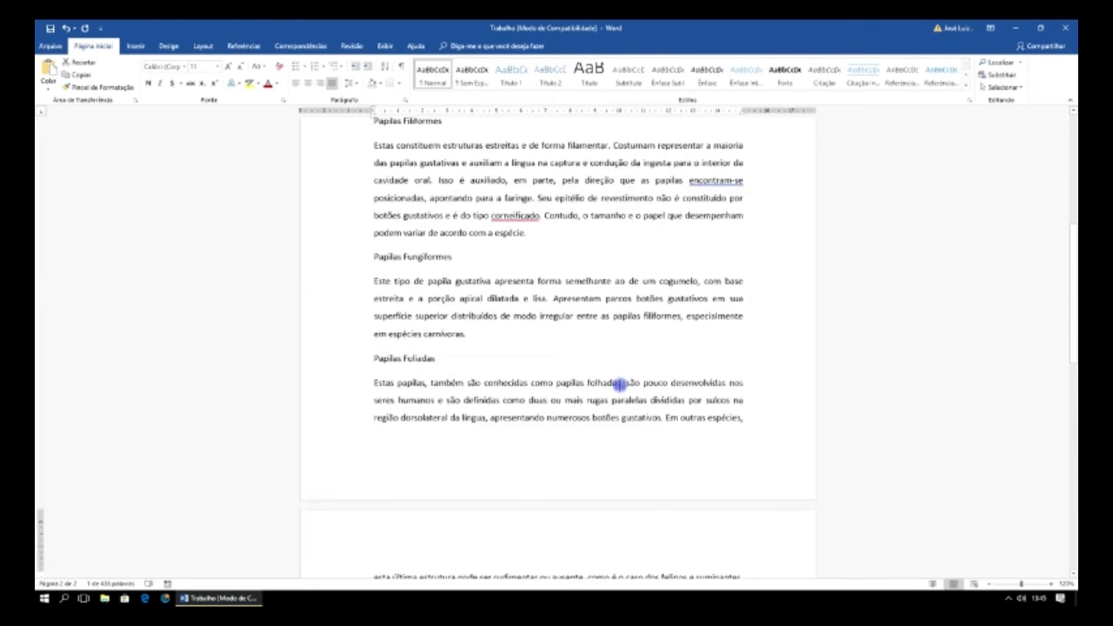
scroll(618, 385, "up", 2)
scroll(687, 352, "up", 4)
scroll(678, 348, "up", 1)
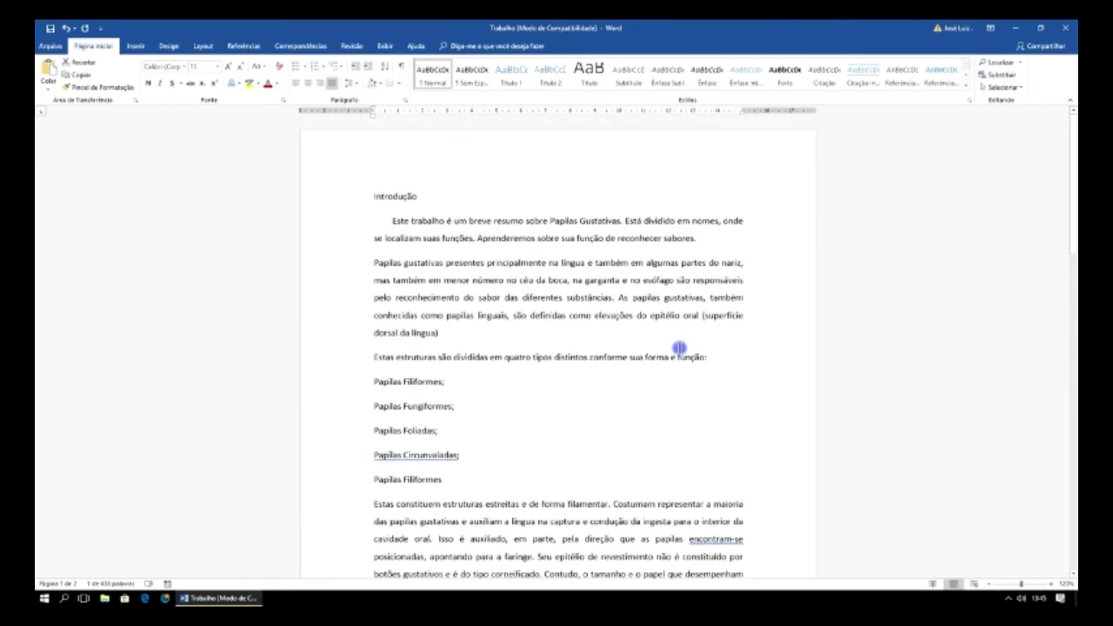
- Search for 'maçã', then replace its five occurrences with 'leite' via Substituir Tudo
left_click(997, 66)
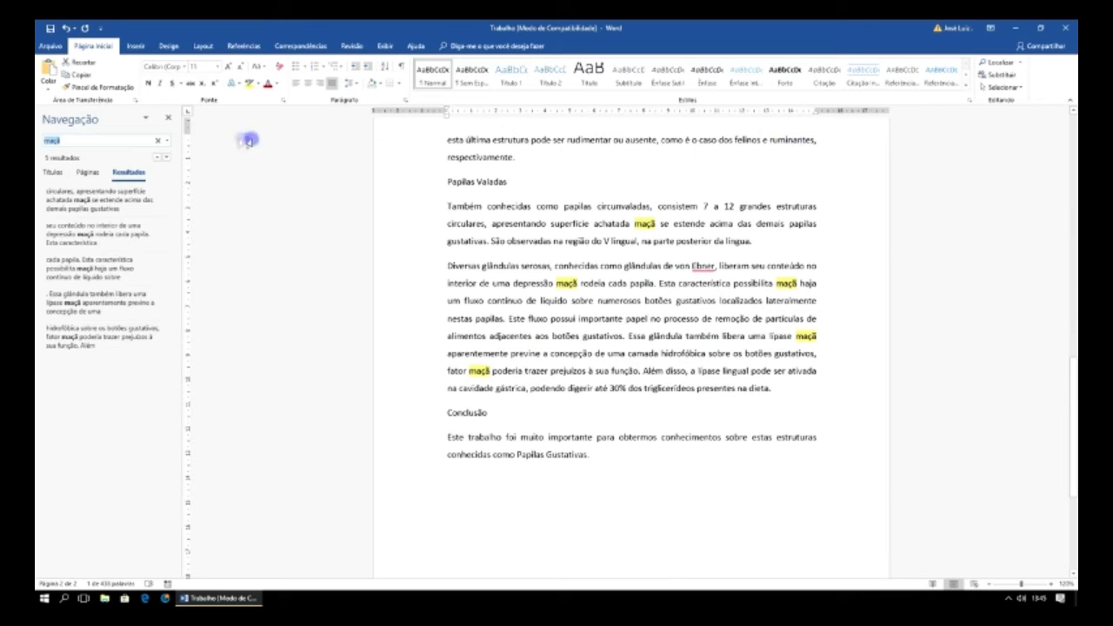
left_click(168, 119)
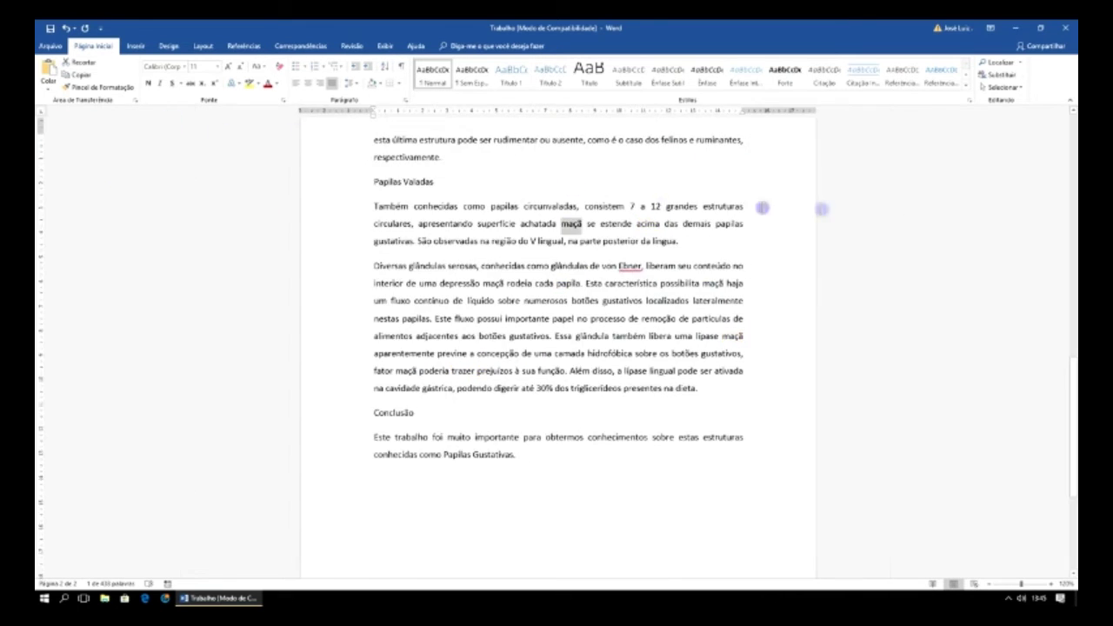
left_click(1015, 76)
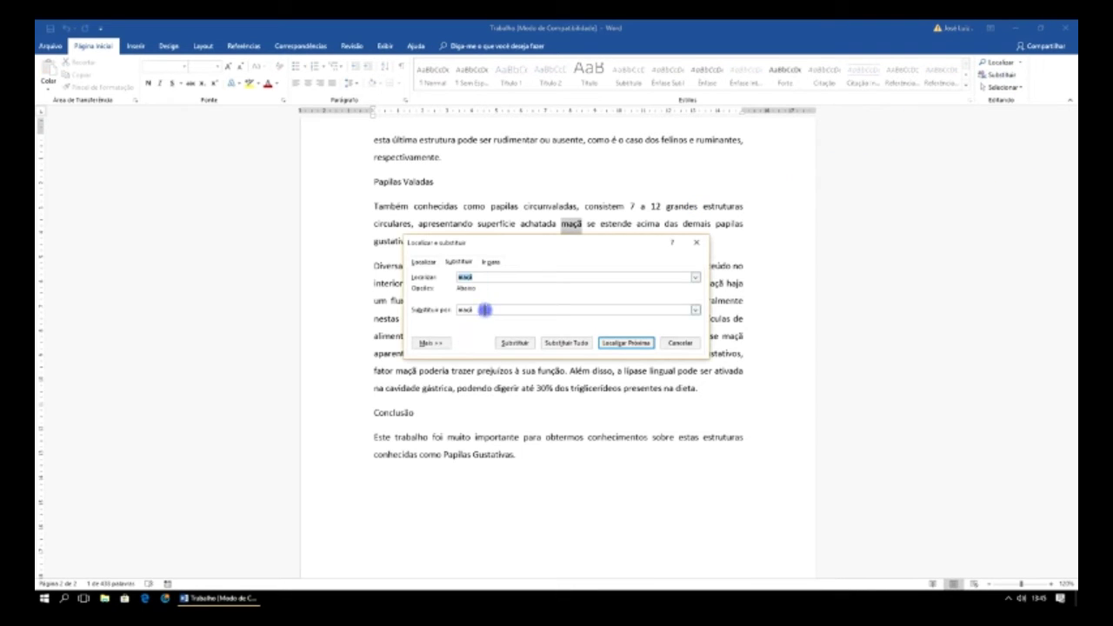
left_click_drag(487, 308, 418, 313)
type("leite")
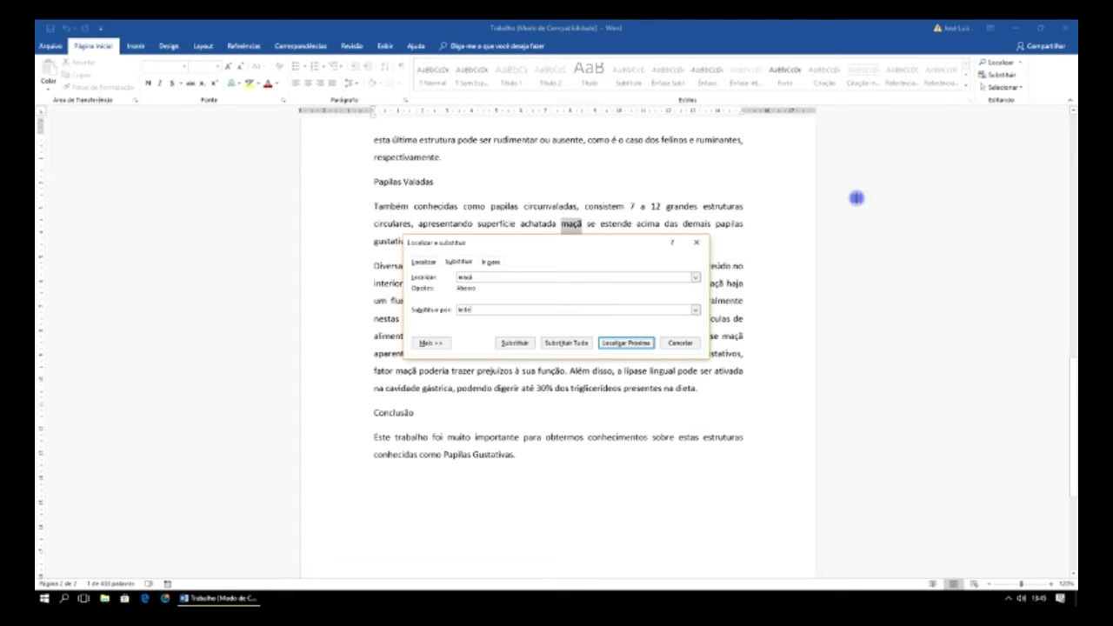
left_click(569, 344)
left_click(539, 343)
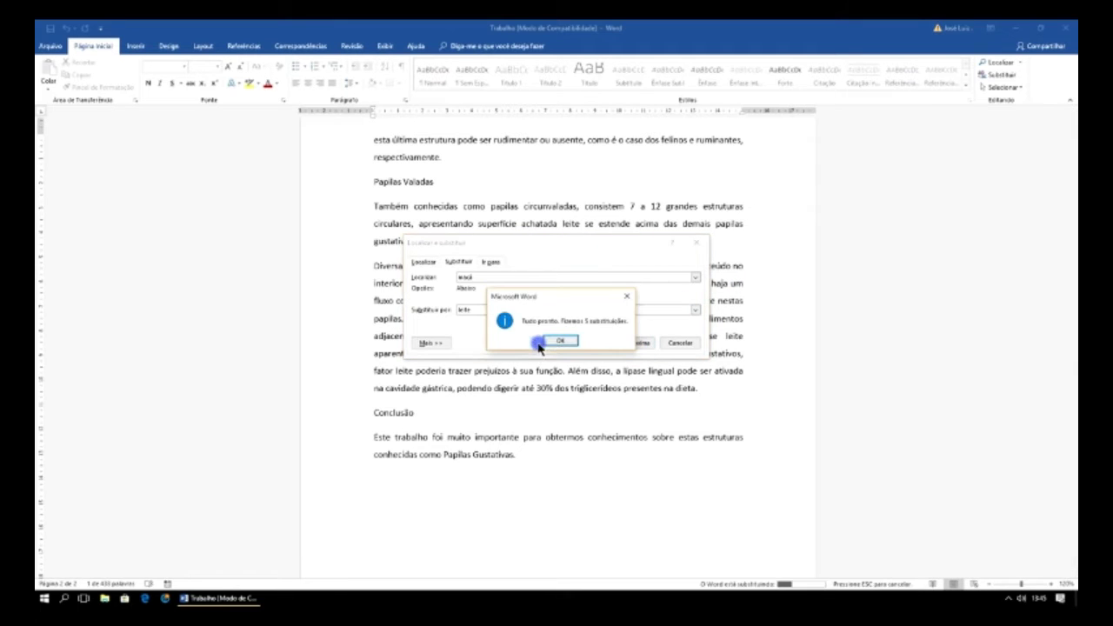
left_click(558, 343)
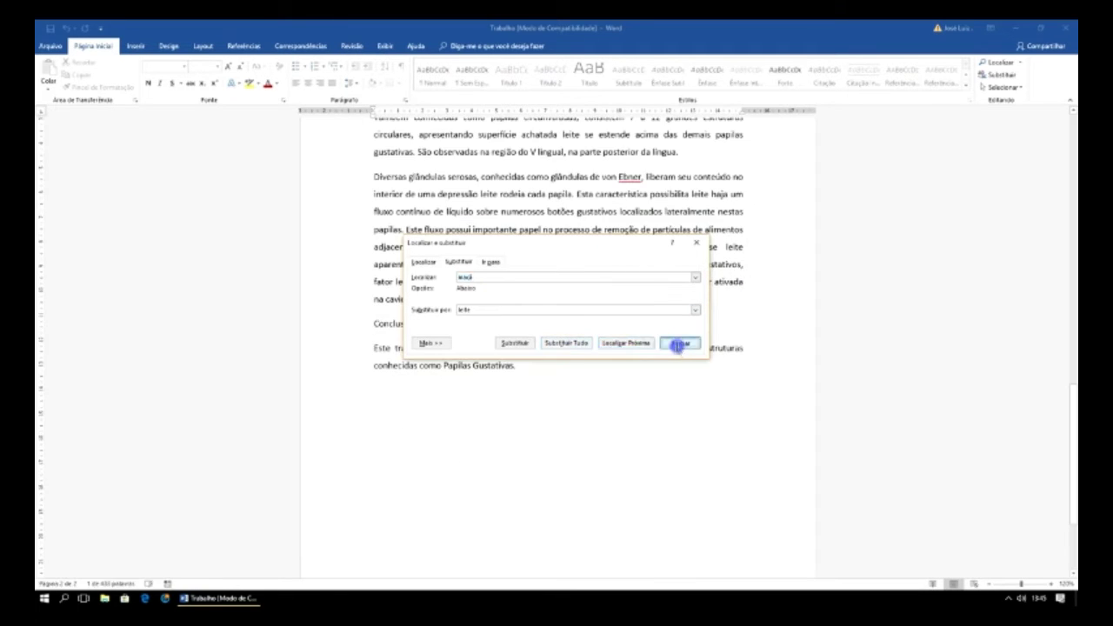
left_click(676, 344)
middle_click(752, 258)
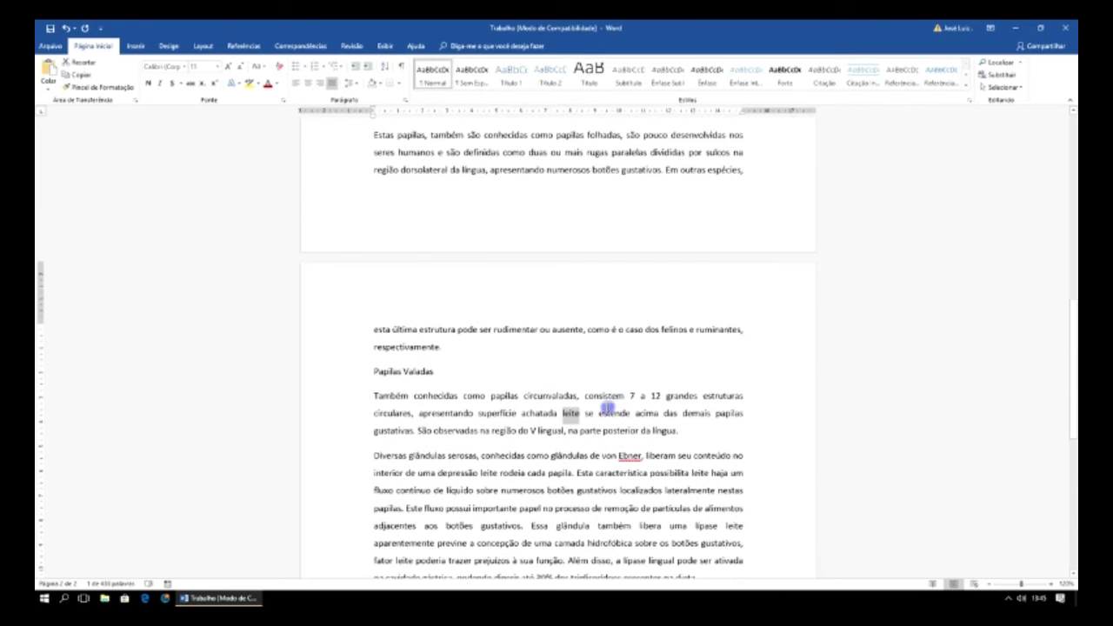
scroll(765, 348, "up", 1)
scroll(791, 287, "up", 5)
scroll(798, 263, "up", 2)
scroll(830, 262, "up", 2)
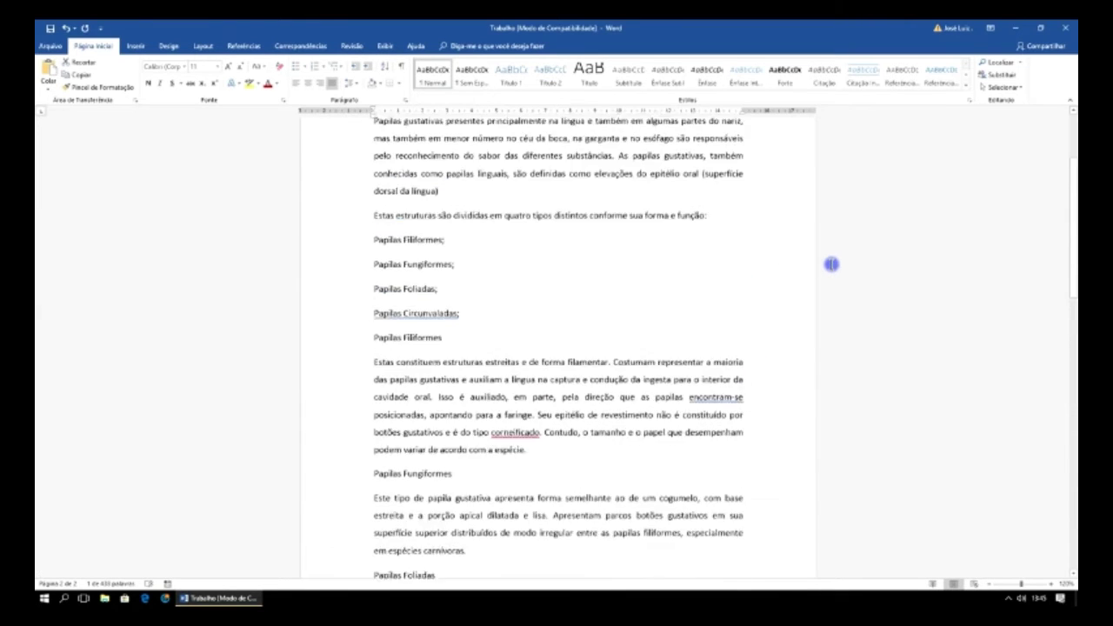
scroll(831, 263, "up", 3)
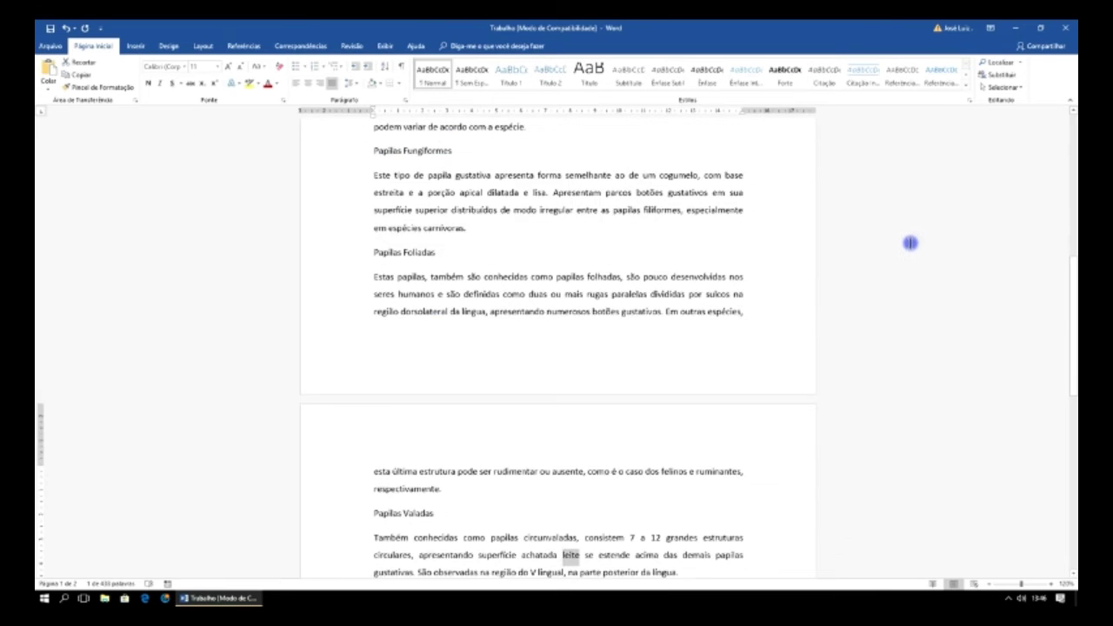
left_click(1001, 66)
type("que")
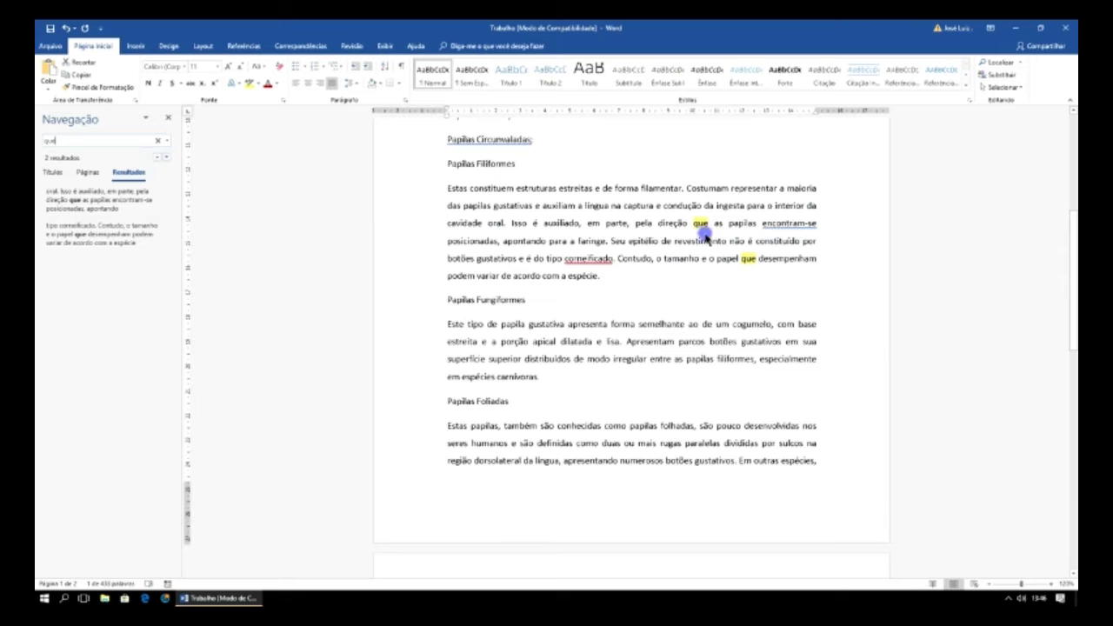
left_click(760, 259)
scroll(752, 217, "up", 3)
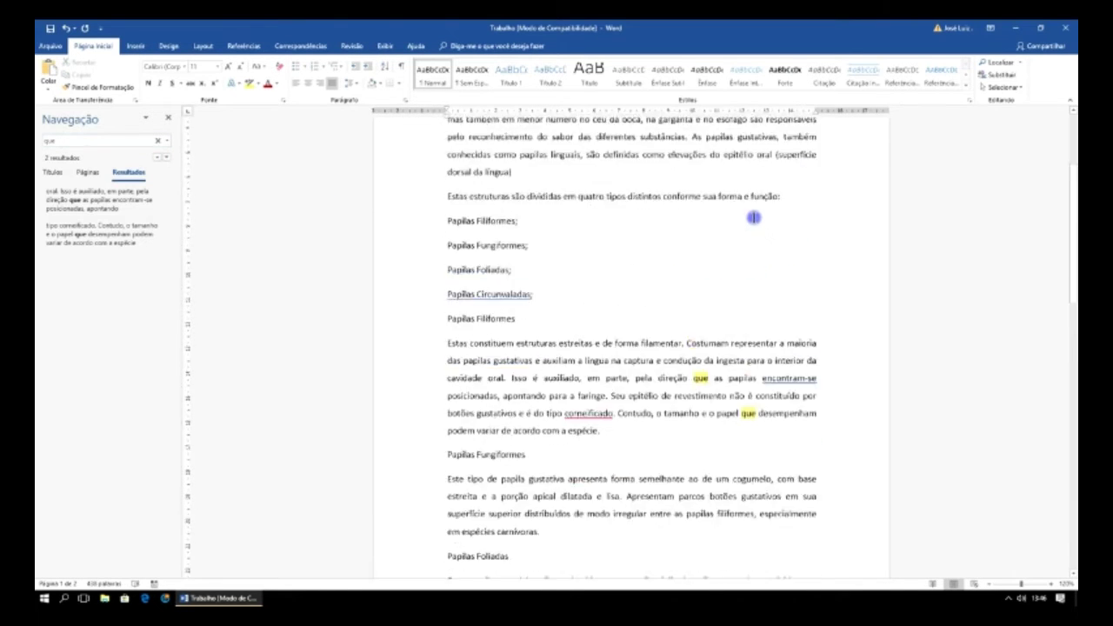
scroll(800, 214, "up", 3)
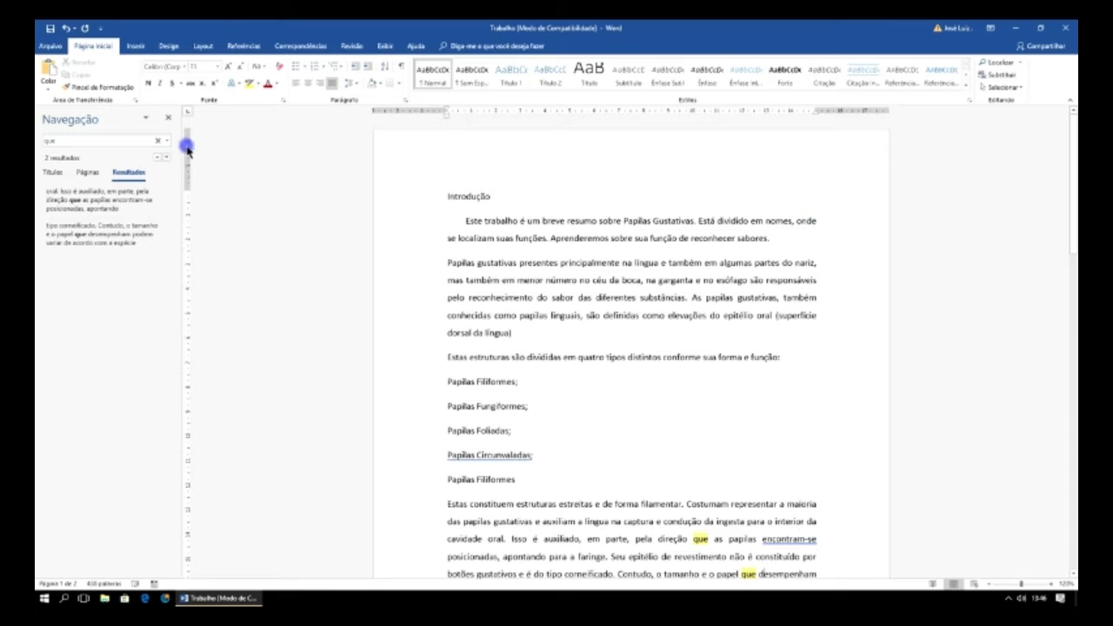
left_click(168, 117)
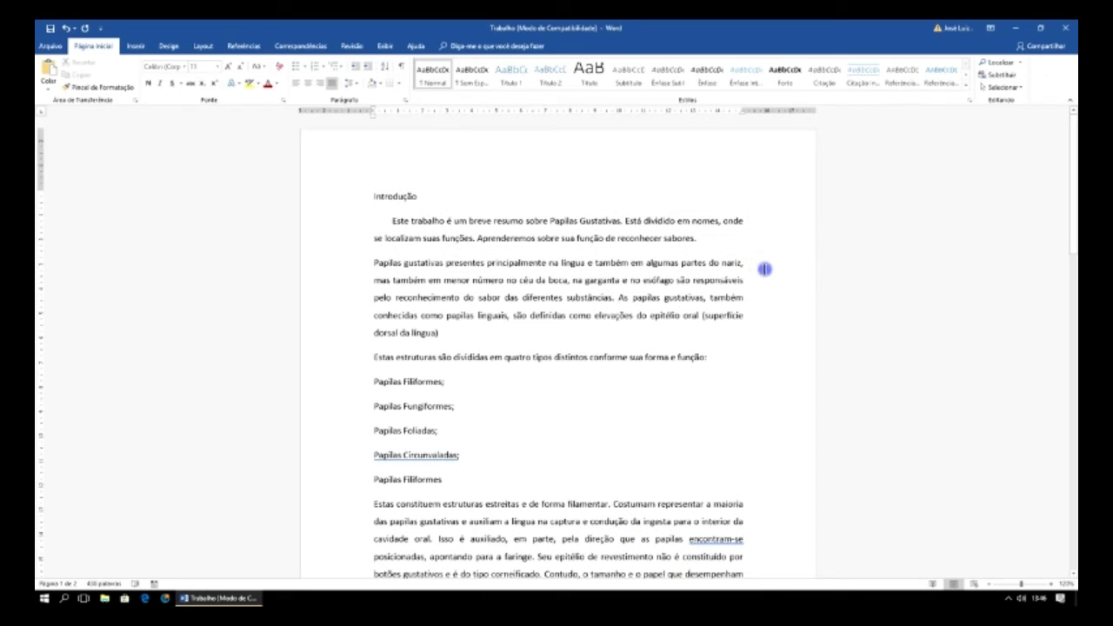
scroll(764, 268, "down", 1)
scroll(762, 268, "down", 1)
scroll(773, 266, "down", 1)
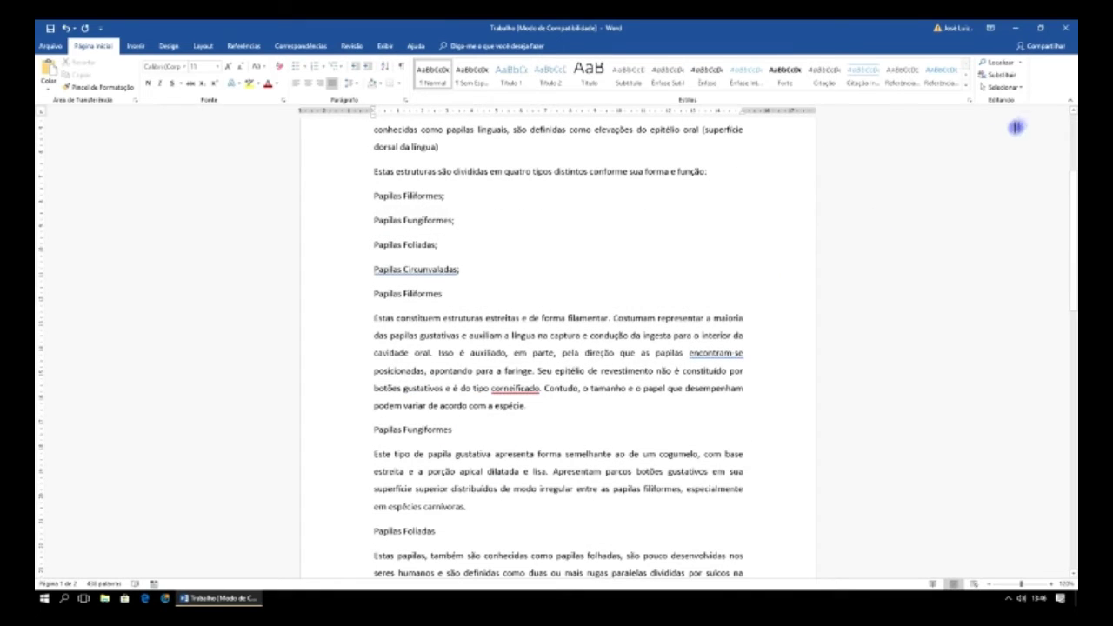
left_click(995, 61)
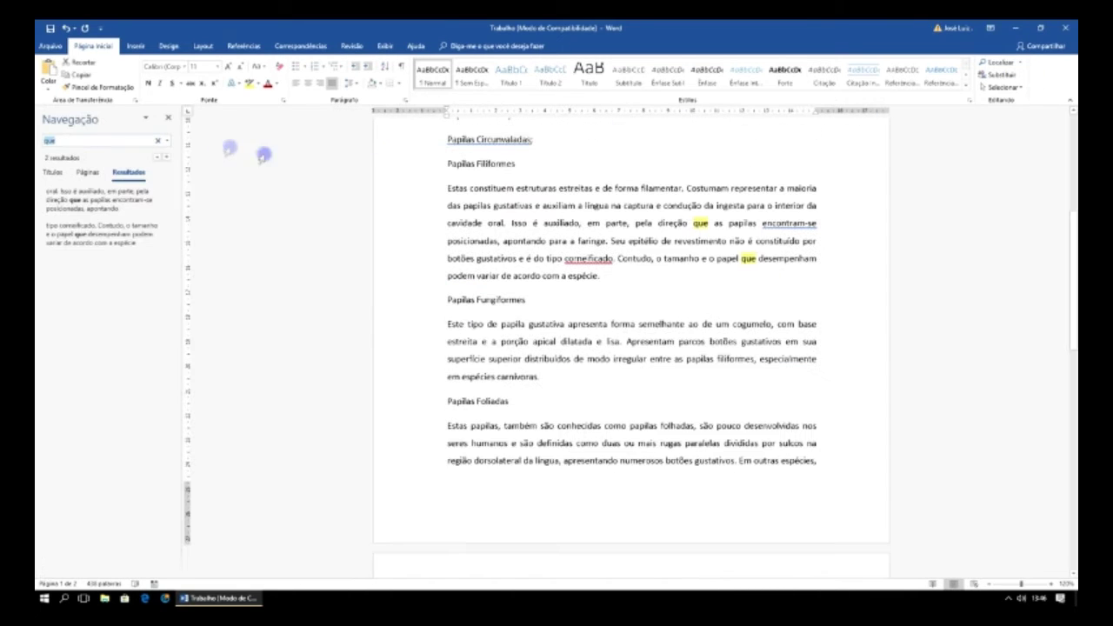
left_click(157, 156)
left_click(120, 153)
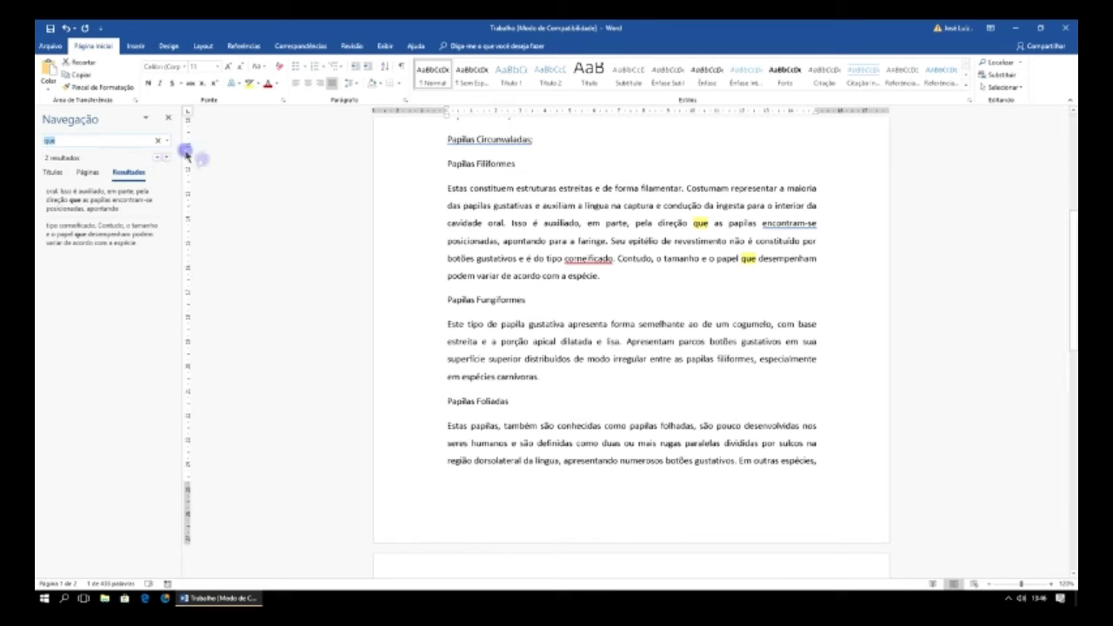
left_click(166, 119)
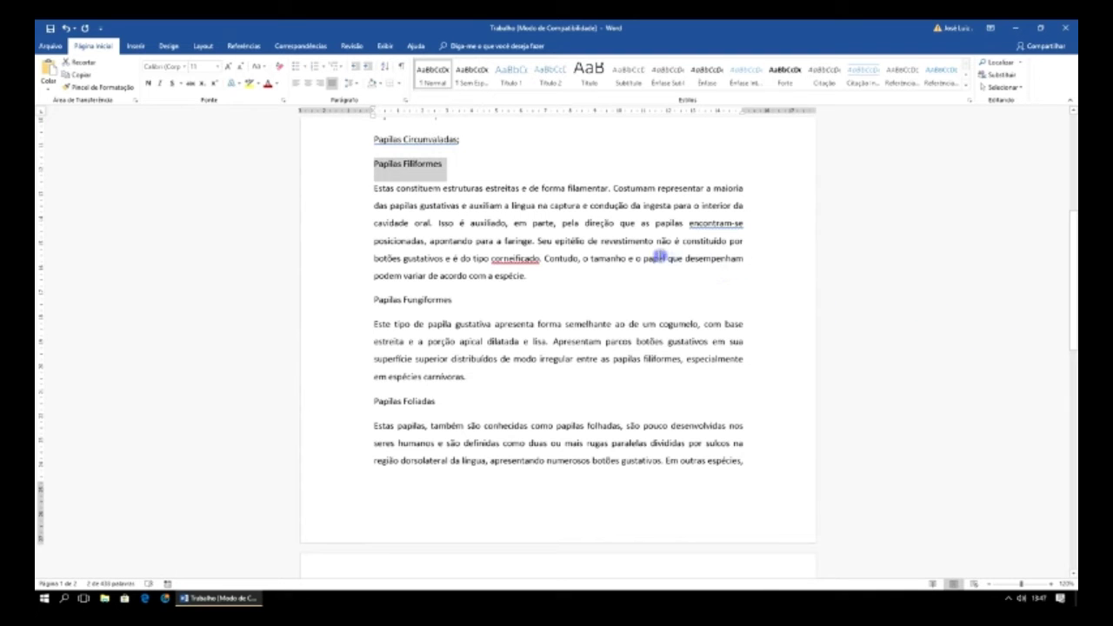
scroll(836, 270, "up", 3)
scroll(856, 257, "up", 2)
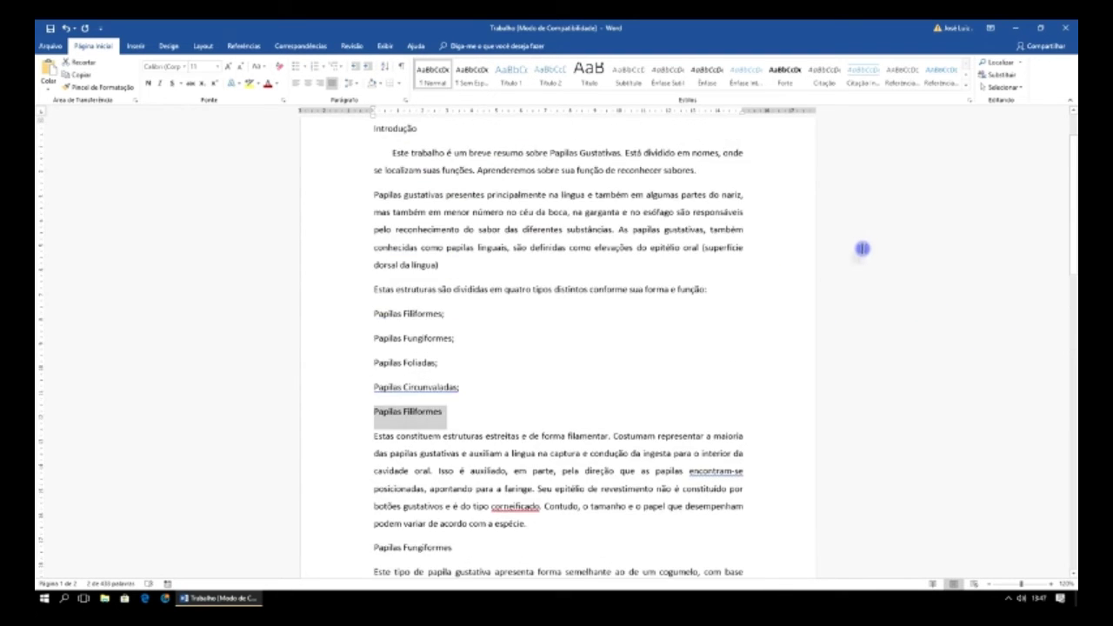
scroll(862, 249, "up", 1)
left_click(1011, 88)
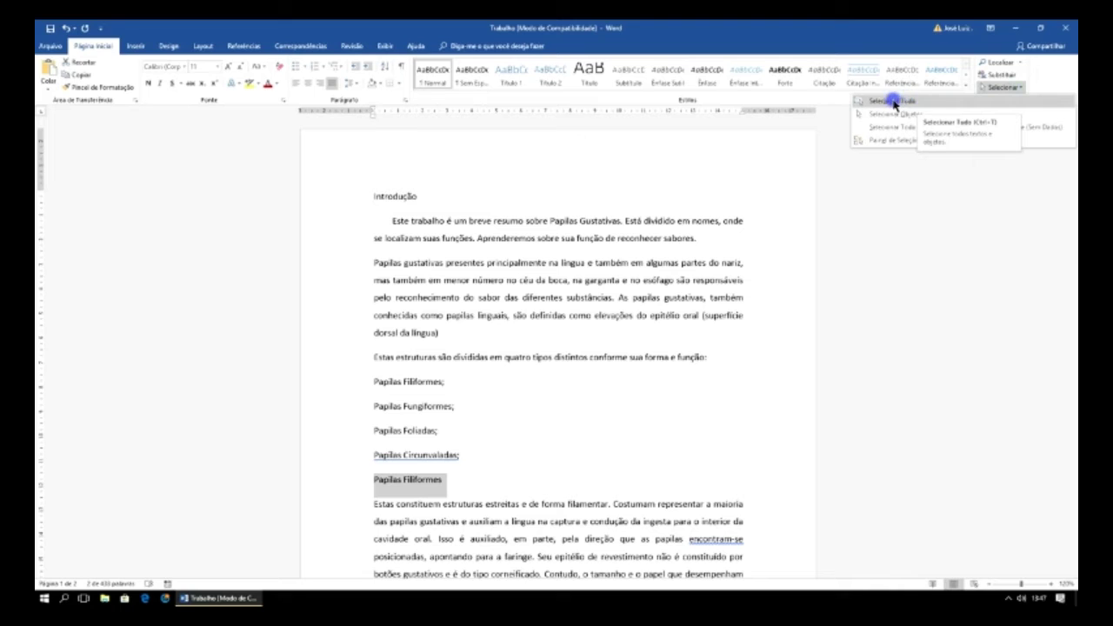
left_click(901, 102)
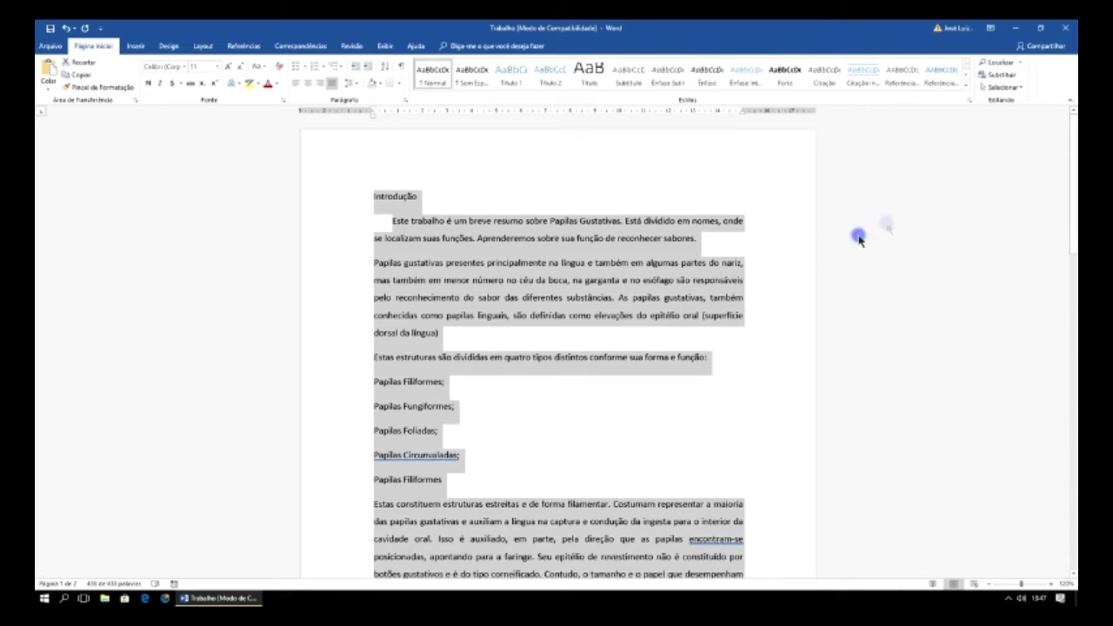
left_click(1019, 90)
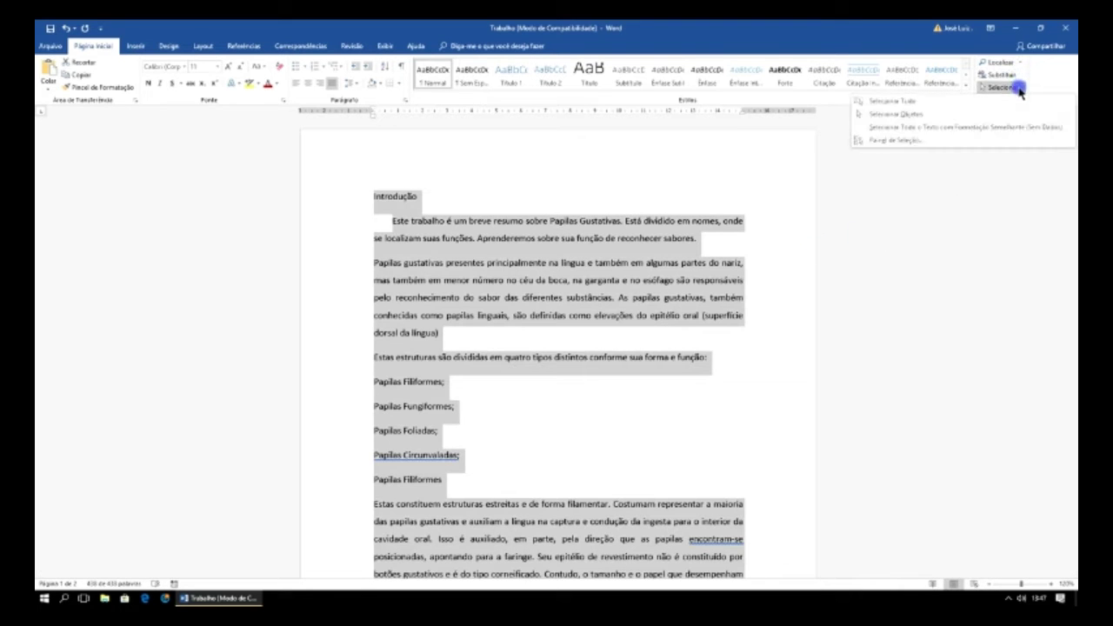
left_click(939, 120)
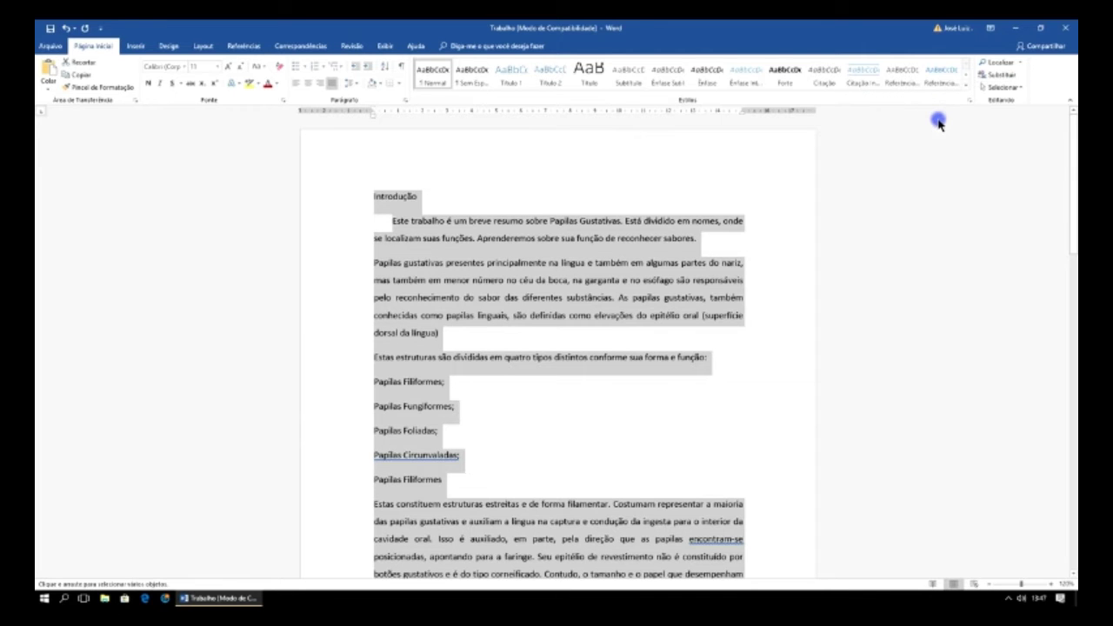
scroll(876, 193, "down", 3)
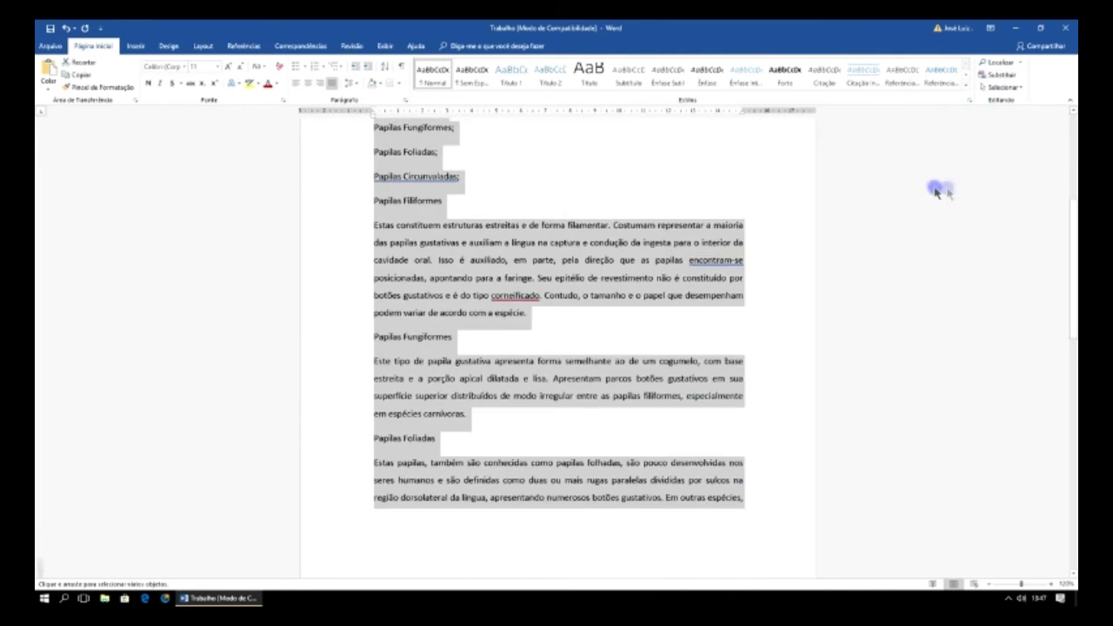
scroll(981, 182, "up", 5)
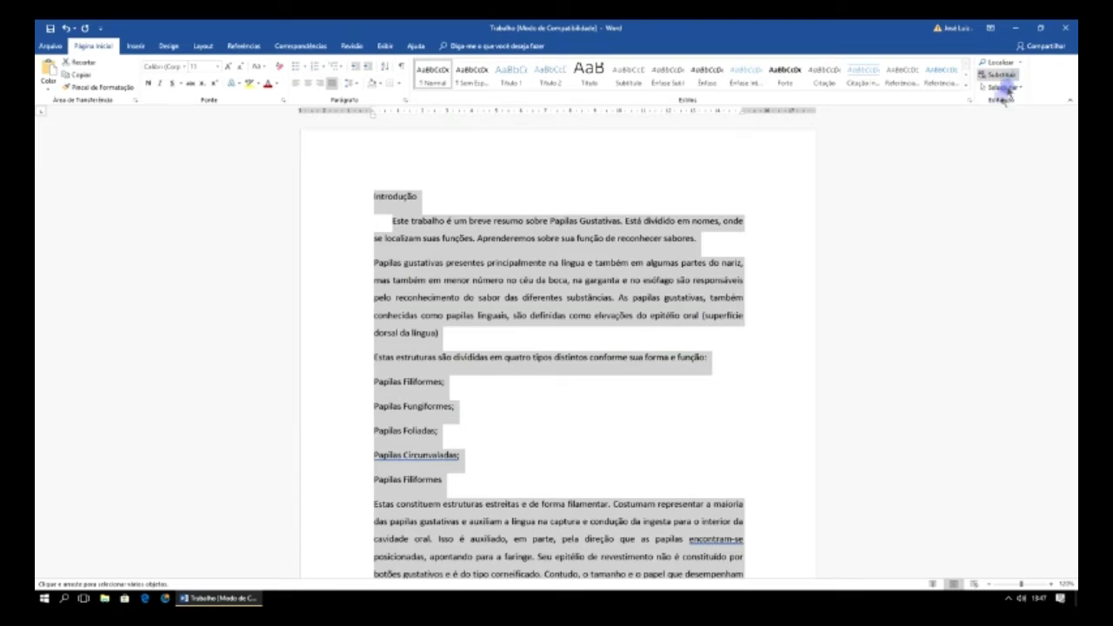
left_click(1017, 88)
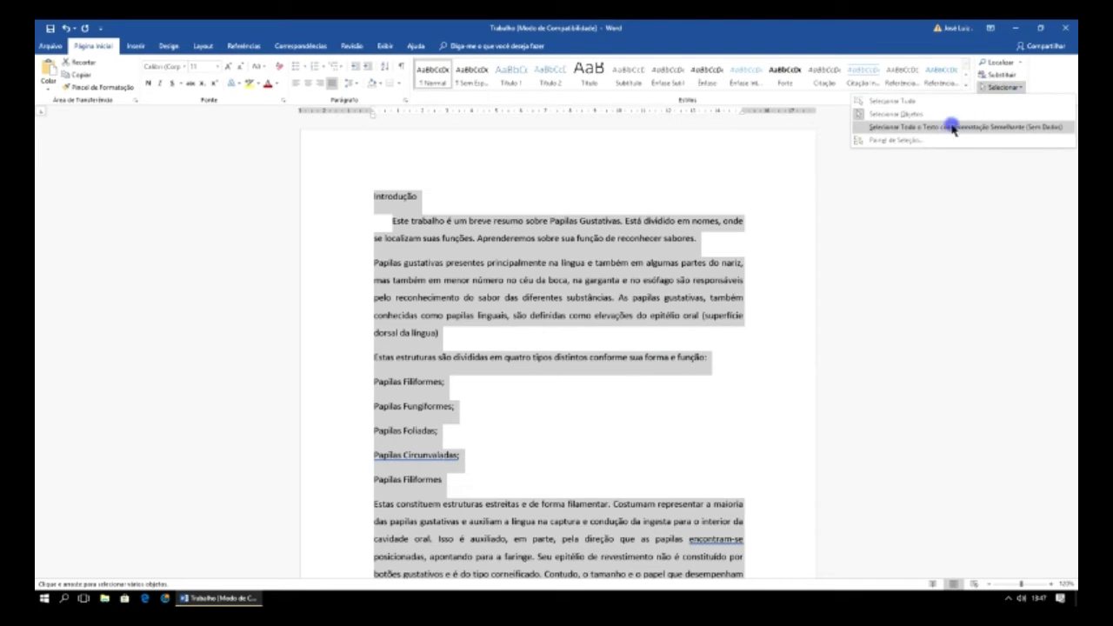
left_click(827, 245)
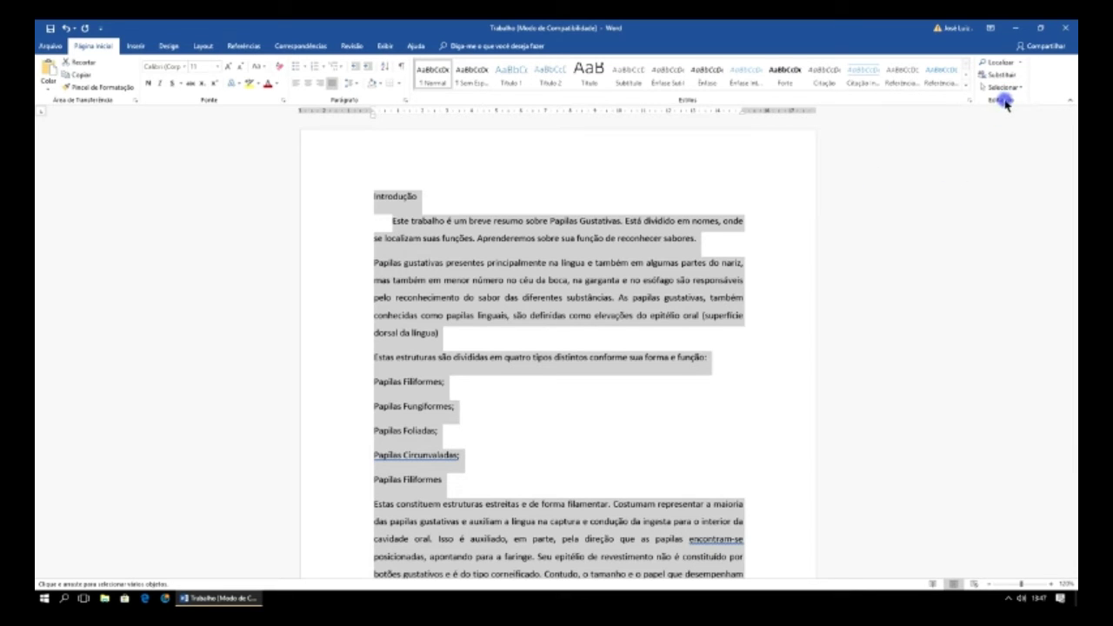
scroll(717, 261, "down", 3)
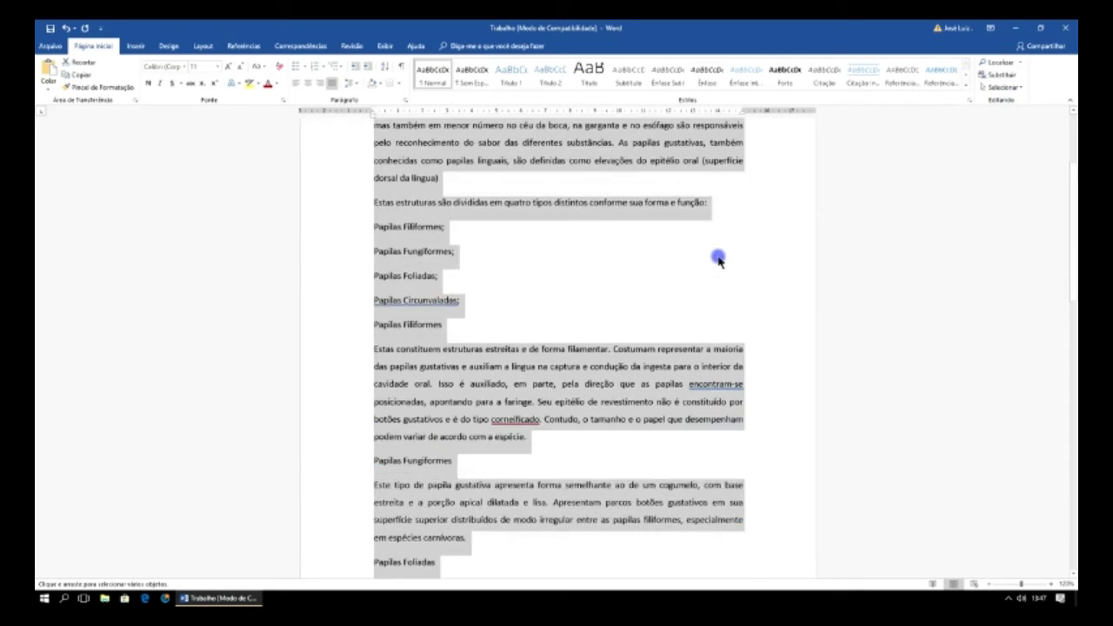
scroll(717, 260, "down", 2)
scroll(717, 261, "up", 5)
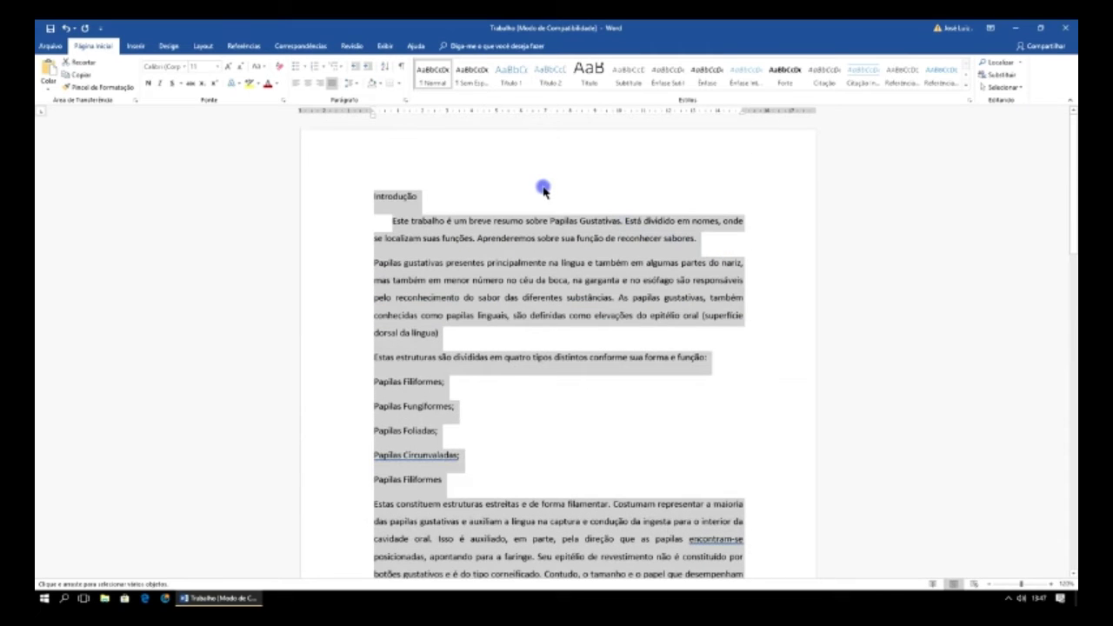
left_click(732, 266)
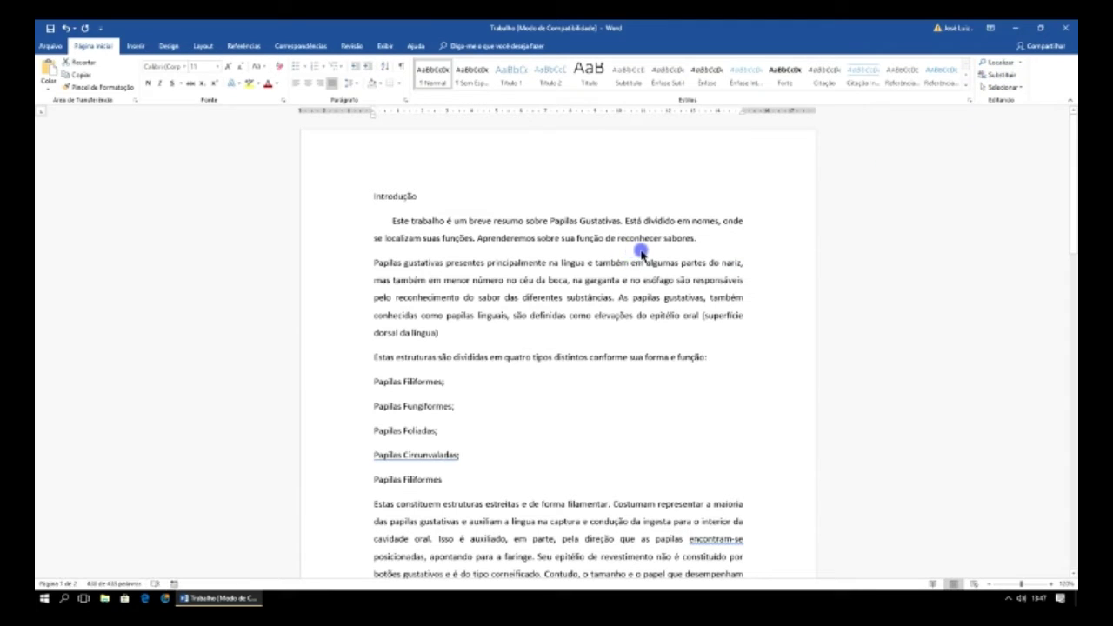
- Select the whole essay and give it orange paragraph shading
left_click(532, 259)
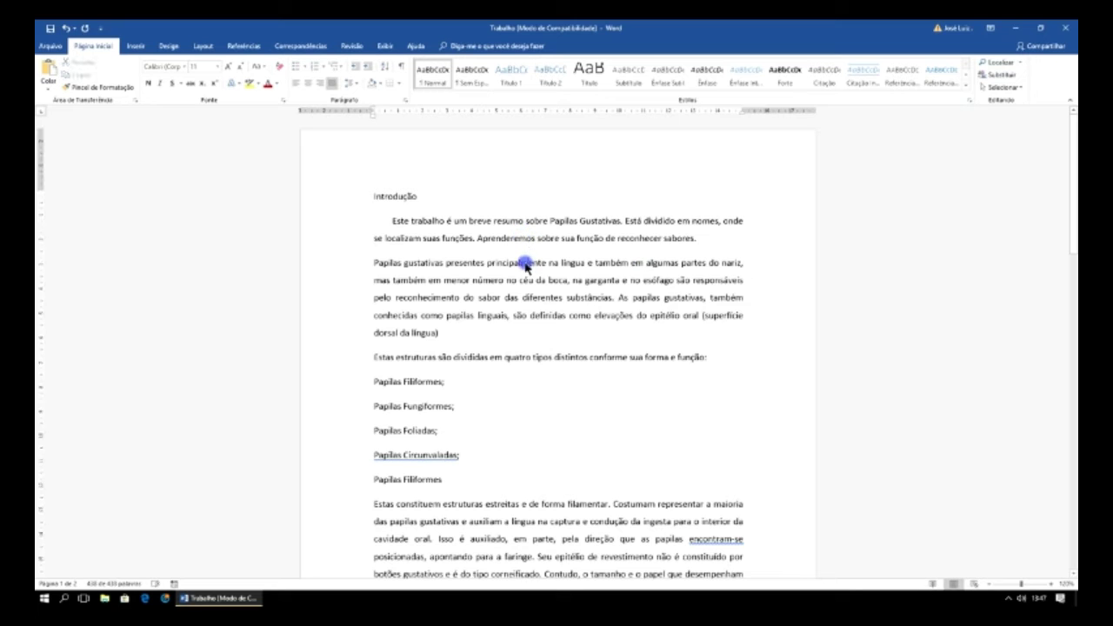
key("ctrl+t")
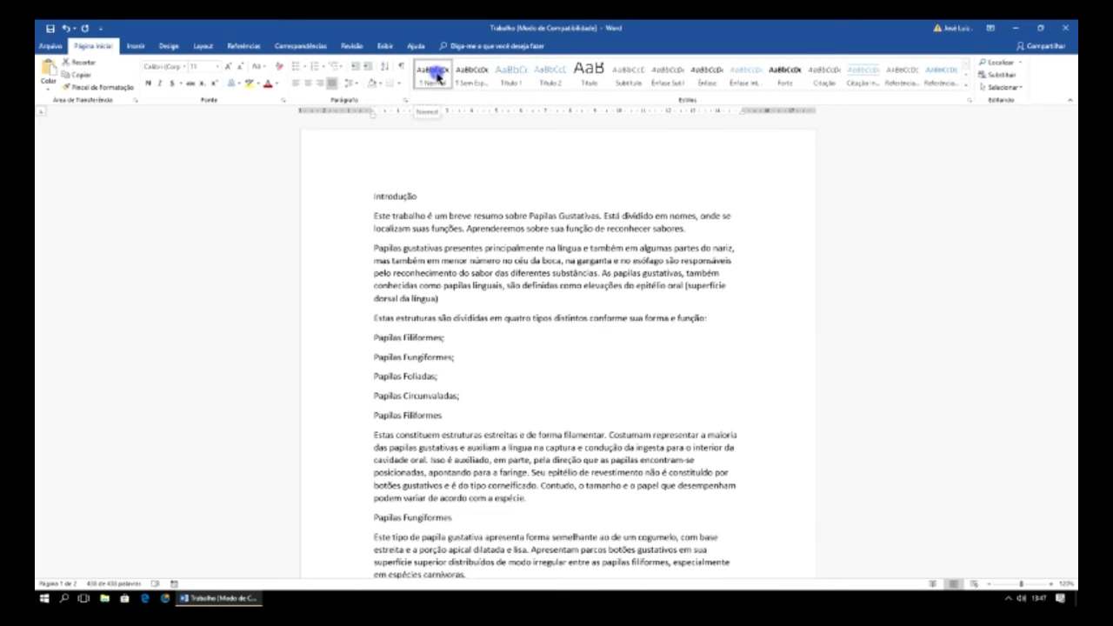
key("ctrl+a")
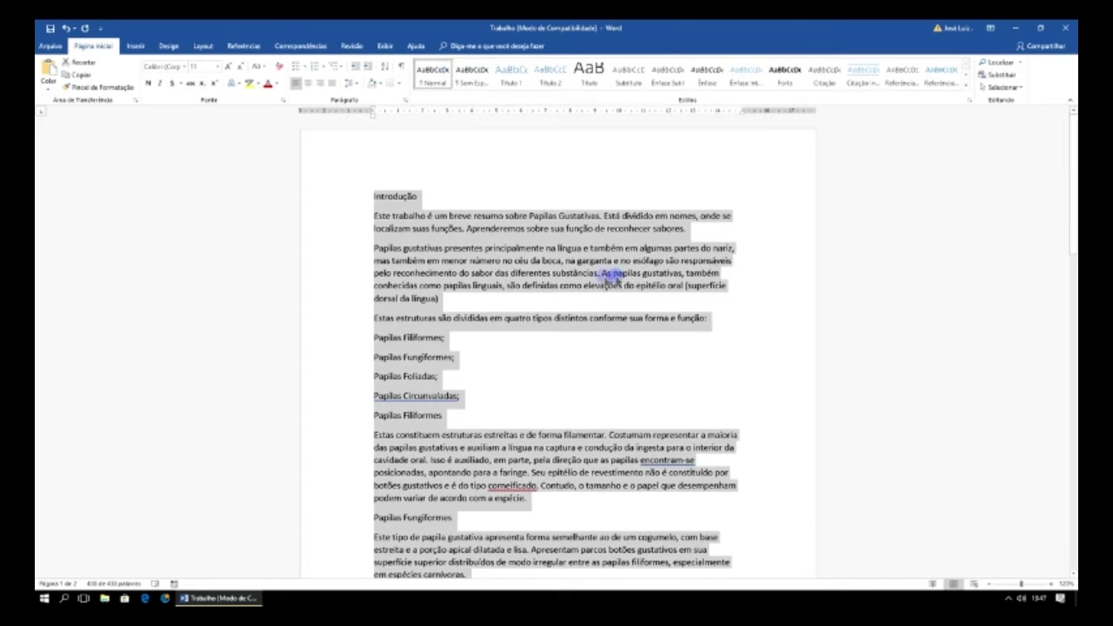
left_click(379, 84)
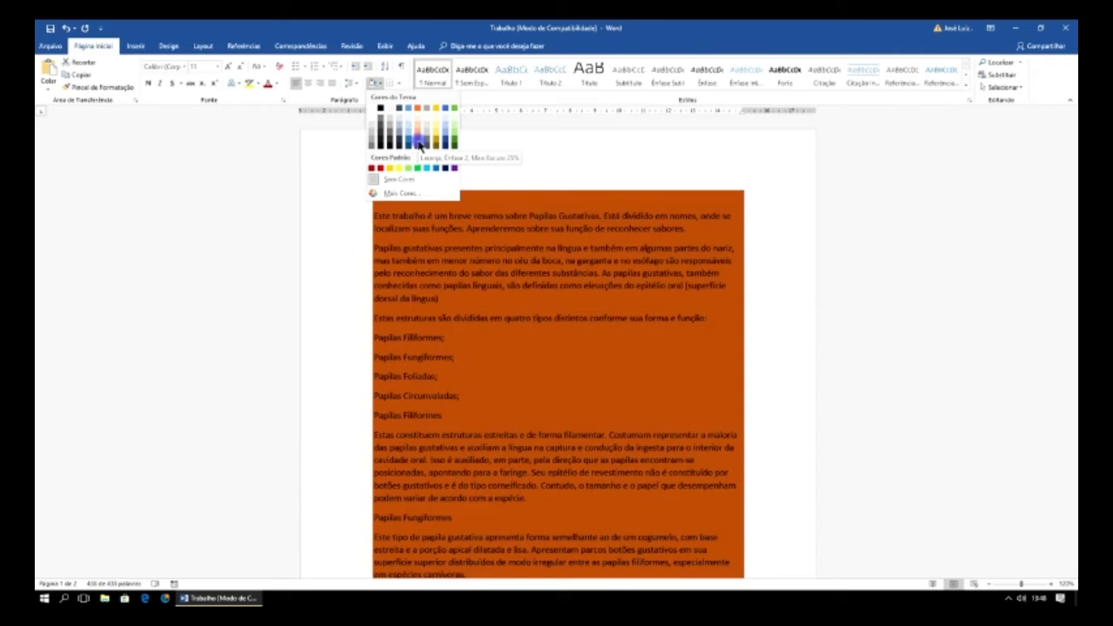
left_click(419, 146)
left_click(759, 242)
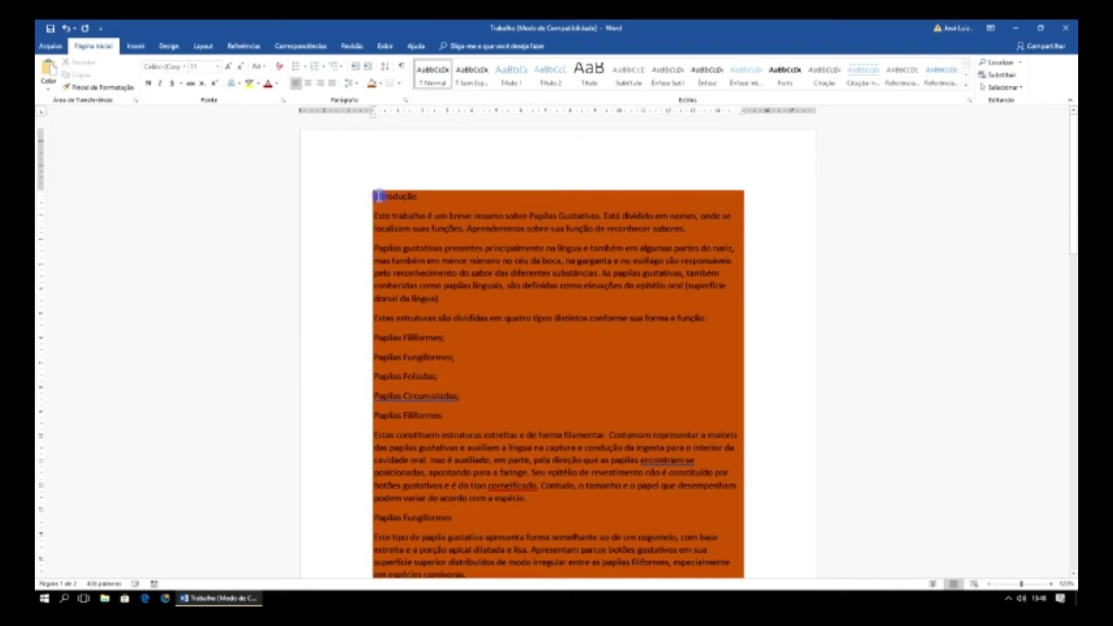
- Make all the text white and bold
key("ctrl+a")
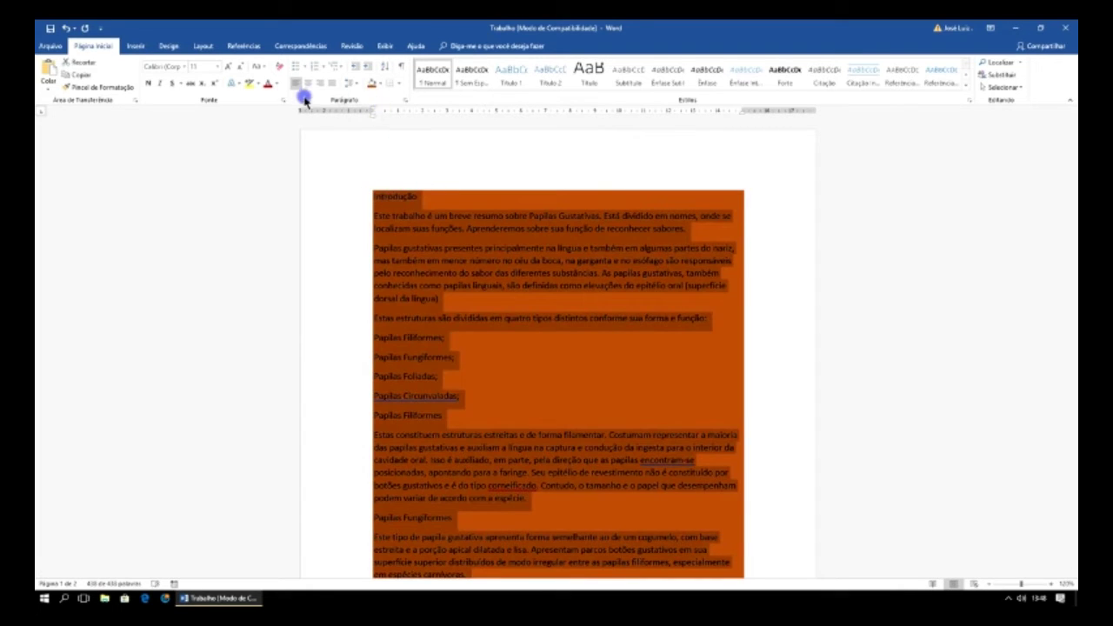
left_click(279, 83)
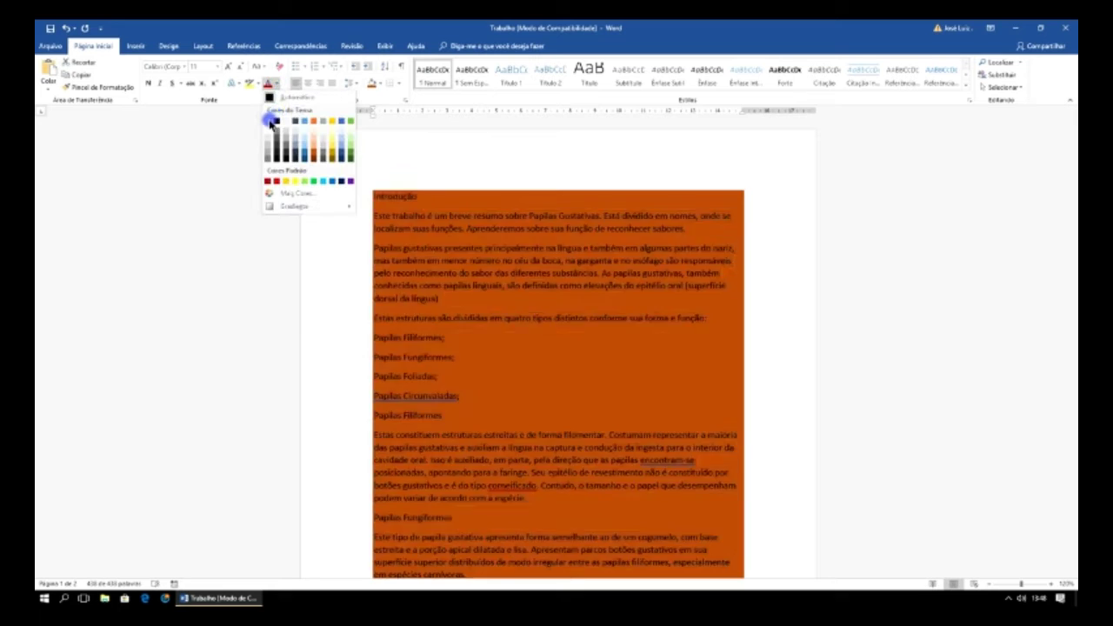
left_click(268, 125)
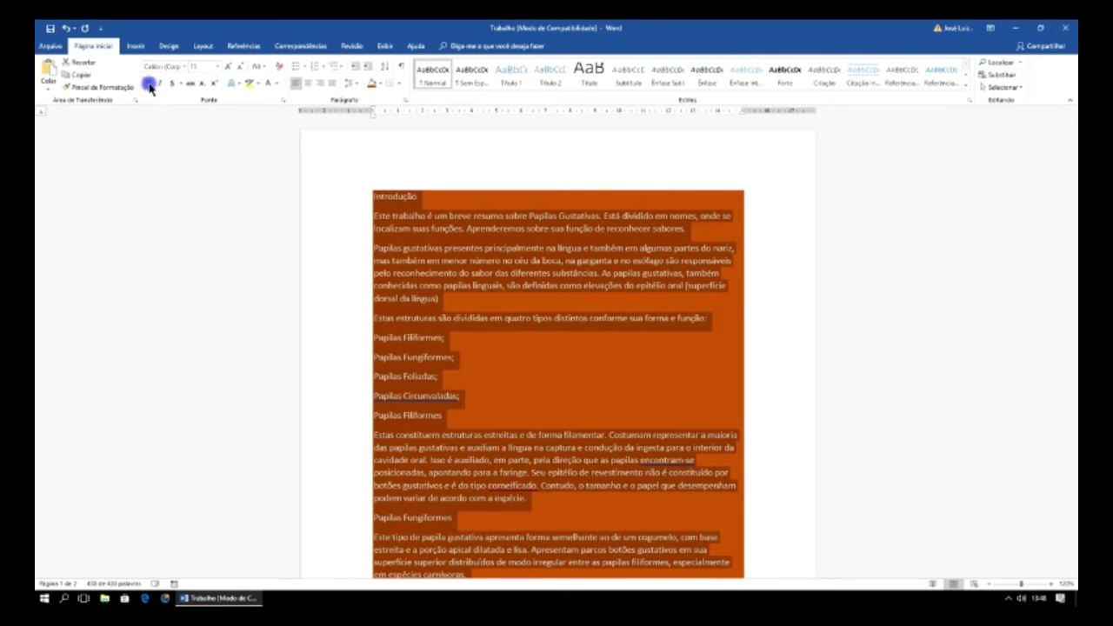
left_click(149, 84)
left_click(739, 250)
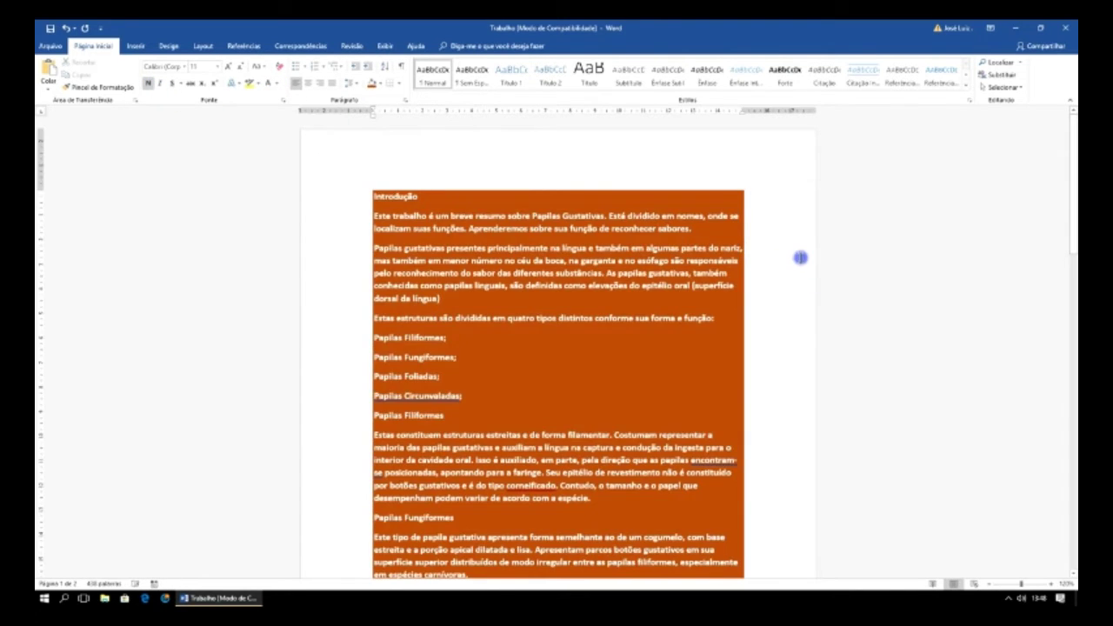
scroll(777, 257, "down", 3)
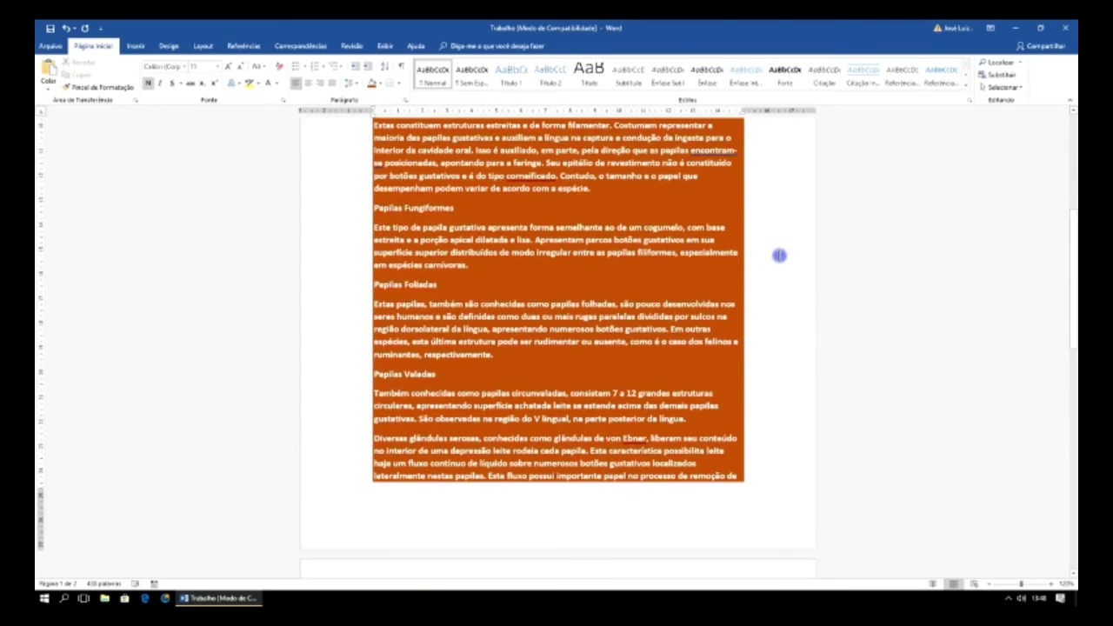
scroll(778, 226, "up", 3)
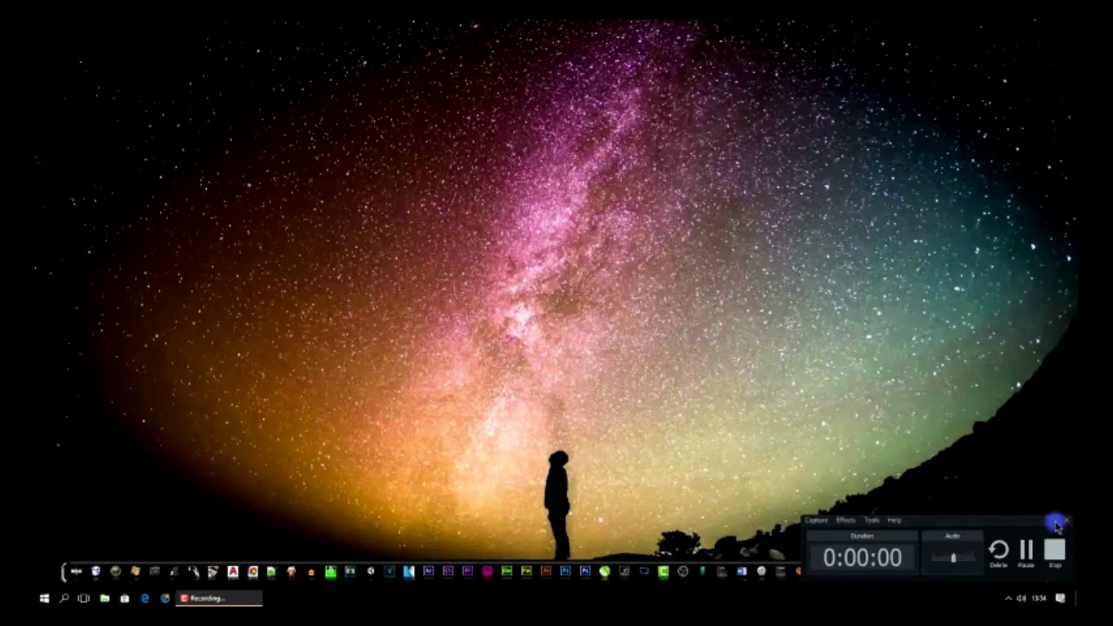
- Close Word to return to the Windows desktop
left_click(1056, 525)
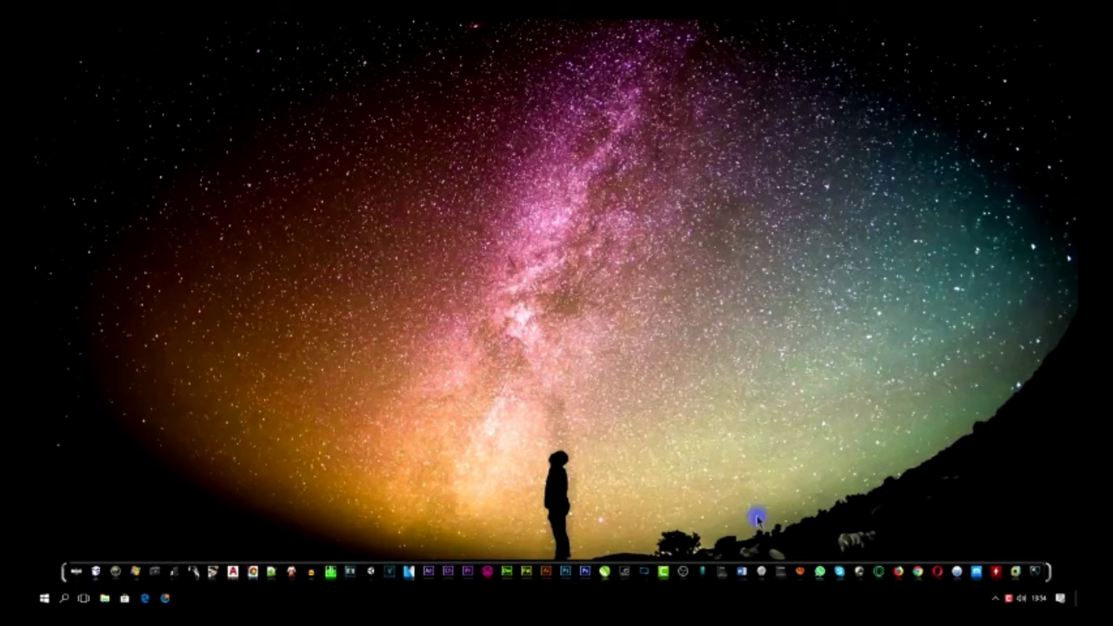
- Launch Word 2016 and choose Documento em branco
left_click(744, 574)
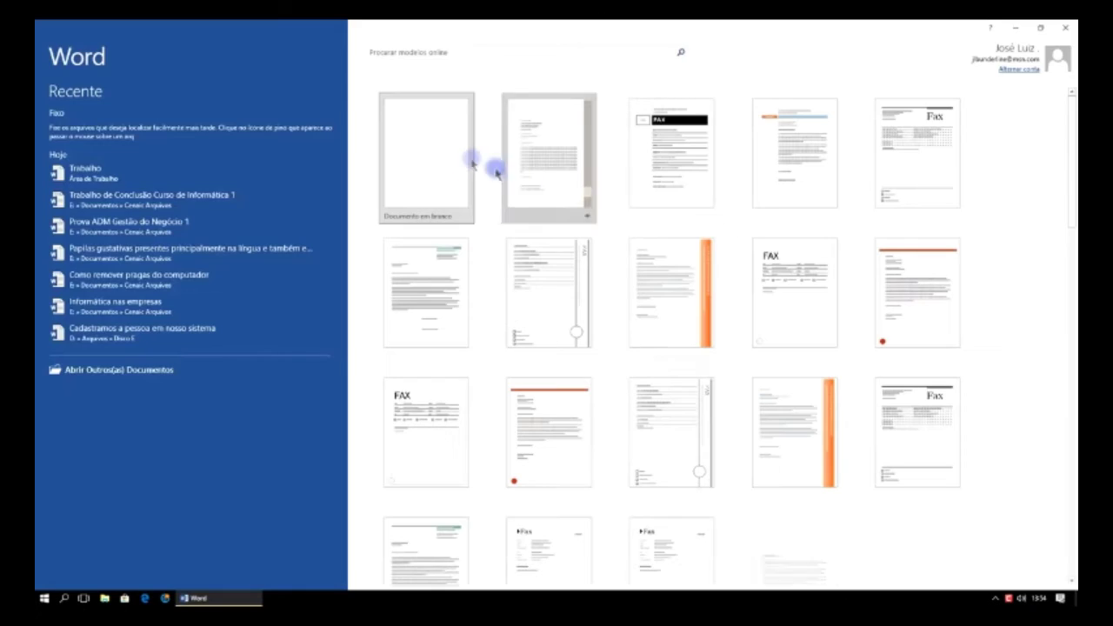
left_click(435, 149)
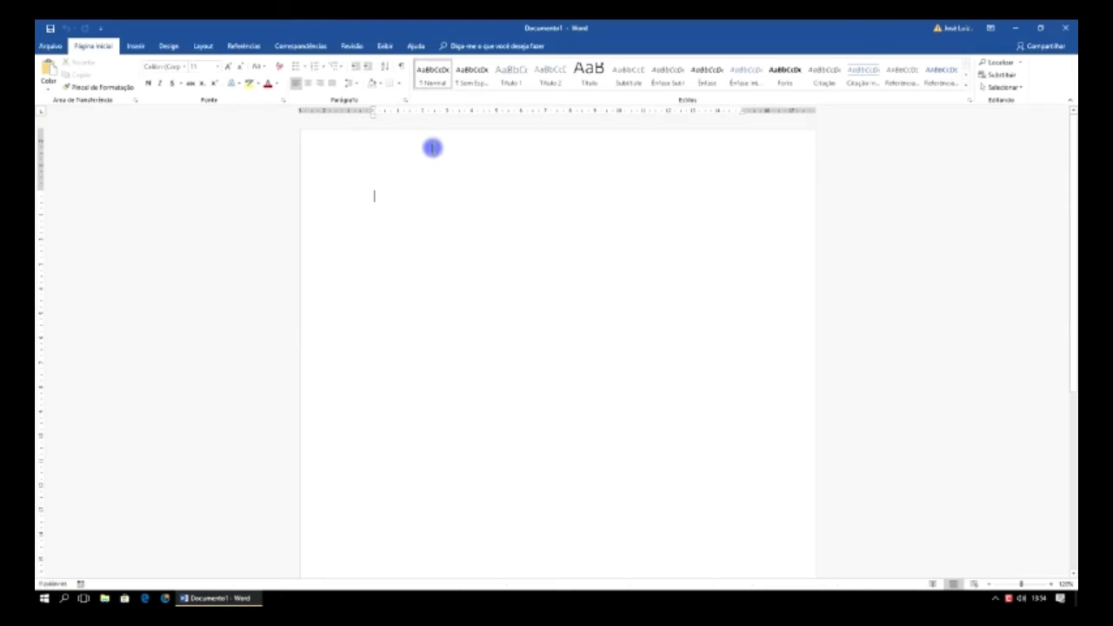
- Insert the Animação cover page from the Folha de Rosto gallery
left_click(135, 49)
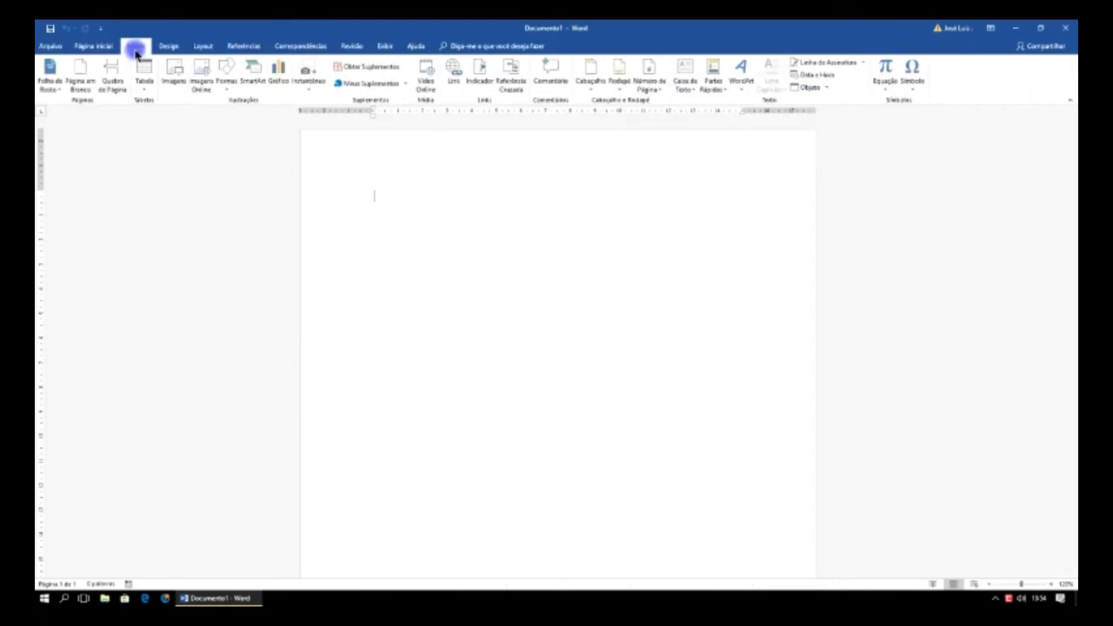
left_click(268, 242)
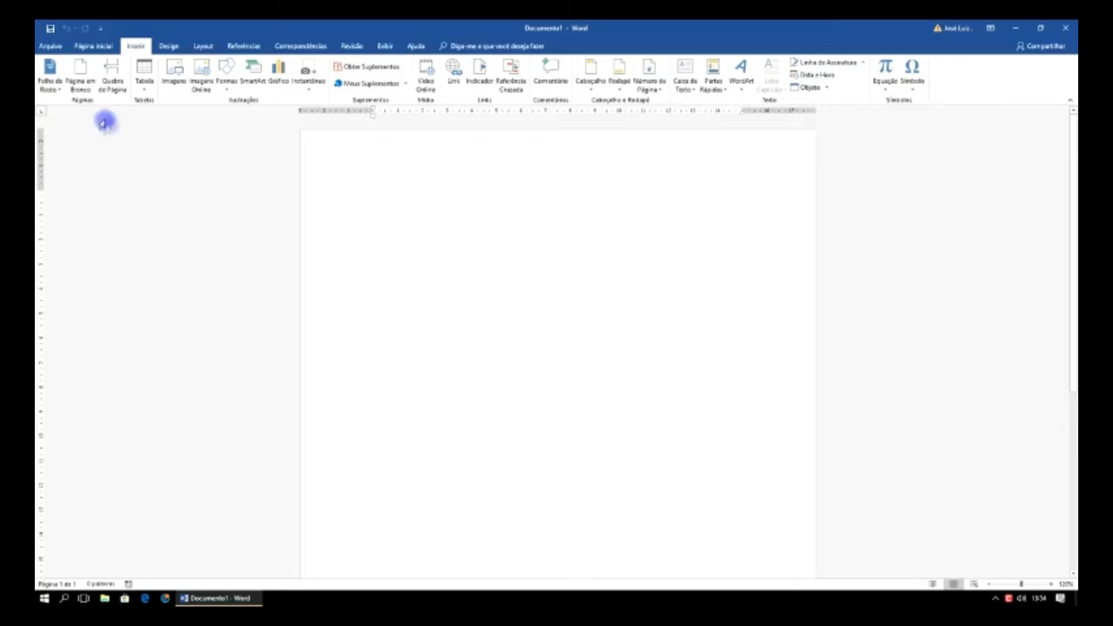
left_click(56, 86)
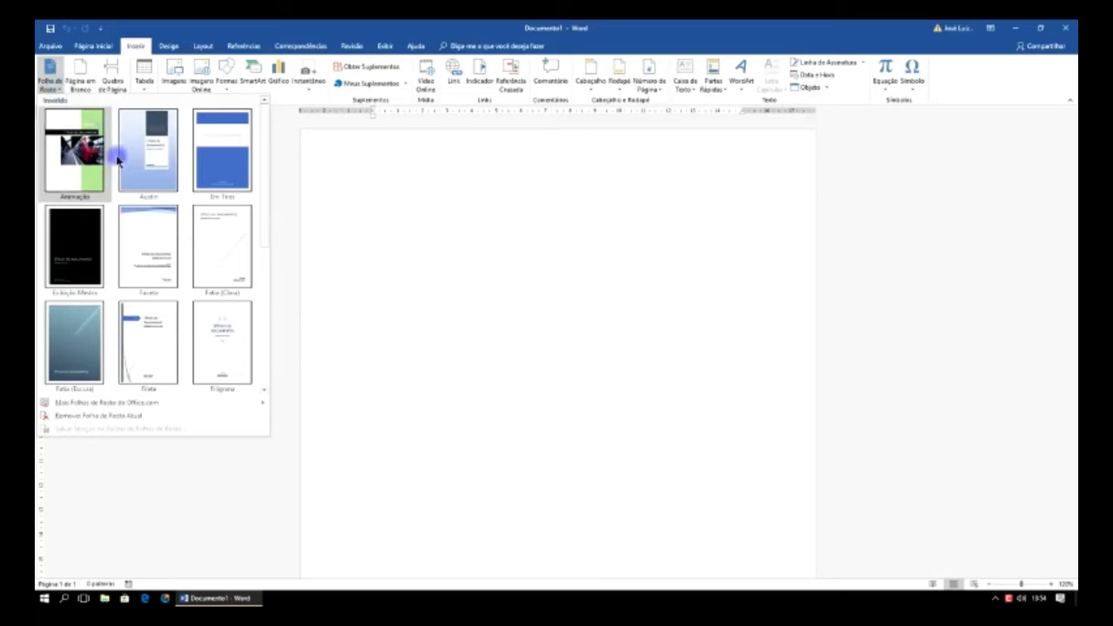
mouse_move(263, 213)
left_mouse_down()
mouse_move(265, 356)
mouse_move(278, 166)
left_mouse_up()
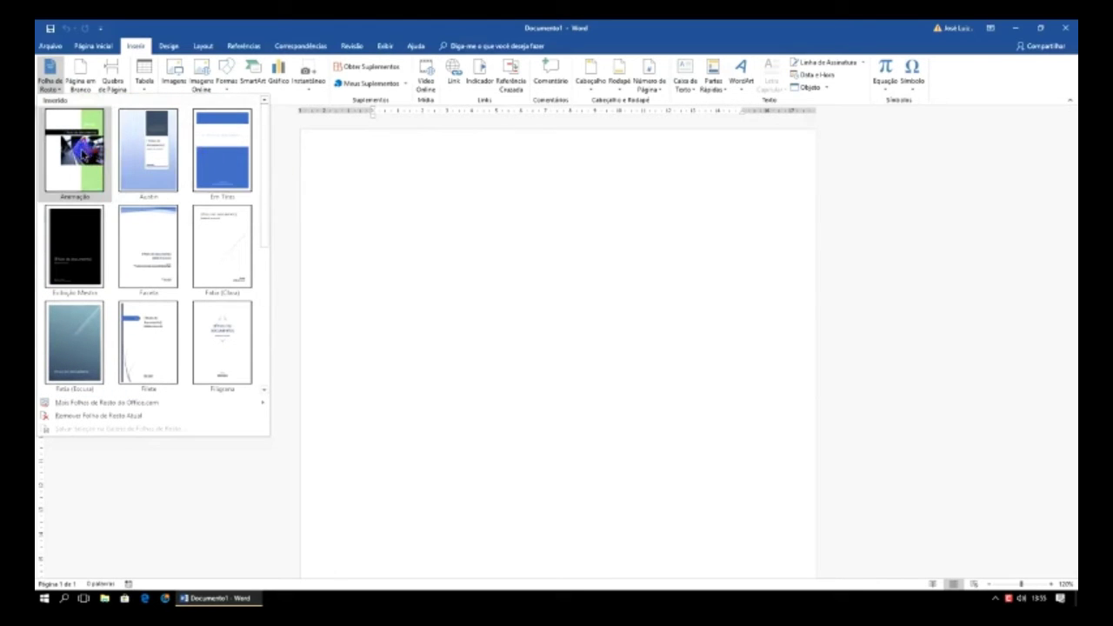
left_click(82, 150)
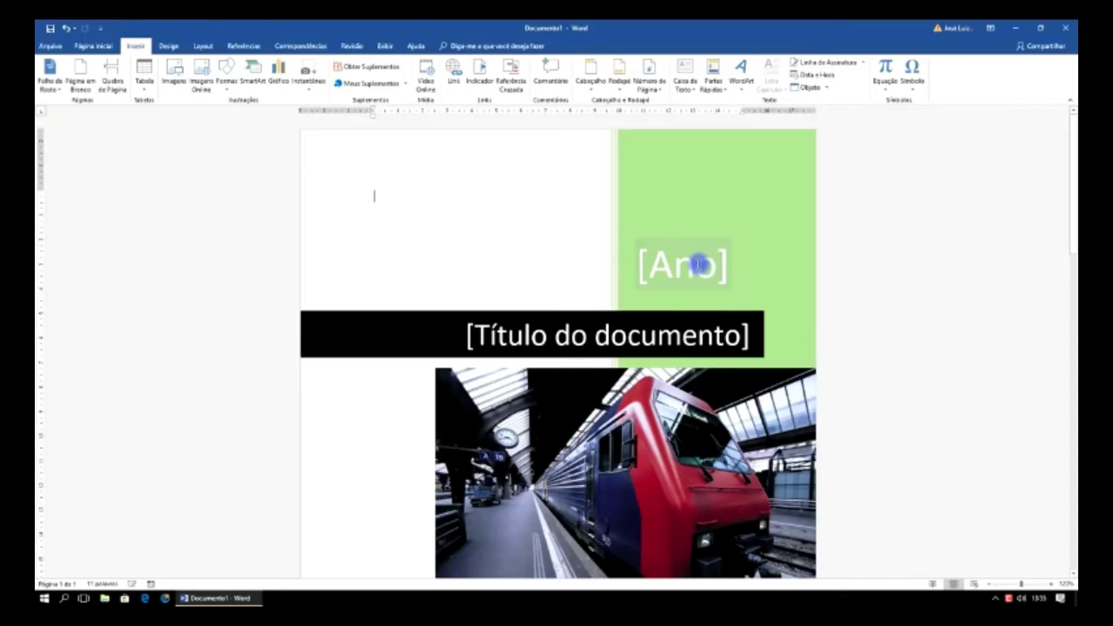
- Inspect the cover's [Ano] and title placeholders and the train photo
left_click(700, 263)
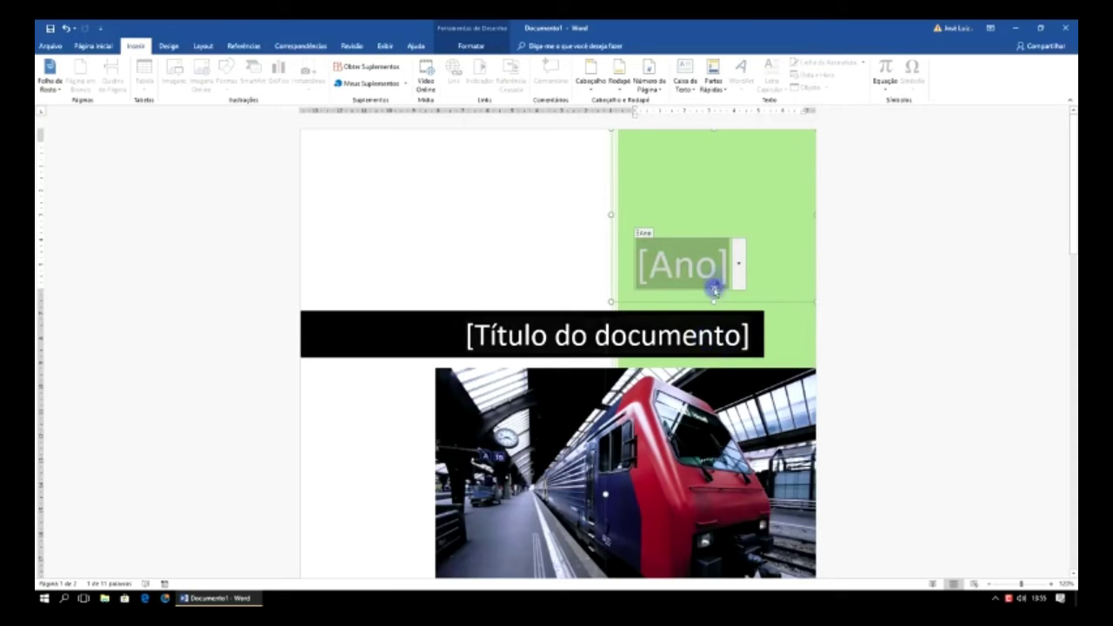
left_click(688, 333)
scroll(886, 343, "down", 1)
scroll(885, 342, "down", 1)
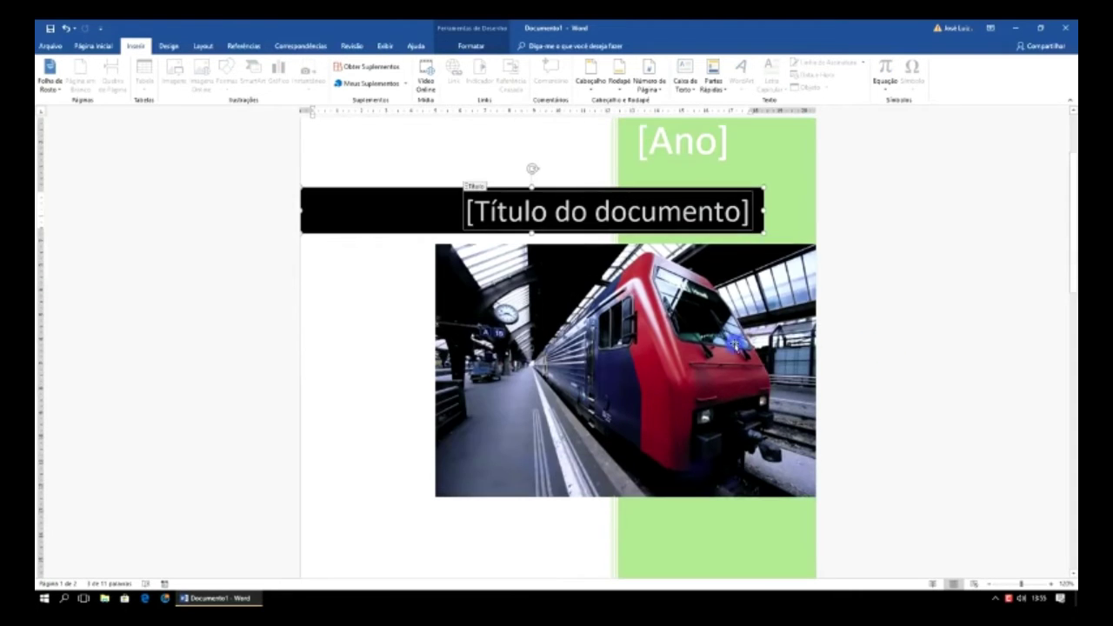
left_click(735, 344)
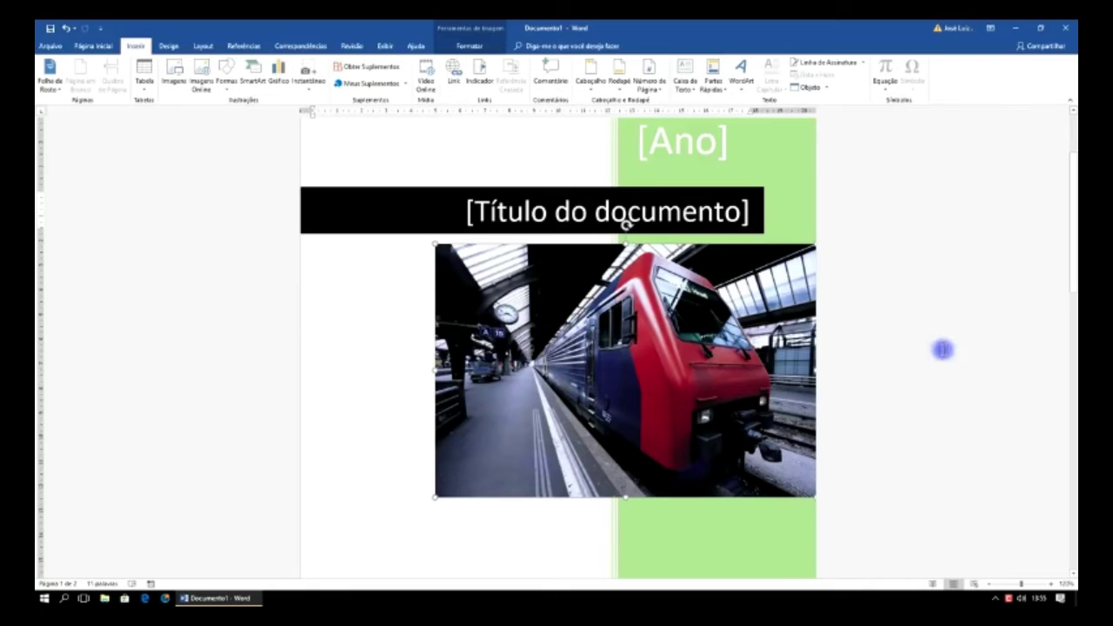
scroll(935, 347, "down", 4)
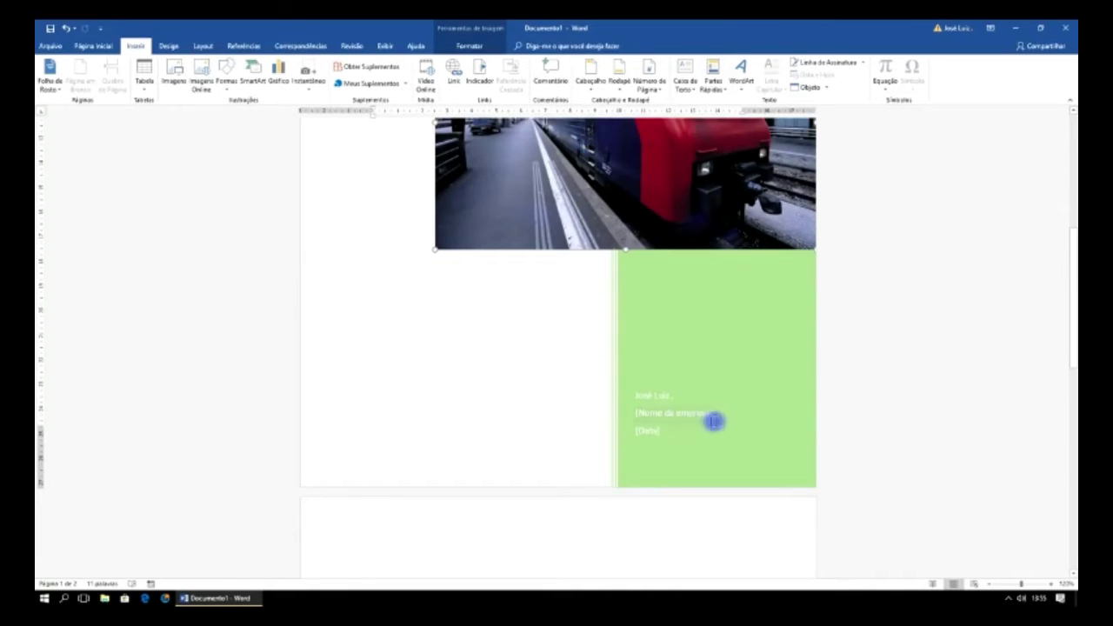
scroll(814, 400, "down", 2)
scroll(932, 340, "down", 2)
scroll(932, 340, "down", 6)
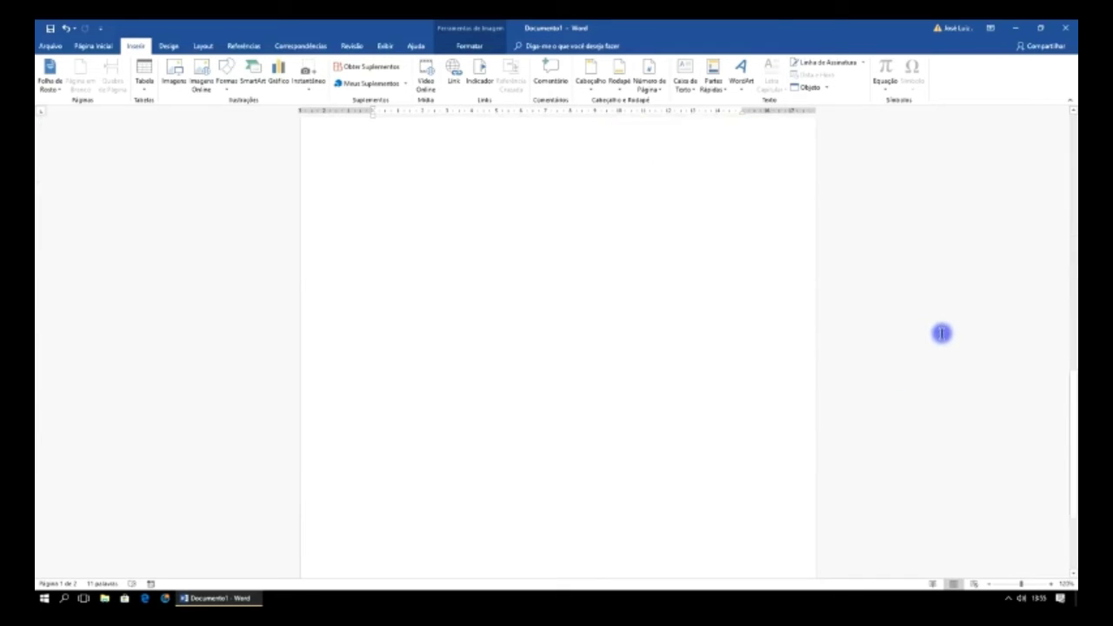
scroll(916, 316, "up", 3)
scroll(916, 314, "up", 3)
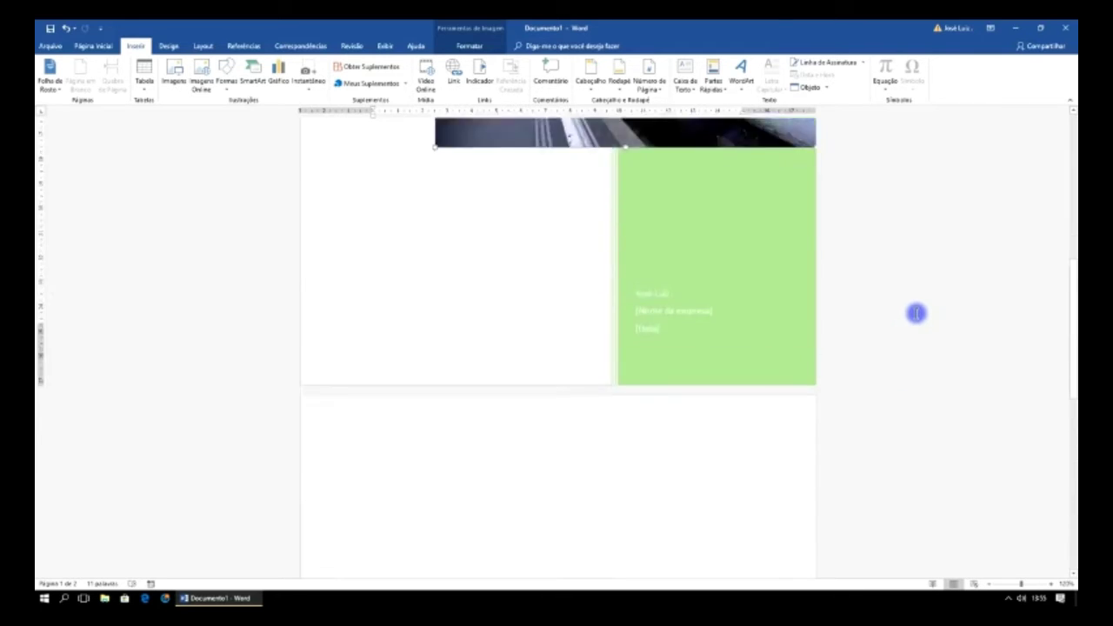
scroll(895, 305, "up", 4)
left_click(49, 74)
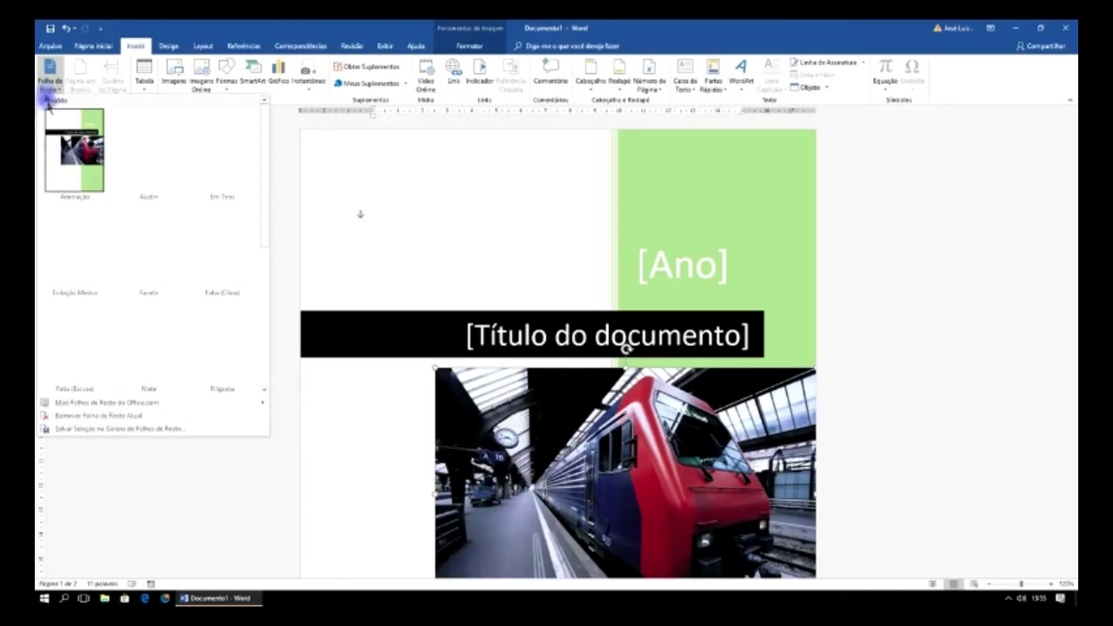
- Replace the cover page with the Austin design
left_click(146, 163)
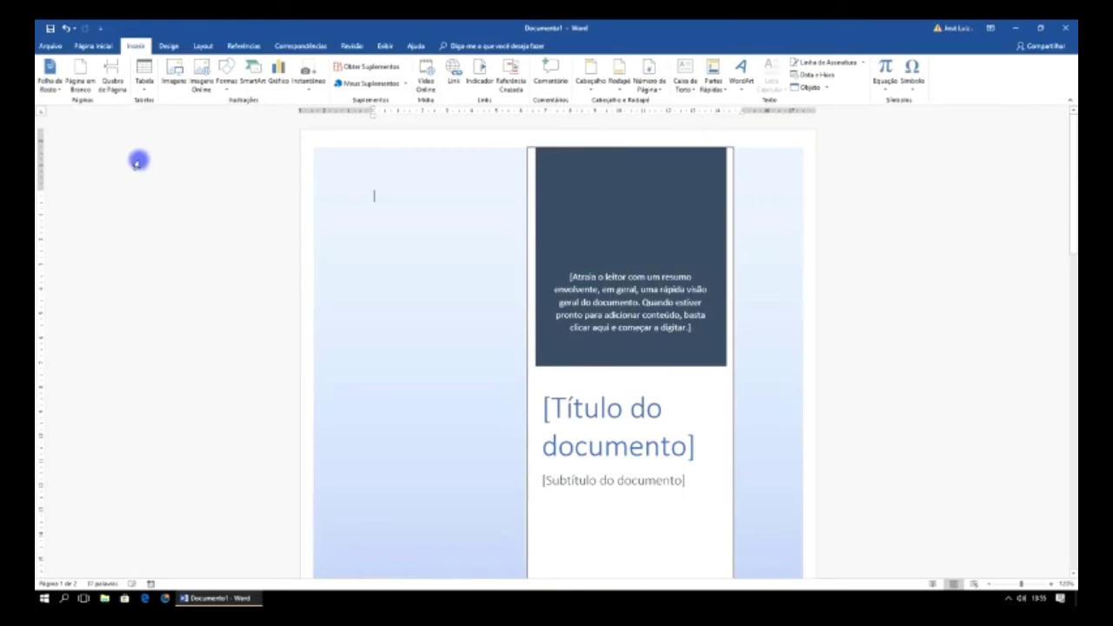
scroll(385, 258, "down", 2)
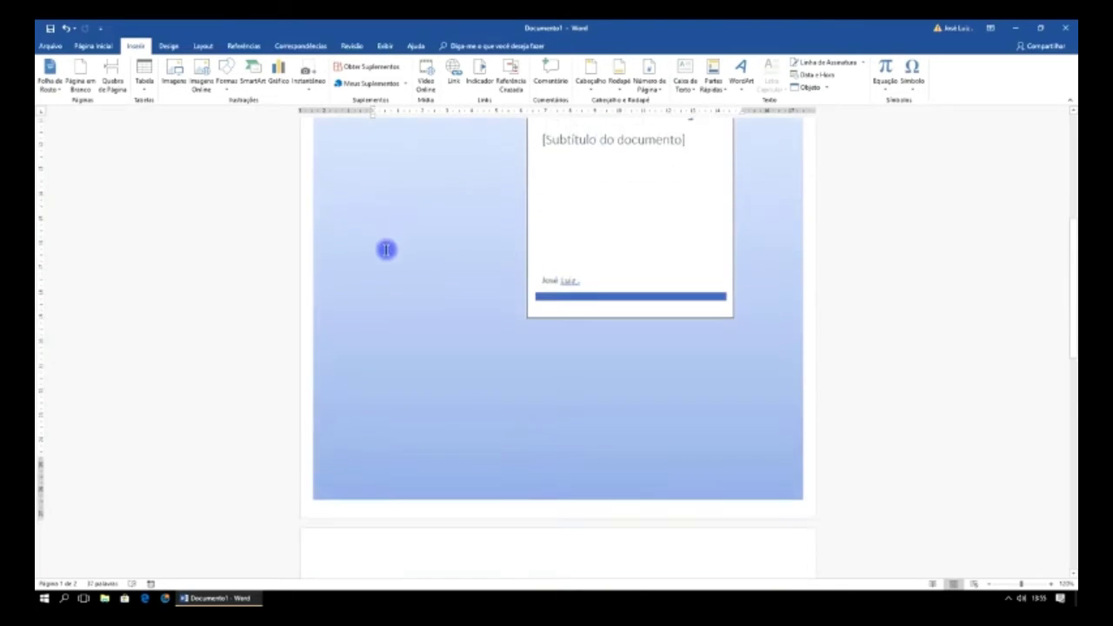
scroll(385, 249, "down", 4)
scroll(390, 242, "up", 2)
scroll(392, 240, "up", 4)
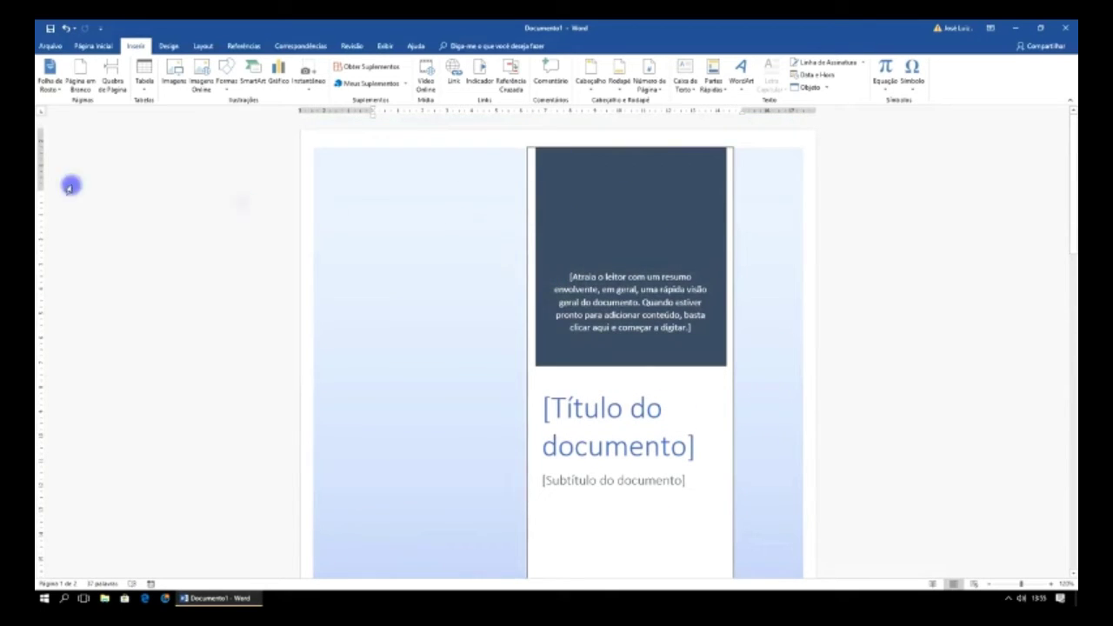
- Switch the cover page to the Filigrana design
left_click(53, 81)
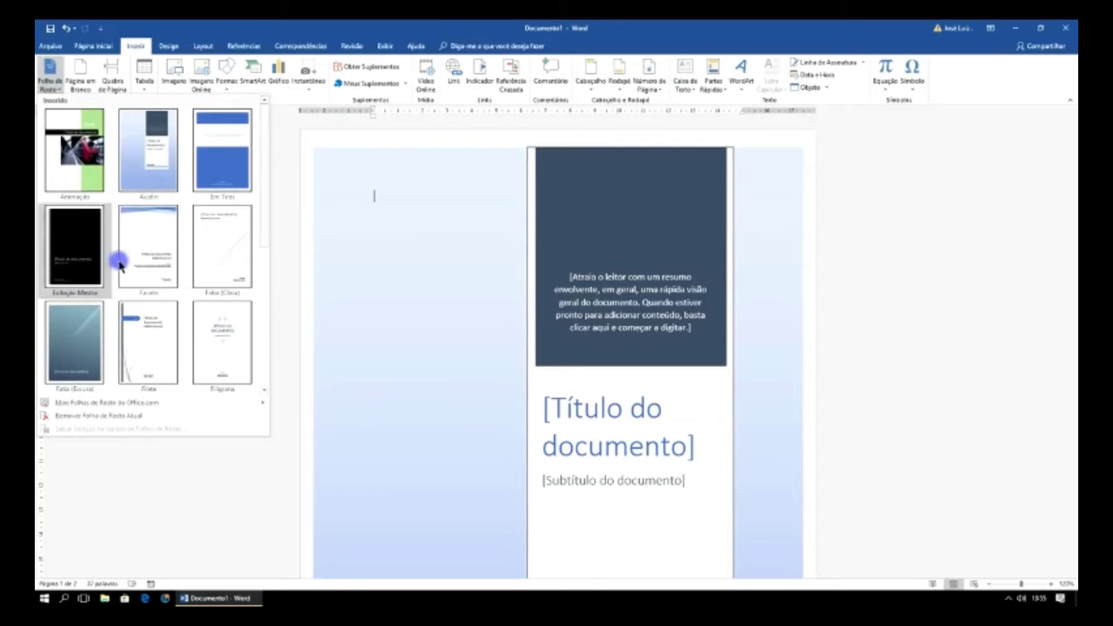
left_click(229, 349)
left_click(228, 349)
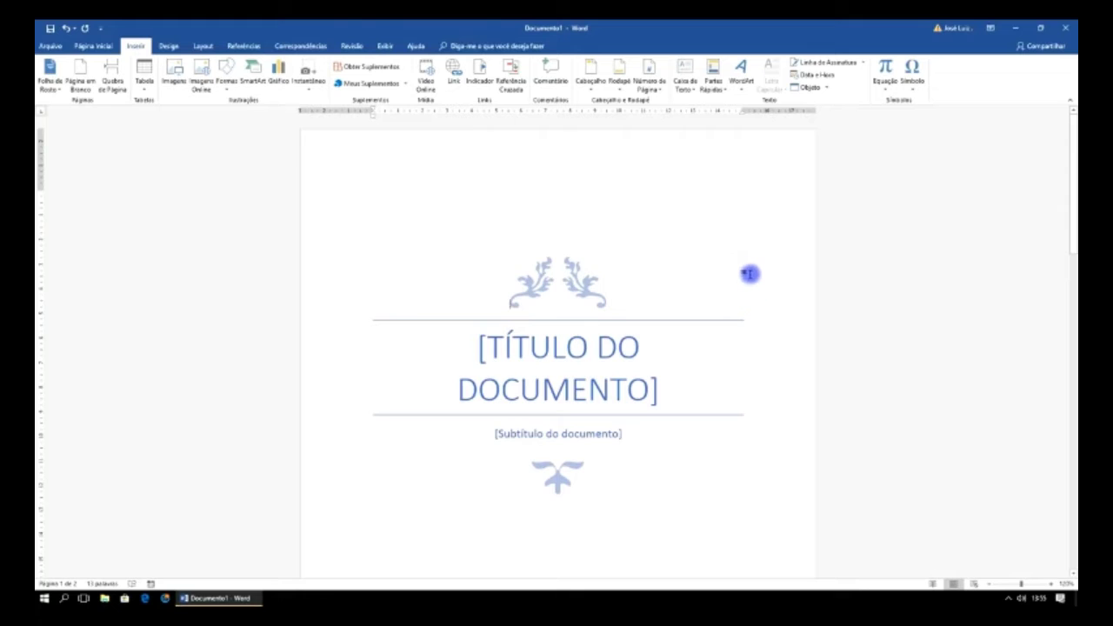
scroll(753, 275, "down", 3)
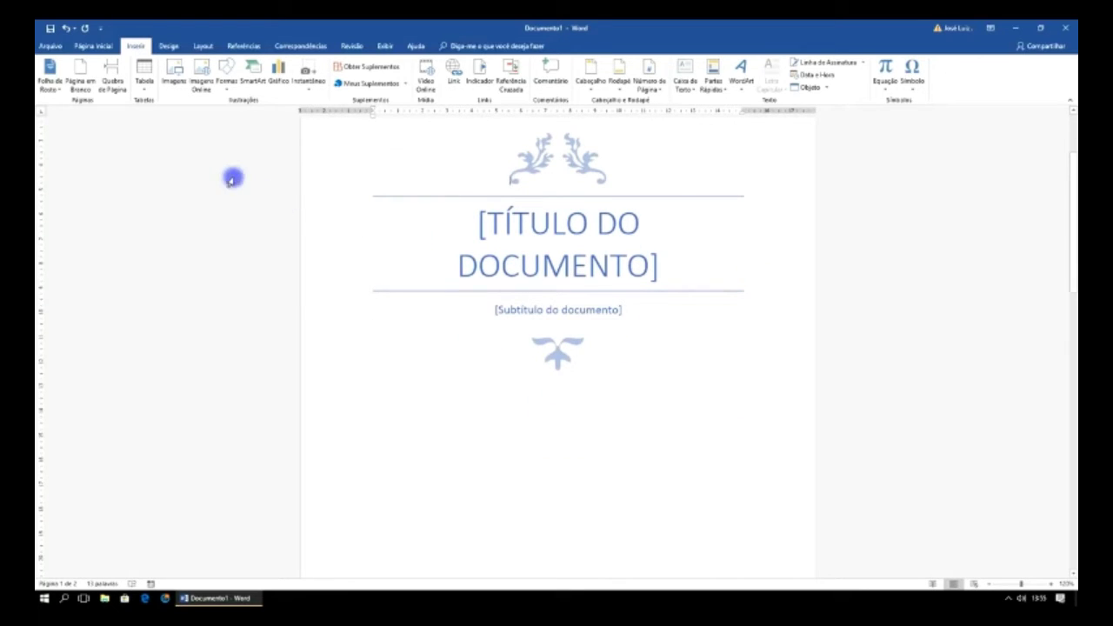
- Select the Filigrana cover's ornament and title placeholders, then deselect them
left_click(150, 126)
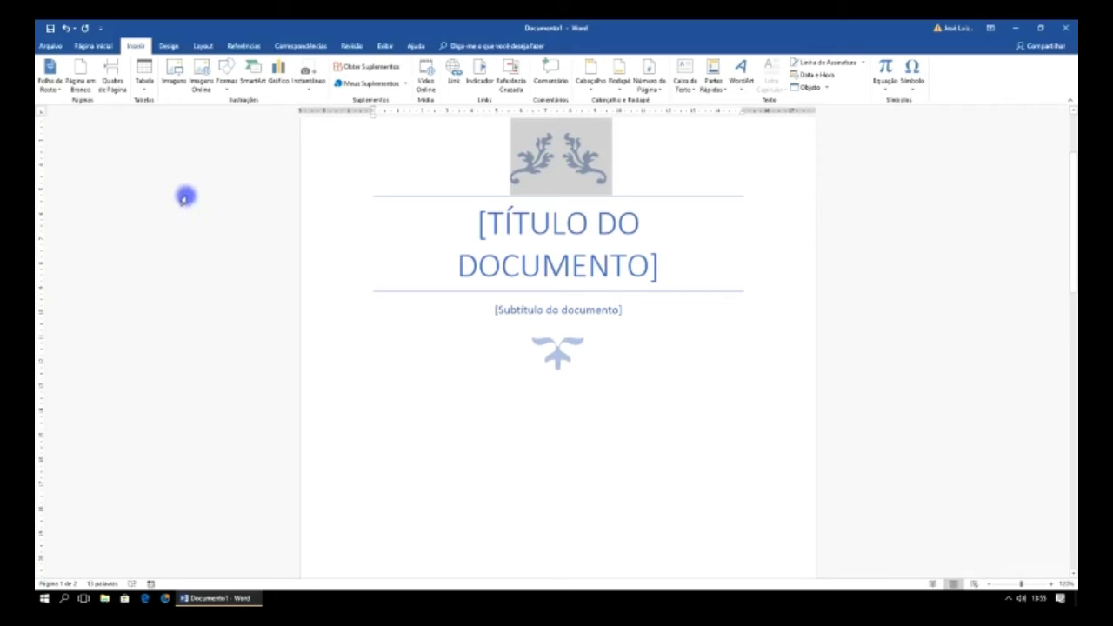
left_click(515, 212)
left_click(803, 188)
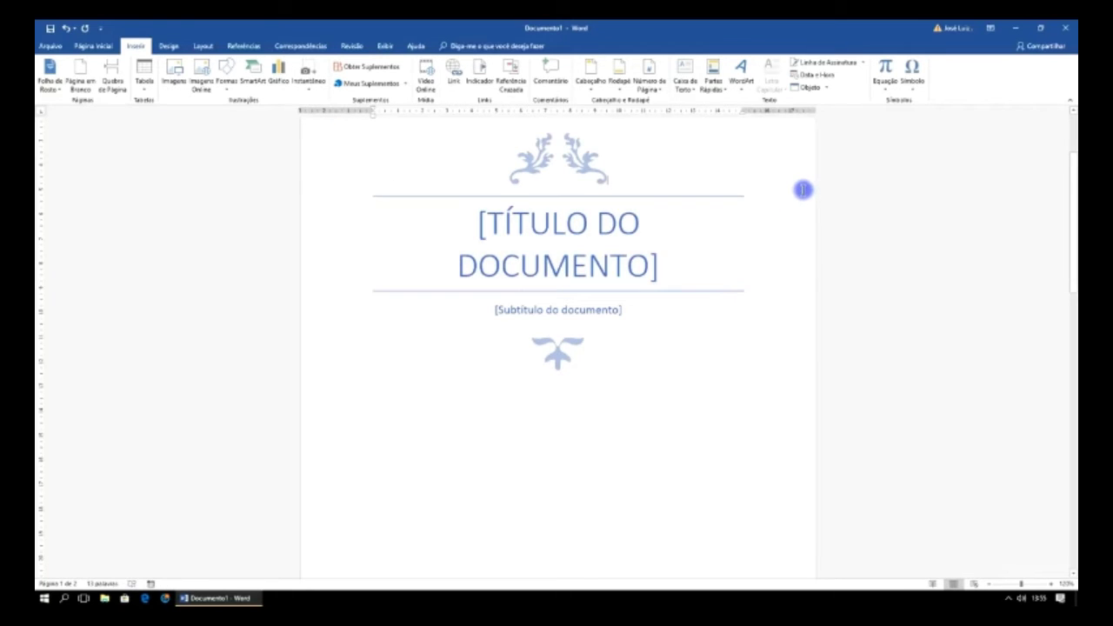
scroll(195, 192, "down", 3)
scroll(195, 192, "down", 3)
scroll(199, 188, "down", 3)
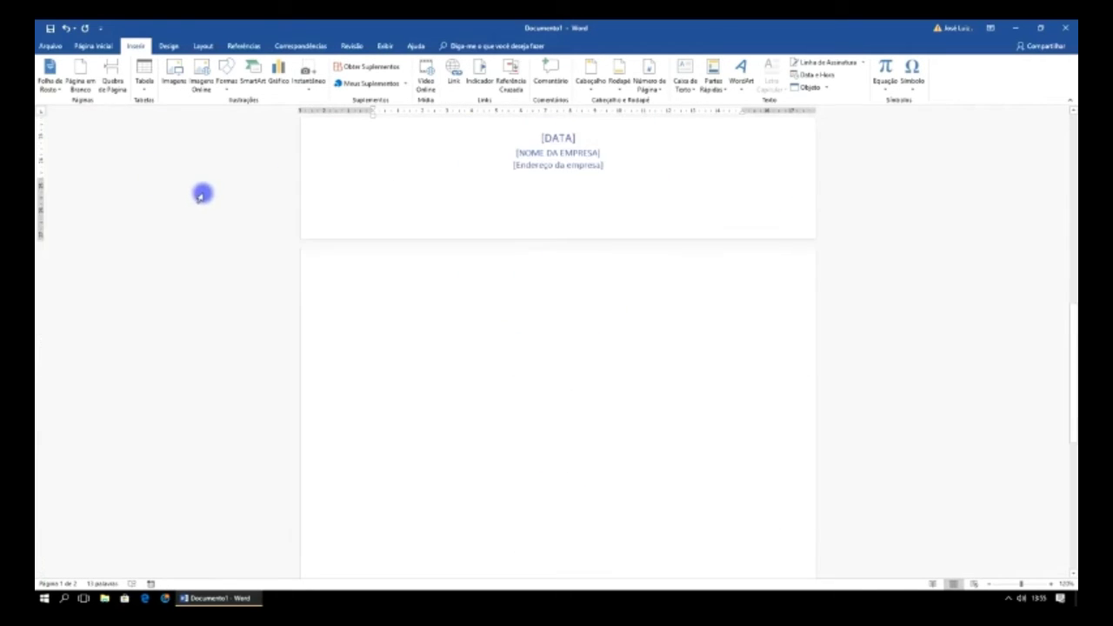
scroll(203, 192, "down", 3)
scroll(219, 181, "up", 3)
scroll(220, 180, "up", 5)
scroll(209, 169, "up", 4)
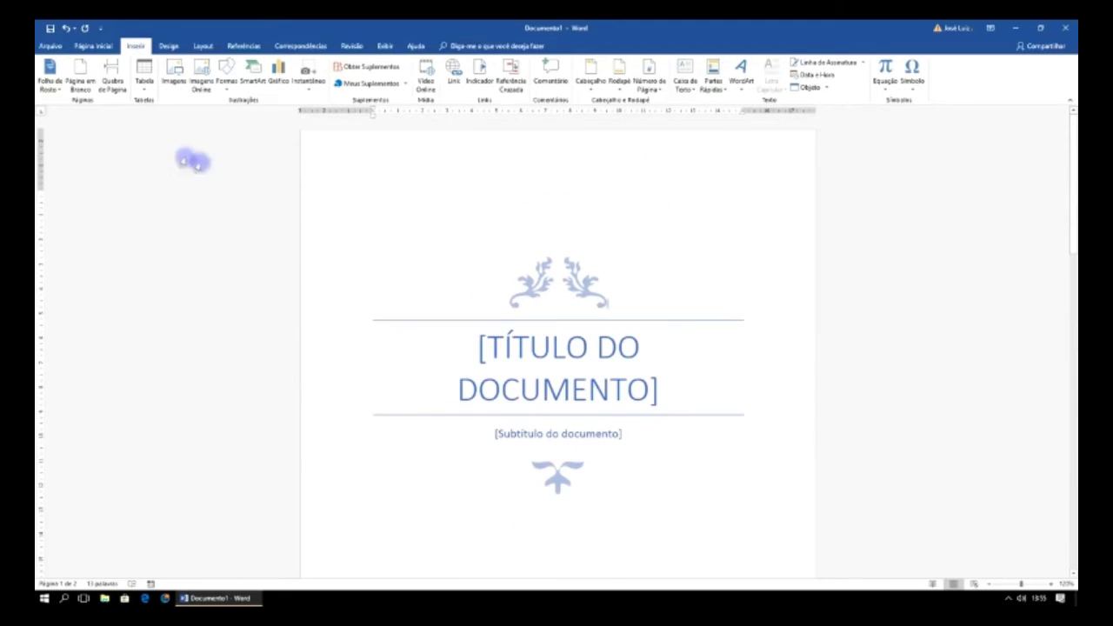
scroll(54, 85, "up", 1)
left_click(106, 185)
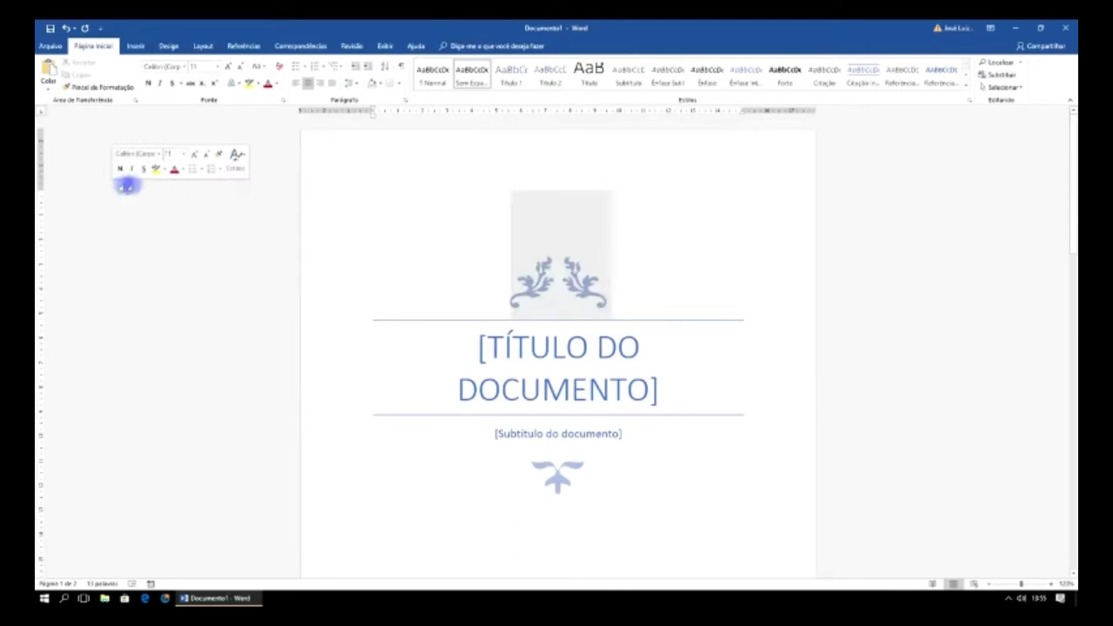
left_click(135, 45)
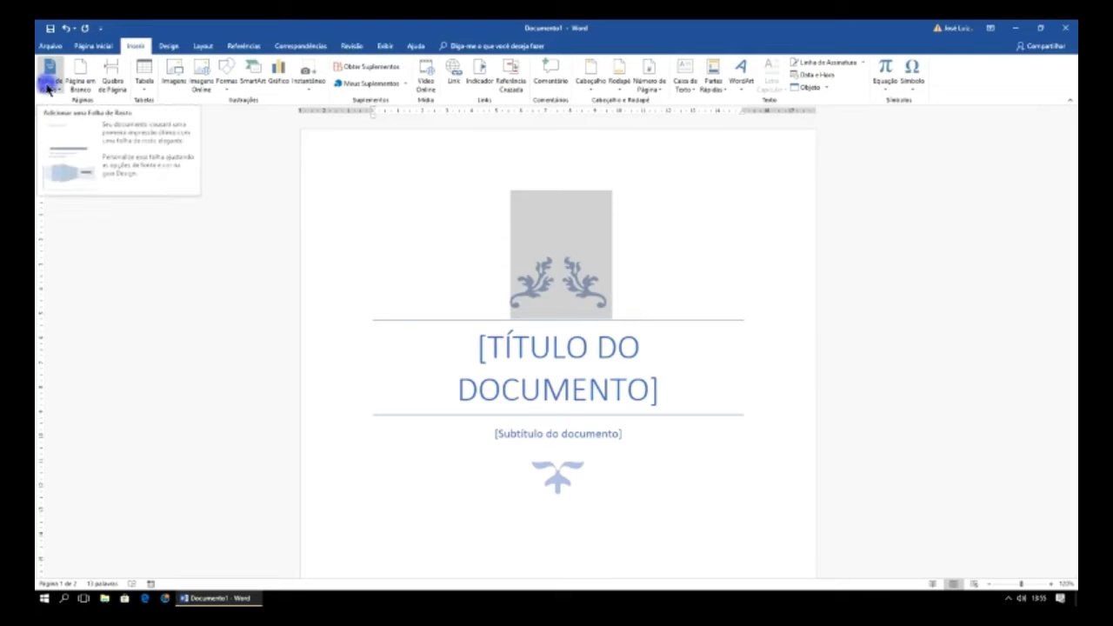
left_click(379, 238)
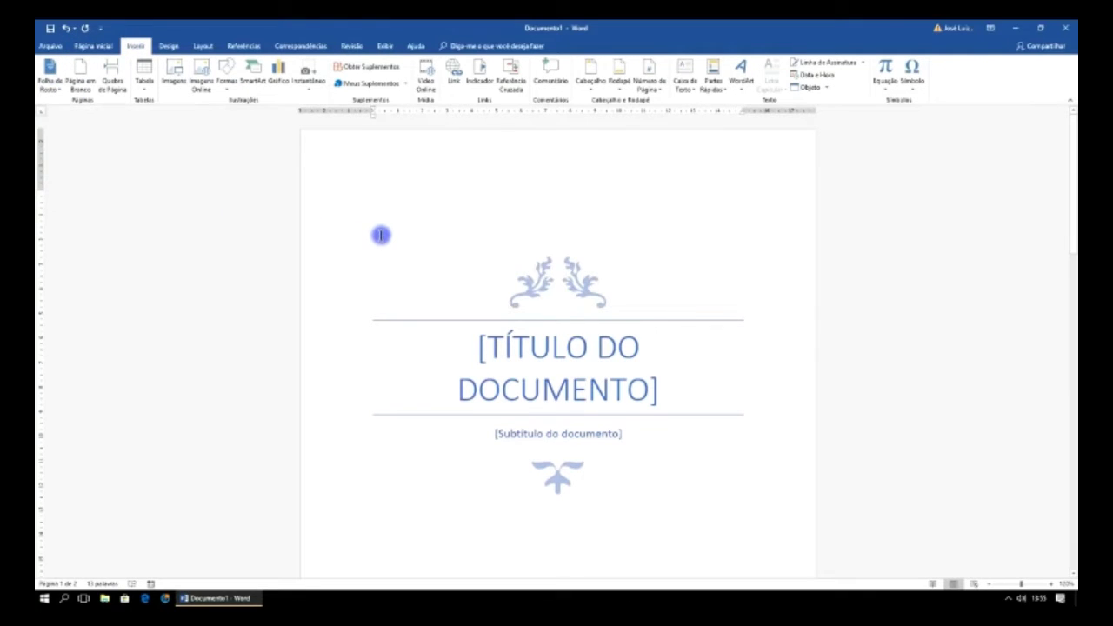
- Delete all the cover page content to leave a blank page and start typing Agenda
key("ctrl+a")
key("Delete")
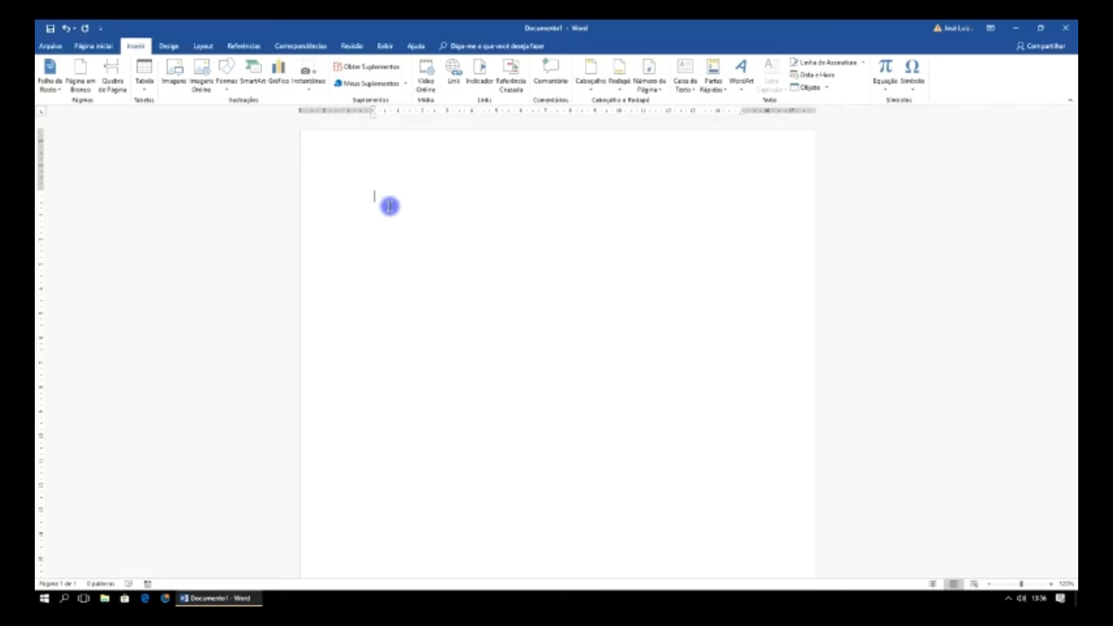
type("nda")
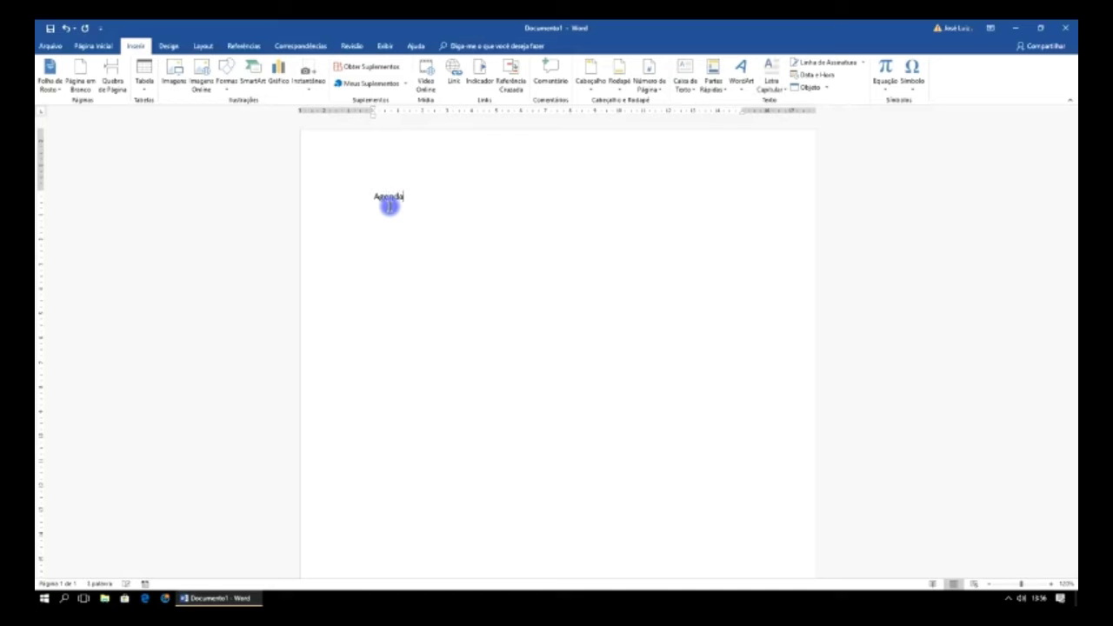
- Center the Agenda title and start a 3x2 table on the line below it
left_click(105, 48)
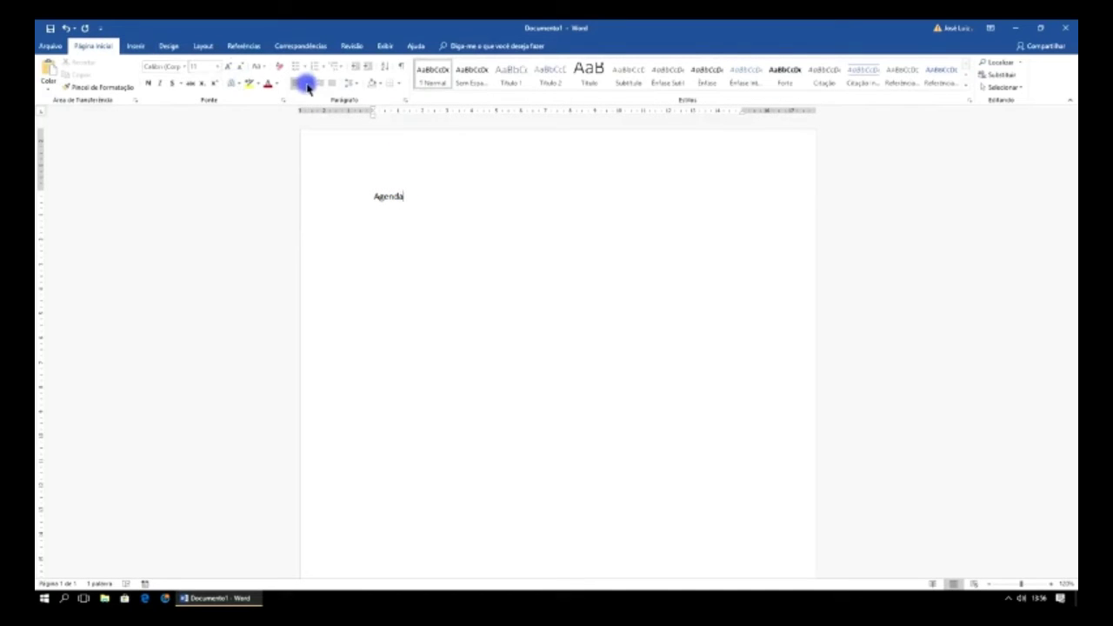
left_click(307, 84)
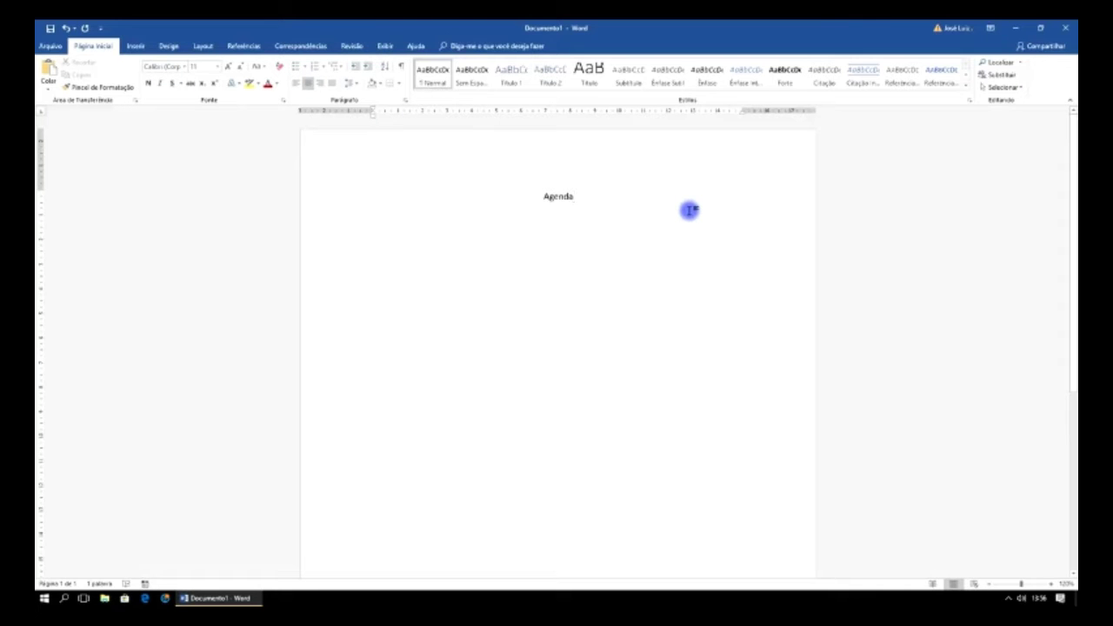
key("Return")
left_click(141, 46)
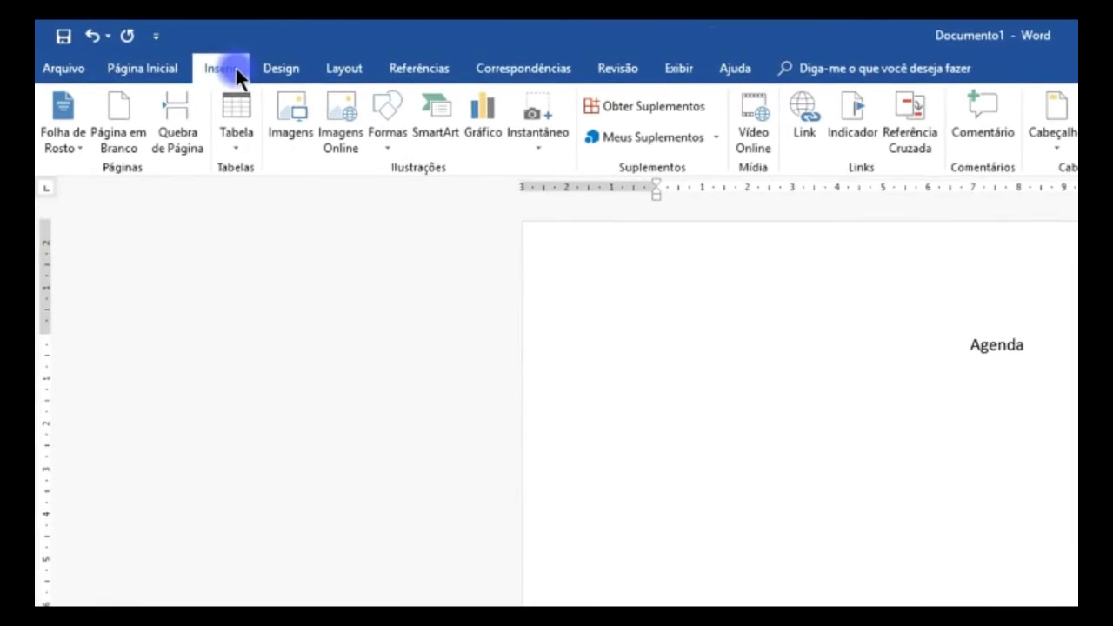
left_click(243, 155)
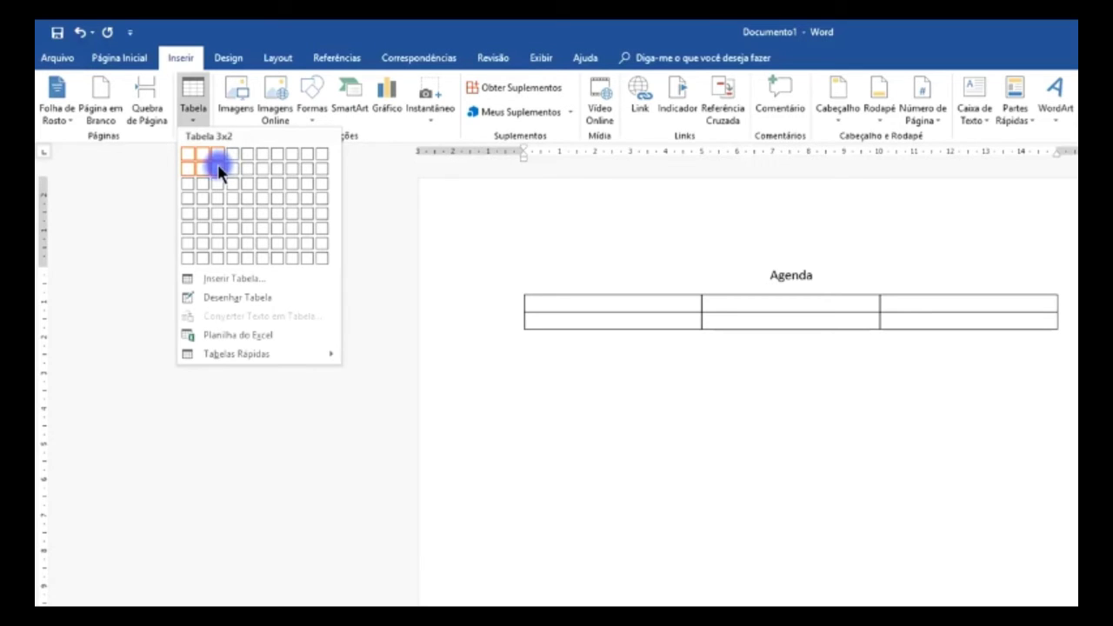
- Insert the 3x2 table and type the headers Nome:, Fone: and Endereço
left_click(219, 172)
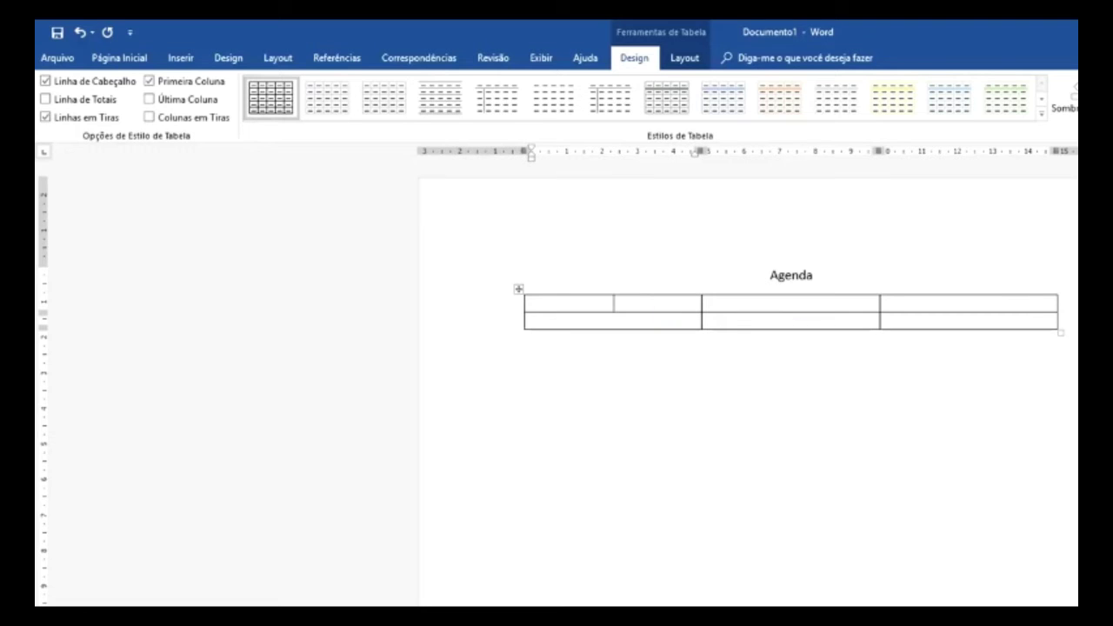
type("Nome")
type(":")
key("Tab")
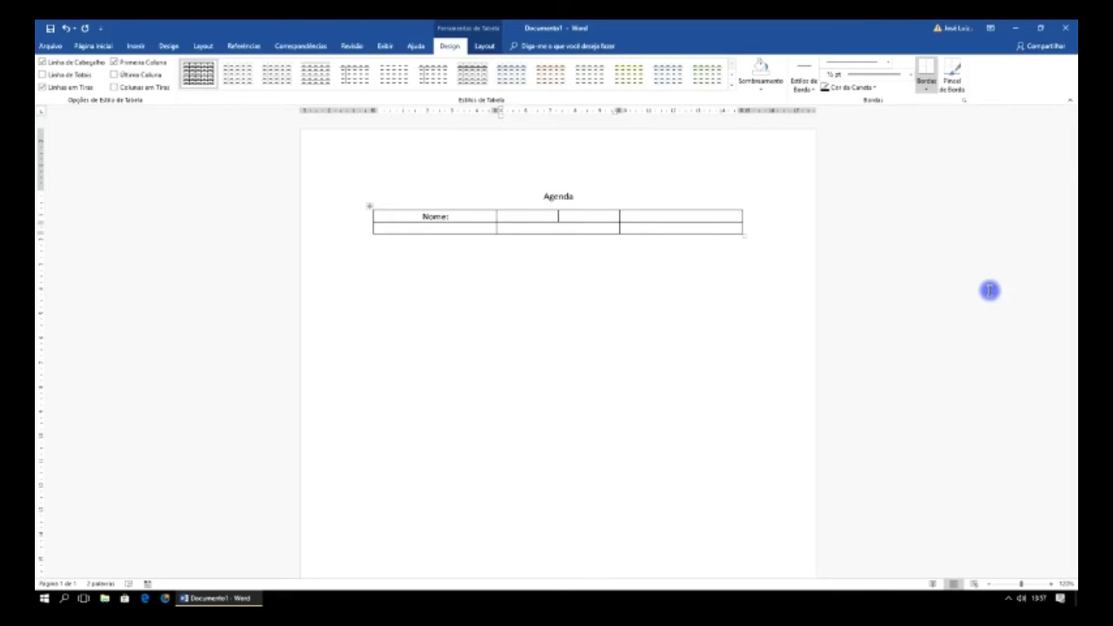
type("Fone")
type(":")
key("Tab")
type("Ende")
type("reço")
- Fill row two with the first contact's name and phone number
key("Down")
key("Left")
key("Left")
type("Fernadn")
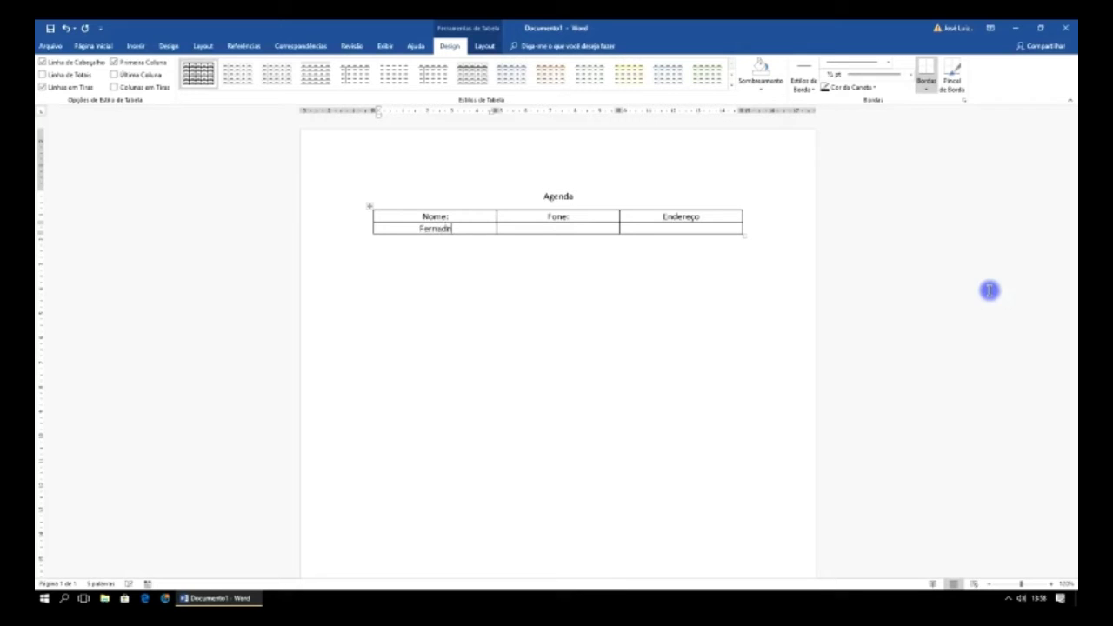
key("BackSpace")
type("o")
key("Left")
key("Left")
type("n")
key("Tab")
type("301")
type("5")
type("-")
type("0")
type("2")
type("36")
- Type the first contact's street address into the Endereço cell
key("Tab")
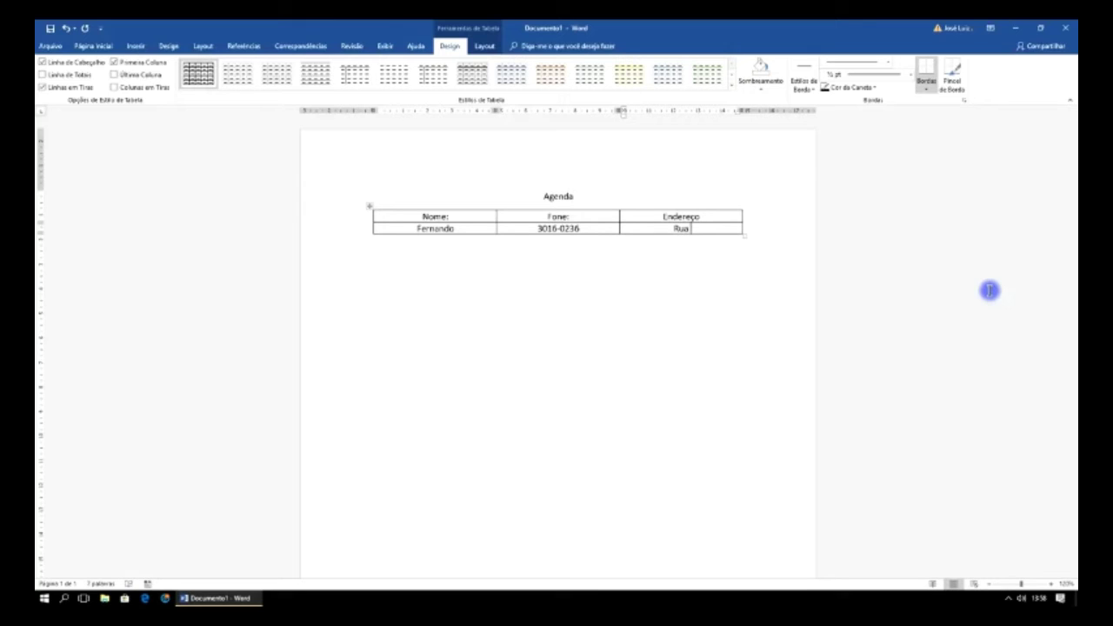
type("rs")
key("BackSpace")
key("BackSpace")
type("s")
- Correct the street name, add the house number, and append an empty third row
key("Left")
key("Left")
key("Left")
type("r")
key("End")
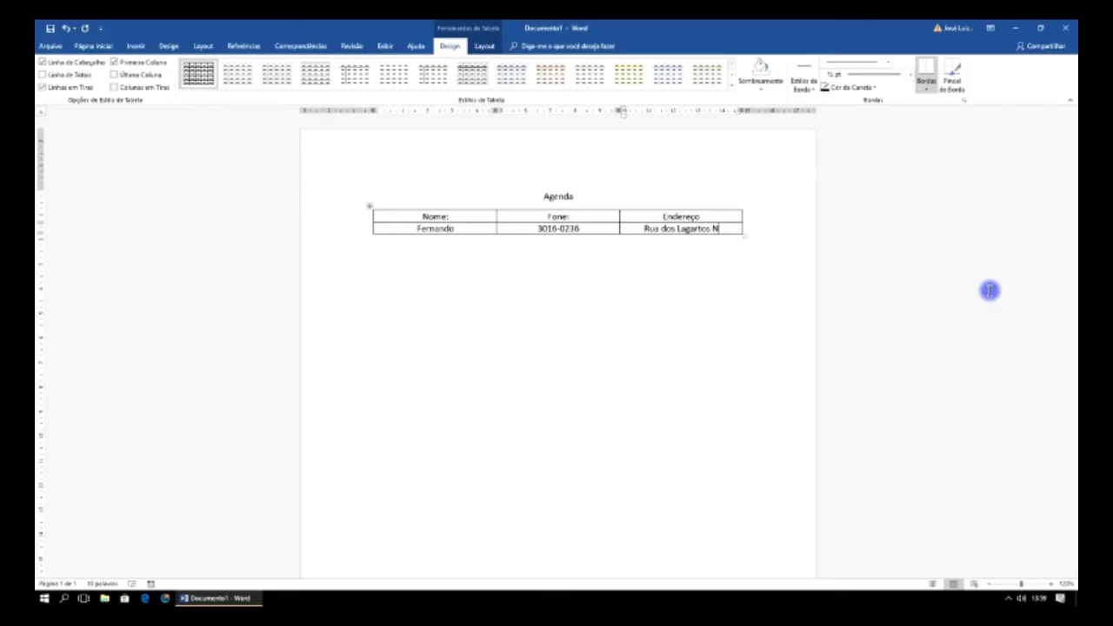
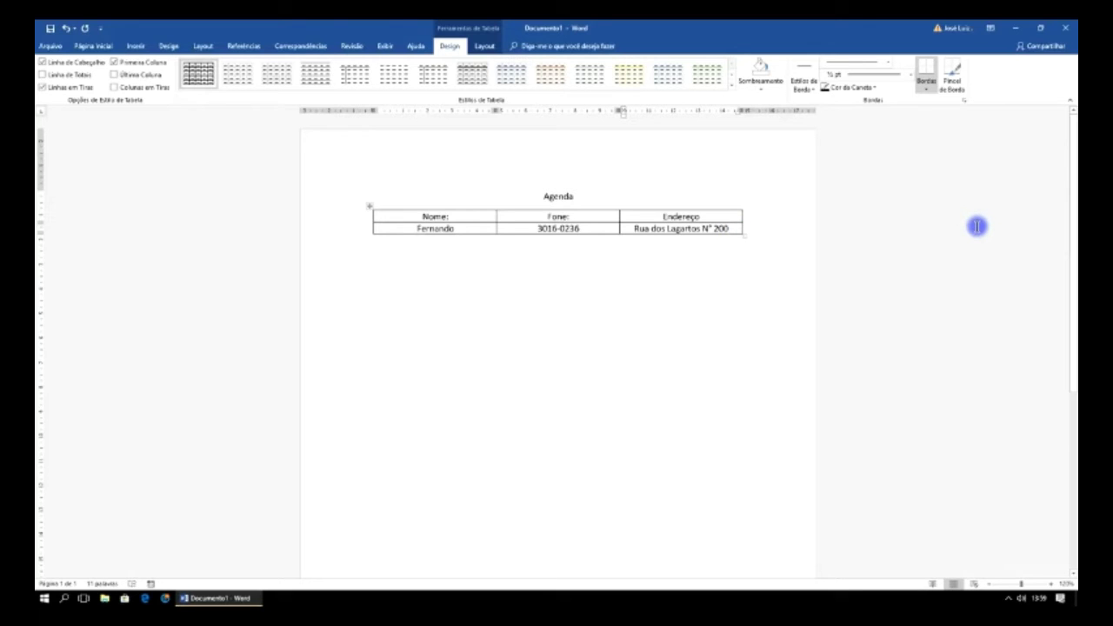
key("Right")
key("Return")
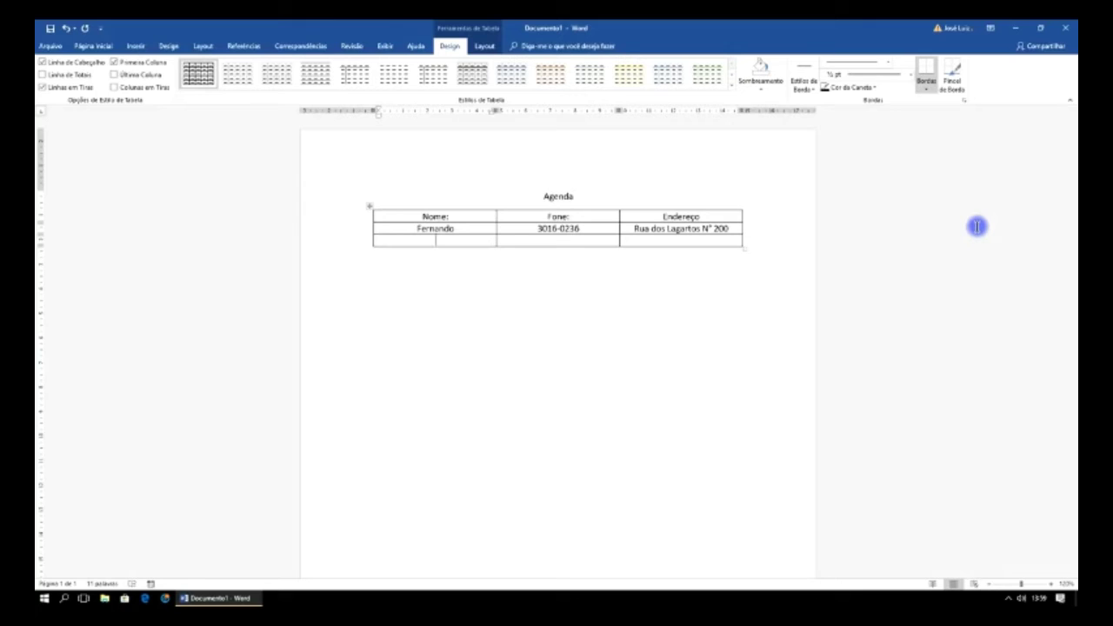
- Fill the third row with the second contact's name, phone number and address
type("Are")
type("olil")
type("do")
key("Tab")
type("3016")
type("-")
type("2")
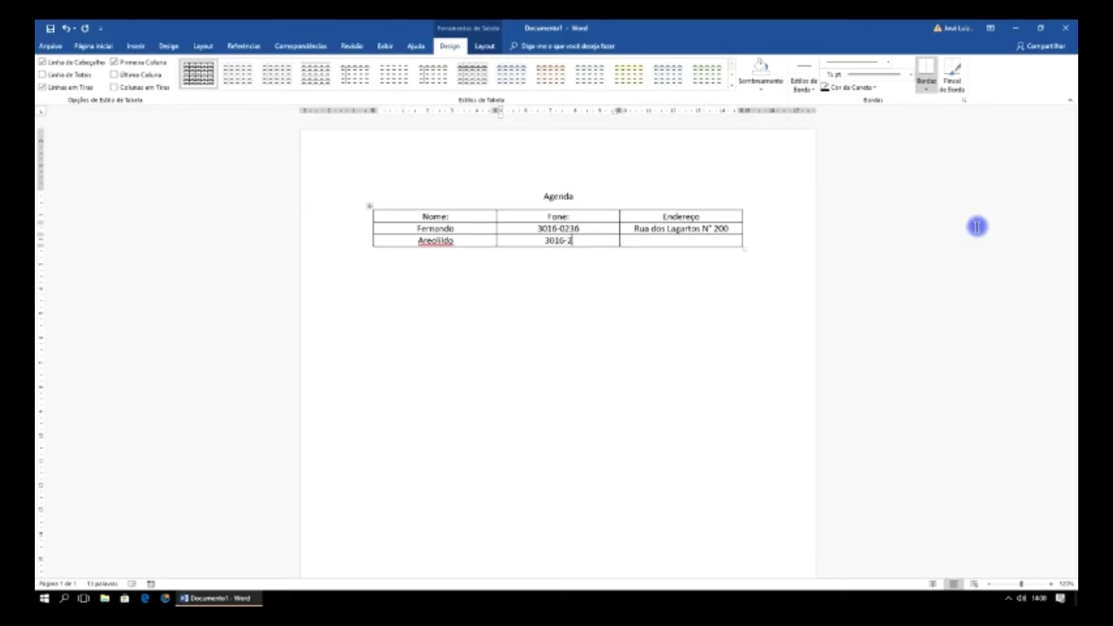
type("587")
key("Tab")
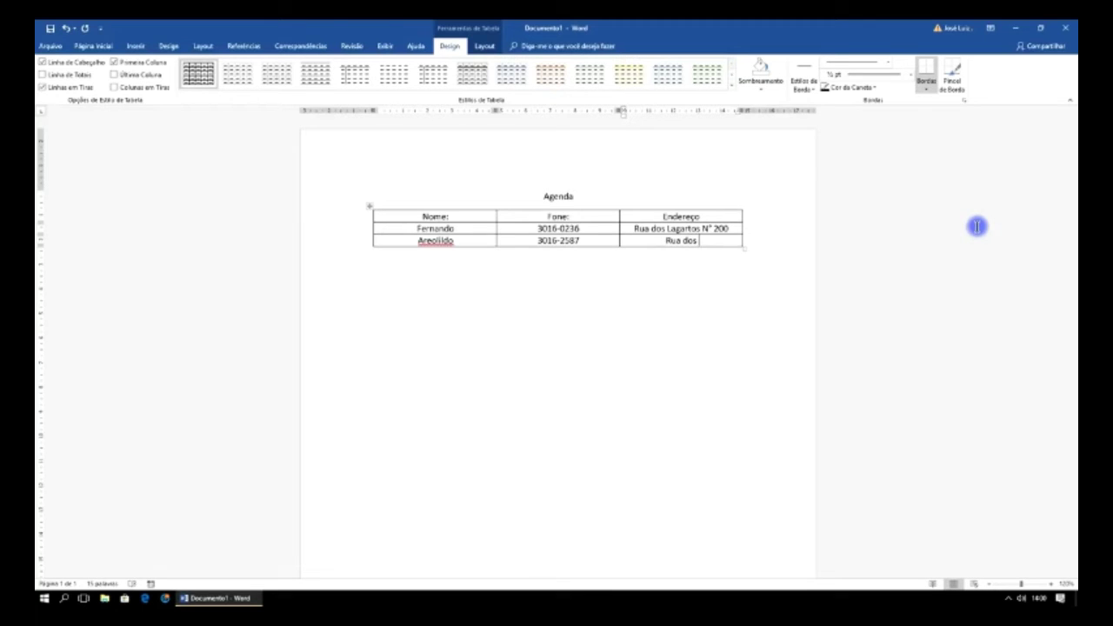
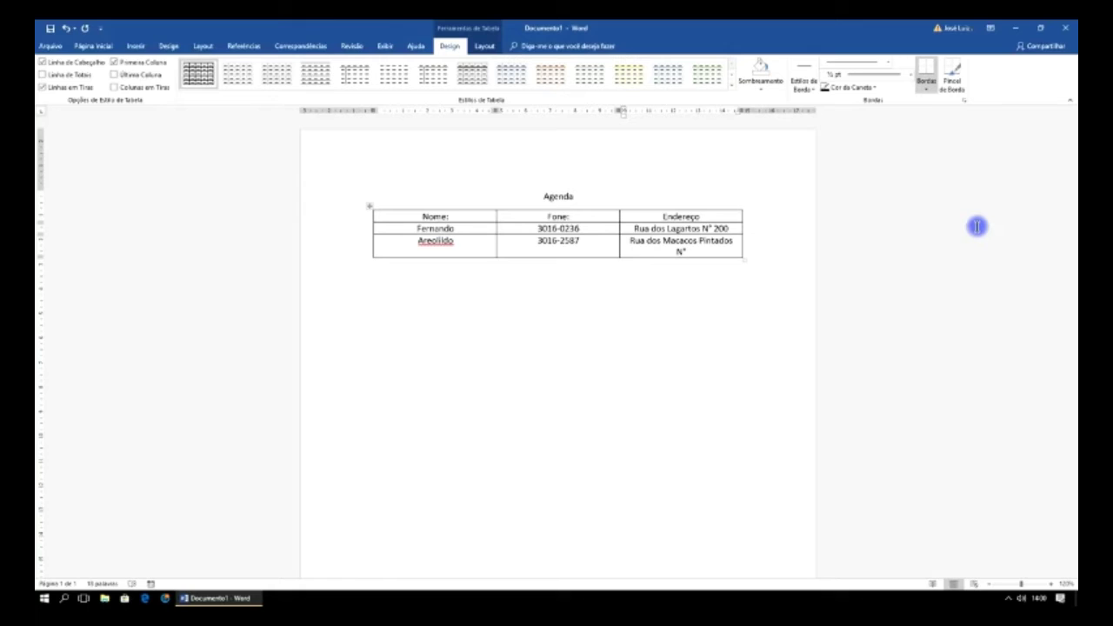
left_click(753, 306)
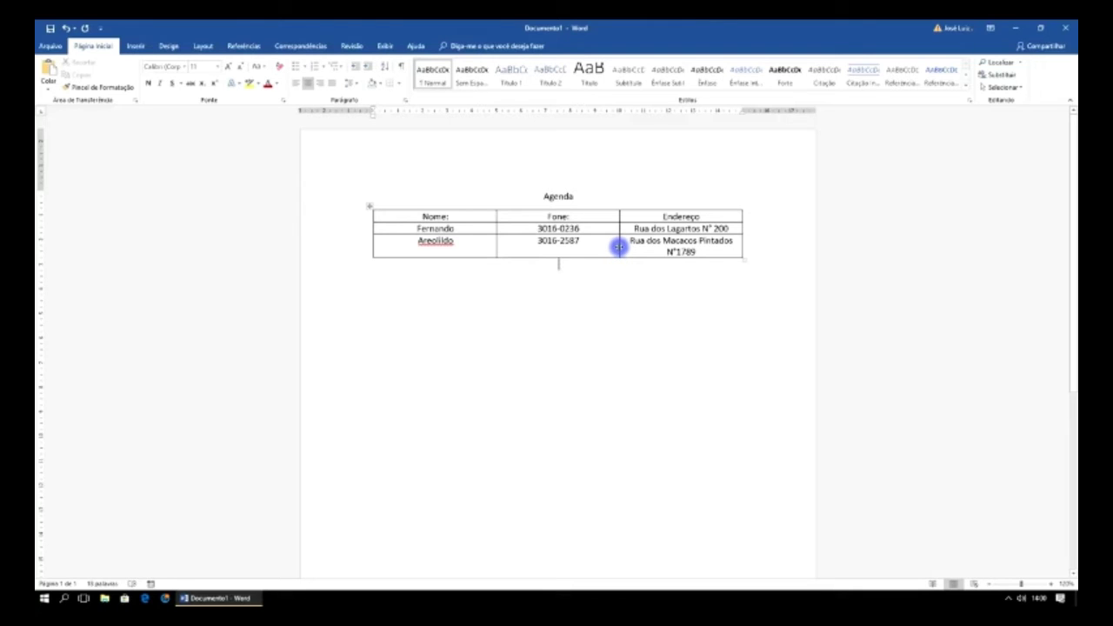
- Widen the Endereço column slightly and left-align the text of both contact rows
left_click_drag(619, 247, 597, 245)
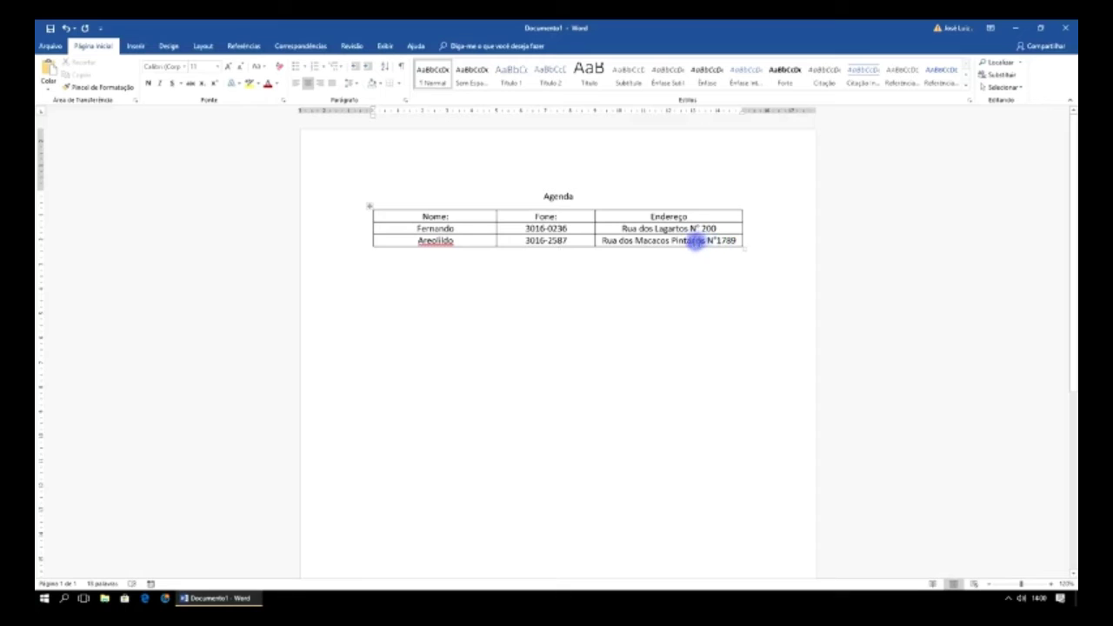
left_click(416, 226)
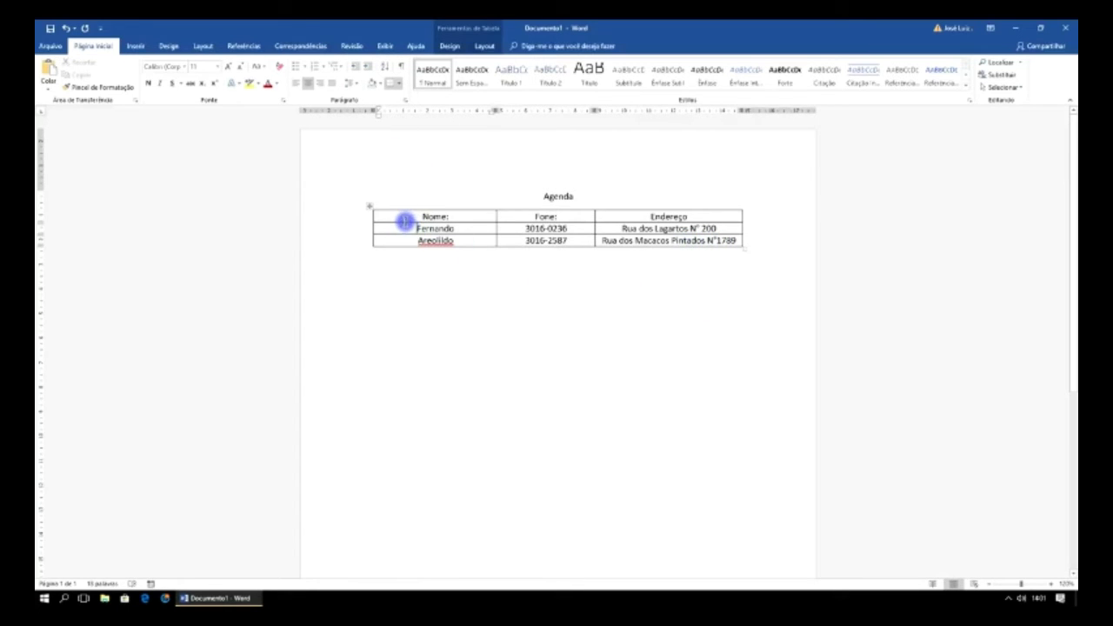
left_click_drag(405, 226, 643, 237)
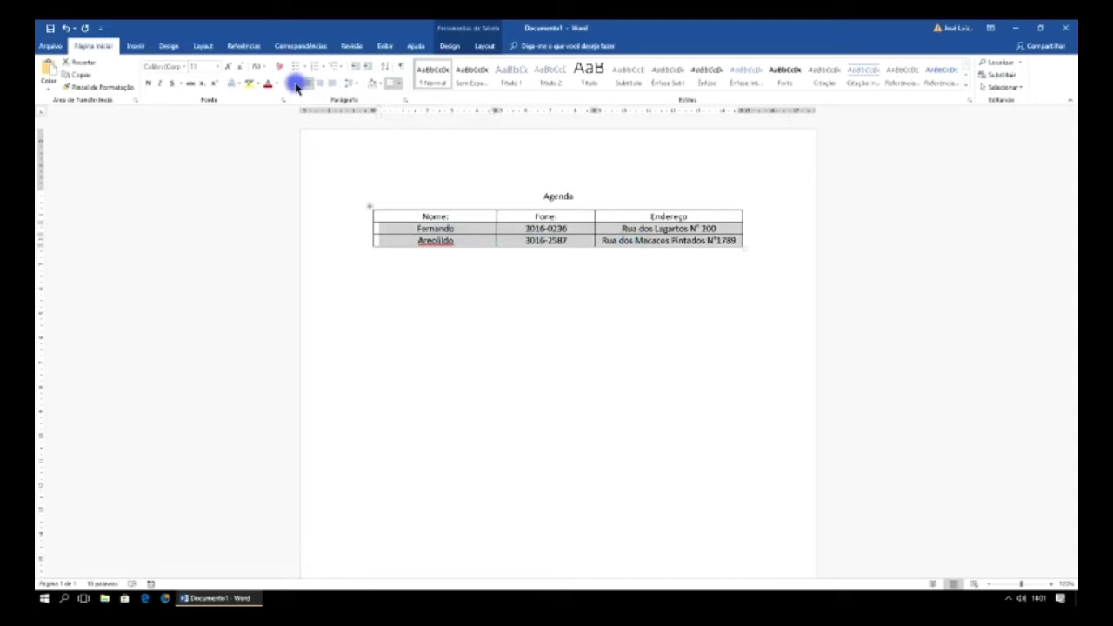
left_click(295, 83)
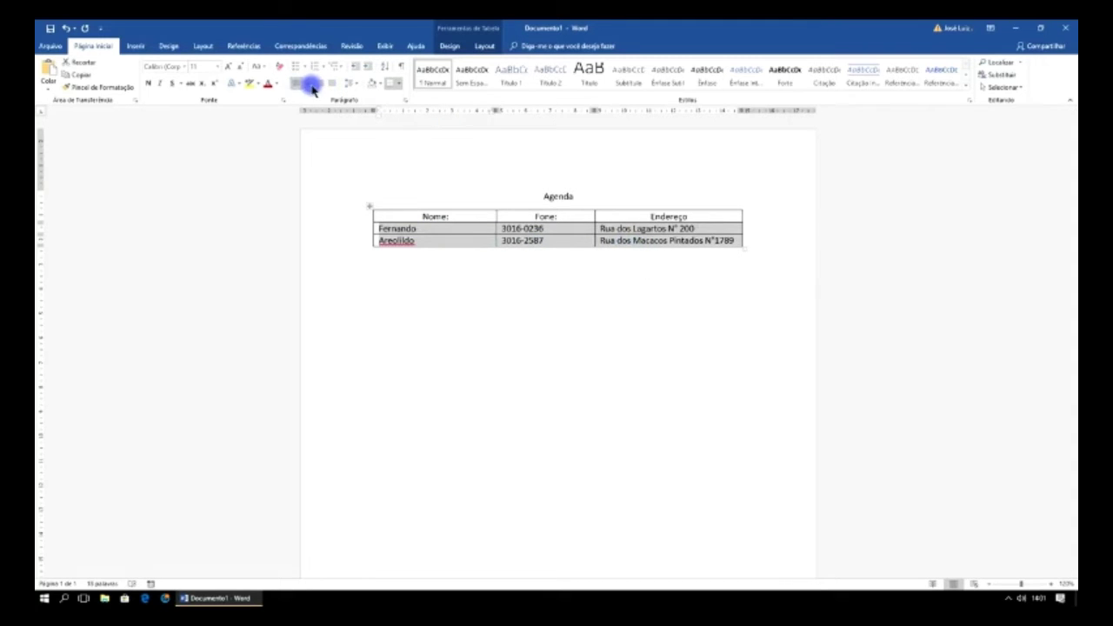
left_click(310, 83)
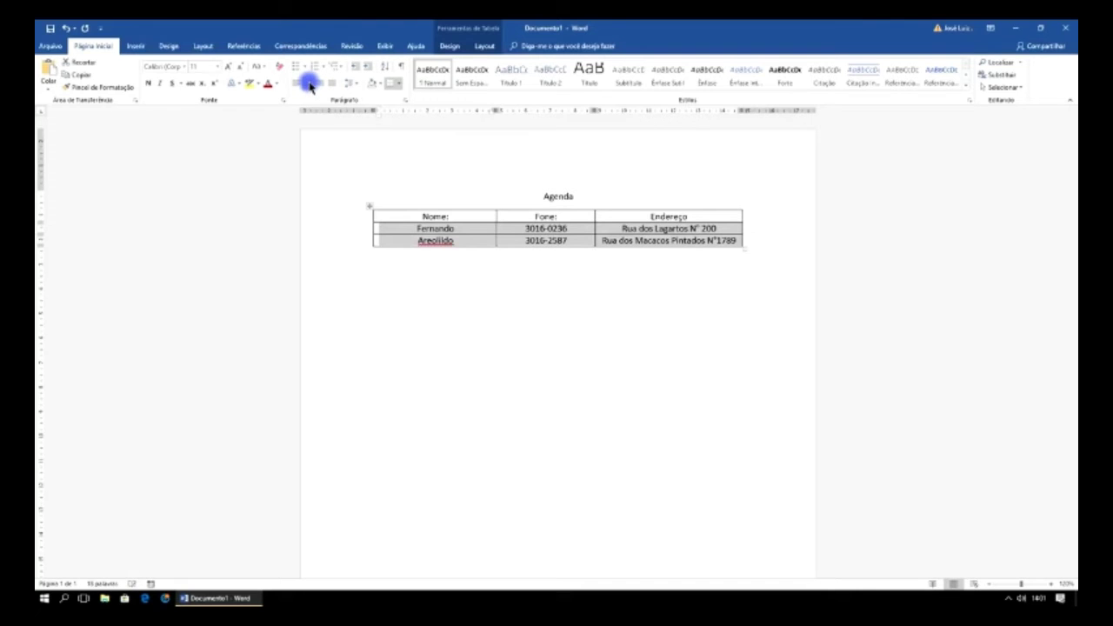
left_click(321, 84)
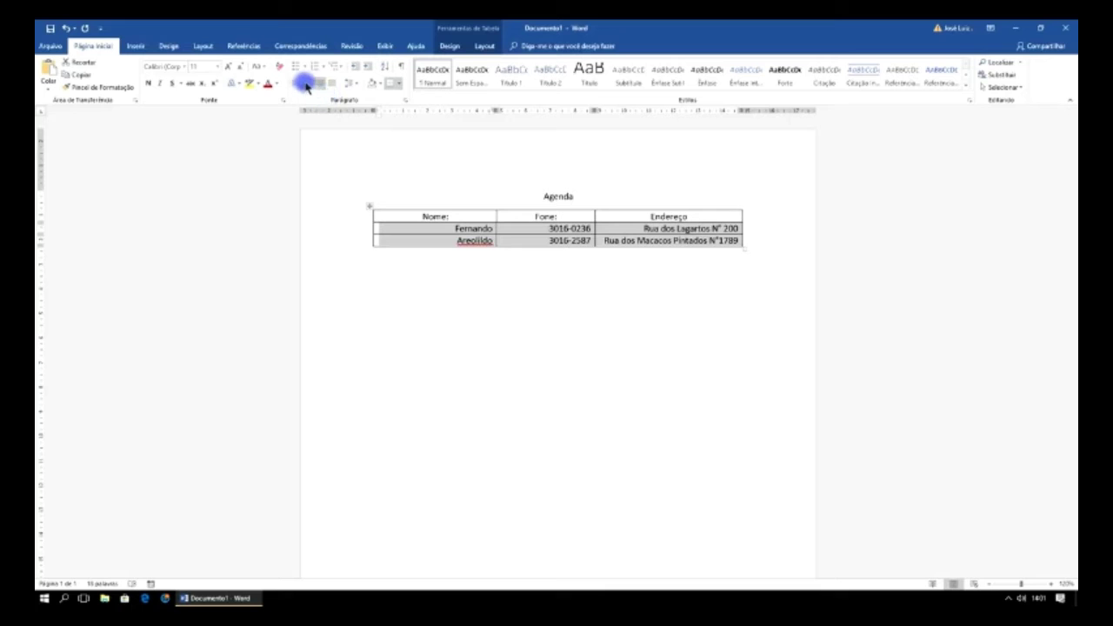
left_click(296, 85)
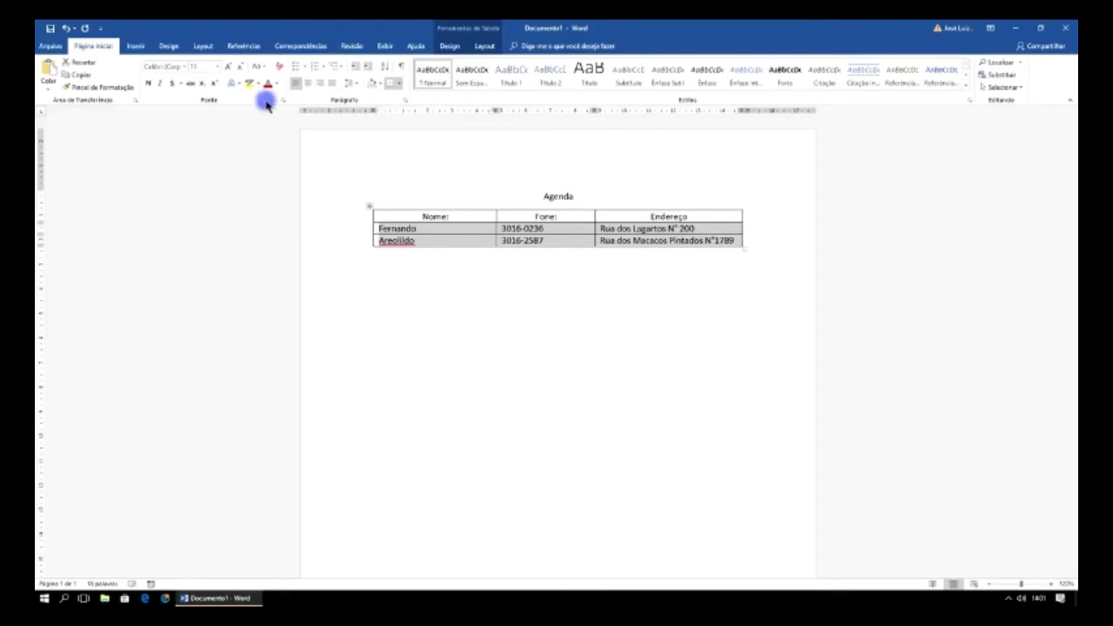
- Set the table's header row text to font size 14
left_click(429, 287)
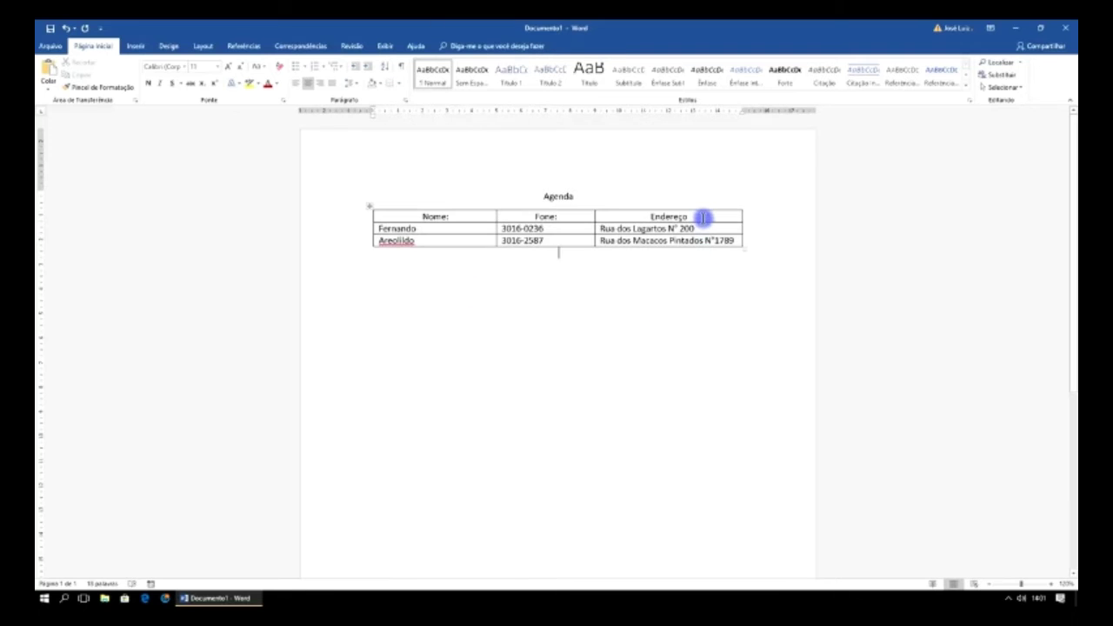
left_click_drag(702, 217, 410, 216)
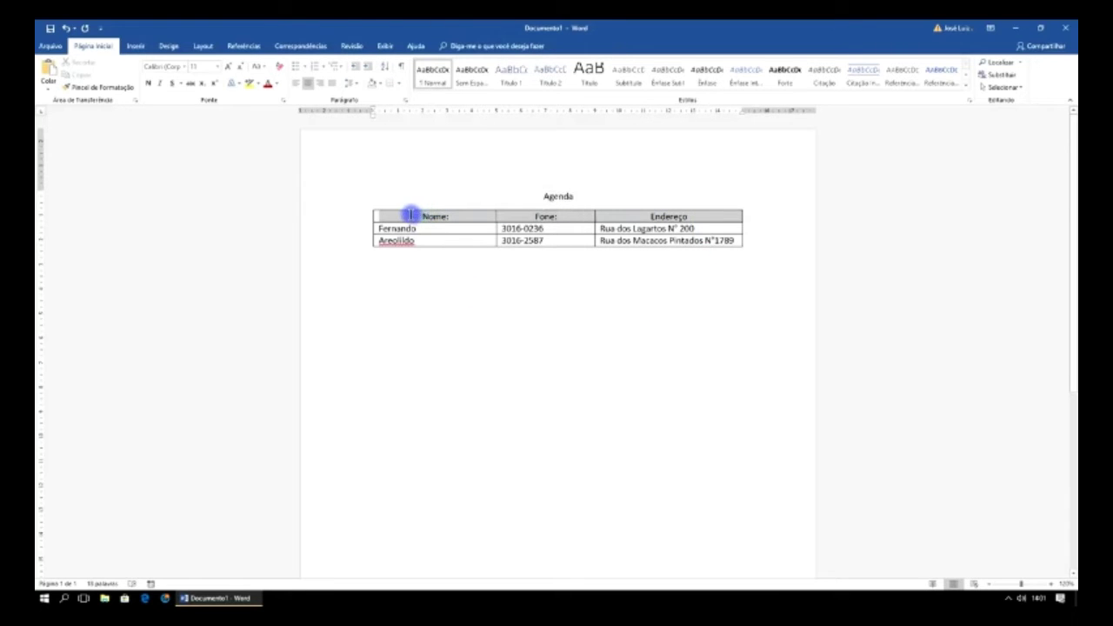
left_click(217, 66)
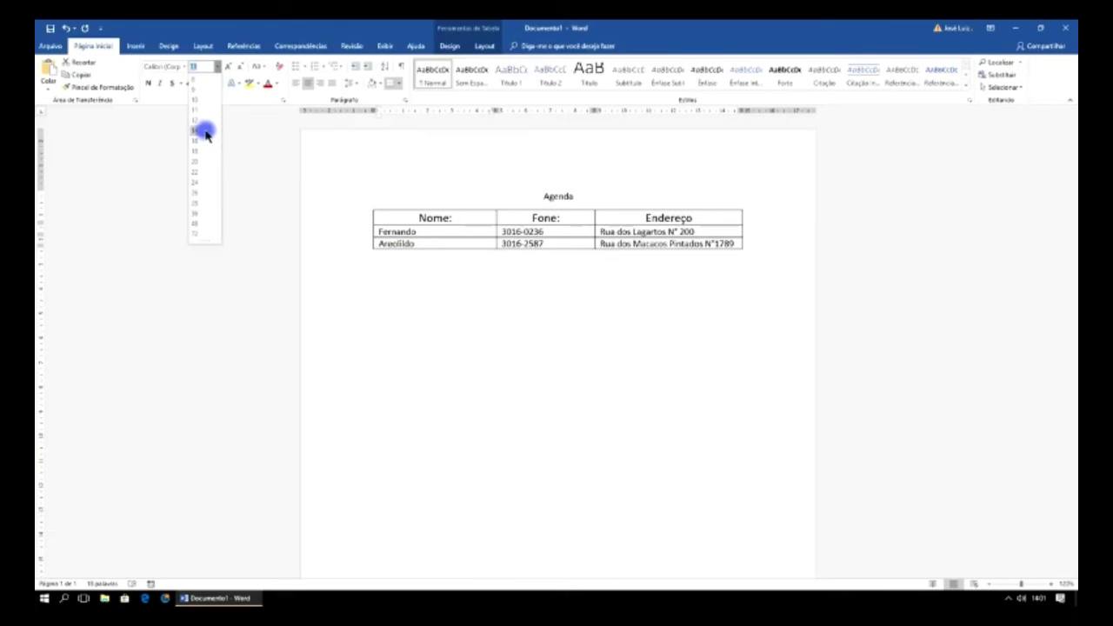
left_click(205, 133)
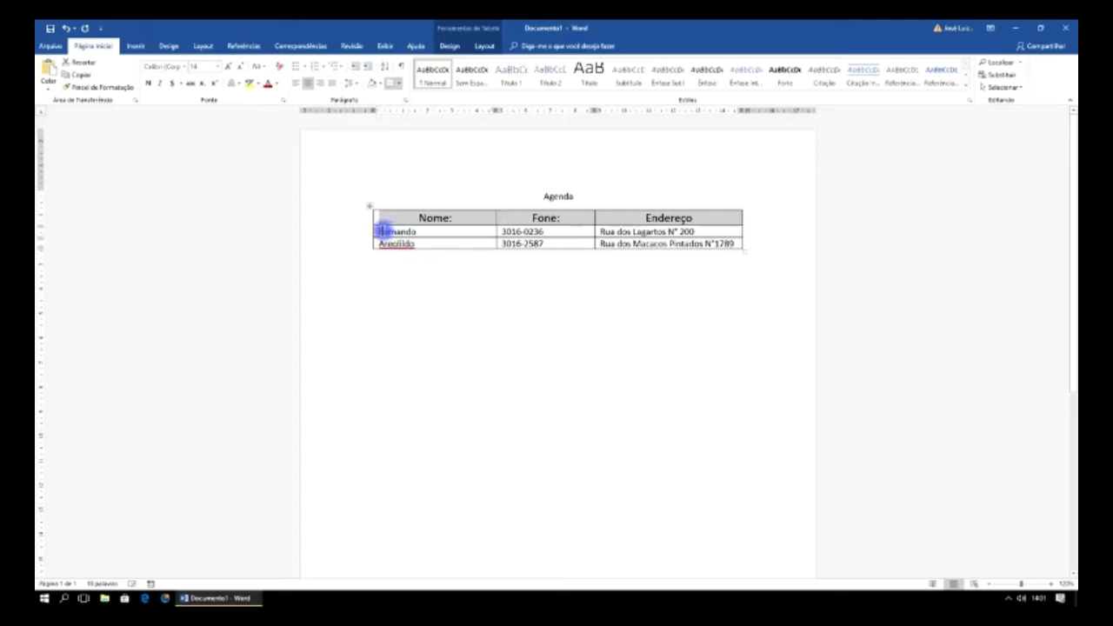
- Set the contact rows to size 12 and widen the Endereço column so addresses fit
left_click_drag(380, 231, 731, 244)
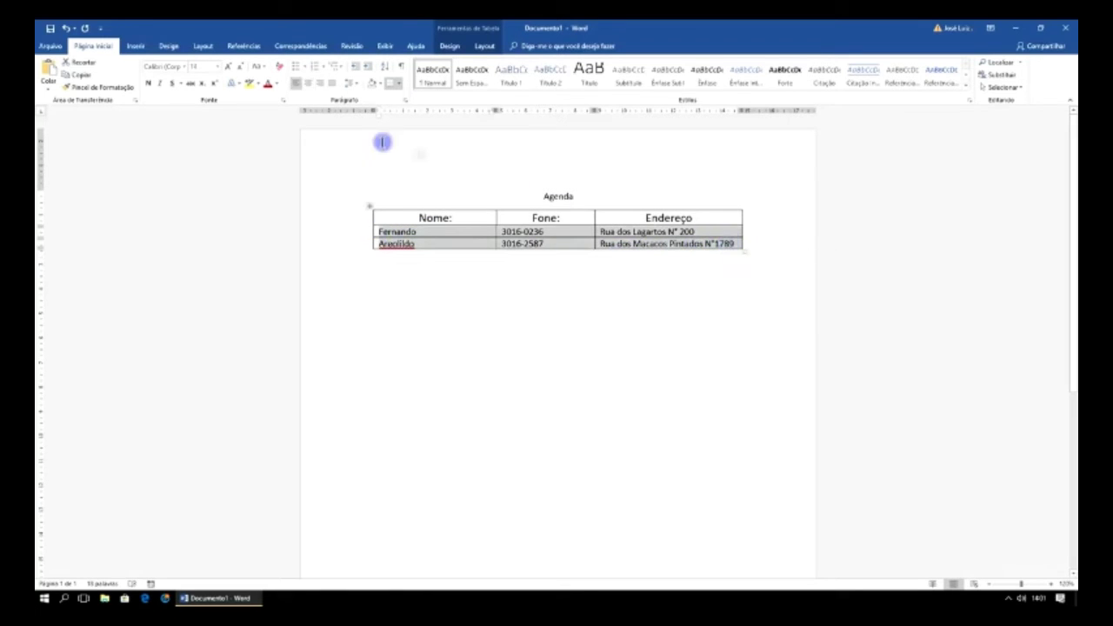
left_click(217, 67)
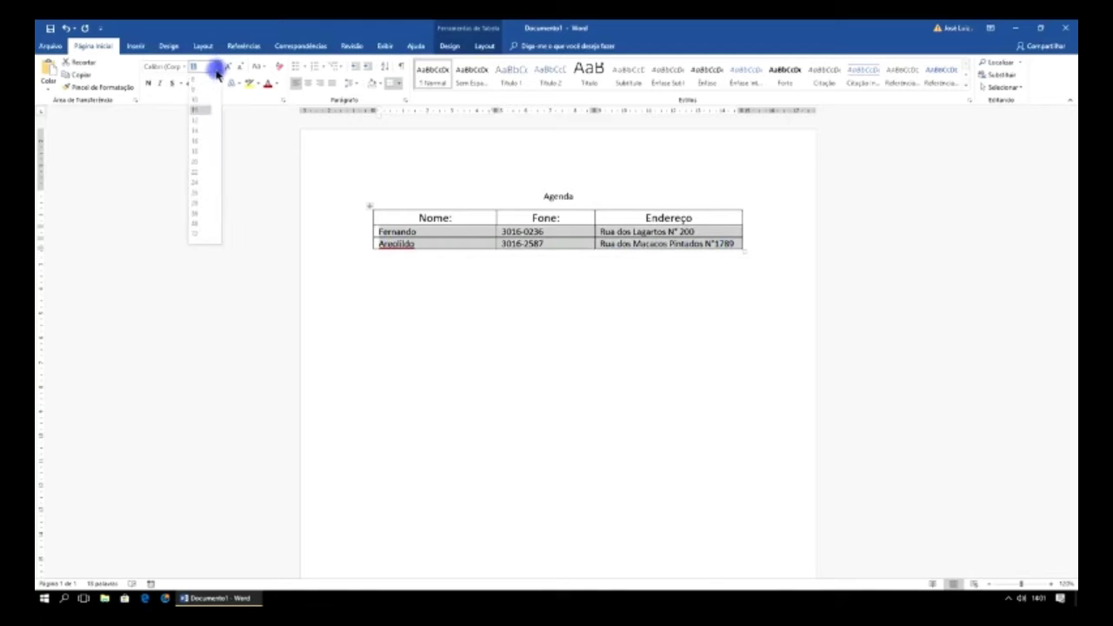
left_click(203, 119)
left_click(584, 340)
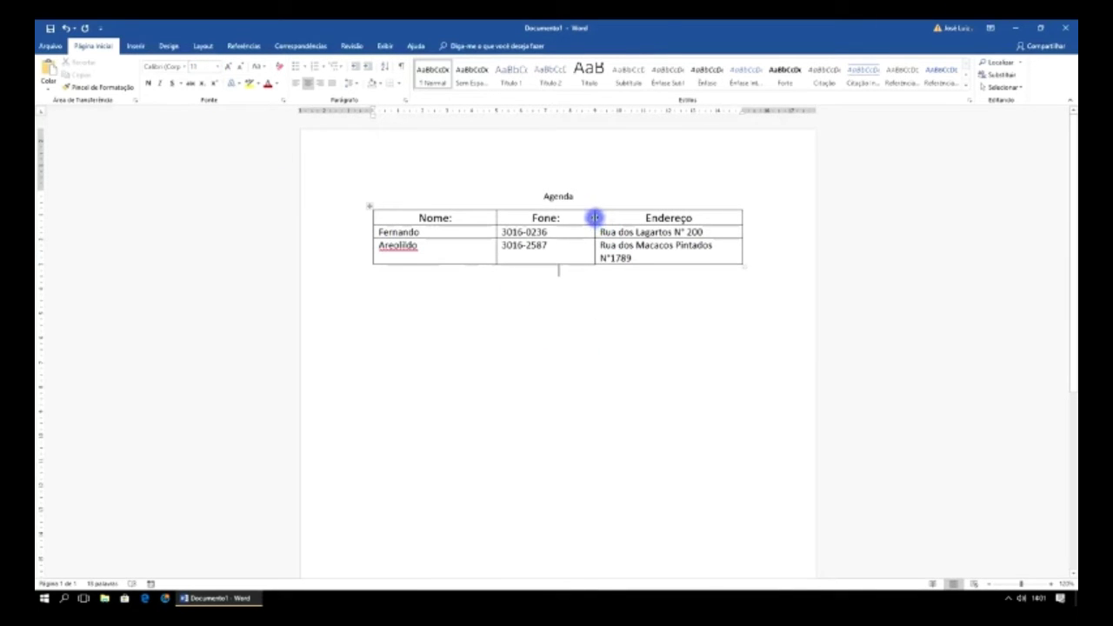
left_click_drag(595, 217, 583, 217)
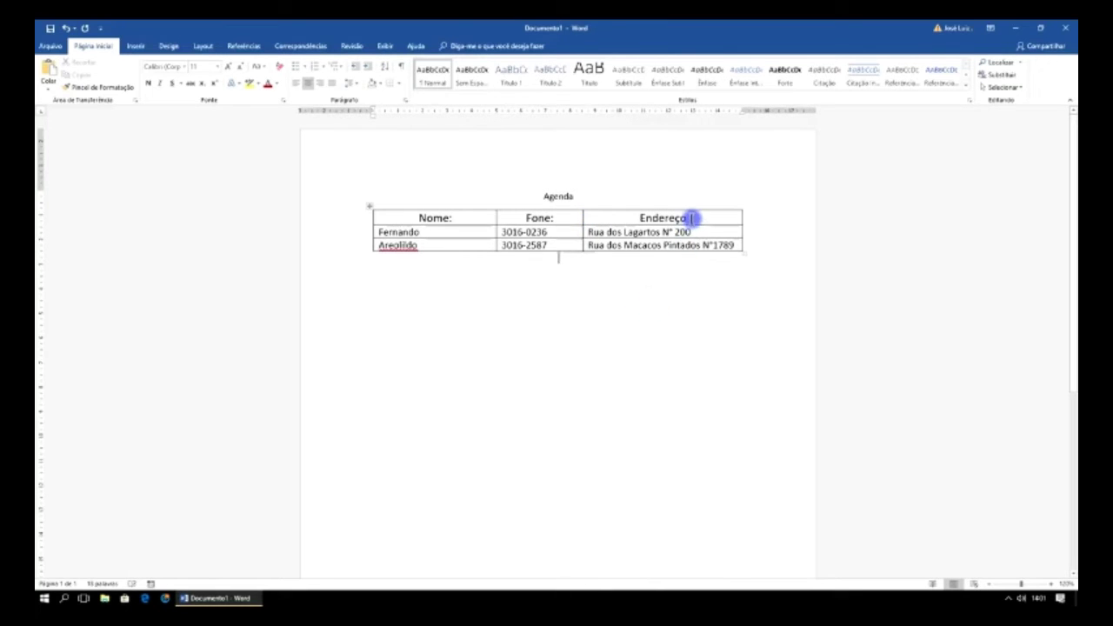
left_click_drag(691, 218, 420, 218)
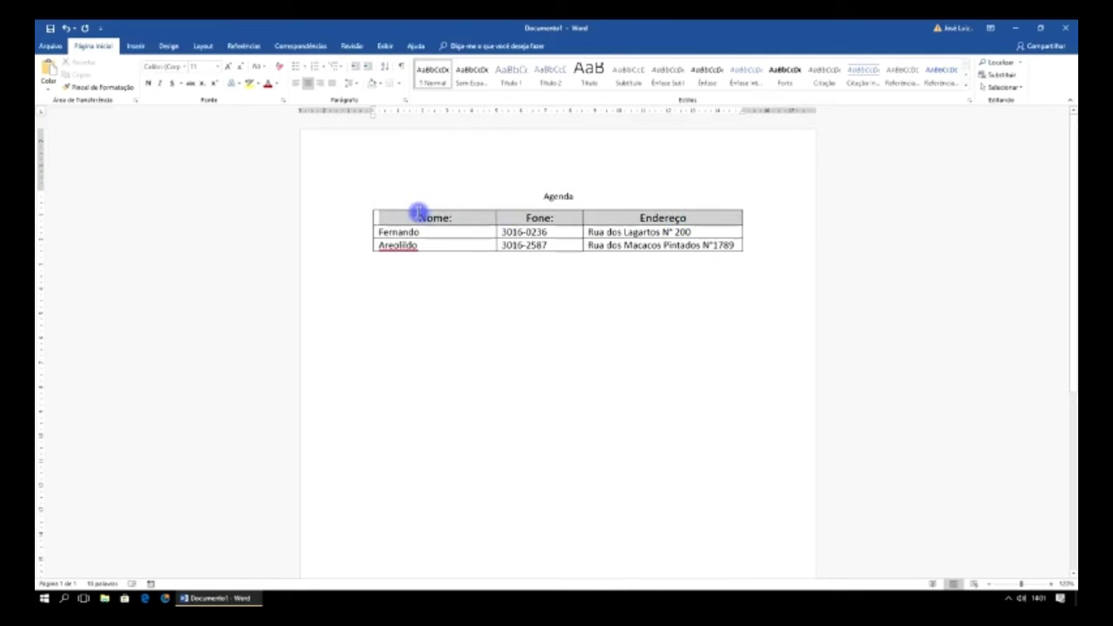
- Make the header row bold with blue shading
left_click(149, 83)
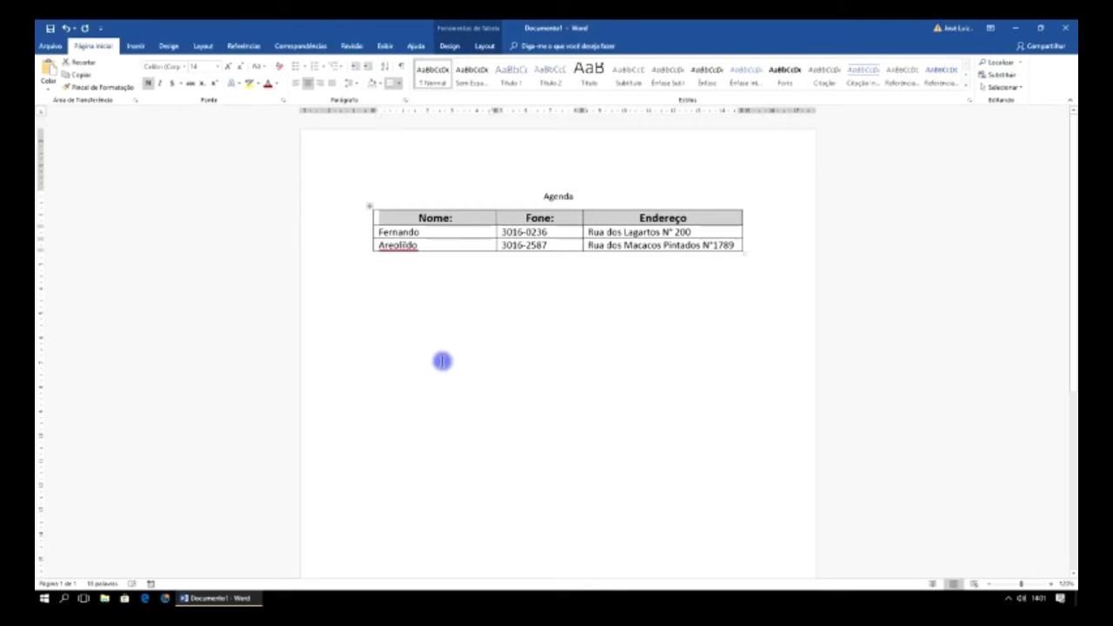
left_click(380, 86)
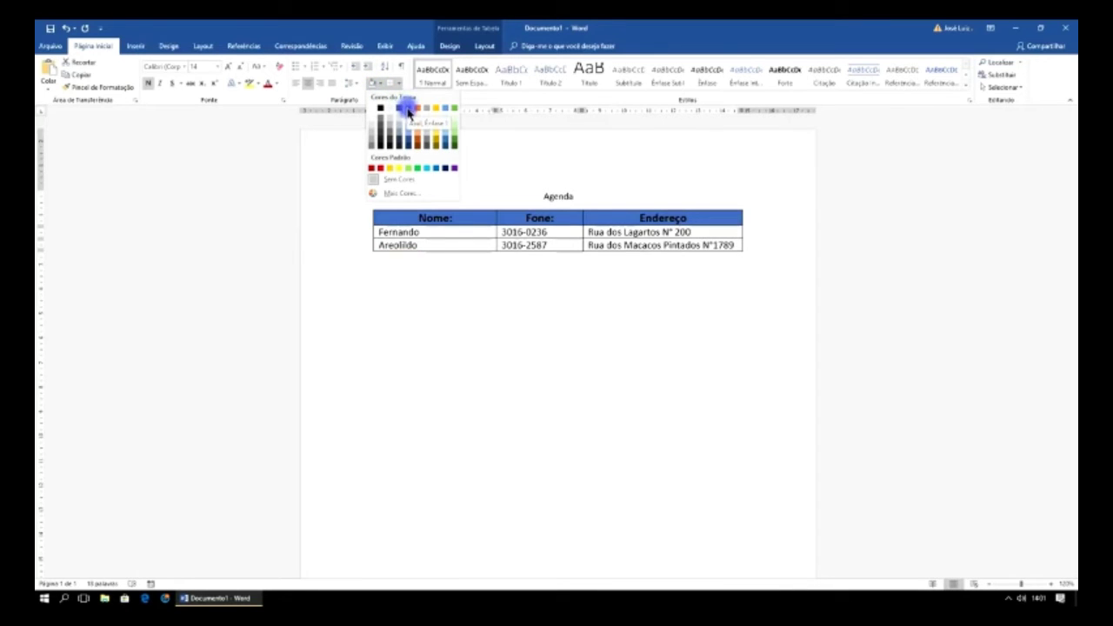
left_click(412, 142)
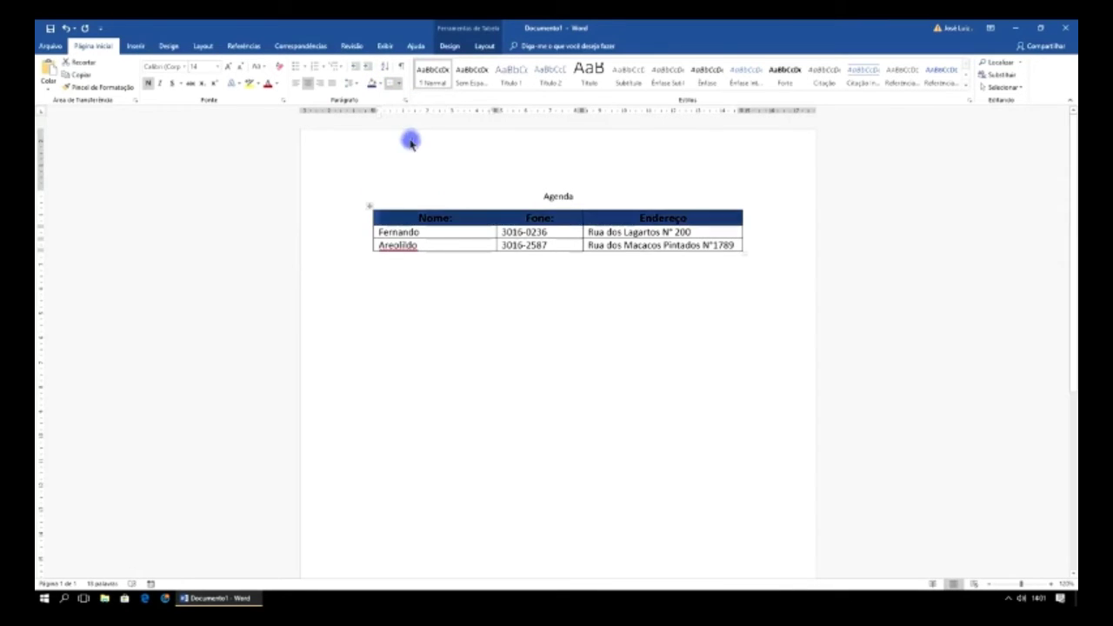
left_click(423, 269)
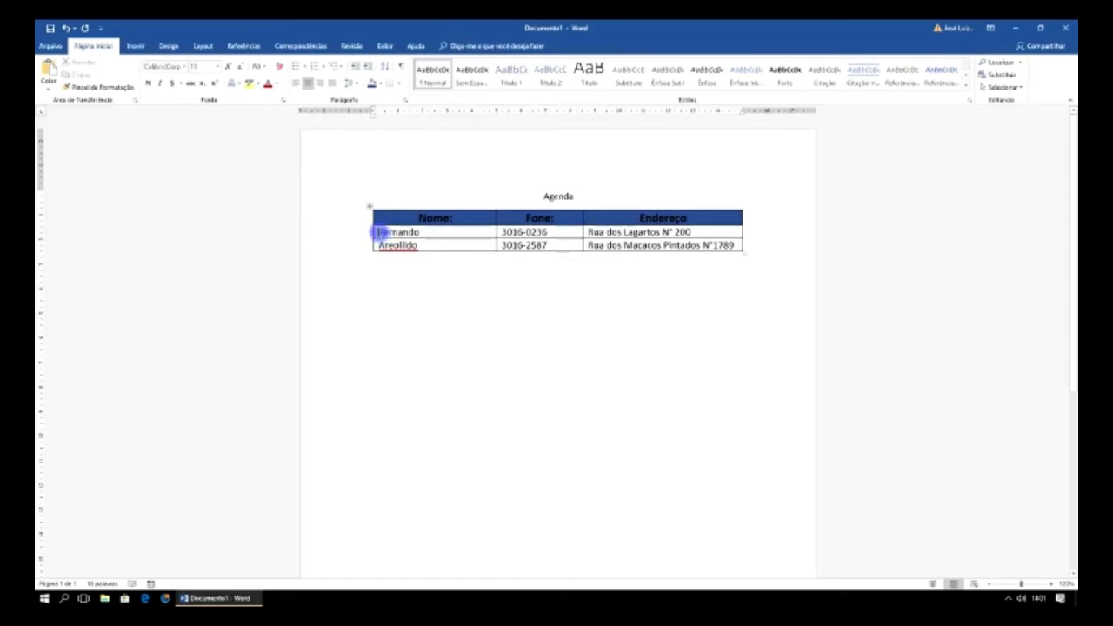
- Shade both contact rows light blue
left_click_drag(379, 232, 713, 247)
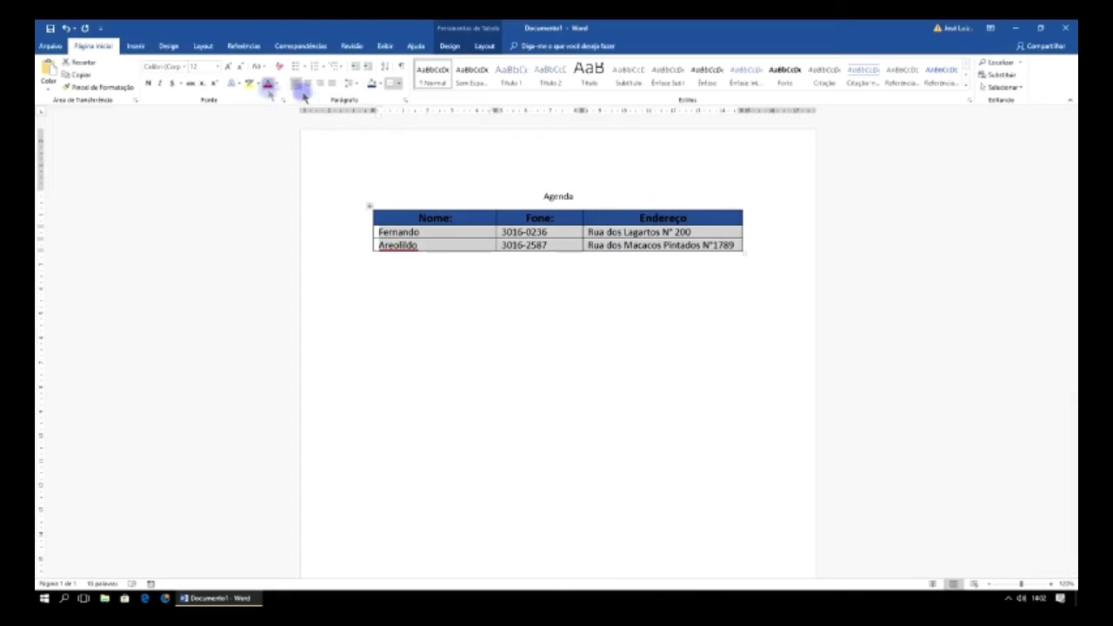
left_click(391, 84)
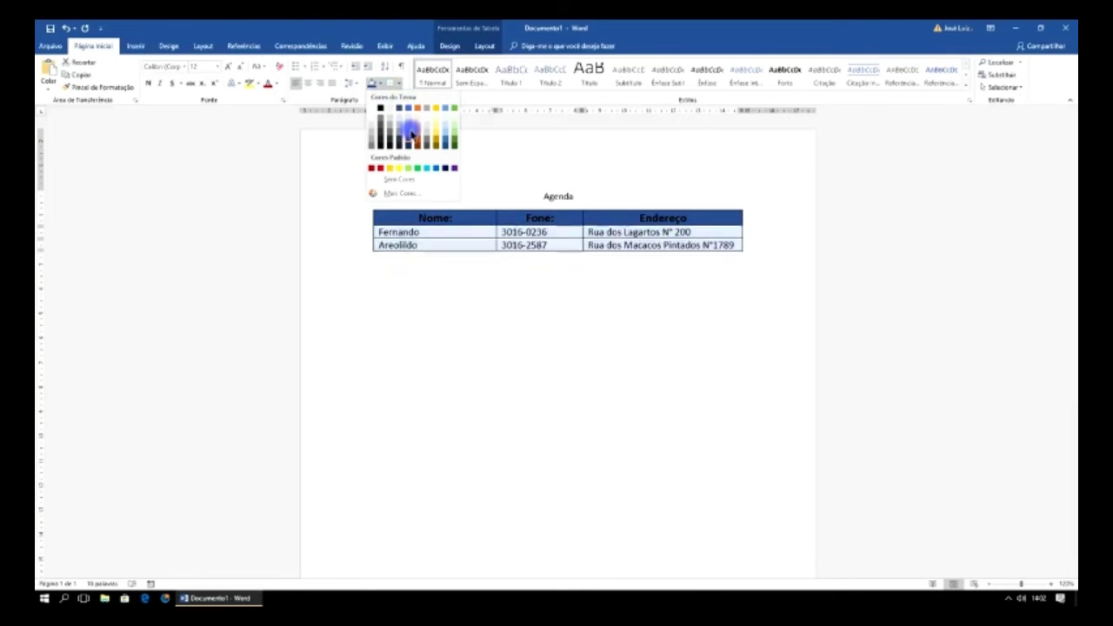
left_click(411, 133)
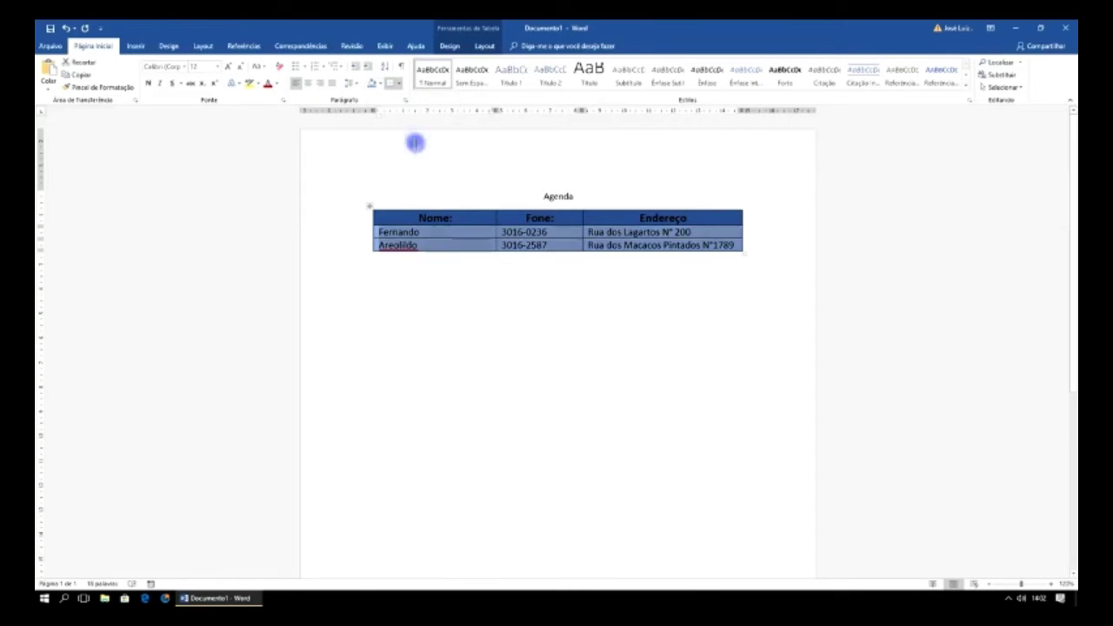
left_click(460, 288)
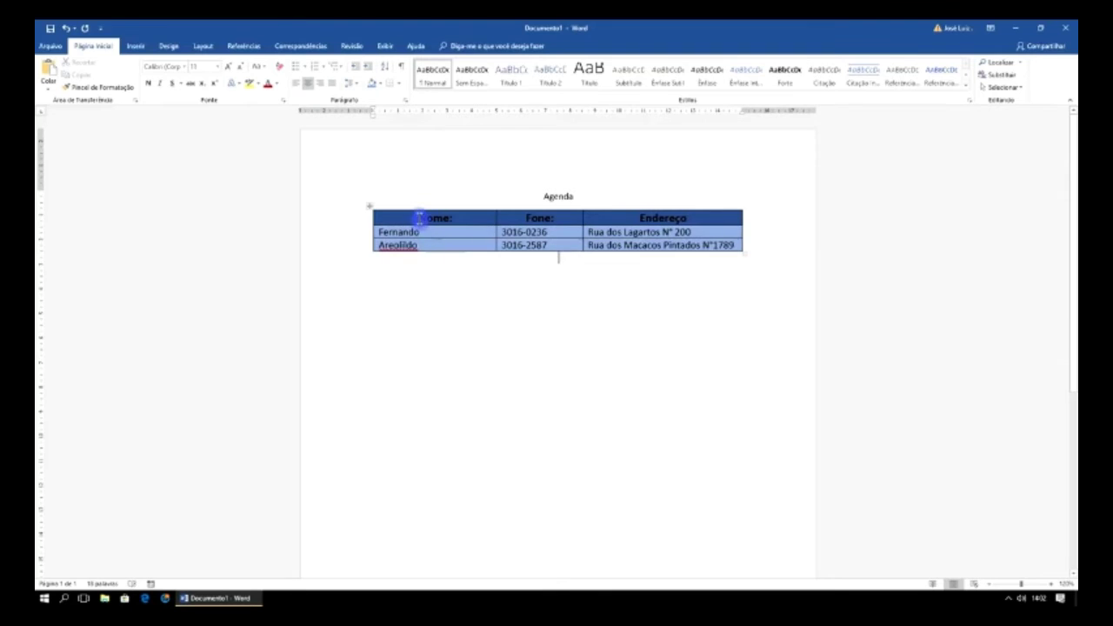
- Change the header row's font colour to white
left_click_drag(418, 217, 686, 220)
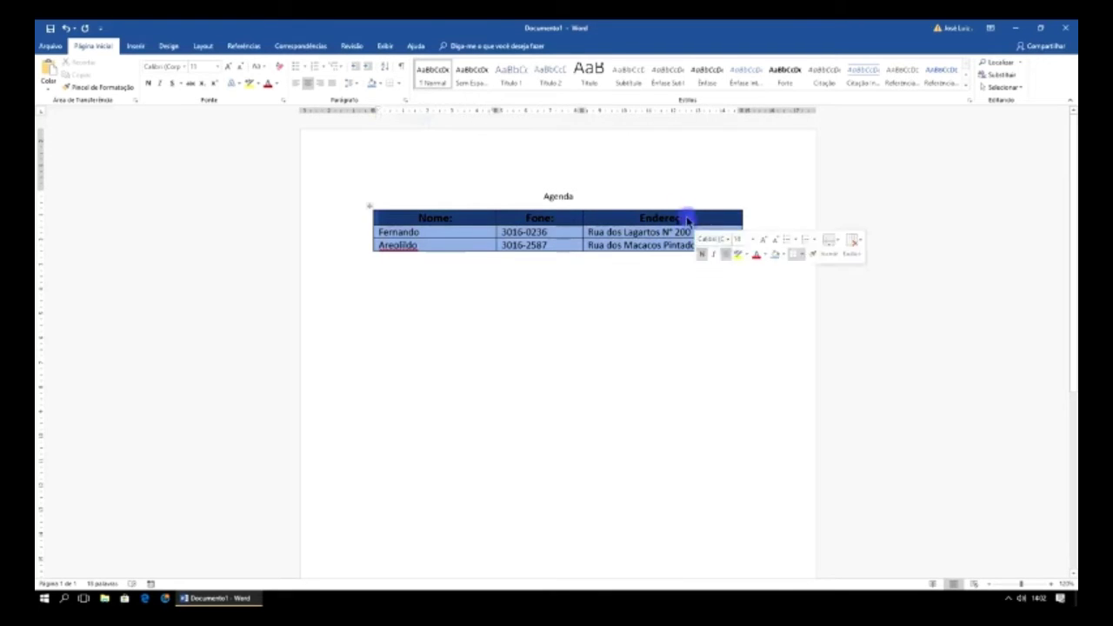
left_click(275, 84)
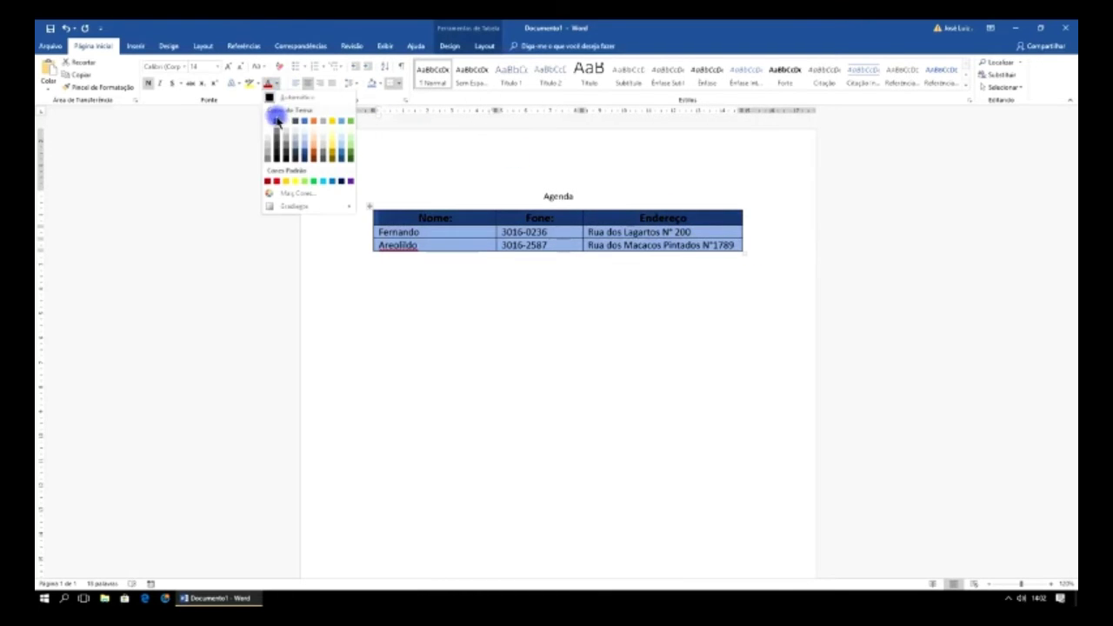
left_click(269, 120)
left_click(461, 321)
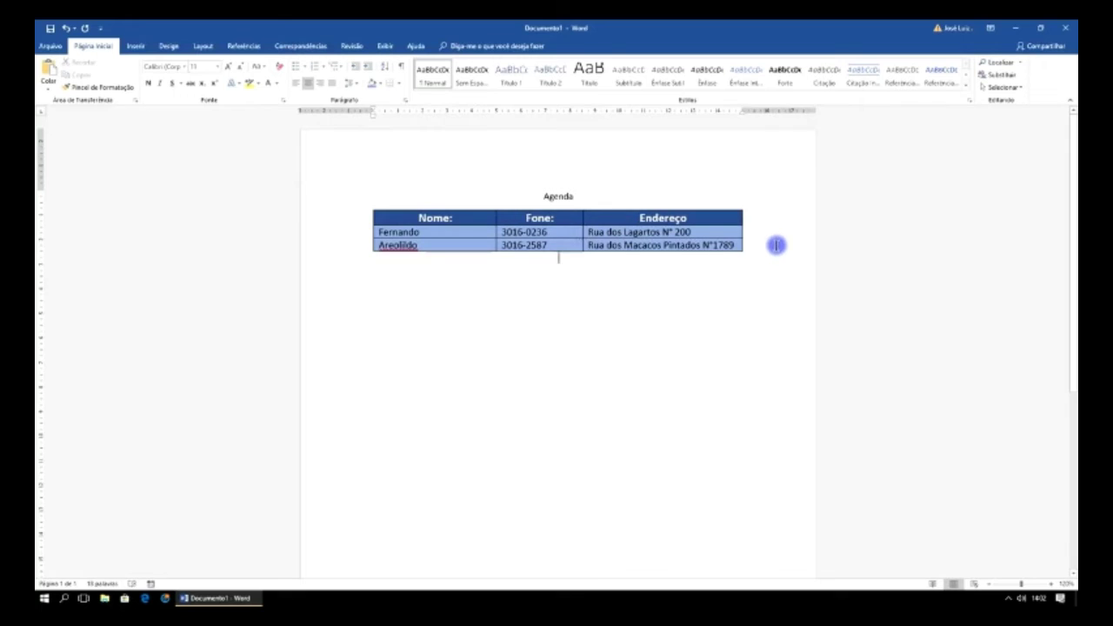
- Make the Agenda title bold at font size 16
right_click(726, 217)
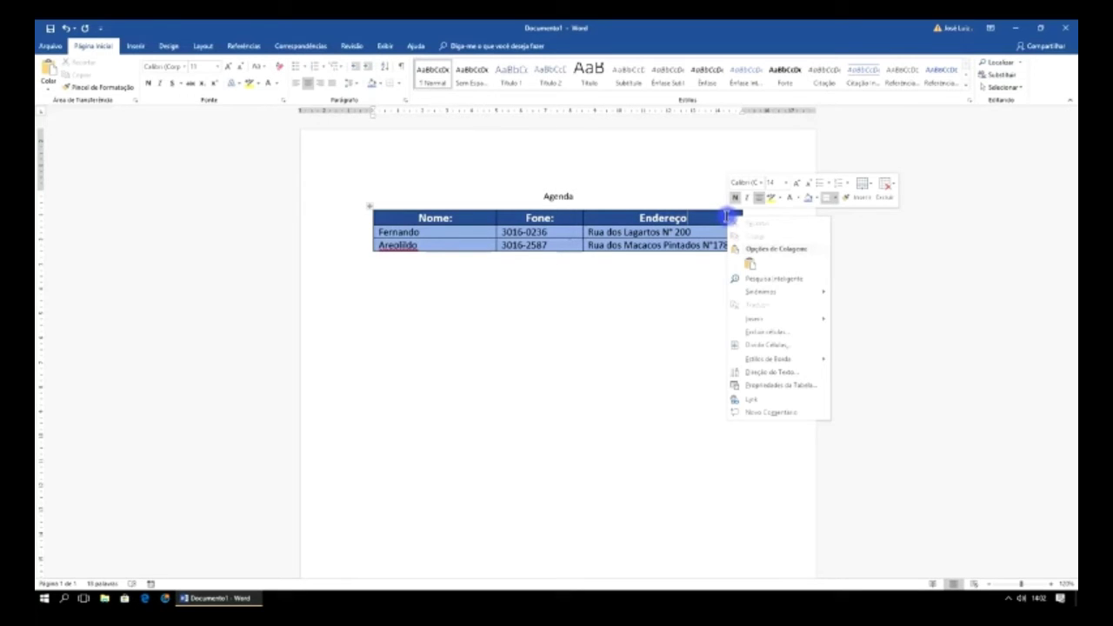
left_click(630, 228)
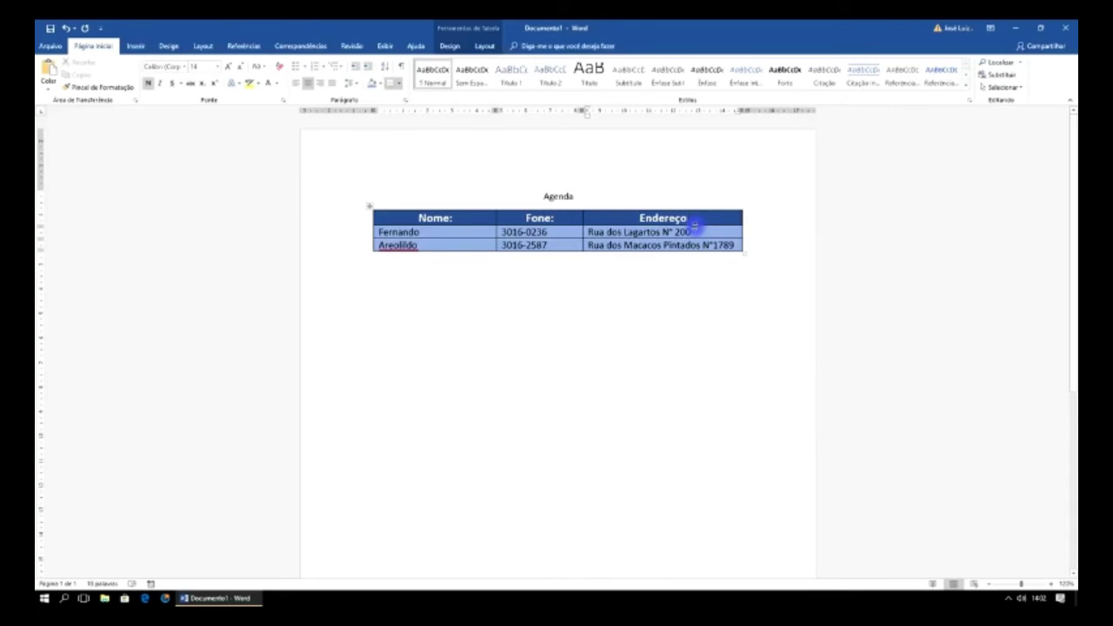
left_click_drag(579, 198, 541, 193)
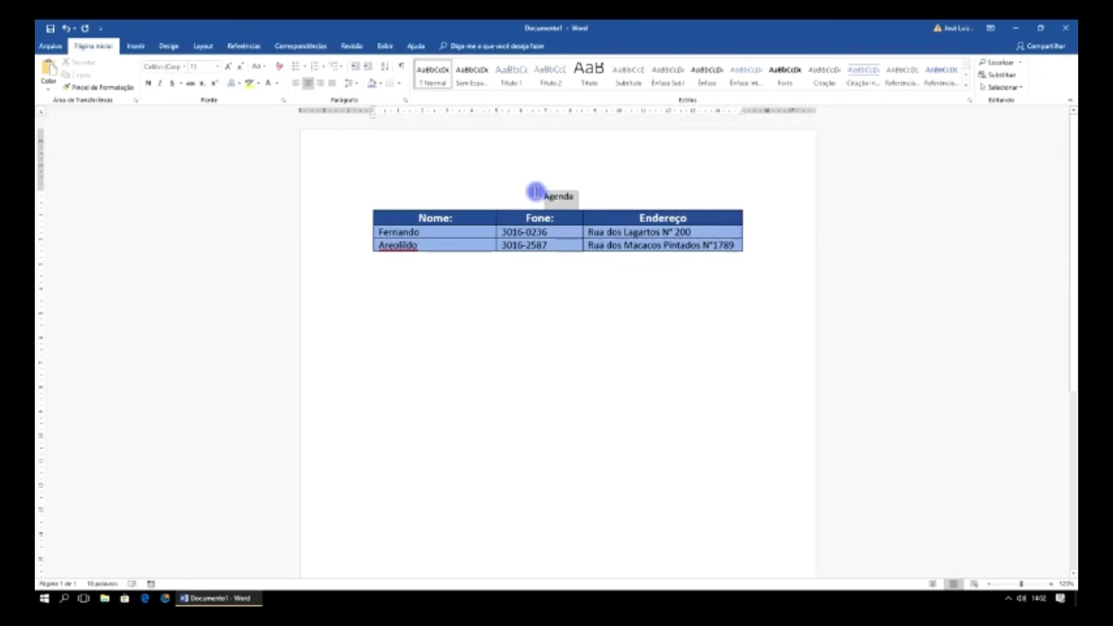
left_click(221, 68)
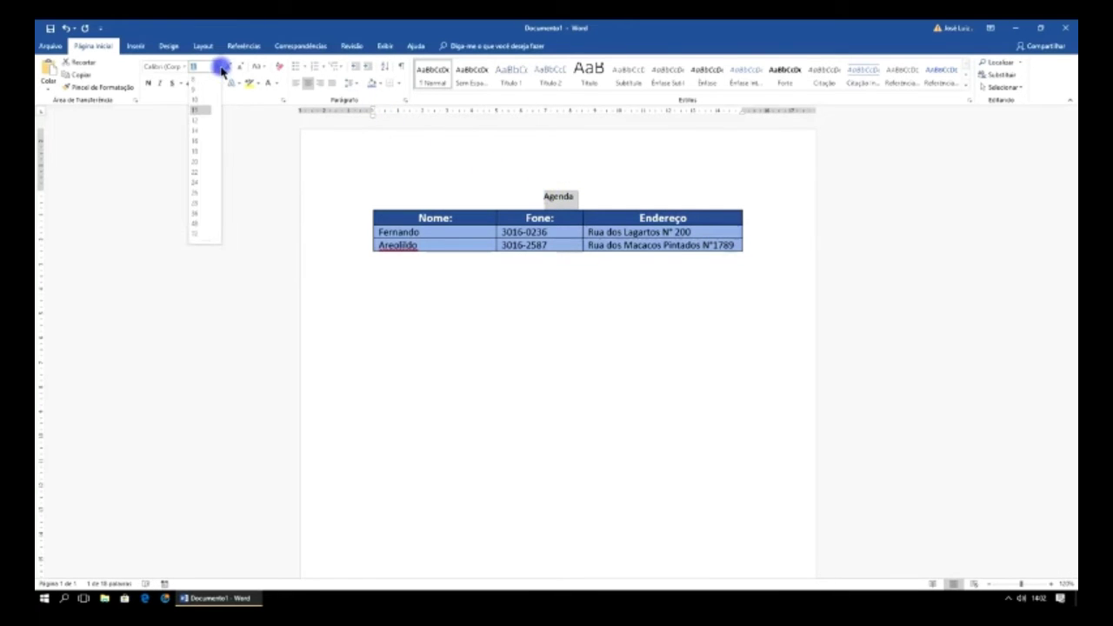
left_click(198, 142)
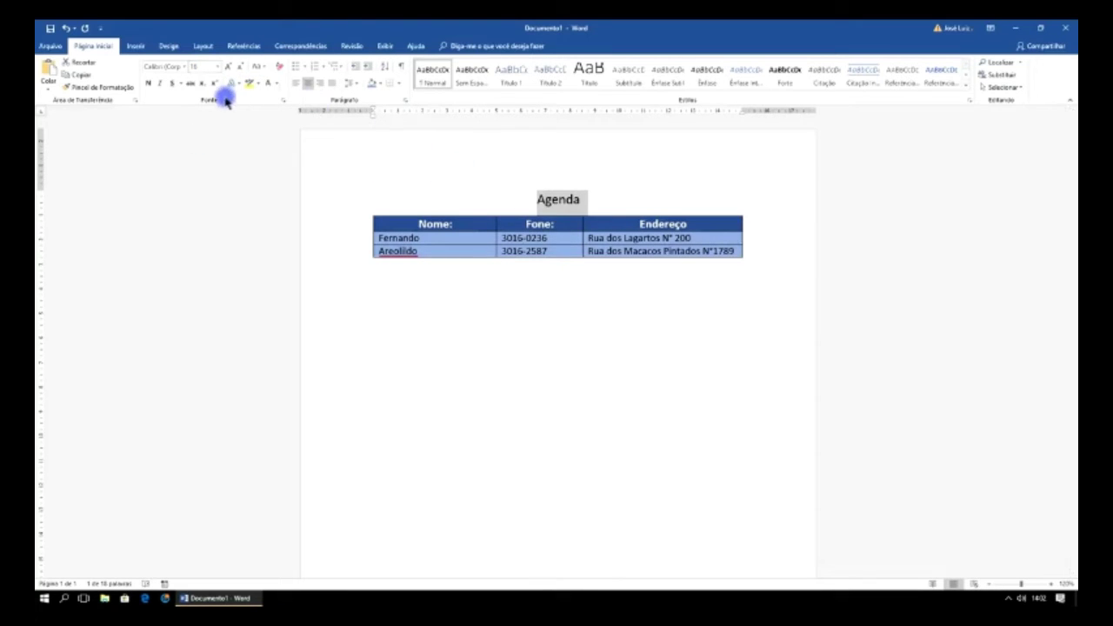
left_click(149, 84)
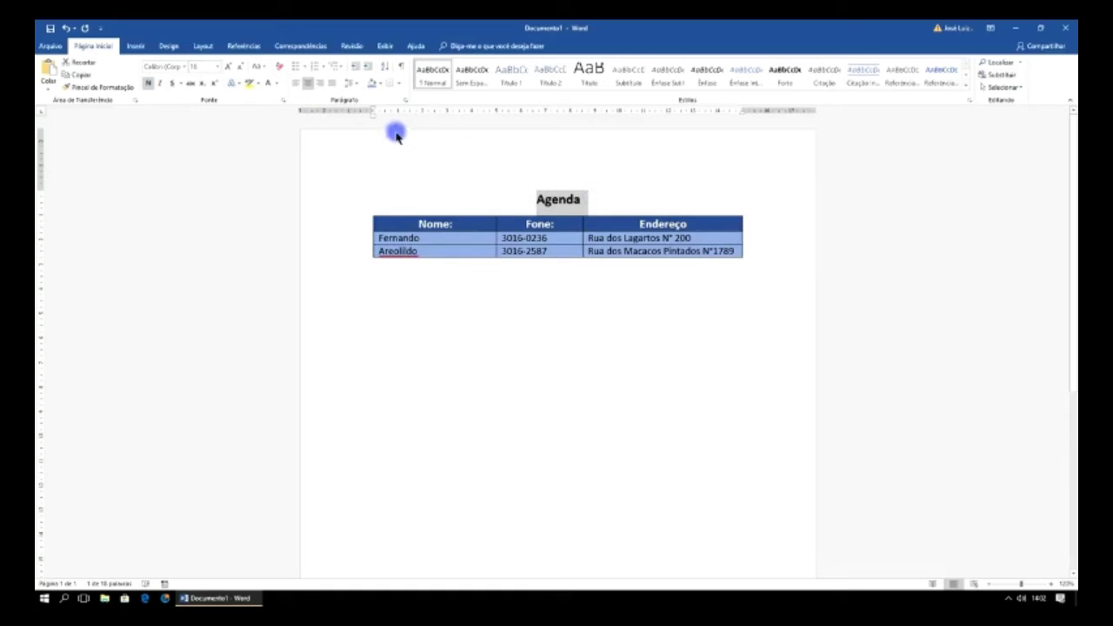
left_click(278, 84)
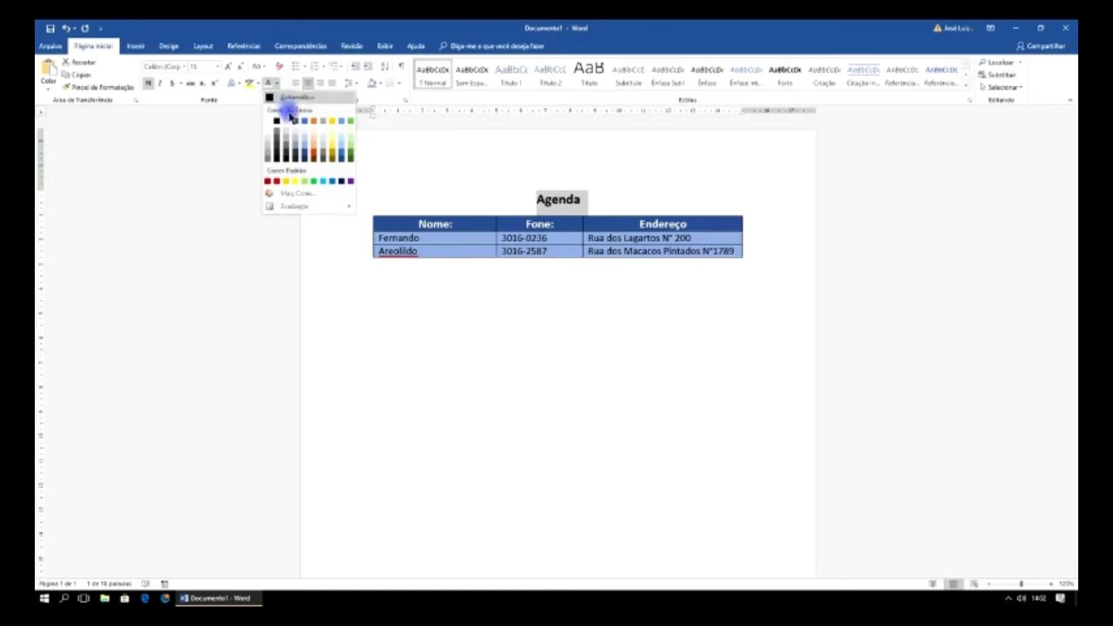
left_click(301, 124)
left_click(588, 198)
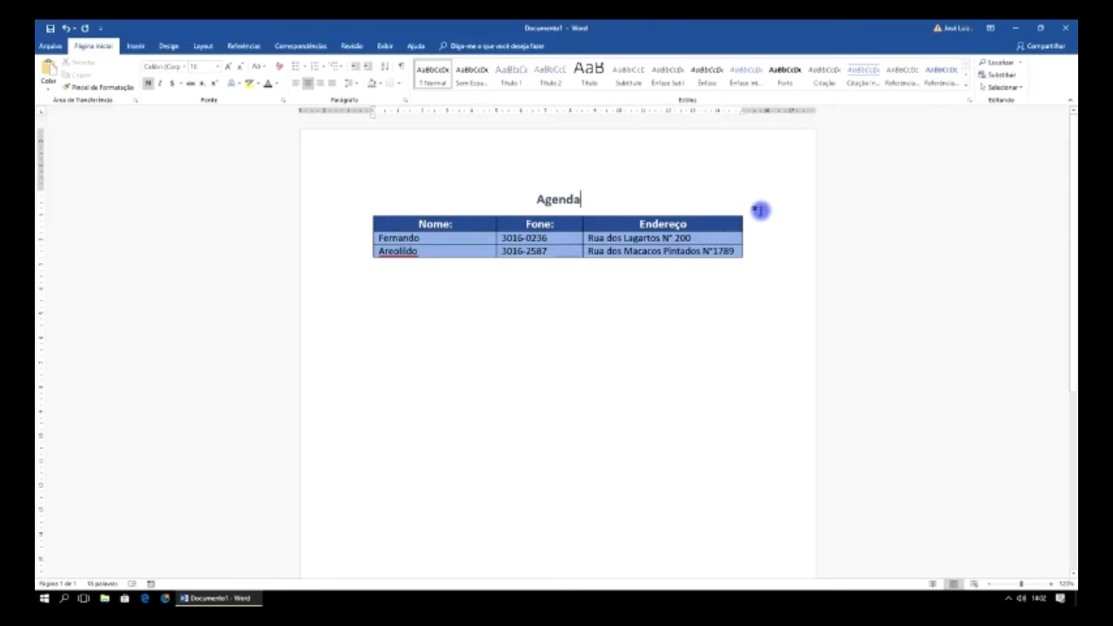
mouse_move(556, 237)
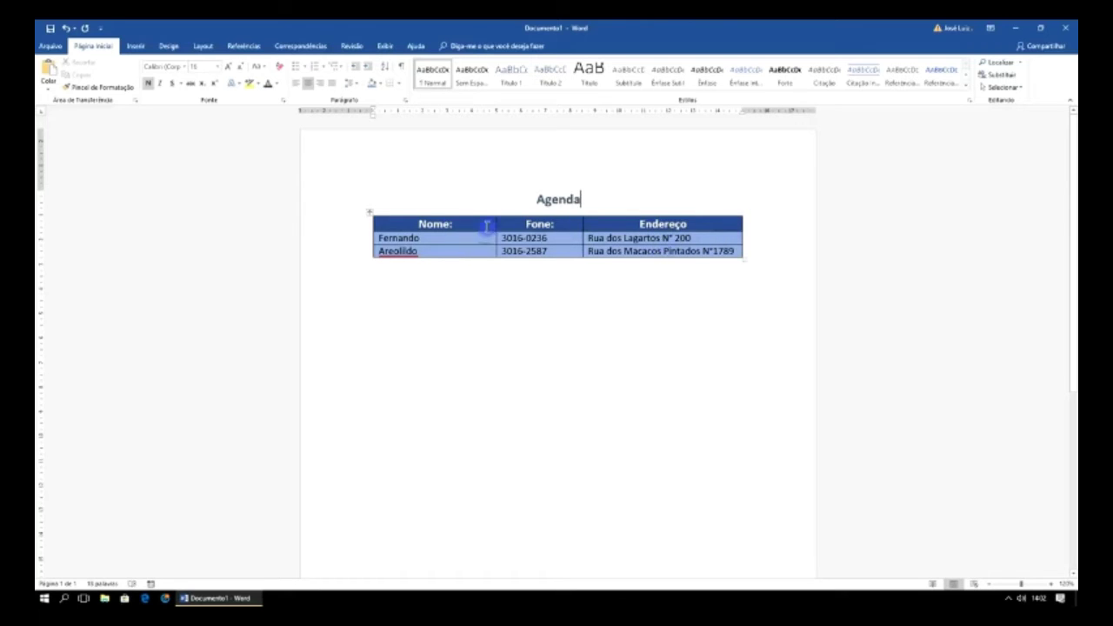
- Insert a column to the right of Endereço and head it 'Email'
right_click(732, 225)
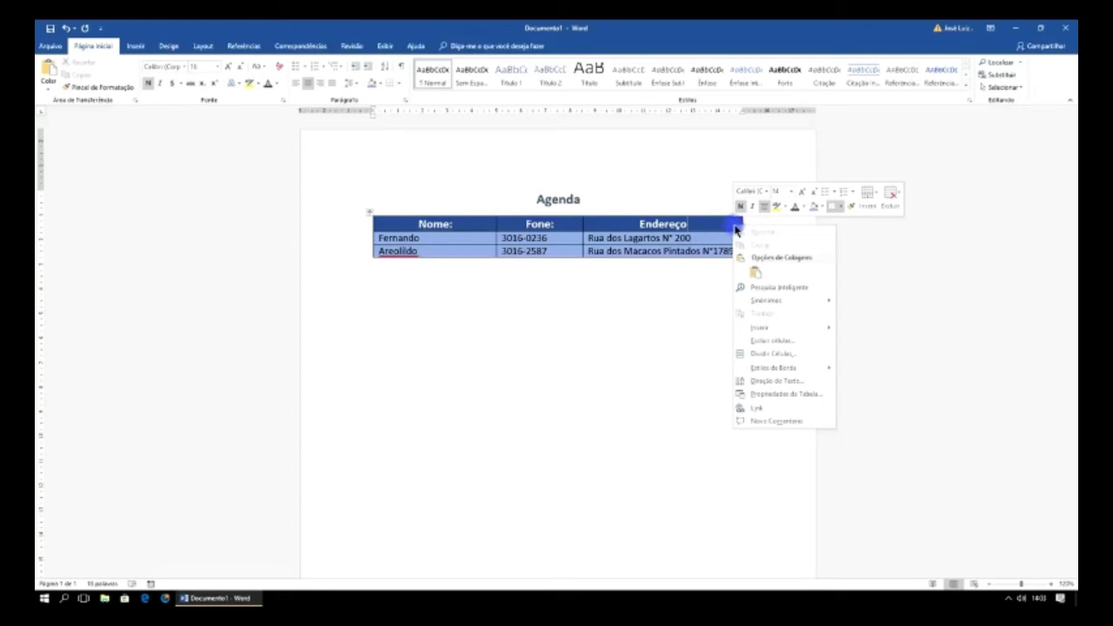
left_click(763, 327)
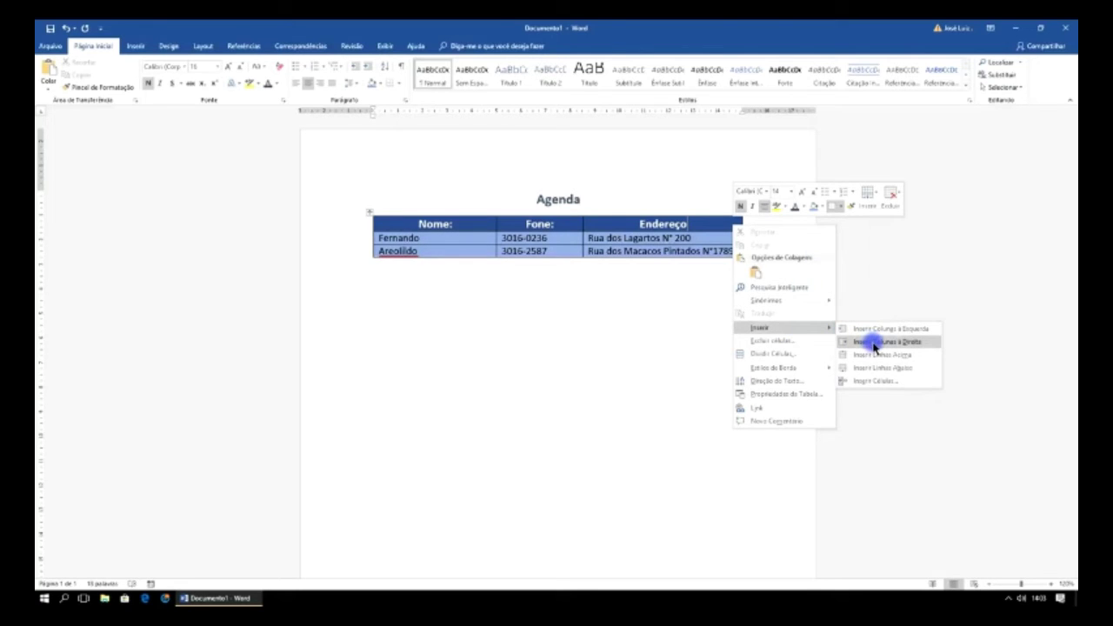
left_click(875, 347)
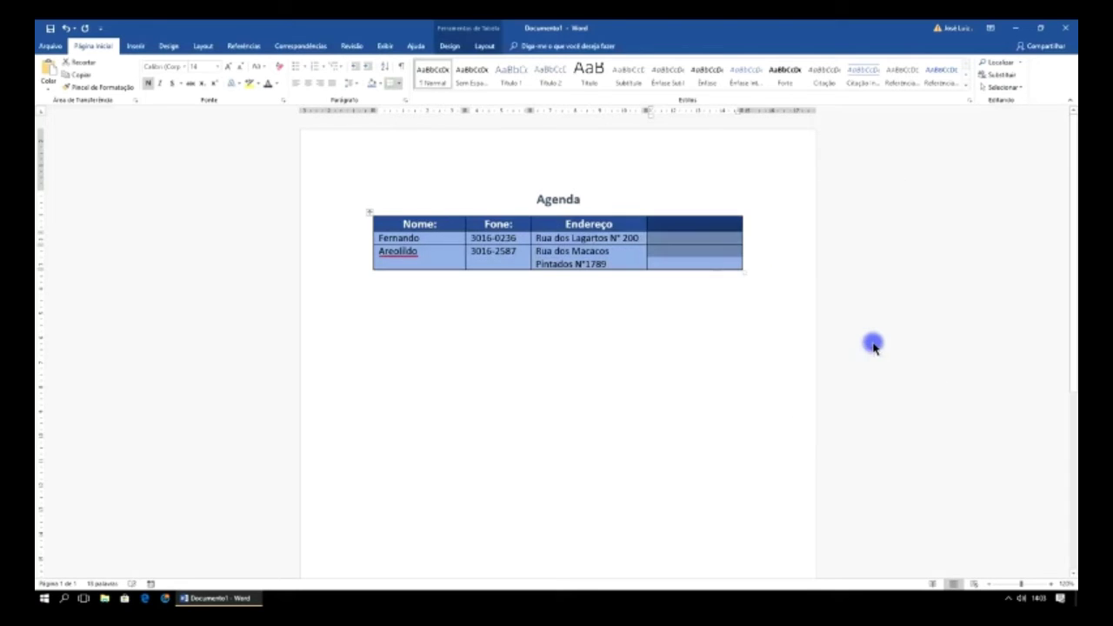
left_click(695, 226)
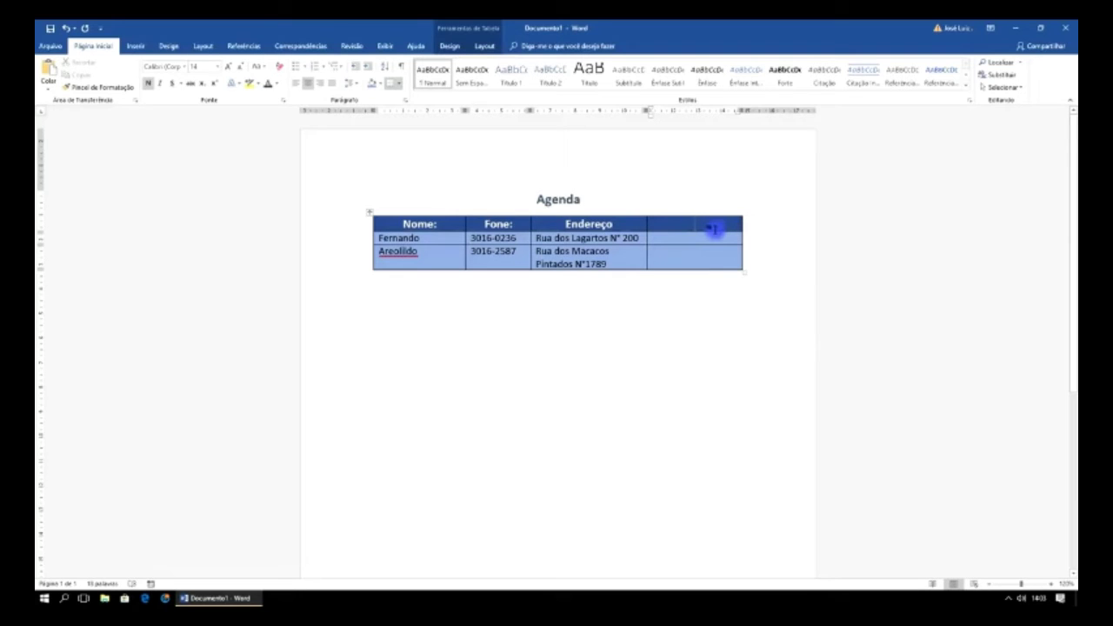
type("Email")
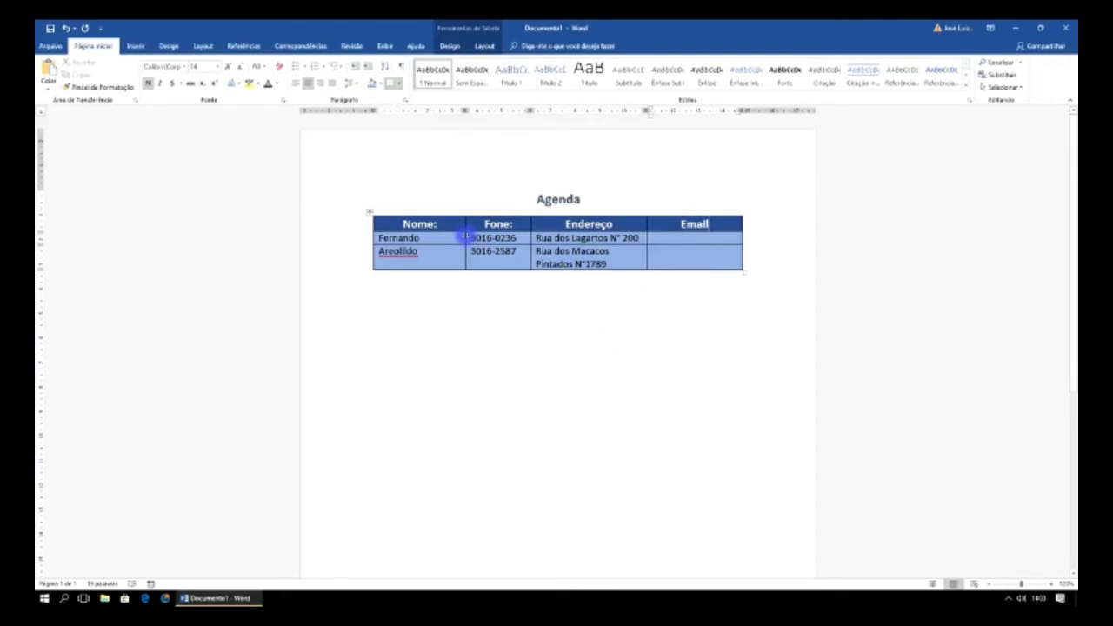
- Narrow the Nome and Fone columns and widen the table so each address fits on one line
left_click_drag(465, 238, 447, 237)
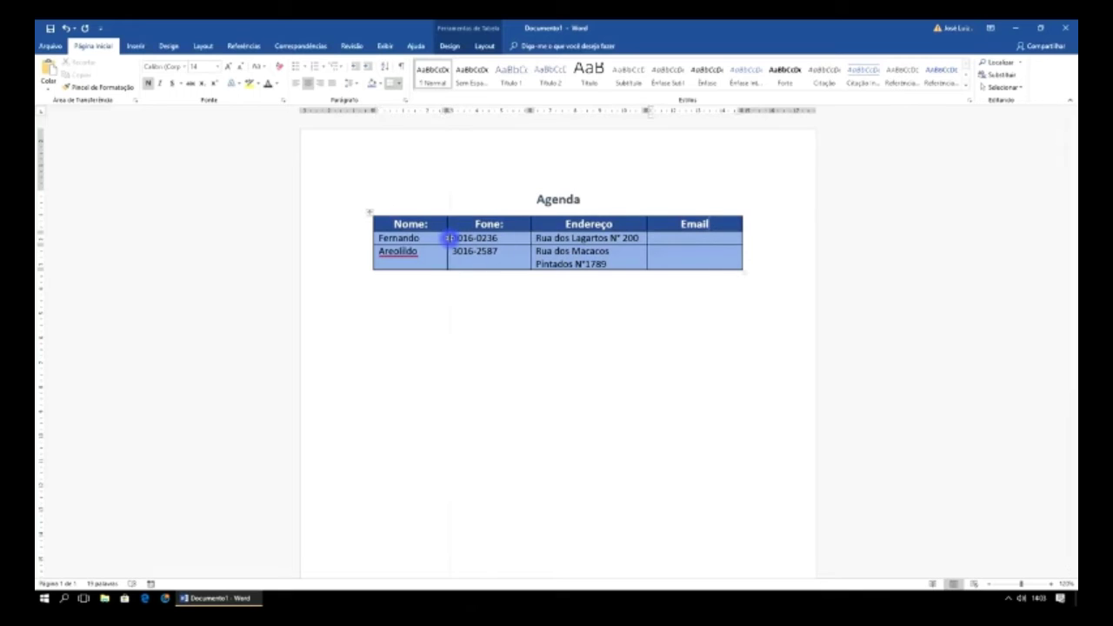
left_click_drag(525, 236, 509, 237)
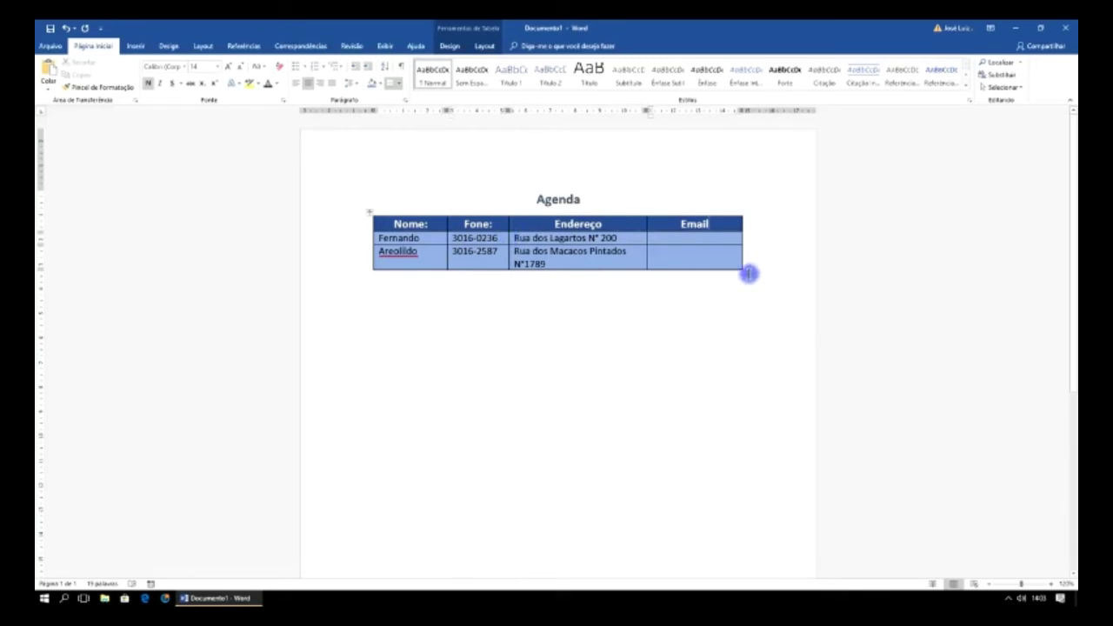
left_click_drag(744, 273, 797, 264)
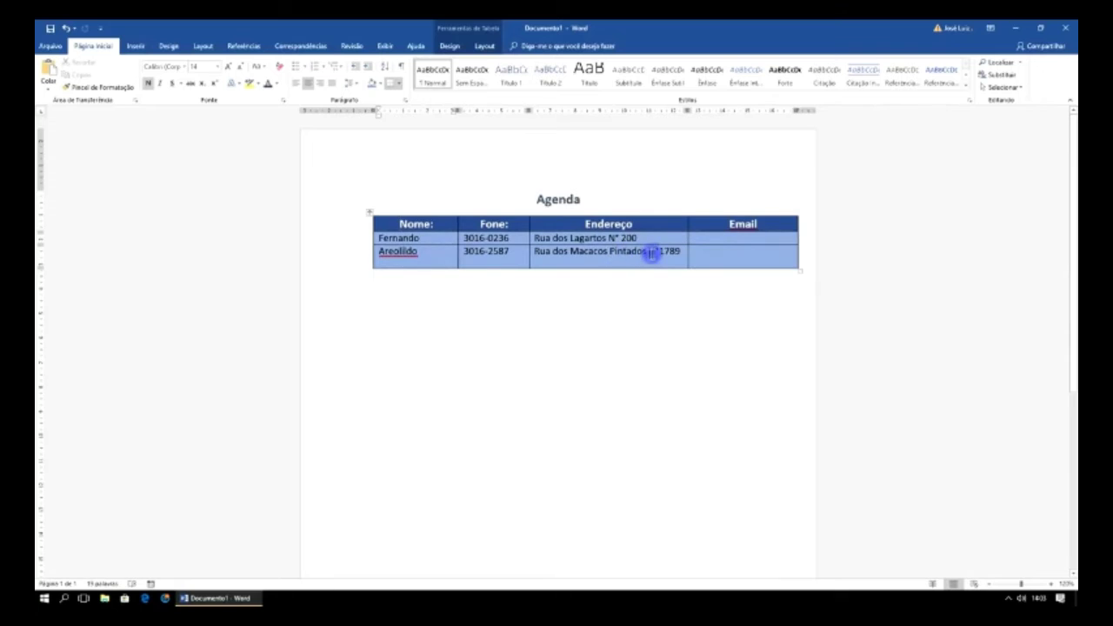
left_click(714, 252)
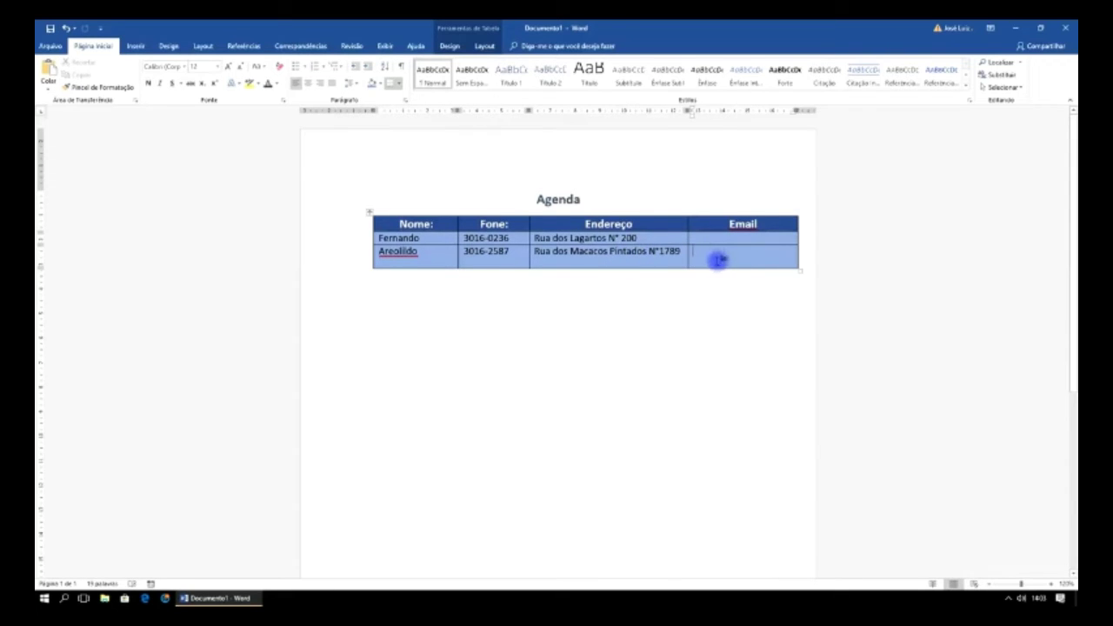
left_click_drag(798, 269, 809, 254)
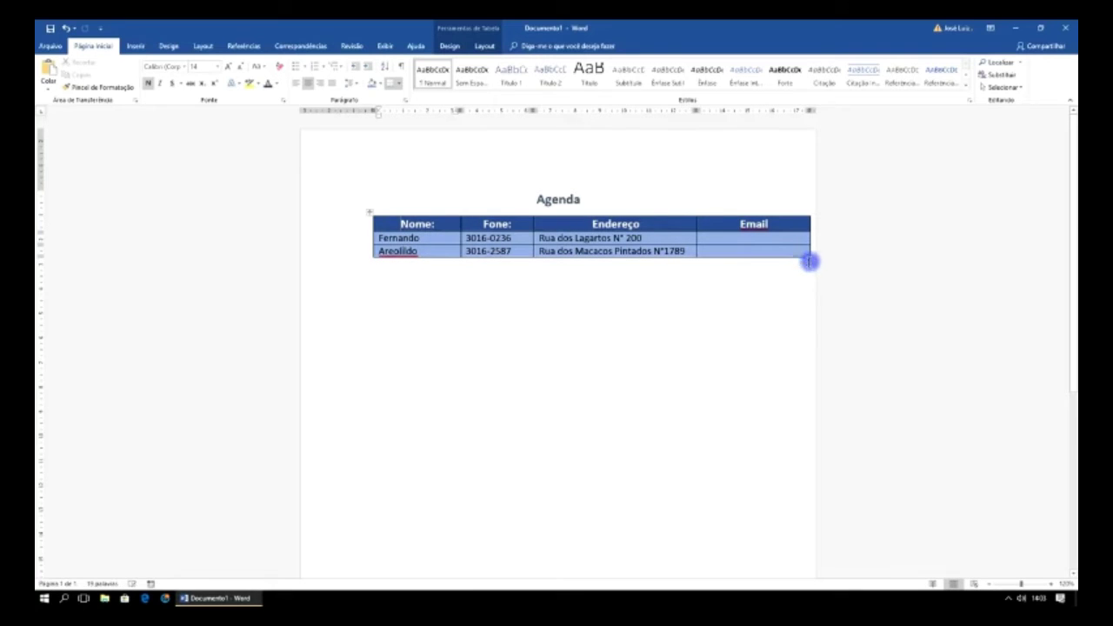
left_click(753, 303)
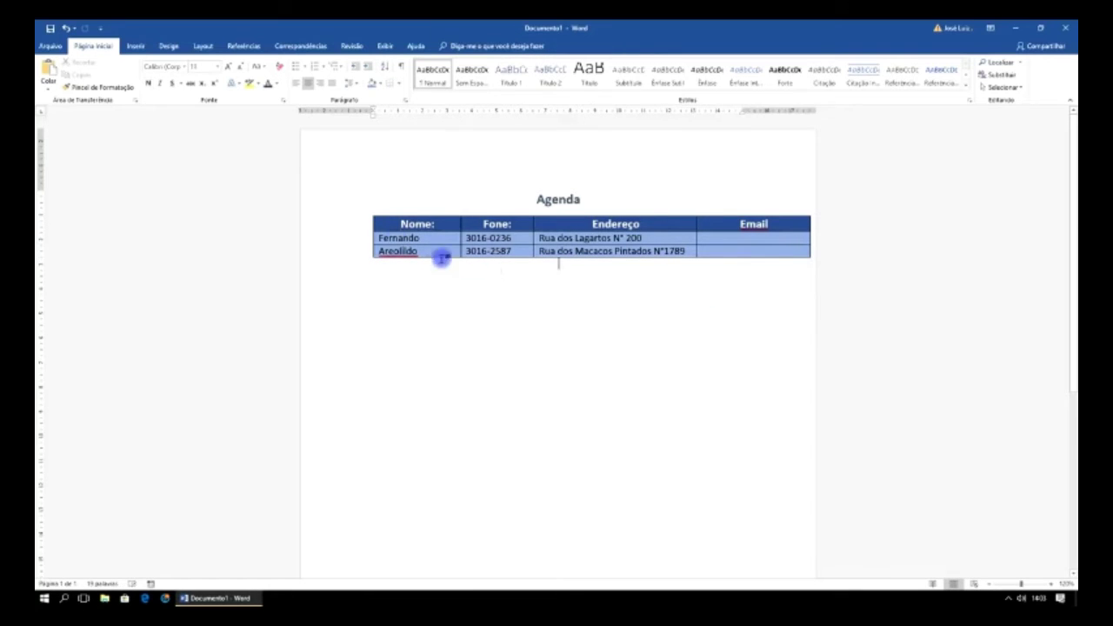
- Shift the whole table slightly left on the page
left_click(369, 215)
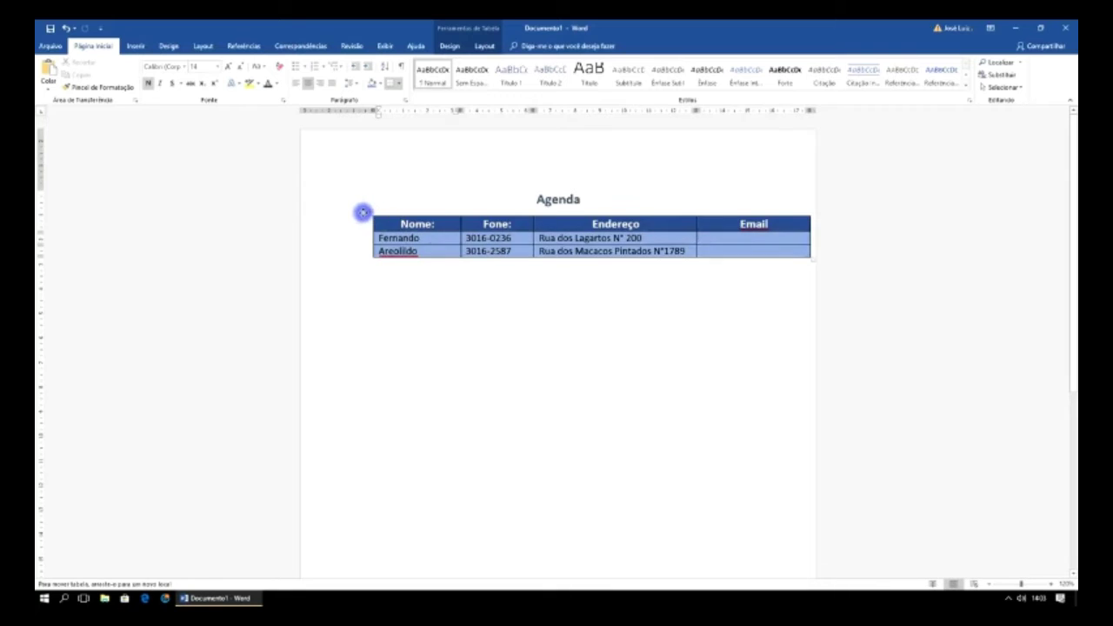
left_click_drag(356, 214, 343, 213)
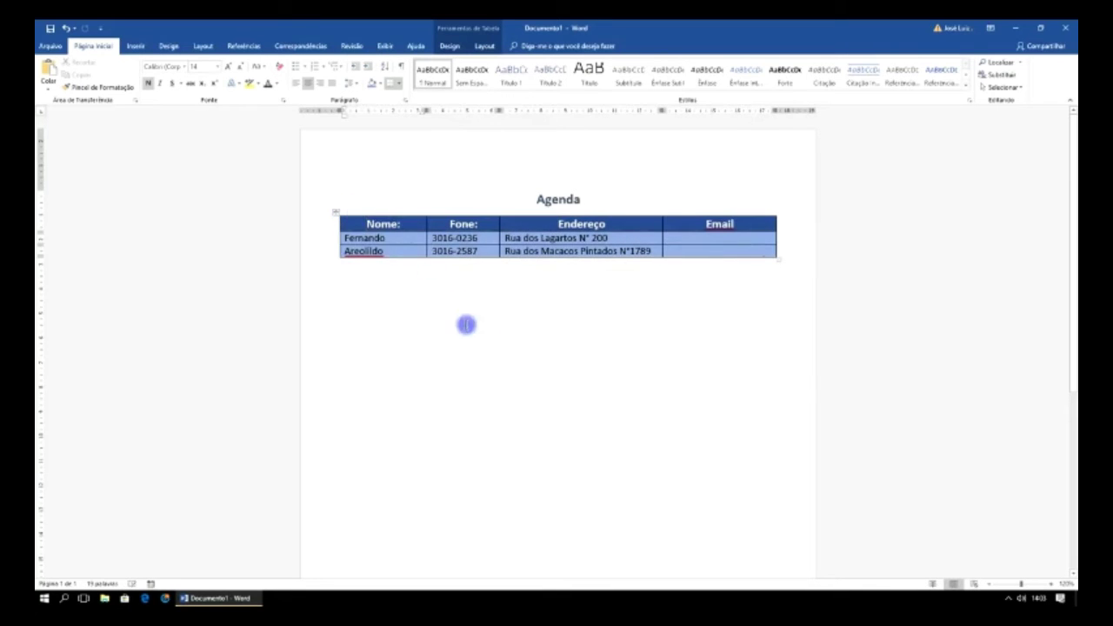
left_click(581, 319)
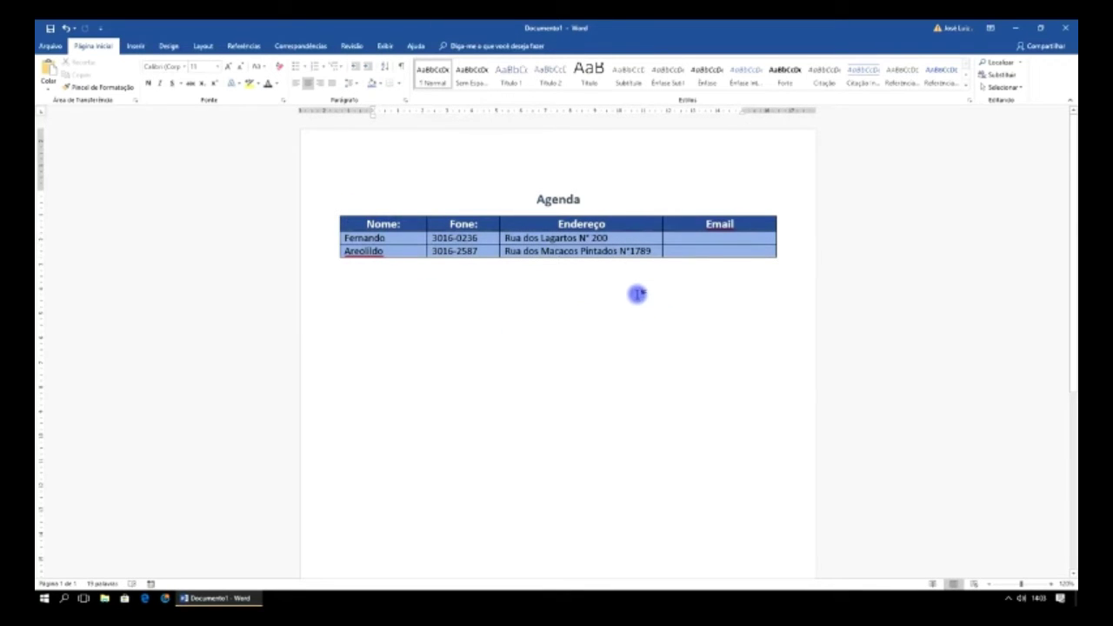
- Add an empty row below Areolildo, merge it into one cell, then add another row beneath it
left_click(693, 241)
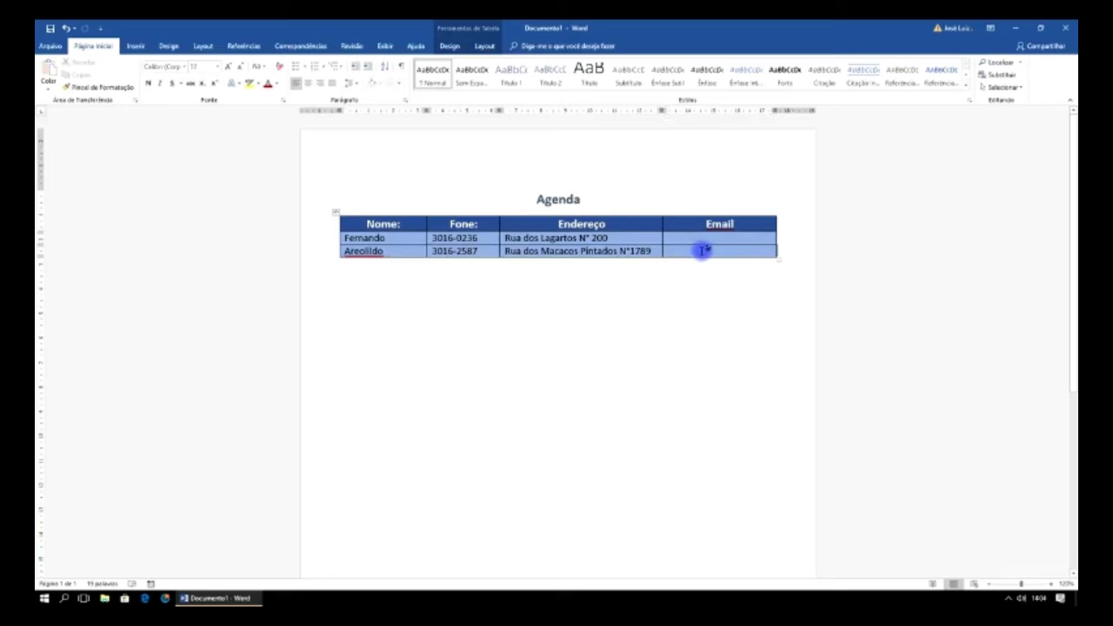
key("Tab")
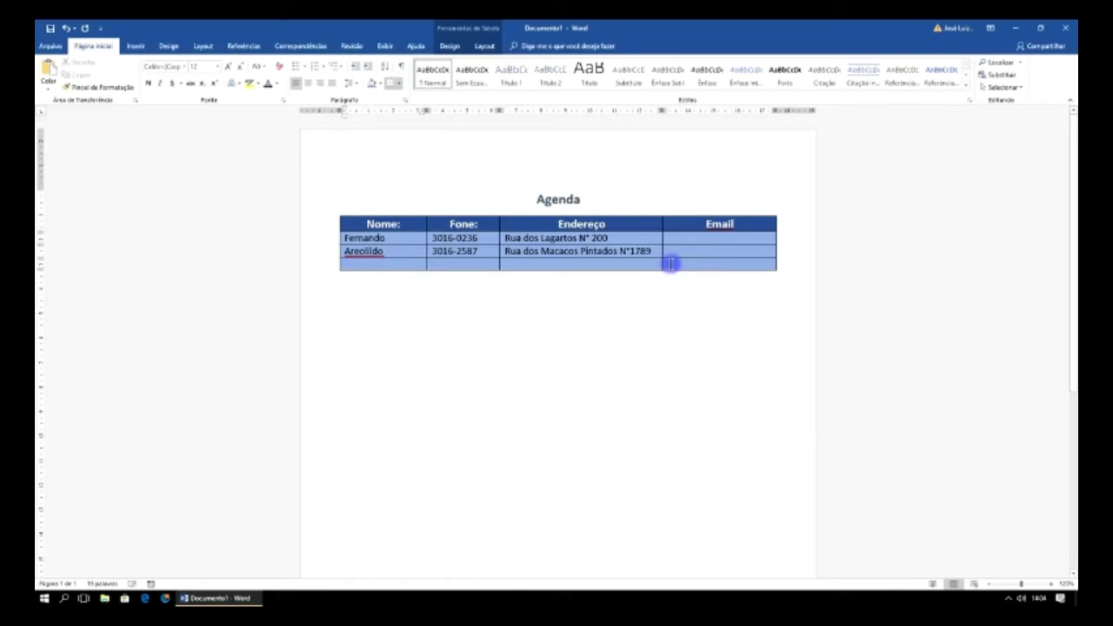
left_click_drag(669, 263, 410, 261)
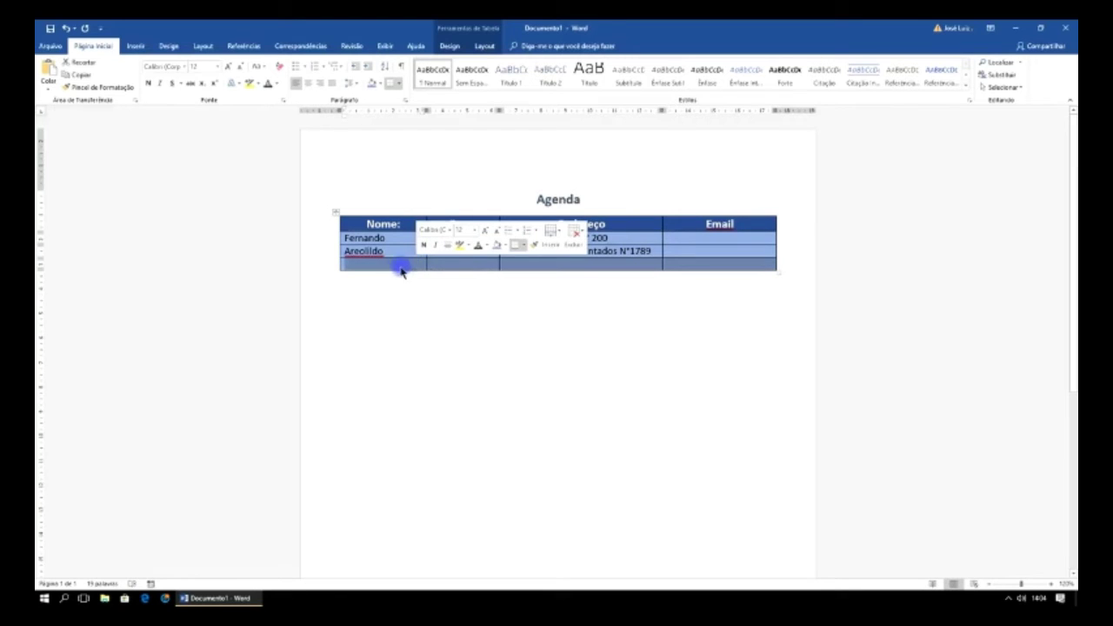
right_click(609, 268)
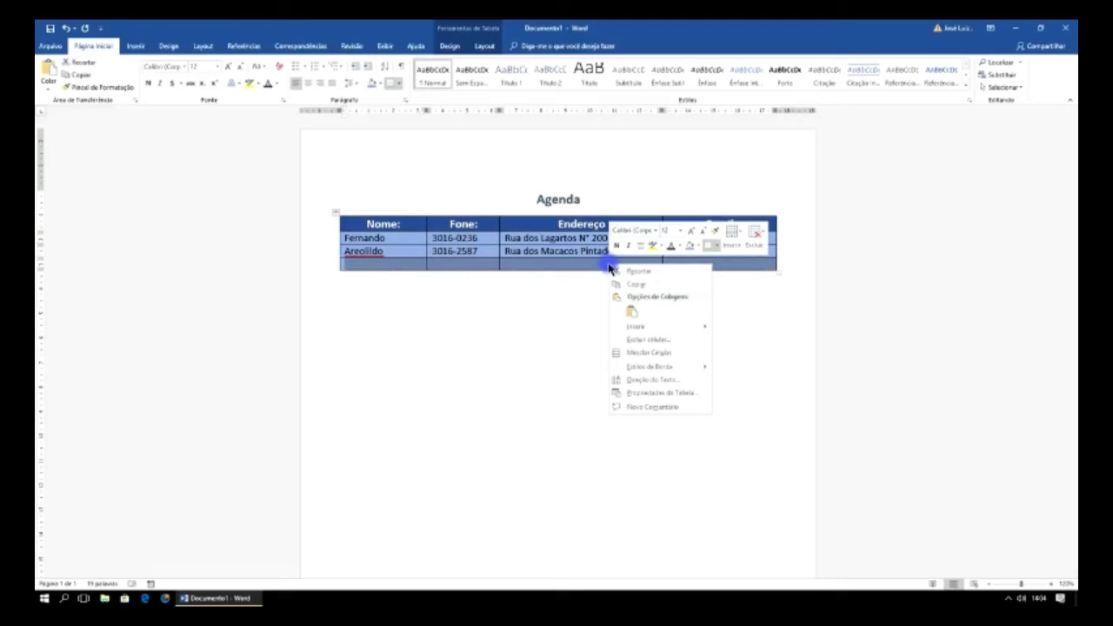
left_click(644, 353)
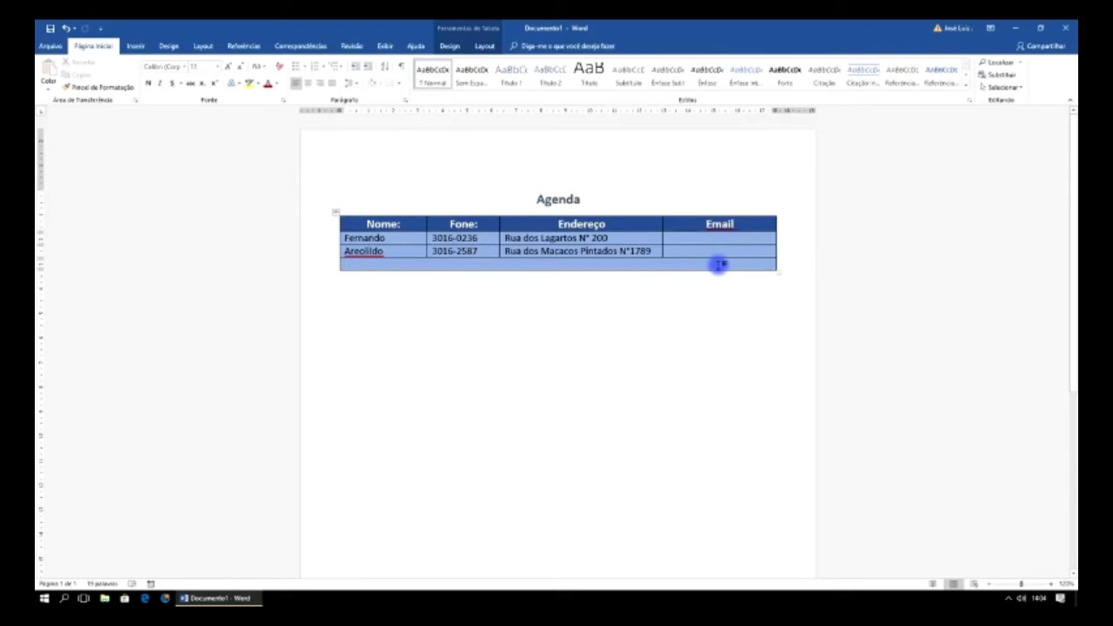
key("Tab")
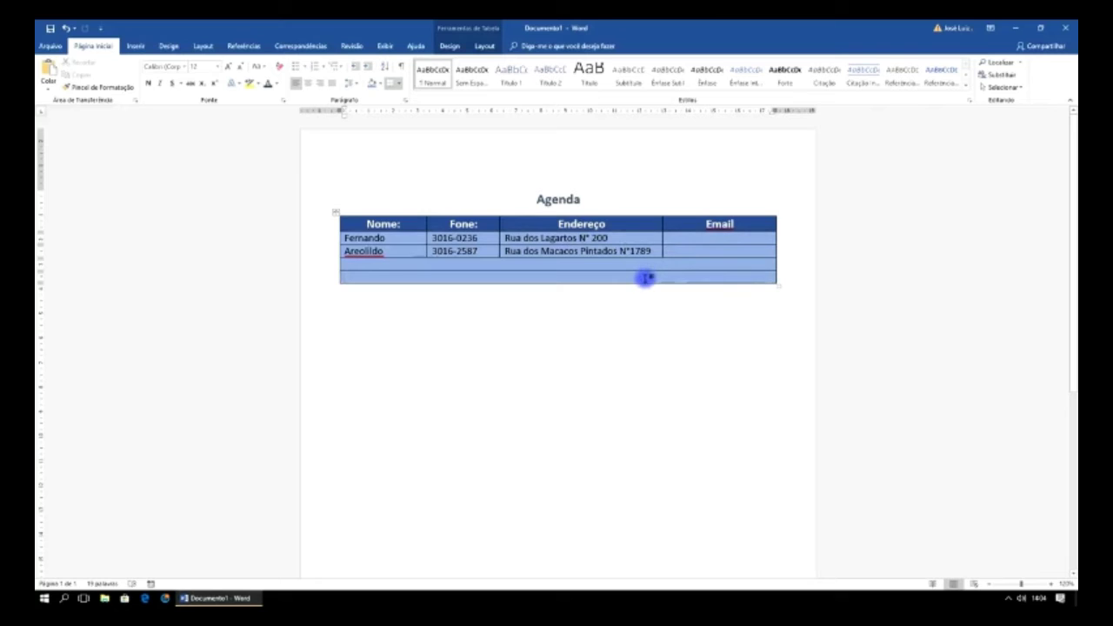
- Split the new bottom row into five cells
right_click(647, 277)
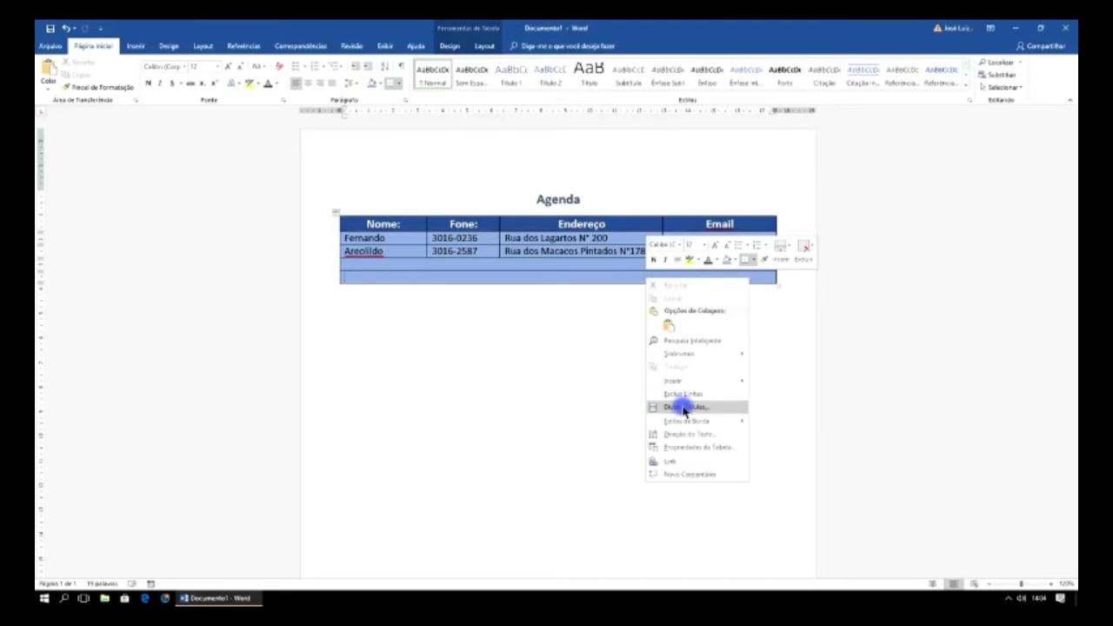
left_click(684, 407)
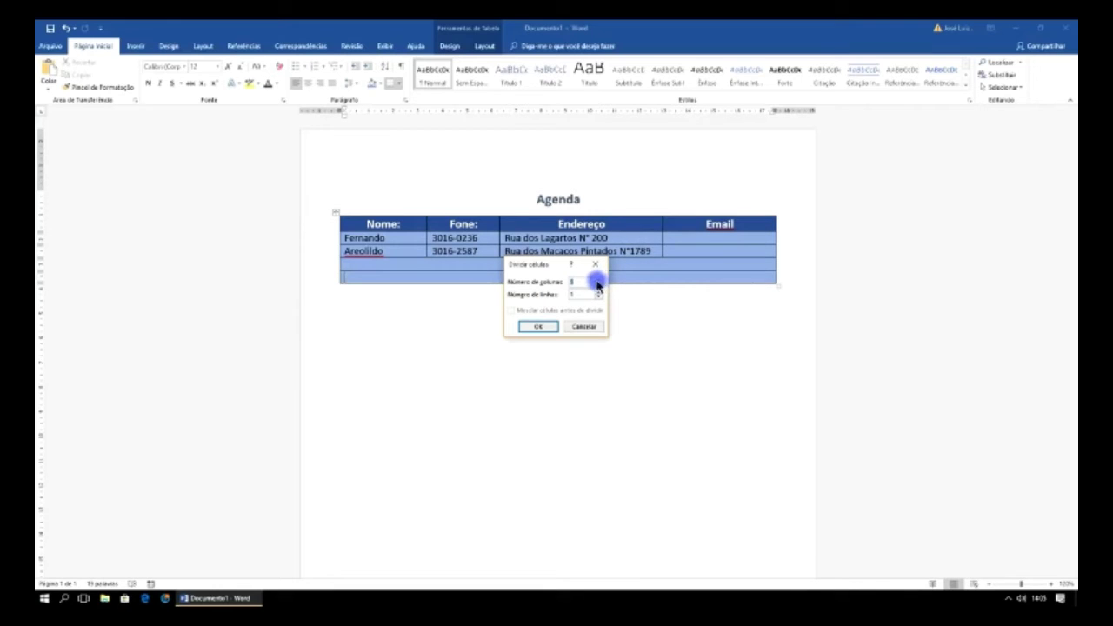
left_click(543, 327)
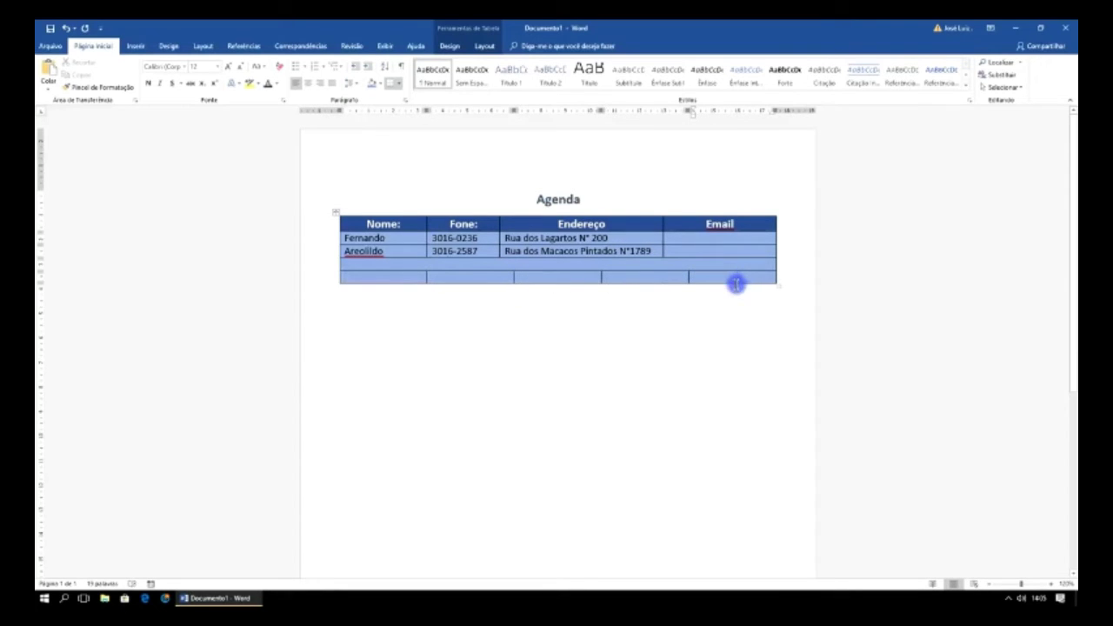
- Add two more five-cell rows and select the bottom row's last two cells
key("Tab")
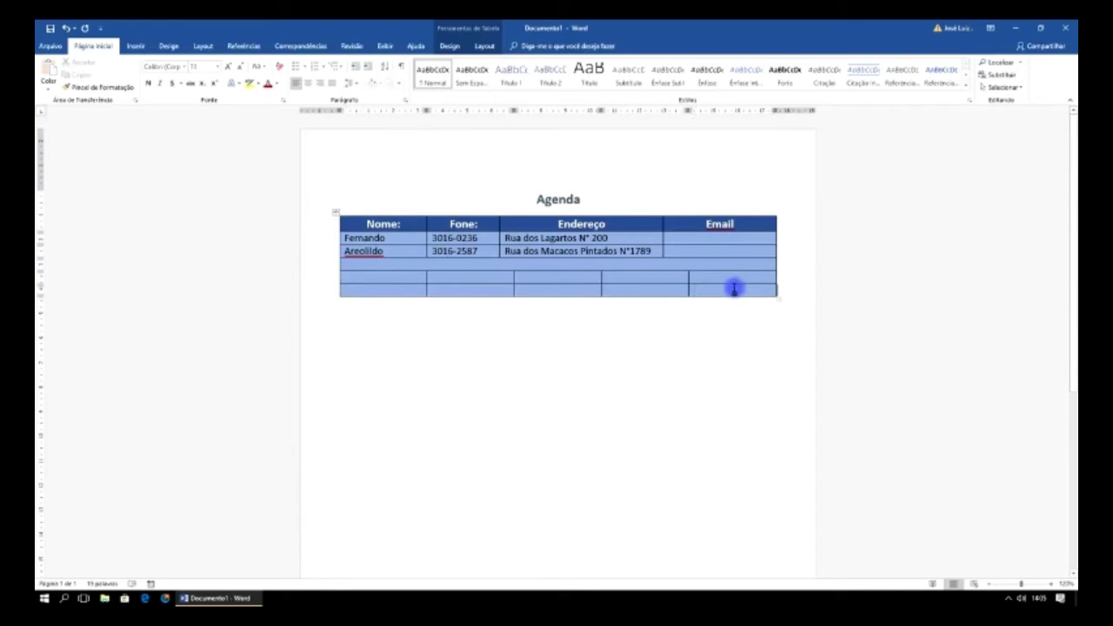
key("Tab")
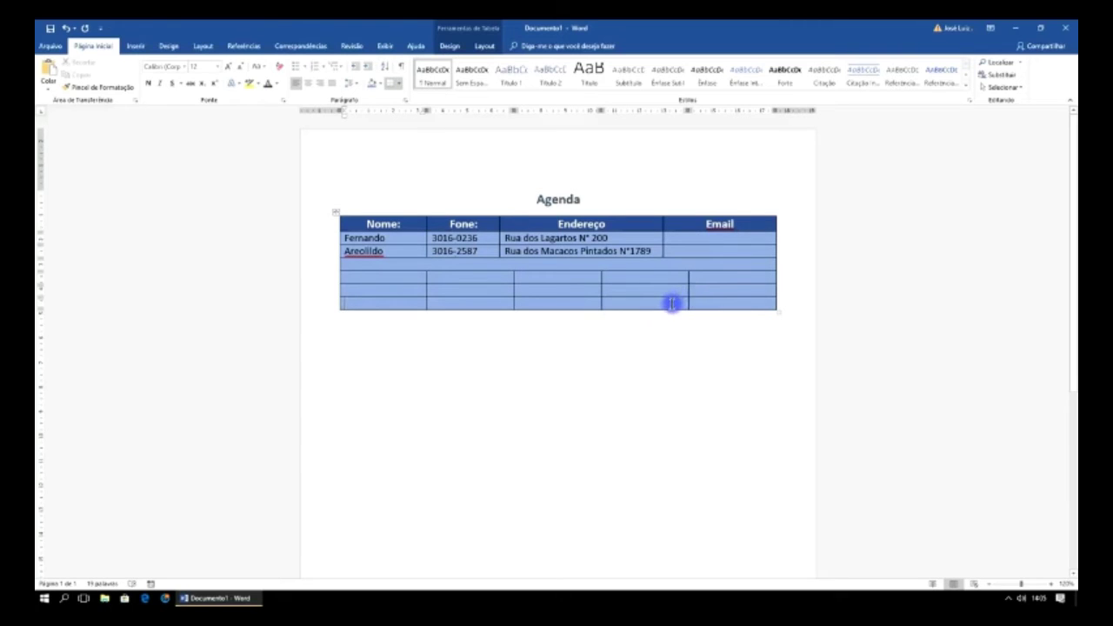
left_click_drag(676, 303, 688, 302)
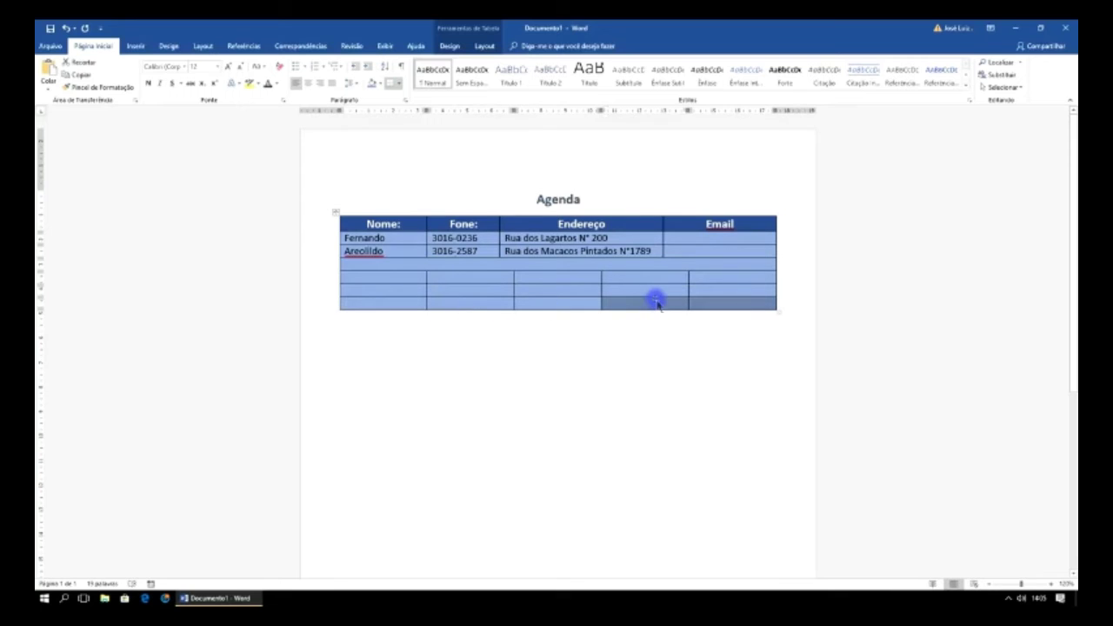
- Merge the bottom row's last two cells, then merge the bottom two first-column cells into one
right_click(658, 306)
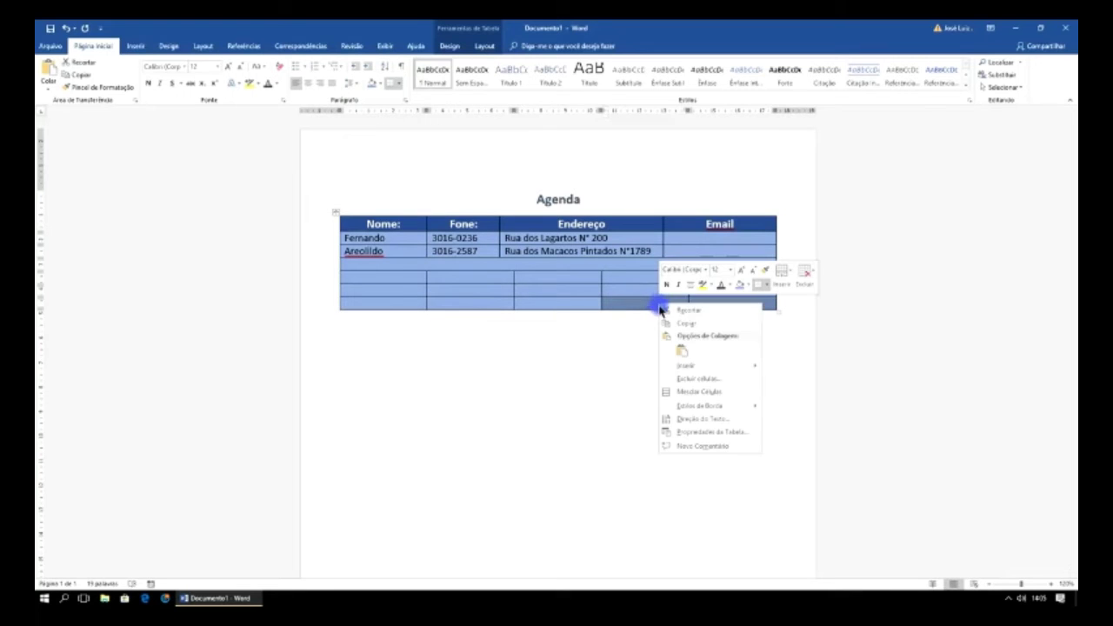
left_click(695, 393)
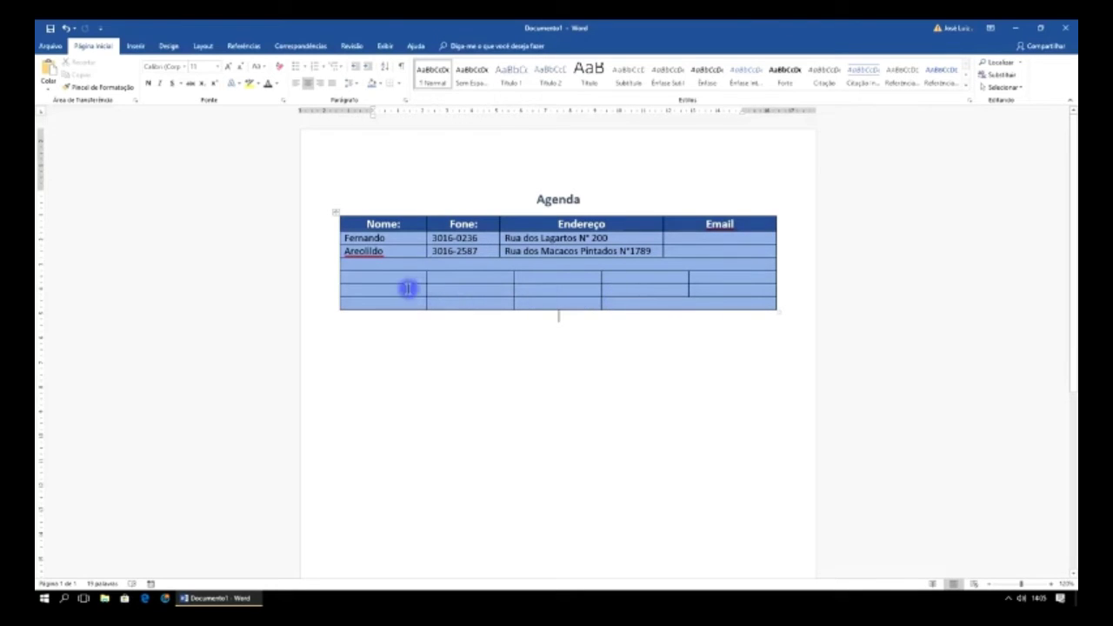
left_click_drag(401, 291, 402, 302)
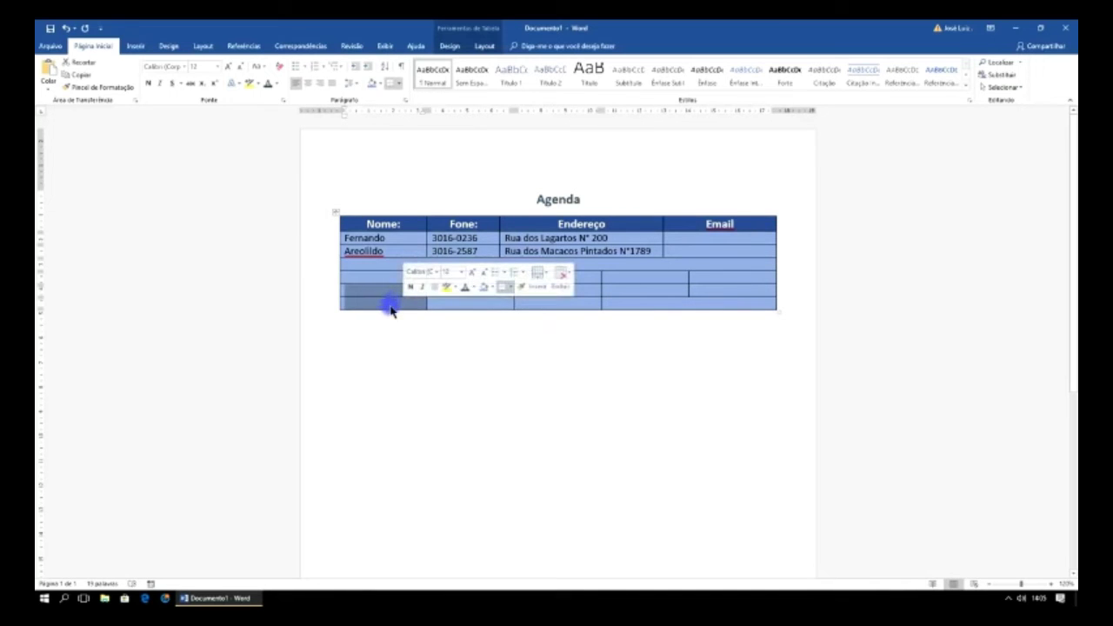
right_click(391, 310)
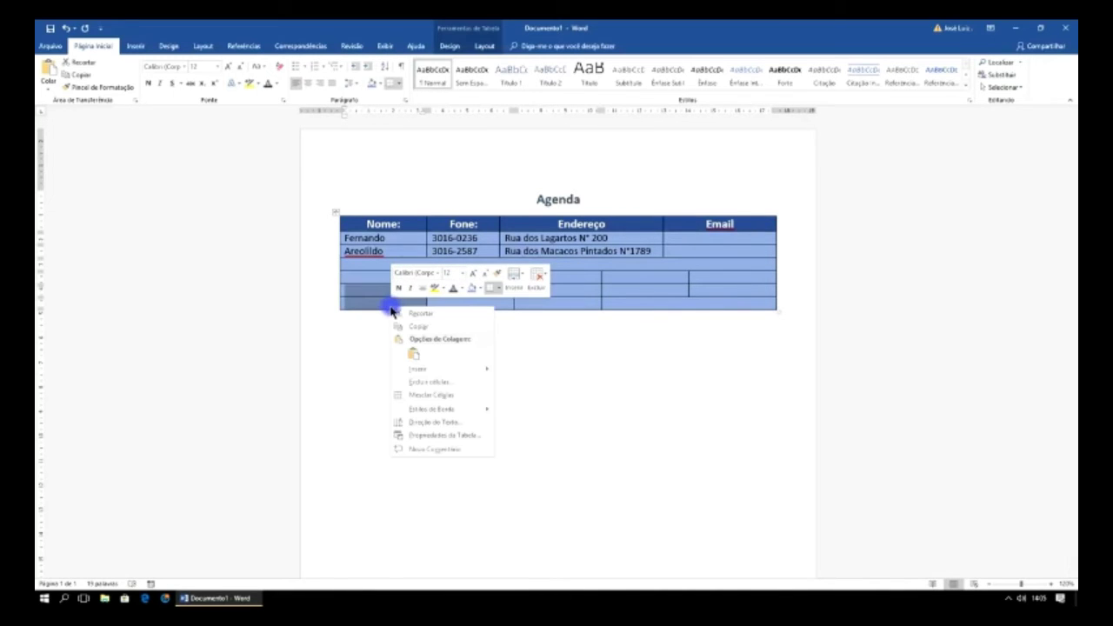
left_click(452, 399)
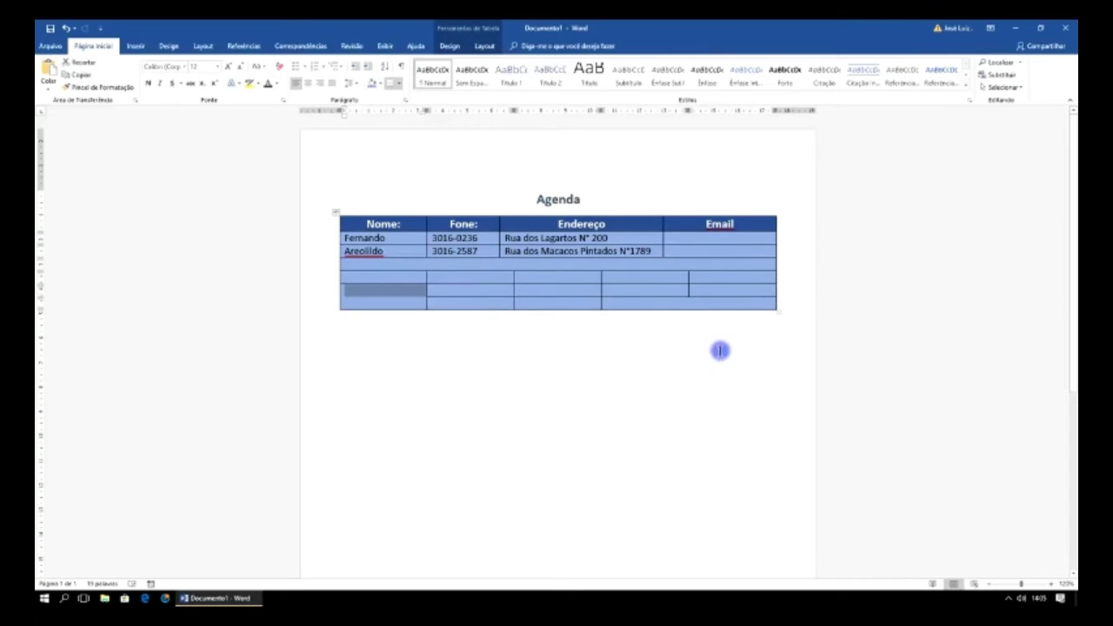
left_click(689, 349)
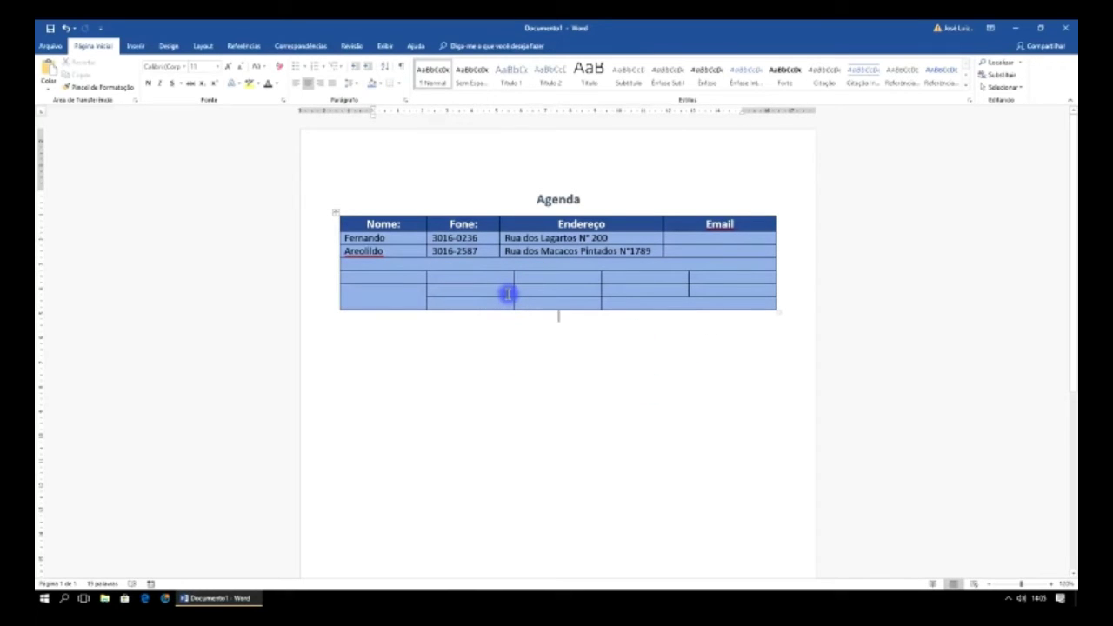
- Delete two bottom-row cells with Excluir células using the shift-cells-up option
right_click(567, 303)
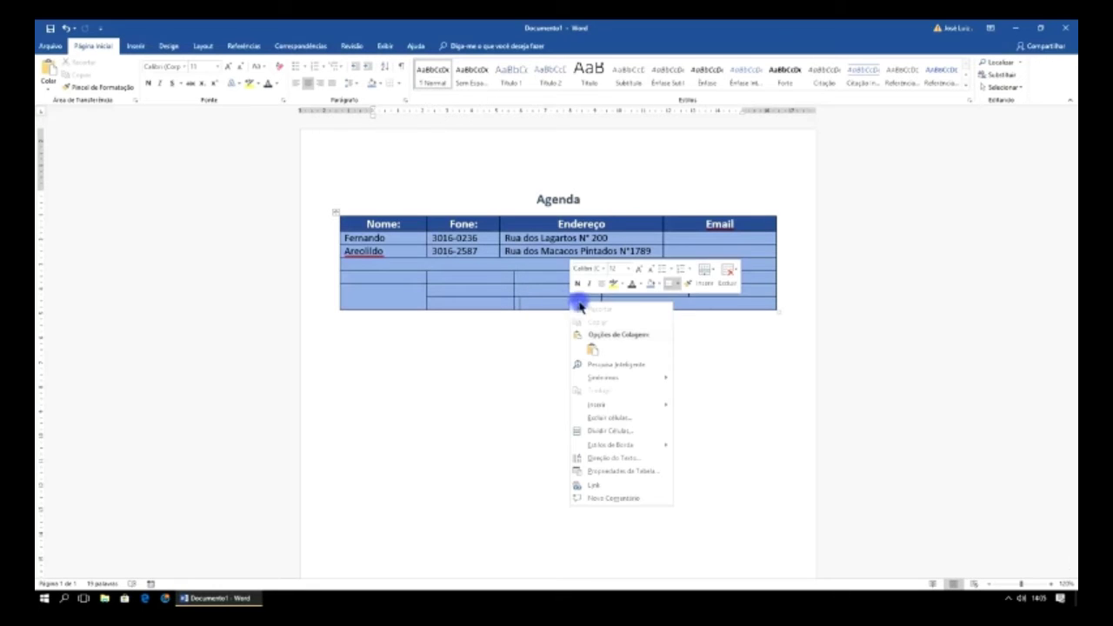
left_click(607, 417)
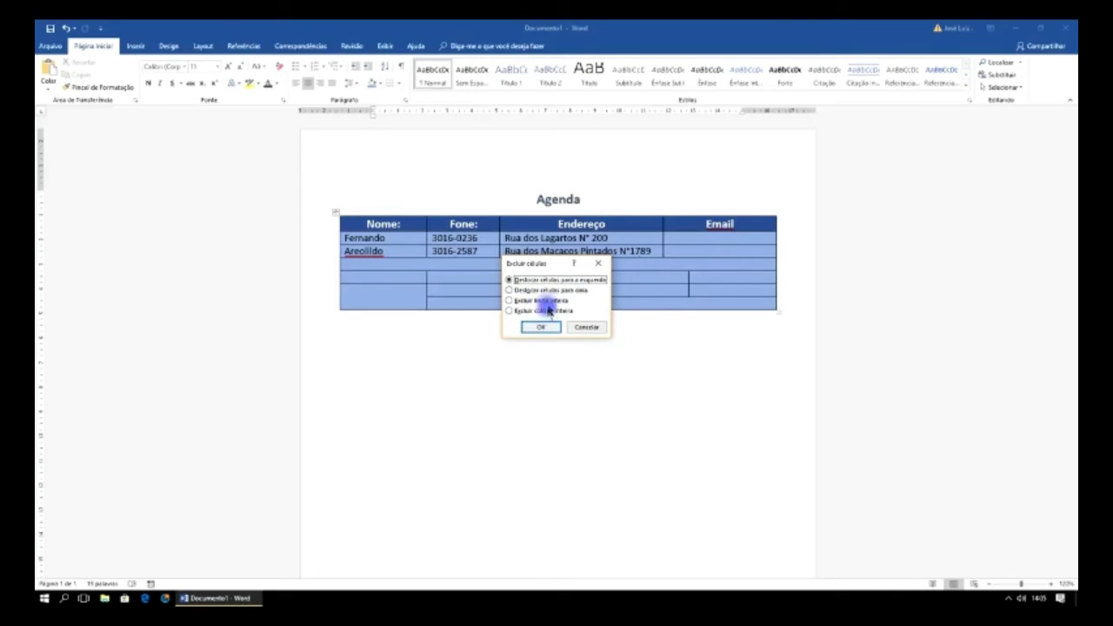
left_click(545, 290)
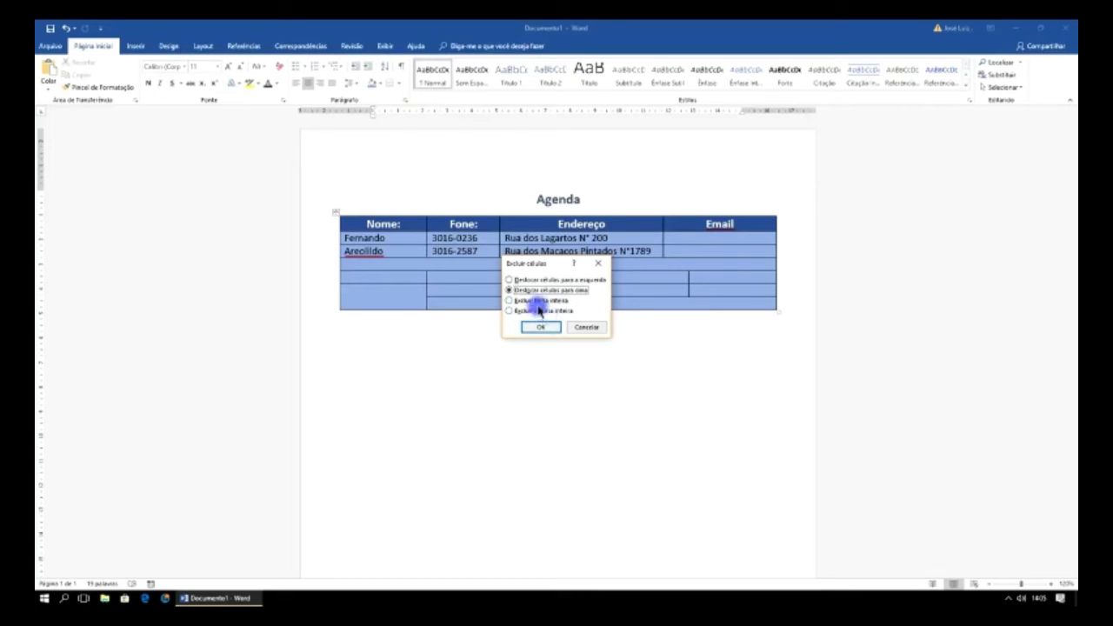
left_click(542, 328)
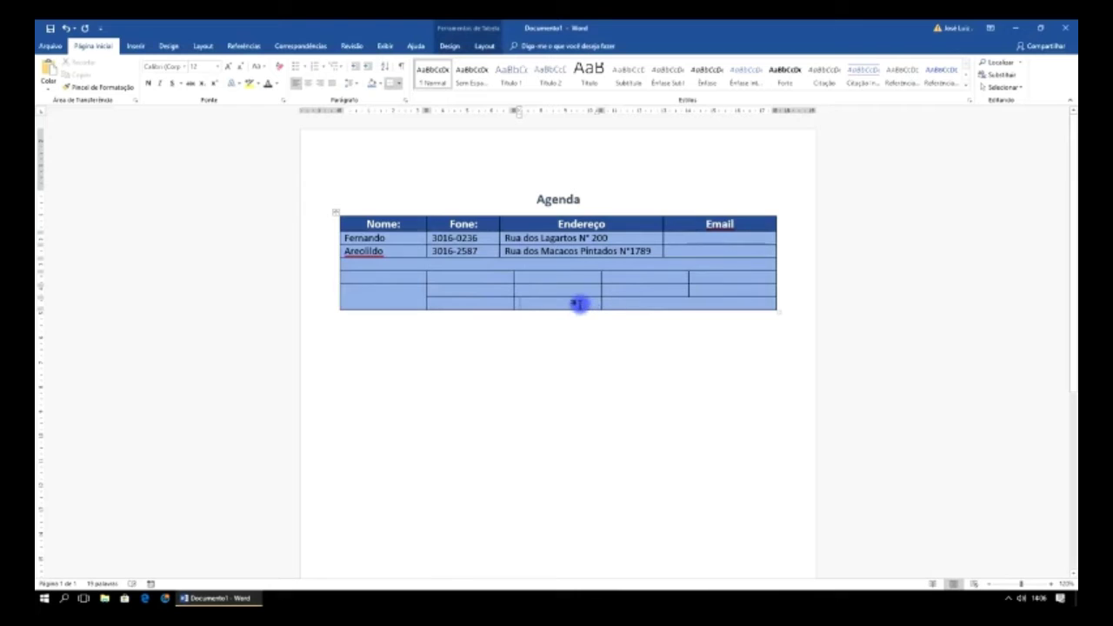
right_click(576, 303)
left_click(552, 351)
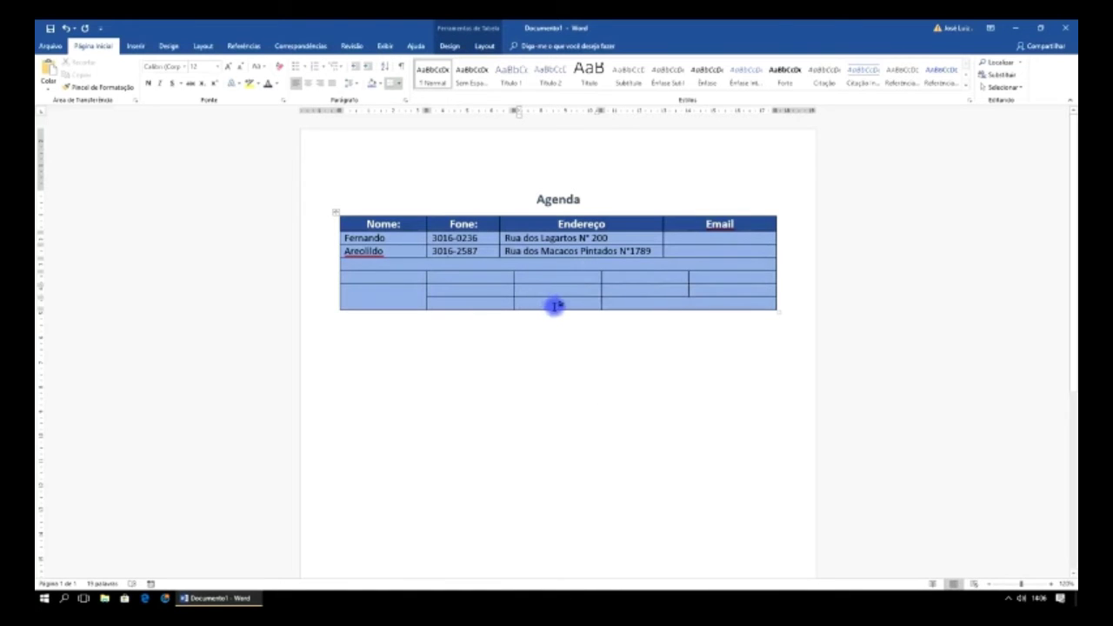
right_click(555, 306)
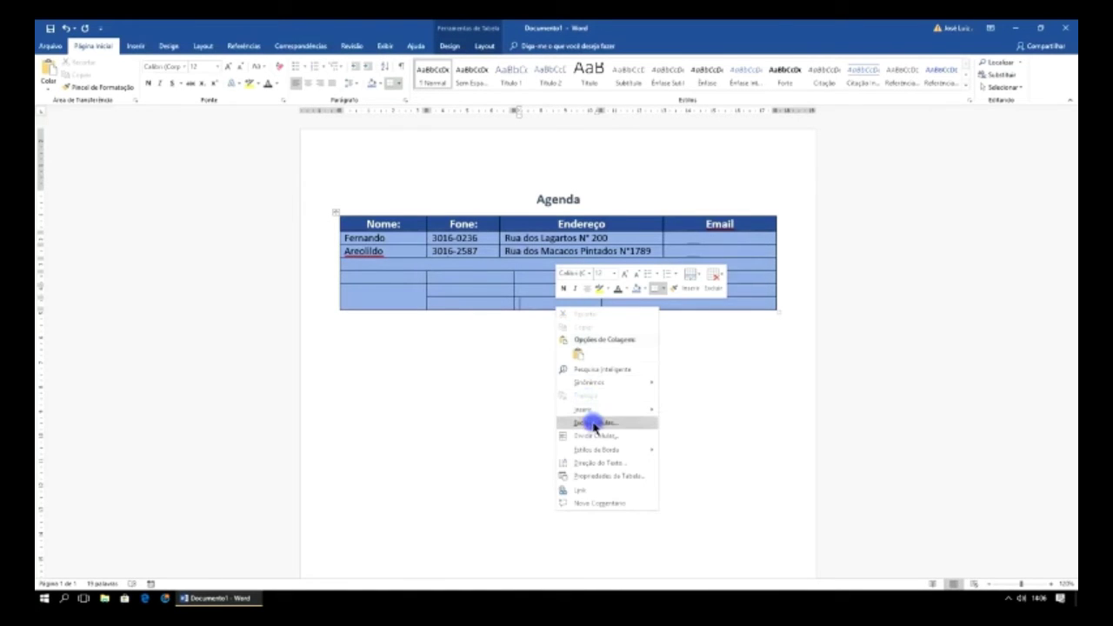
left_click(594, 423)
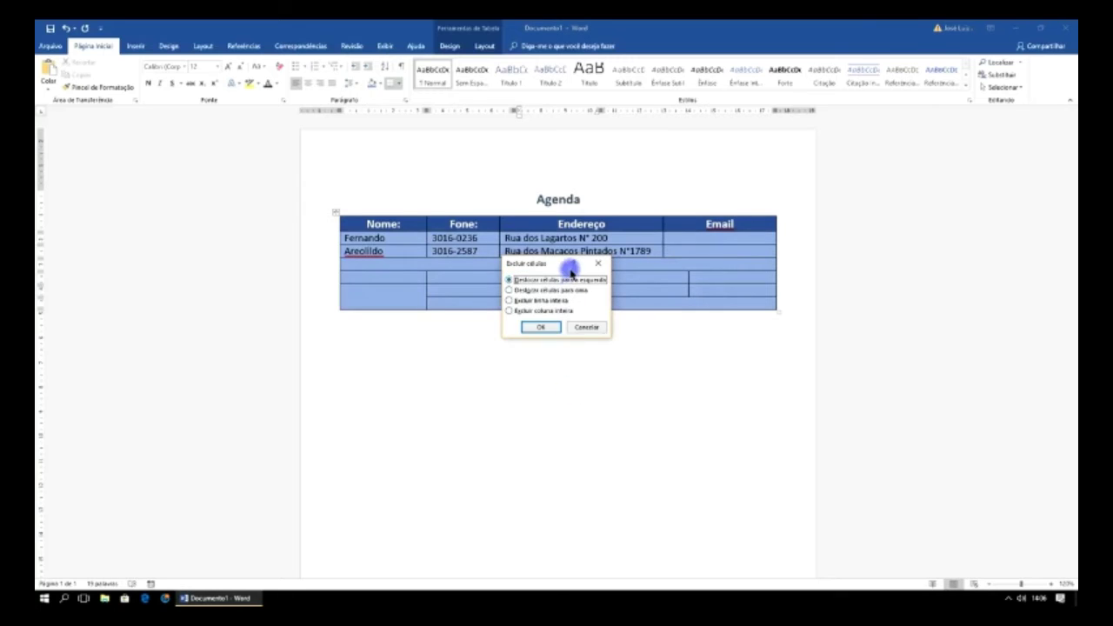
left_click_drag(548, 258, 750, 177)
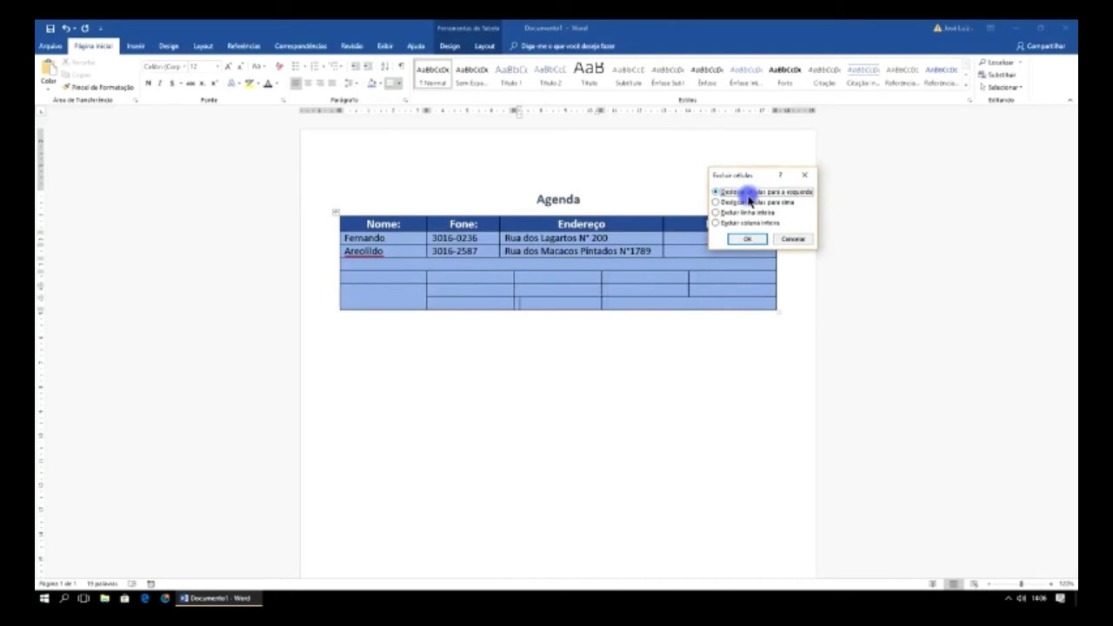
left_click(749, 202)
left_click(746, 239)
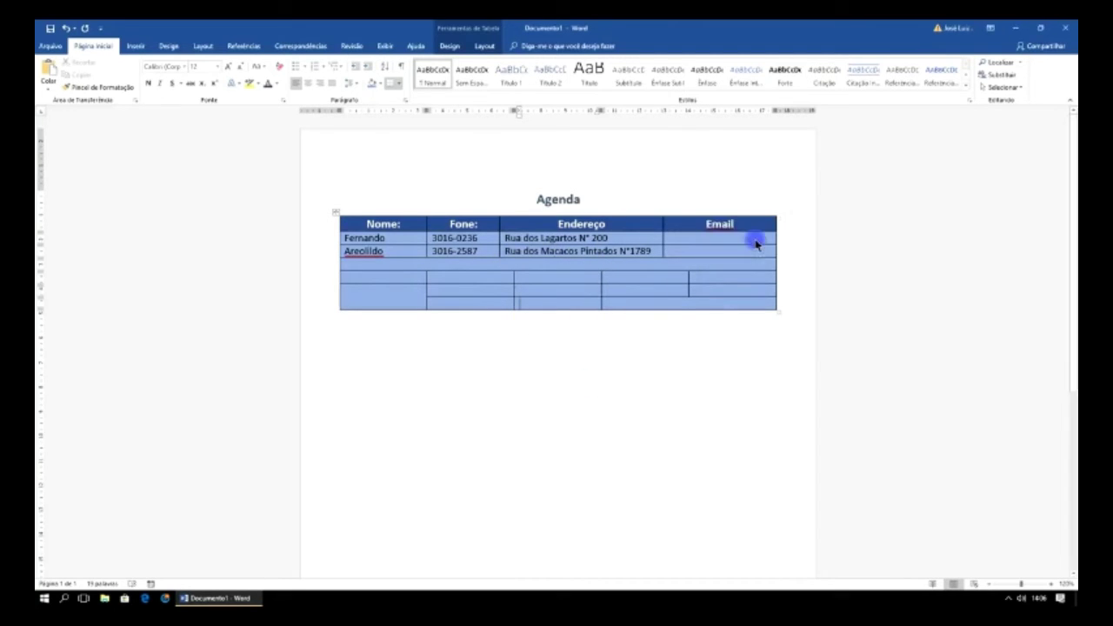
- Delete one more bottom-row cell, again shifting cells up
right_click(567, 304)
mouse_move(596, 406)
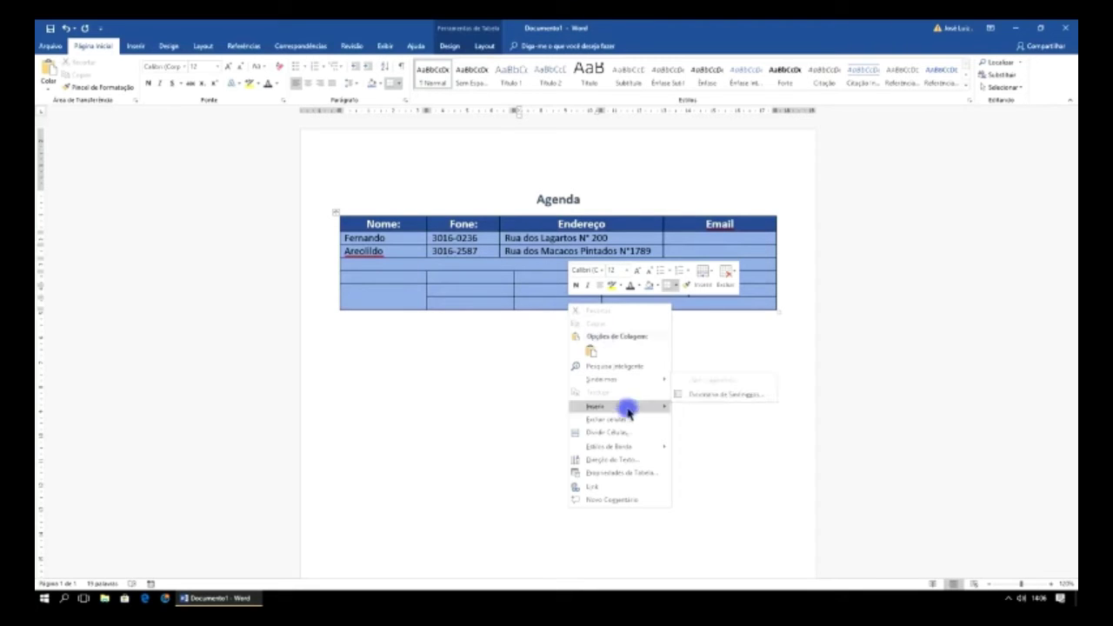
left_click(538, 327)
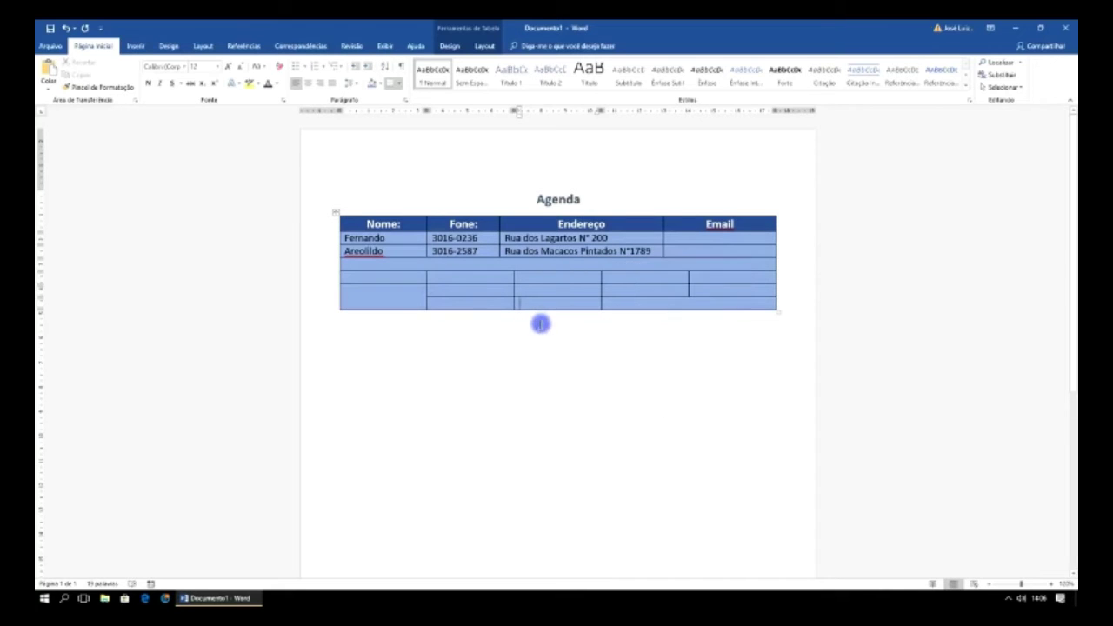
right_click(559, 304)
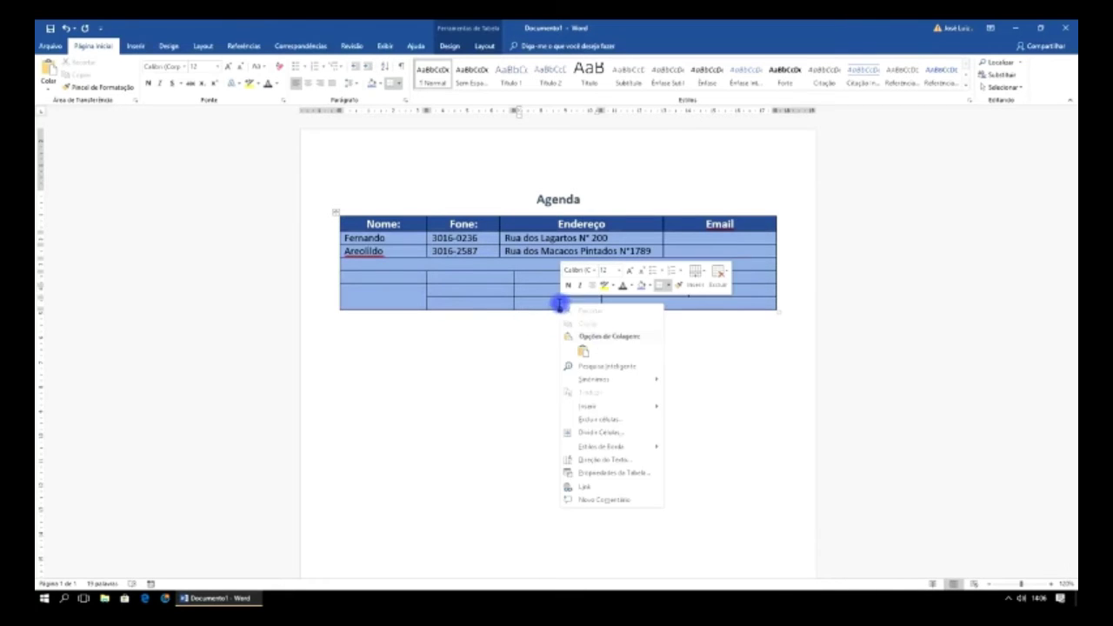
left_click(611, 421)
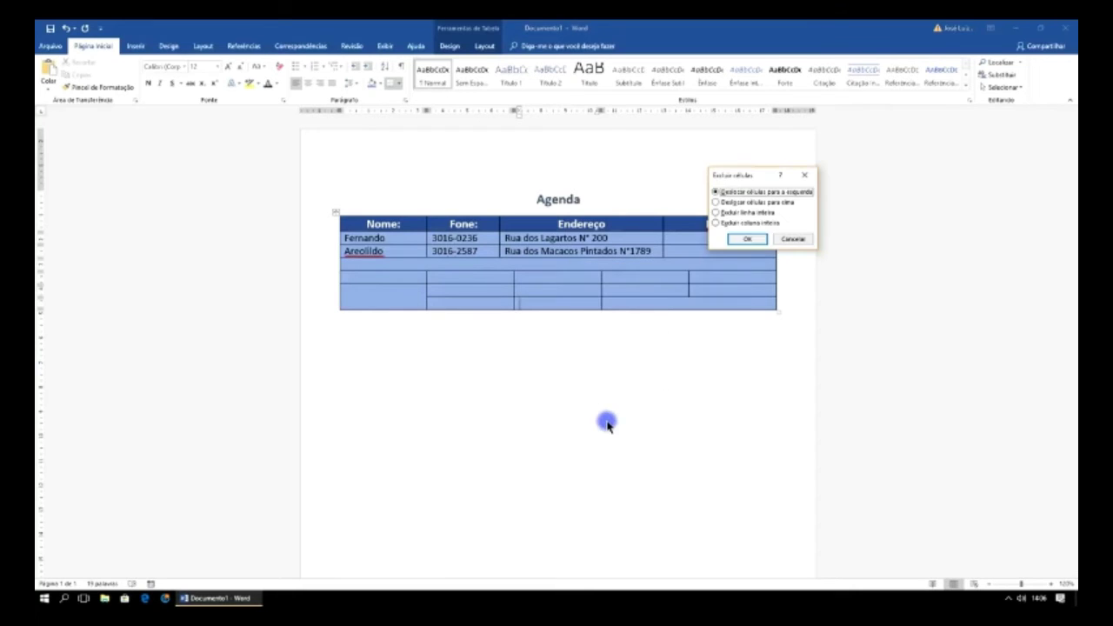
left_click(758, 202)
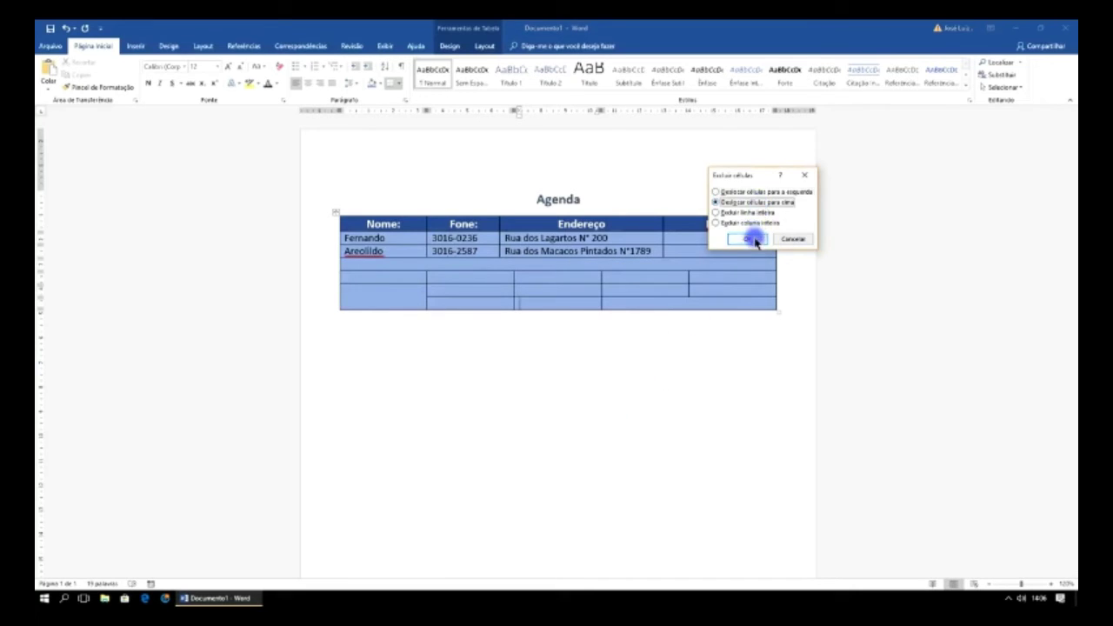
left_click(753, 240)
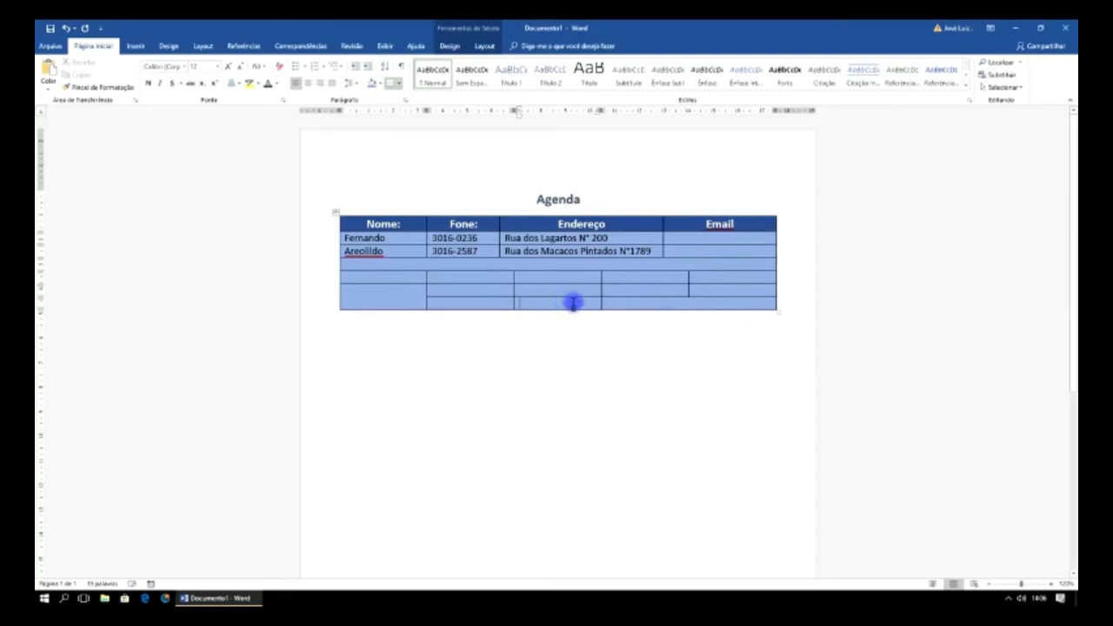
- Delete a bottom-row cell with the remaining cells shifted left
right_click(573, 302)
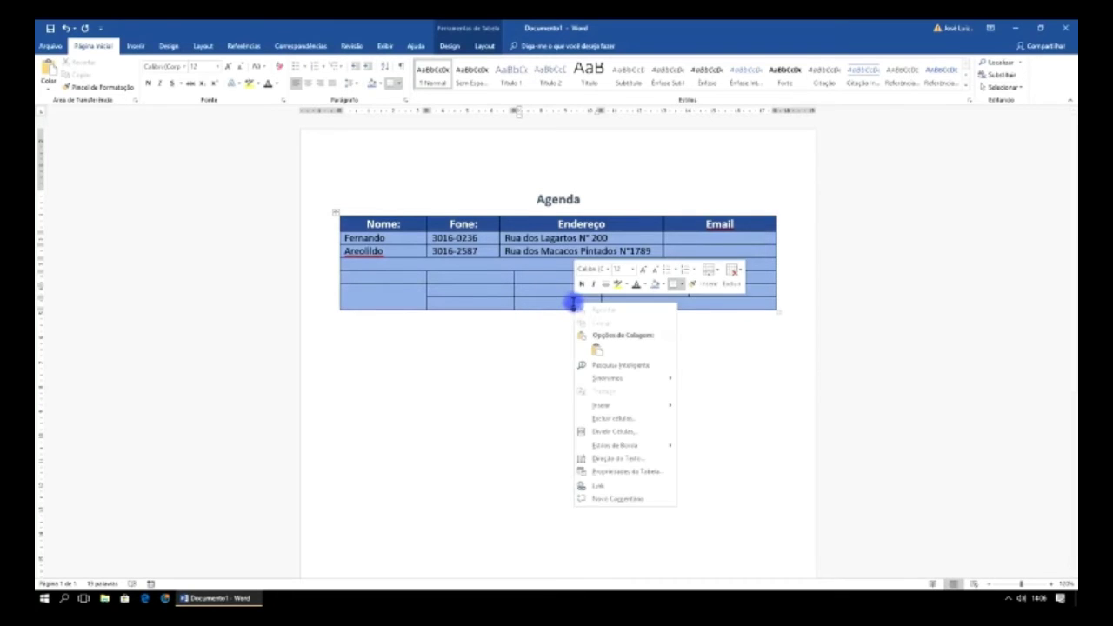
left_click(611, 420)
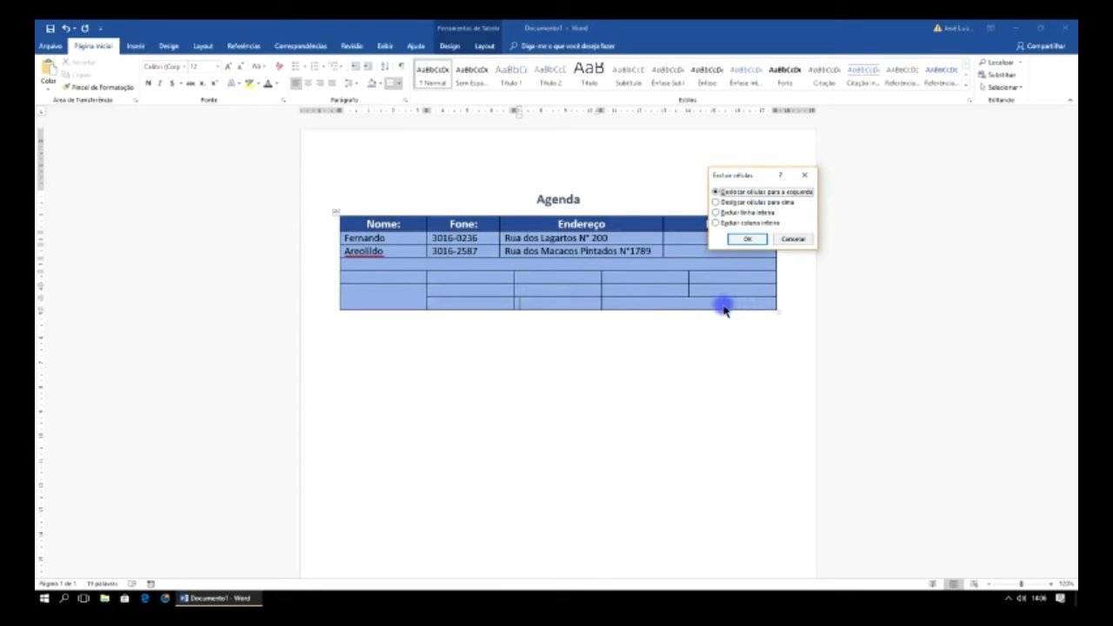
left_click(748, 240)
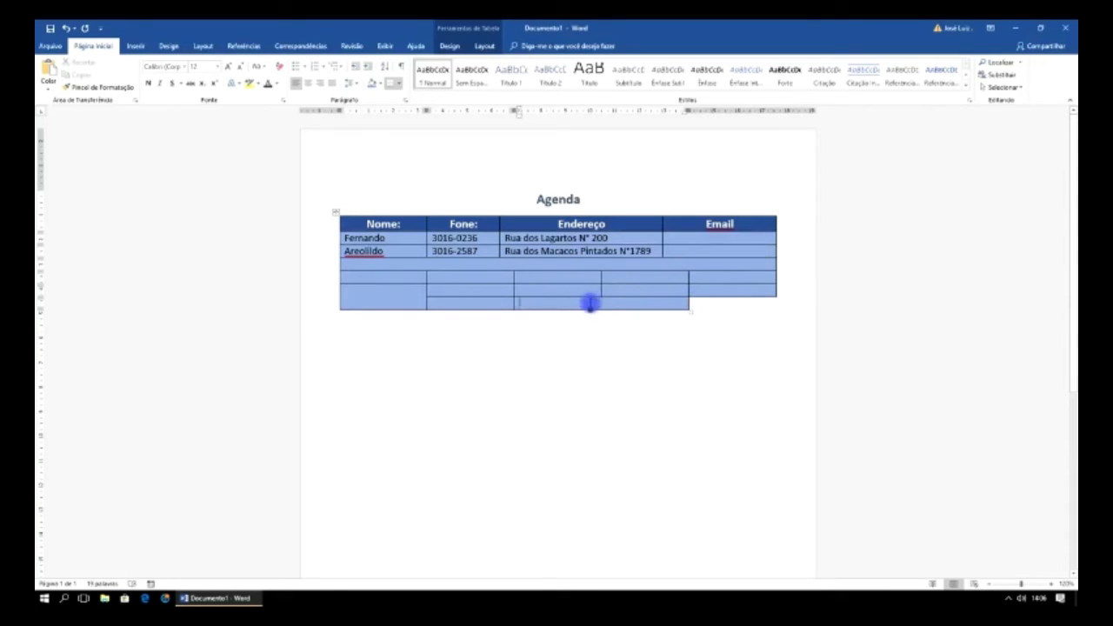
left_click(727, 315)
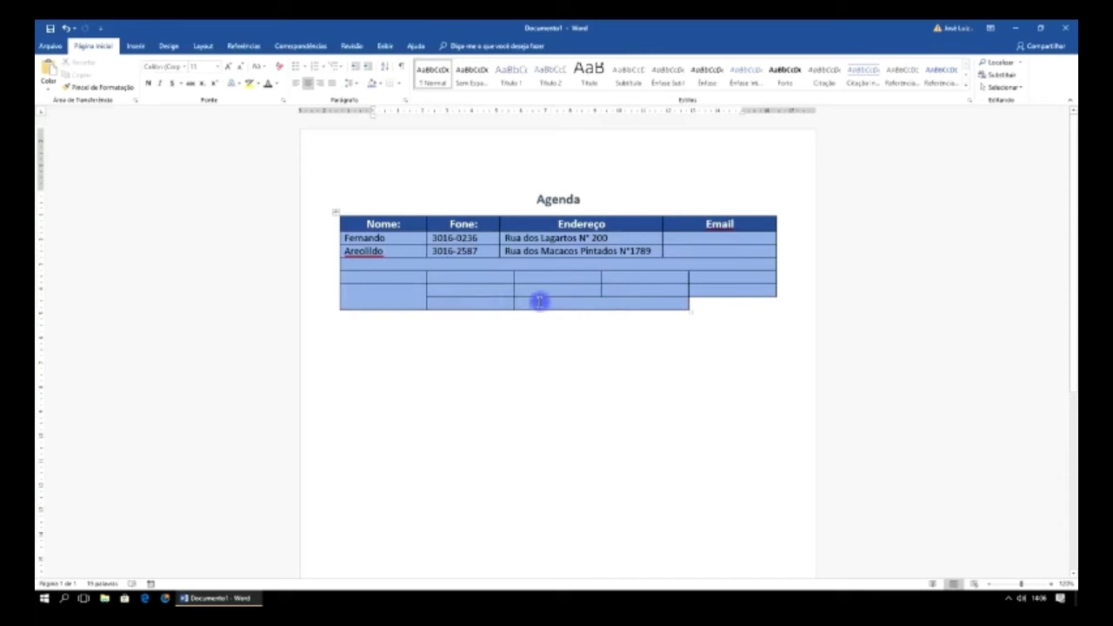
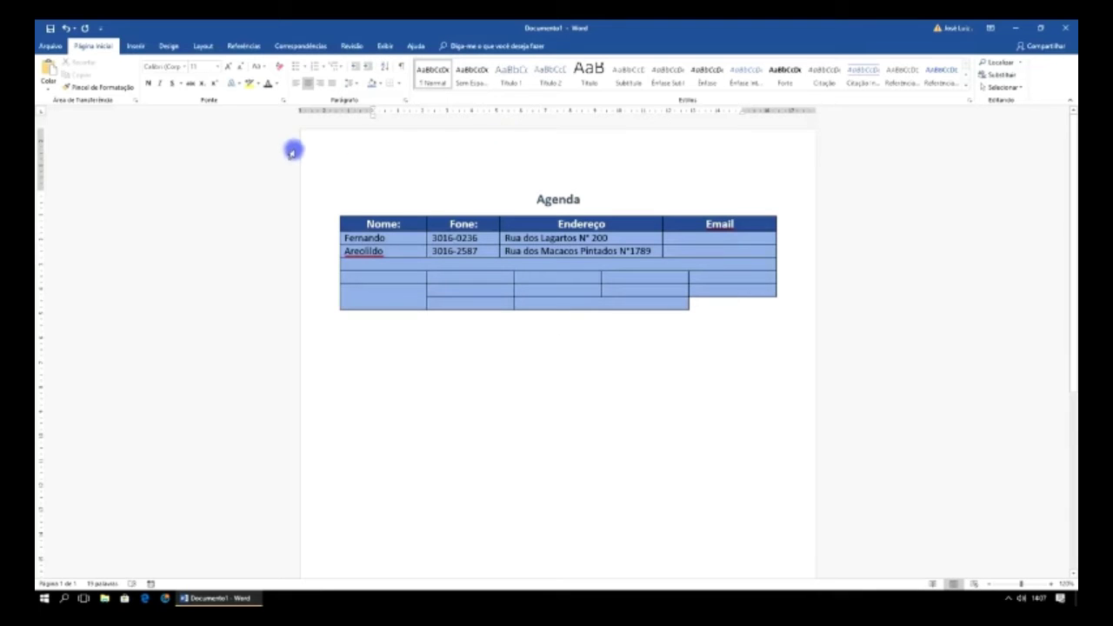
- From Inserir, open the Tabela size picker to preview an 8×8 table below the Agenda table
left_click(137, 47)
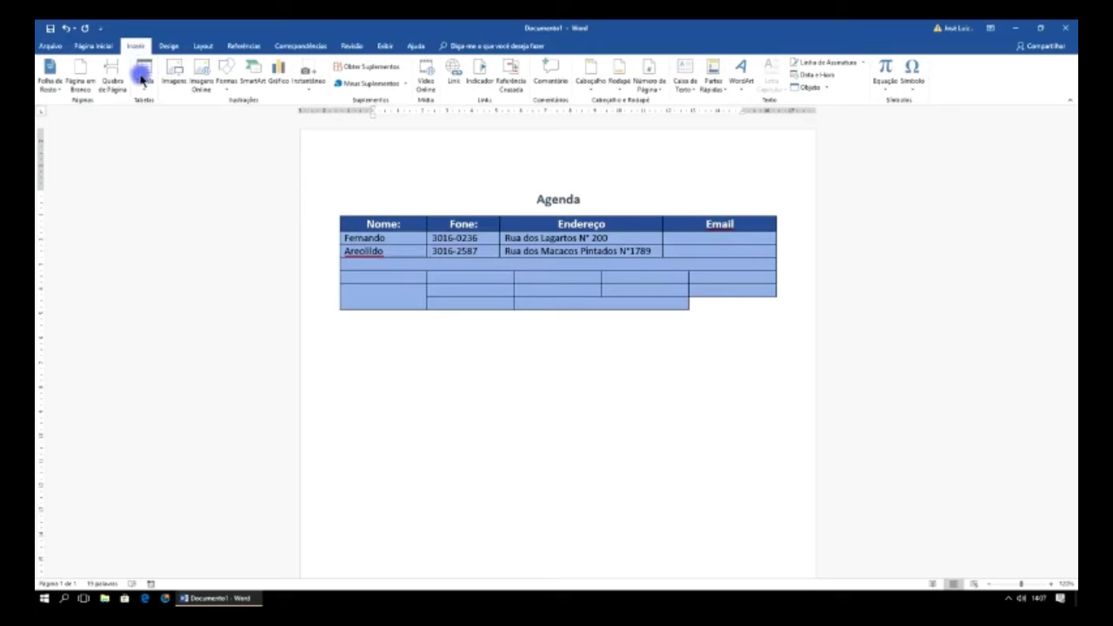
left_click(145, 86)
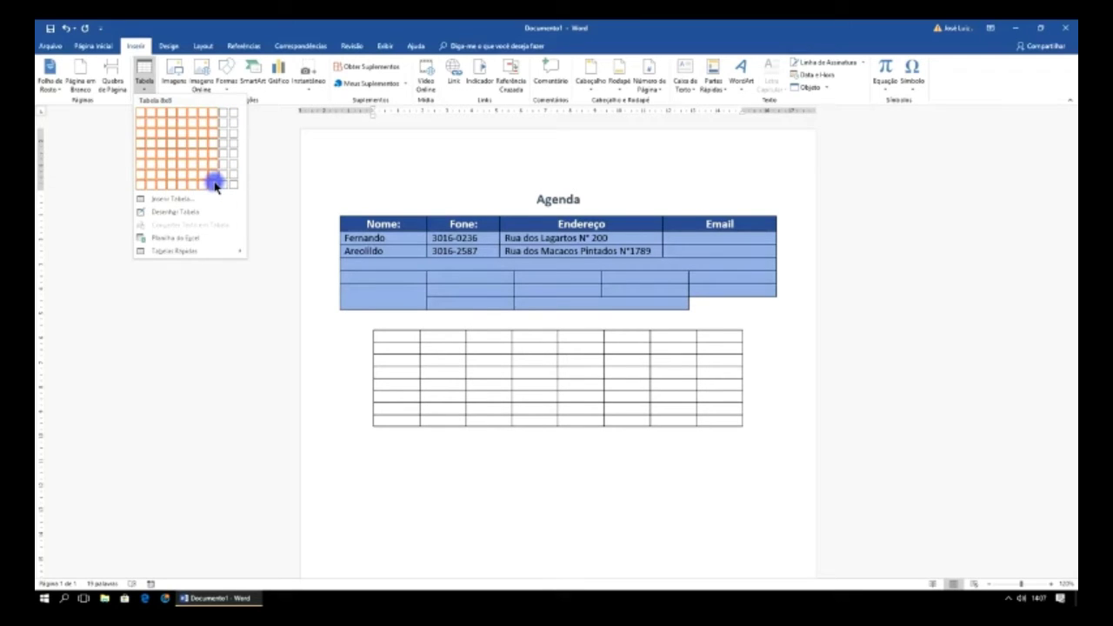
- Insert an 8×8 table below Agenda, make its rows taller, and shade the first row's second cell black
left_click(214, 185)
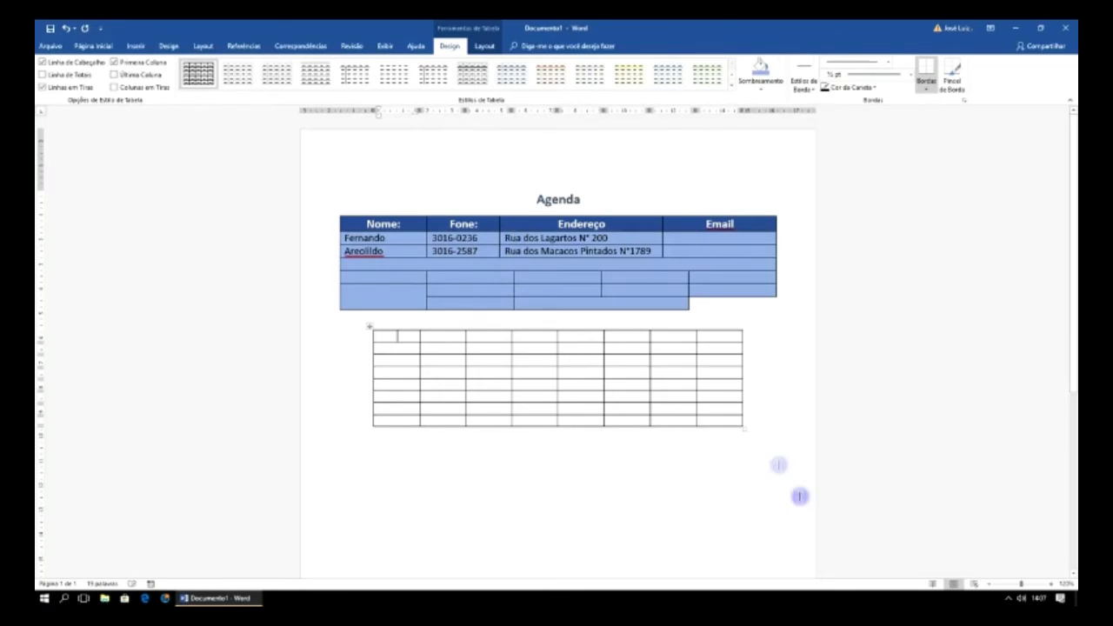
mouse_move(746, 428)
left_mouse_down()
mouse_move(727, 561)
mouse_move(718, 519)
left_mouse_up()
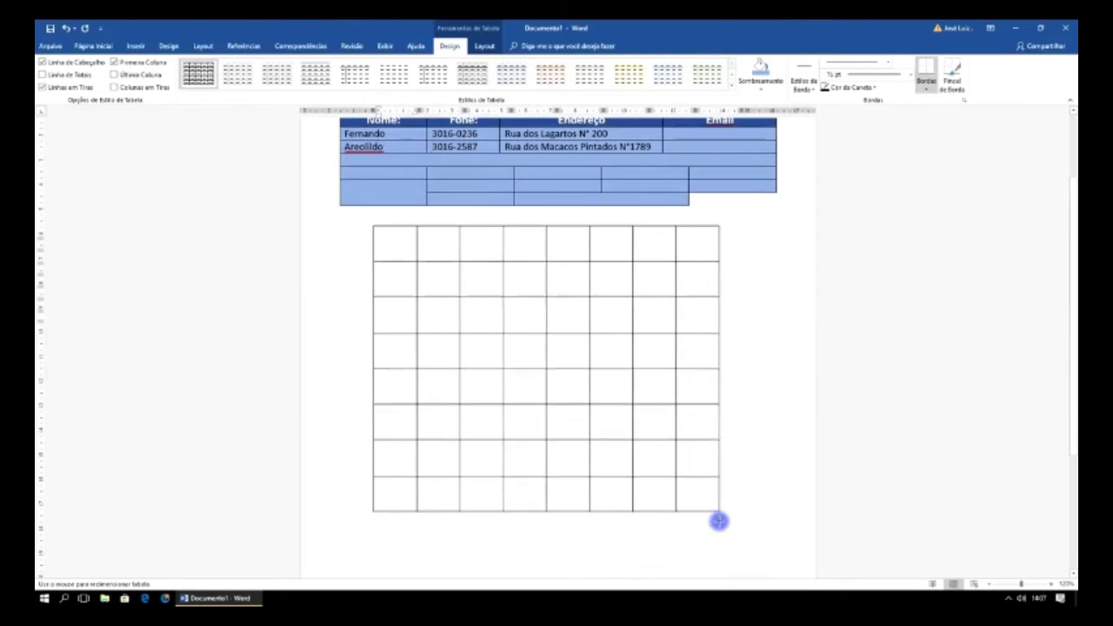
left_click(416, 252)
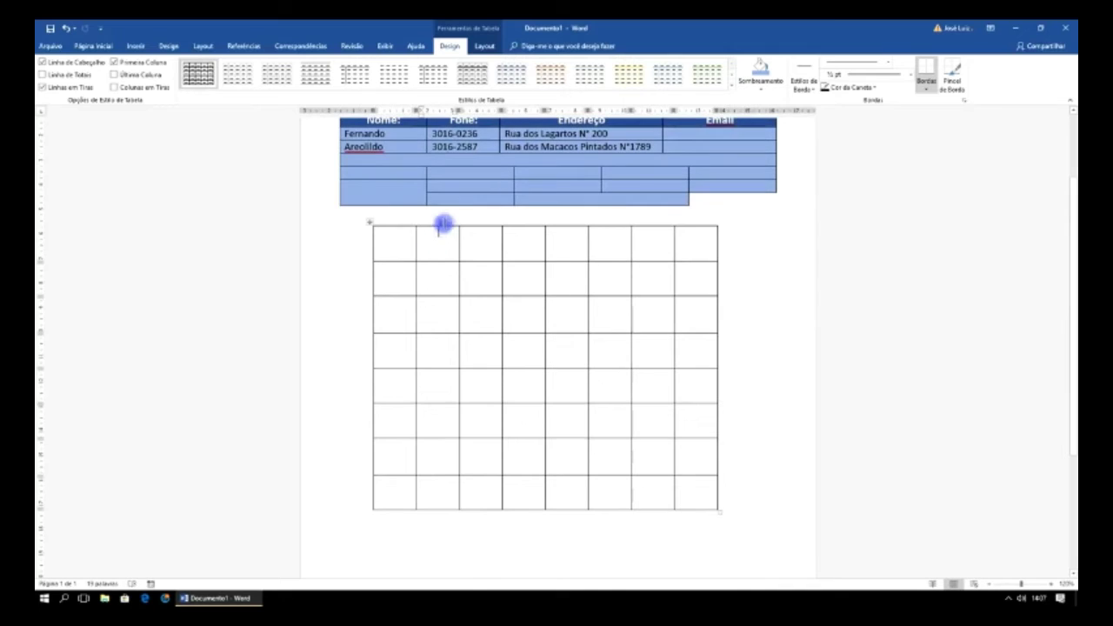
left_click(90, 46)
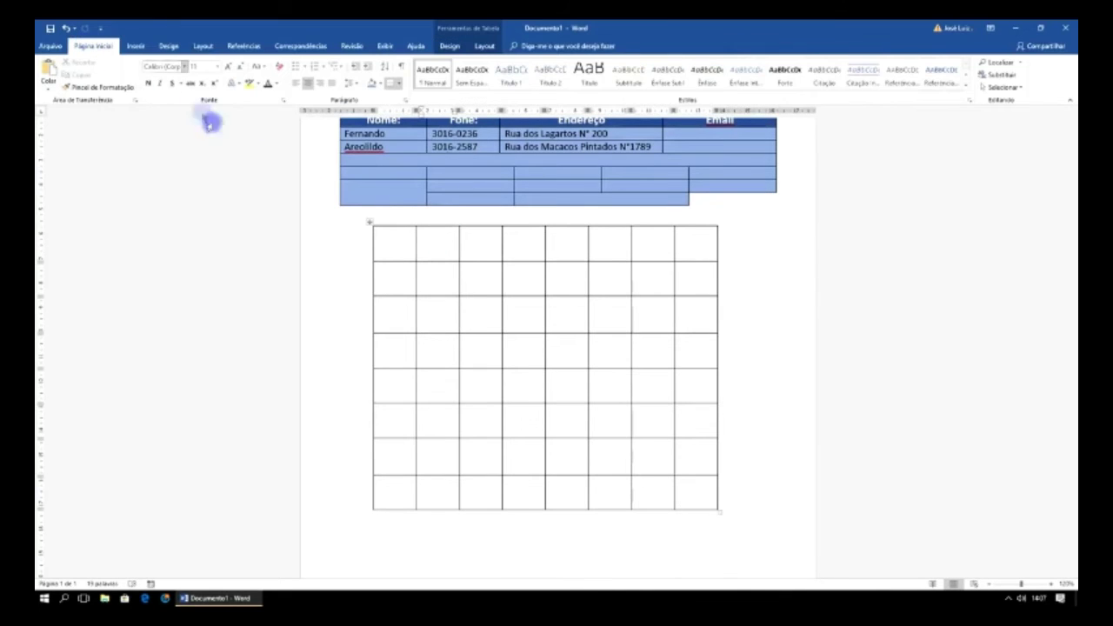
left_click(379, 82)
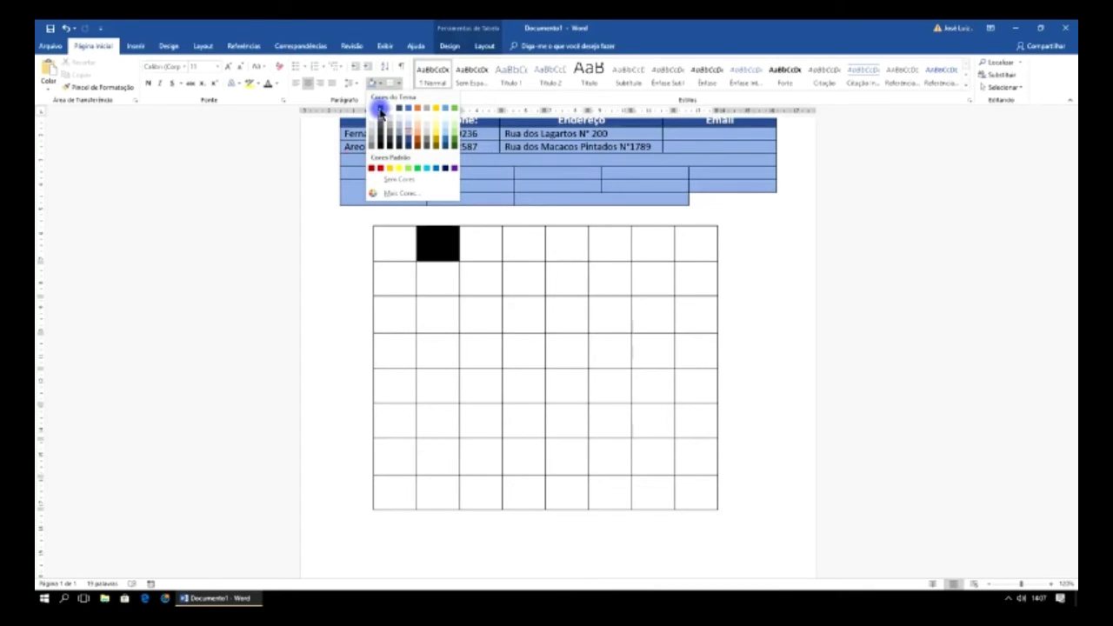
left_click(379, 111)
- Shade the first row's 4th, 6th and 8th cells black as well
left_click(515, 242)
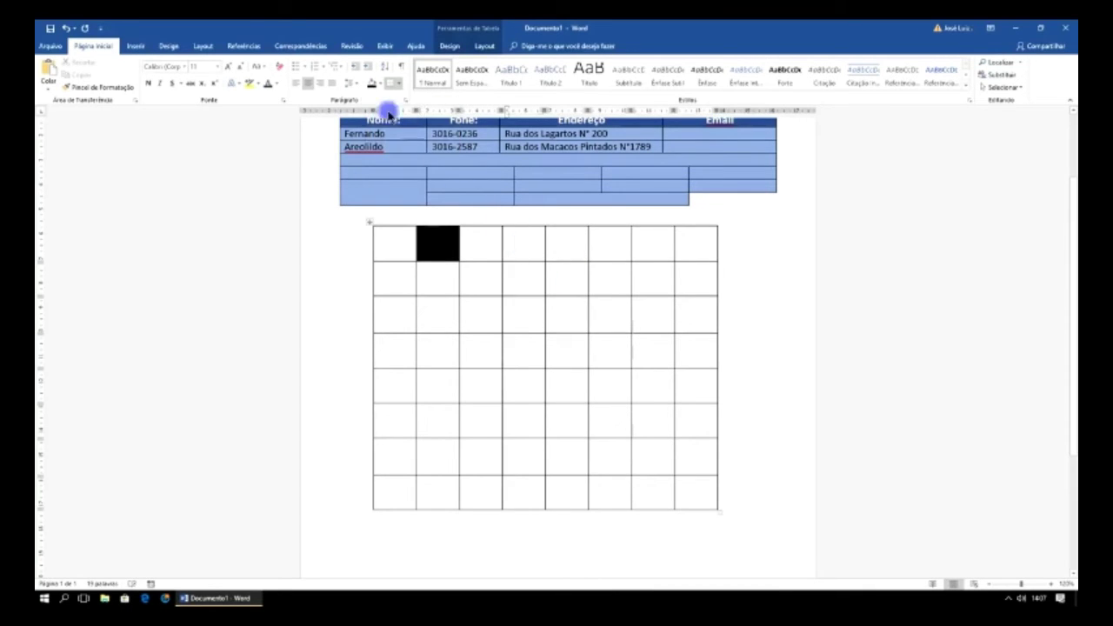
left_click(369, 83)
left_click(603, 247)
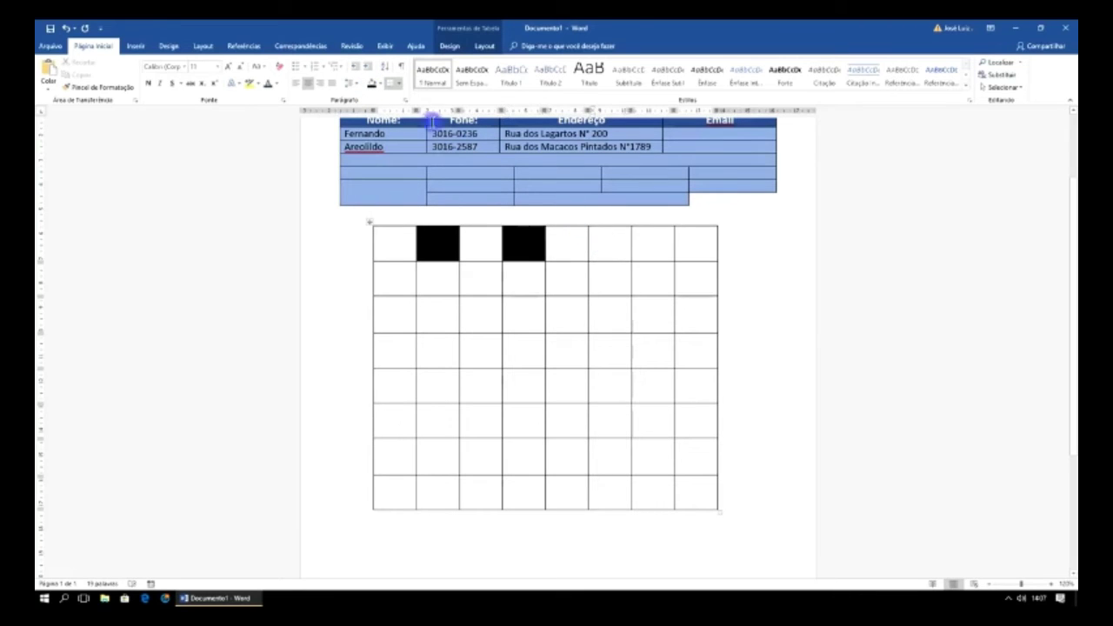
left_click(371, 83)
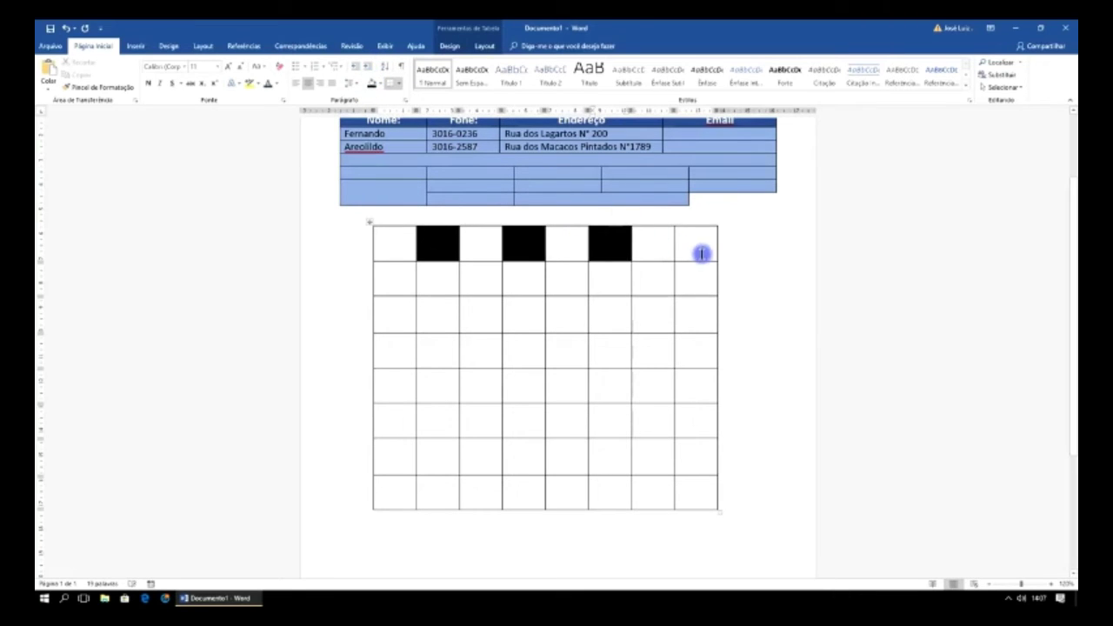
left_click(696, 246)
left_click(372, 84)
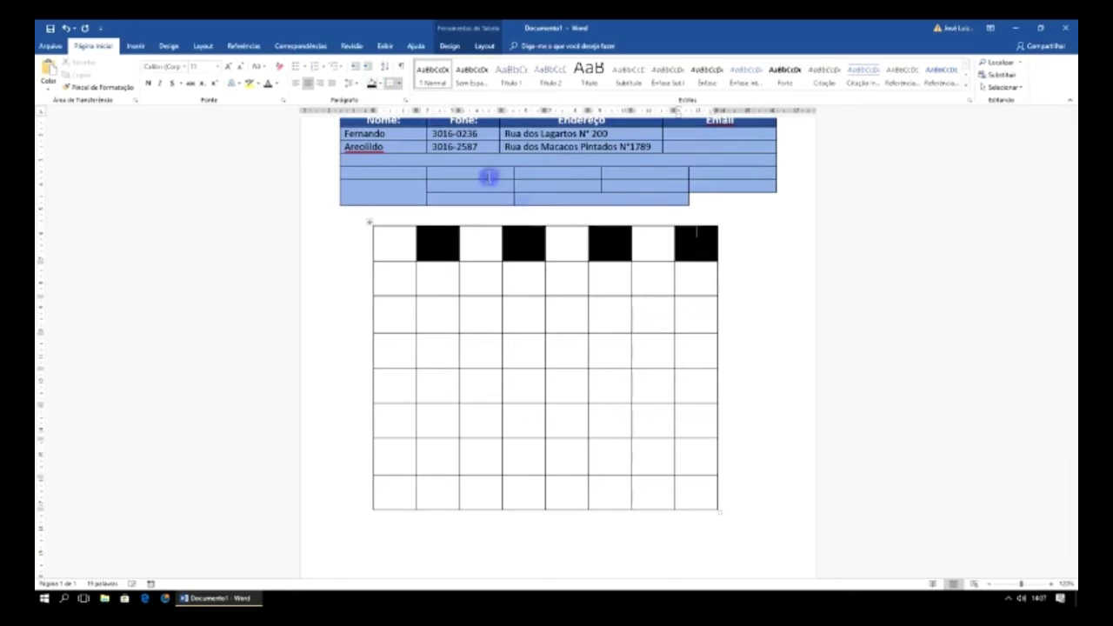
scroll(704, 289, "up", 2)
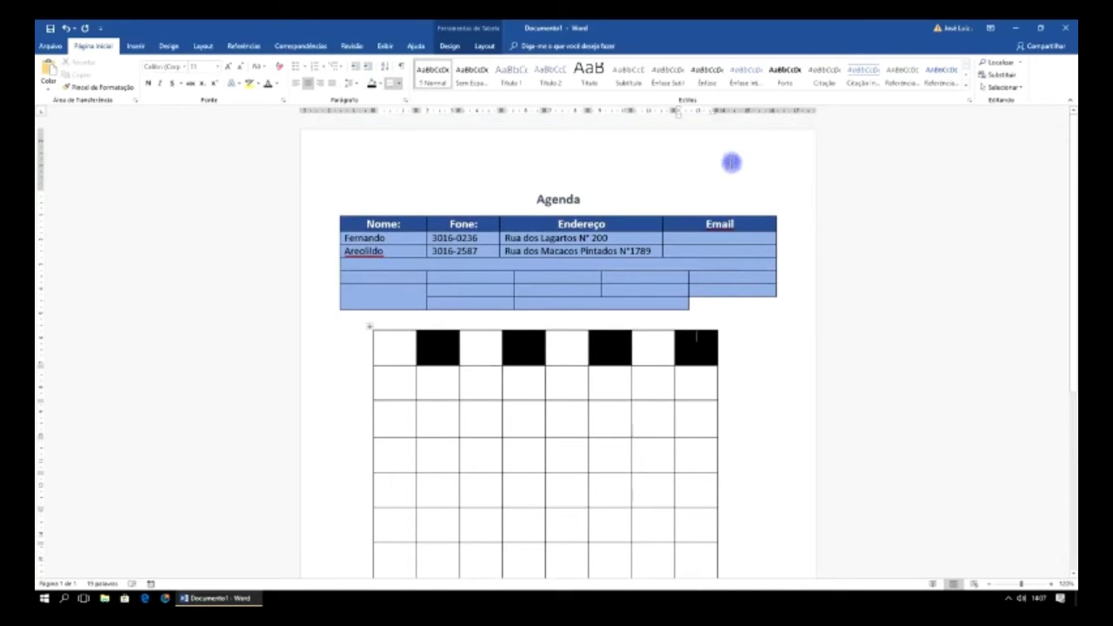
- Embed a Planilha do Excel spreadsheet below the shaded 8×8 grid using the Tabela menu
left_click(769, 181)
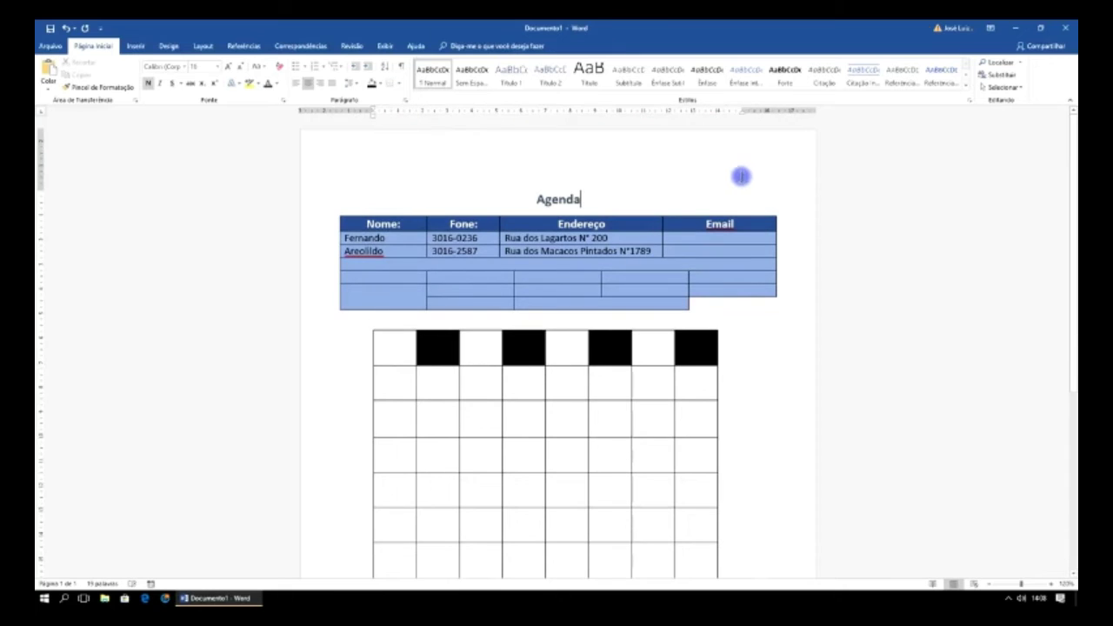
scroll(787, 231, "down", 3)
scroll(702, 412, "down", 3)
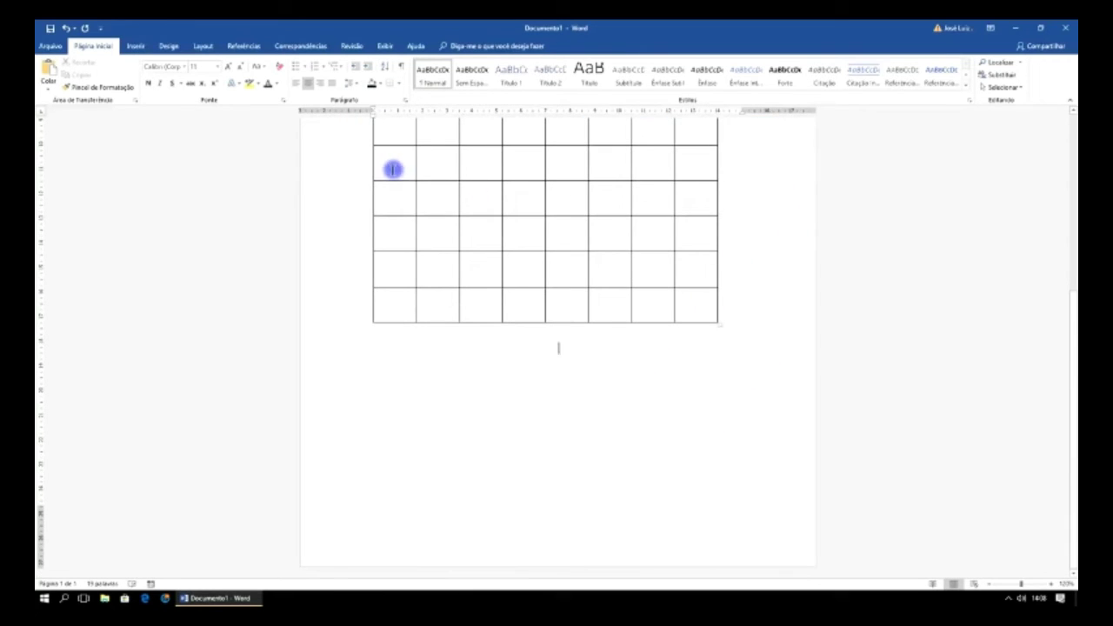
left_click(139, 46)
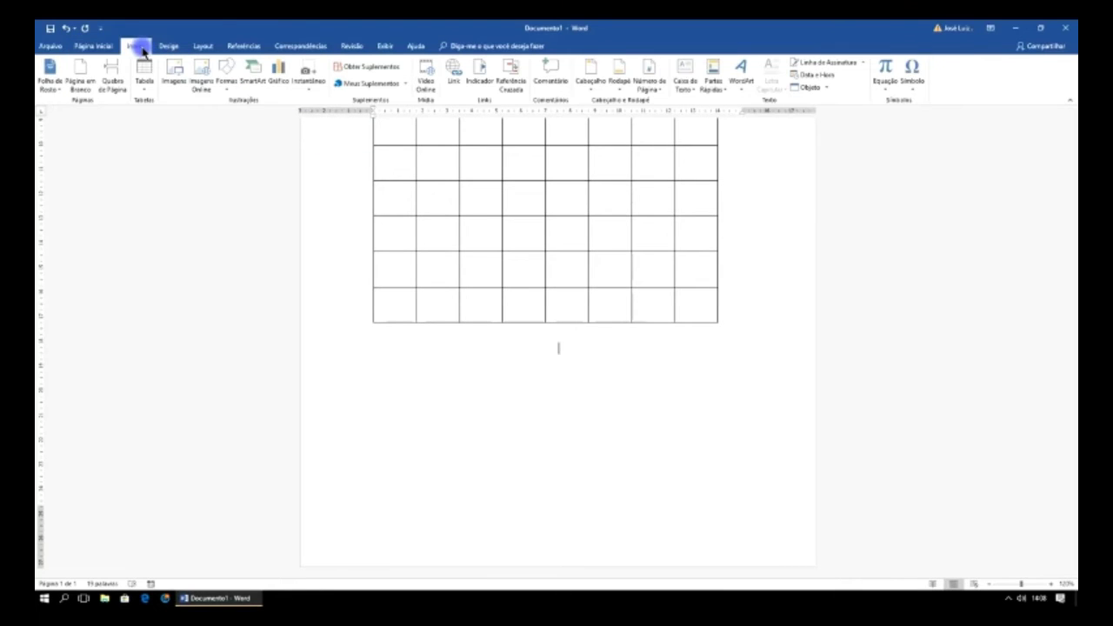
left_click(144, 79)
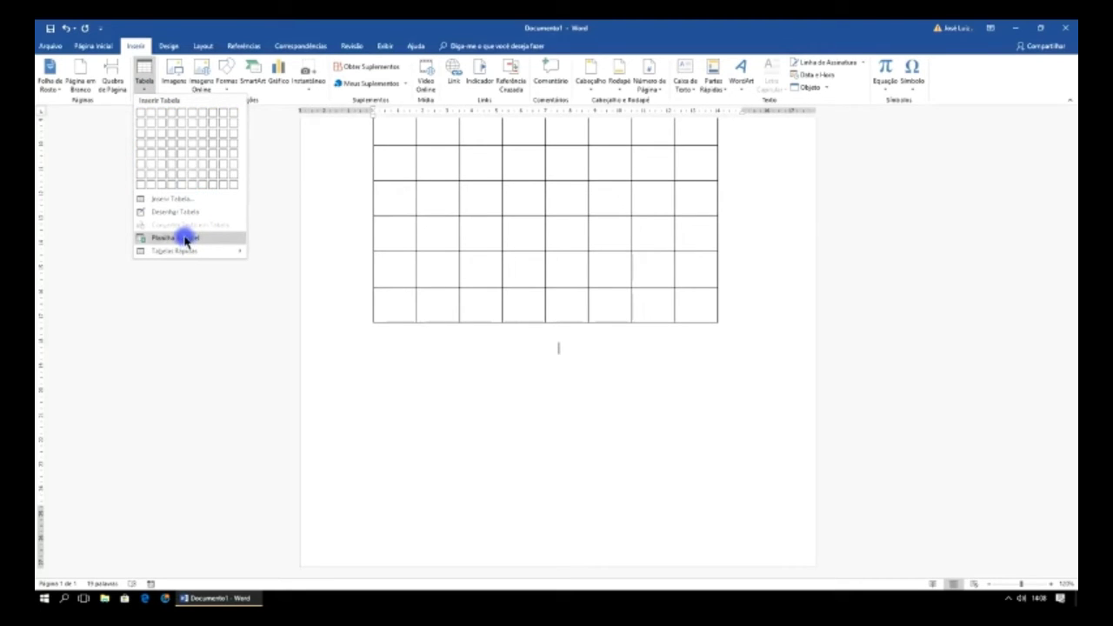
left_click(184, 237)
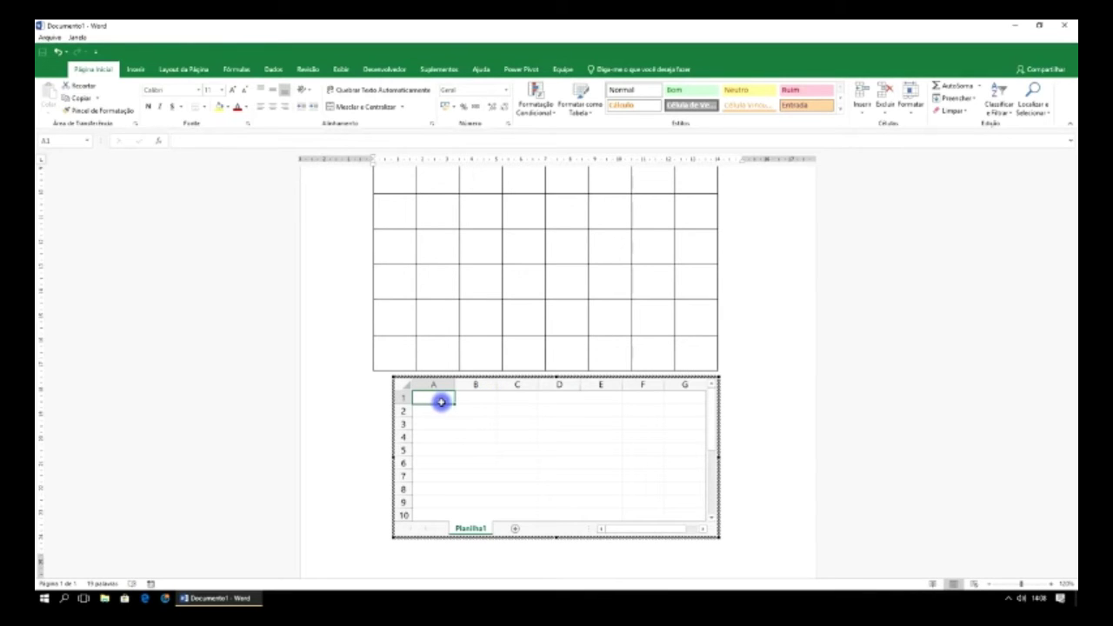
- Enter the headers Valor 1, Valor 2 and Resultado in cells A2:C2
type("V")
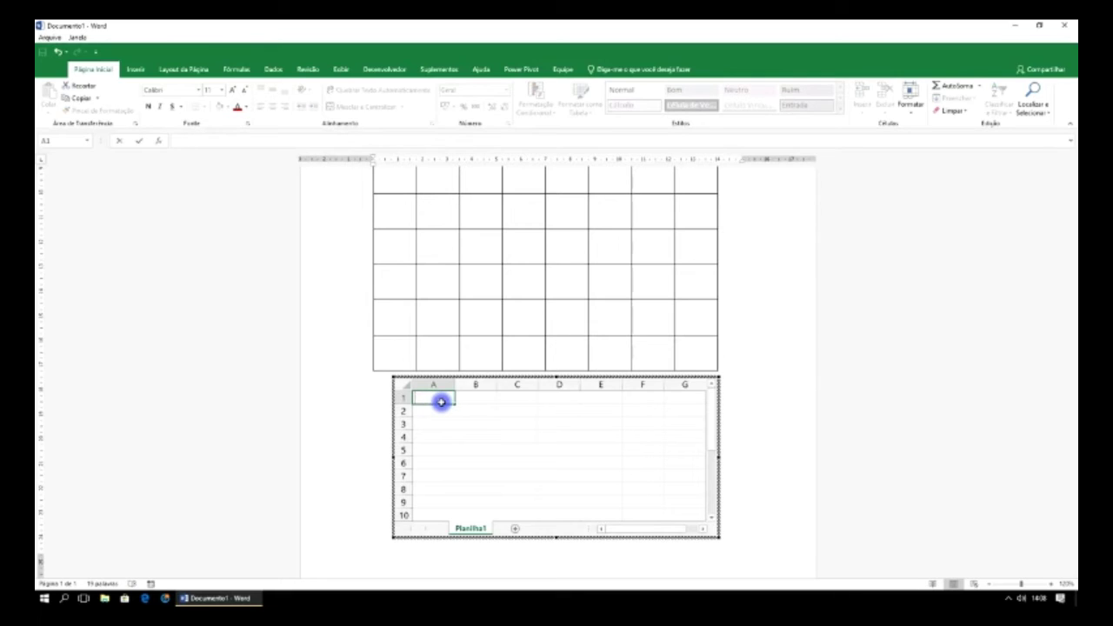
key("Return")
type("Valor 1")
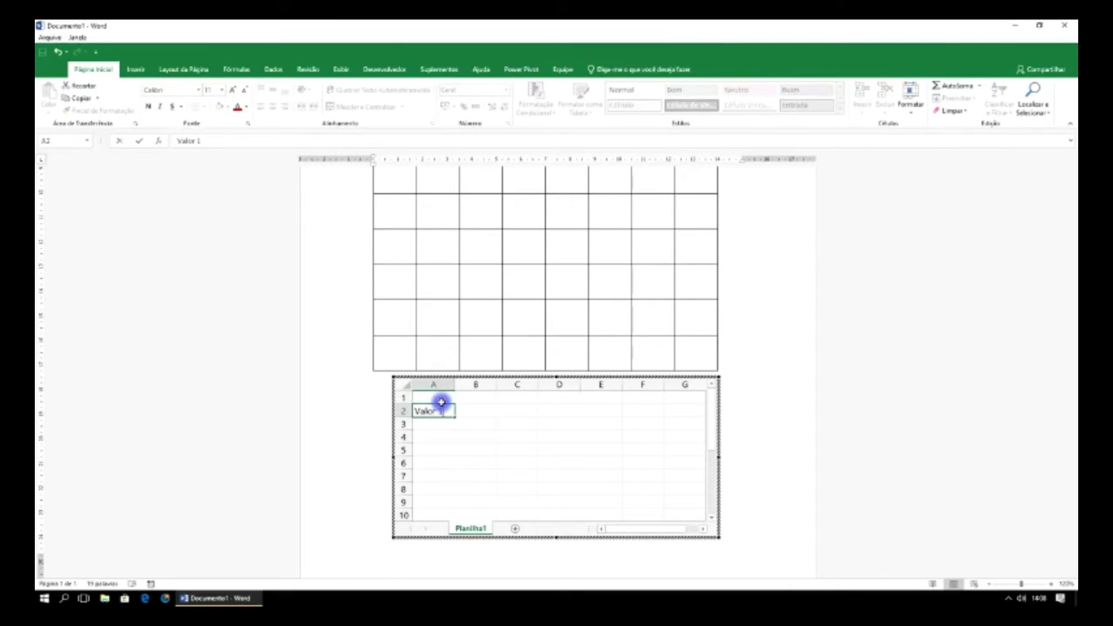
key("Tab")
type("V")
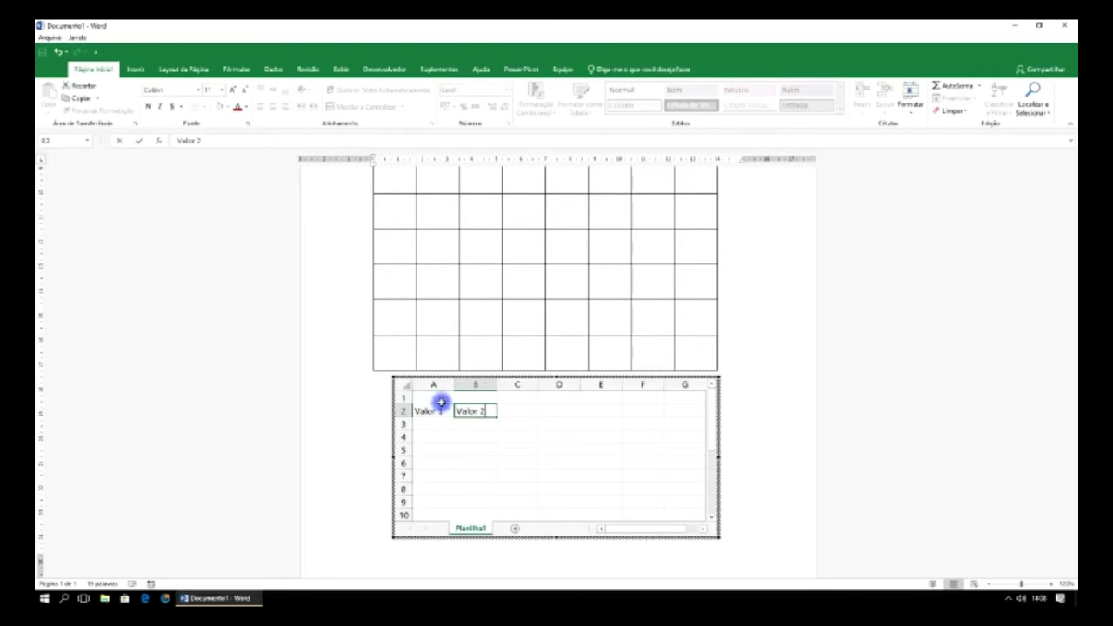
key("Tab")
type("R")
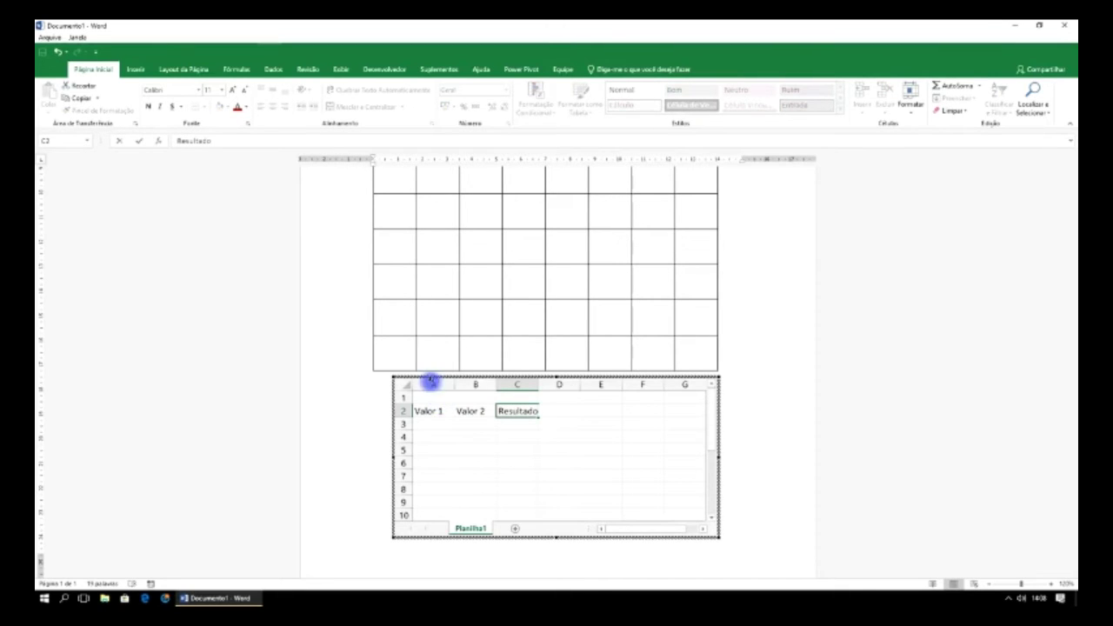
- Merge and centre A1:C1 and title it 'Calculos'
left_click_drag(435, 398, 513, 395)
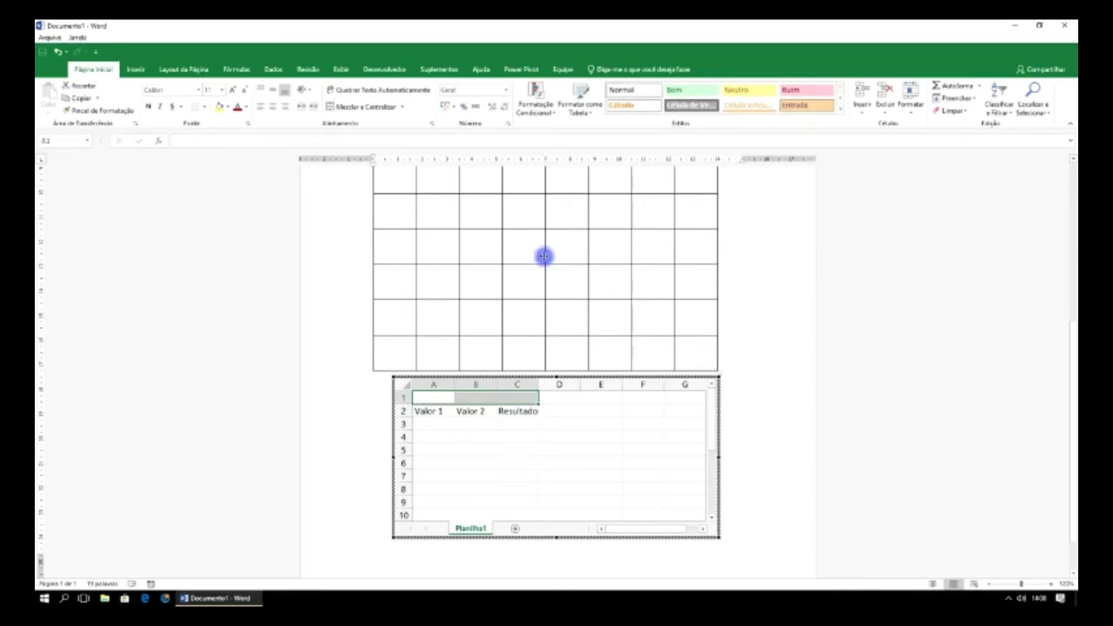
left_click(383, 109)
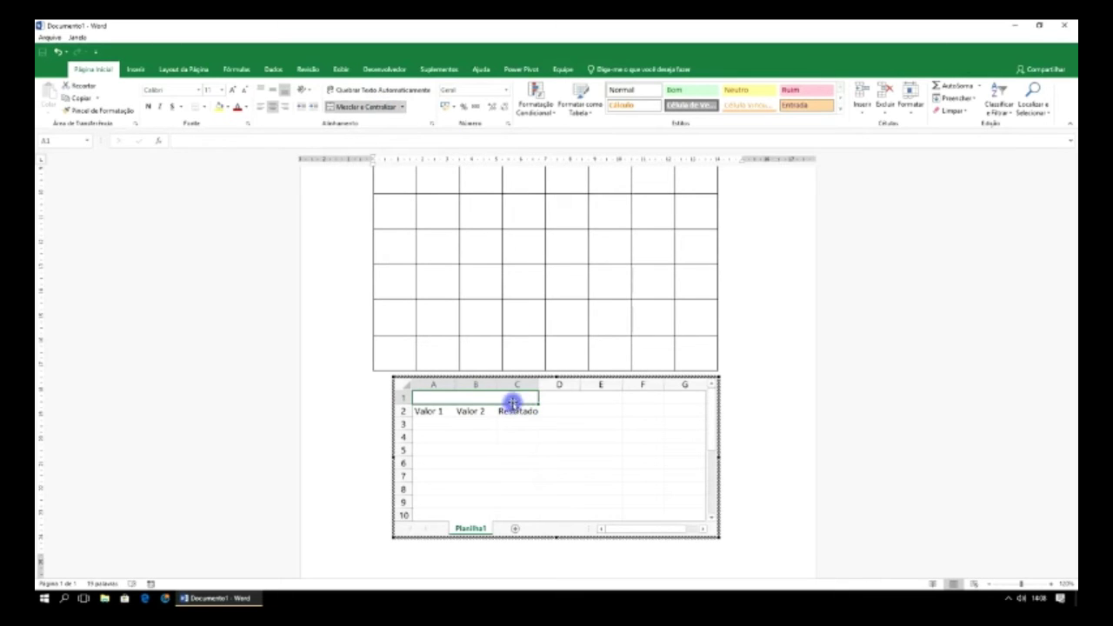
type("Calculos")
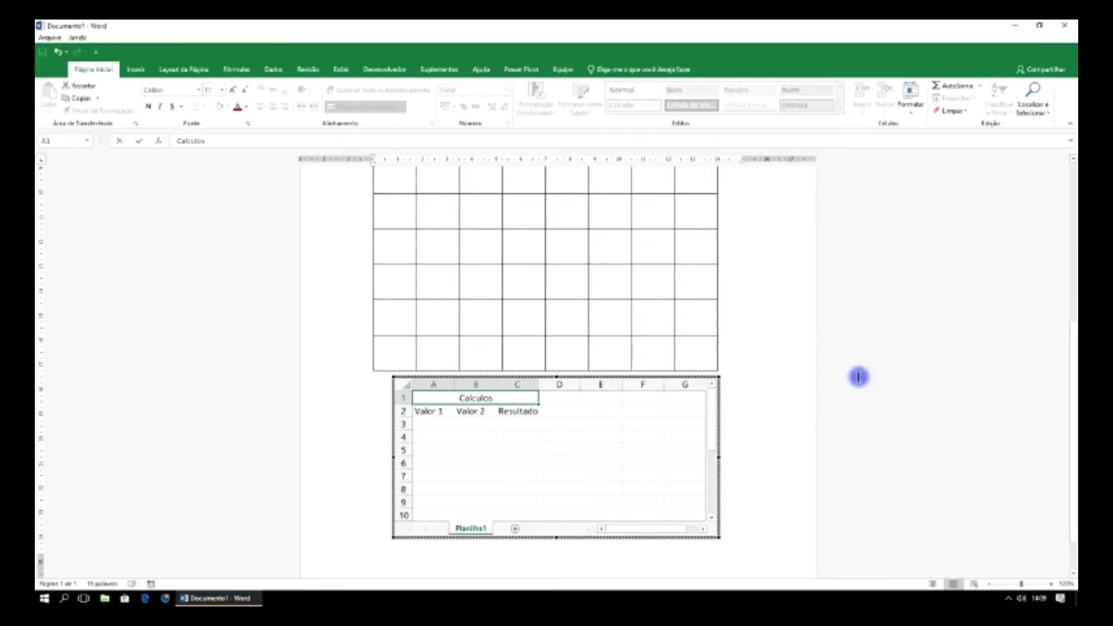
- Enter values 2 and 5 in row 3, and 7 and 15 in row 4
left_click(435, 424)
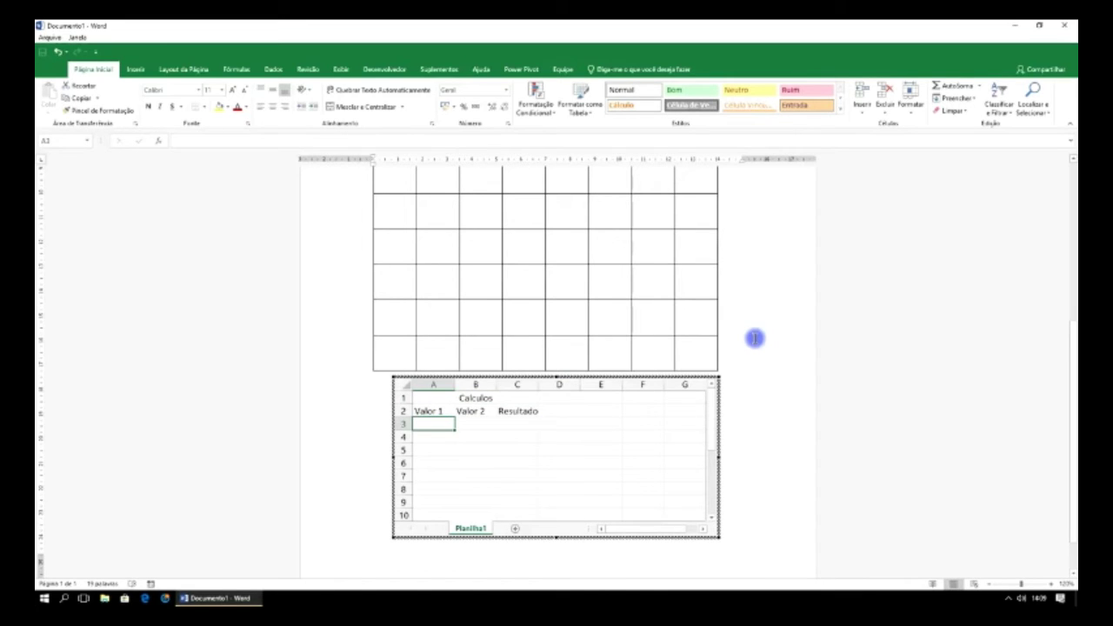
type("2")
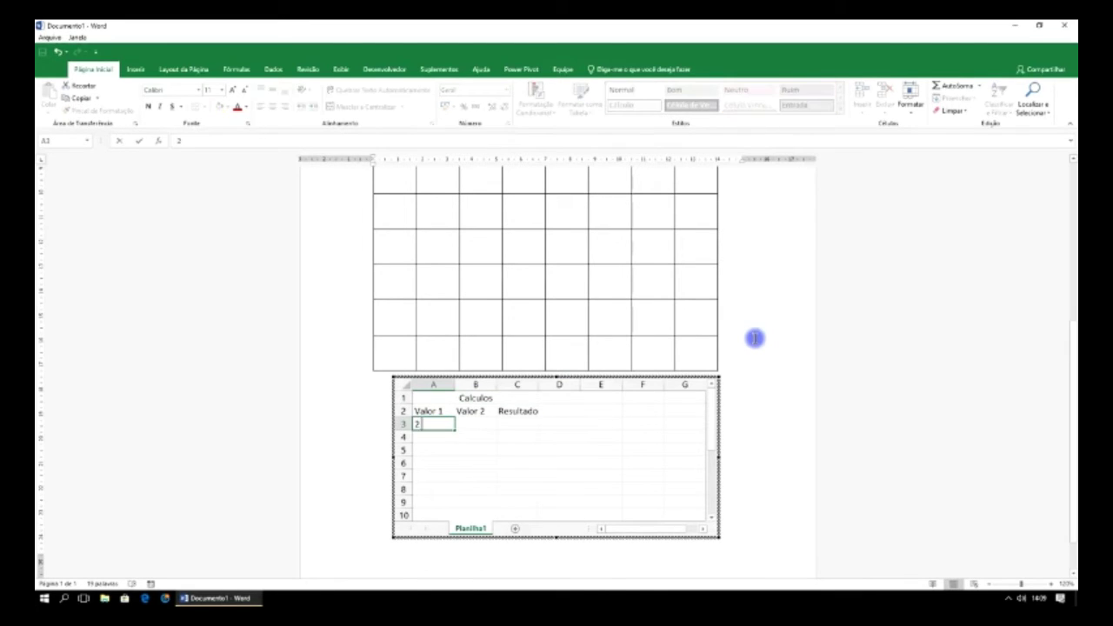
key("Tab")
type("5")
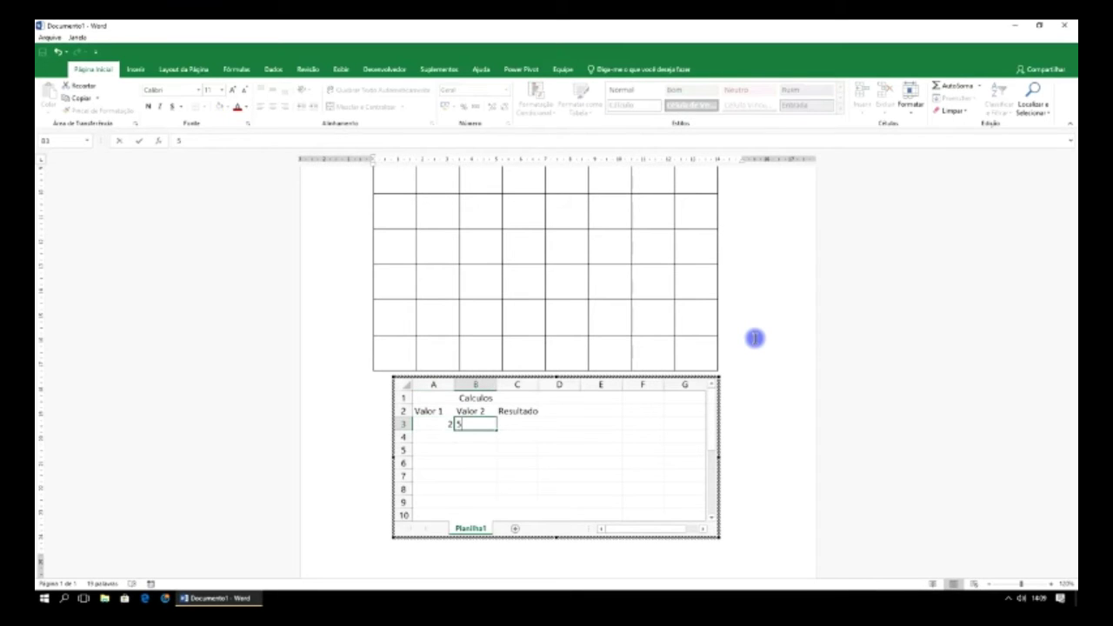
key("Return")
type("7")
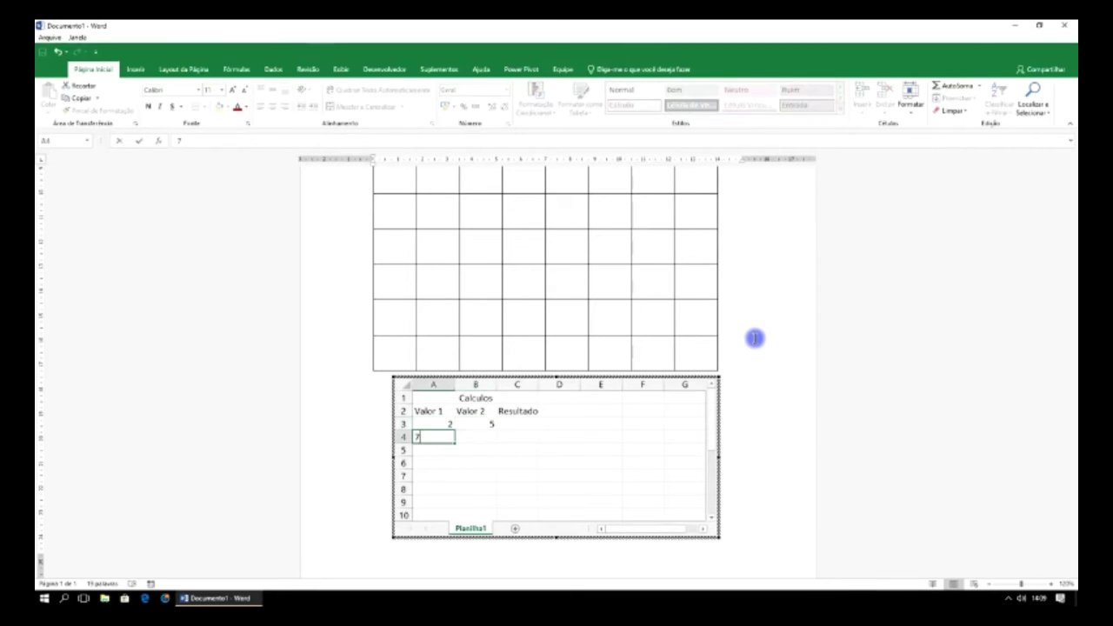
key("Tab")
type("1")
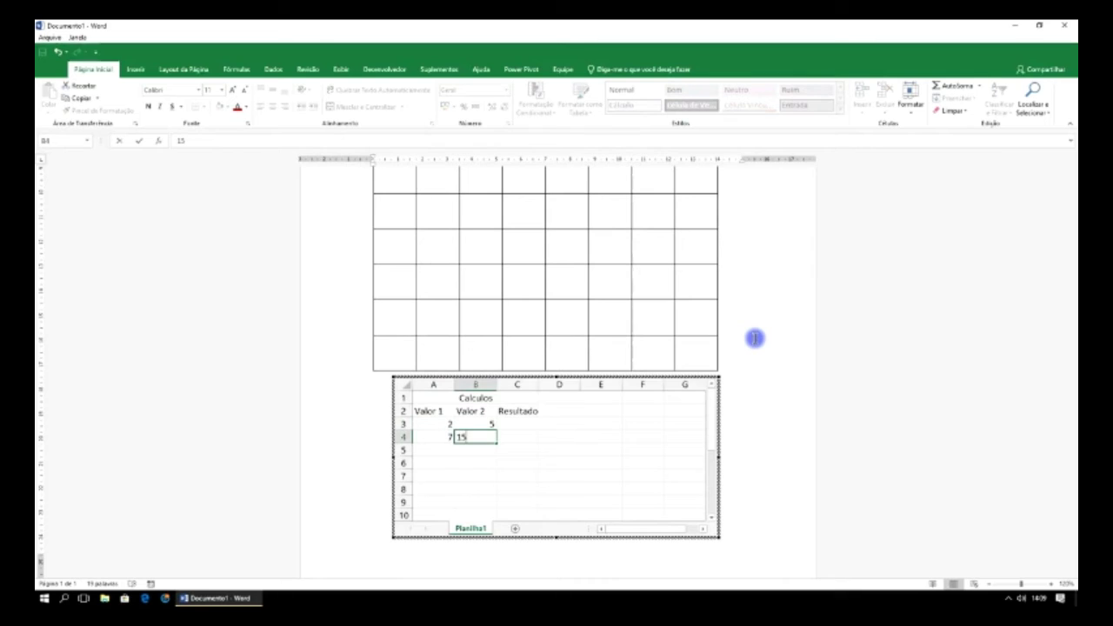
key("Tab")
- Add sum formulas =A3+B3 in C3 and =A4+B4 in C4, giving 7 and 22
key("Up")
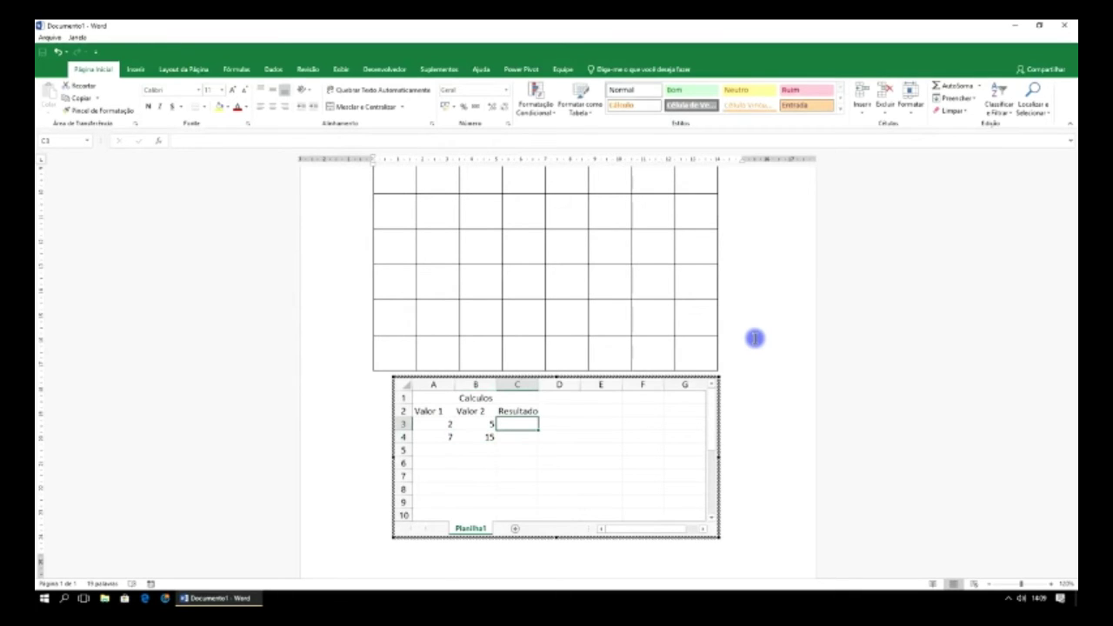
type("=")
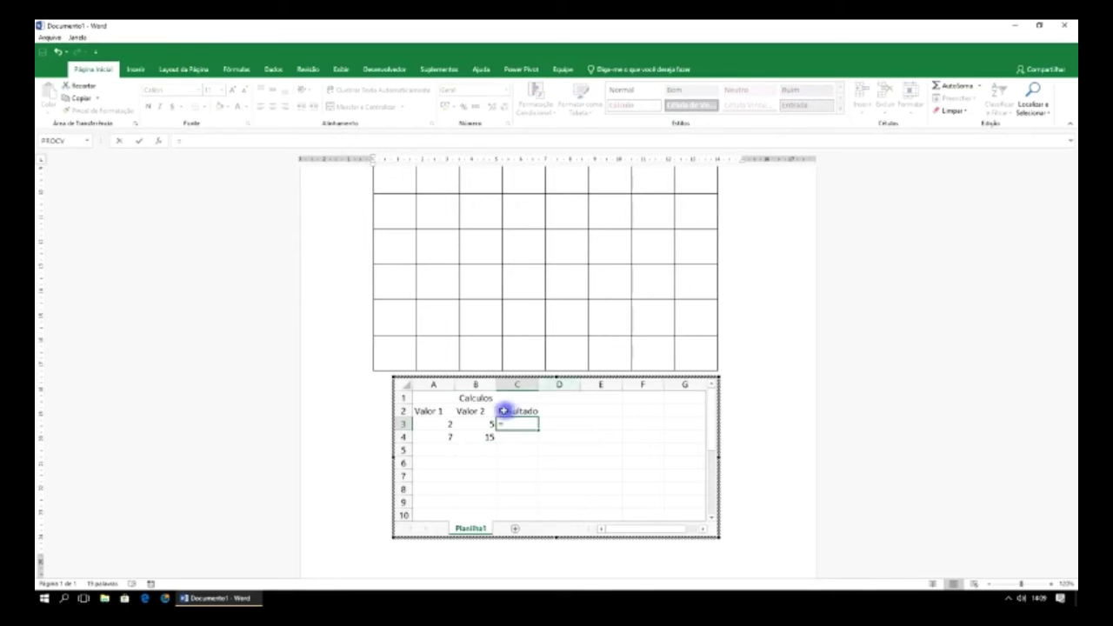
left_click(444, 424)
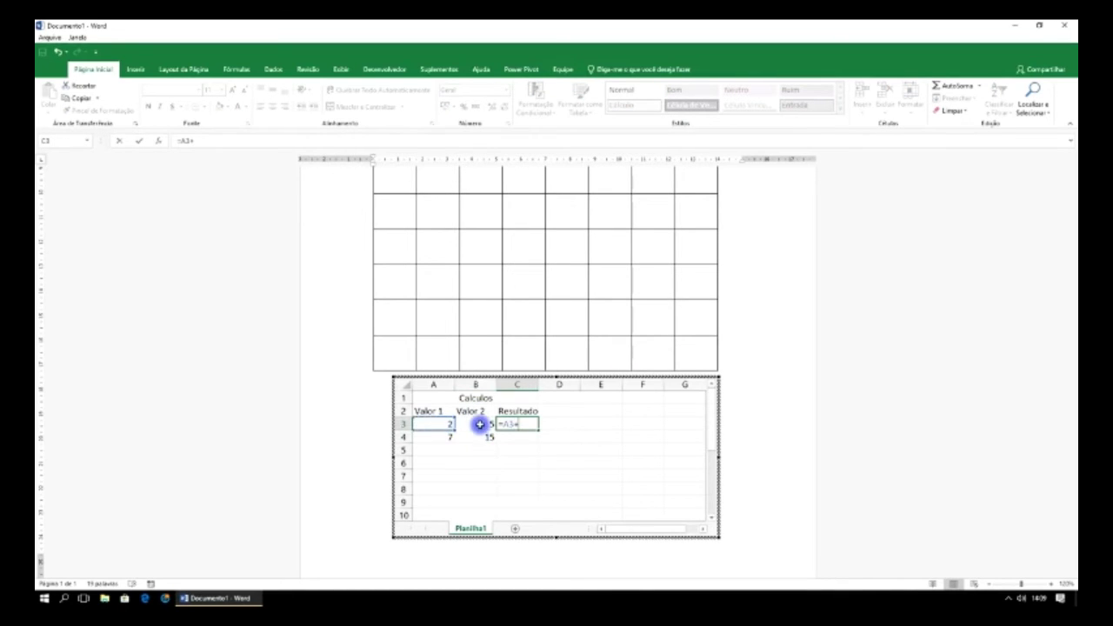
left_click(479, 424)
key("Return")
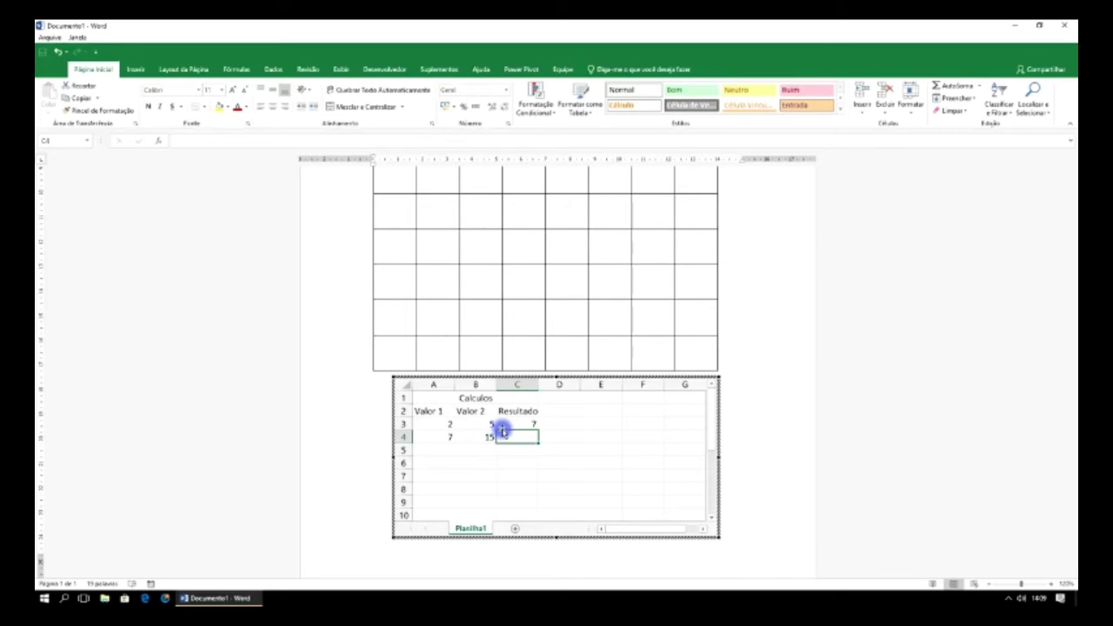
type("=")
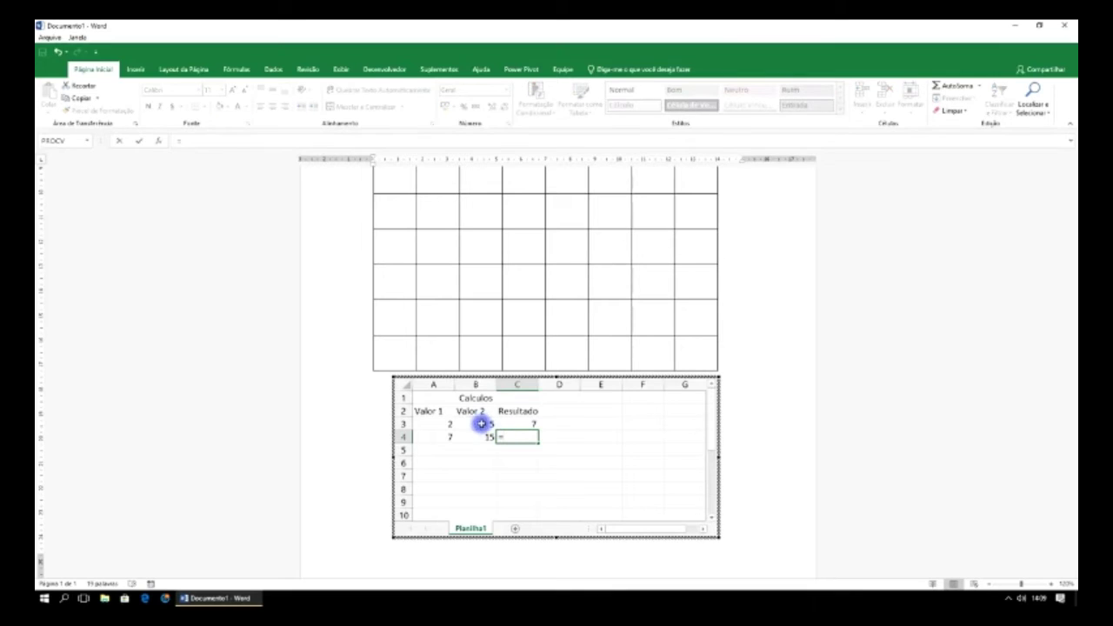
left_click(448, 435)
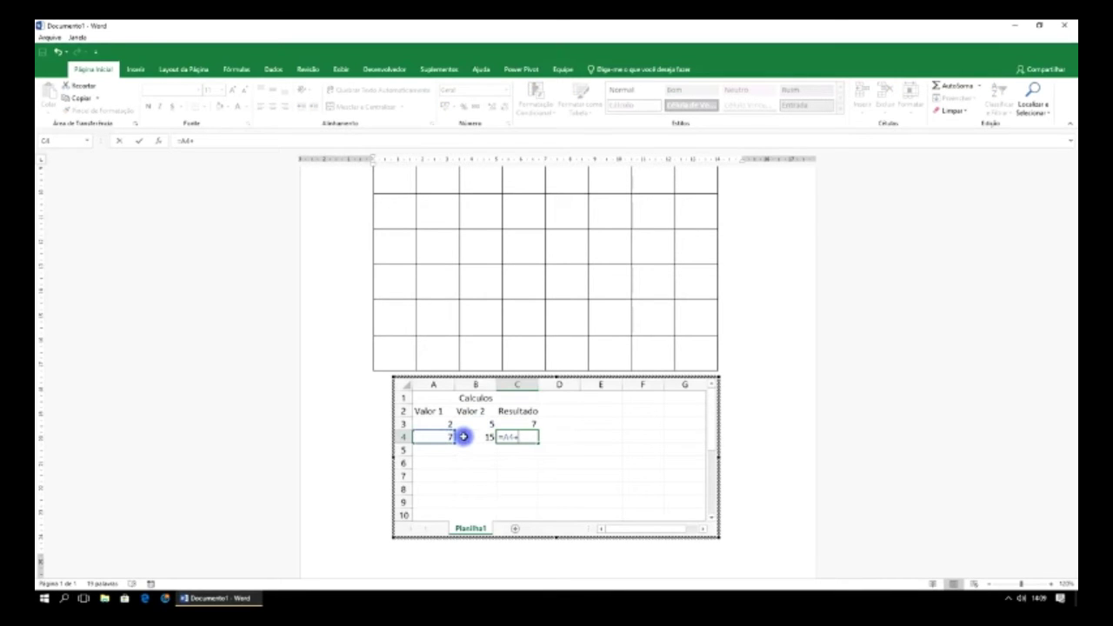
left_click(480, 436)
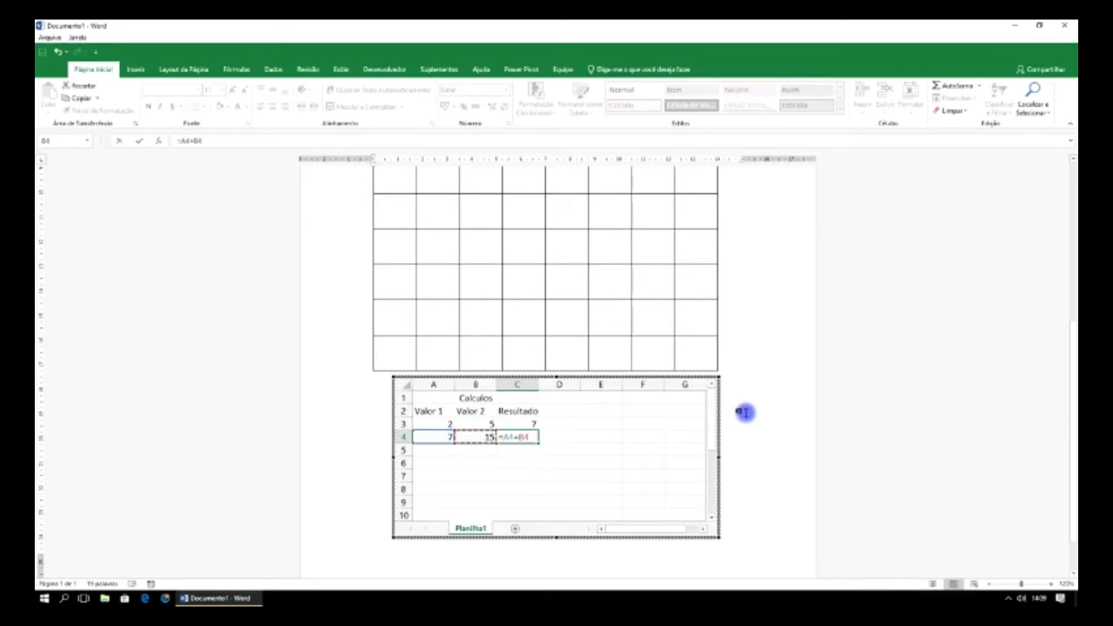
key("Return")
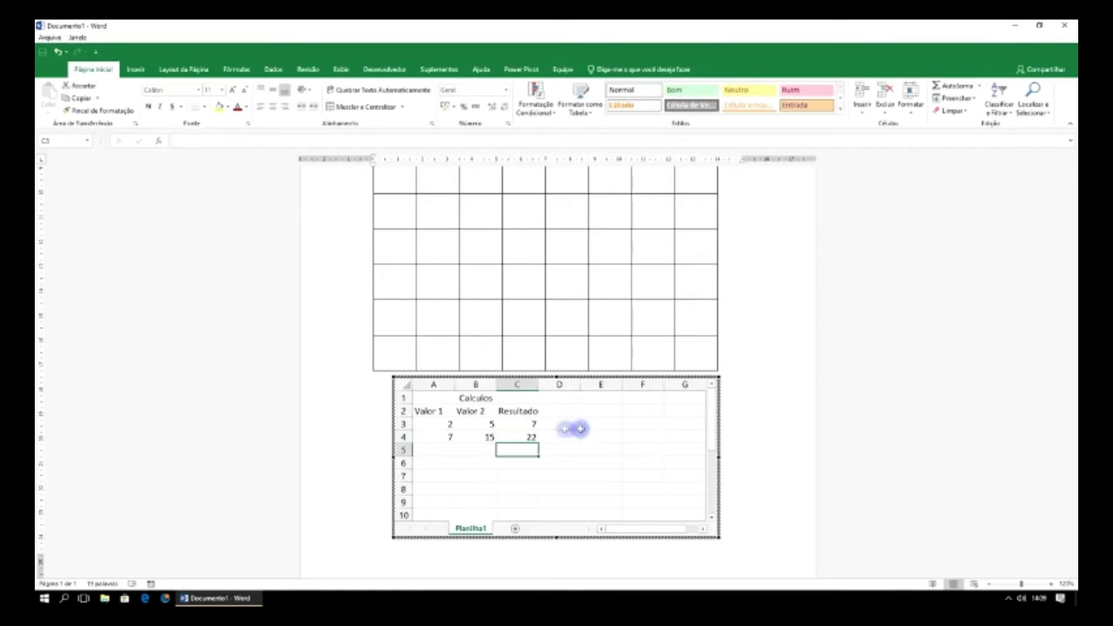
- Change A3 to 3 and A4 to 15 so Resultado recalculates to 8 and 30
left_click(443, 423)
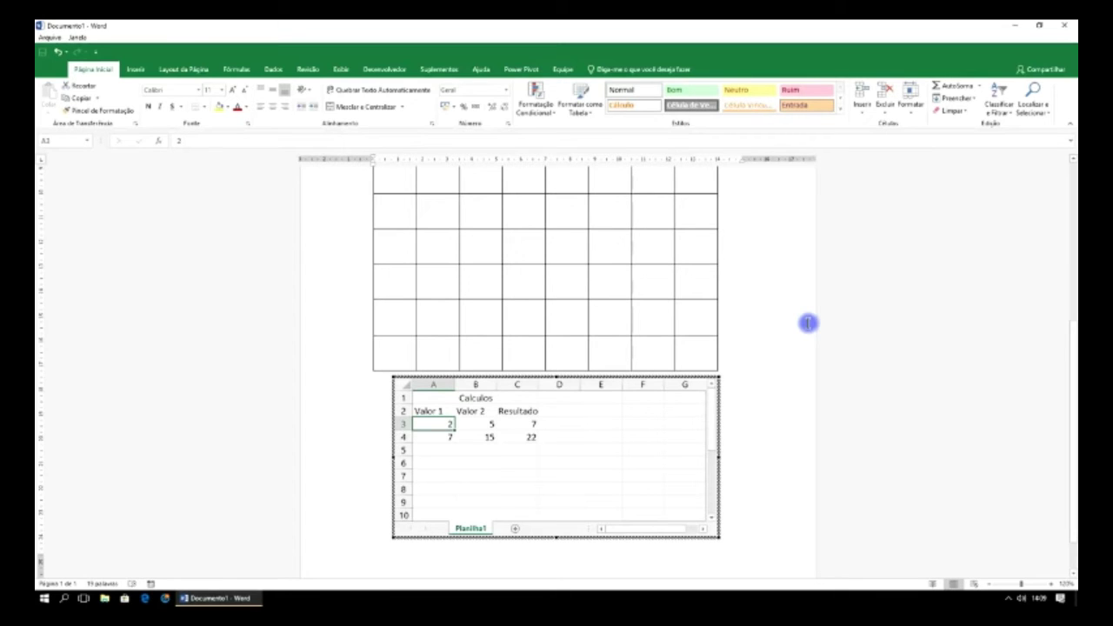
type("3")
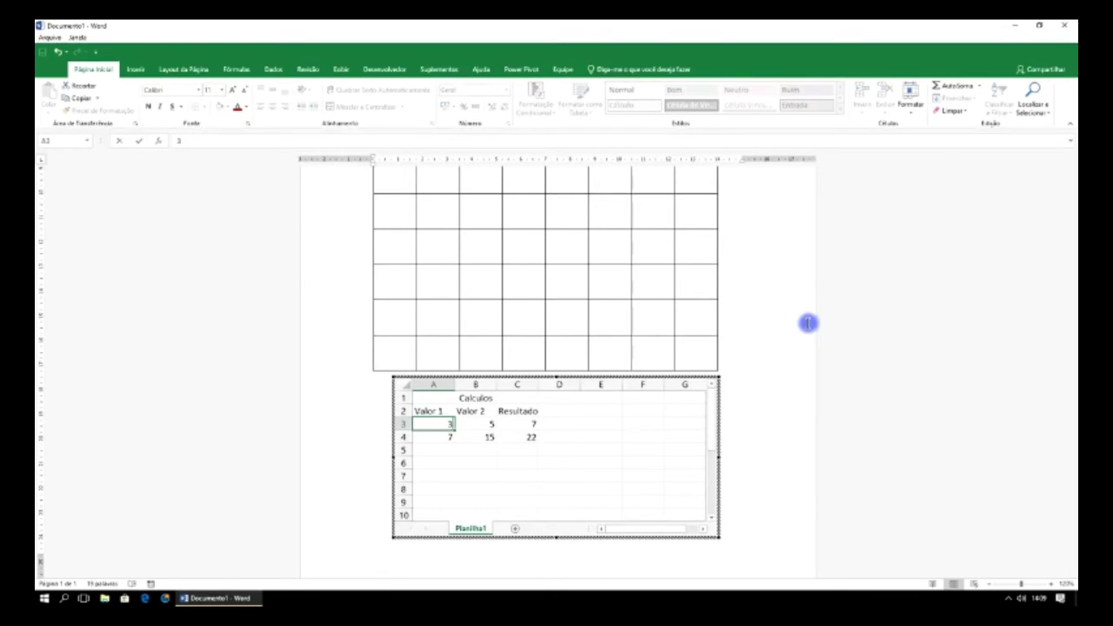
key("Return")
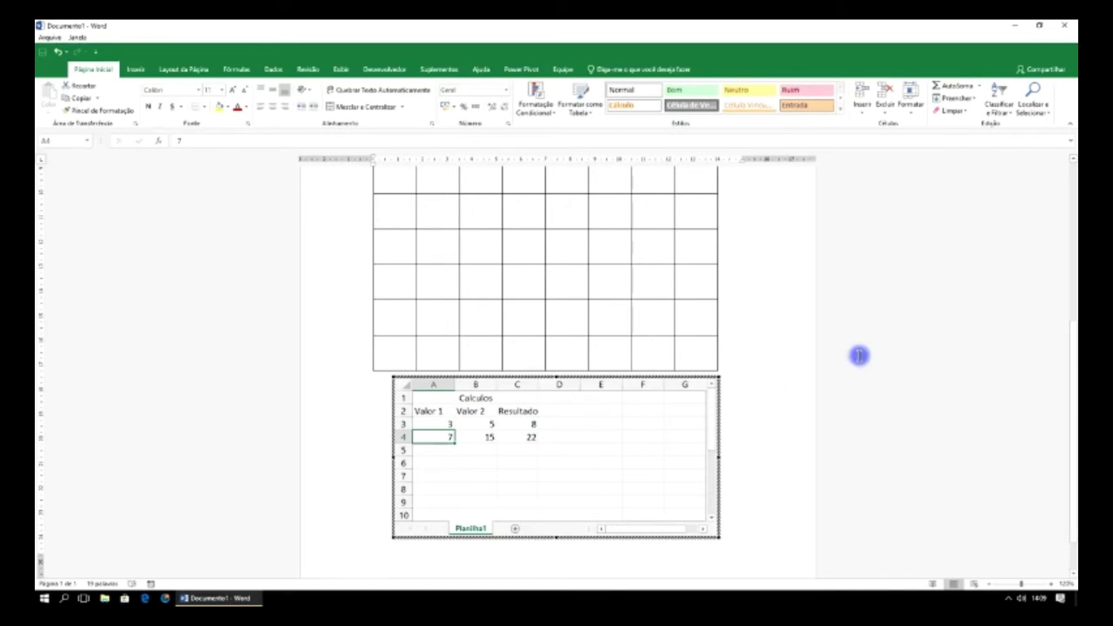
type("15")
key("Return")
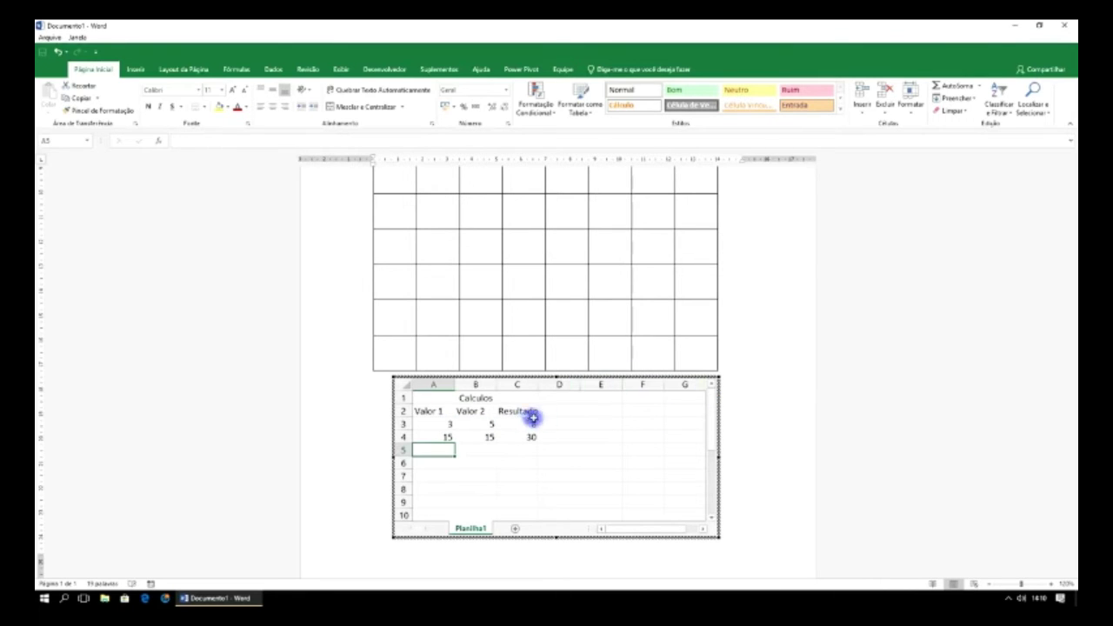
left_click(776, 333)
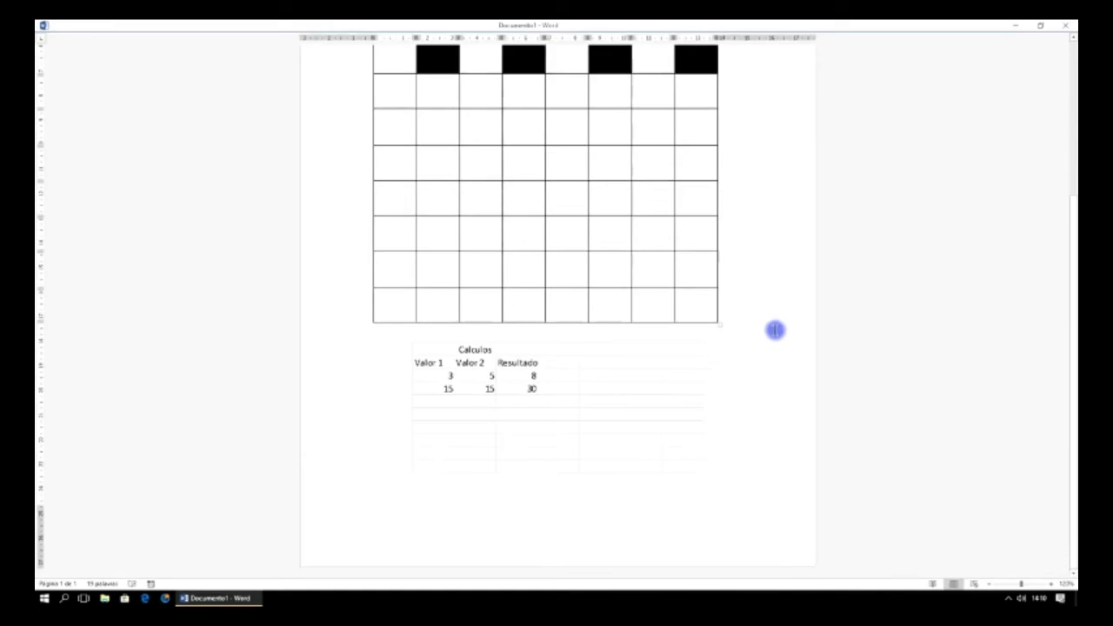
scroll(798, 367, "down", 2)
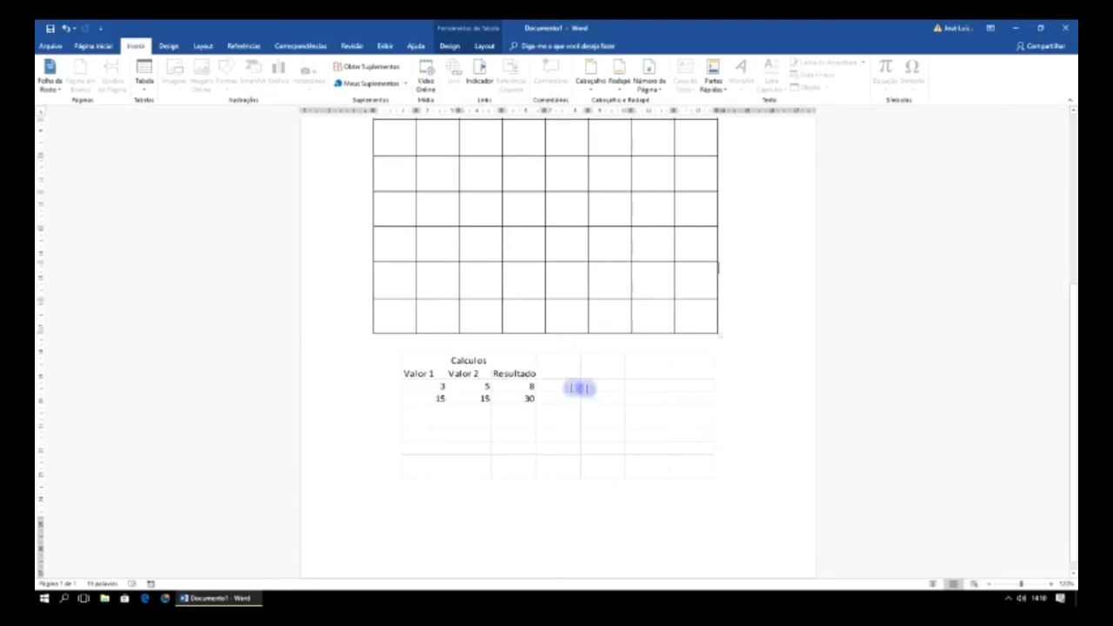
left_click(486, 389)
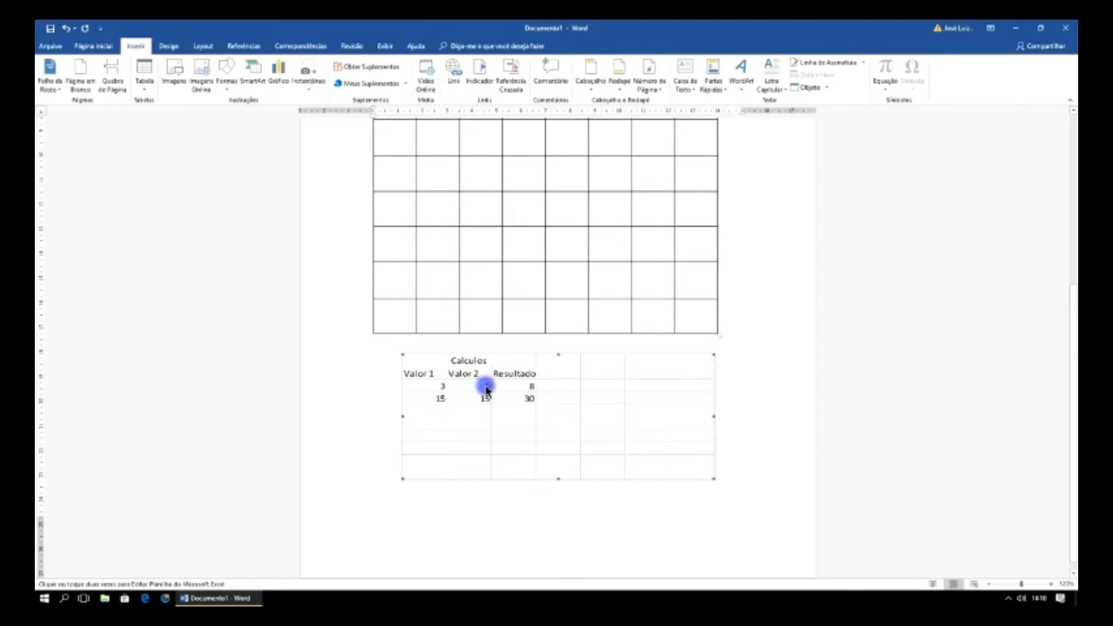
double_click(486, 389)
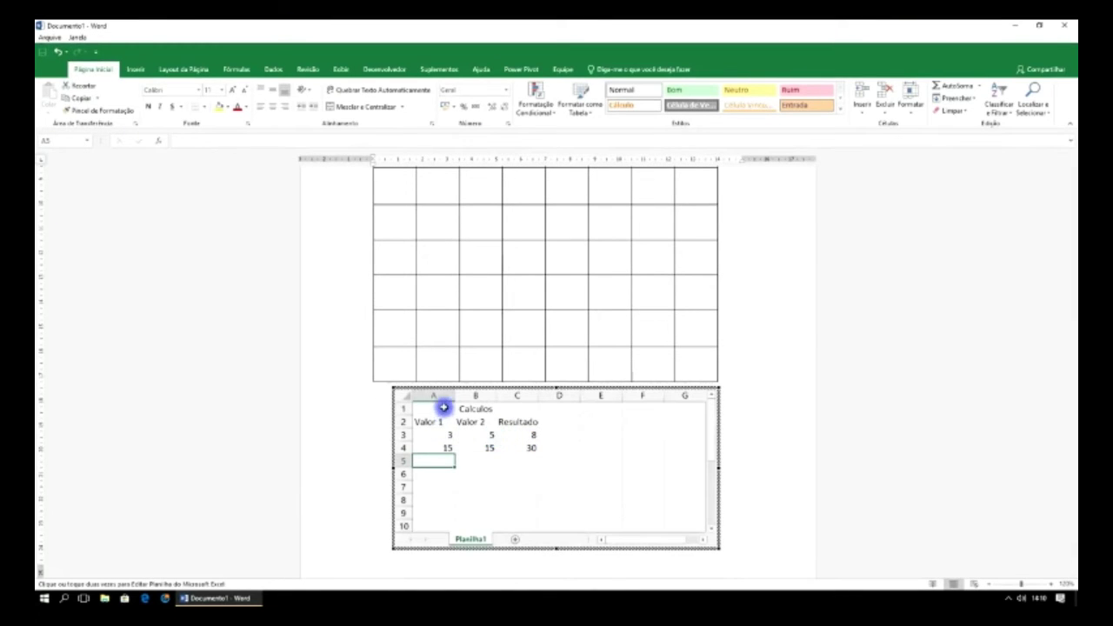
- Apply Todas as Bordas borders to every cell of range A1:C4
left_click_drag(441, 407, 508, 447)
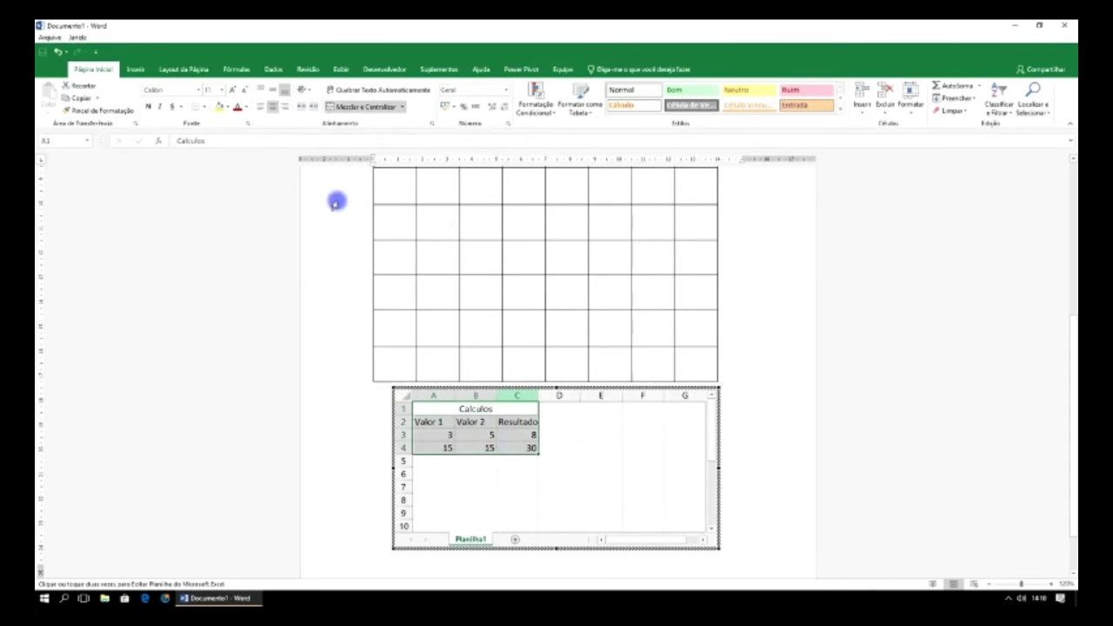
left_click(205, 109)
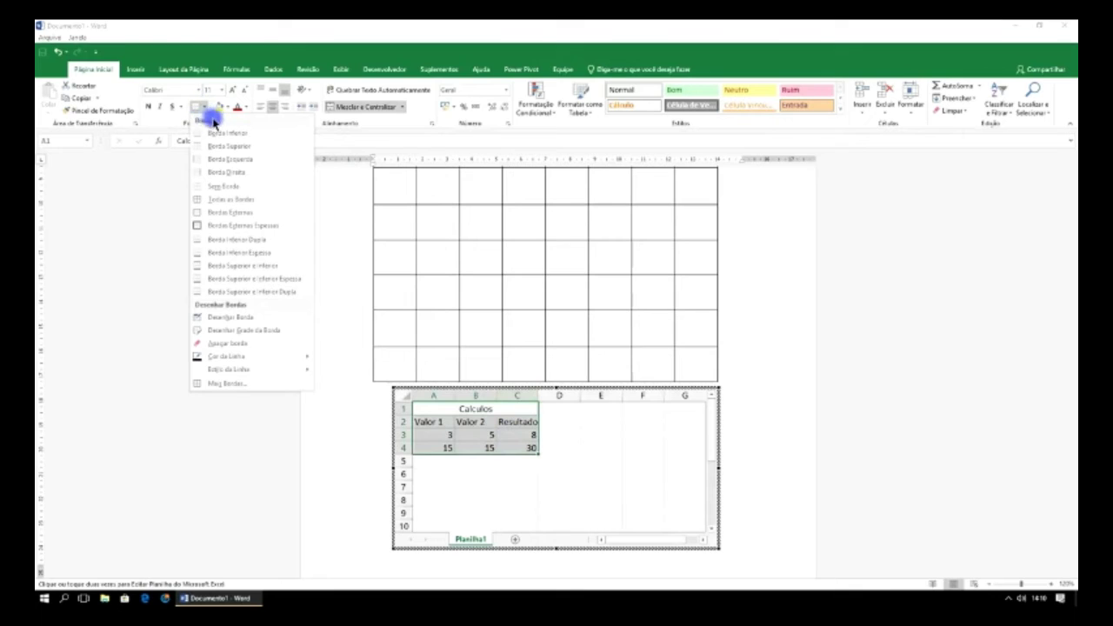
left_click(247, 200)
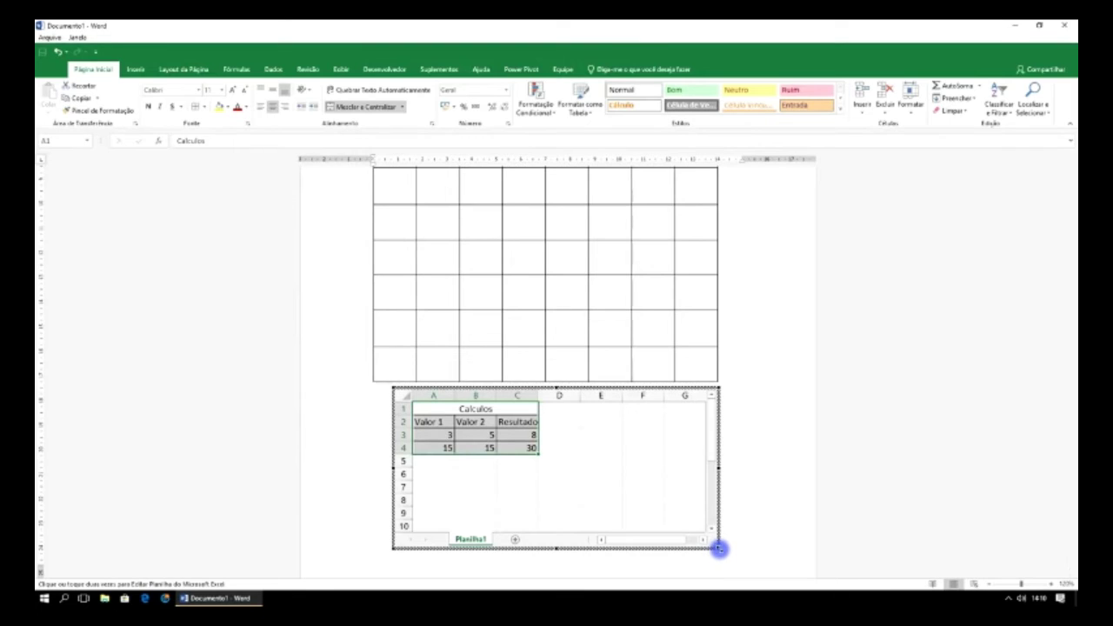
- Shrink the embedded sheet's frame around the table and adjust its right edge
mouse_move(722, 549)
left_mouse_down()
mouse_move(594, 455)
mouse_move(570, 458)
left_mouse_up()
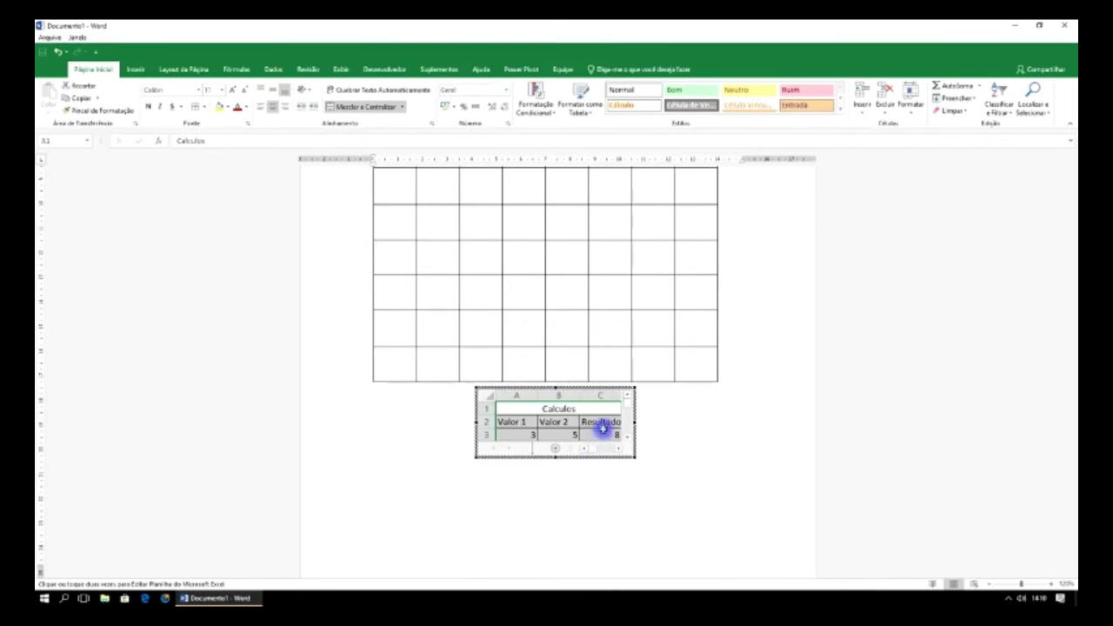
left_click(739, 441)
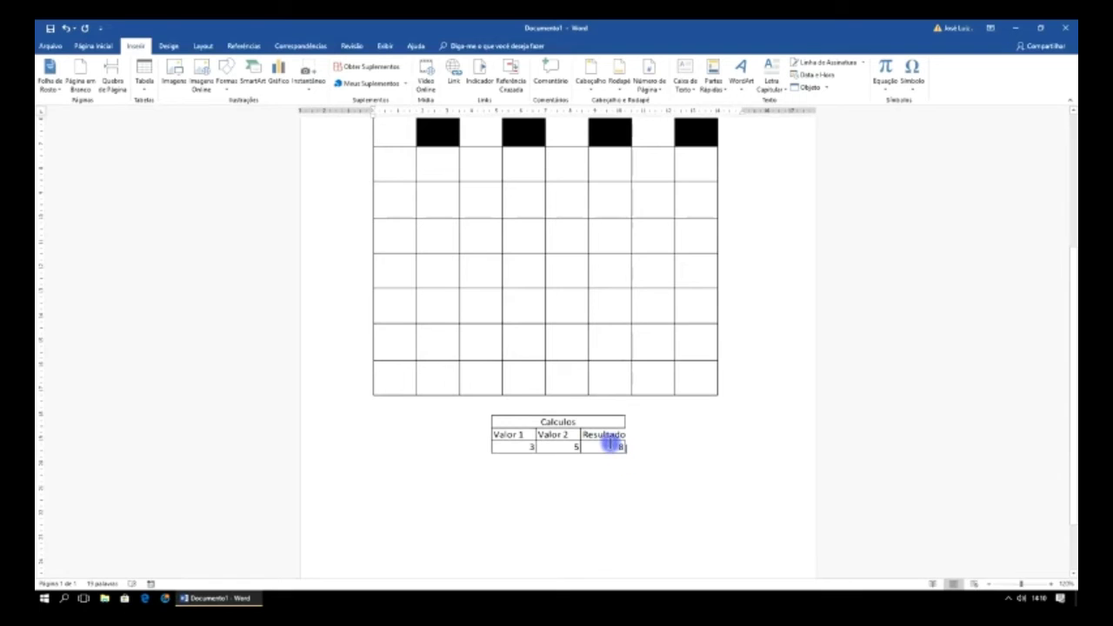
double_click(597, 444)
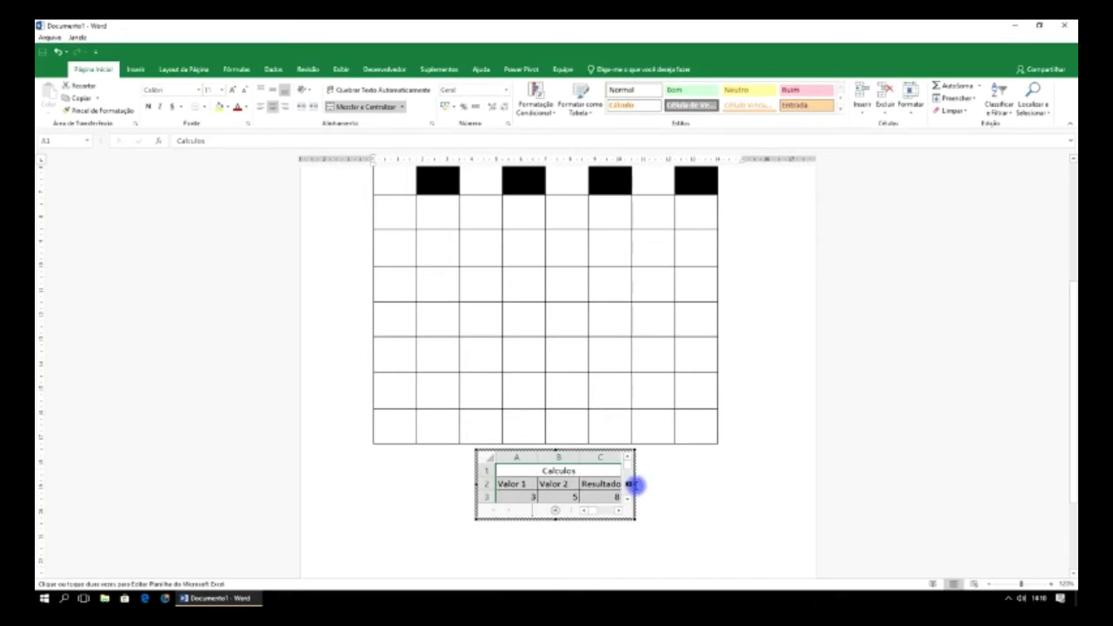
left_click_drag(632, 485, 637, 485)
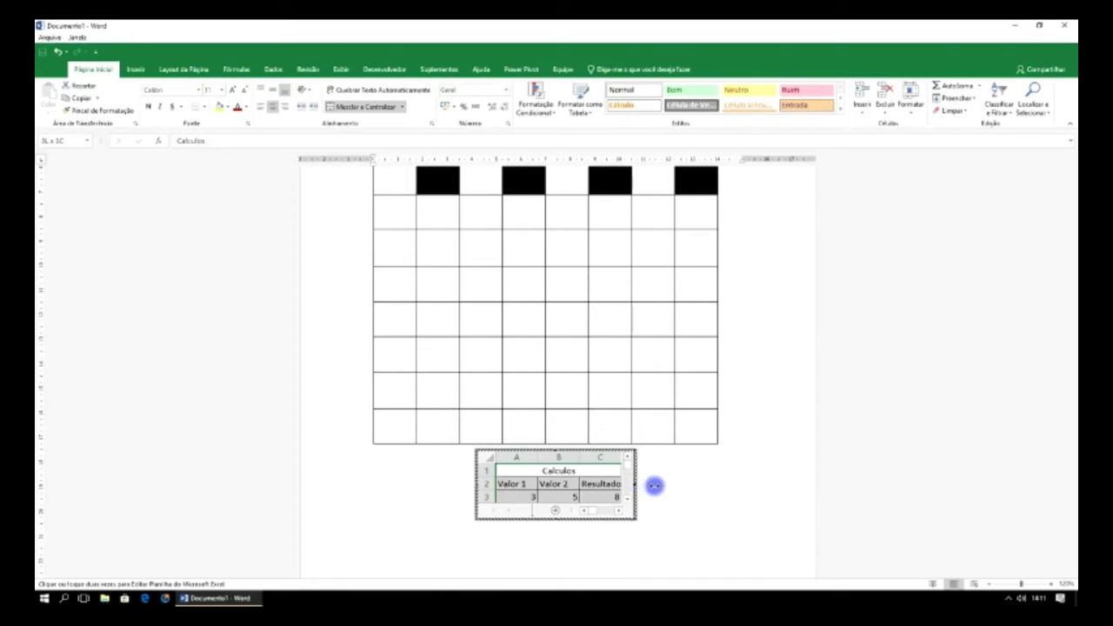
left_click_drag(654, 485, 640, 489)
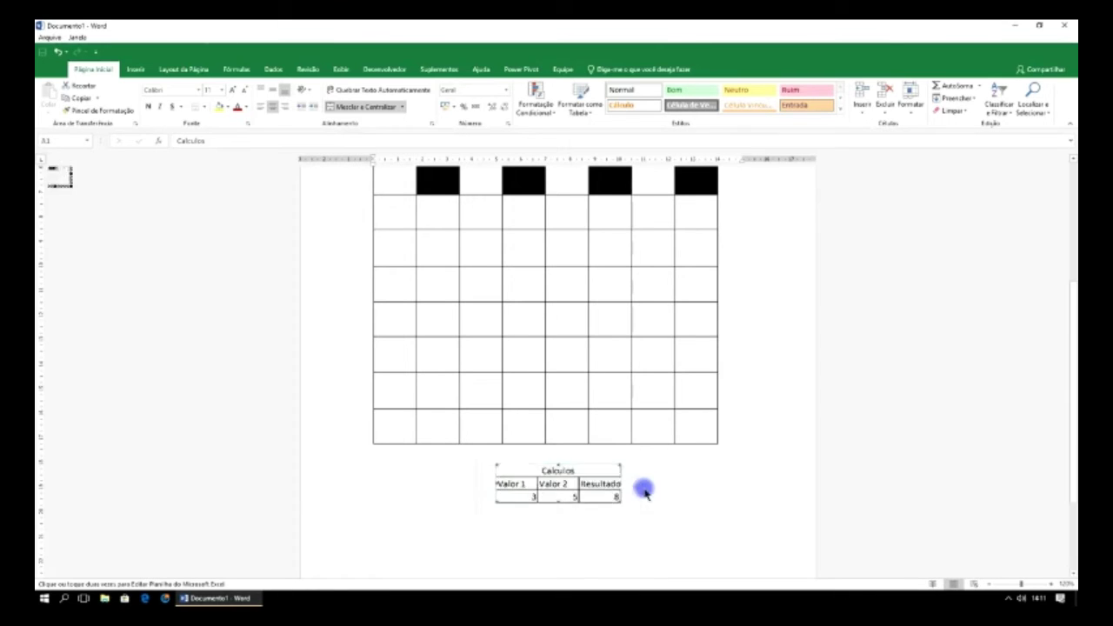
- Select the merged Calculos title cell for a fill colour
left_click(573, 484)
left_click(528, 470)
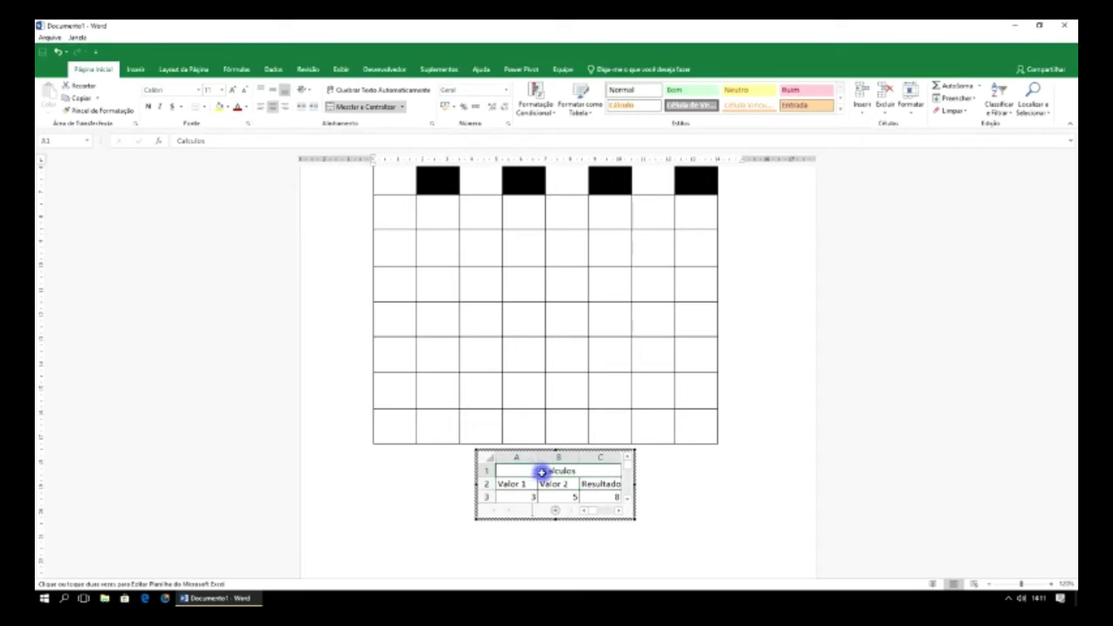
left_click(229, 107)
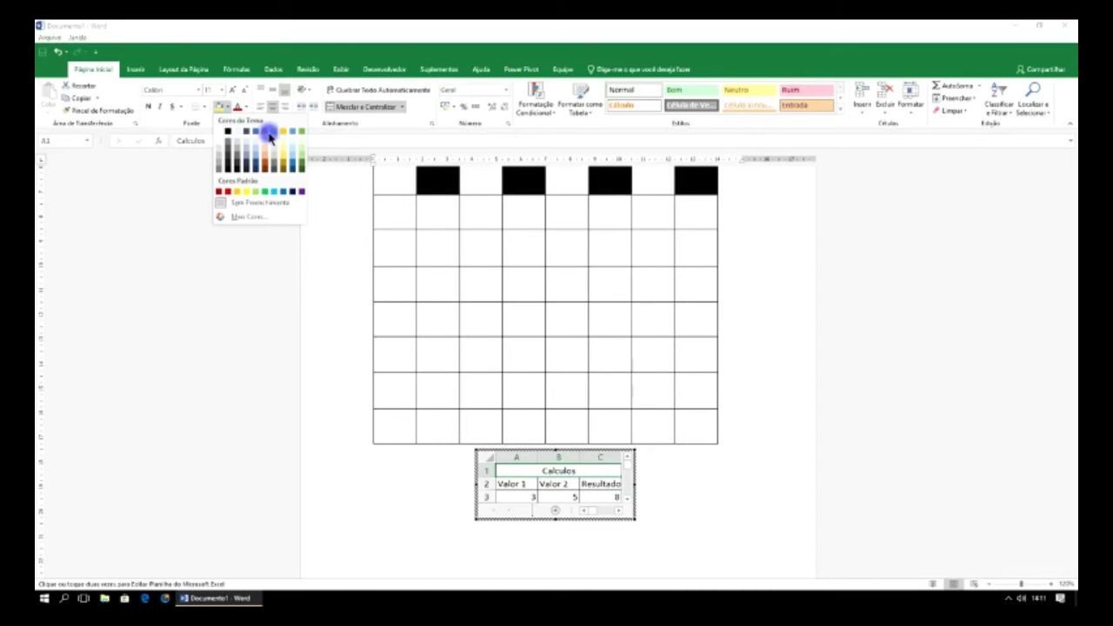
- Fill the Calculos title blue and the A2:C2 headers gold, then close sheet editing
left_click(254, 132)
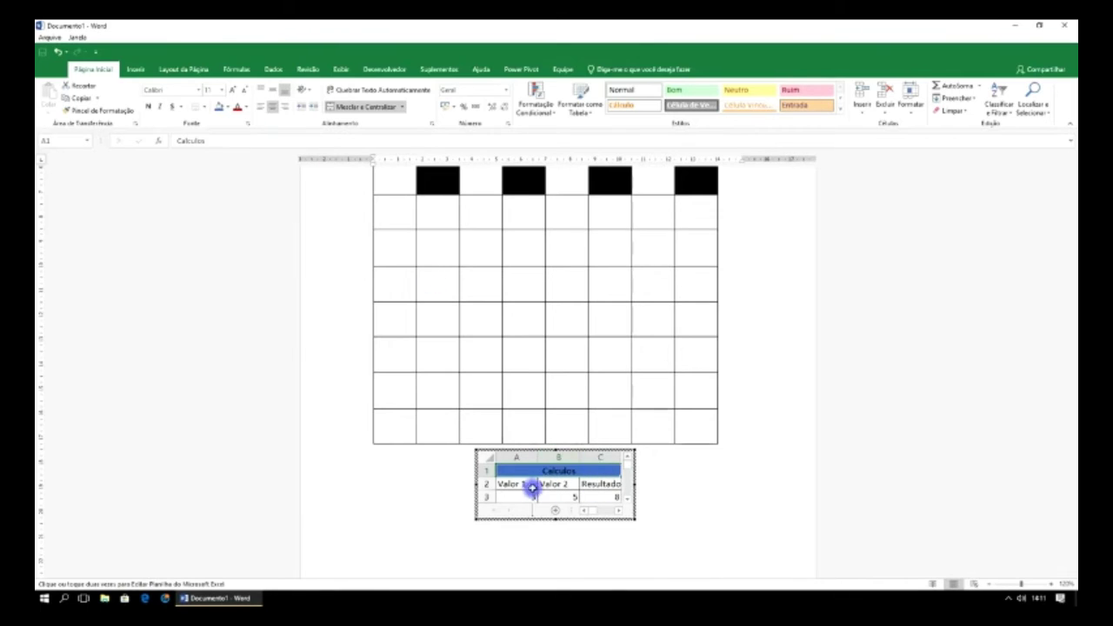
left_click_drag(511, 483, 593, 485)
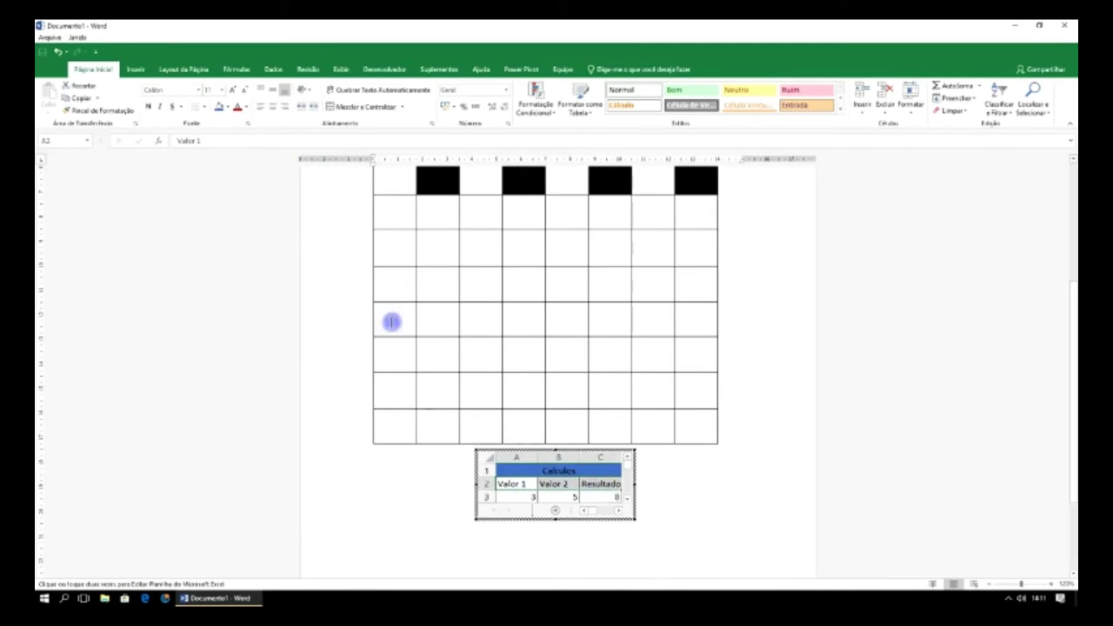
left_click(227, 107)
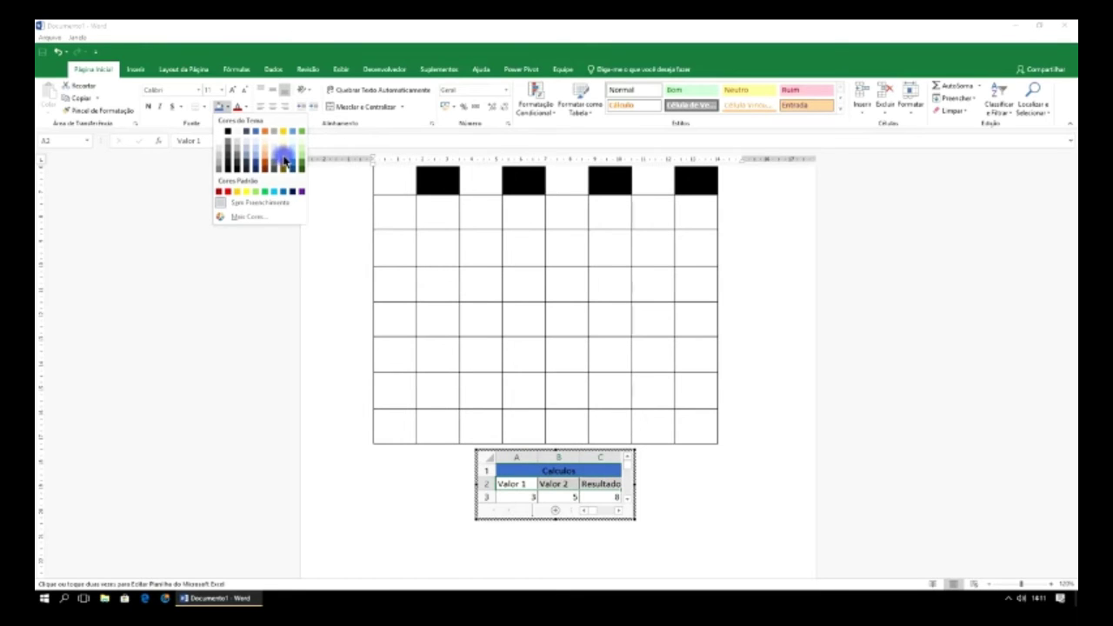
left_click(284, 161)
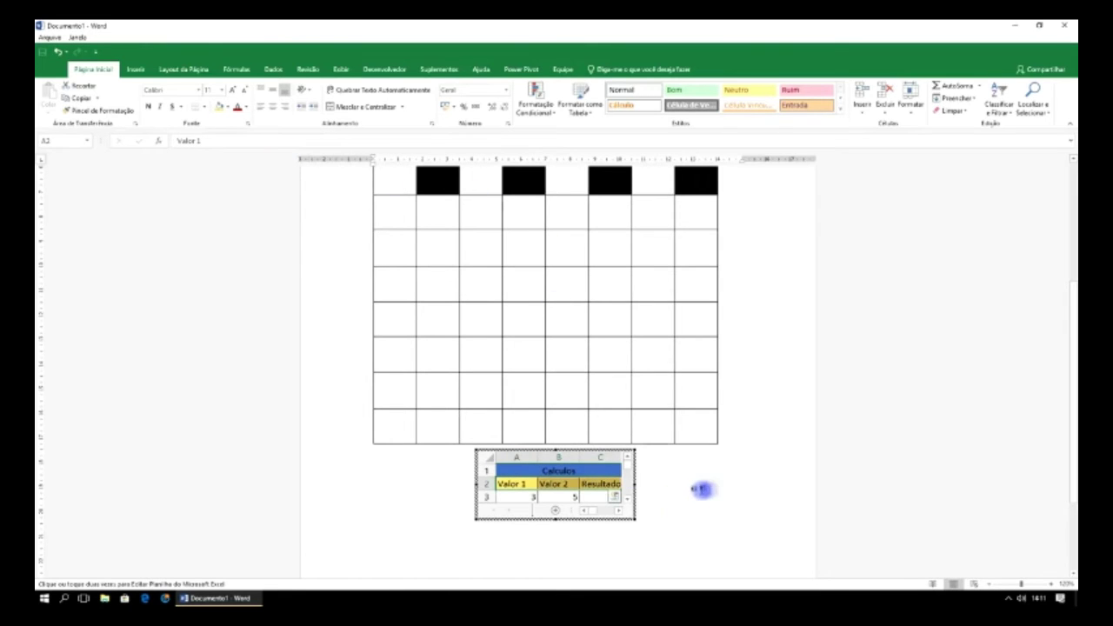
left_click(749, 469)
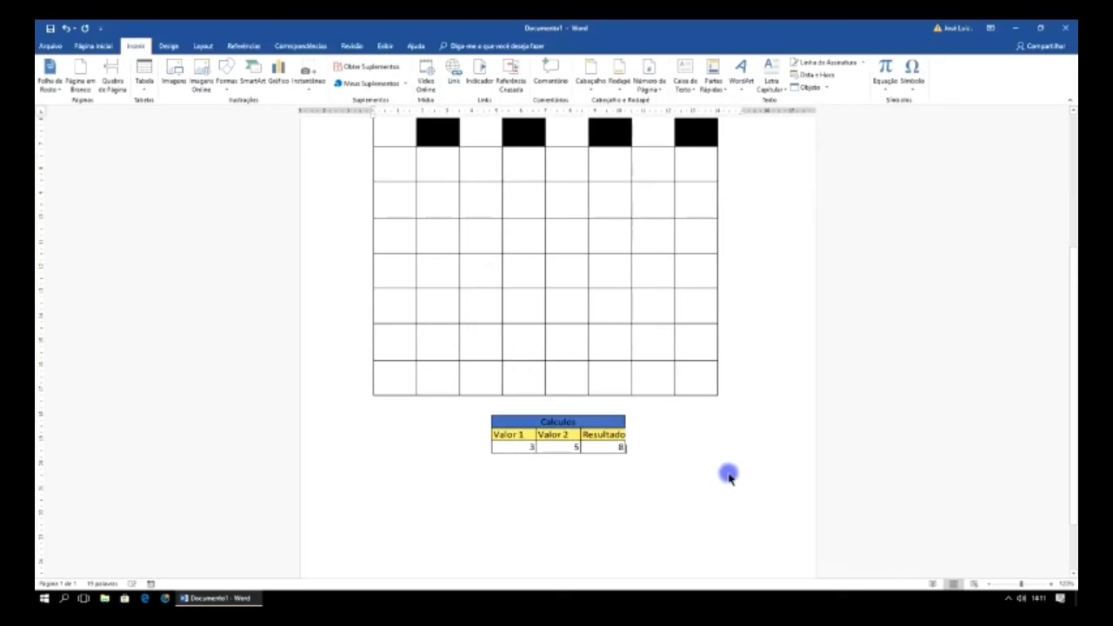
- Reopen the embedded sheet and widen its visible area to reveal column D
left_click(607, 440)
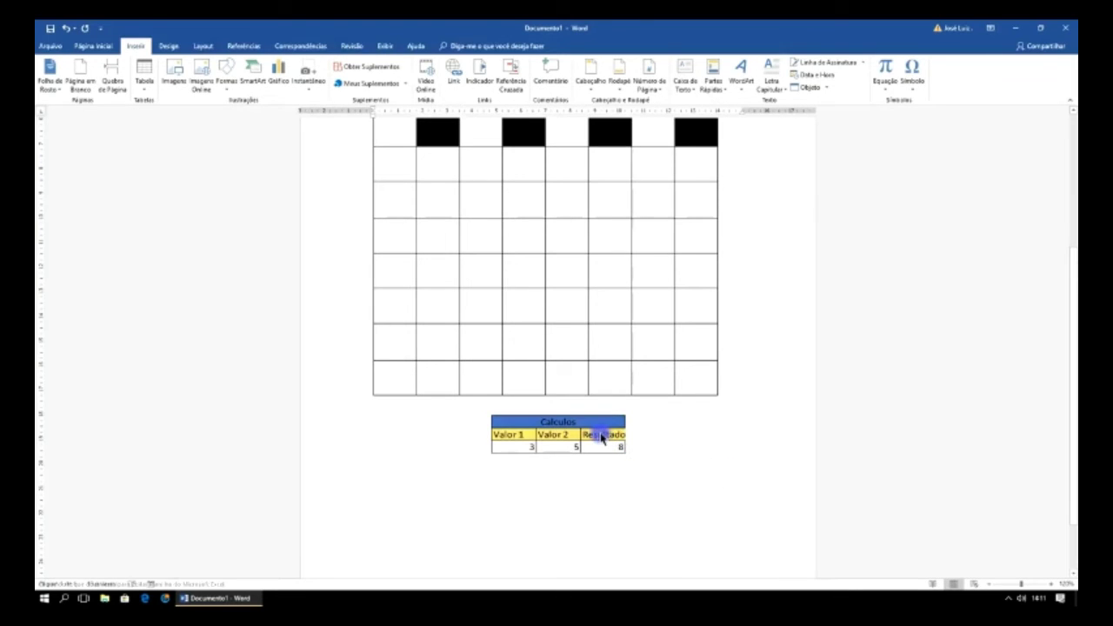
double_click(601, 439)
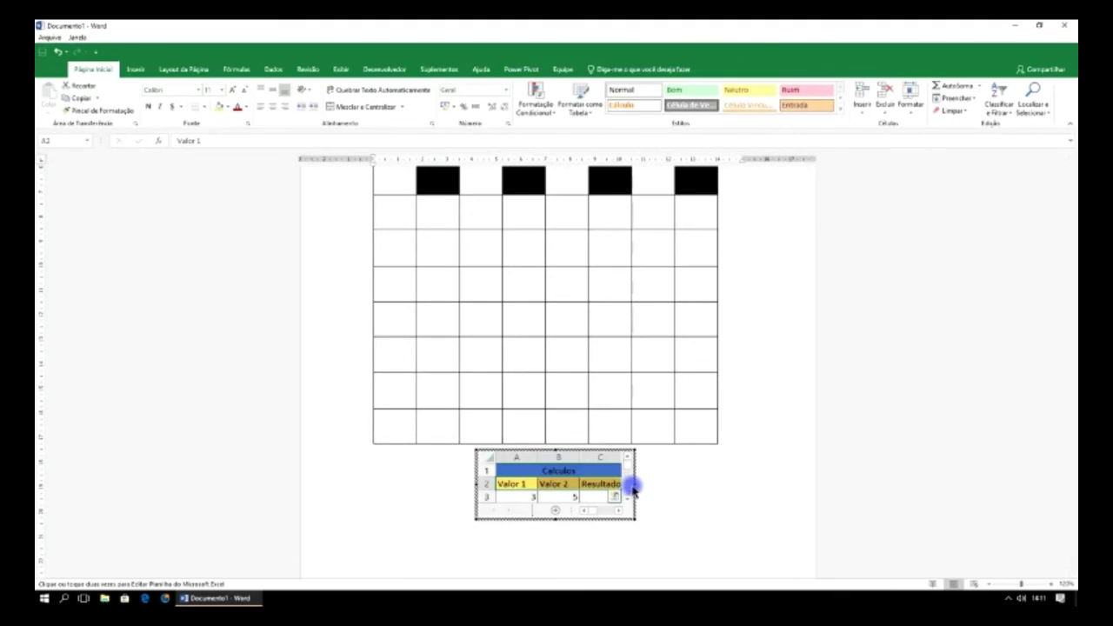
left_click_drag(634, 484, 660, 481)
left_click(695, 480)
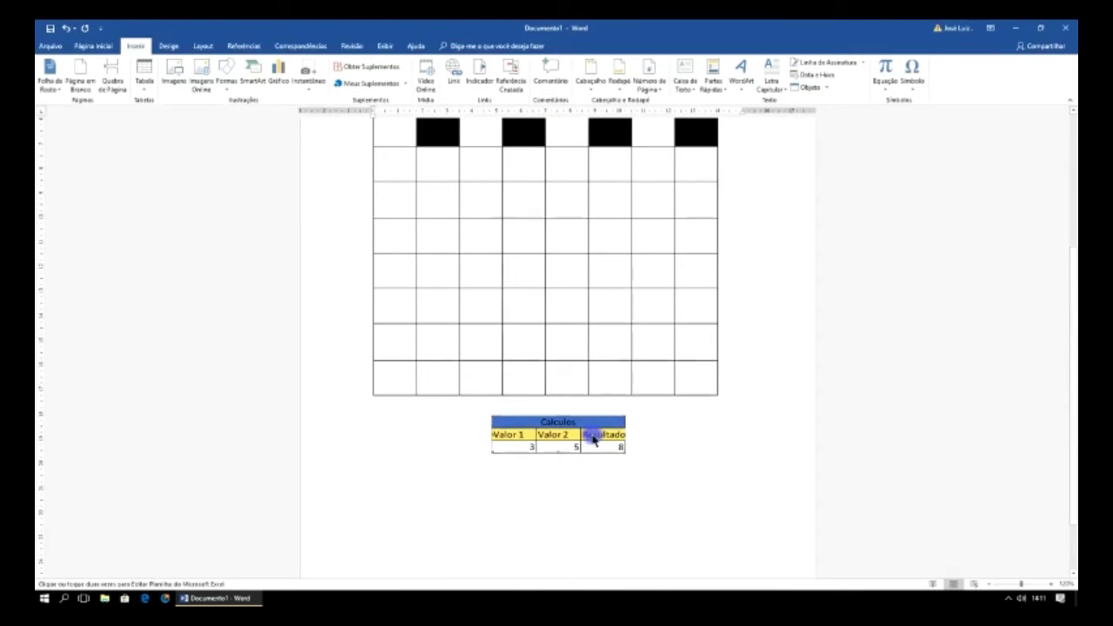
double_click(594, 441)
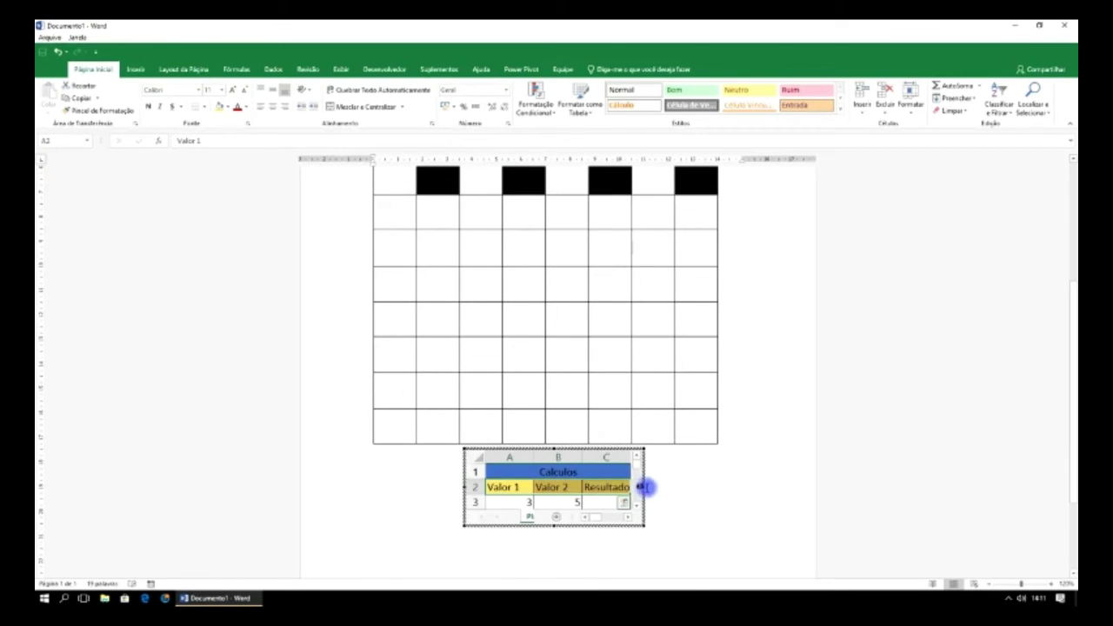
left_click_drag(643, 488, 713, 491)
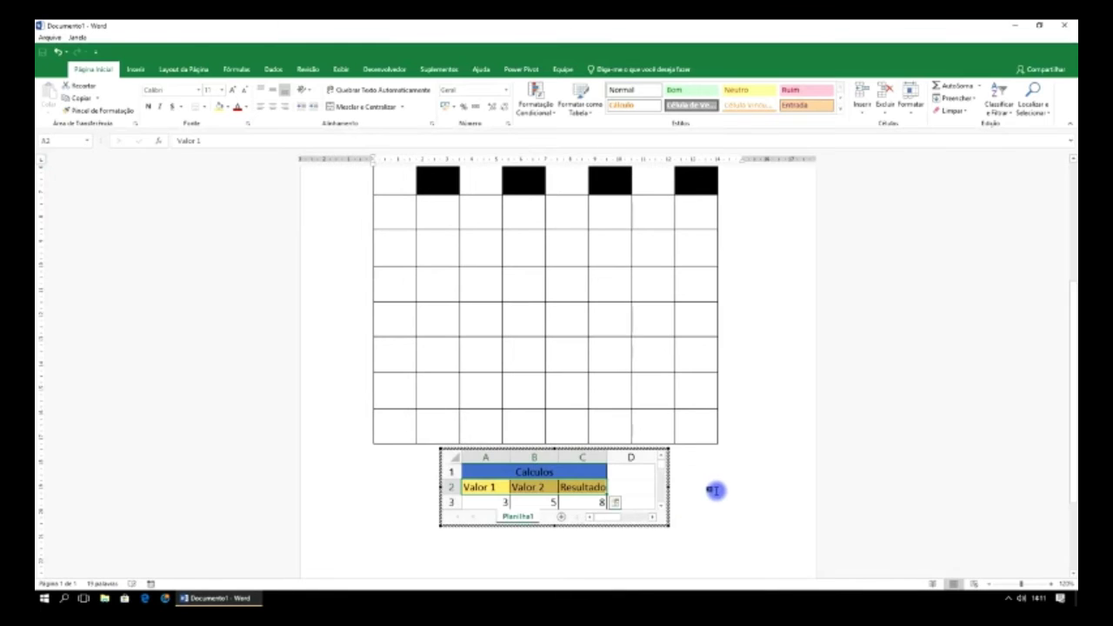
left_click(713, 491)
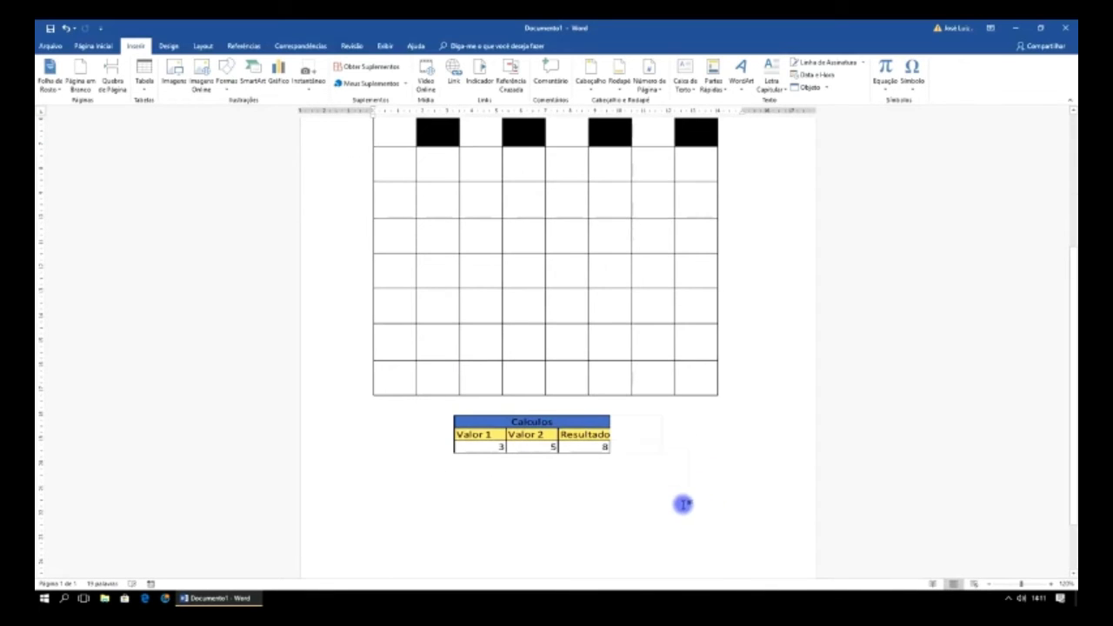
- Widen column C of the embedded sheet so Resultado shows fully
left_click(609, 436)
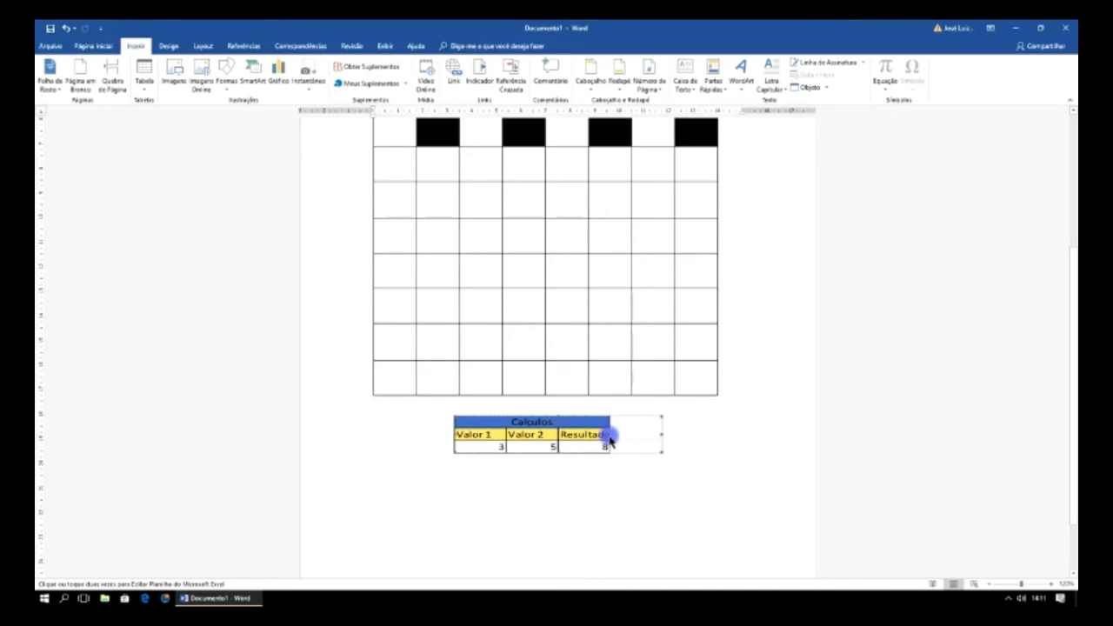
double_click(606, 434)
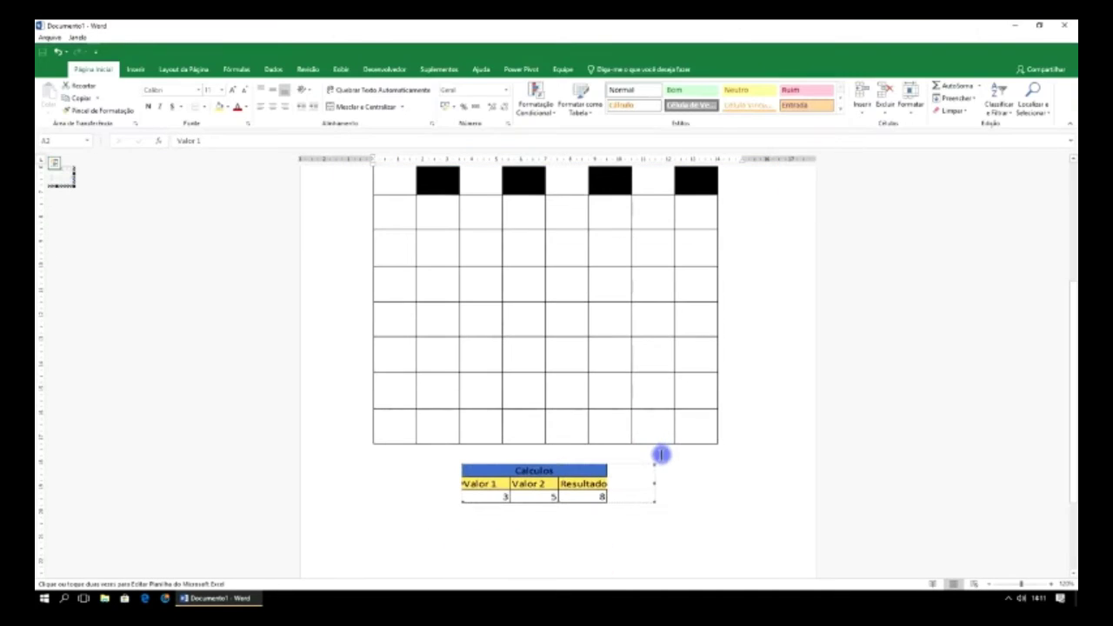
key("Escape")
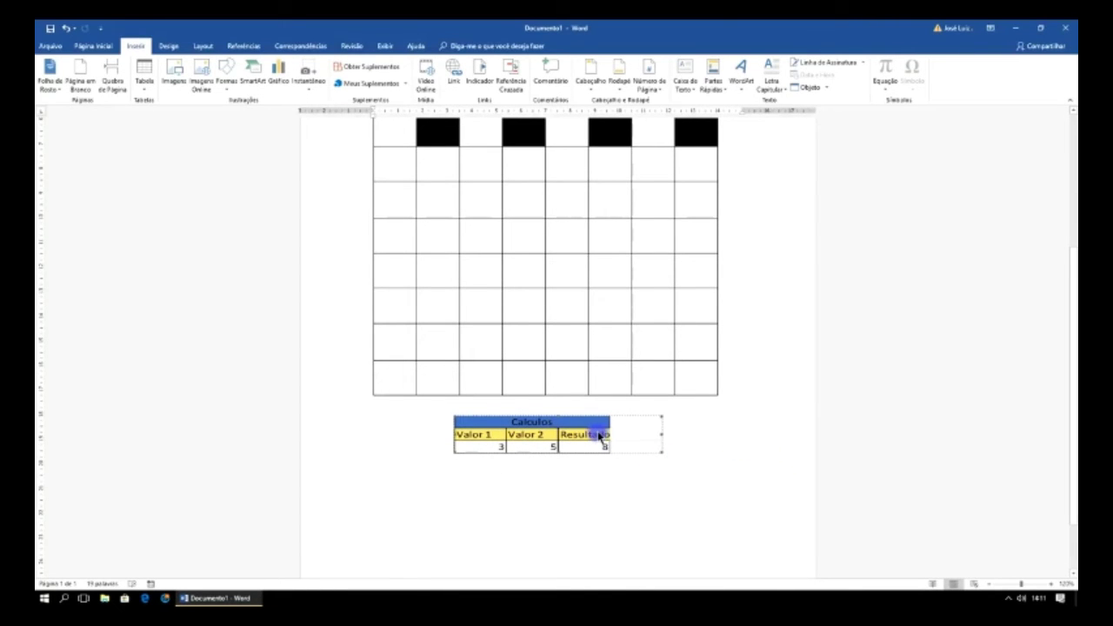
double_click(593, 435)
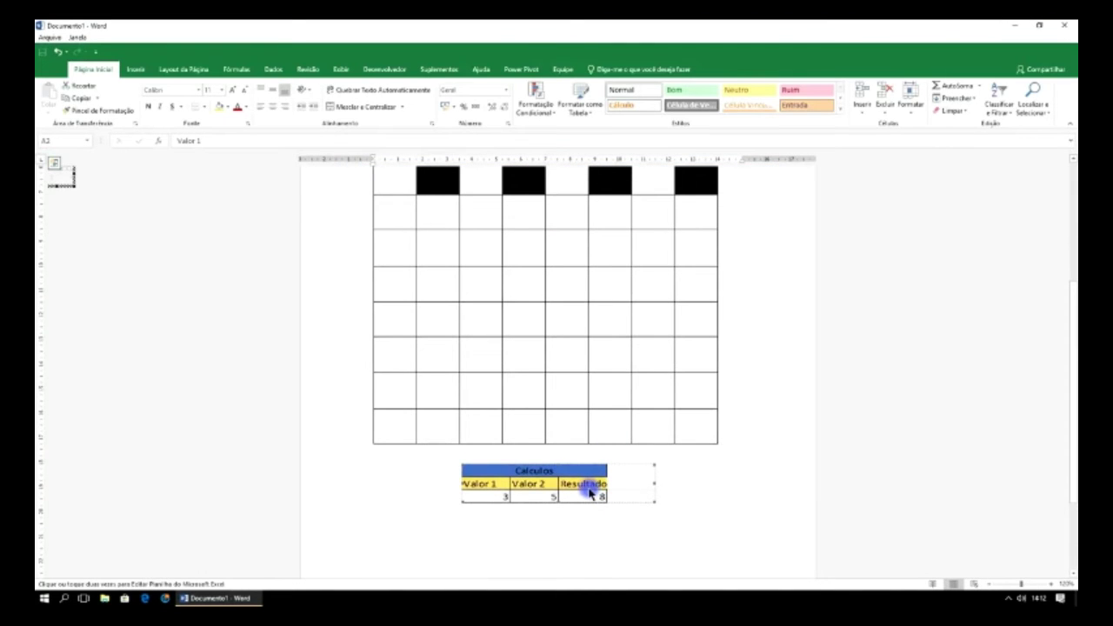
key("Escape")
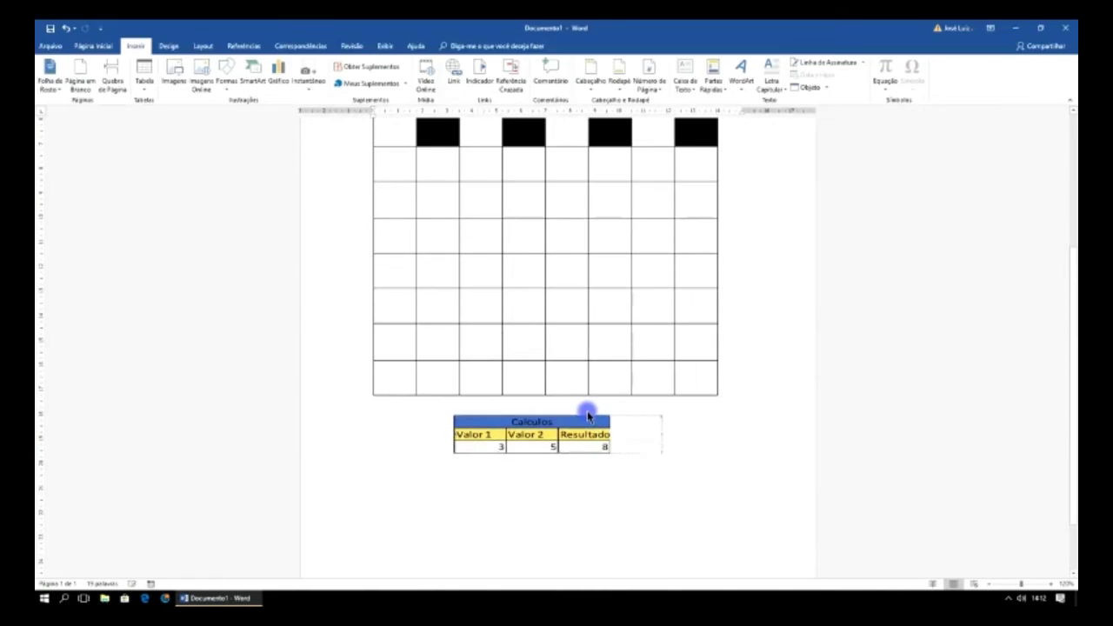
double_click(589, 437)
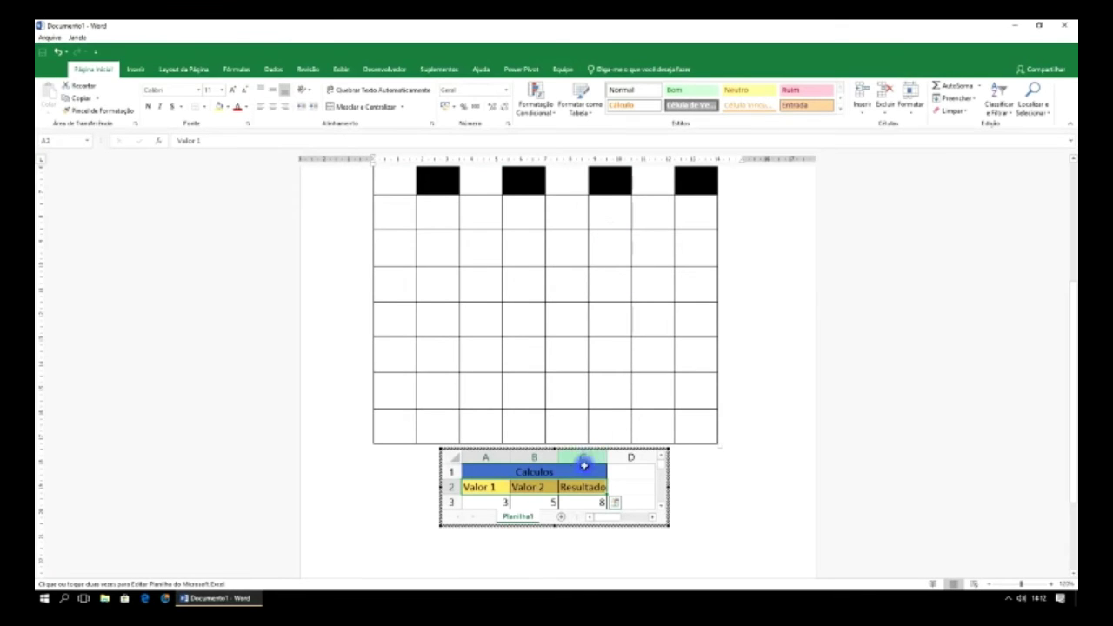
left_click_drag(605, 459, 610, 461)
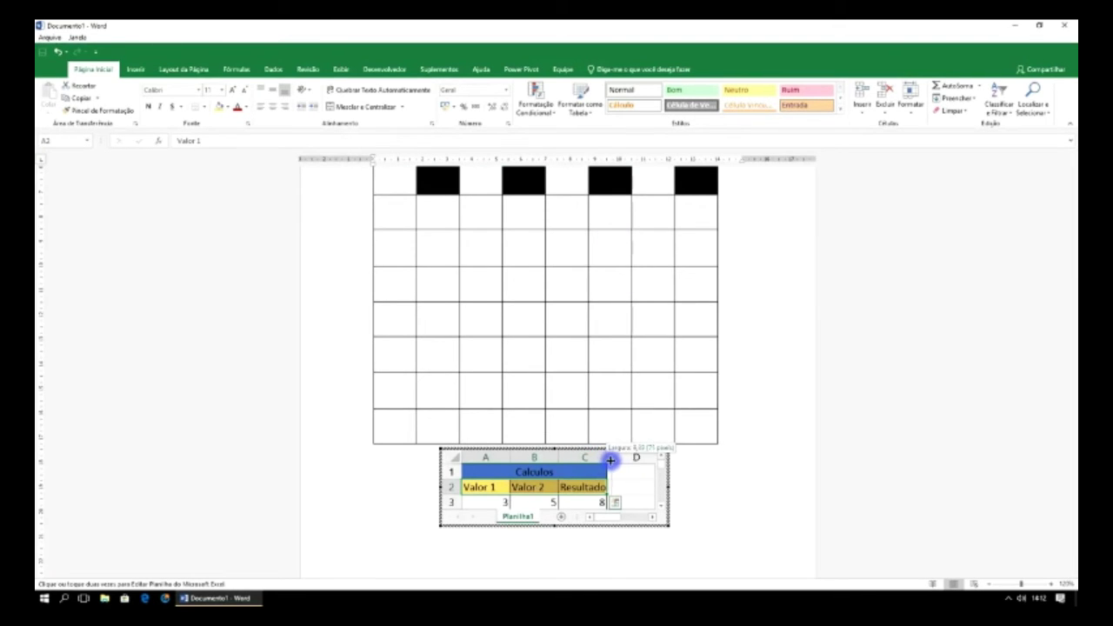
left_click(739, 471)
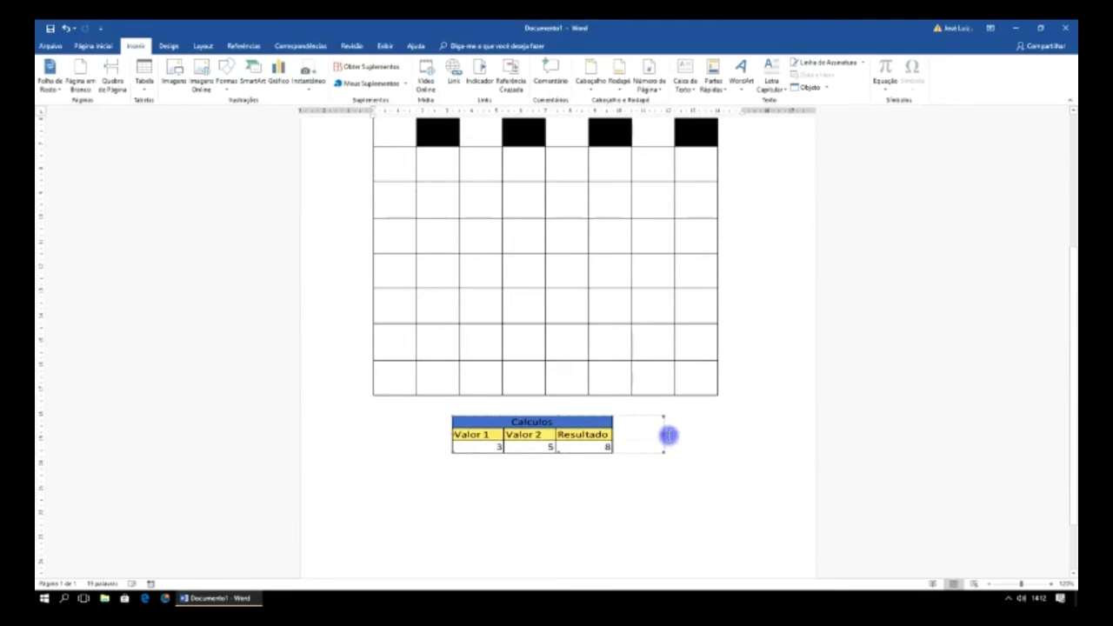
- Narrow the Calculos object and its sheet frame to hide column D
mouse_move(664, 433)
left_mouse_down()
mouse_move(616, 430)
mouse_move(635, 435)
left_mouse_up()
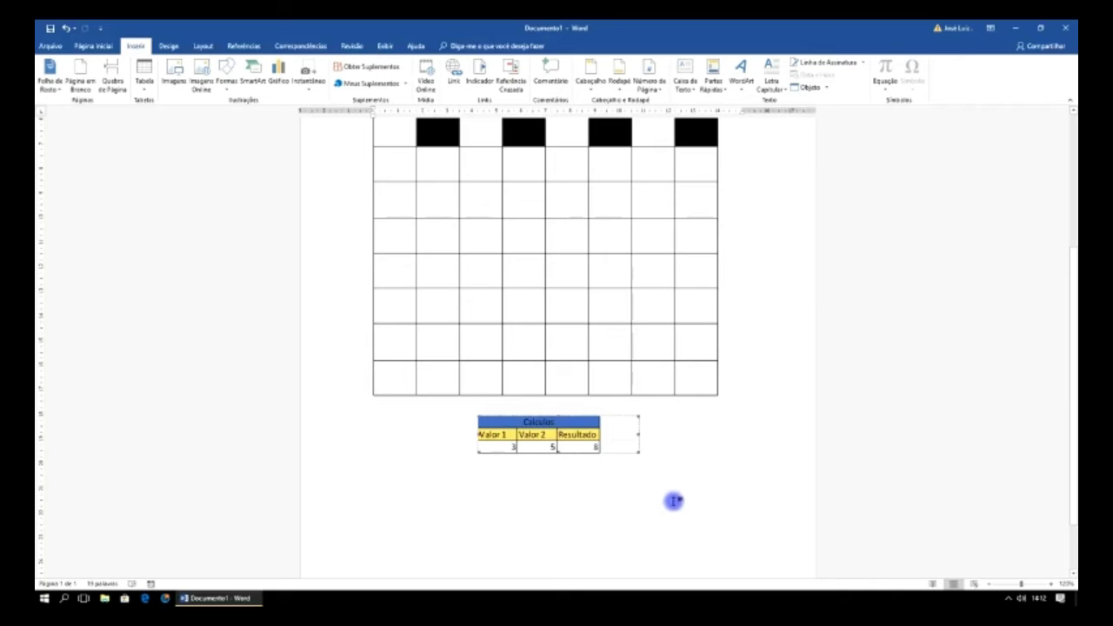
left_click(707, 459)
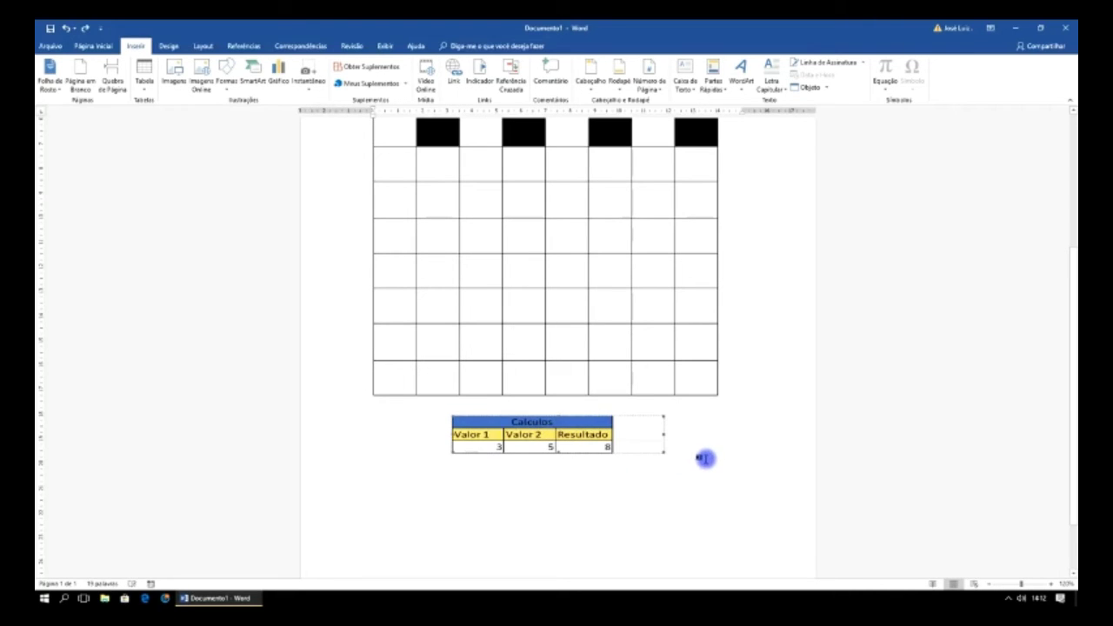
double_click(597, 434)
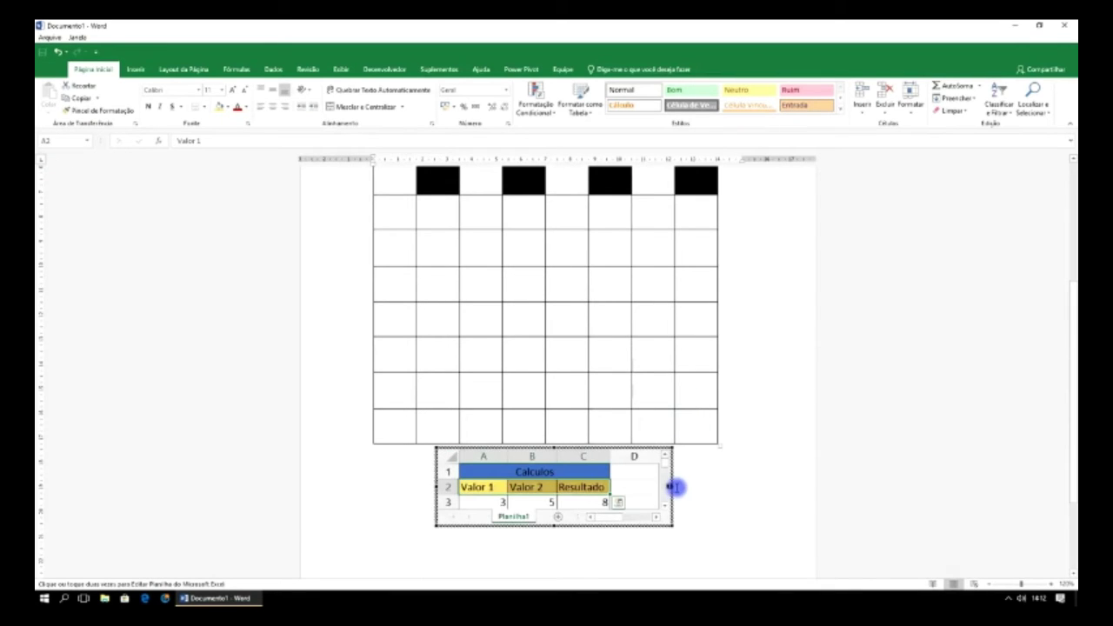
left_click_drag(671, 487, 615, 482)
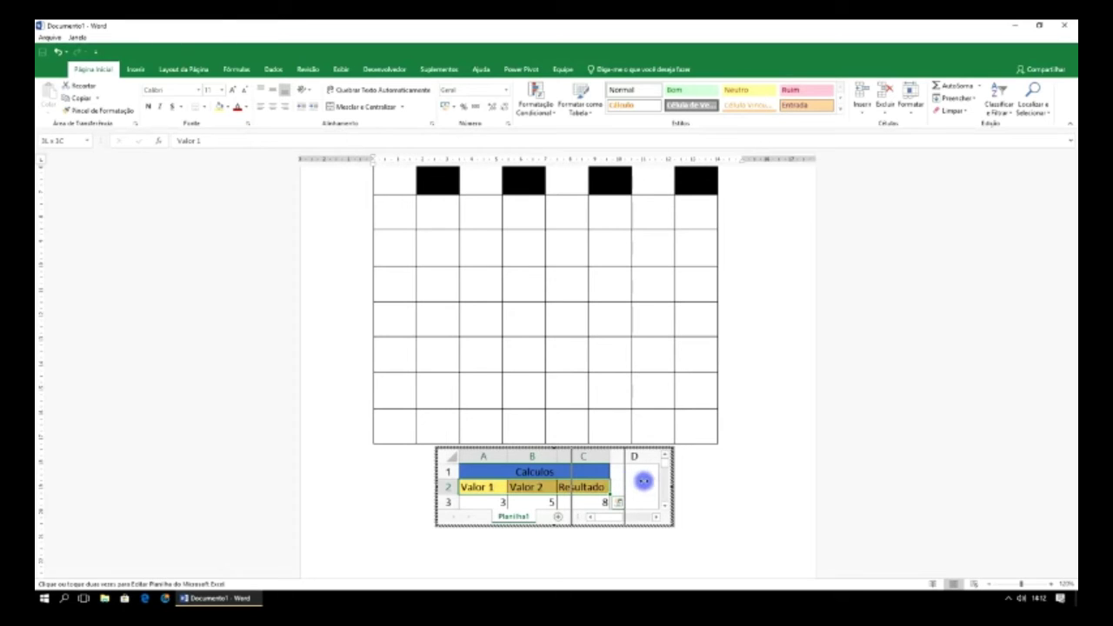
left_click_drag(619, 478, 622, 483)
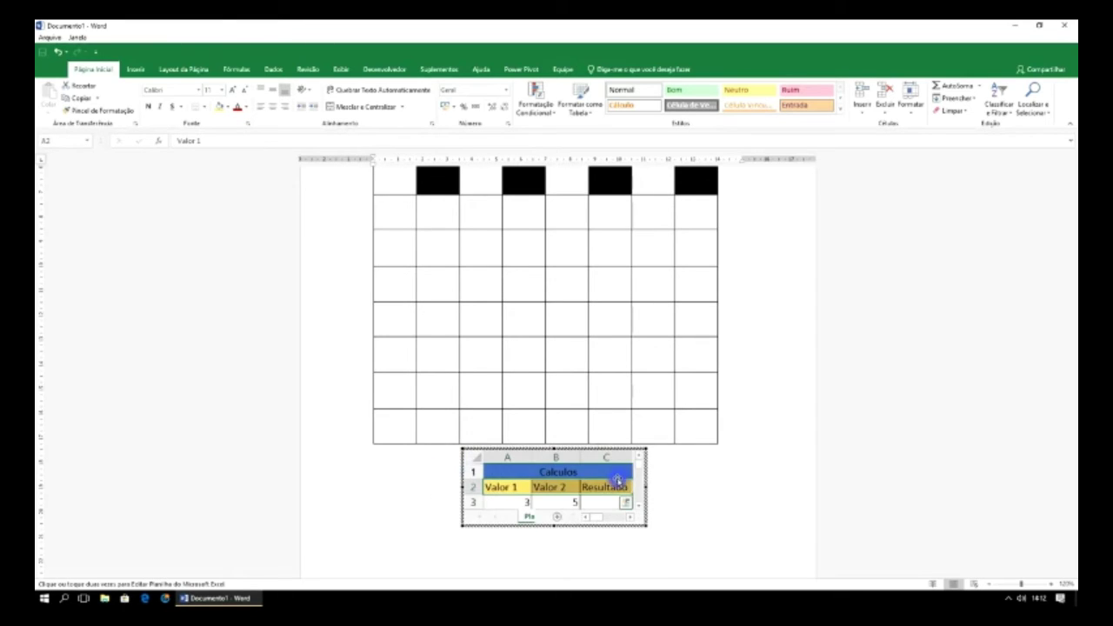
left_click(763, 474)
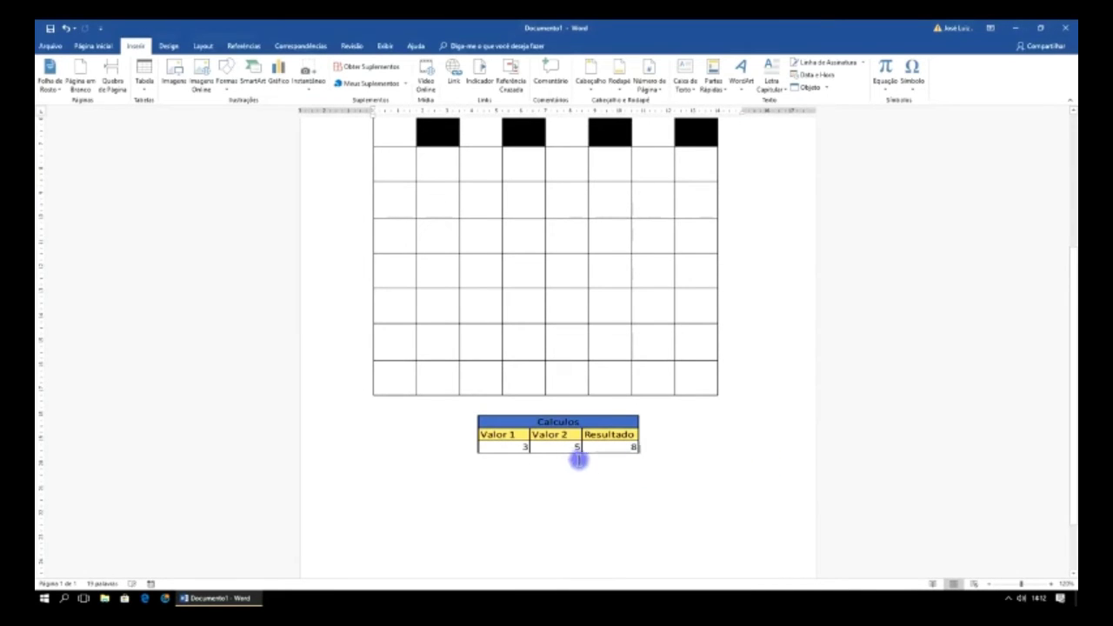
left_click(527, 448)
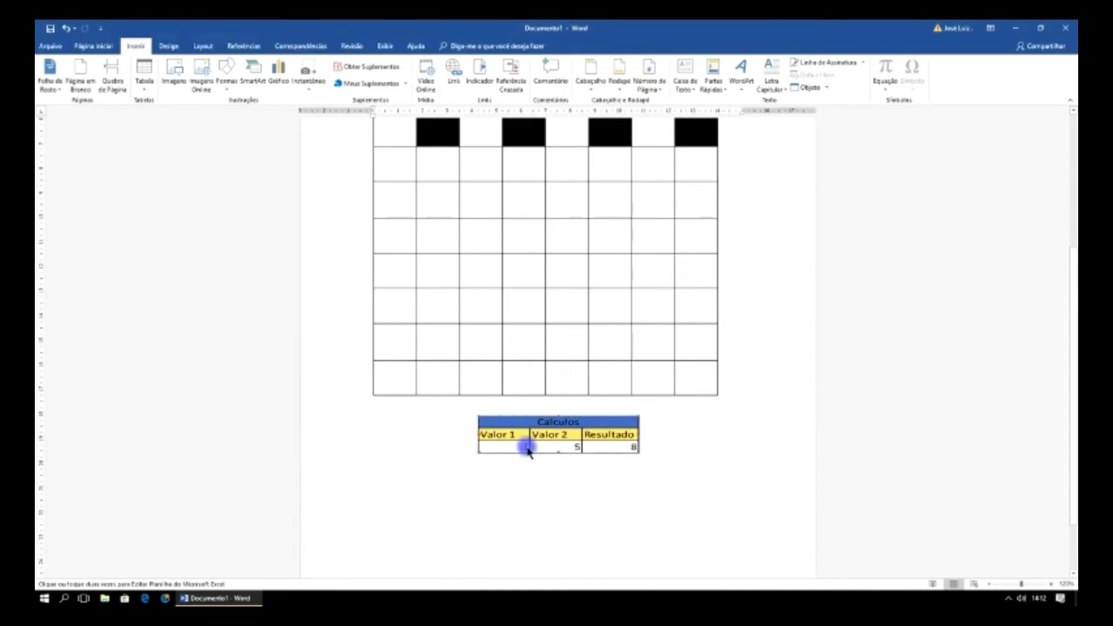
left_click(709, 447)
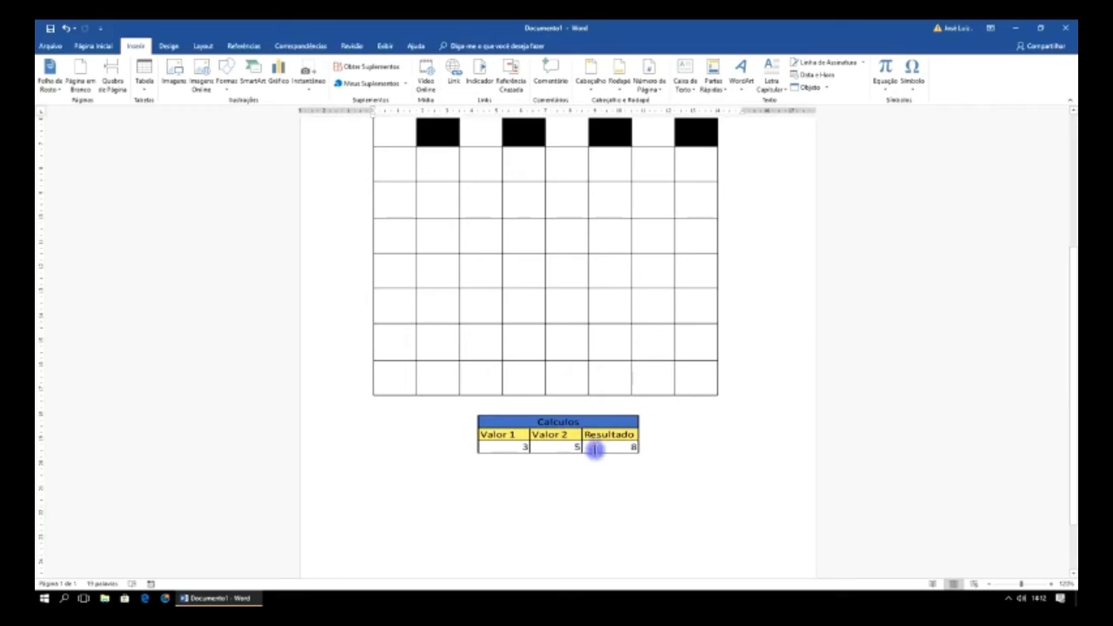
left_click(737, 403)
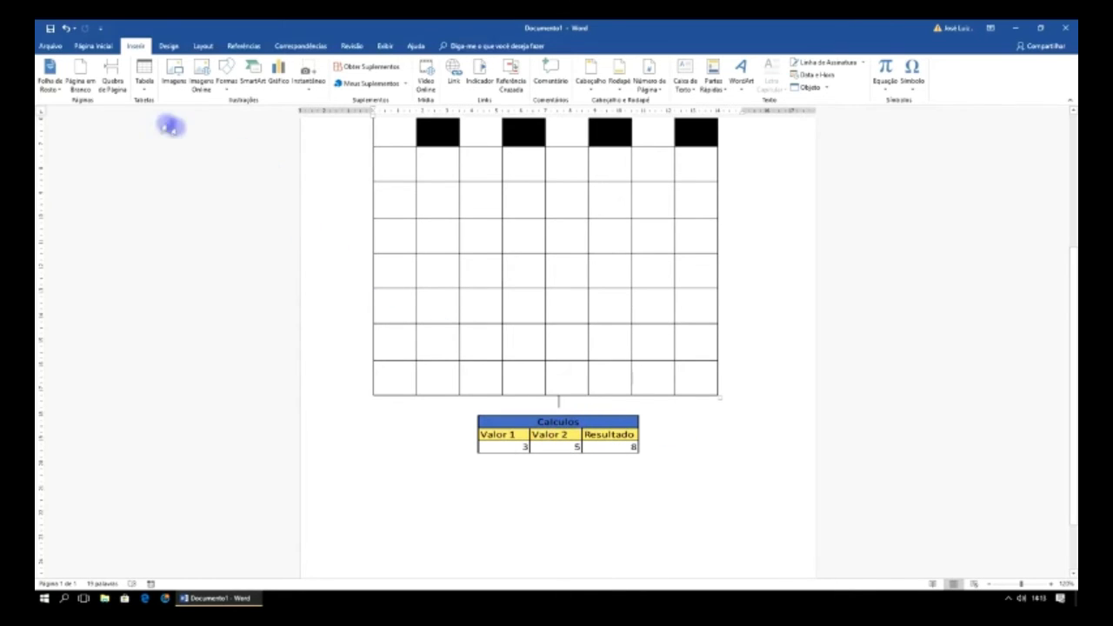
left_click(145, 90)
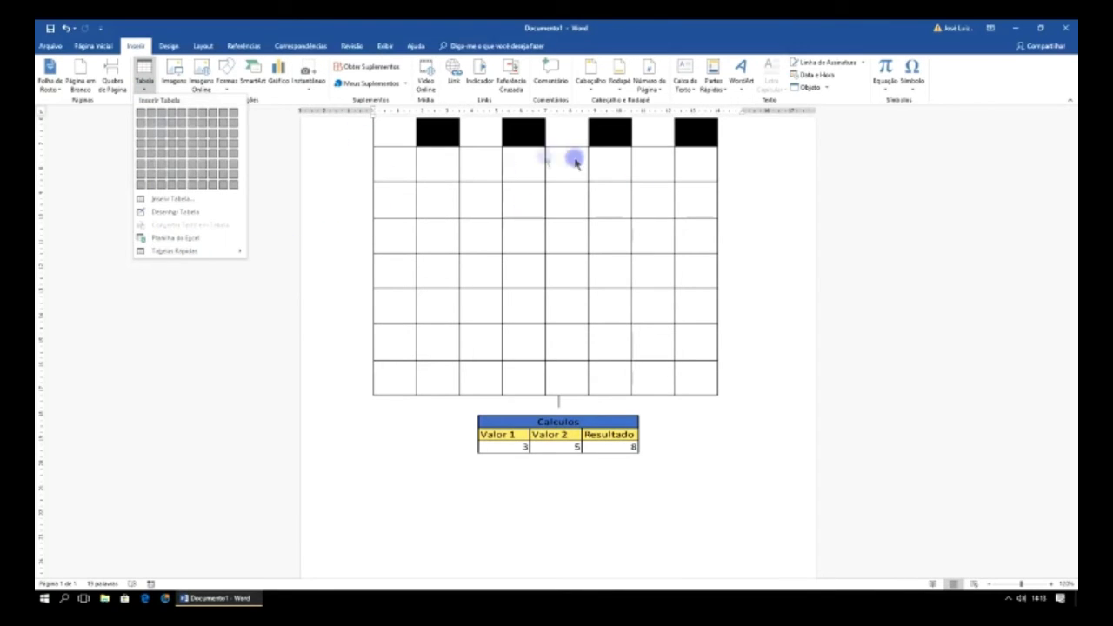
left_click(658, 449)
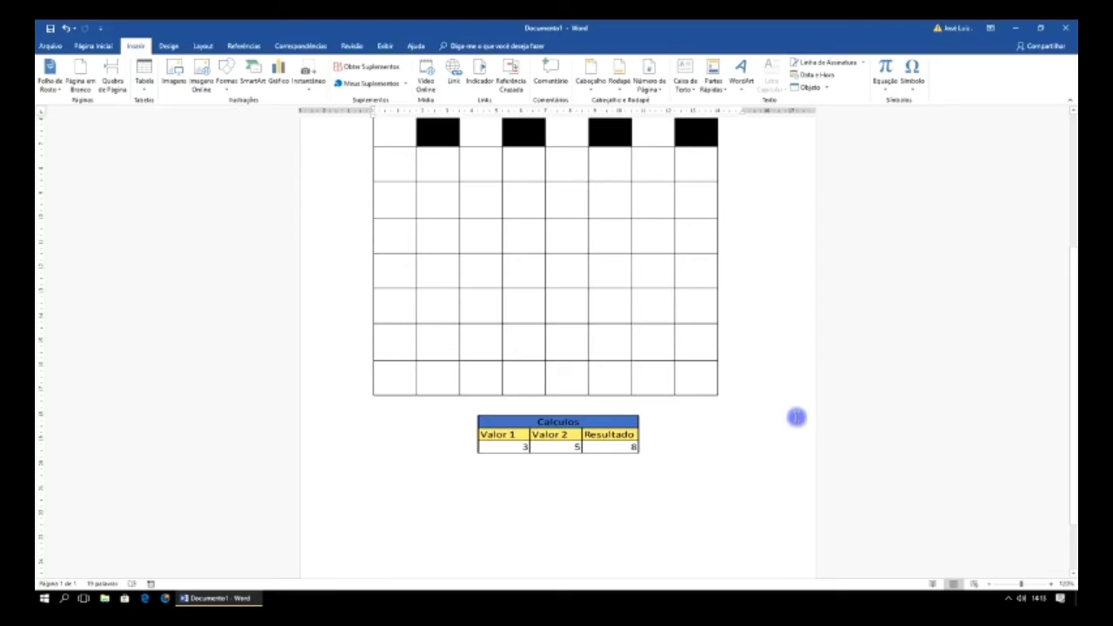
scroll(791, 365, "up", 2)
- Scroll the document and place the insertion point in a row of the grid table
scroll(807, 343, "up", 3)
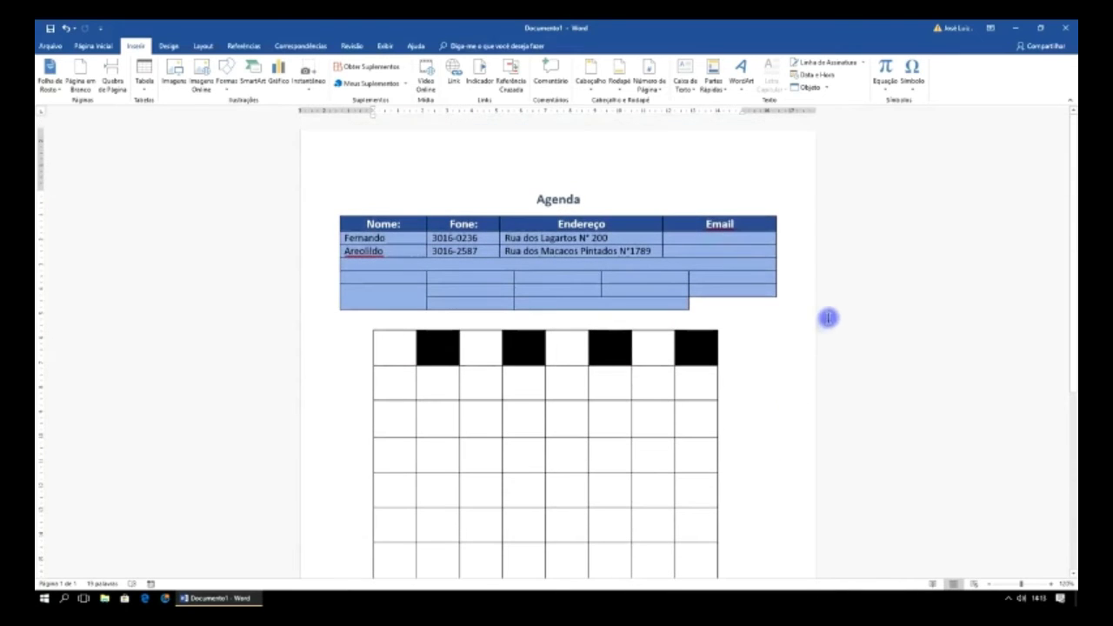
scroll(802, 339, "down", 3)
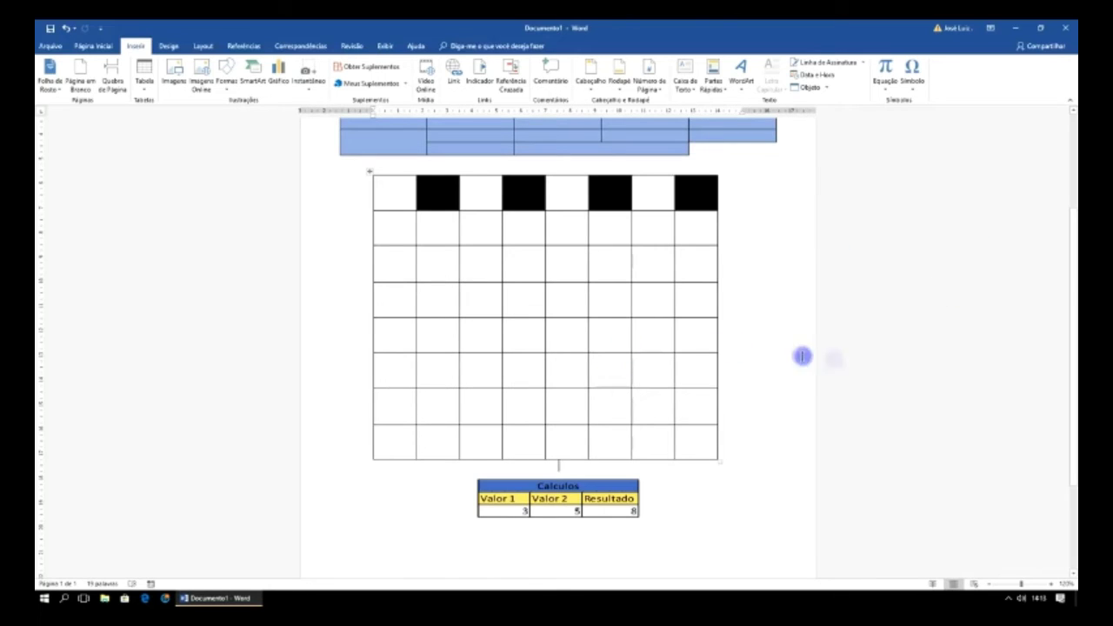
left_click(914, 265)
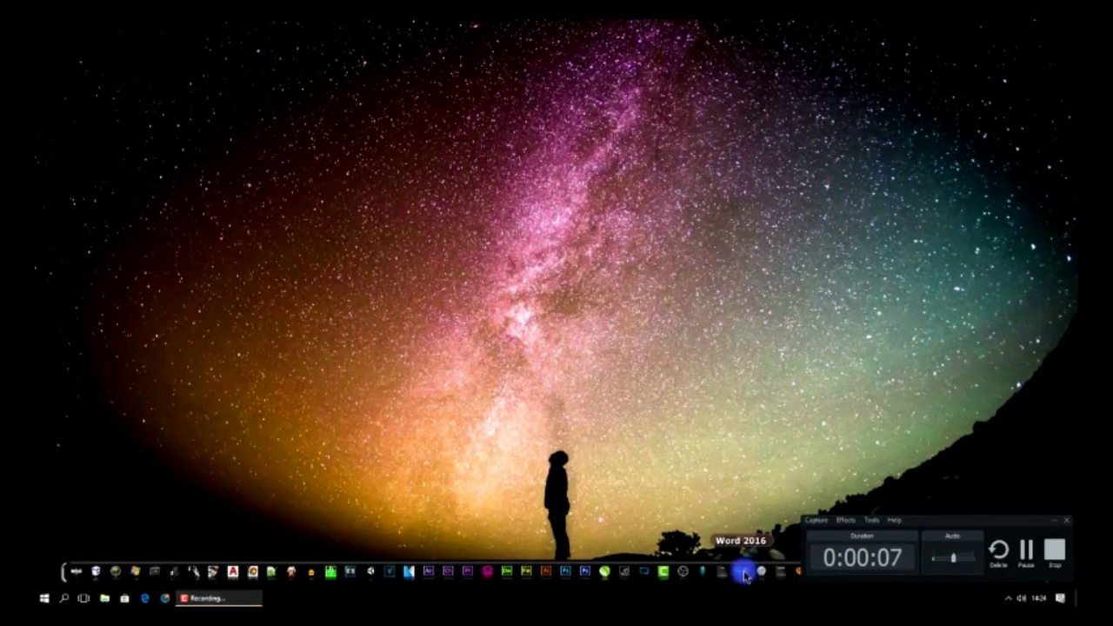
- Relaunch Word 2016 and start a new blank document, Documento1
left_click(744, 575)
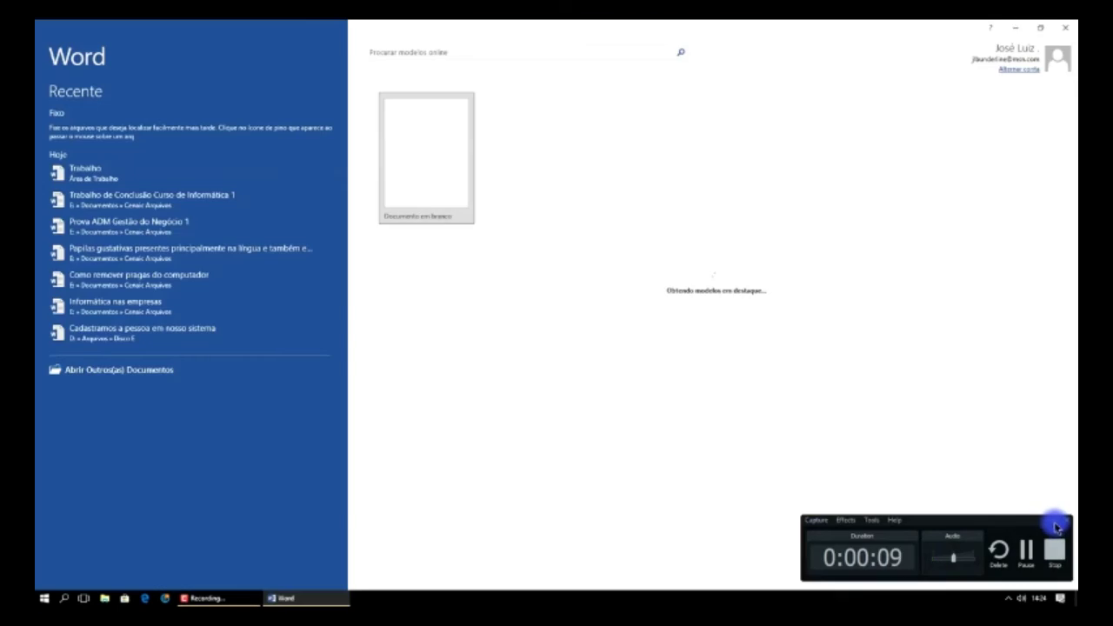
left_click(1055, 526)
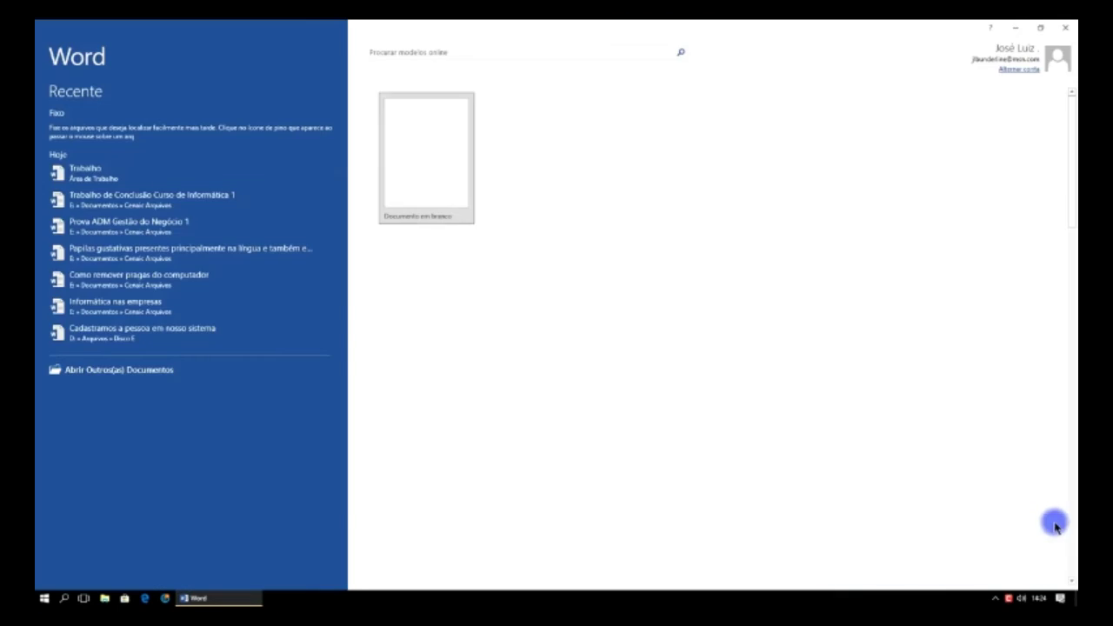
left_click(436, 129)
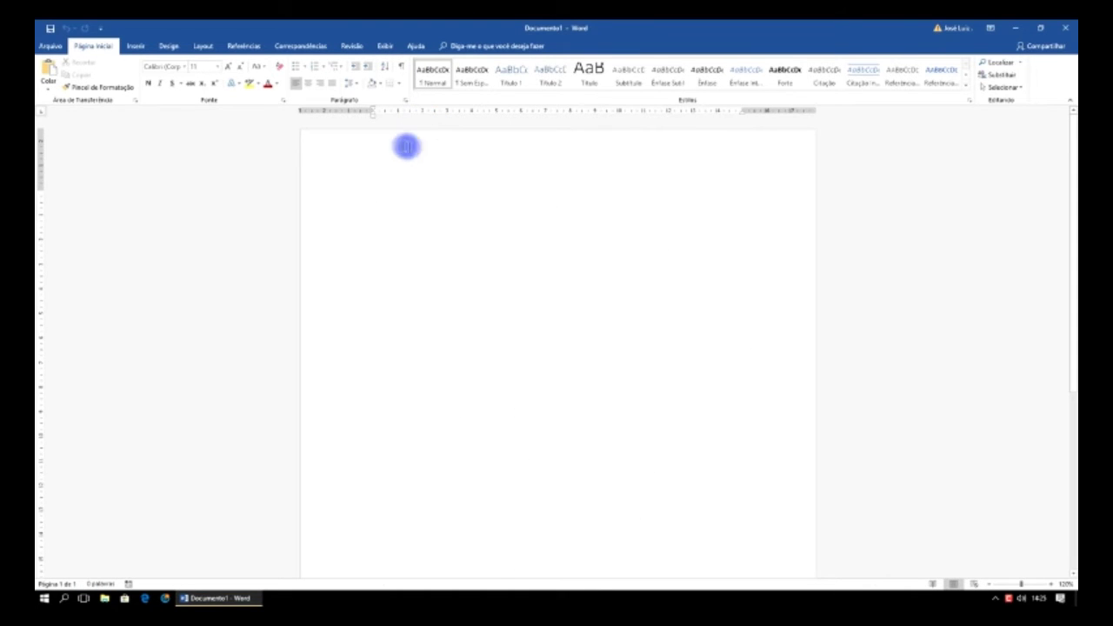
- Browse the Inserir table and picture options, then pick the rectangle from Formas
left_click(137, 46)
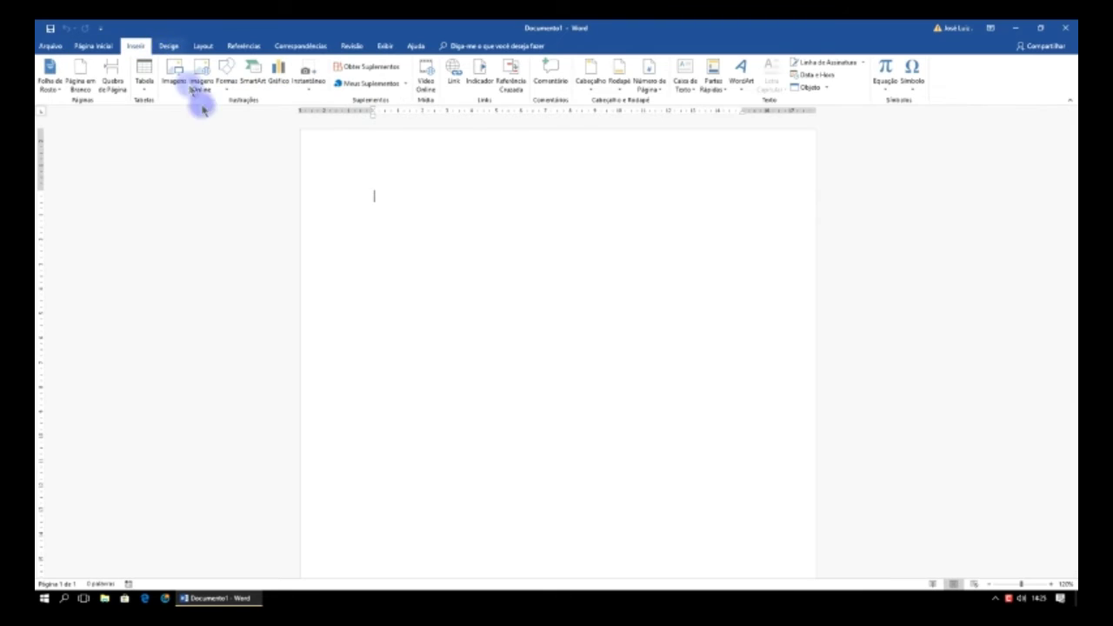
left_click(145, 82)
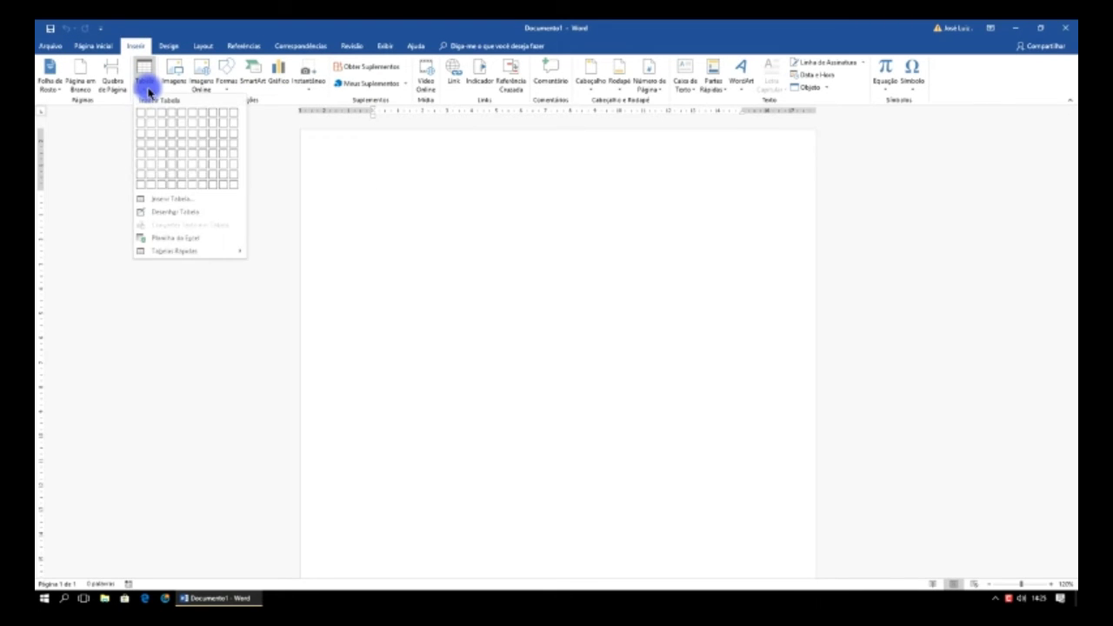
left_click(197, 335)
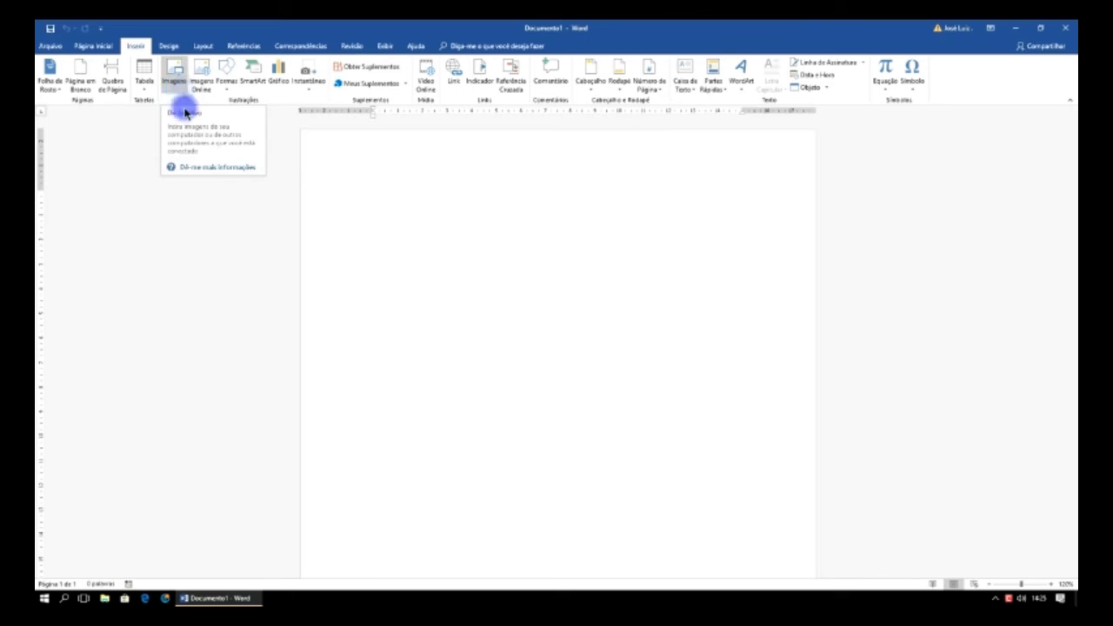
left_click(208, 207)
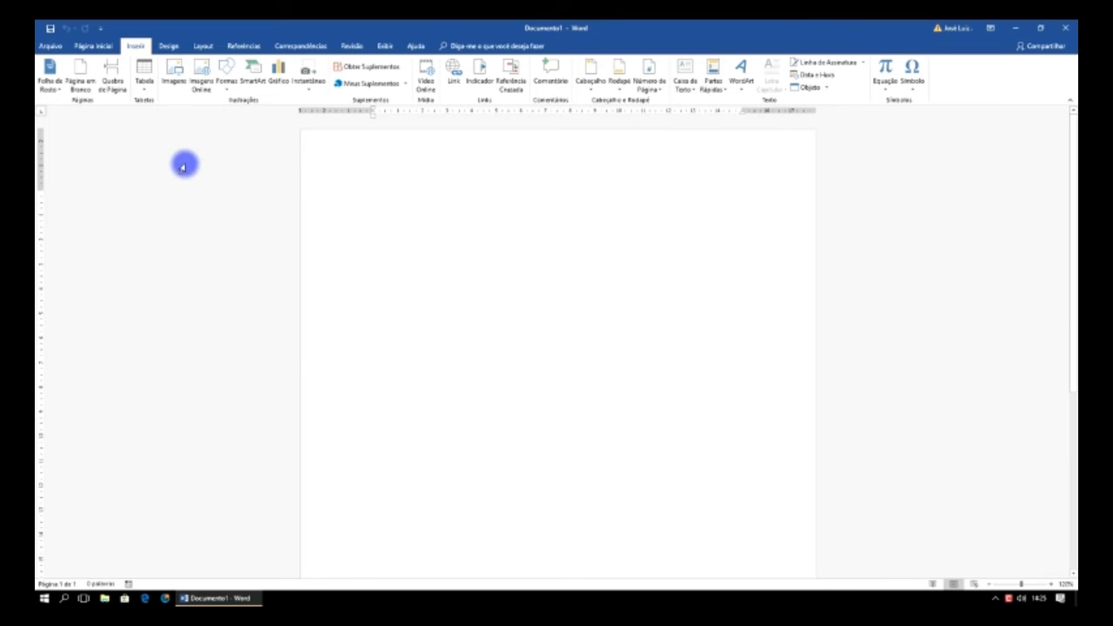
left_click(185, 161)
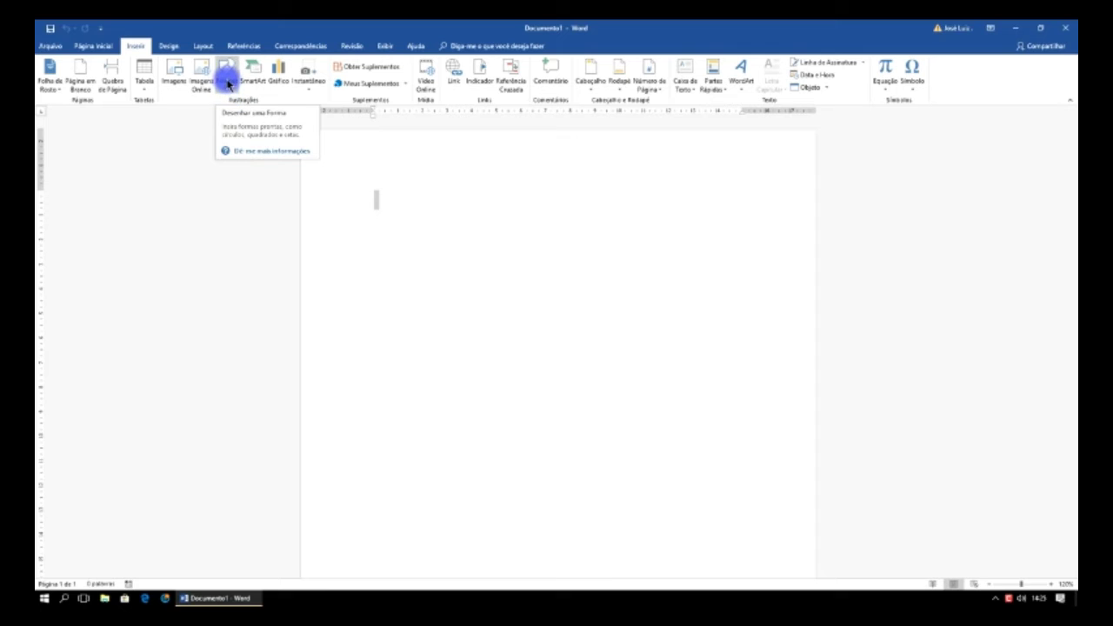
left_click(226, 79)
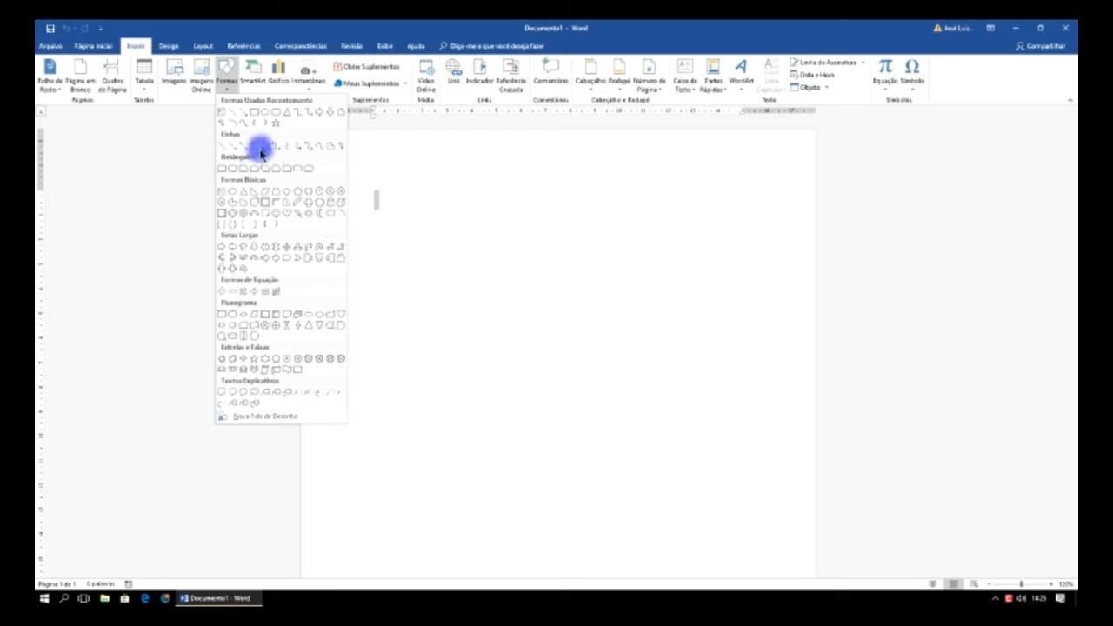
left_click(253, 112)
- Draw a small rectangle near the top-left of the page and give it a yellow shape style
mouse_move(366, 182)
left_mouse_down()
mouse_move(439, 255)
mouse_move(491, 246)
mouse_move(464, 256)
mouse_move(428, 226)
left_mouse_up()
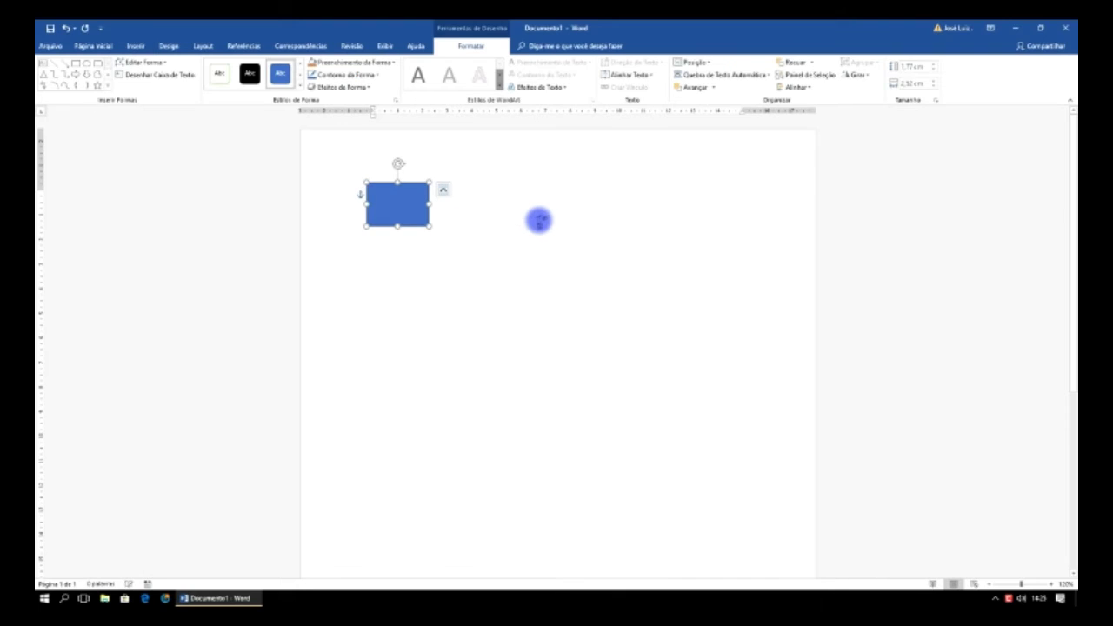
left_click(300, 87)
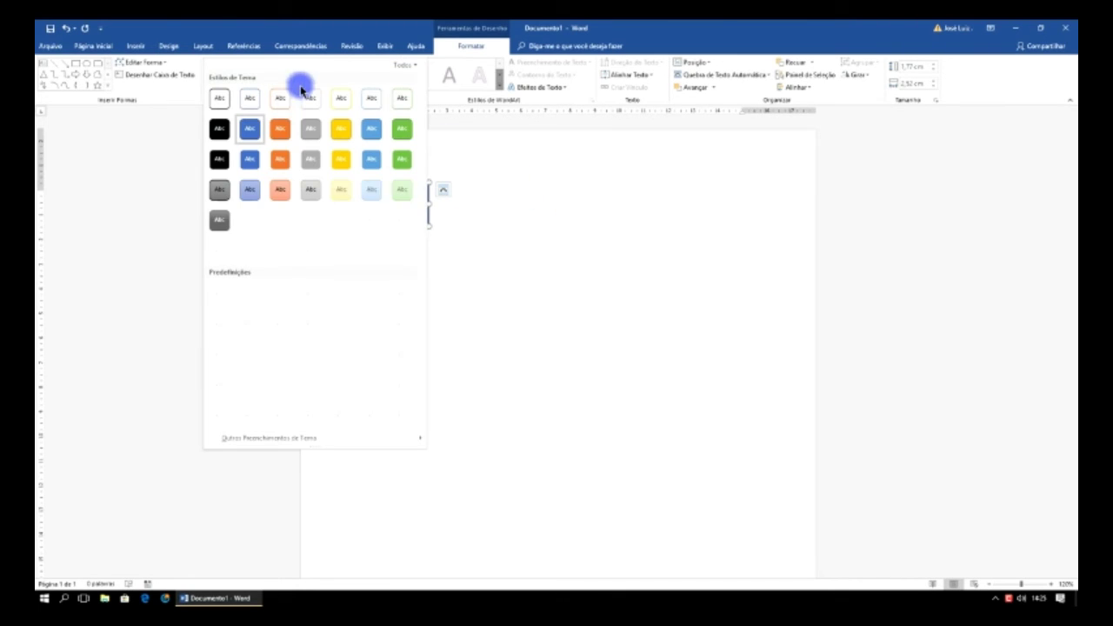
left_click(280, 130)
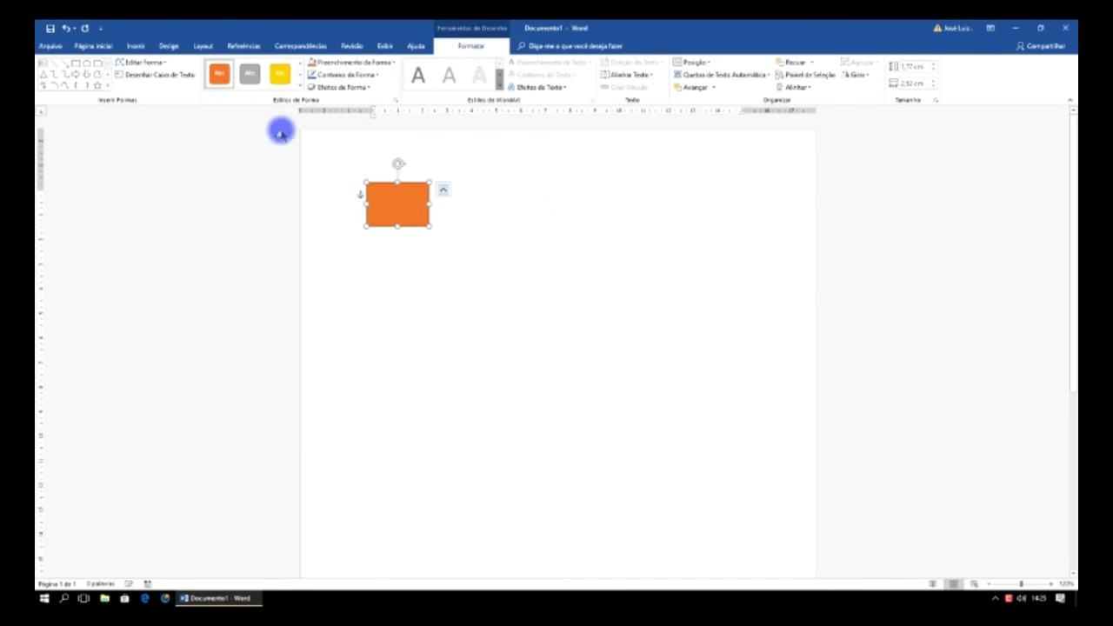
left_click(280, 78)
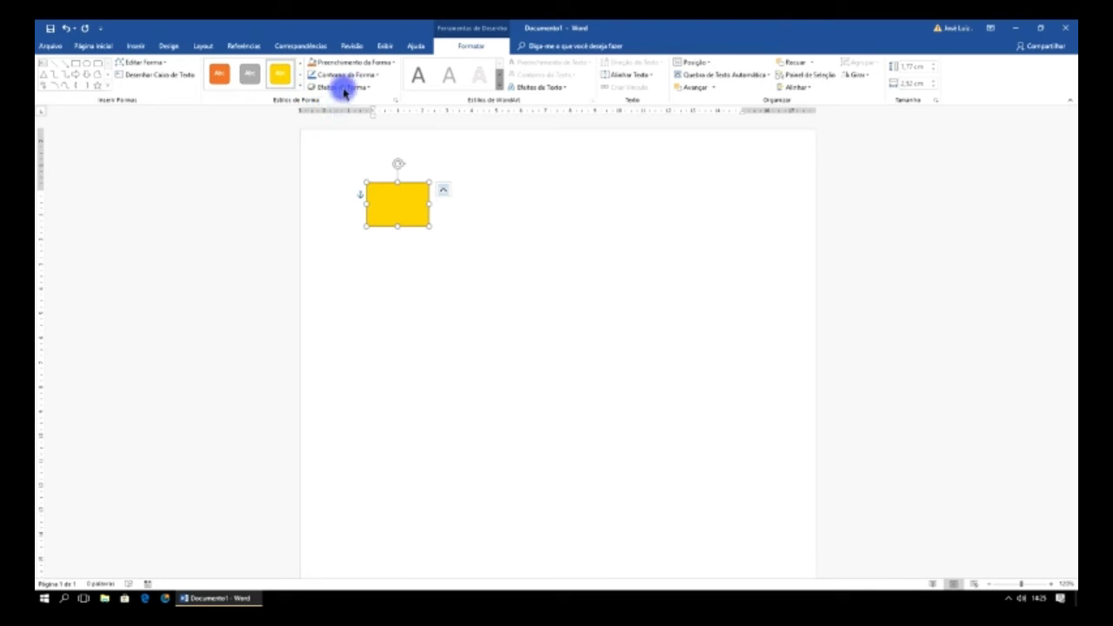
- Give the rectangle a light-green outline with a thicker weight
left_click(375, 77)
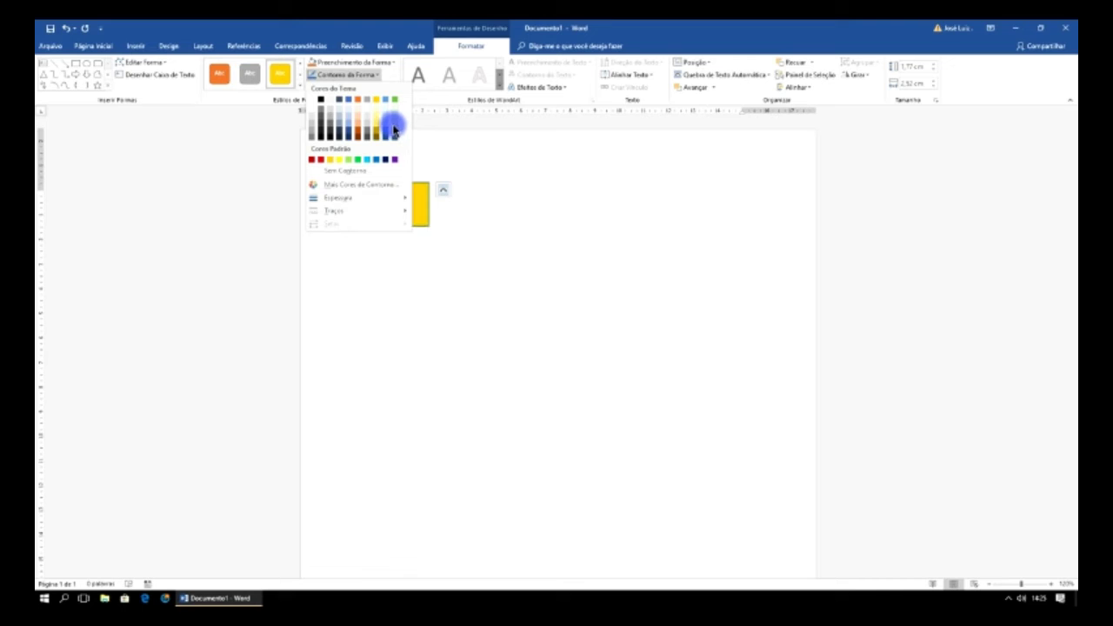
left_click(394, 129)
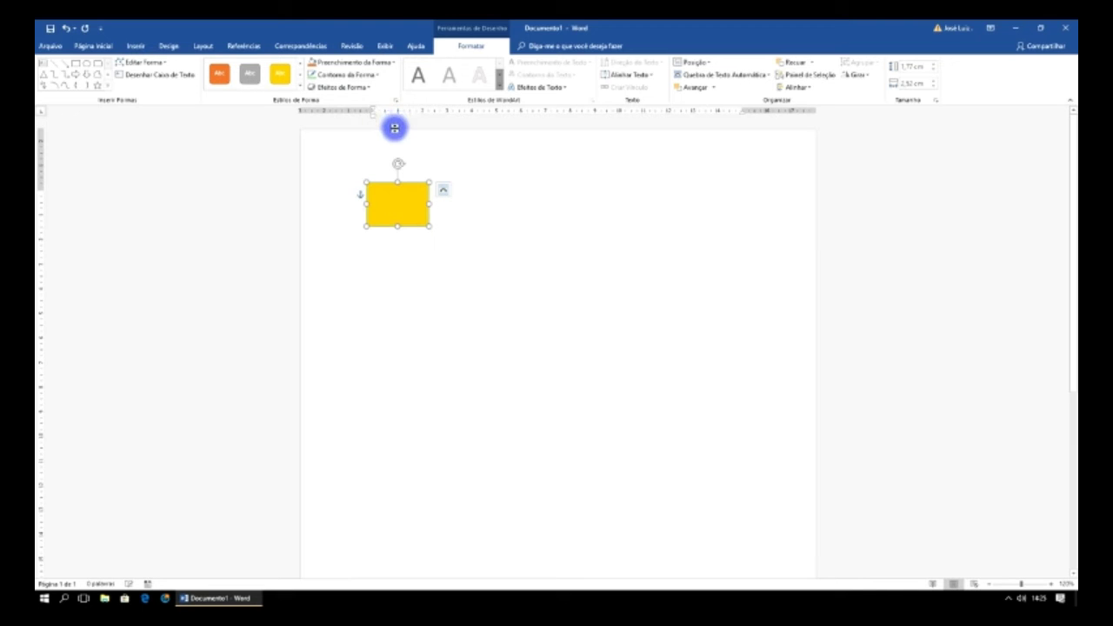
left_click(362, 75)
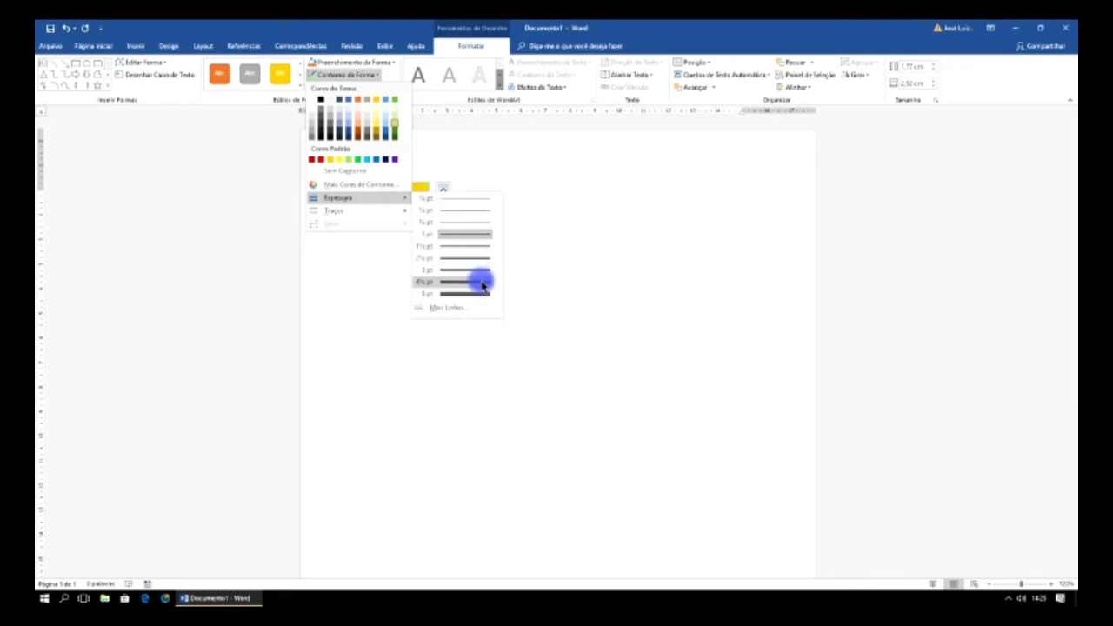
mouse_move(339, 197)
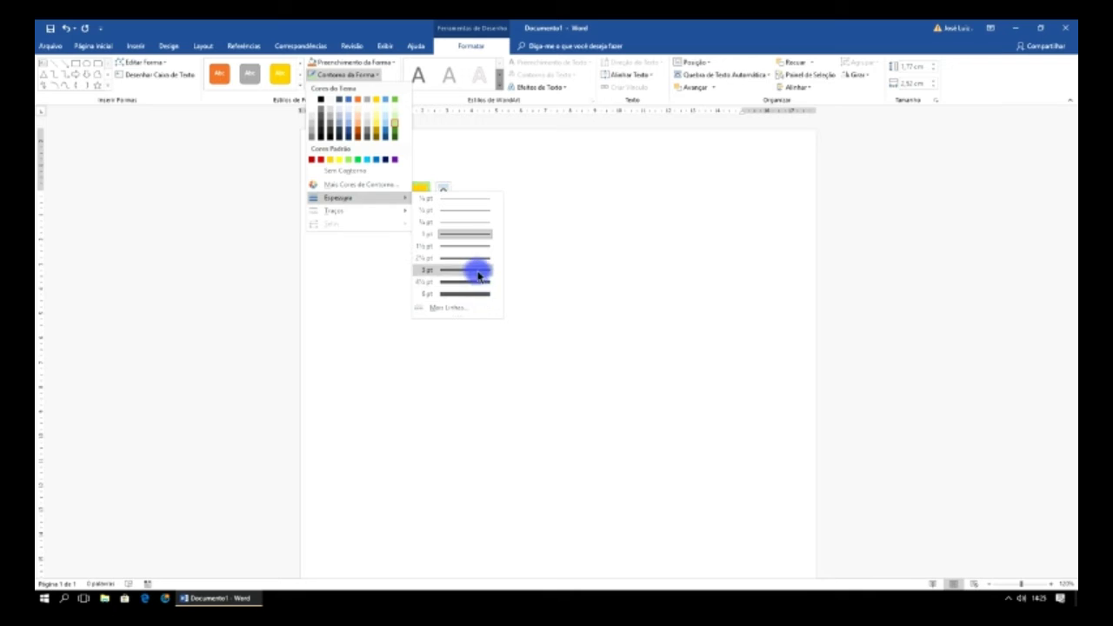
left_click(477, 269)
left_click(510, 255)
- Enlarge the yellow rectangle by dragging its corner handle
left_click(427, 224)
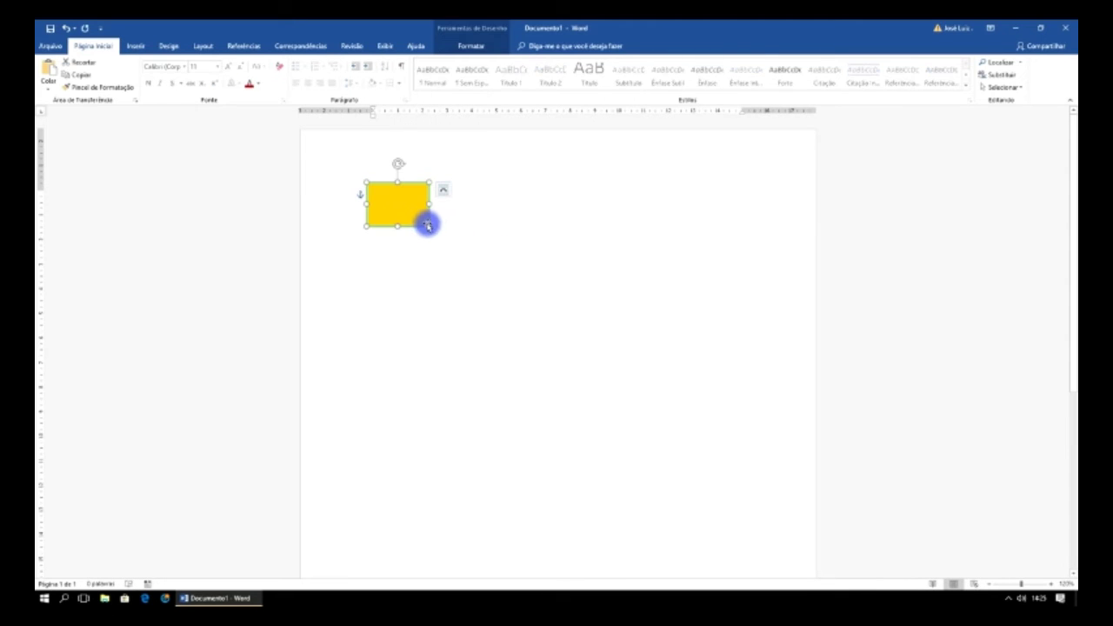
left_click_drag(447, 235, 559, 317)
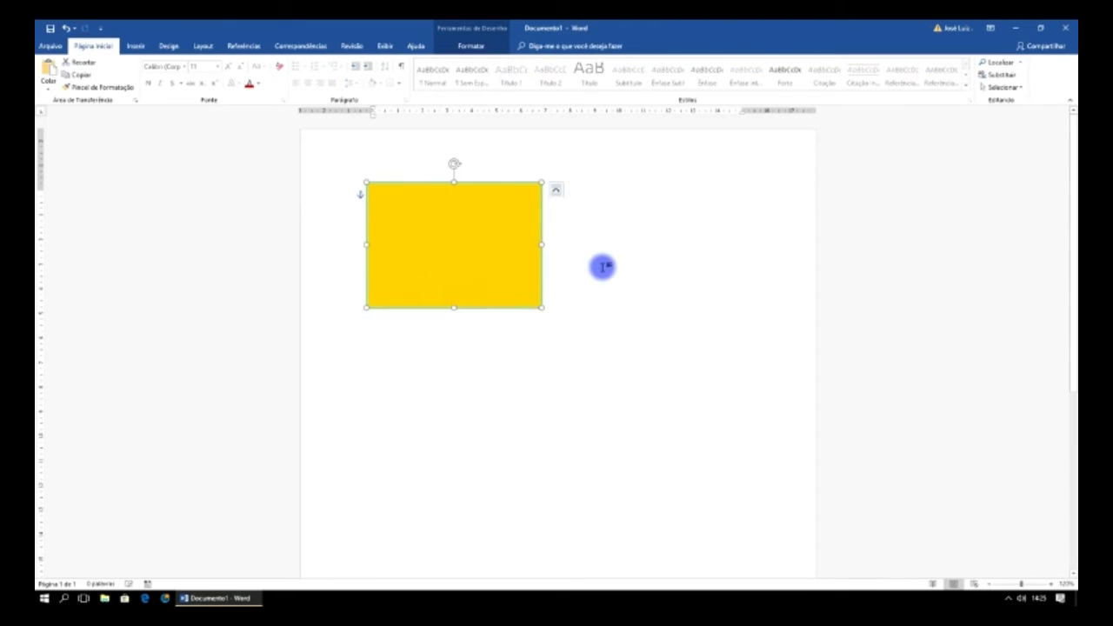
left_click(600, 266)
- Tilt the rectangle with its rotation handle and shift it slightly down-left
left_click(466, 214)
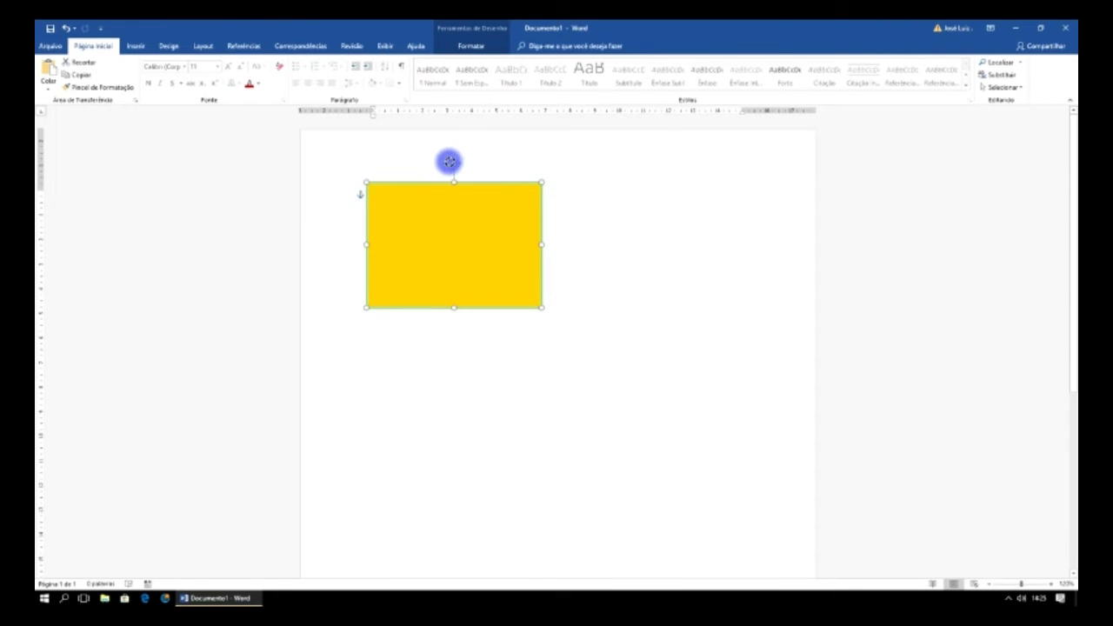
left_click_drag(449, 161, 423, 167)
left_click(591, 343)
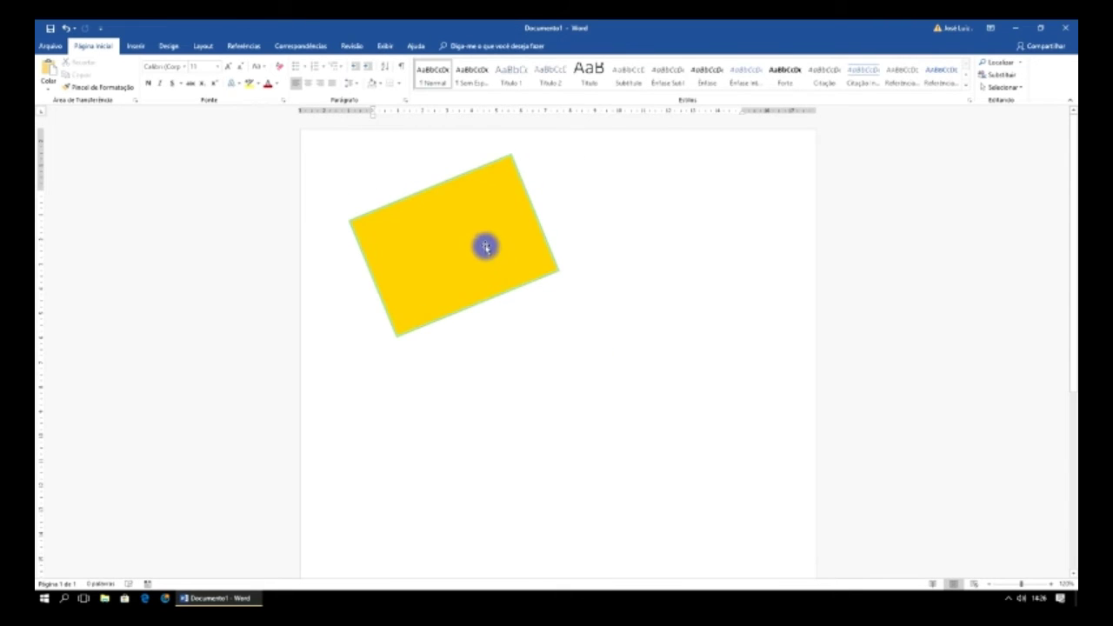
left_click_drag(485, 247, 454, 278)
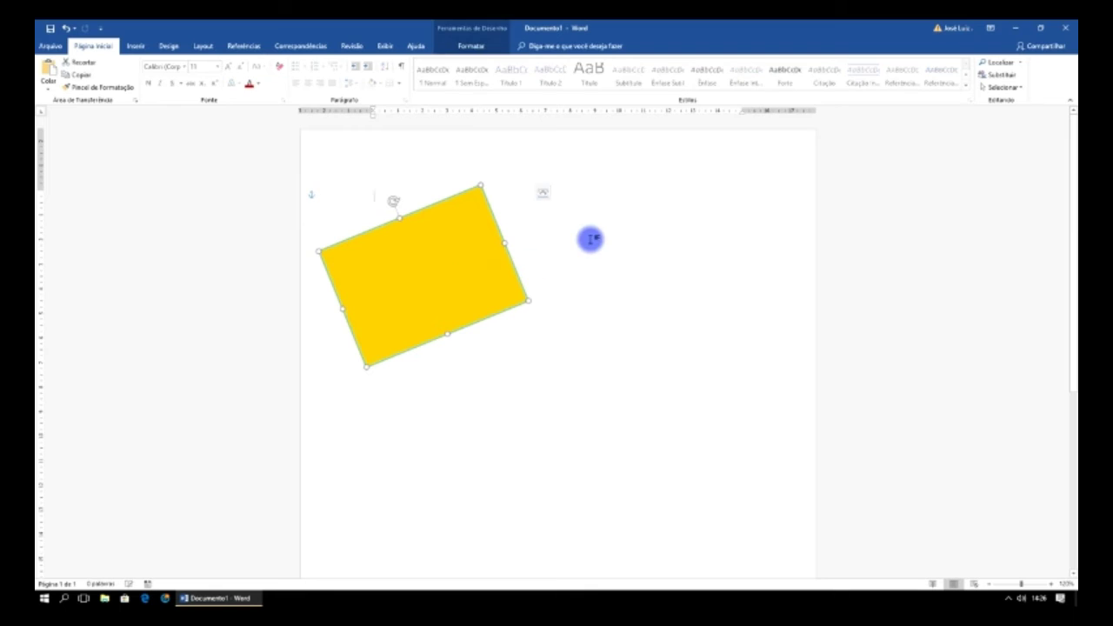
left_click(590, 239)
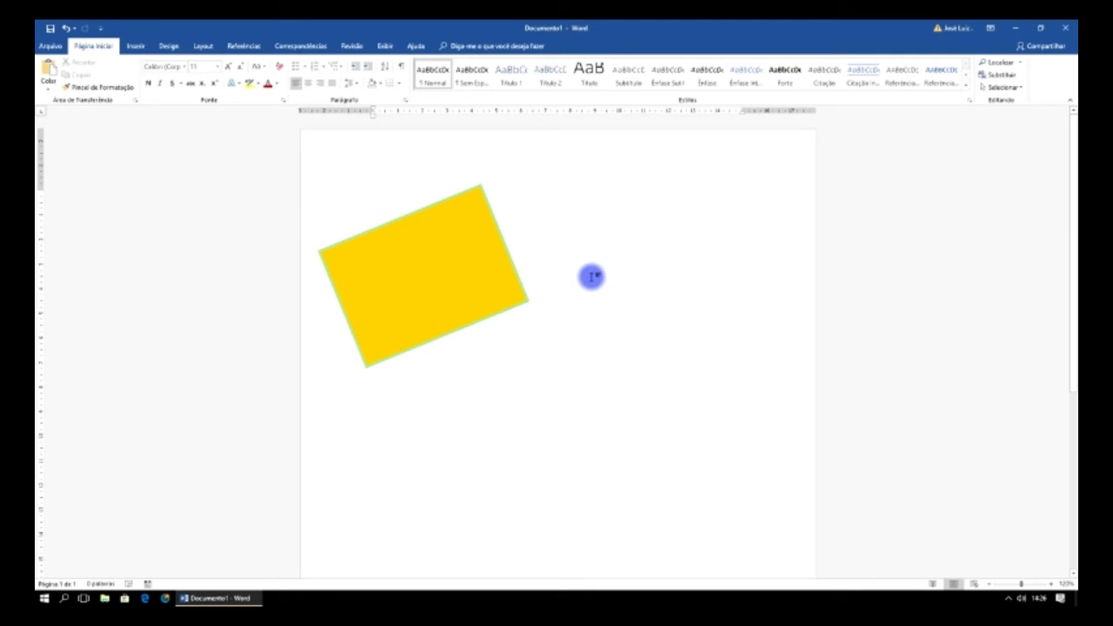
left_click(138, 46)
left_click(225, 87)
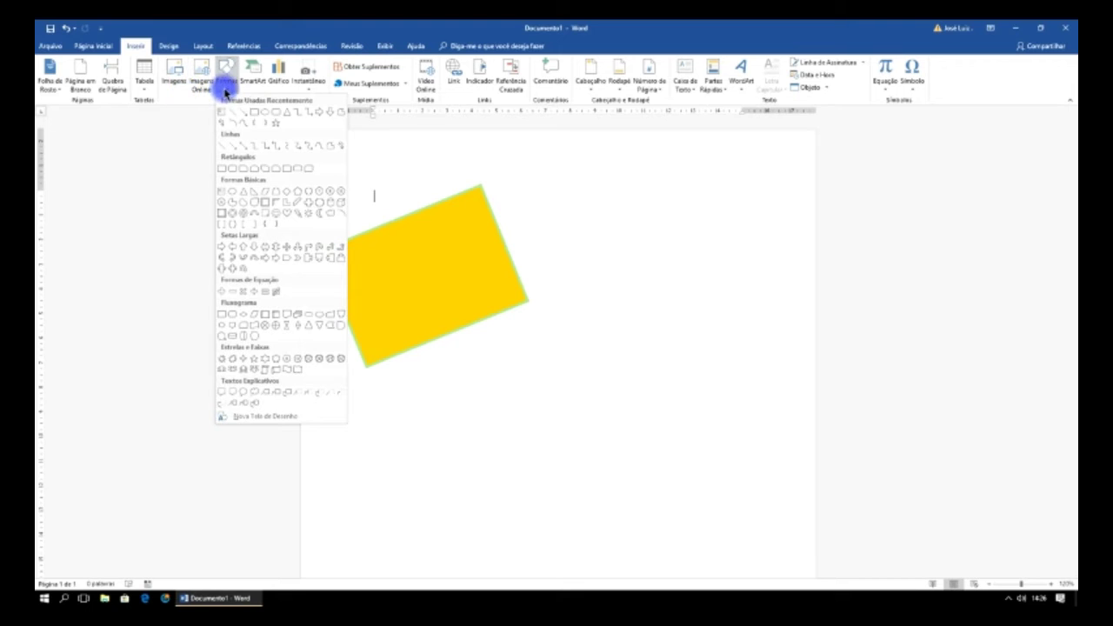
- Draw a blue oval circle to the right of the rectangle
left_click(267, 116)
left_click_drag(565, 191, 671, 306)
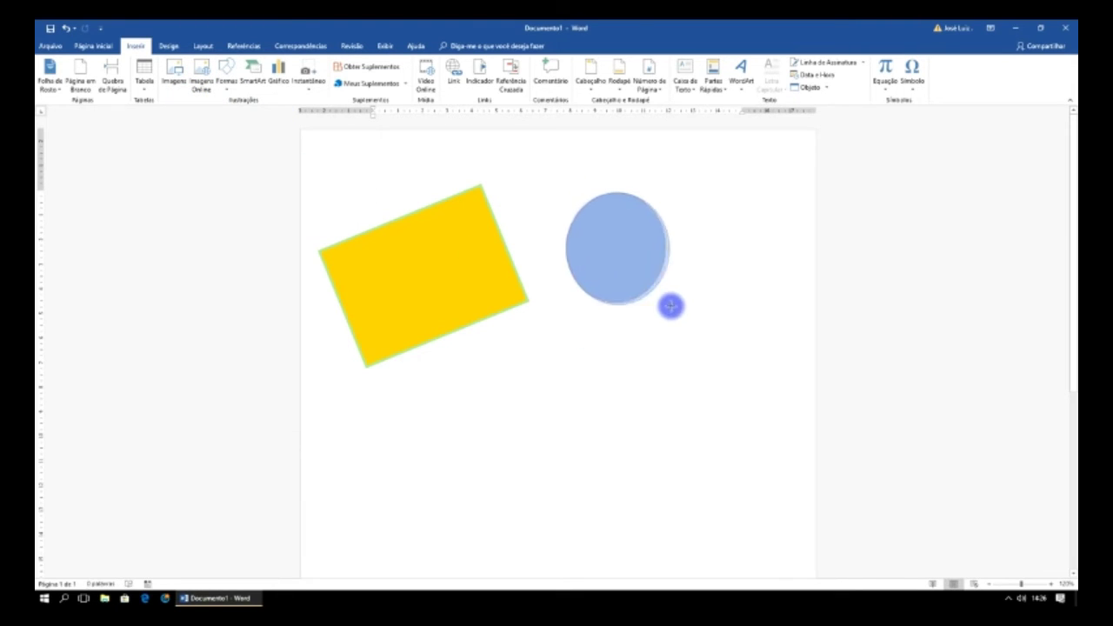
left_click(474, 278)
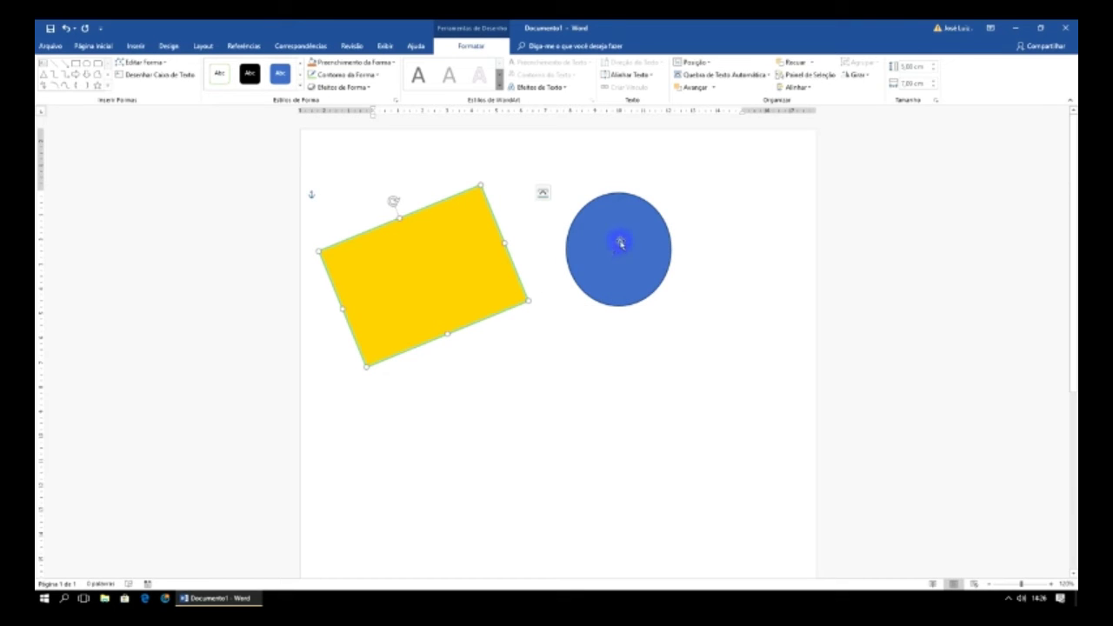
left_click_drag(619, 243, 646, 209)
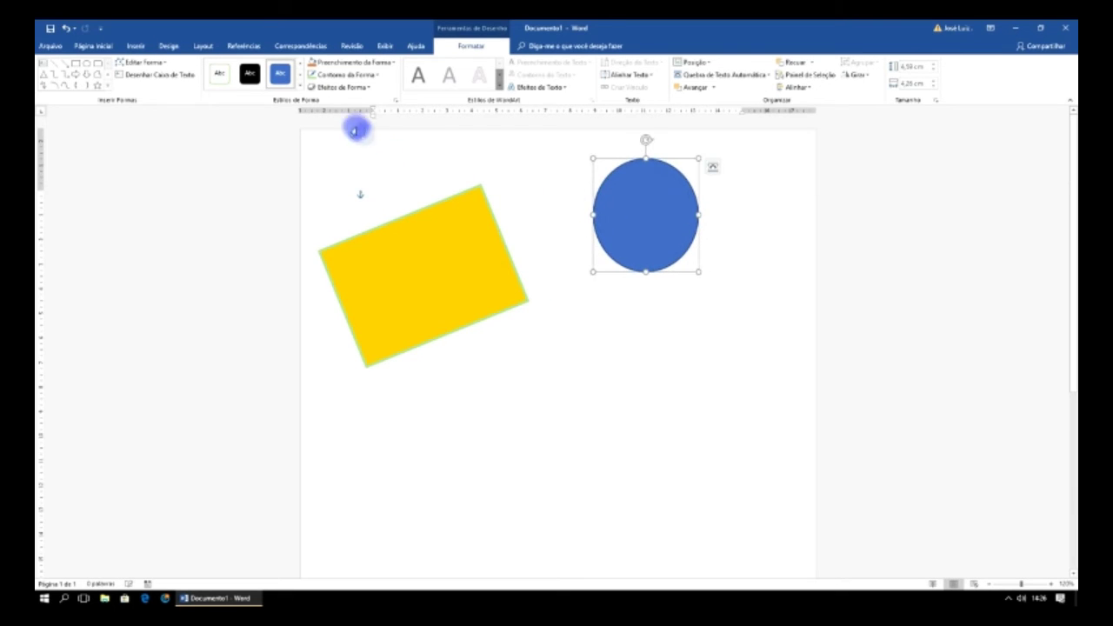
- Rotate the rectangle back to level, then centre the circle on it and shrink it
left_click(503, 268)
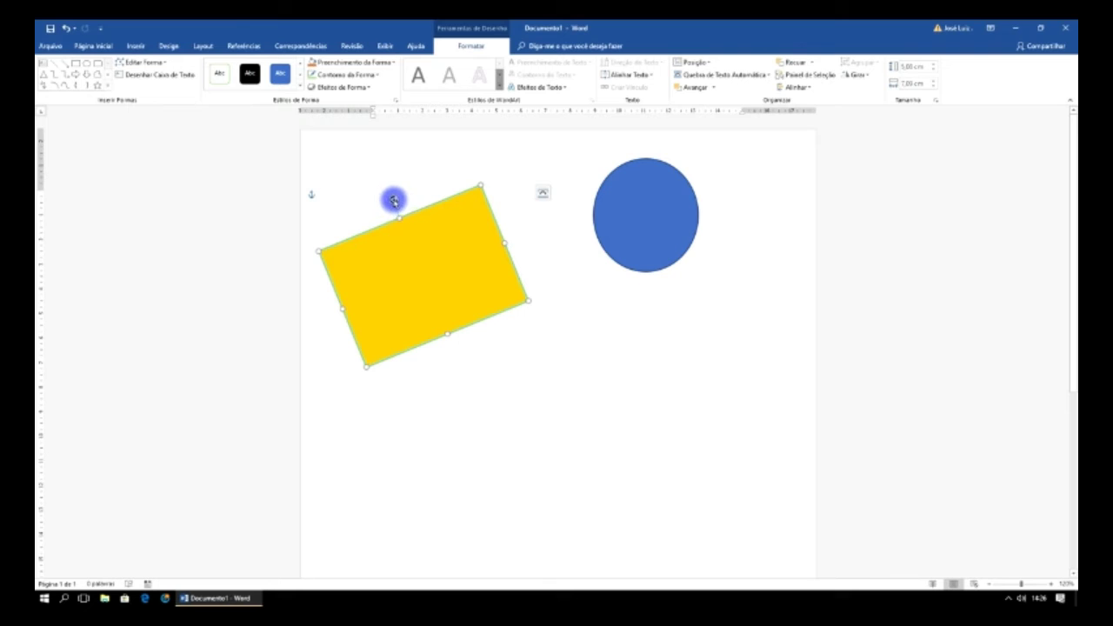
mouse_move(393, 201)
left_mouse_down()
mouse_move(417, 197)
mouse_move(423, 214)
left_mouse_up()
left_click_drag(644, 218, 425, 275)
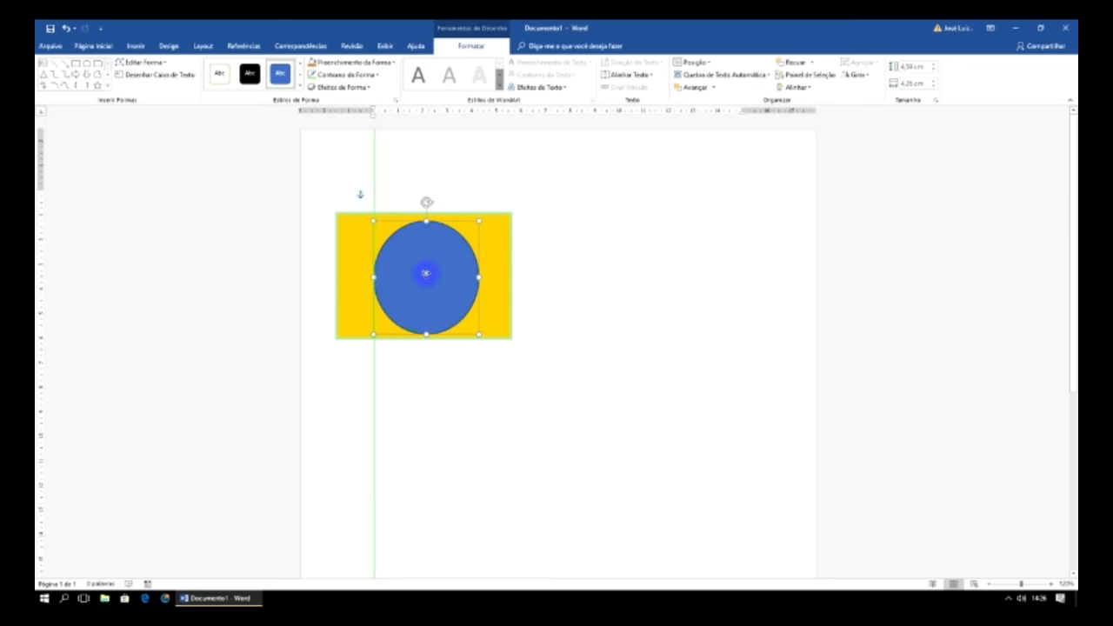
left_click_drag(480, 220, 429, 277)
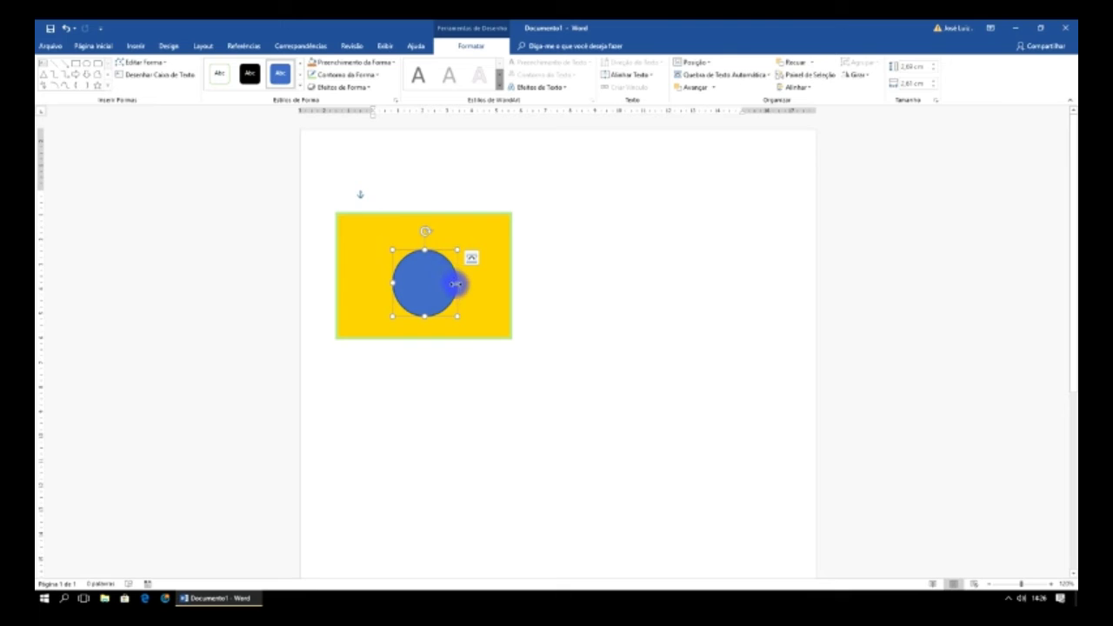
- Give the rectangle a green style, then a custom brighter green fill, and re-nudge the circle
left_click(593, 273)
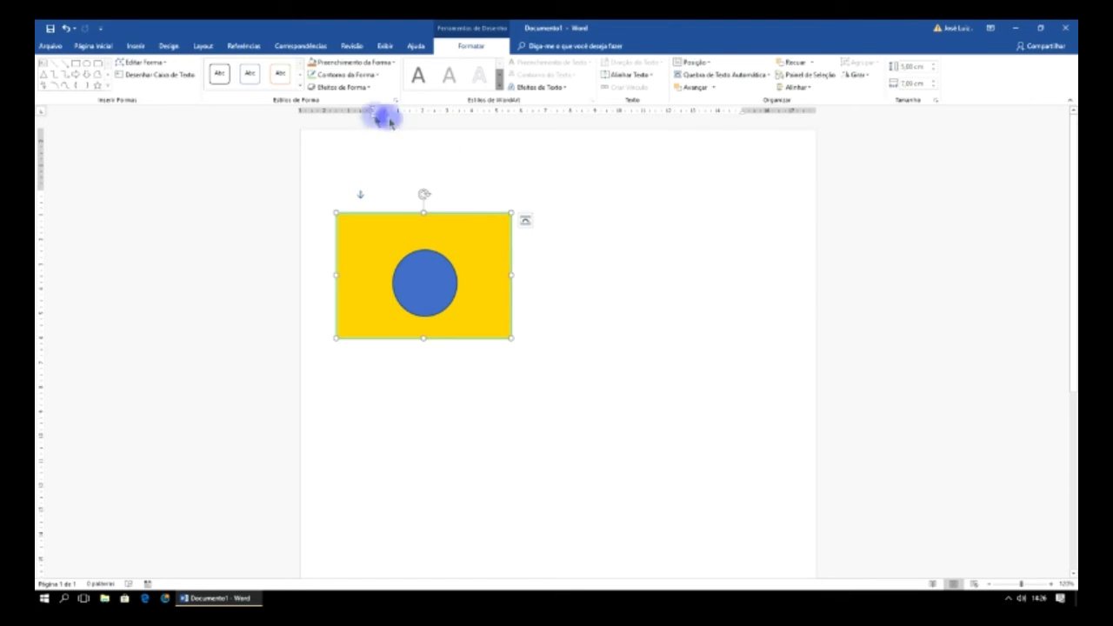
left_click(299, 88)
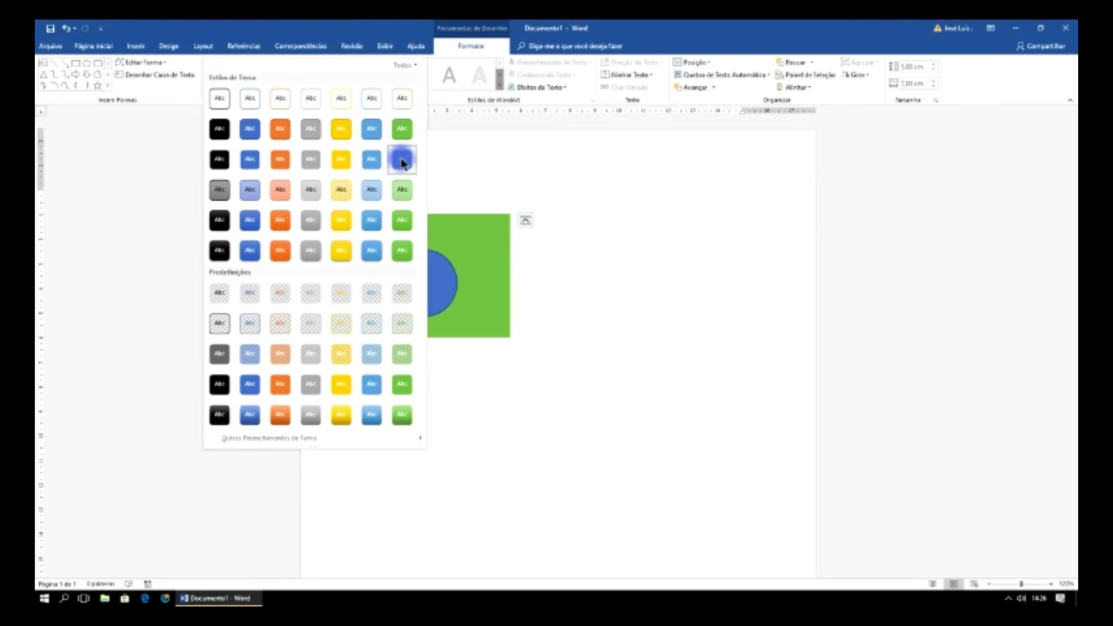
left_click(402, 129)
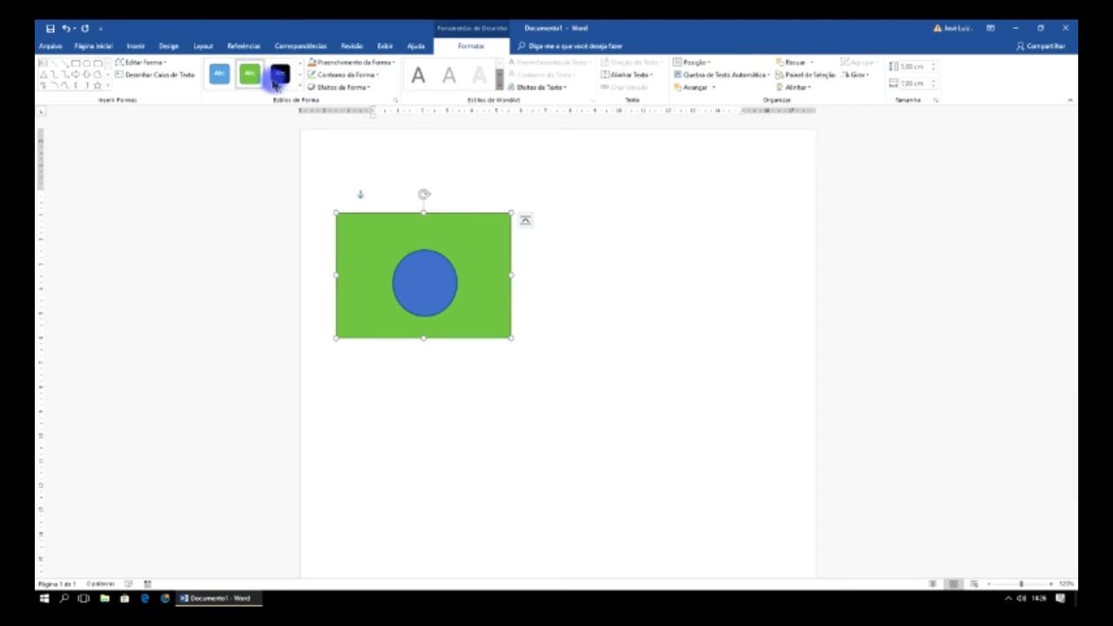
left_click(338, 64)
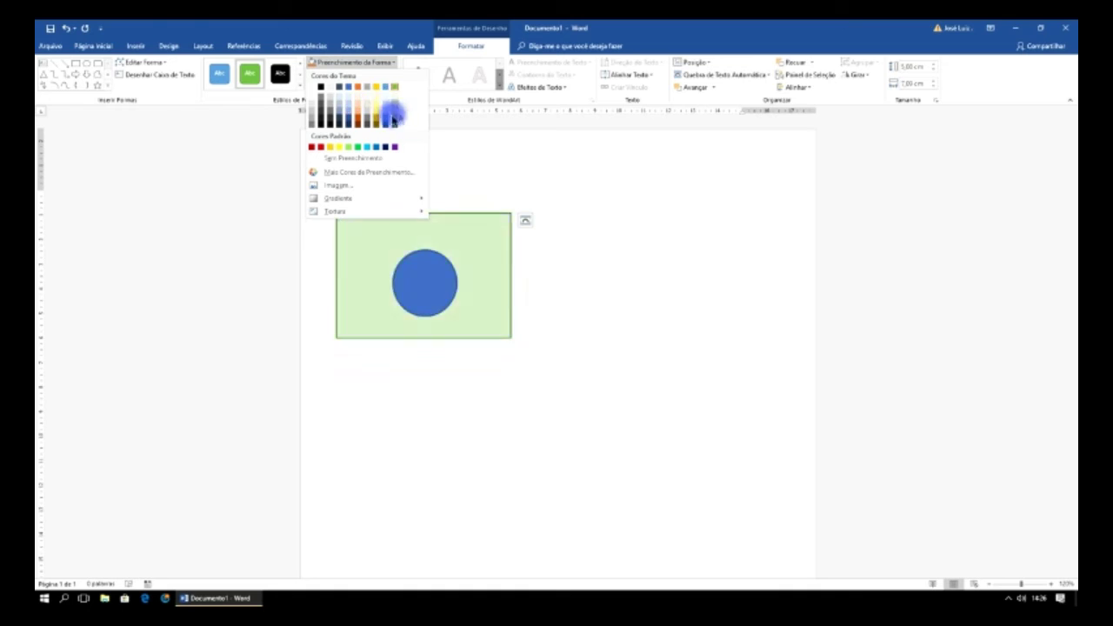
left_click(387, 174)
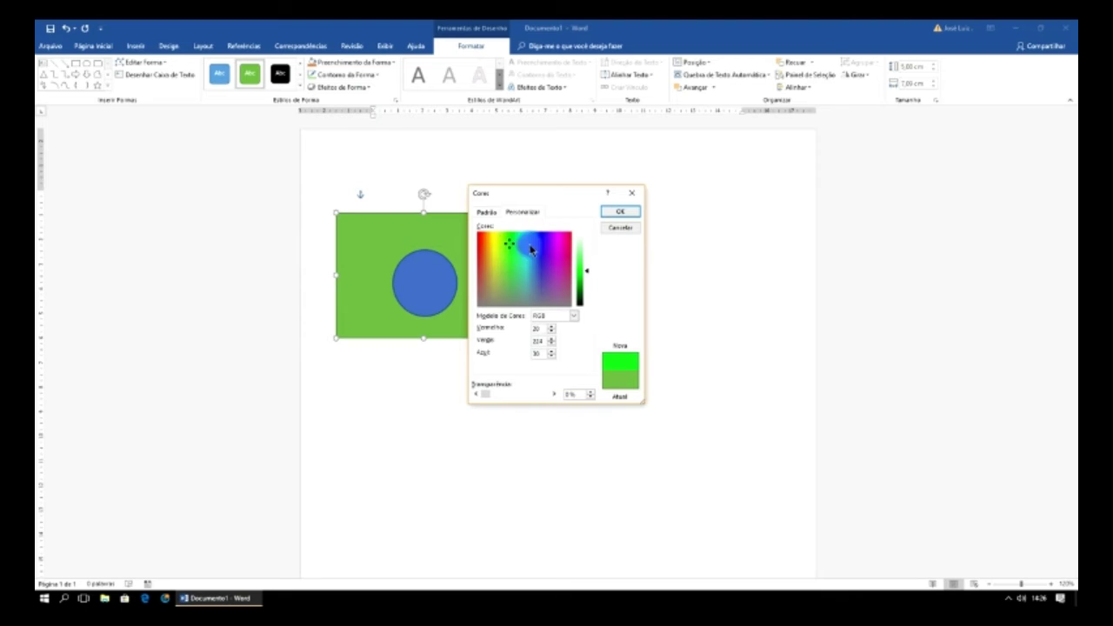
left_click(619, 211)
left_click(504, 302)
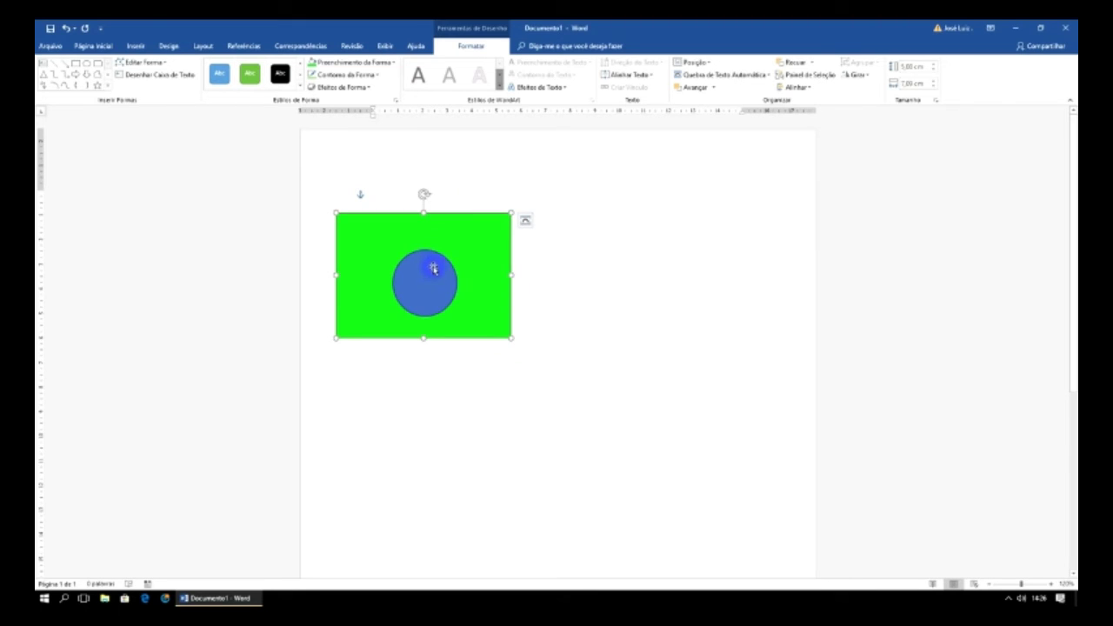
left_click_drag(431, 276, 429, 270)
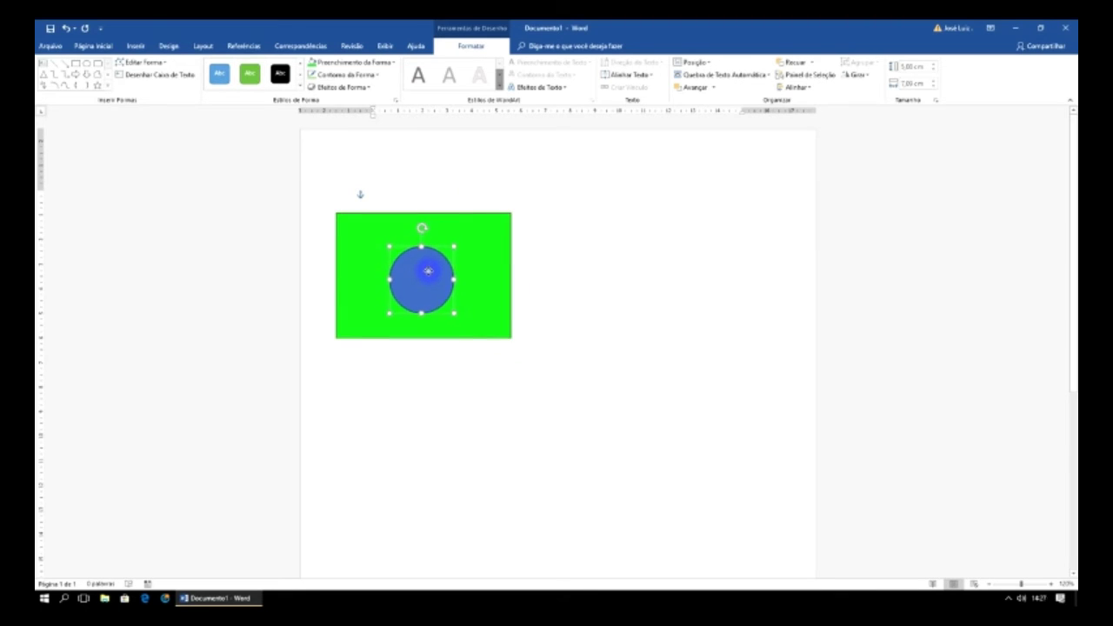
left_click(558, 247)
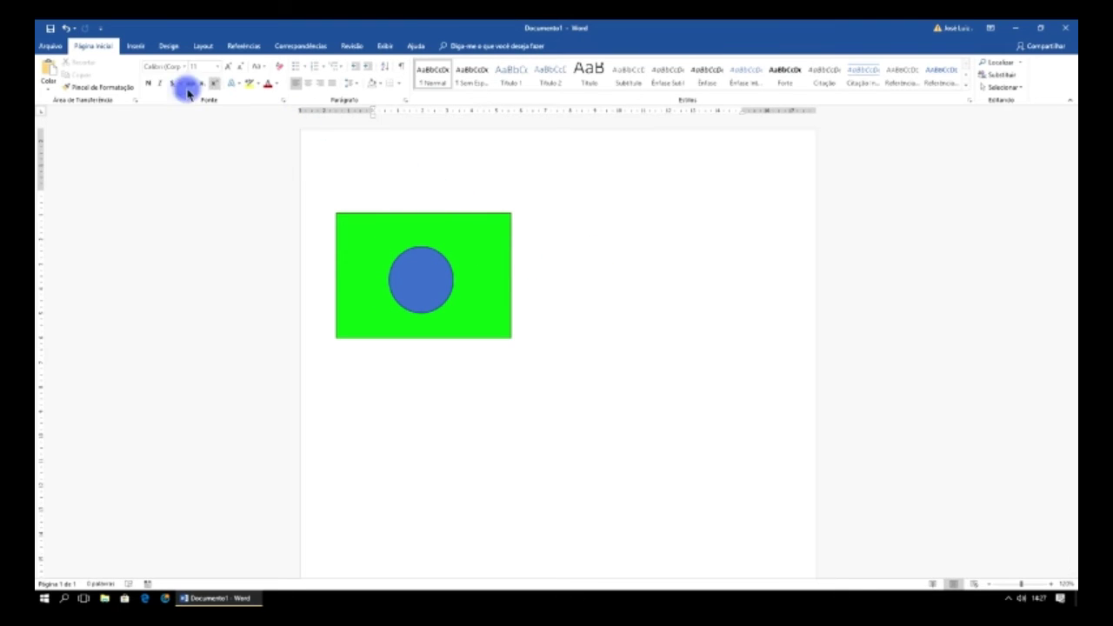
- Draw a diamond over the green rectangle, sized to its width and bottom edge
left_click(136, 47)
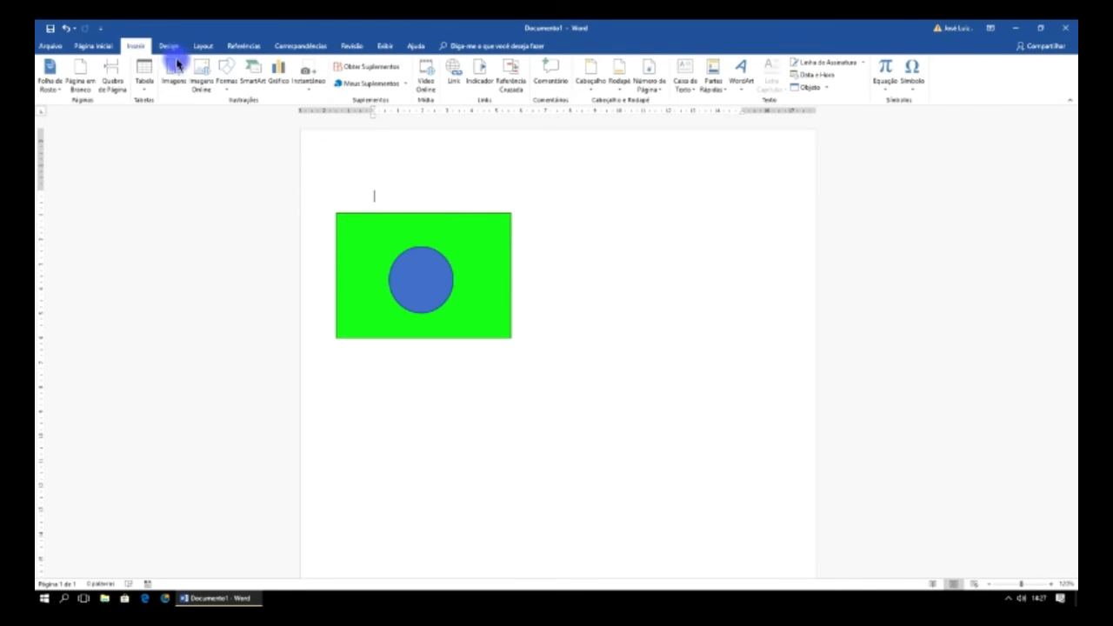
left_click(222, 80)
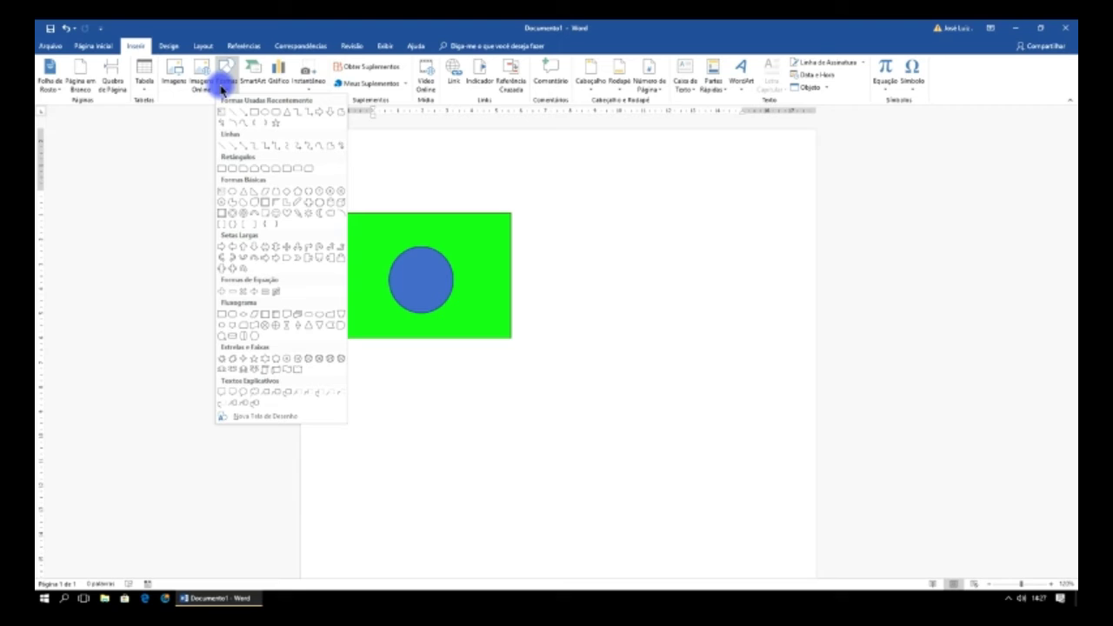
left_click(289, 193)
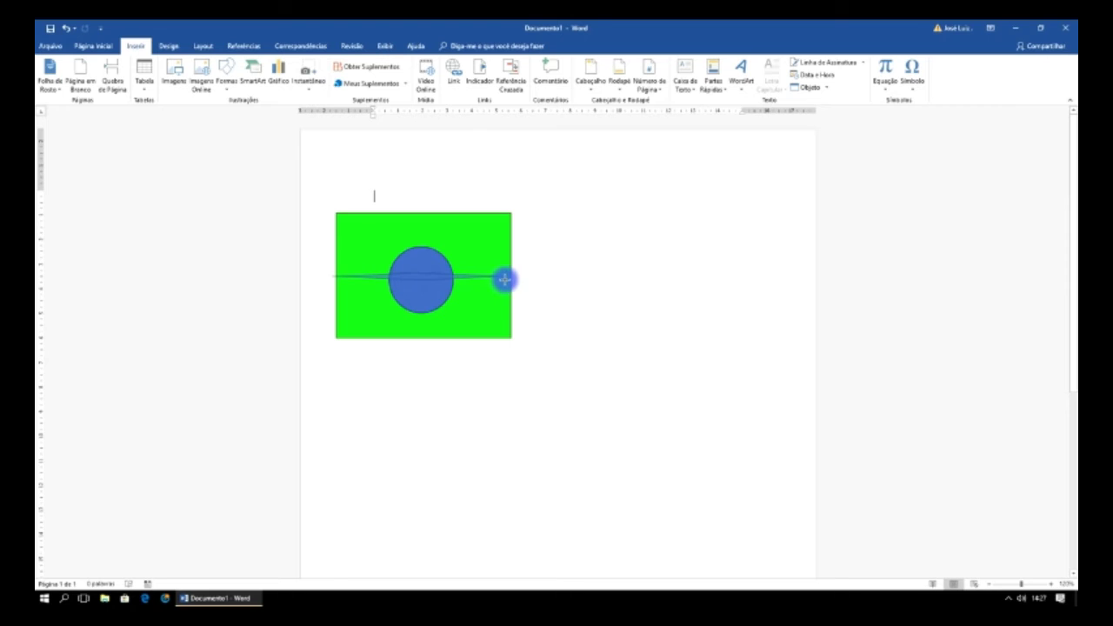
left_click_drag(504, 279, 531, 367)
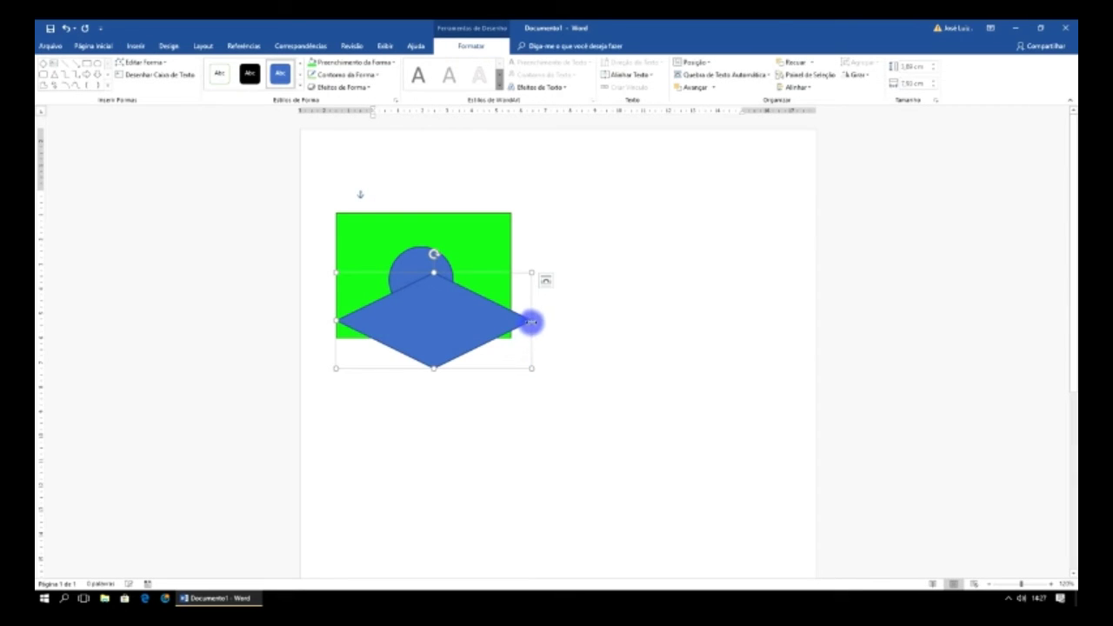
left_click_drag(524, 320, 437, 261)
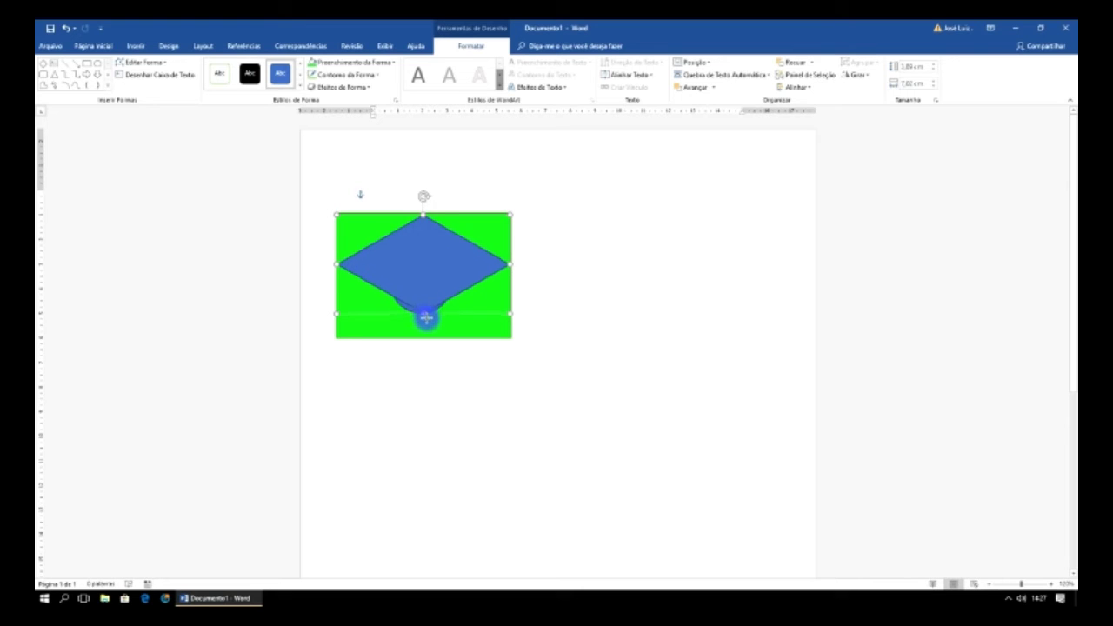
left_click_drag(424, 310, 429, 338)
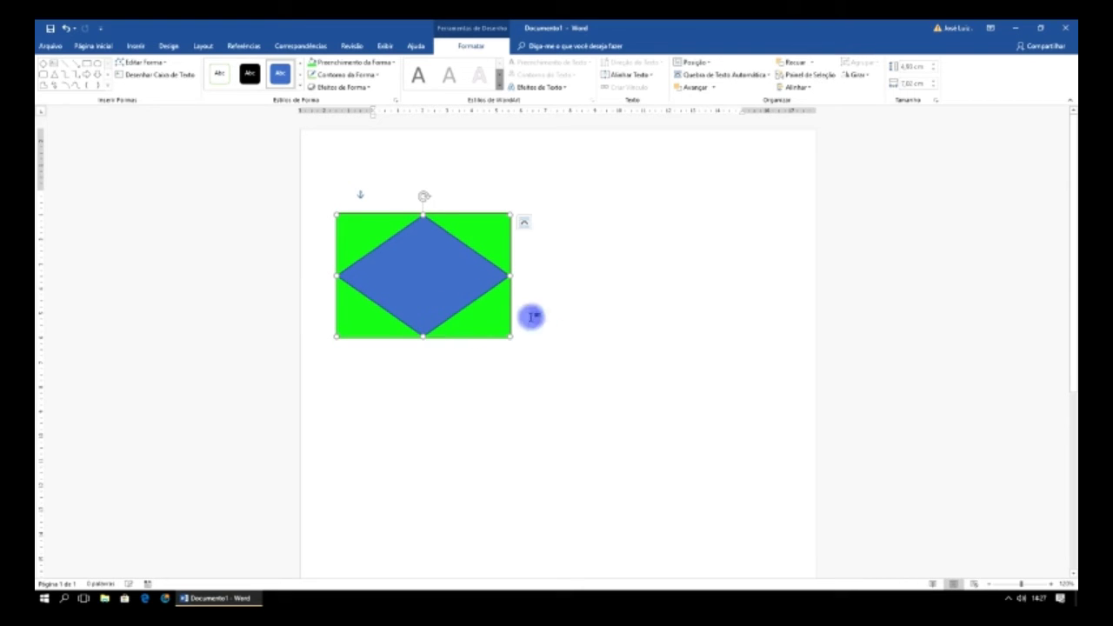
left_click(646, 252)
- Give the diamond a yellow shape style and send it backward behind the blue circle
left_click(444, 281)
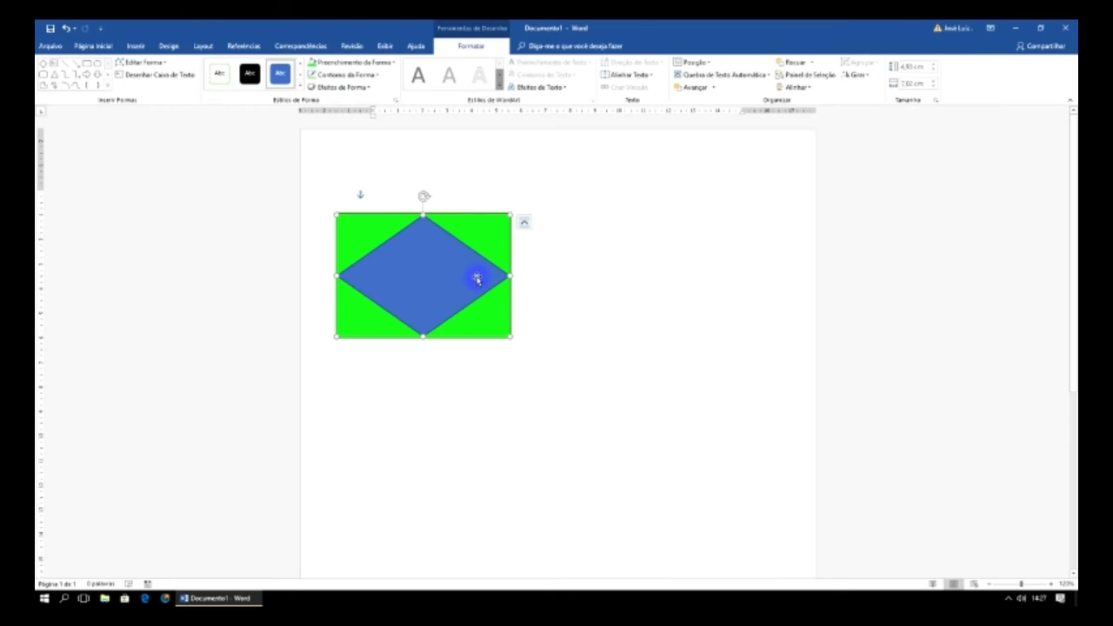
left_click(300, 86)
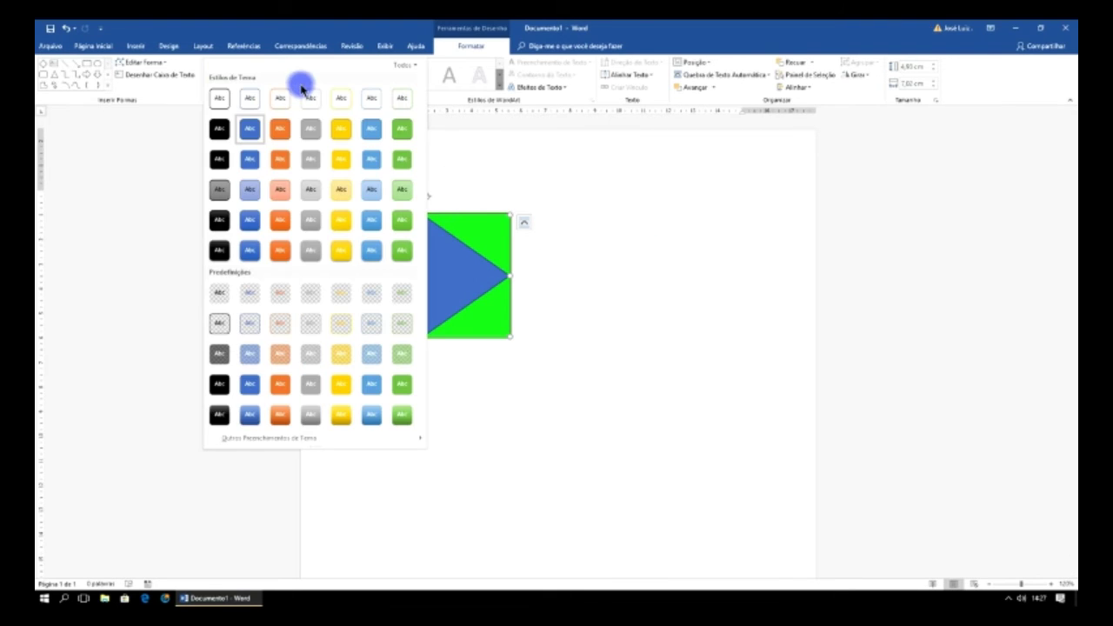
left_click(339, 132)
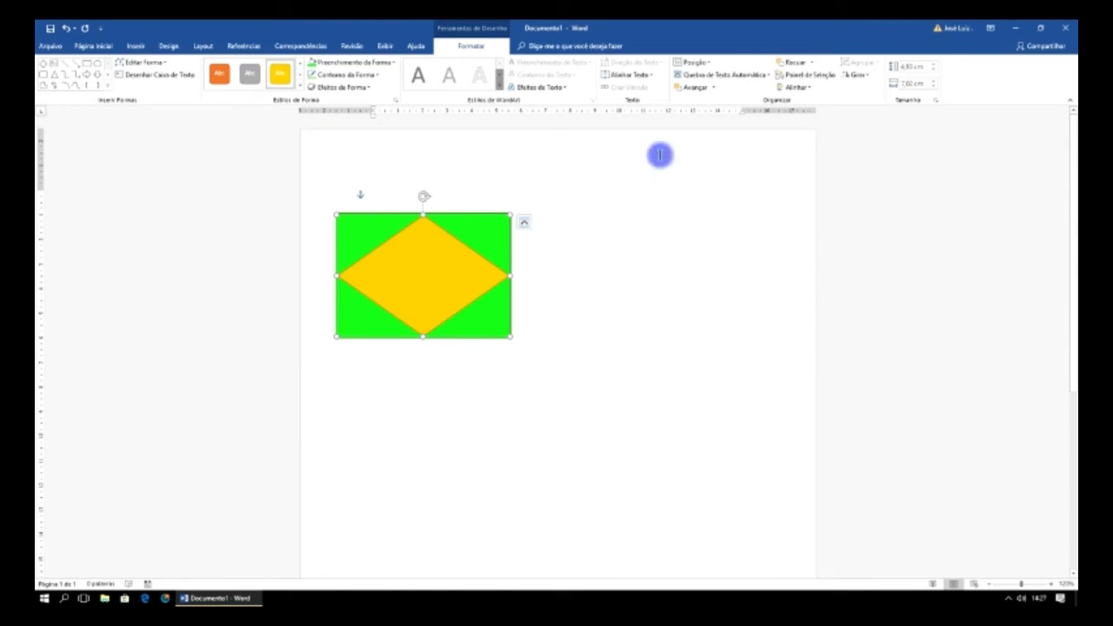
left_click(798, 66)
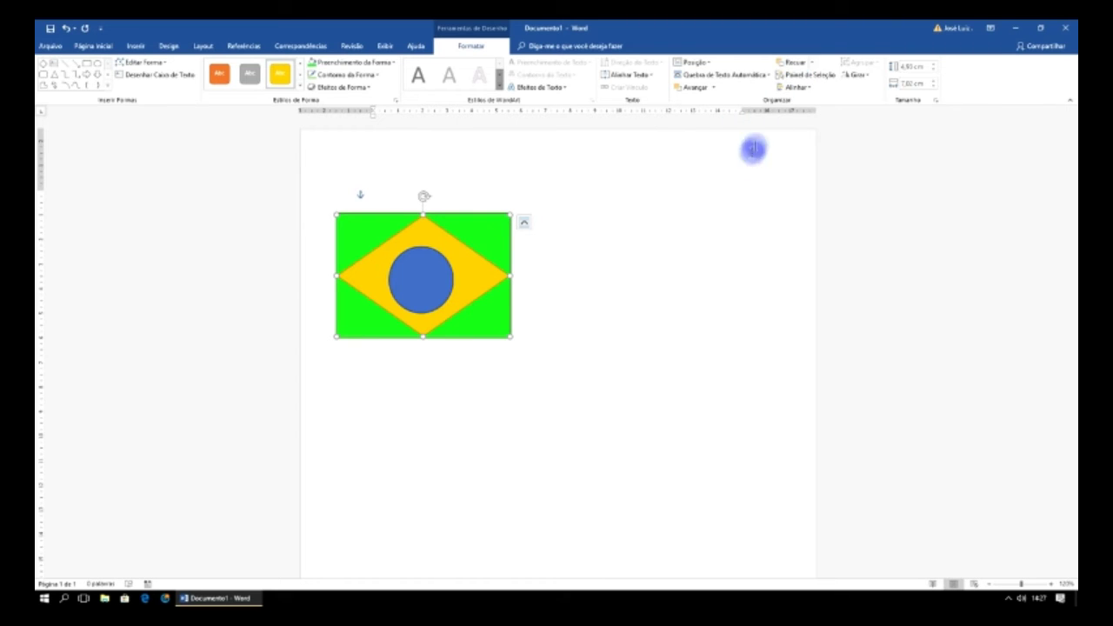
left_click(645, 221)
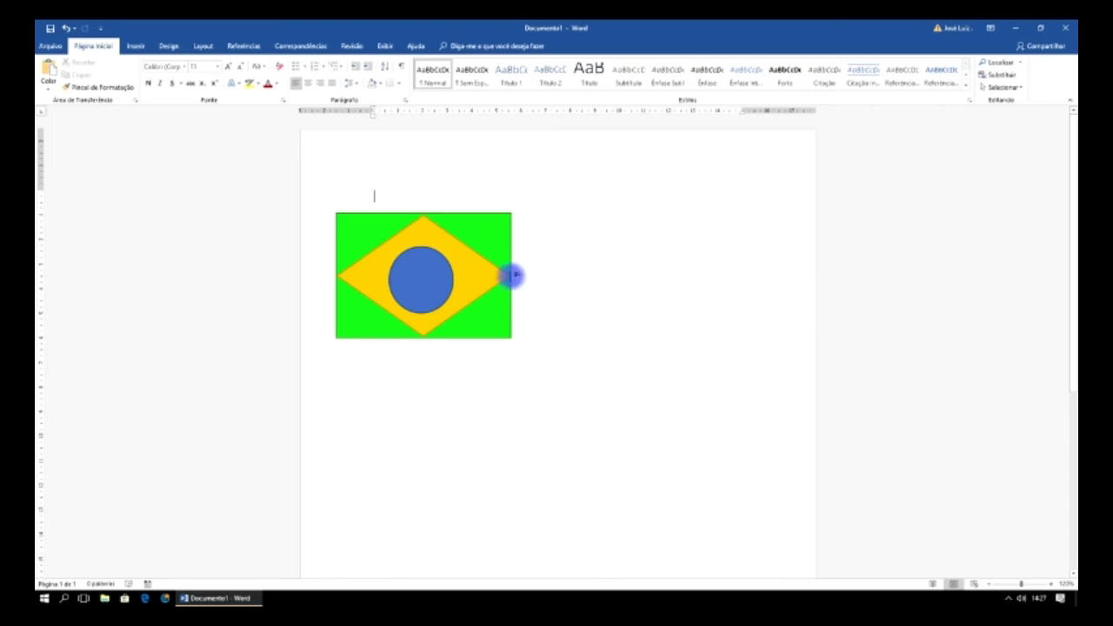
left_click(428, 275)
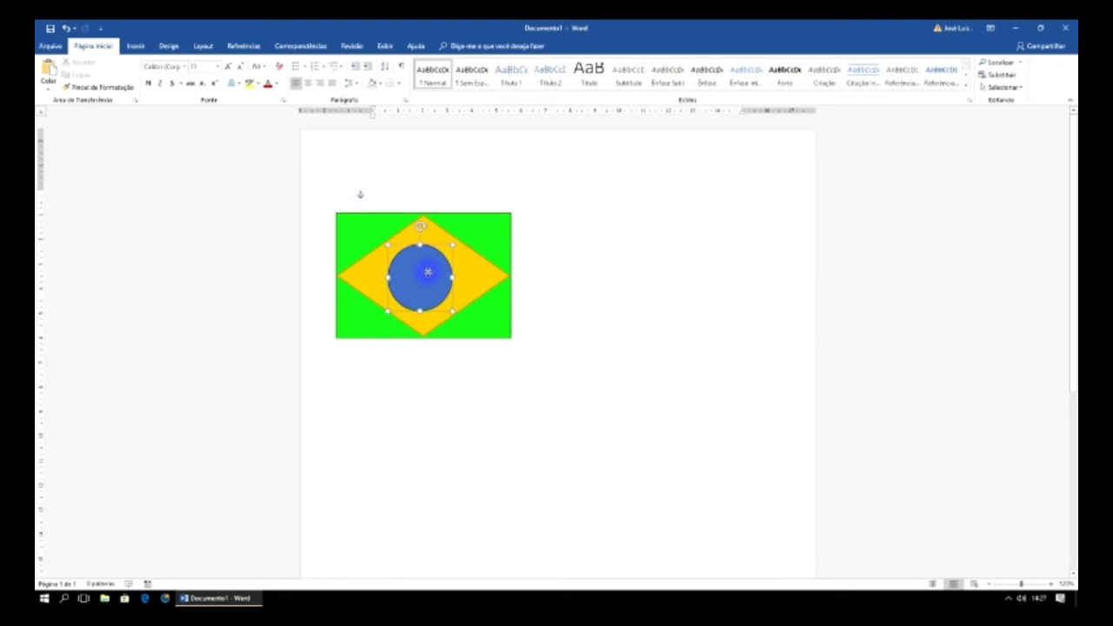
left_click(594, 267)
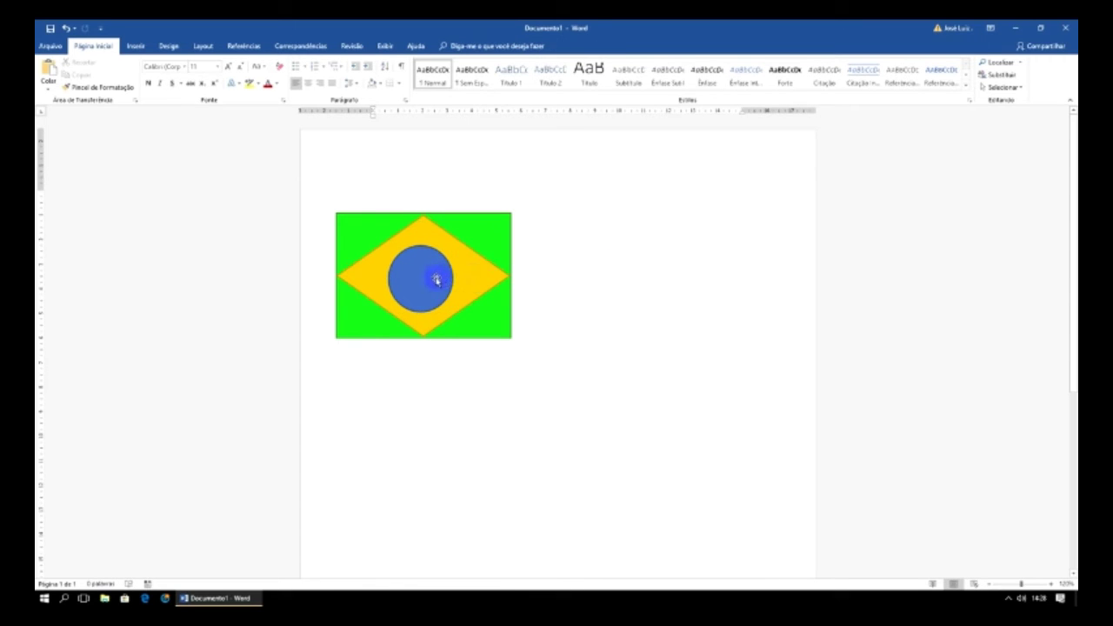
left_click(595, 251)
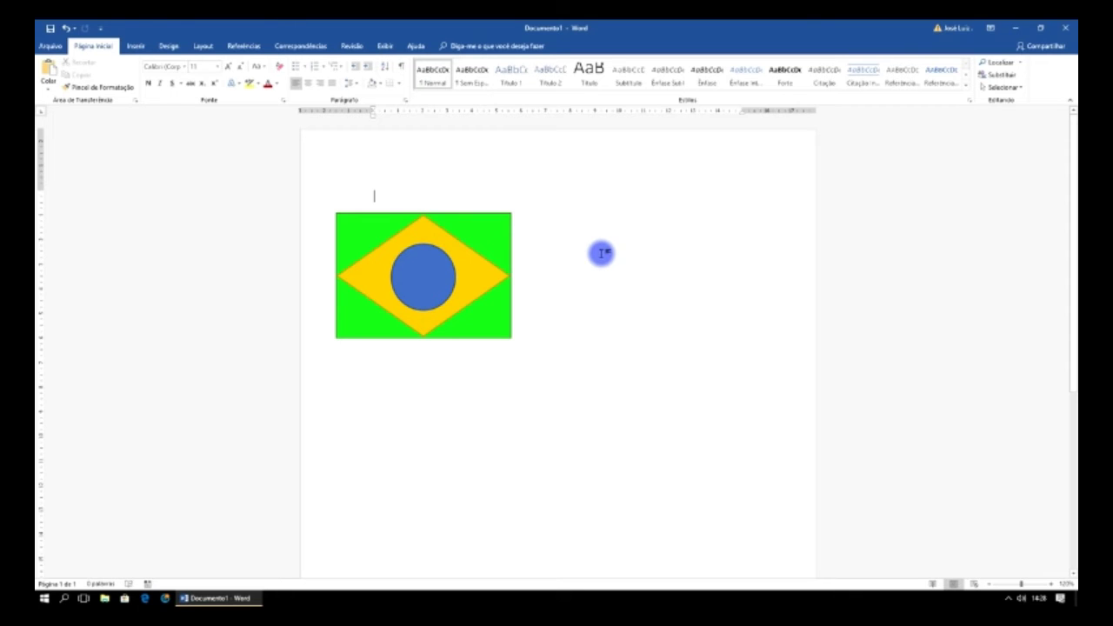
- Draw a heart shape to the right of the flag
left_click(136, 46)
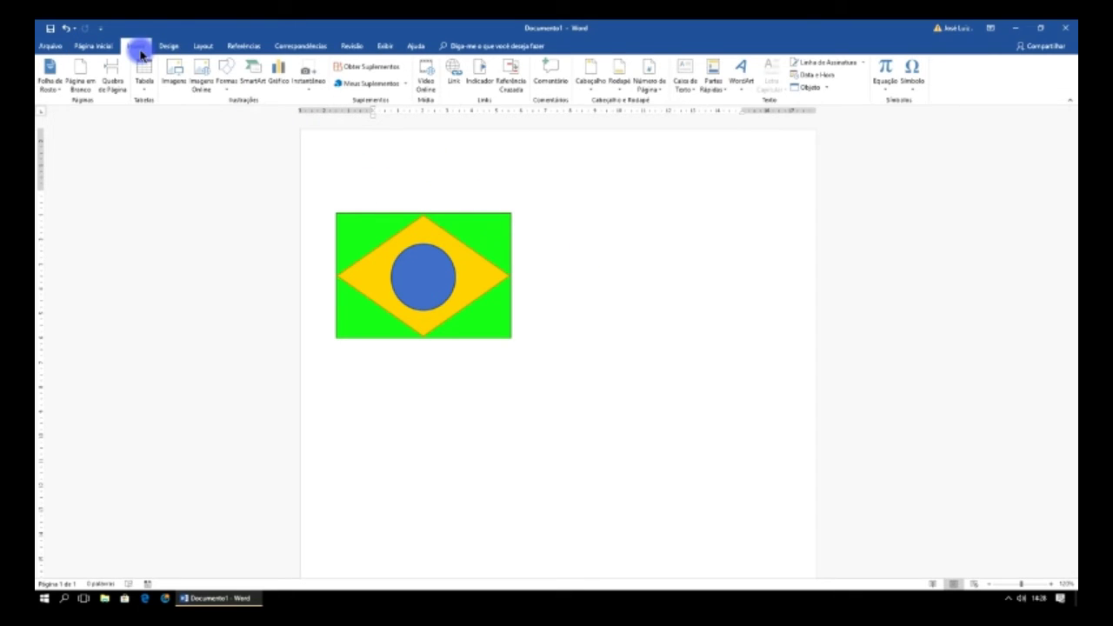
left_click(227, 83)
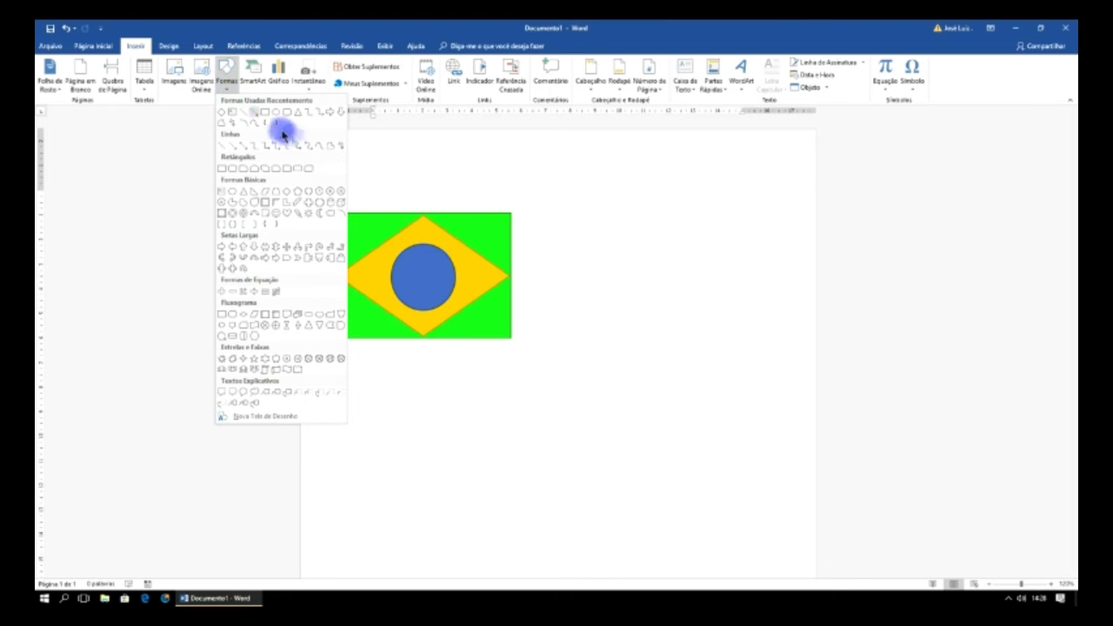
left_click(290, 217)
left_click_drag(587, 235, 643, 287)
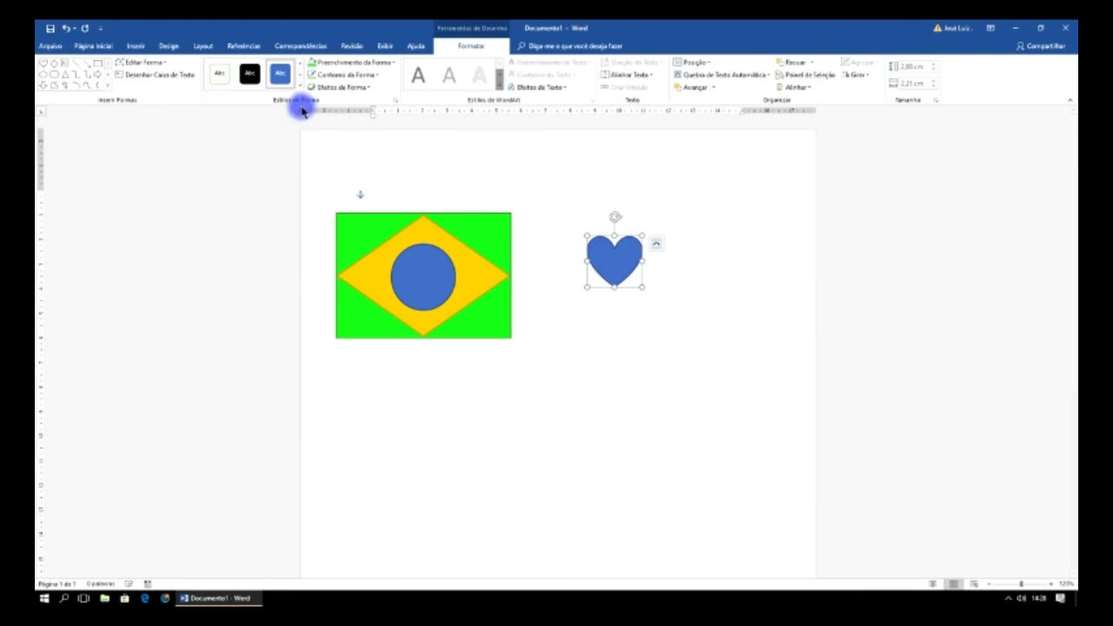
- Fill the heart with red and move it up beside the flag's top corner
left_click(299, 87)
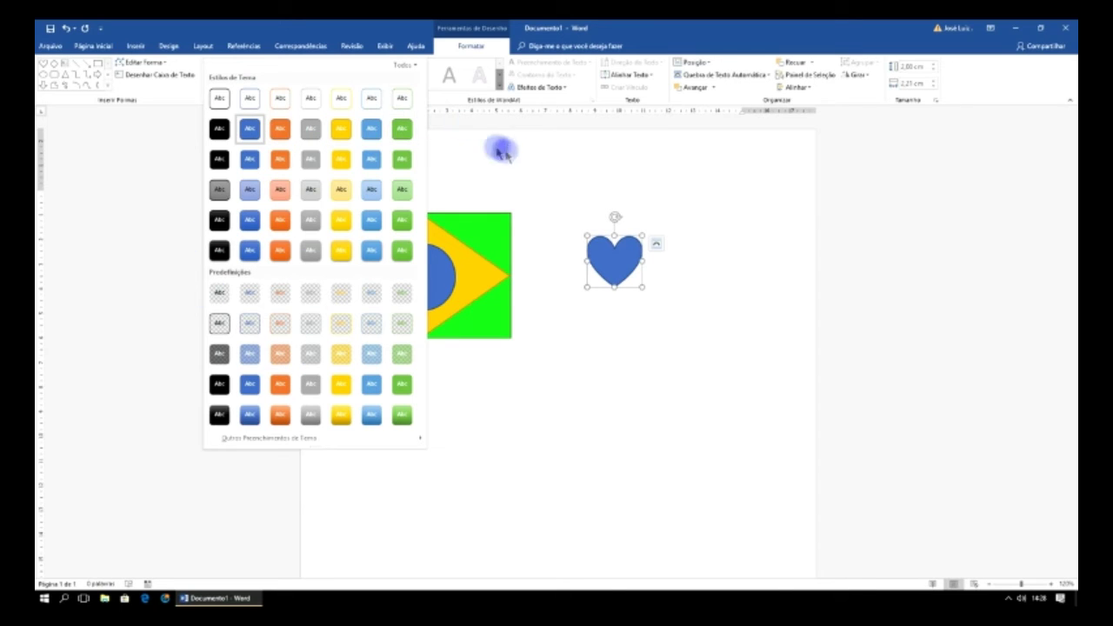
left_click(368, 62)
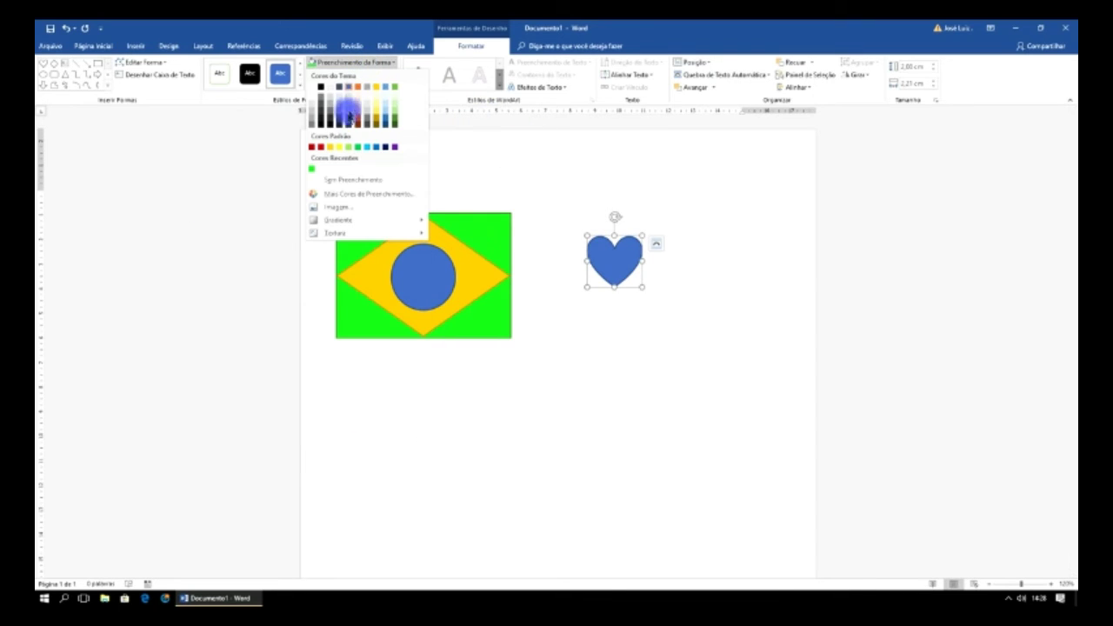
left_click(320, 146)
left_click(508, 182)
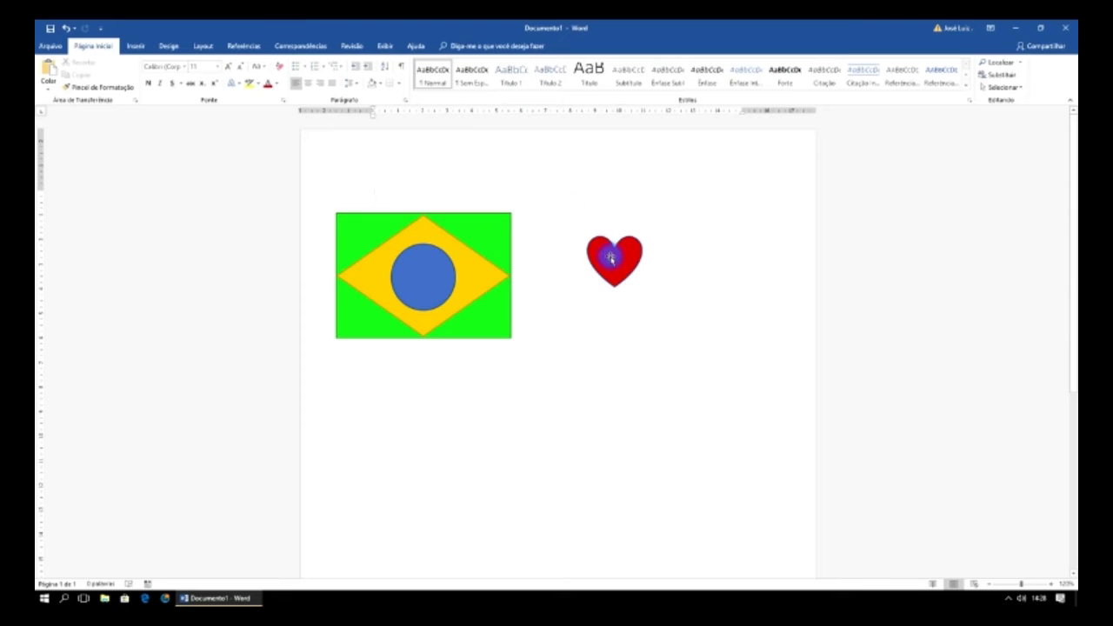
left_click_drag(611, 258, 553, 214)
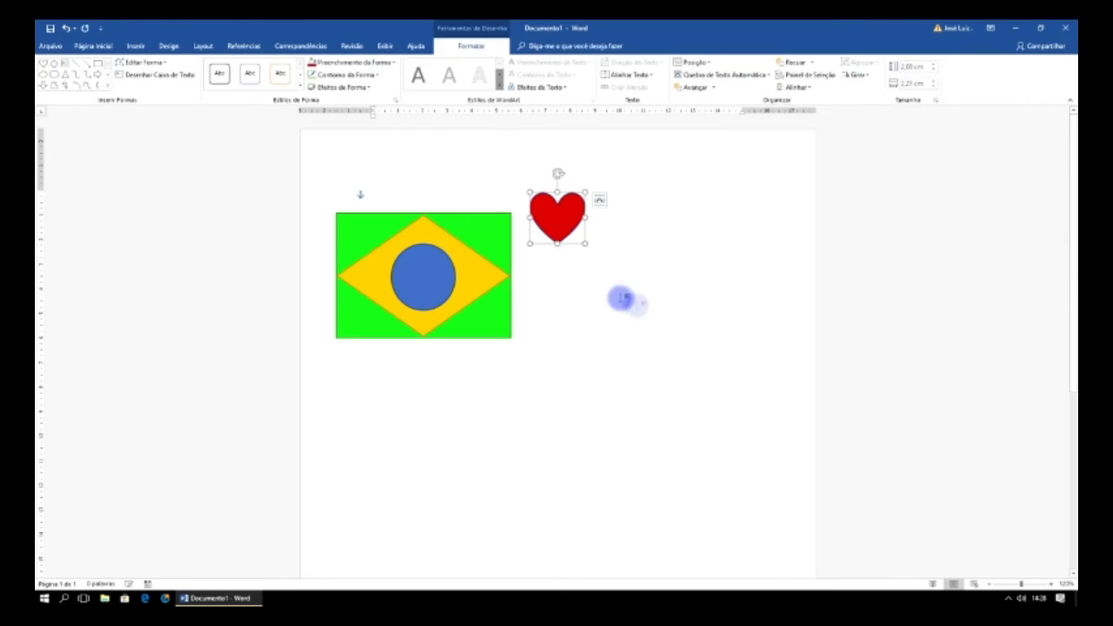
left_click(620, 299)
left_click(135, 45)
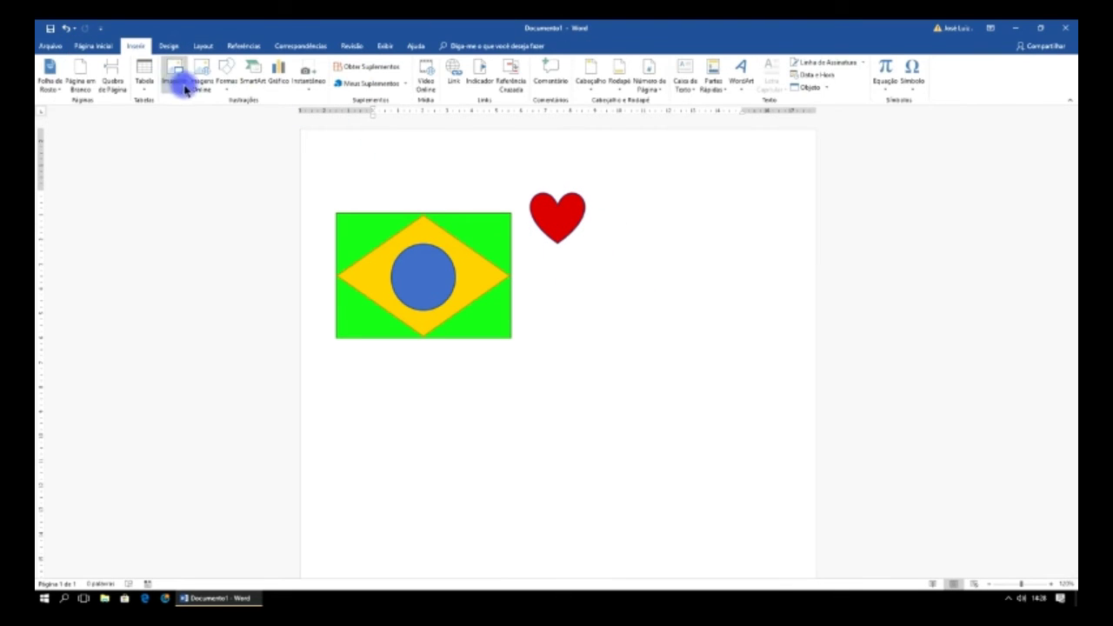
- Draw an arrow line slanting upward below the flag
left_click(225, 78)
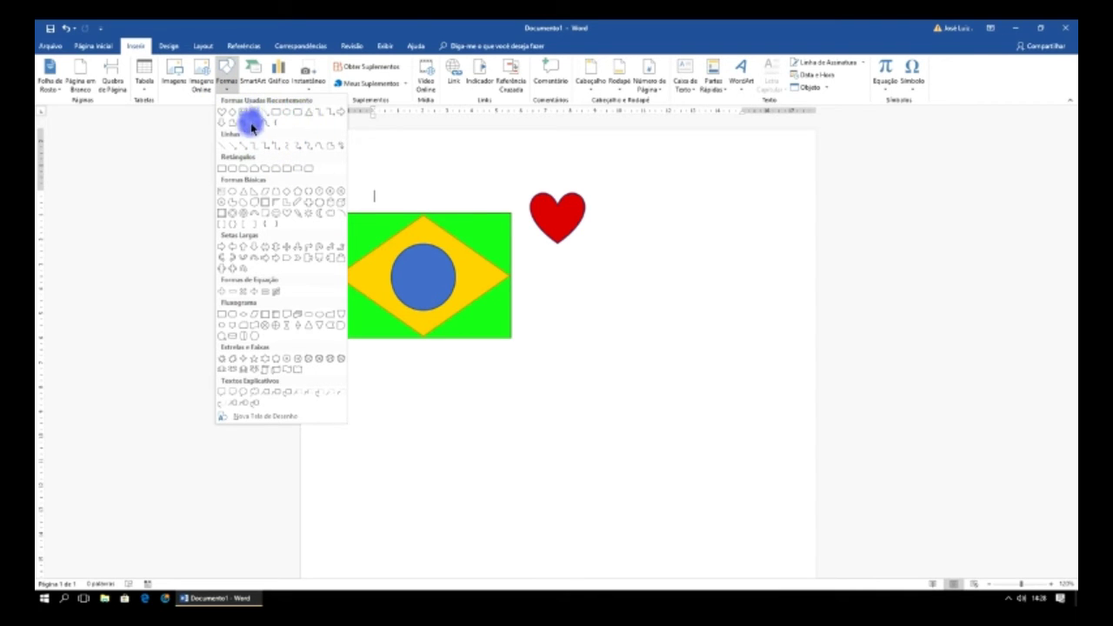
left_click(271, 120)
mouse_move(439, 423)
left_mouse_down()
mouse_move(537, 416)
mouse_move(590, 366)
left_mouse_up()
left_click(600, 421)
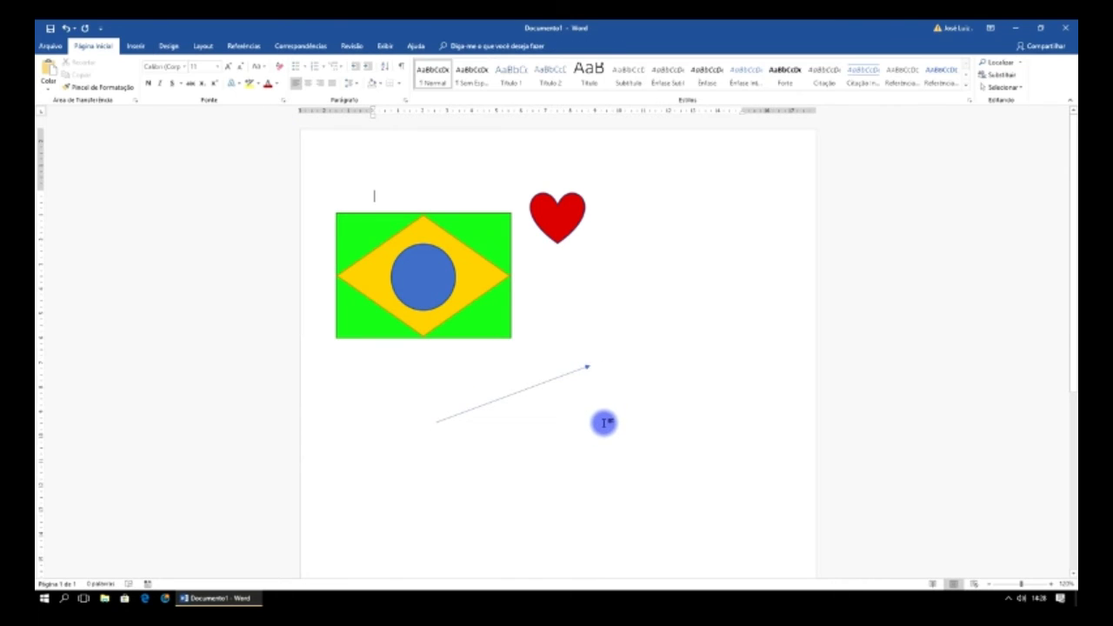
left_click(589, 368)
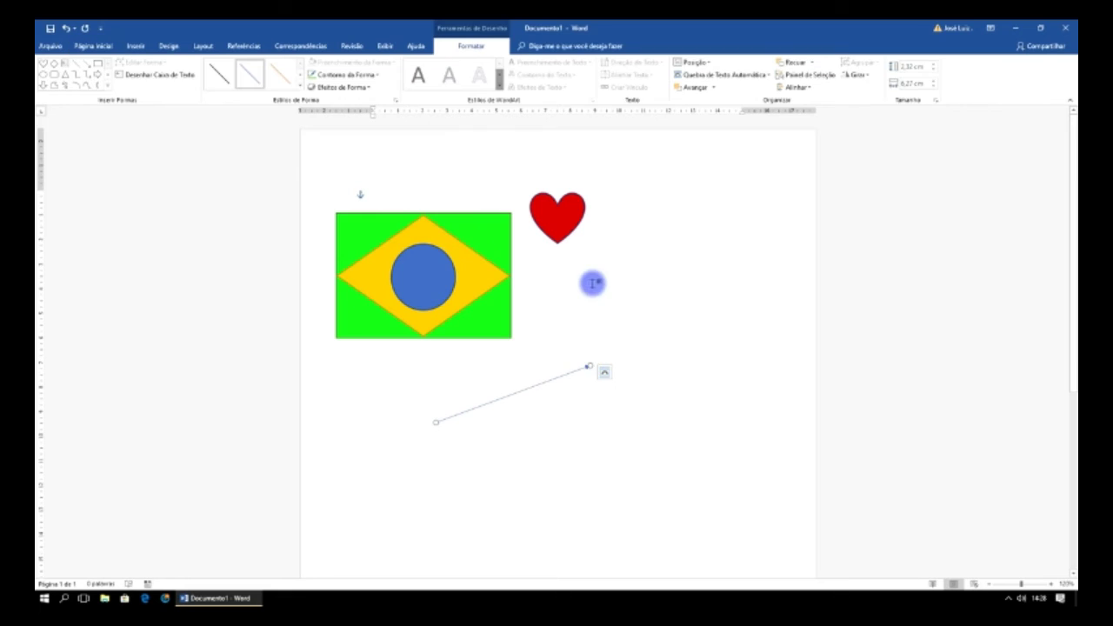
- Apply a blue preset line style to the arrow, then make its outline green
left_click(300, 87)
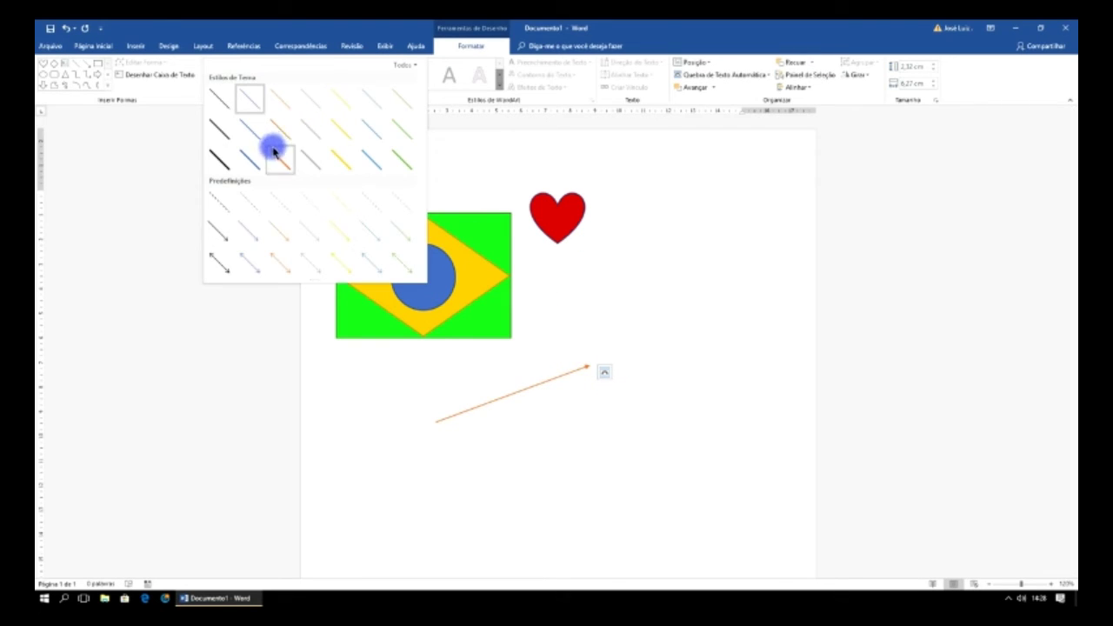
left_click(365, 162)
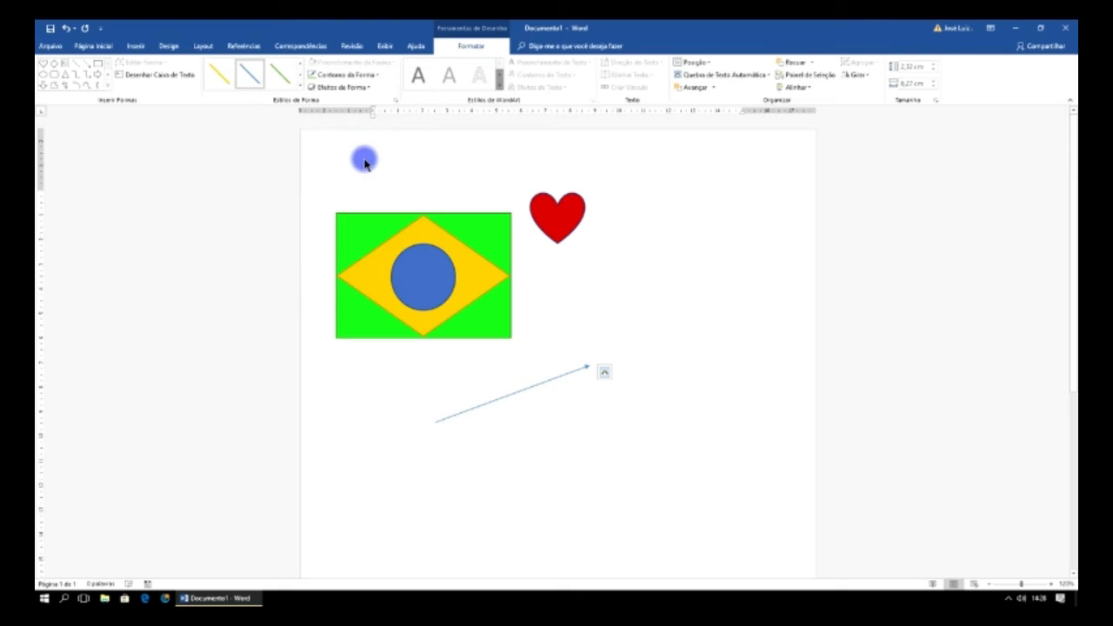
left_click(374, 78)
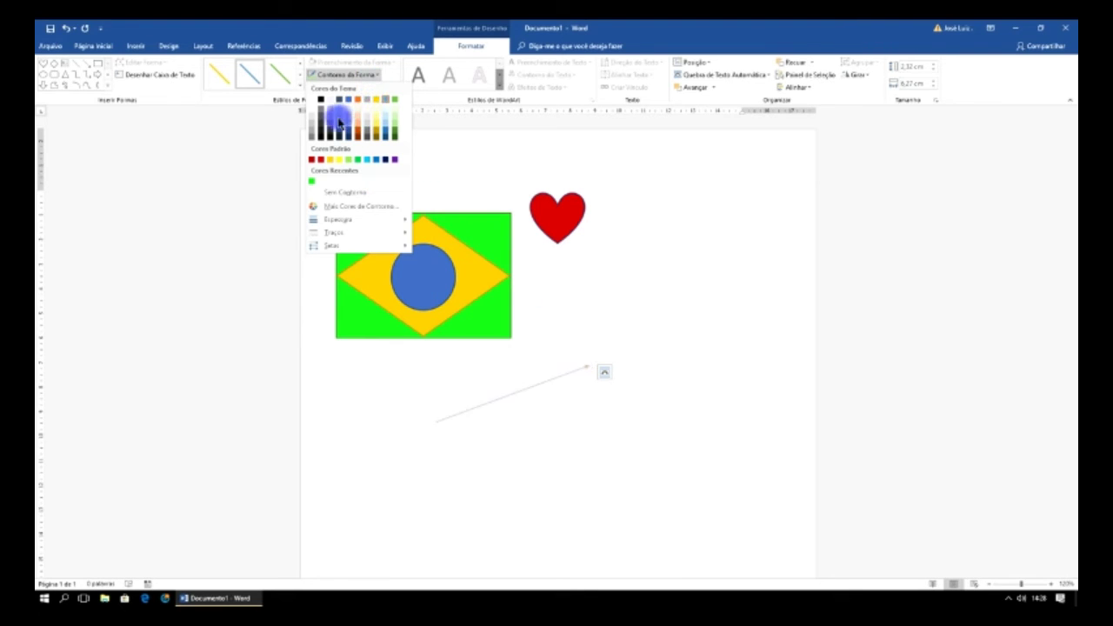
left_click(394, 134)
left_click(721, 301)
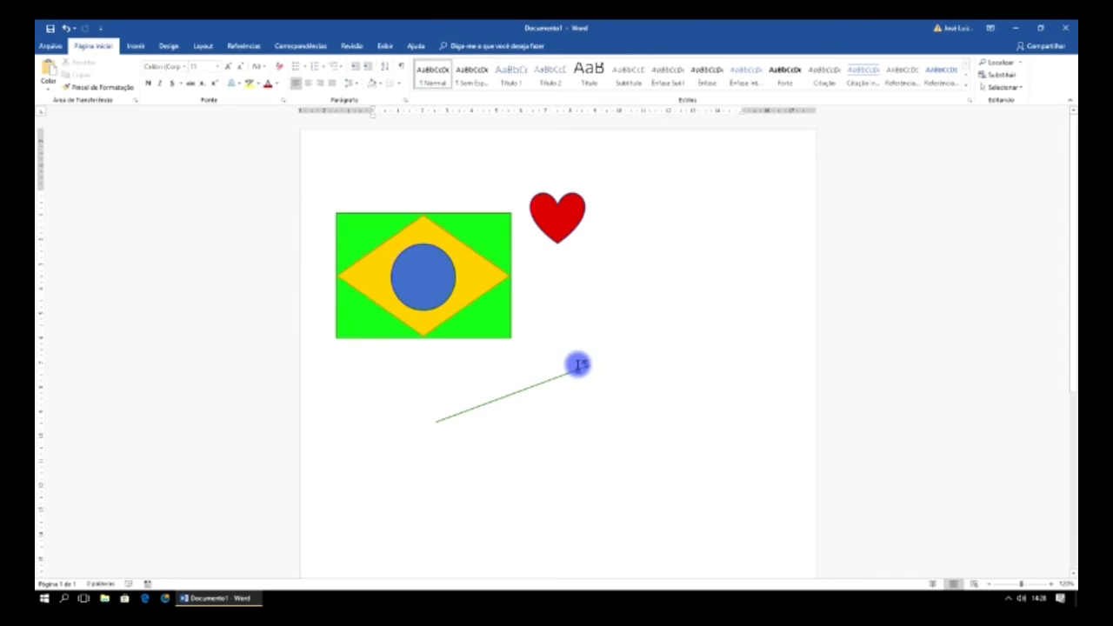
- Drag the arrow's right endpoint lower and closer to the flag
left_click(585, 371)
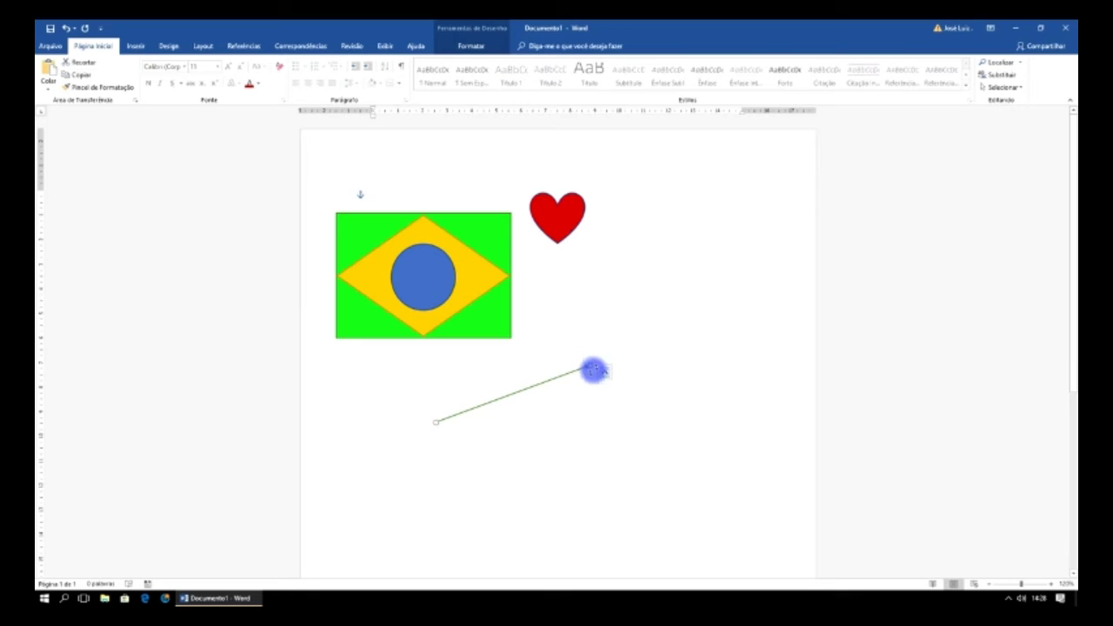
left_click_drag(593, 371, 541, 384)
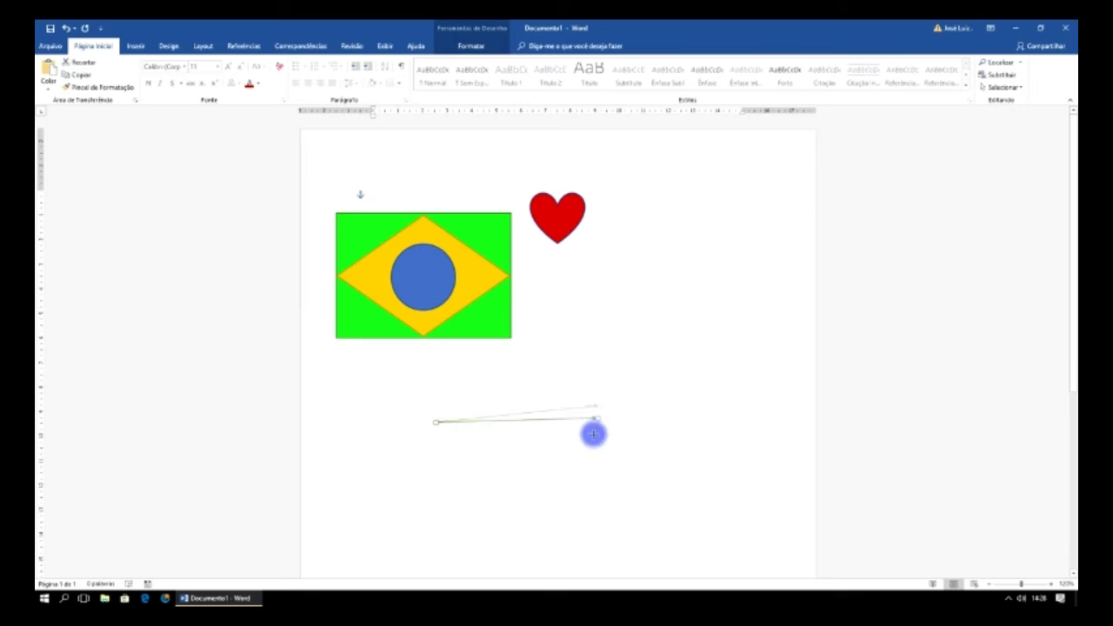
left_click_drag(541, 385, 562, 393)
left_click(554, 396)
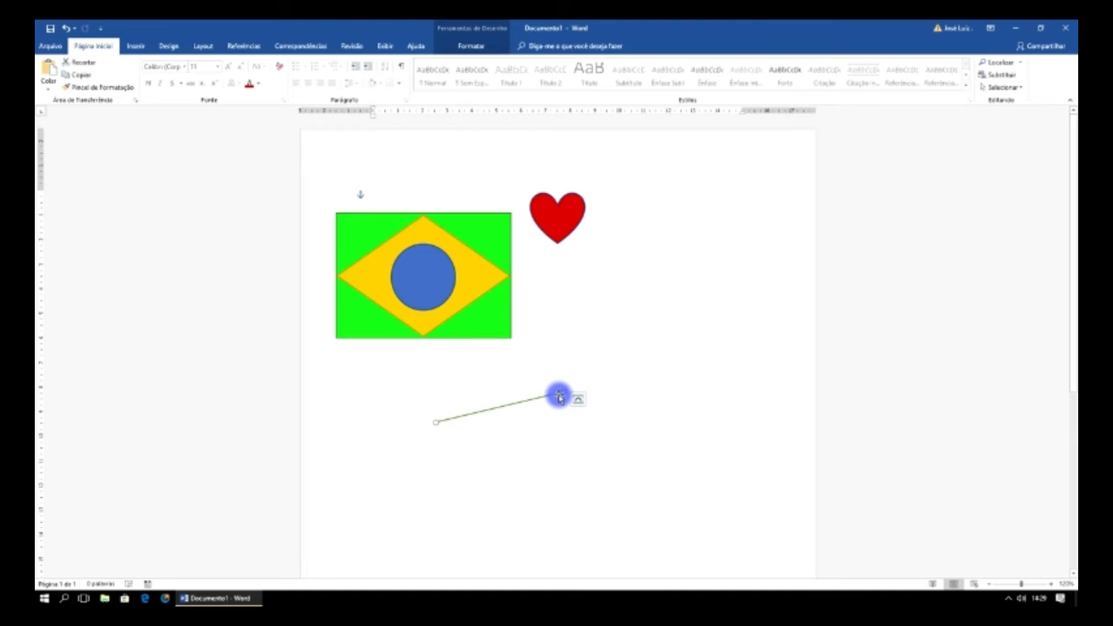
left_click(469, 46)
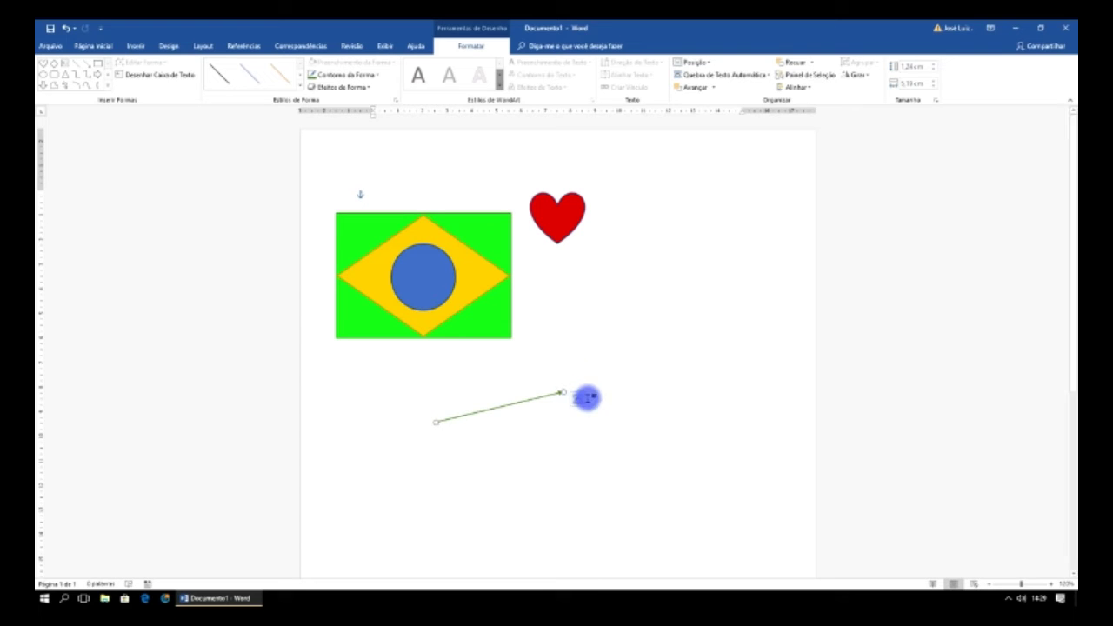
left_click(632, 296)
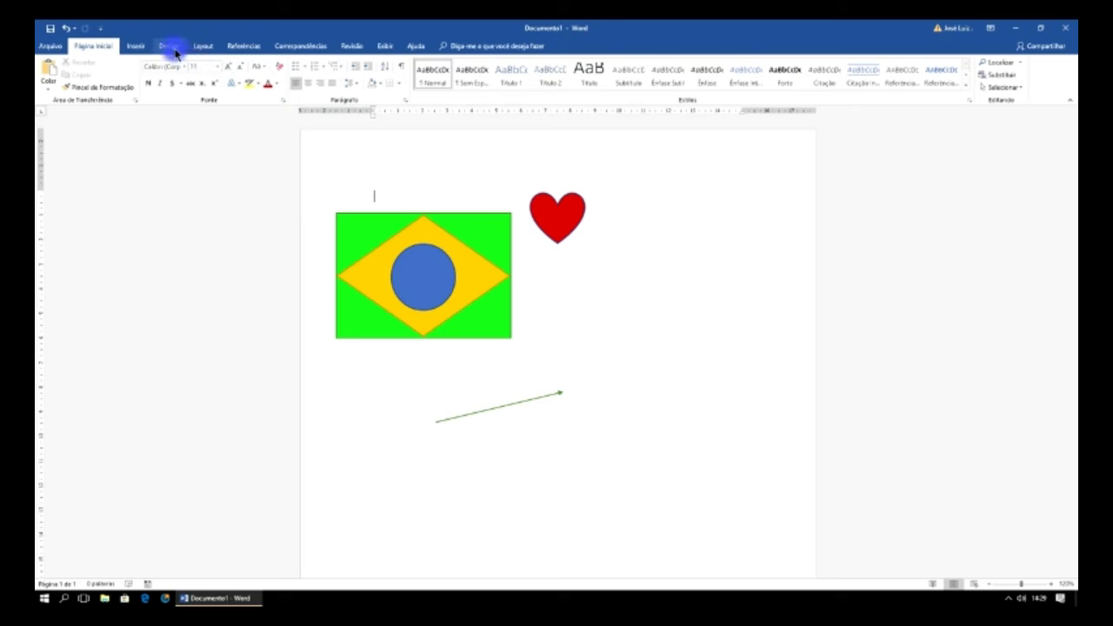
- Draw an explosion starburst below the flag and type 'Promoção' inside it
left_click(137, 45)
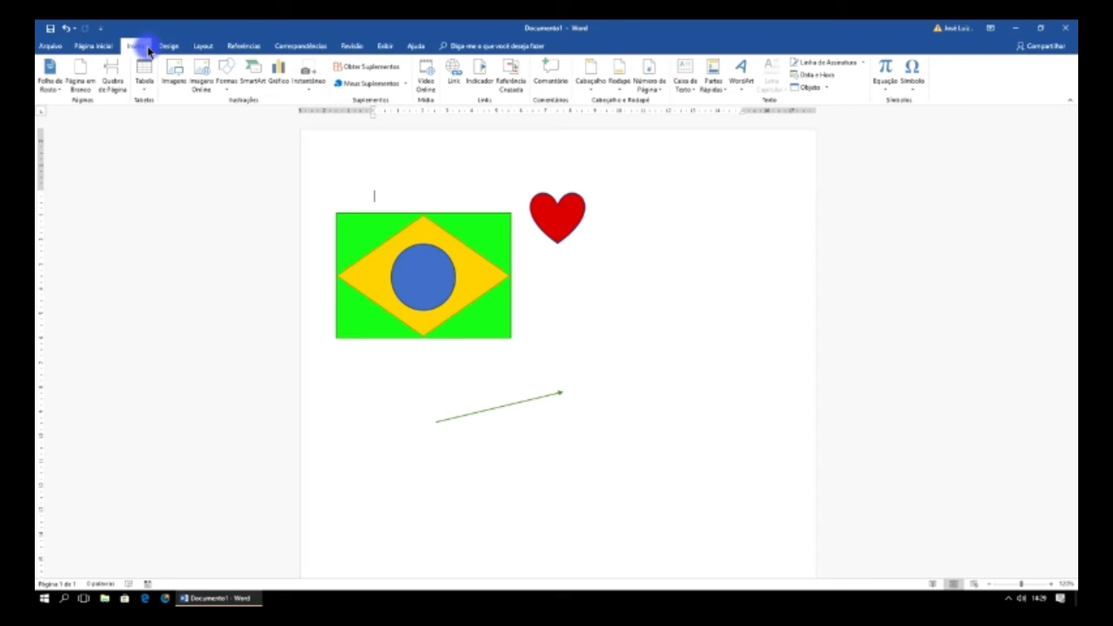
left_click(224, 80)
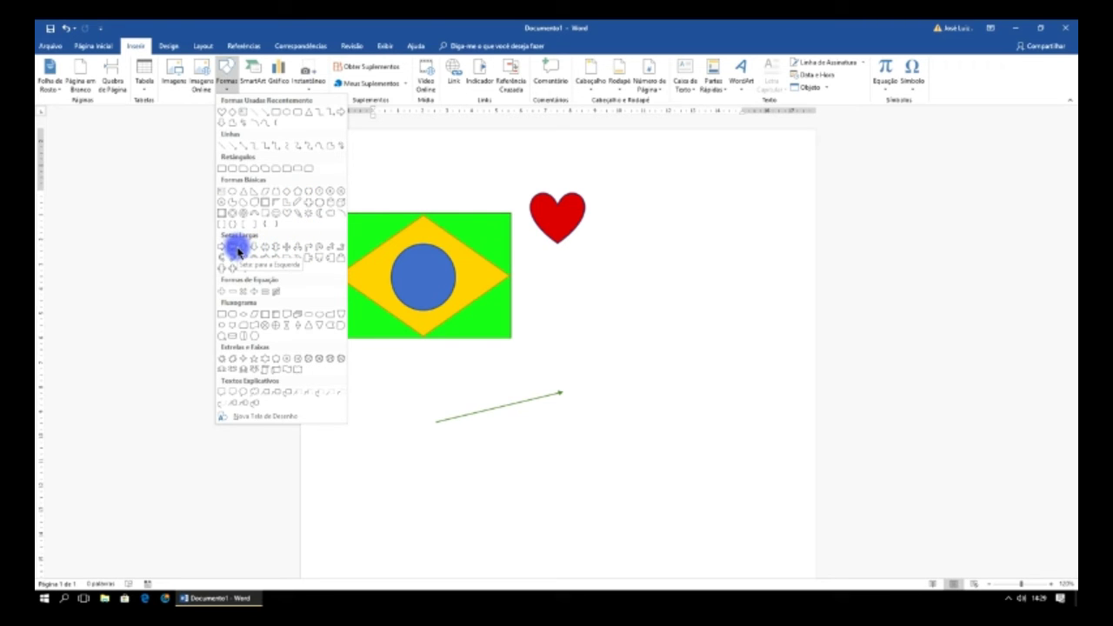
left_click(233, 359)
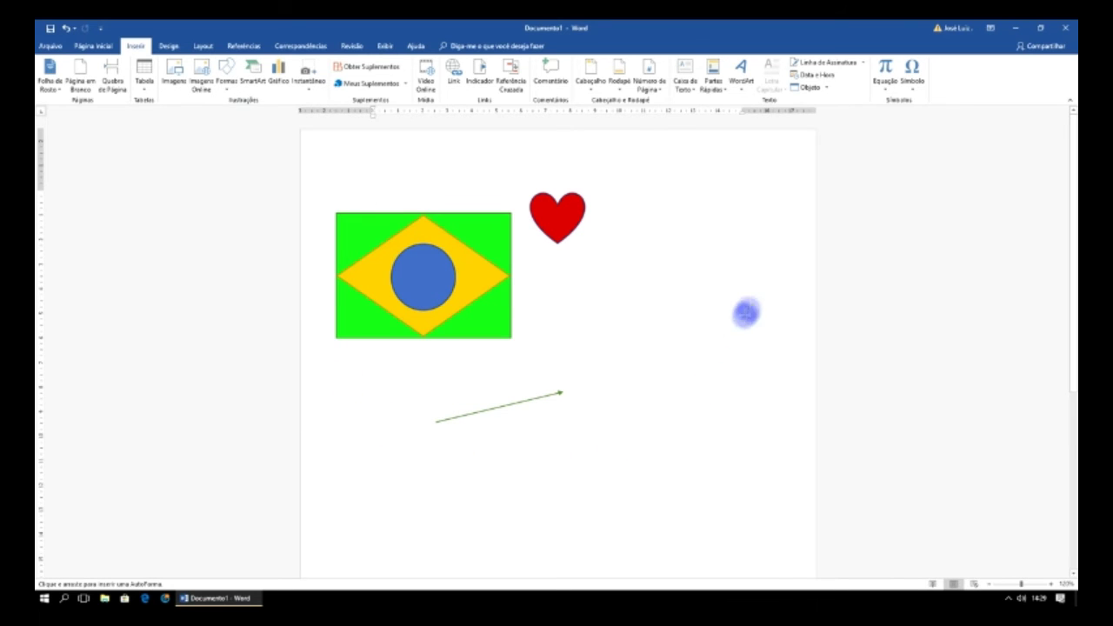
left_click_drag(778, 276, 687, 341)
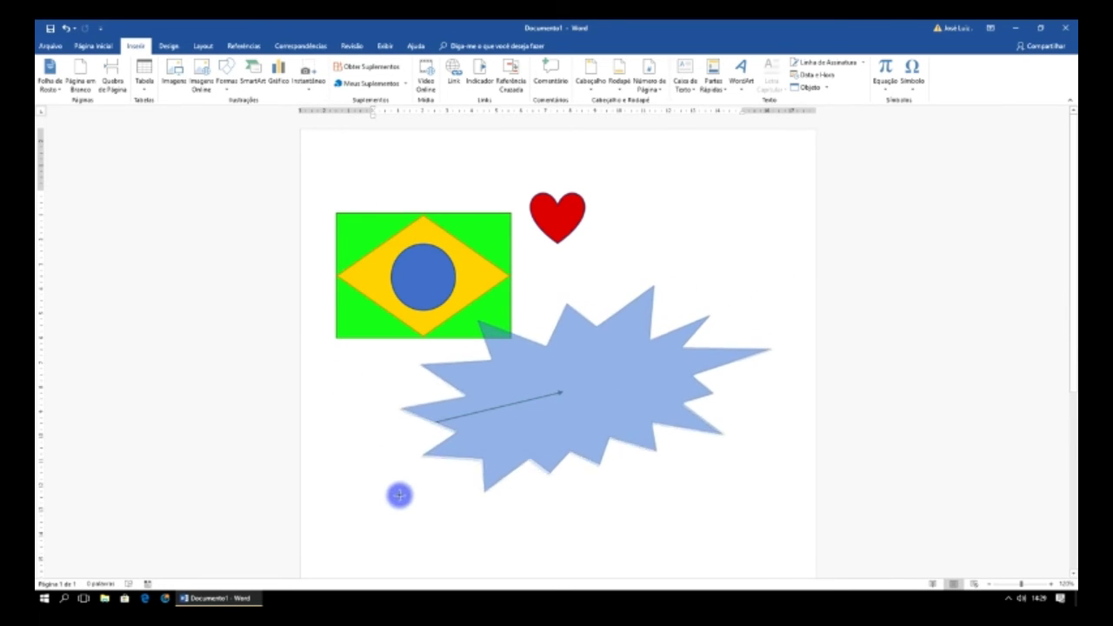
left_click_drag(628, 378, 399, 494)
mouse_move(546, 403)
left_mouse_down()
mouse_move(553, 439)
mouse_move(543, 407)
left_mouse_up()
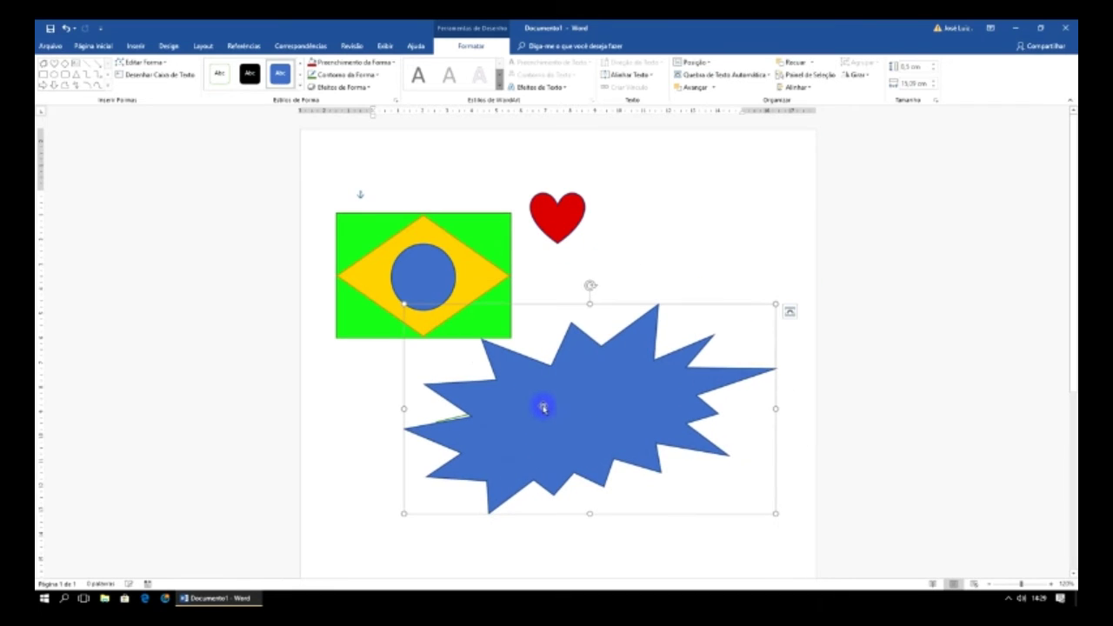
type("Promoção")
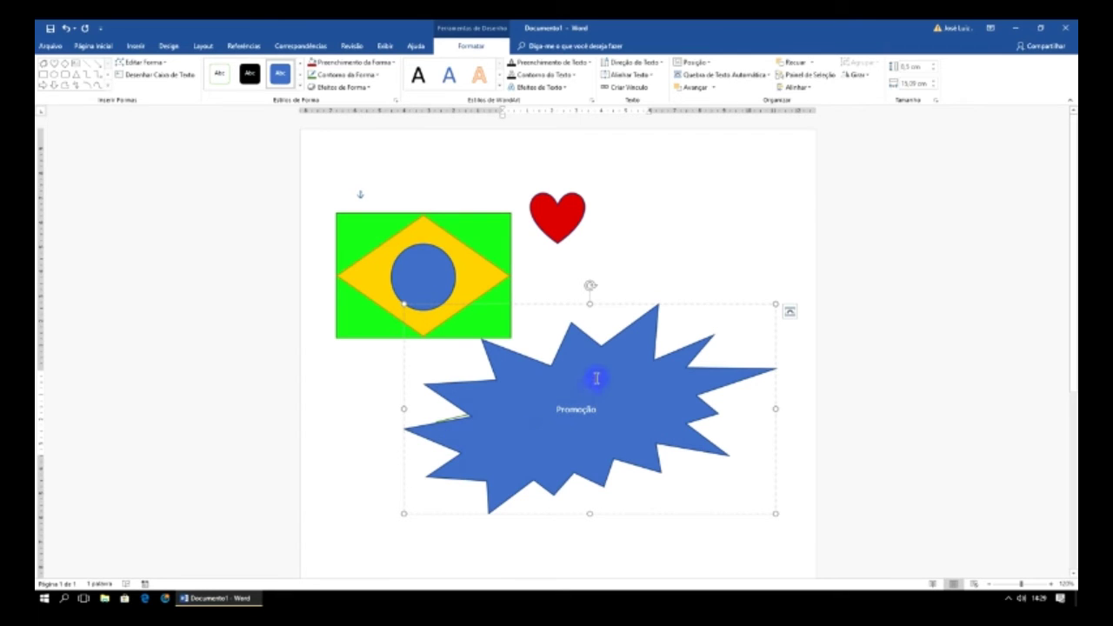
left_click(651, 207)
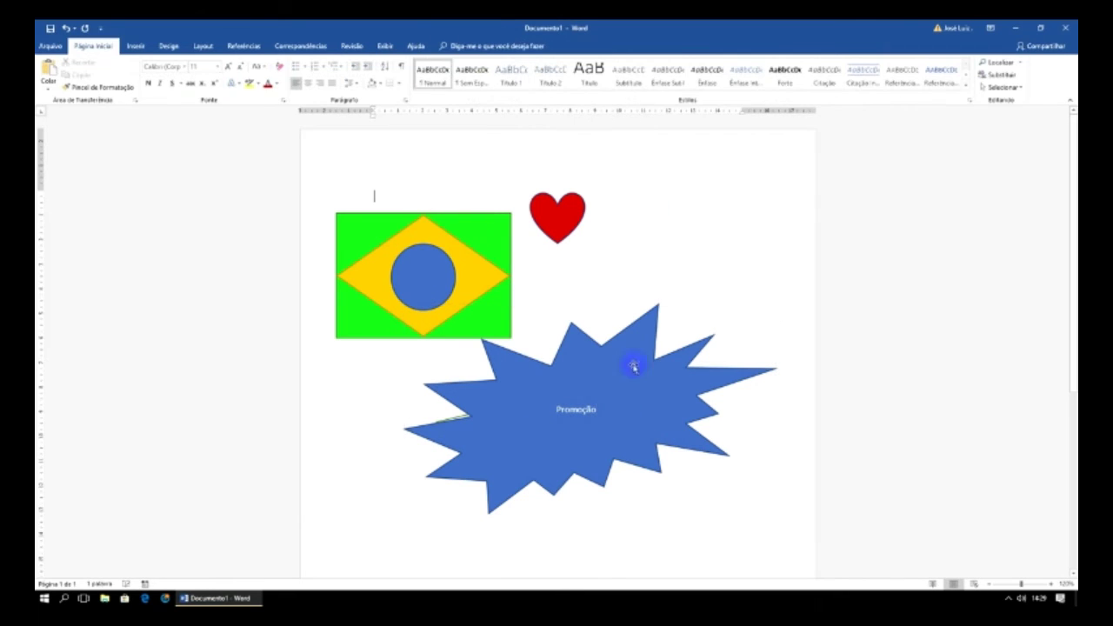
- Format the Promoção text at font size 36 in red
left_click(583, 406)
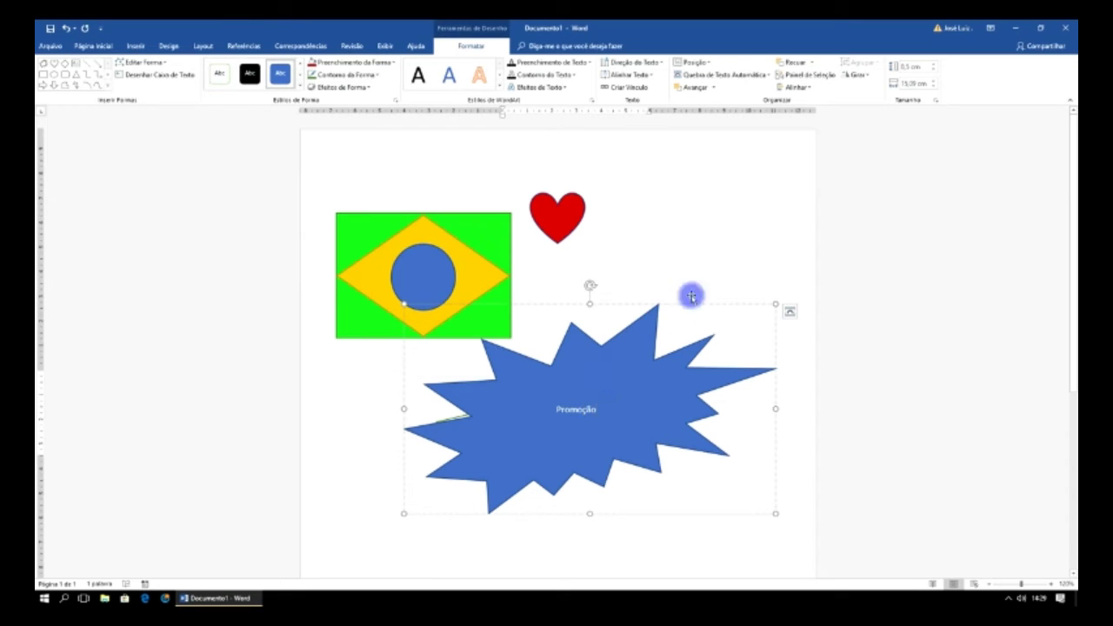
left_click(702, 233)
left_click(617, 355)
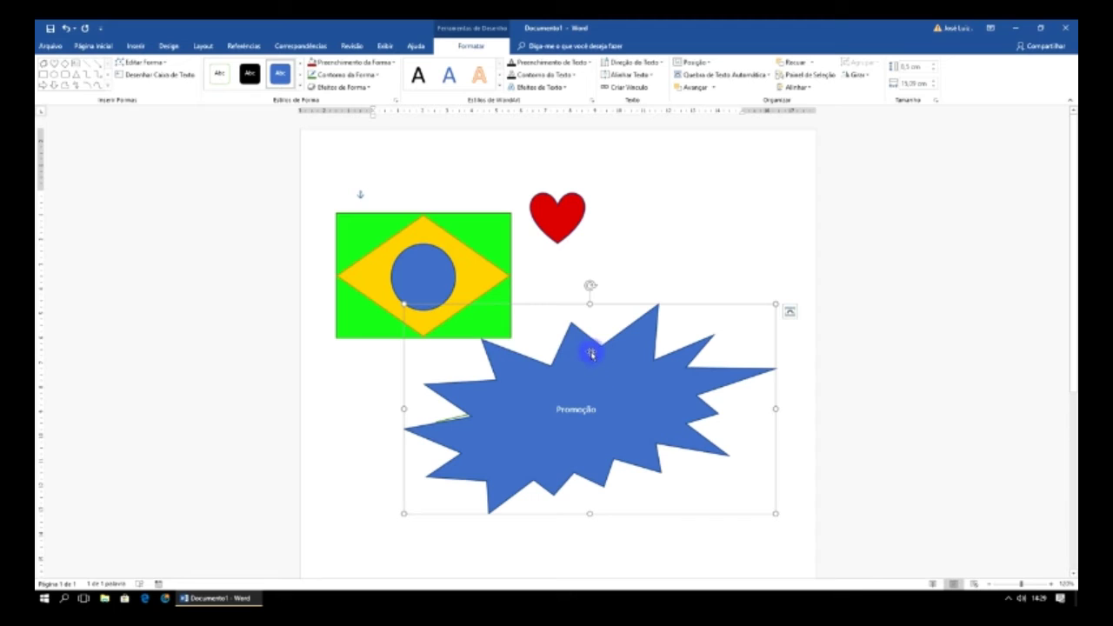
left_click(103, 47)
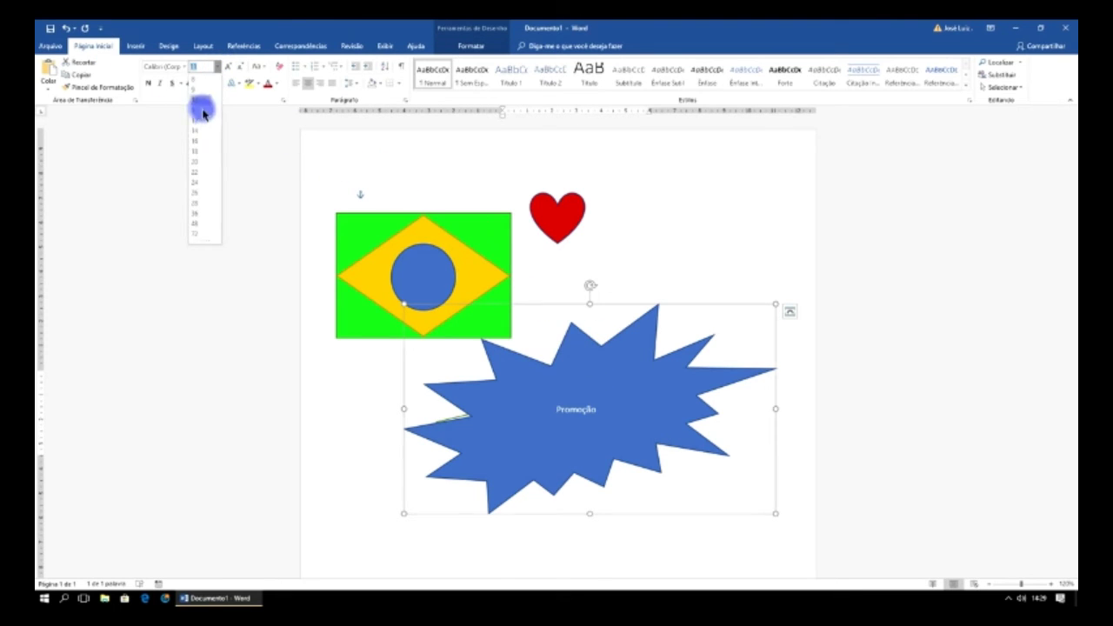
left_click(203, 214)
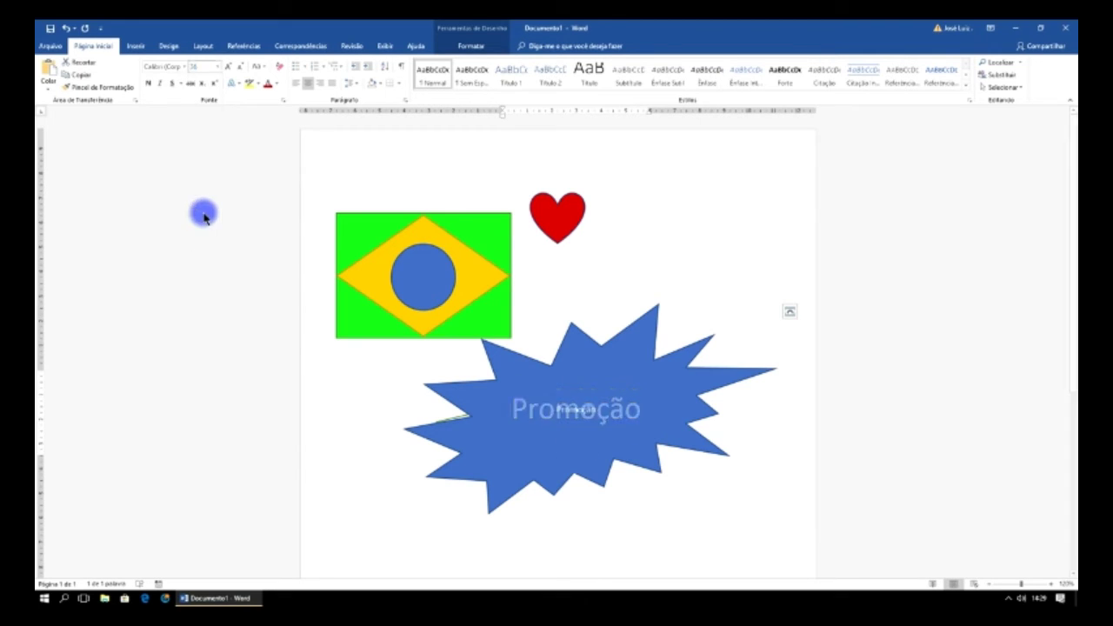
left_click(277, 84)
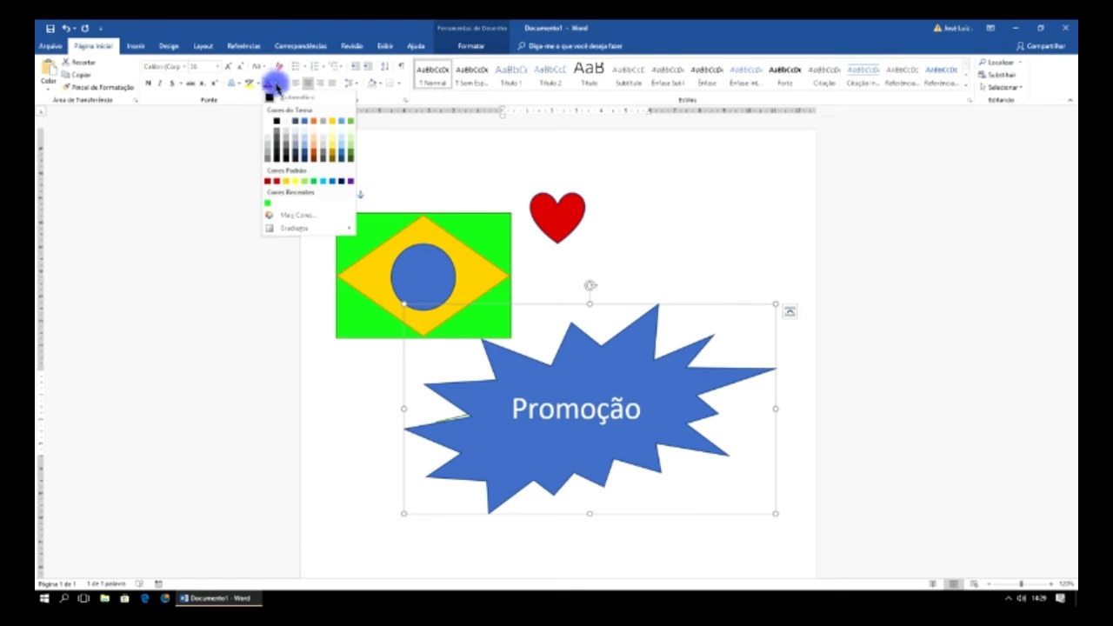
left_click(276, 182)
- Shrink the starburst and move it up beside the heart
left_click(712, 252)
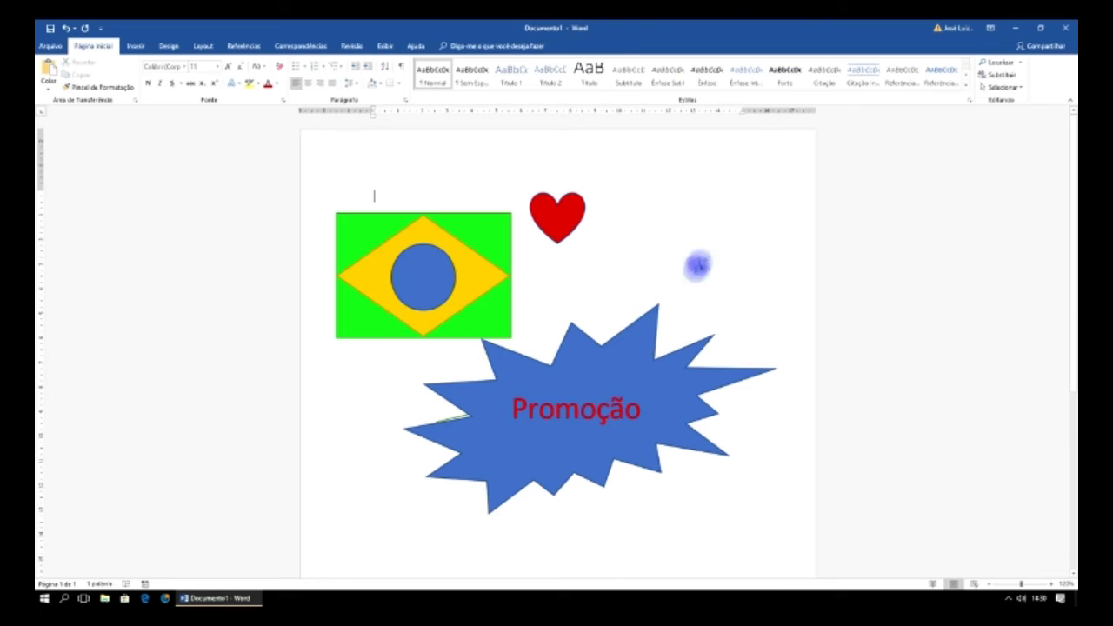
left_click(617, 376)
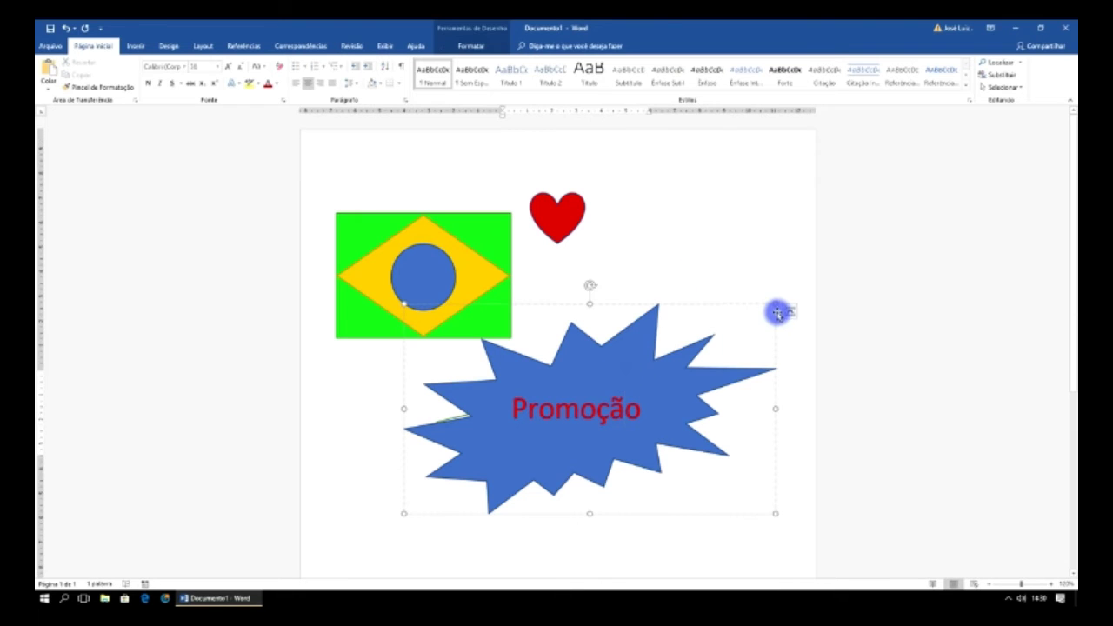
mouse_move(776, 305)
left_mouse_down()
mouse_move(678, 356)
mouse_move(745, 322)
left_mouse_up()
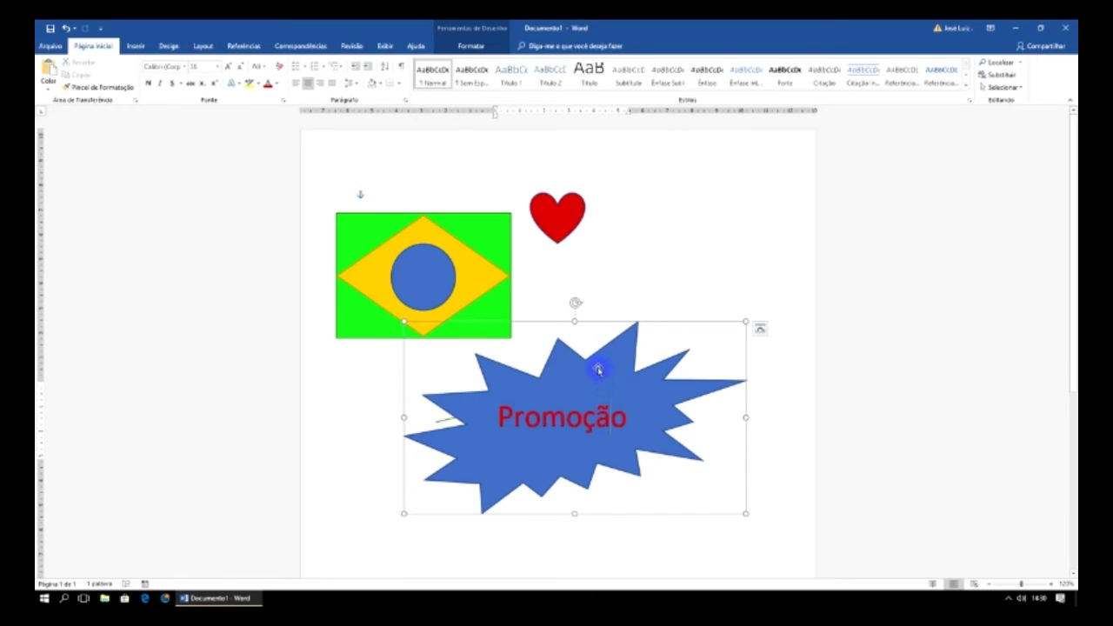
left_click_drag(598, 369, 718, 251)
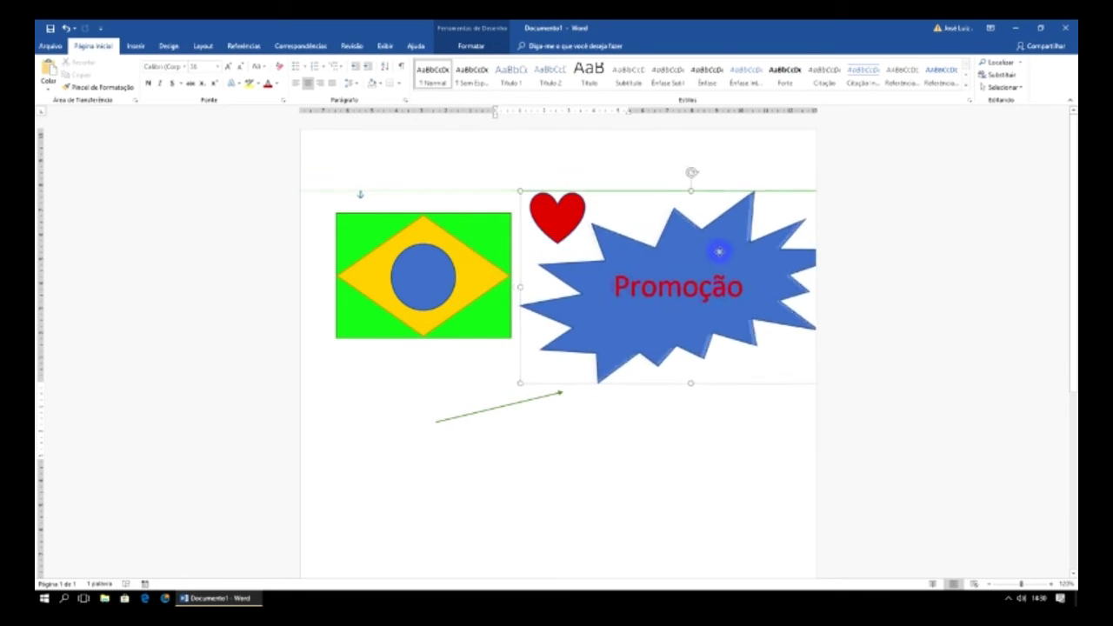
- Type 'Ordem' inside the flag's blue circle as small white text
left_click(450, 374)
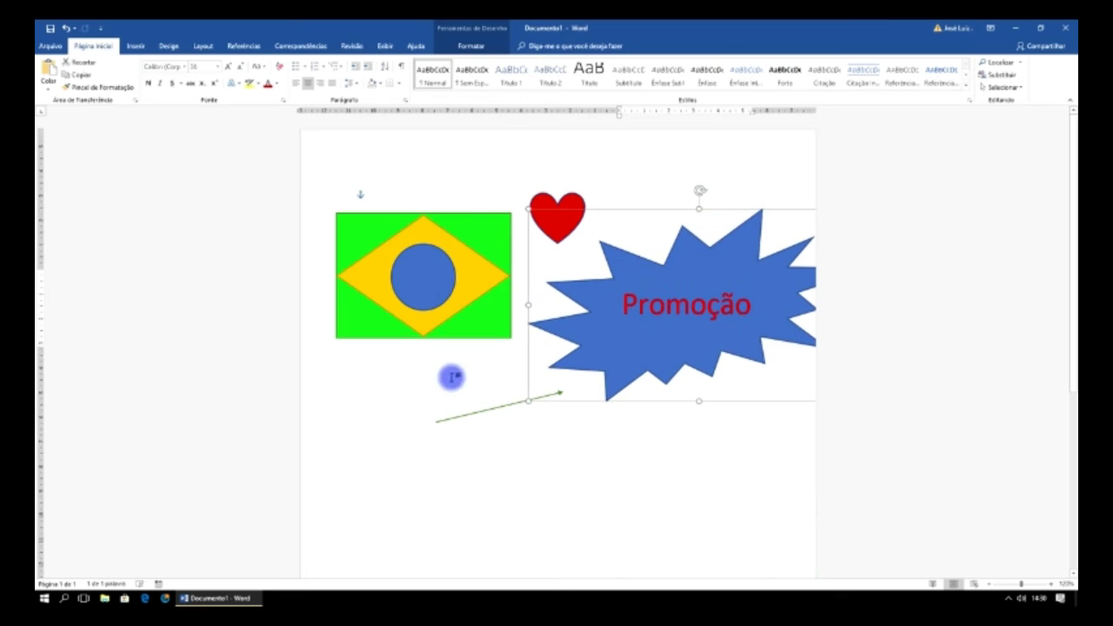
left_click(422, 282)
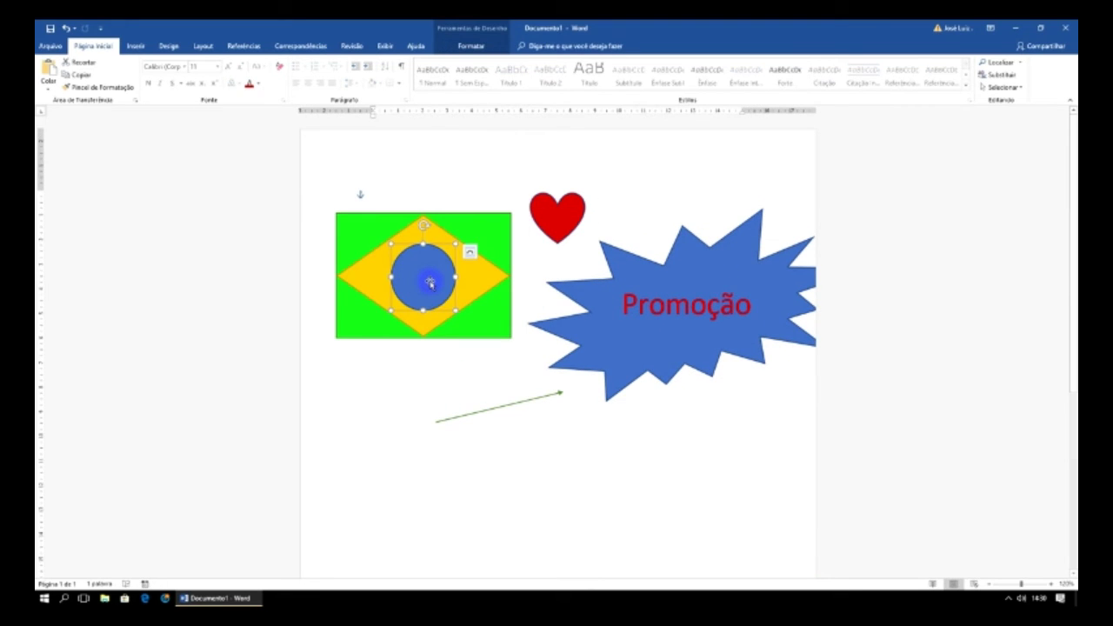
left_click(429, 283)
type("Ordem")
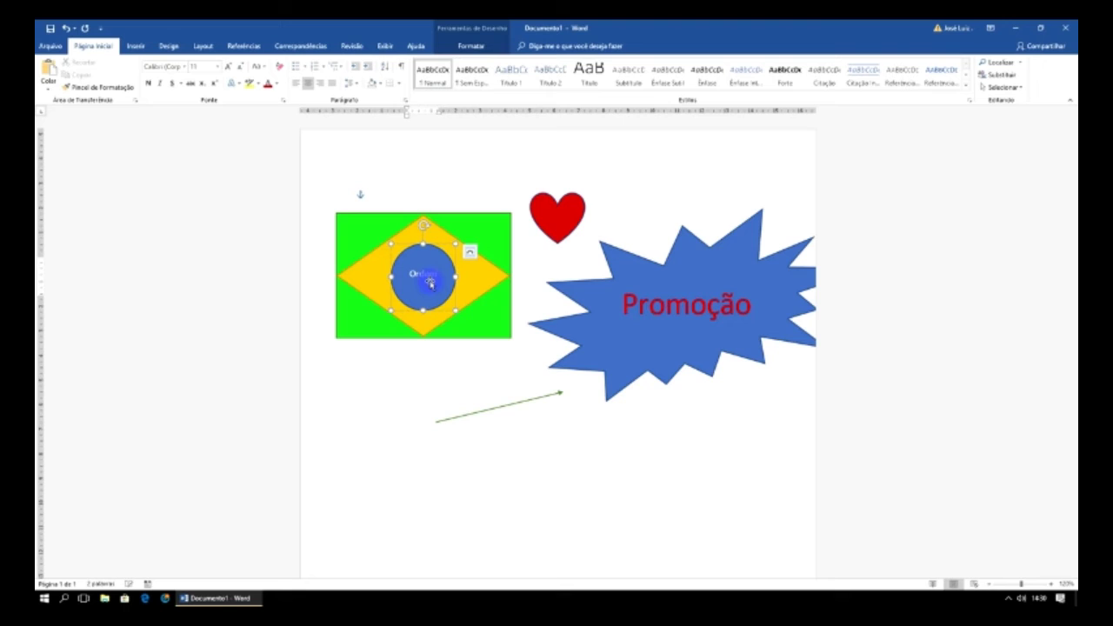
left_click(403, 408)
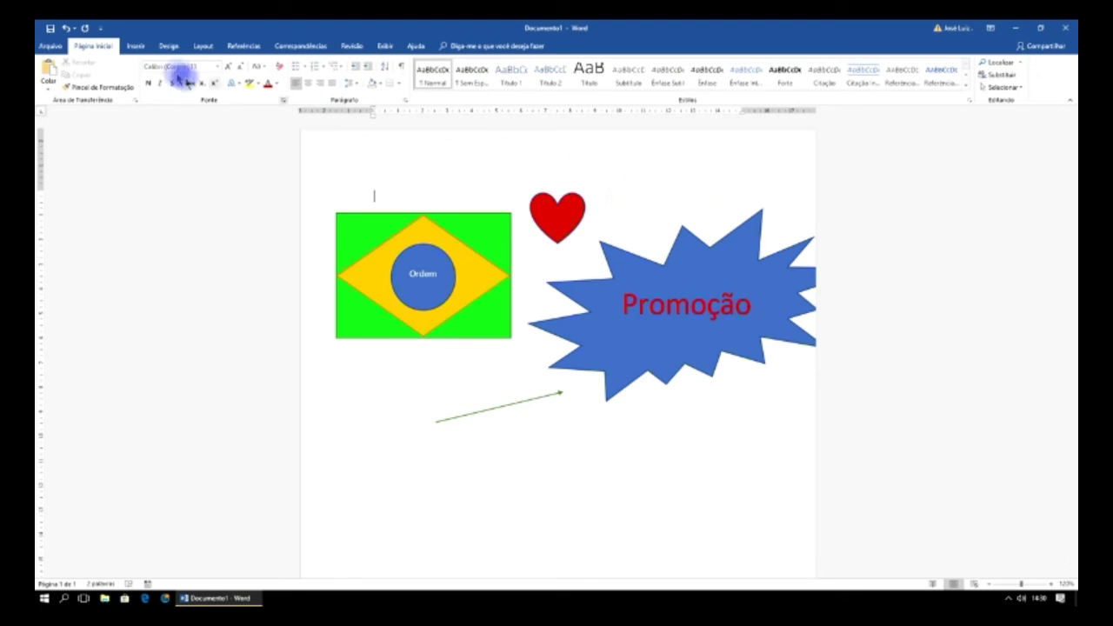
left_click(138, 46)
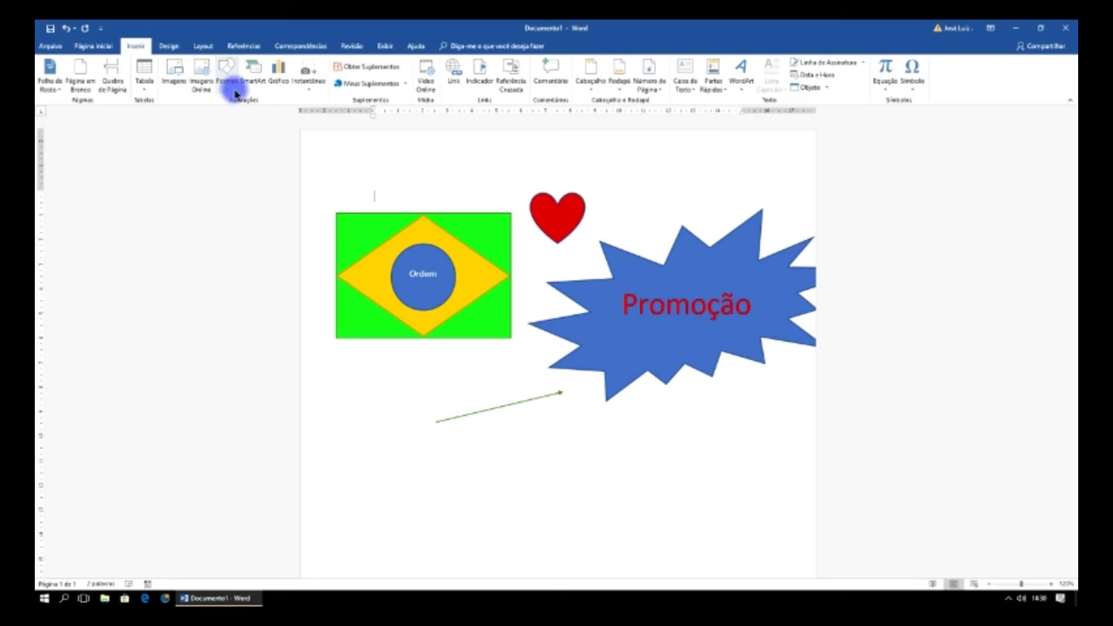
- Draw a cloud thought-bubble callout below the Promoção burst reading 'Hummm que fome!'
left_click(228, 78)
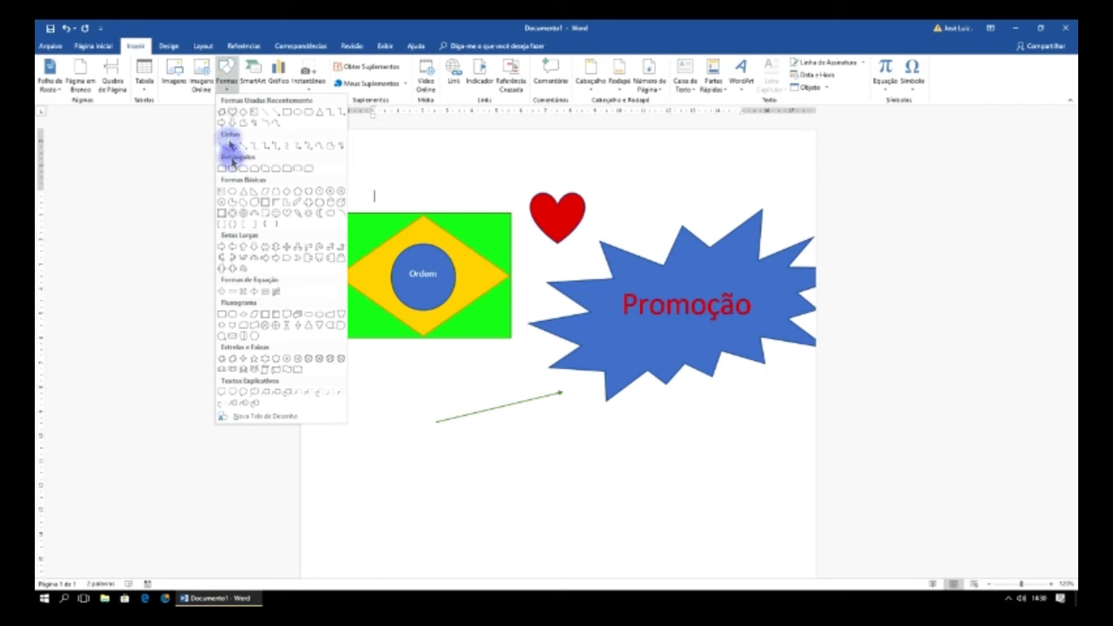
left_click(253, 396)
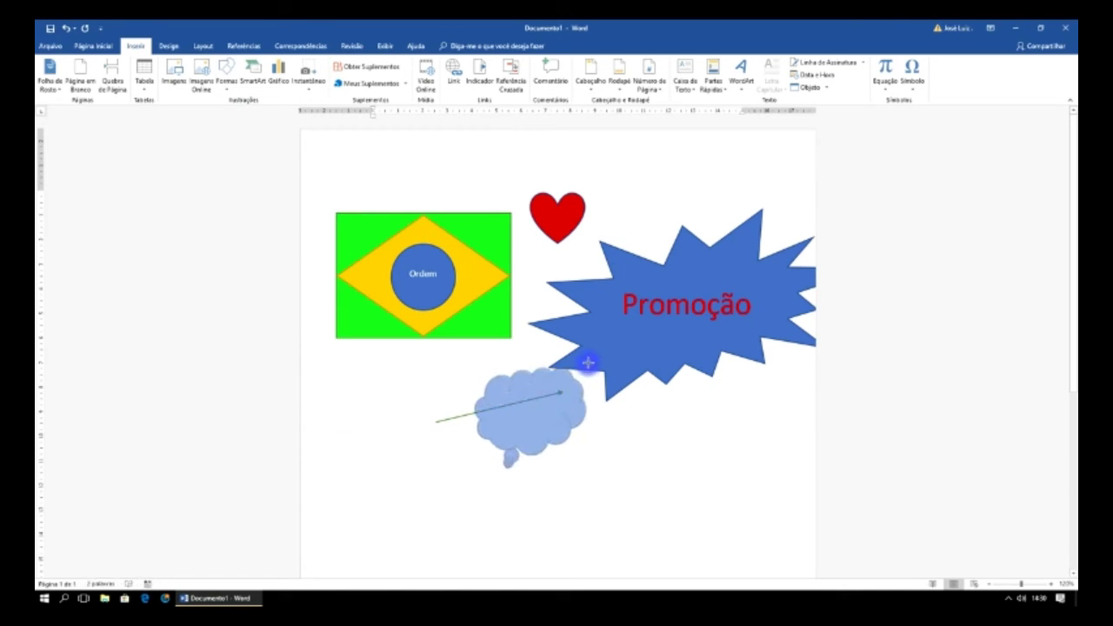
left_click_drag(473, 453, 589, 361)
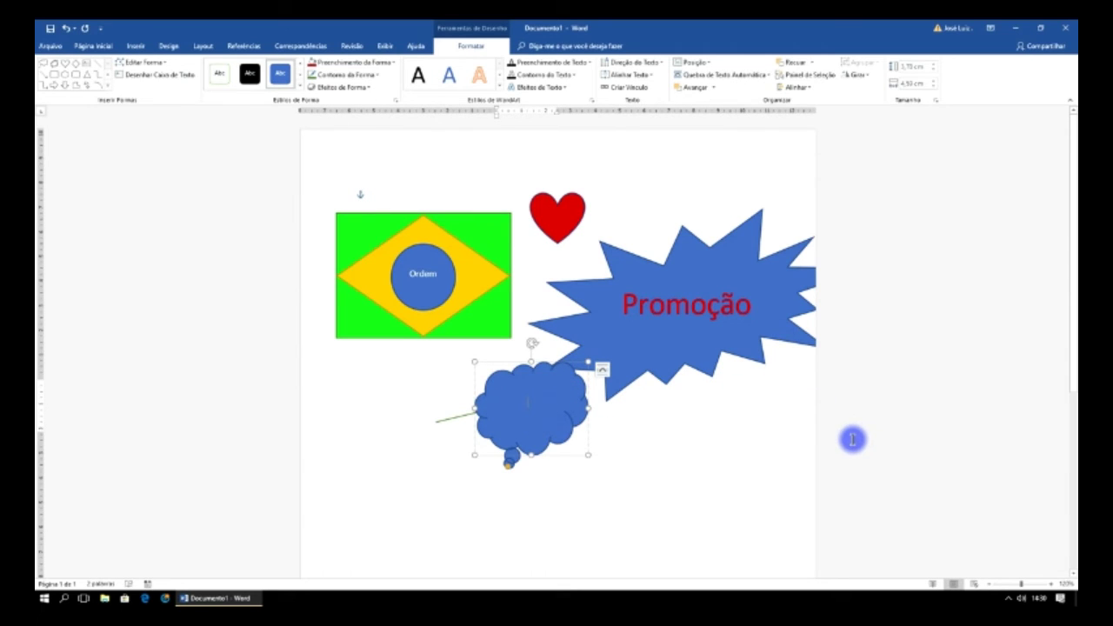
type("Hummm que fome!")
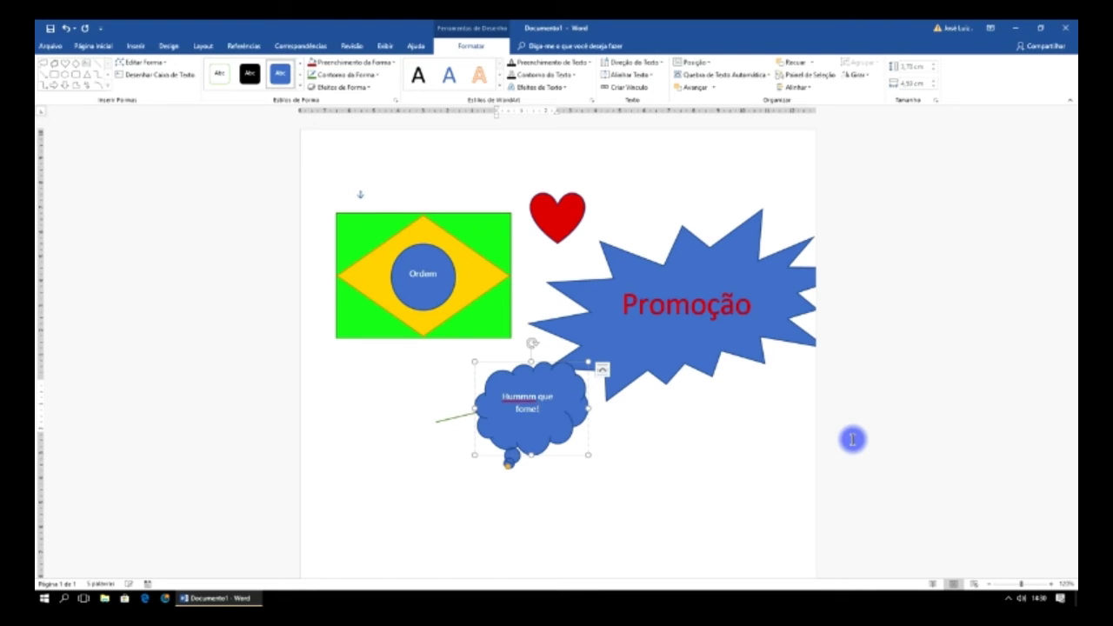
left_click(725, 445)
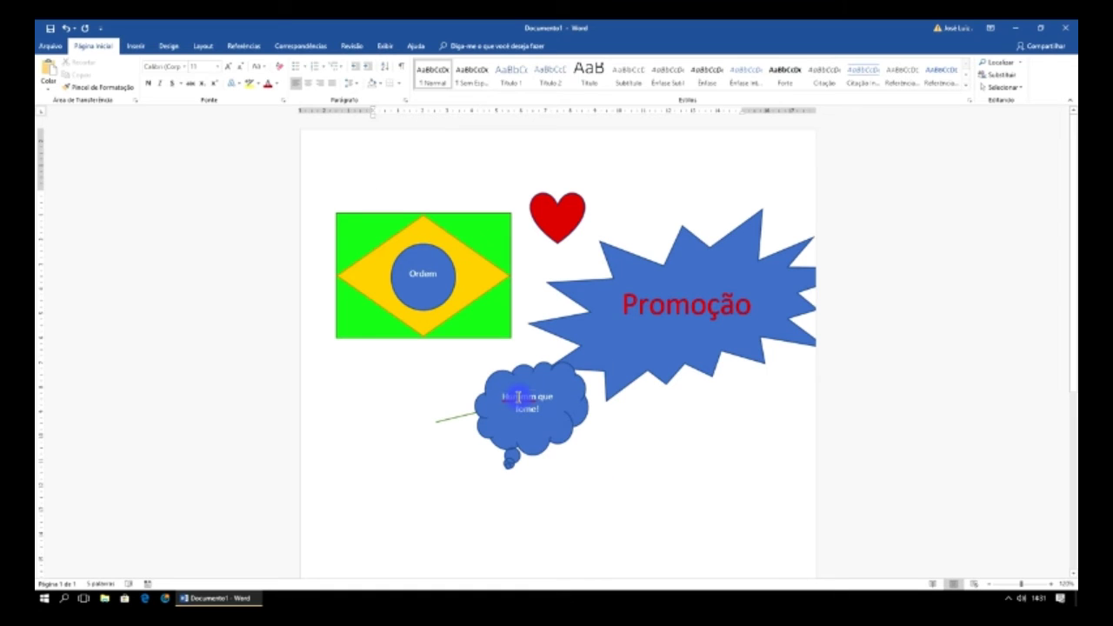
- Move the 'Hummm que fome!' cloud below and right of the green arrow
right_click(518, 397)
left_click(481, 250)
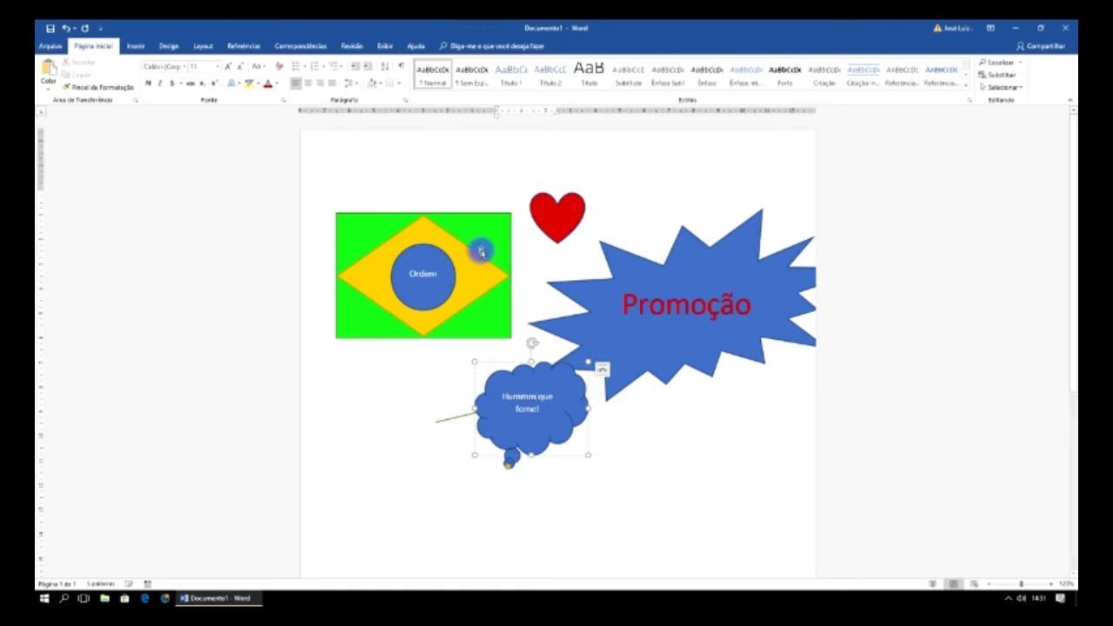
left_click(662, 469)
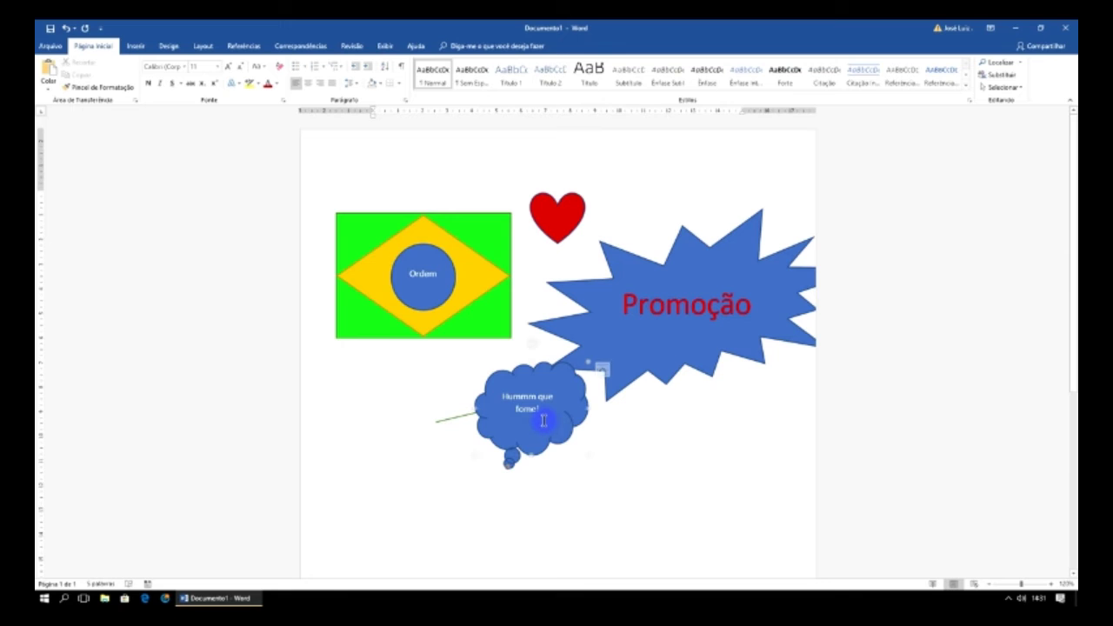
left_click(543, 420)
left_click_drag(558, 434, 590, 480)
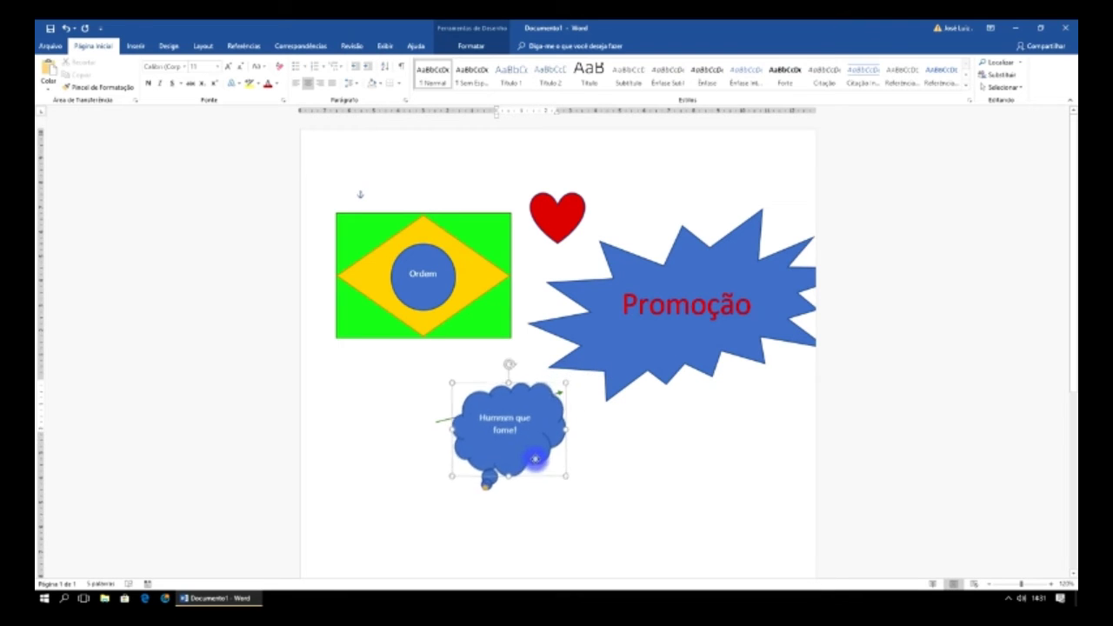
left_click(684, 459)
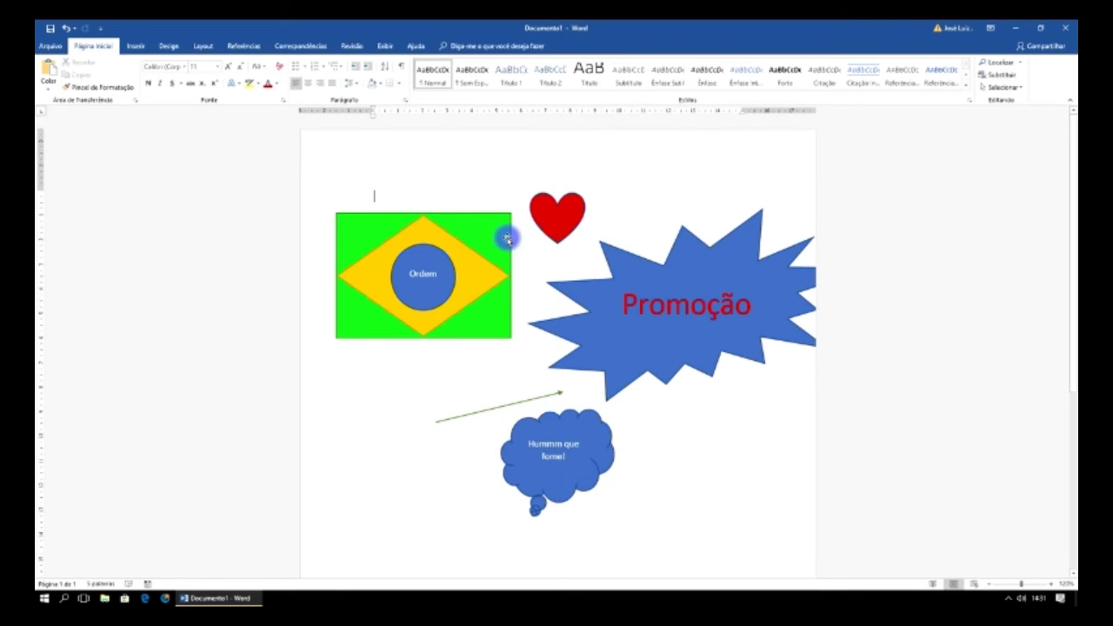
left_click(136, 45)
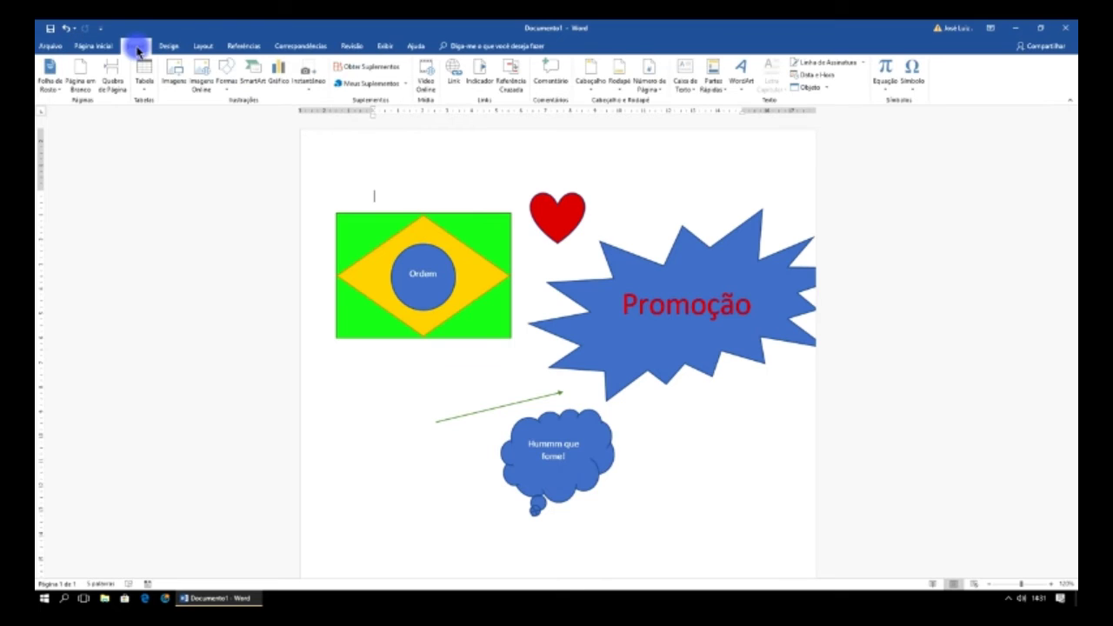
- Draw a small blue starburst left of the green arrow
left_click(224, 87)
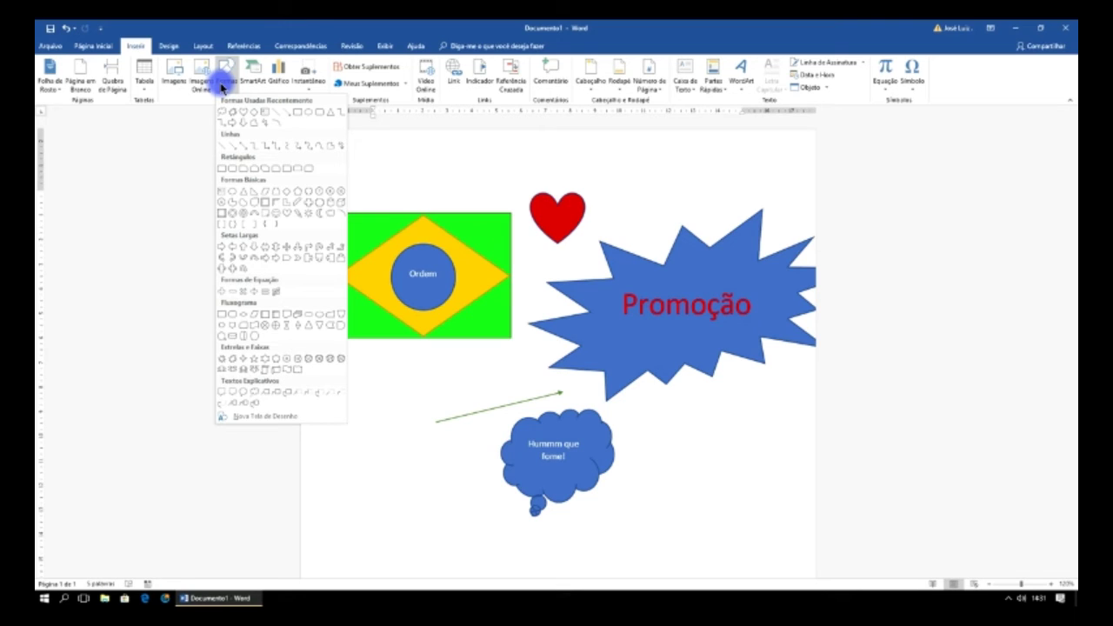
left_click(308, 365)
left_click_drag(348, 400, 433, 459)
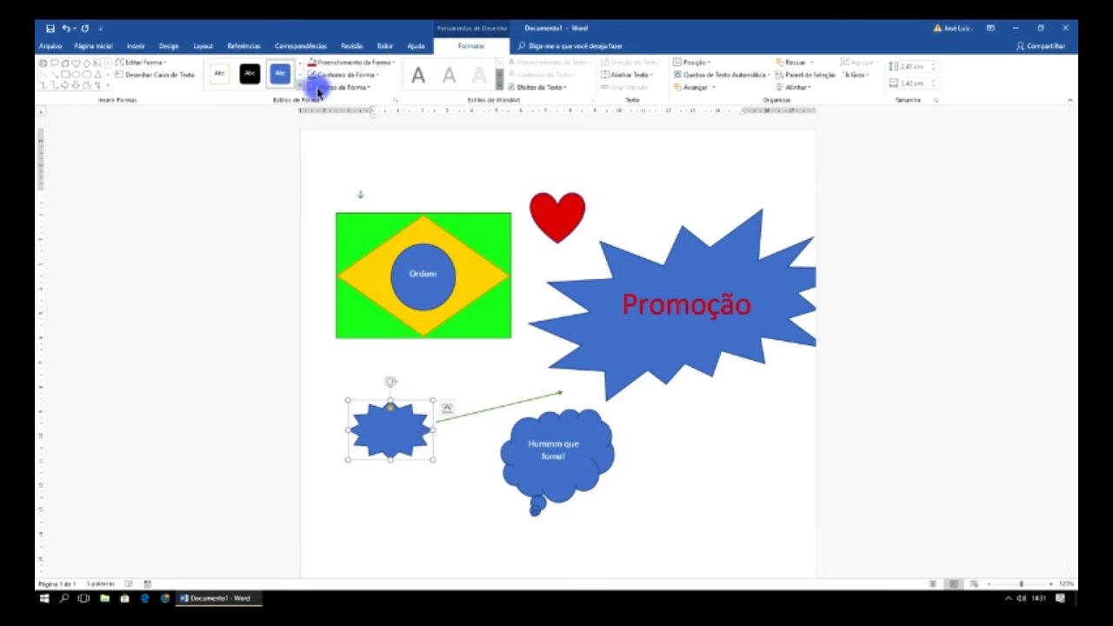
- Draw a five-point star at the lower right of the page
left_click(133, 47)
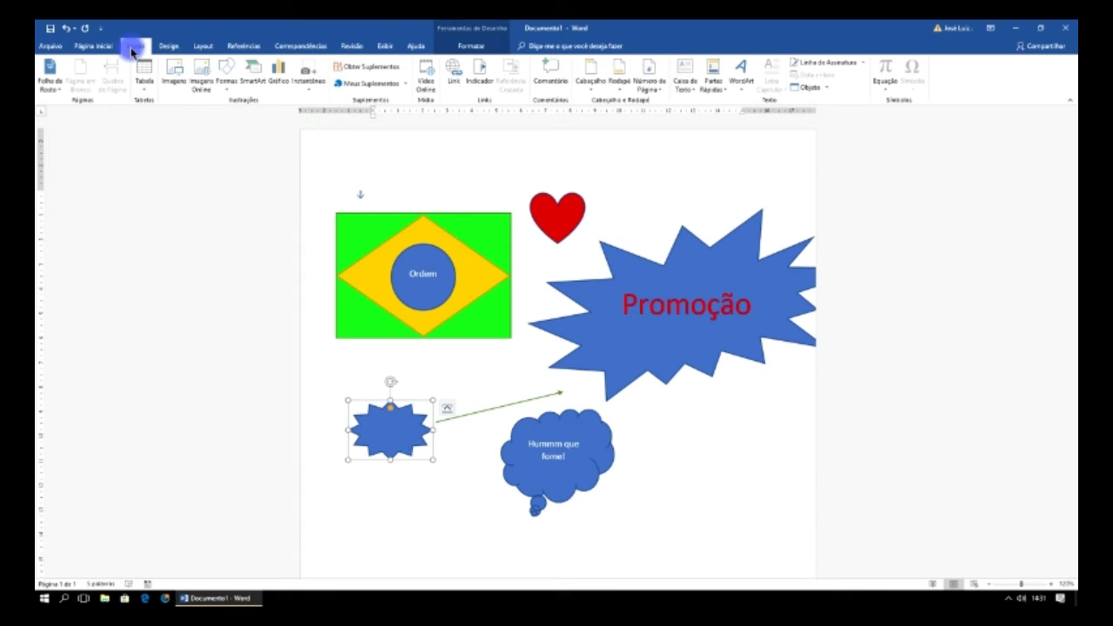
left_click(222, 77)
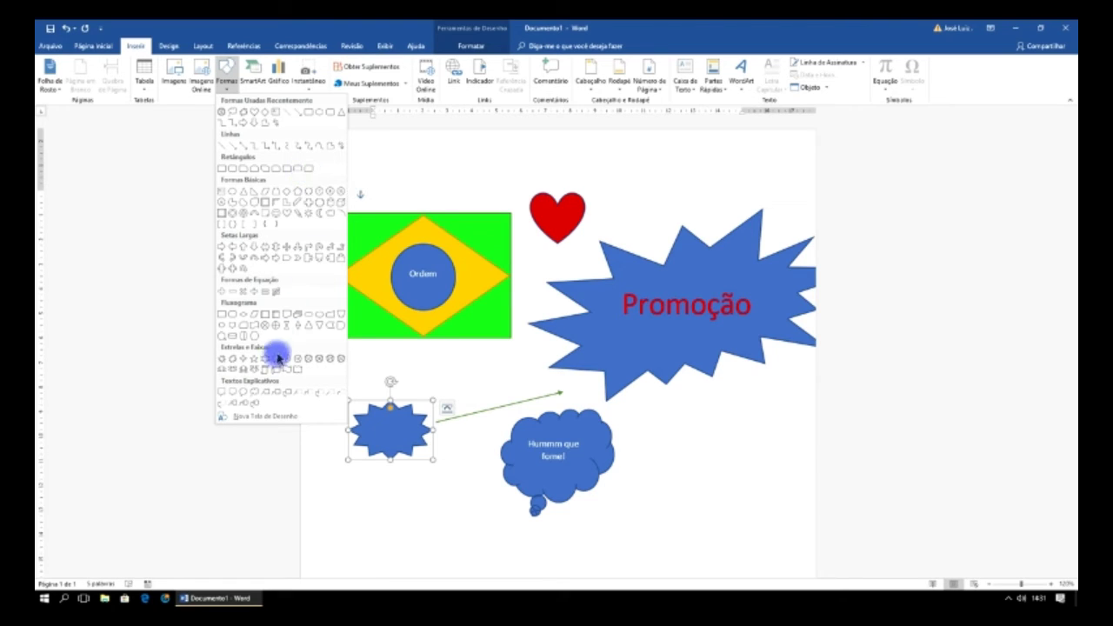
left_click(255, 365)
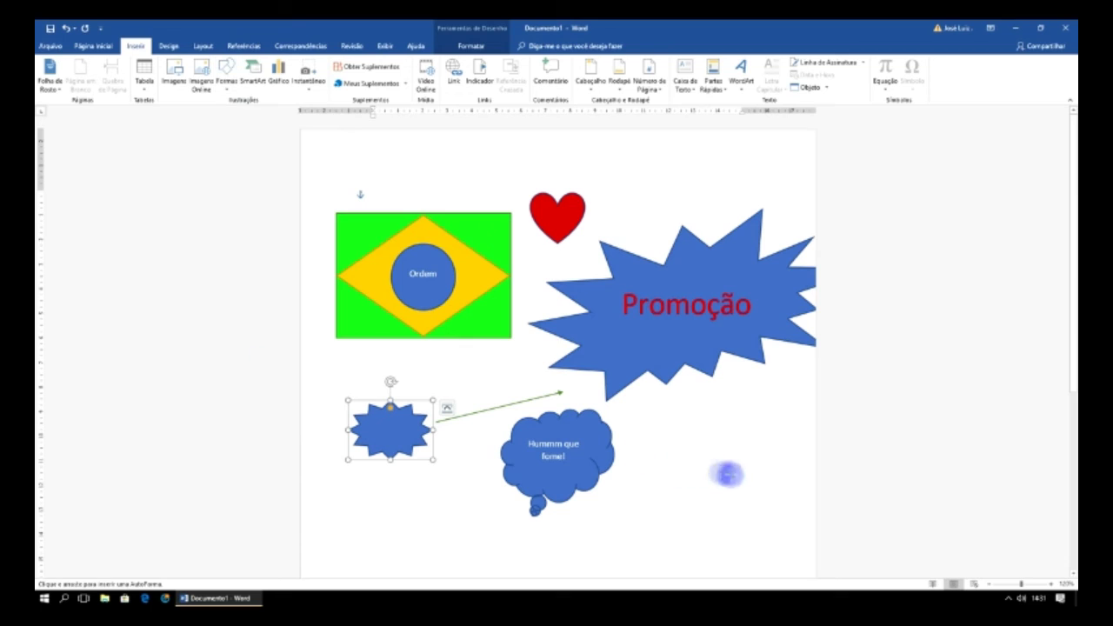
left_click_drag(682, 437, 738, 477)
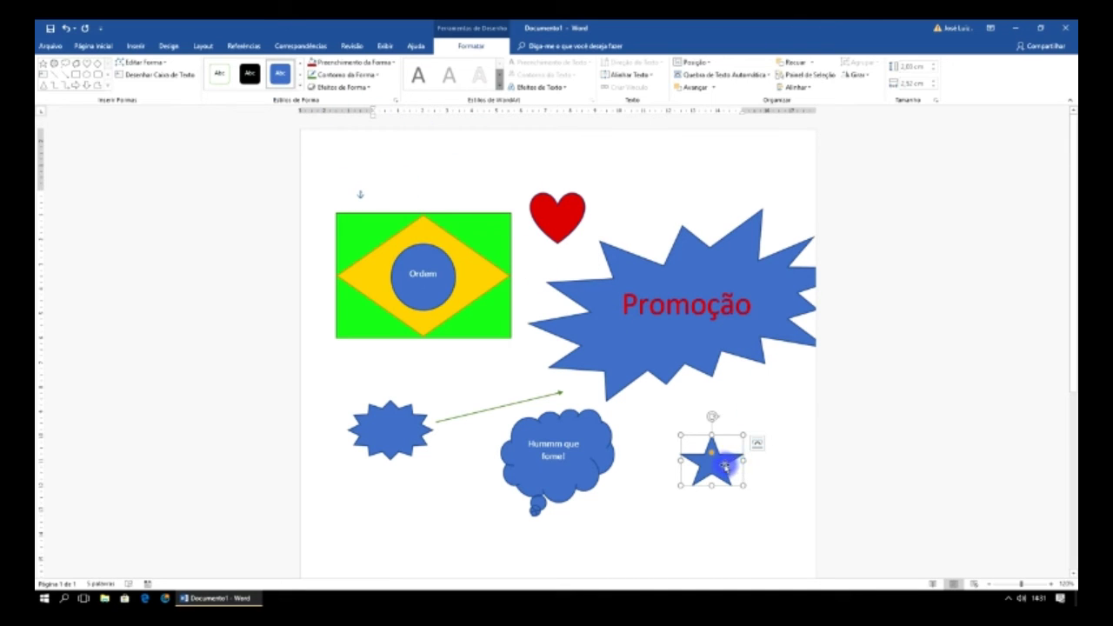
left_click_drag(724, 467, 699, 472)
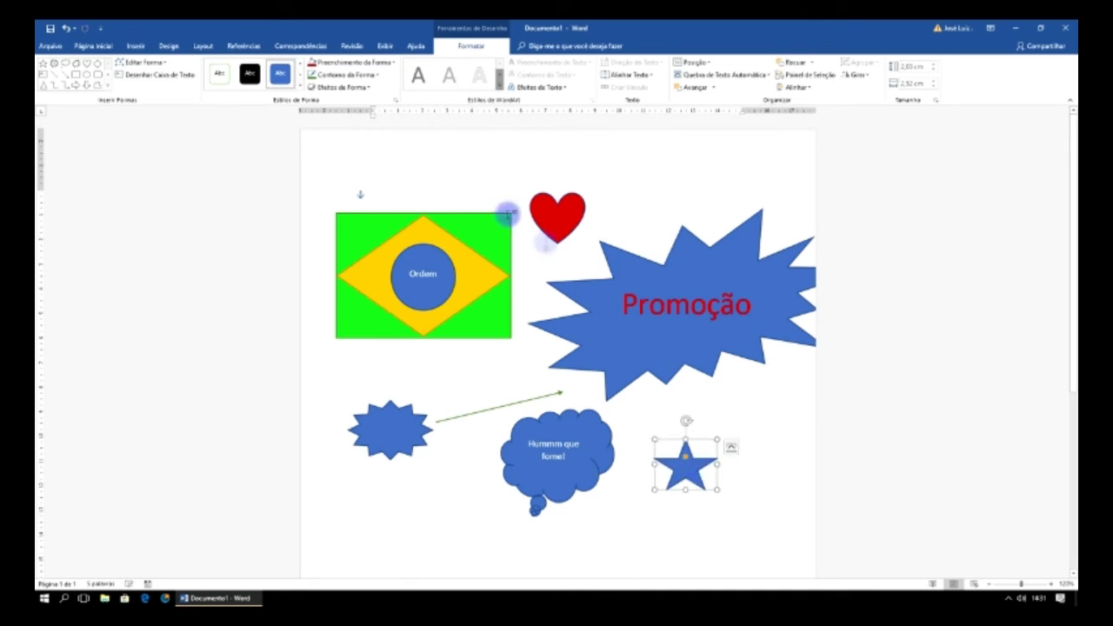
- Apply the orange shape style to the star and place it beside the cloud bubble
left_click(299, 87)
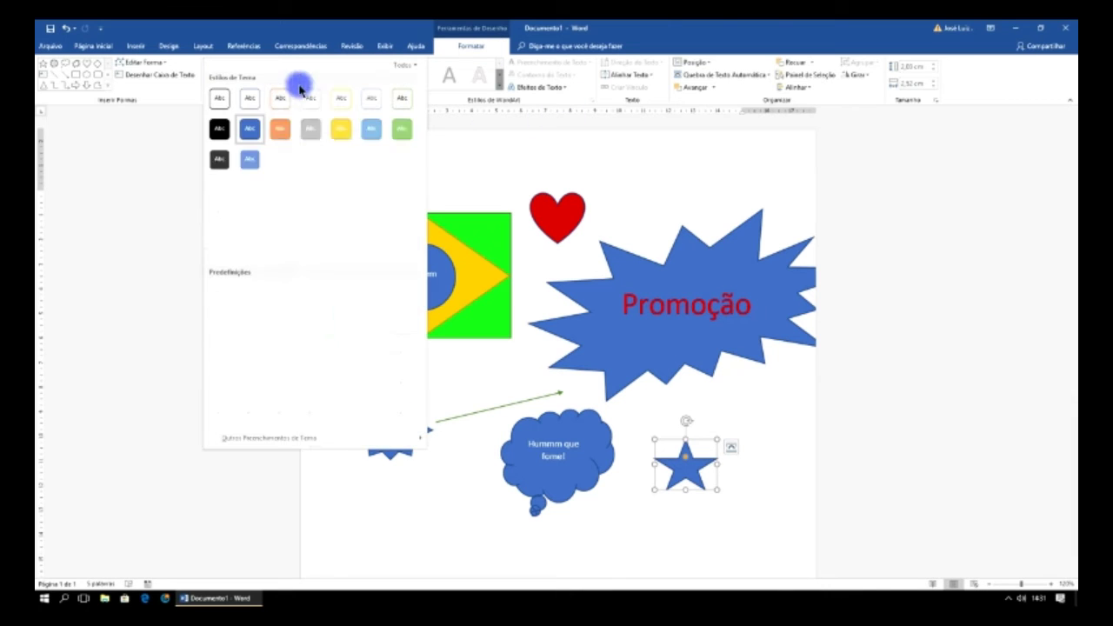
left_click(280, 143)
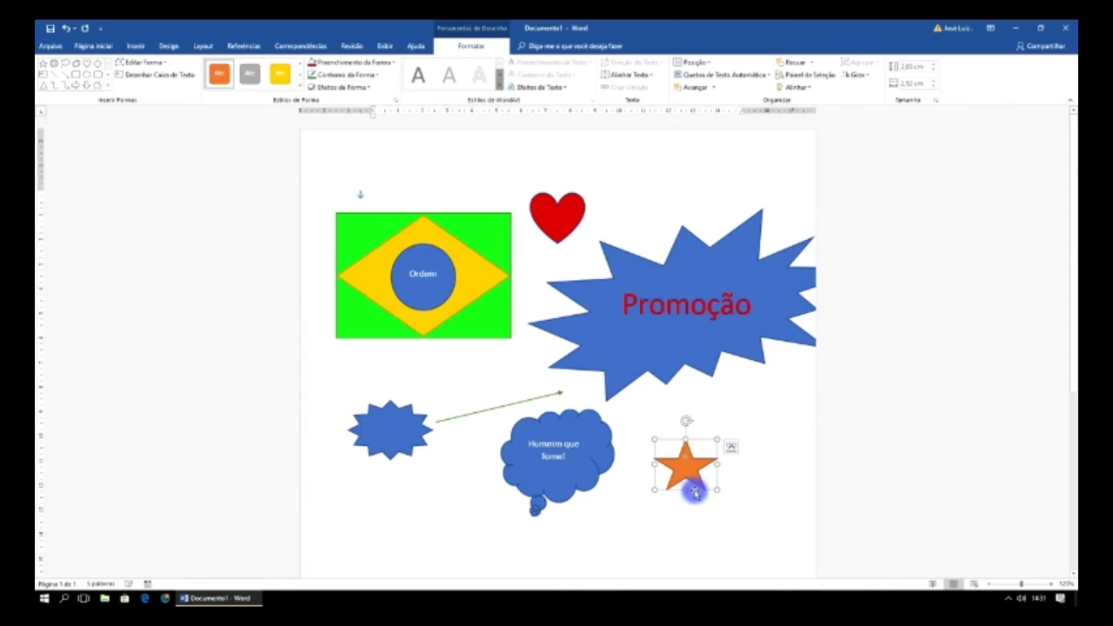
mouse_move(695, 477)
left_mouse_down()
mouse_move(606, 451)
mouse_move(618, 451)
left_mouse_up()
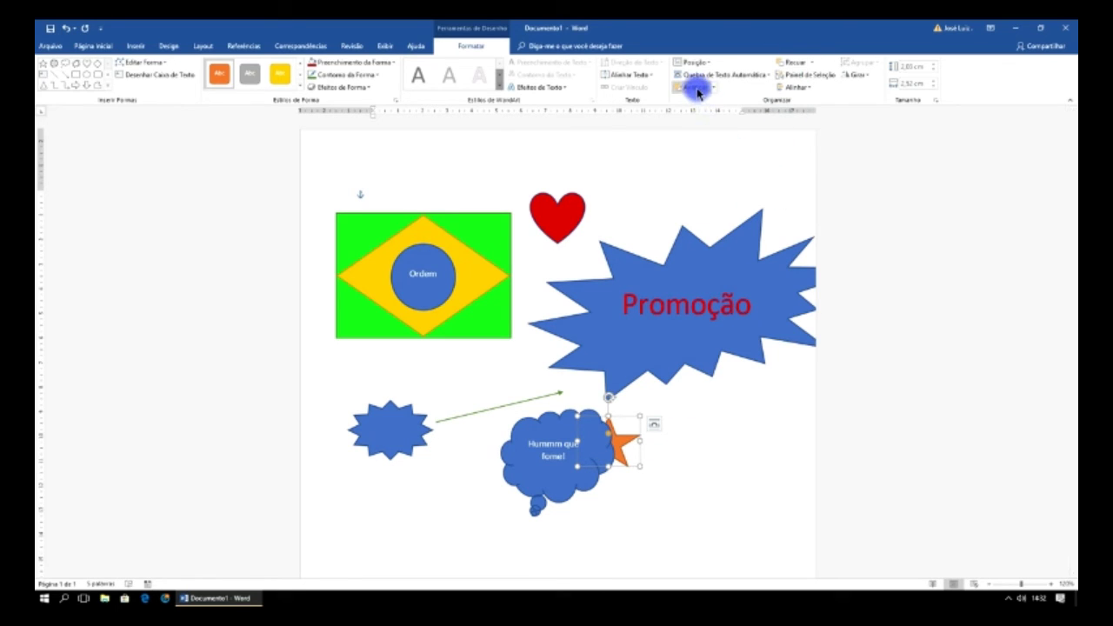
left_click(622, 167)
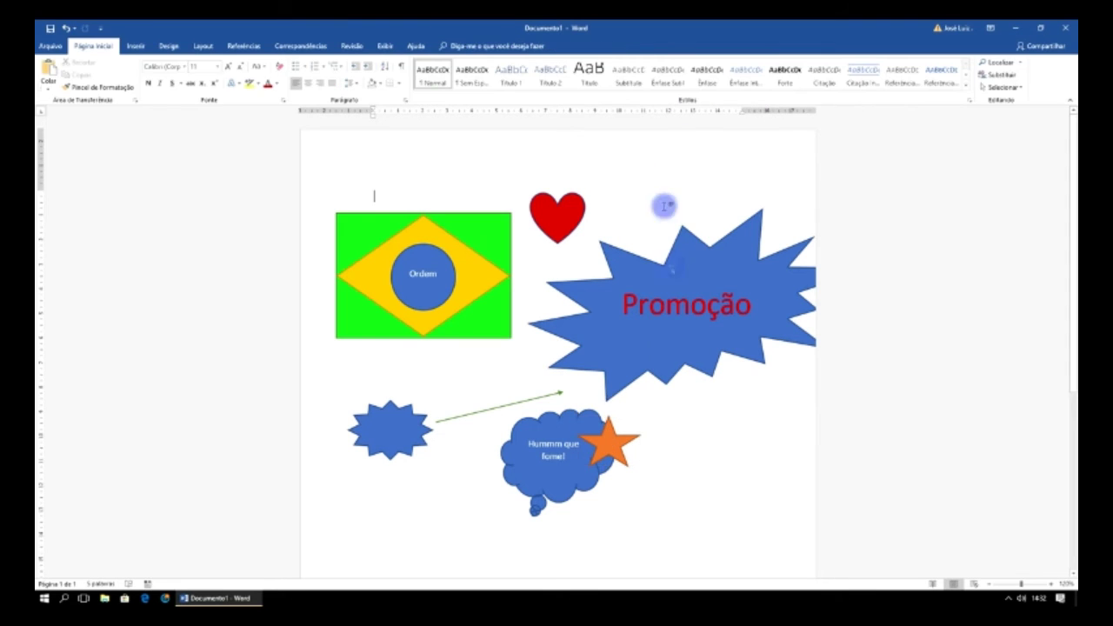
left_click(608, 441)
left_click_drag(608, 442, 633, 449)
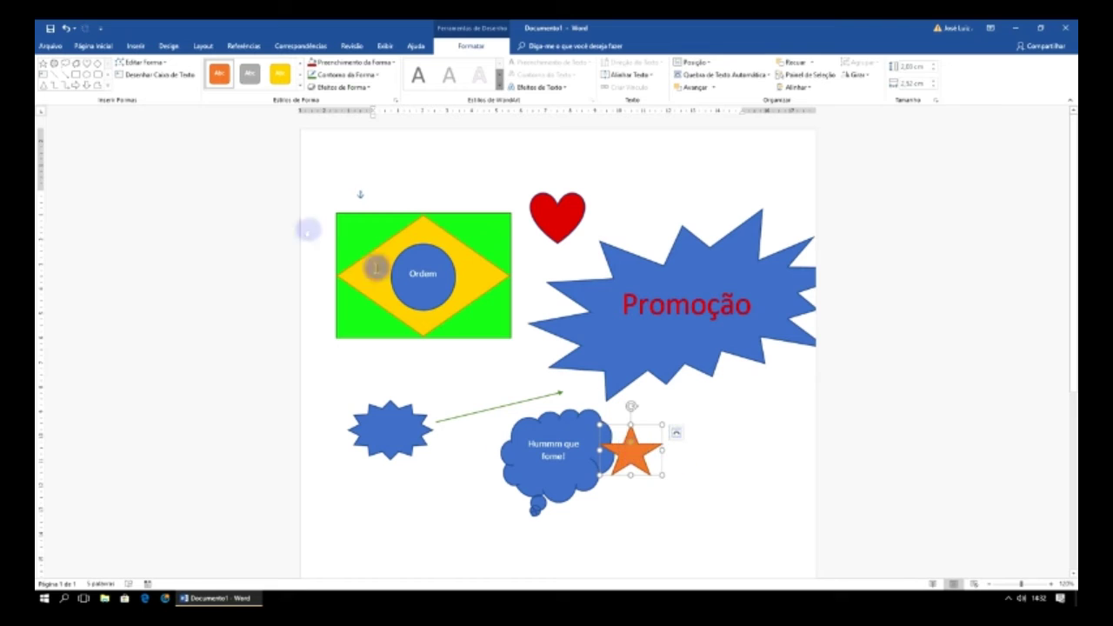
left_click(136, 46)
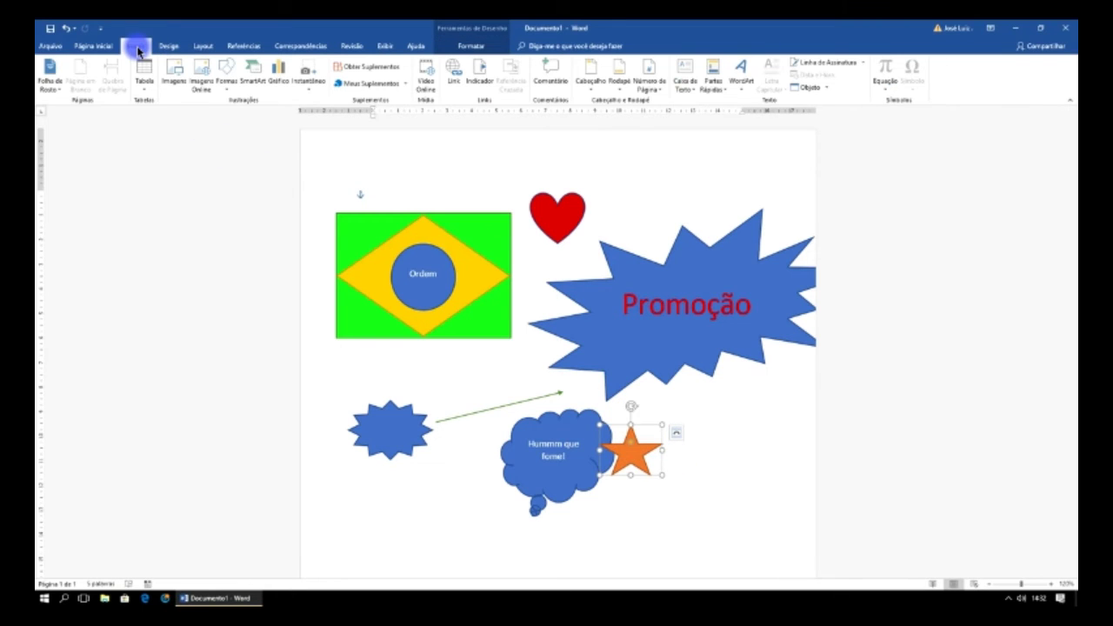
left_click(225, 76)
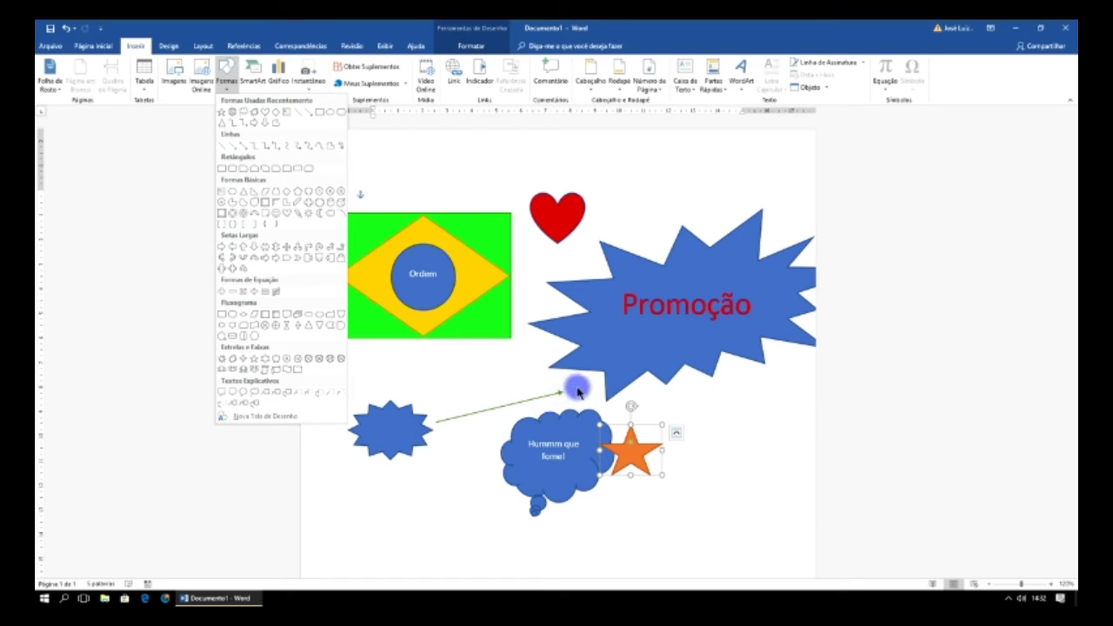
- Shorten the green arrow's right end and draw a small blue plus sign below the flag
left_click_drag(572, 394, 554, 396)
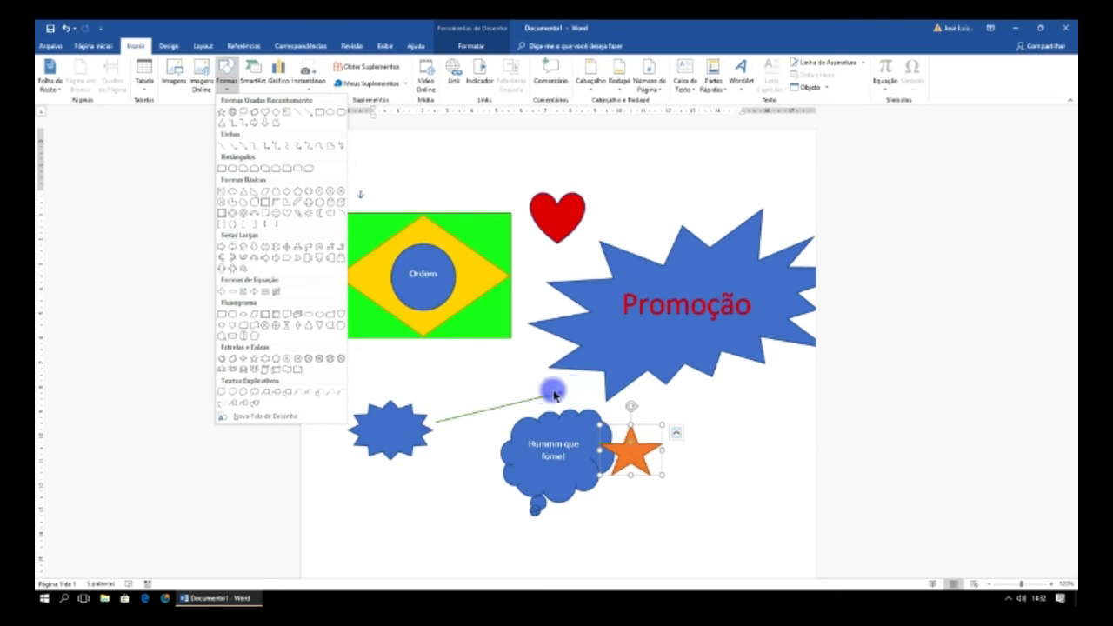
left_click(457, 485)
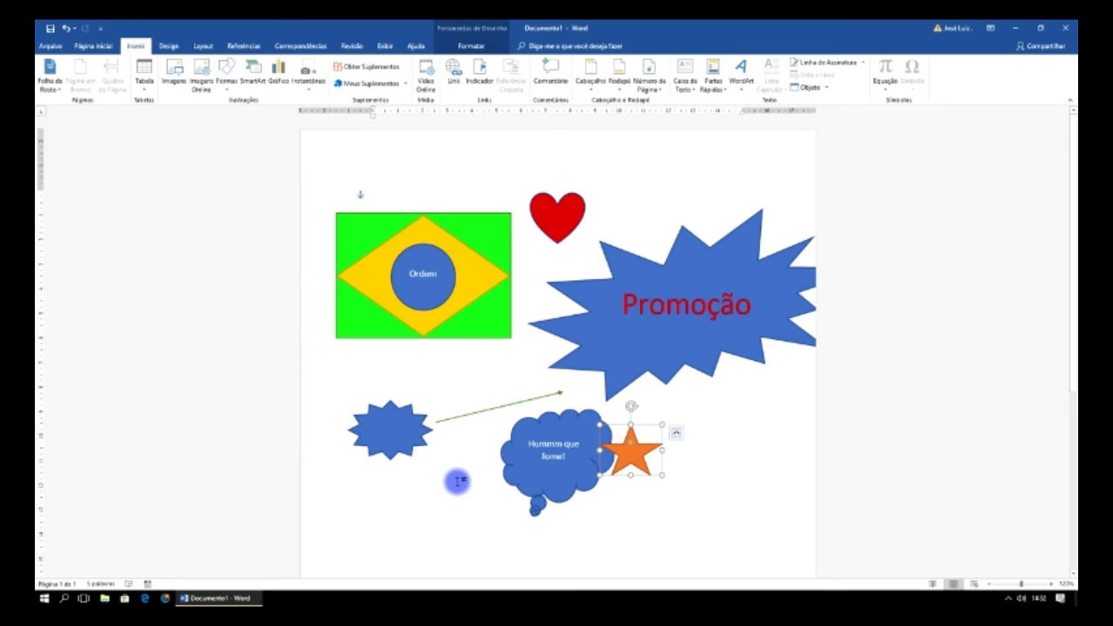
left_click(227, 81)
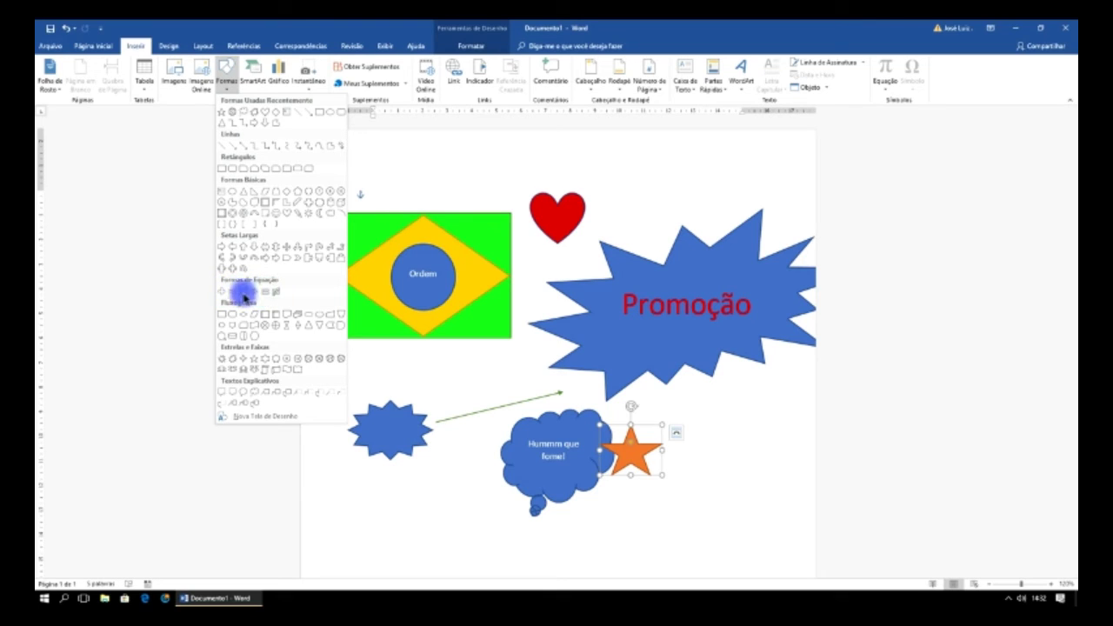
left_click(224, 295)
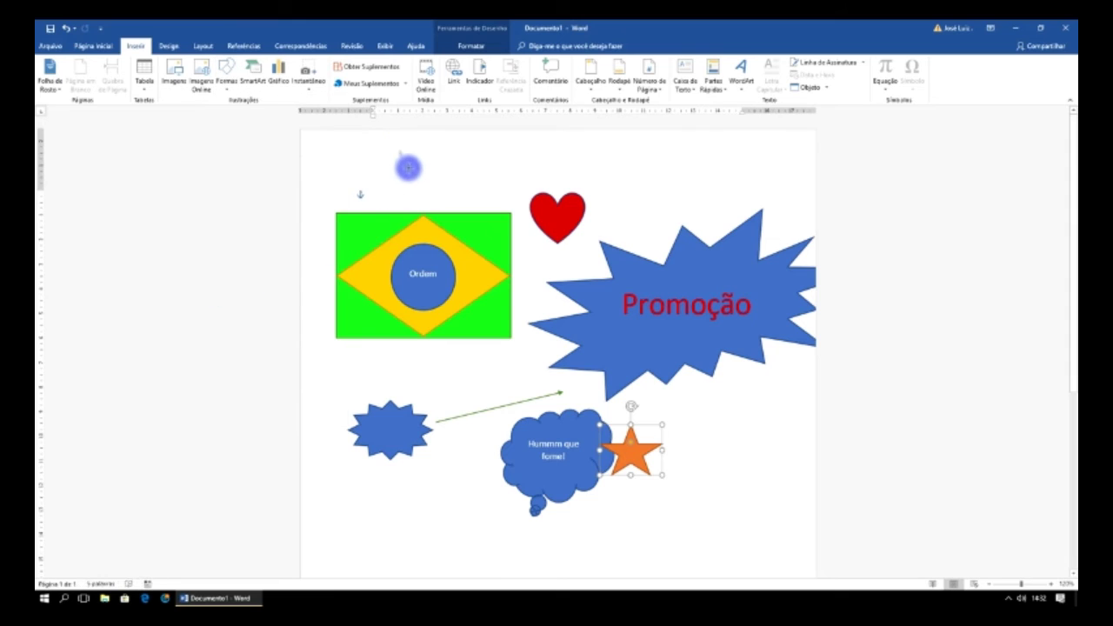
mouse_move(421, 179)
left_mouse_down()
mouse_move(398, 151)
mouse_move(467, 382)
left_mouse_up()
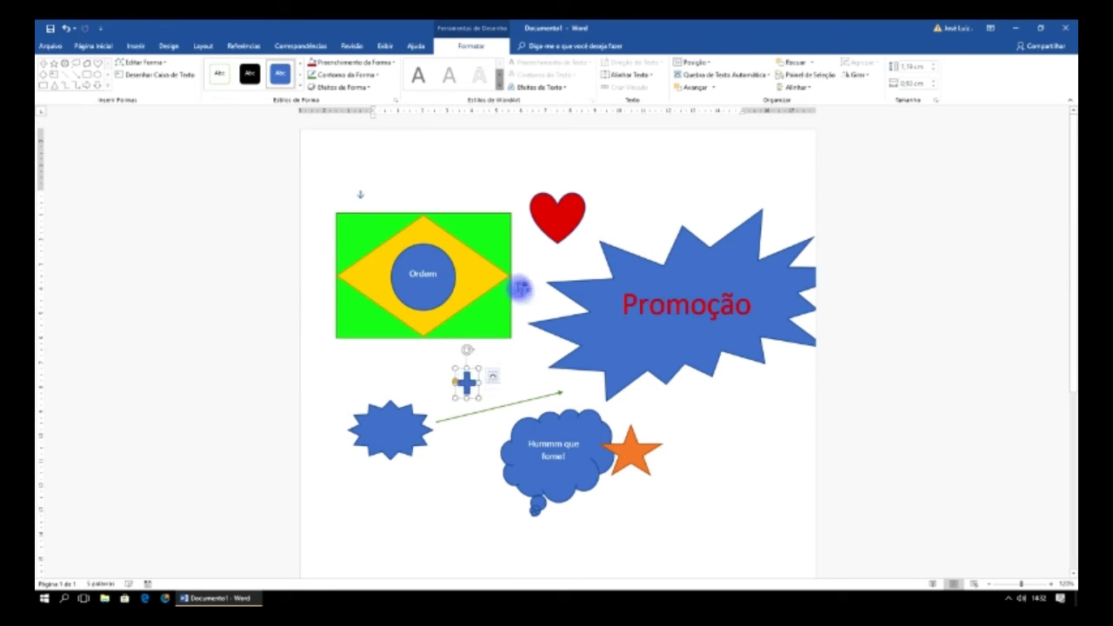
left_click(520, 285)
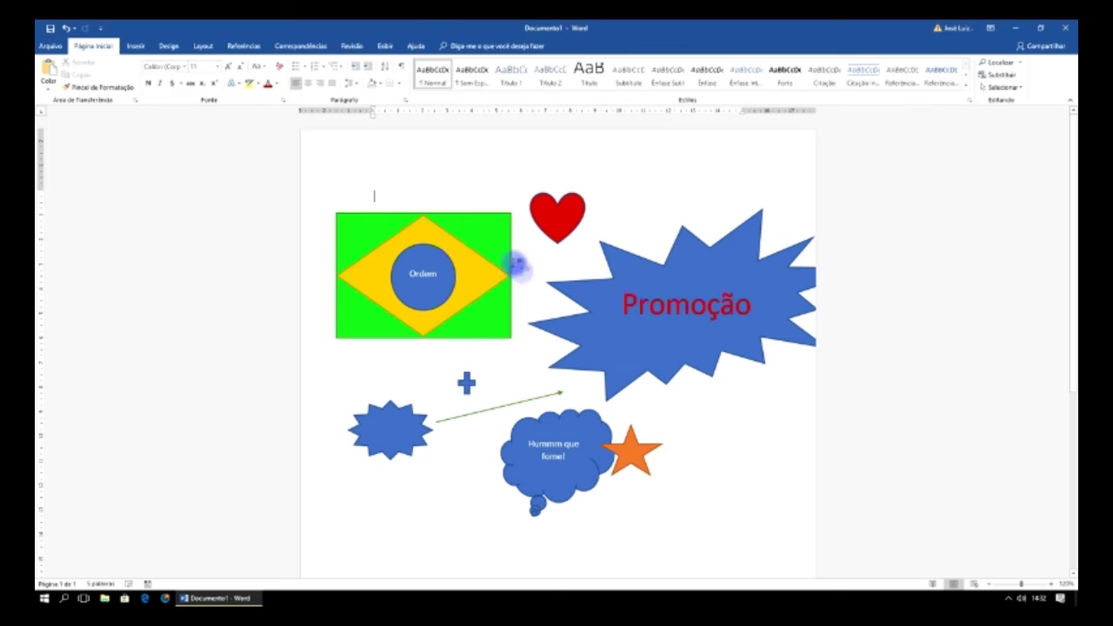
left_click(137, 46)
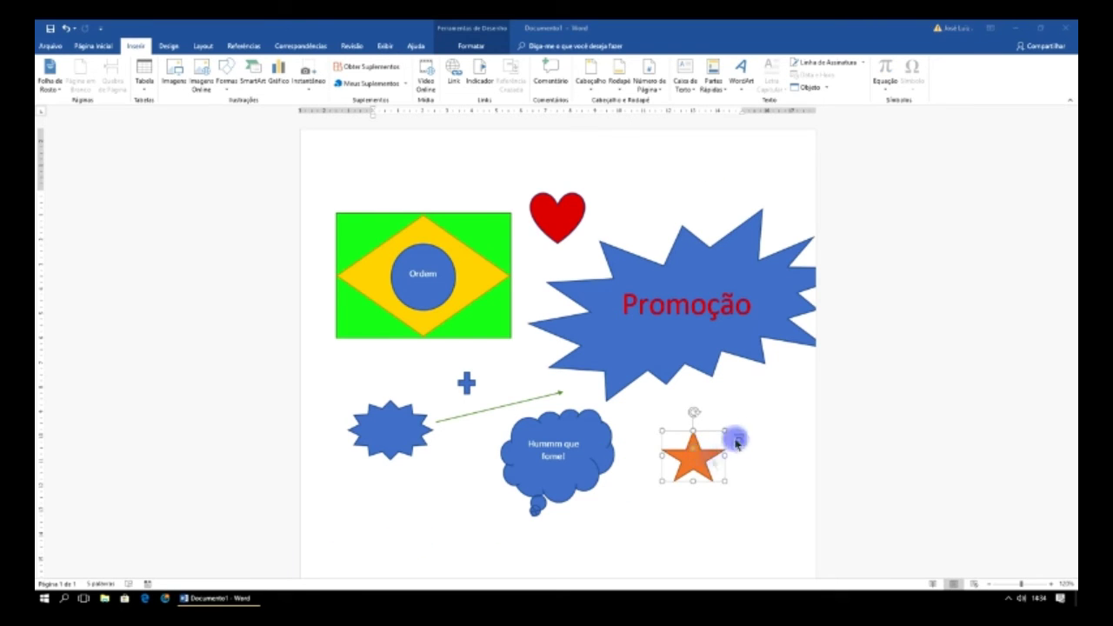
- Enlarge the red heart beside the flag and drag the Promoção starburst to the page bottom
left_click(722, 424)
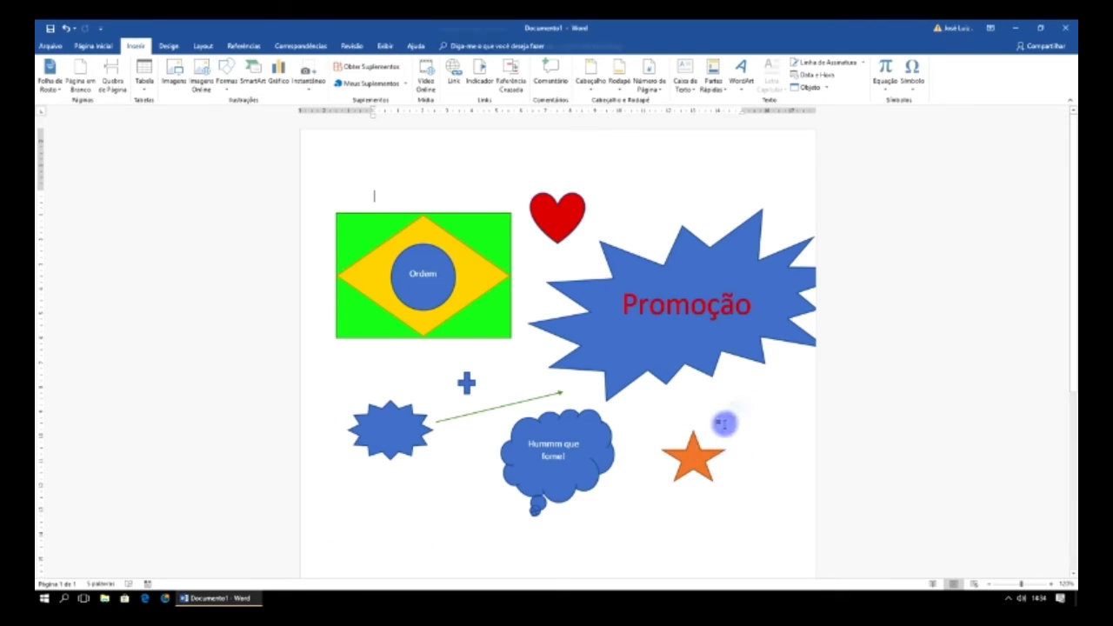
left_click(553, 218)
left_click_drag(584, 244, 686, 300)
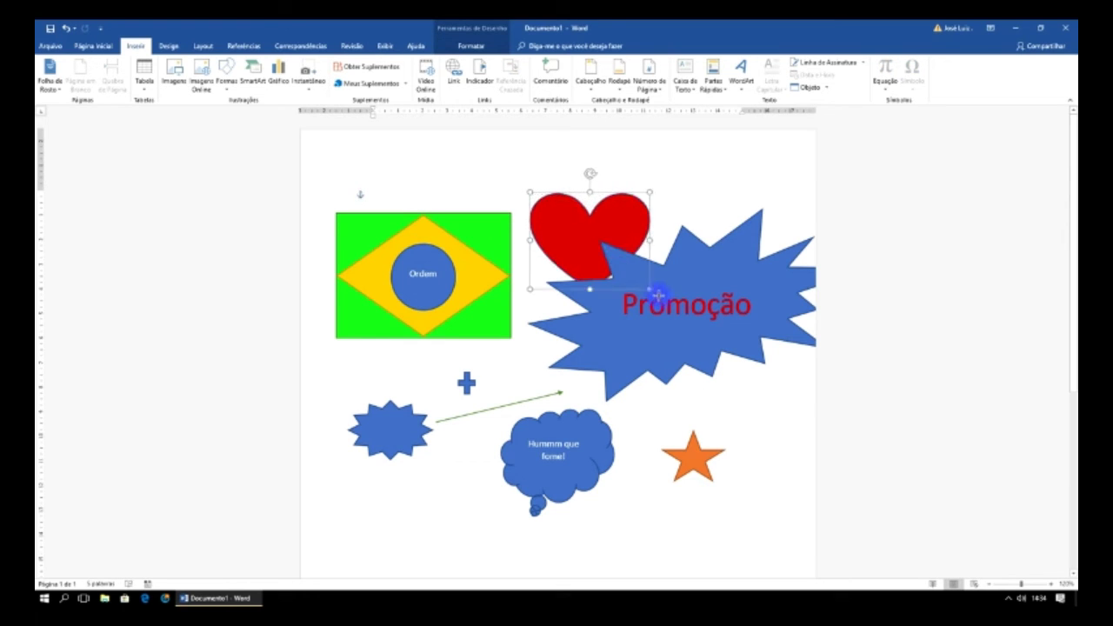
left_click(706, 273)
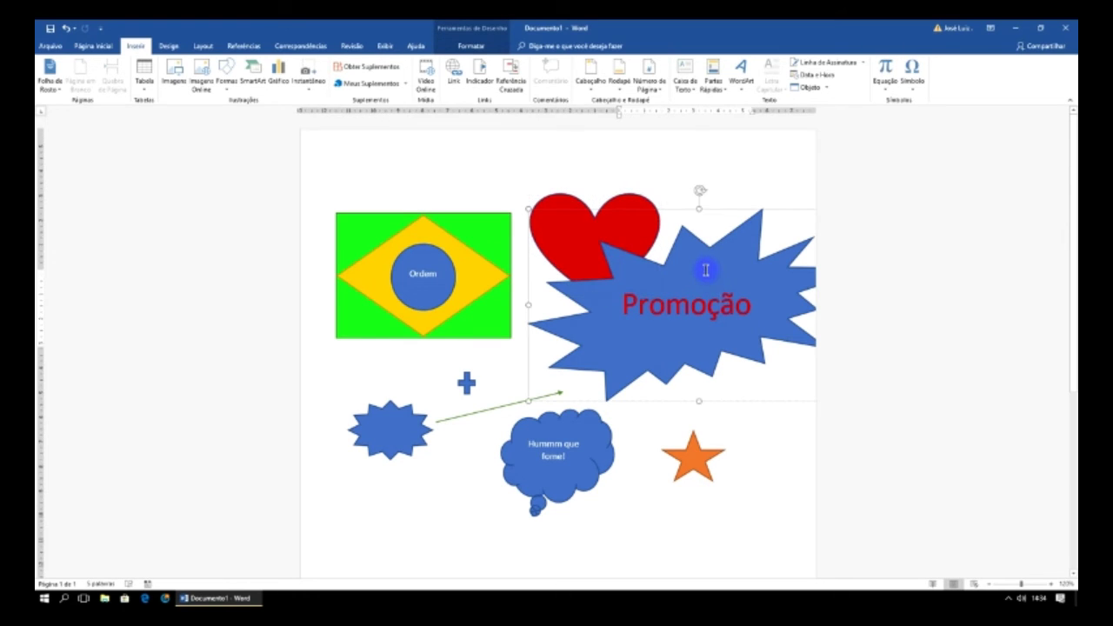
left_click_drag(695, 255, 597, 472)
left_click(598, 269)
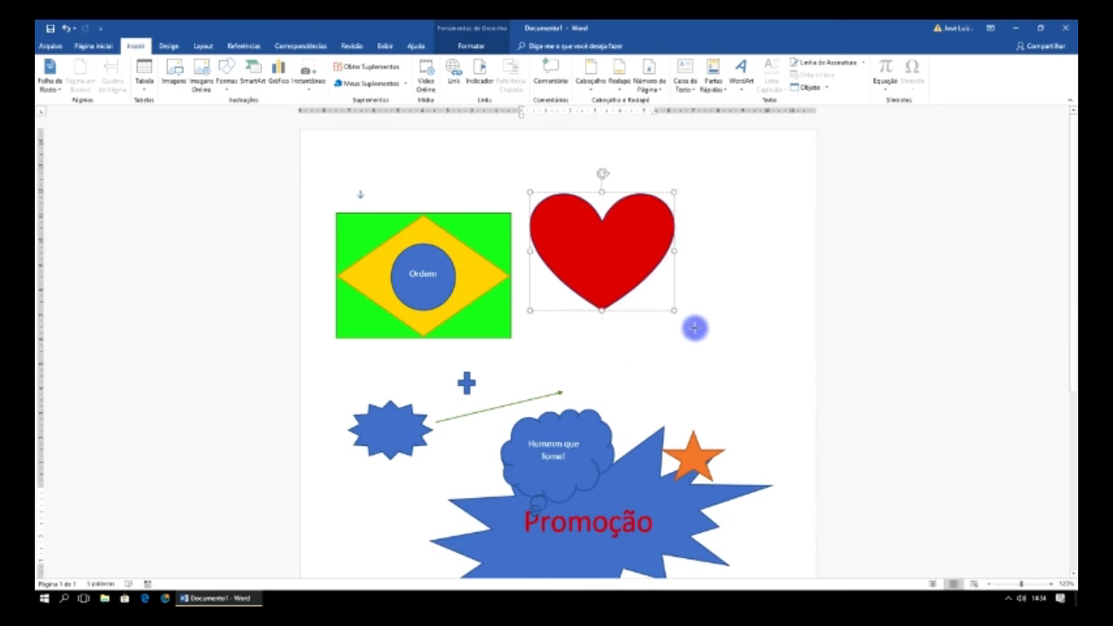
left_click_drag(657, 296, 723, 356)
left_click_drag(641, 291, 665, 312)
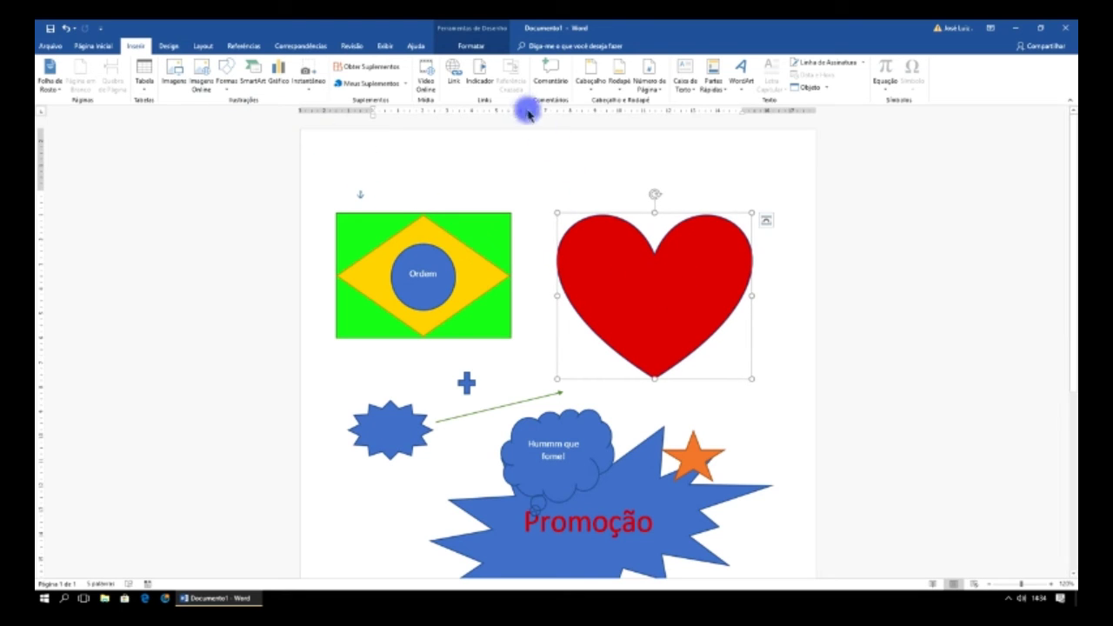
- Fill the heart shape with the CoodbqM picture from the Aula 08 folder
left_click(478, 44)
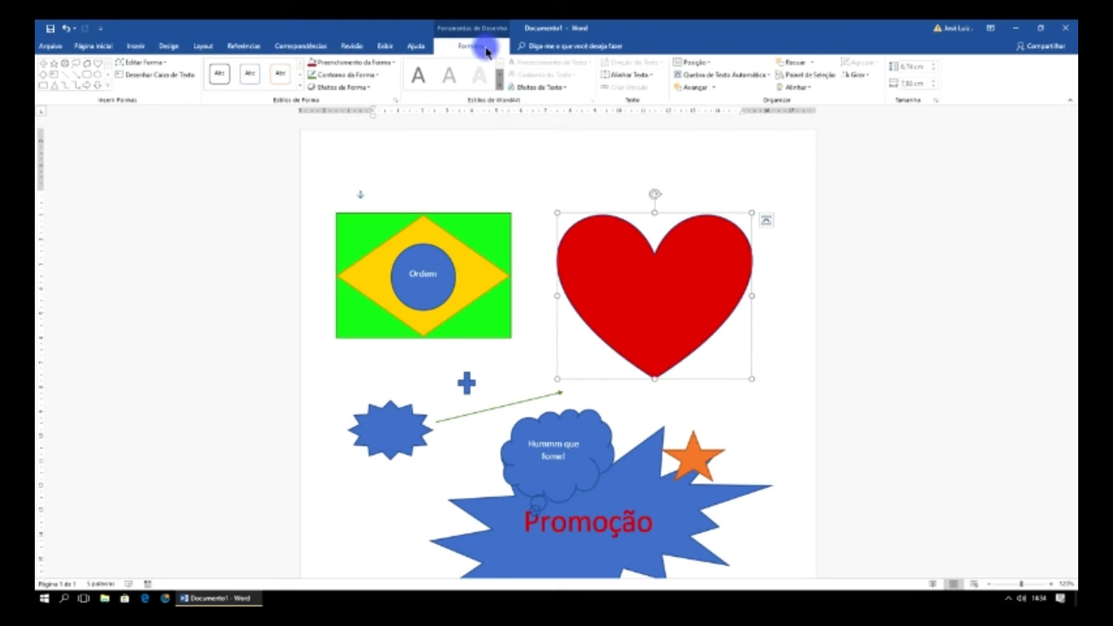
left_click(387, 63)
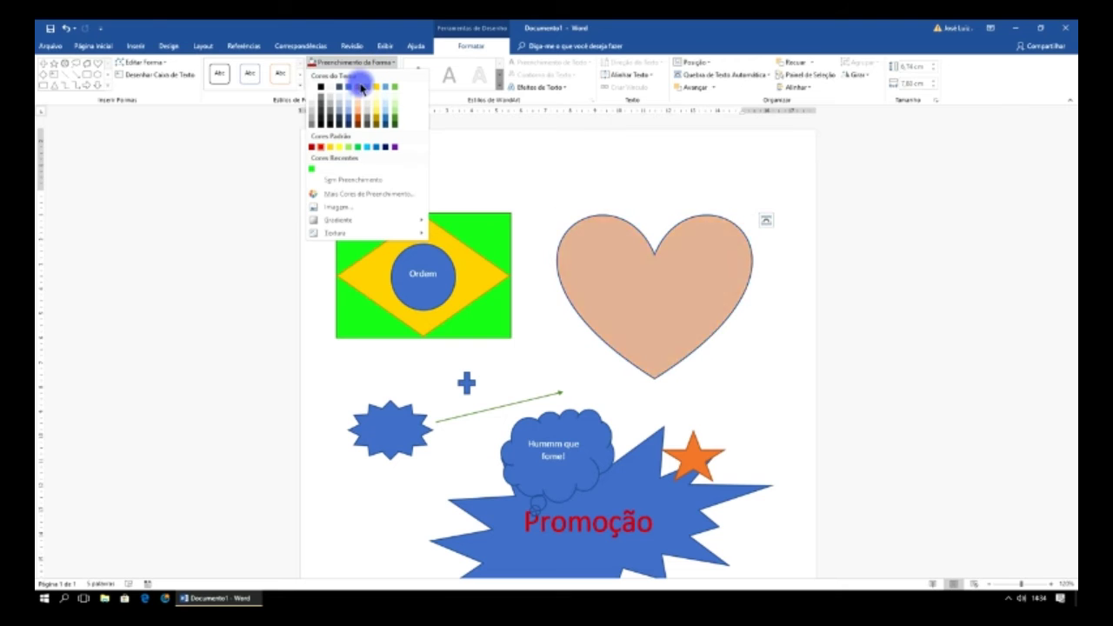
left_click(346, 212)
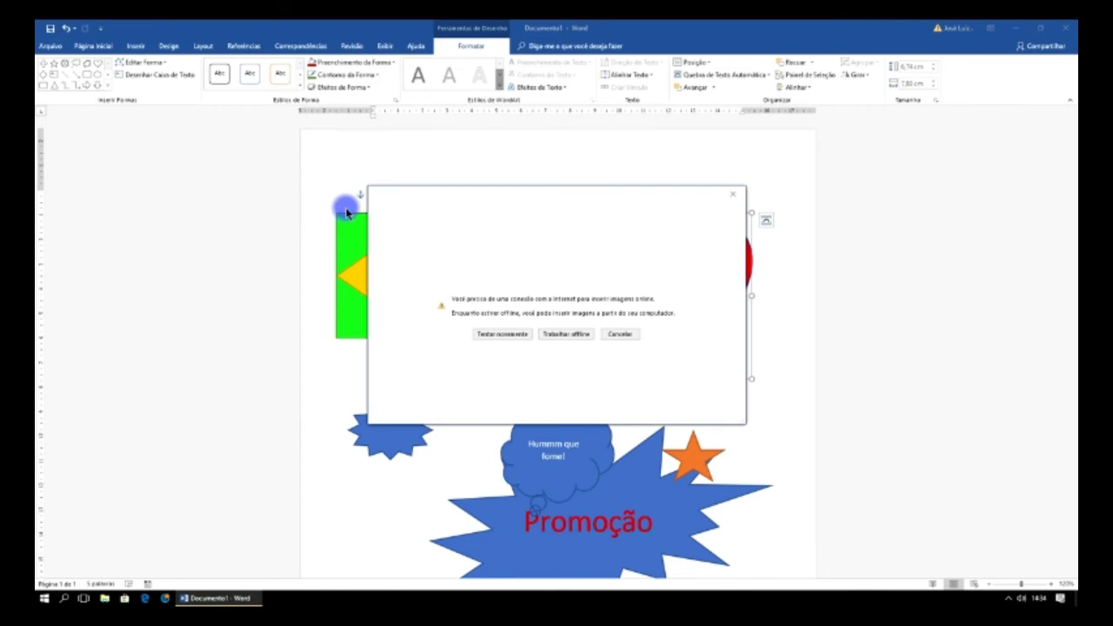
left_click(567, 335)
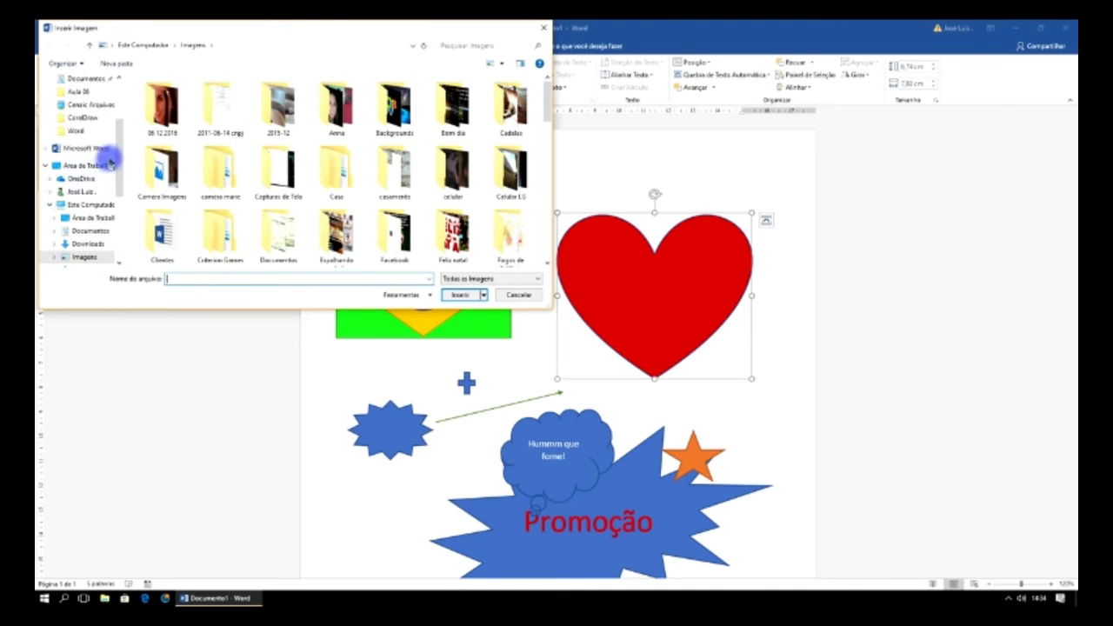
left_click(83, 90)
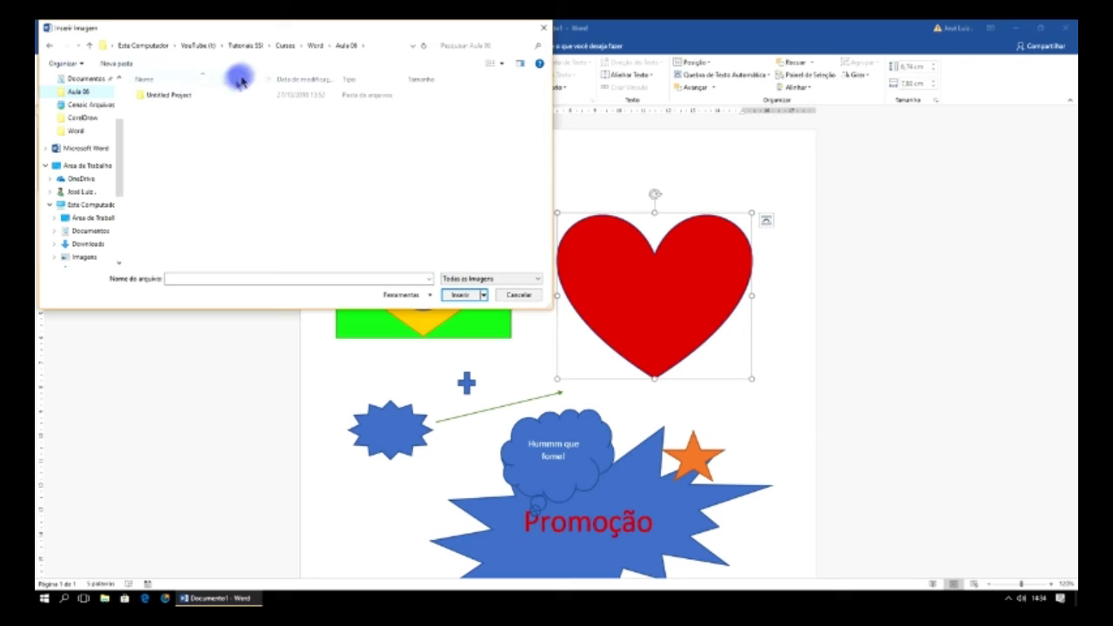
left_click(318, 47)
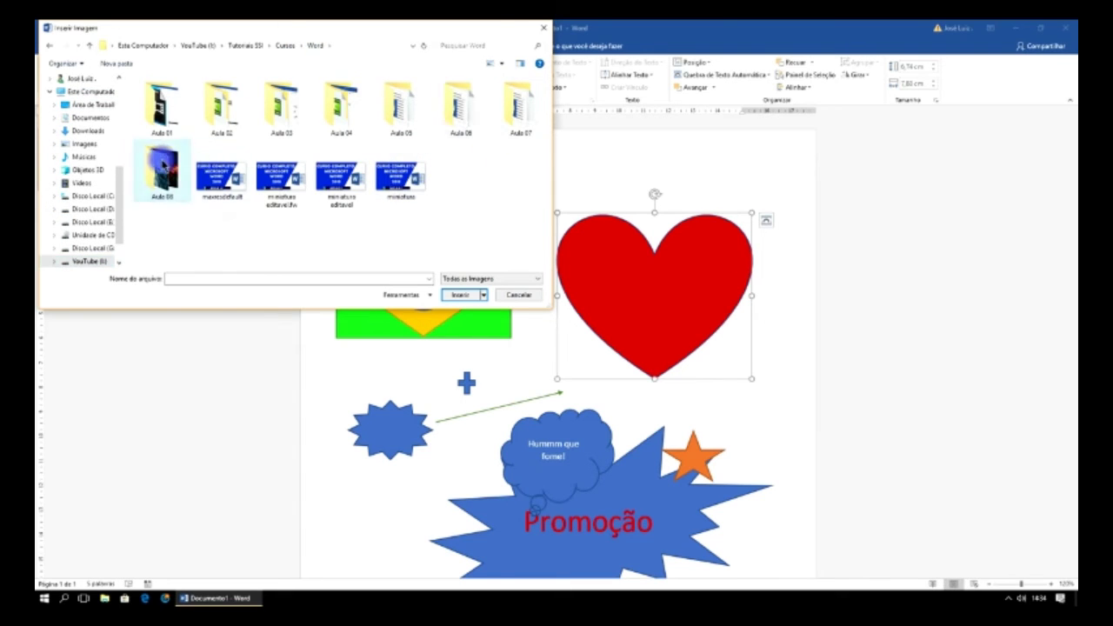
double_click(162, 172)
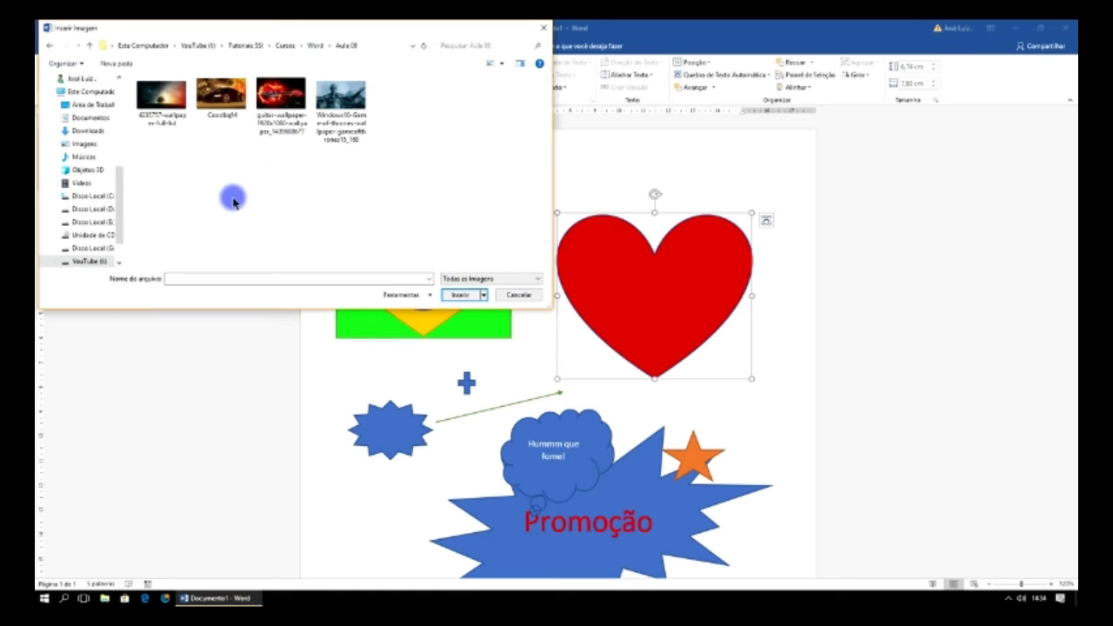
left_click(221, 94)
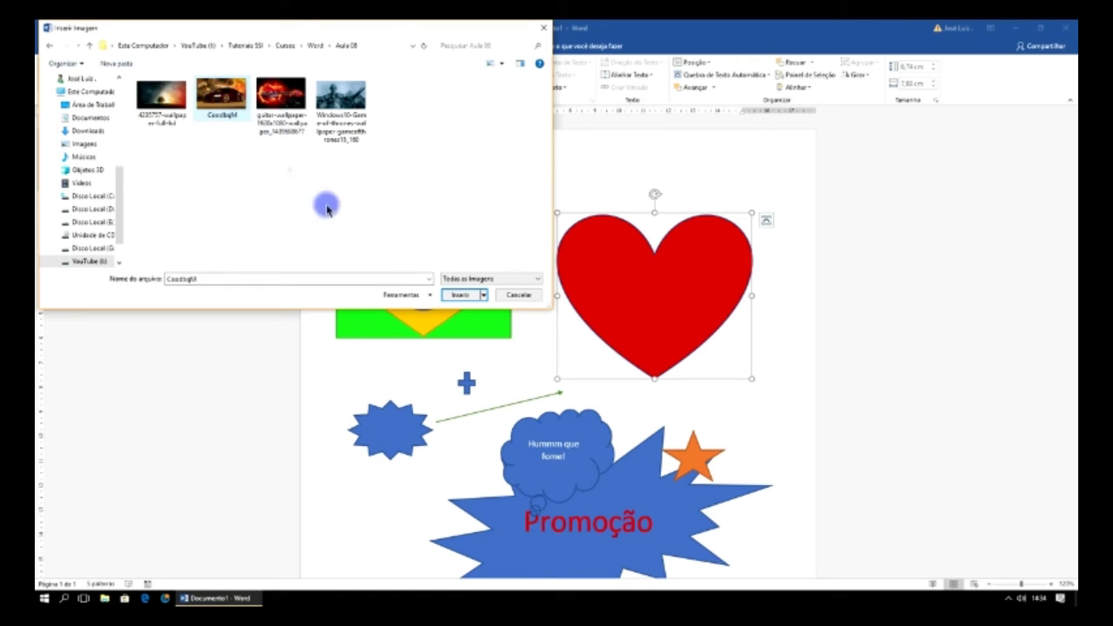
left_click(458, 295)
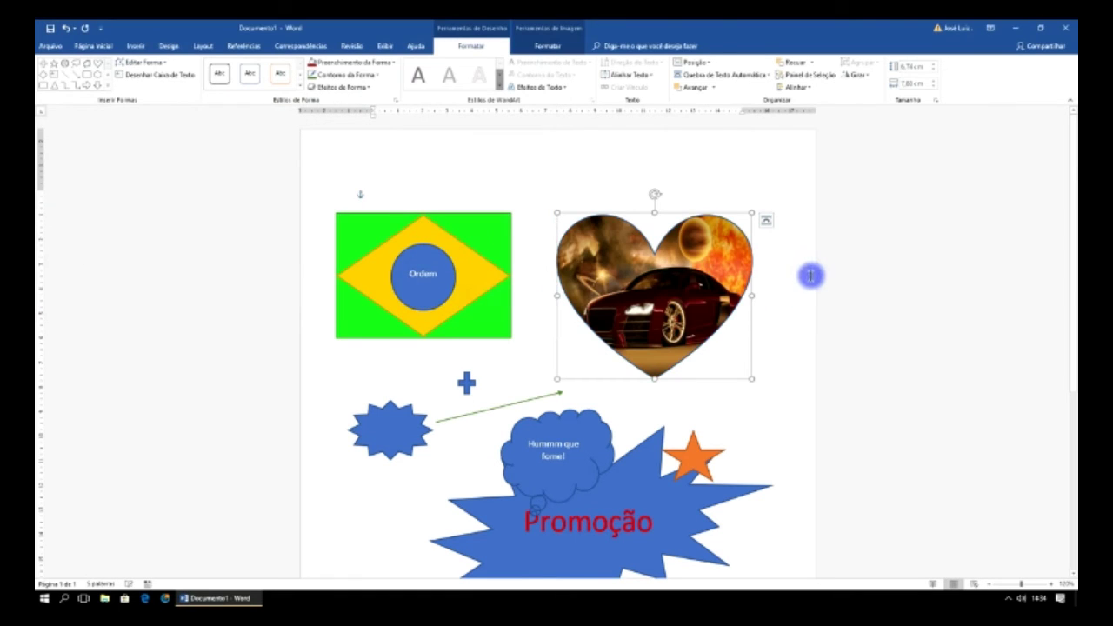
left_click(738, 168)
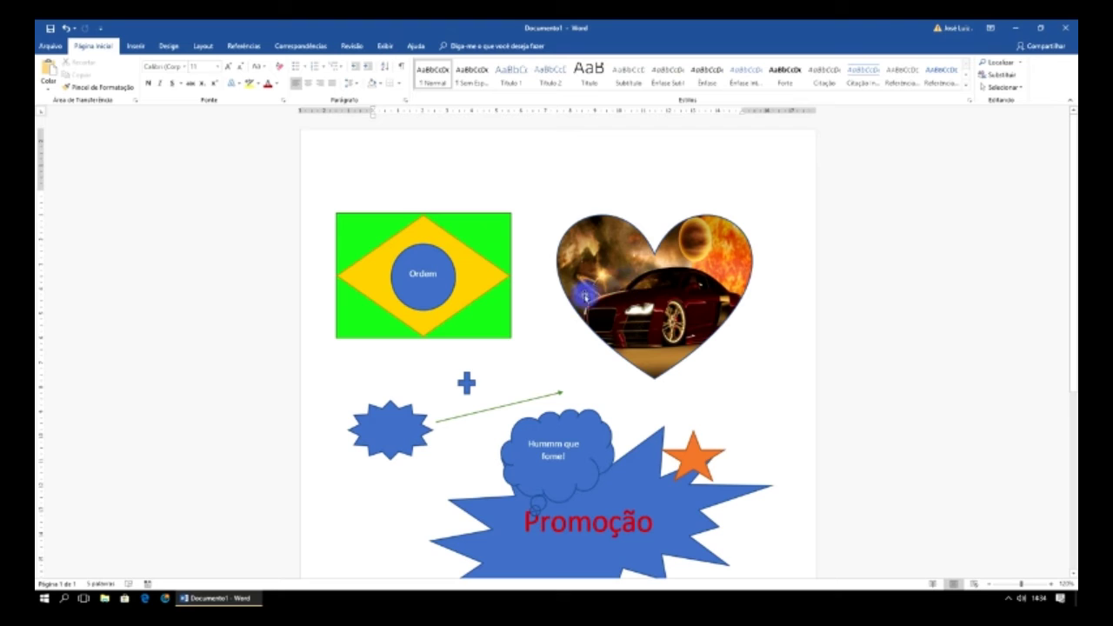
left_click_drag(641, 294, 638, 264)
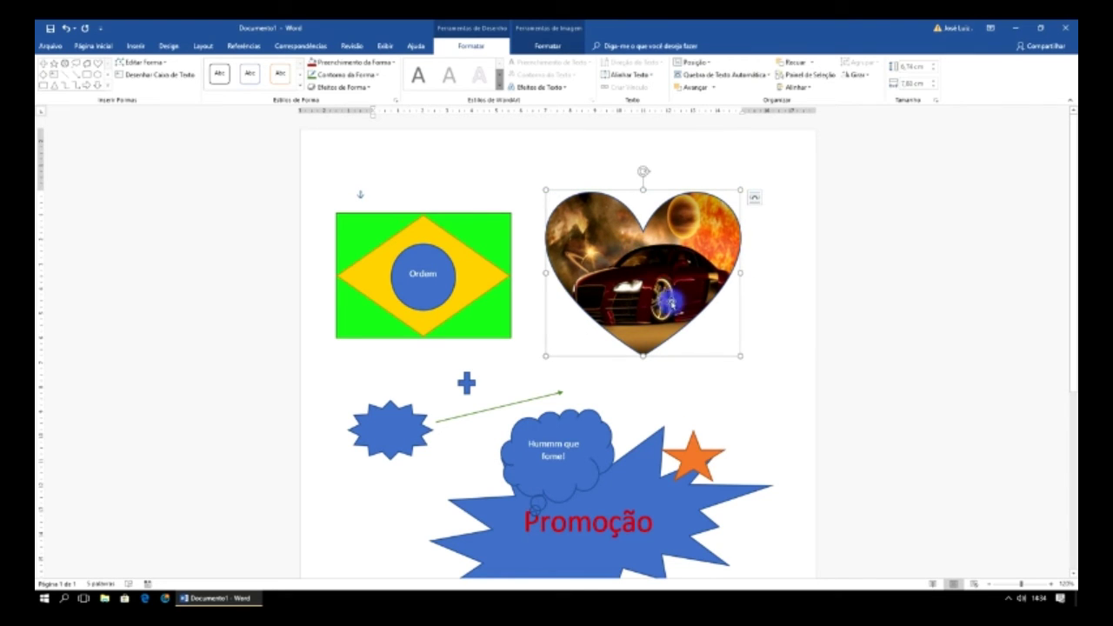
- Move the orange star below the Promoção burst and enlarge it
scroll(835, 321, "down", 3)
scroll(805, 295, "down", 4)
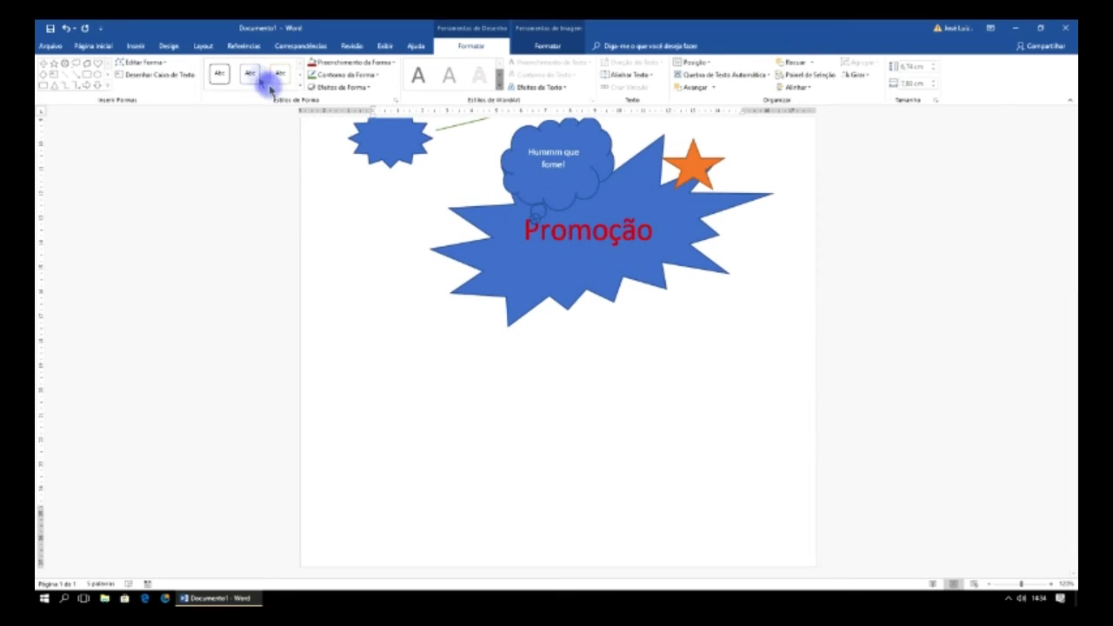
mouse_move(702, 171)
left_mouse_down()
mouse_move(576, 391)
mouse_move(775, 524)
left_mouse_up()
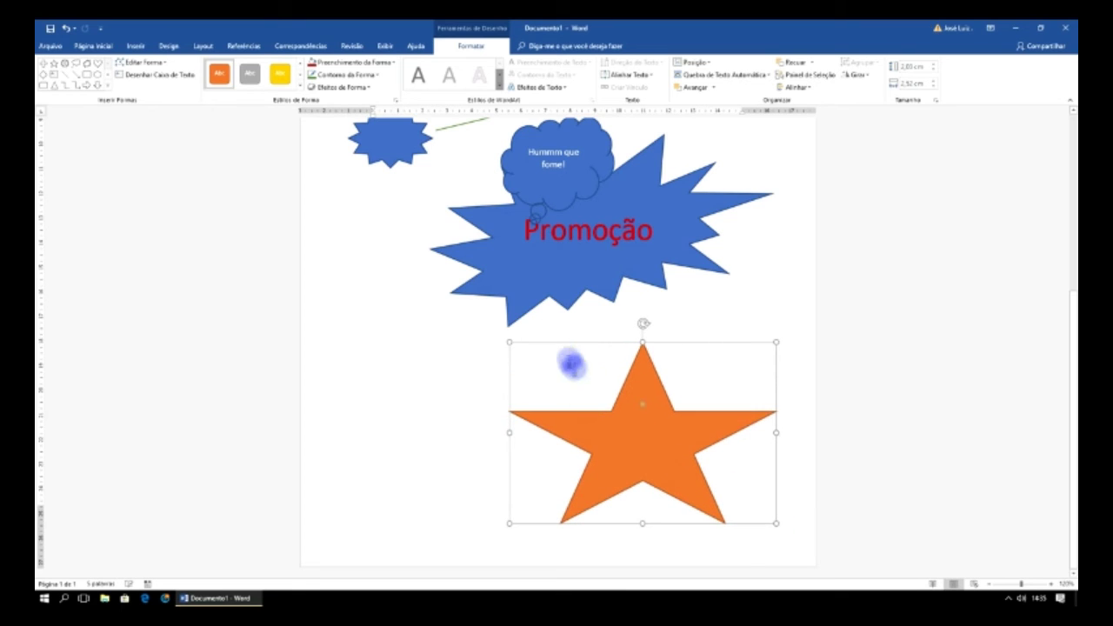
left_click_drag(510, 342, 434, 268)
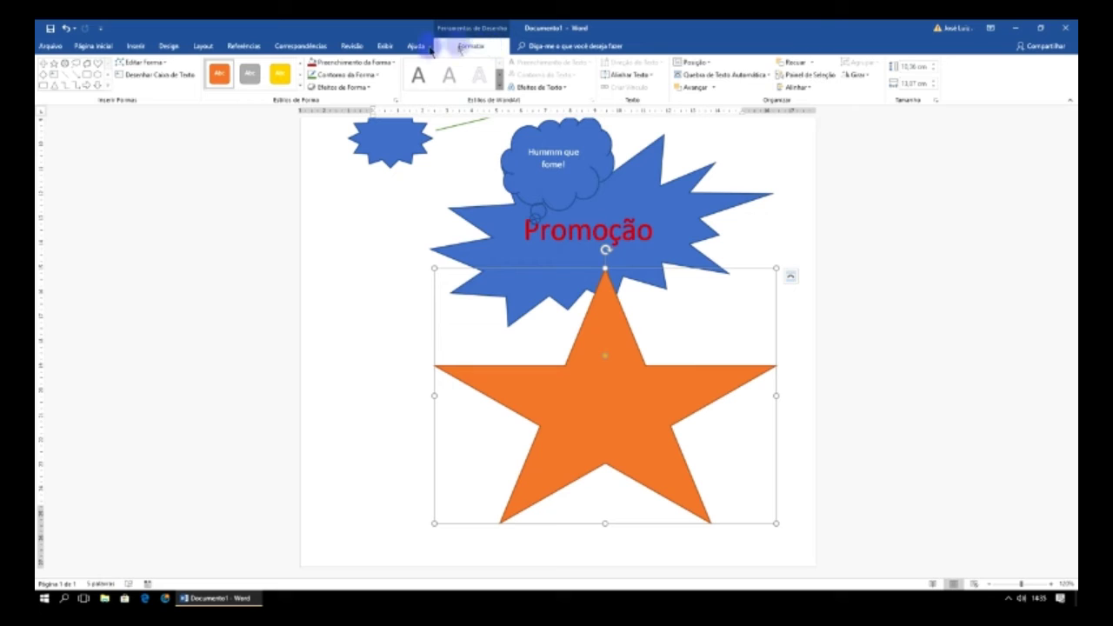
- Fill the star with the Game of Thrones wallpaper picture
left_click(376, 63)
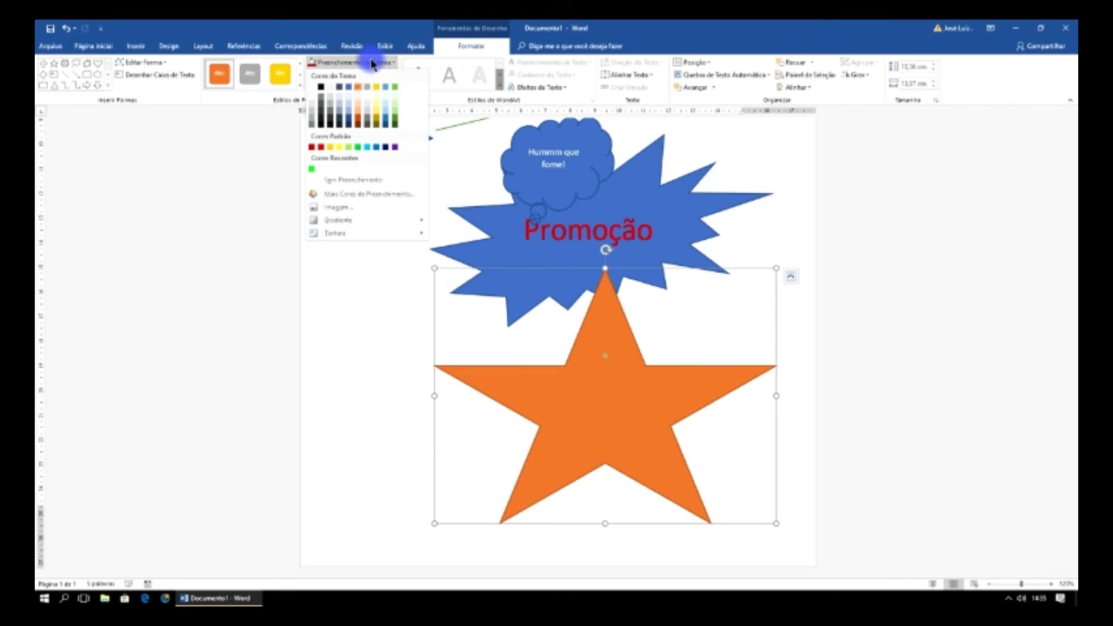
left_click(346, 205)
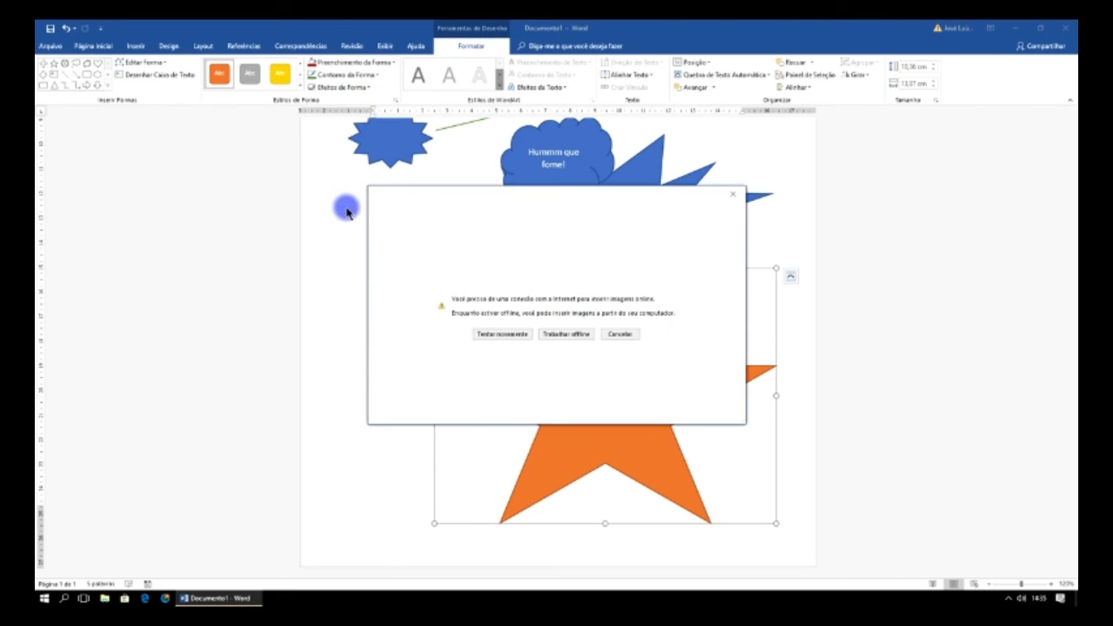
left_click(561, 336)
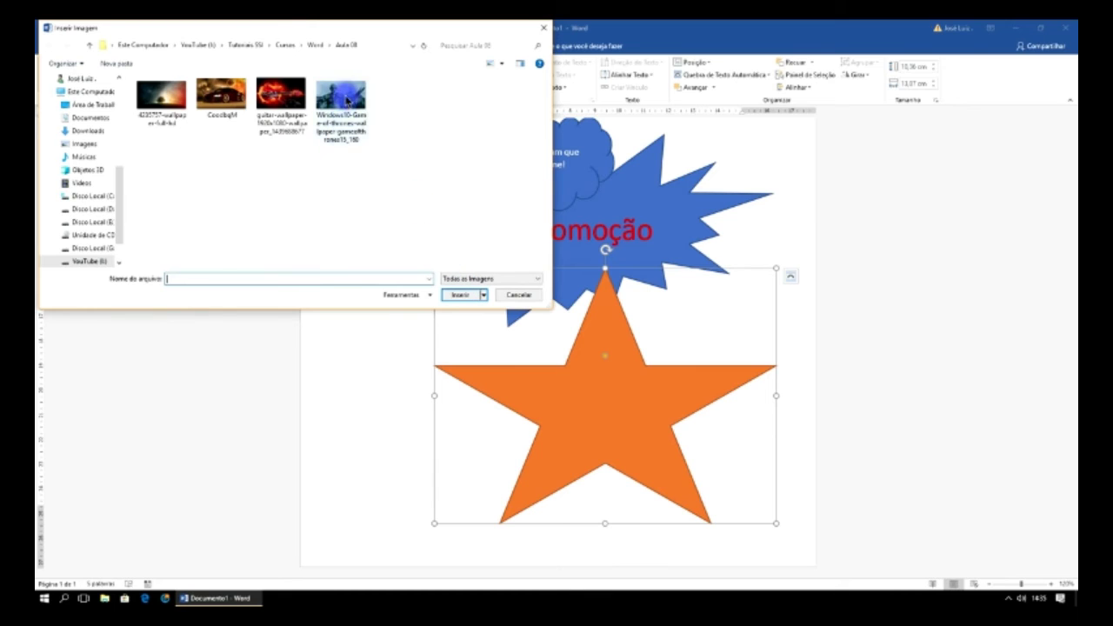
left_click(348, 101)
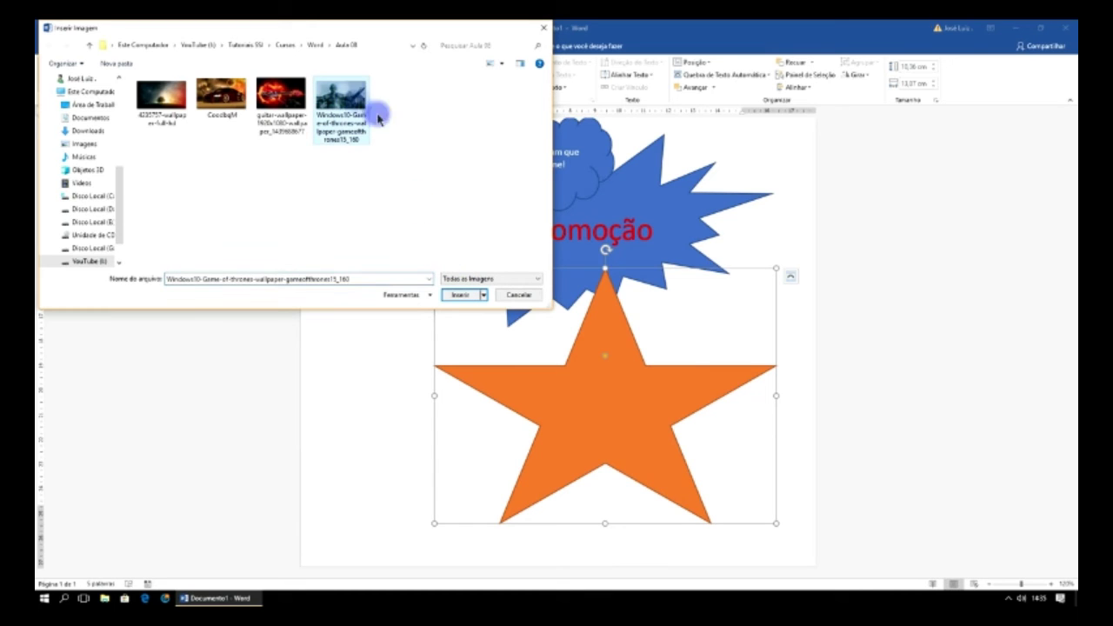
left_click(461, 296)
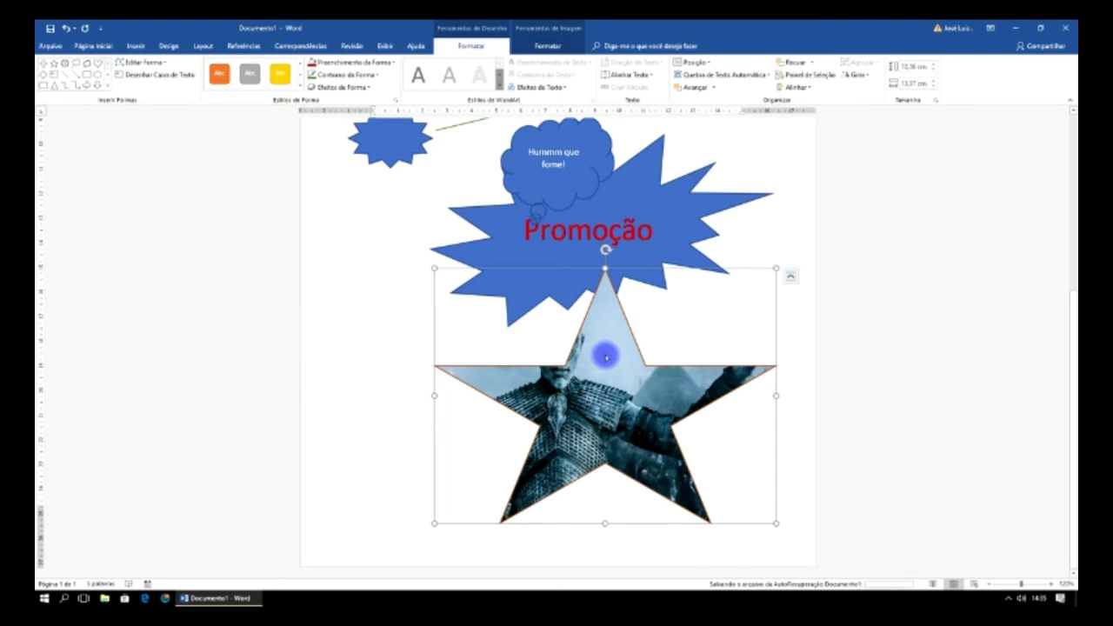
- Make the picture-filled star's inner points shallower
left_click_drag(597, 353, 587, 316)
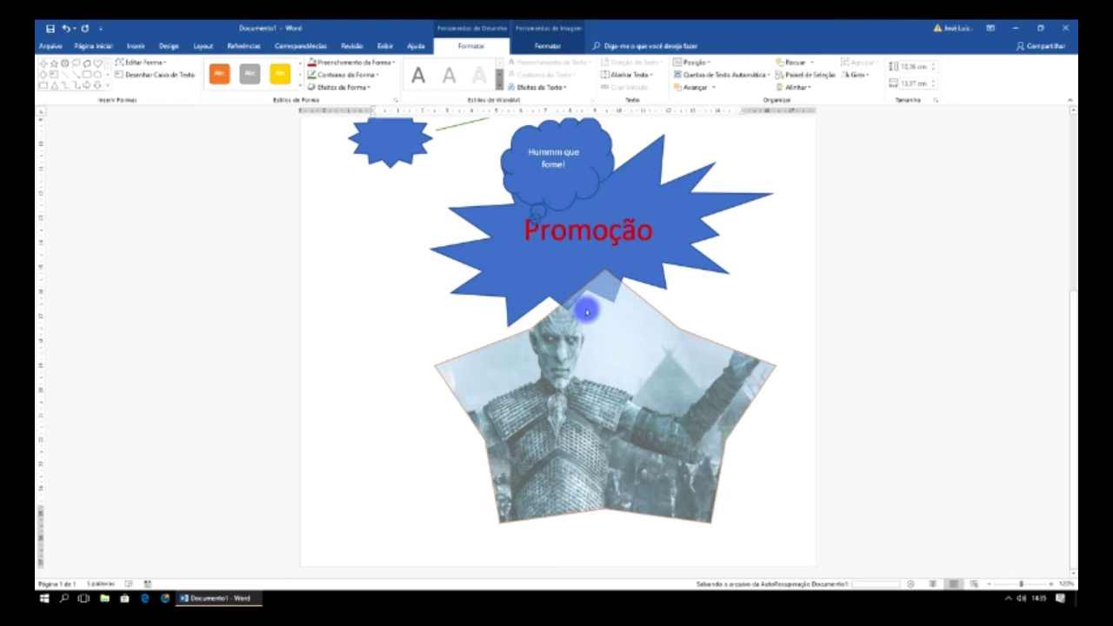
left_click_drag(587, 315, 612, 322)
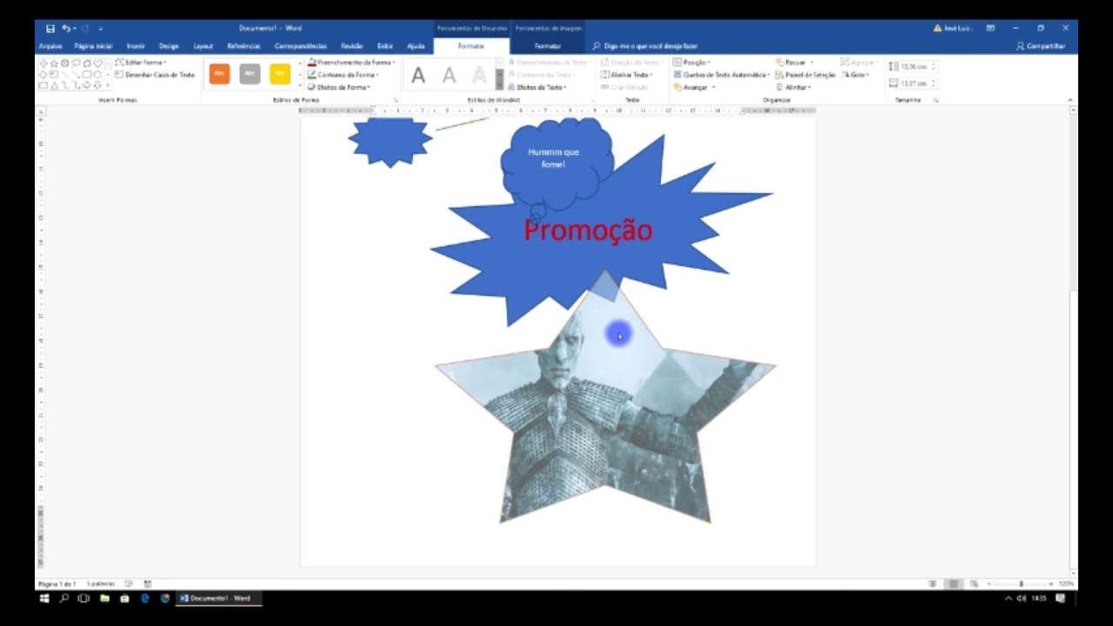
left_click_drag(612, 322, 575, 315)
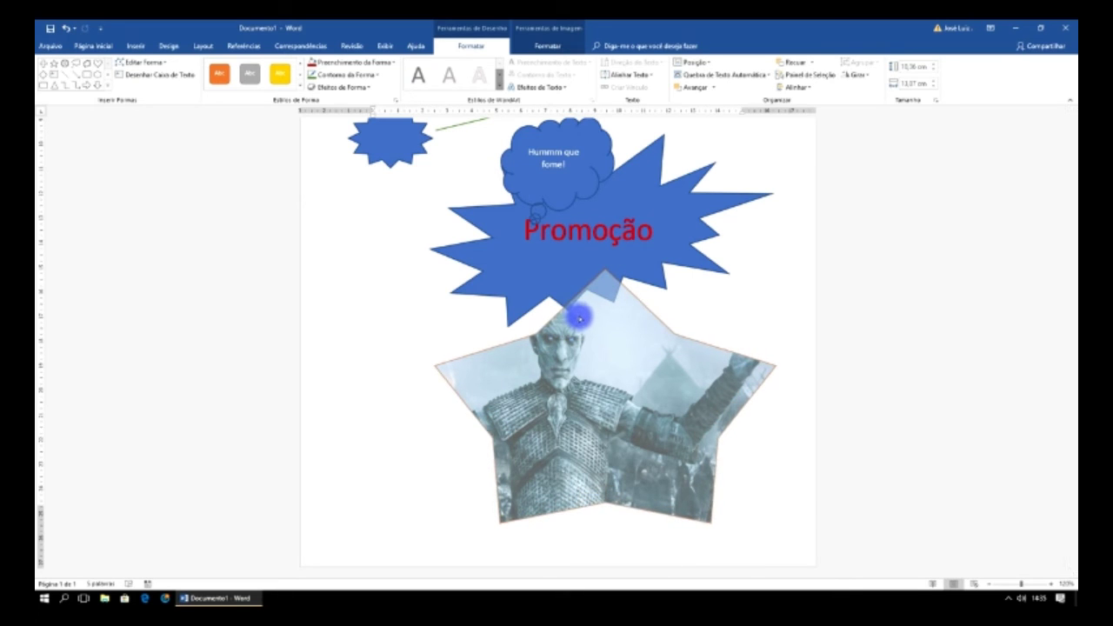
- Move the star picture up over the Promoção burst and thought cloud
left_click(577, 318)
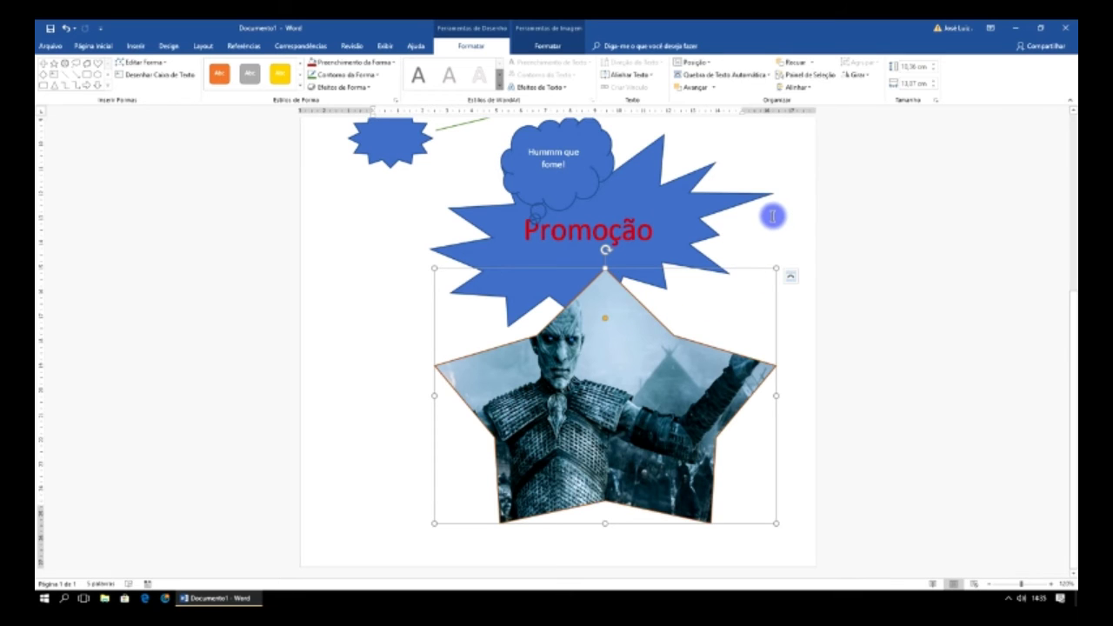
scroll(772, 216, "up", 5)
left_click(713, 323)
scroll(713, 322, "down", 3)
scroll(742, 298, "down", 2)
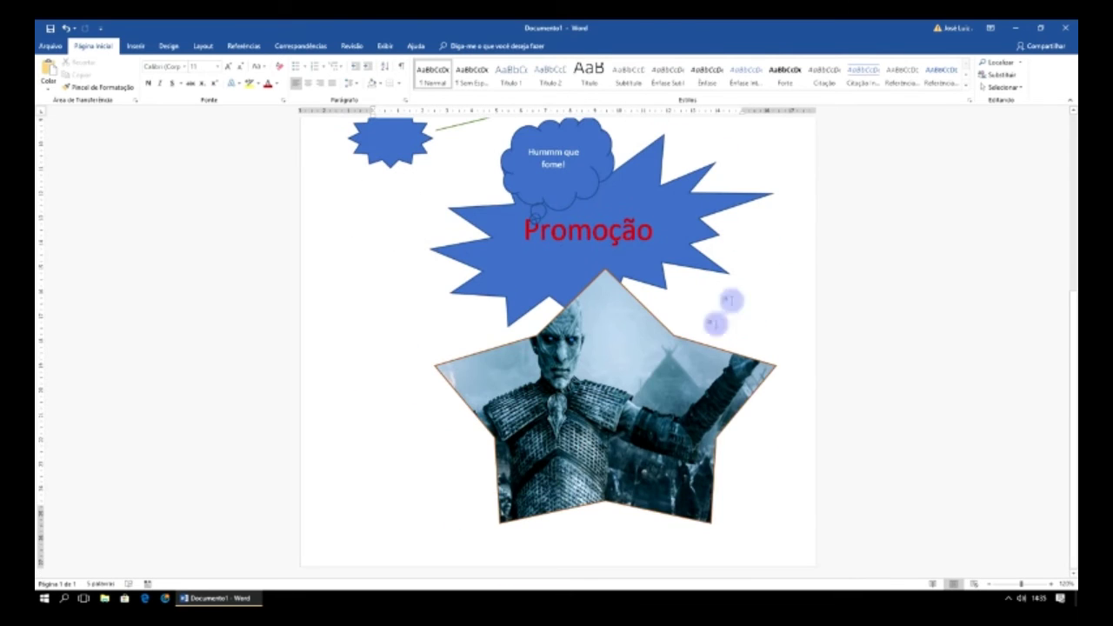
left_click_drag(626, 407, 621, 308)
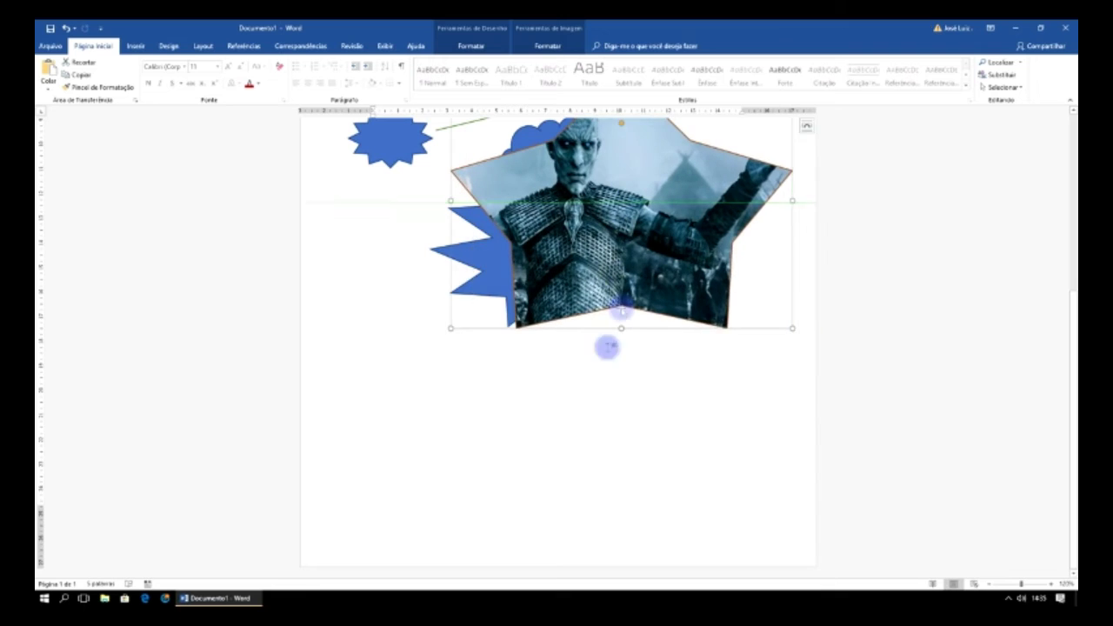
left_click(599, 425)
scroll(582, 326, "up", 5)
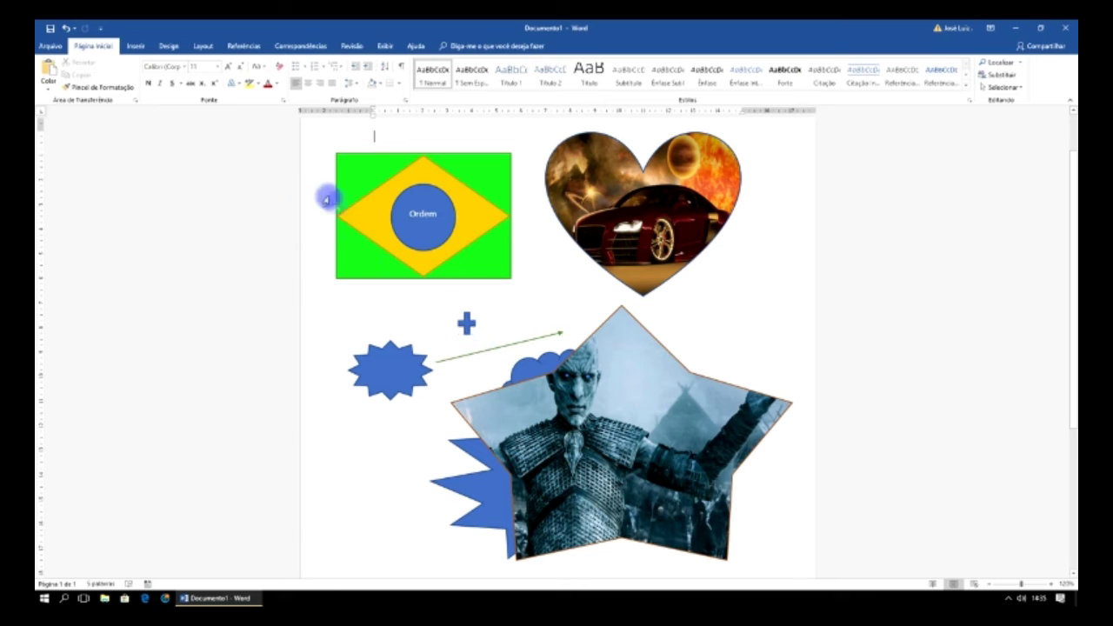
- Fill the small blue starburst with the guitar wallpaper image
left_click(405, 368)
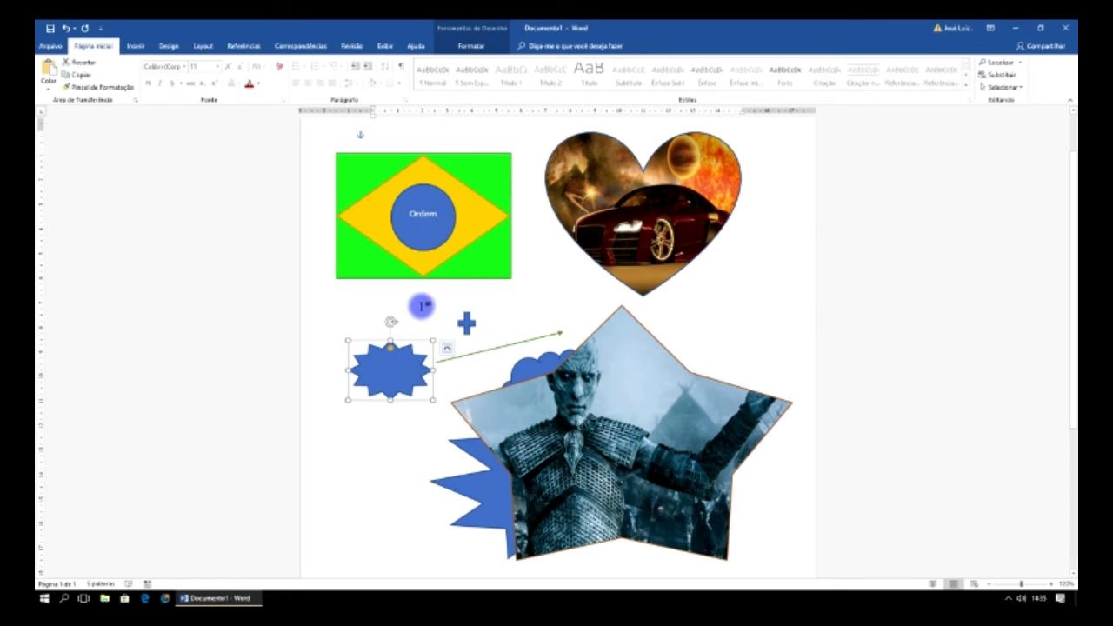
left_click(482, 47)
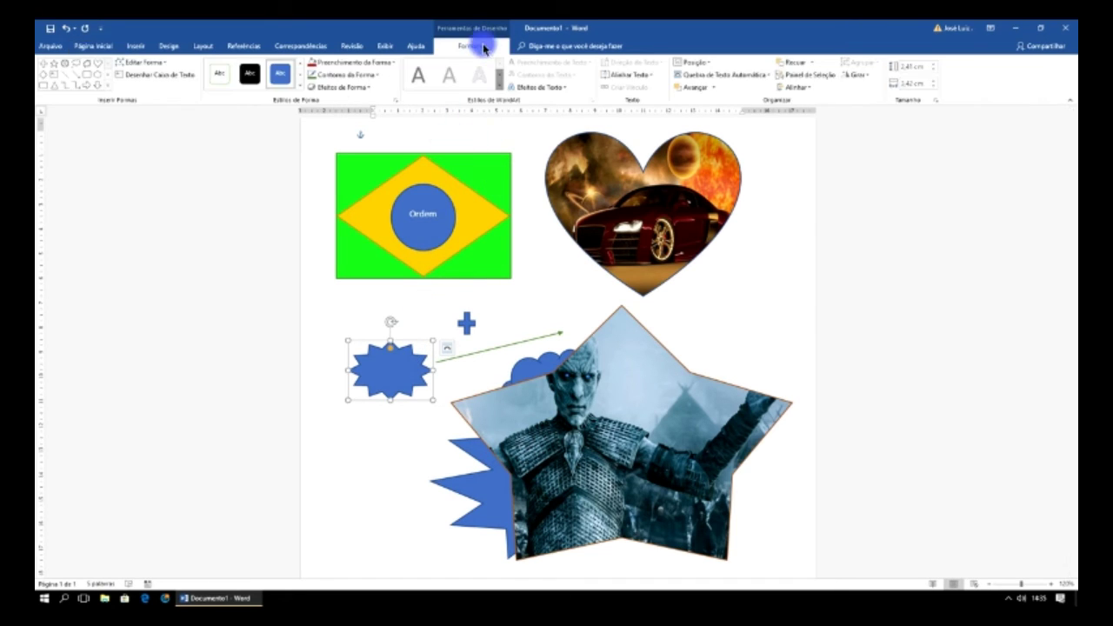
left_click(374, 64)
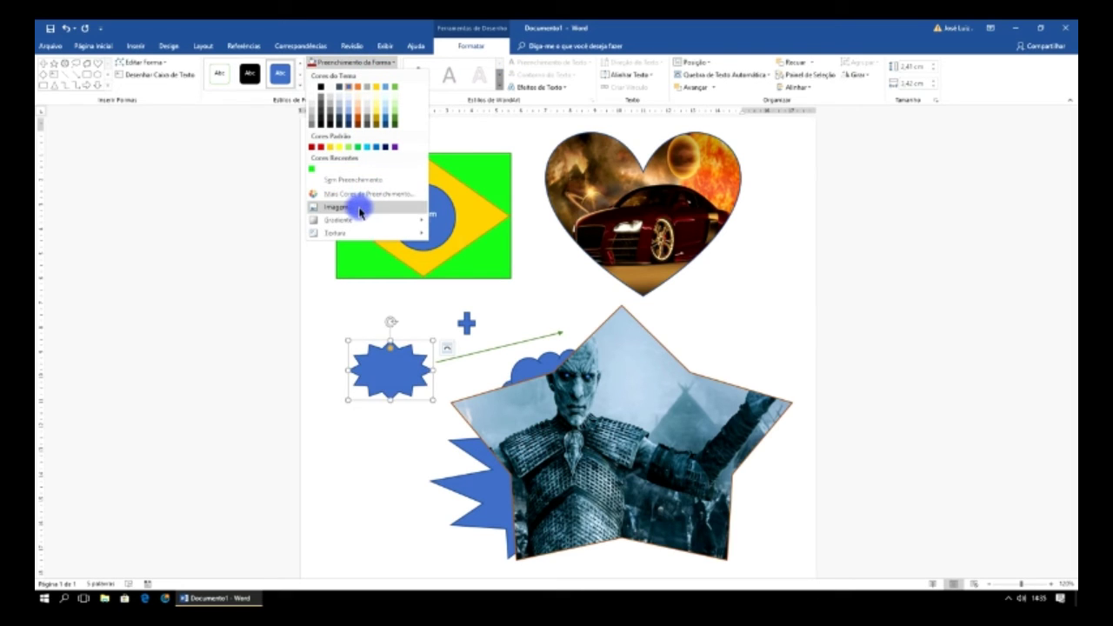
left_click(361, 210)
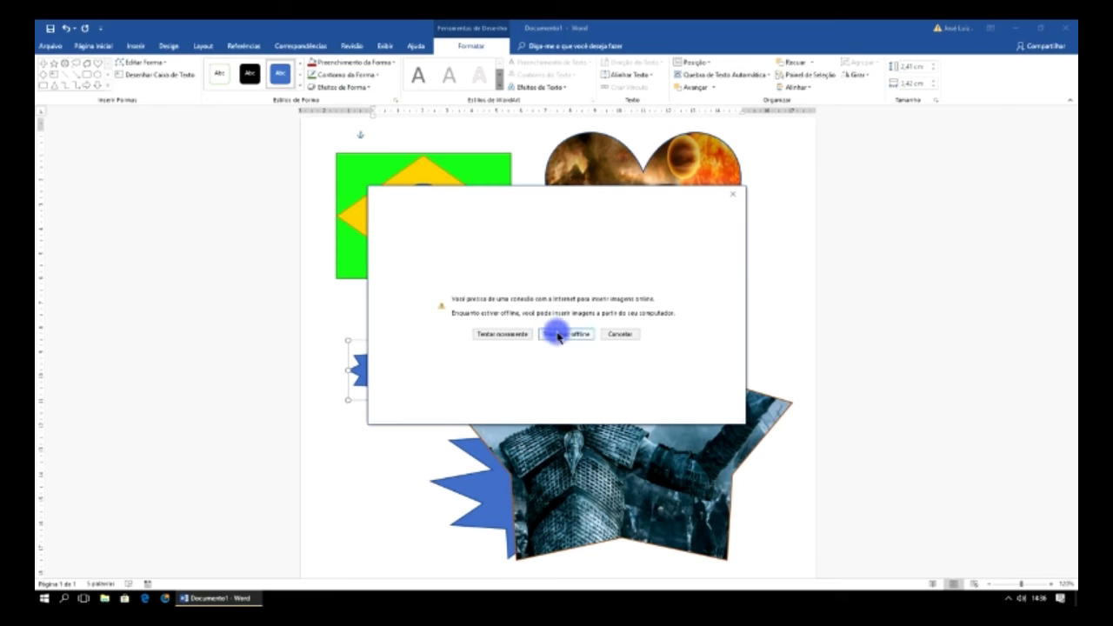
left_click(557, 336)
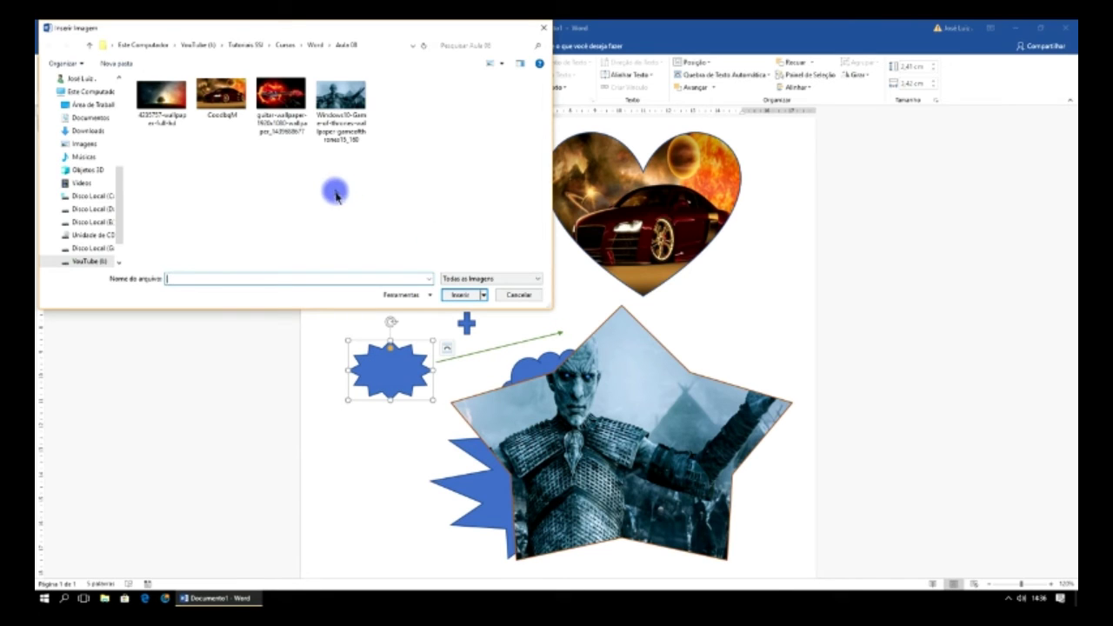
left_click(281, 96)
left_click(458, 295)
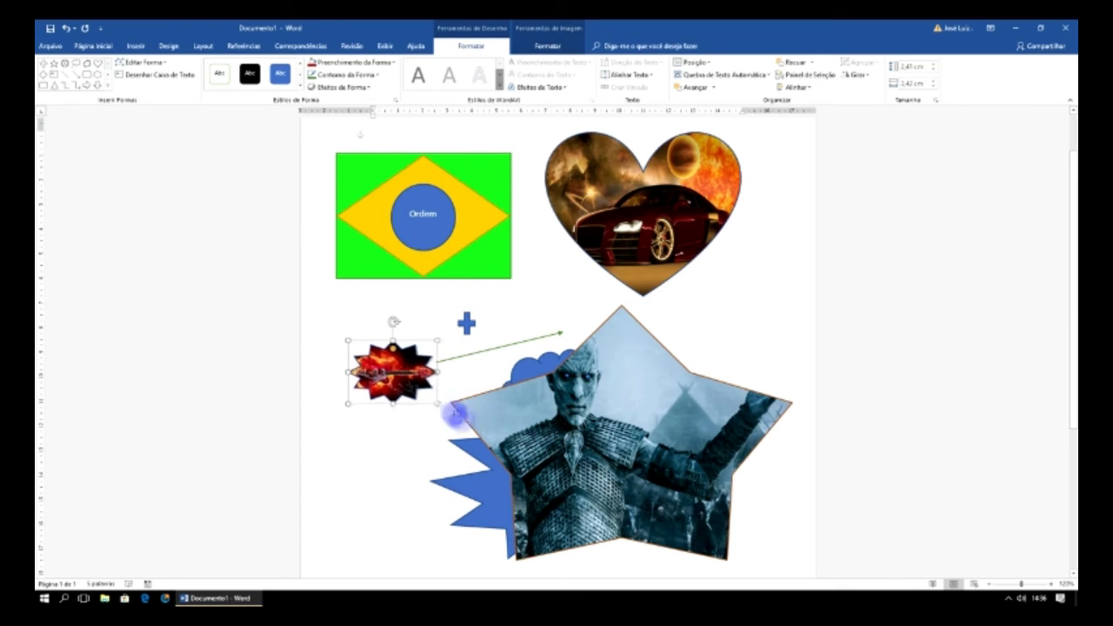
- Double the guitar starburst's size, shift it right and up, and tilt it about 25° counter-clockwise
left_click_drag(453, 416, 535, 469)
mouse_move(464, 401)
left_mouse_down()
mouse_move(493, 385)
mouse_move(458, 385)
left_mouse_up()
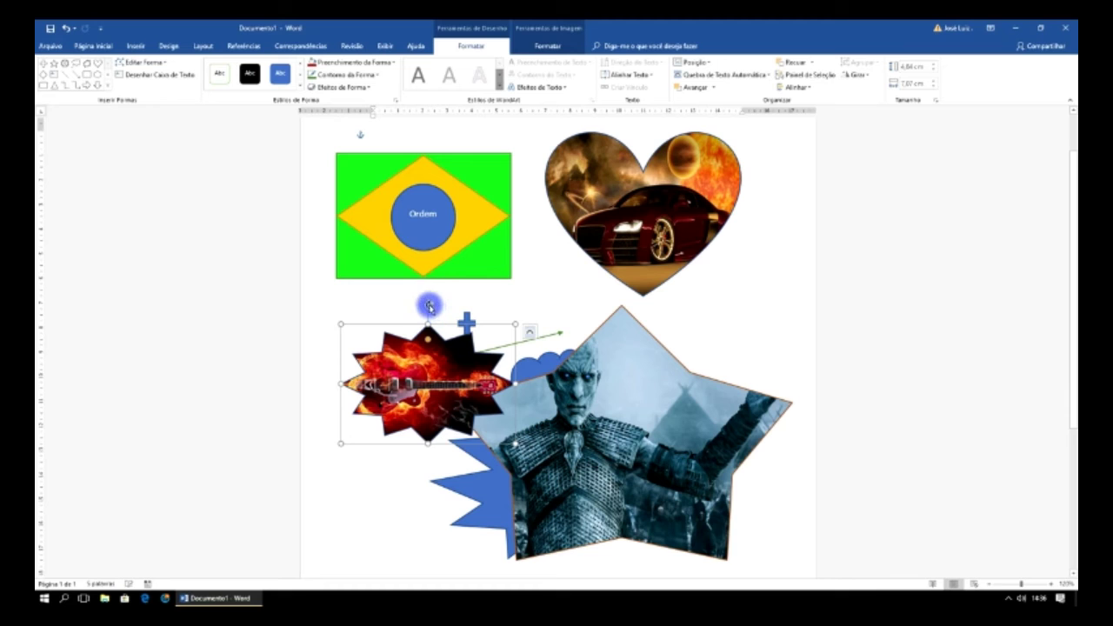
mouse_move(428, 306)
left_mouse_down()
mouse_move(431, 352)
mouse_move(399, 345)
left_mouse_up()
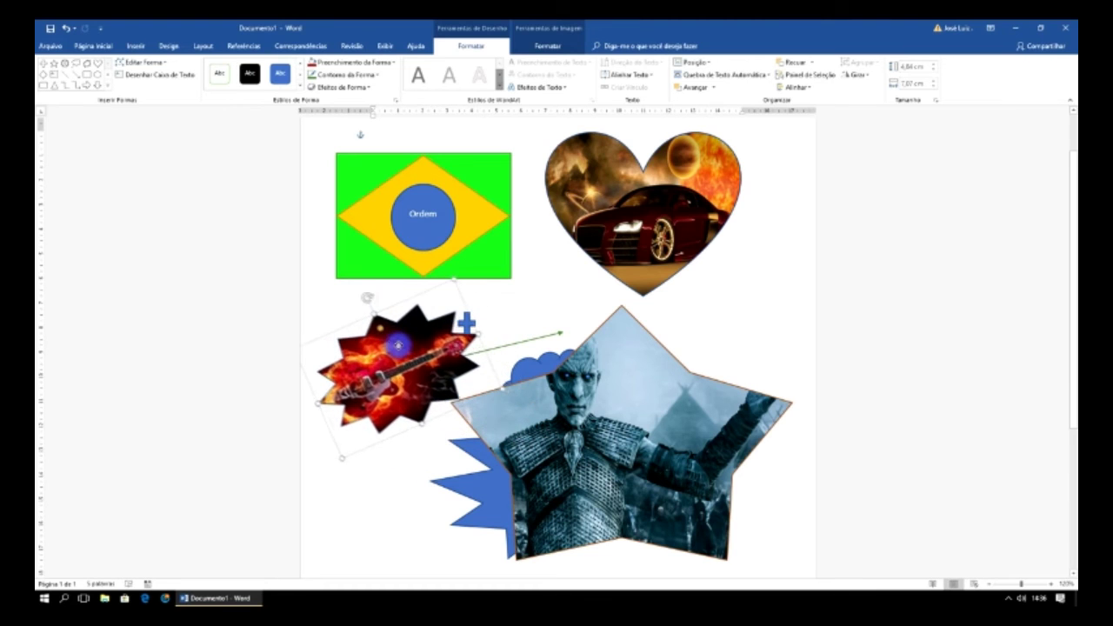
left_click(738, 281)
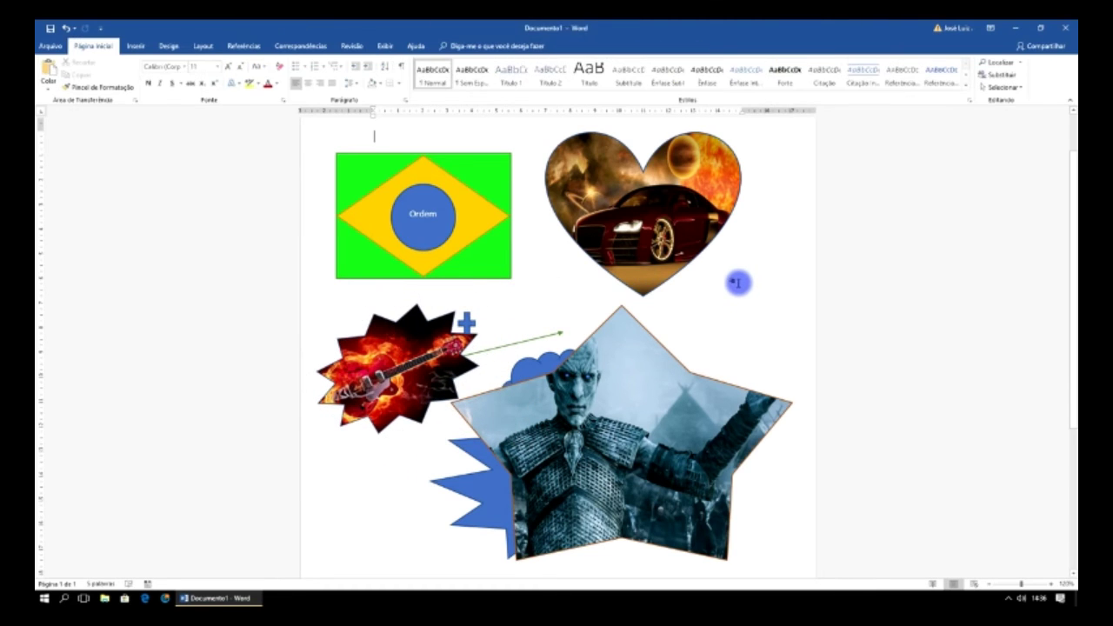
- Draw a wavy Curve line from right of the picture heart to below its lower left
left_click(652, 376)
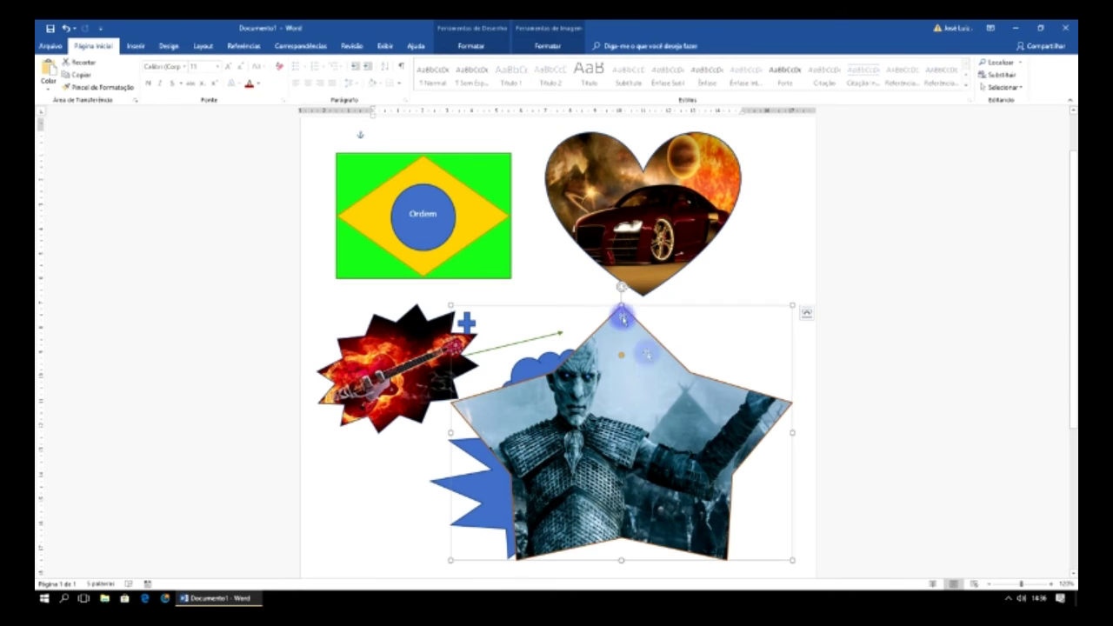
left_click(136, 45)
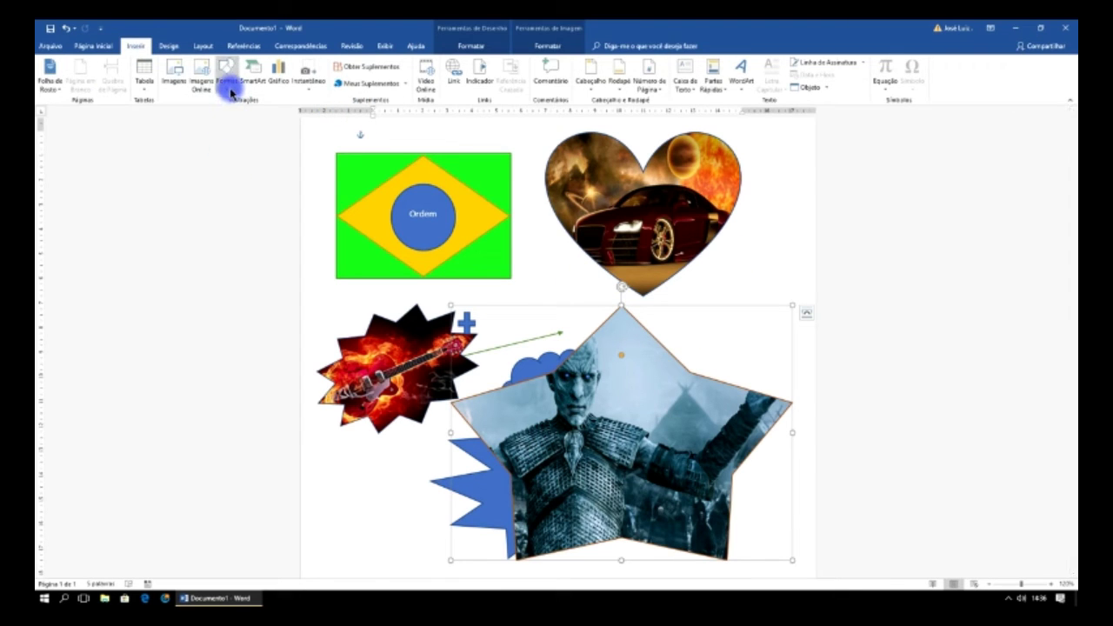
left_click(229, 87)
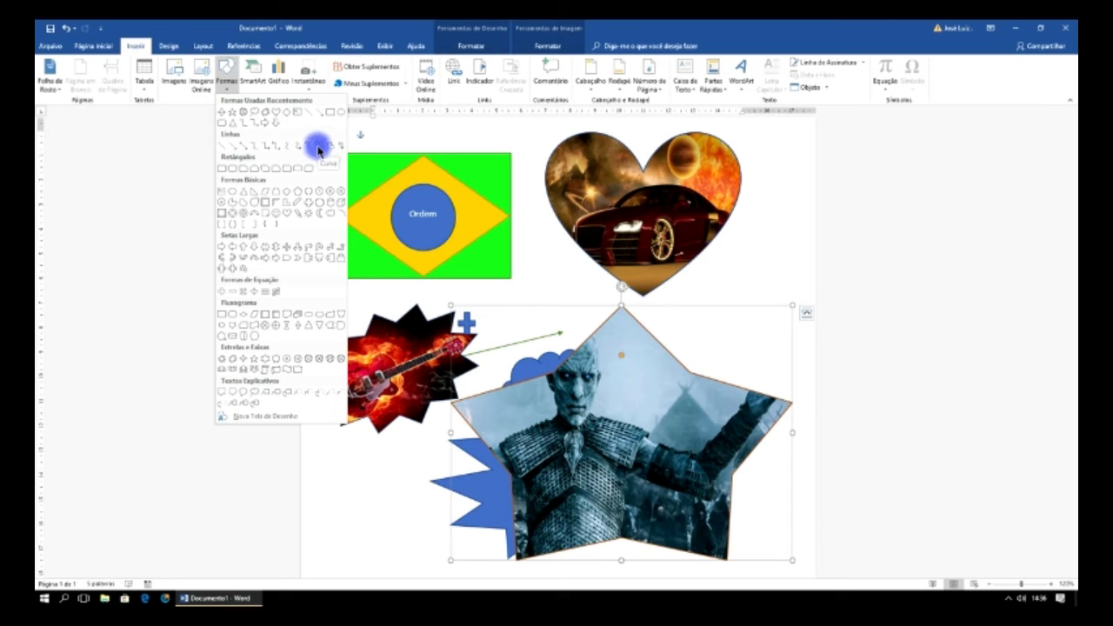
left_click(318, 152)
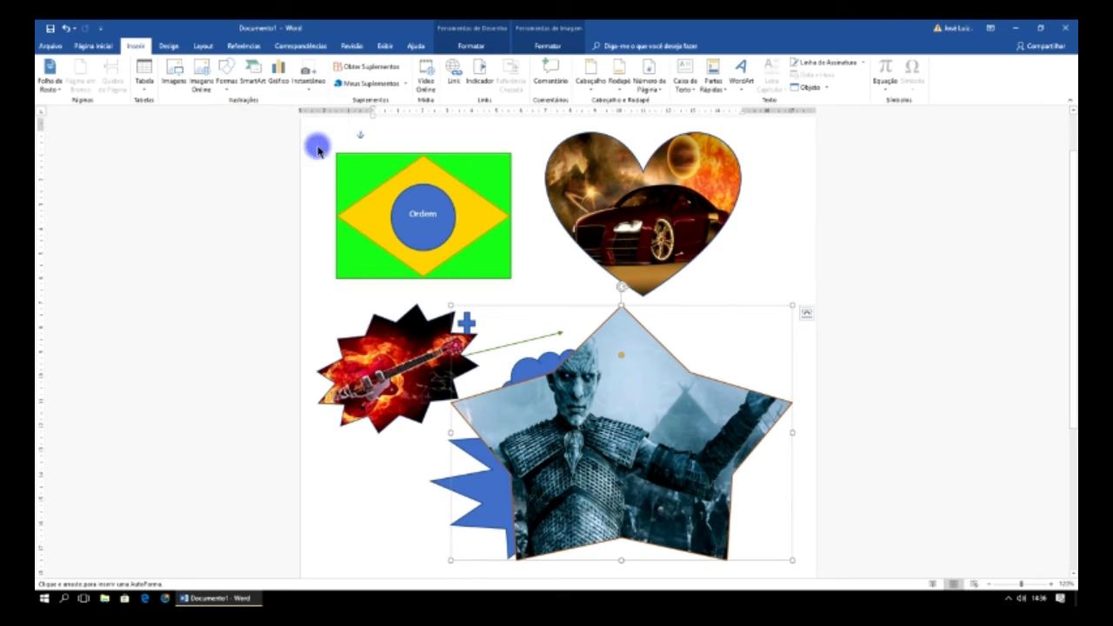
left_click(785, 214)
left_click(752, 275)
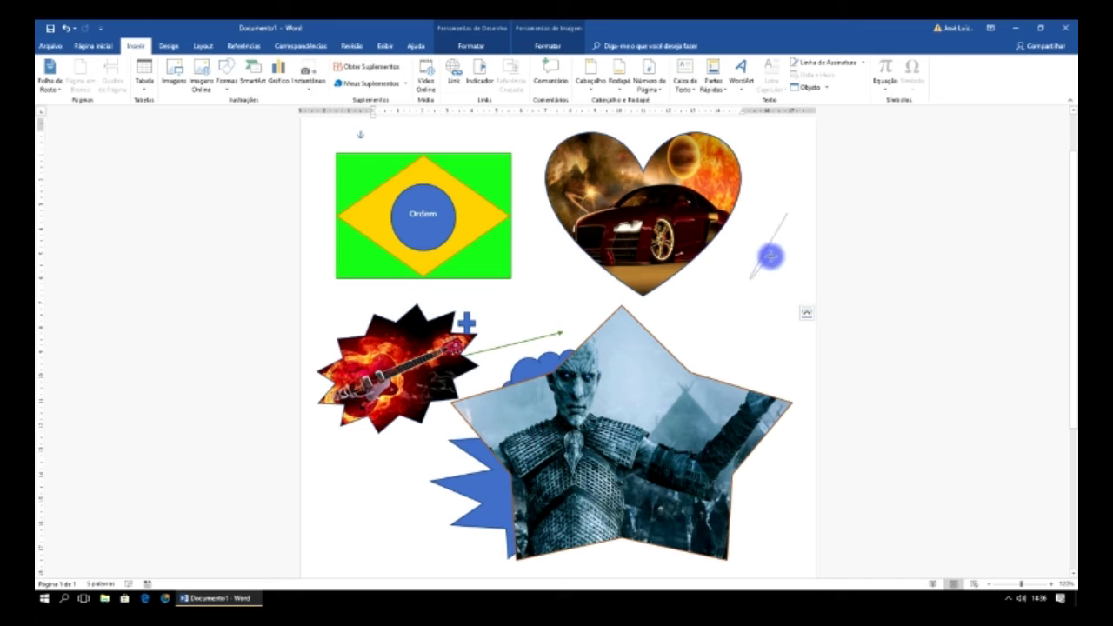
left_click(723, 264)
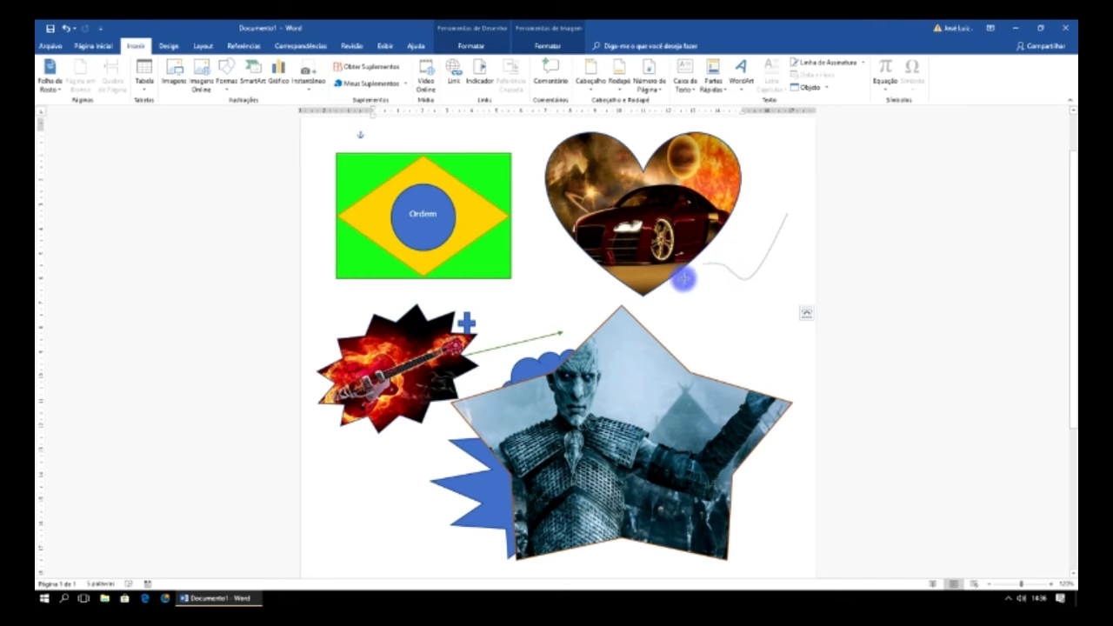
left_click(680, 309)
left_click(658, 293)
key("Escape")
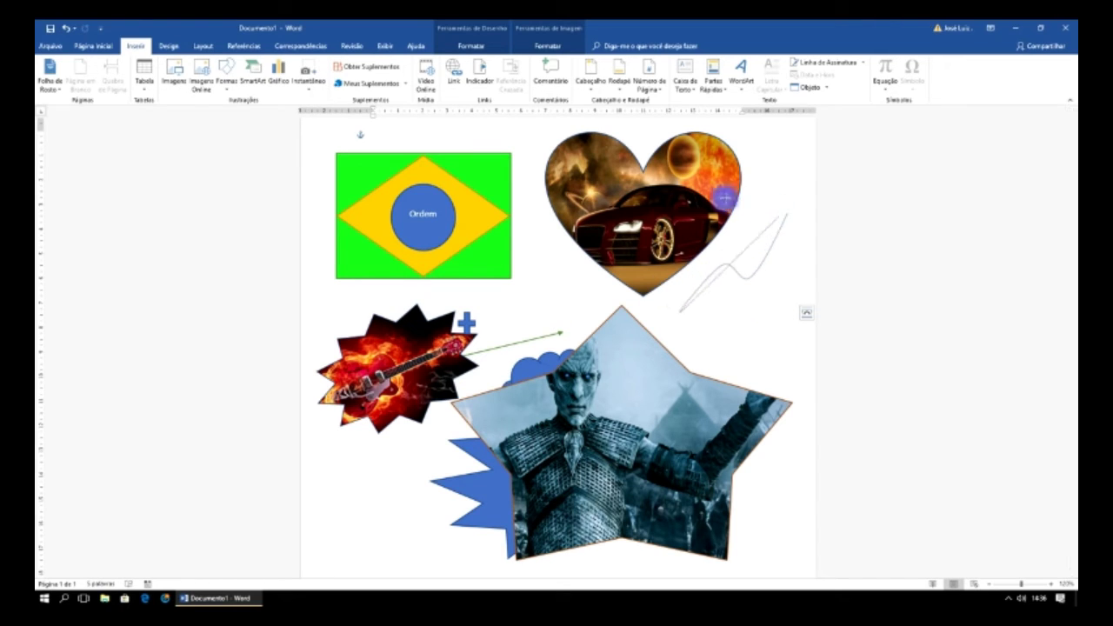
double_click(551, 277)
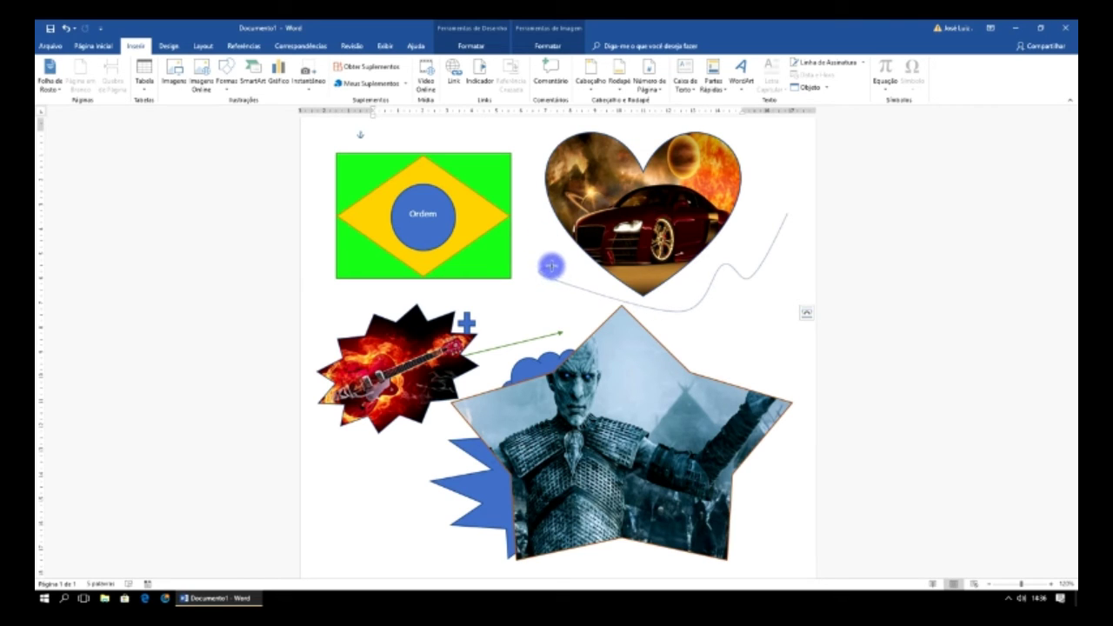
key("Escape")
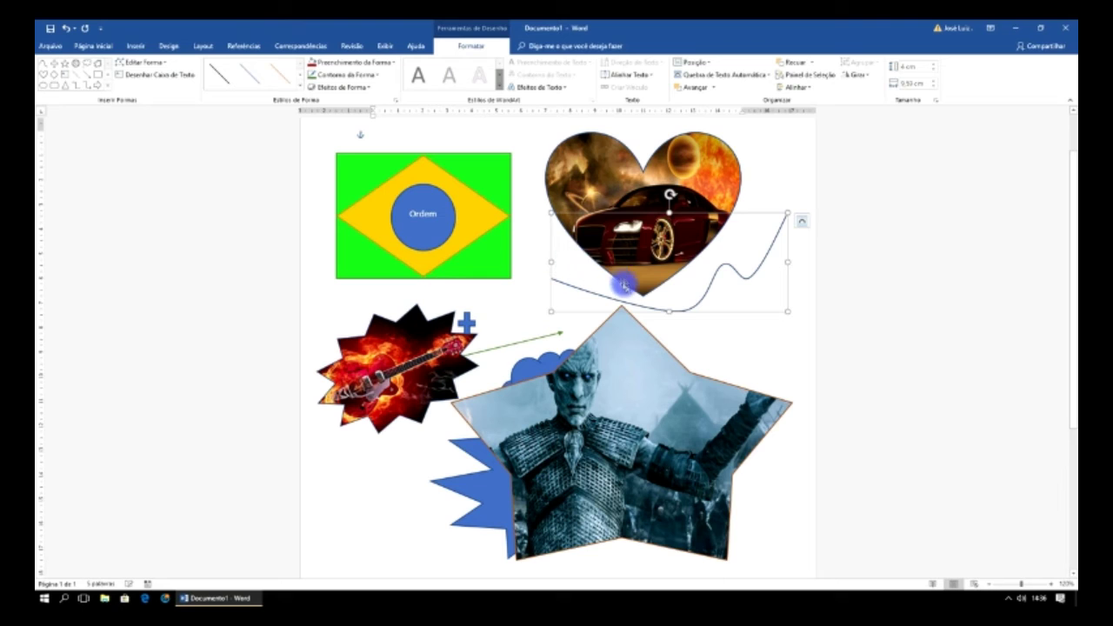
left_click(734, 334)
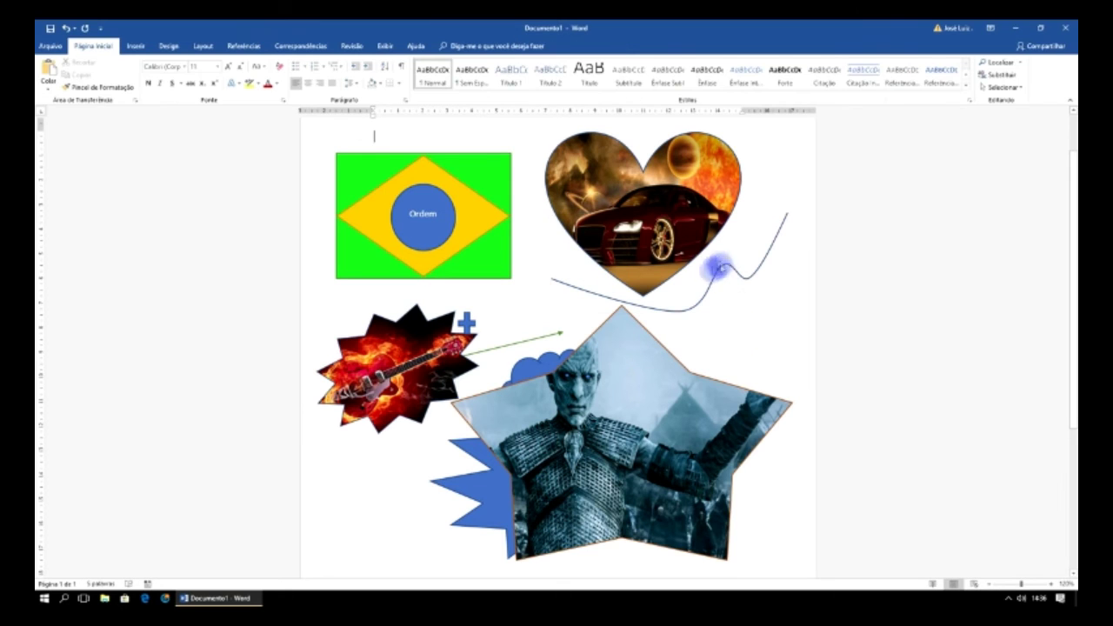
left_click(137, 46)
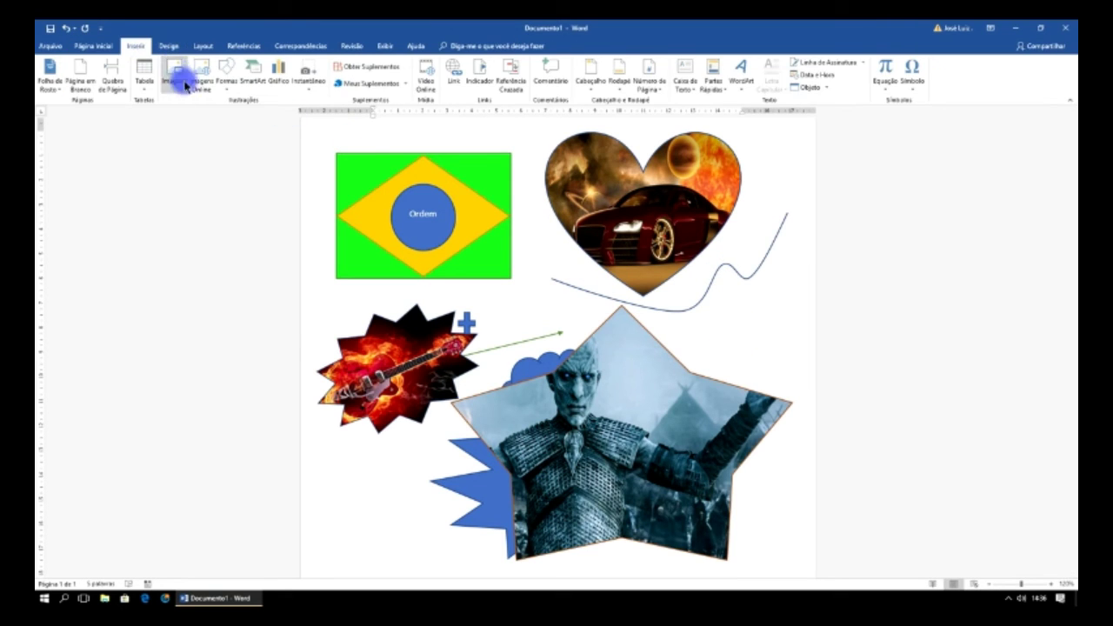
left_click(235, 89)
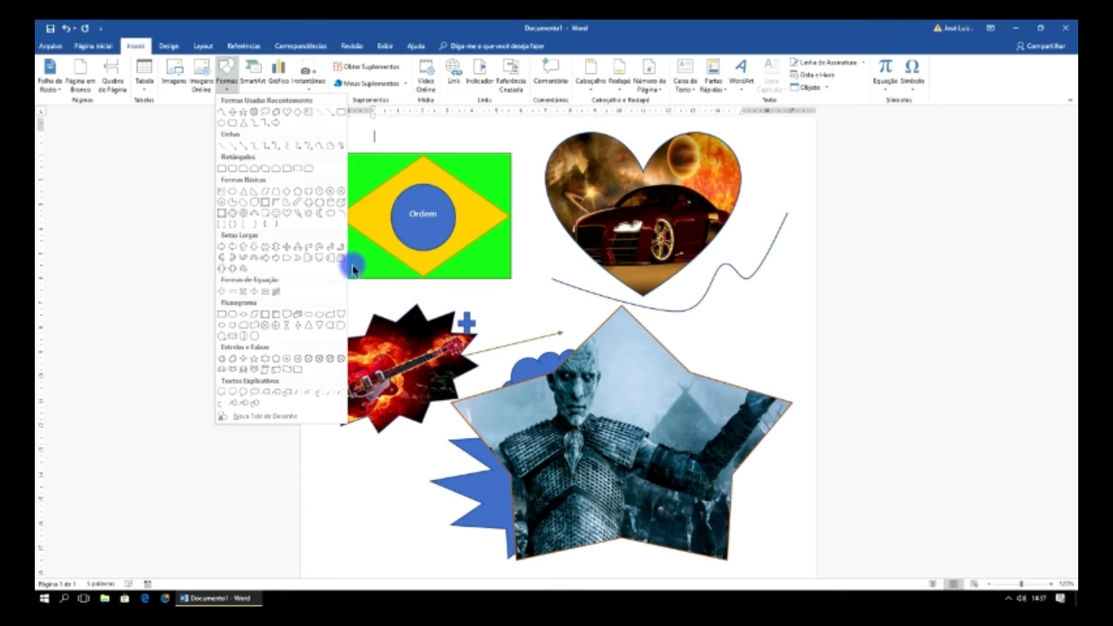
left_click(432, 301)
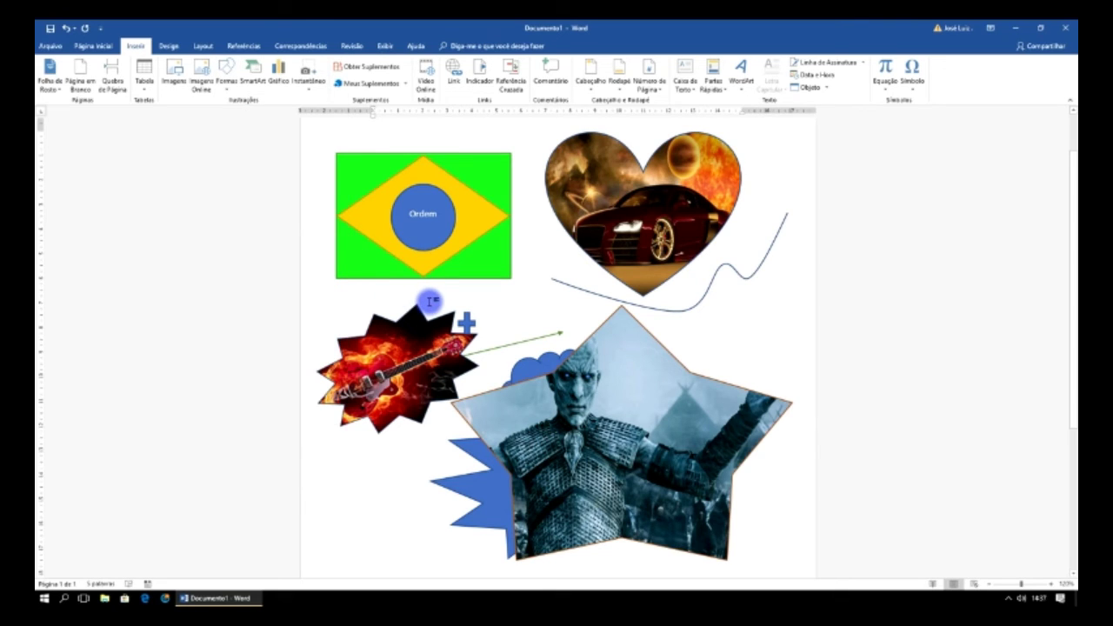
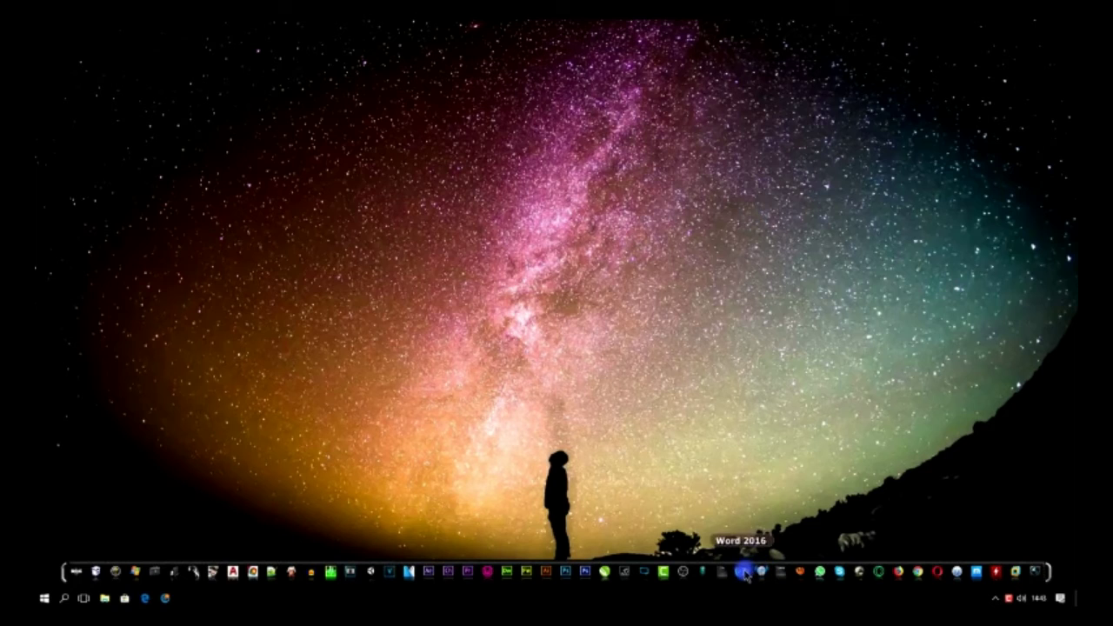
- Launch Word 2016 and start a new blank document (Documento em branco)
left_click(744, 572)
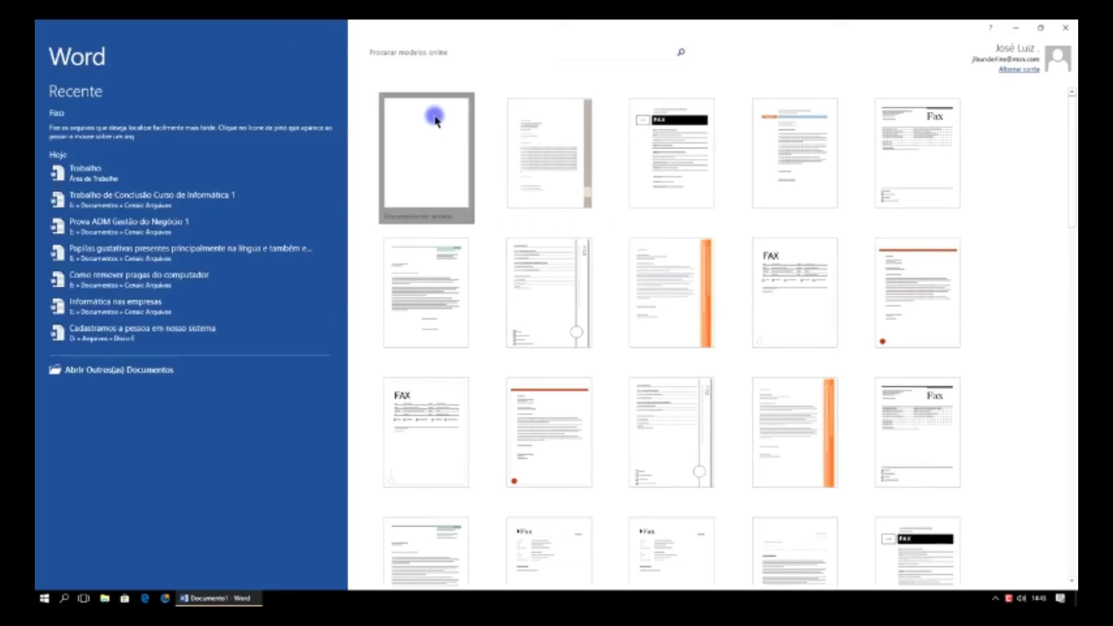
left_click(433, 120)
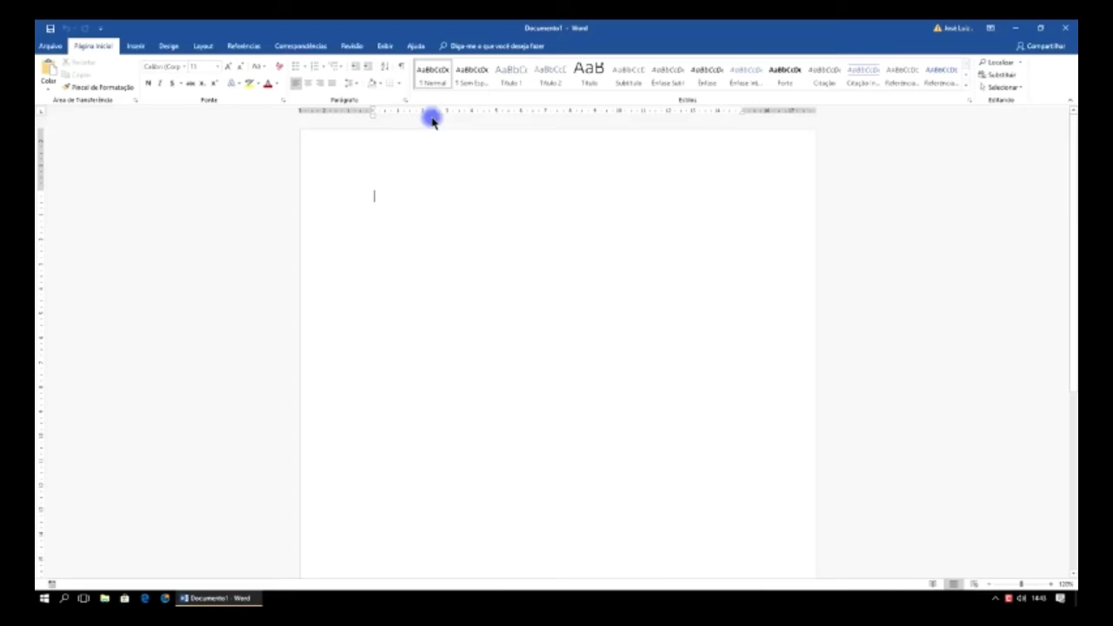
left_click(135, 47)
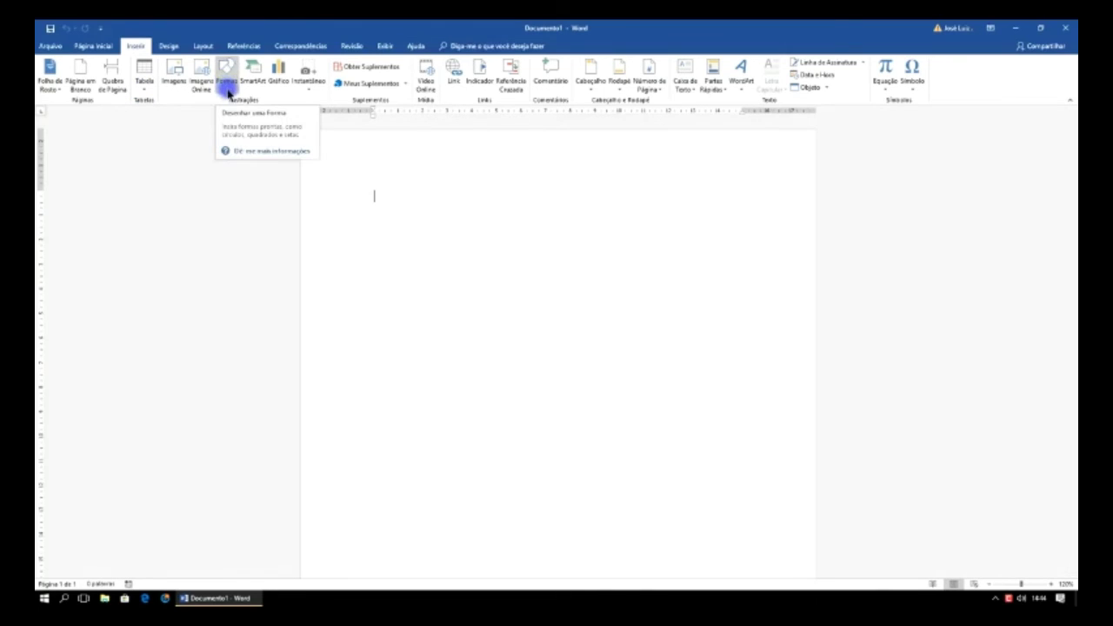
- Insert the lamborghini picture from the Aula 09 folder into the document
left_click(174, 76)
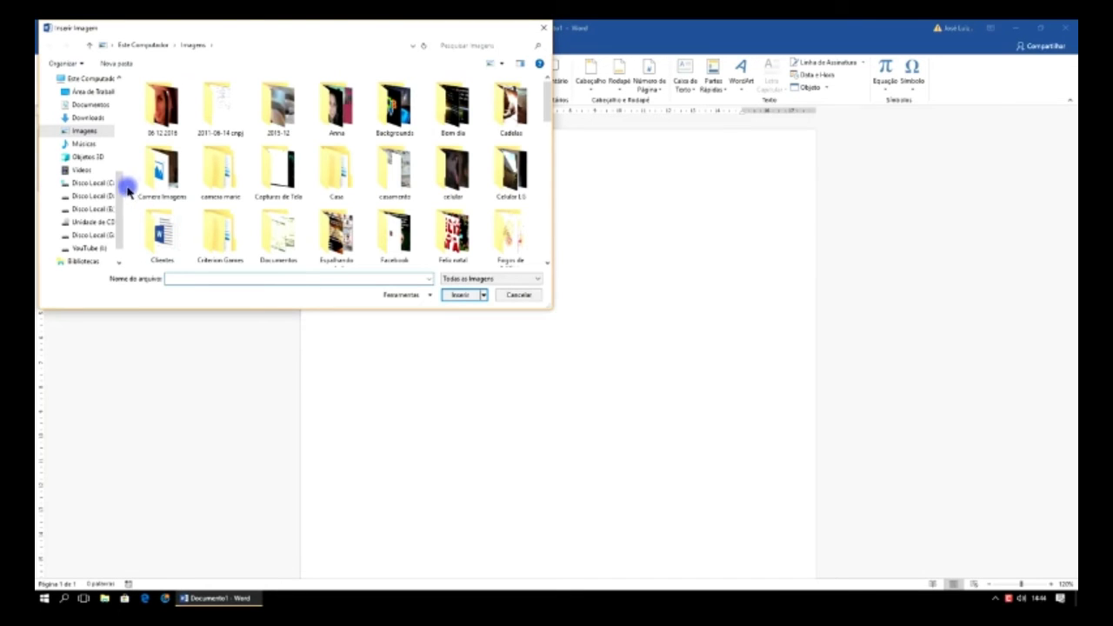
left_click_drag(122, 191, 125, 150)
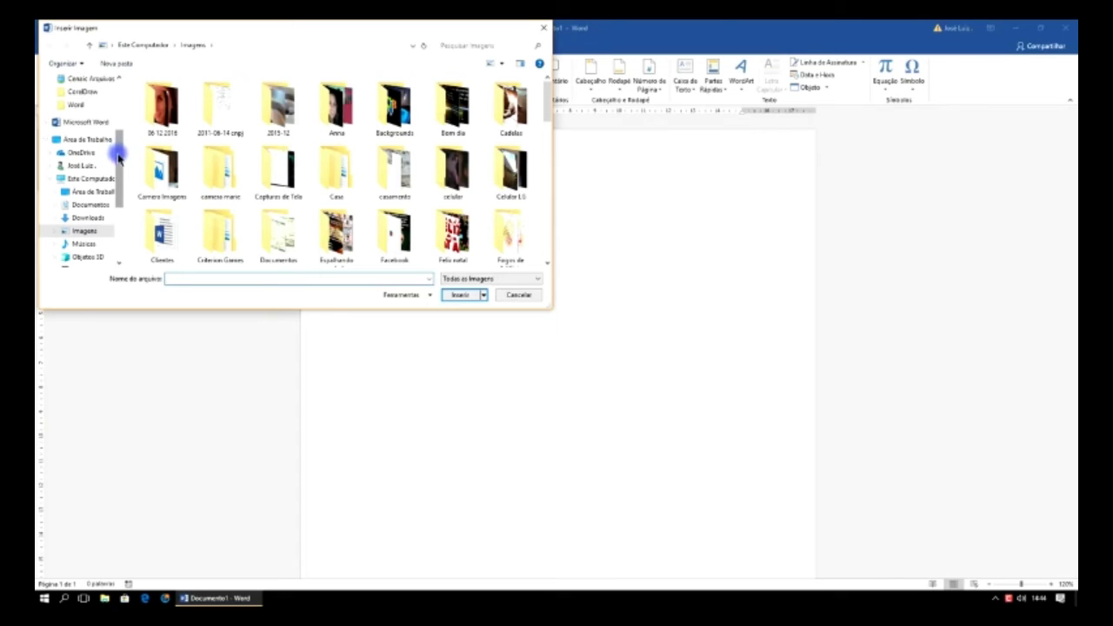
left_click_drag(119, 155, 103, 130)
left_click(87, 119)
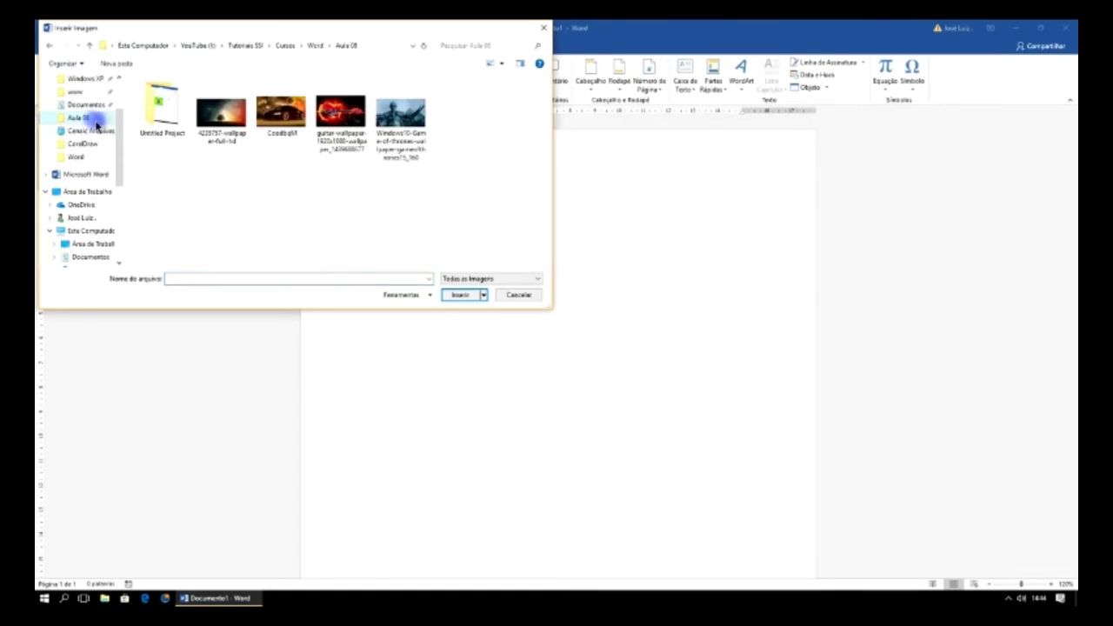
left_click(314, 45)
double_click(226, 159)
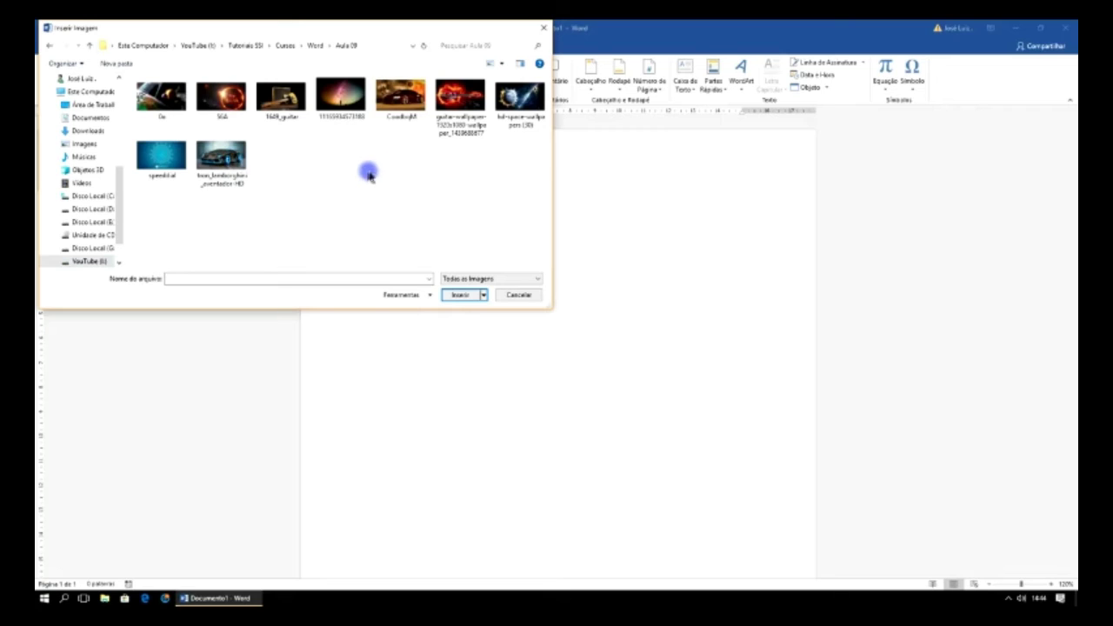
left_click(221, 159)
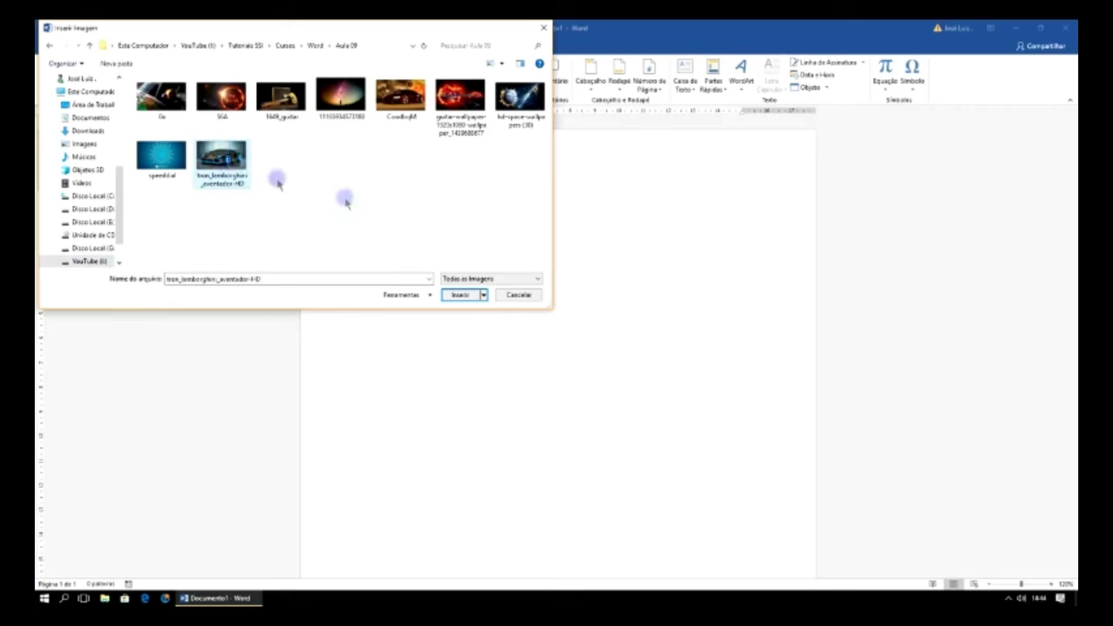
left_click(473, 293)
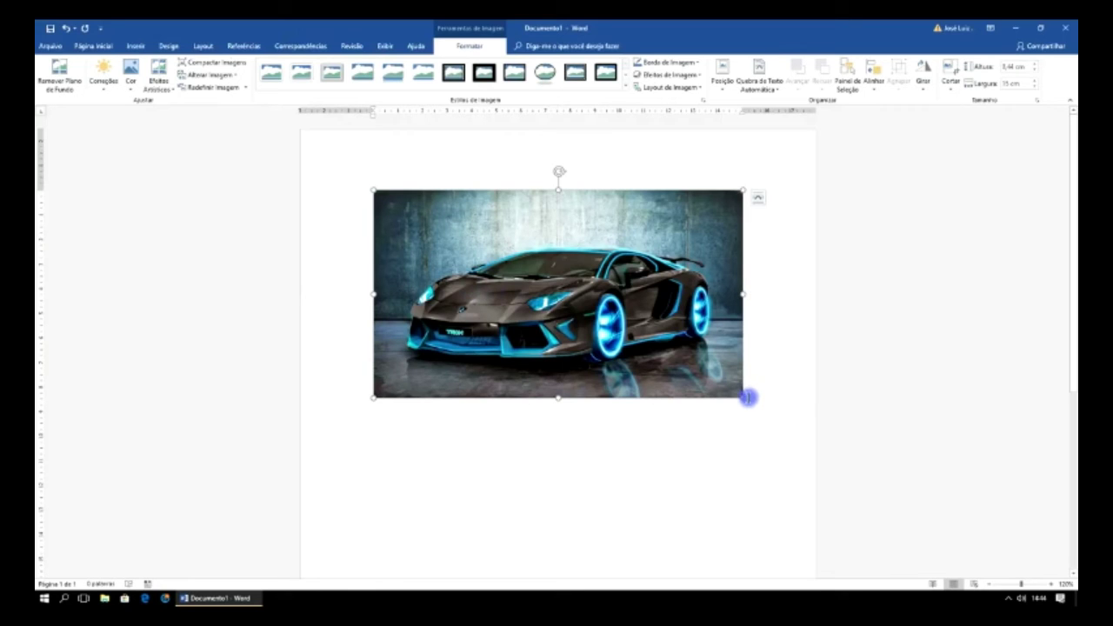
- Shrink the car picture to 3,34 cm by 5,94 cm
left_click_drag(744, 397, 545, 276)
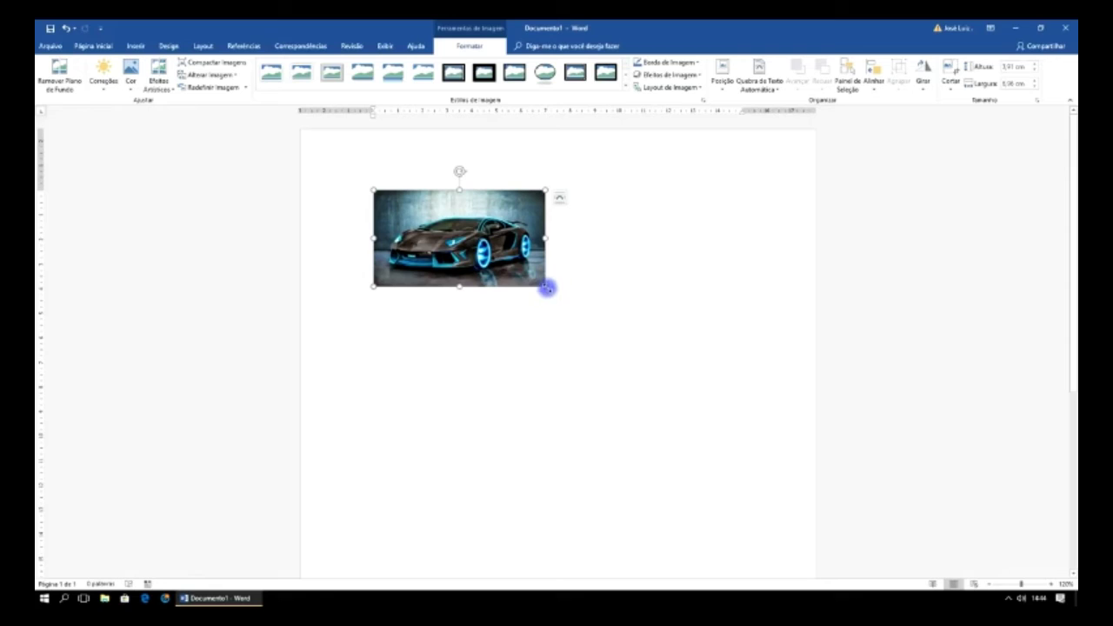
left_click_drag(547, 288, 521, 273)
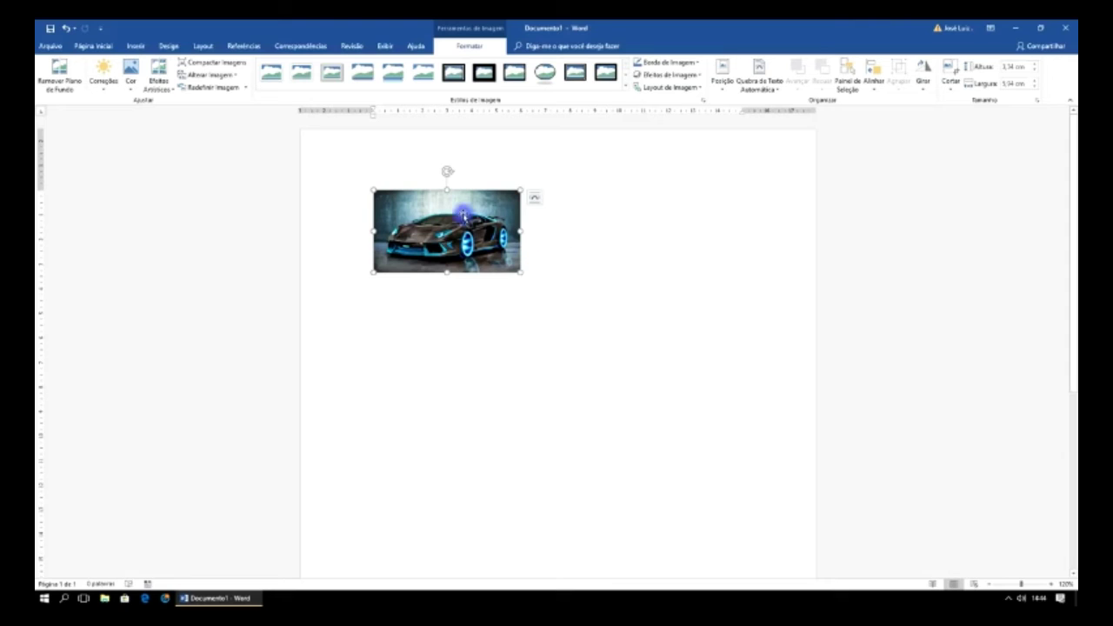
left_click(618, 345)
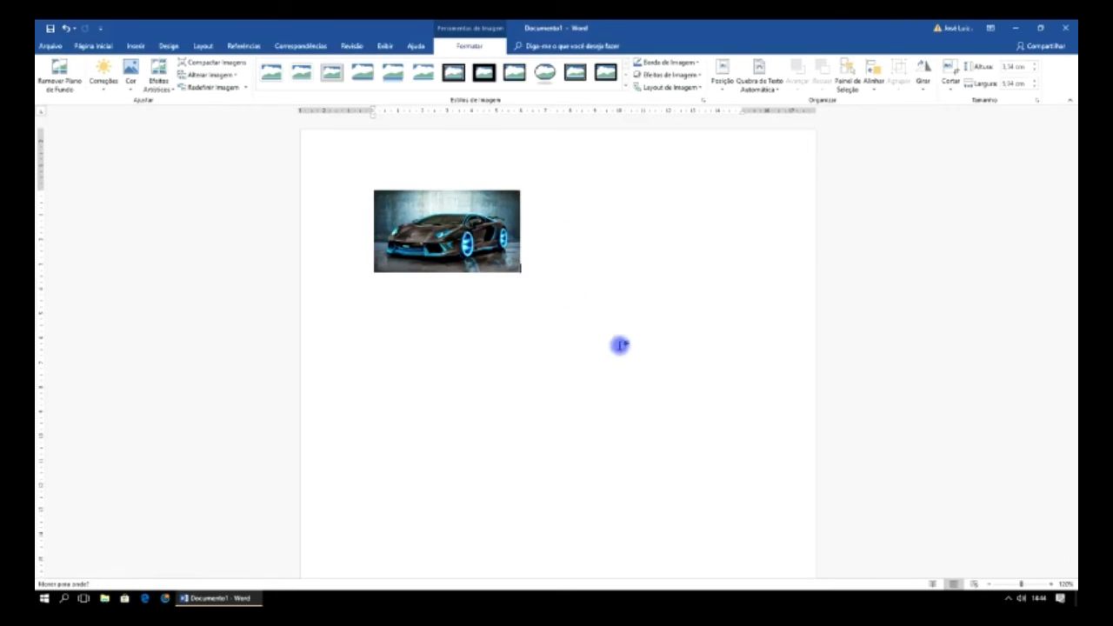
left_click(474, 243)
left_click(579, 391)
left_click(463, 228)
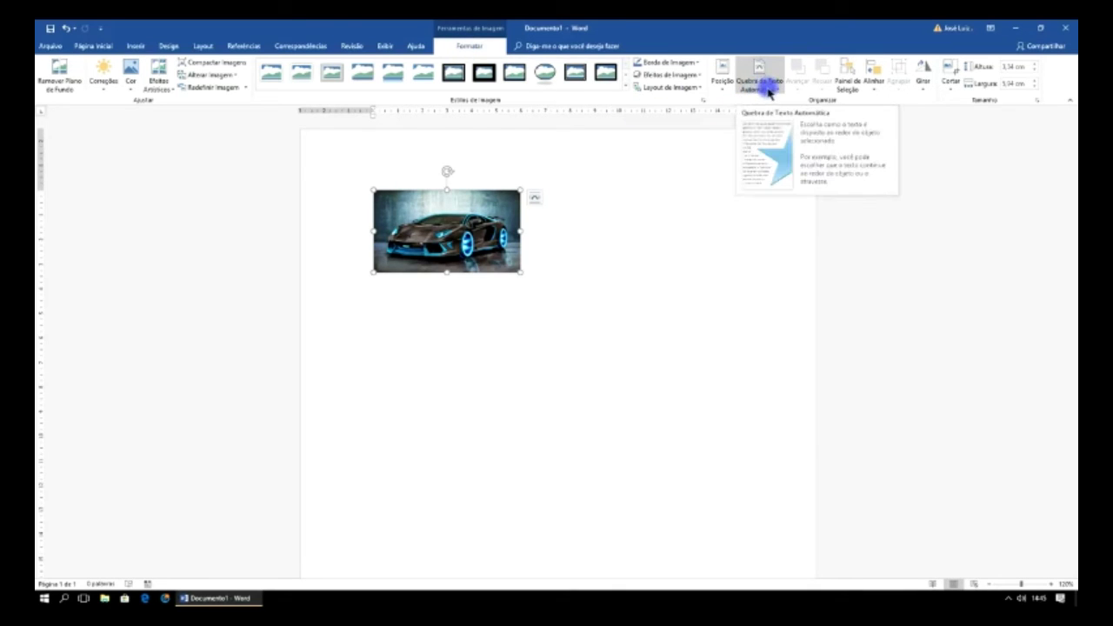
- Float the car picture in front of the text (Em Frente ao Texto) and give it a slight tilt
left_click(772, 90)
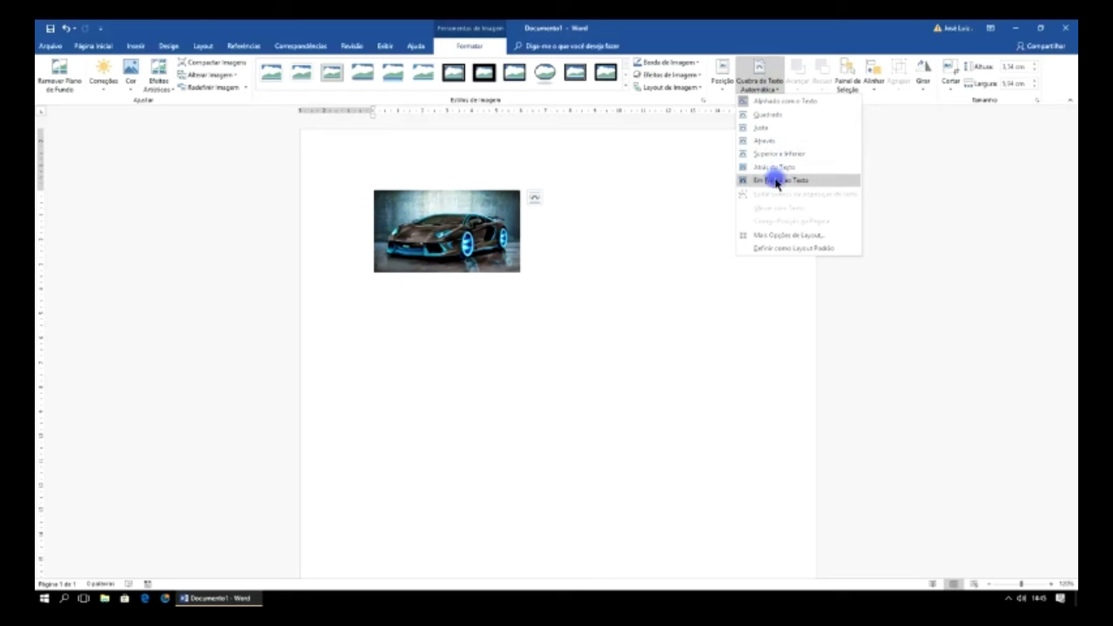
left_click(783, 180)
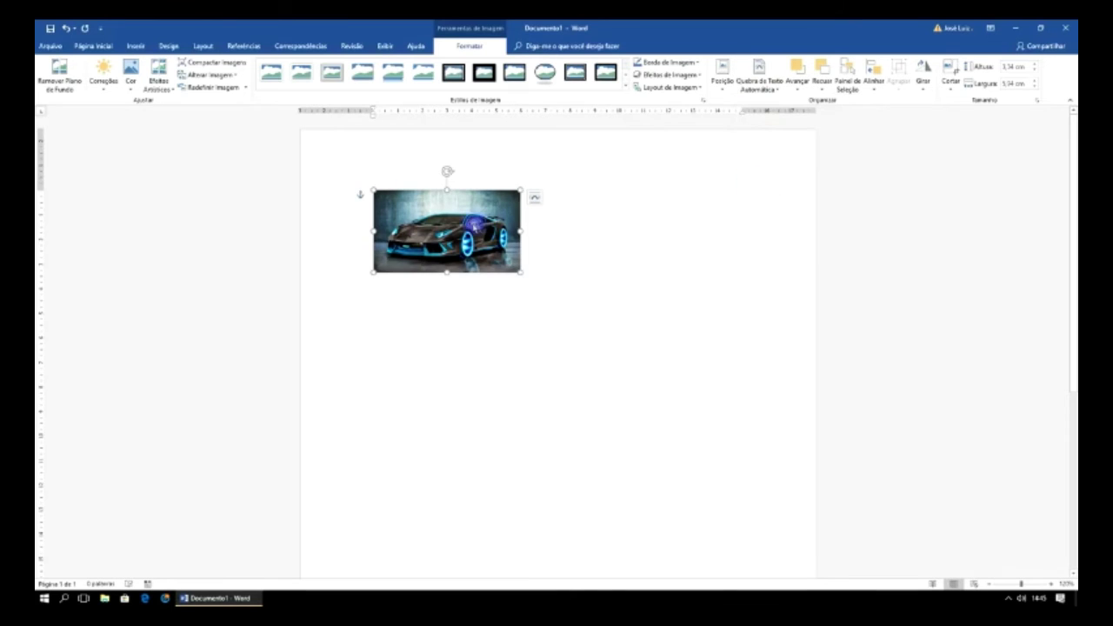
mouse_move(472, 225)
left_mouse_down()
mouse_move(674, 271)
mouse_move(601, 252)
mouse_move(753, 178)
left_mouse_up()
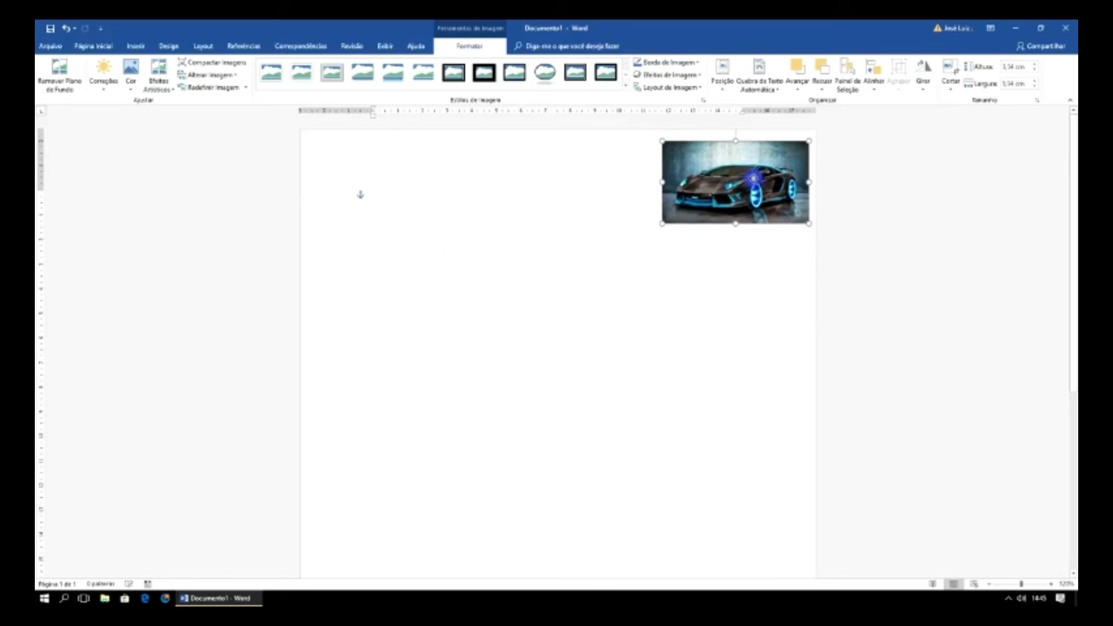
left_click_drag(738, 153, 551, 278)
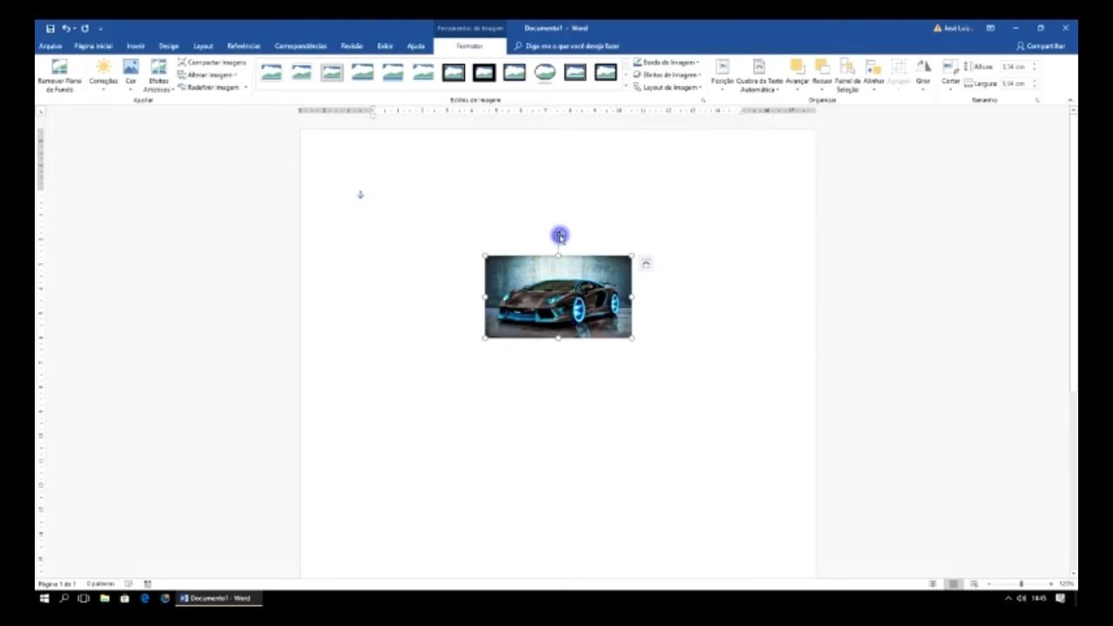
left_click_drag(559, 236, 546, 231)
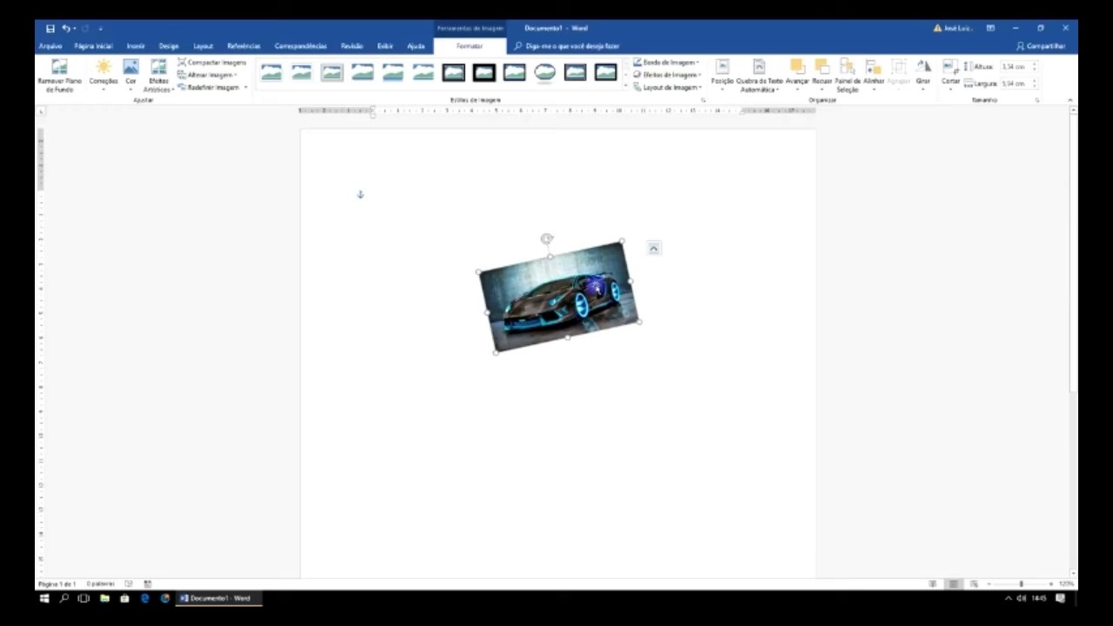
- Apply a white framed picture style and move the photo toward the upper left
left_click(623, 88)
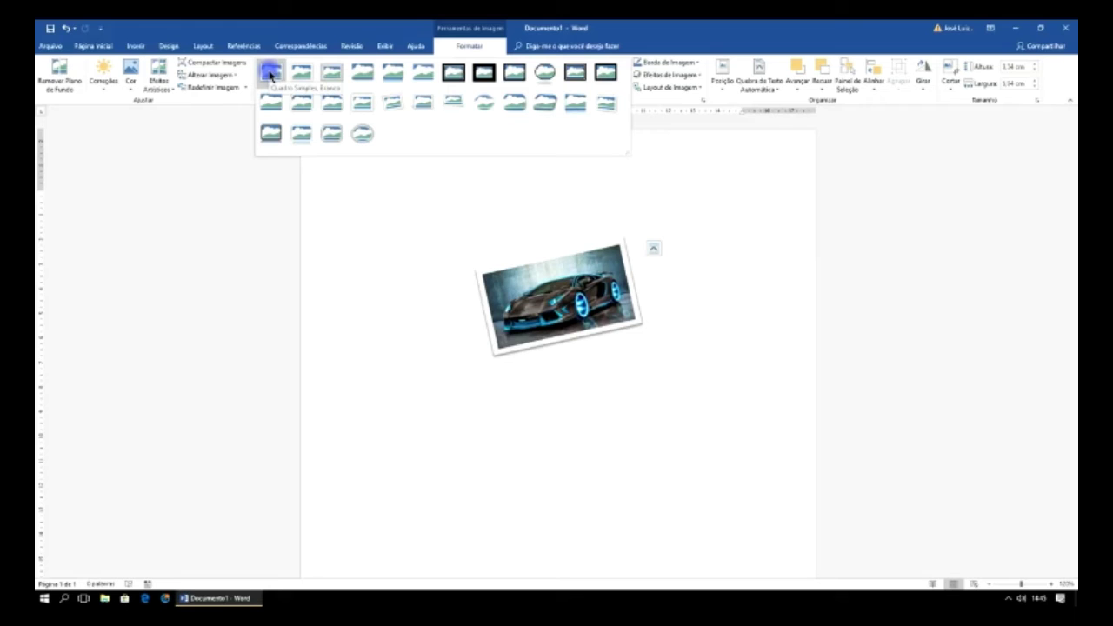
left_click(270, 74)
left_click(557, 435)
left_click_drag(569, 314, 382, 233)
left_click(510, 354)
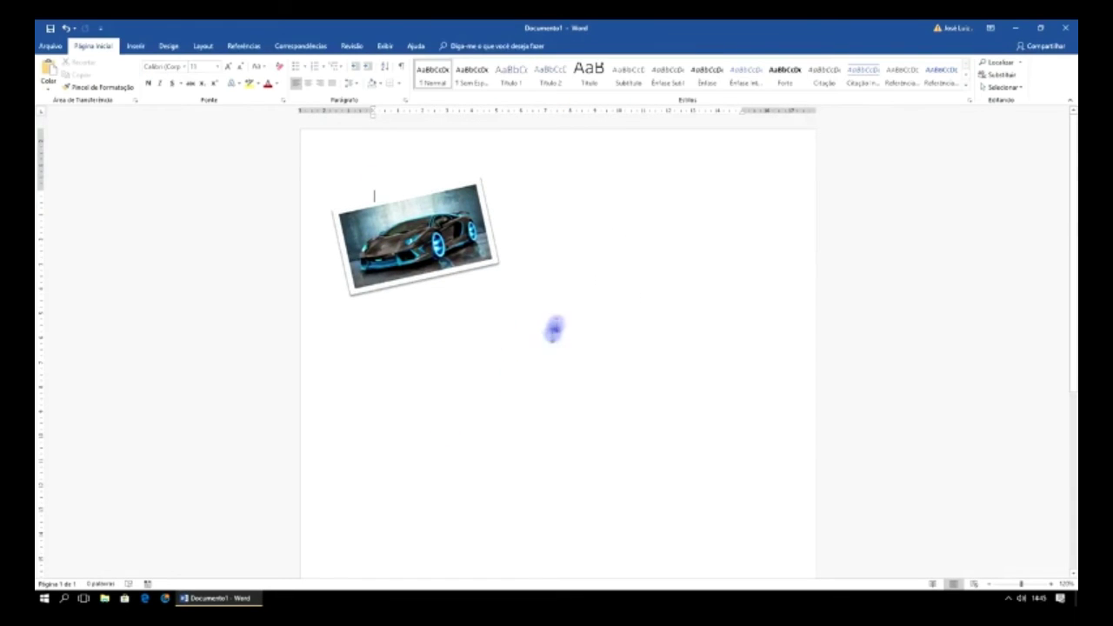
left_click(138, 46)
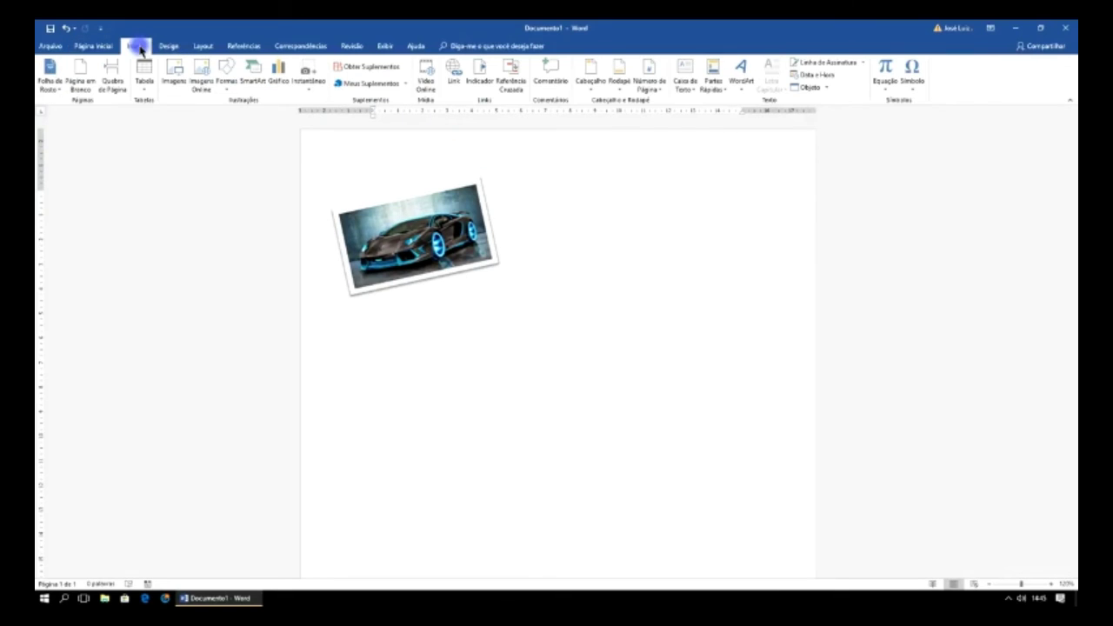
- Insert the CoodbgM red car picture and shrink it to about 5.5 cm wide
left_click(174, 74)
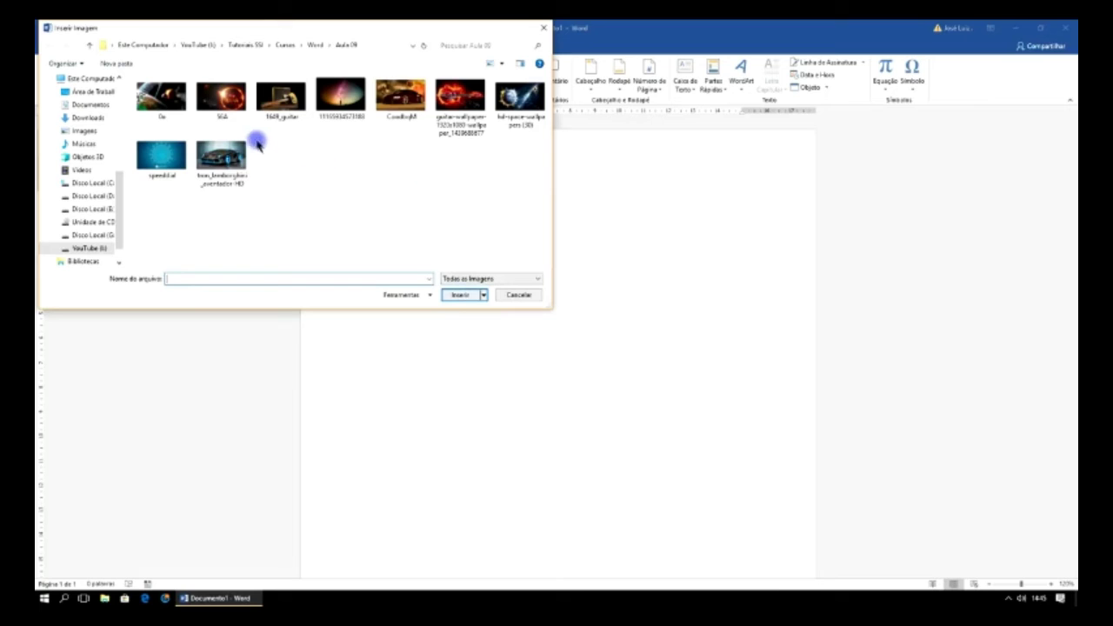
left_click(398, 95)
left_click(469, 295)
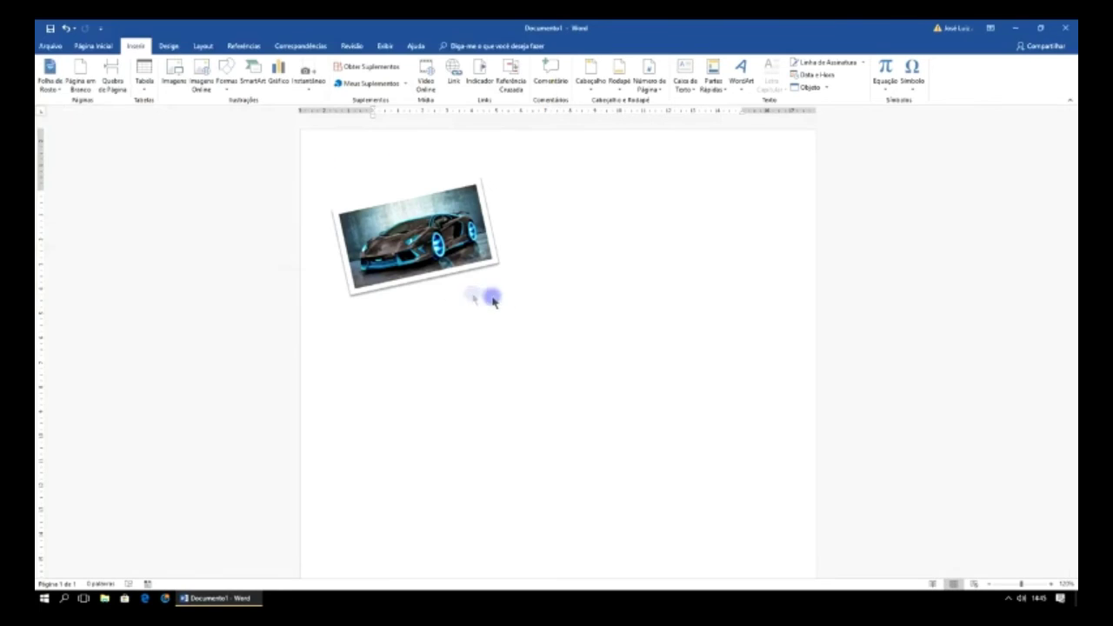
left_click(677, 452)
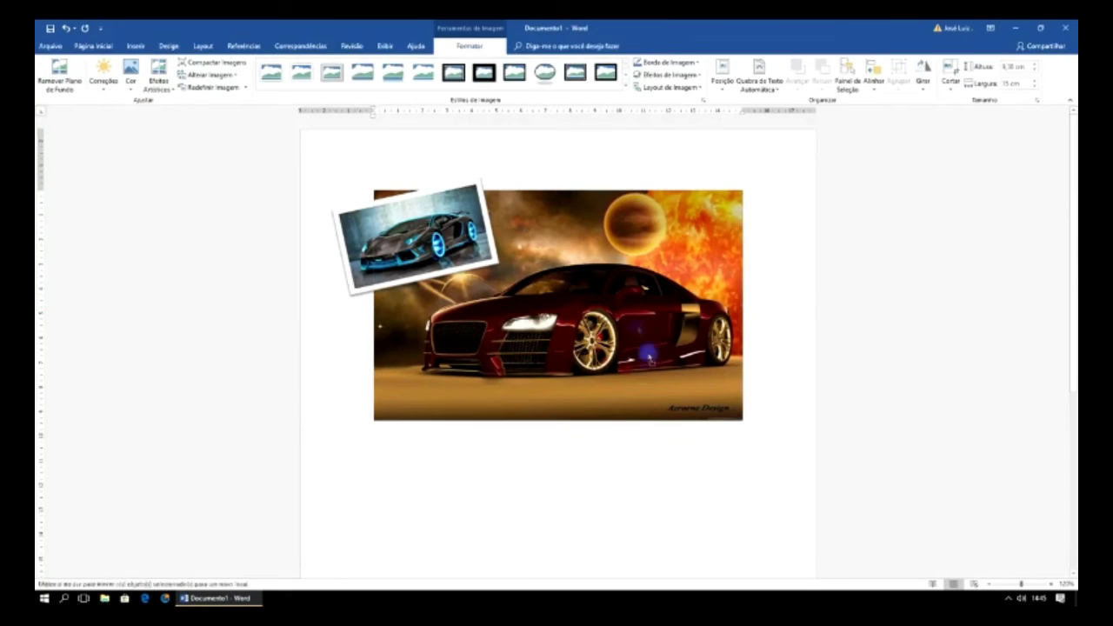
left_click(688, 421)
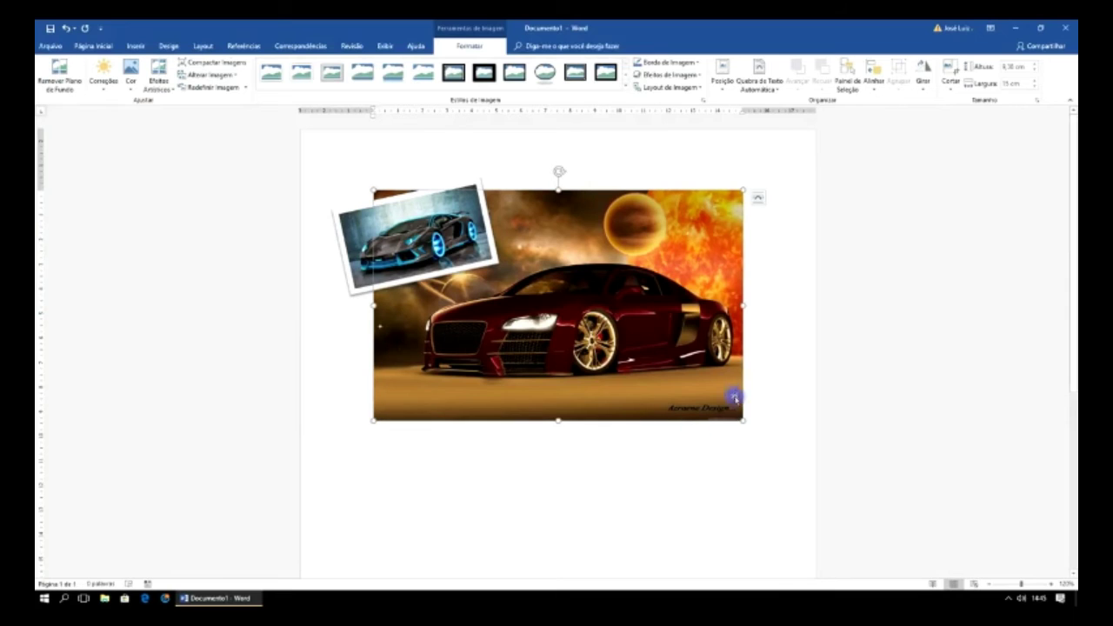
left_click_drag(741, 418, 605, 318)
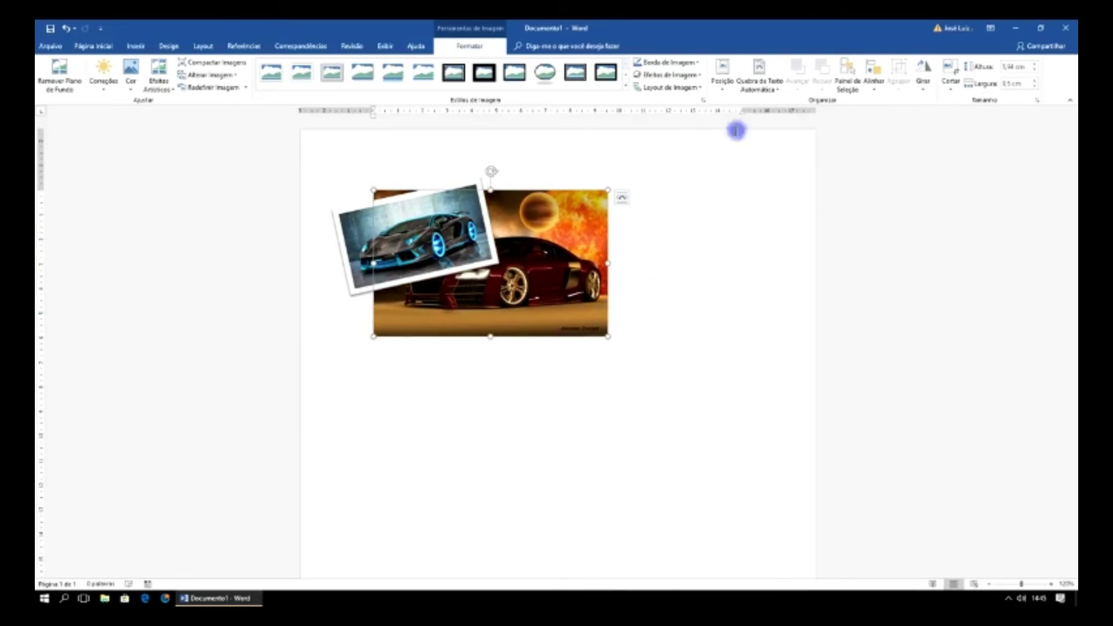
- Float the red car in front of text with a bevelled perspective style, beside the tilted photo
left_click(762, 80)
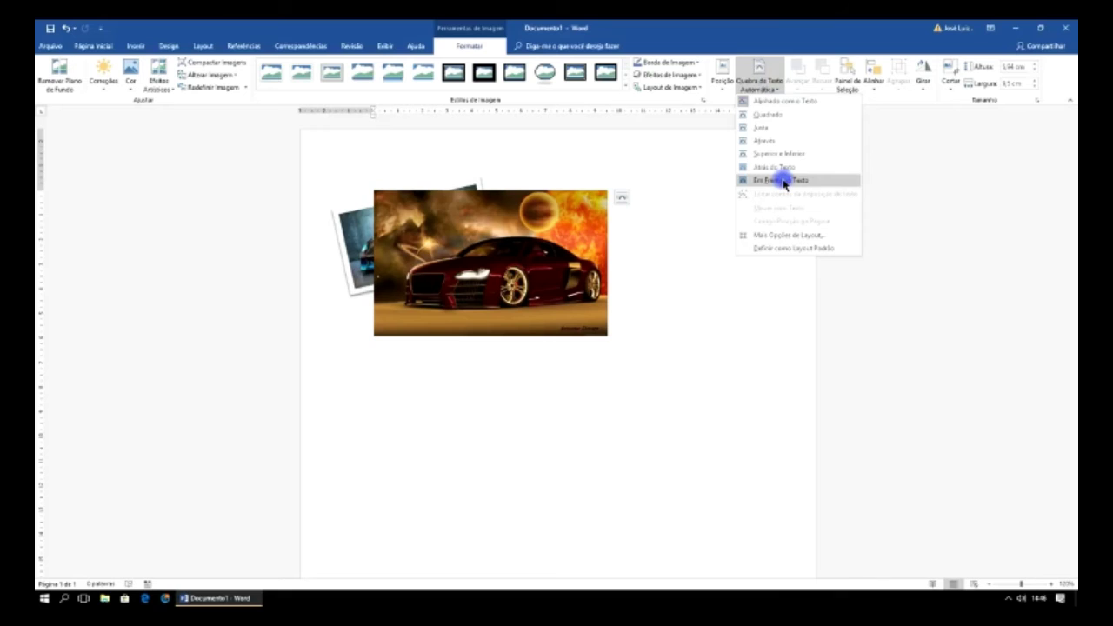
left_click(784, 181)
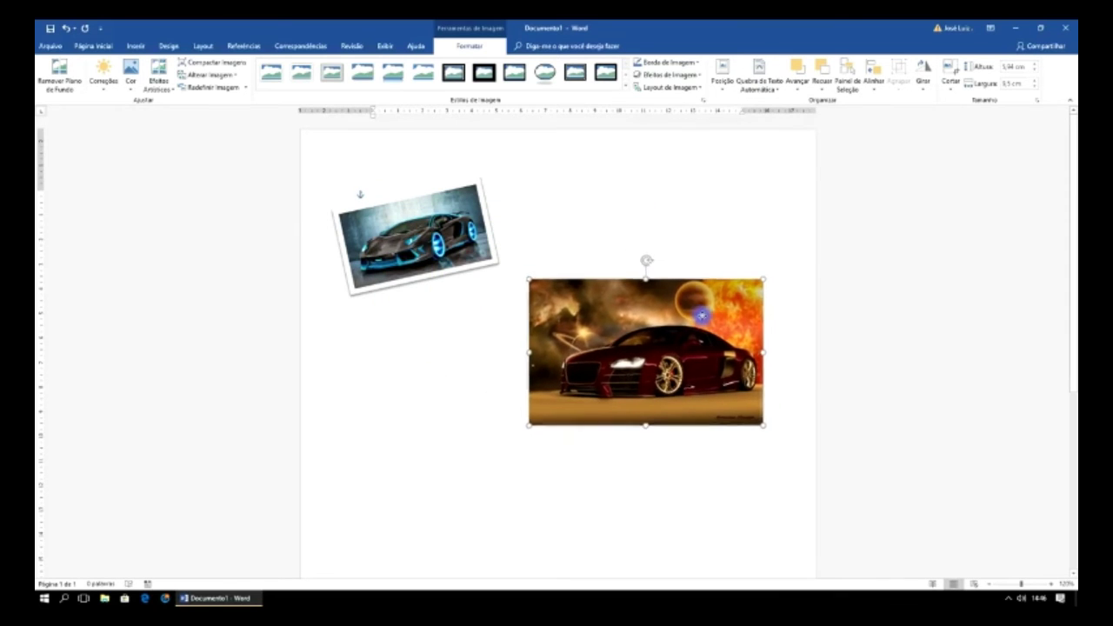
left_click_drag(610, 255, 692, 339)
left_click(623, 88)
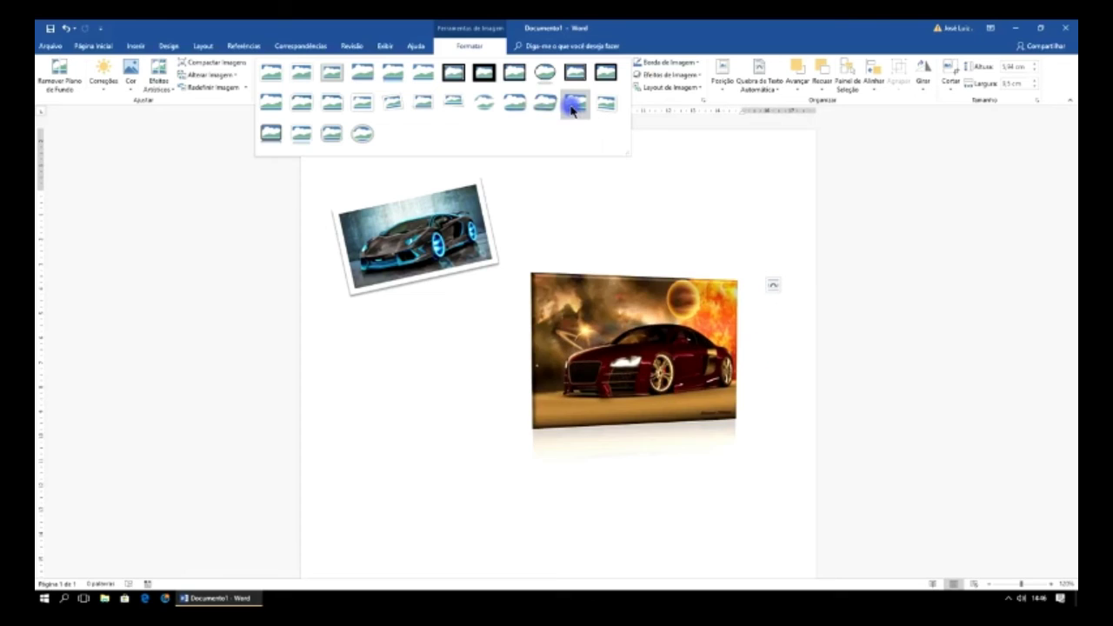
left_click(544, 105)
left_click(662, 333)
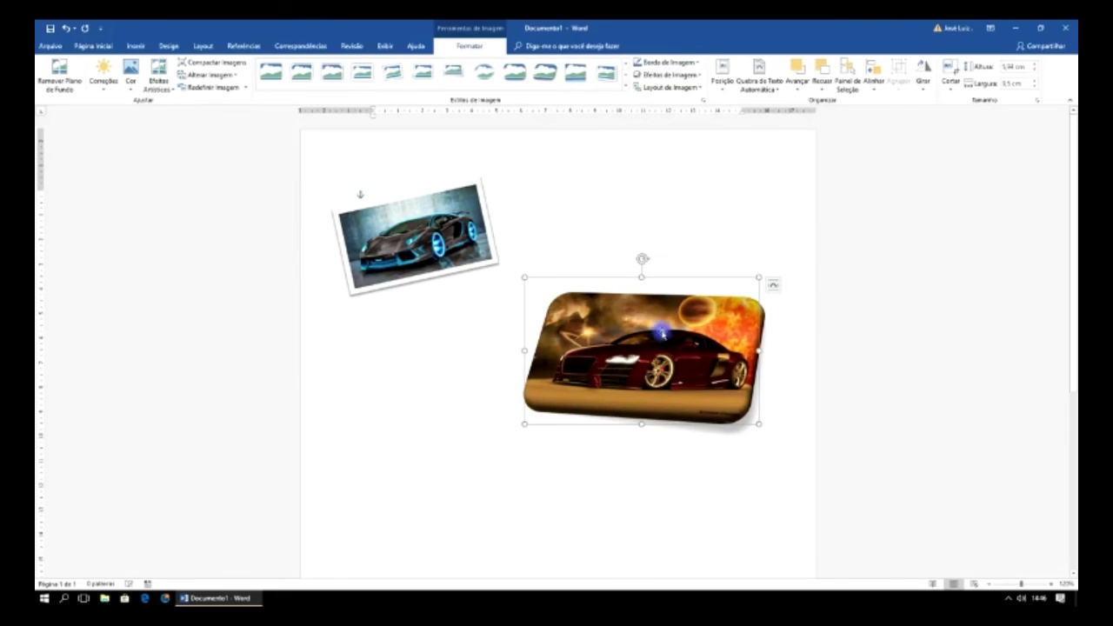
left_click_drag(655, 322, 667, 209)
left_click(641, 428)
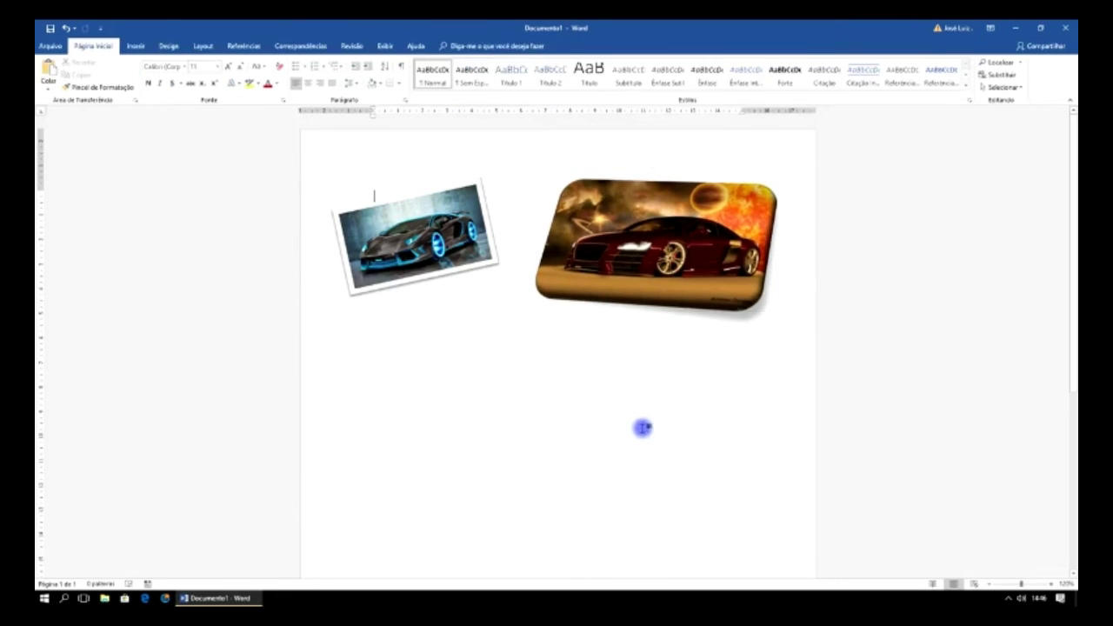
- Insert the hd-space-wallpapers picture into the document
left_click(135, 45)
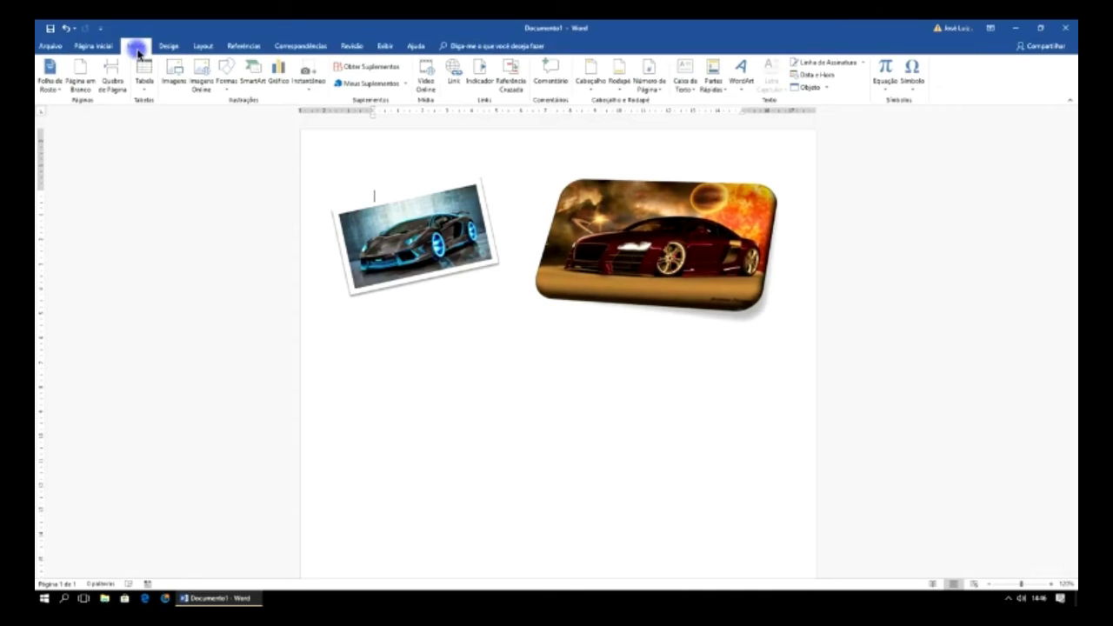
left_click(173, 80)
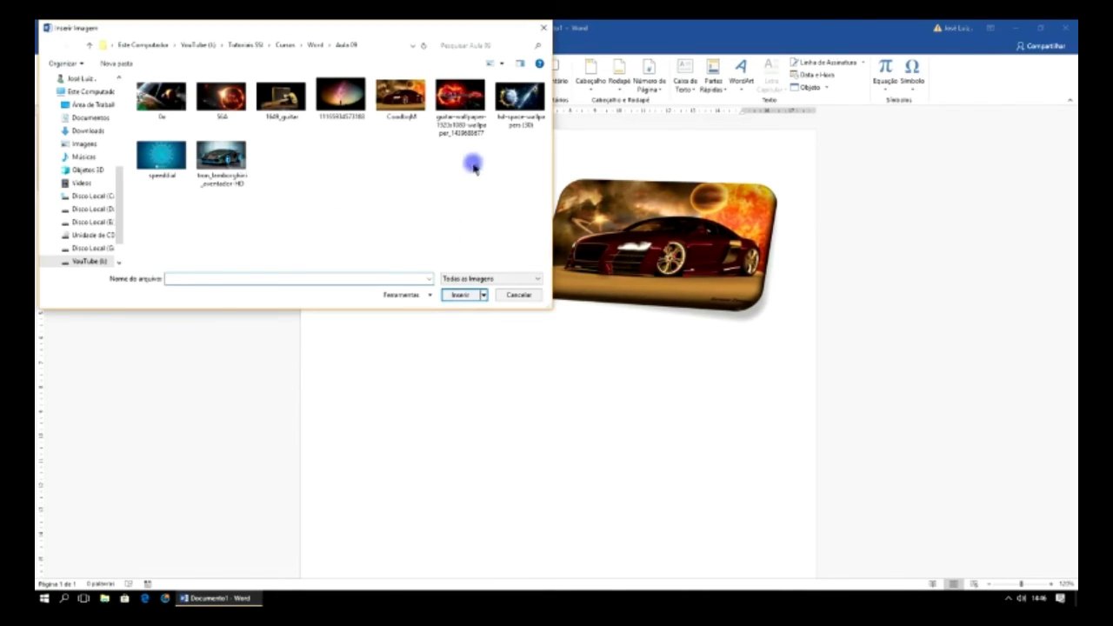
left_click(518, 97)
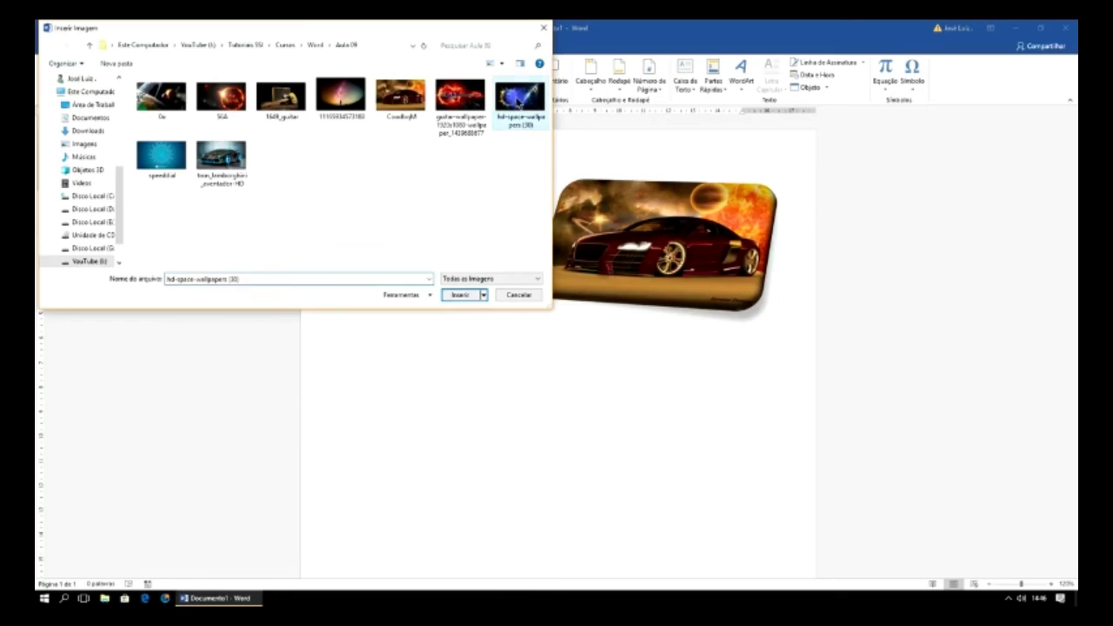
left_click(463, 294)
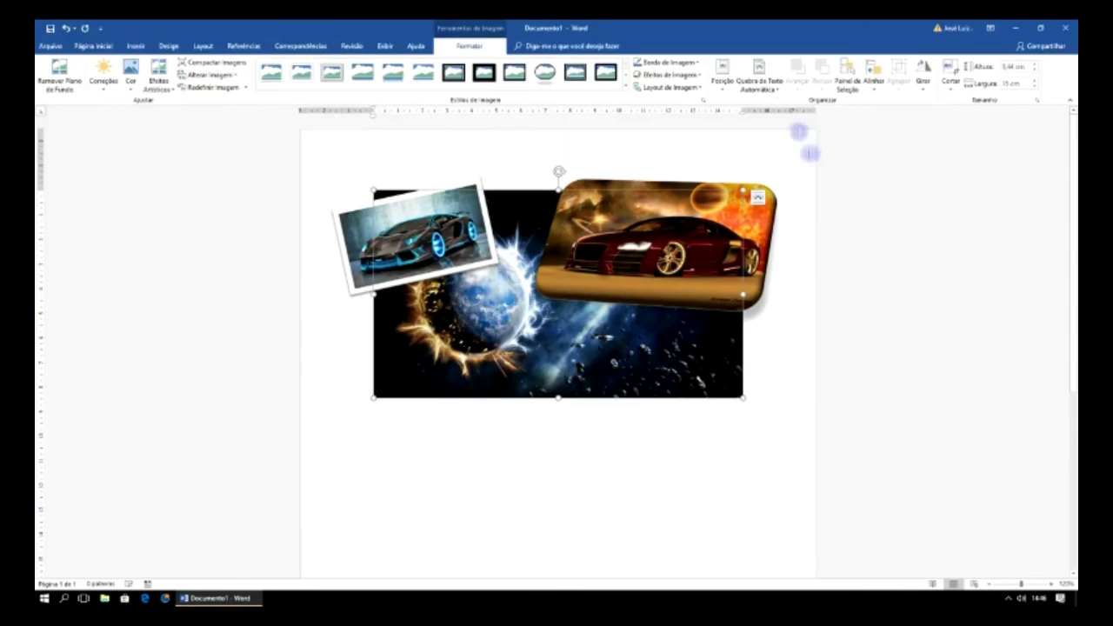
- Float the space image in front of text, about 10 cm wide, centred below the cars
left_click(764, 78)
left_click(792, 179)
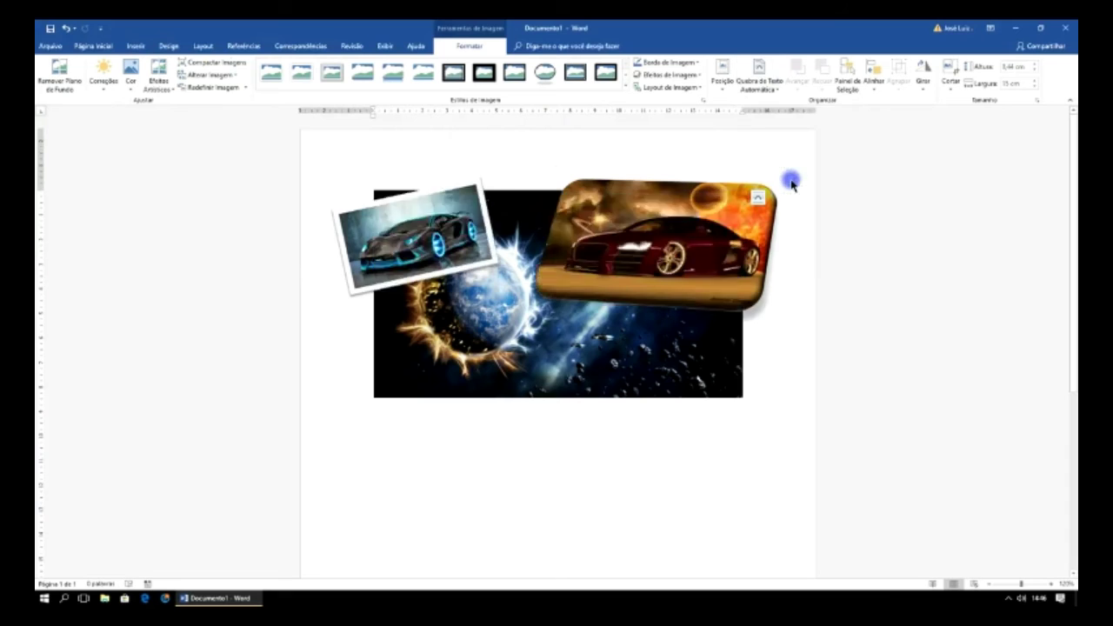
left_click_drag(576, 274, 573, 388)
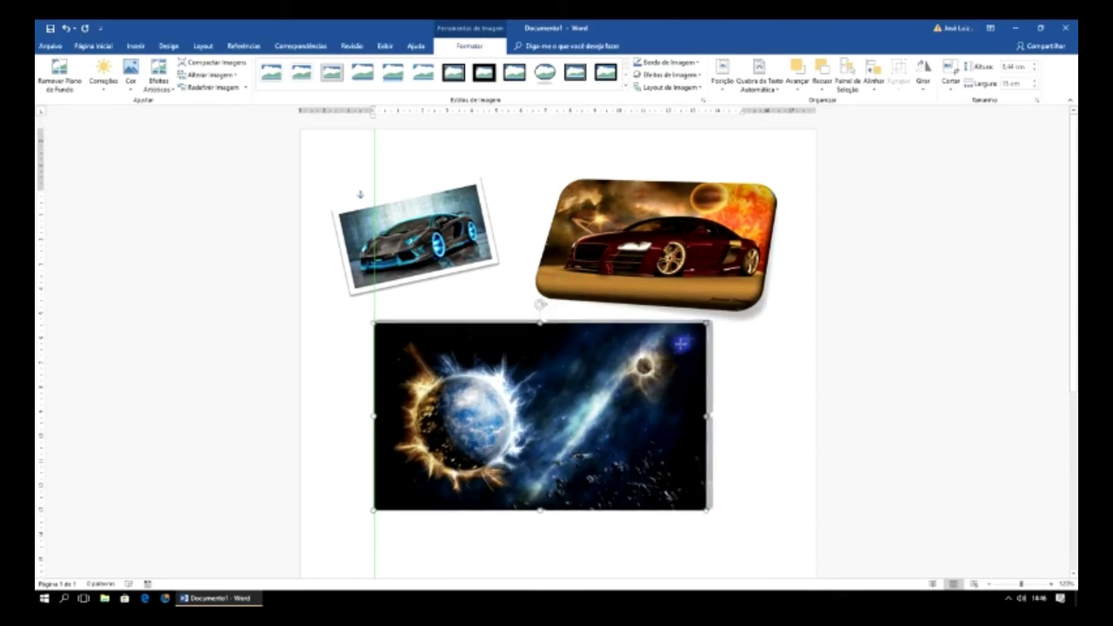
left_click_drag(744, 301, 621, 372)
left_click_drag(554, 417, 614, 394)
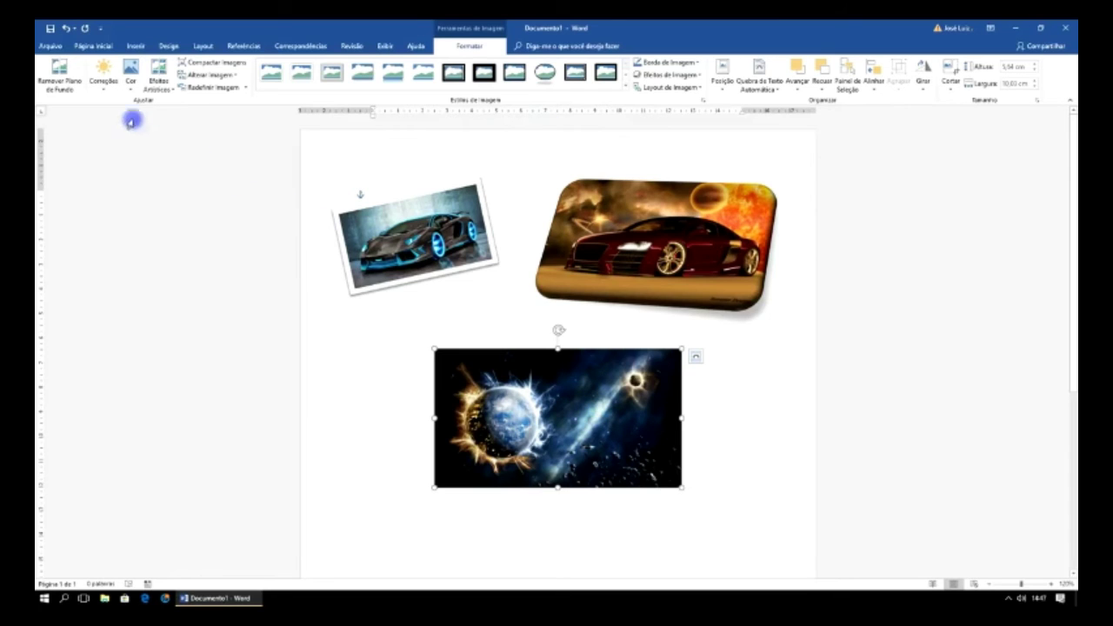
- Preview the correction and colour presets without applying, then move the space image closer to the cars
left_click(103, 77)
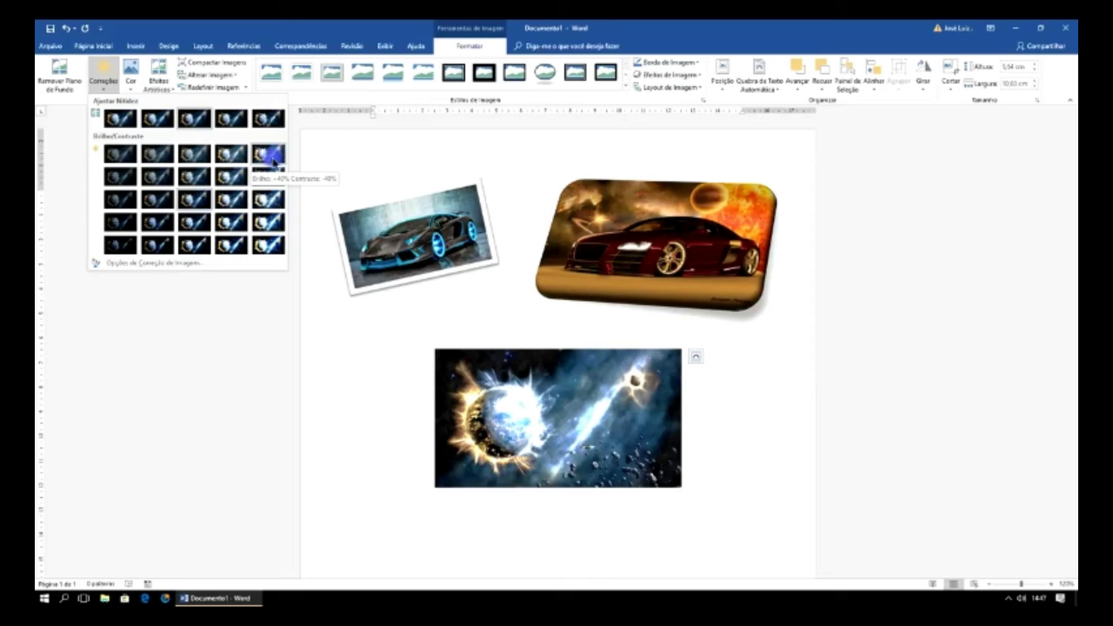
left_click(103, 82)
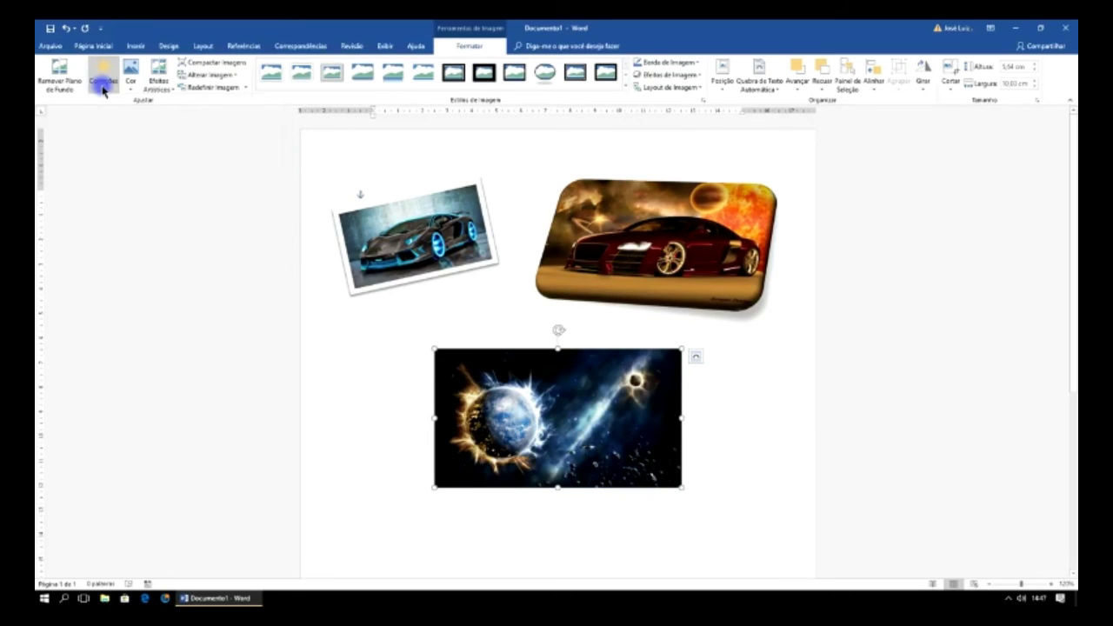
left_click(103, 82)
left_click(104, 87)
left_click(131, 83)
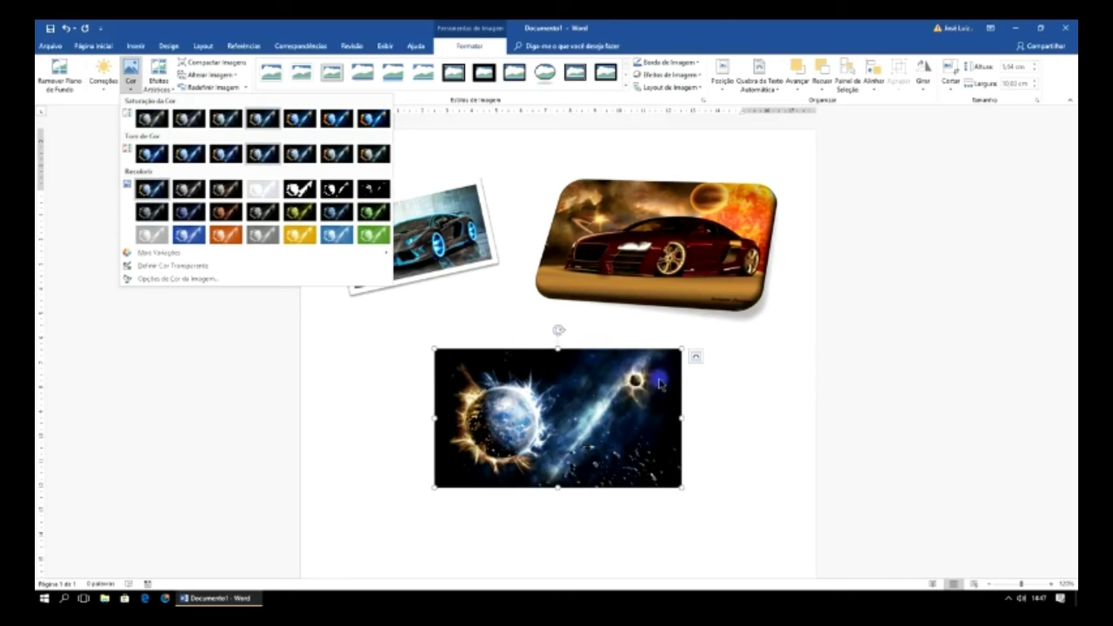
left_click(776, 397)
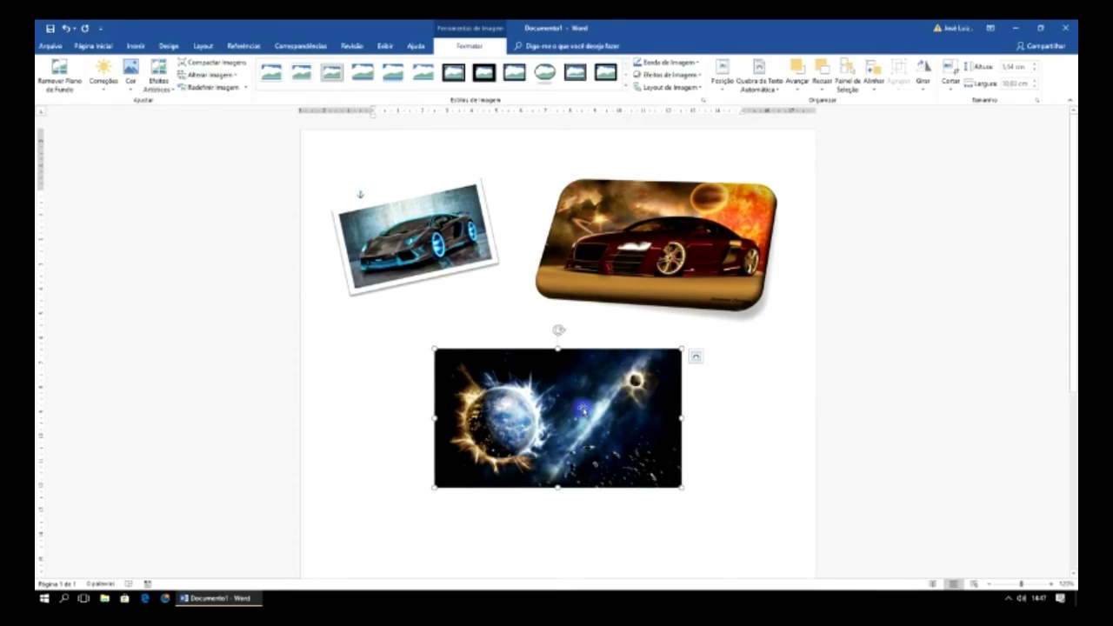
left_click_drag(583, 408, 614, 382)
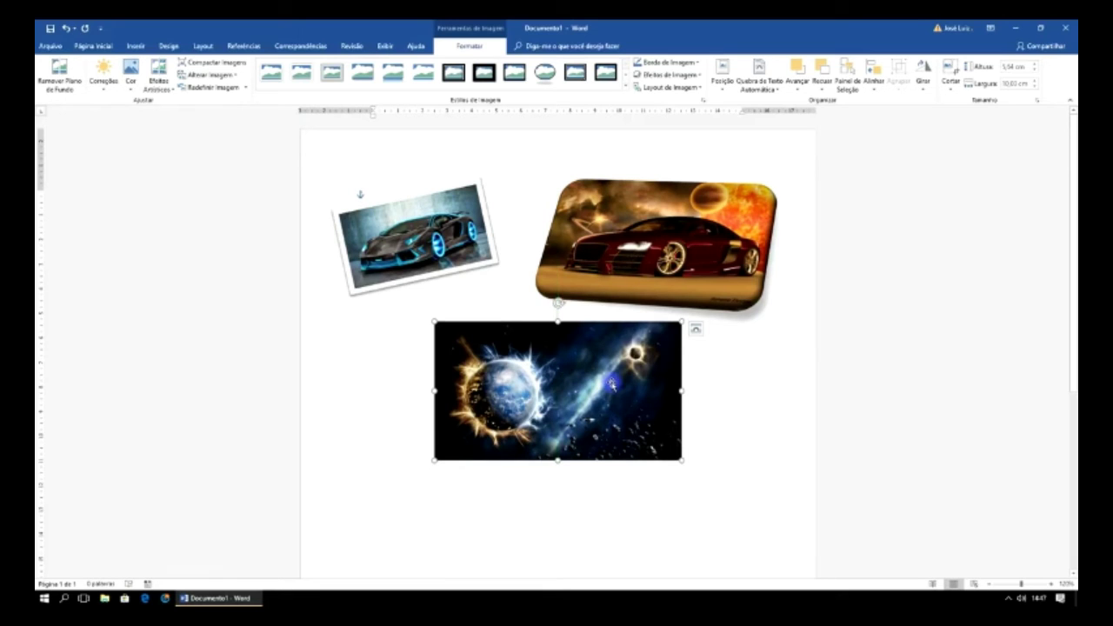
- Paste a copy of the space image directly below and make it grayscale
key("ctrl+v")
left_click_drag(593, 387, 583, 516)
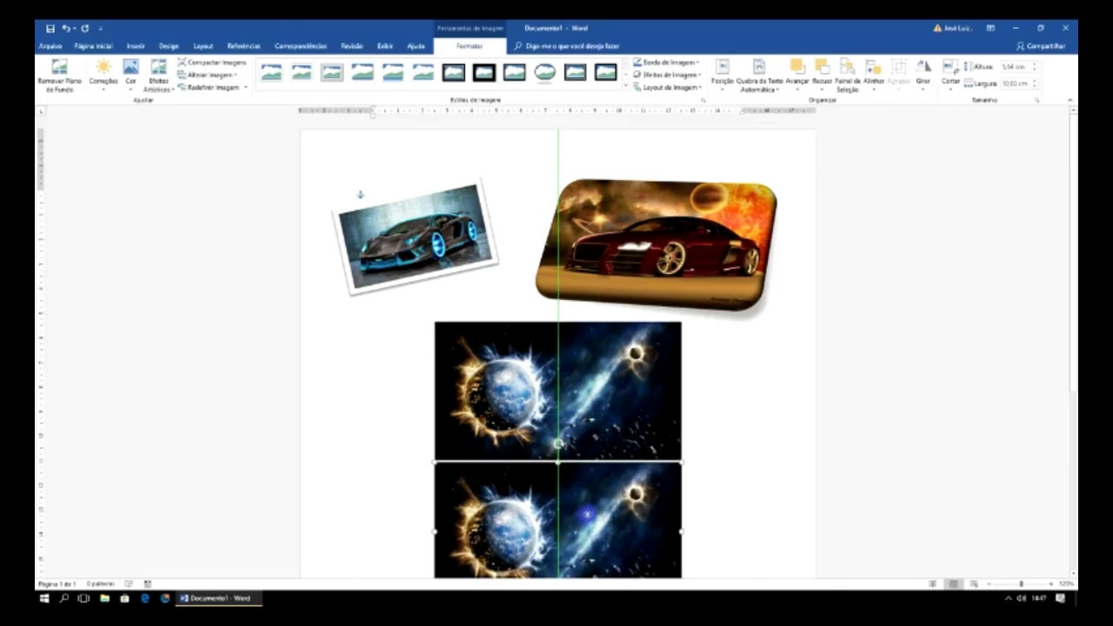
scroll(743, 430, "down", 2)
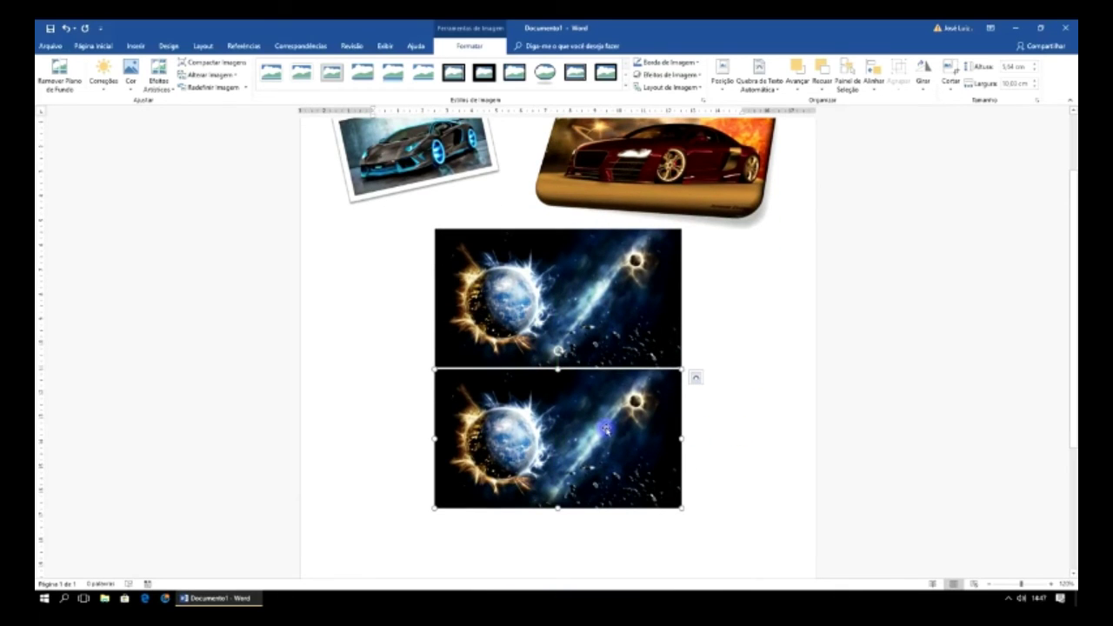
left_click(130, 78)
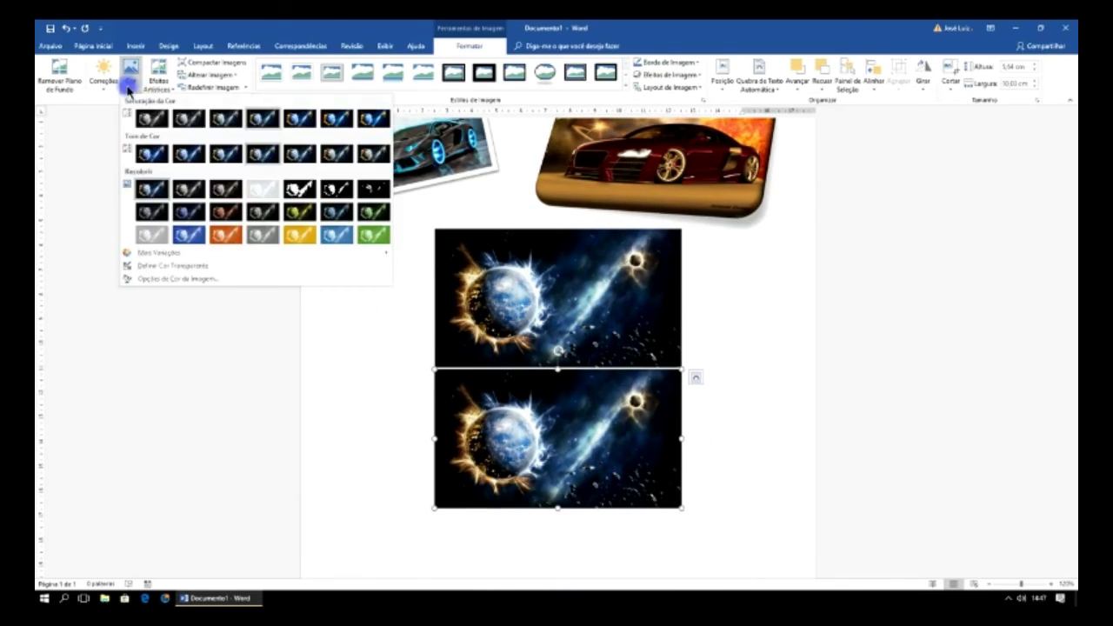
left_click(152, 118)
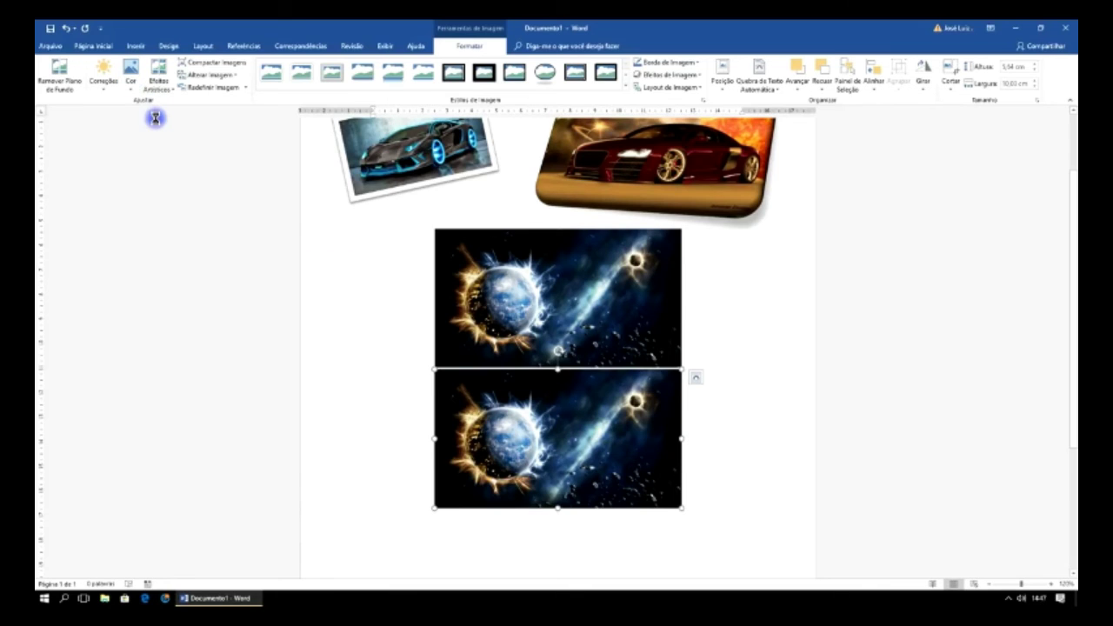
left_click(775, 305)
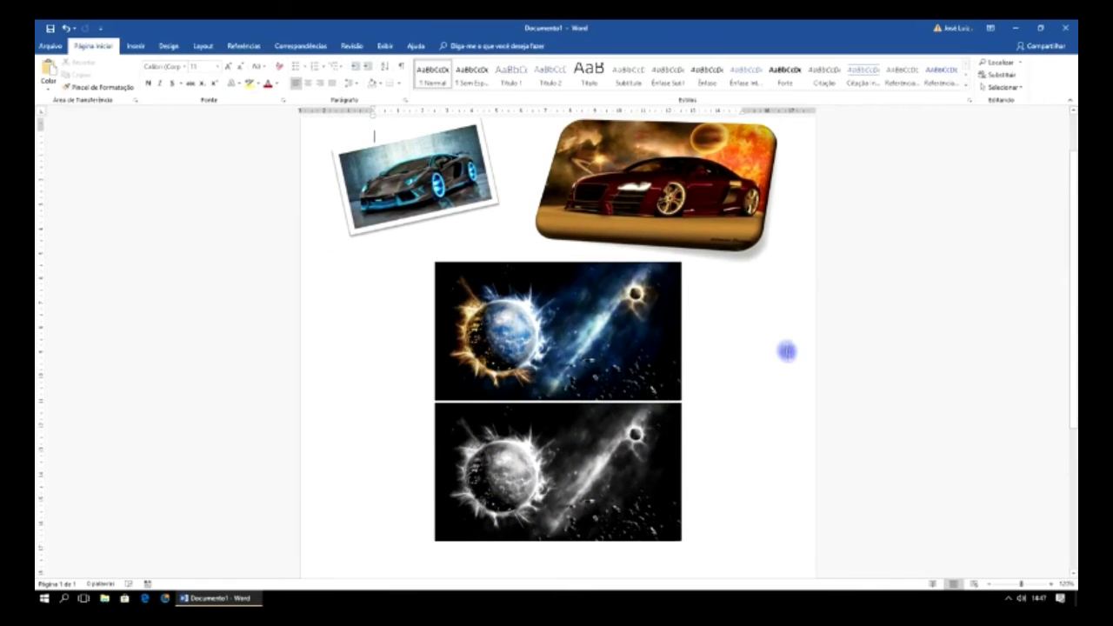
- Try a bordered picture style on the lower copy, then undo both the style and grayscale
scroll(760, 408, "down", 1)
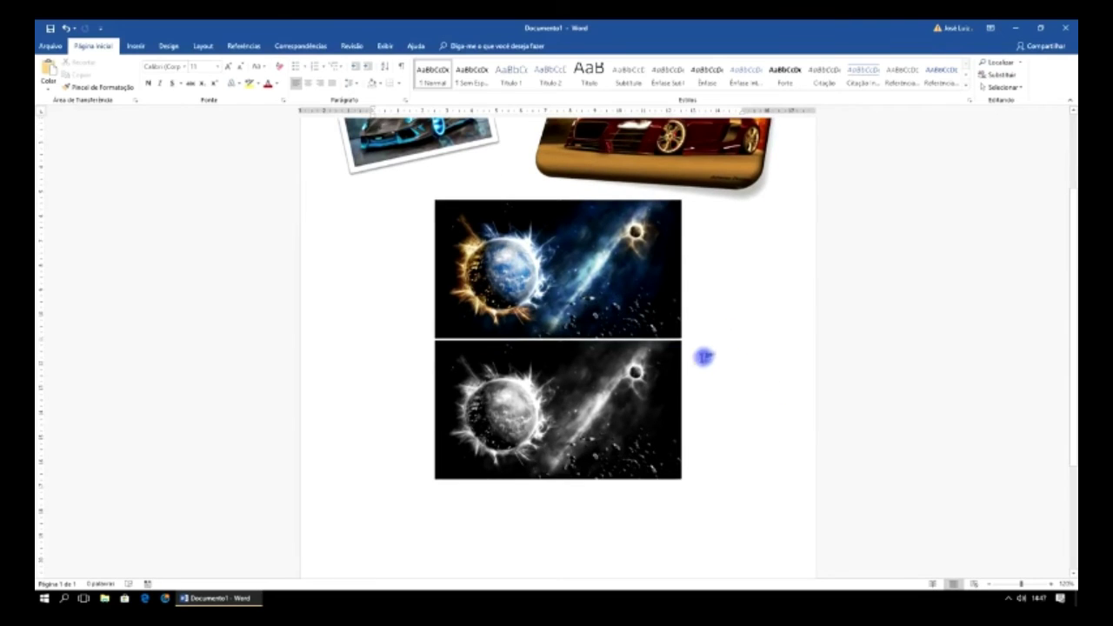
left_click(613, 380)
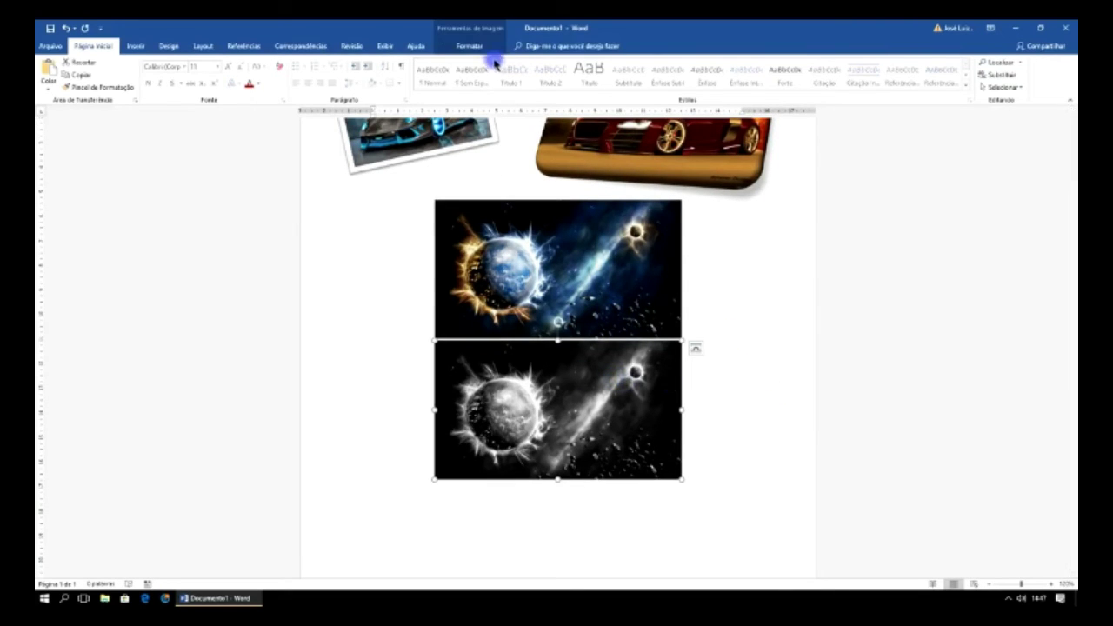
left_click(469, 45)
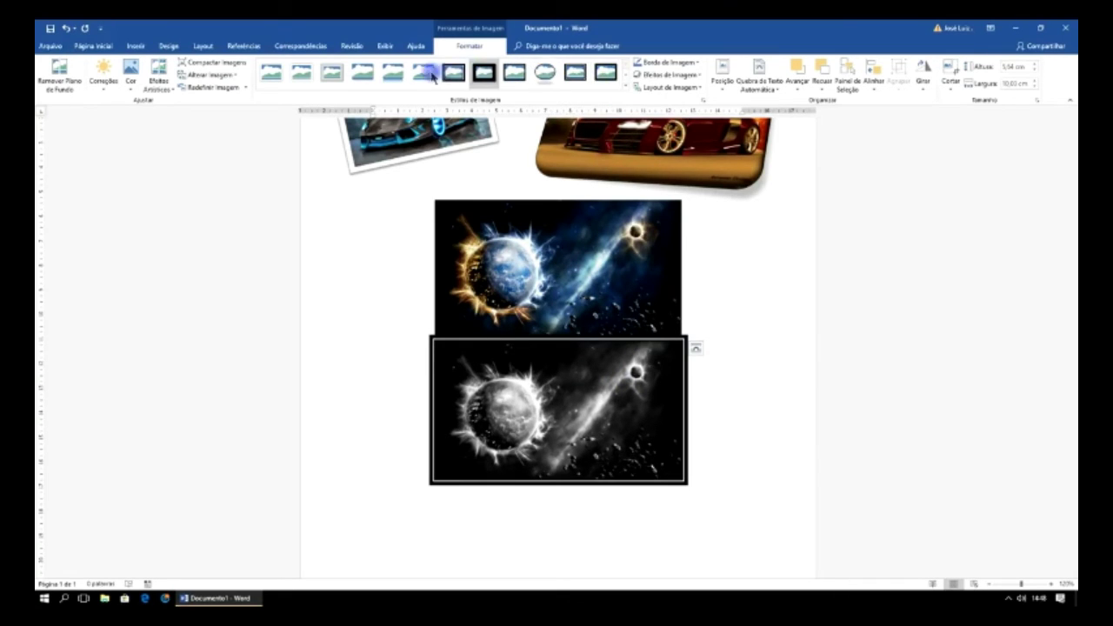
left_click(361, 73)
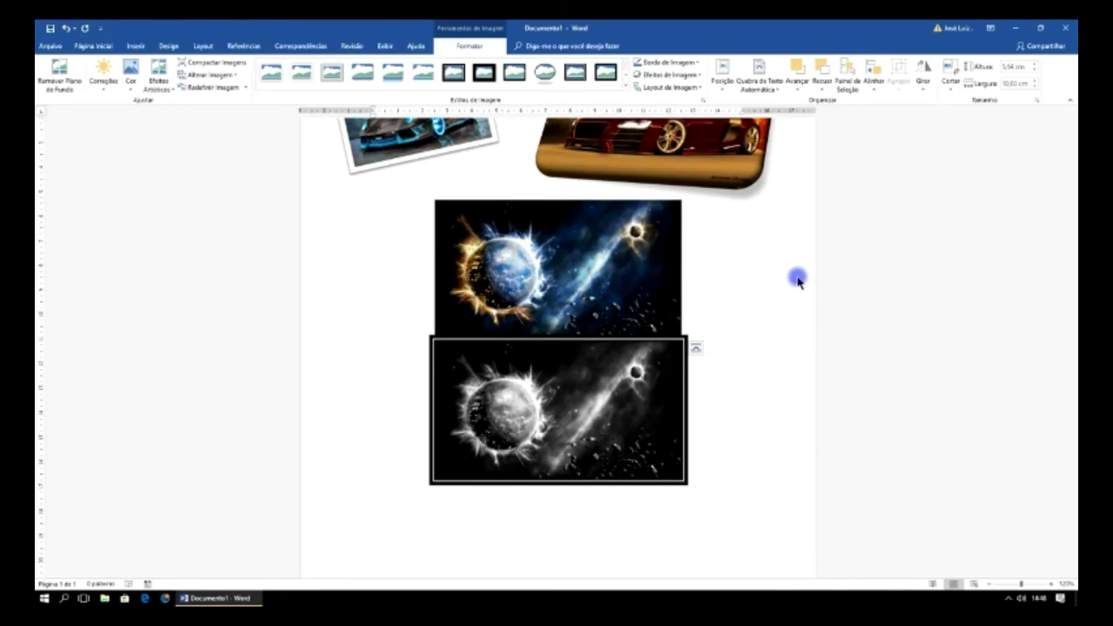
key("ctrl+z")
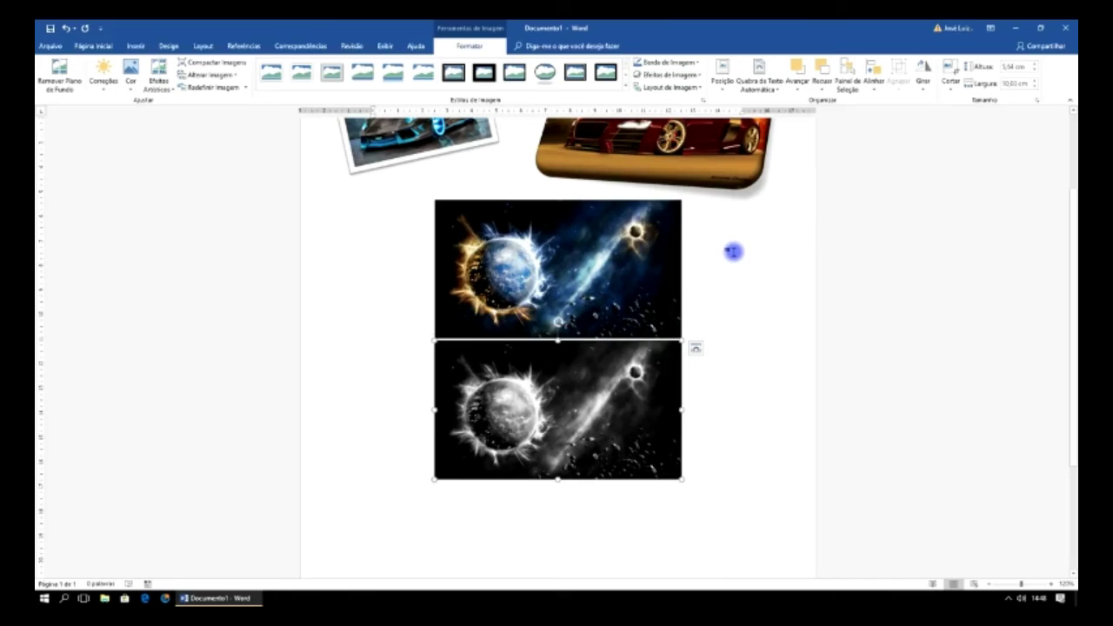
key("ctrl+z")
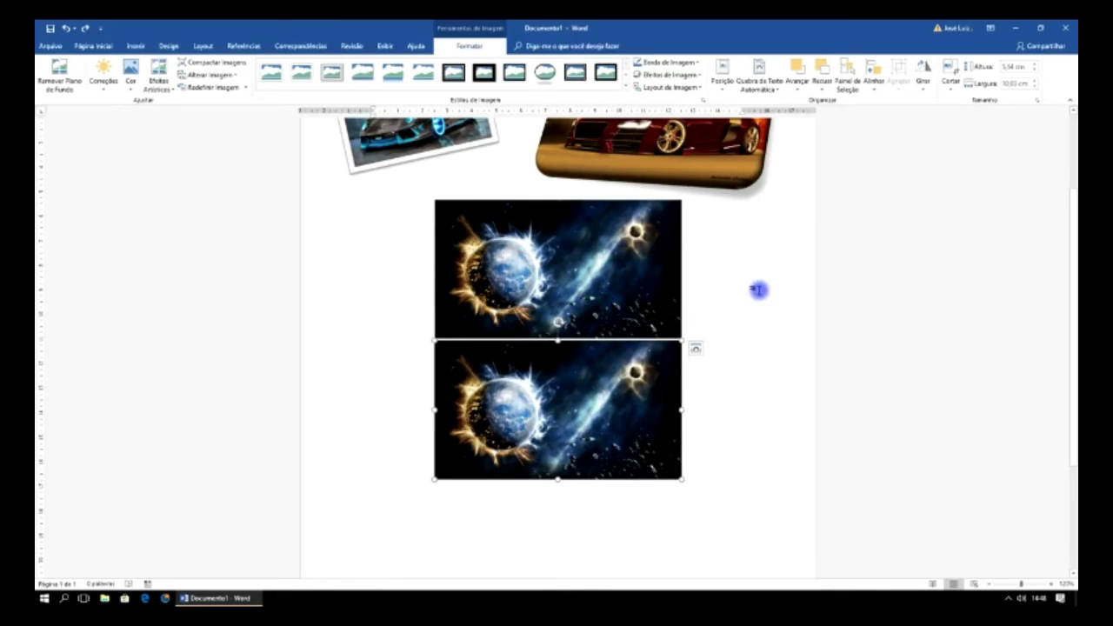
left_click(737, 256)
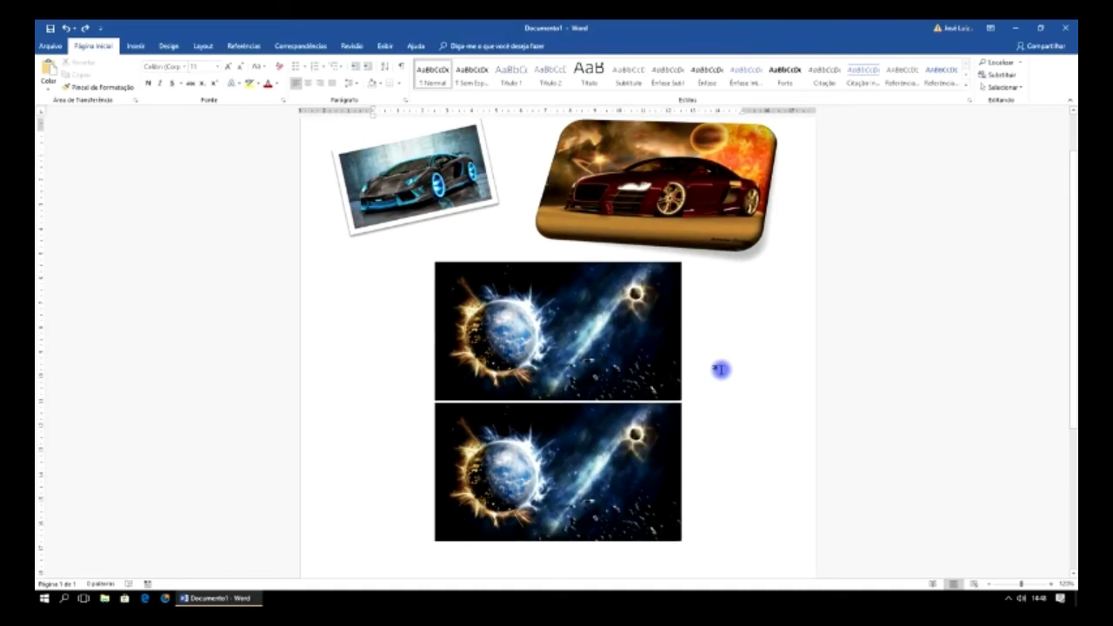
- Reapply Saturação 0% to the lower space image
scroll(721, 361, "down", 1)
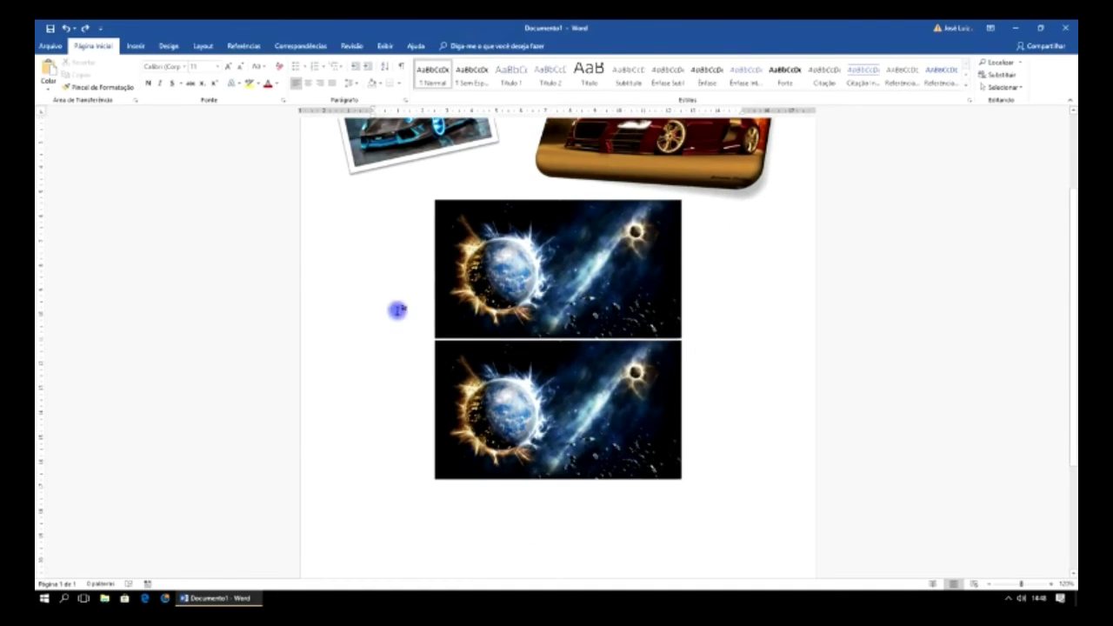
left_click(623, 393)
left_click(469, 45)
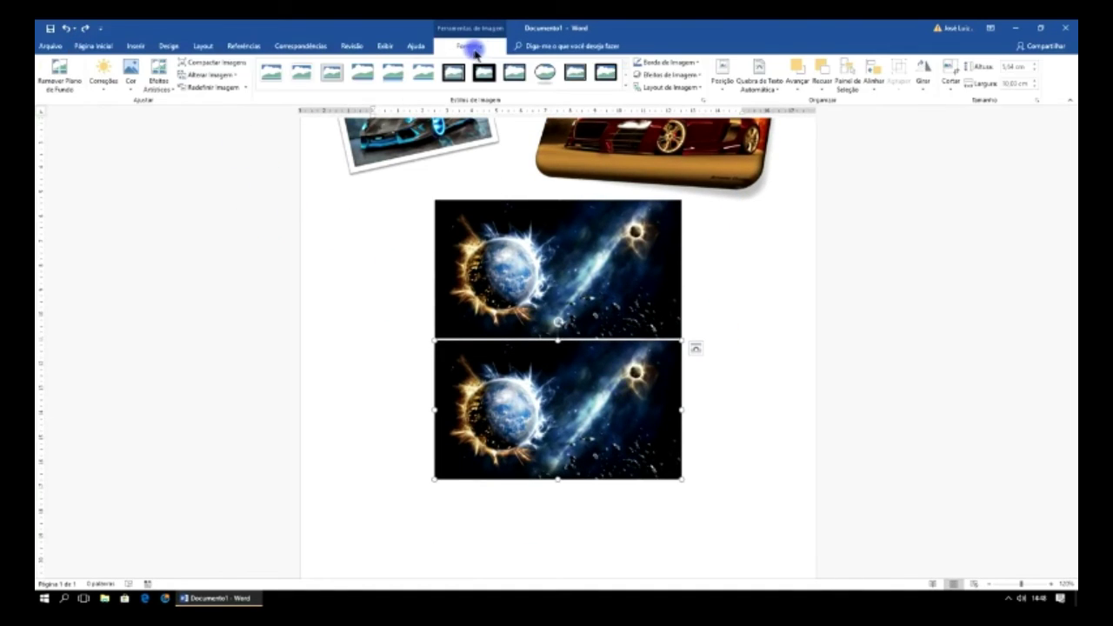
left_click(131, 87)
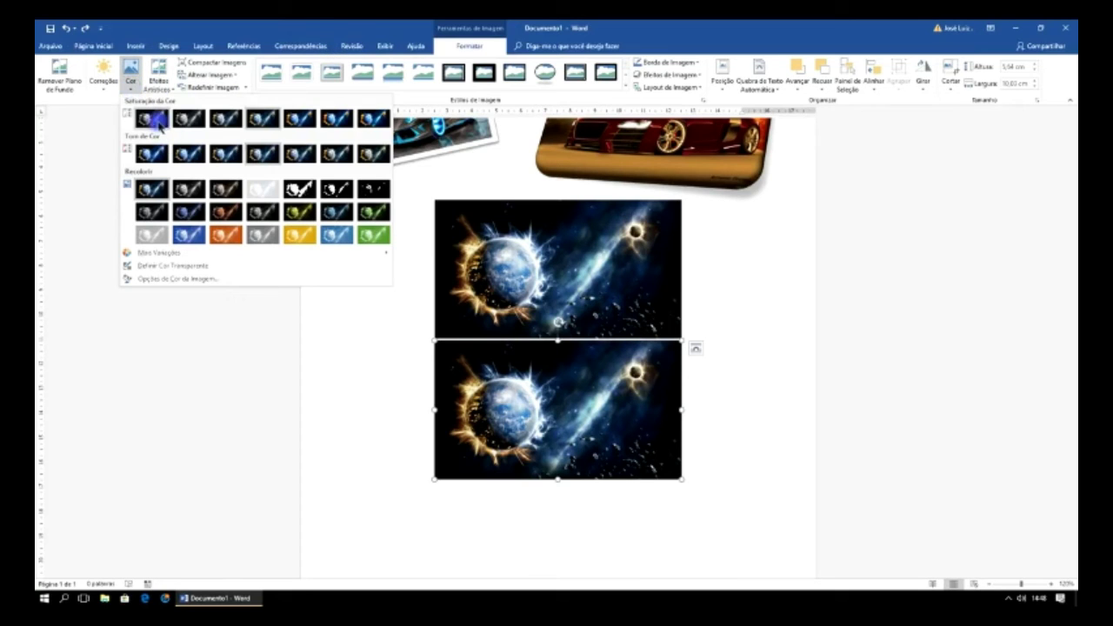
left_click(151, 118)
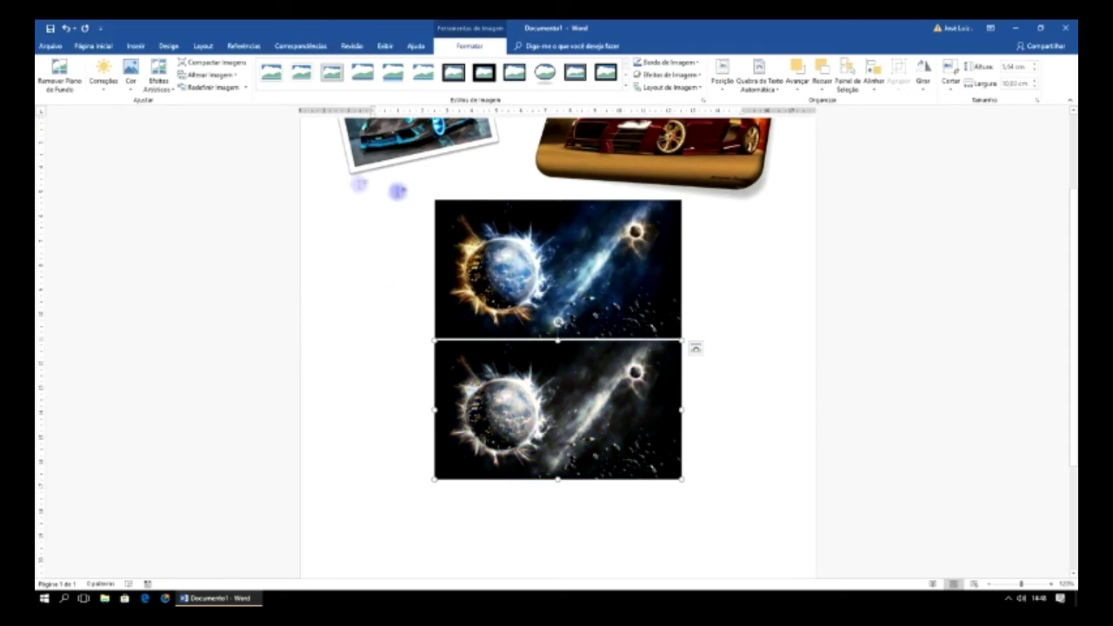
left_click(557, 269)
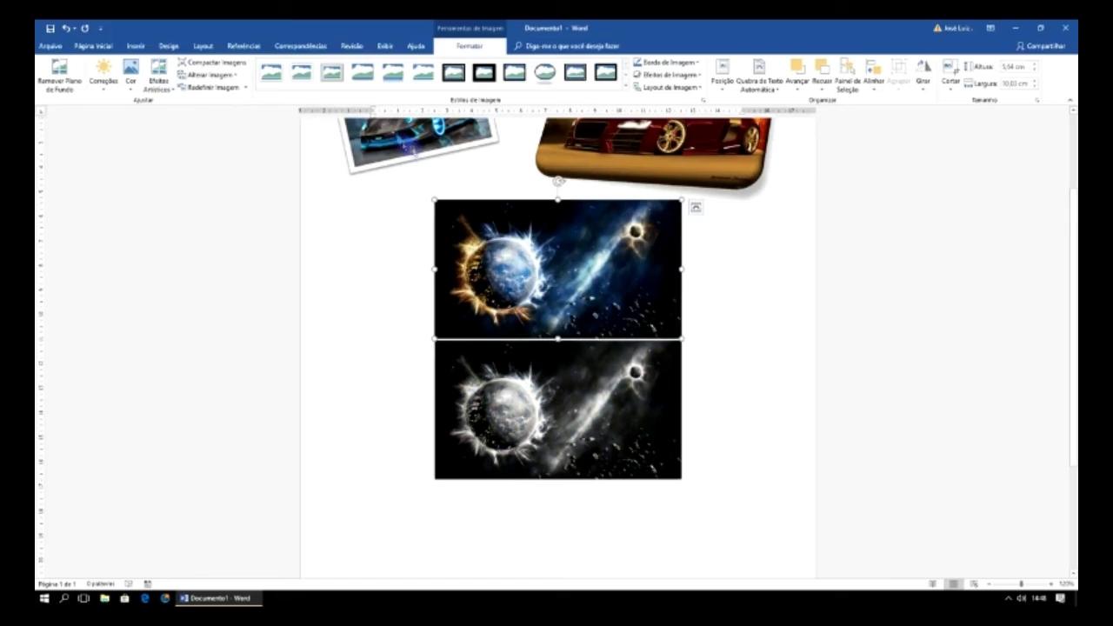
- Apply a mosaic-tile artistic effect to the upper space picture and zoom in to inspect it
left_click(171, 91)
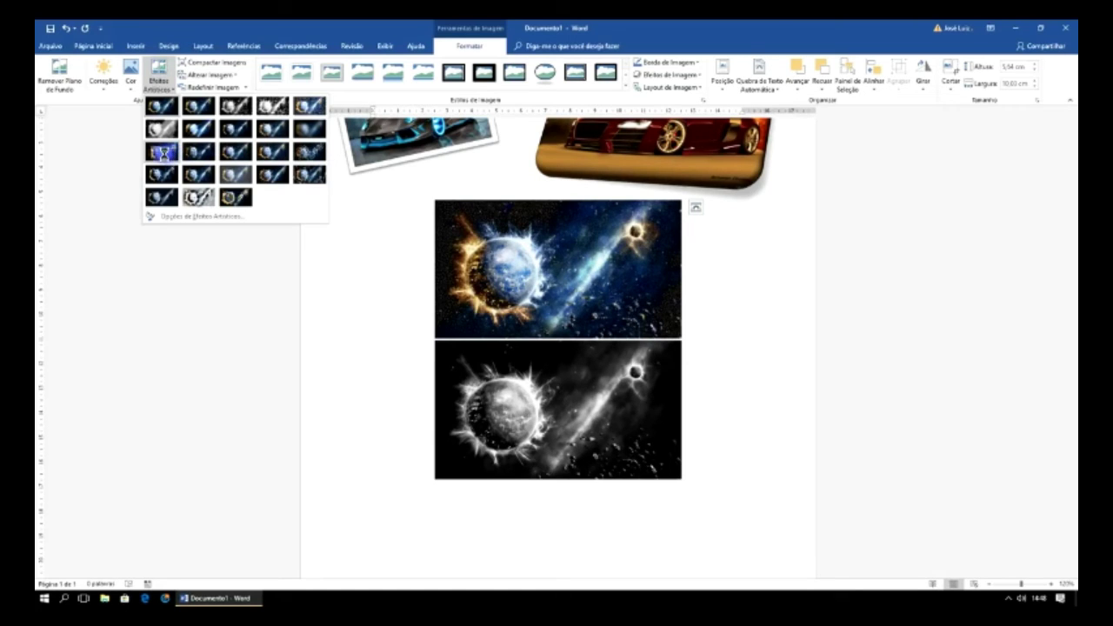
left_click(161, 153)
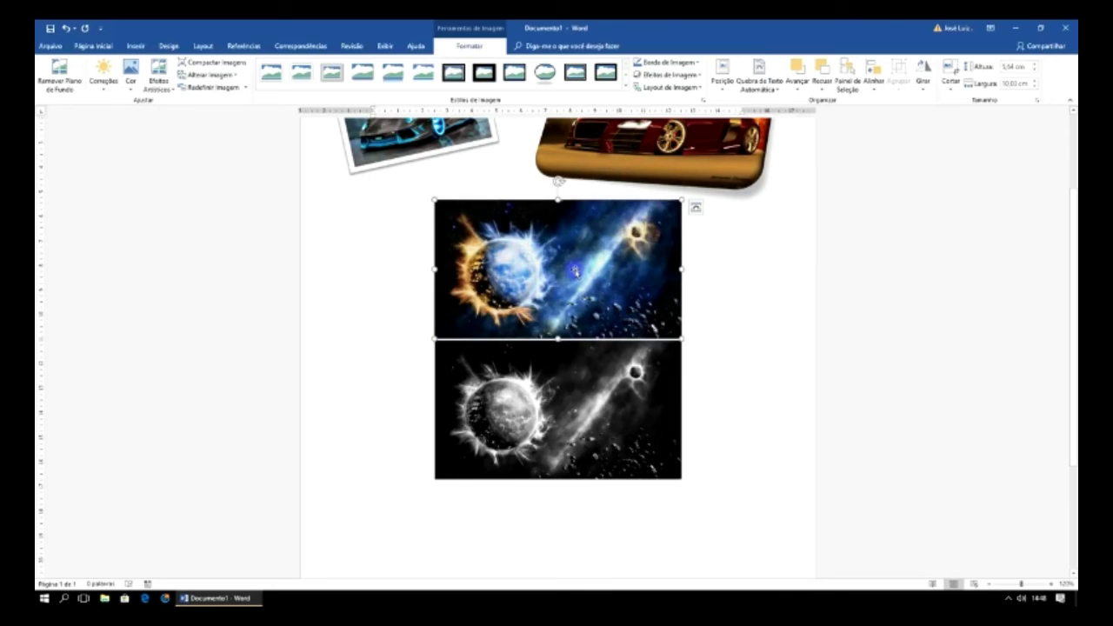
scroll(573, 270, "up", 1)
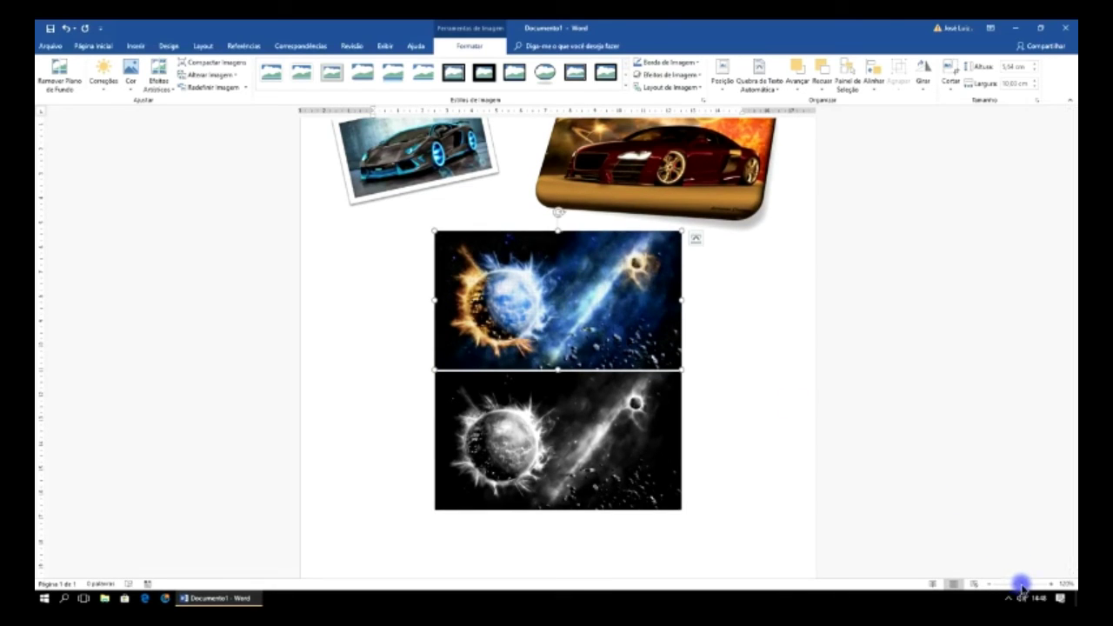
left_click_drag(1028, 585, 1055, 583)
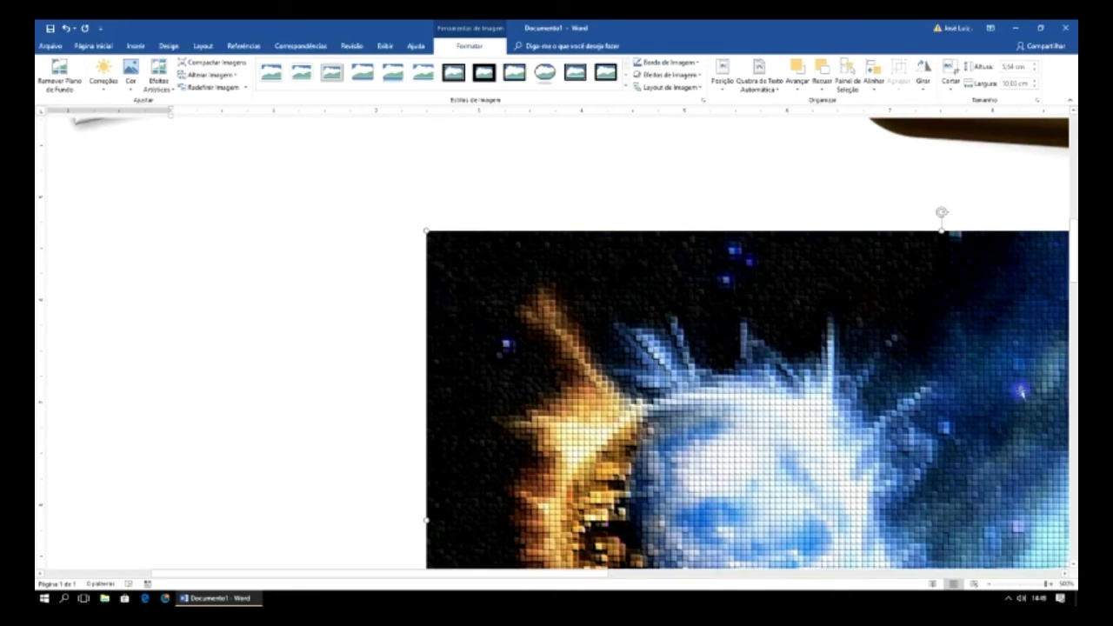
scroll(1021, 393, "down", 5)
scroll(1008, 393, "up", 2)
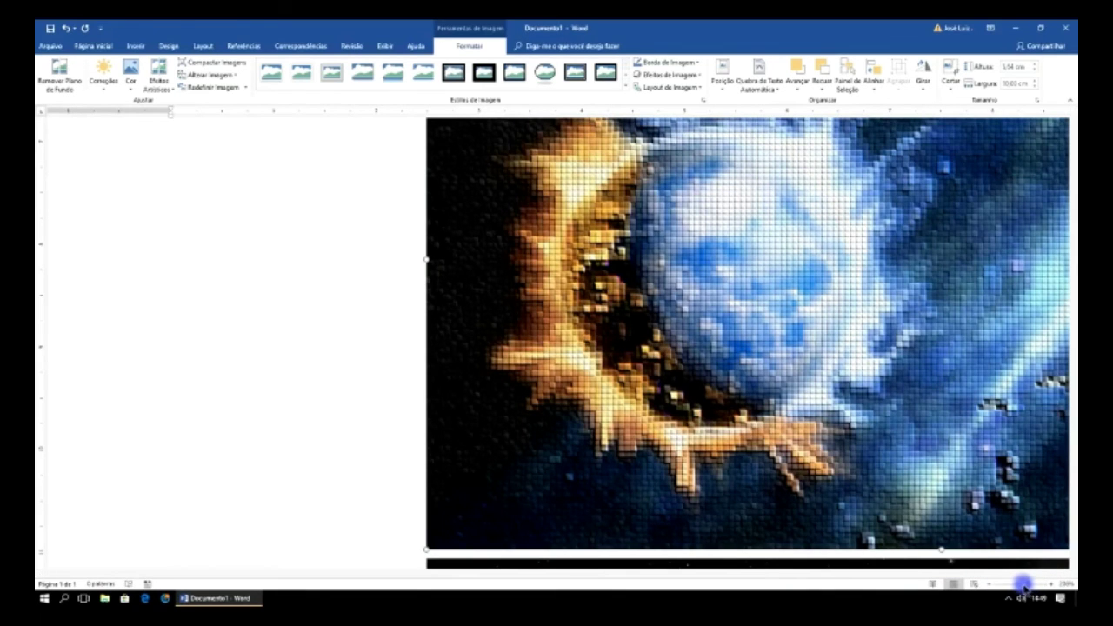
left_click(1020, 584)
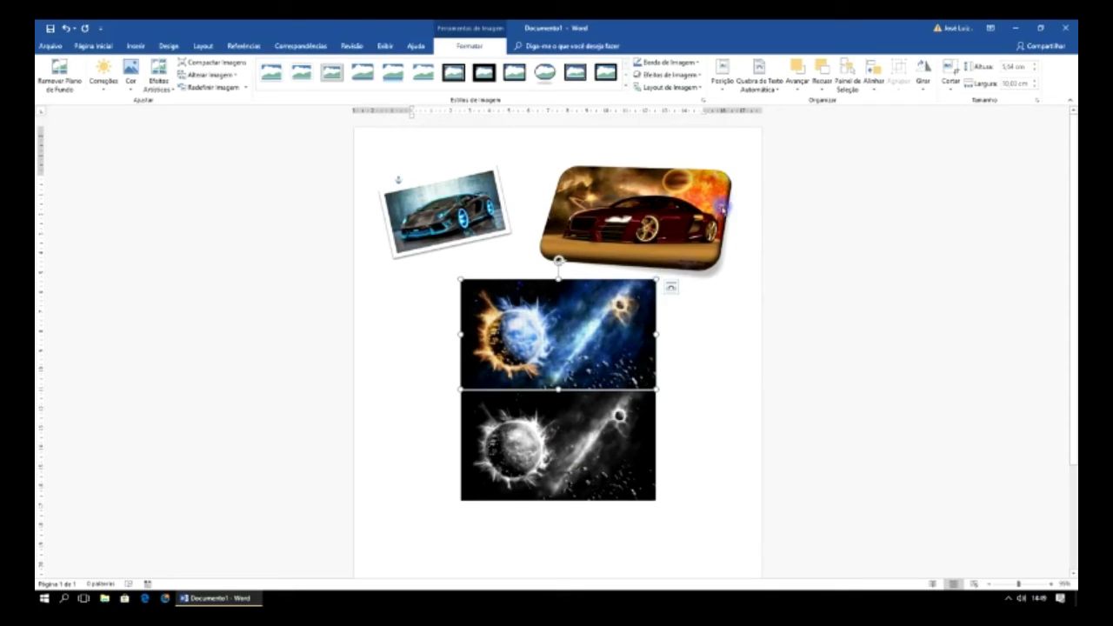
- Float the colour space picture in front of text, overlapping and in front of the grey one
left_click(758, 85)
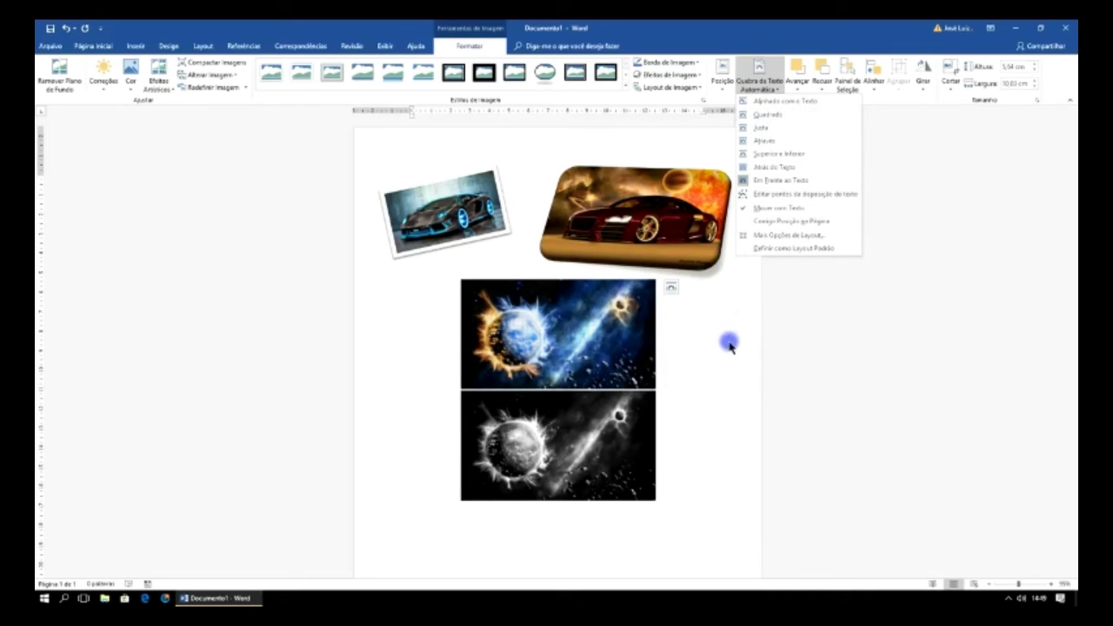
left_click(619, 323)
mouse_move(596, 327)
left_mouse_down()
mouse_move(744, 326)
mouse_move(555, 324)
left_mouse_up()
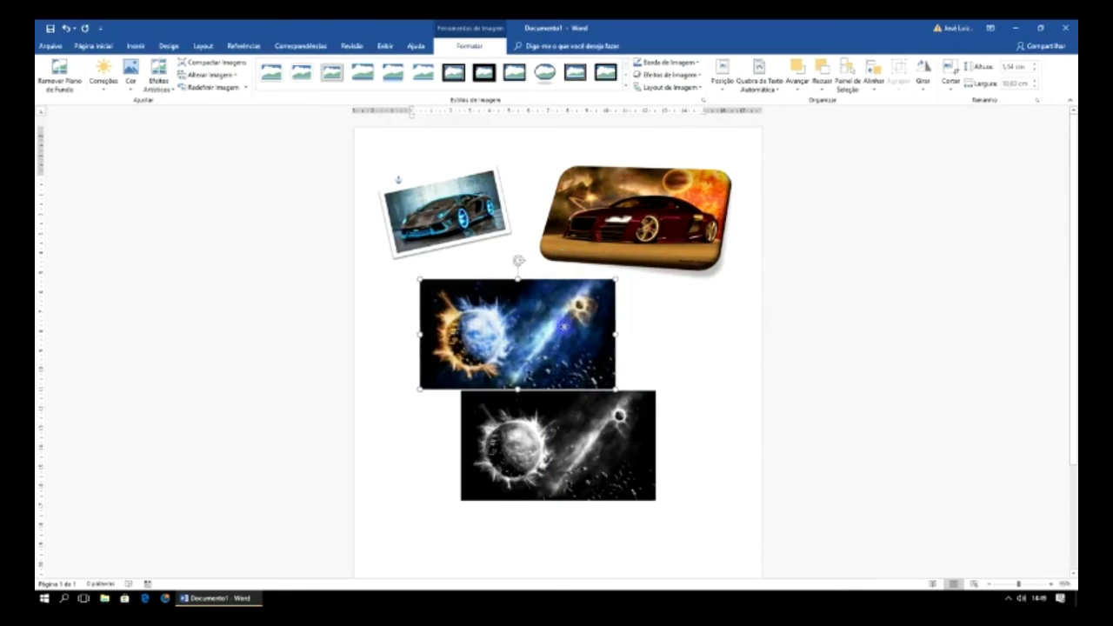
left_click_drag(554, 323, 560, 398)
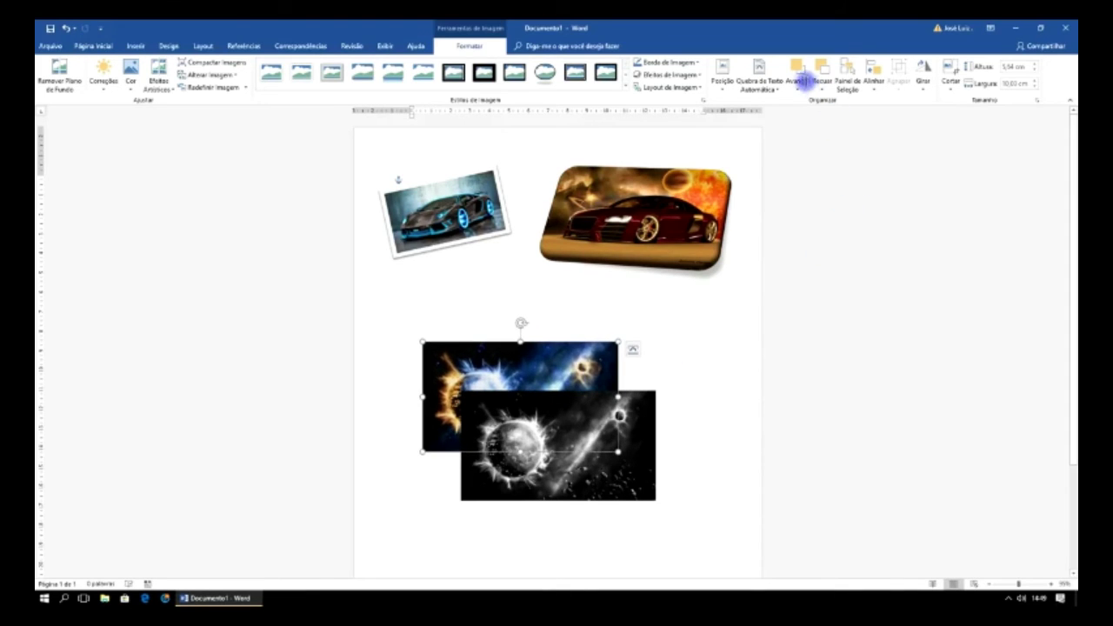
left_click(800, 76)
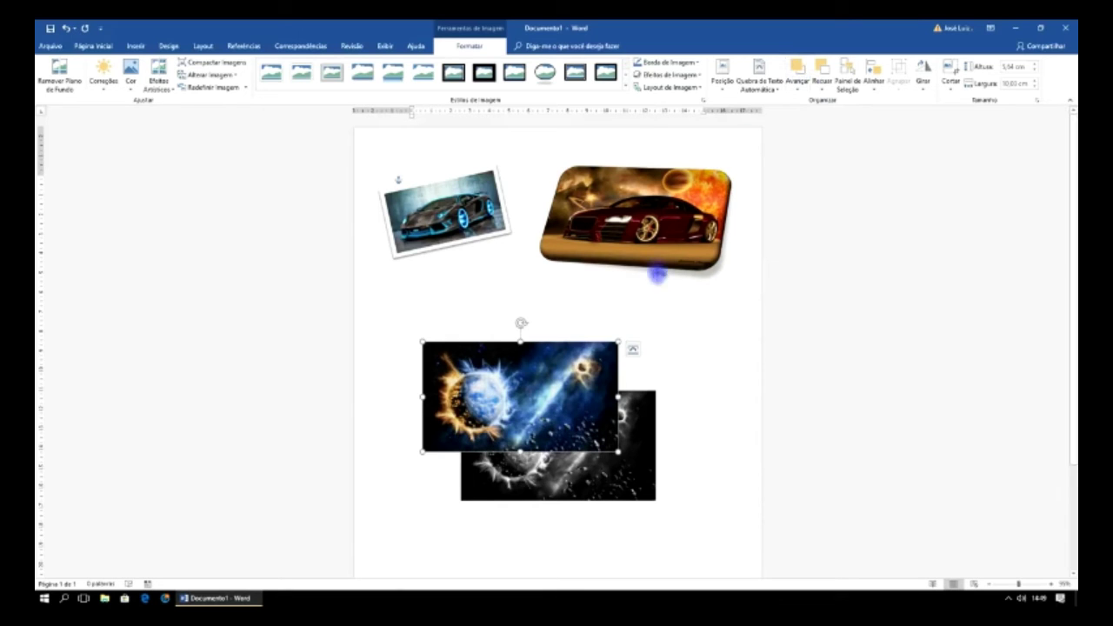
- Move the orange car over the space picture and bring it forward (Avançar)
left_click_drag(652, 233, 460, 353)
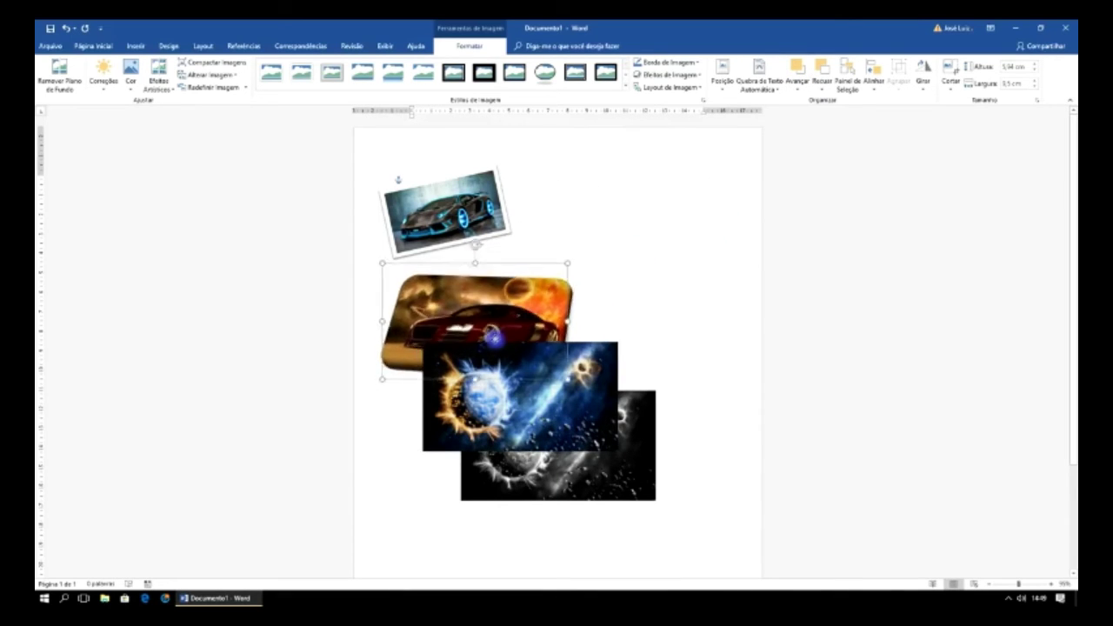
left_click(801, 82)
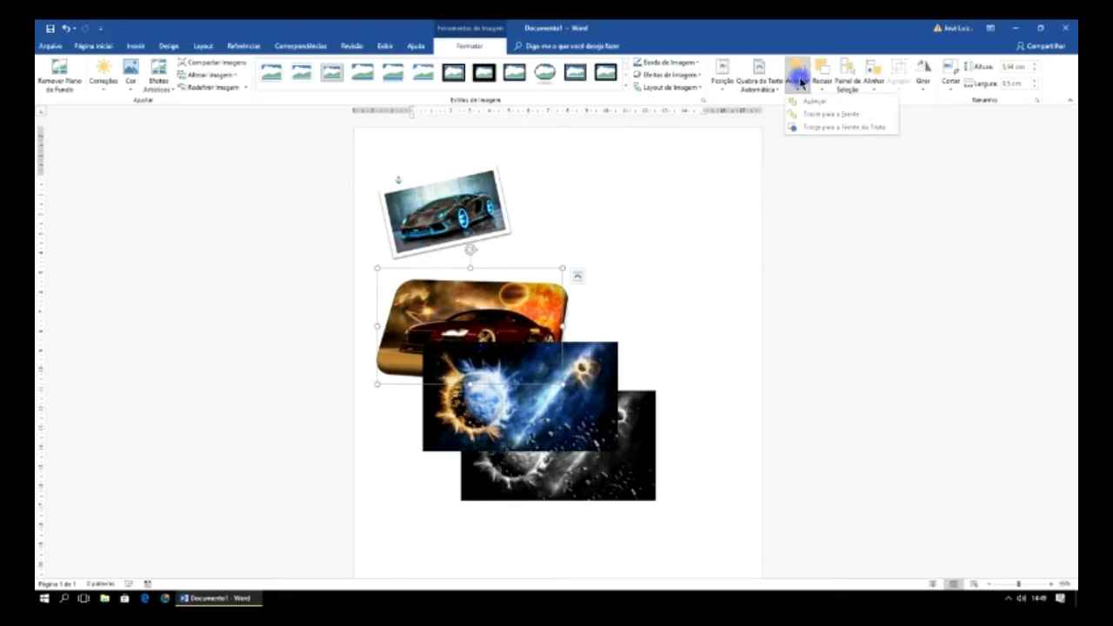
left_click(808, 100)
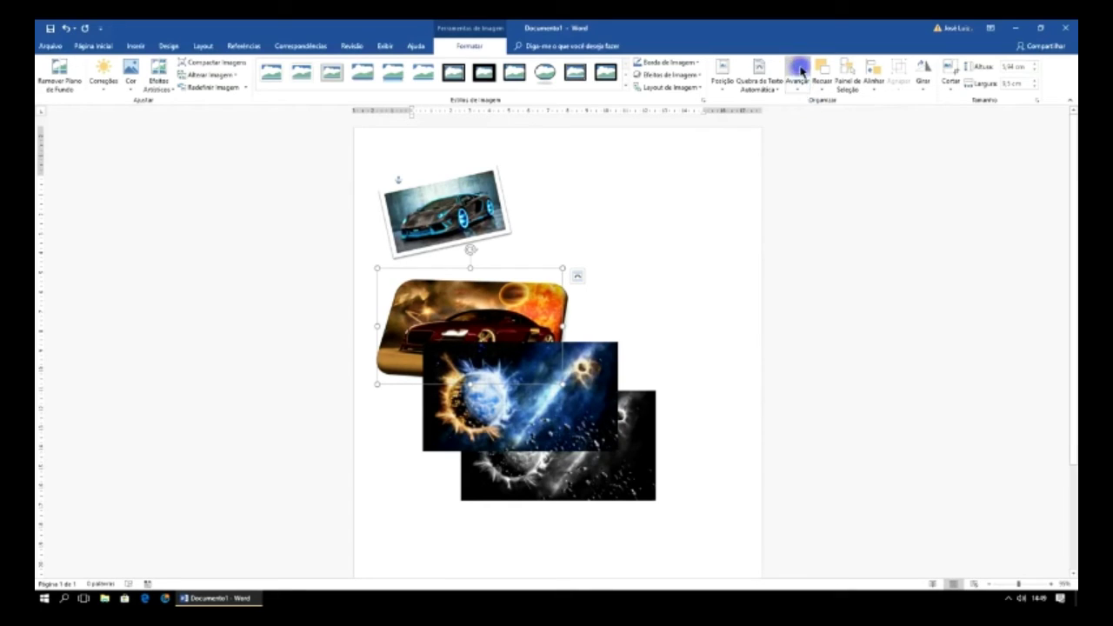
left_click(801, 72)
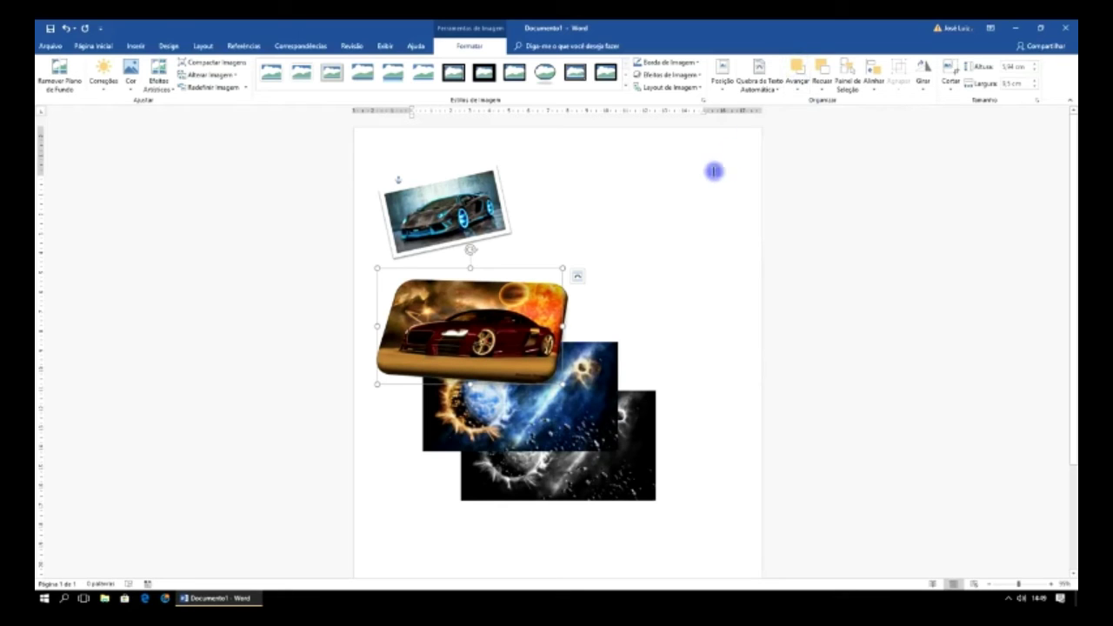
left_click(691, 257)
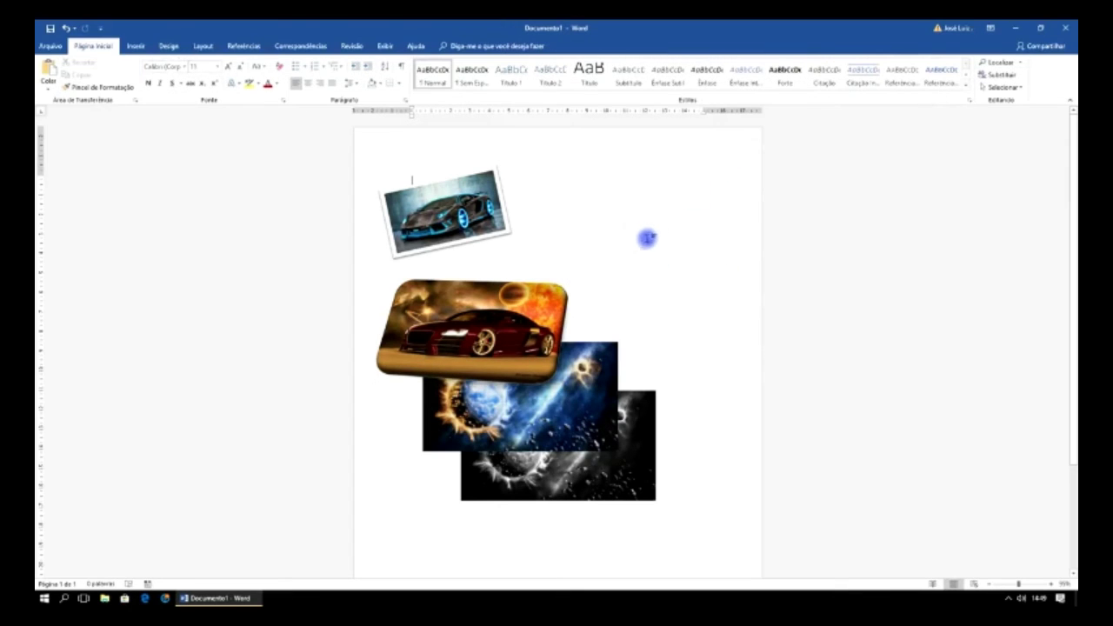
left_click(462, 225)
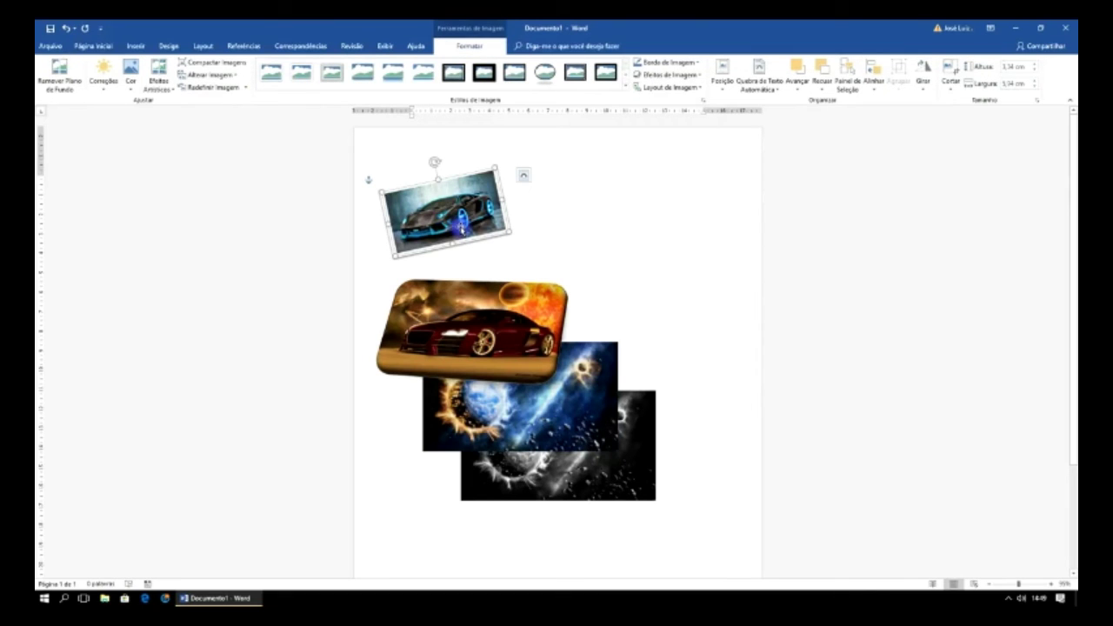
- Browse the picture border and effects options without changing anything
left_click(695, 70)
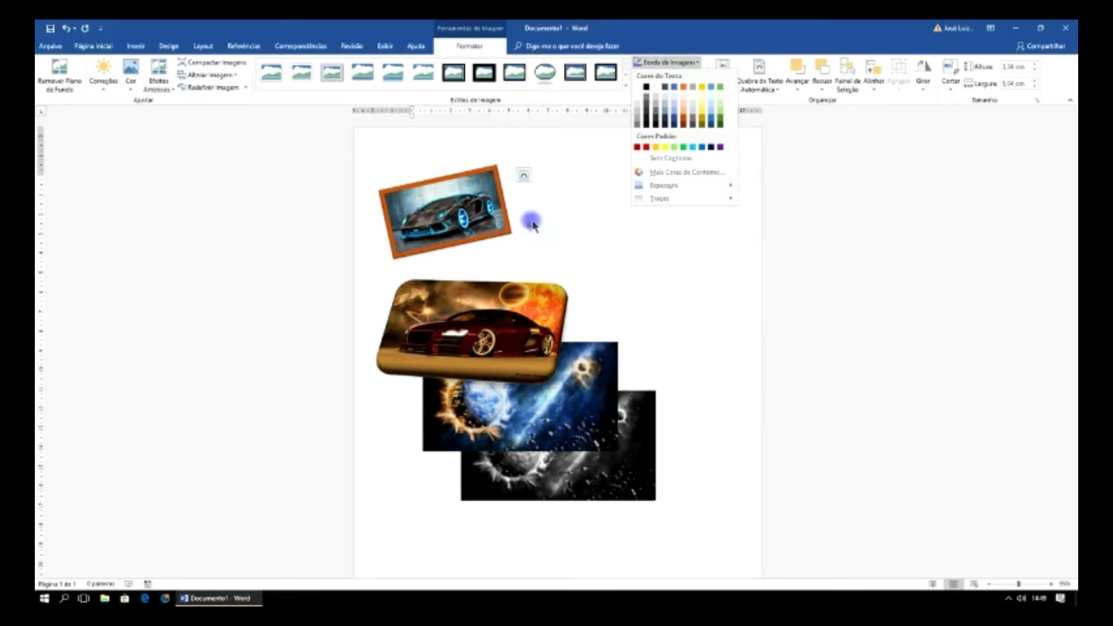
left_click(488, 217)
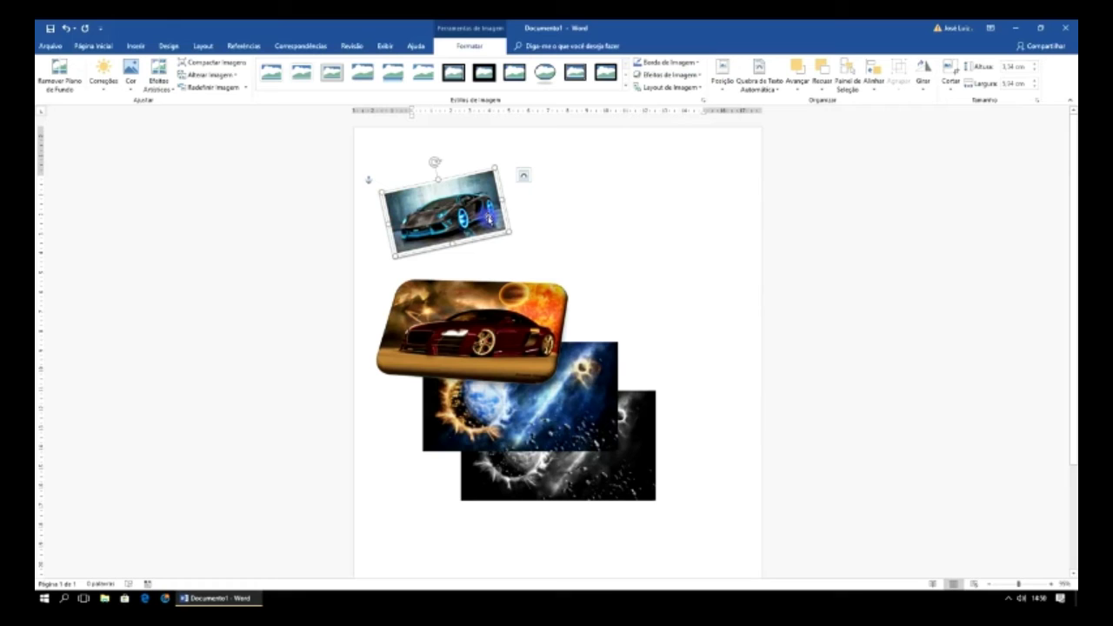
left_click(682, 75)
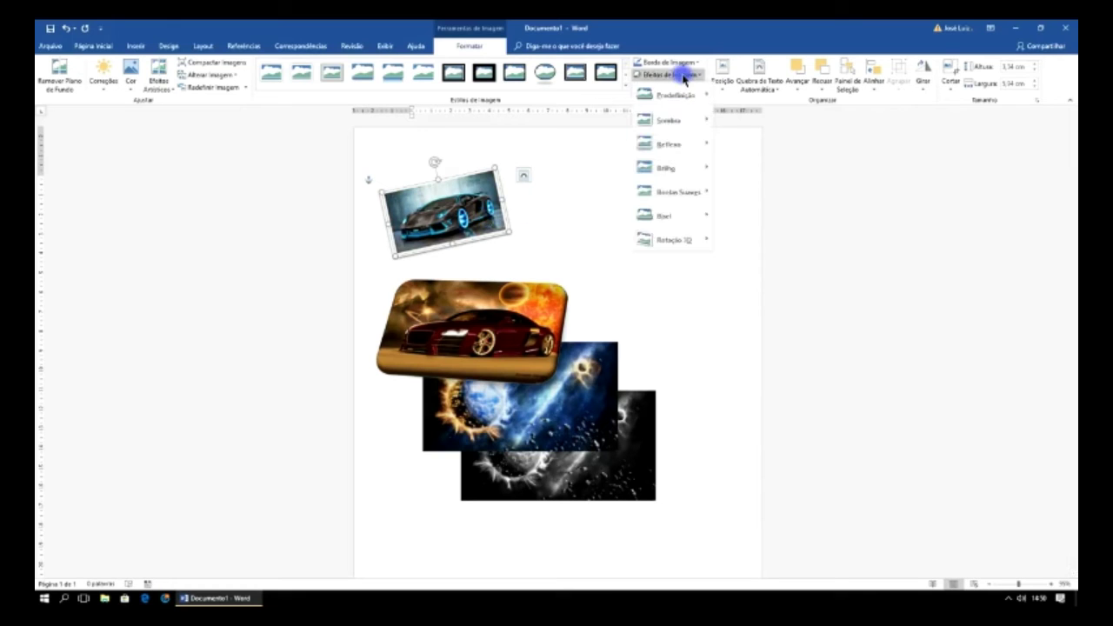
left_click(530, 339)
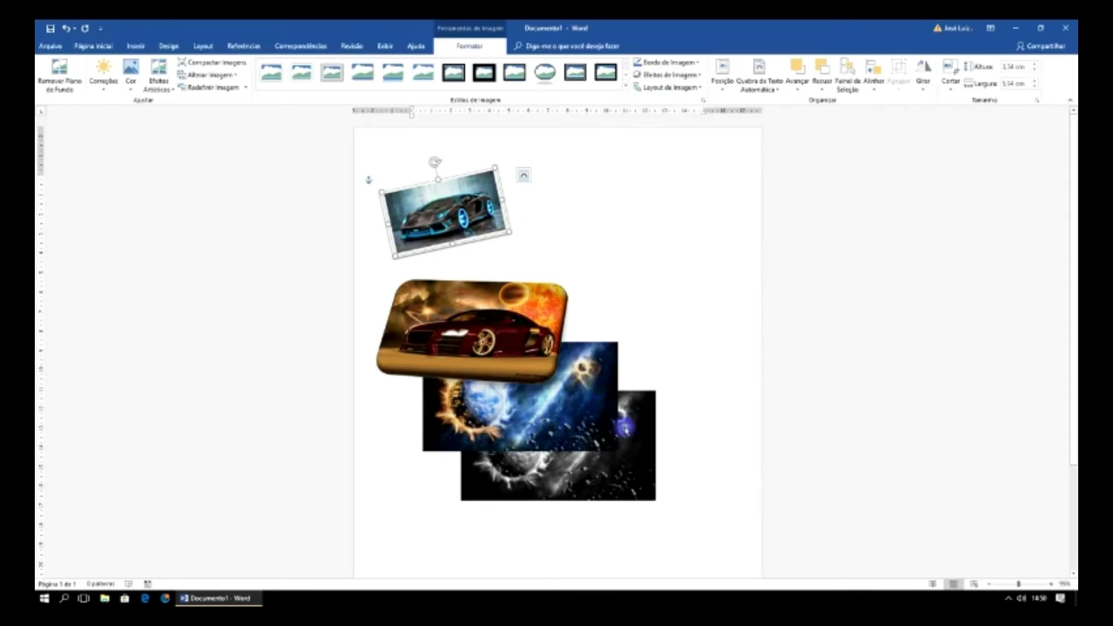
- Give the space picture a parallel 3D rotation preset and place it beside the orange car
left_click(592, 393)
left_click(669, 75)
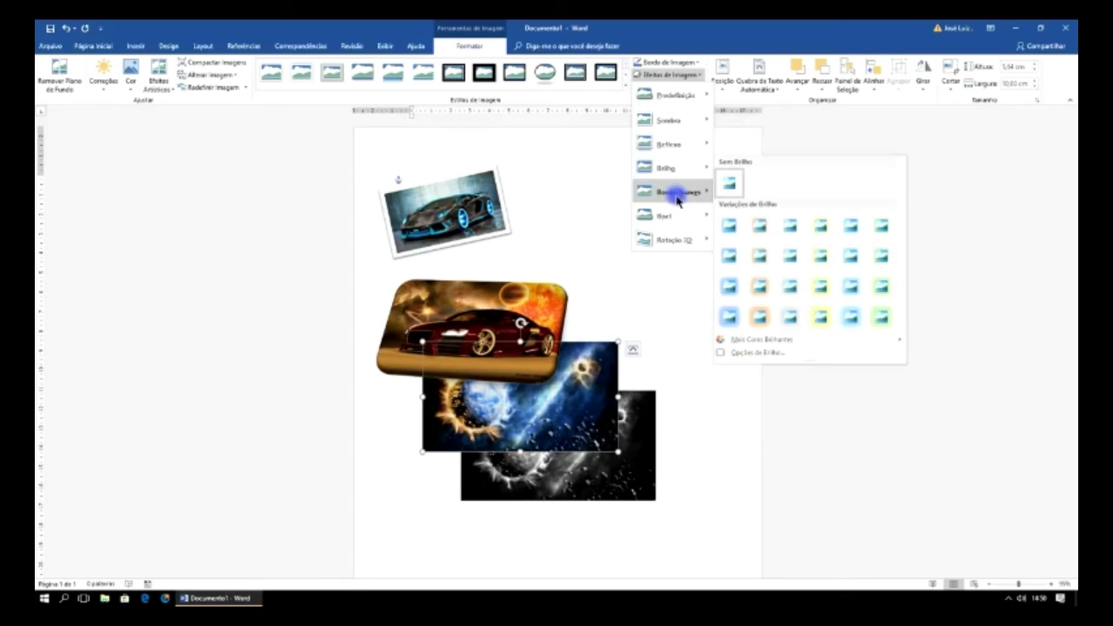
mouse_move(674, 239)
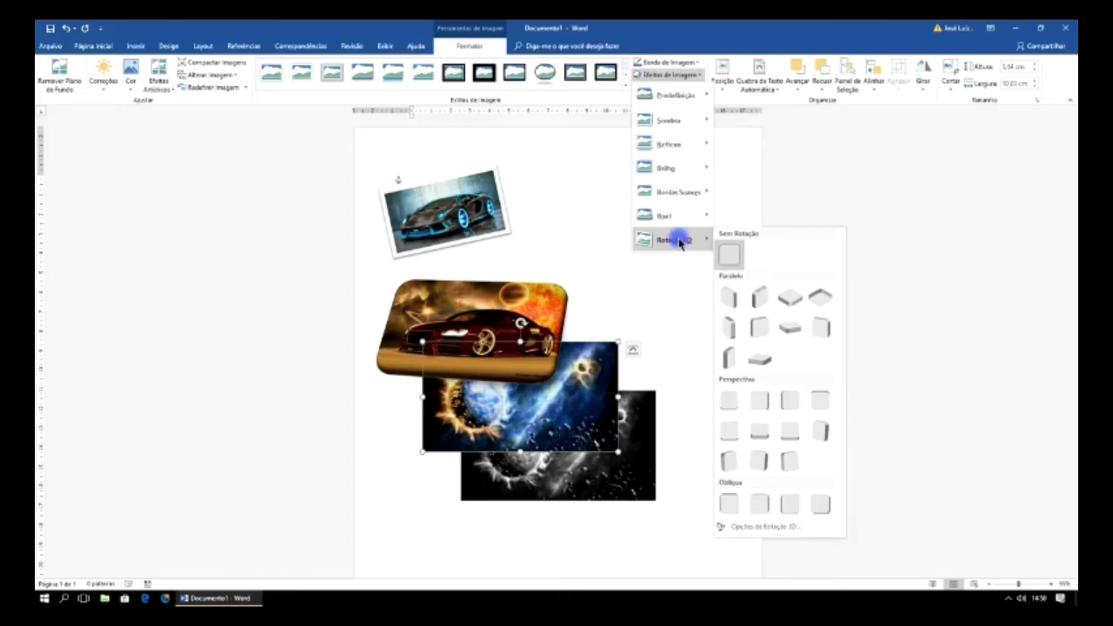
left_click(762, 358)
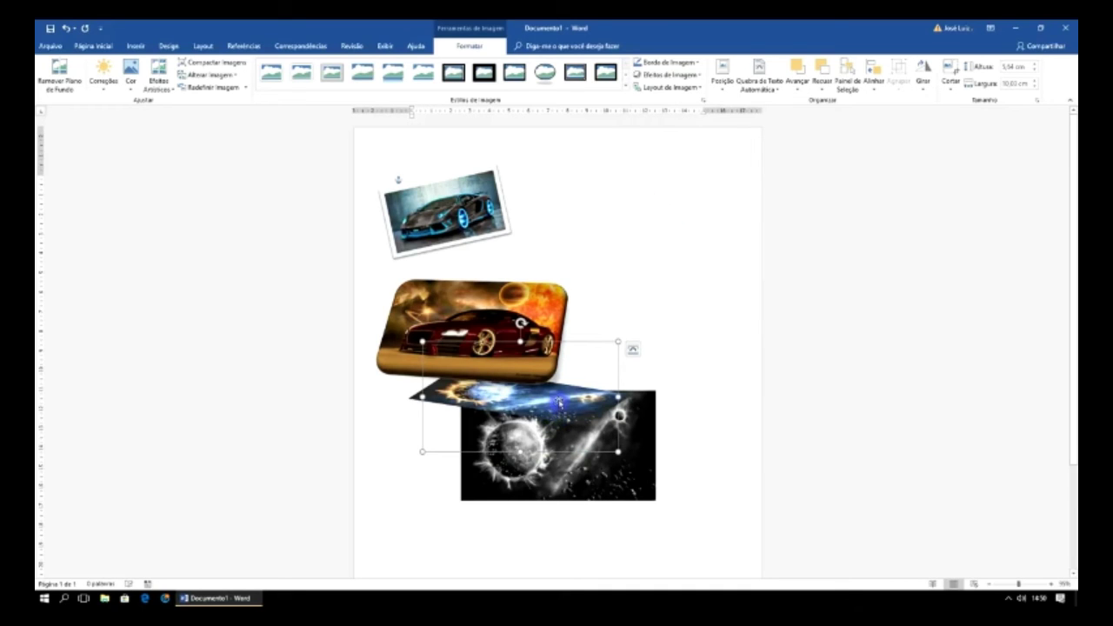
left_click_drag(559, 401, 650, 331)
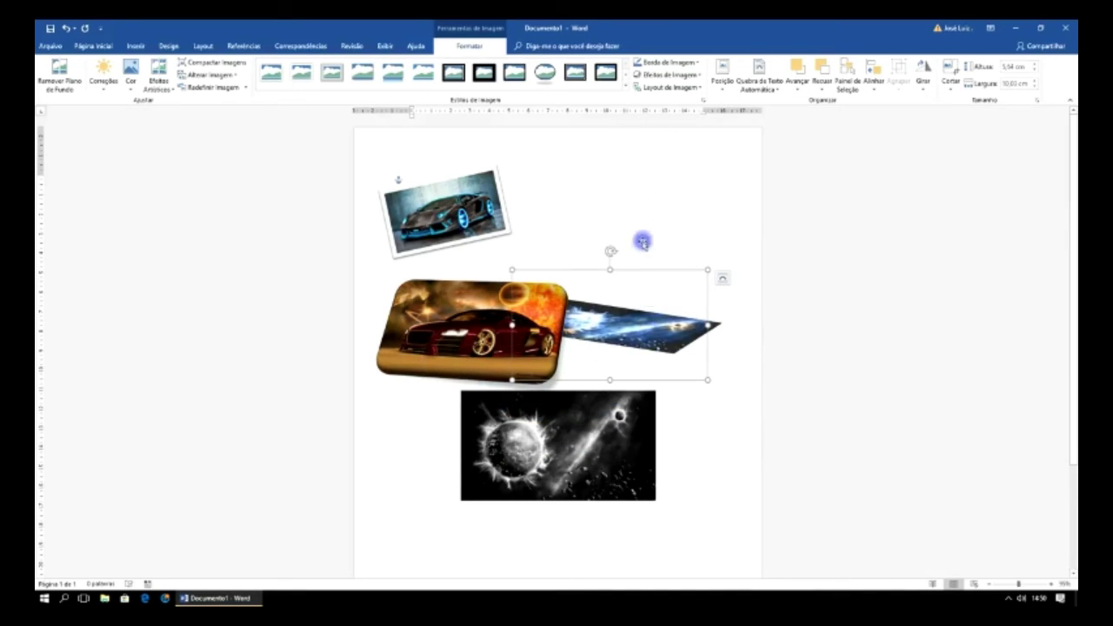
left_click(648, 208)
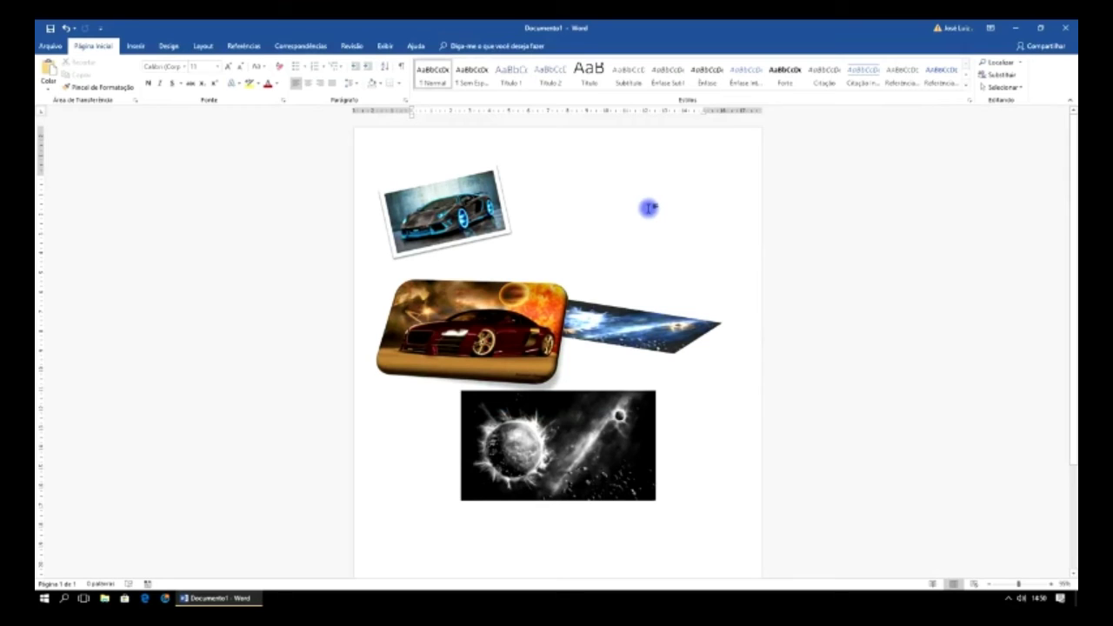
- Make the page background black
left_click(480, 228)
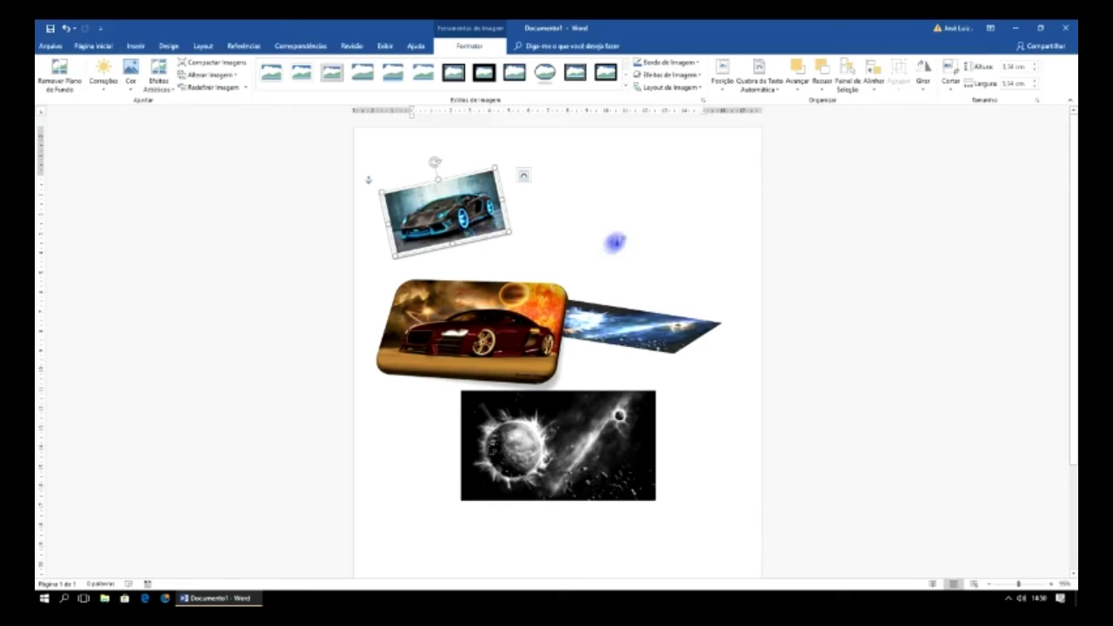
left_click(626, 222)
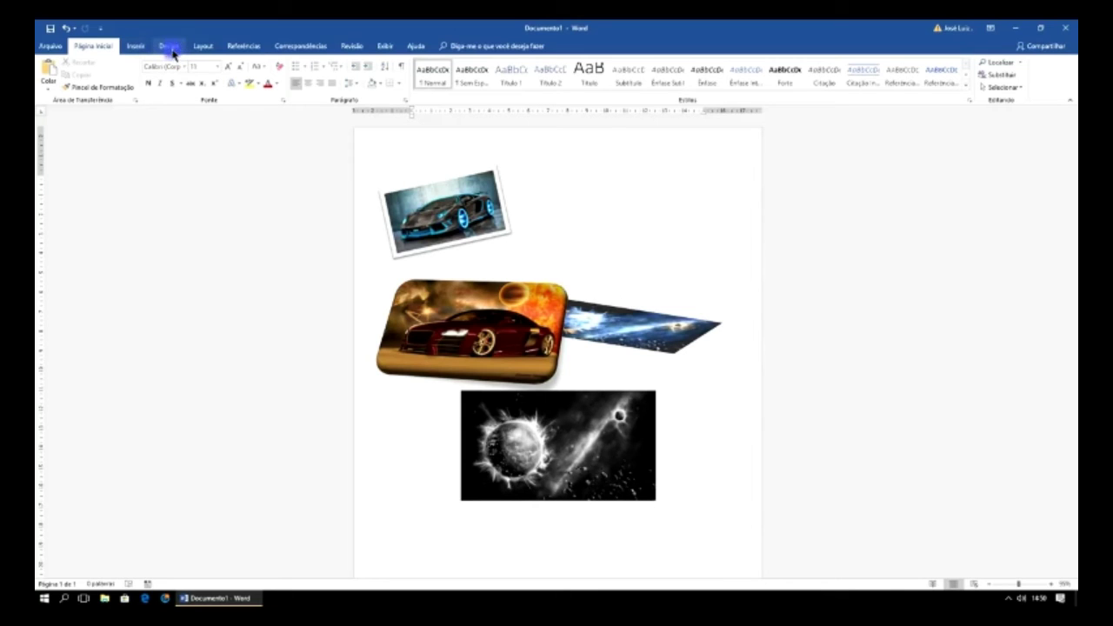
left_click(171, 48)
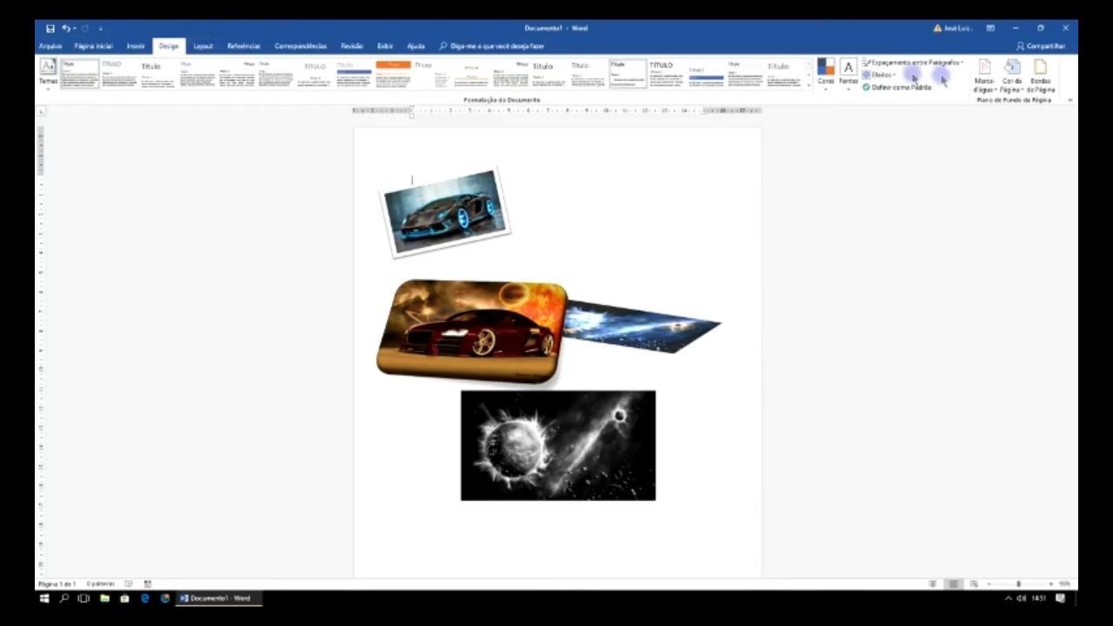
left_click(1014, 89)
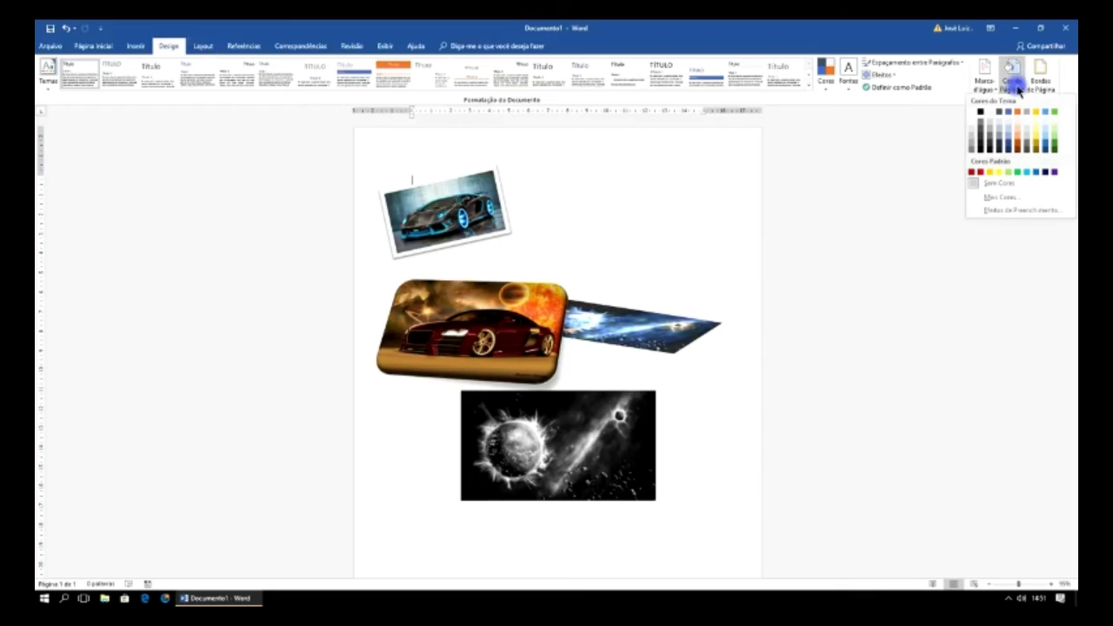
left_click(982, 115)
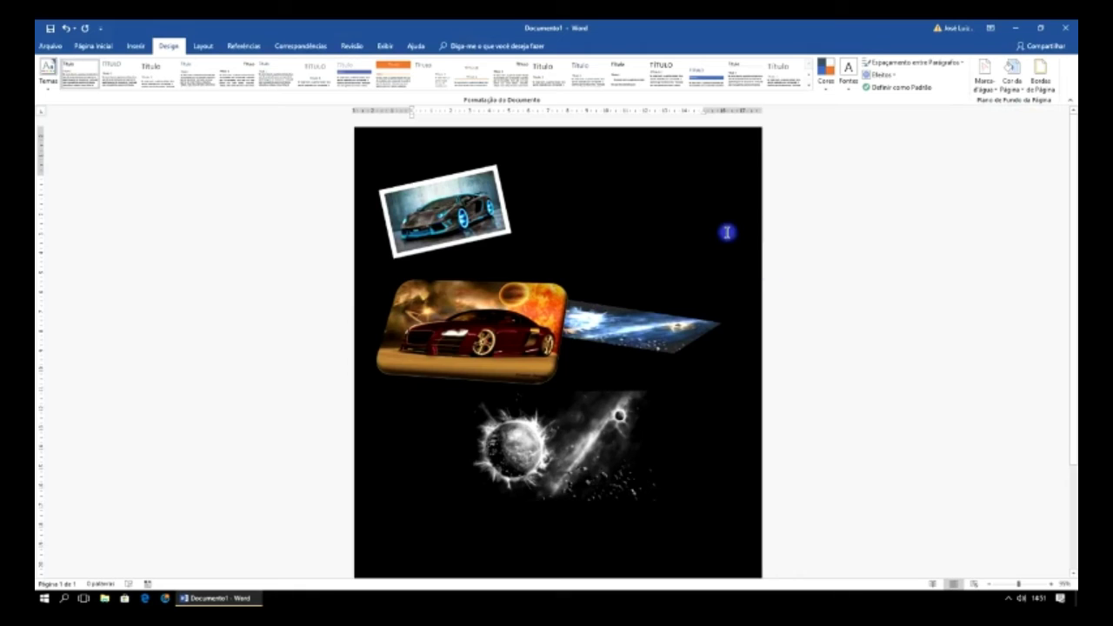
scroll(735, 233, "down", 3)
scroll(735, 233, "up", 2)
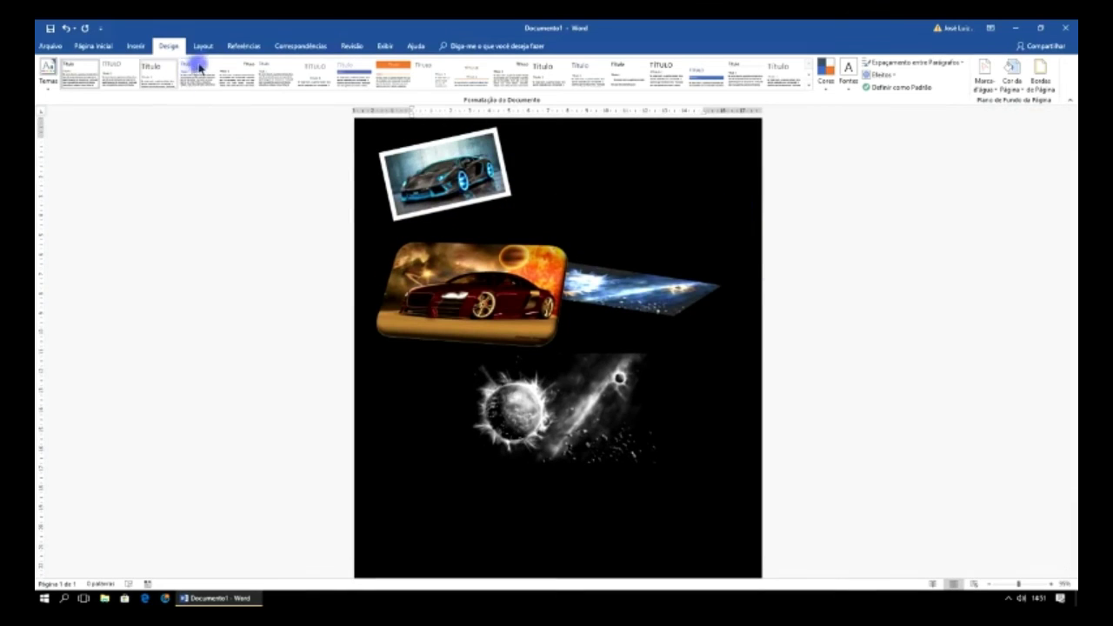
- Set the page orientation to landscape (Paisagem)
left_click(205, 51)
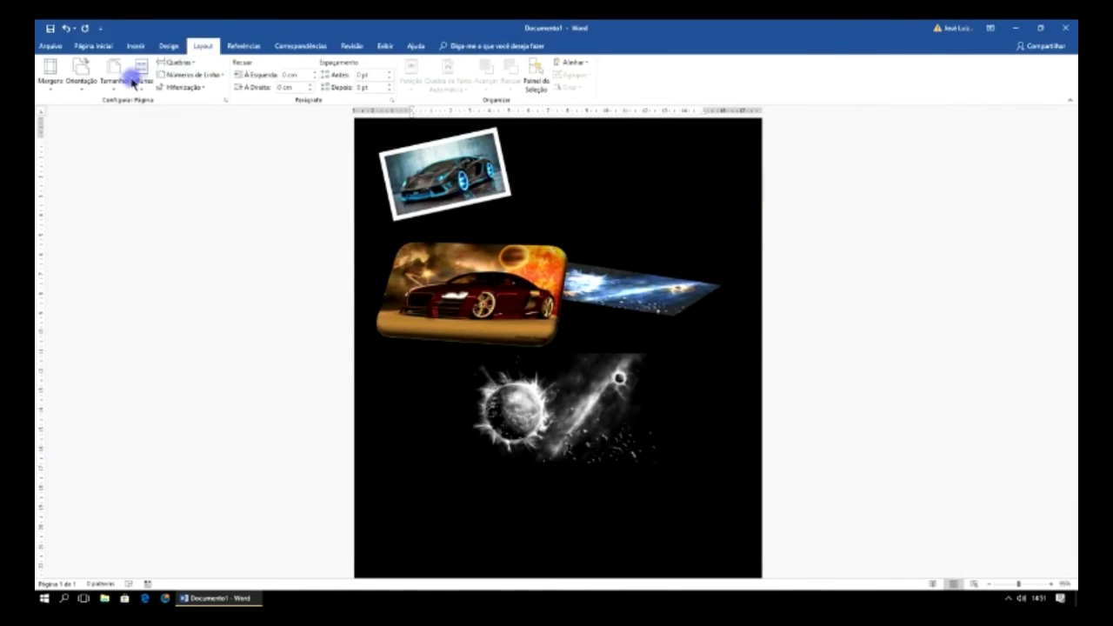
left_click(84, 90)
left_click(103, 130)
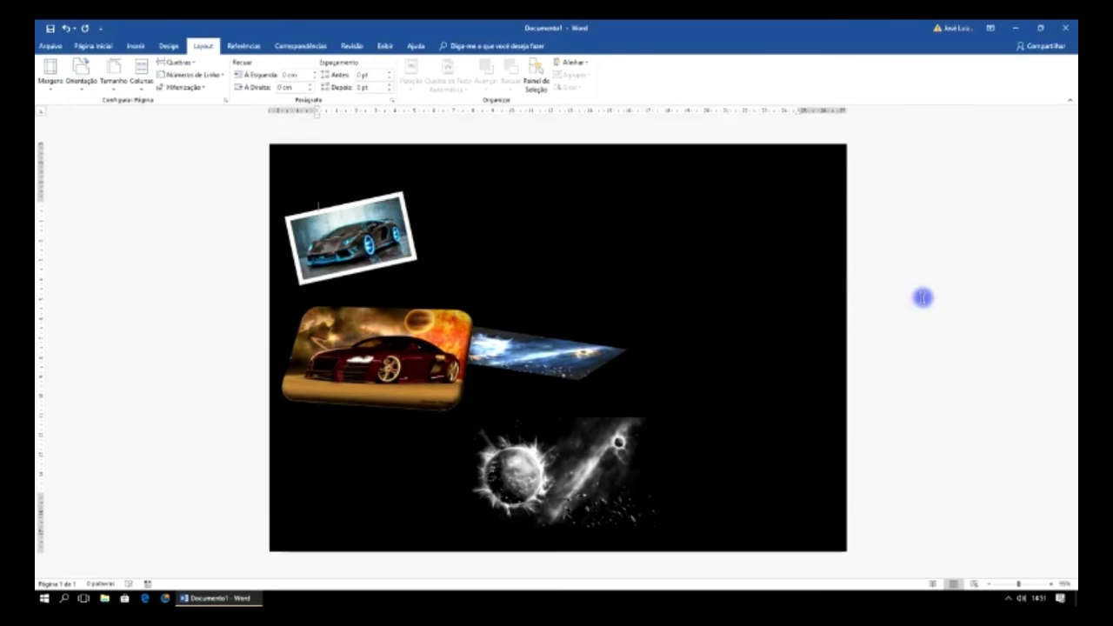
- Spread the pictures out: red car upper right, galaxy picture left, blue-car photo nudged right
left_click_drag(406, 374, 675, 268)
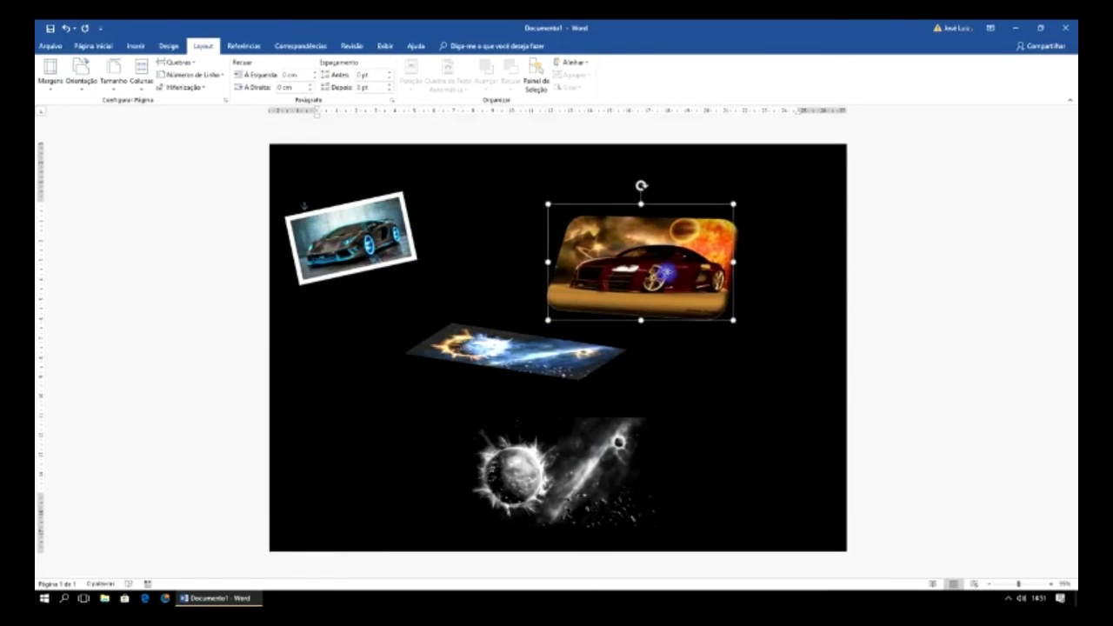
left_click_drag(553, 358, 402, 378)
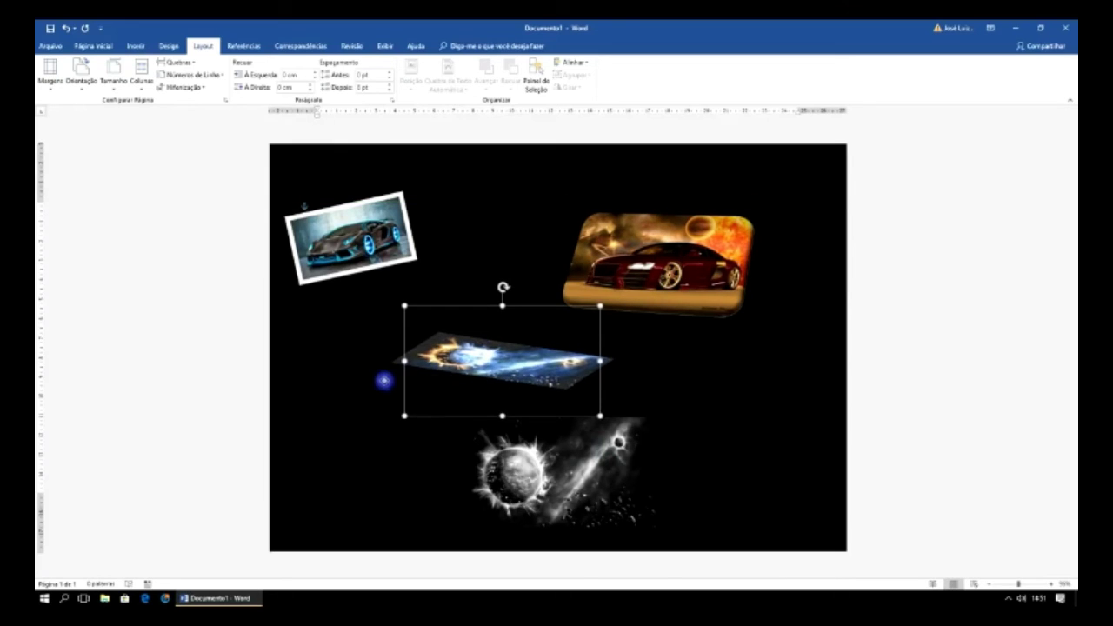
left_click(553, 470)
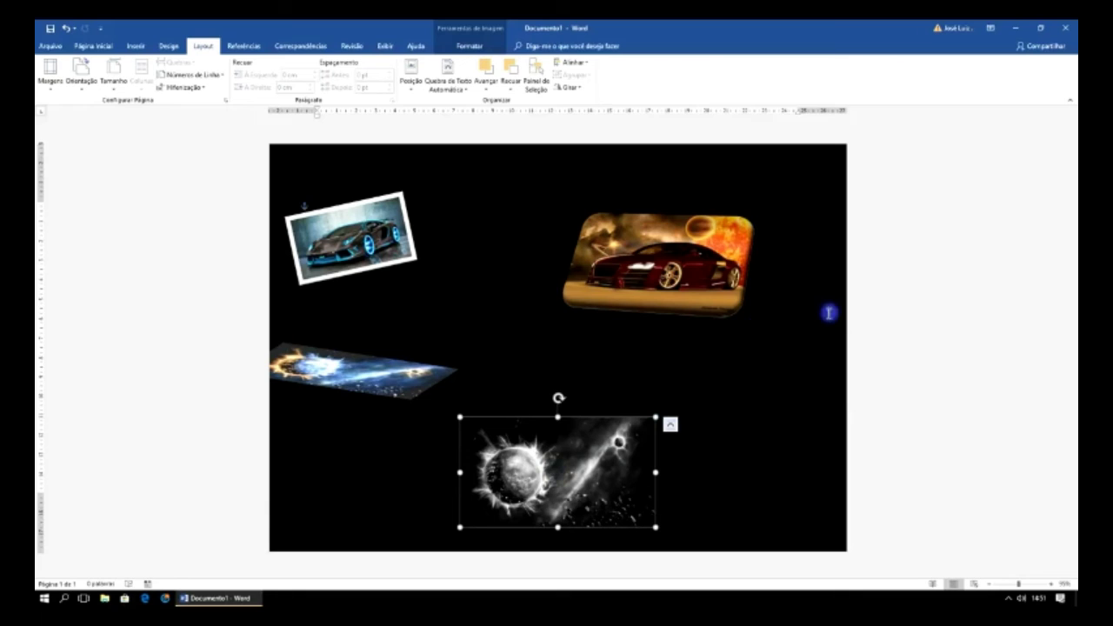
left_click(791, 267)
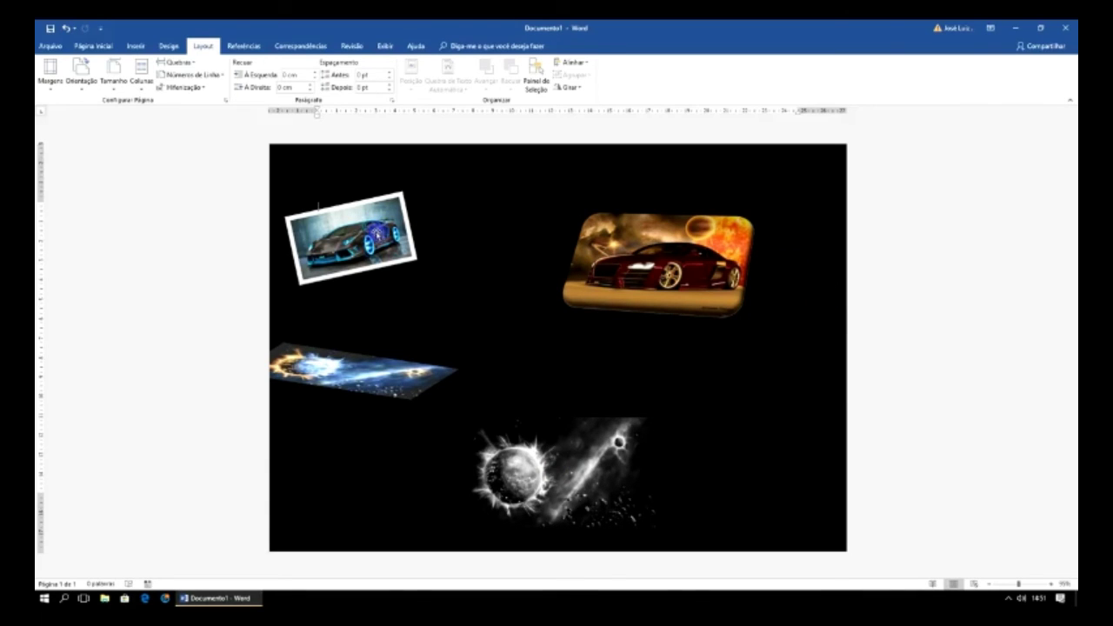
left_click(818, 252)
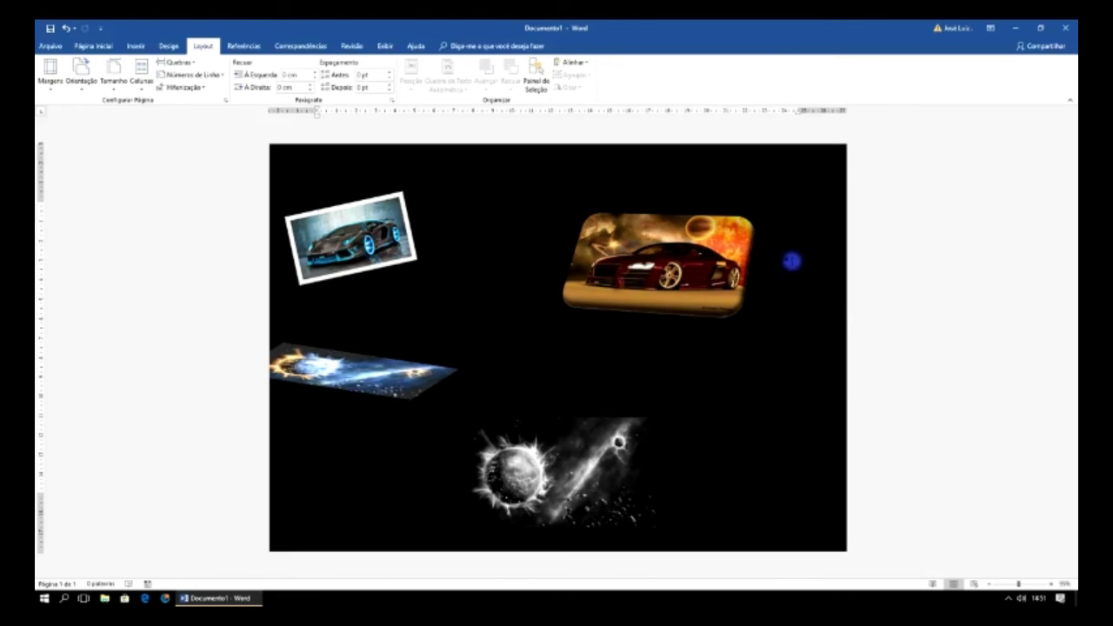
left_click_drag(378, 245, 416, 238)
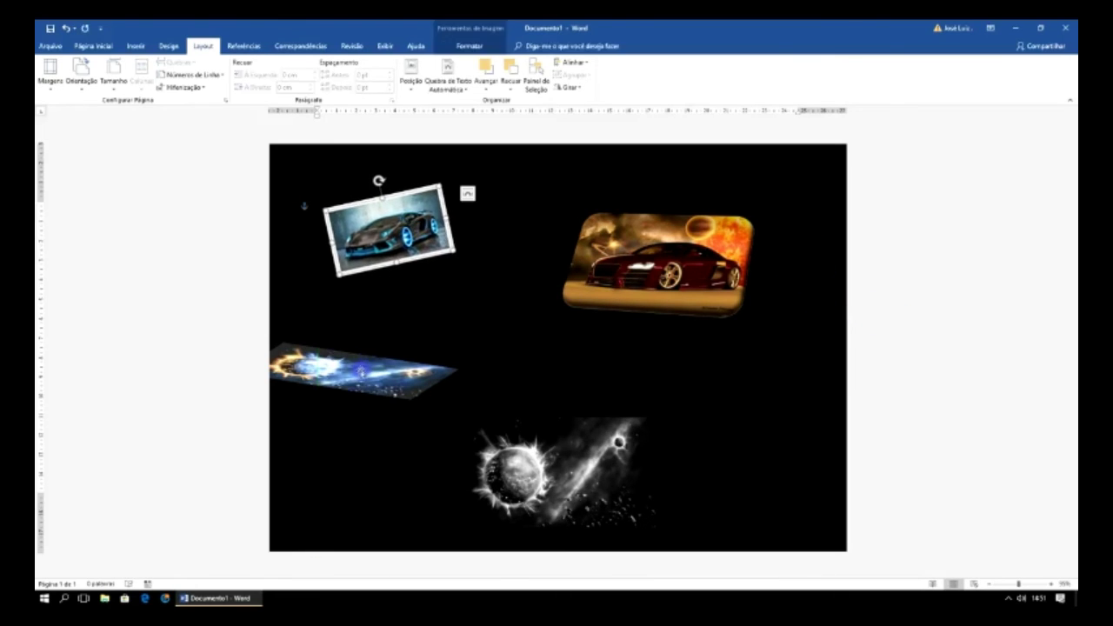
left_click_drag(418, 356, 484, 334)
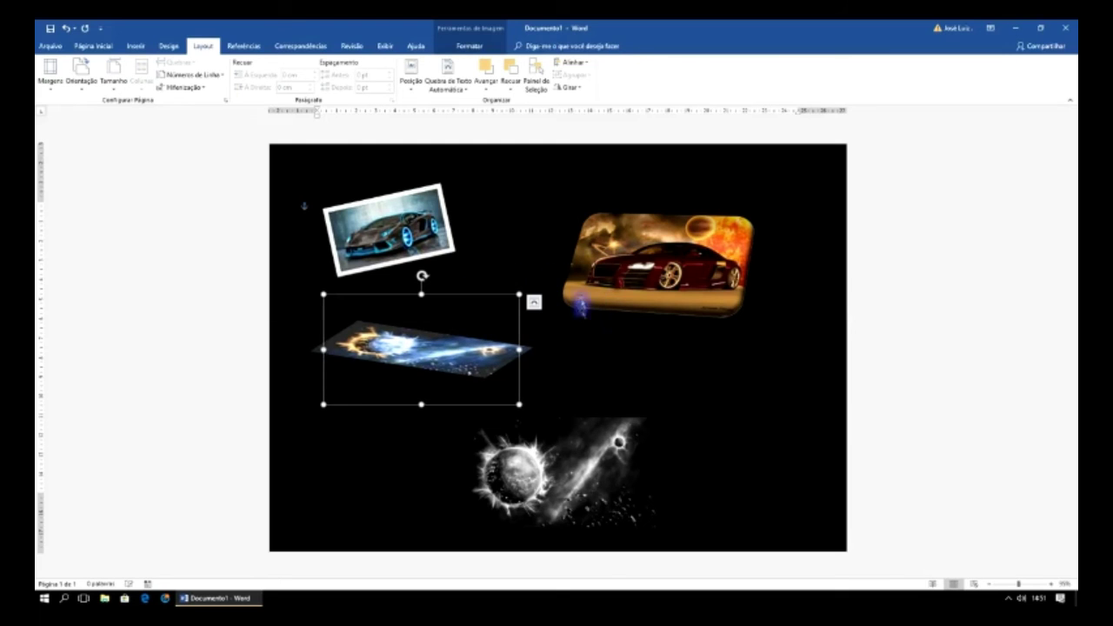
left_click(609, 207)
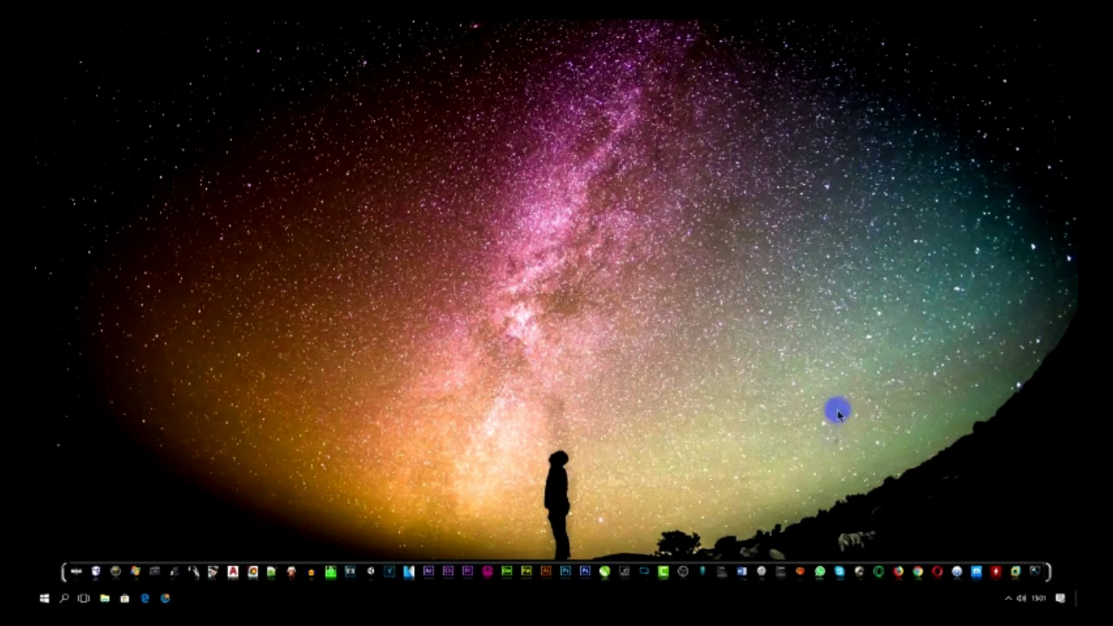
- Relaunch Word and start a new blank document, Documento1
left_click(741, 567)
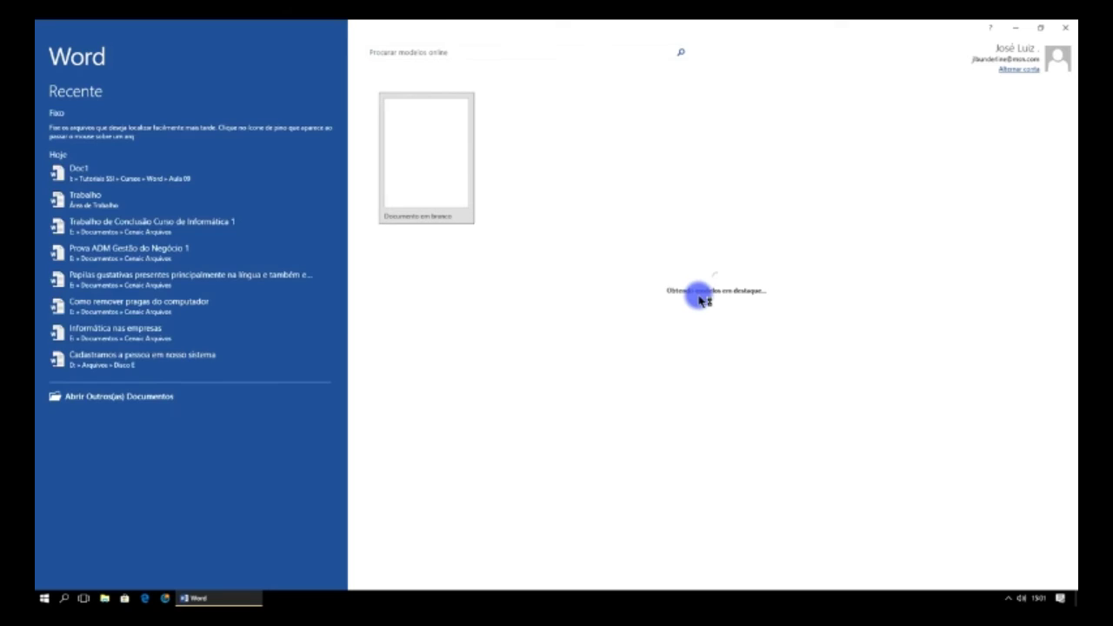
left_click(438, 129)
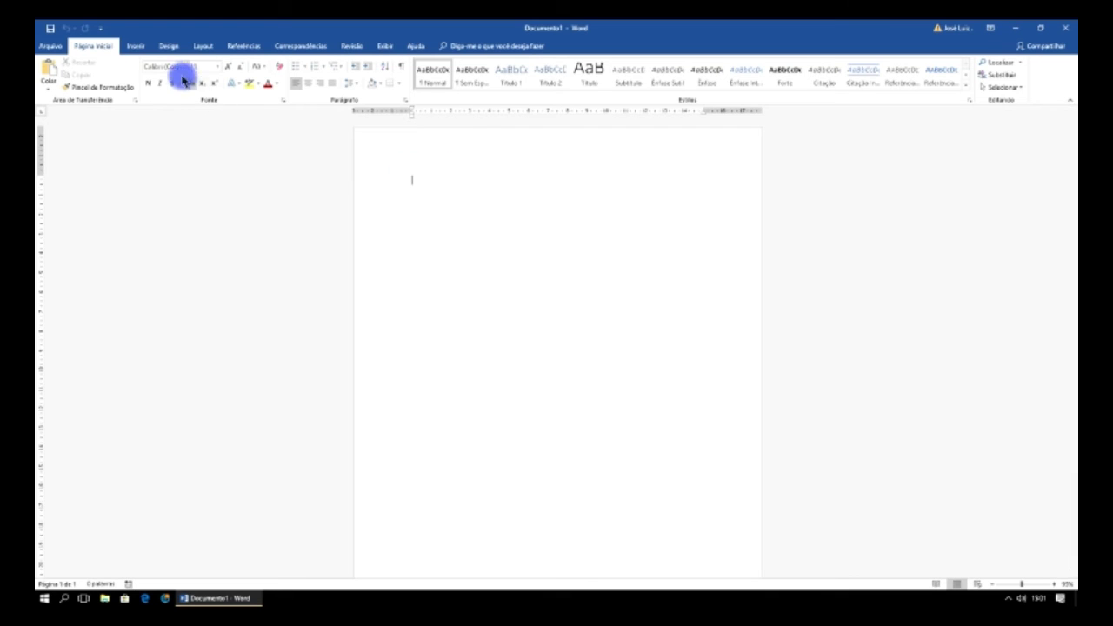
- Type the trial word Aqui, enlarge its font size, then delete it
left_click(137, 49)
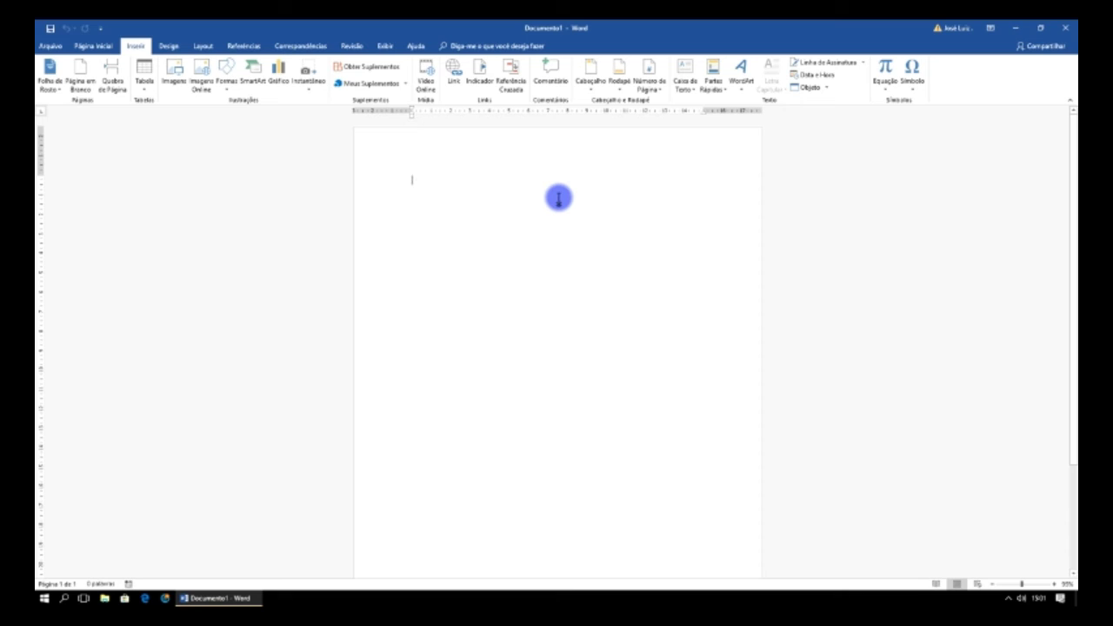
type("As")
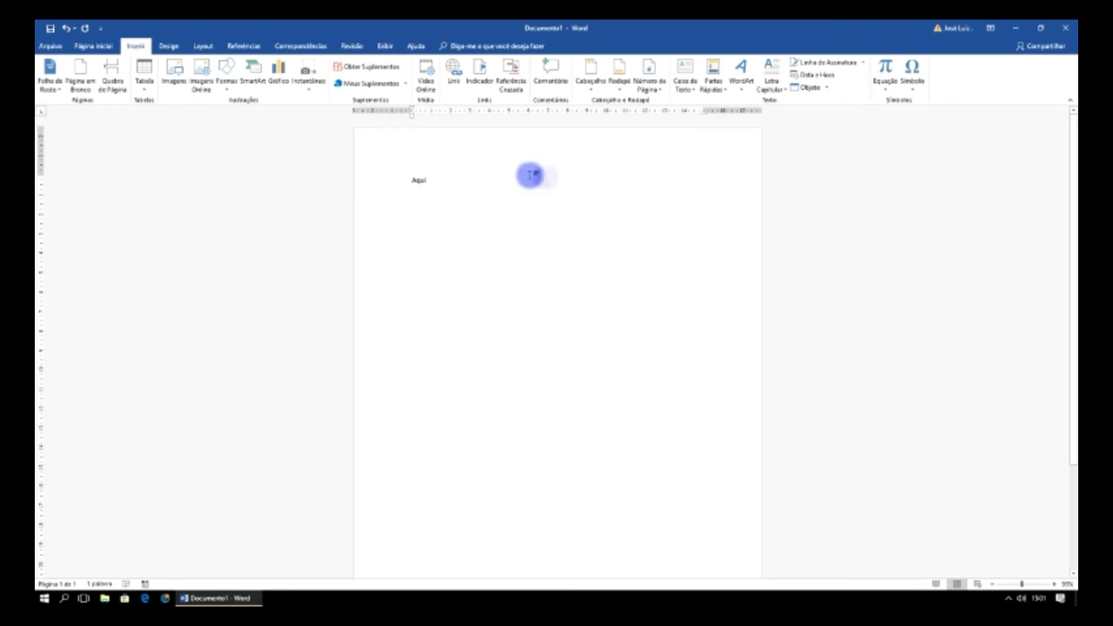
left_click(393, 179)
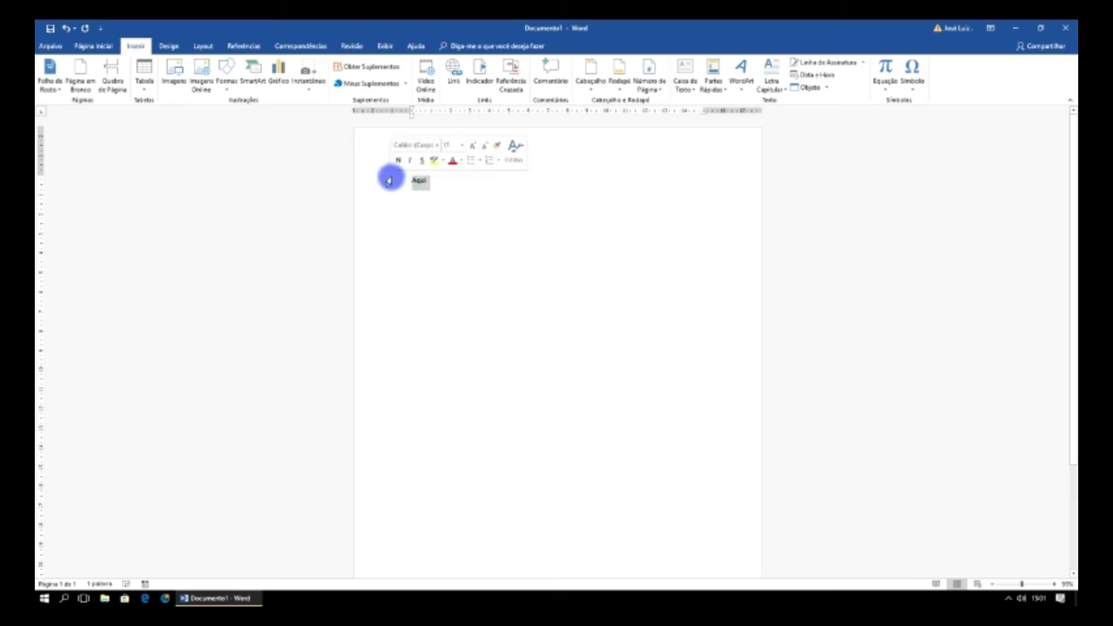
left_click(464, 151)
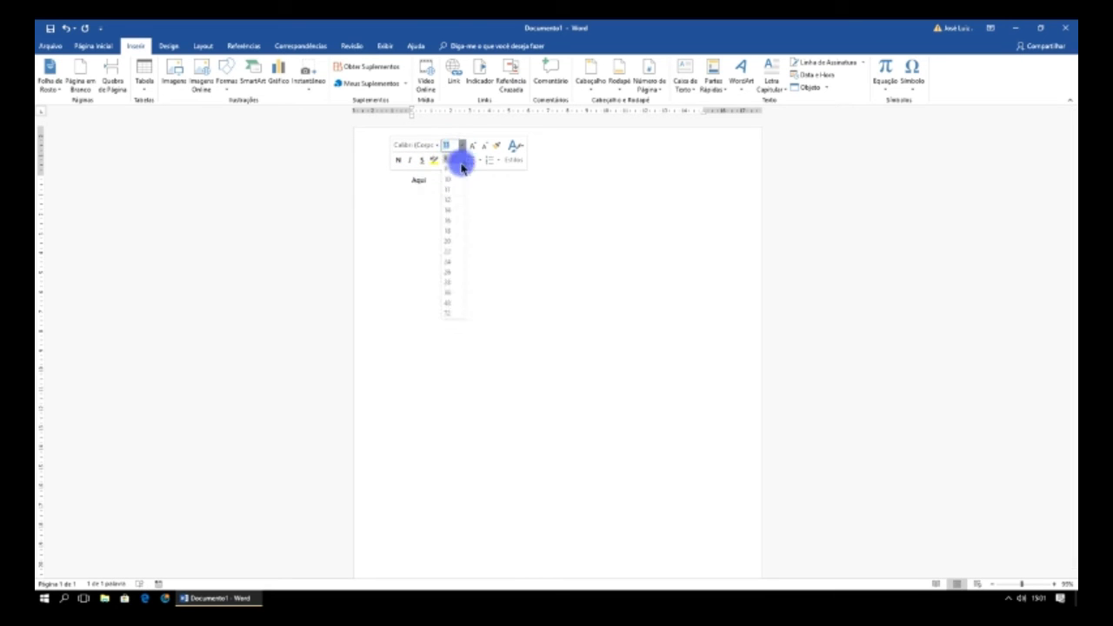
left_click(449, 268)
left_click(576, 184)
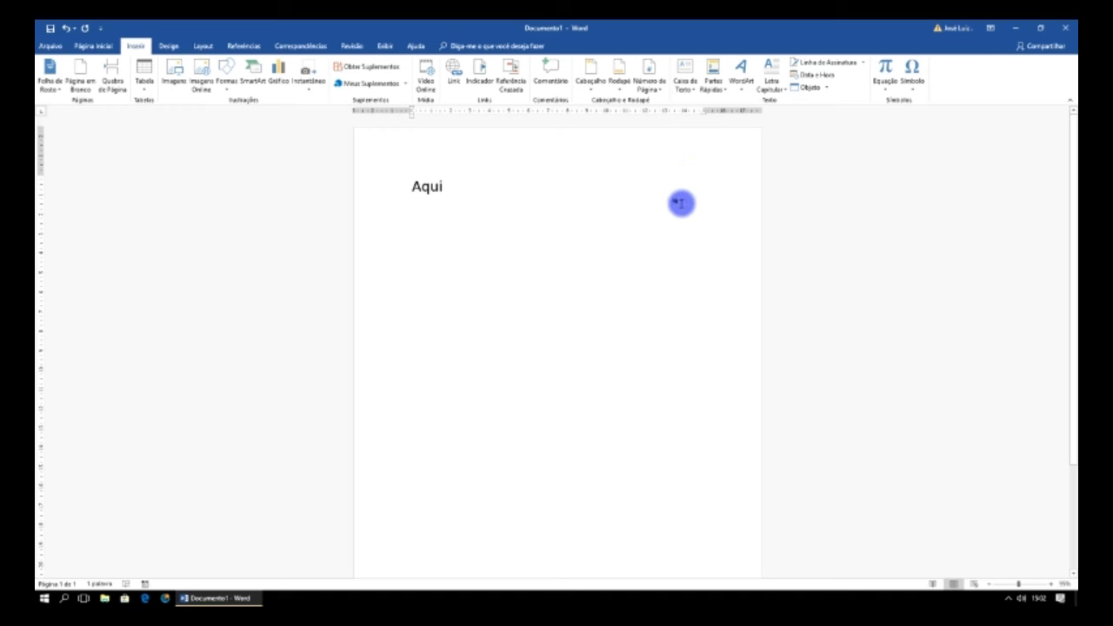
key("BackSpace")
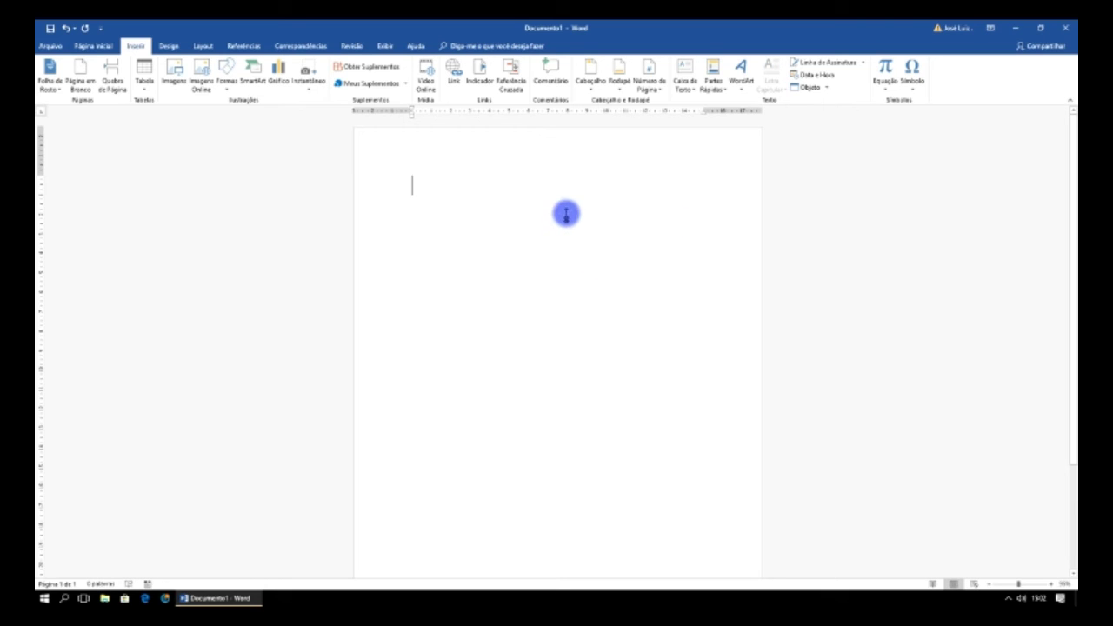
- Insert a simple text box and replace its placeholder with Aqui
left_click(686, 80)
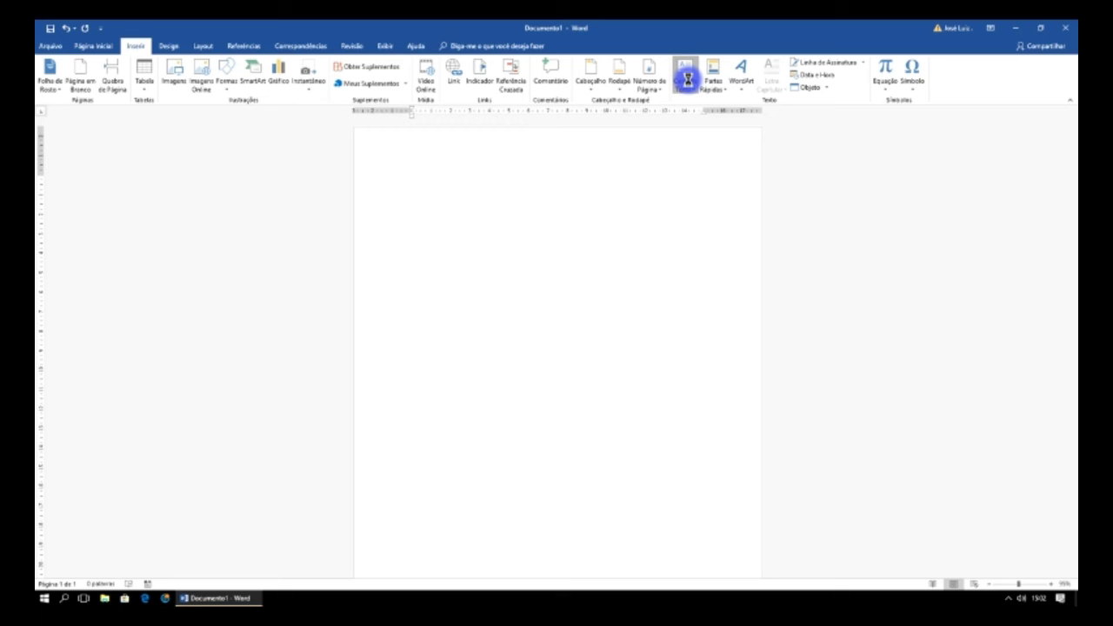
left_click(706, 148)
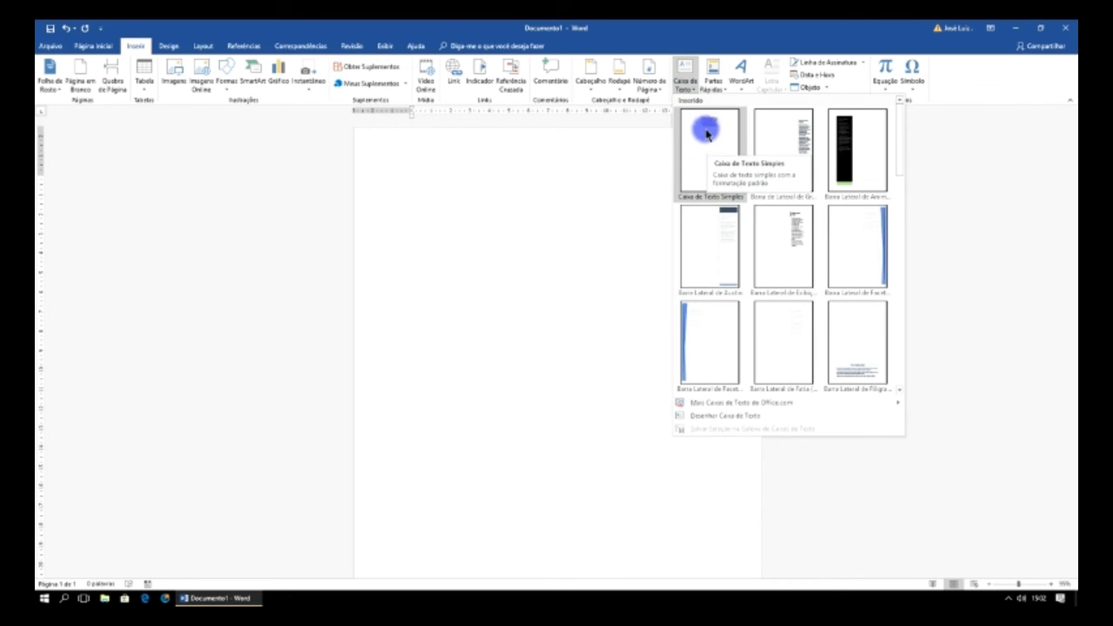
left_click(706, 123)
left_click(580, 216)
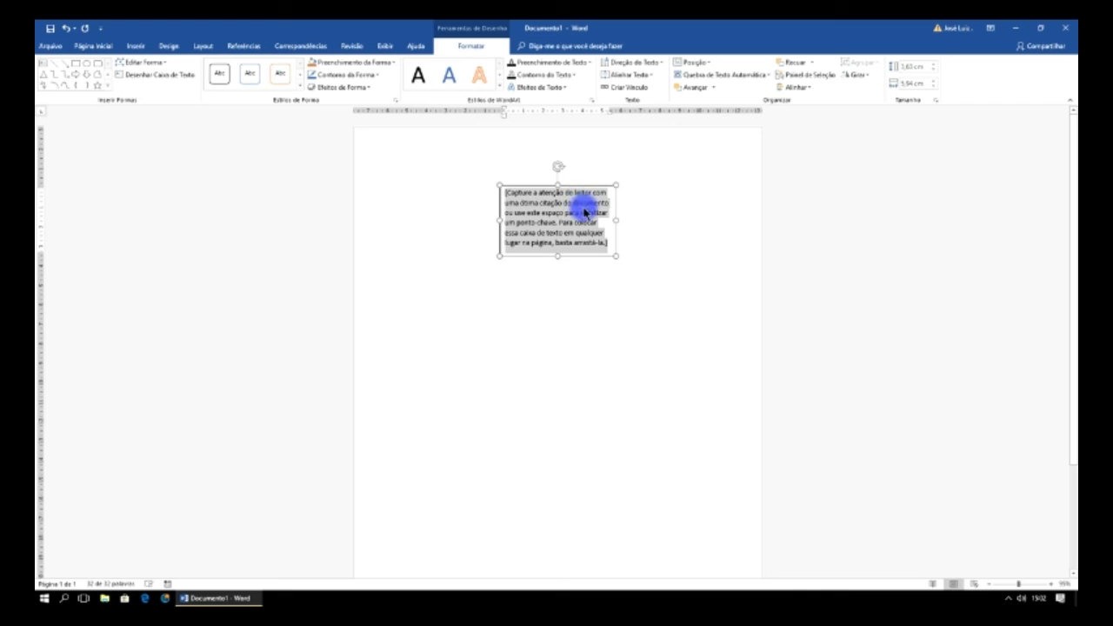
type("Aqui")
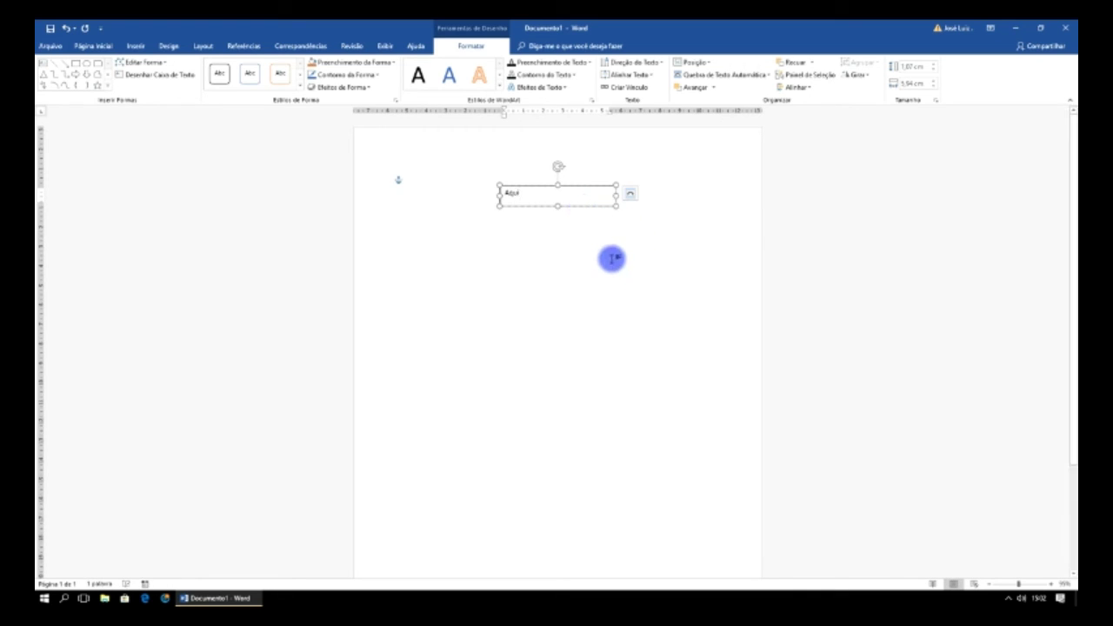
left_click(573, 250)
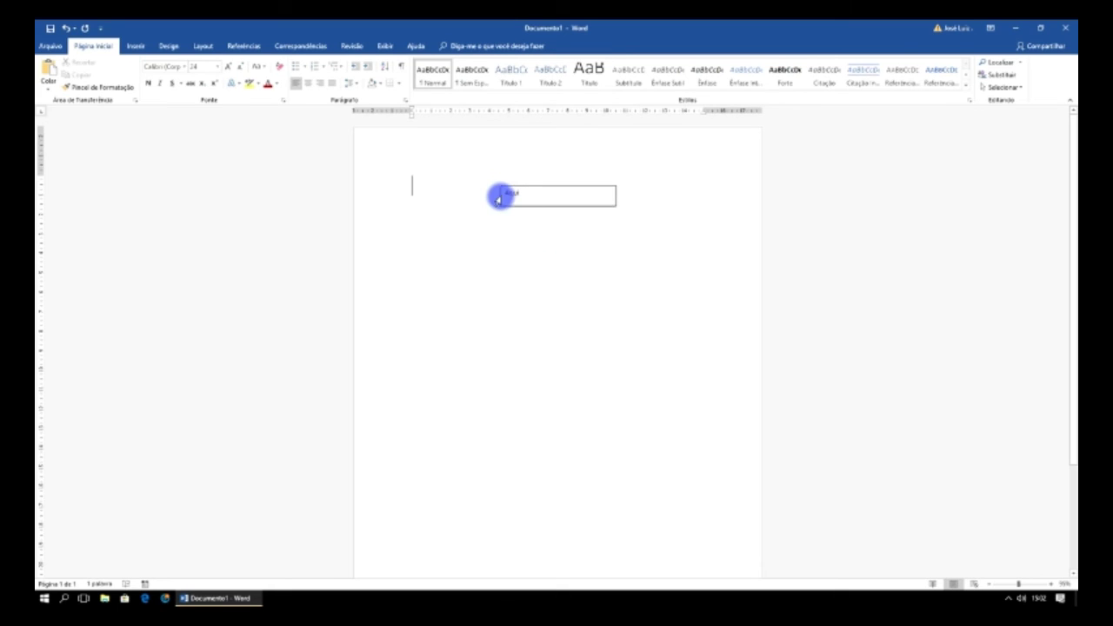
- Narrow the Aqui text box to fit its word and remove its outline
left_click(548, 206)
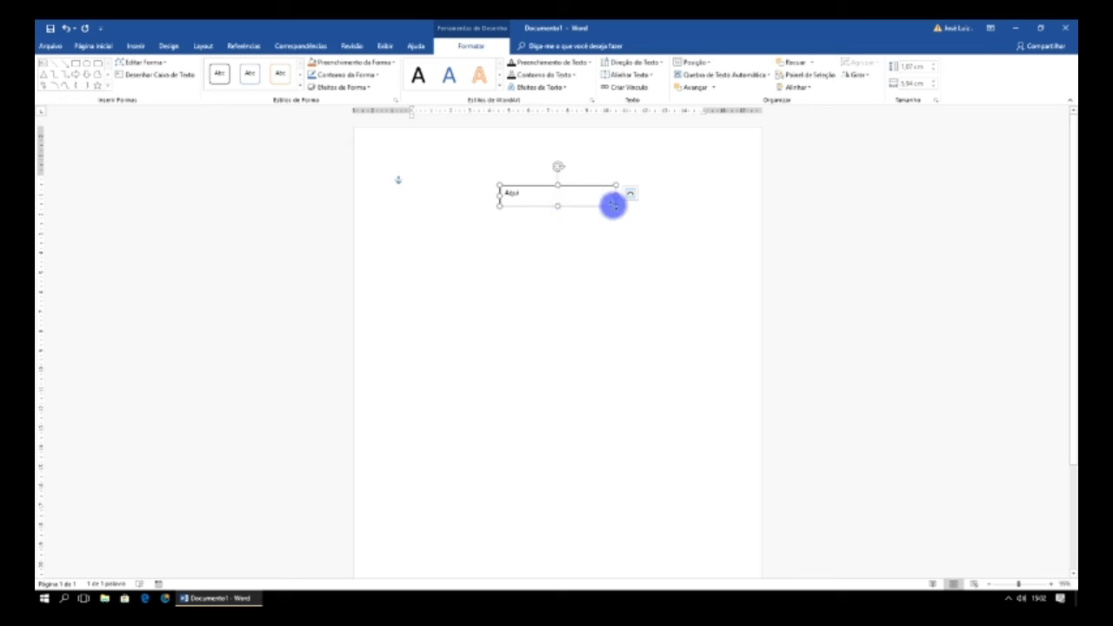
left_click_drag(614, 195, 533, 192)
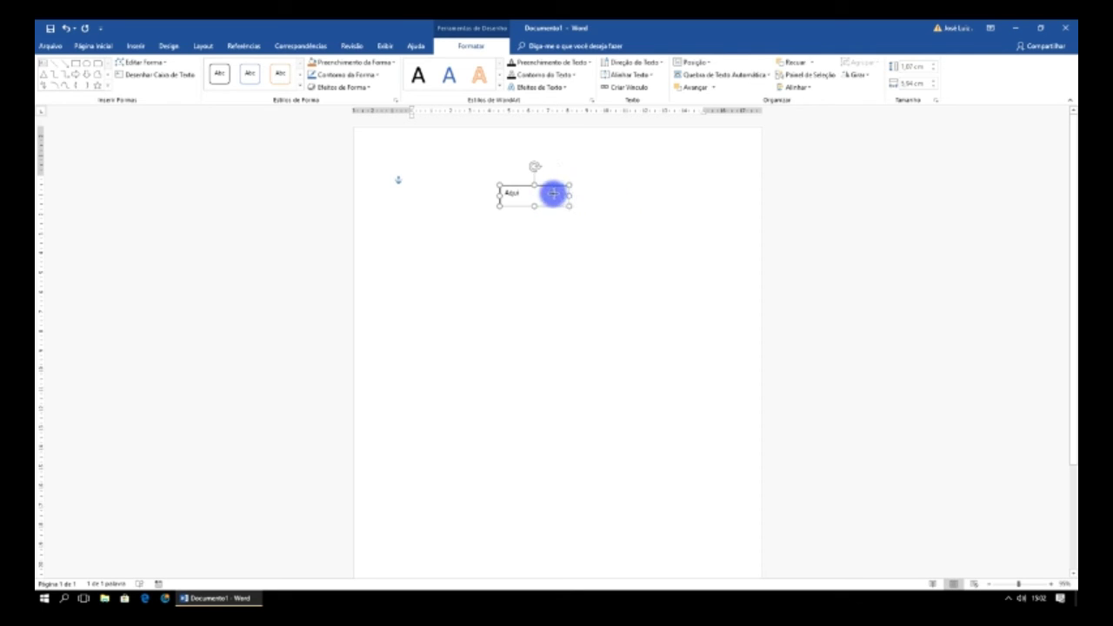
left_click(534, 255)
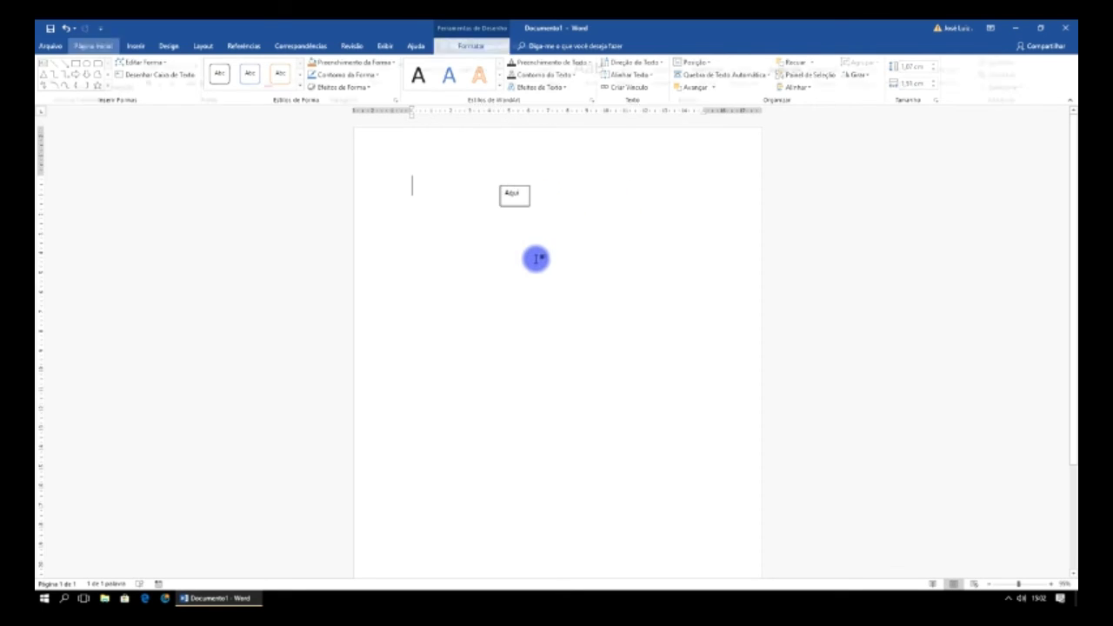
left_click(520, 206)
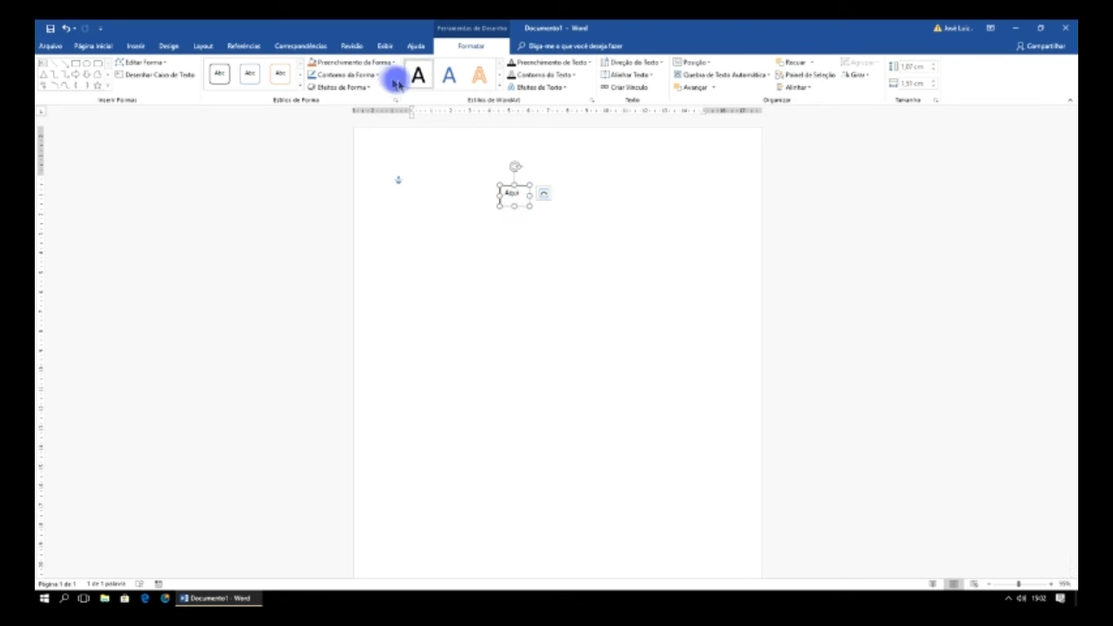
left_click(375, 75)
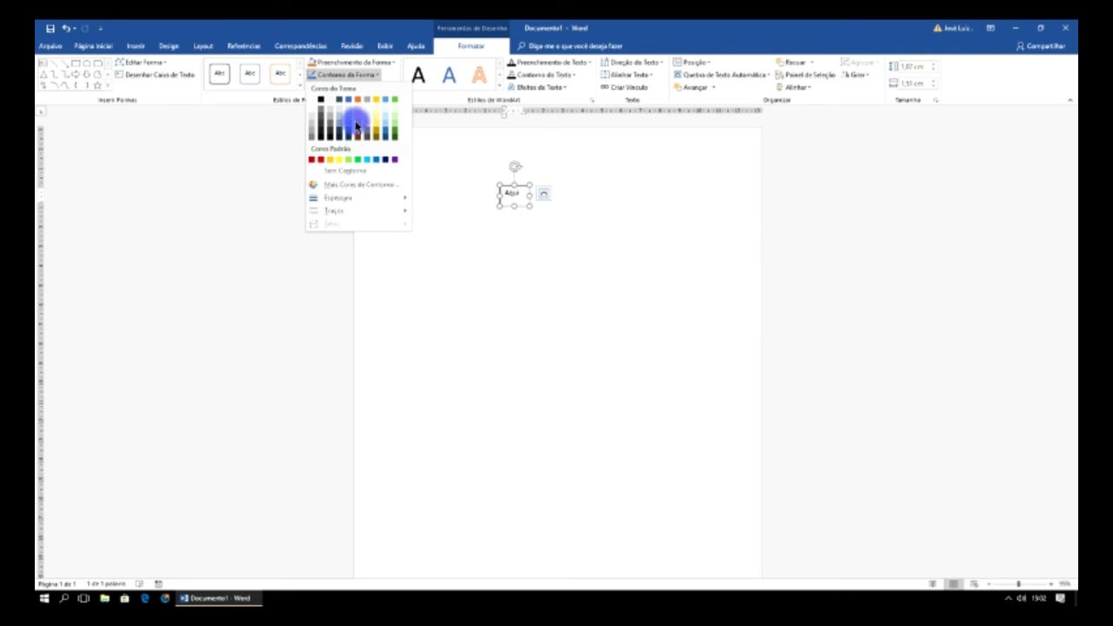
left_click(345, 173)
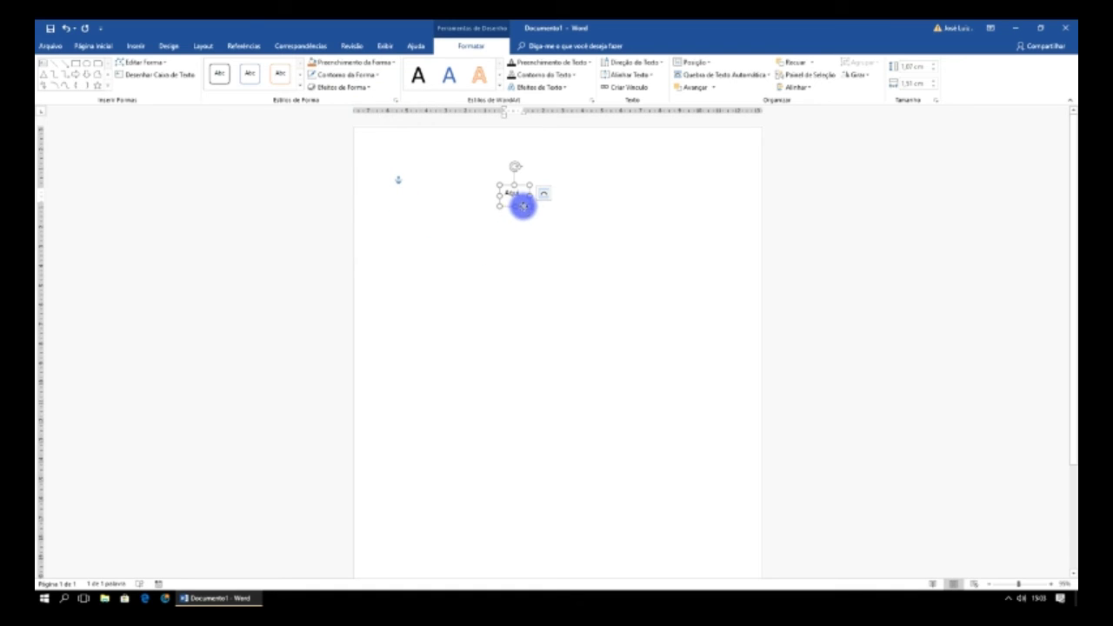
- Move the Aqui box out of the right margin to near the page top
mouse_move(522, 205)
left_mouse_down()
mouse_move(694, 186)
mouse_move(757, 279)
left_mouse_up()
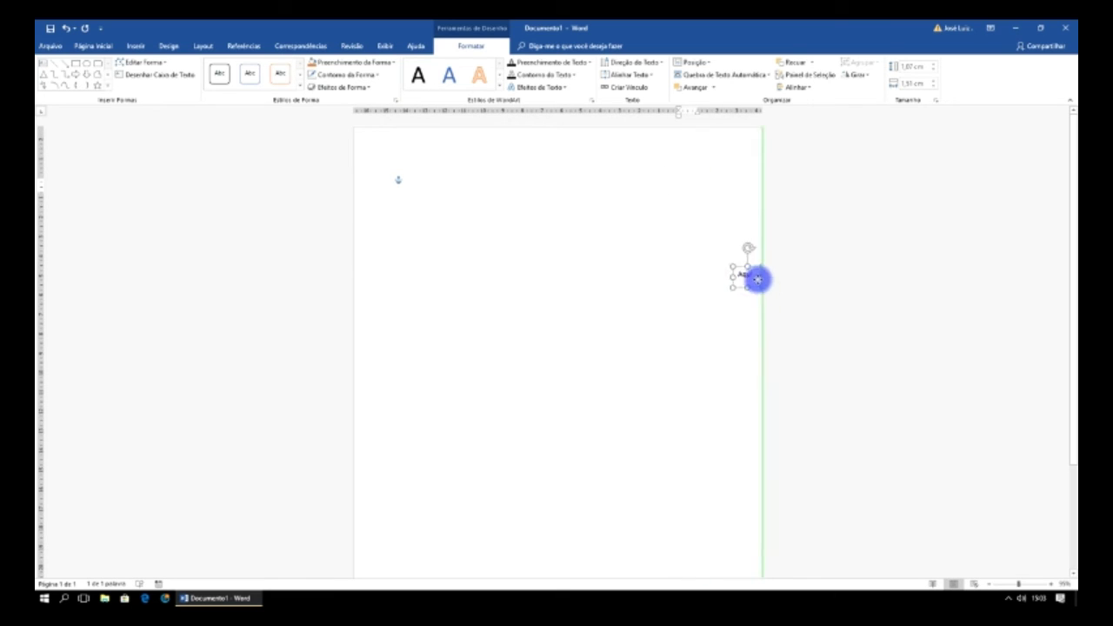
mouse_move(757, 279)
left_mouse_down()
mouse_move(710, 186)
mouse_move(734, 150)
left_mouse_up()
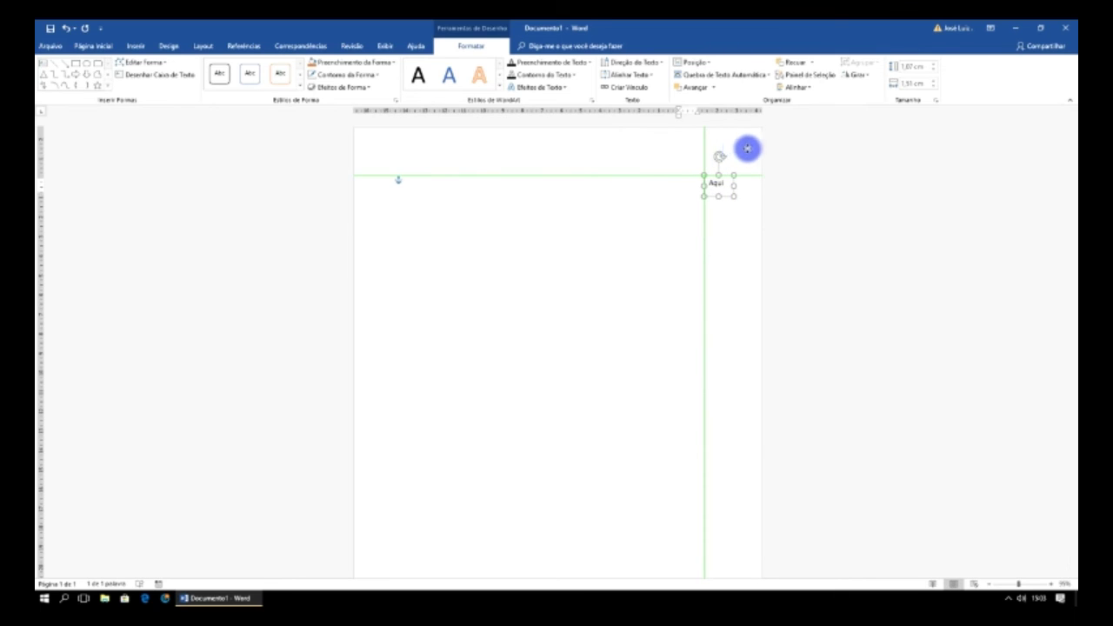
mouse_move(747, 149)
left_mouse_down()
mouse_move(477, 114)
mouse_move(455, 169)
mouse_move(459, 294)
mouse_move(385, 330)
mouse_move(458, 338)
mouse_move(596, 321)
mouse_move(693, 375)
mouse_move(669, 235)
mouse_move(708, 199)
left_mouse_up()
left_click(666, 206)
left_click(621, 190)
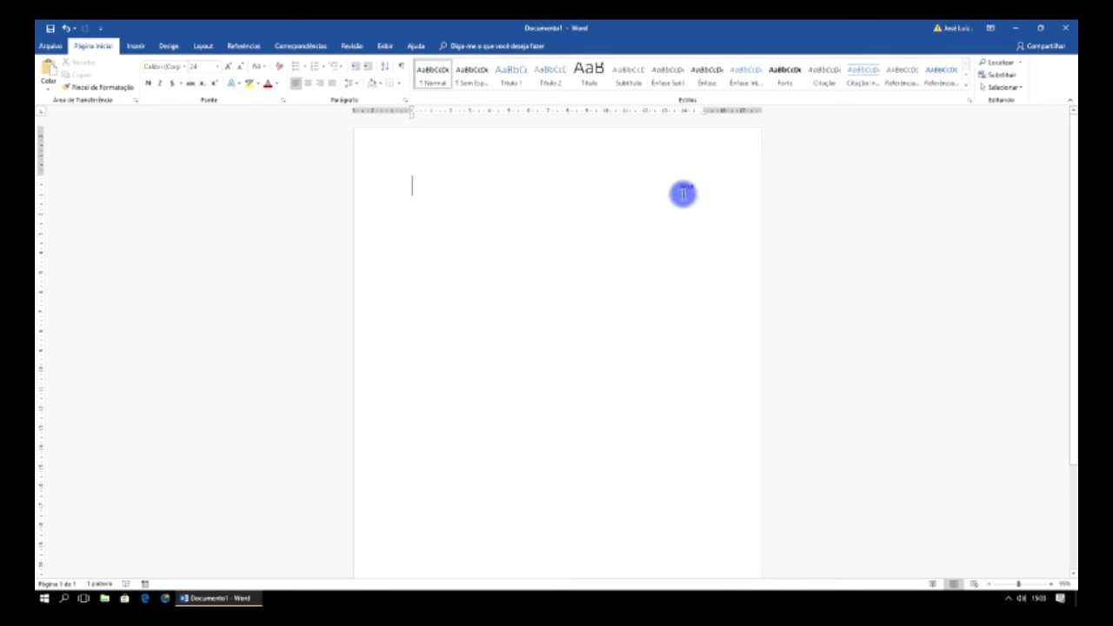
- Enlarge the Aqui text box and move it to the page's left side
left_click(693, 186)
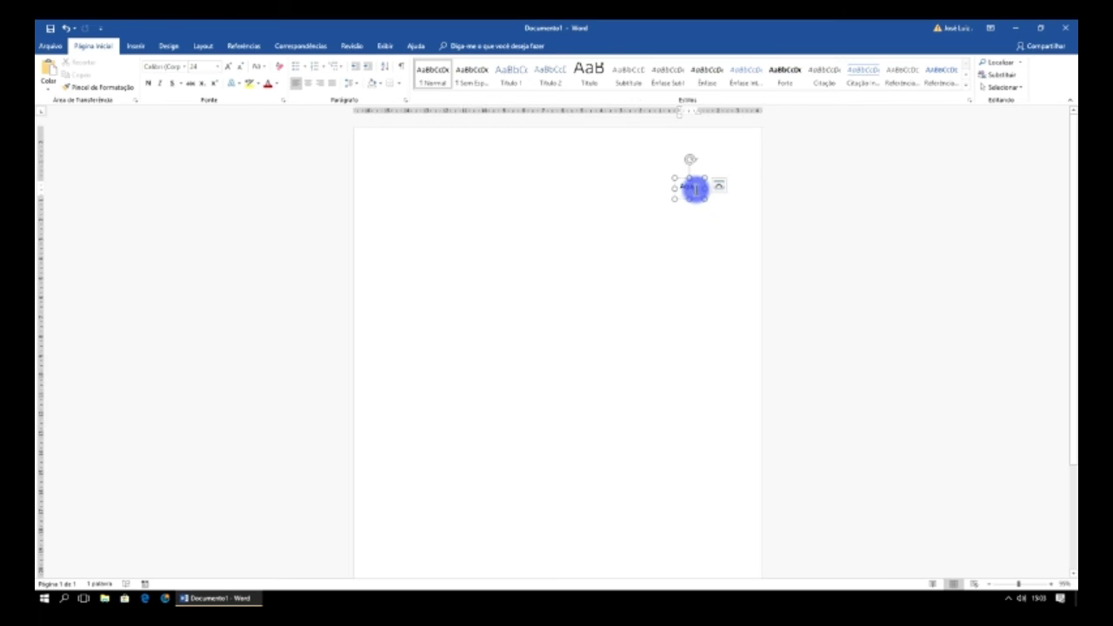
left_click_drag(713, 211, 761, 253)
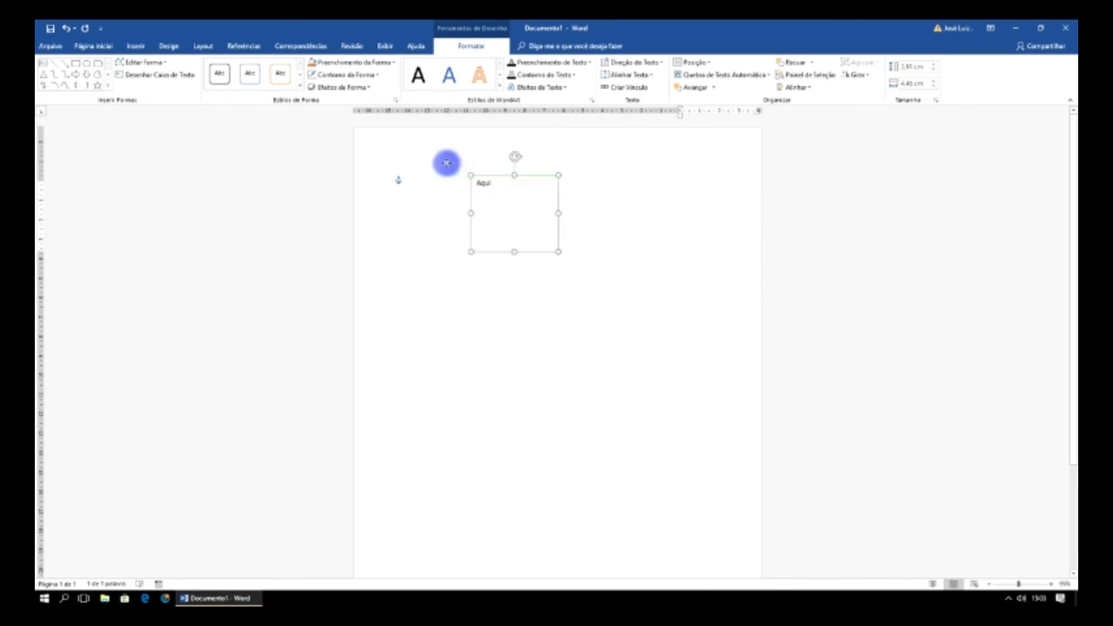
left_click_drag(702, 180, 421, 163)
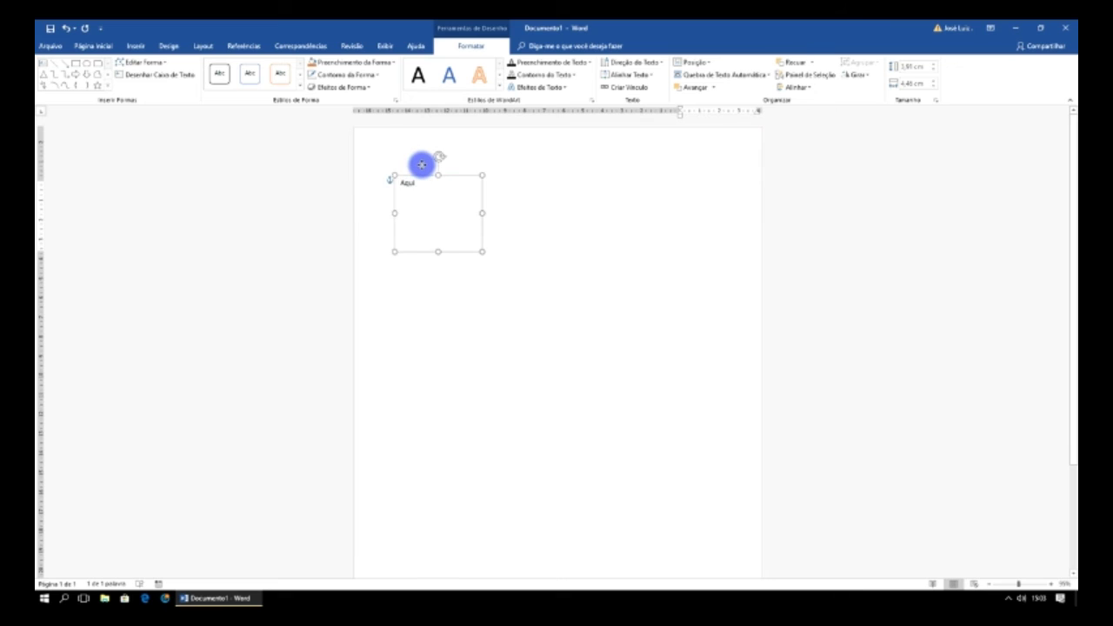
left_click(586, 220)
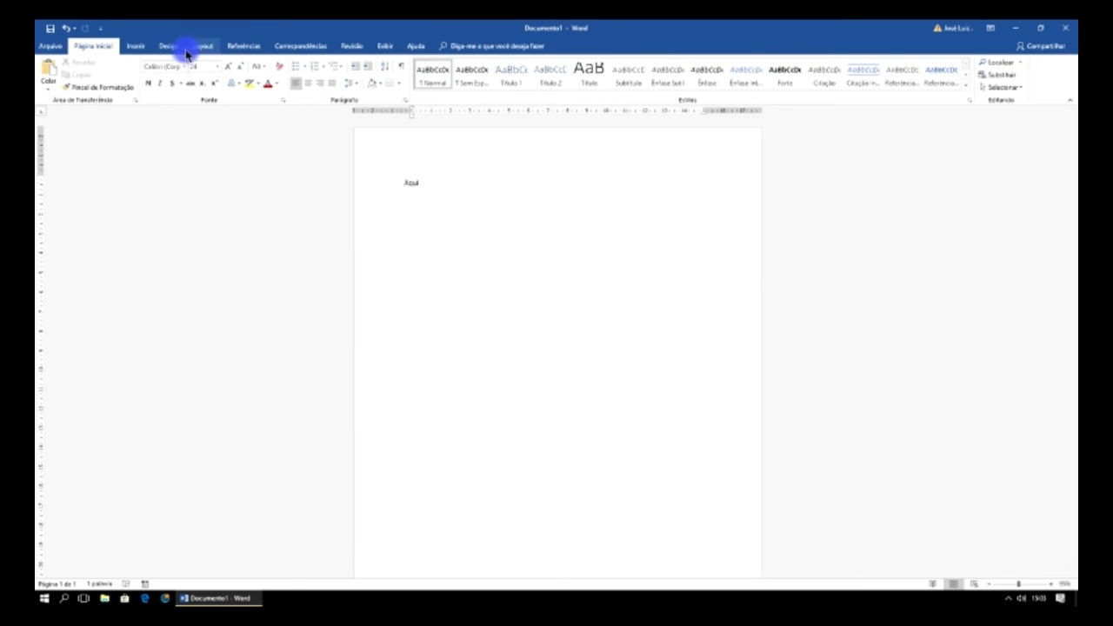
- Add a simple placeholder text box at the upper right and delete the Aqui box
left_click(136, 45)
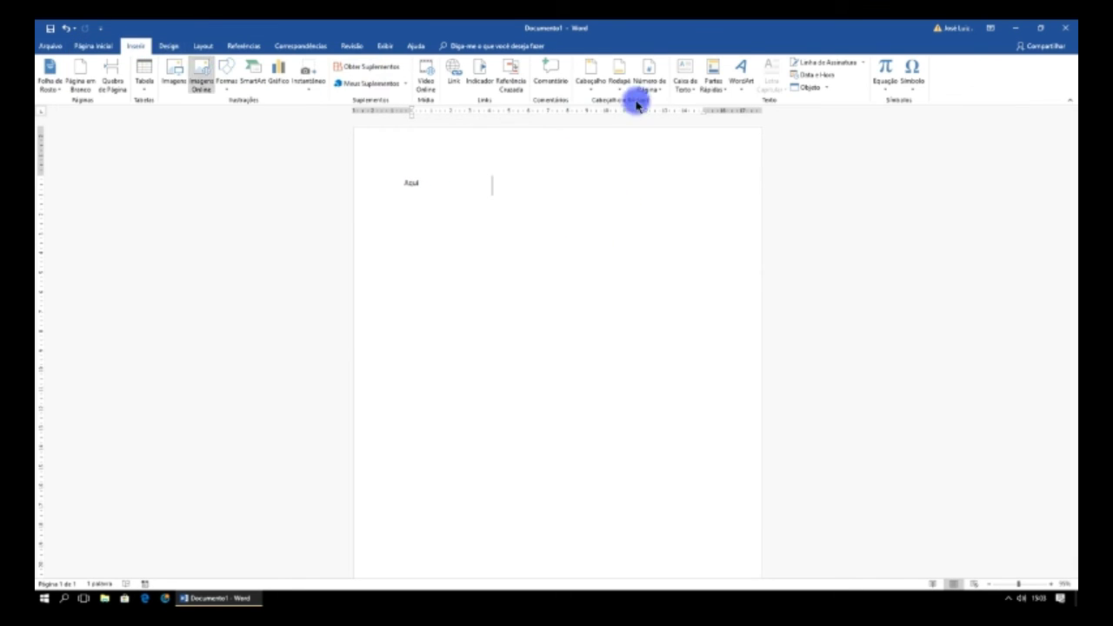
left_click(684, 79)
left_click(684, 134)
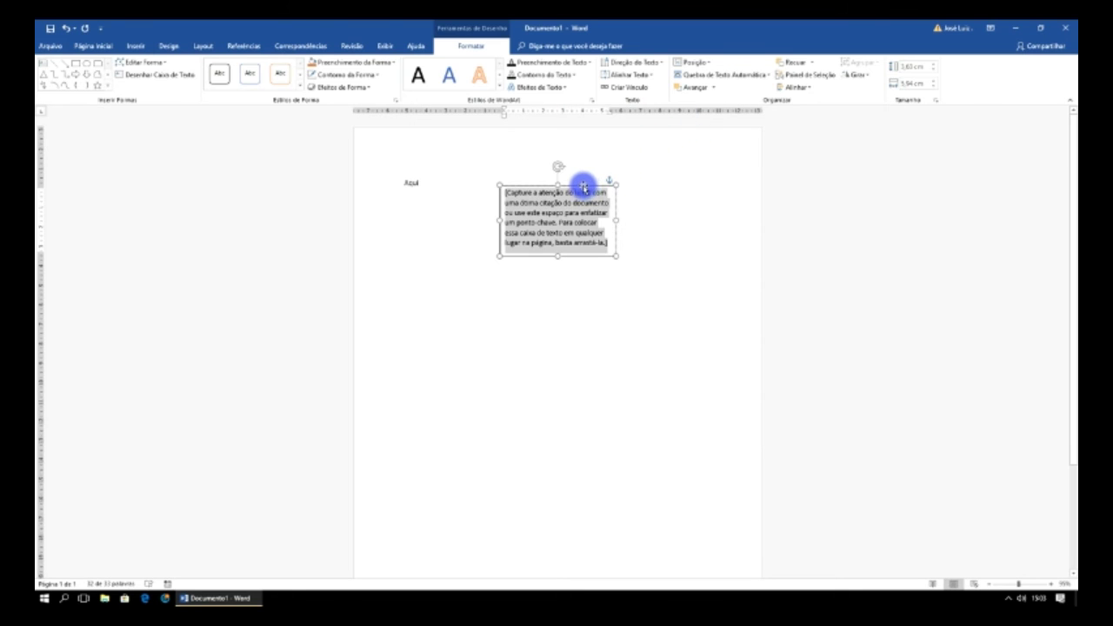
left_click_drag(582, 186, 671, 177)
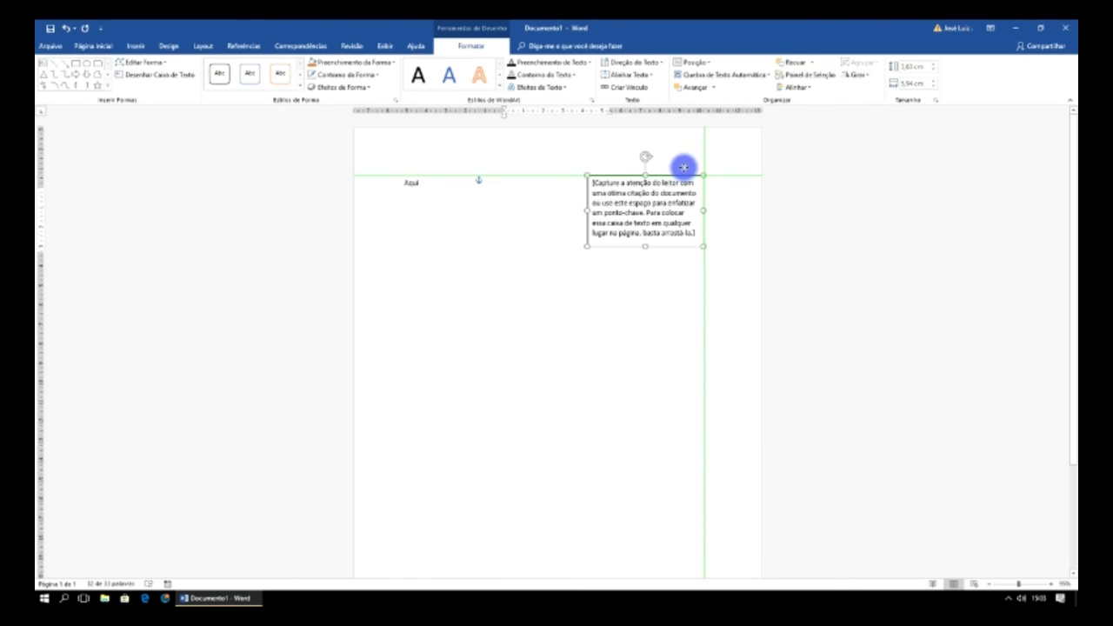
left_click(660, 280)
left_click(420, 185)
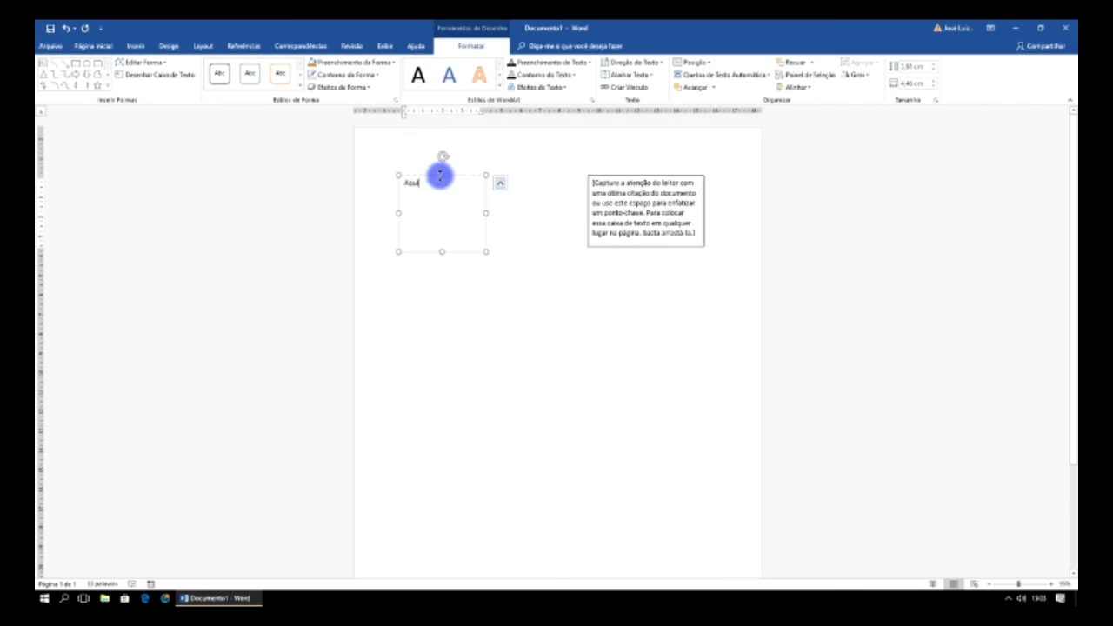
key("Delete")
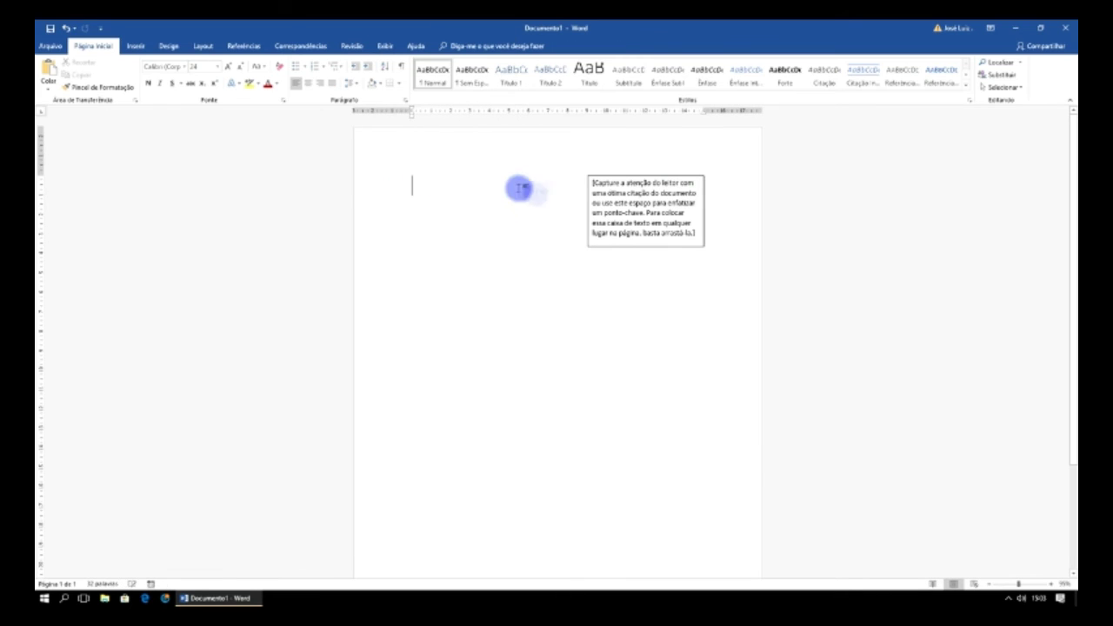
left_click(136, 45)
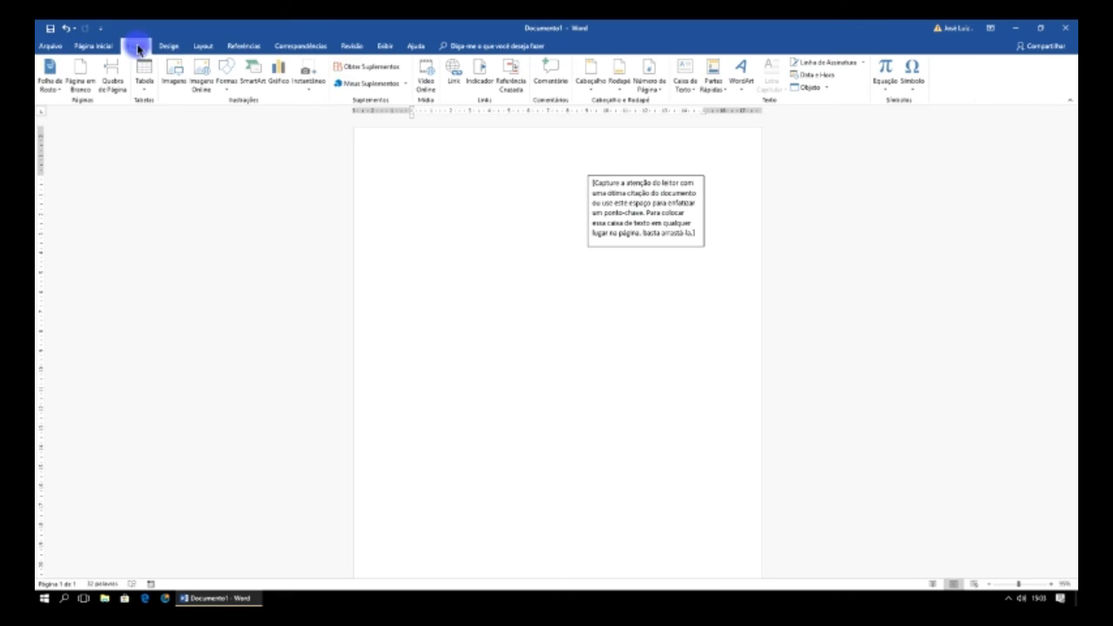
- Insert a second simple text box on the left and make it wider and taller
left_click(685, 74)
left_click(713, 137)
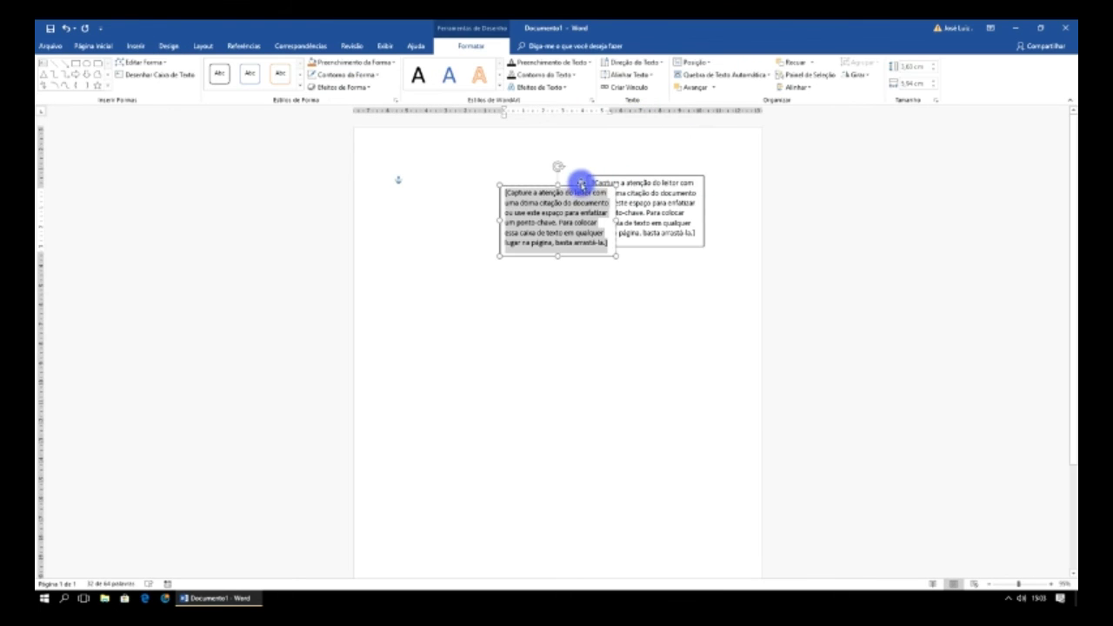
left_click_drag(580, 186, 483, 163)
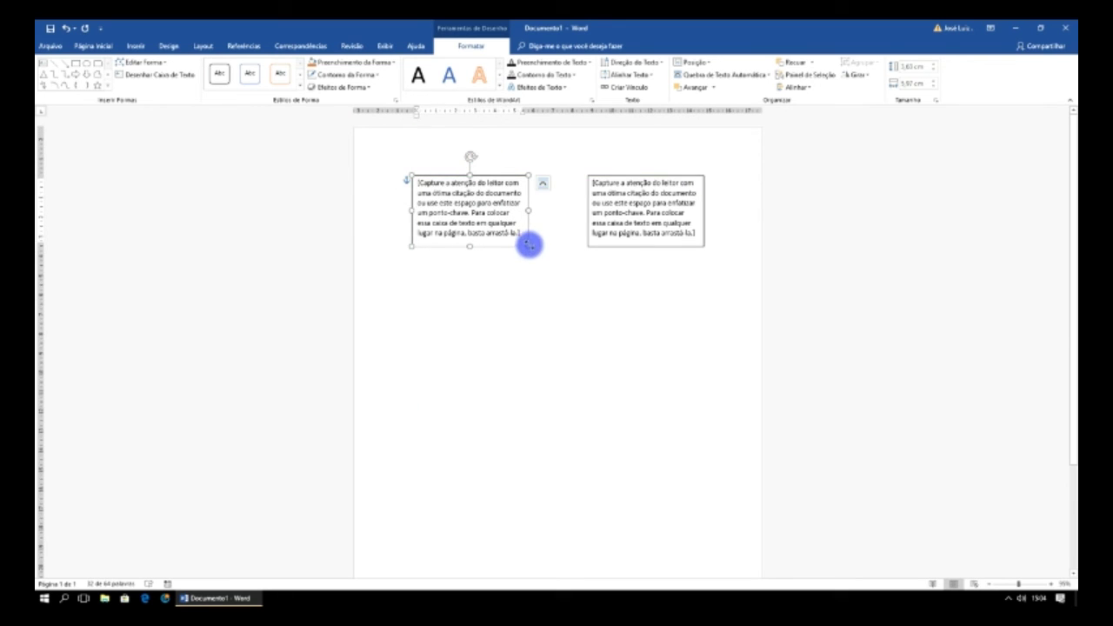
mouse_move(527, 246)
left_mouse_down()
mouse_move(536, 265)
mouse_move(476, 313)
left_mouse_up()
left_click(636, 248)
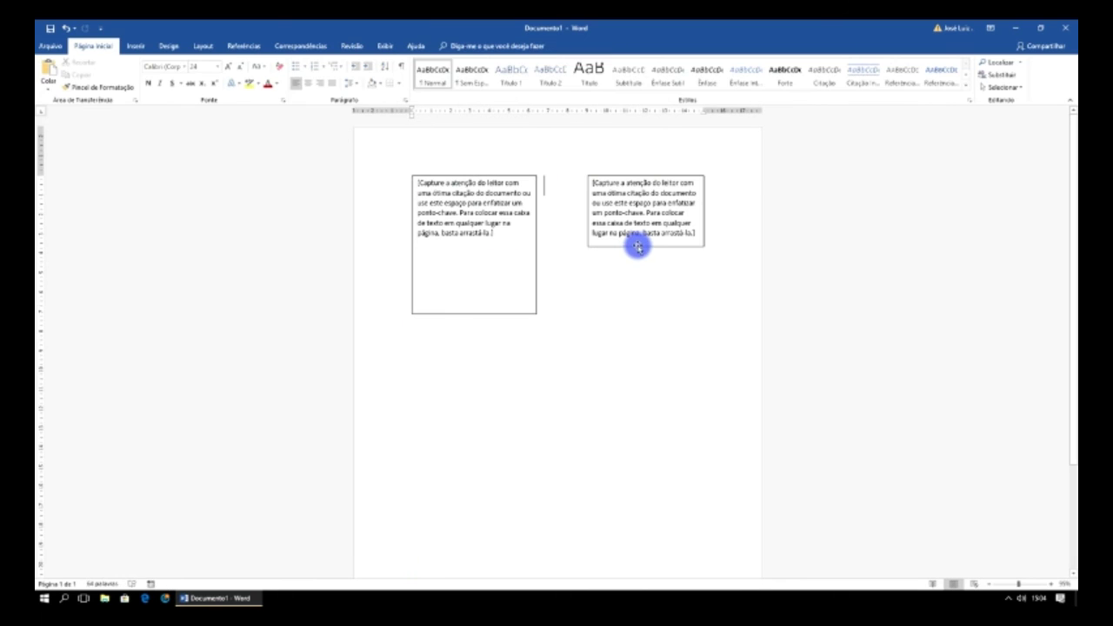
- Stretch the right text box taller and wider and nudge it slightly left
left_click(636, 247)
mouse_move(644, 247)
left_mouse_down()
mouse_move(640, 314)
mouse_move(648, 304)
left_mouse_up()
left_click_drag(709, 245, 715, 243)
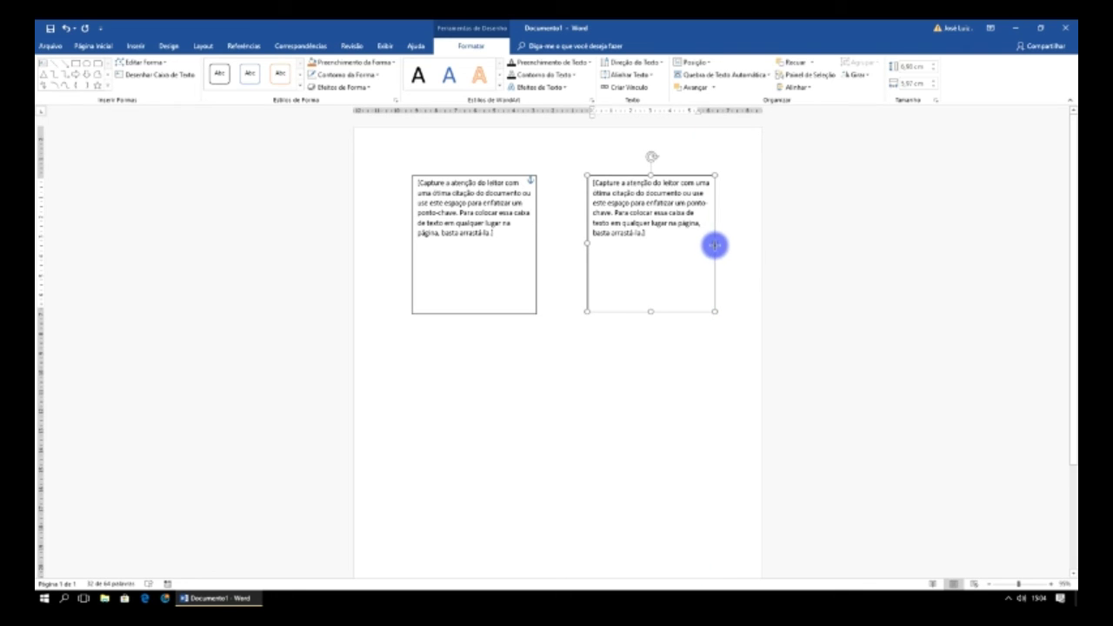
left_click(580, 149)
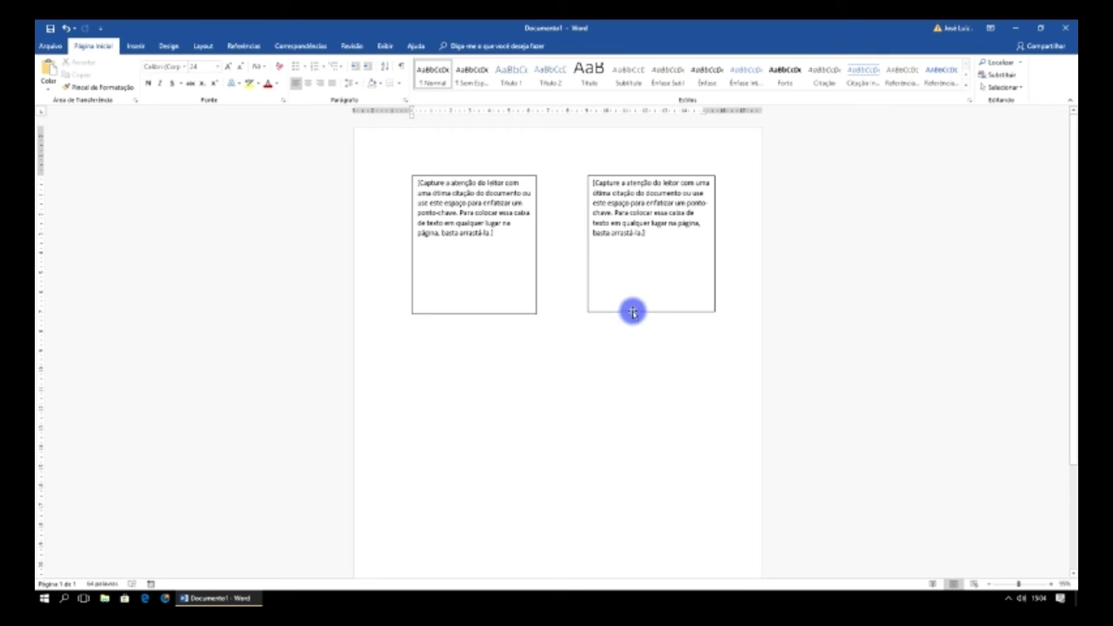
mouse_move(633, 313)
left_mouse_down()
mouse_move(503, 456)
mouse_move(588, 476)
mouse_move(631, 313)
mouse_move(629, 266)
mouse_move(608, 270)
left_mouse_up()
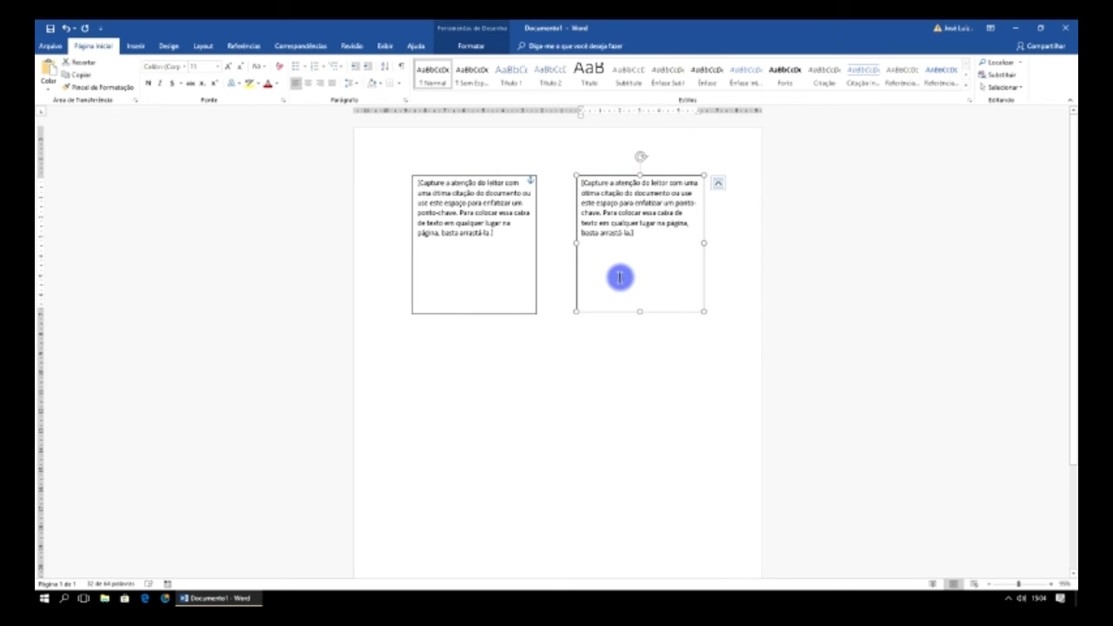
left_click(633, 374)
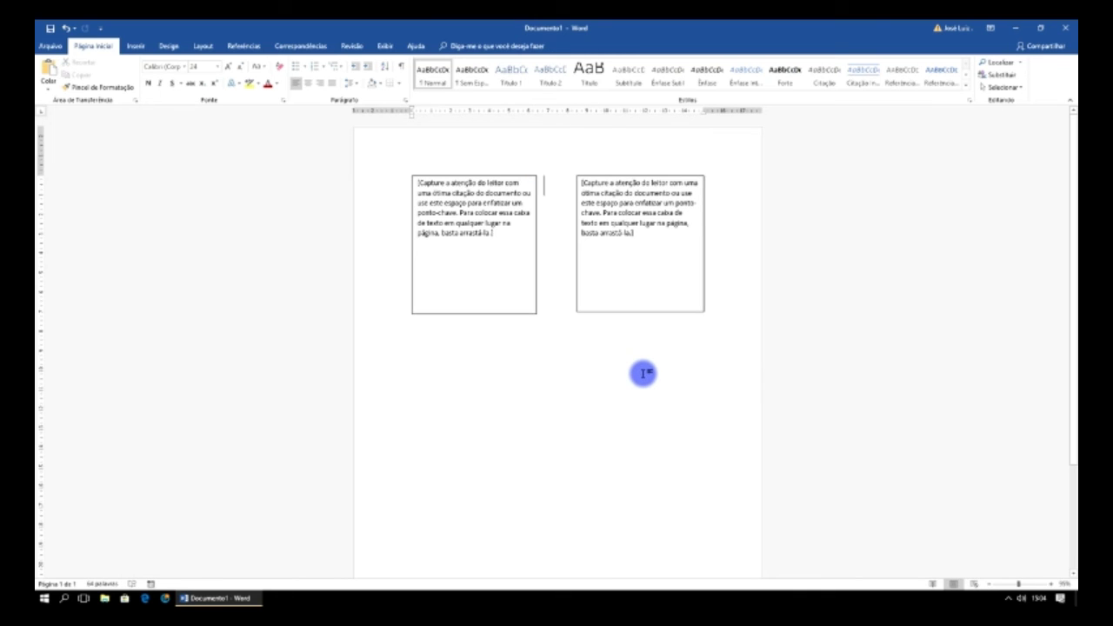
left_click(631, 268)
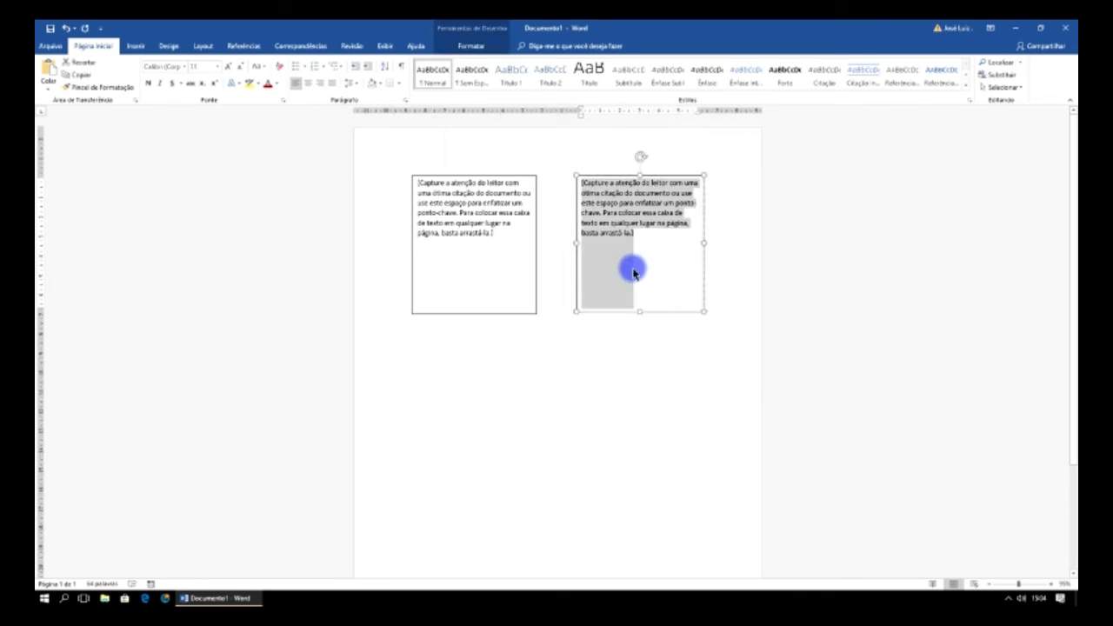
left_click(661, 444)
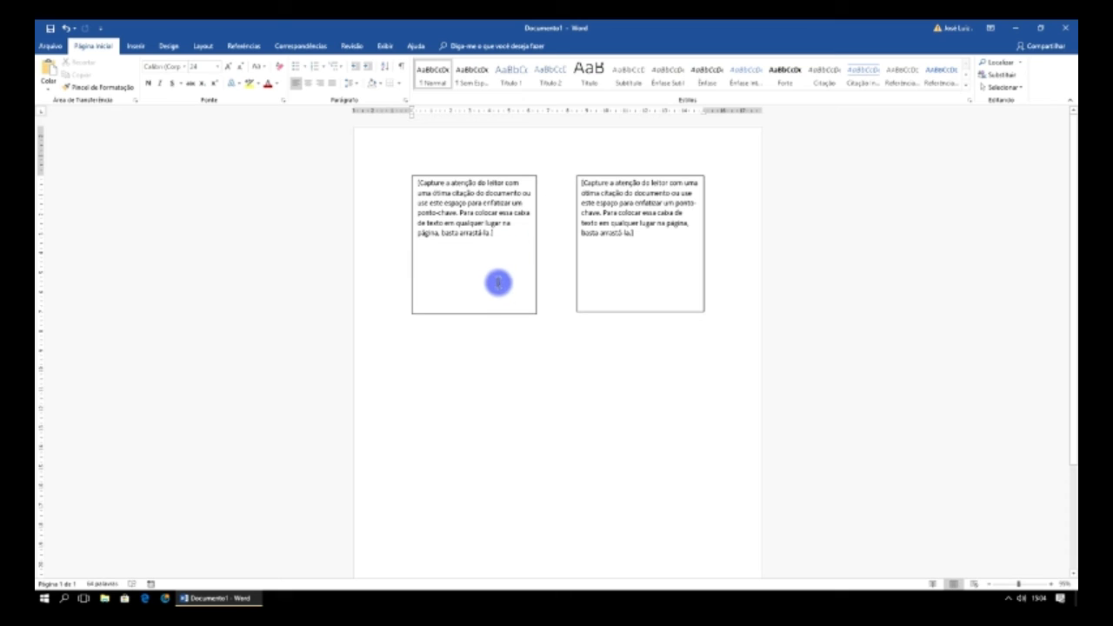
left_click(496, 277)
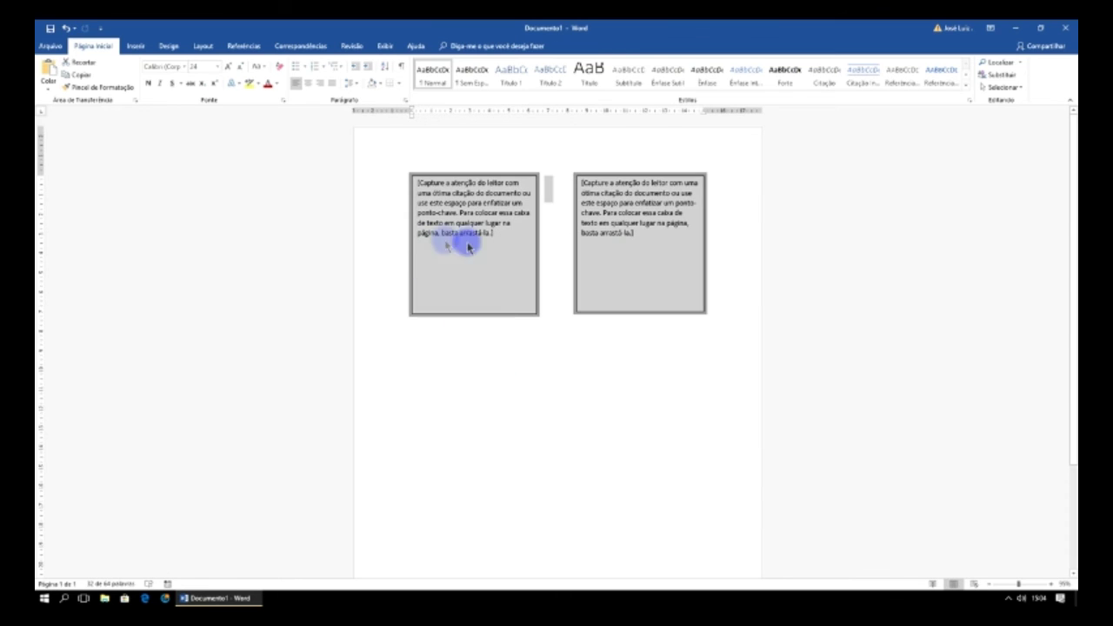
key("ctrl+a")
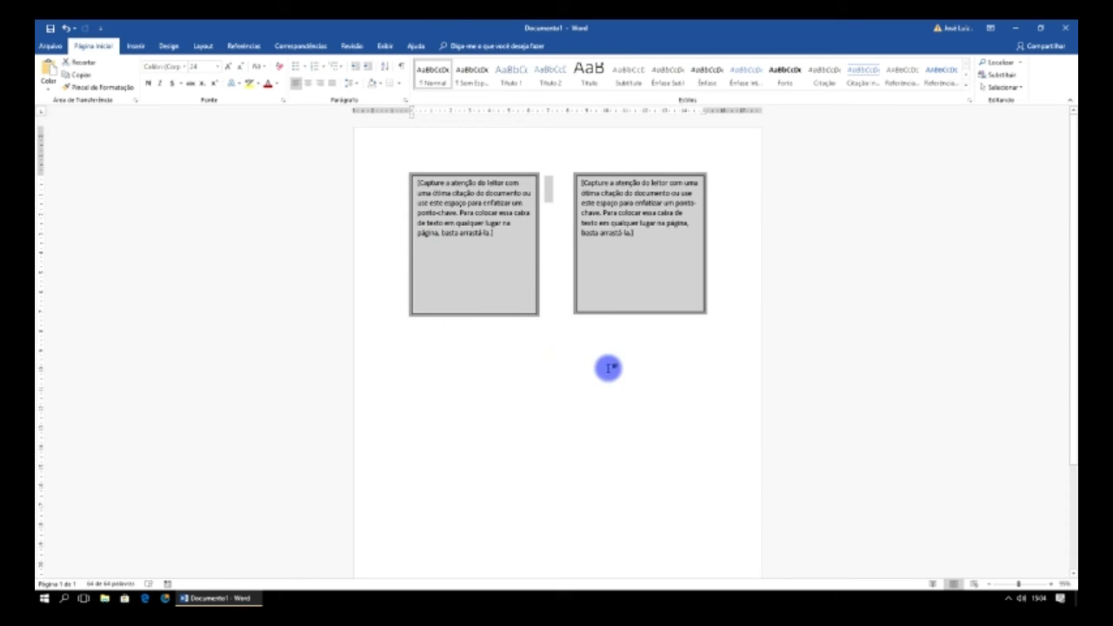
left_click(596, 358)
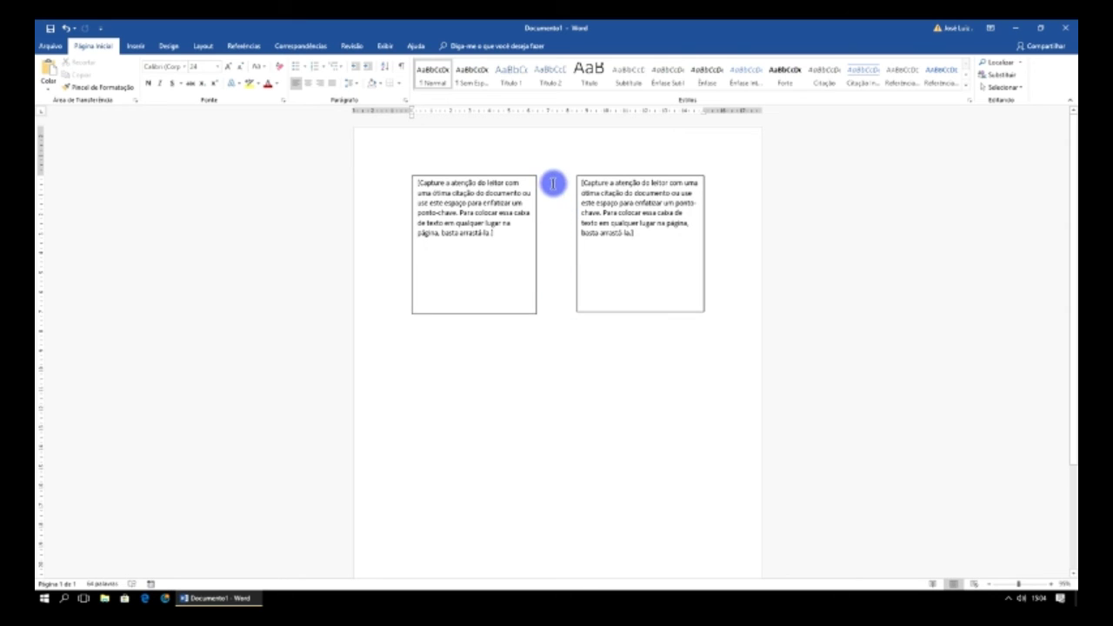
- Fill the left text box with blue via Shape Fill
left_click(519, 179)
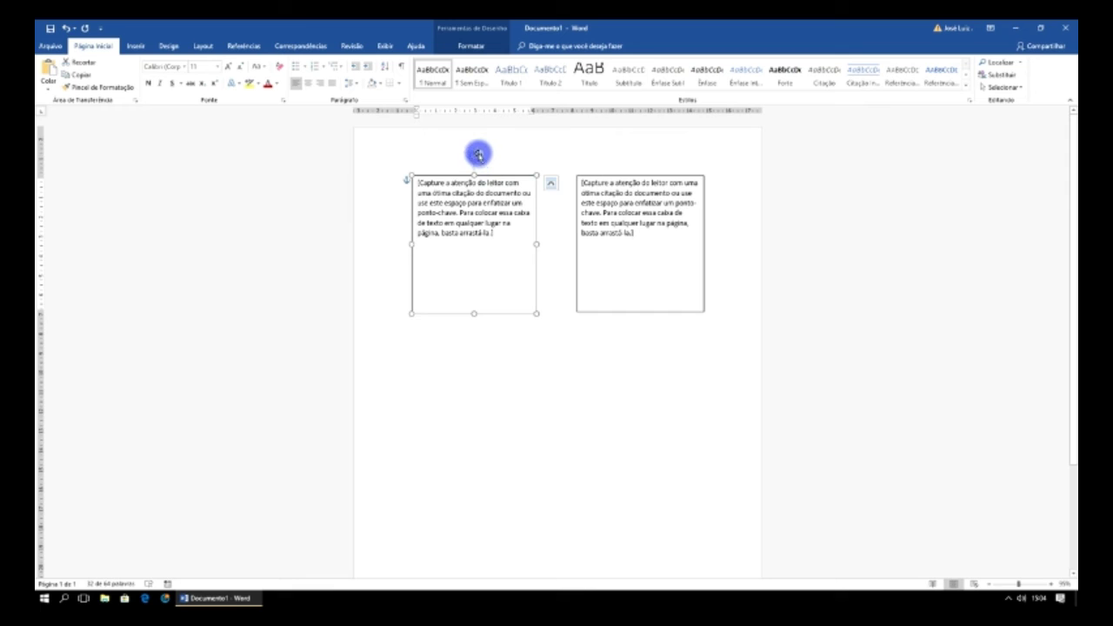
mouse_move(472, 155)
left_mouse_down()
mouse_move(457, 152)
mouse_move(466, 144)
left_mouse_up()
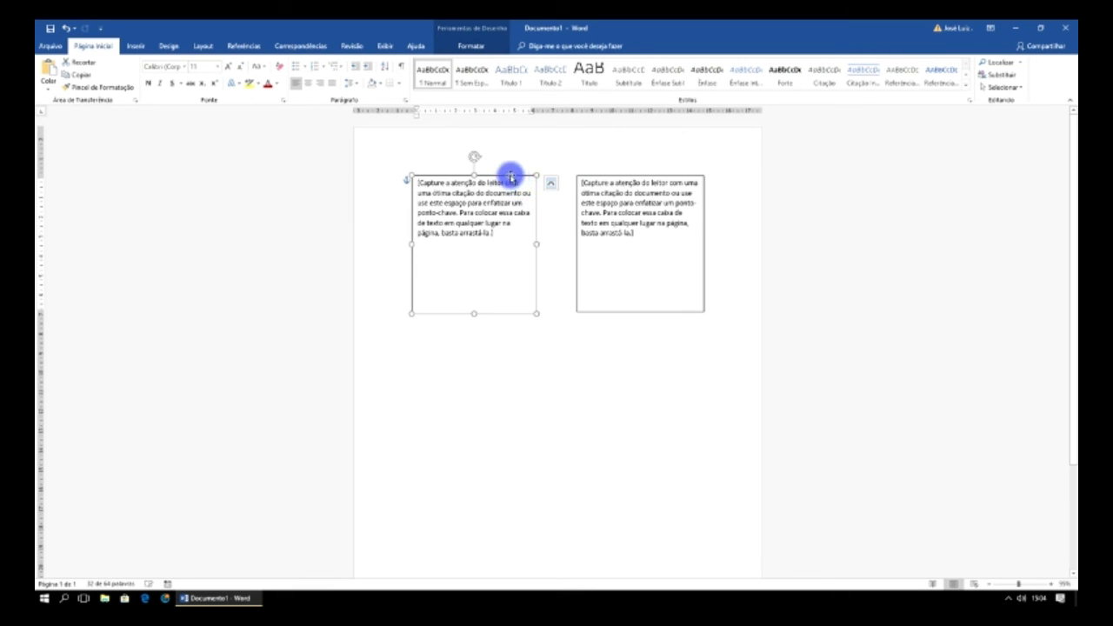
left_click(481, 51)
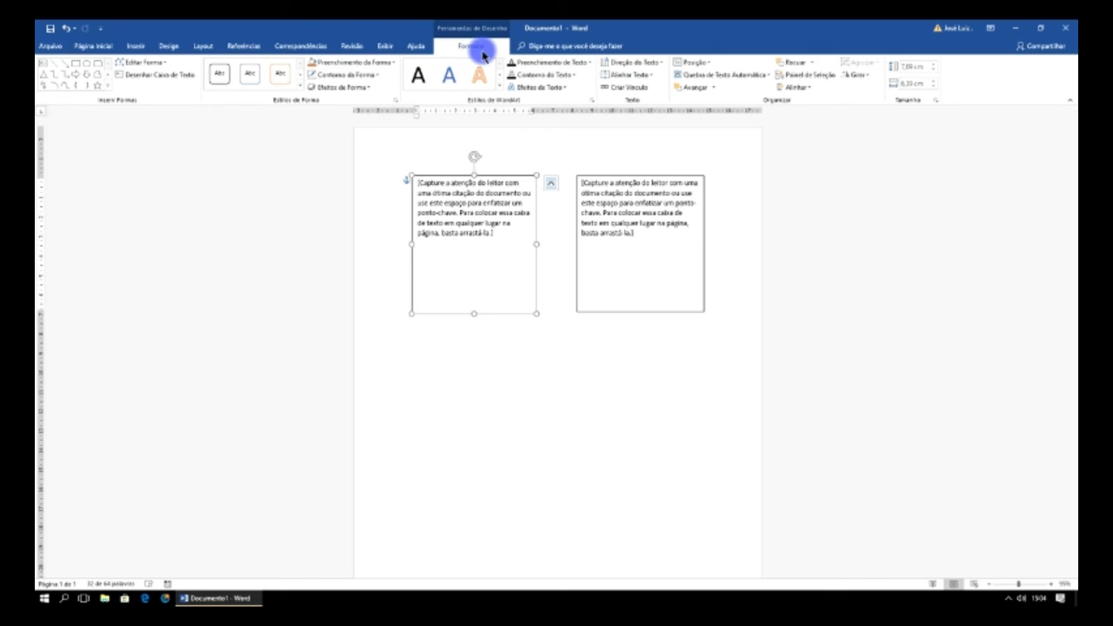
left_click(393, 62)
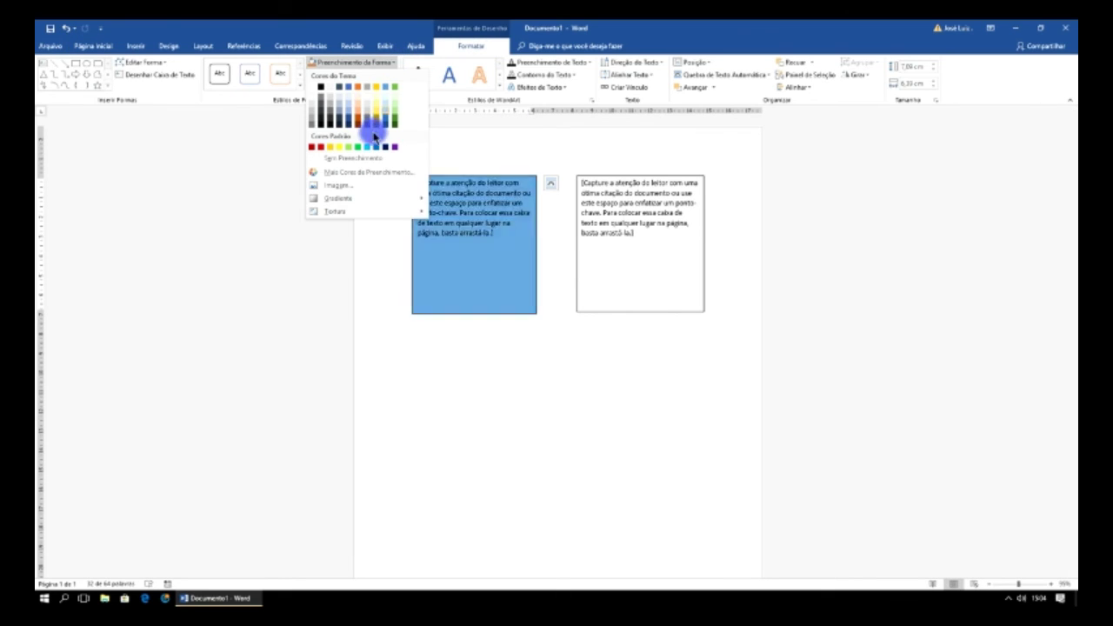
left_click(384, 88)
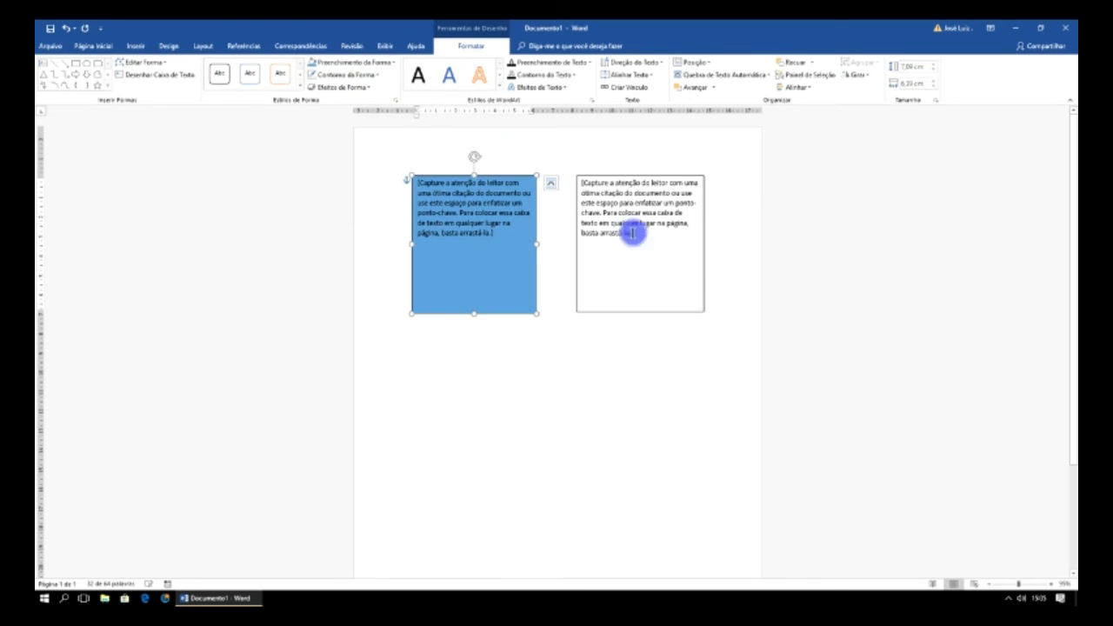
- Fill the right text box with orange via Shape Fill
left_click(593, 179)
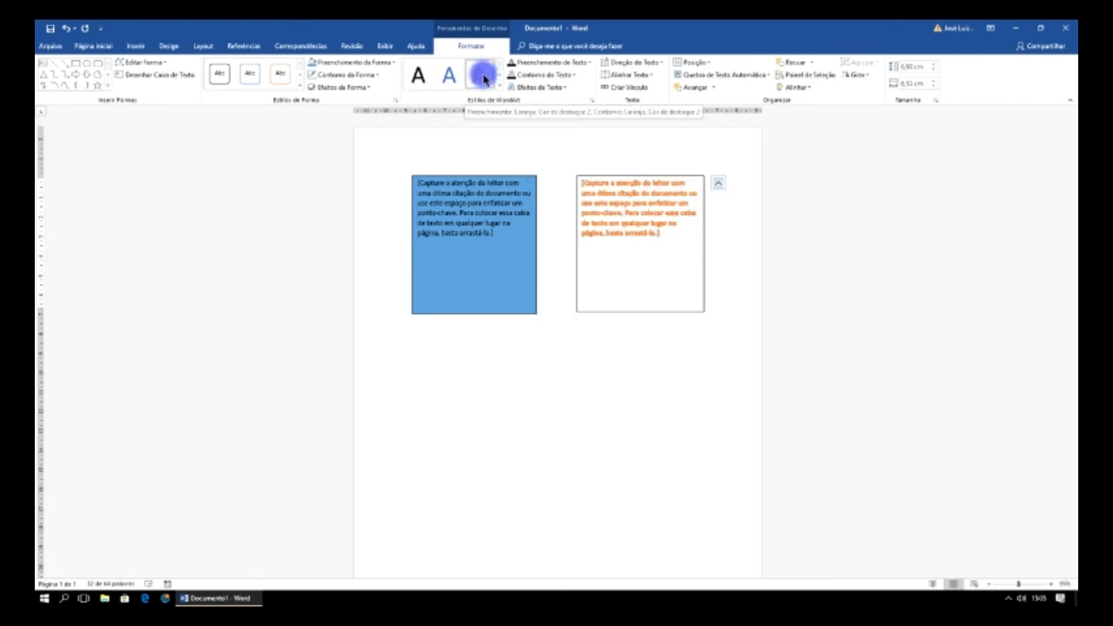
left_click(499, 87)
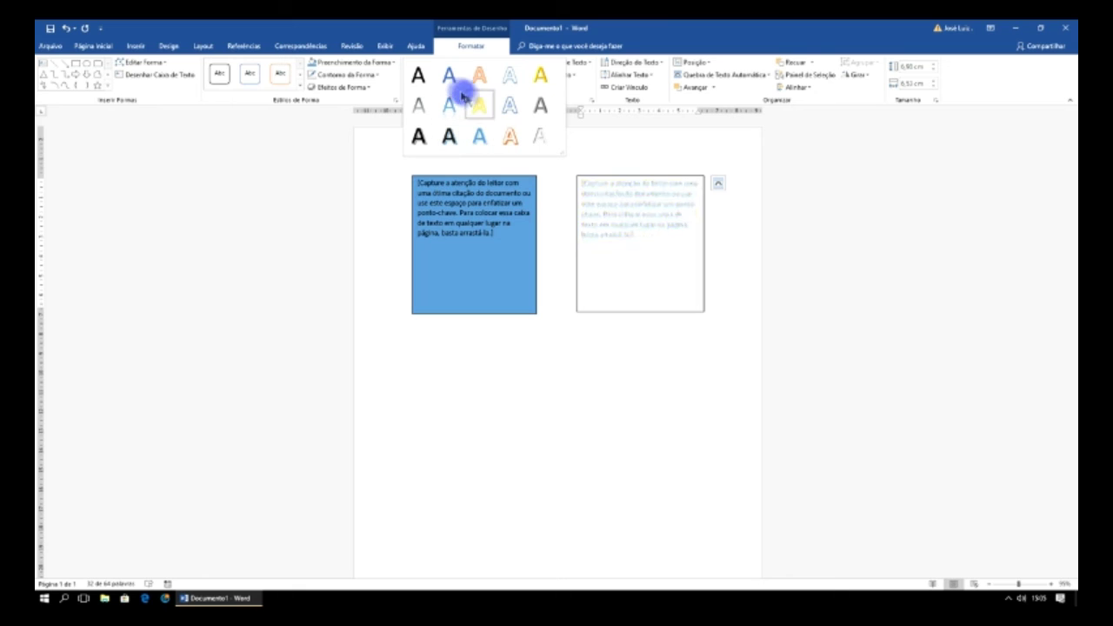
left_click(351, 65)
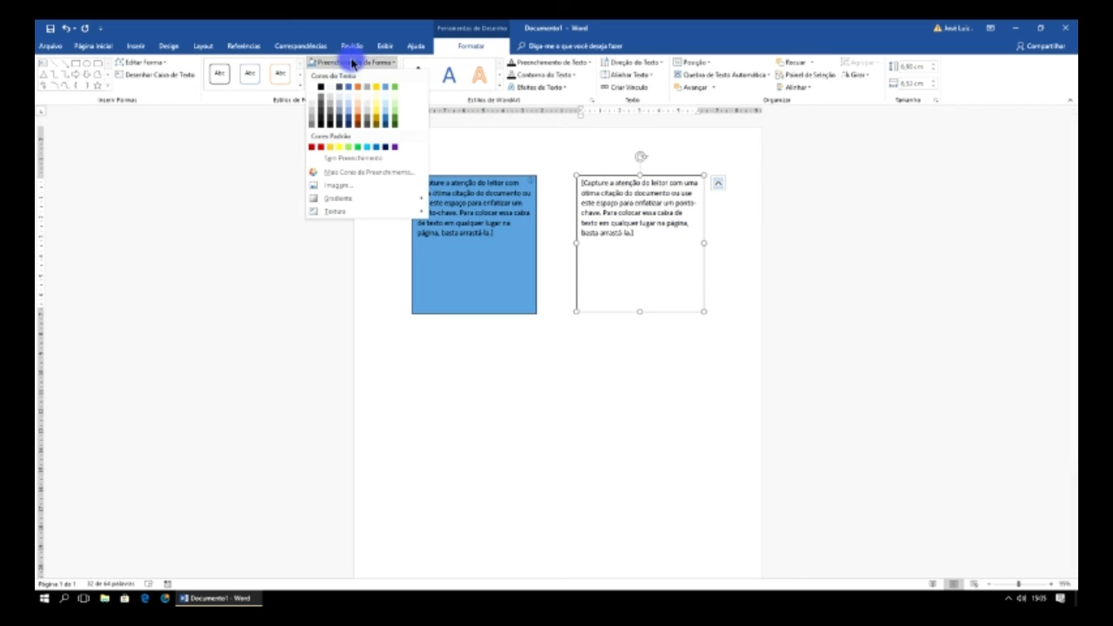
left_click(356, 90)
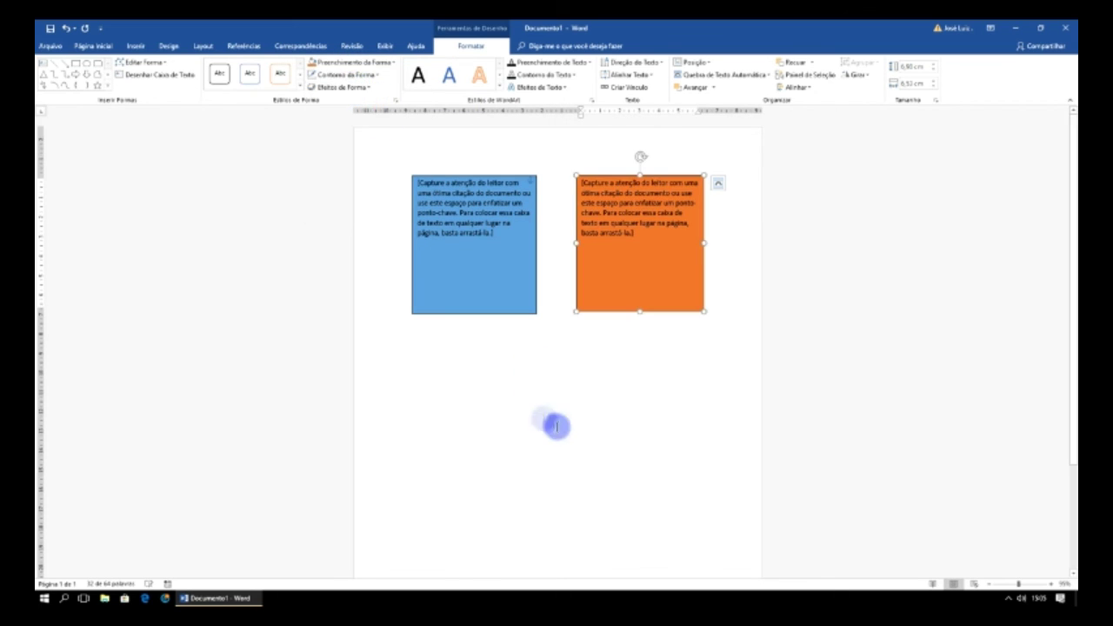
left_click(680, 418)
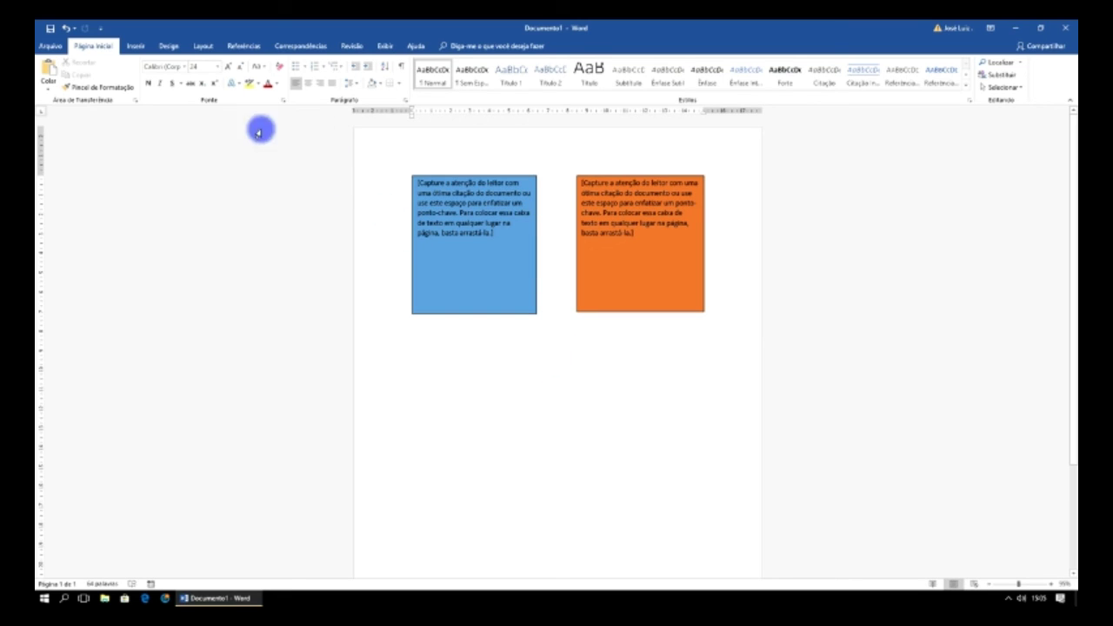
- Send the blue box behind the orange one and move it down-left below it
left_click(479, 179)
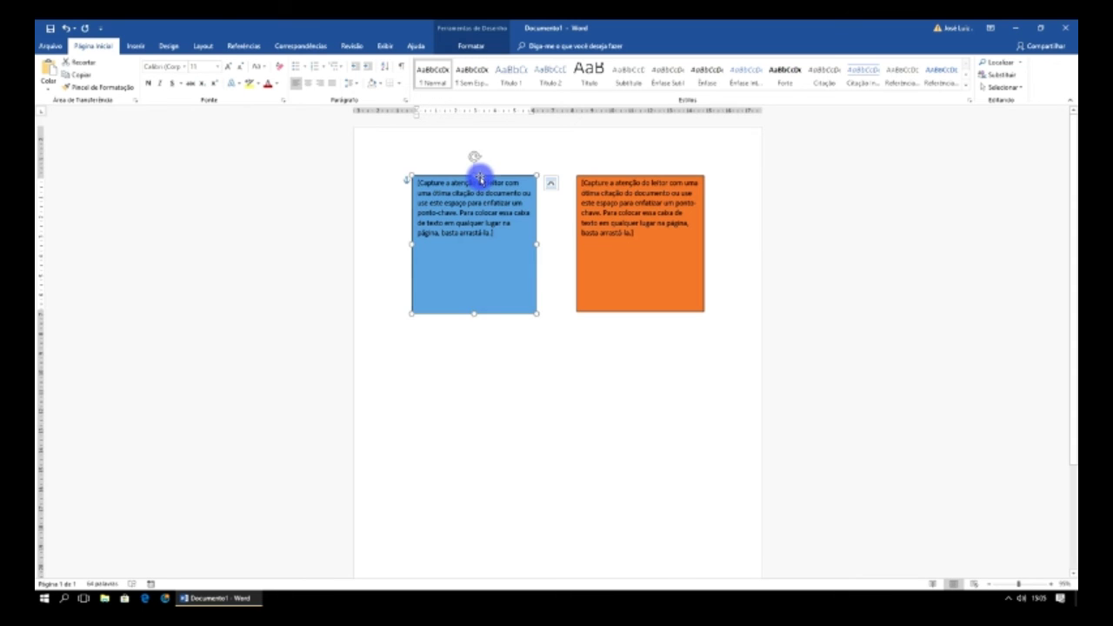
left_click(480, 54)
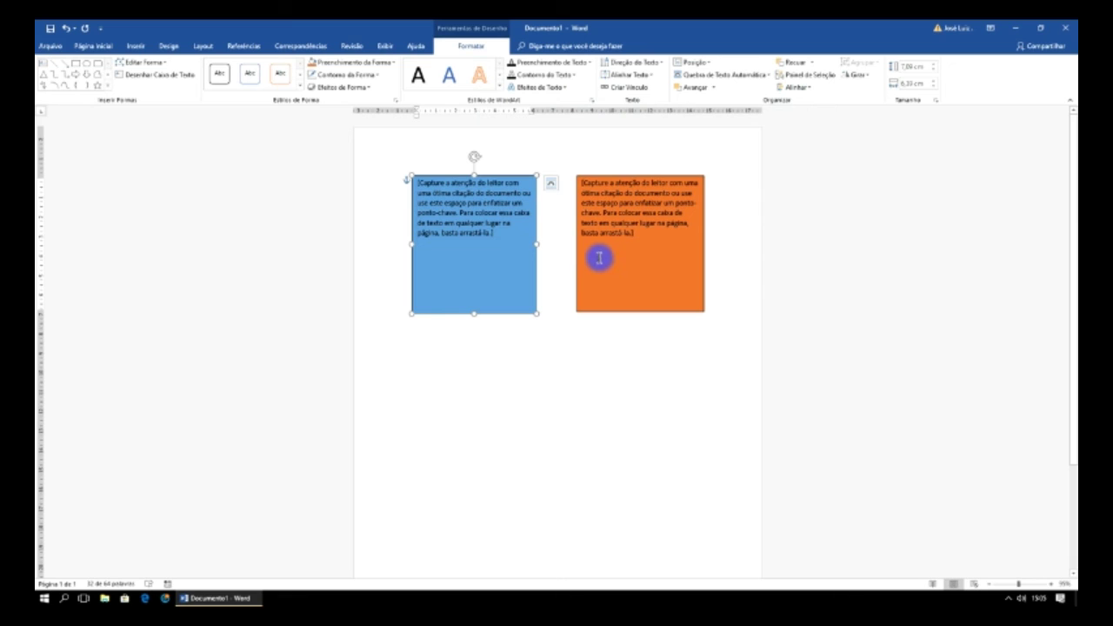
triple_click(505, 181)
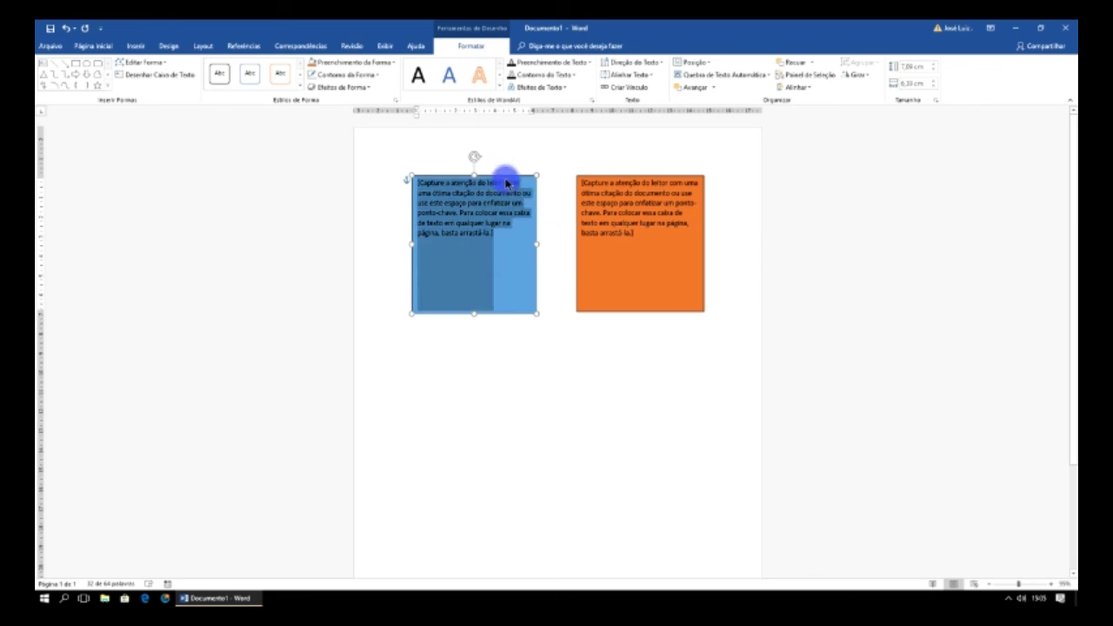
left_click_drag(505, 179, 572, 183)
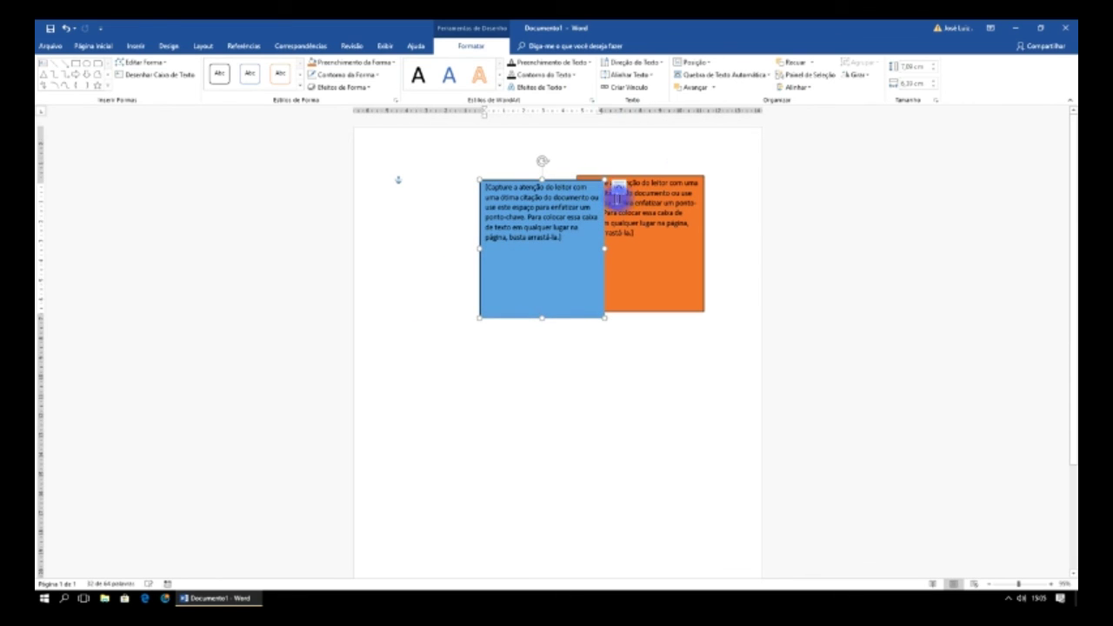
left_click(789, 66)
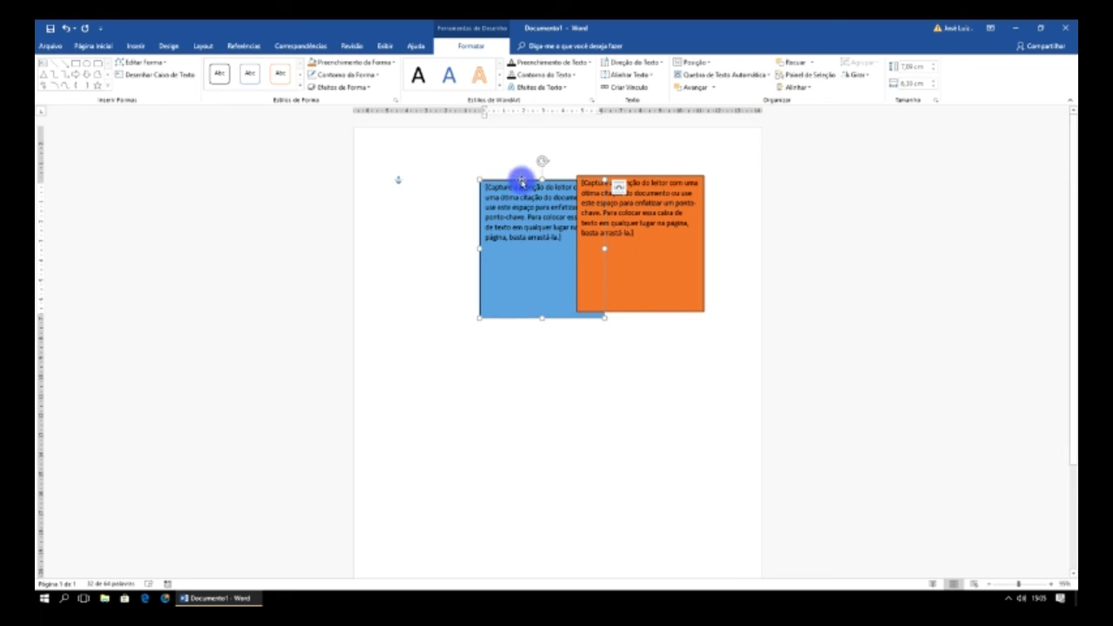
left_click_drag(521, 180, 477, 304)
- Deselect the blue box, then relaunch Word with a new blank Documento1
left_click(613, 378)
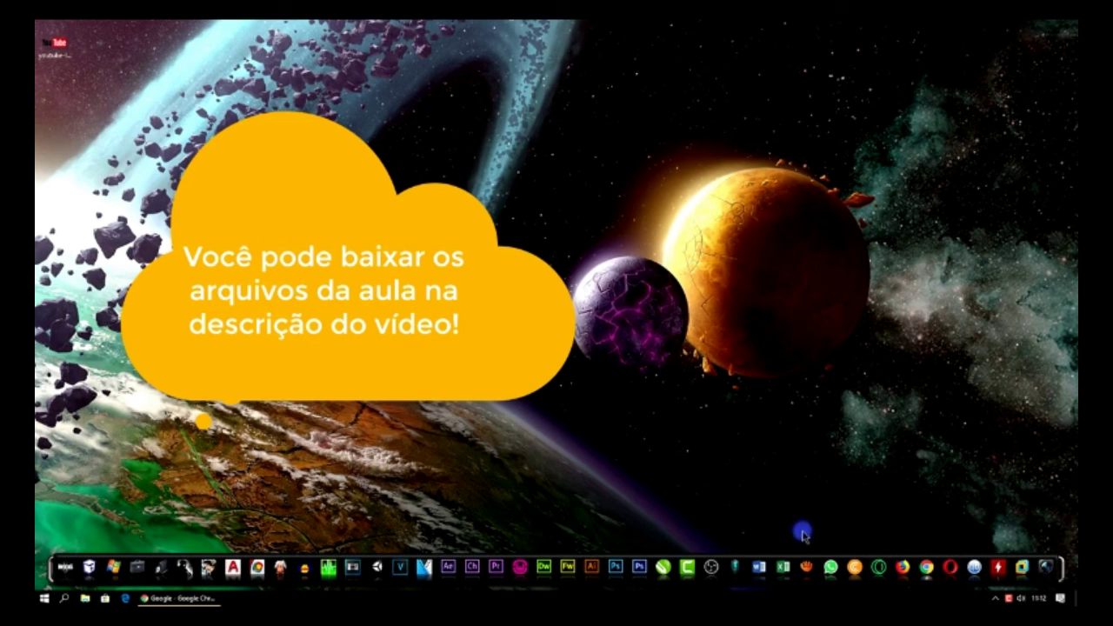
left_click(758, 567)
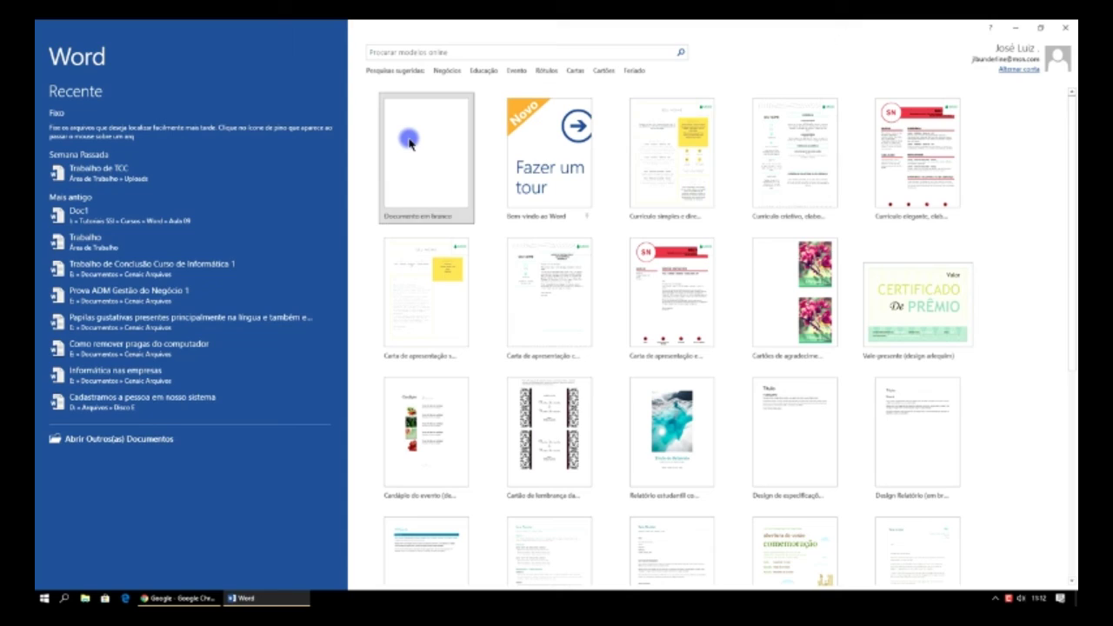
left_click(409, 141)
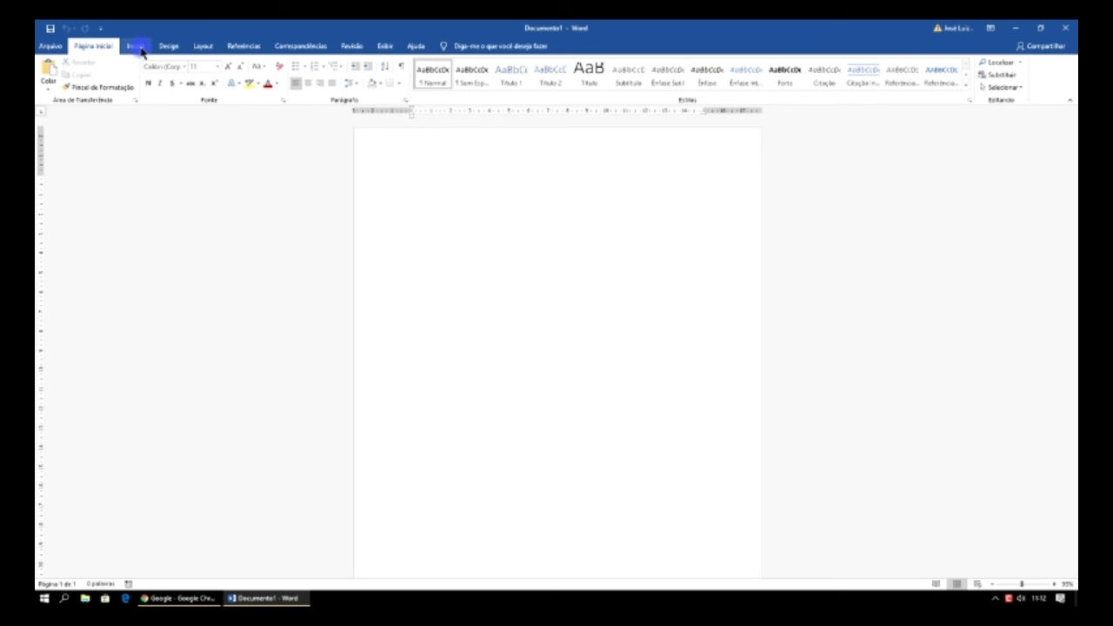
- Add the Íon (Claro) header, showing page number 1 at the right
left_click(138, 46)
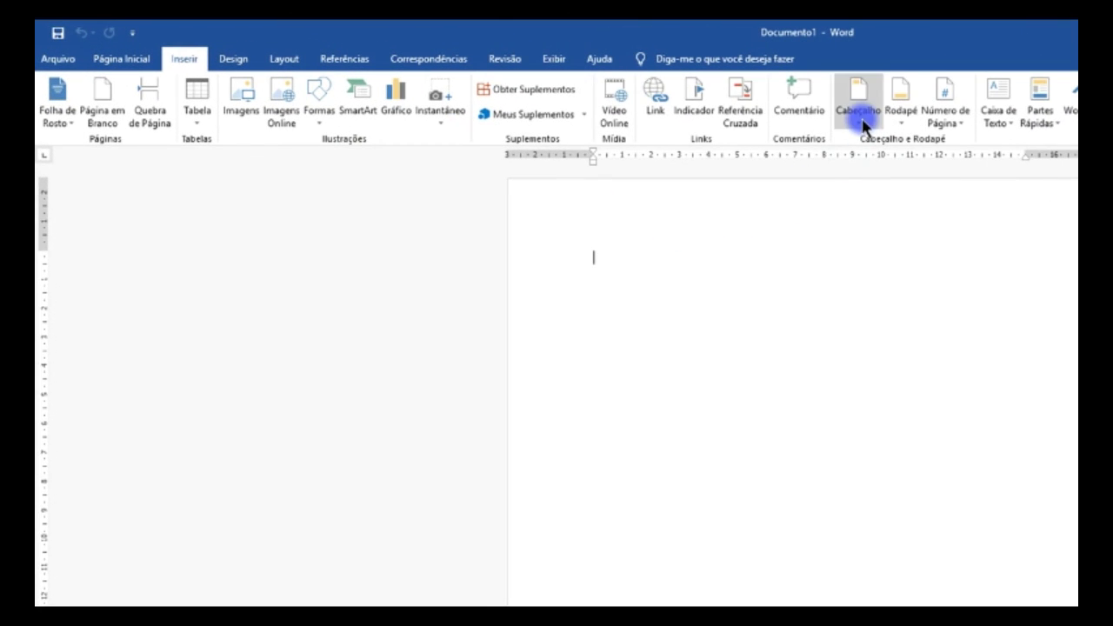
left_click(860, 109)
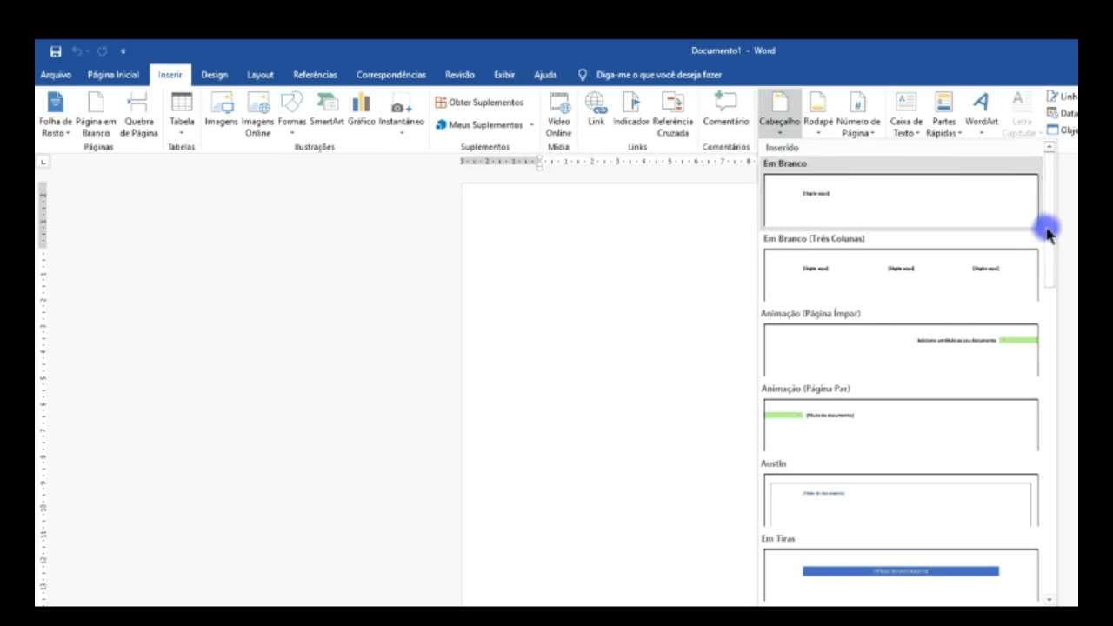
mouse_move(1047, 231)
left_mouse_down()
mouse_move(1050, 519)
mouse_move(1049, 196)
mouse_move(1028, 477)
left_mouse_up()
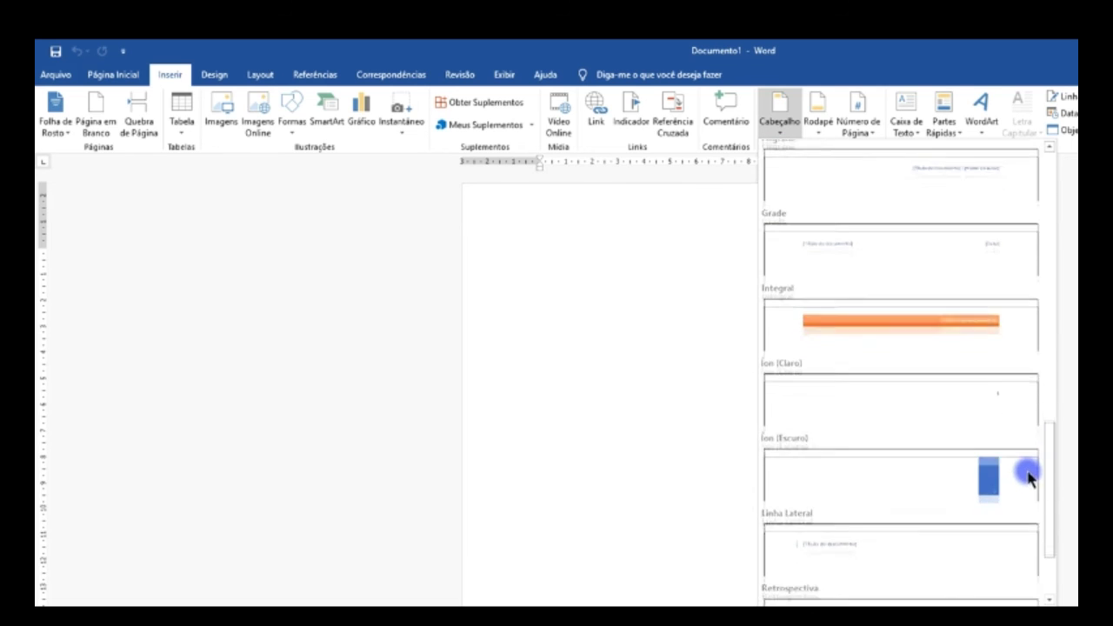
scroll(1023, 479, "down", 2)
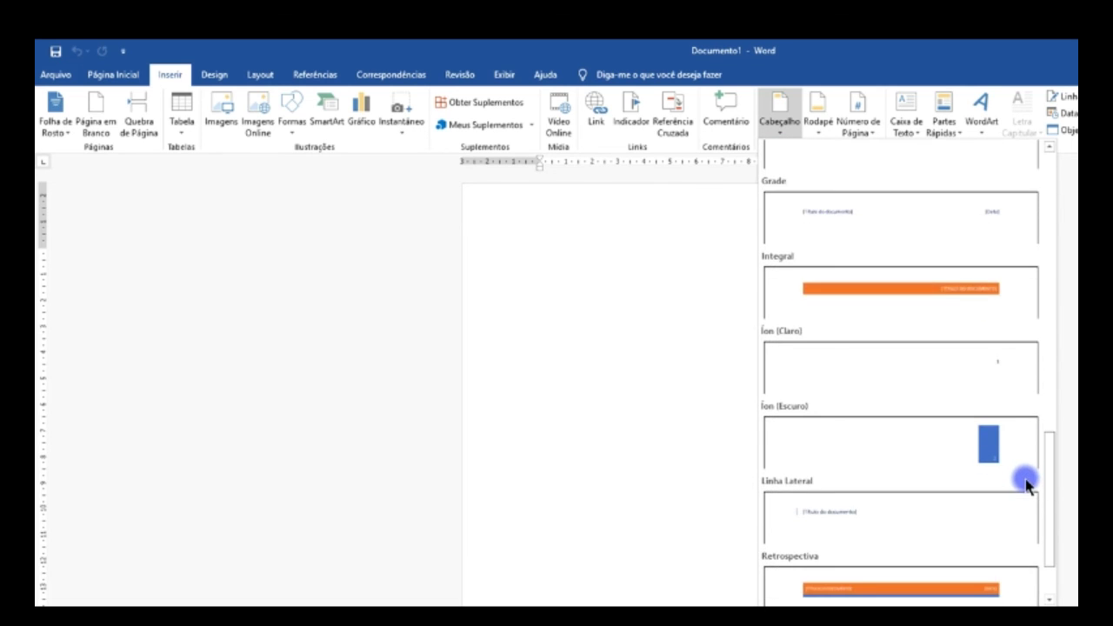
left_click(976, 358)
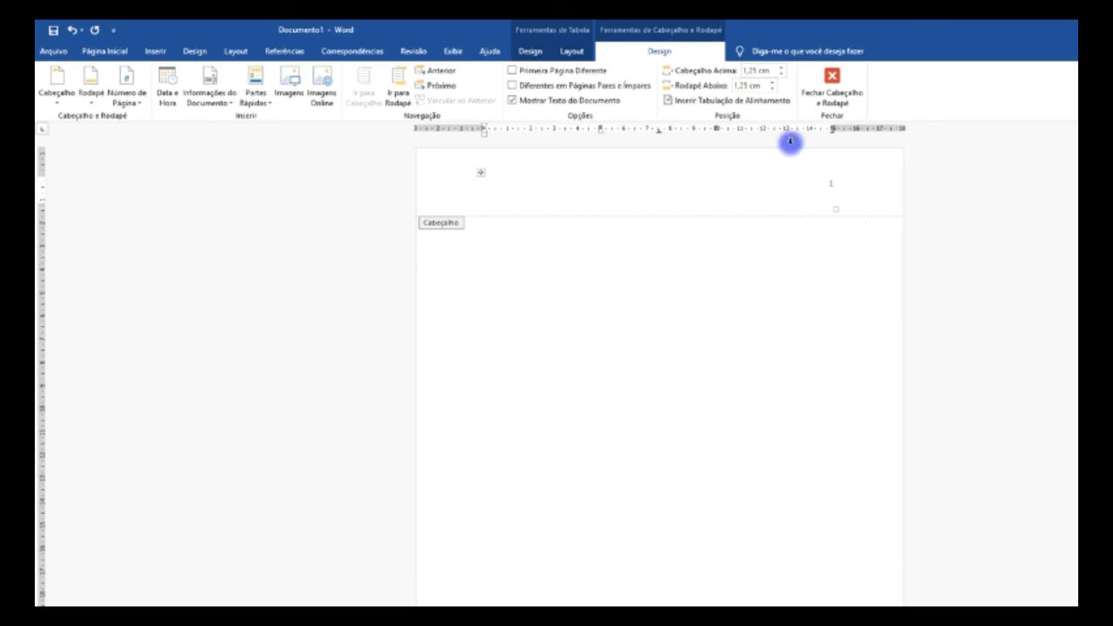
- Close header editing and insert the Em Branco blank header instead of Íon
left_click(831, 87)
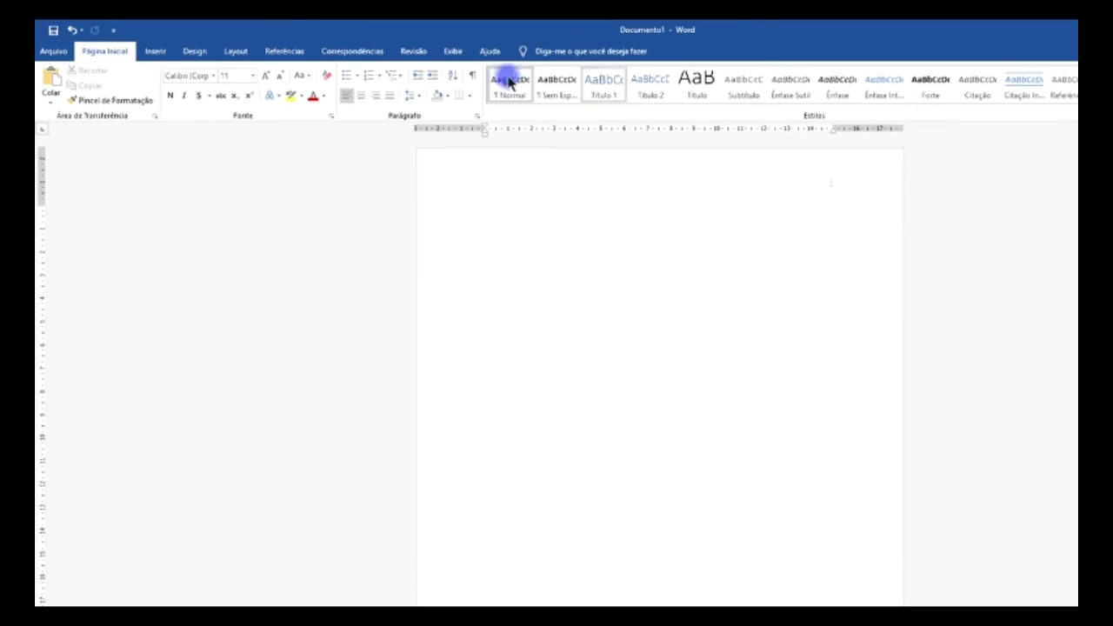
right_click(159, 52)
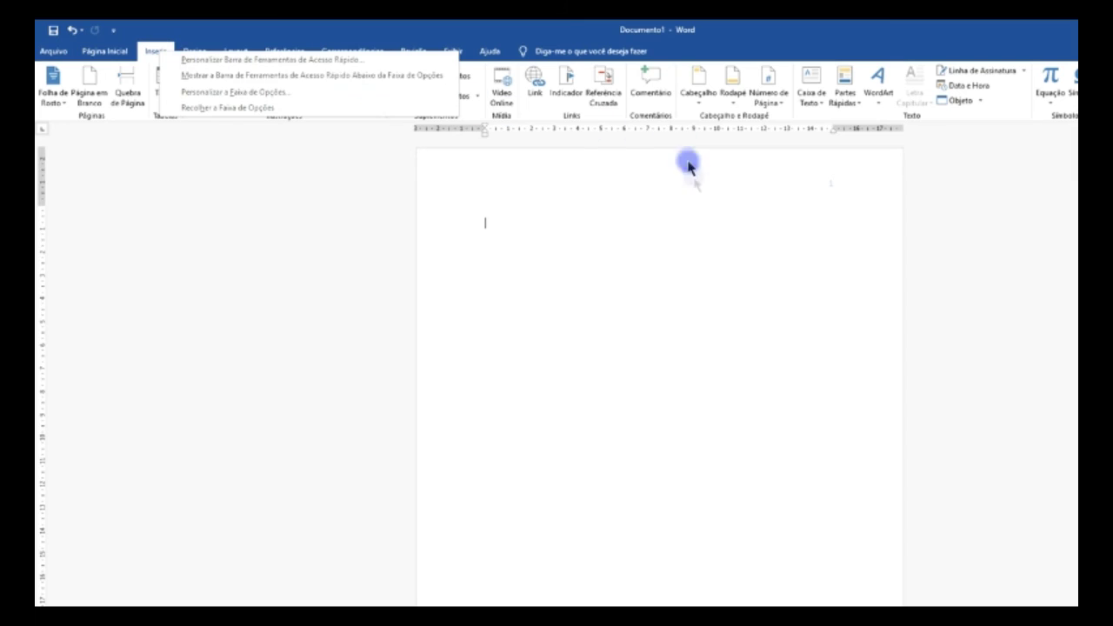
left_click(698, 90)
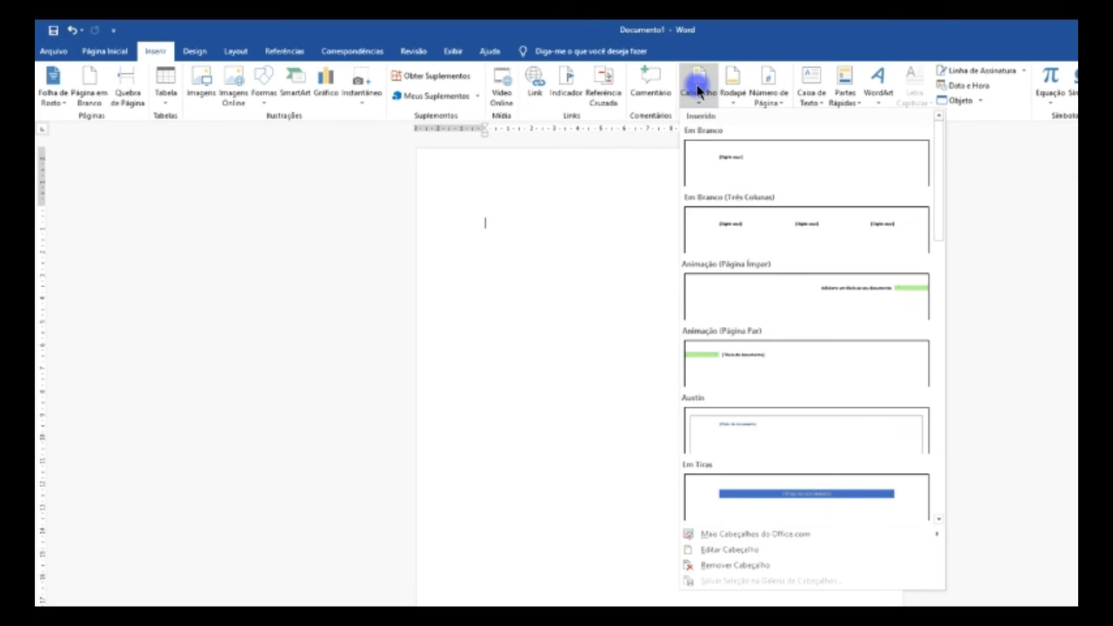
left_click(738, 153)
type("Empresa Youtube")
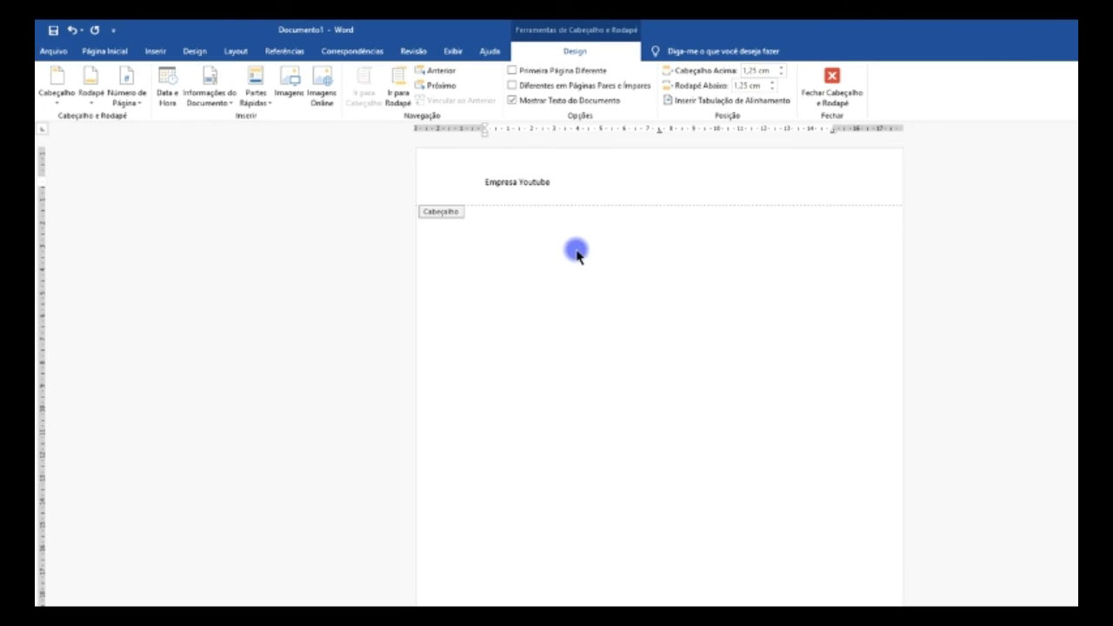
- Insert the Desktop picture youtube-logo-1 into the header after 'Empresa Youtube'
left_click(567, 184)
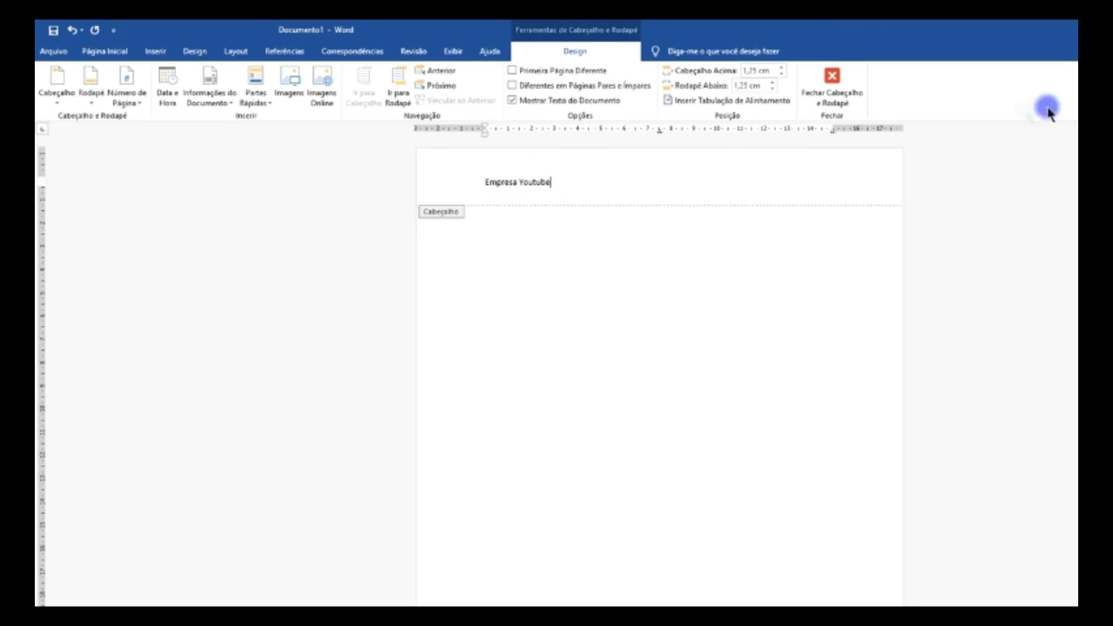
left_click(157, 54)
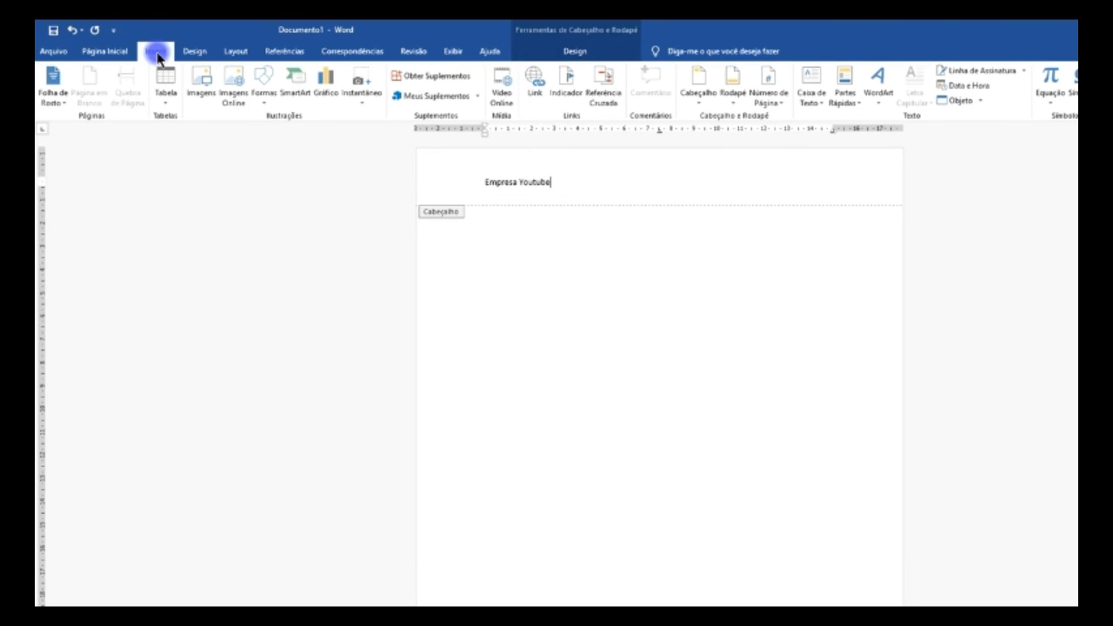
left_click(202, 83)
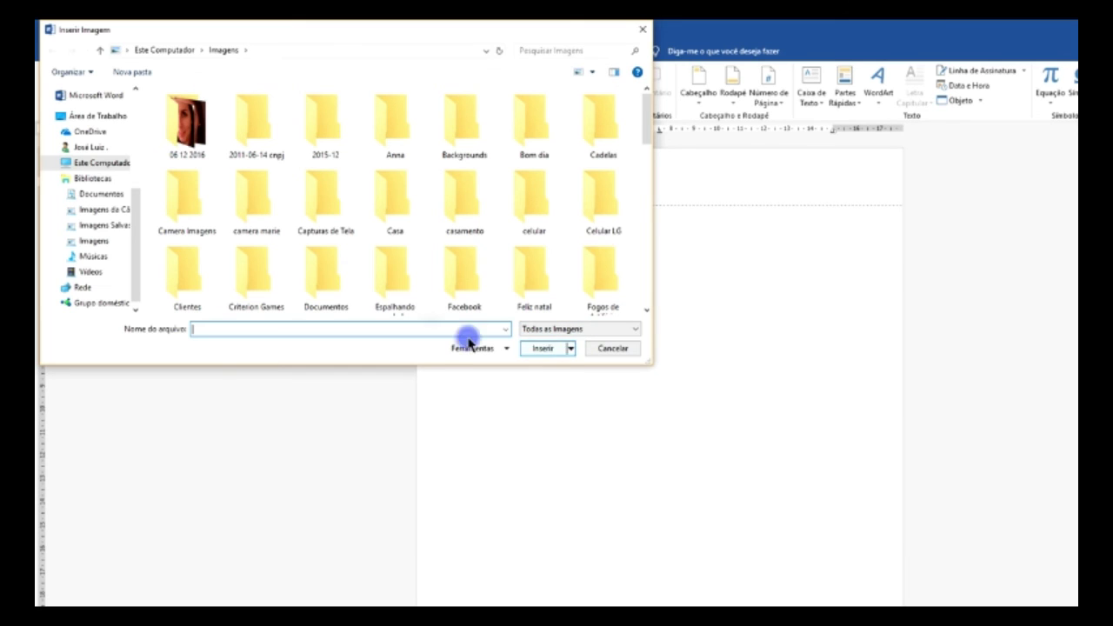
left_click(111, 120)
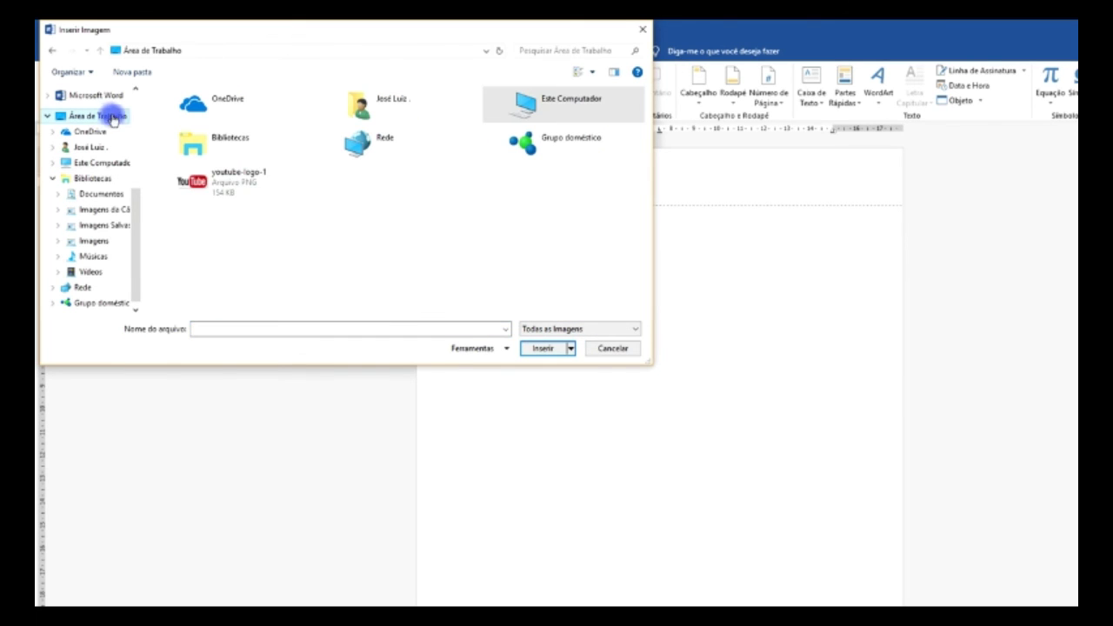
left_click(229, 181)
left_click(556, 348)
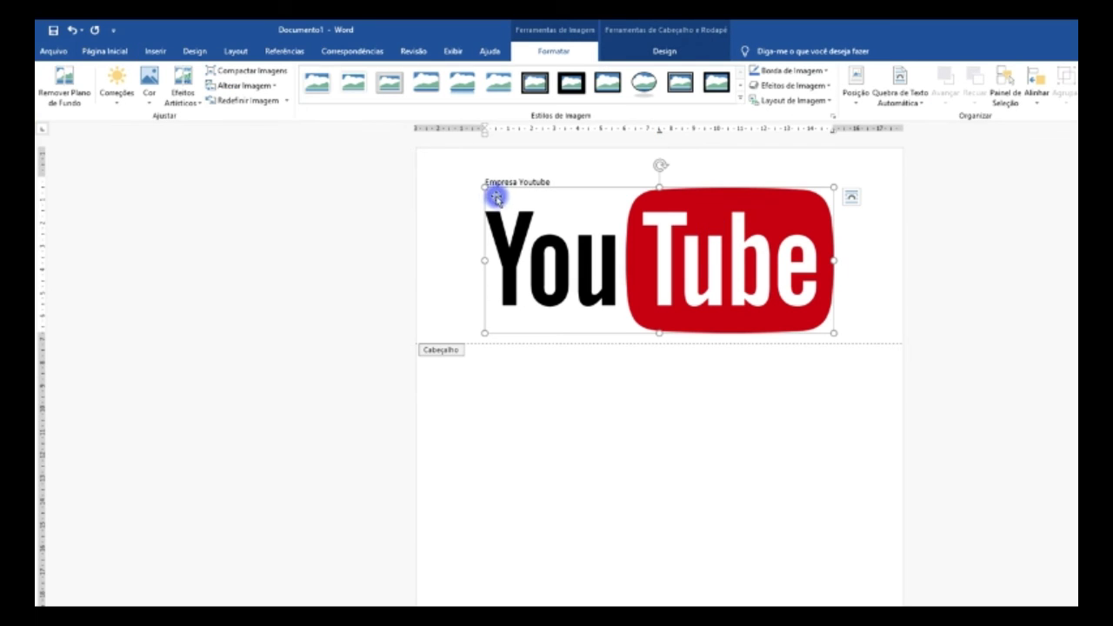
- Shrink the logo, set it In Front of Text, and place it right of the company name
mouse_move(484, 187)
left_mouse_down()
mouse_move(624, 269)
mouse_move(643, 257)
left_mouse_up()
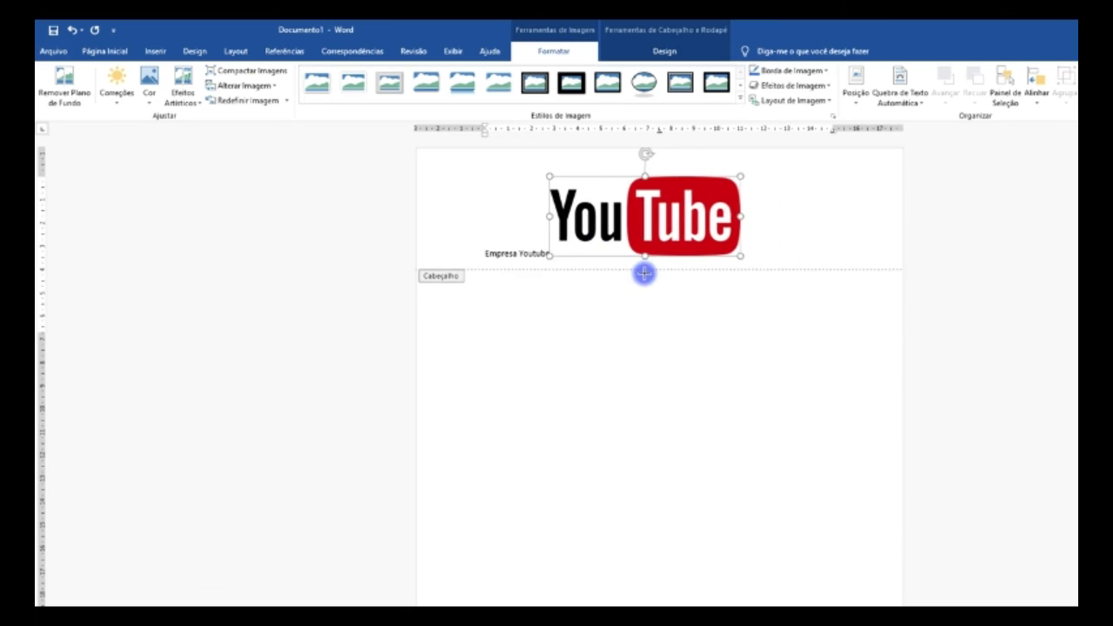
left_click(900, 97)
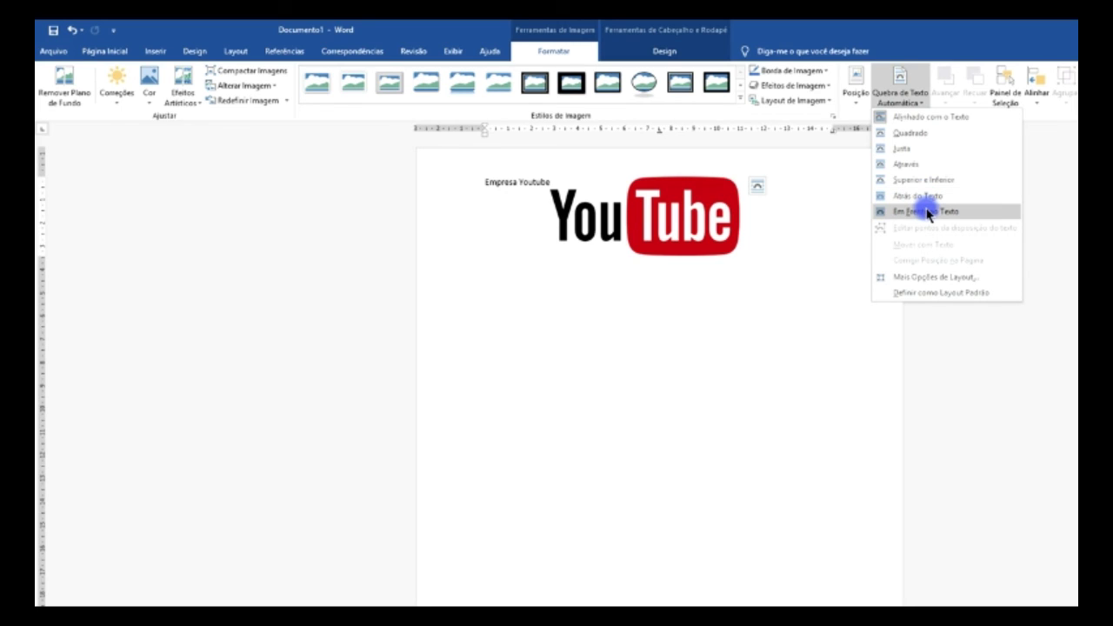
left_click(927, 212)
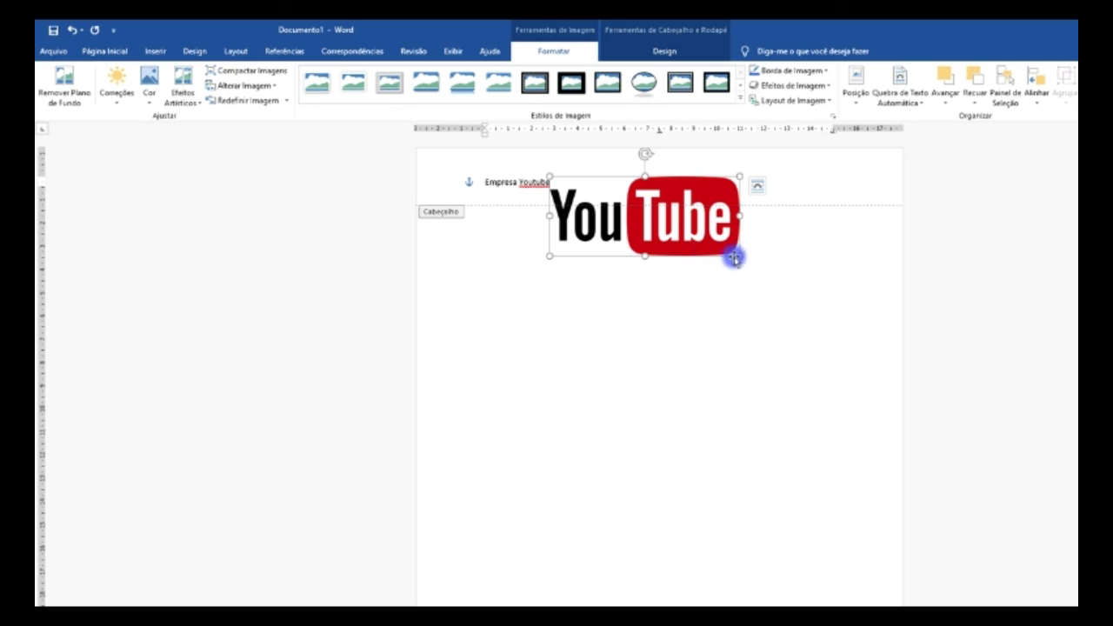
left_click_drag(739, 254, 611, 191)
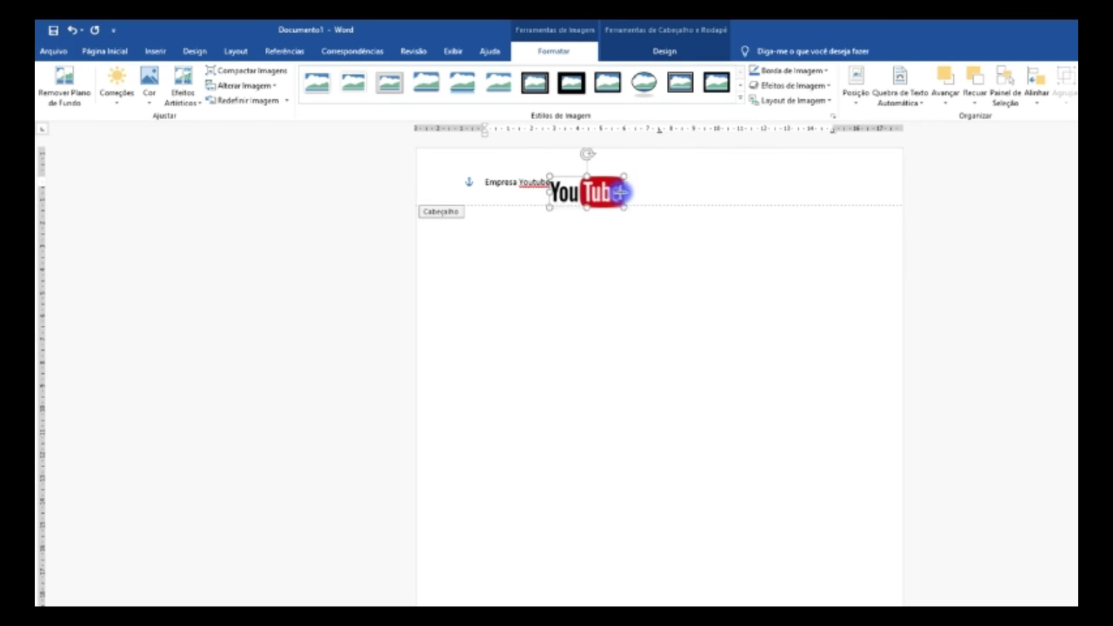
left_click_drag(624, 186, 682, 194)
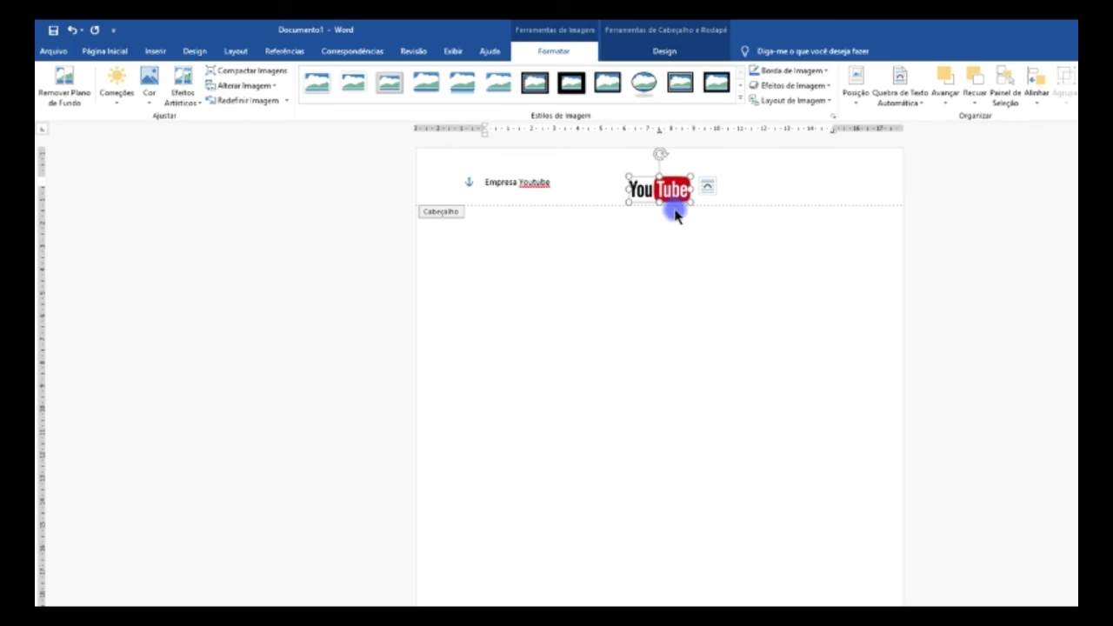
left_click(557, 182)
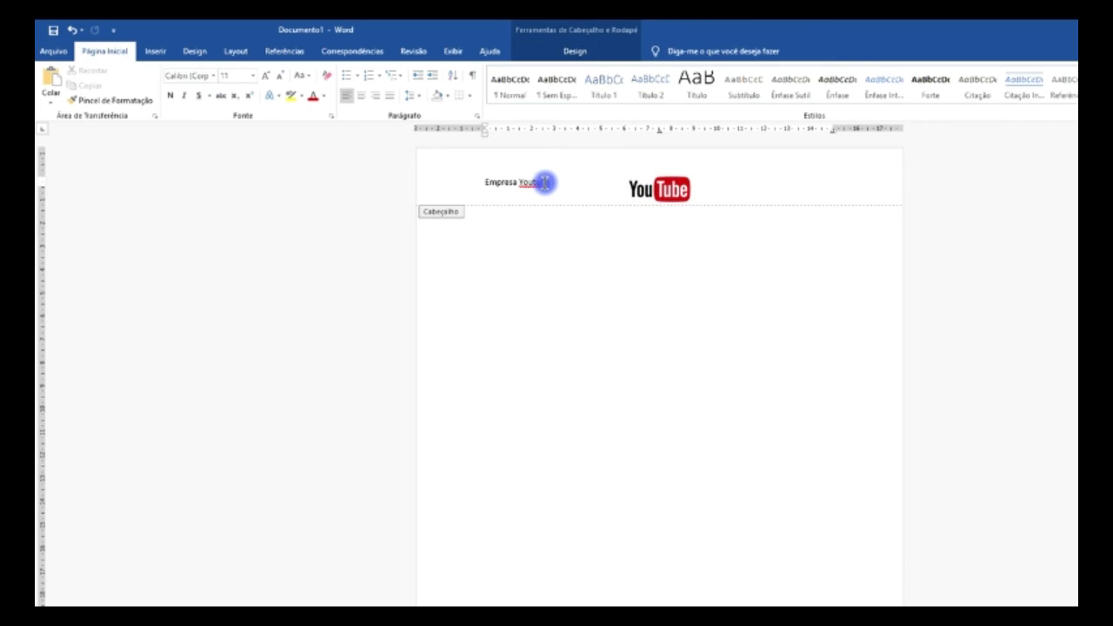
- Cut the 'Empresa Youtube' text out of the header
mouse_move(556, 182)
left_mouse_down()
mouse_move(477, 179)
mouse_move(545, 185)
left_mouse_up()
left_click(493, 183)
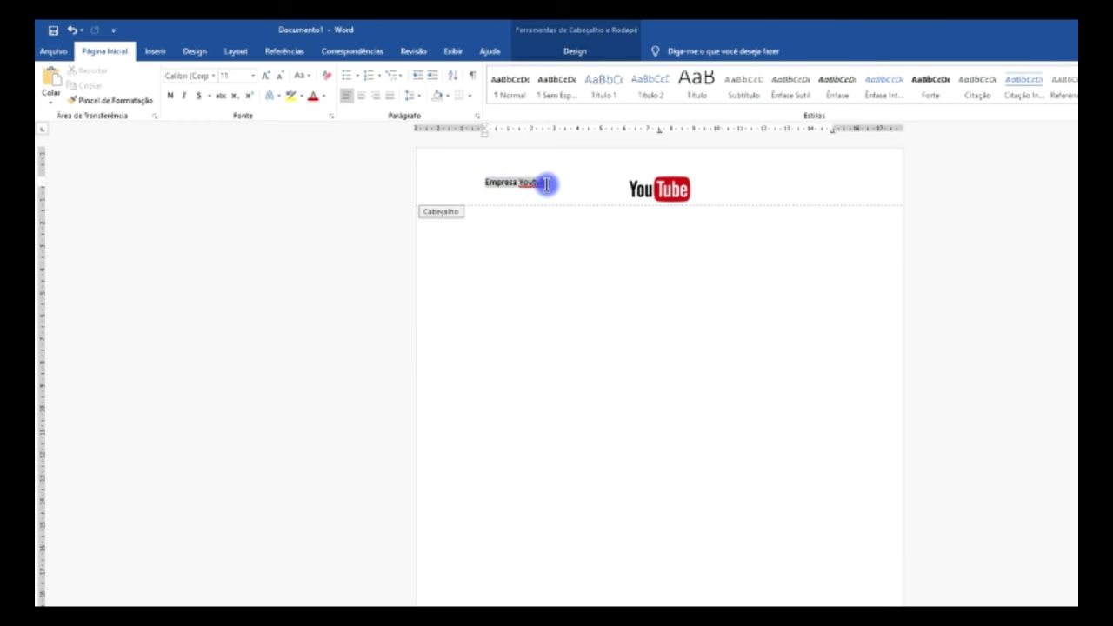
right_click(545, 186)
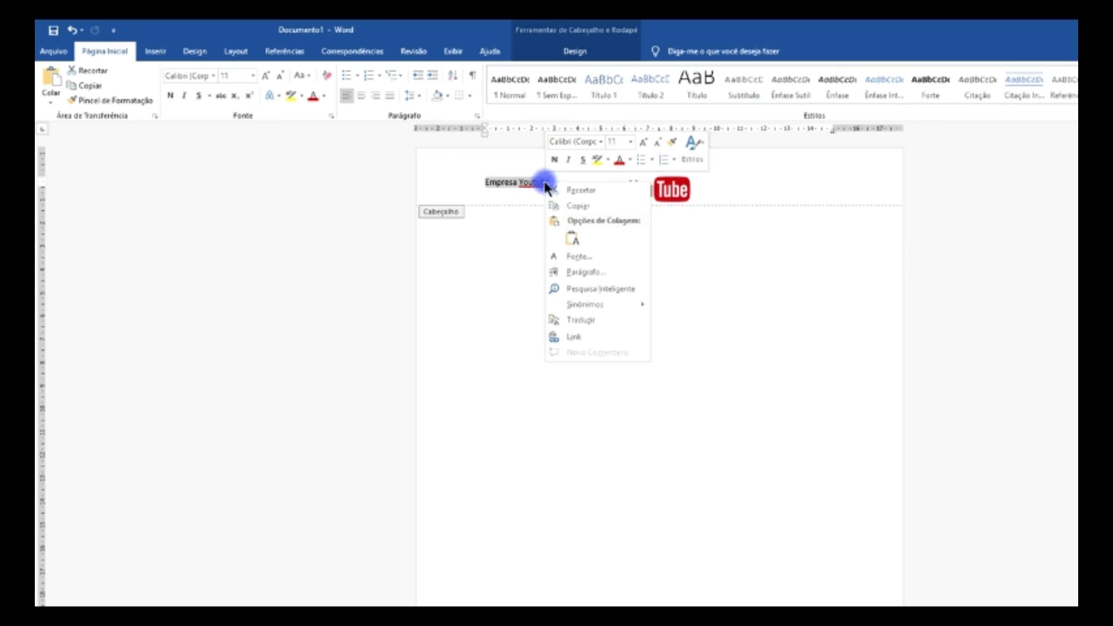
left_click(566, 187)
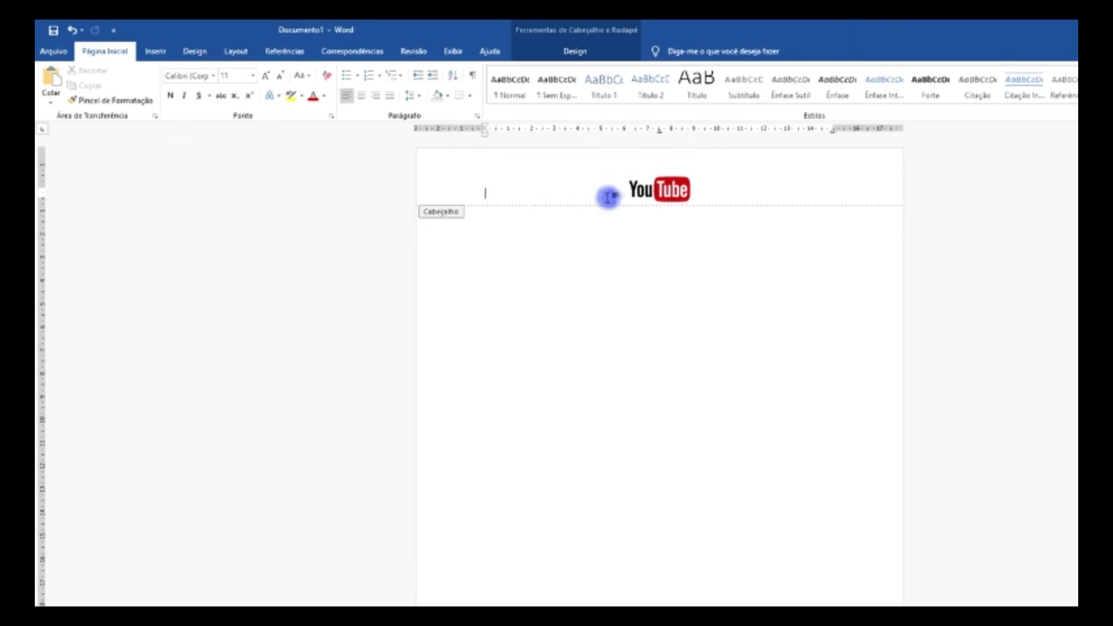
- Add a simple text box, paste the company name into it, and move it to the header top
left_click(159, 53)
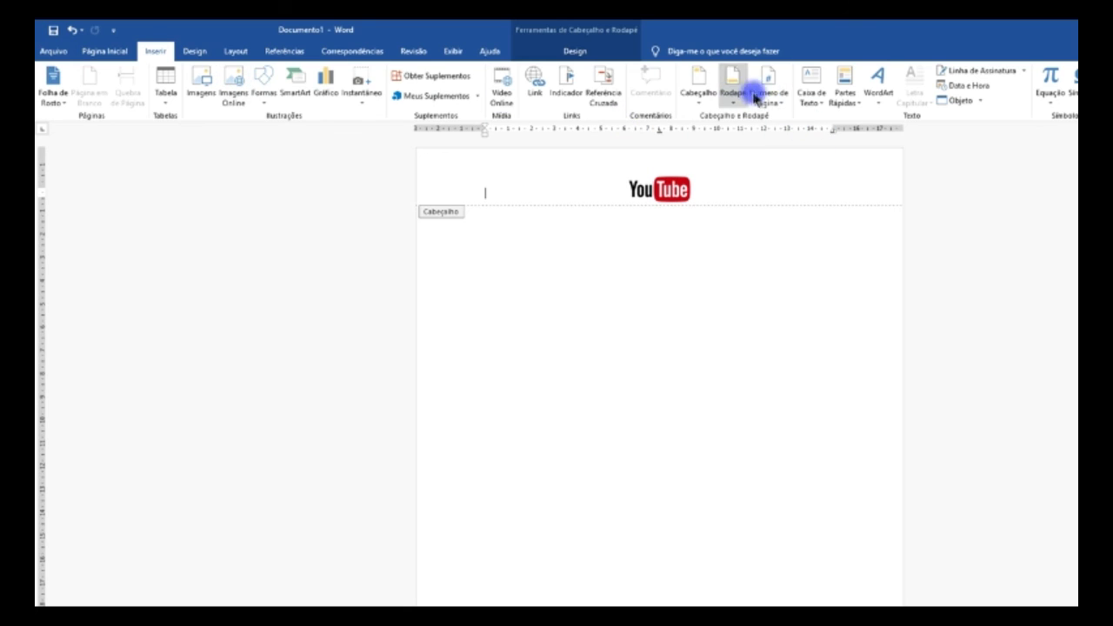
left_click(810, 97)
left_click(830, 152)
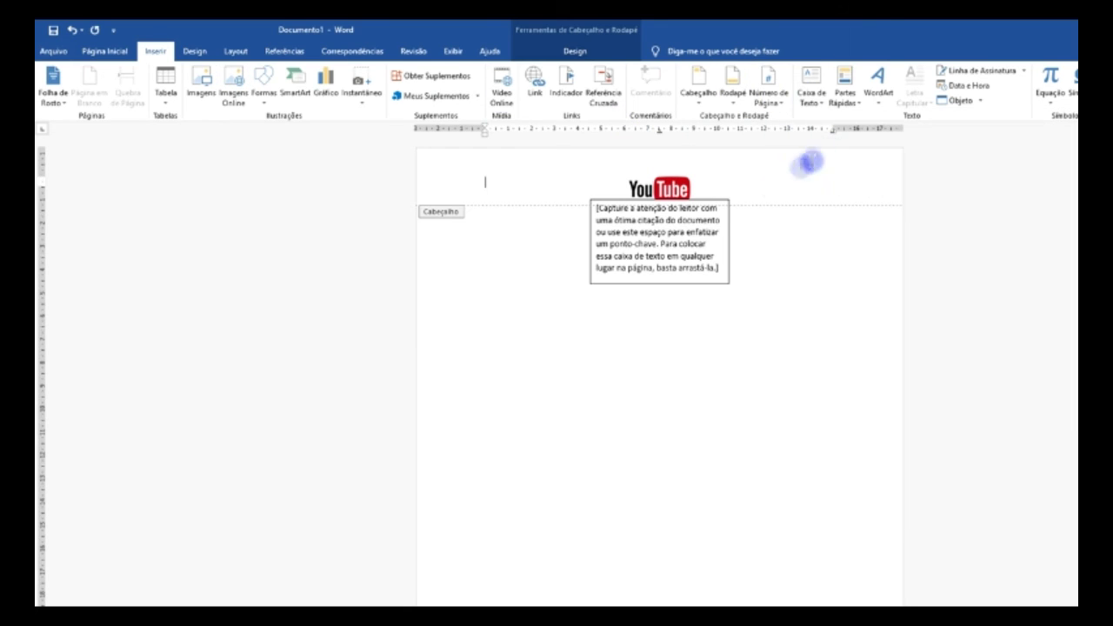
left_click(684, 223)
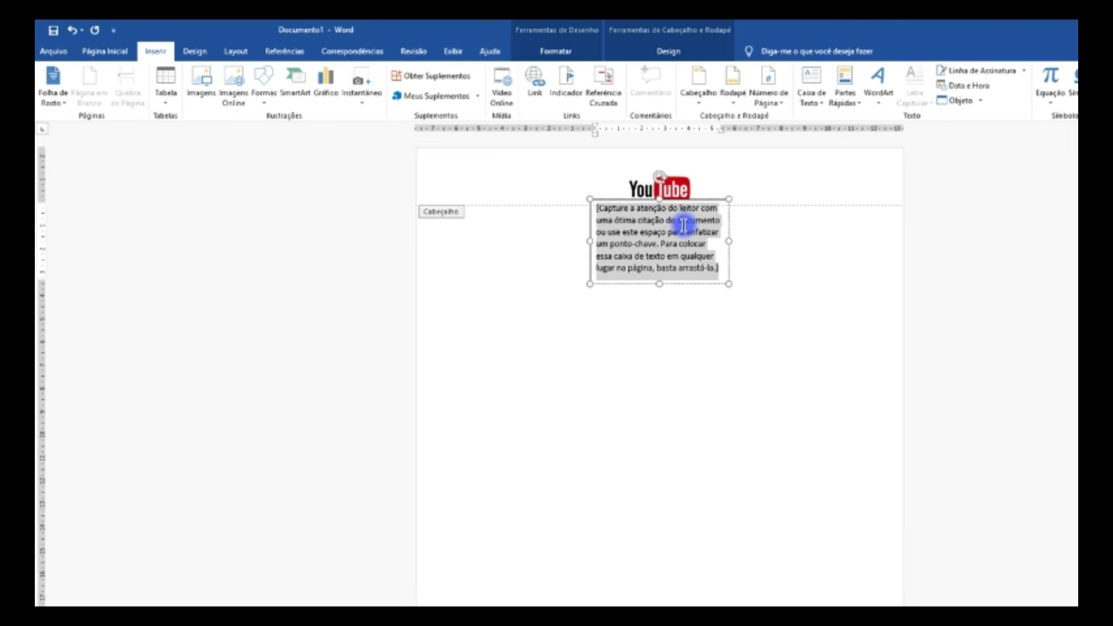
type("Empresa Youtube")
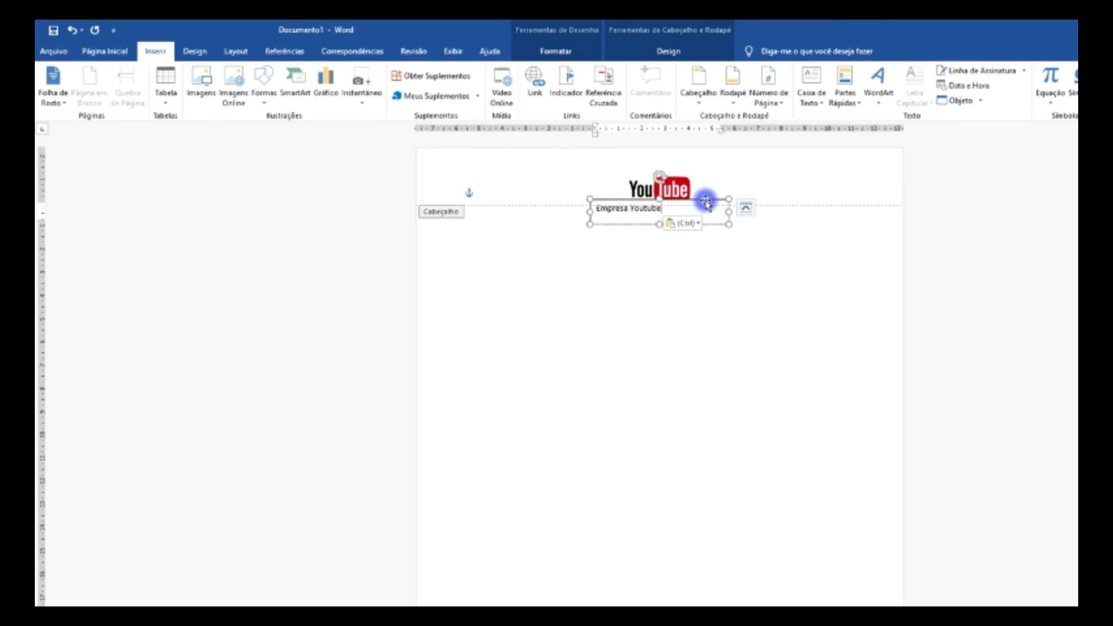
left_click_drag(705, 198, 717, 152)
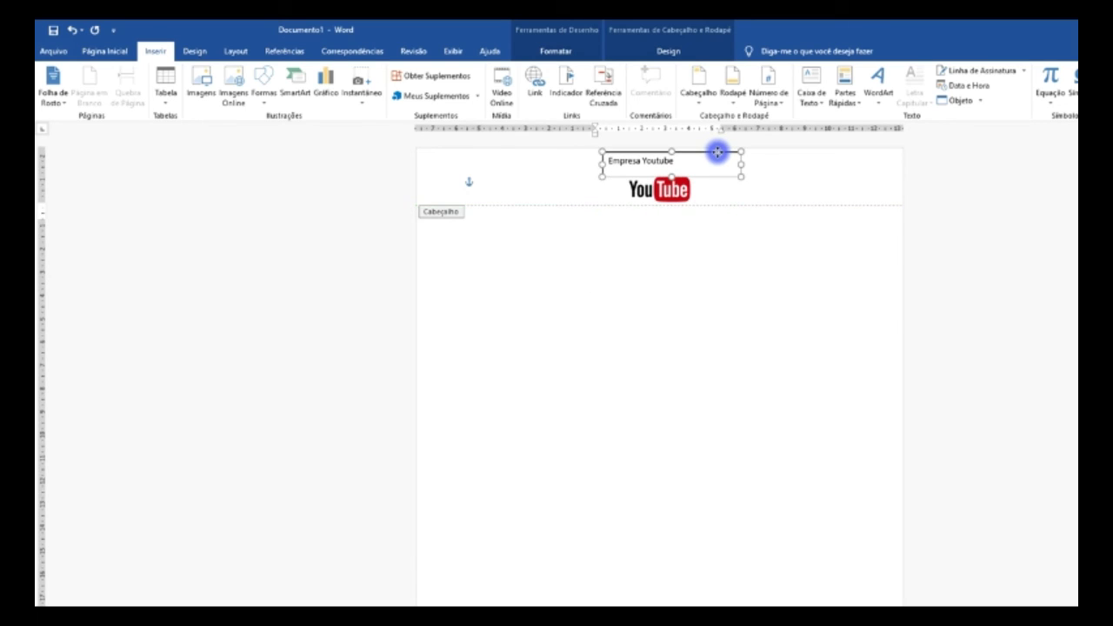
left_click(717, 152)
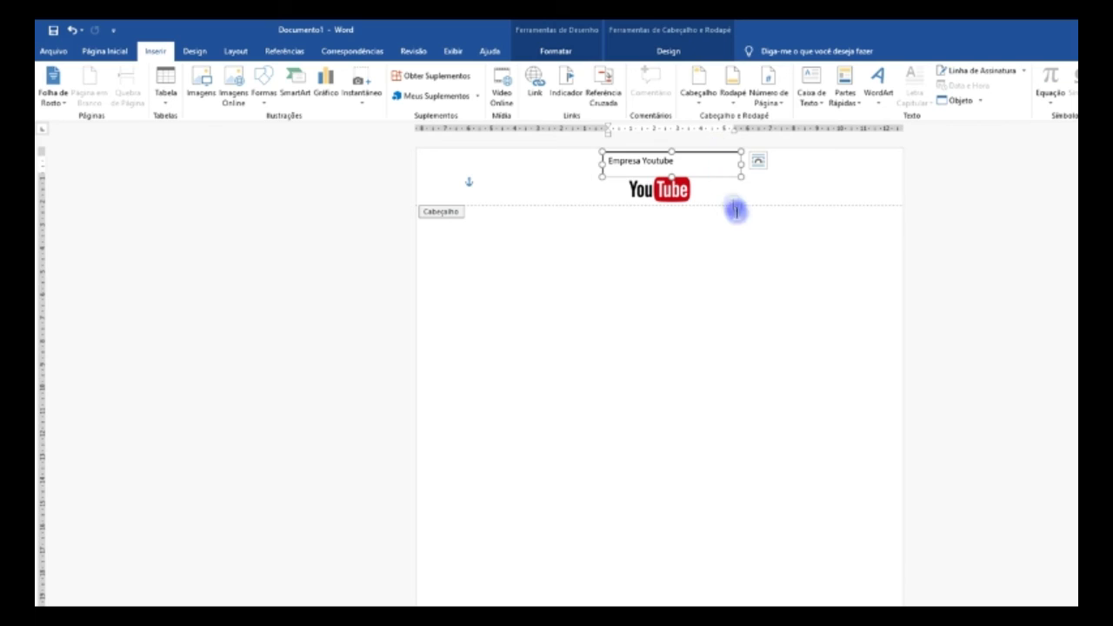
double_click(718, 266)
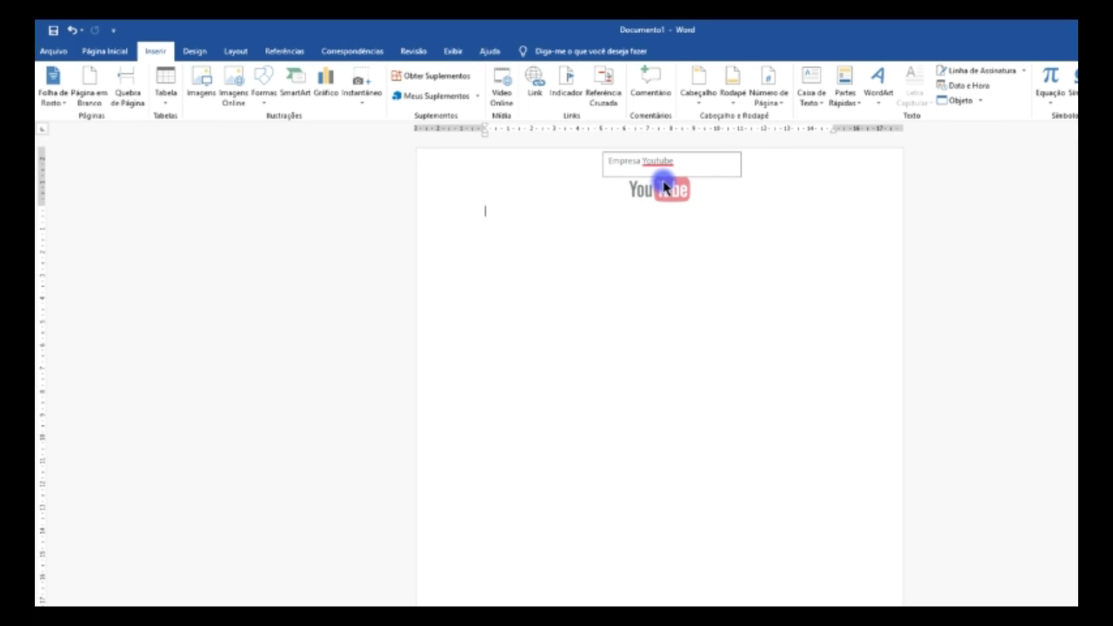
- Add a street address line and a phone number line below the company name in the text box
double_click(663, 186)
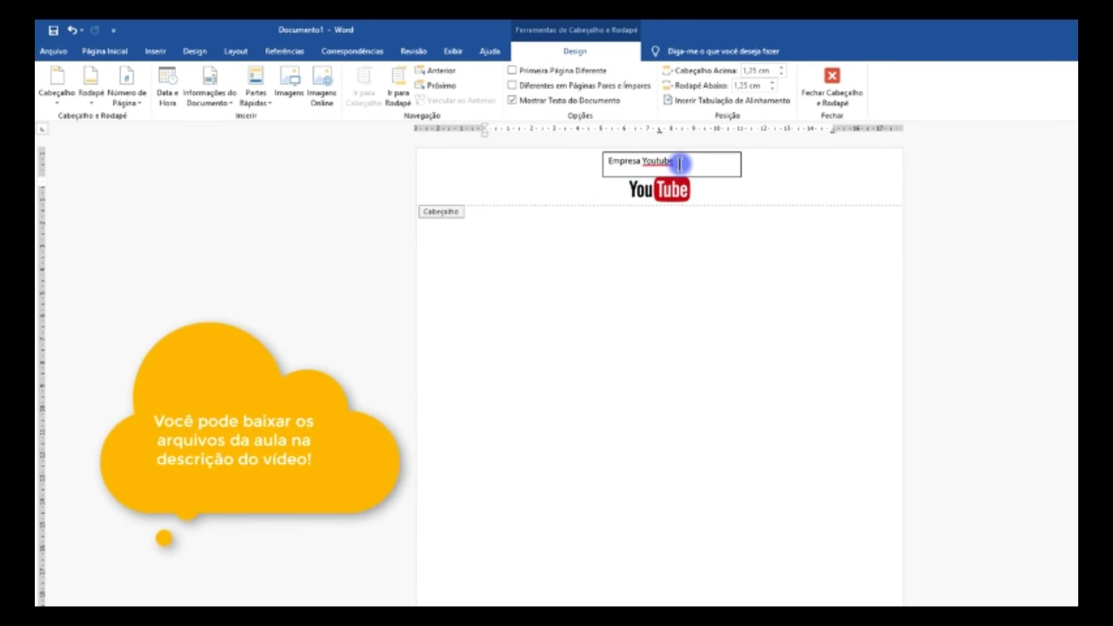
left_click(679, 163)
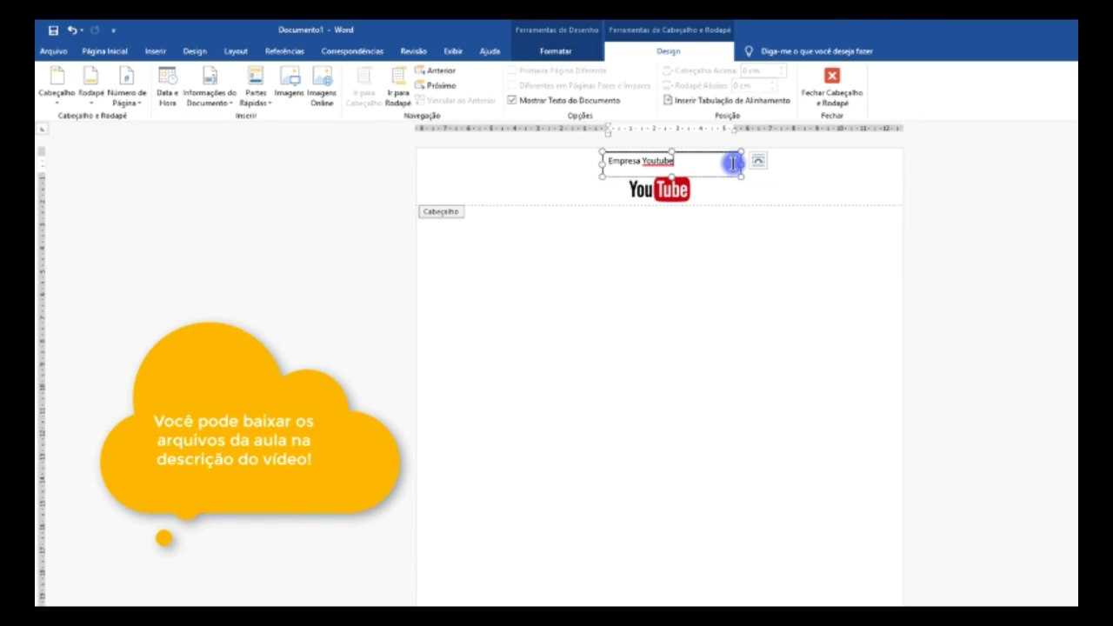
key("Return")
key("BackSpace")
key("shift+Return")
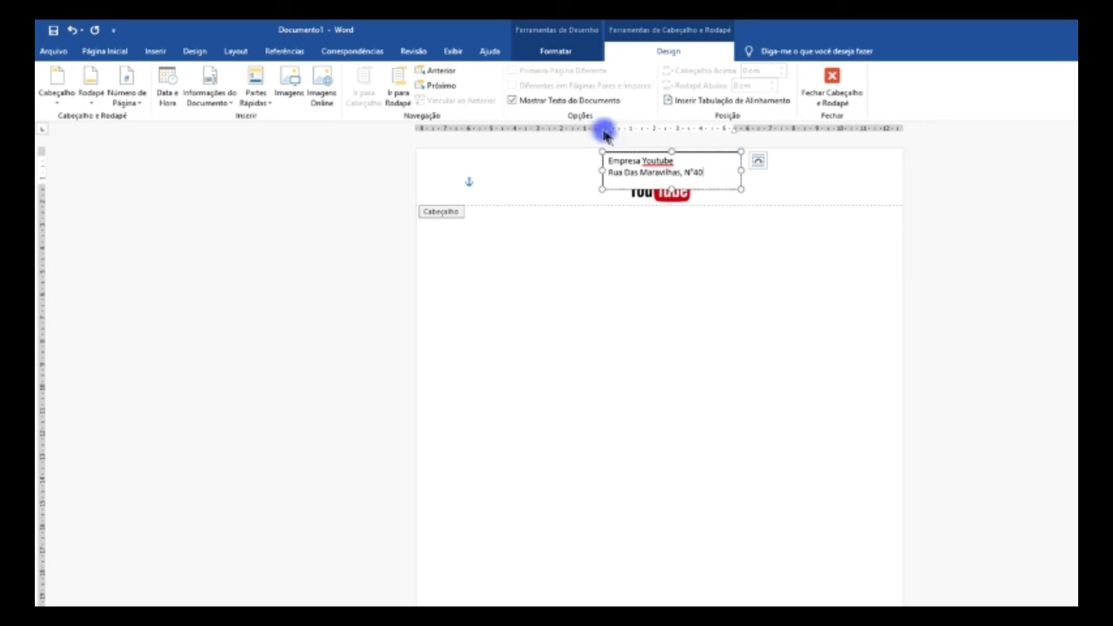
key("Return")
type("Fone:")
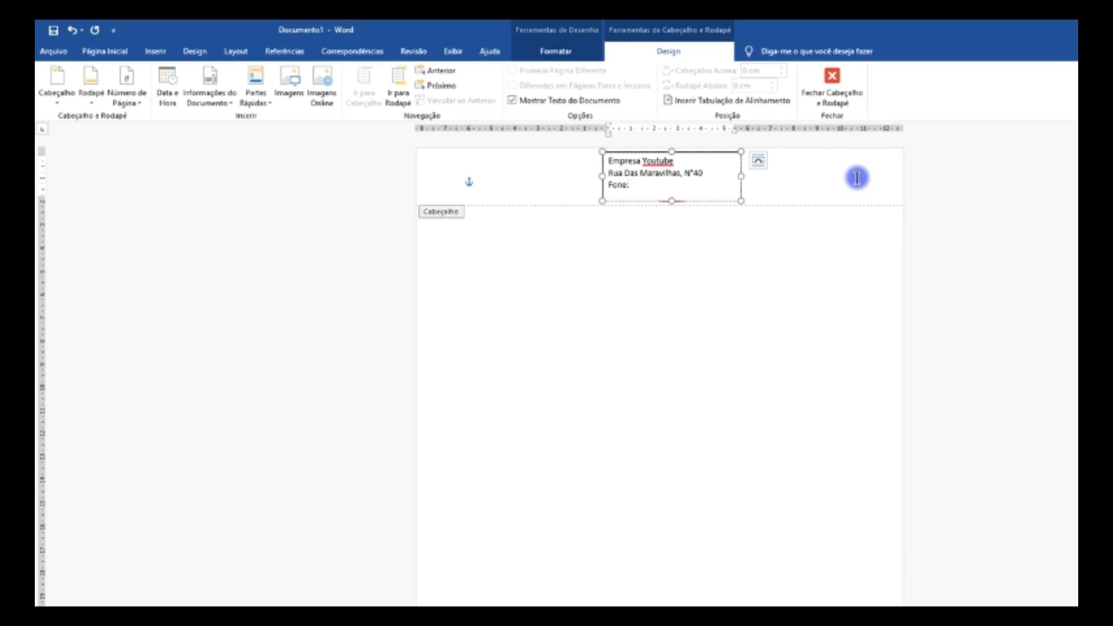
type("(011")
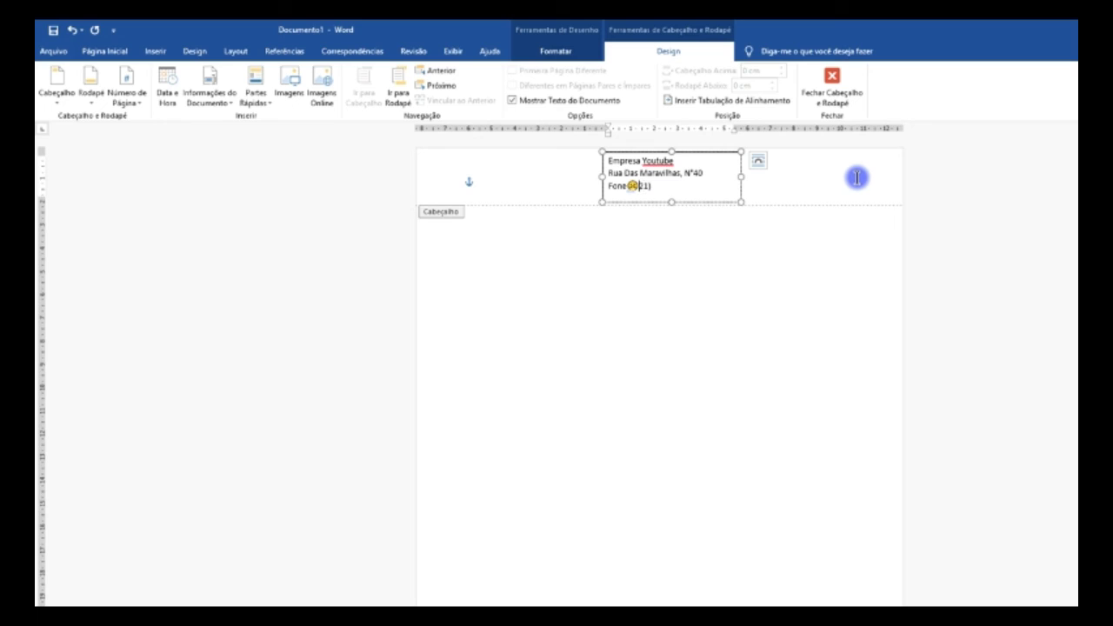
key("BackSpace")
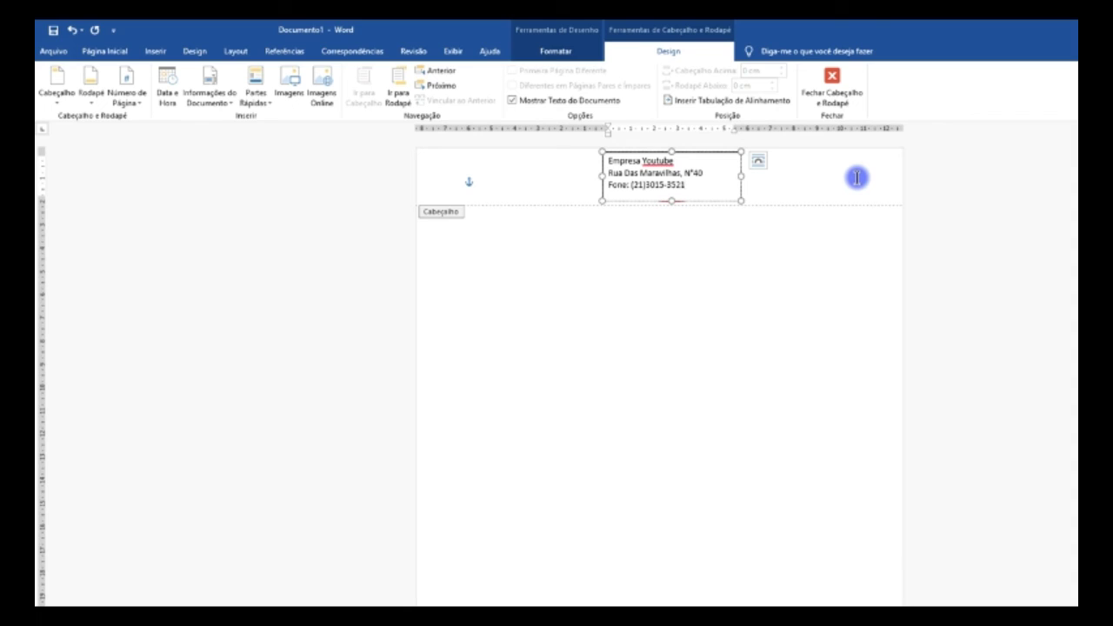
type(")")
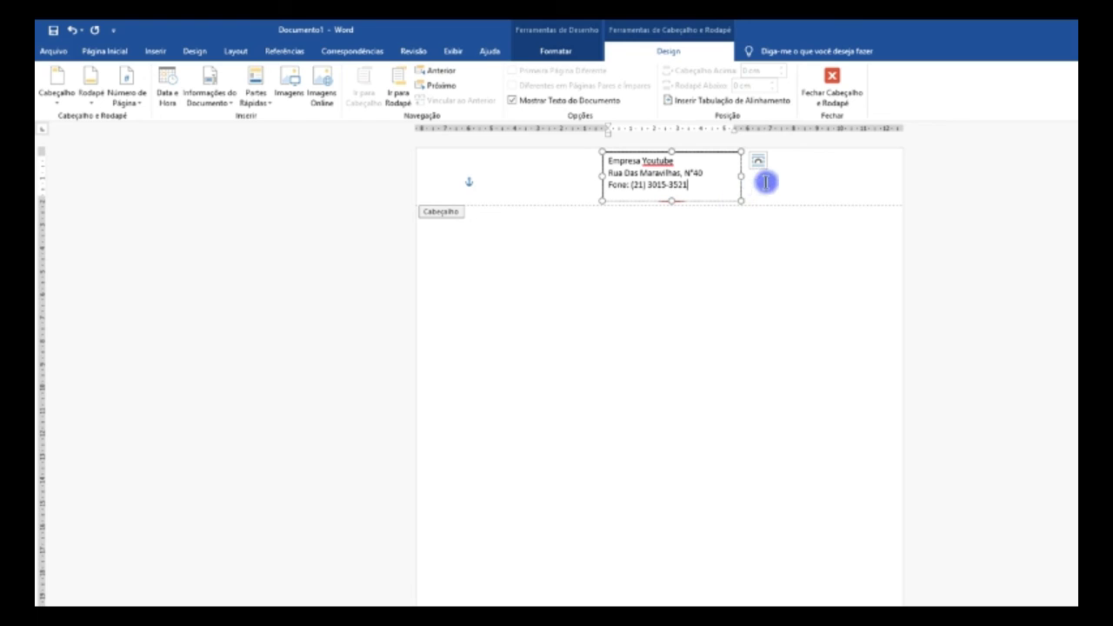
double_click(785, 211)
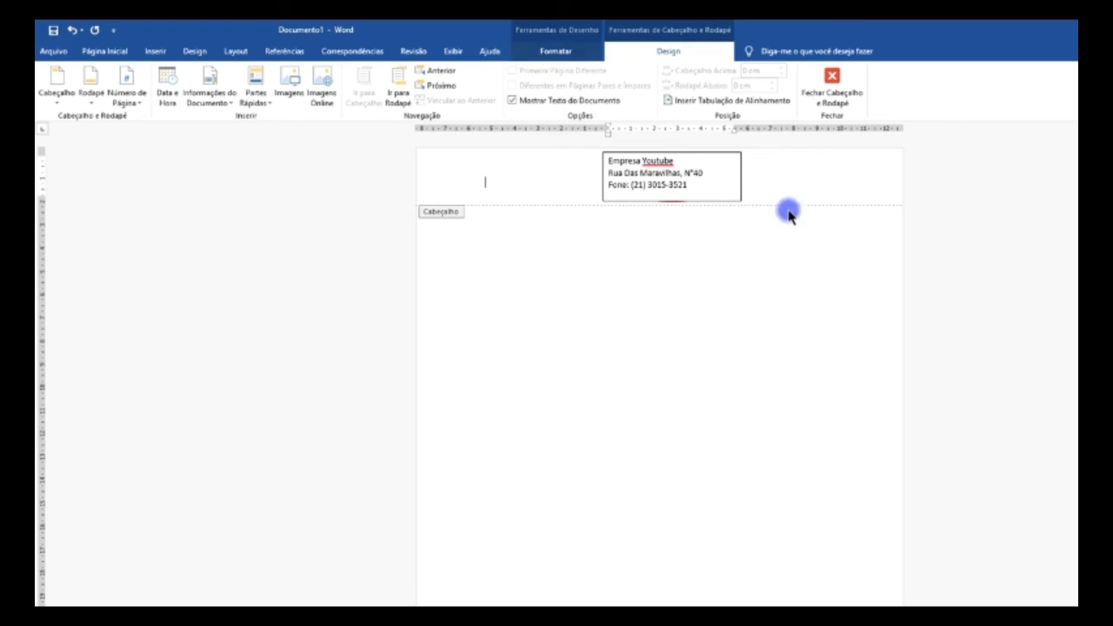
- Give the company details text box no fill and no outline
double_click(727, 158)
left_click(711, 154)
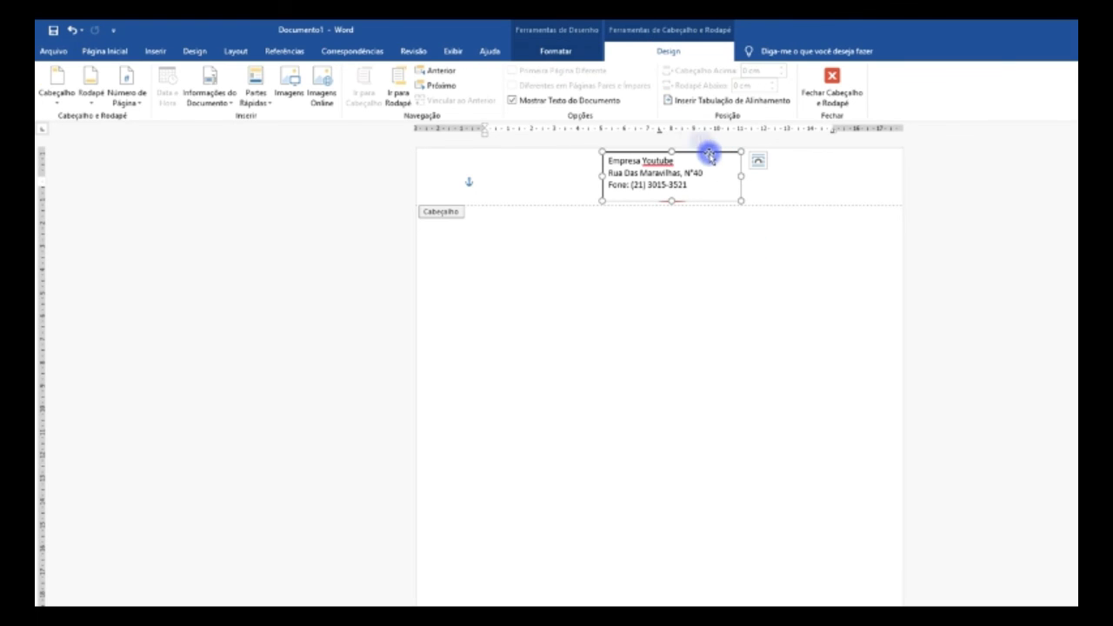
left_click(561, 51)
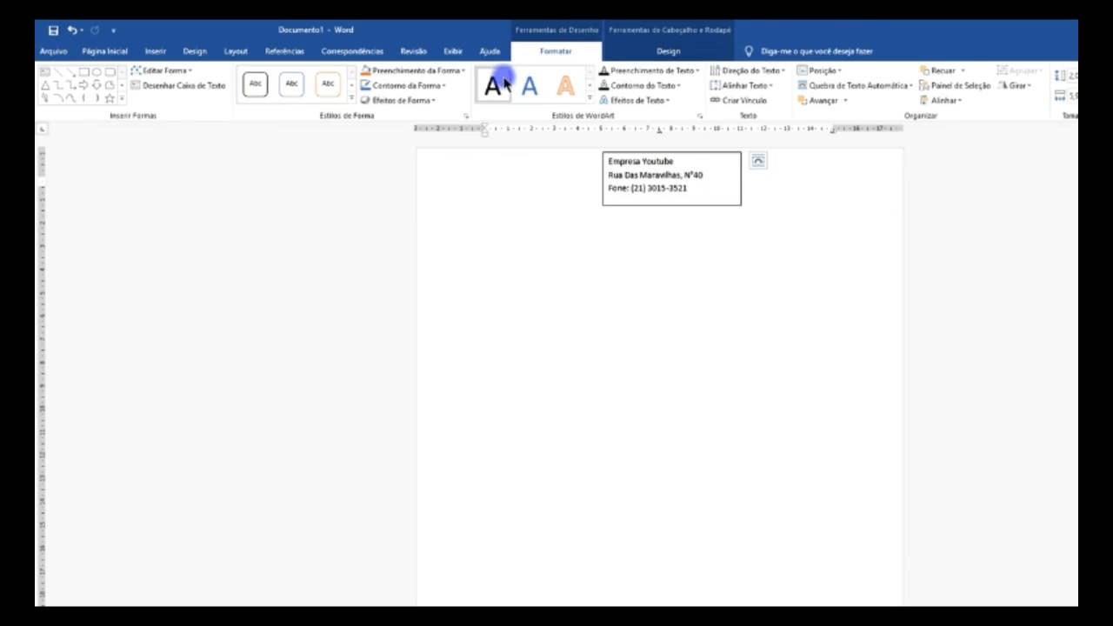
left_click(437, 71)
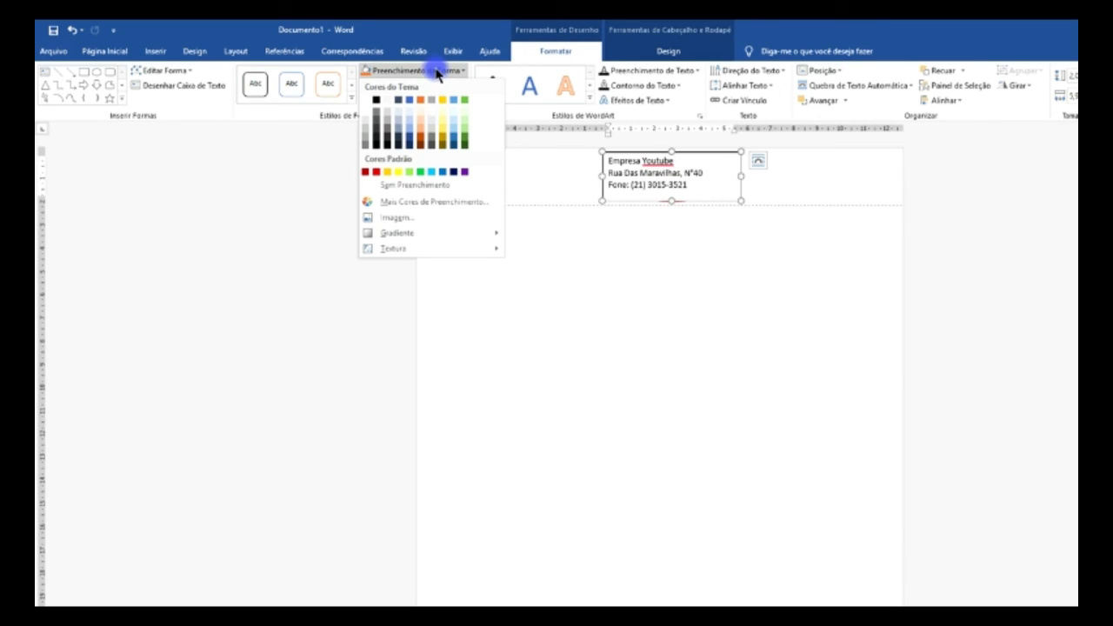
left_click(409, 186)
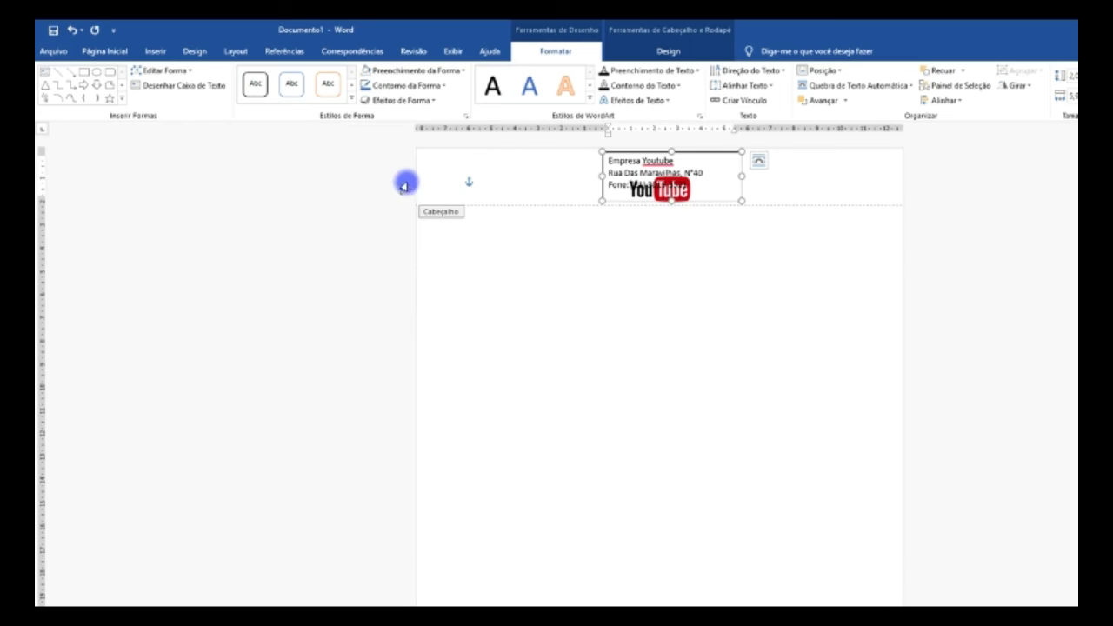
left_click(440, 85)
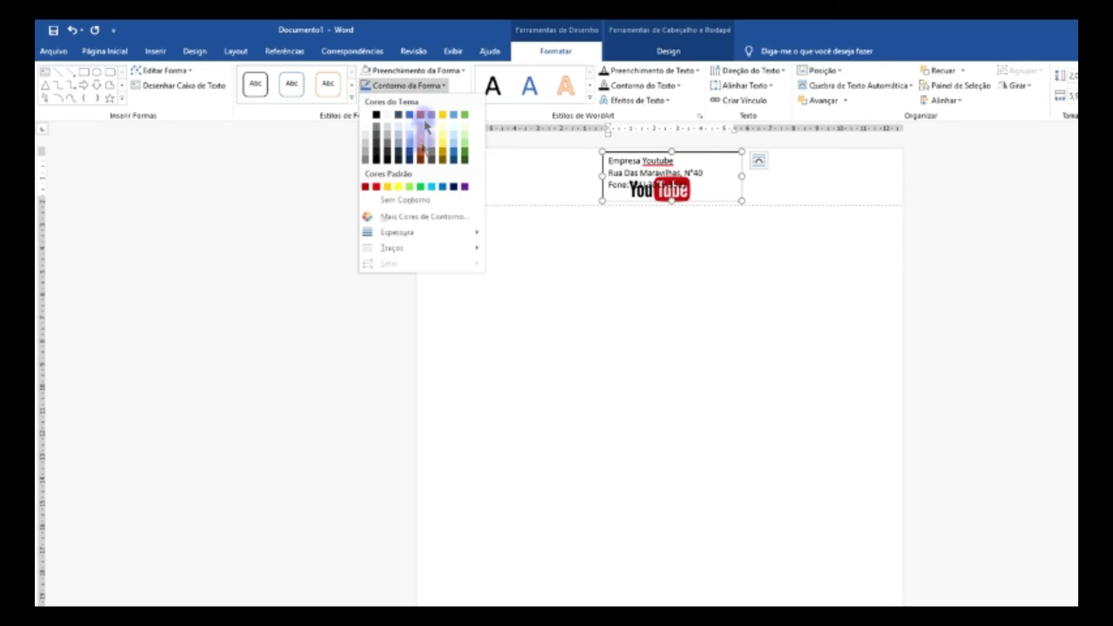
left_click(414, 200)
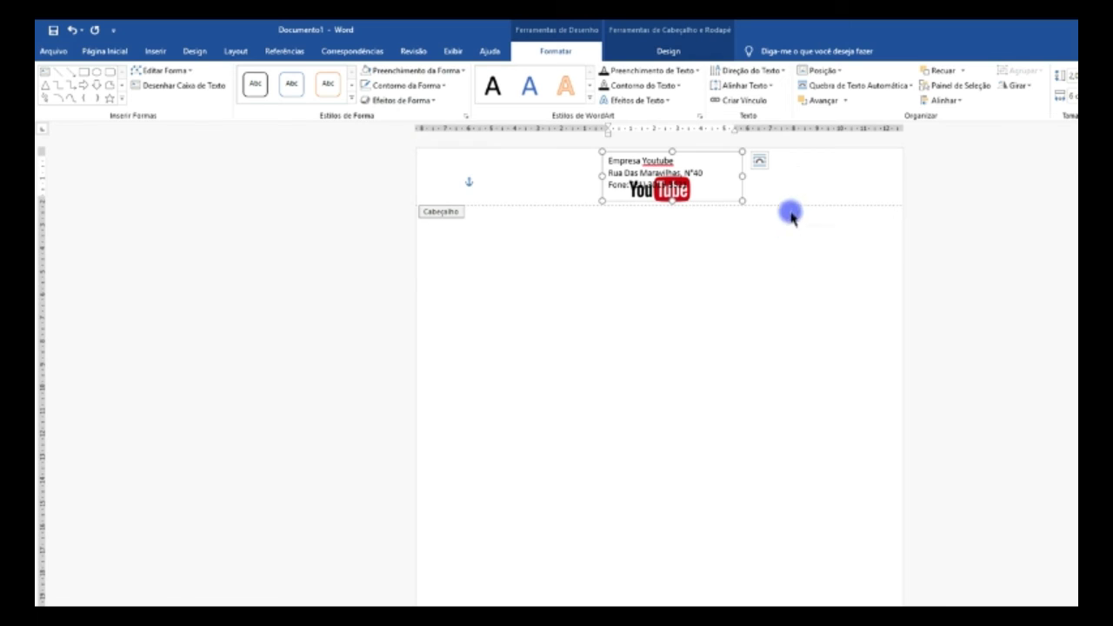
left_click(797, 179)
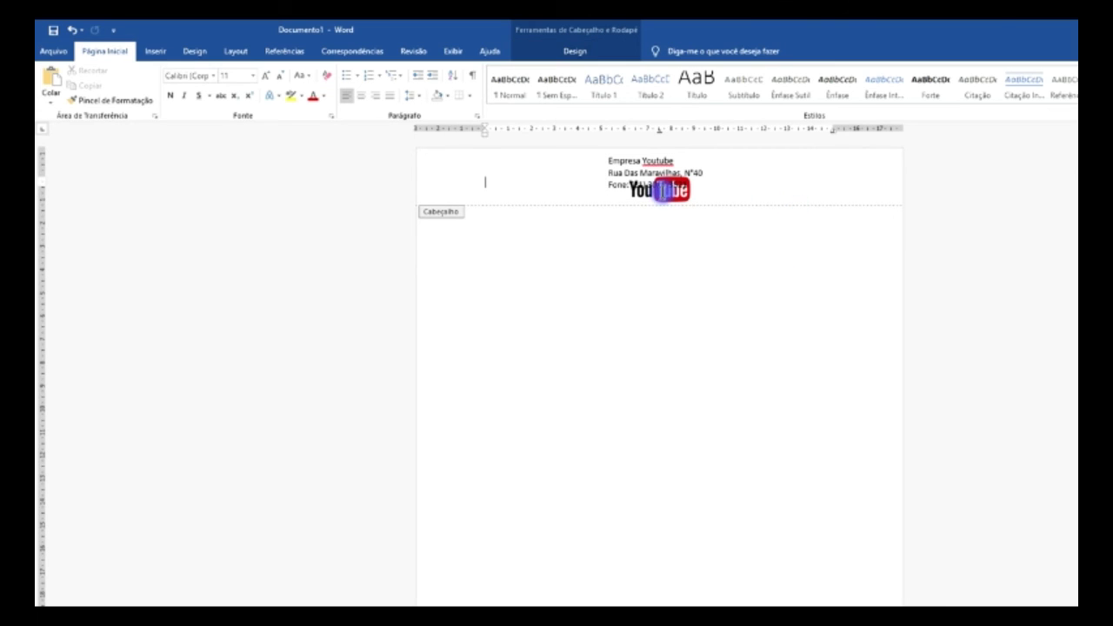
- Nudge the details text box slightly and select the YouTube logo over its phone line
left_click(626, 193)
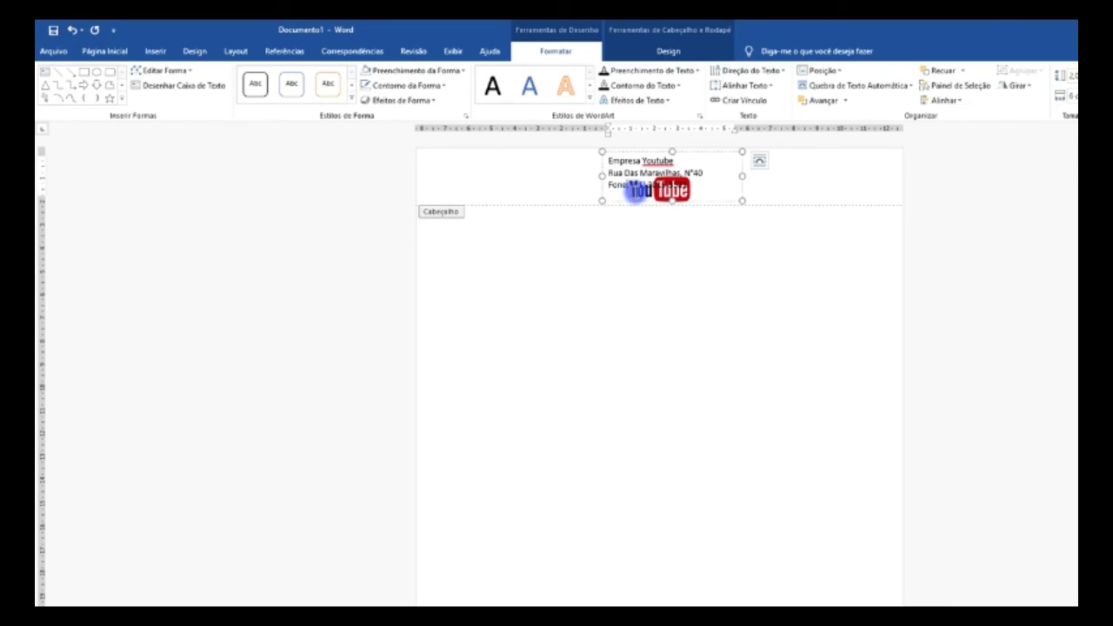
left_click(580, 181)
left_click(668, 193)
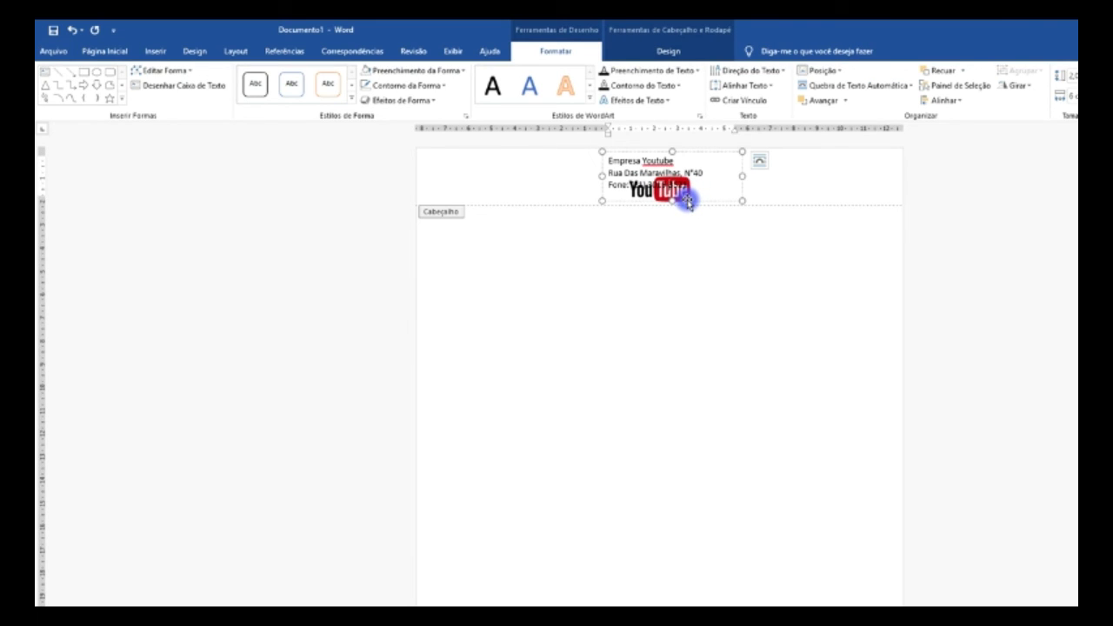
mouse_move(687, 202)
left_mouse_down()
mouse_move(677, 211)
mouse_move(692, 195)
left_mouse_up()
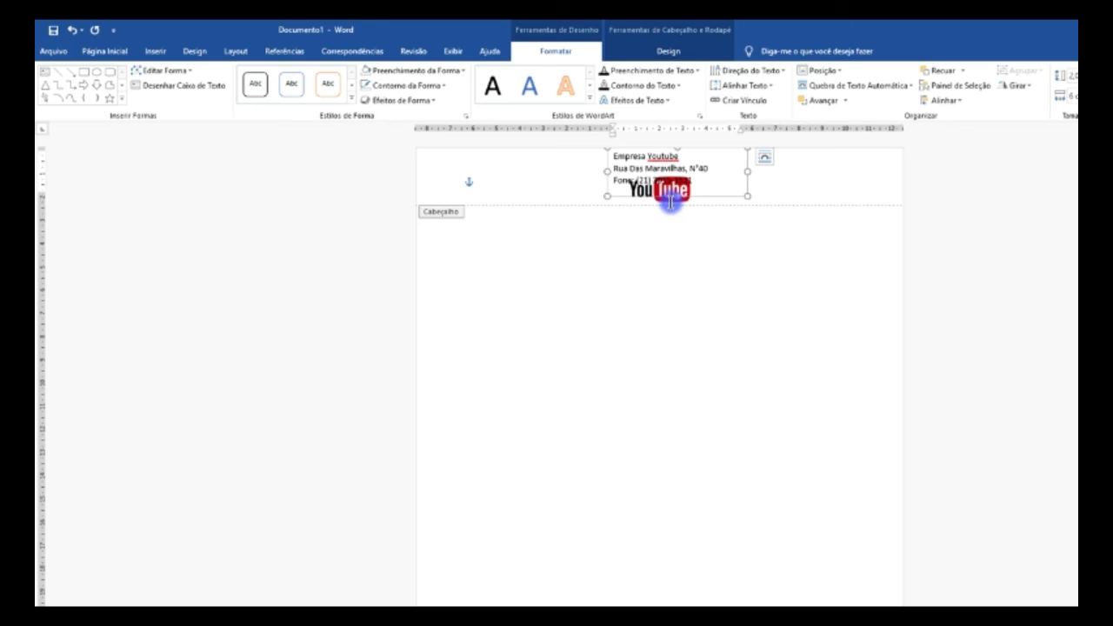
left_click(669, 203)
left_click(669, 198)
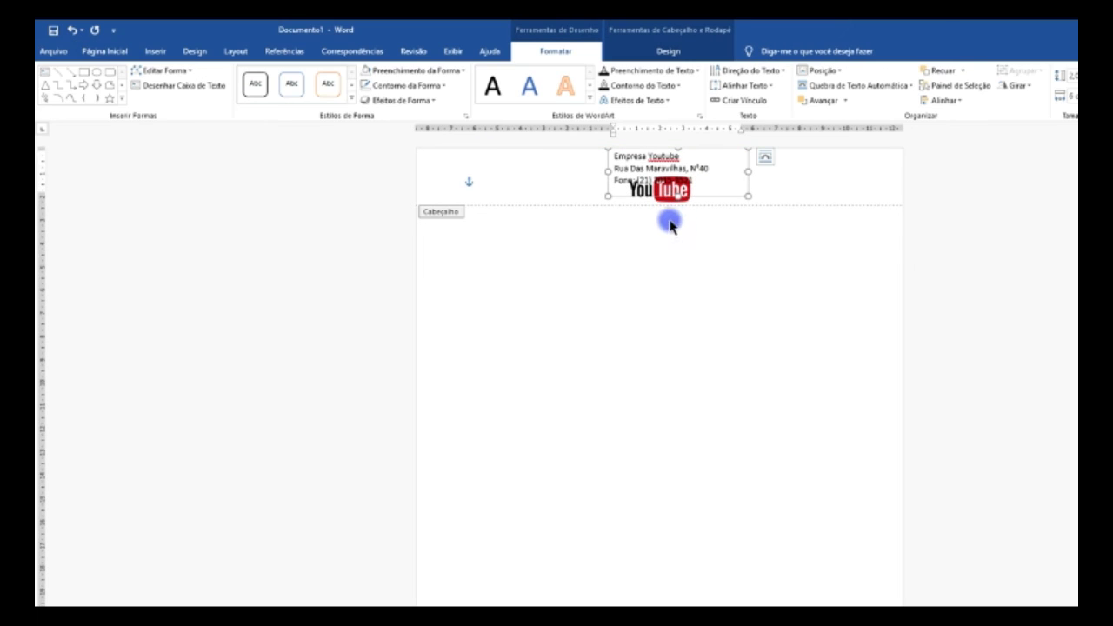
- Nudge the YouTube logo with the arrow keys toward a spot below the details text
left_click(670, 202)
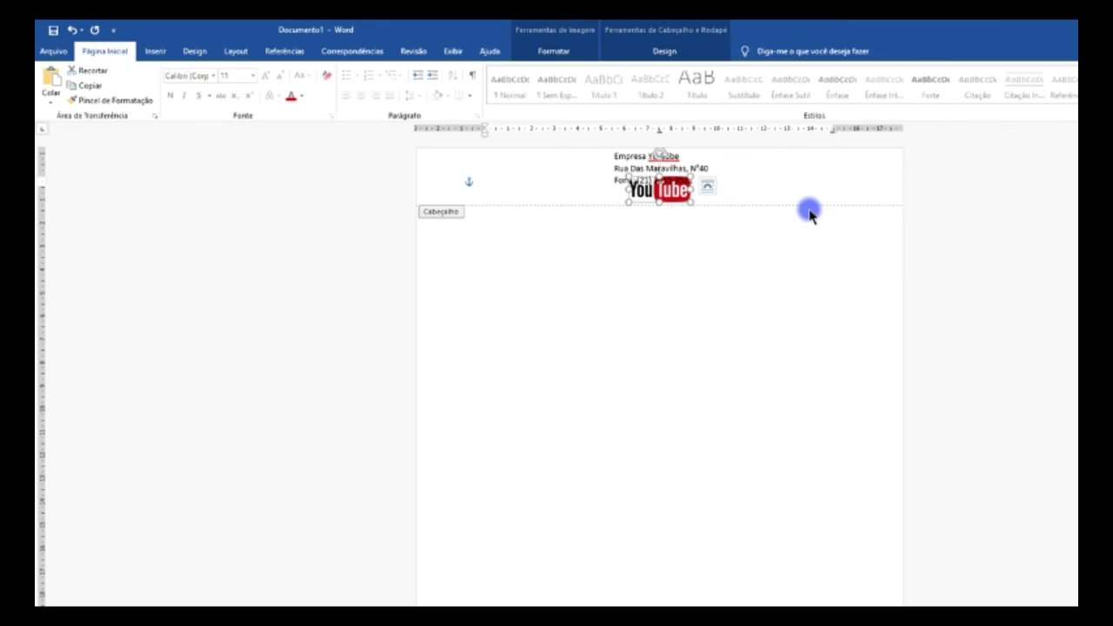
key("Down")
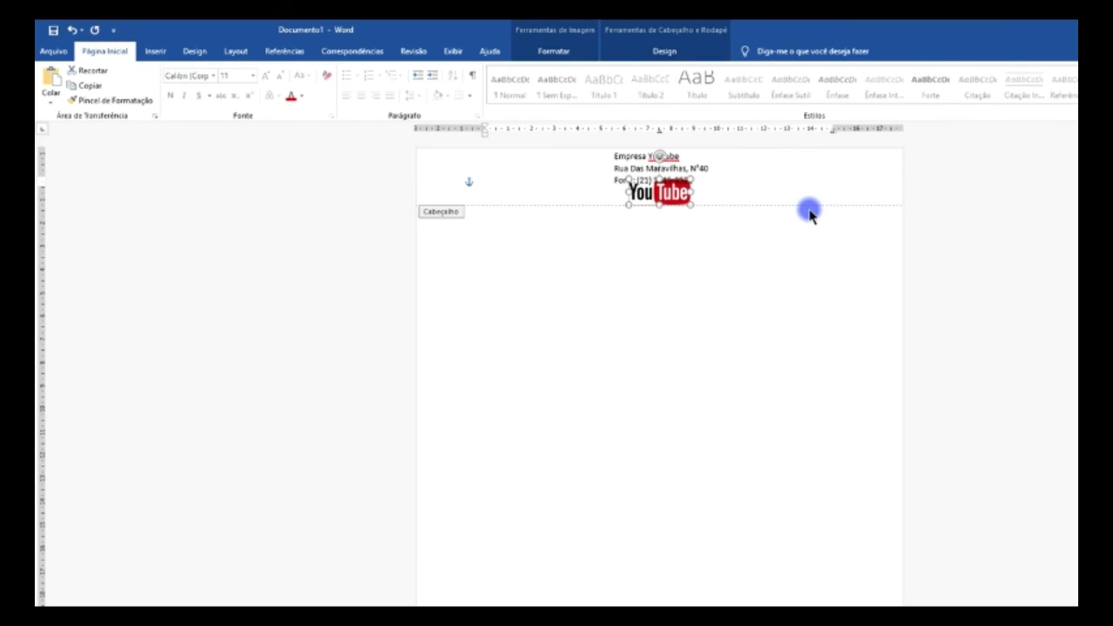
key("Down")
key("Down")
key("Down")
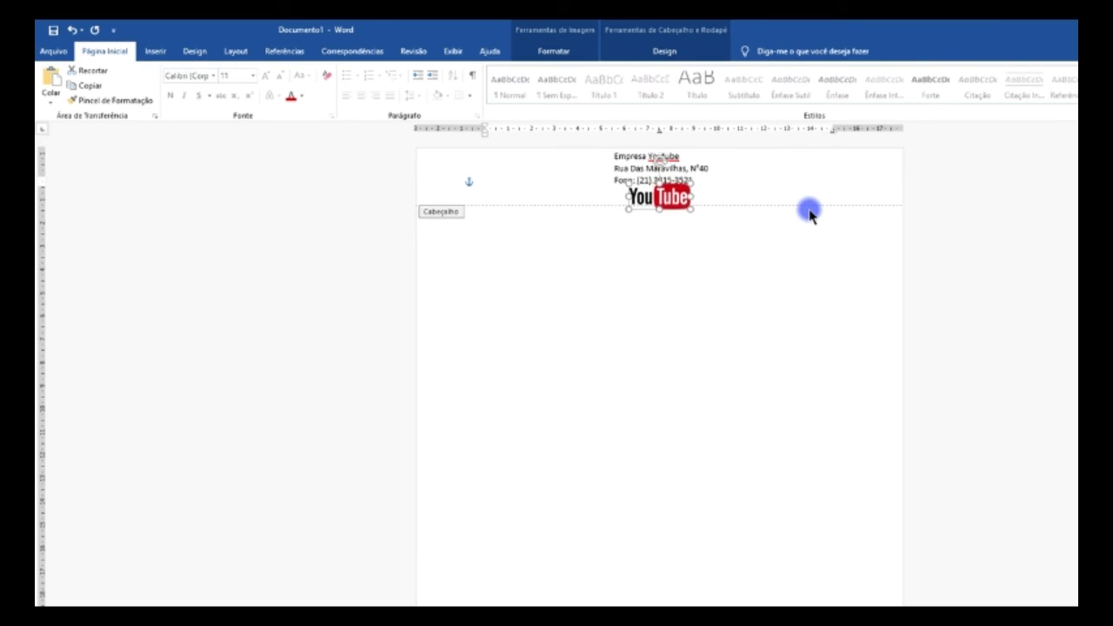
key("Down")
key("Down")
key("Down")
key("Left")
key("Left")
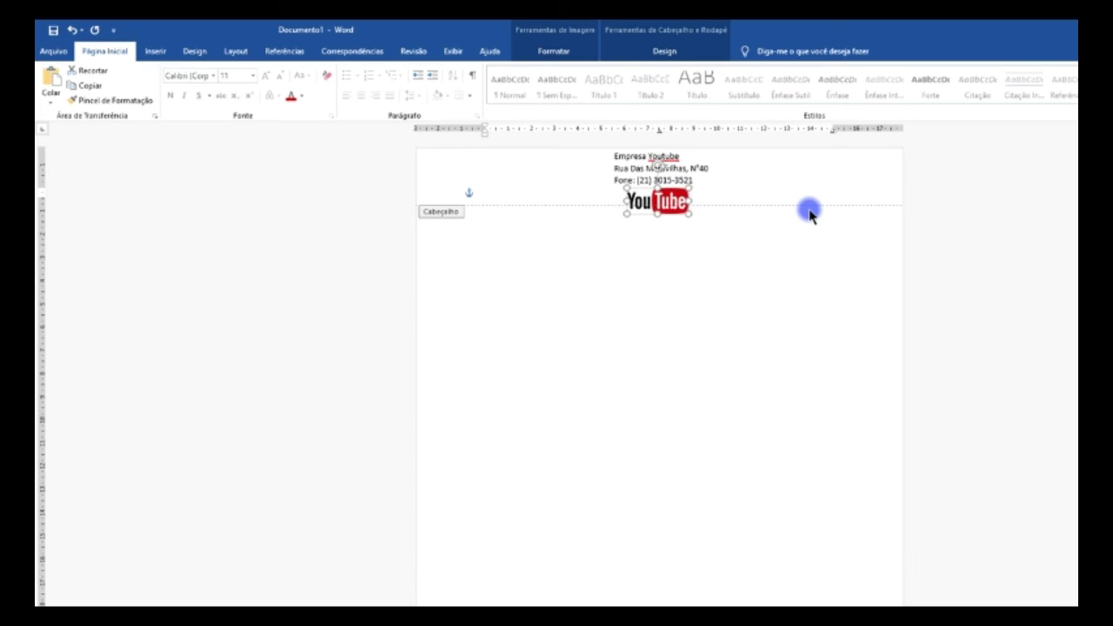
key("Left")
key("Left")
key("Left")
key("Right")
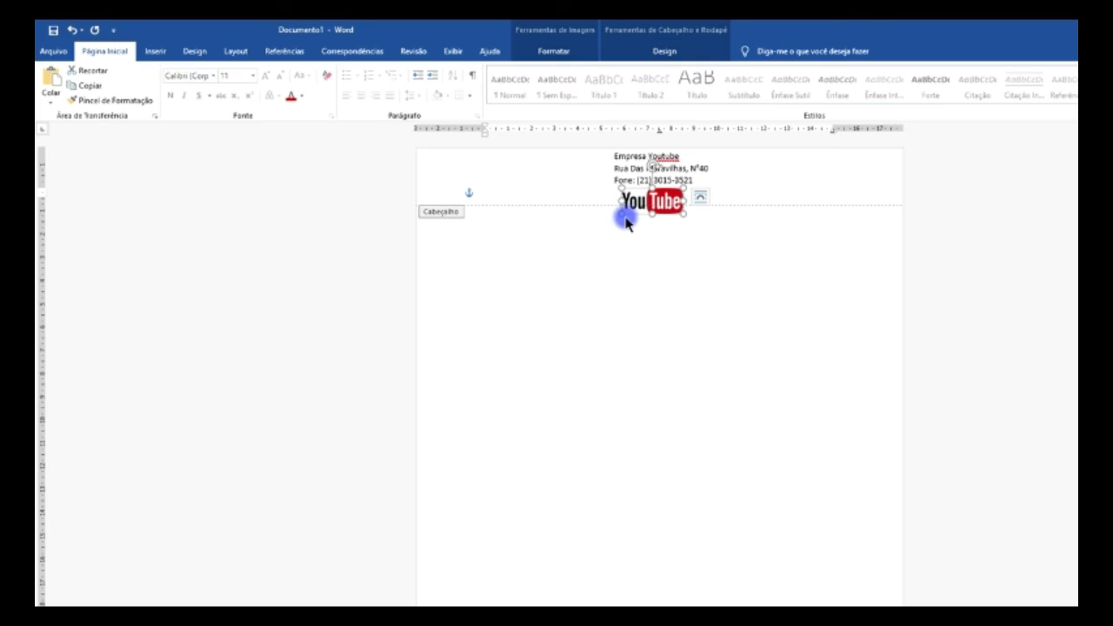
key("Up")
key("Up")
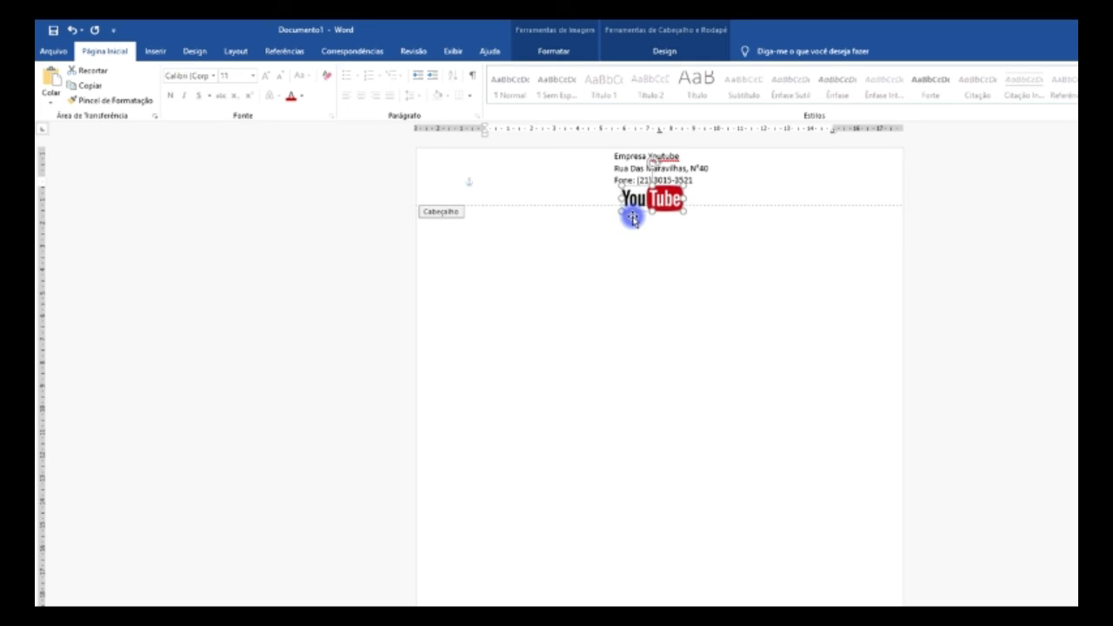
key("Up")
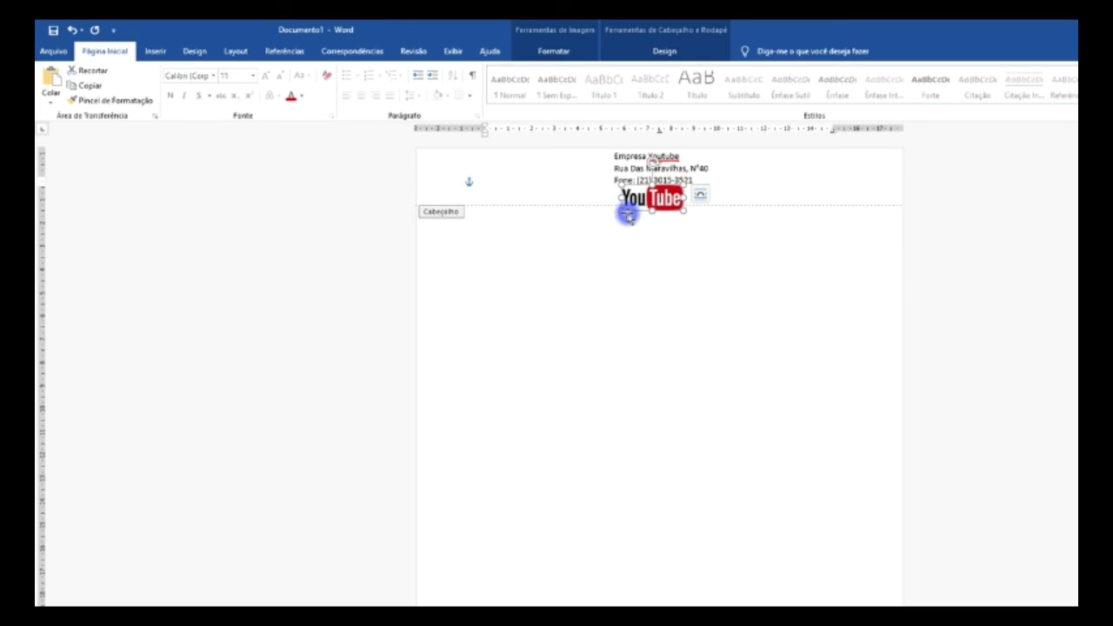
- Shrink the logo, undo an accidental move of the header text, and close the header
left_click_drag(621, 212, 639, 199)
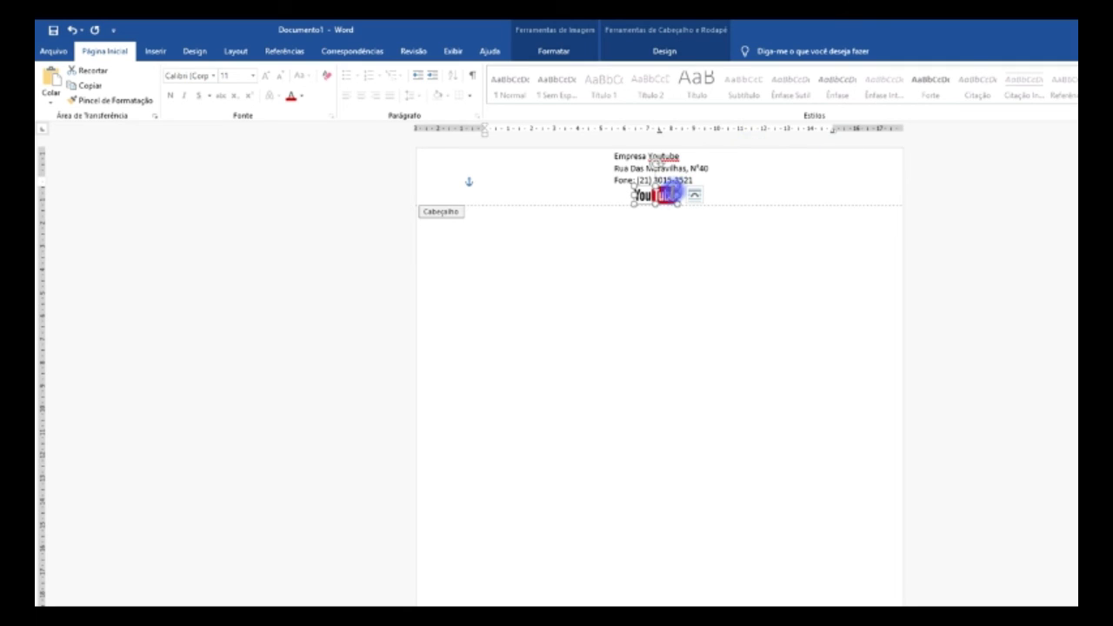
mouse_move(732, 166)
left_mouse_down()
mouse_move(793, 154)
mouse_move(658, 199)
mouse_move(863, 168)
left_mouse_up()
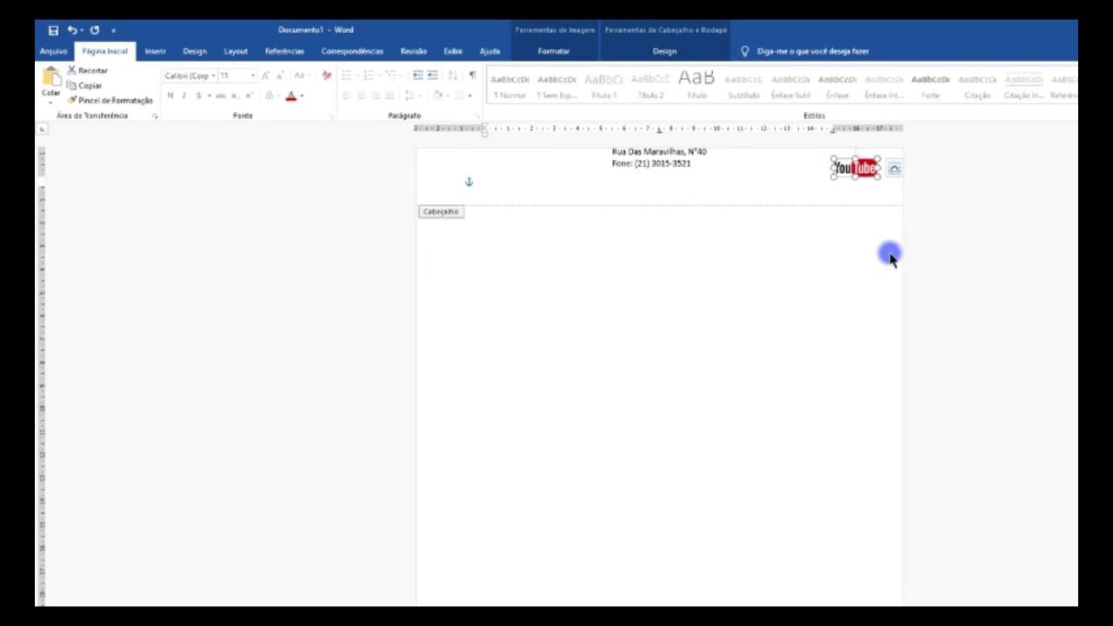
key("ctrl+z")
key("ctrl+z")
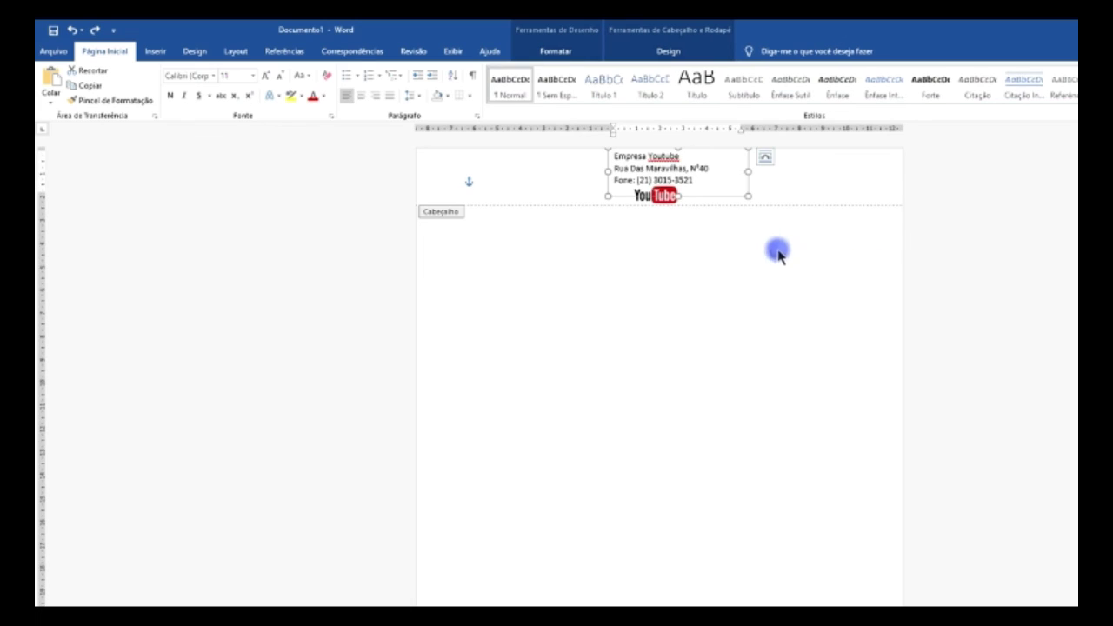
double_click(736, 260)
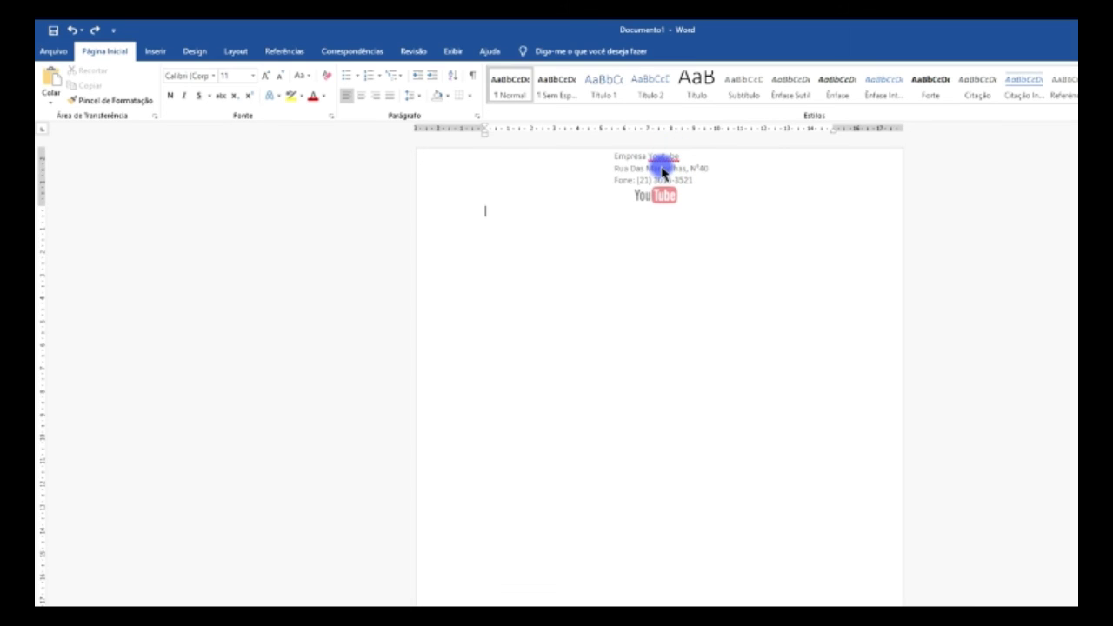
- Use Ignorar tudo on 'Youtube' in the header text box, then close the header
double_click(662, 172)
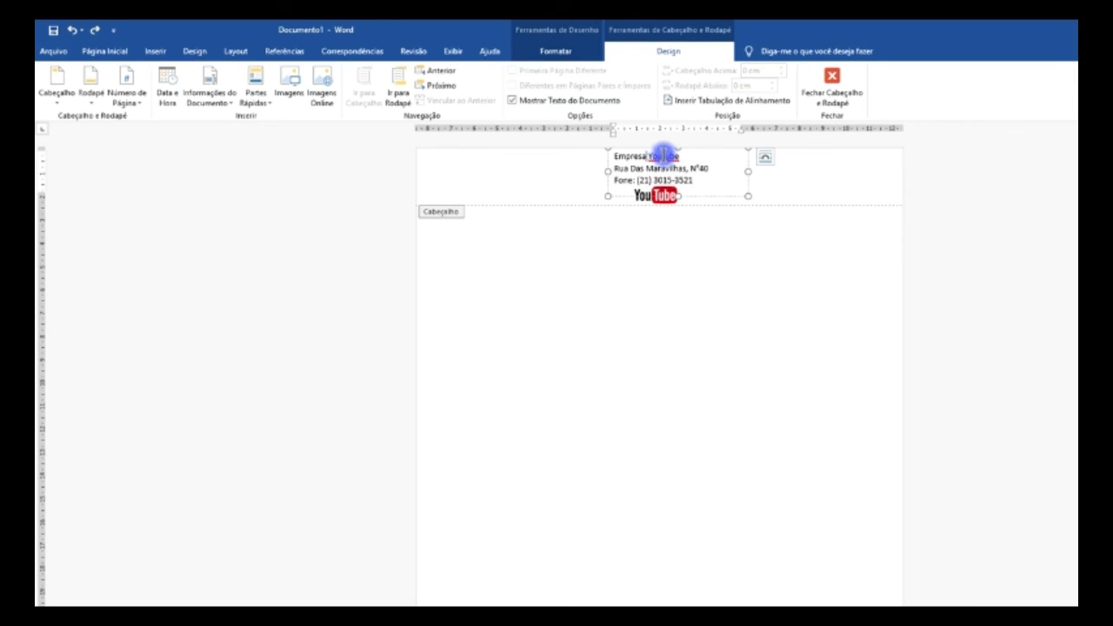
right_click(663, 156)
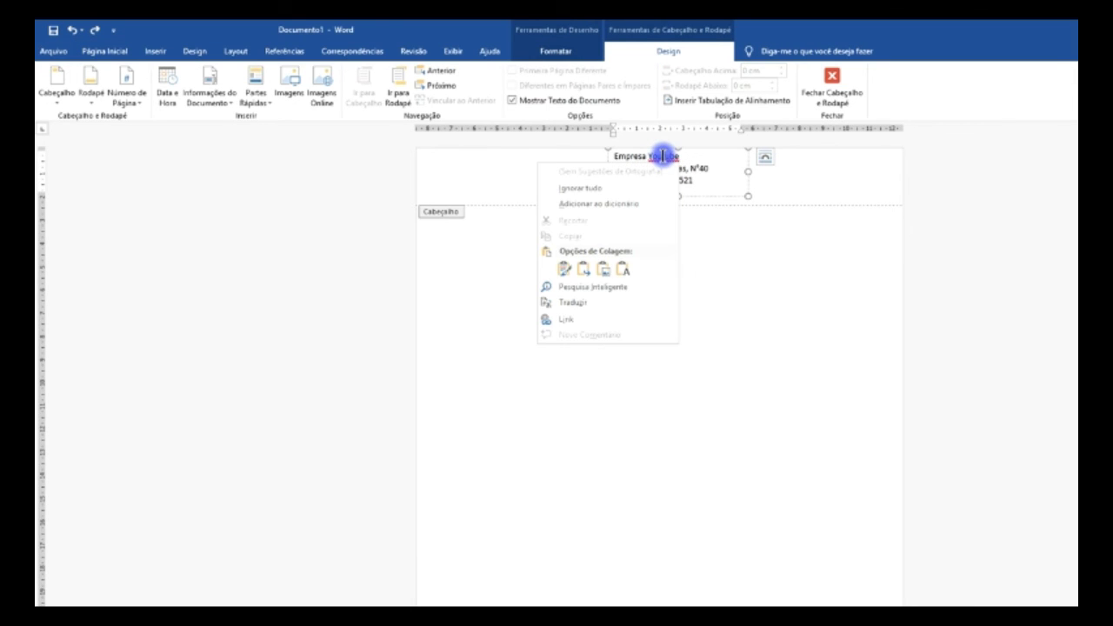
left_click(628, 205)
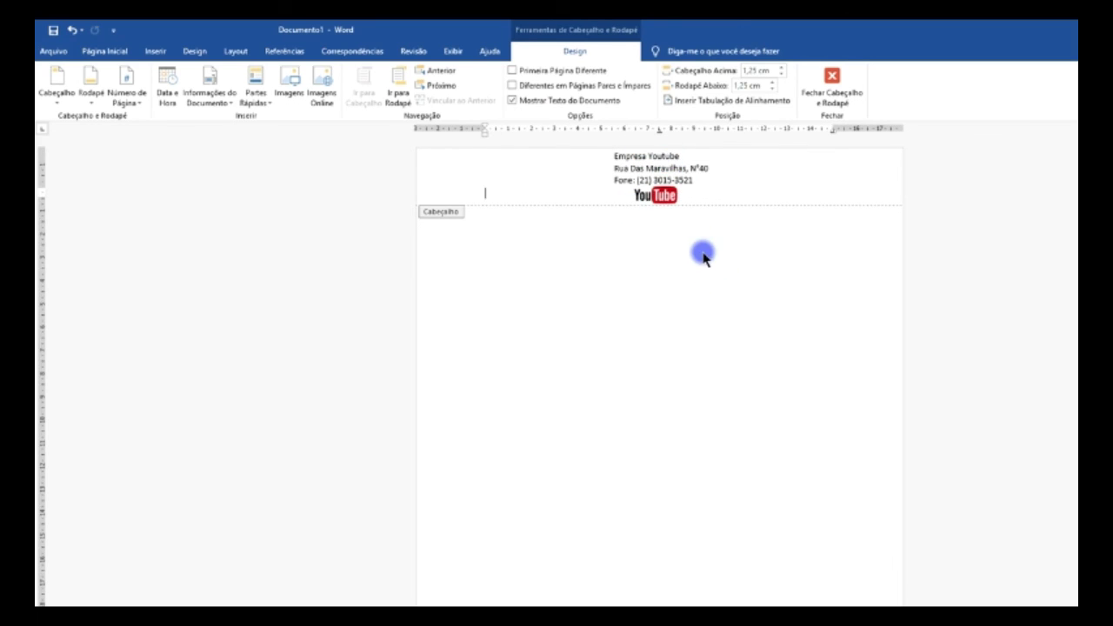
right_click(667, 155)
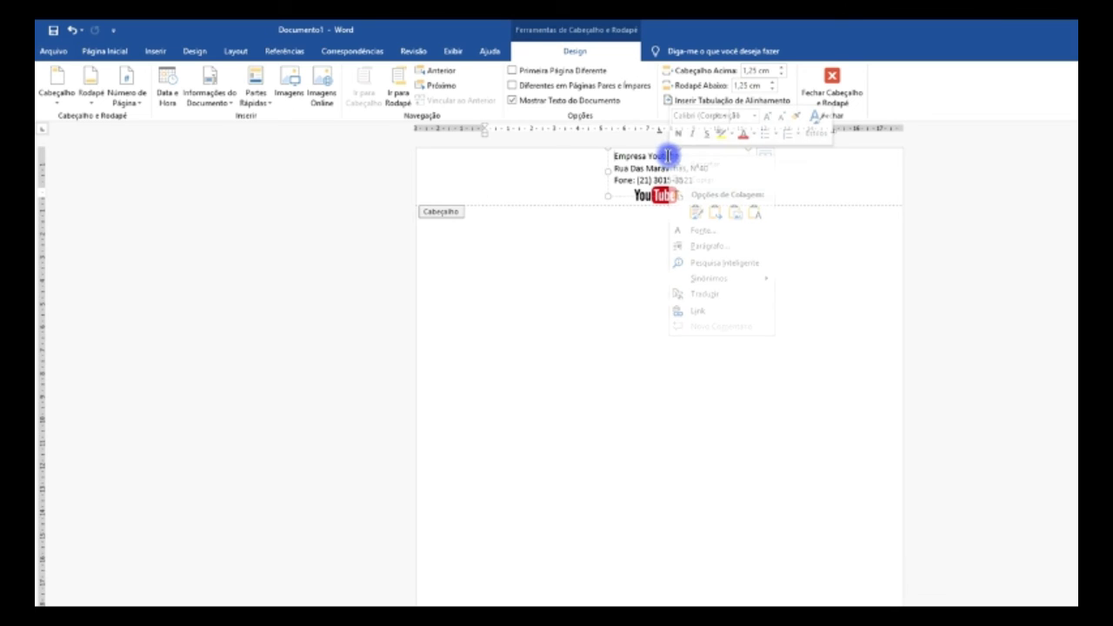
left_click(829, 256)
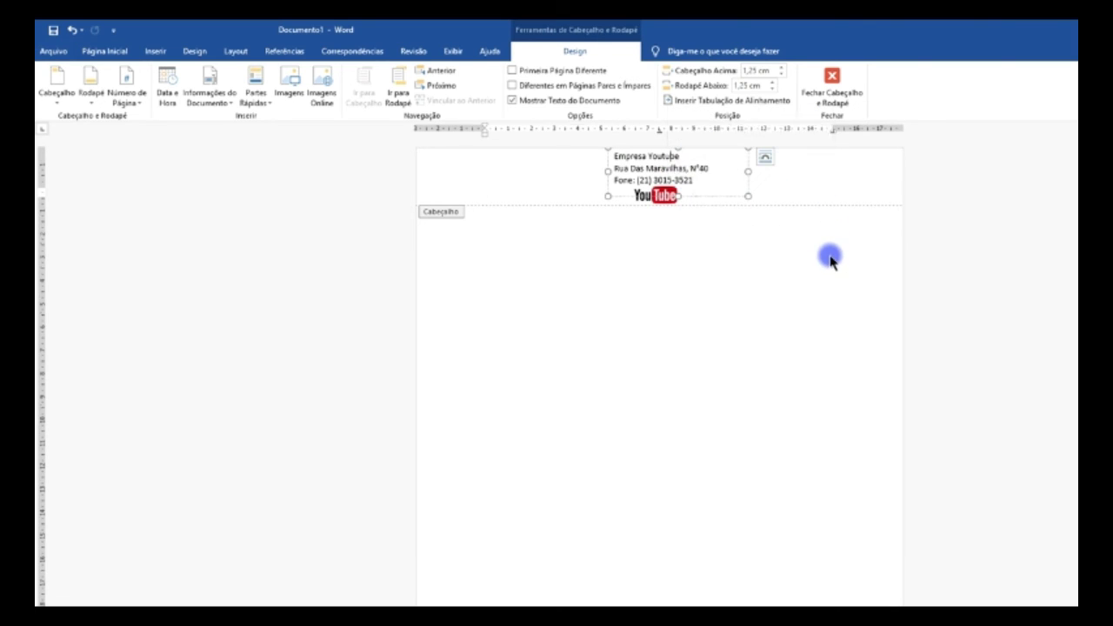
left_click(666, 162)
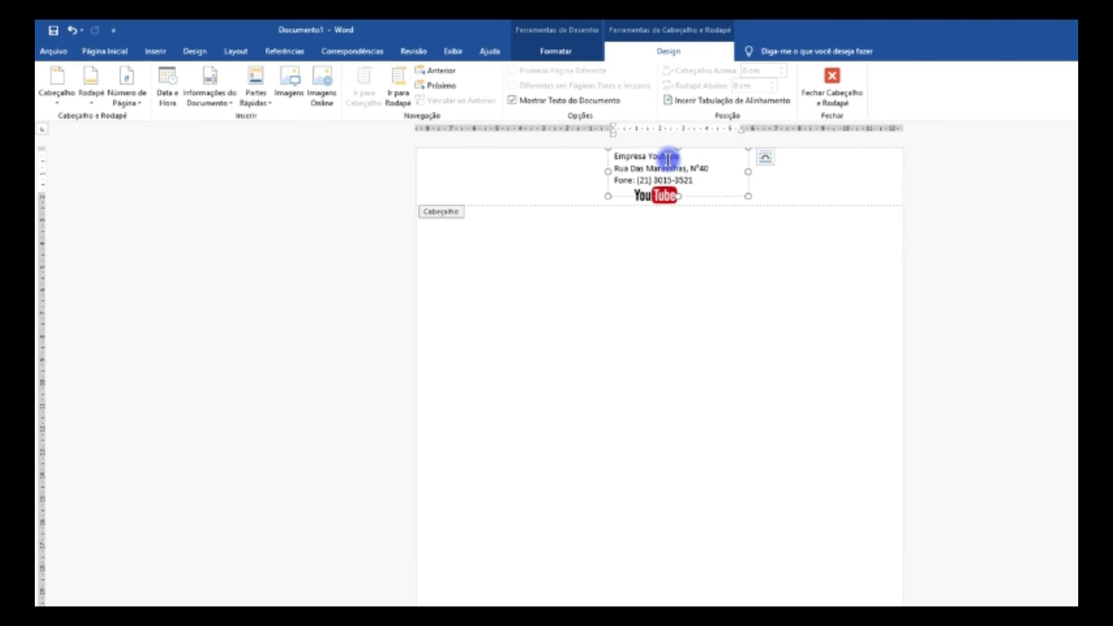
double_click(701, 299)
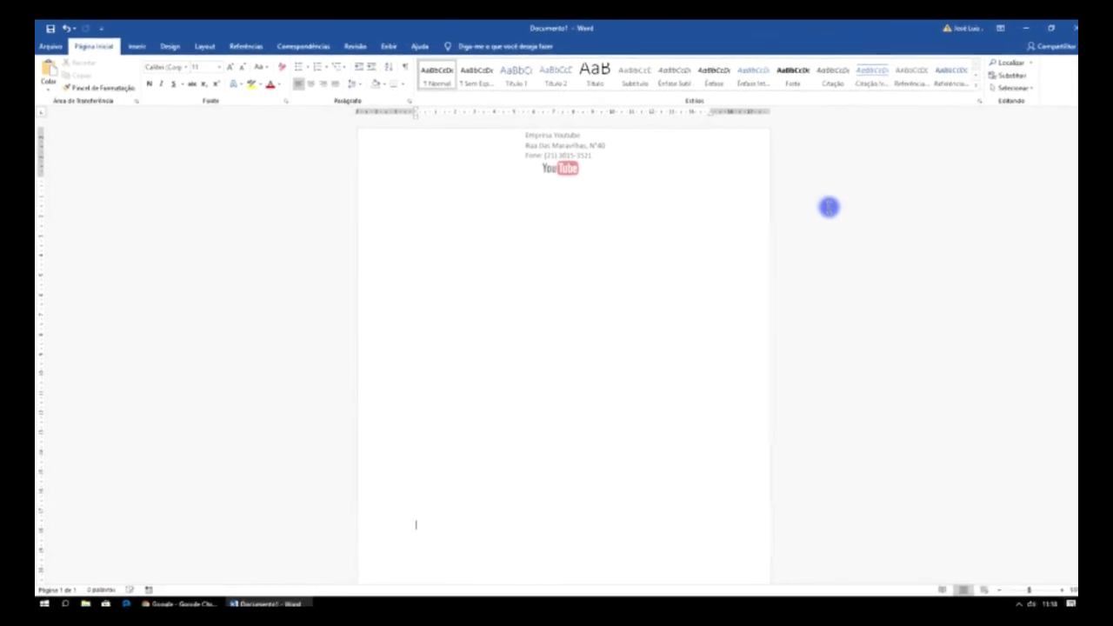
- Zoom out to check that both pages carry the company header and logo, then return to page 2
scroll(820, 205, "down", 1)
scroll(820, 205, "down", 2)
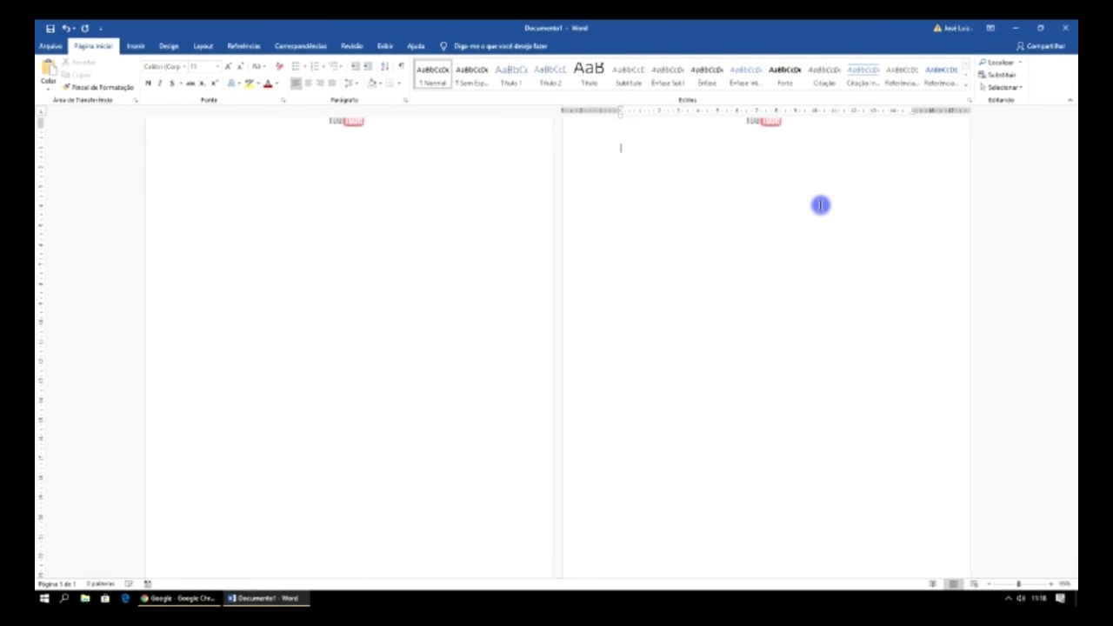
scroll(824, 212, "up", 1)
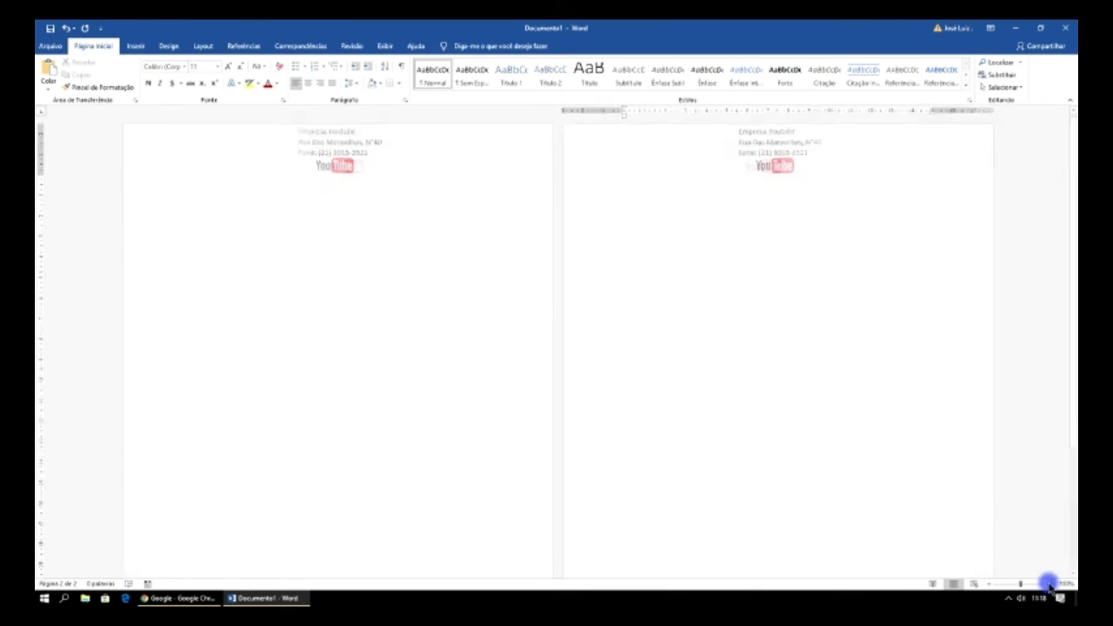
scroll(1054, 588, "up", 5)
scroll(700, 311, "up", 2)
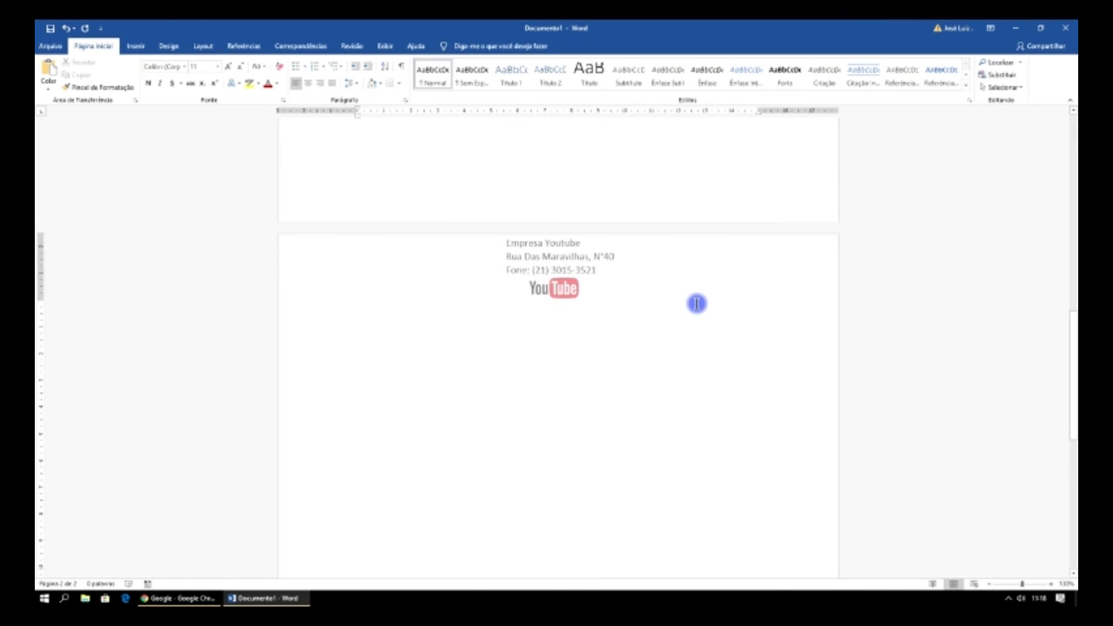
scroll(699, 304, "up", 3)
scroll(698, 303, "down", 5)
scroll(697, 303, "up", 2)
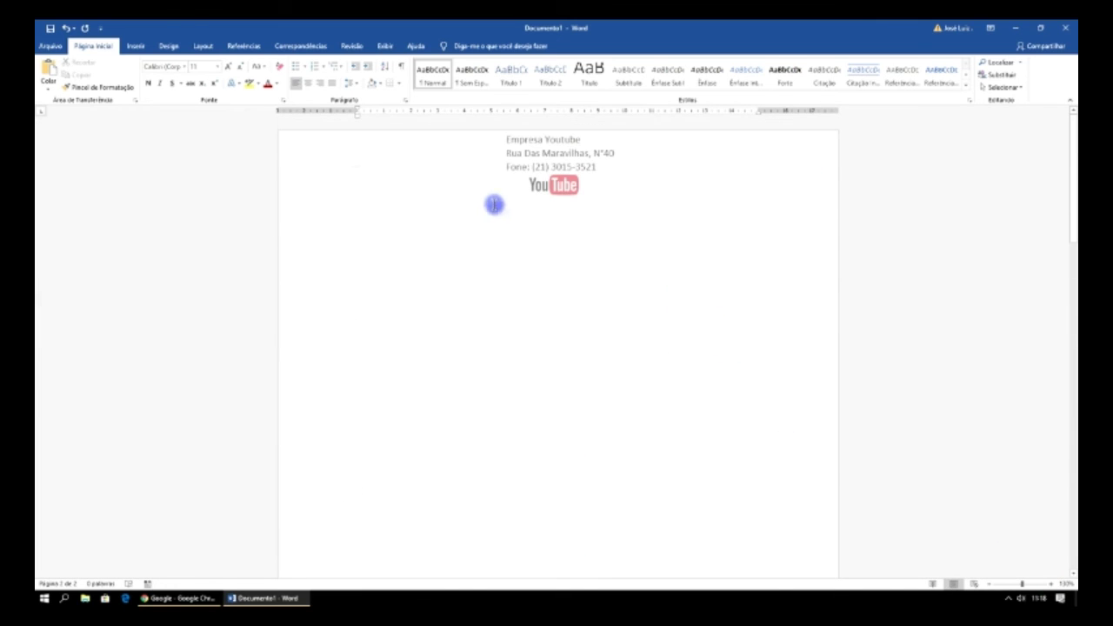
- Browse the Inserir > Rodapé gallery and insert the Em Tiras footer
left_click(135, 46)
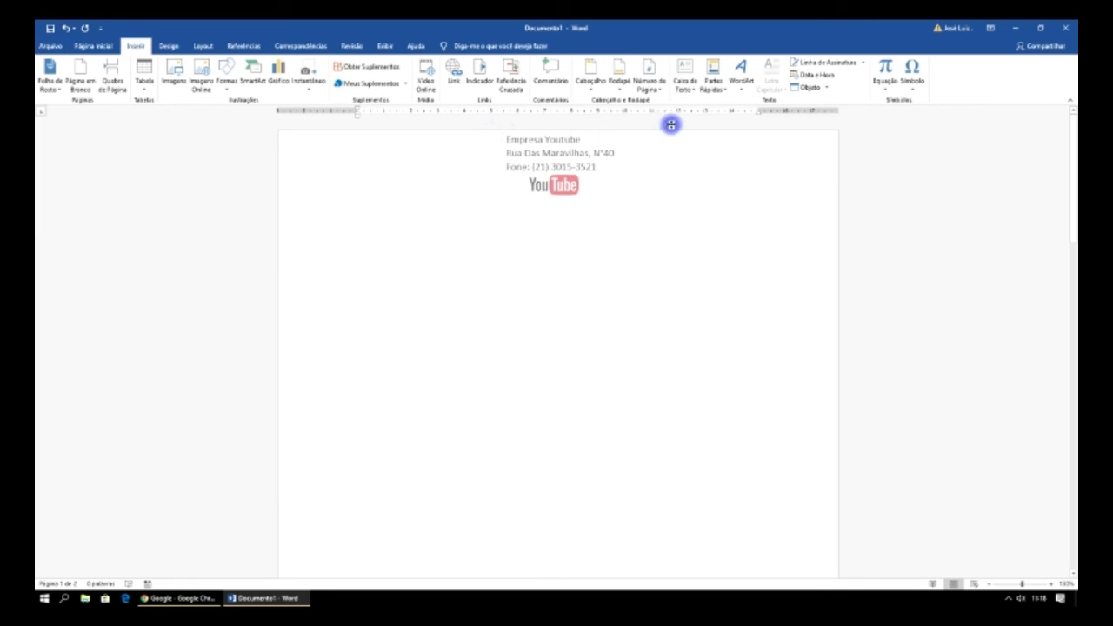
left_click(617, 76)
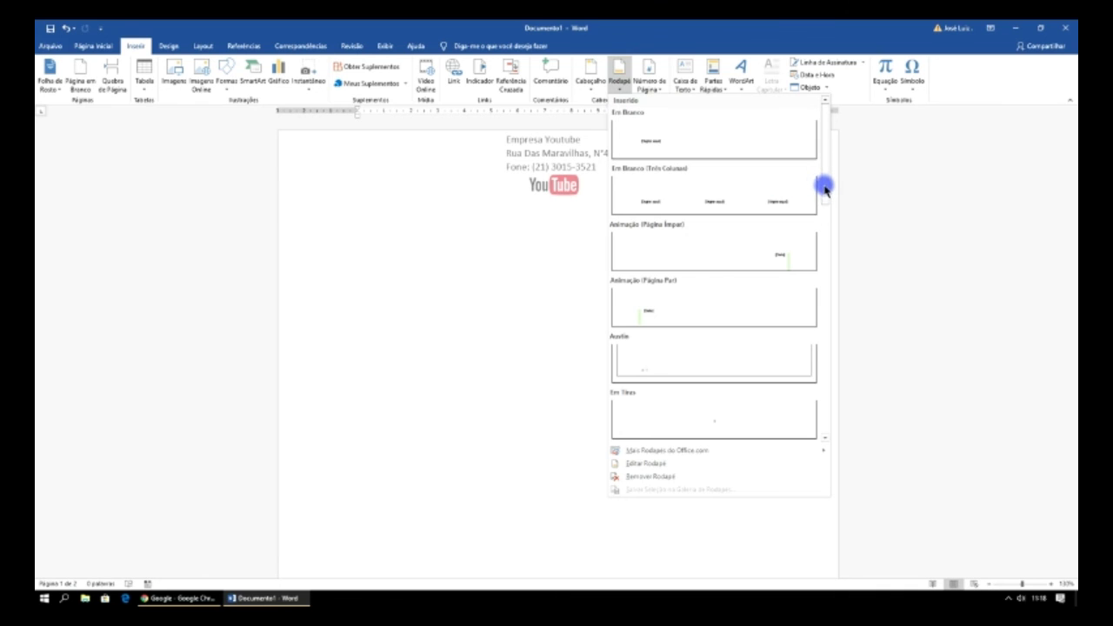
left_click_drag(825, 190, 825, 229)
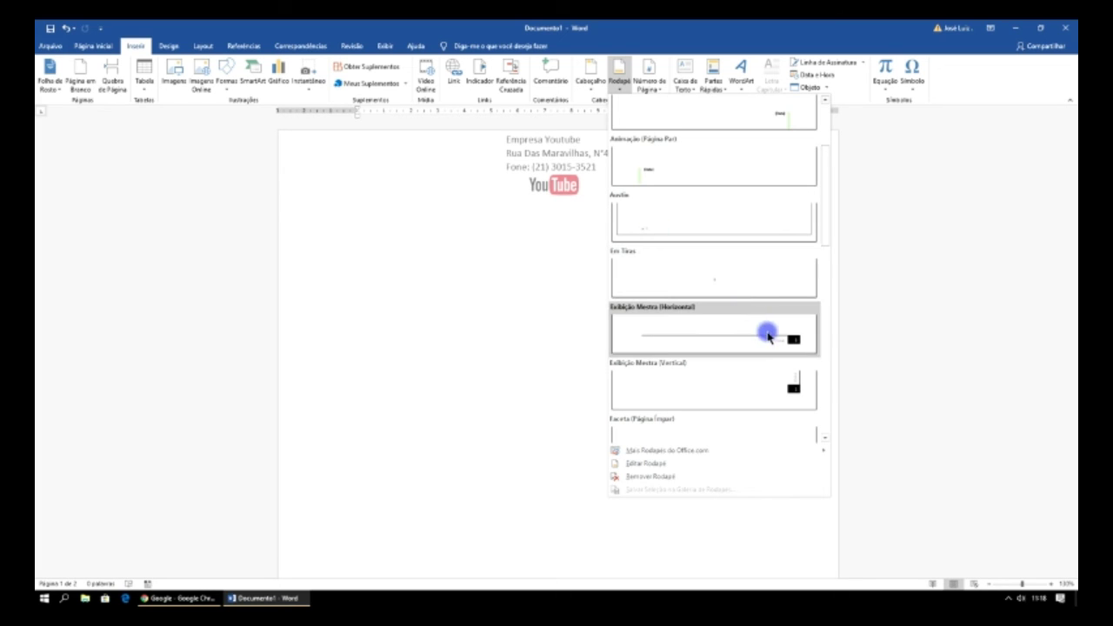
left_click_drag(826, 229, 824, 238)
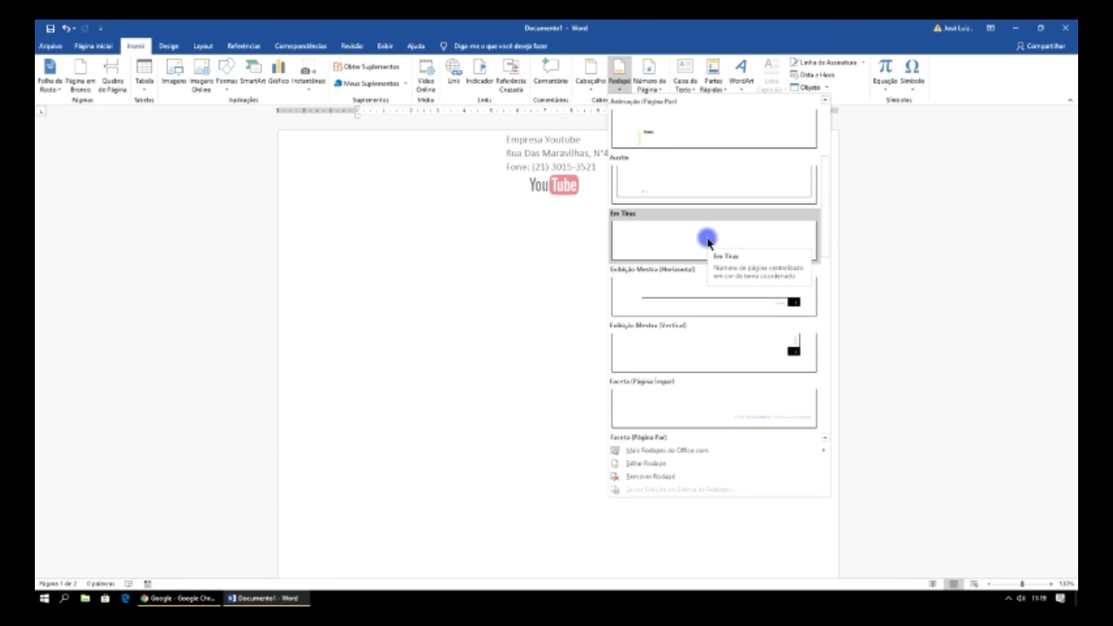
left_click(706, 242)
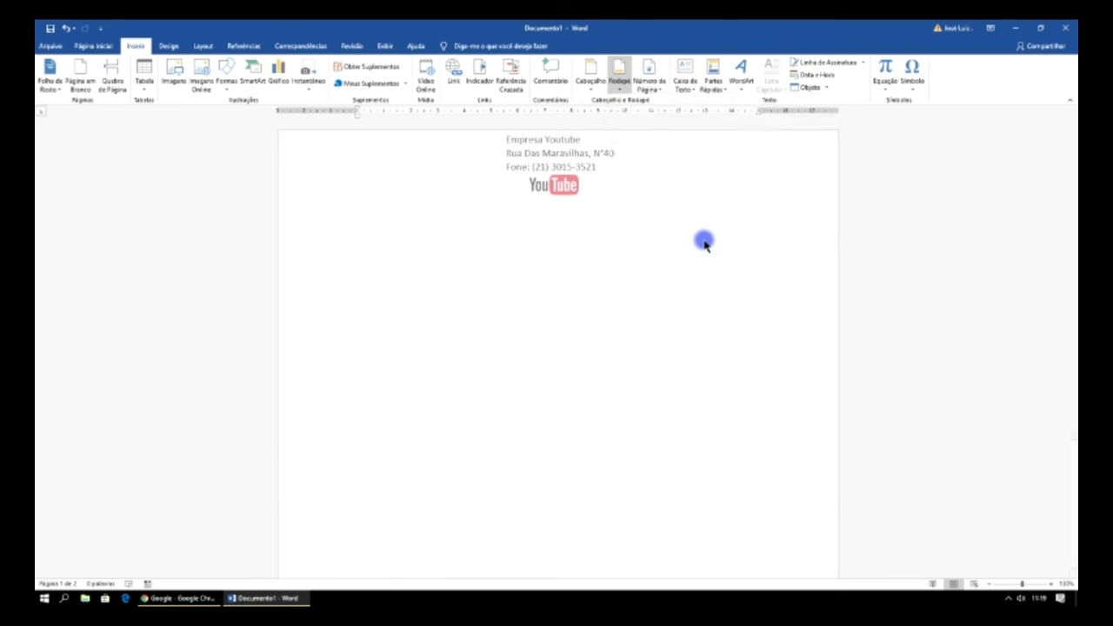
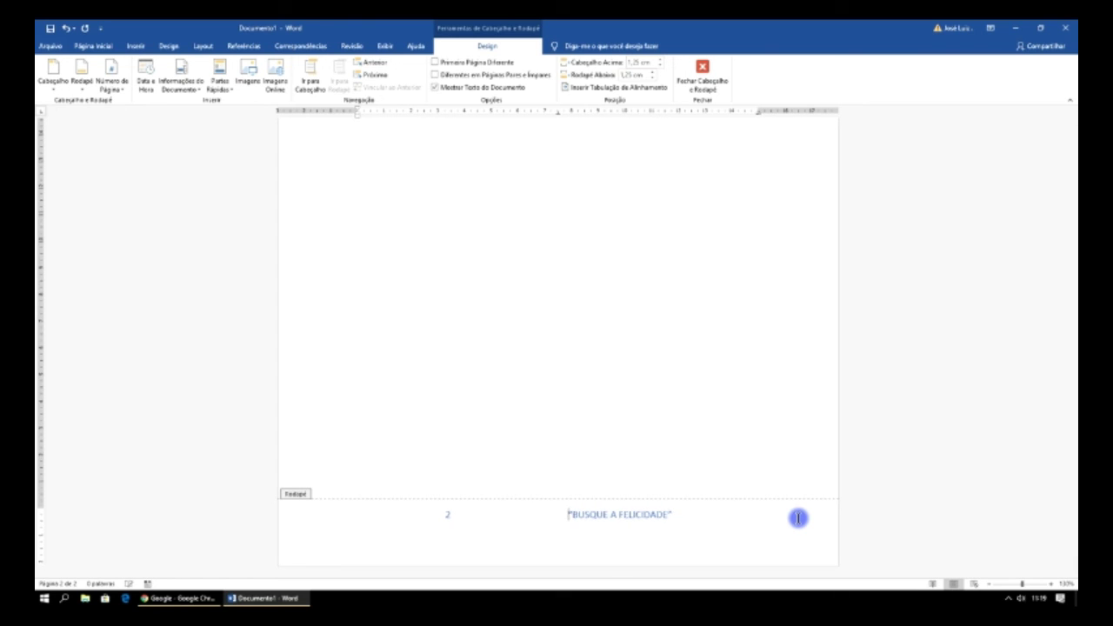
- Remove an extra space from the page-2 footer and right-align the '2 BUSQUE A FELICIDADE' line
key("BackSpace")
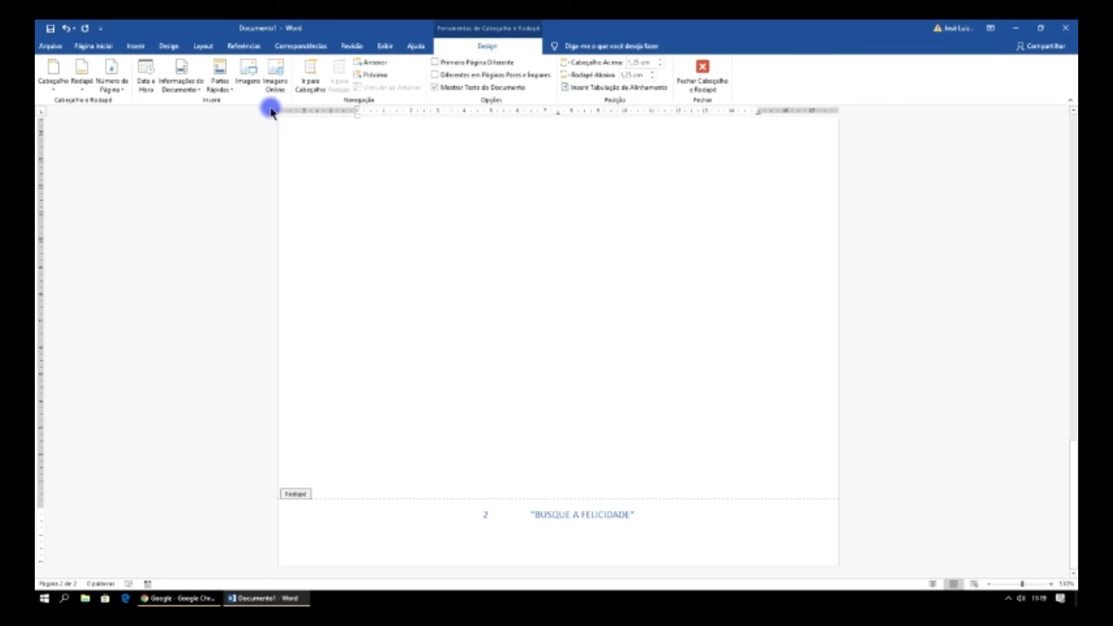
left_click(51, 46)
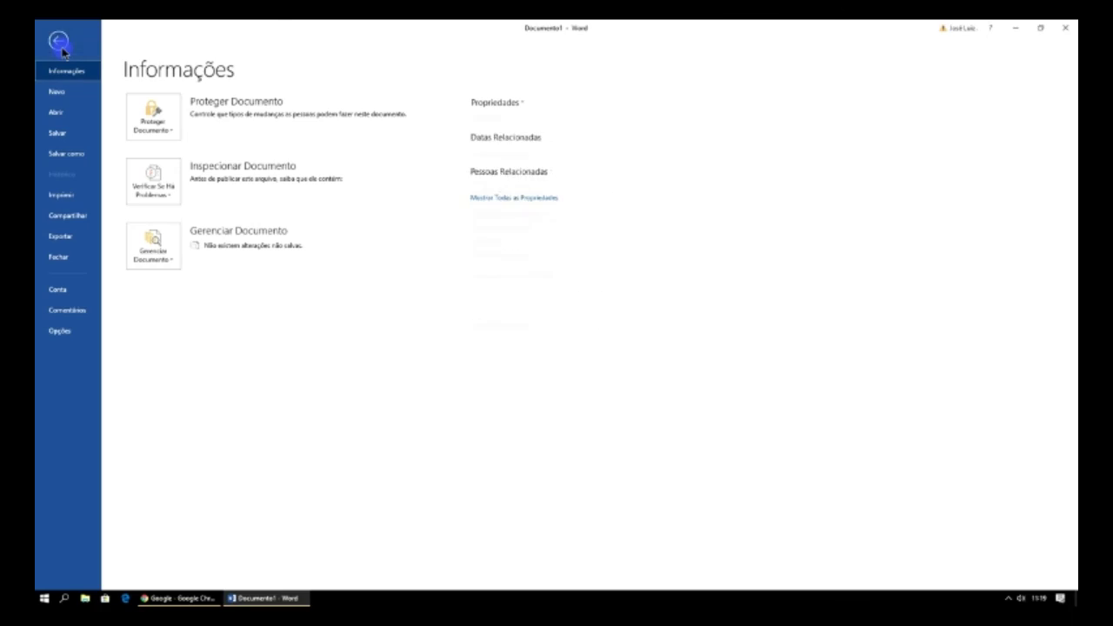
left_click(54, 39)
left_click(87, 49)
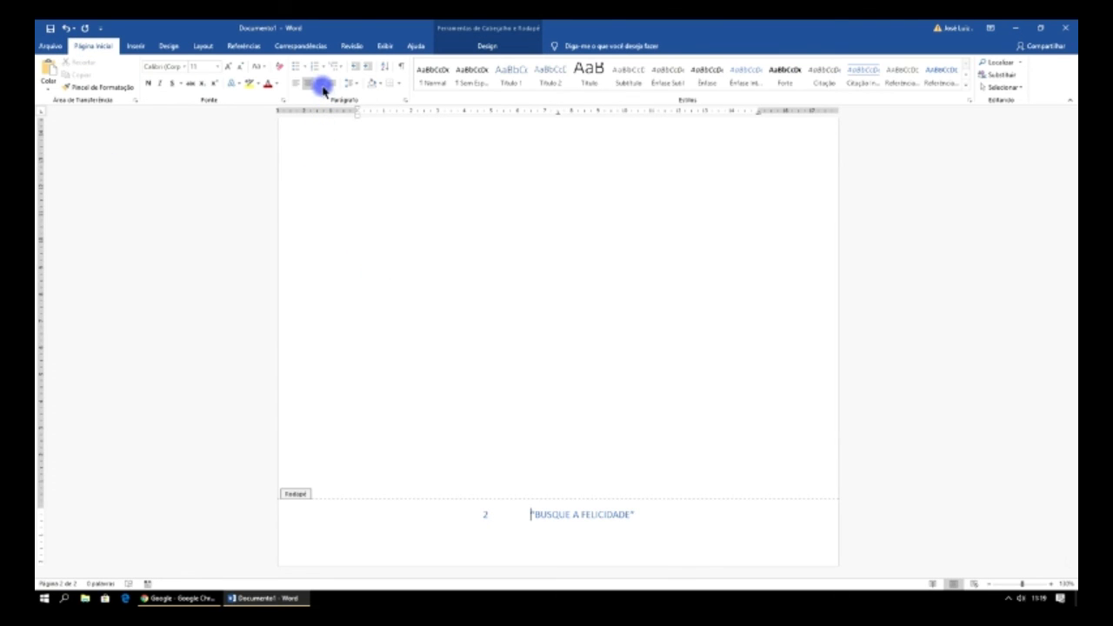
left_click(322, 87)
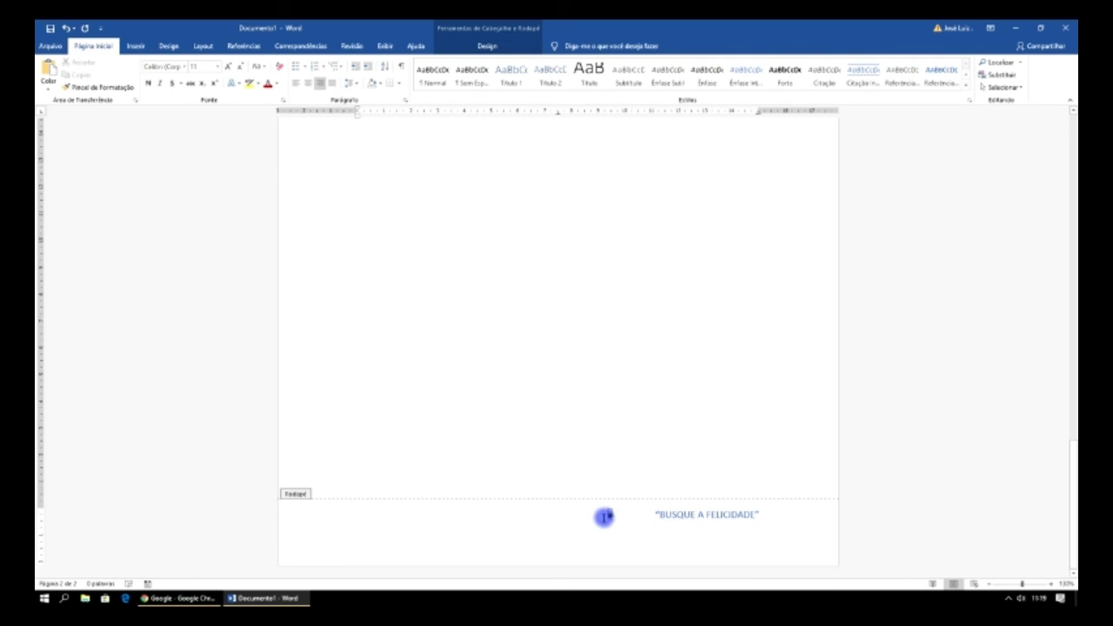
left_click(602, 515)
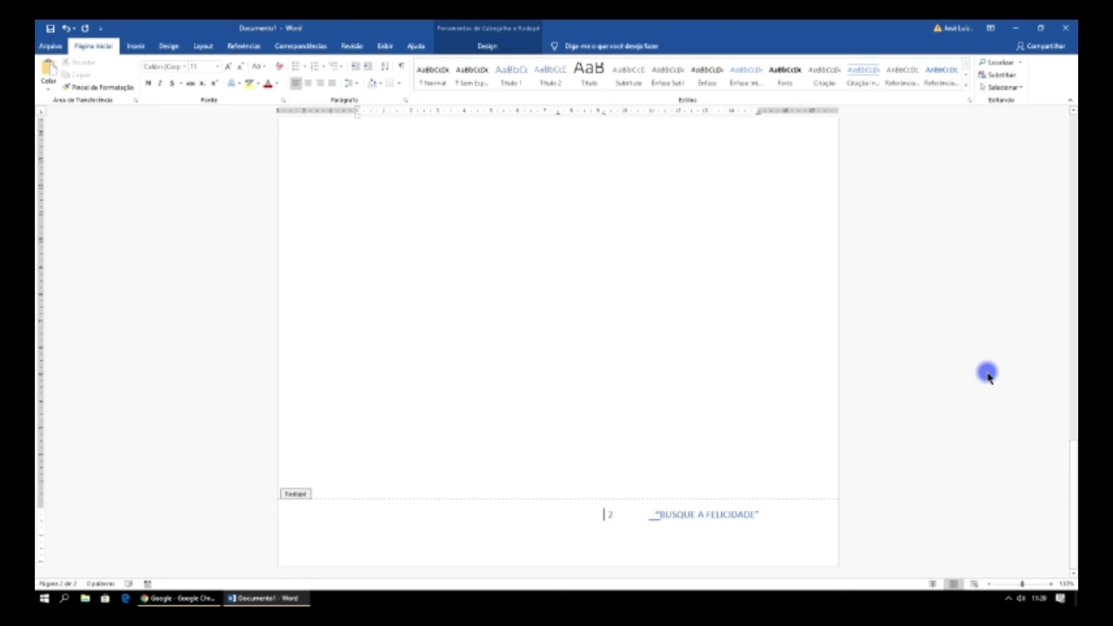
- Separate footer number 2 from 'BUSQUE A FELICIDADE' with a tab, keeping both on one line
key("BackSpace")
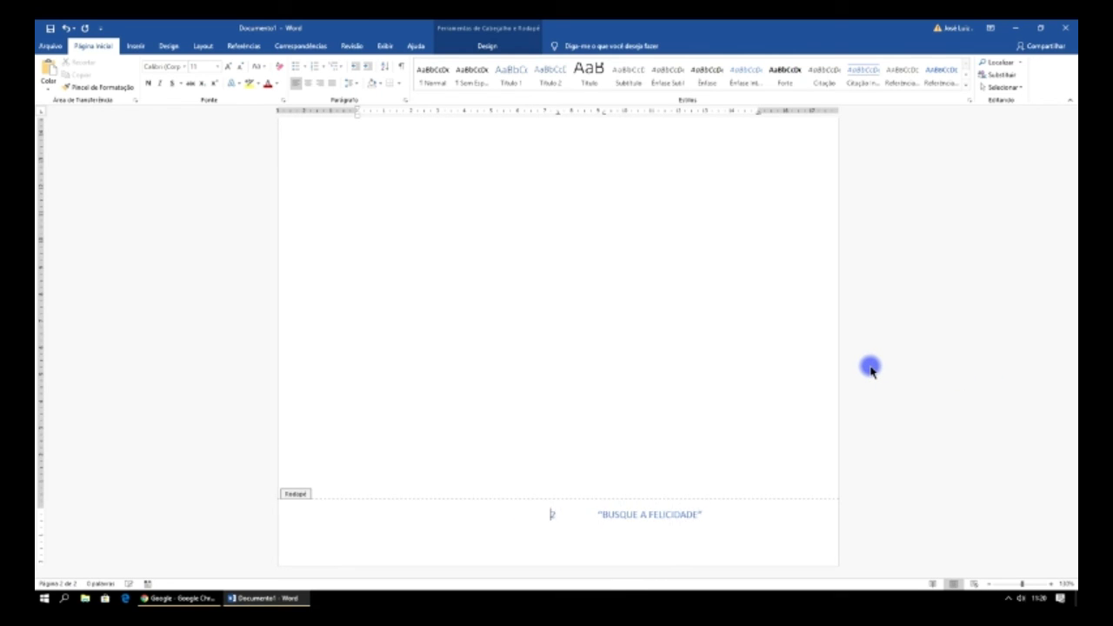
left_click(602, 513, "shift")
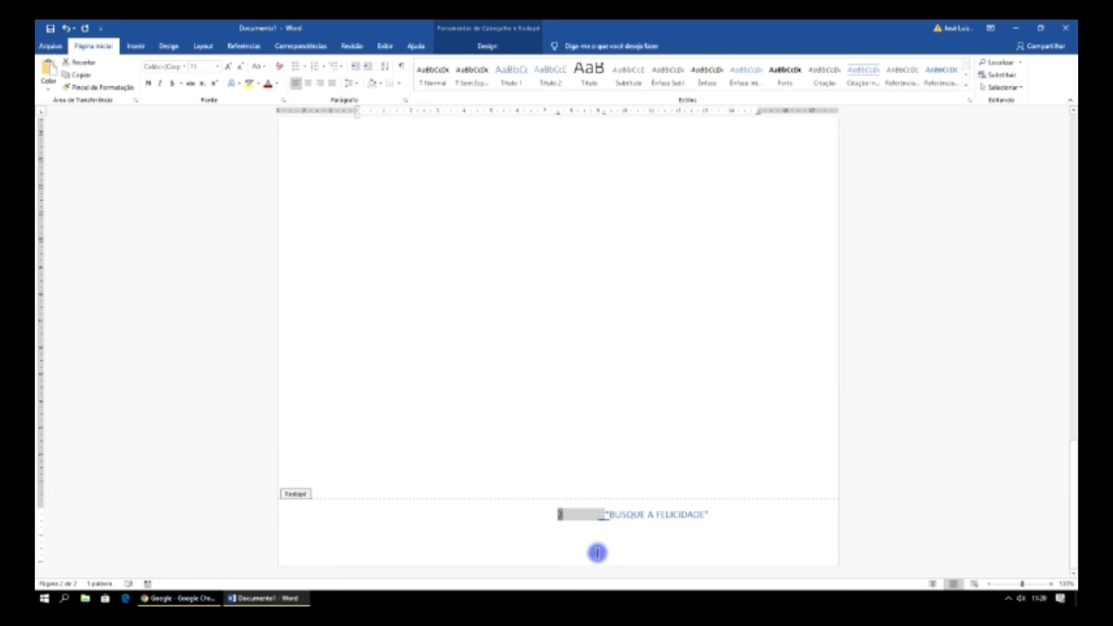
left_click(600, 525)
left_click(602, 514, "shift")
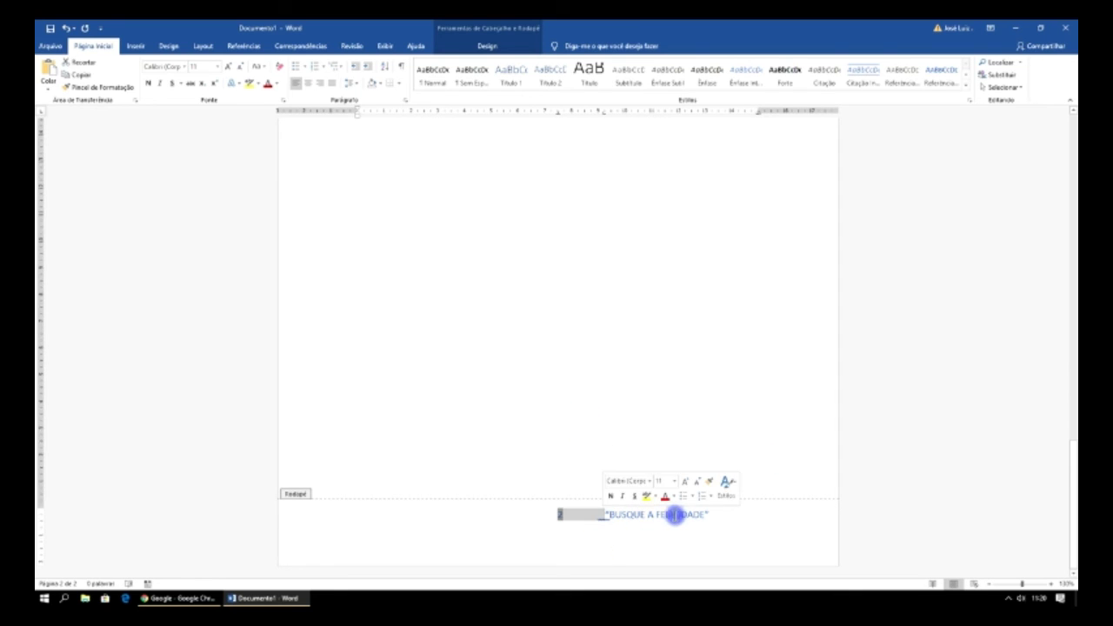
left_click(604, 514)
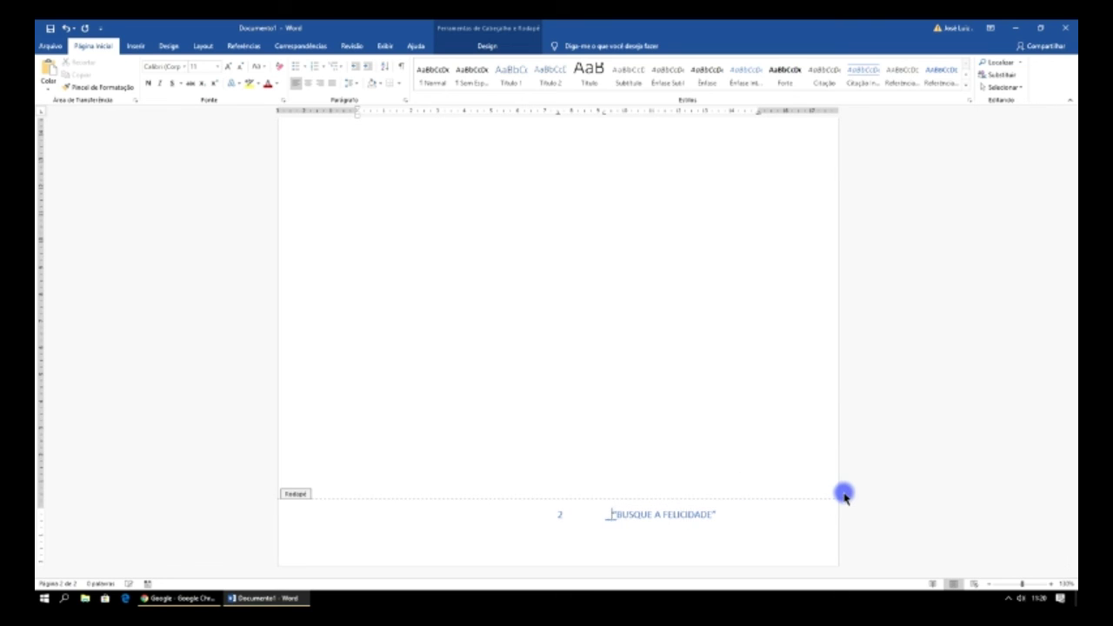
key("Tab")
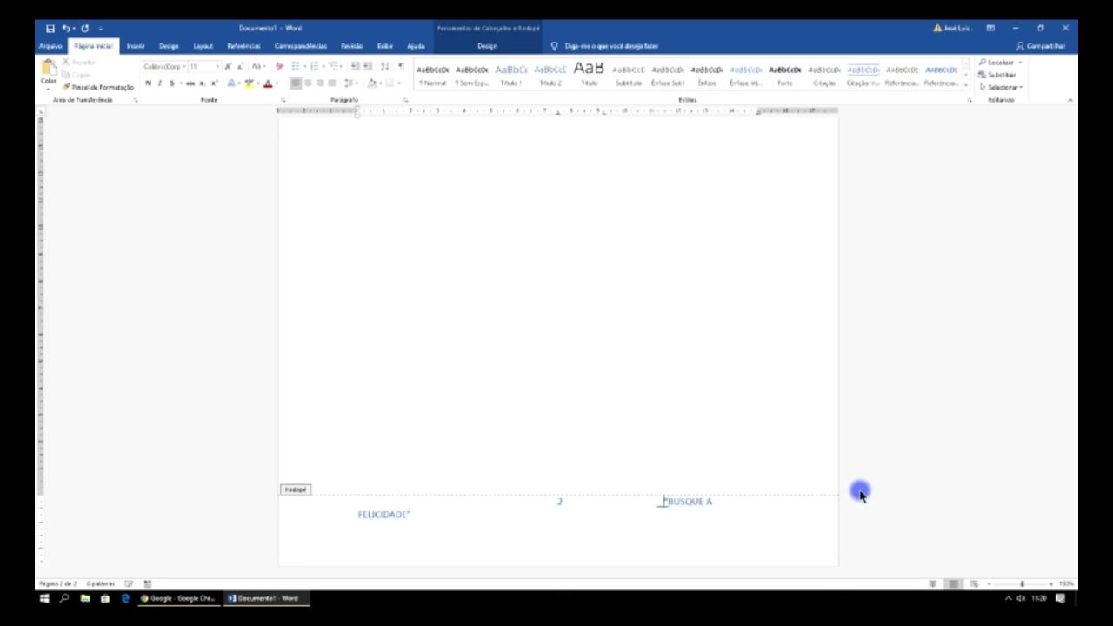
key("BackSpace")
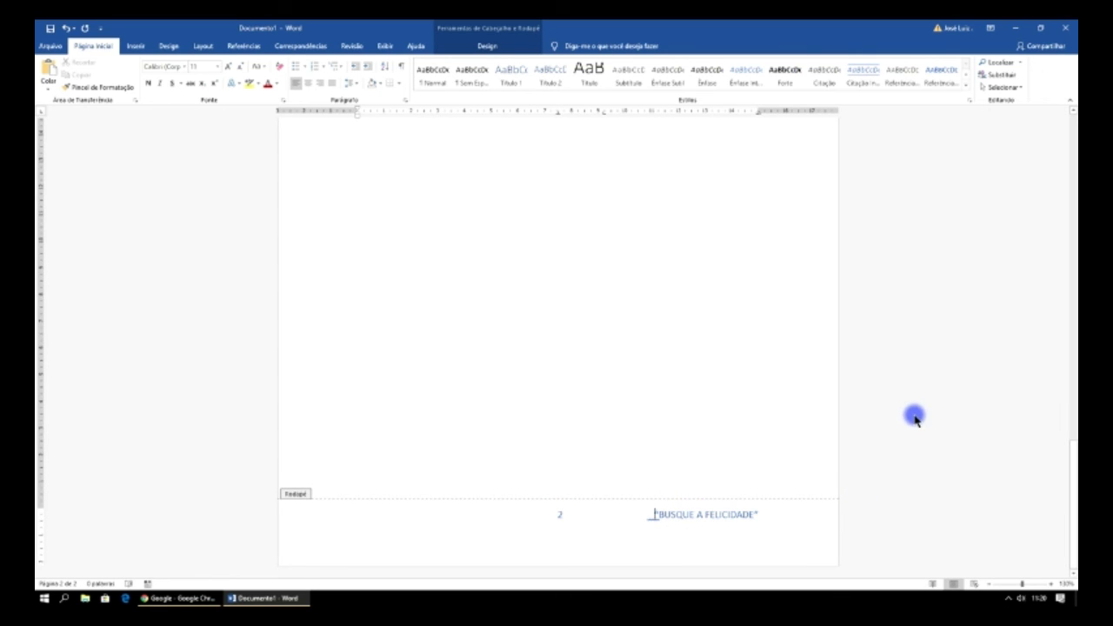
scroll(696, 435, "up", 3)
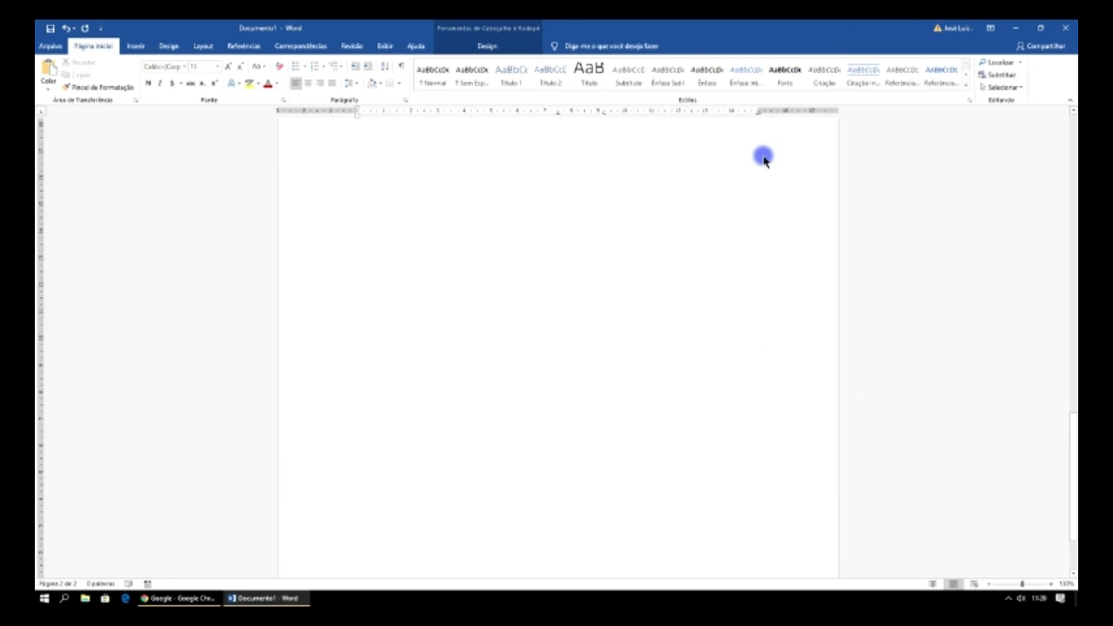
- Ignore once the spelling warning on page 1's 'BUSQUE A FELICIDADE' footer motto
scroll(748, 170, "down", 3)
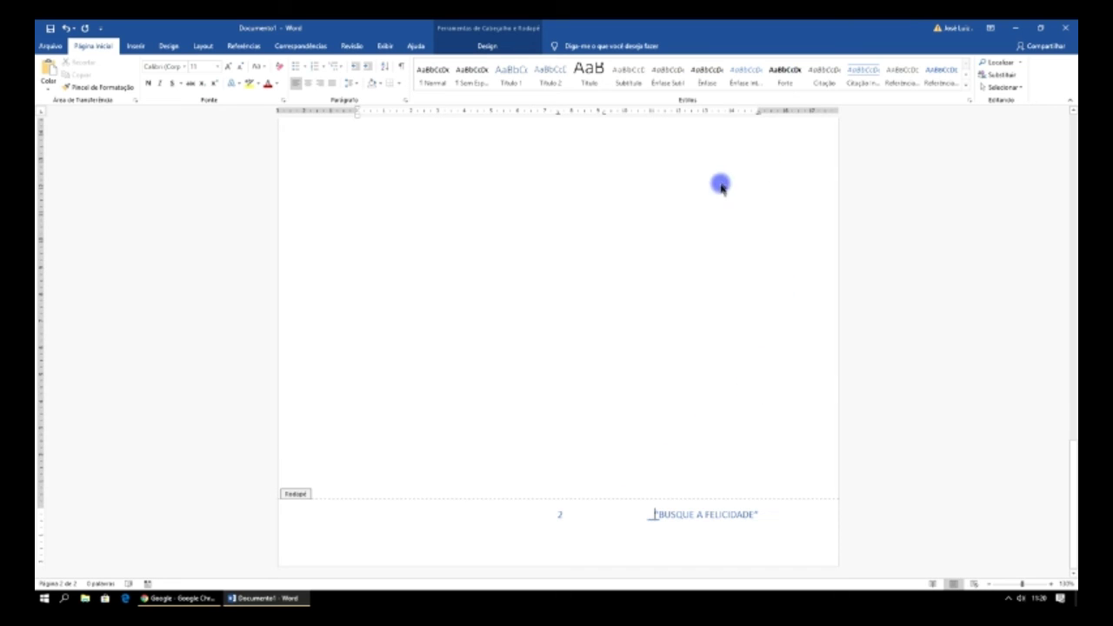
double_click(743, 347)
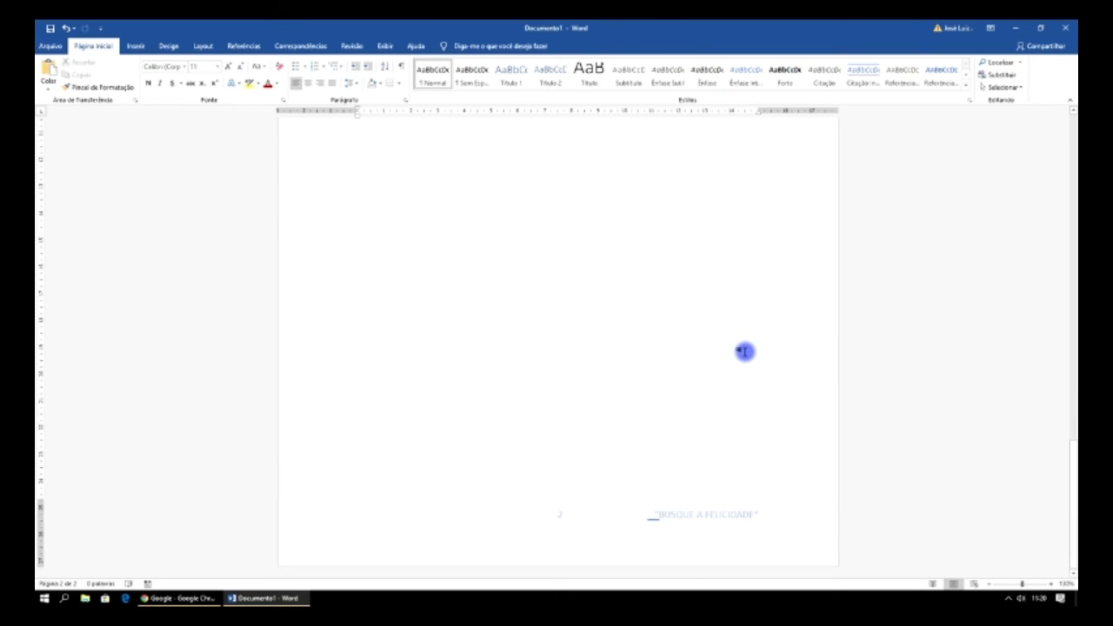
scroll(743, 351, "up", 3)
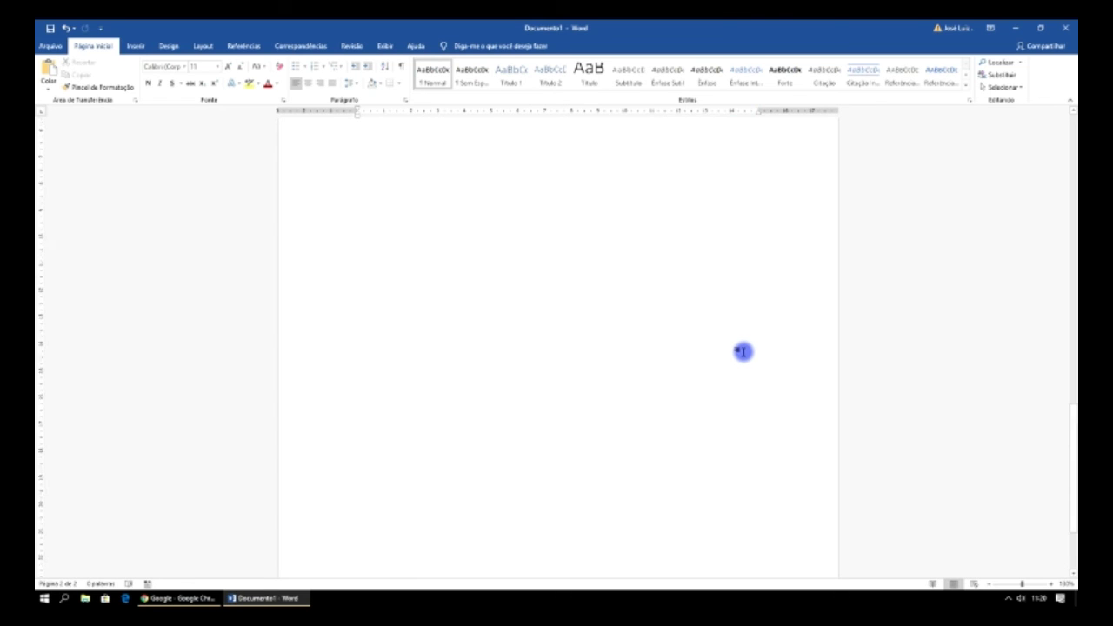
scroll(743, 351, "up", 2)
scroll(744, 357, "up", 5)
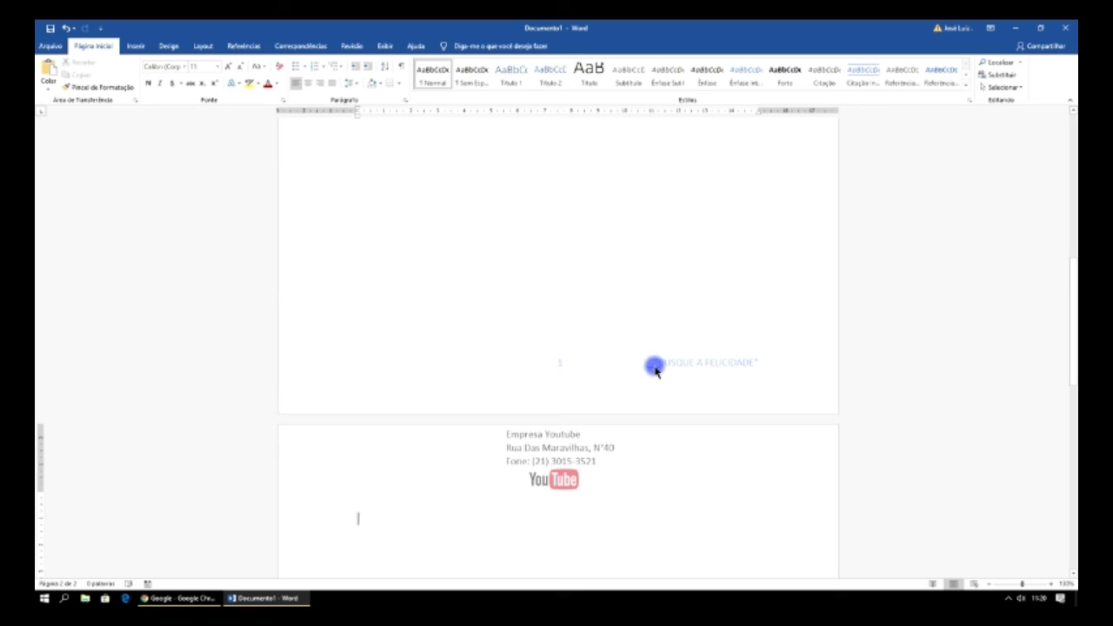
double_click(654, 366)
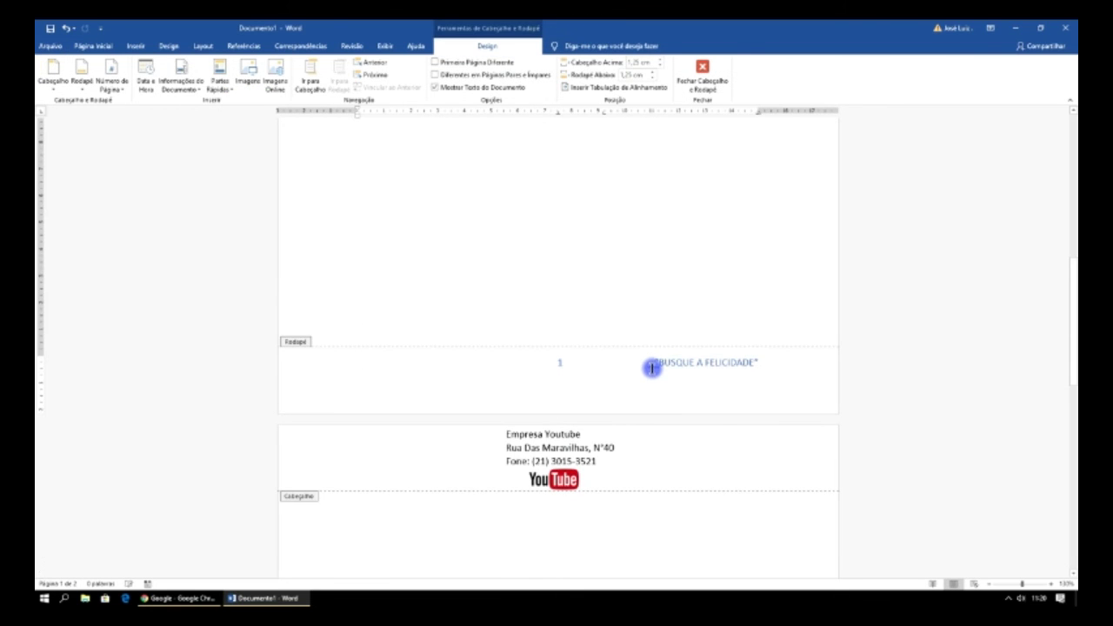
right_click(652, 366)
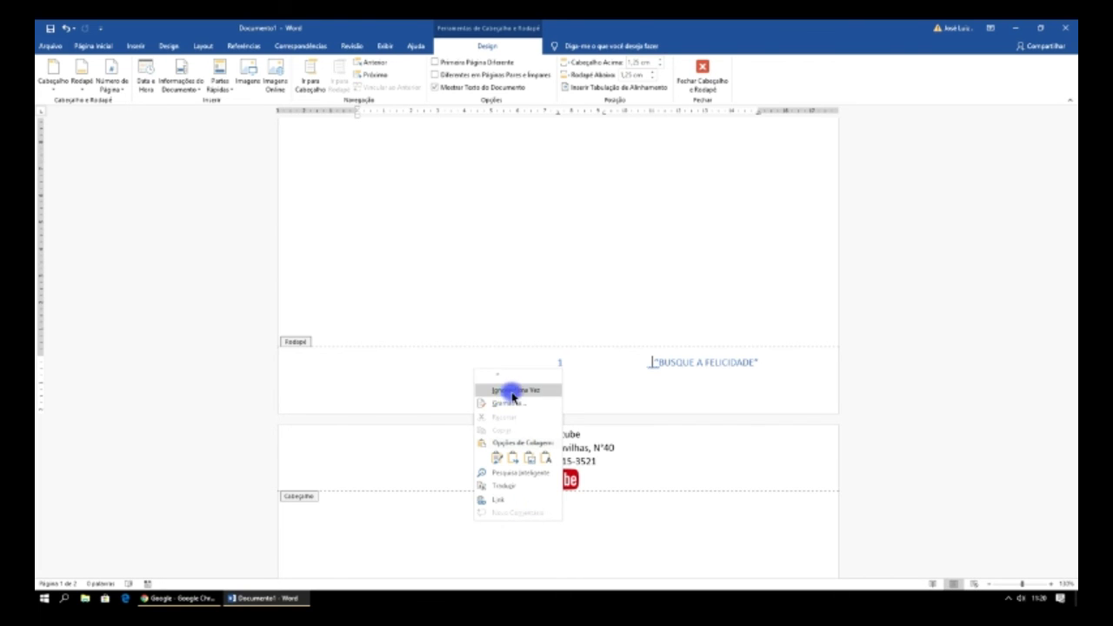
left_click(512, 393)
- Close header and footer editing to return to the document body
scroll(847, 382, "down", 3)
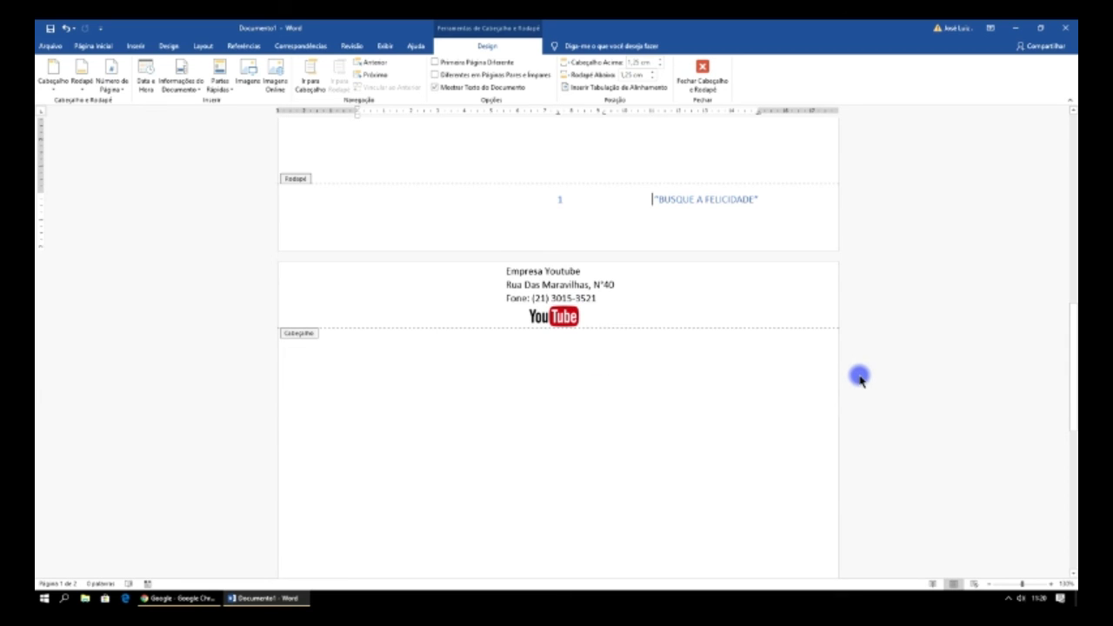
scroll(837, 373, "up", 3)
scroll(609, 361, "down", 3)
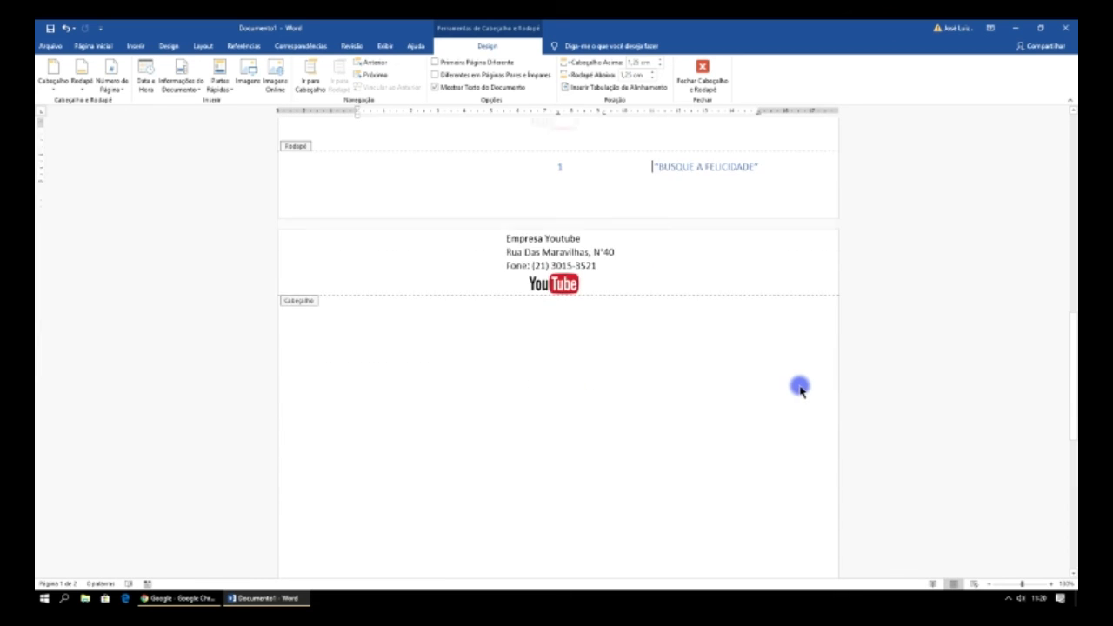
scroll(800, 385, "down", 4)
scroll(805, 385, "down", 3)
scroll(751, 442, "up", 3)
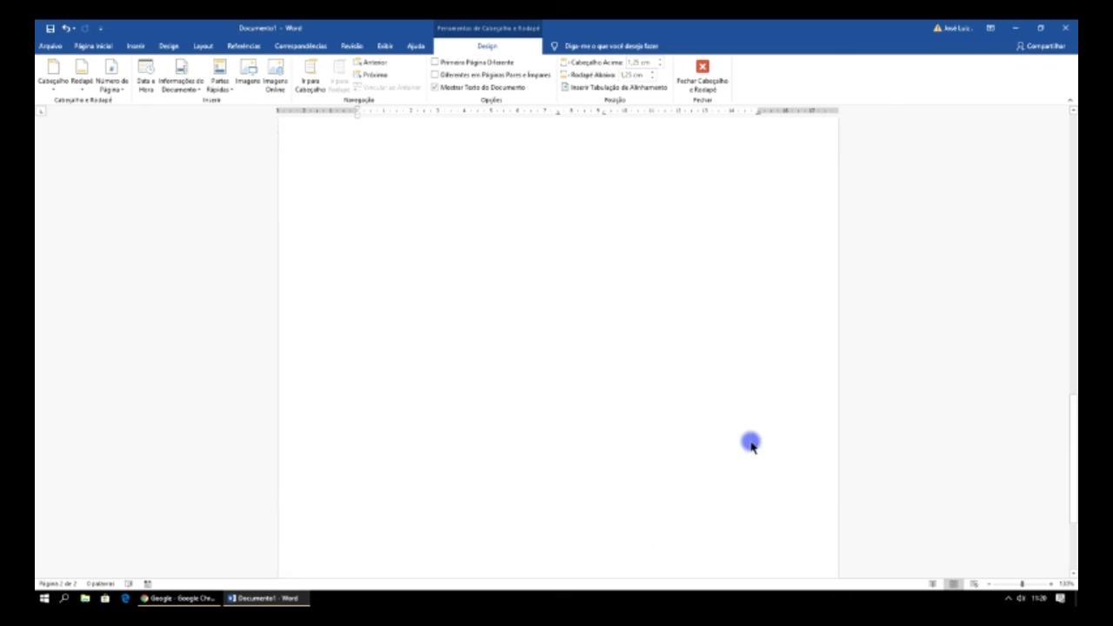
scroll(731, 265, "up", 5)
scroll(711, 201, "up", 5)
scroll(696, 144, "up", 3)
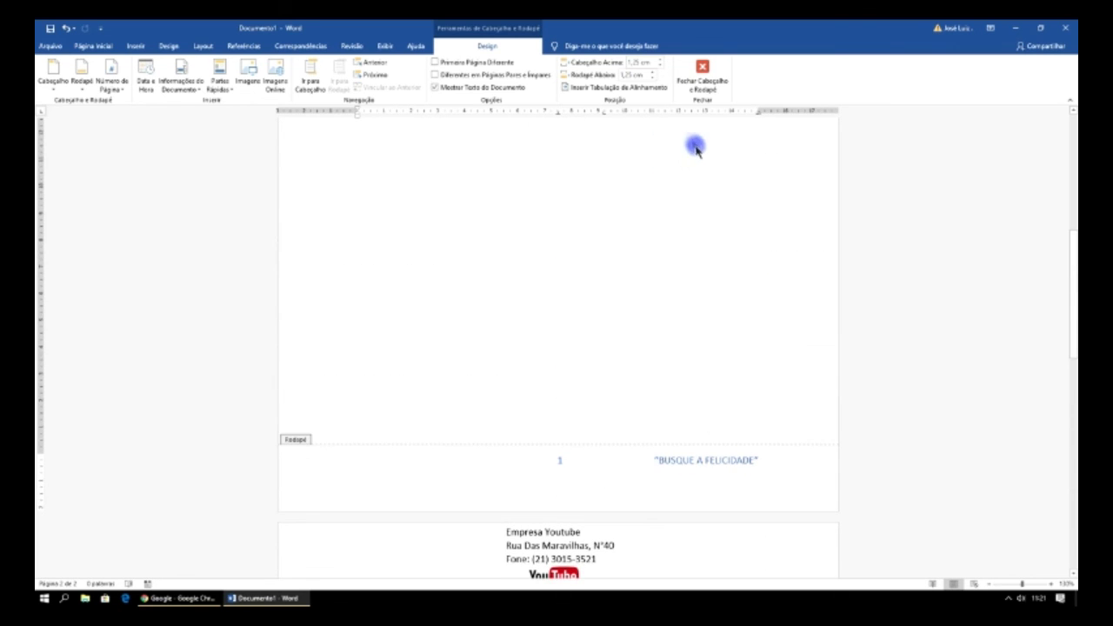
left_click(702, 70)
- Add empty lines until the text reaches the bottom of page 2
scroll(799, 345, "down", 2)
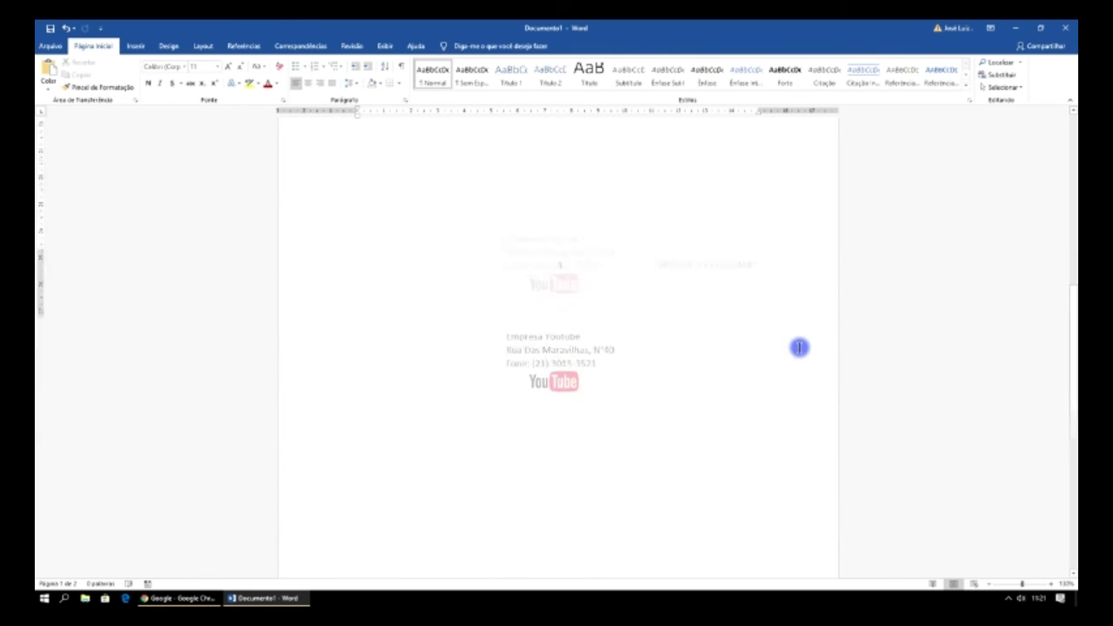
scroll(799, 344, "down", 3)
scroll(802, 344, "down", 3)
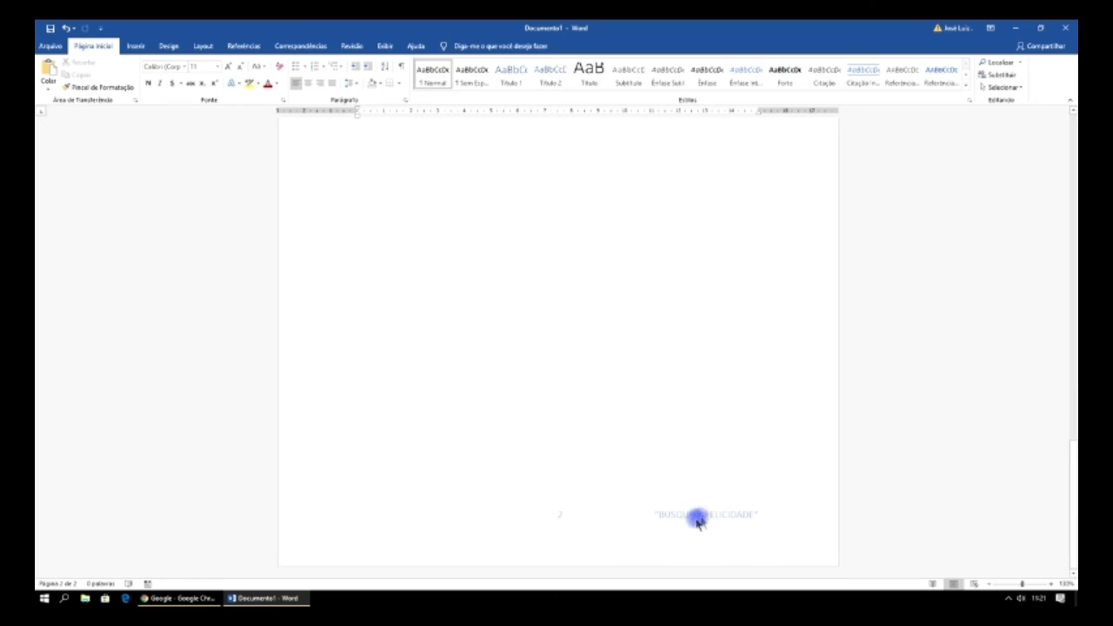
scroll(753, 477, "down", 4)
scroll(752, 477, "up", 4)
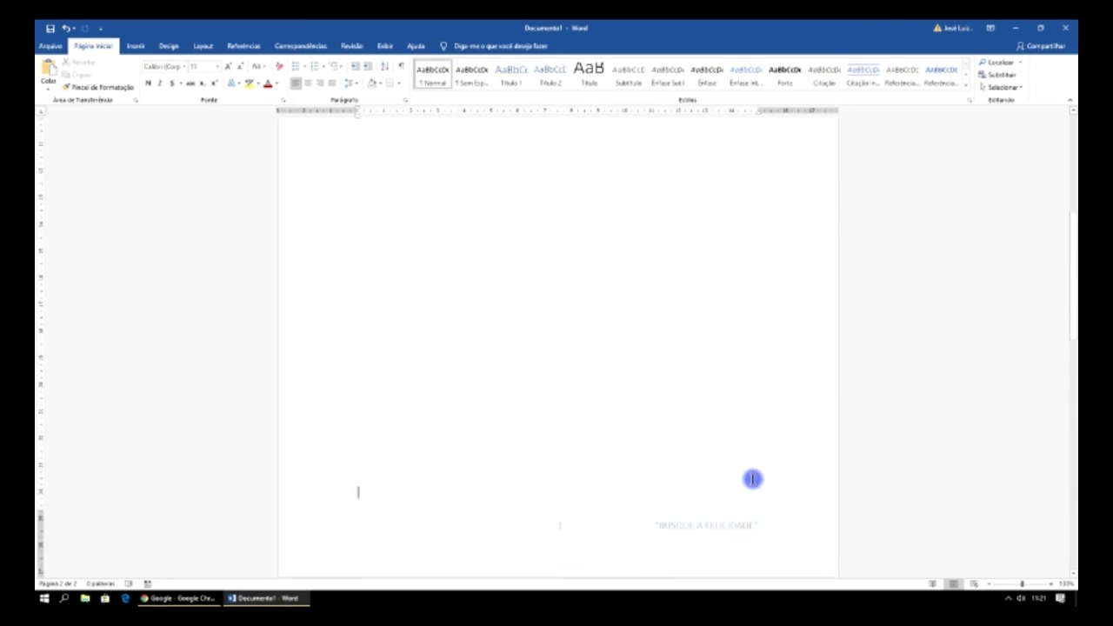
scroll(750, 464, "down", 5)
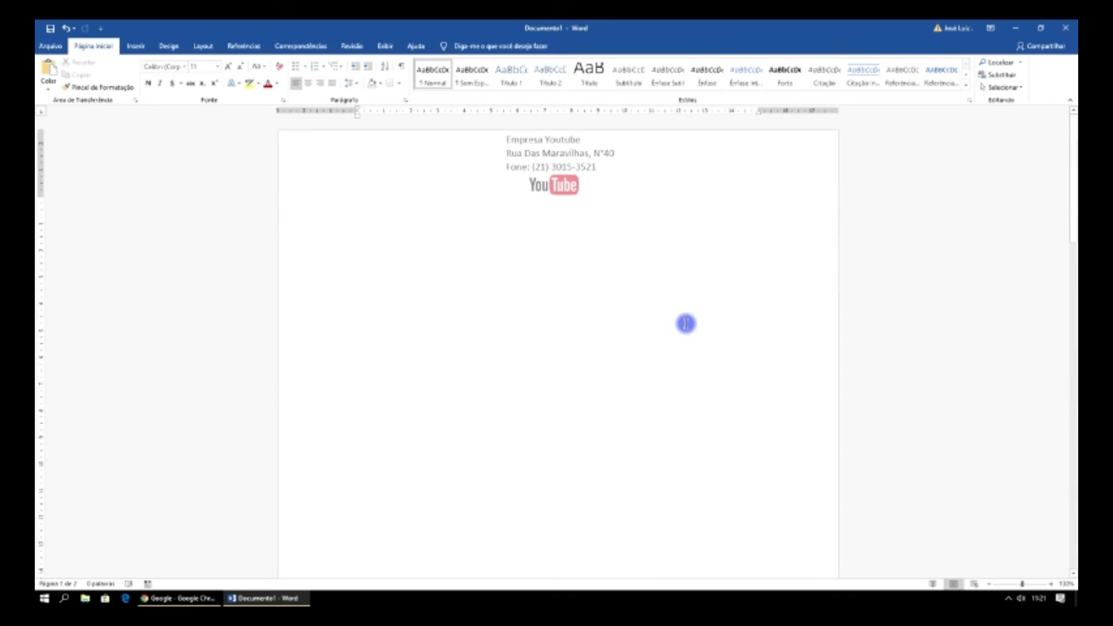
scroll(684, 318, "up", 3)
scroll(661, 287, "down", 3)
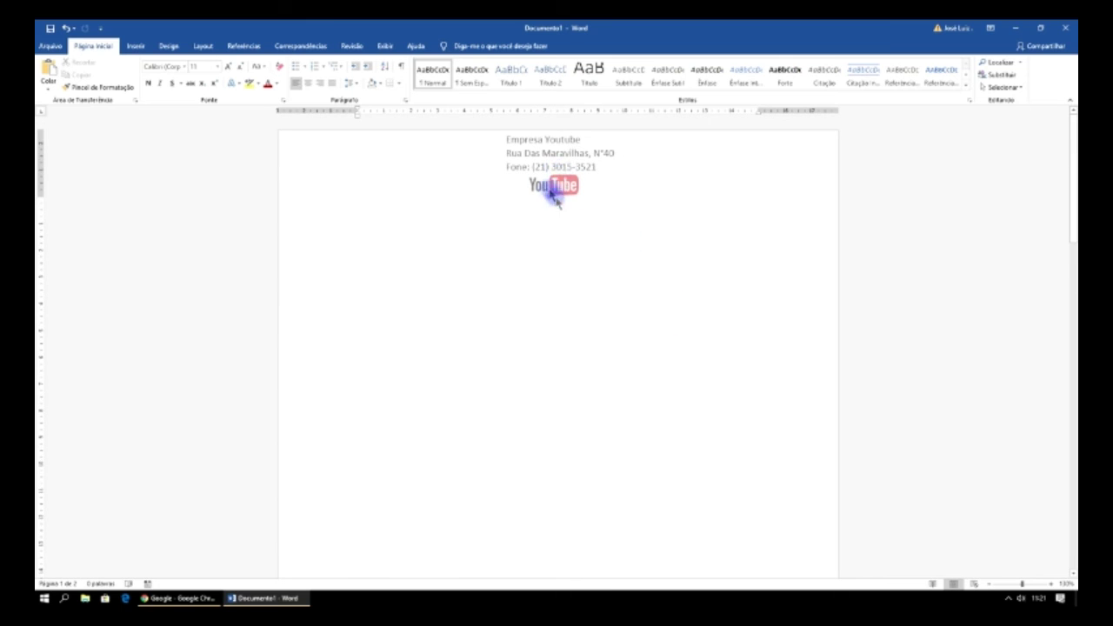
scroll(620, 286, "up", 5)
scroll(670, 321, "down", 2)
scroll(678, 278, "down", 2)
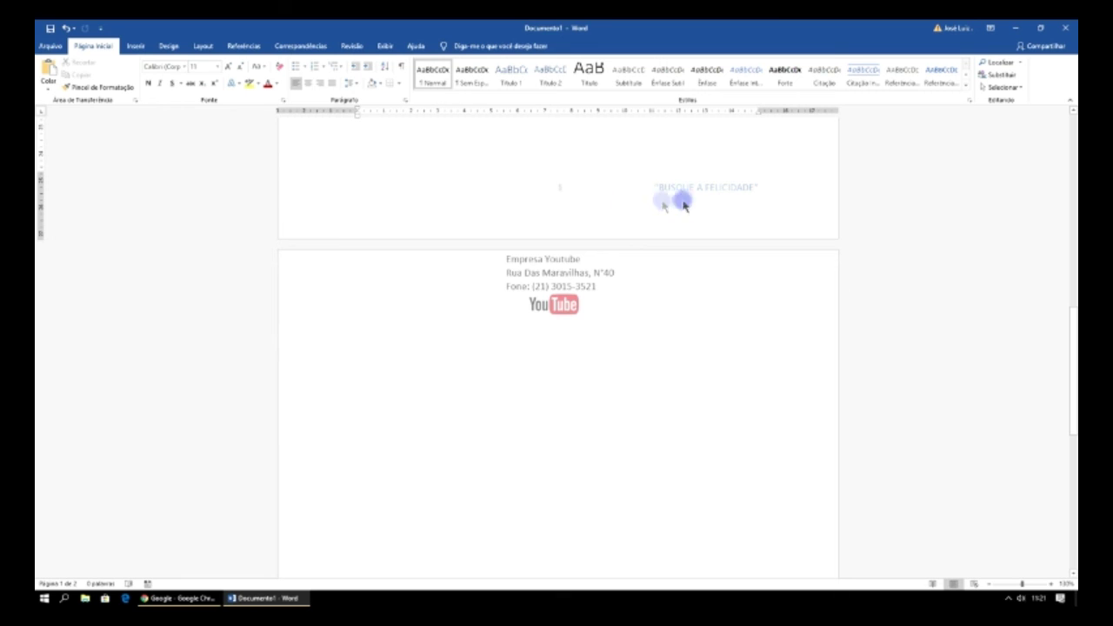
scroll(886, 361, "down", 4)
scroll(878, 358, "up", 5)
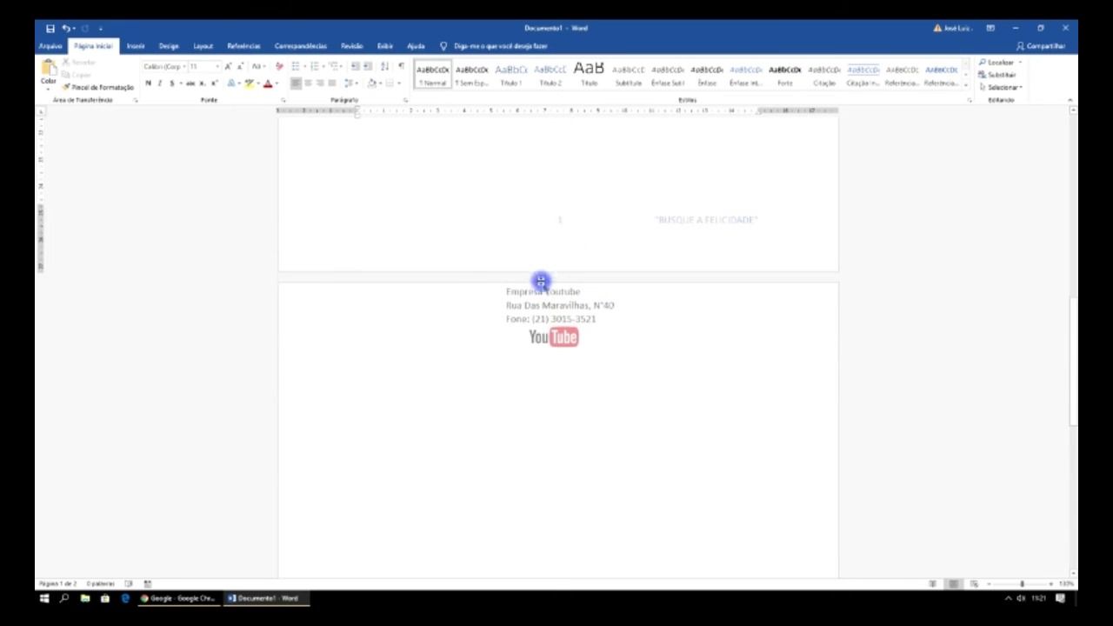
scroll(833, 346, "down", 3)
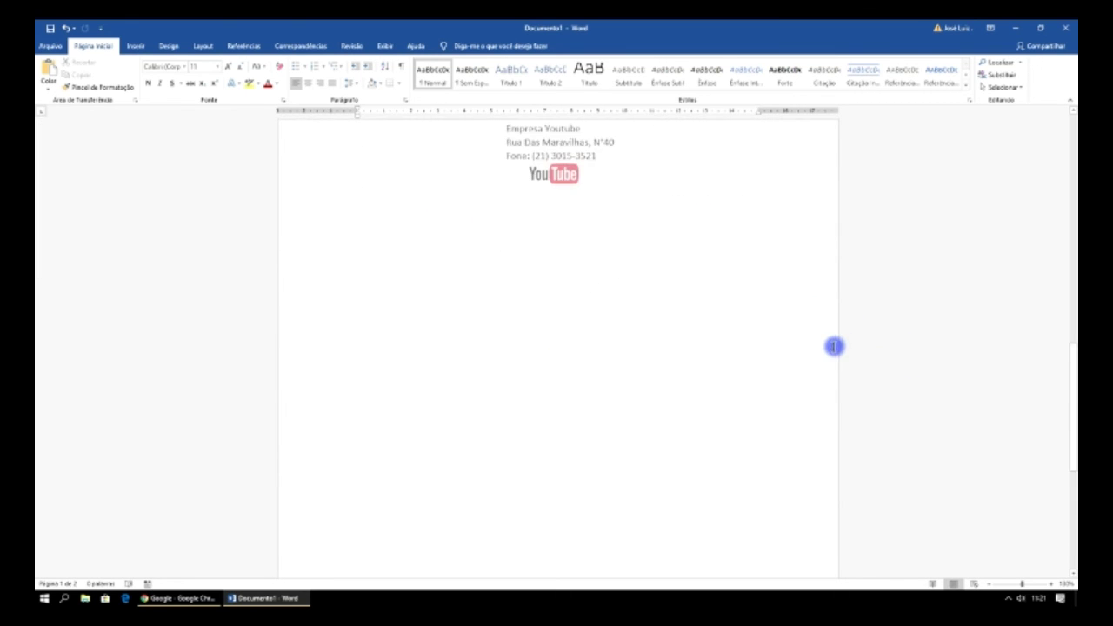
scroll(832, 346, "down", 4)
scroll(833, 346, "down", 2)
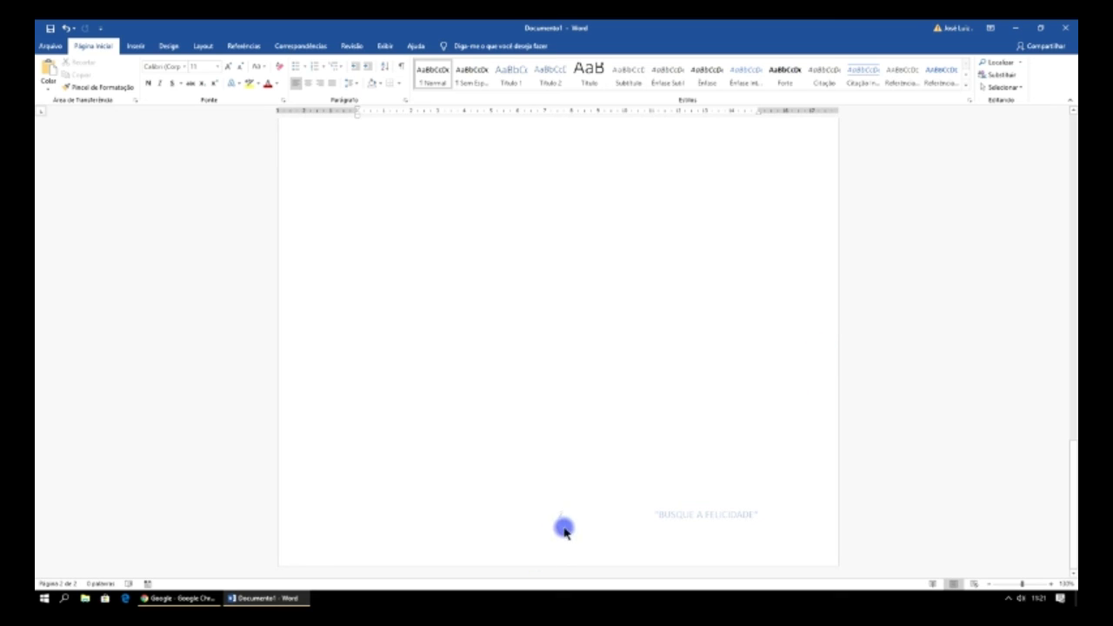
scroll(563, 447, "up", 5)
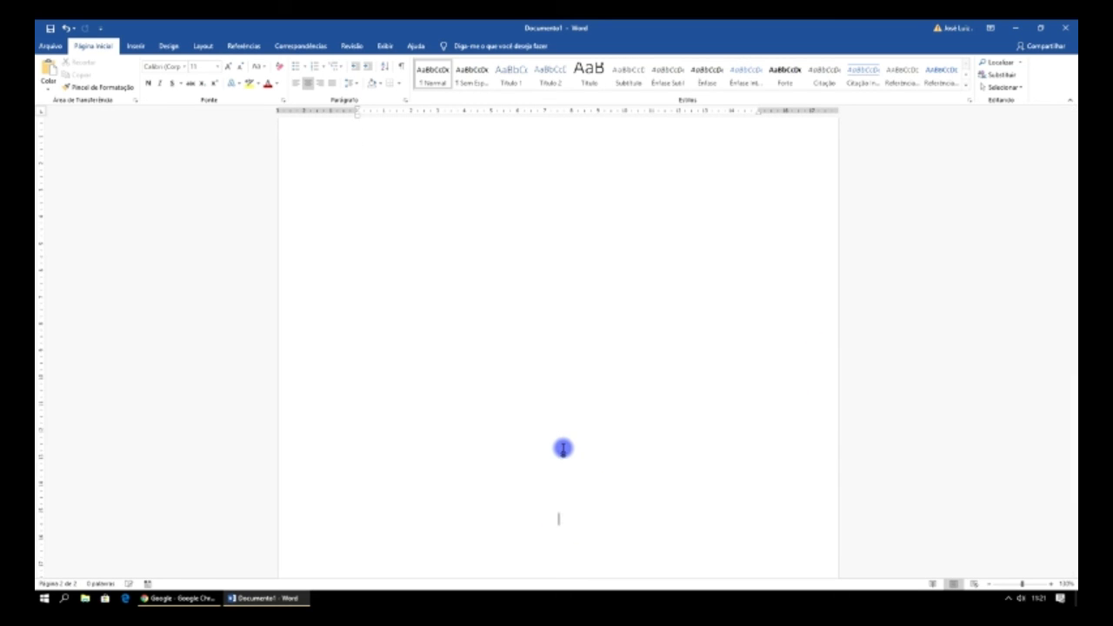
key("Return")
key("Return")
key("Return")
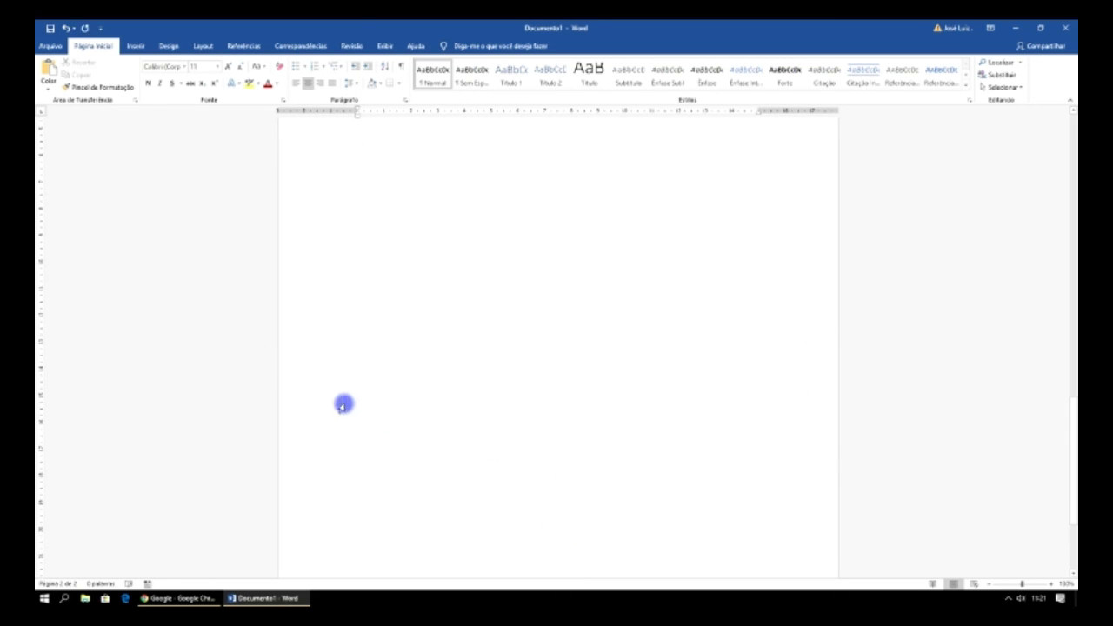
- Insert a blank page (Página em Branco) into the letterhead document
left_click(135, 45)
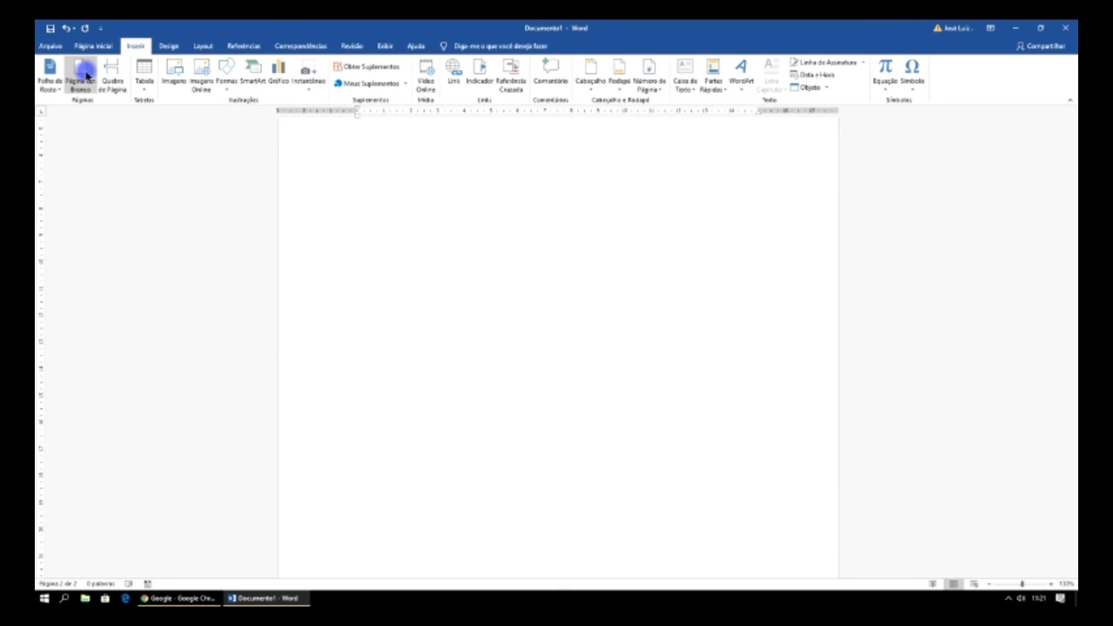
left_click(82, 73)
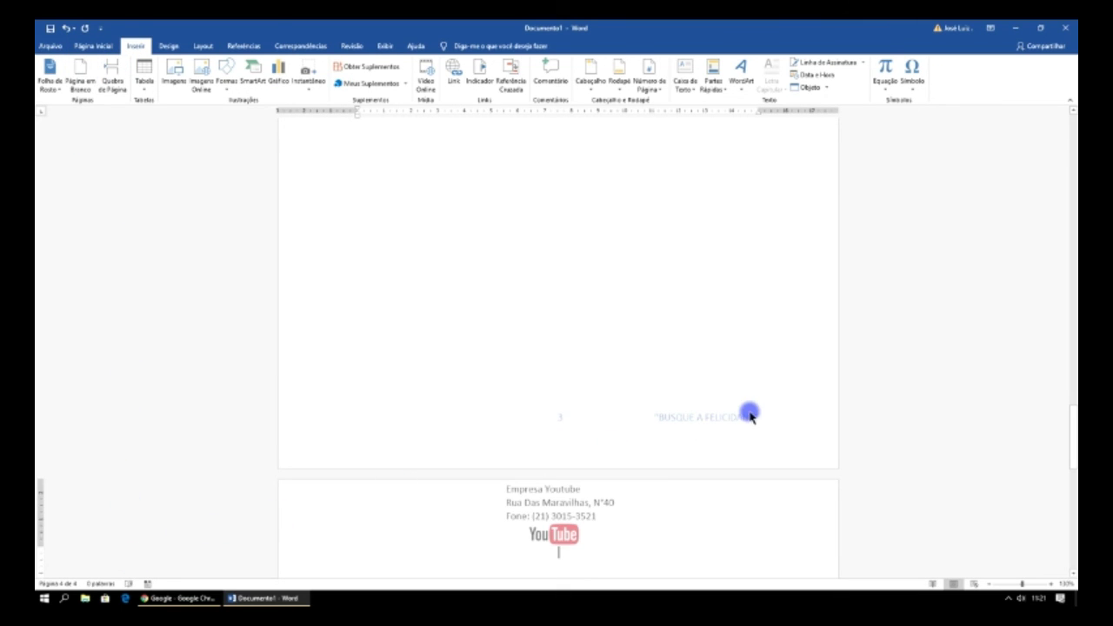
scroll(836, 398, "down", 2)
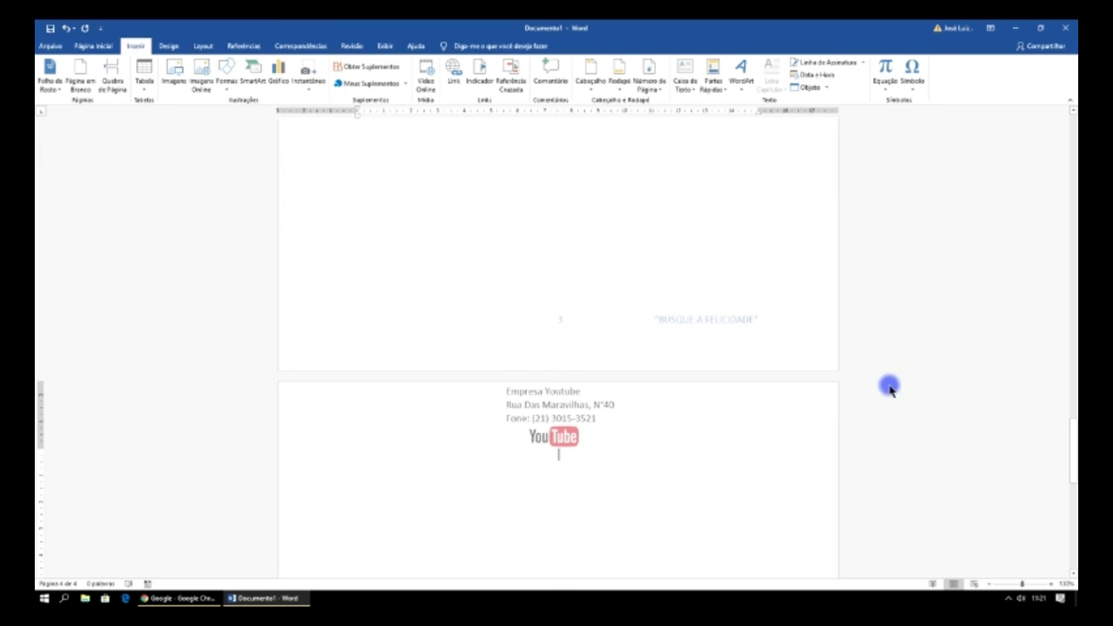
scroll(886, 388, "down", 2)
scroll(756, 390, "down", 3)
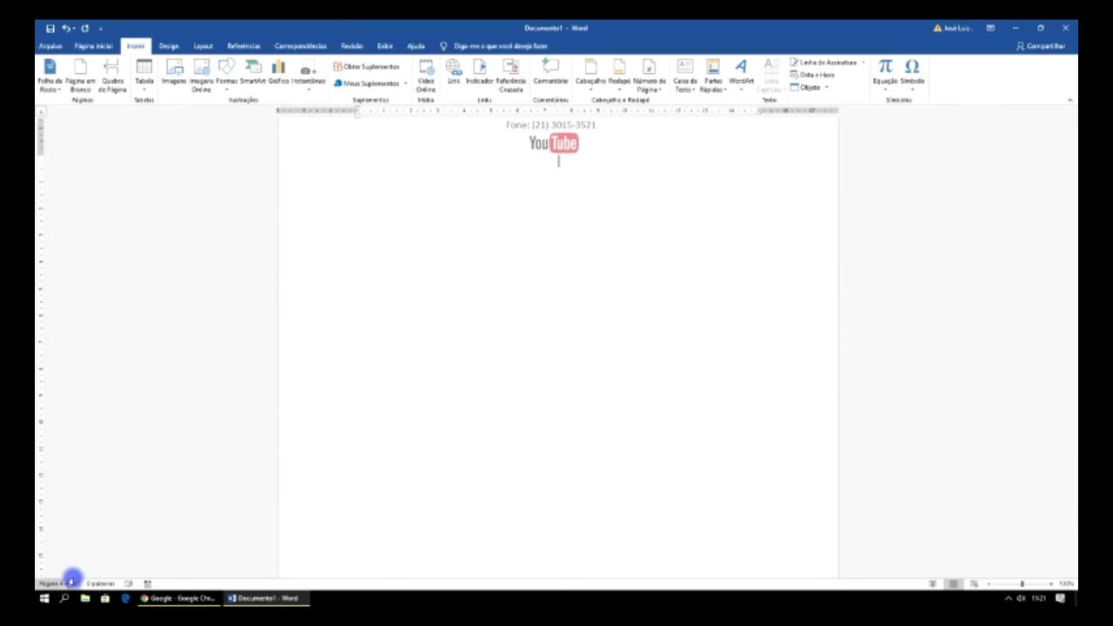
scroll(783, 397, "down", 2)
scroll(852, 395, "down", 1)
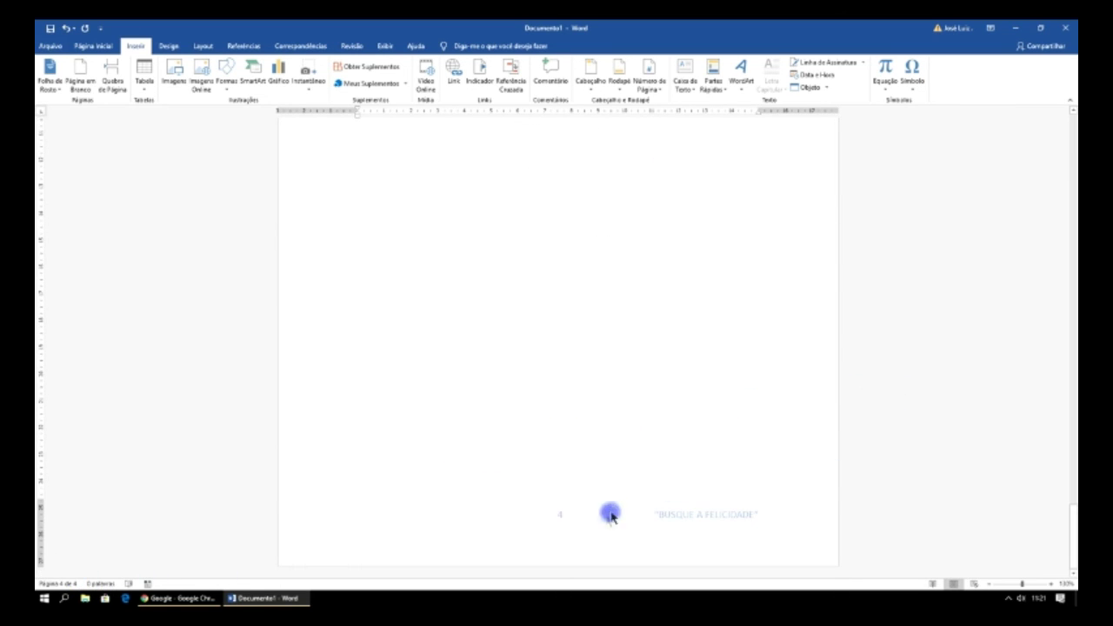
scroll(700, 492, "up", 4)
scroll(695, 469, "up", 3)
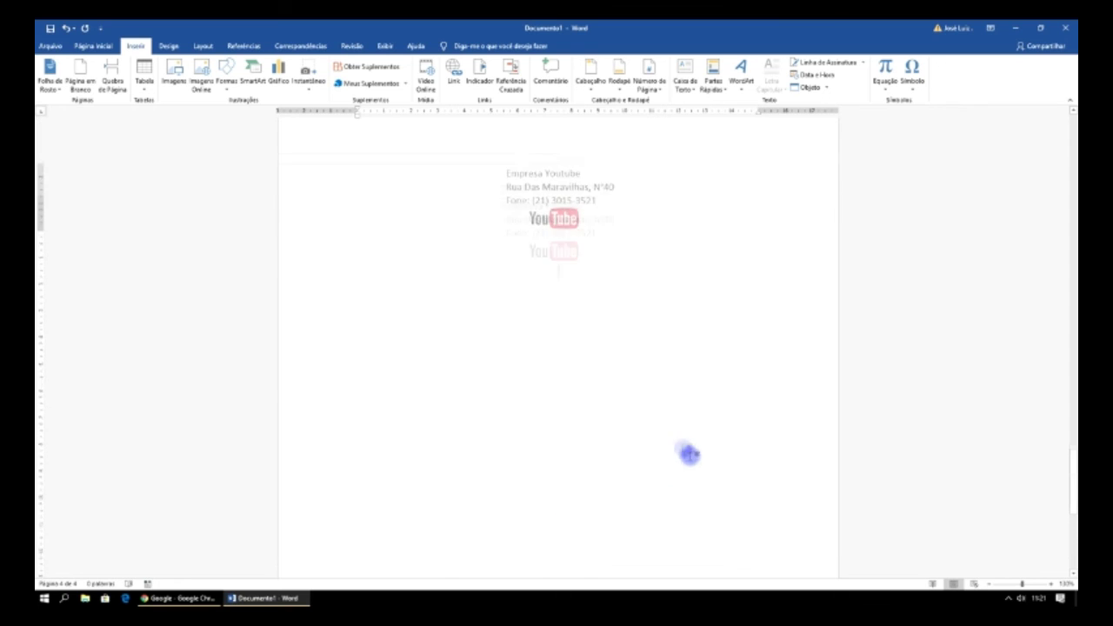
scroll(665, 435, "up", 3)
scroll(608, 378, "up", 1)
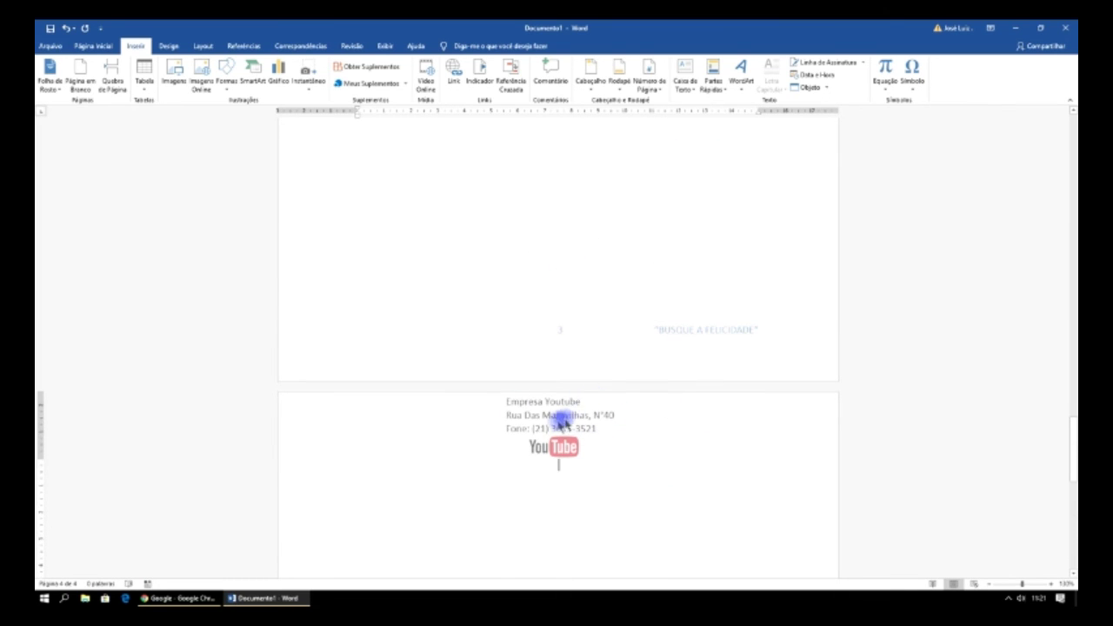
scroll(869, 357, "up", 5)
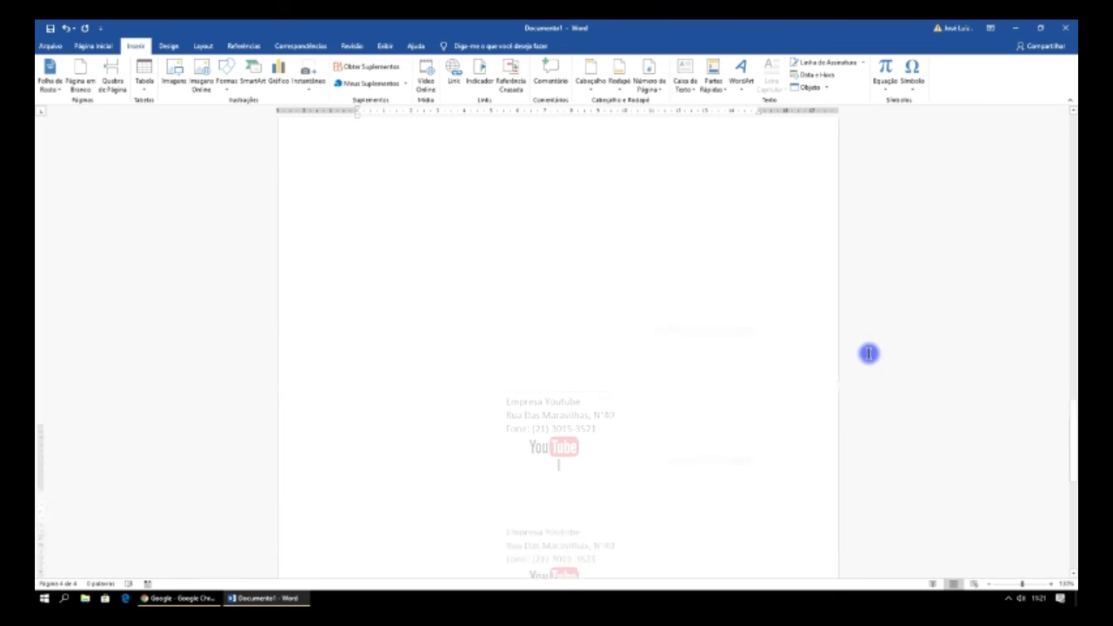
scroll(874, 360, "up", 5)
scroll(876, 364, "up", 3)
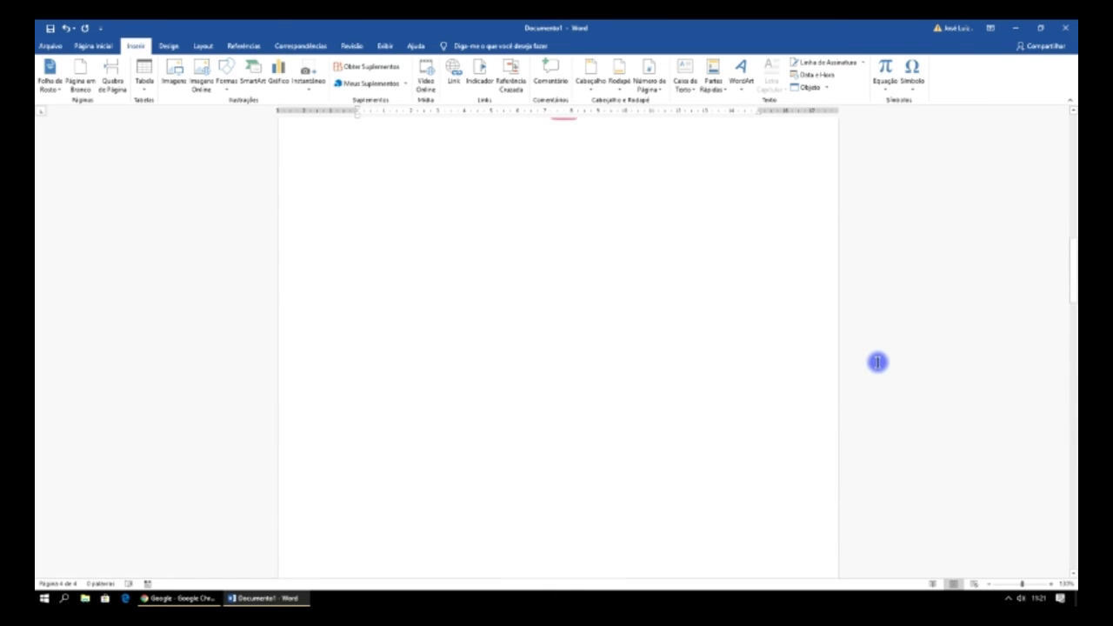
scroll(876, 362, "down", 2)
scroll(877, 360, "up", 4)
scroll(877, 359, "up", 5)
scroll(666, 221, "up", 1)
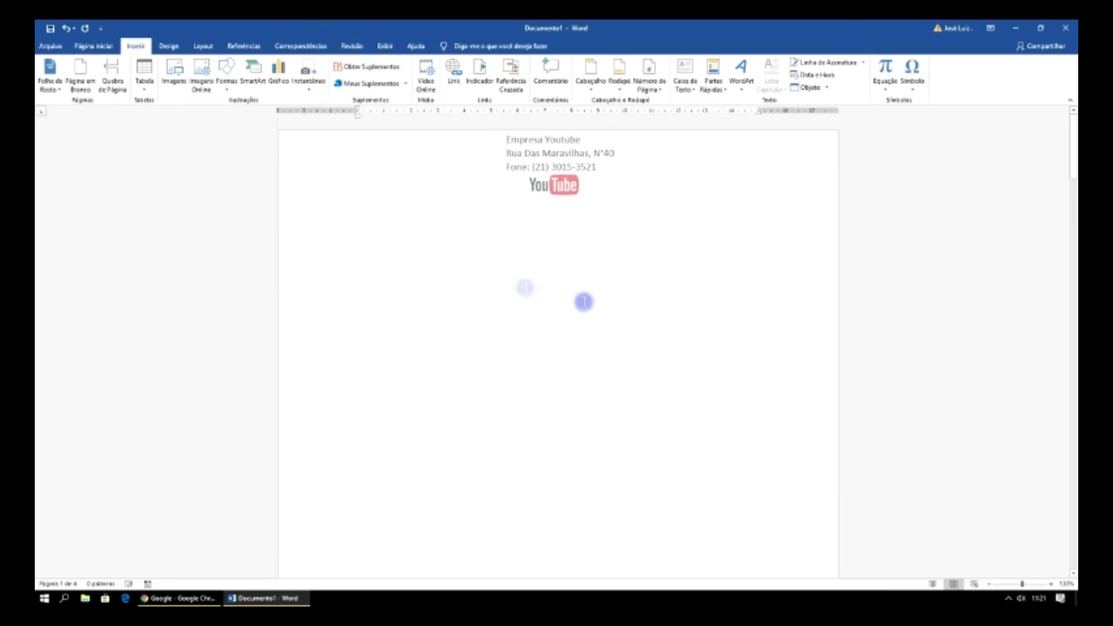
scroll(582, 299, "down", 5)
scroll(528, 290, "down", 1)
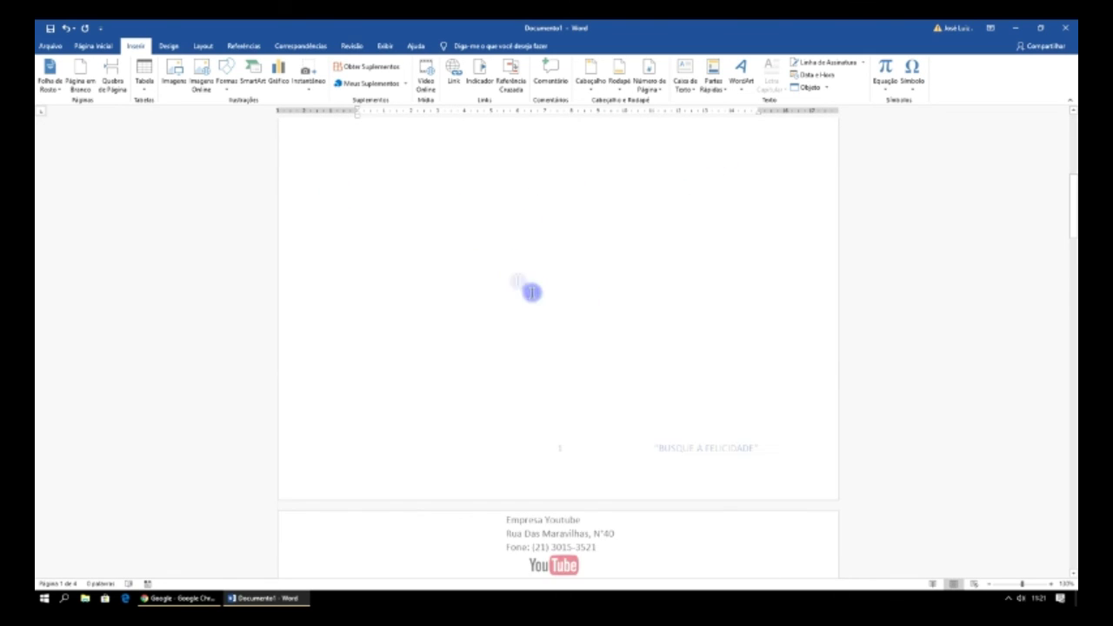
scroll(600, 373, "down", 4)
- Centre the empty paragraph on page 2 and delete an extra empty line
left_click(639, 420)
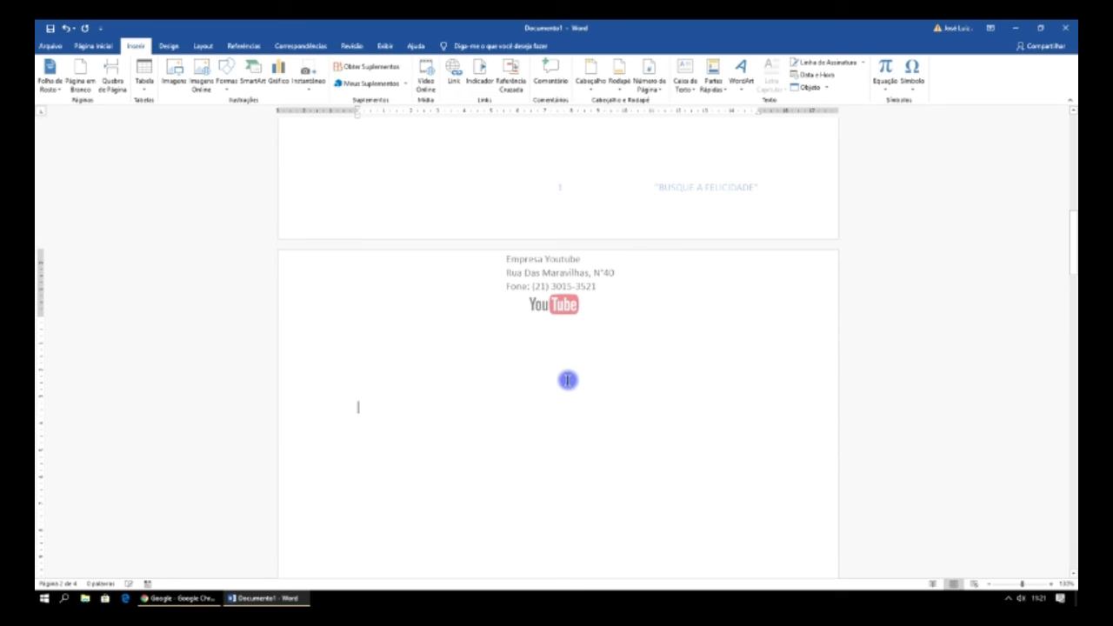
key("ctrl+e")
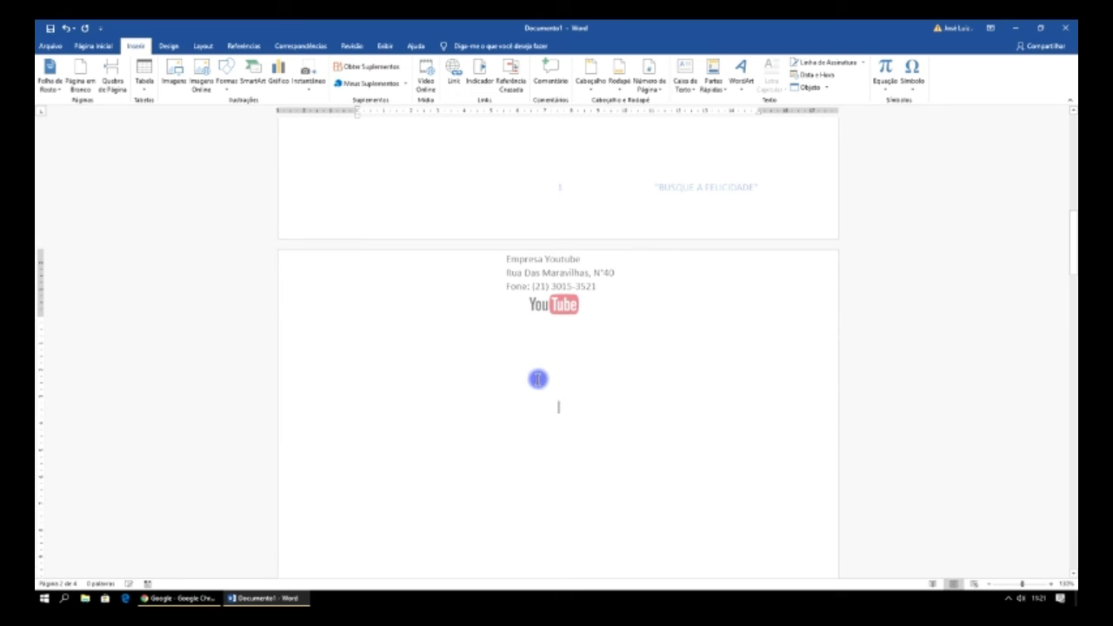
key("BackSpace")
key("BackSpace")
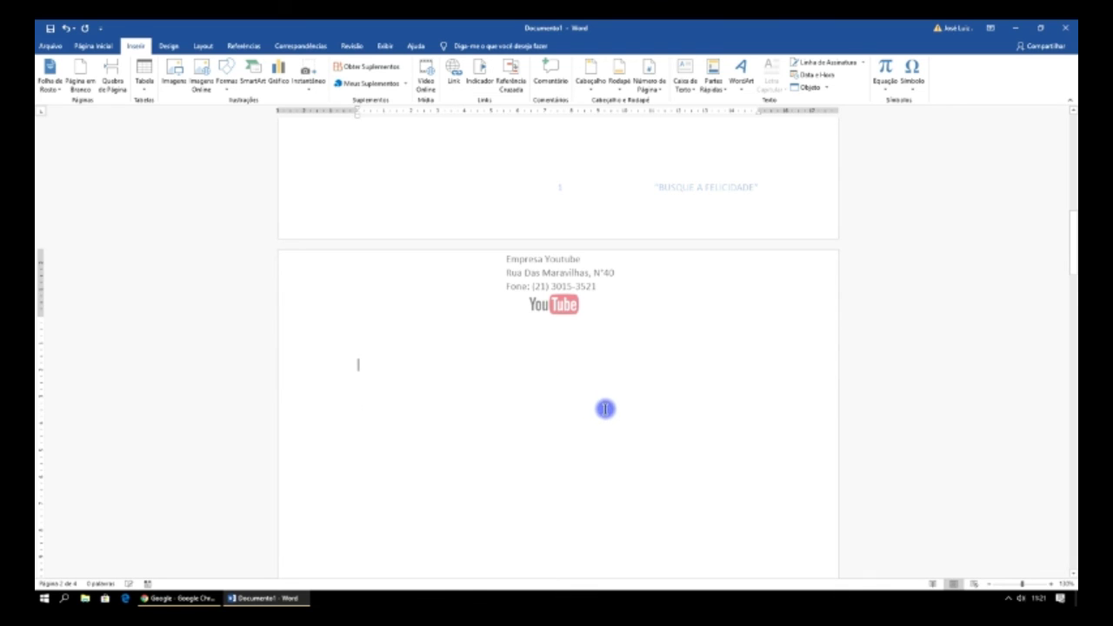
scroll(605, 408, "down", 5)
- Delete the empty fourth page of the letterhead
left_click_drag(1075, 304, 1060, 537)
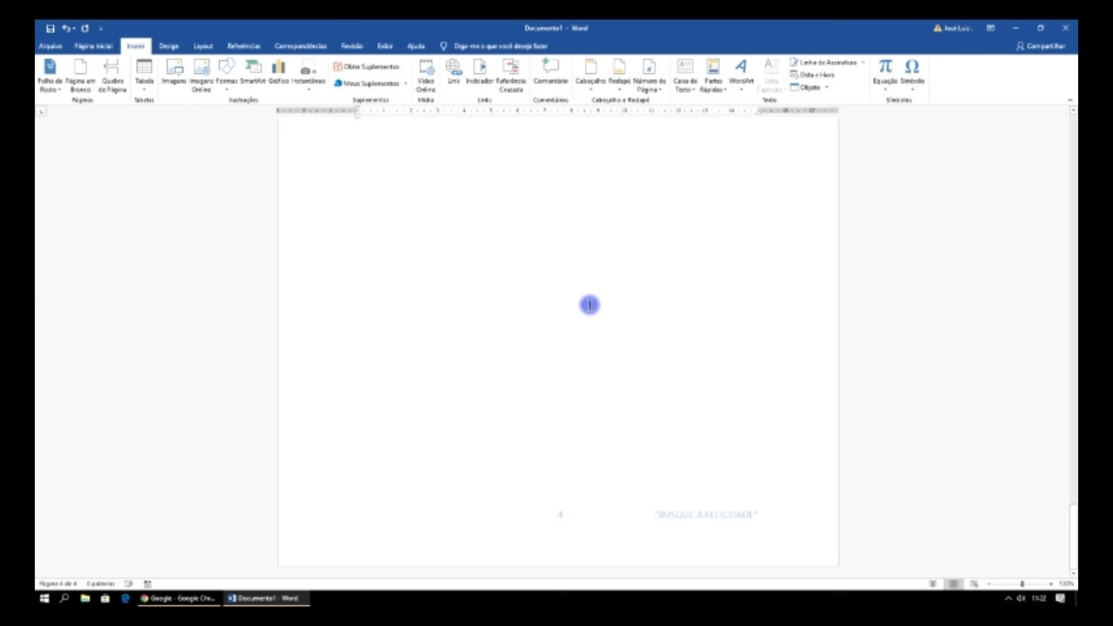
scroll(573, 291, "up", 3)
scroll(588, 286, "up", 1)
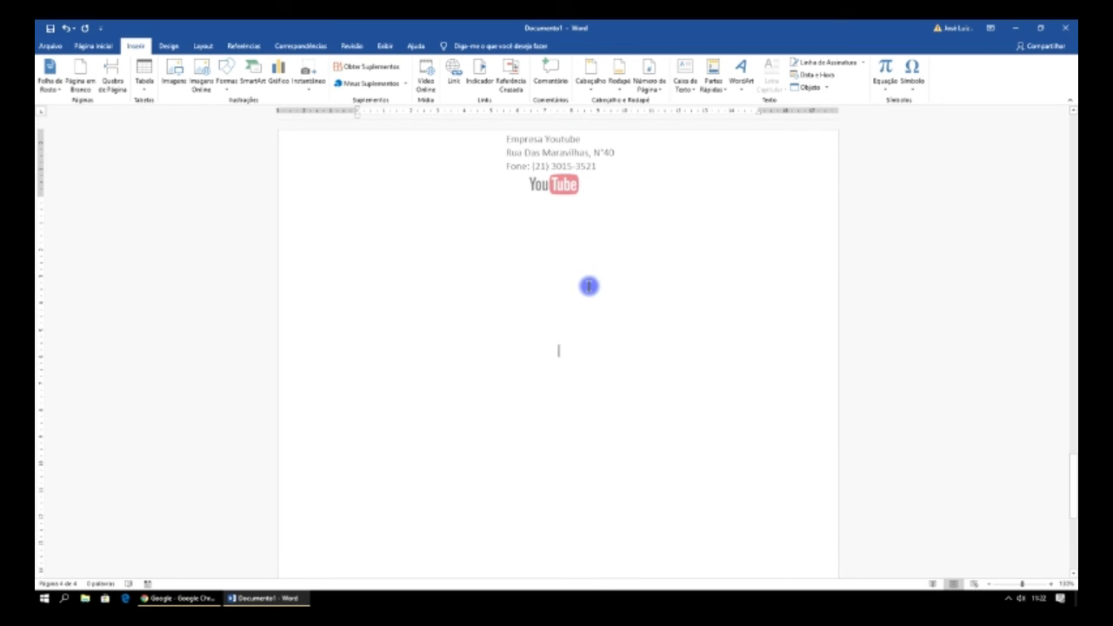
key("Up")
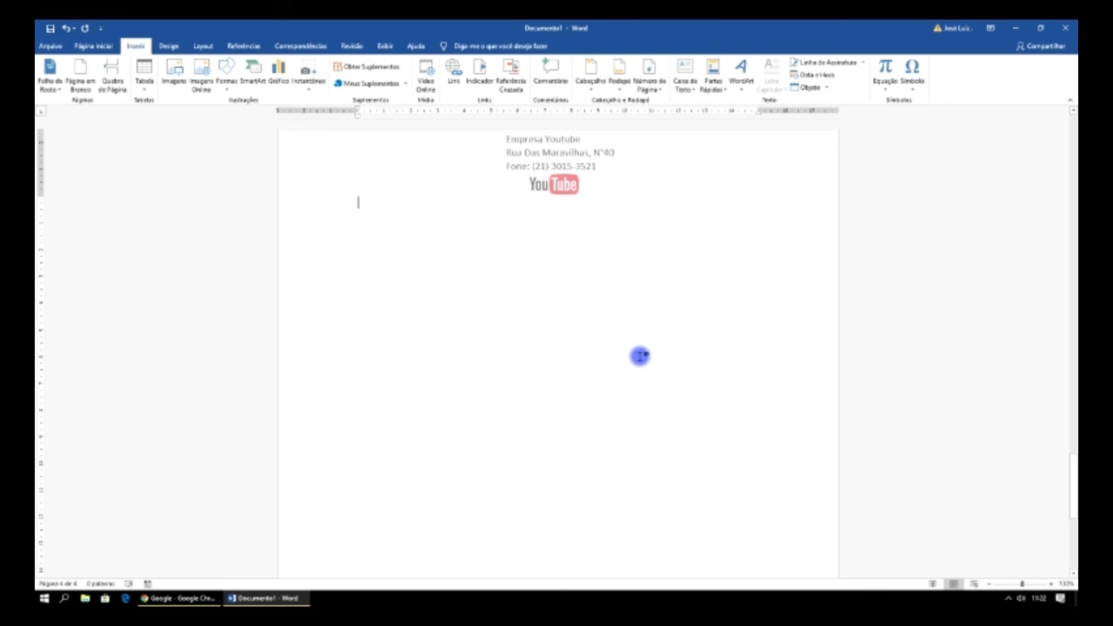
key("BackSpace")
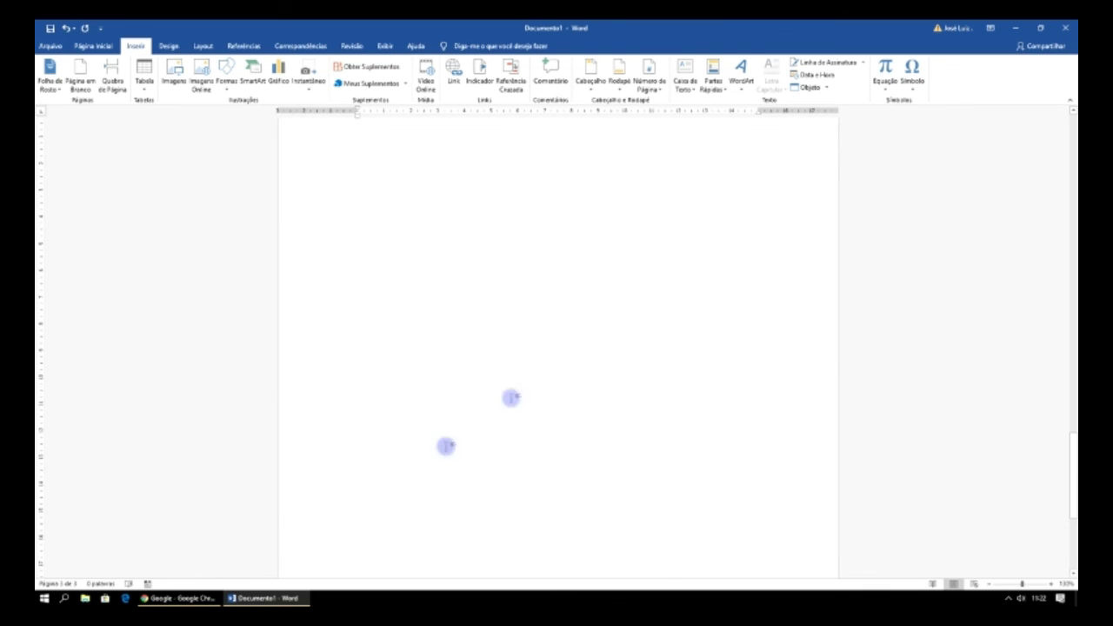
scroll(449, 379, "up", 2)
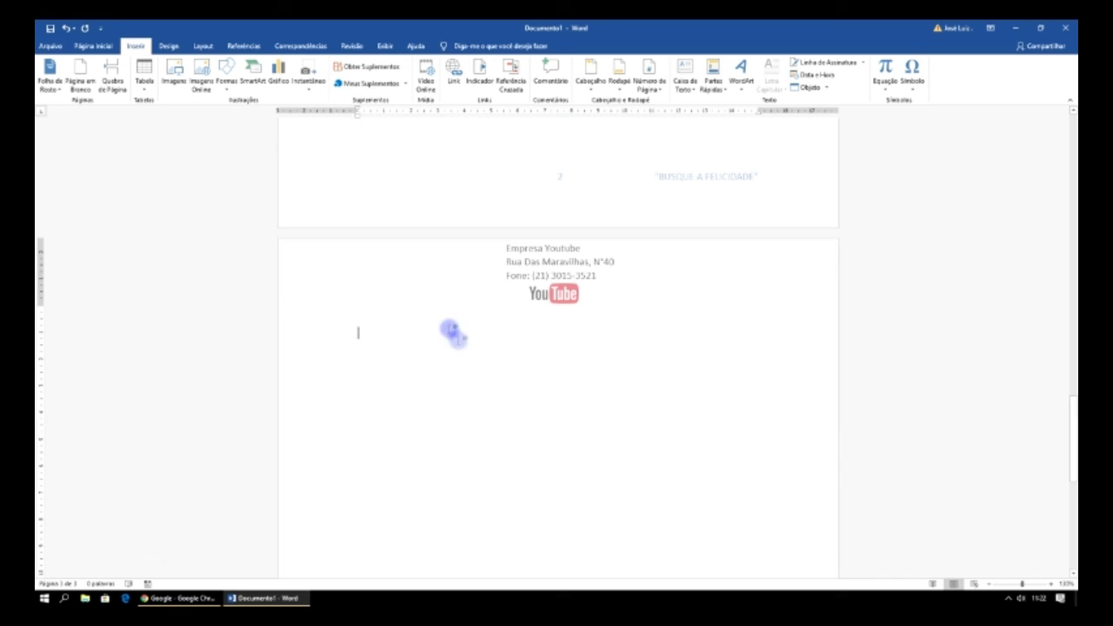
- Remove the remaining empty lines on pages 2 and 3, leaving a single page
left_click(379, 309)
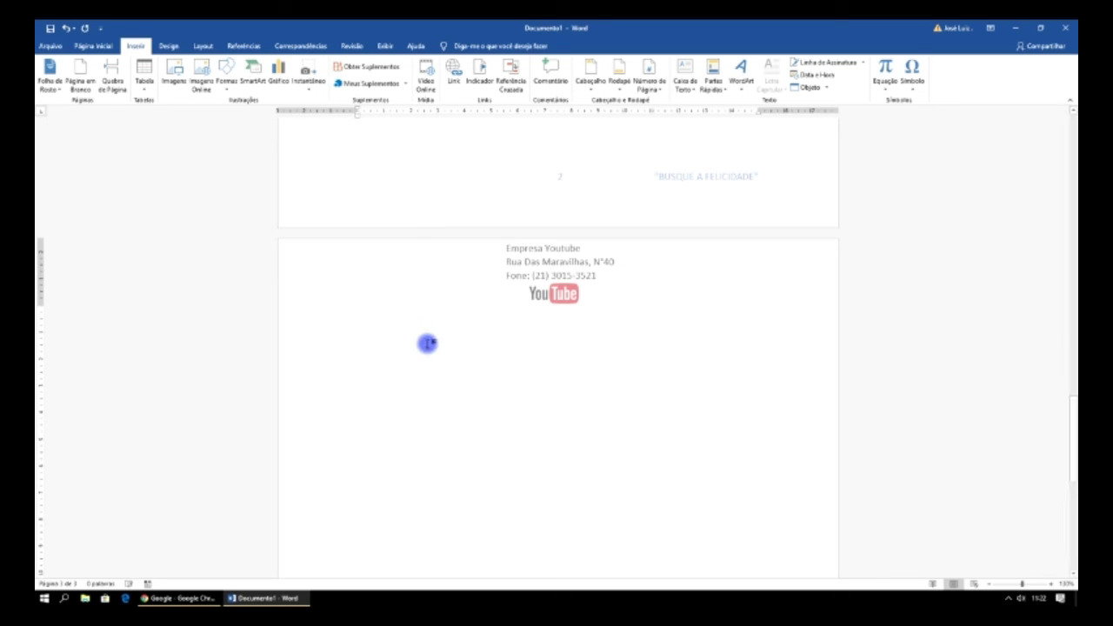
scroll(427, 343, "up", 6)
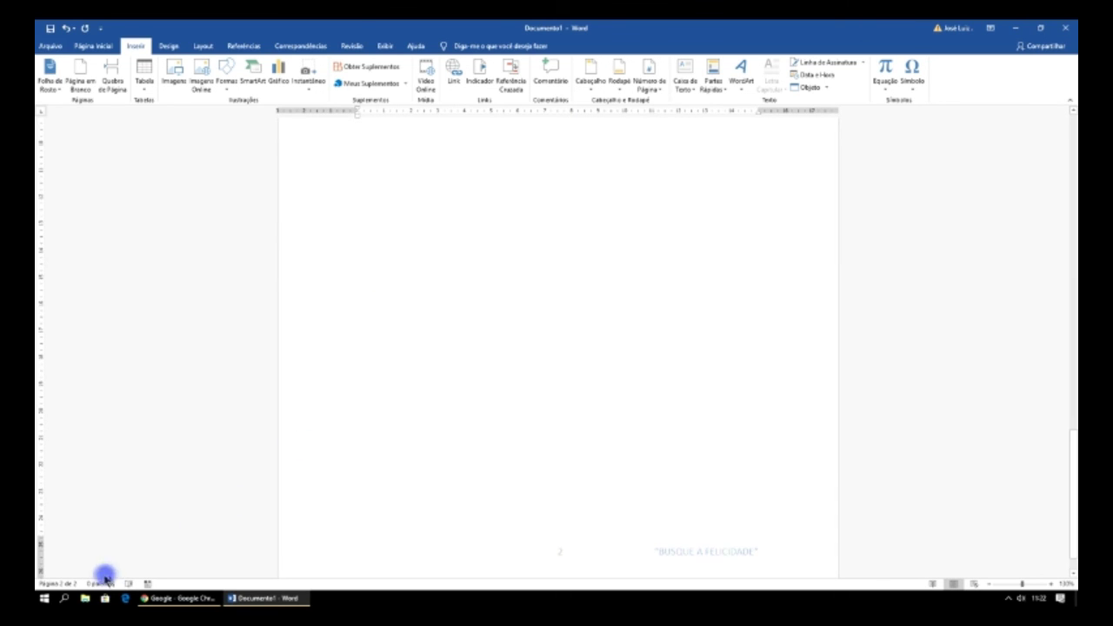
scroll(457, 398, "up", 1)
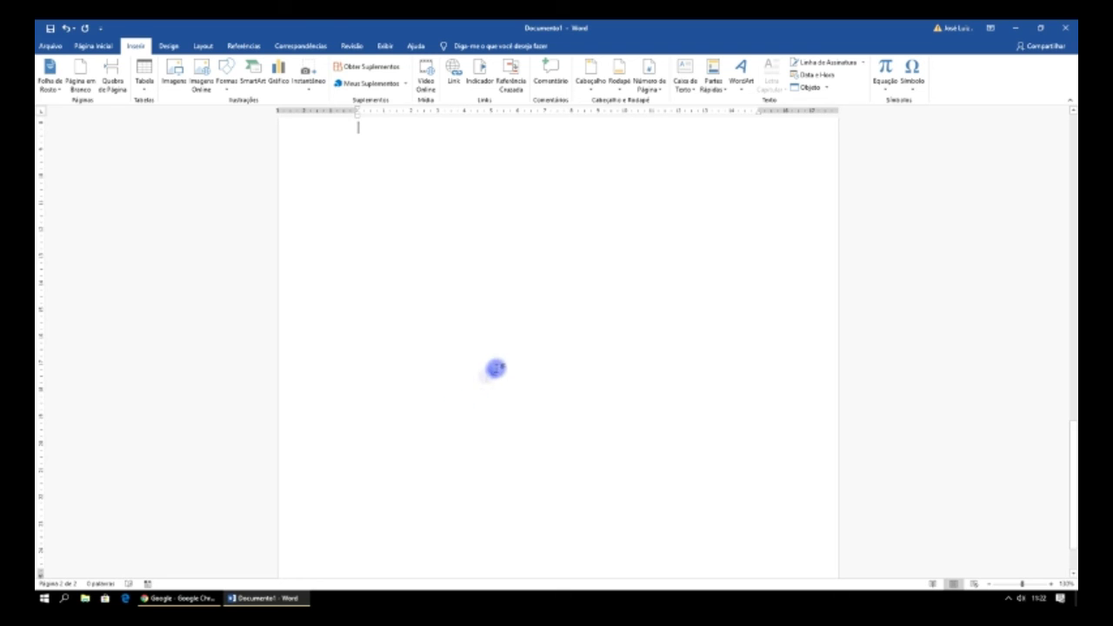
scroll(544, 333, "up", 1)
scroll(449, 308, "up", 2)
key("Up")
key("Up")
key("Up")
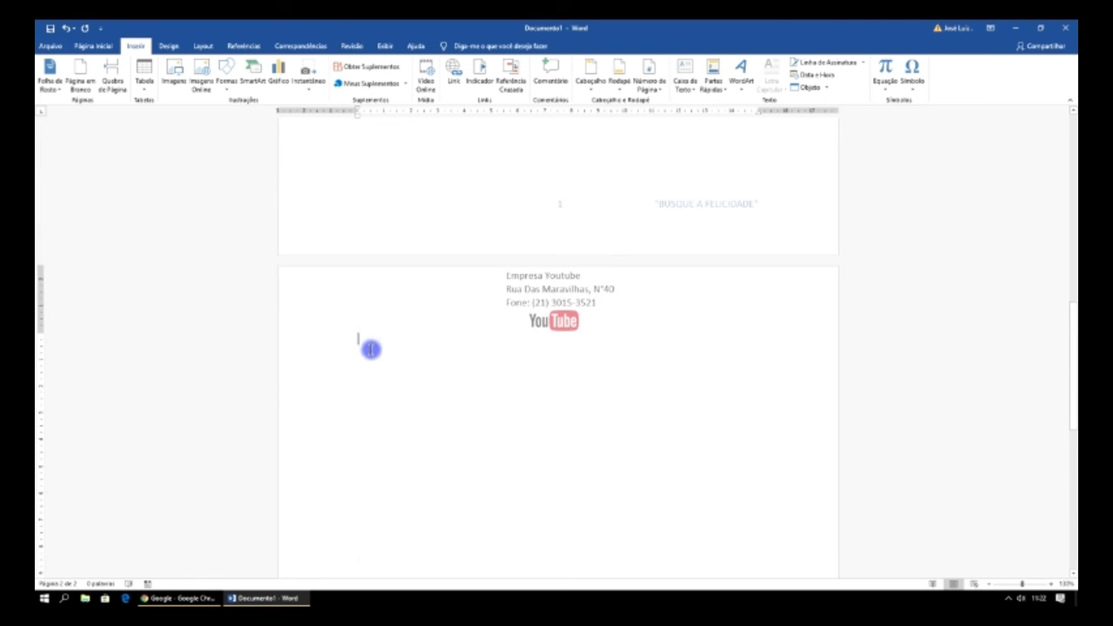
key("Up")
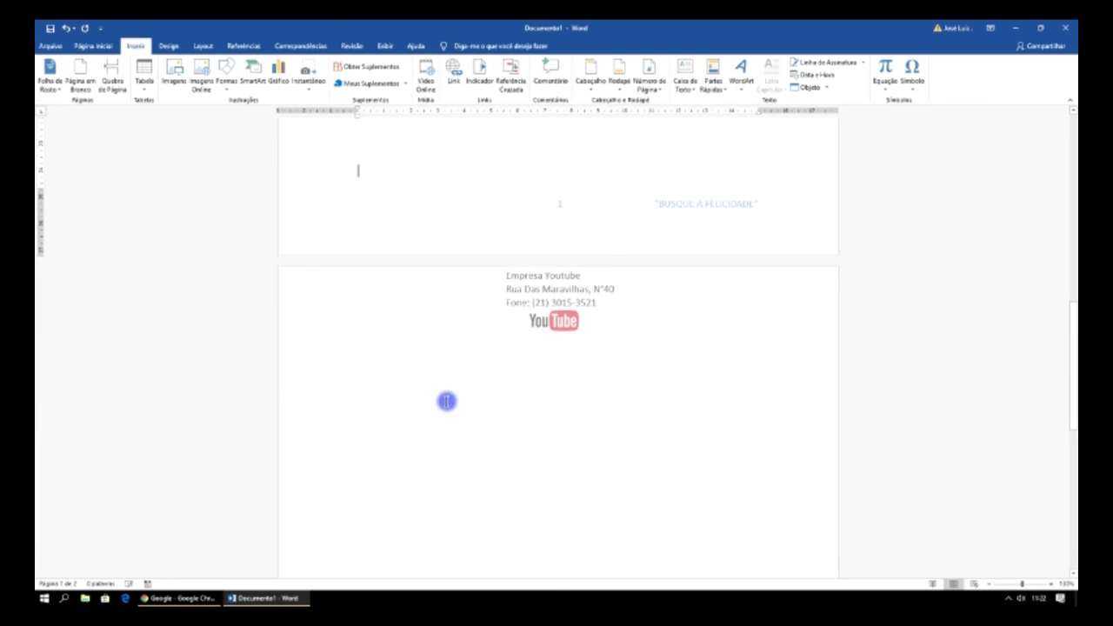
left_click(446, 401)
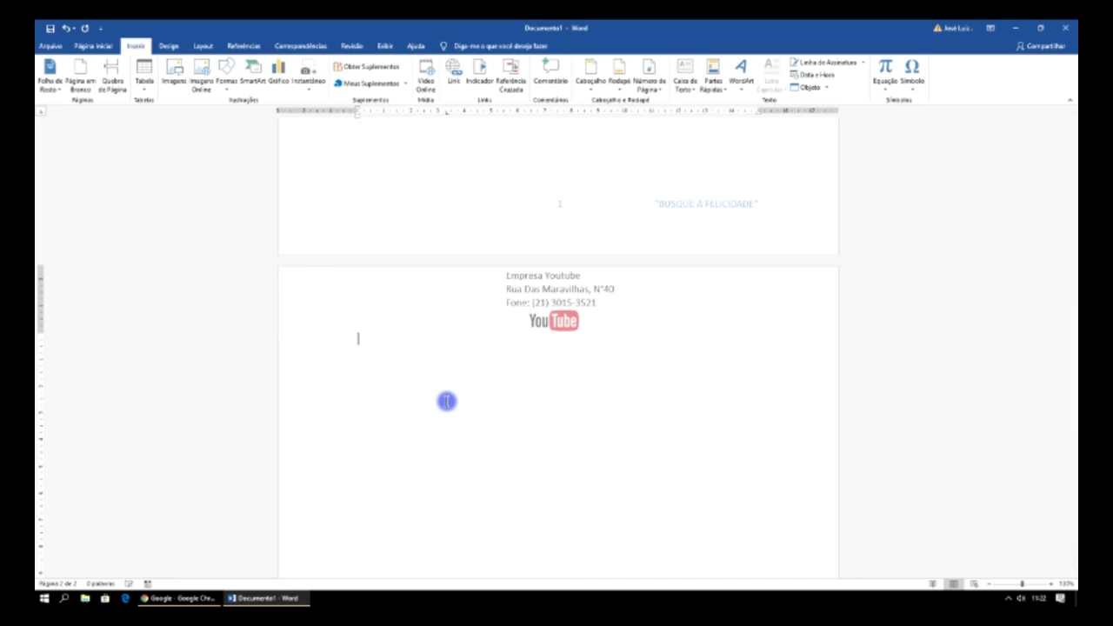
left_click(431, 397)
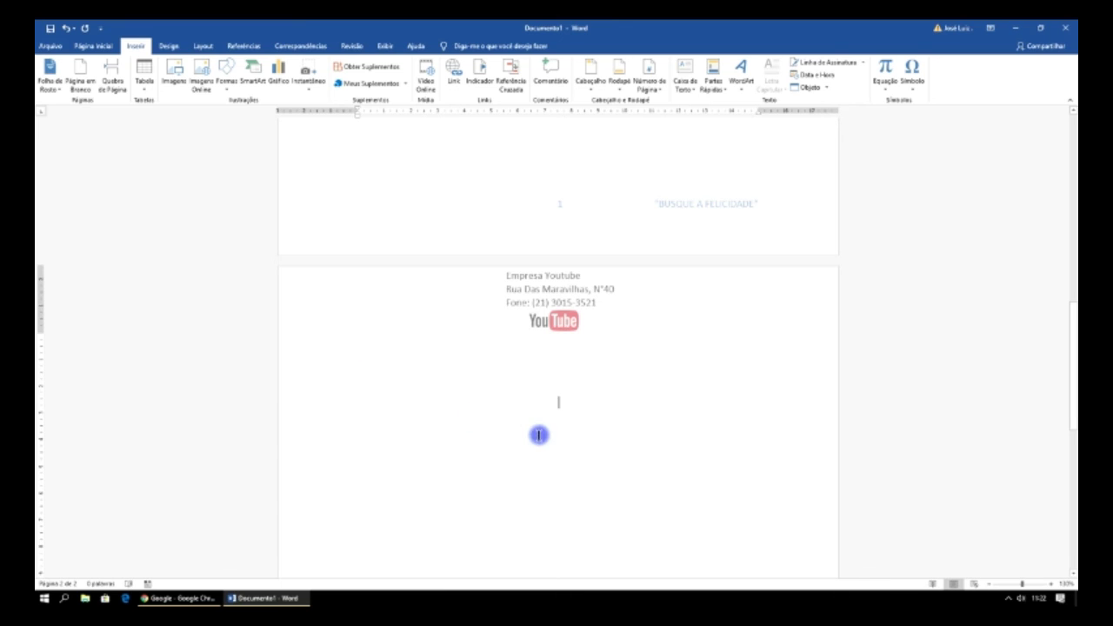
key("BackSpace")
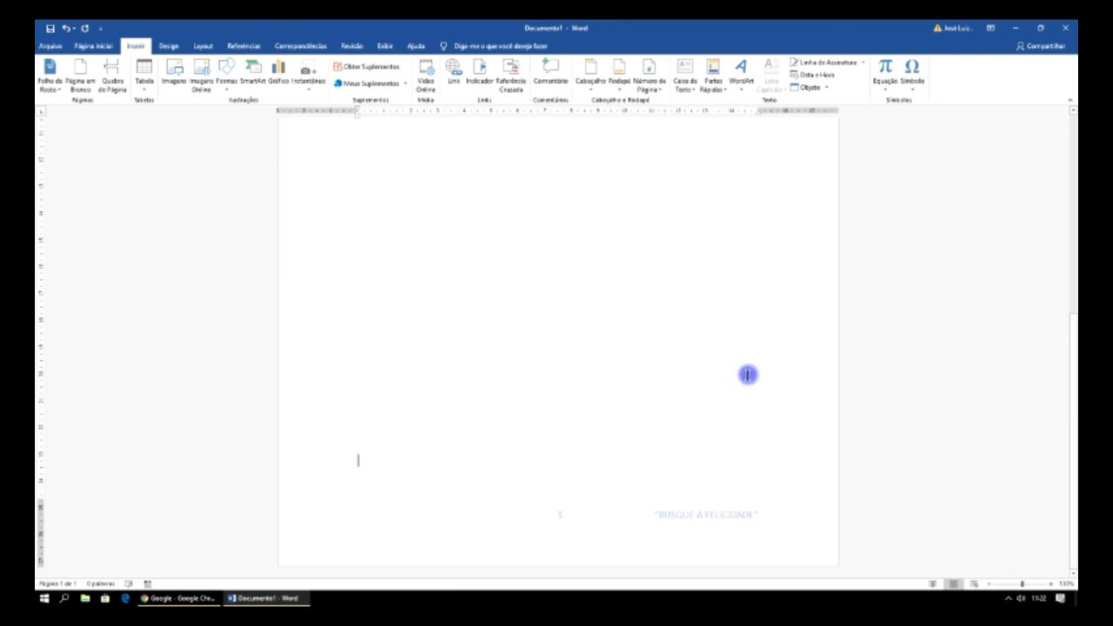
scroll(712, 321, "down", 5)
scroll(712, 322, "up", 1)
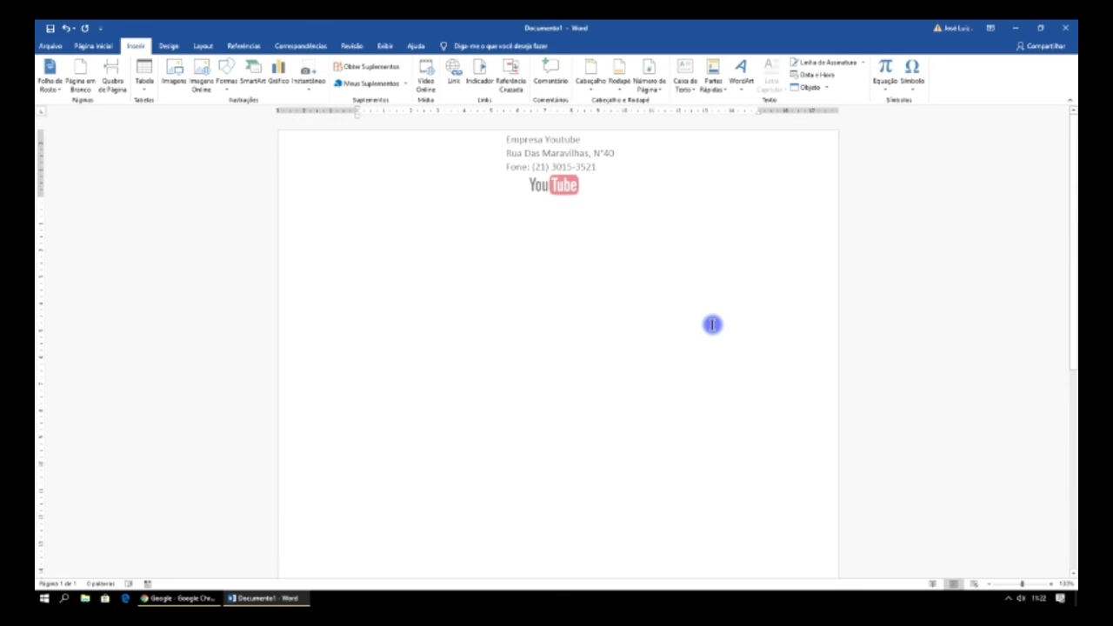
scroll(695, 287, "up", 4)
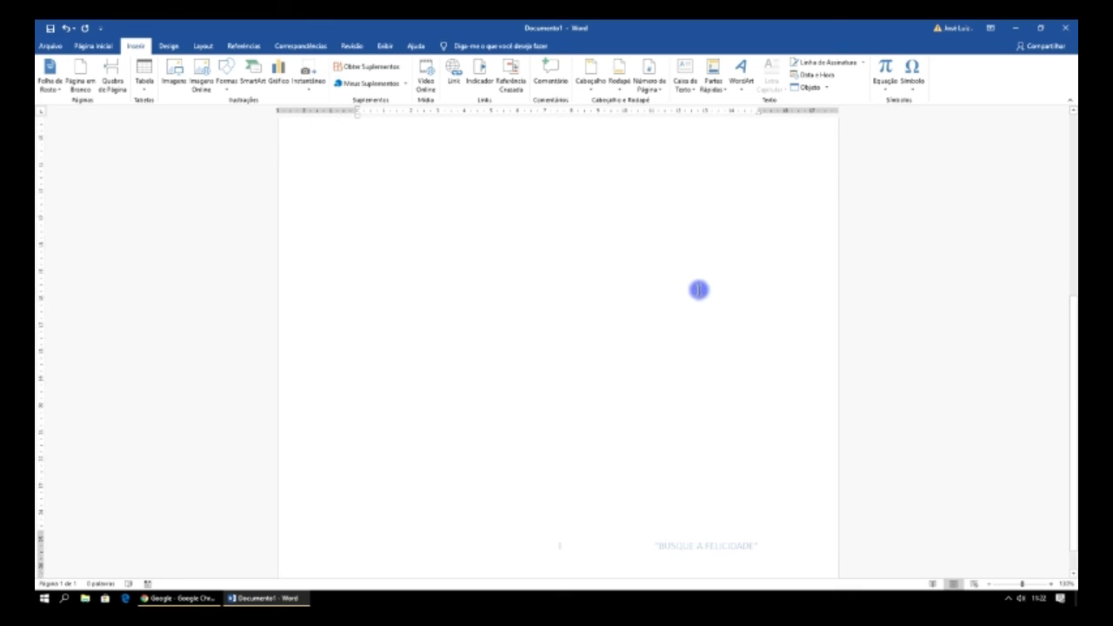
- Save the blank template to the desktop as 'Documento Padrão' and close it
left_click(52, 47)
left_click(73, 150)
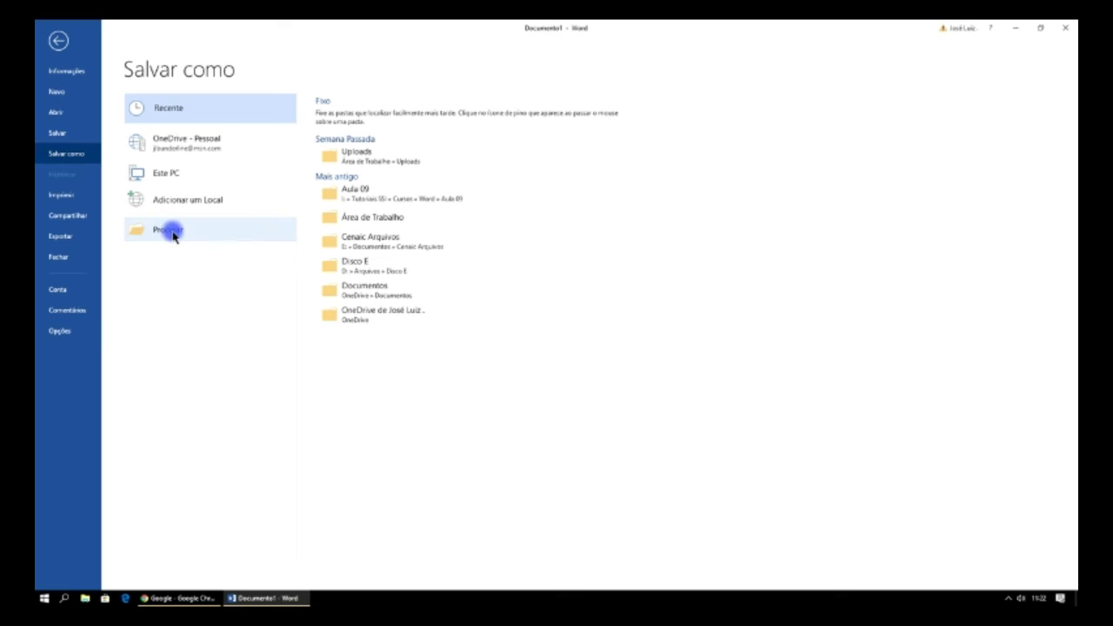
left_click(172, 233)
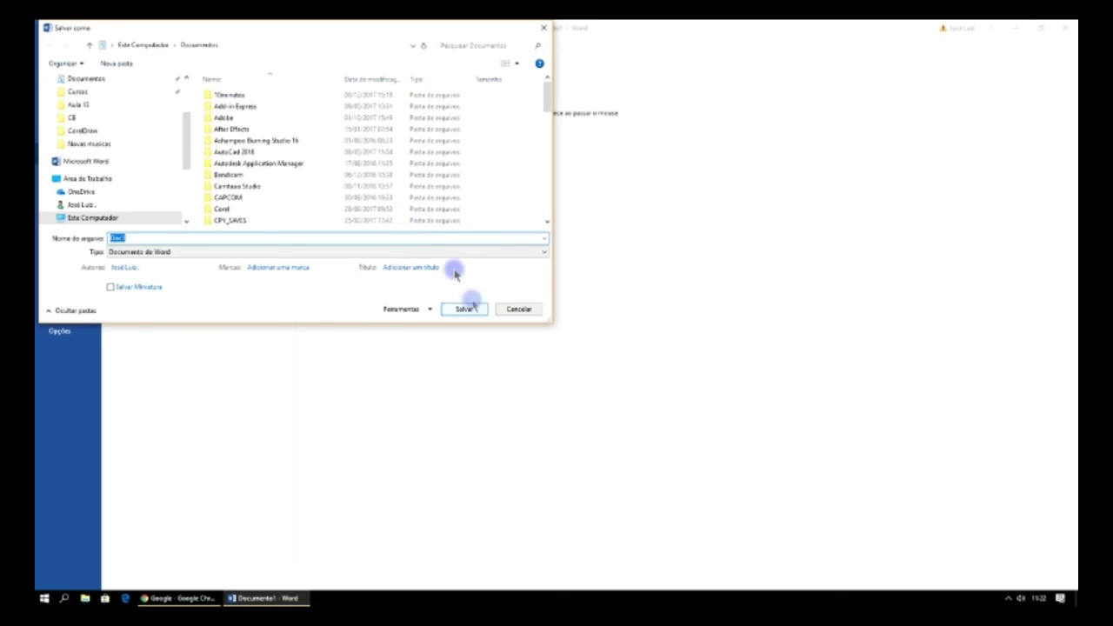
left_click(116, 181)
left_click(245, 238)
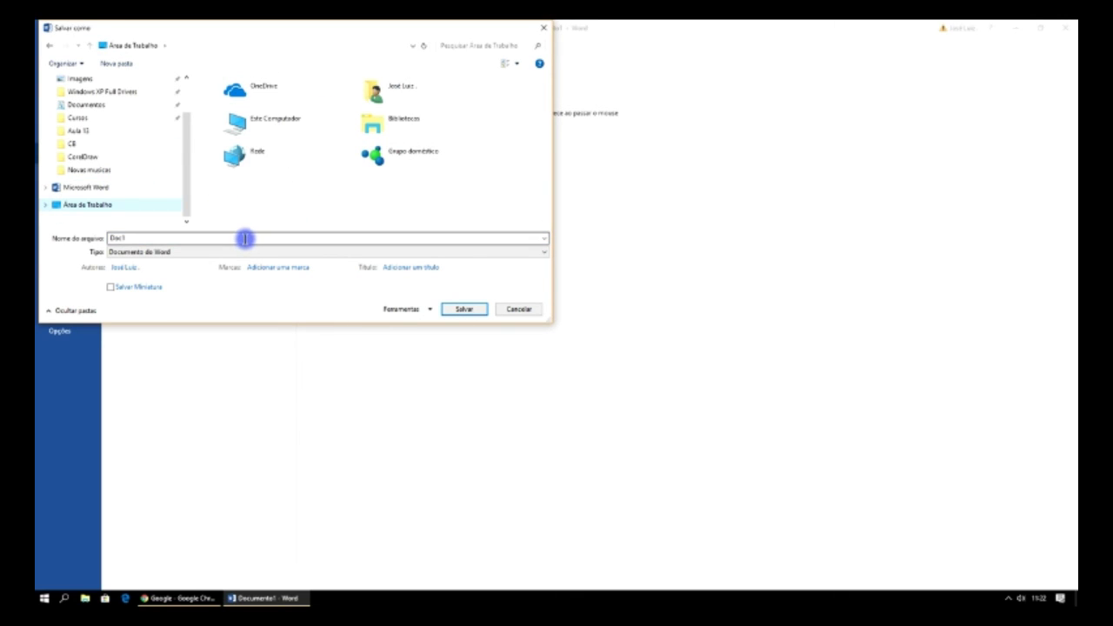
double_click(245, 238)
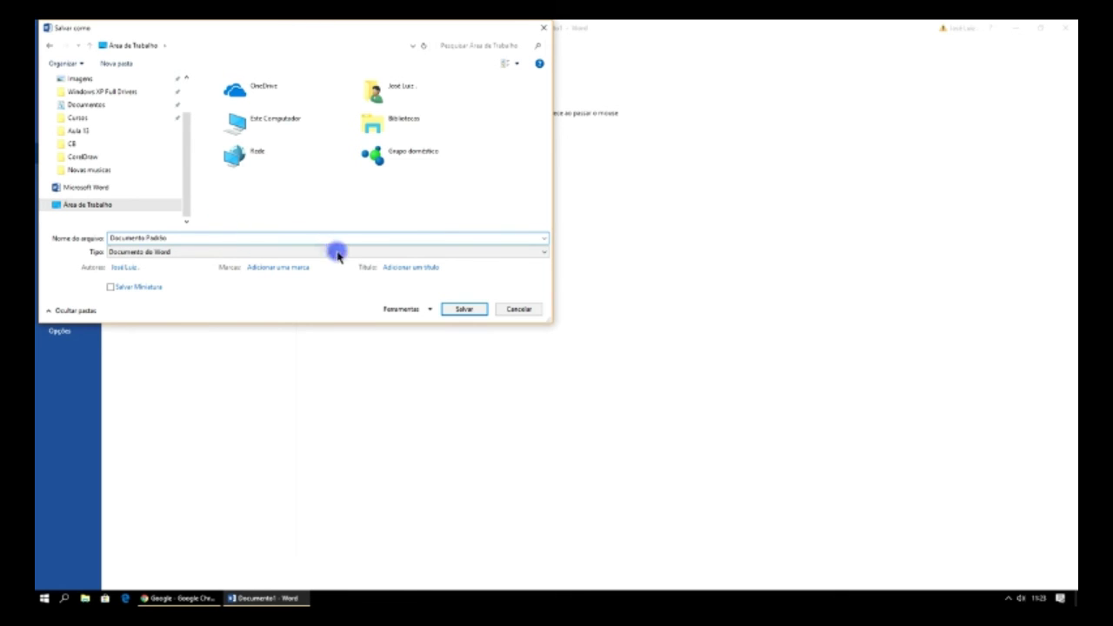
left_click(466, 310)
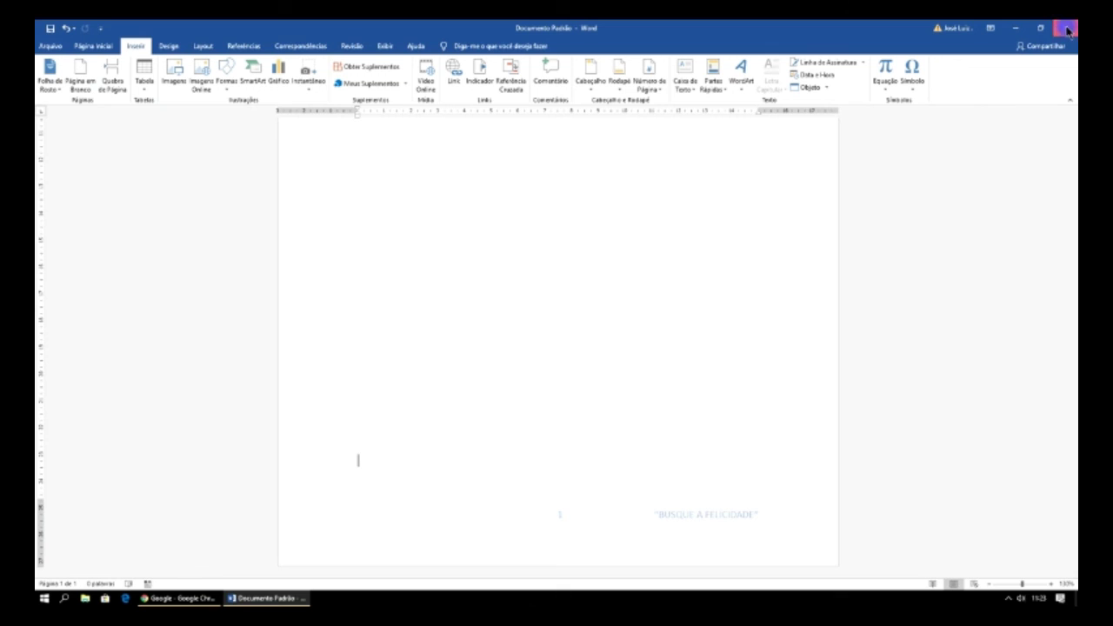
left_click(1067, 30)
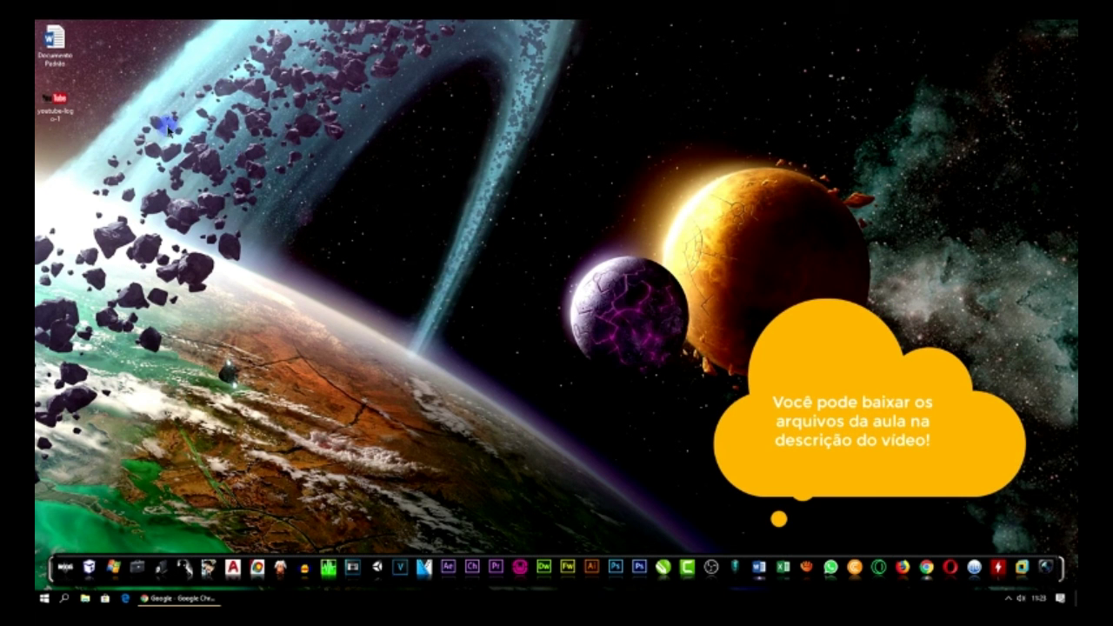
- Open Documento Padrão from the desktop in Word
left_click(54, 40)
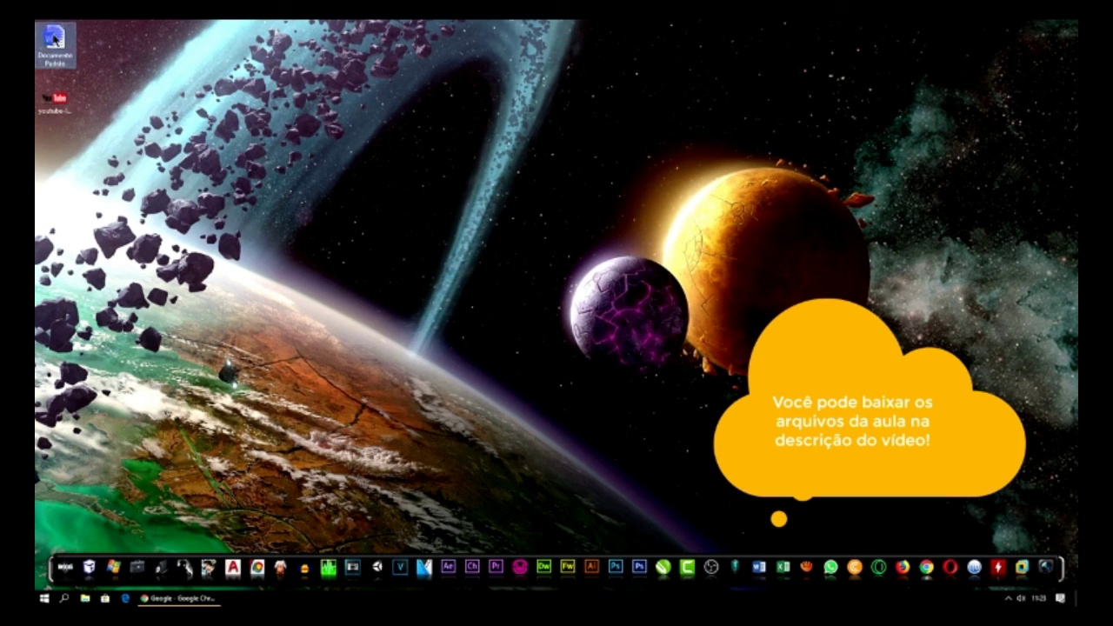
double_click(55, 39)
type("Atenção SR Fulano, sua conta do mês de O")
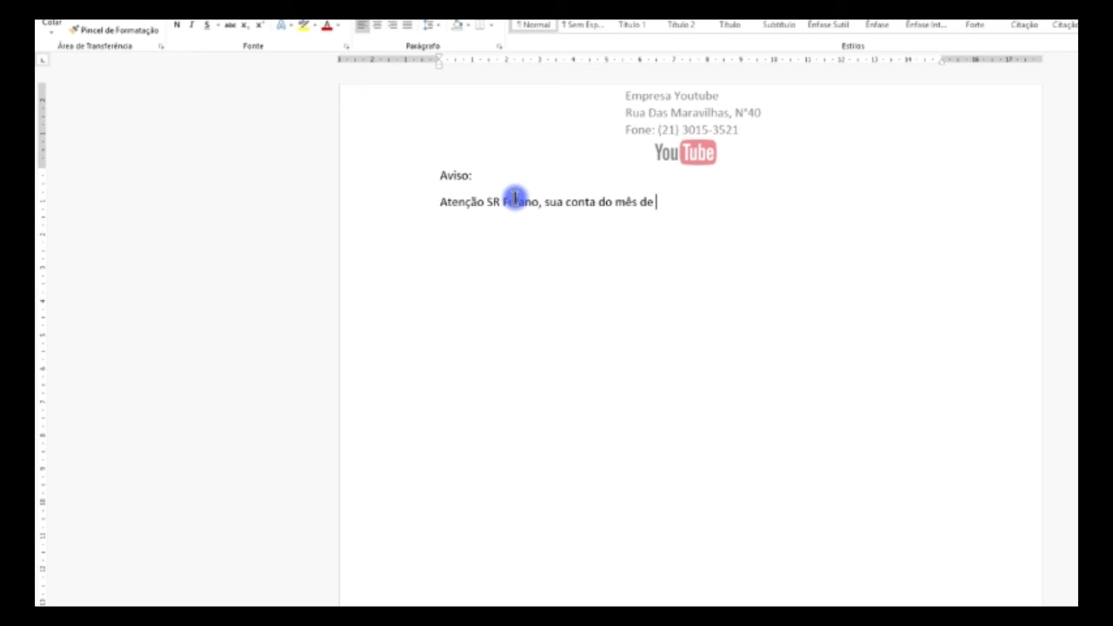
- Finish the notice with 'outubro está atrasada!', fix spelling, and right-align the 'Att:' sign-off
type("utu")
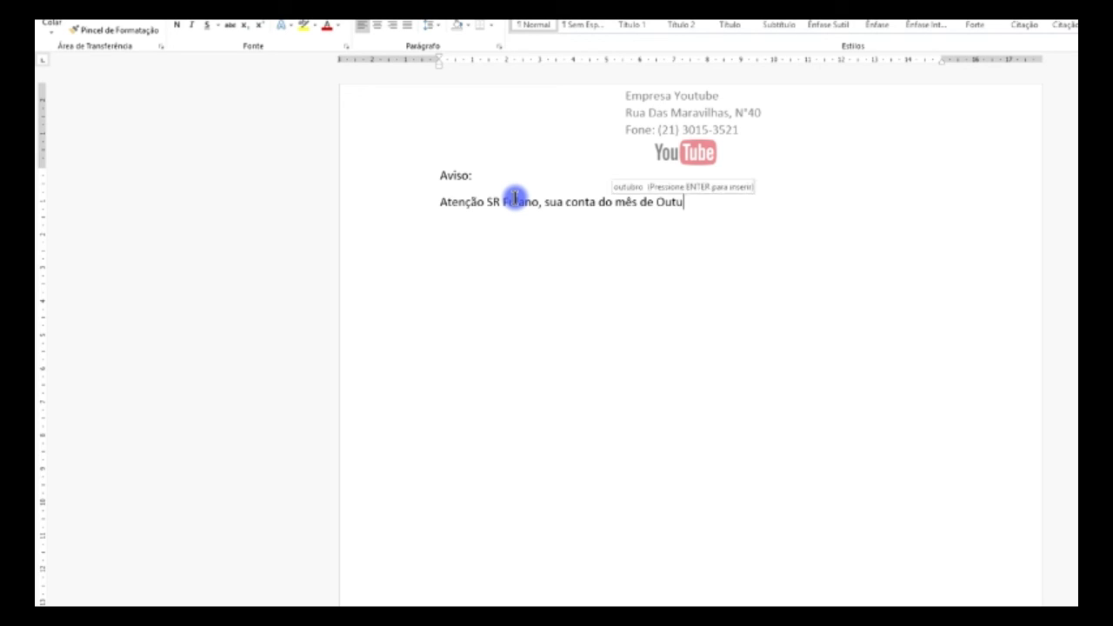
type("bro esta atrasada!")
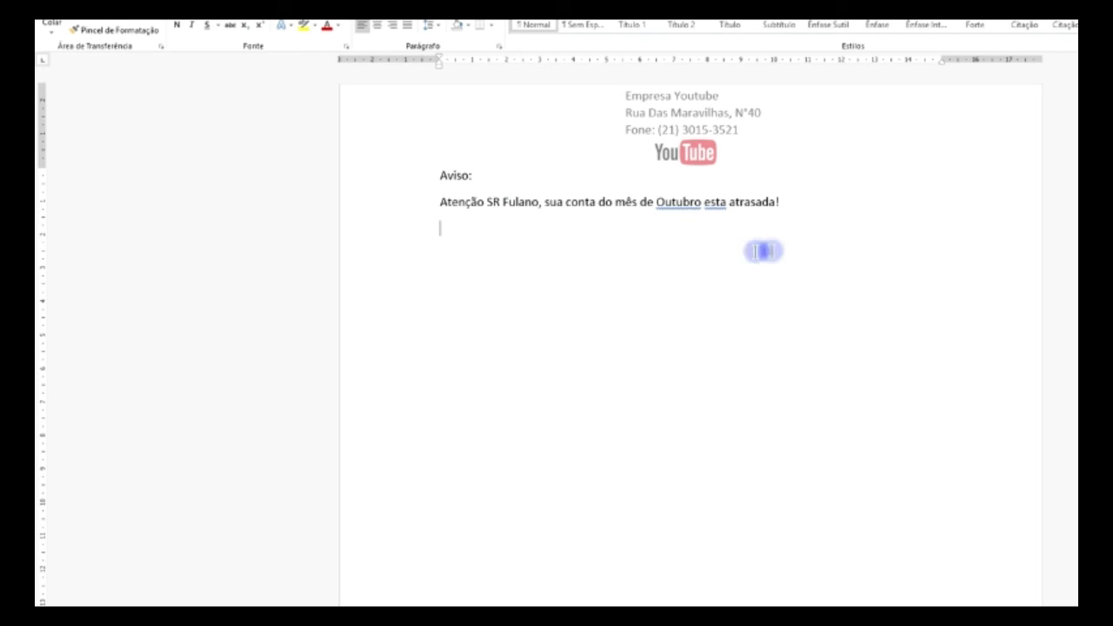
right_click(687, 203)
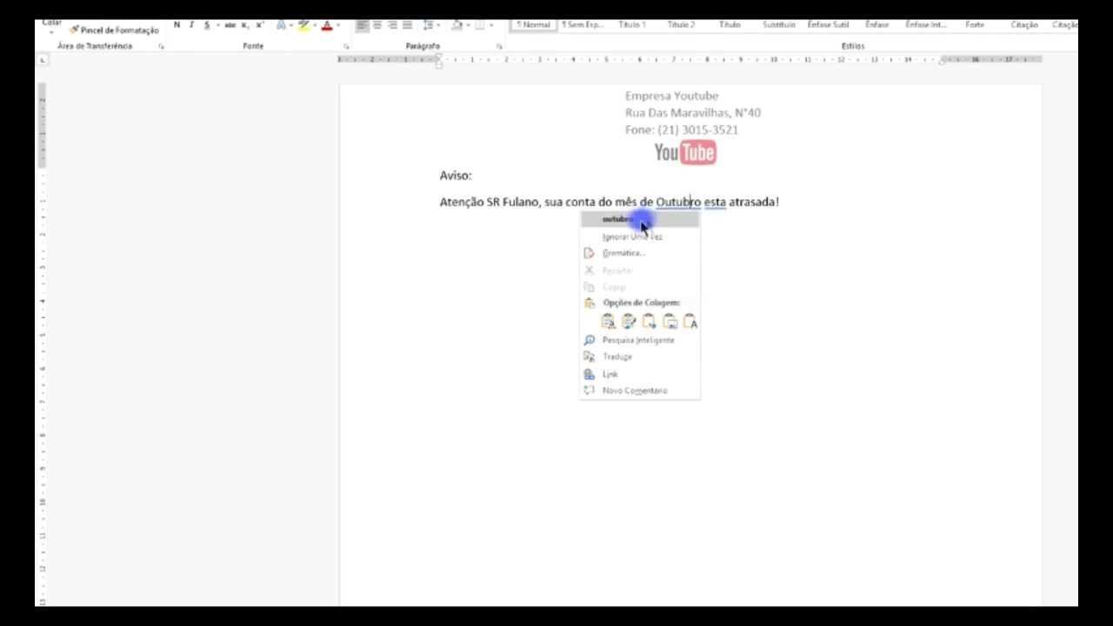
left_click(633, 218)
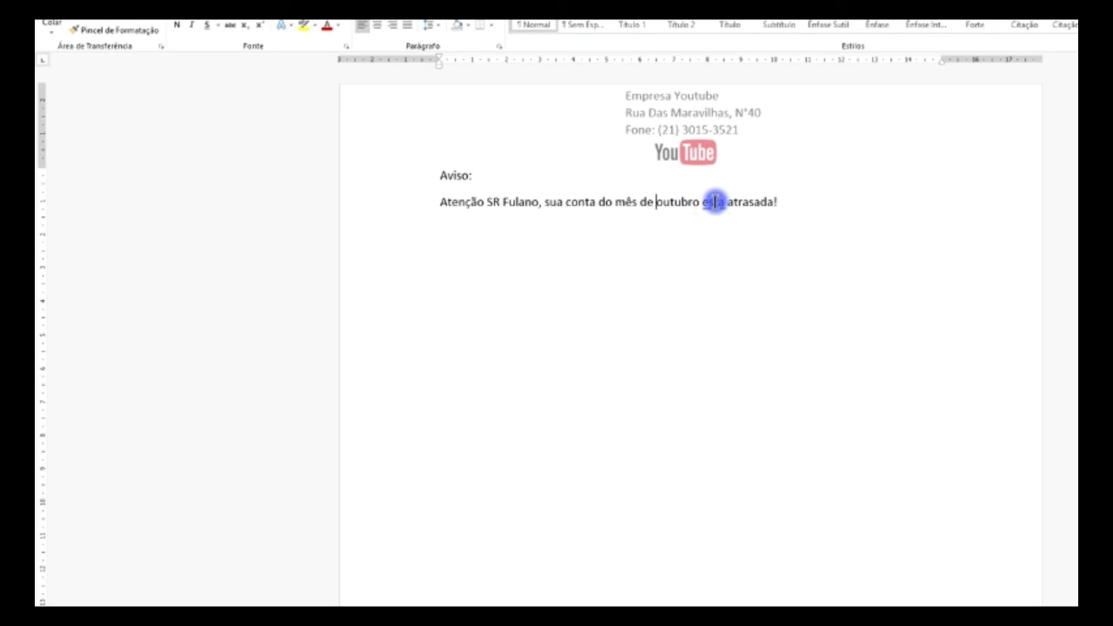
right_click(715, 202)
left_click(669, 220)
type("Att: José Lui")
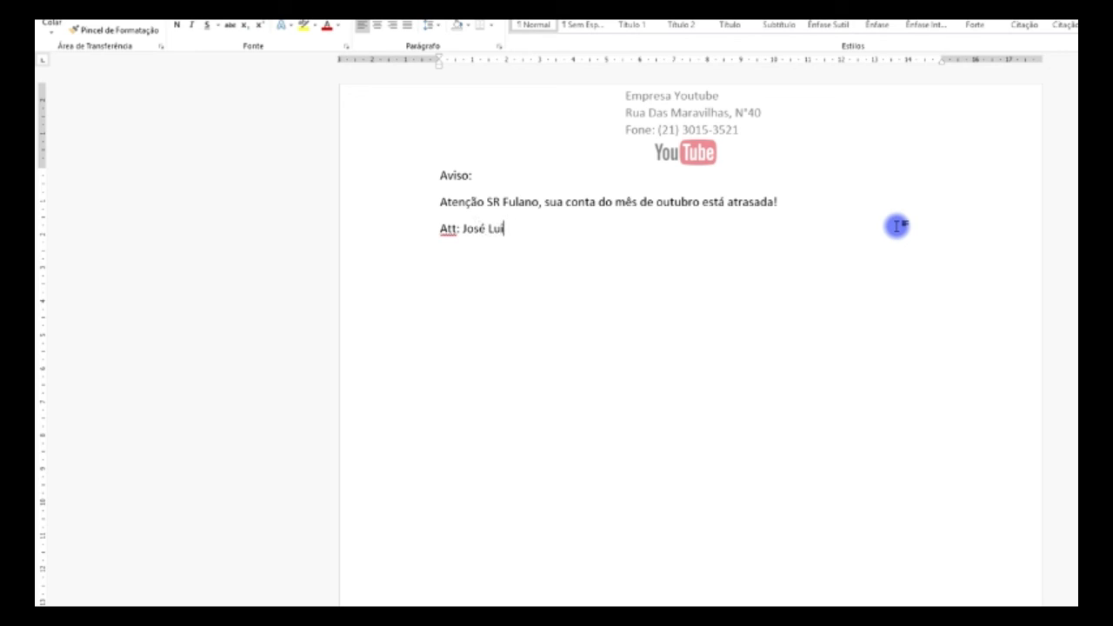
type("z.")
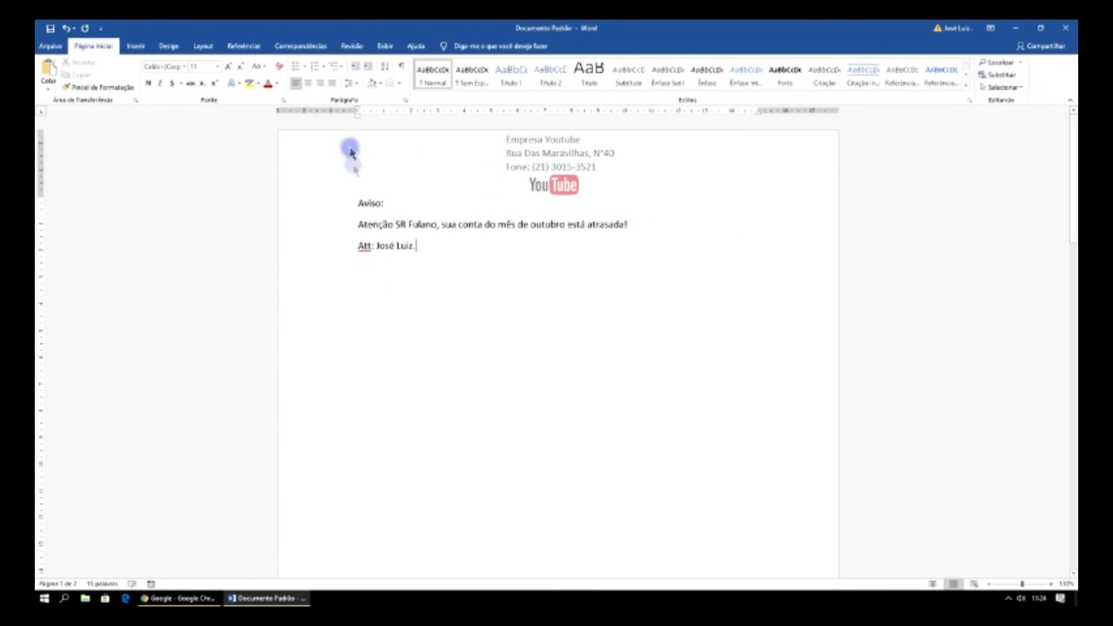
left_click(321, 84)
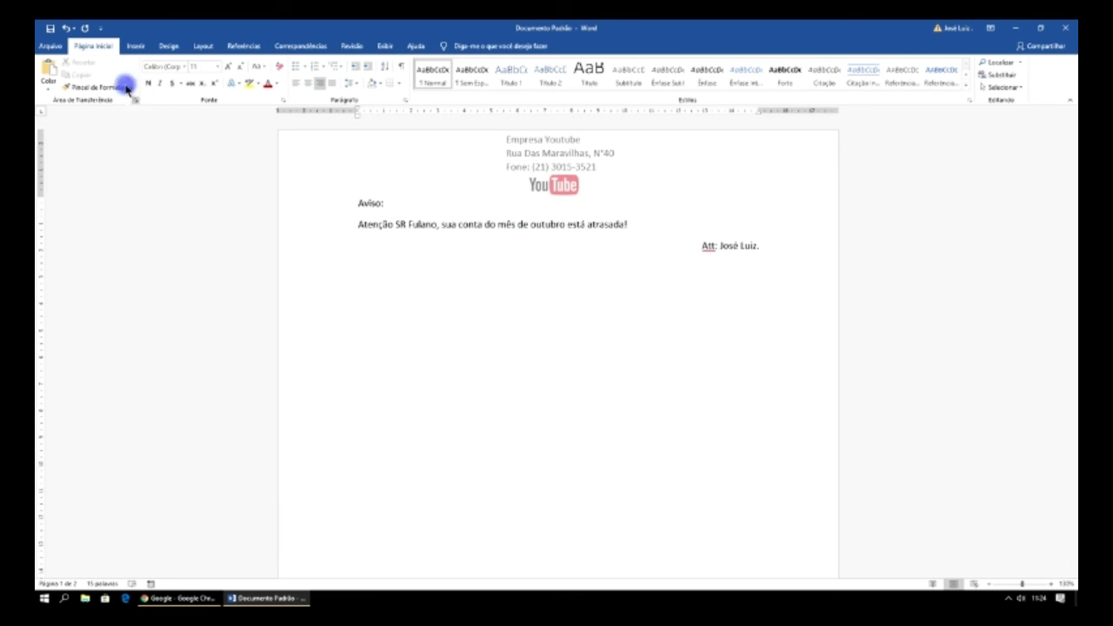
- Save the letter to the desktop as 'Aviso Fulano Outubro' and close Word
left_click(49, 45)
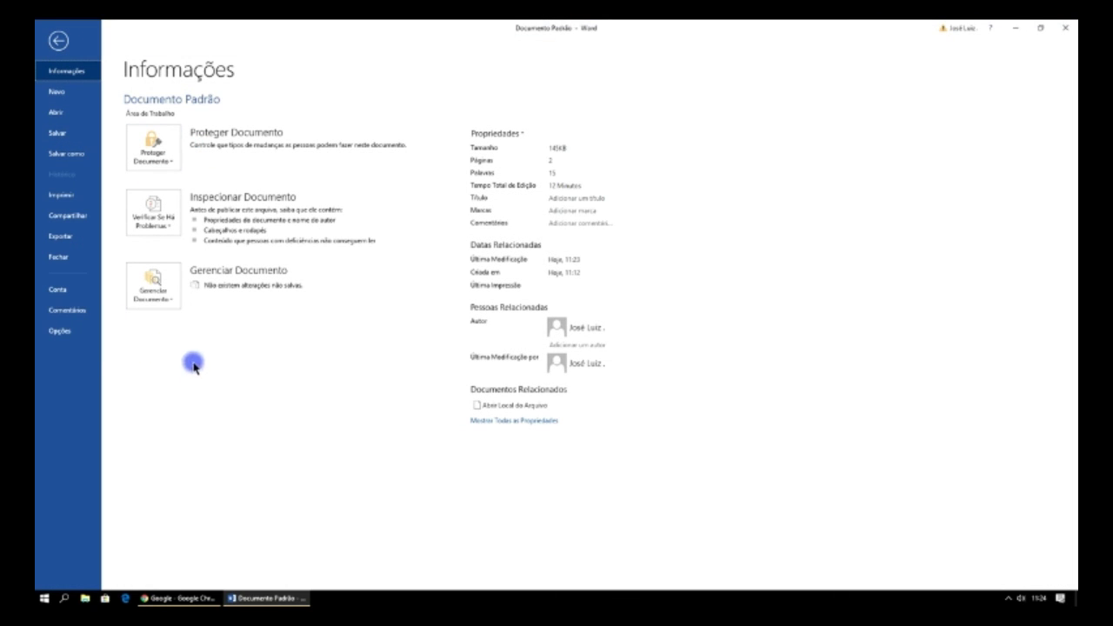
left_click(78, 153)
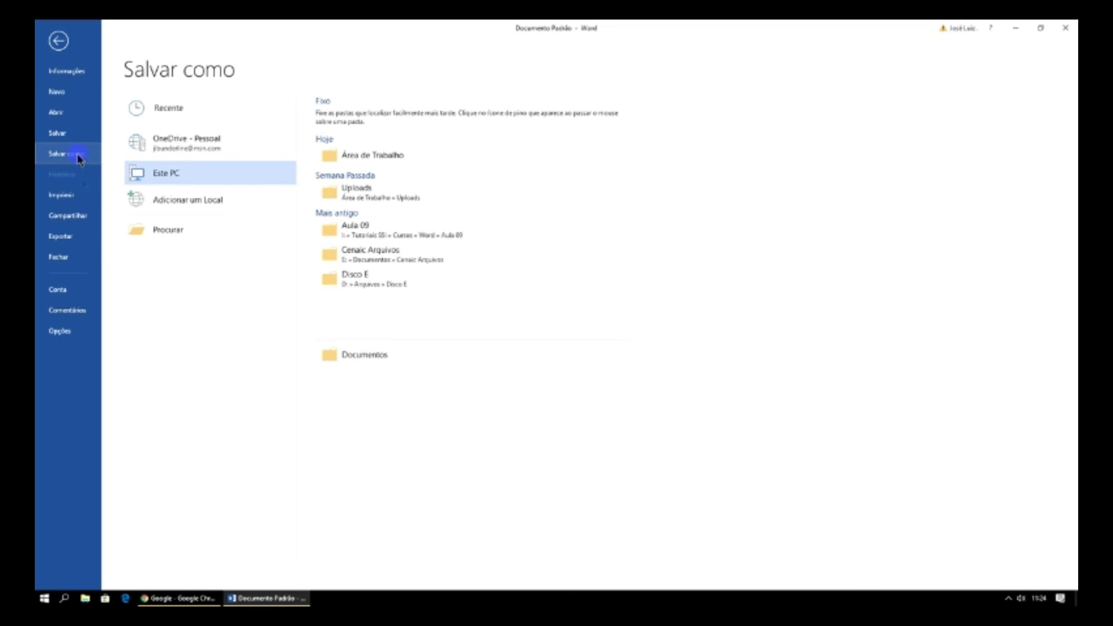
left_click(178, 229)
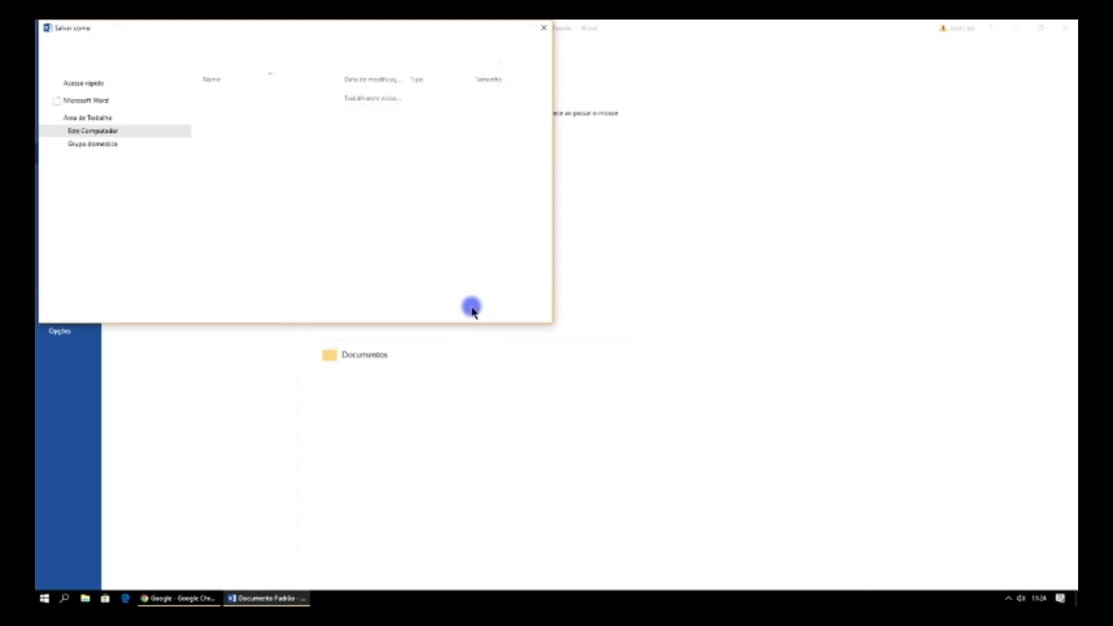
left_click(234, 237)
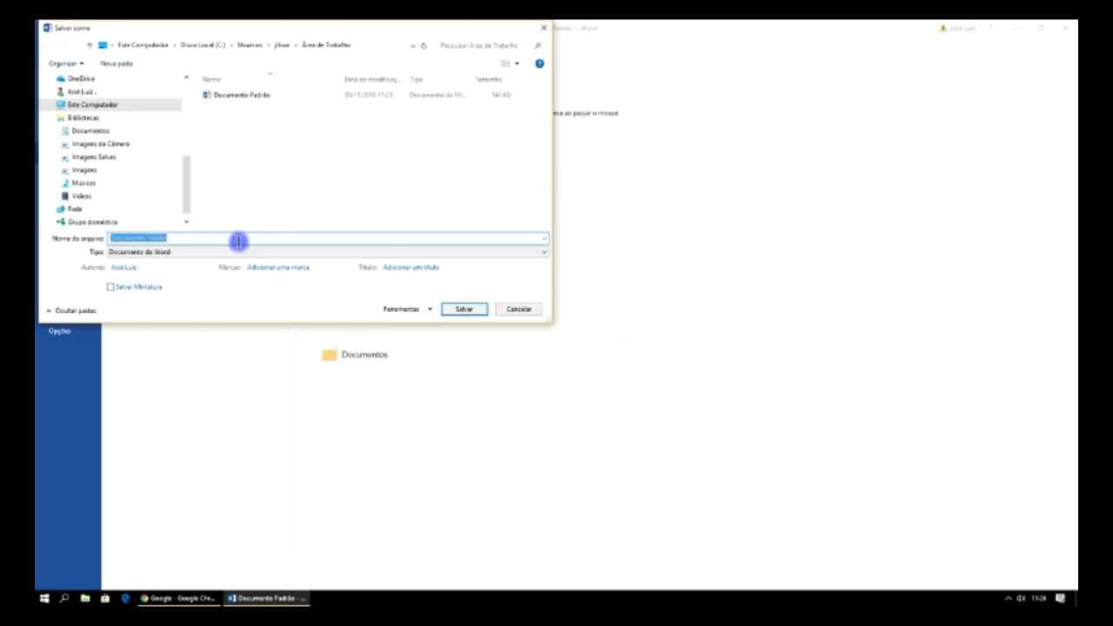
double_click(156, 237)
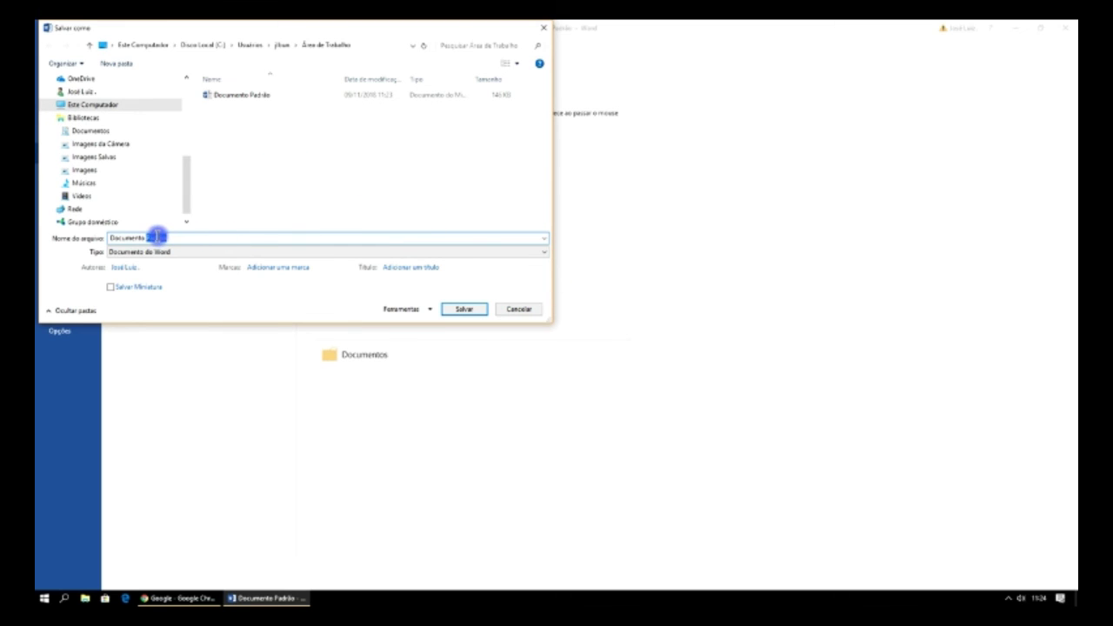
left_click_drag(178, 236, 110, 239)
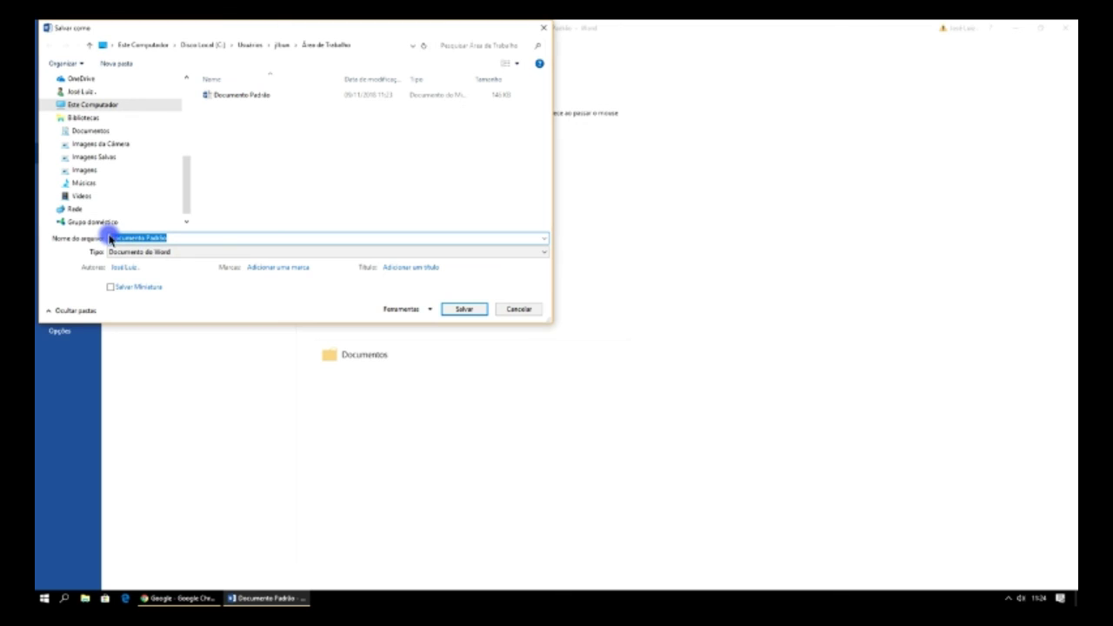
type("Curs")
type("o Fulano")
type(" O")
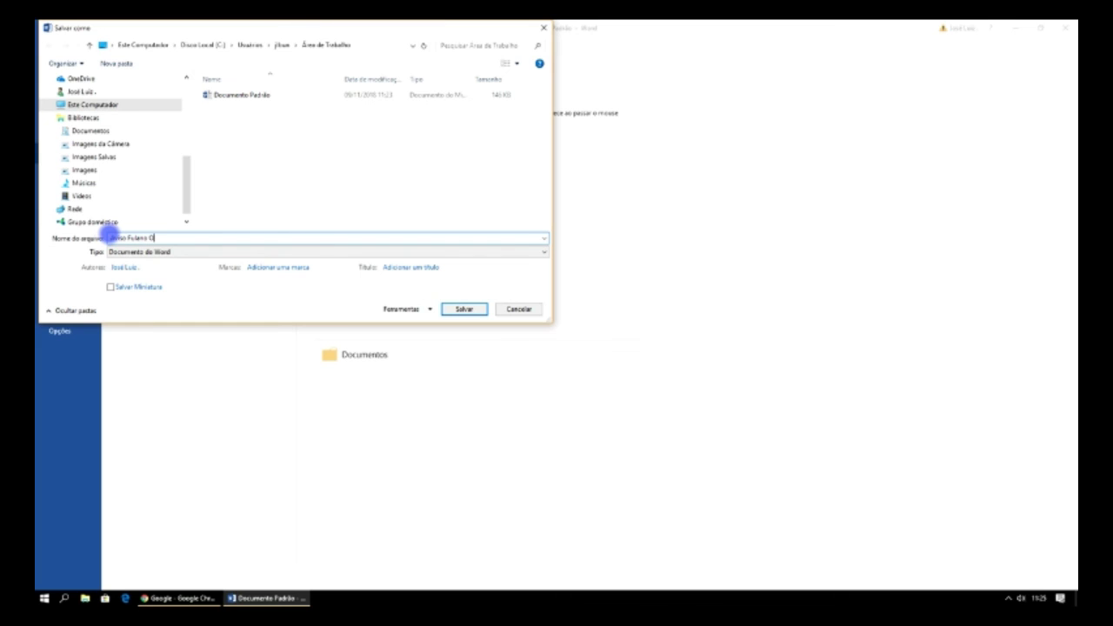
type("utubro")
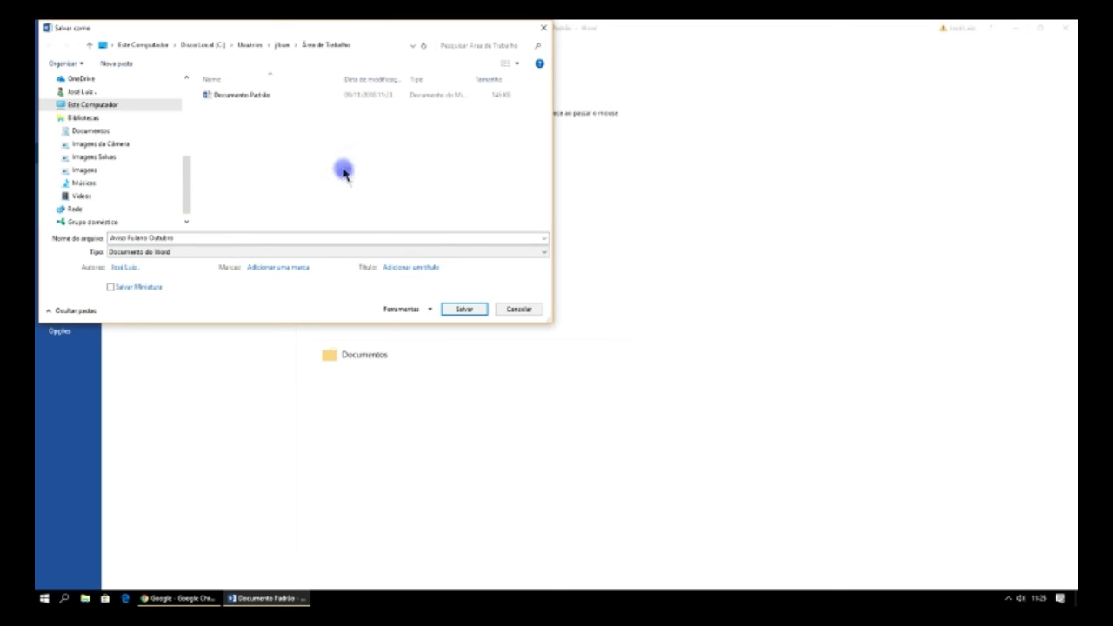
left_click(463, 309)
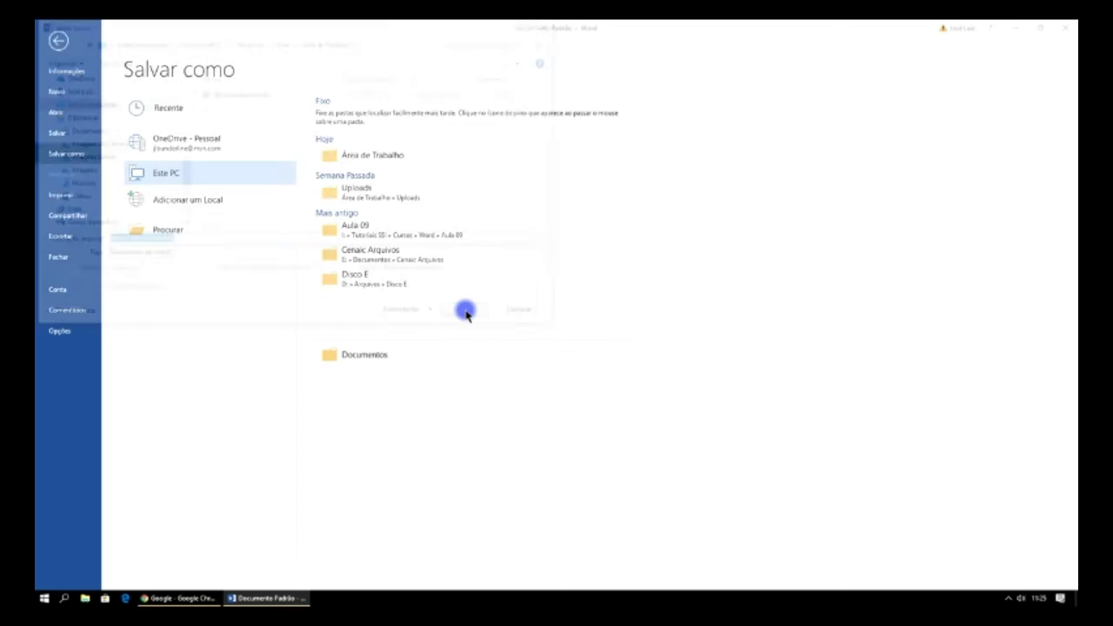
left_click(1065, 28)
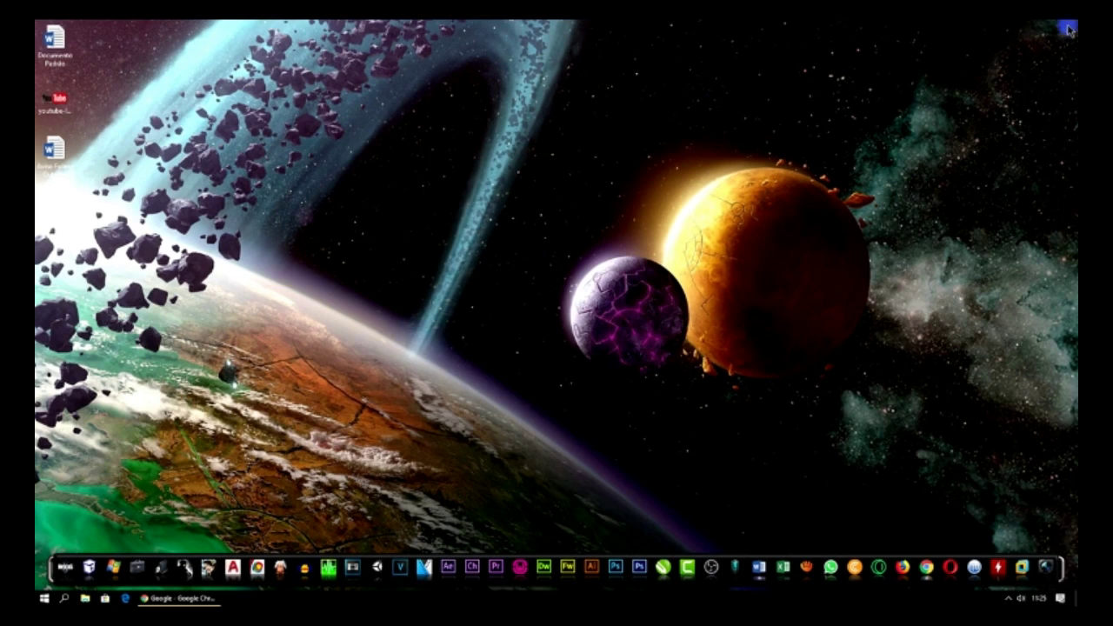
left_click(55, 43)
double_click(55, 43)
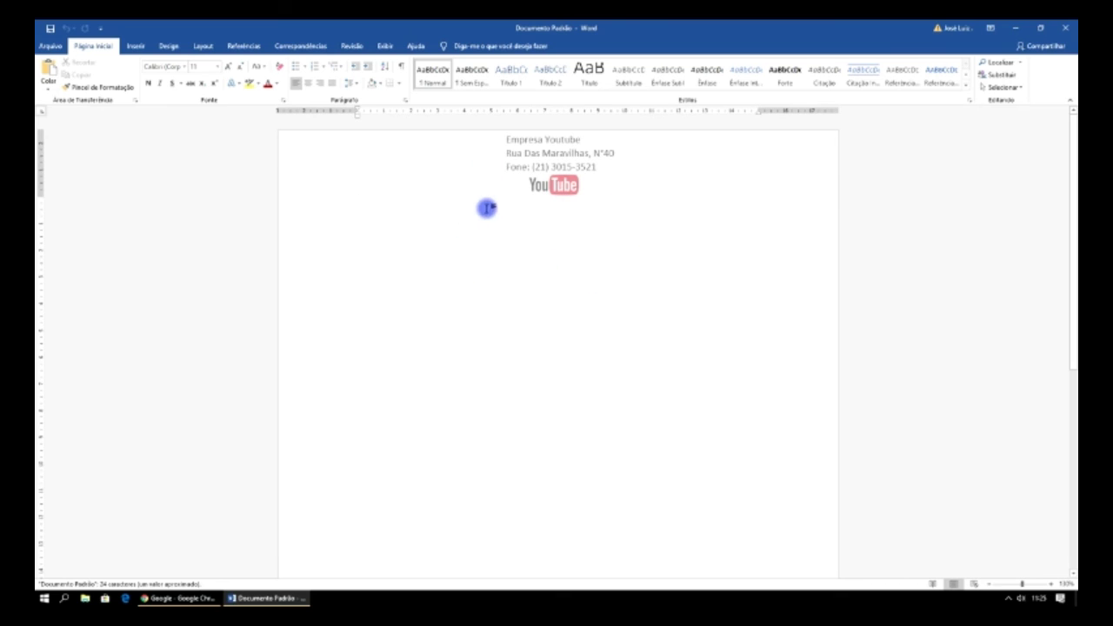
scroll(952, 221, "down", 5)
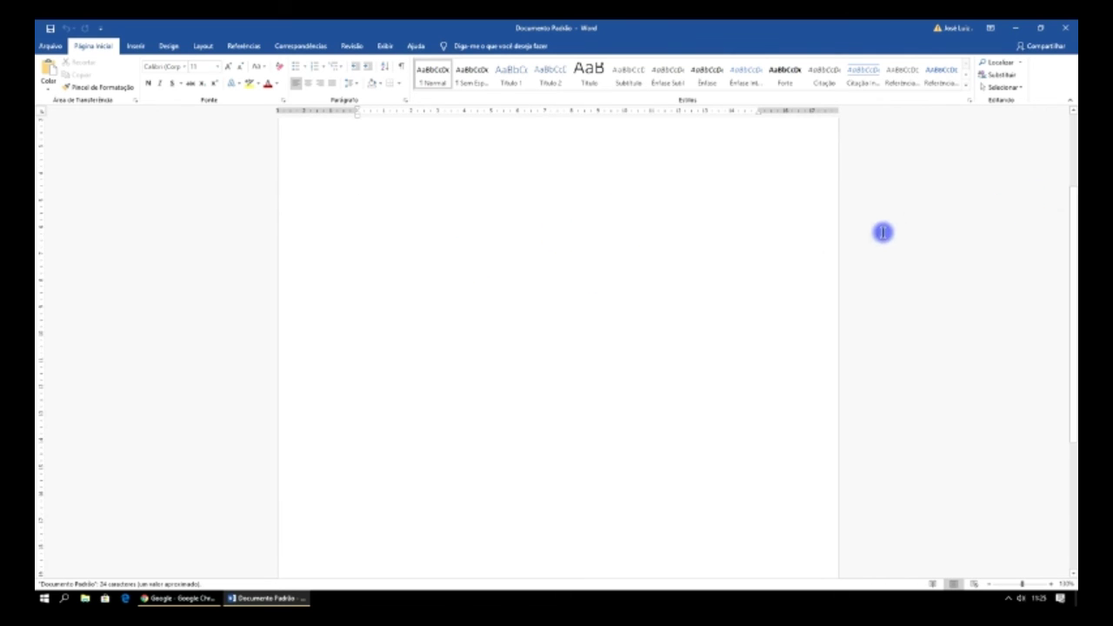
scroll(623, 322, "up", 5)
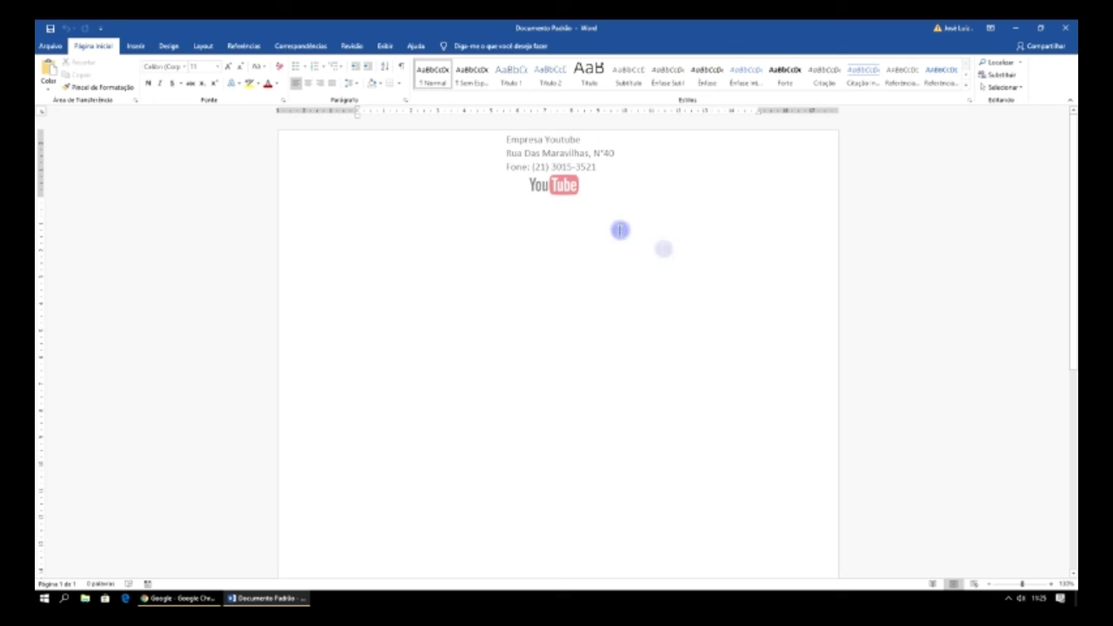
scroll(719, 358, "down", 5)
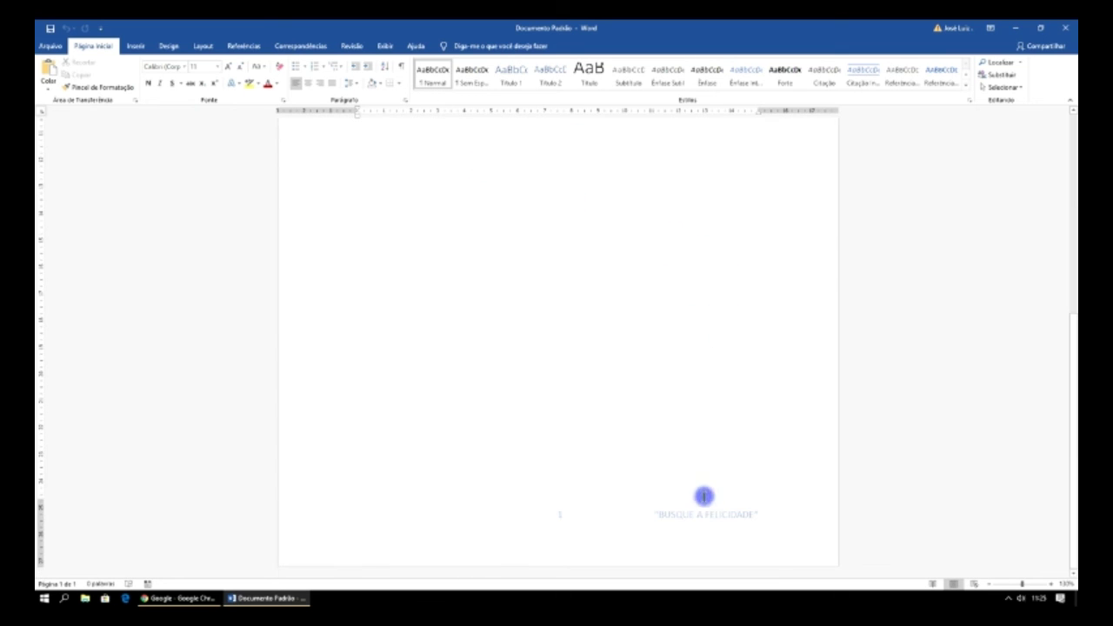
scroll(730, 305, "up", 5)
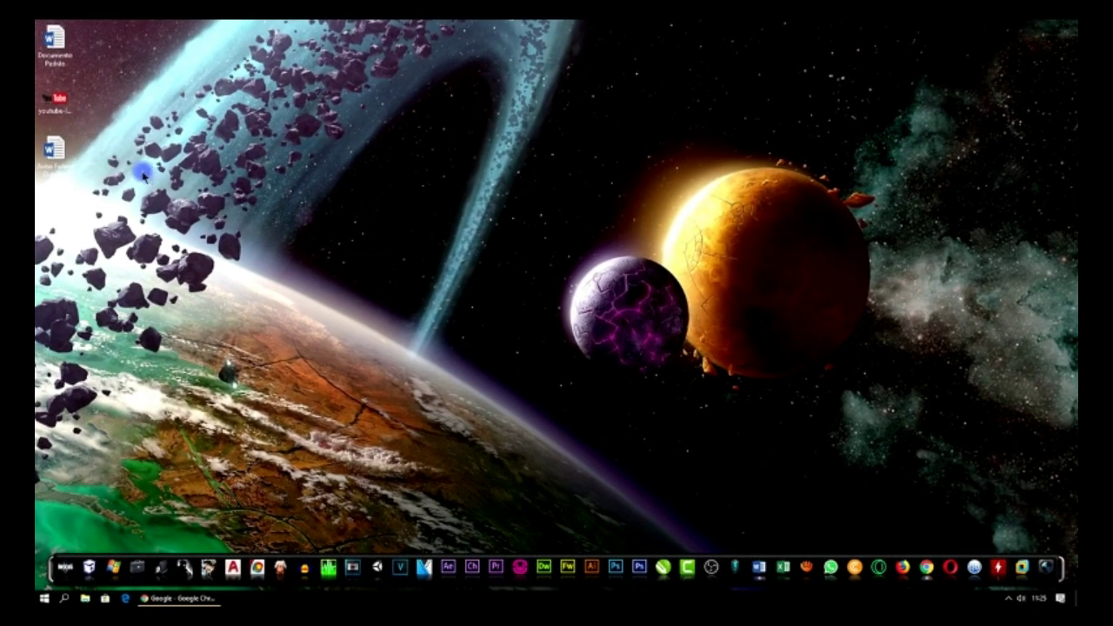
double_click(55, 151)
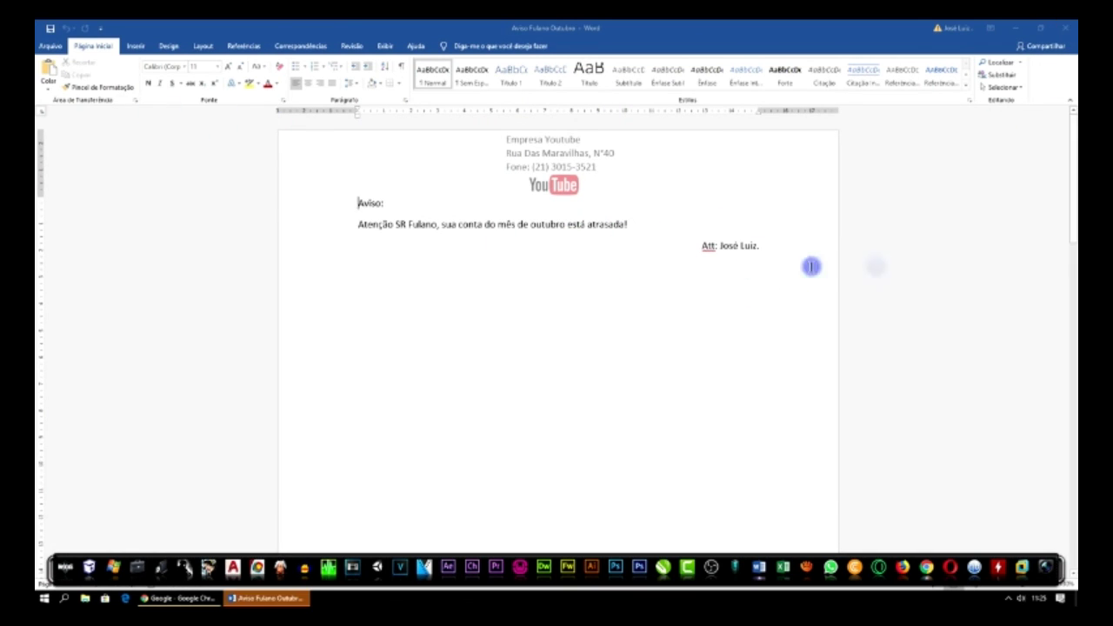
key("ctrl+End")
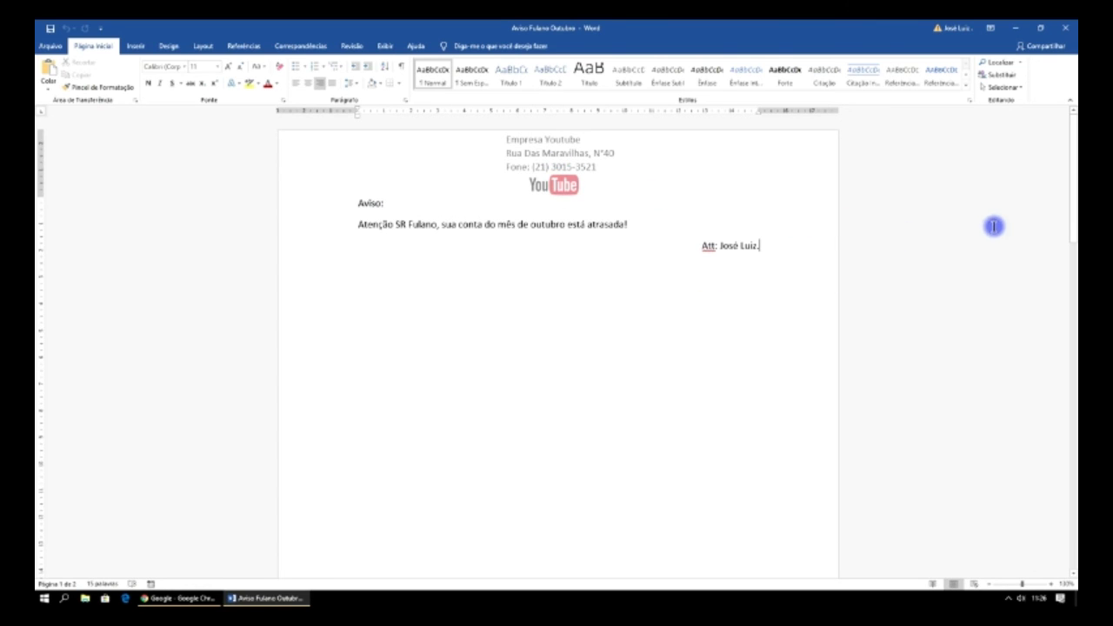
left_click(1069, 29)
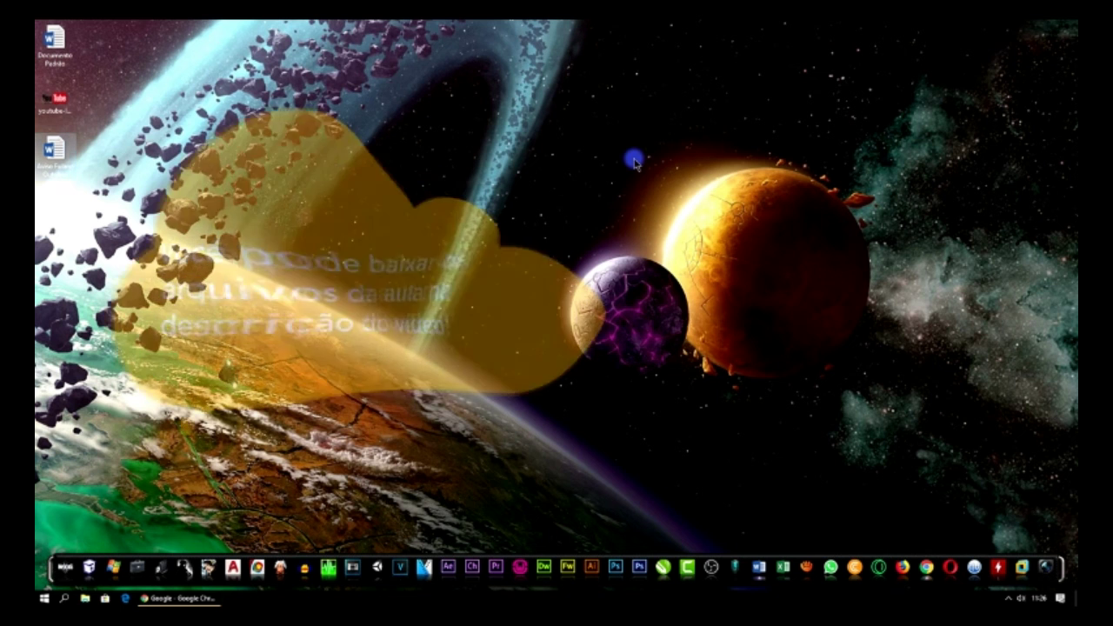